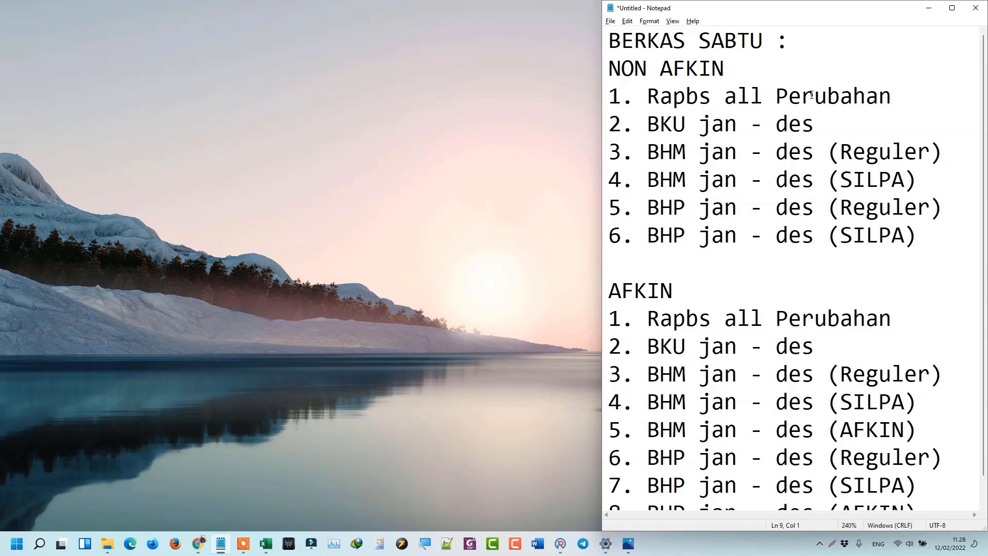
Review the checklist's BKU jan - des, AFKIN Rapbs all Perubahan and NON AFKIN items.
{"action": "left_click", "coordinate": [815, 127]}
{"action": "scroll", "coordinate": [869, 237], "scroll_direction": "down", "scroll_amount": 1}
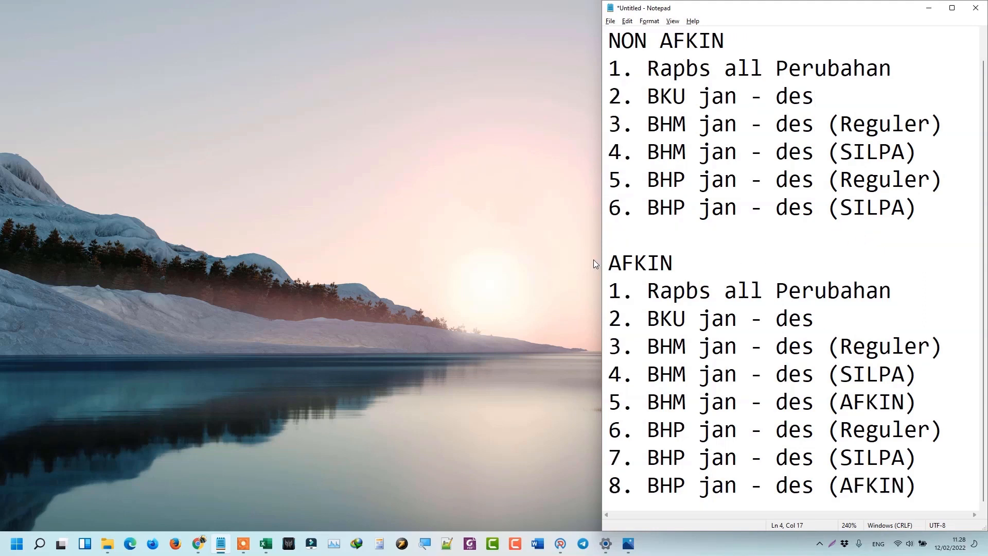
{"action": "left_click", "coordinate": [616, 260]}
{"action": "left_click", "coordinate": [898, 293]}
{"action": "scroll", "coordinate": [818, 296], "scroll_direction": "up", "scroll_amount": 1}
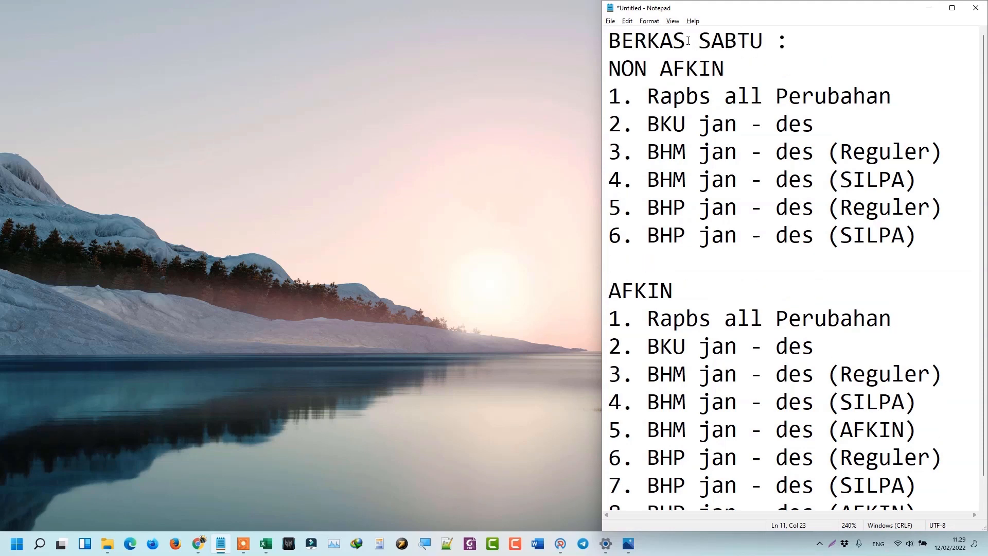
{"action": "left_click_drag", "start_coordinate": [919, 238], "coordinate": [610, 97]}
{"action": "left_click", "coordinate": [750, 70]}
In the BAHAN folder, preview the December BHM SILPA PDF in the BHM folder.
{"action": "left_click", "coordinate": [107, 544]}
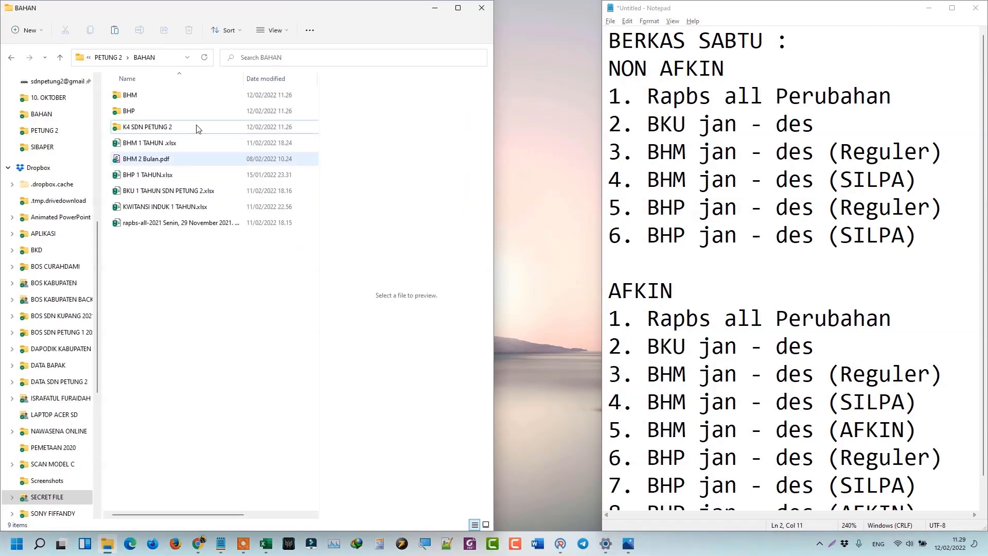
{"action": "double_click", "coordinate": [139, 97]}
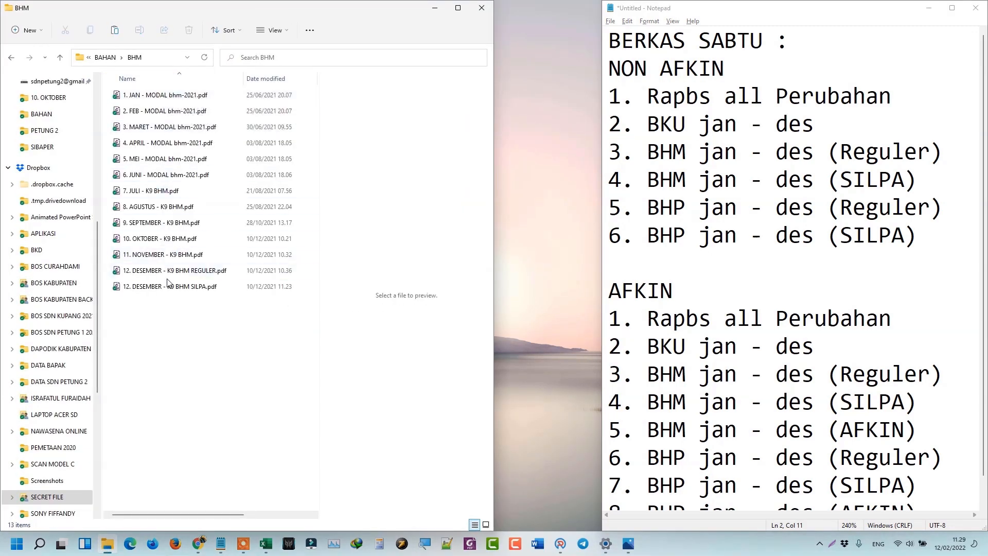
{"action": "left_click", "coordinate": [194, 284]}
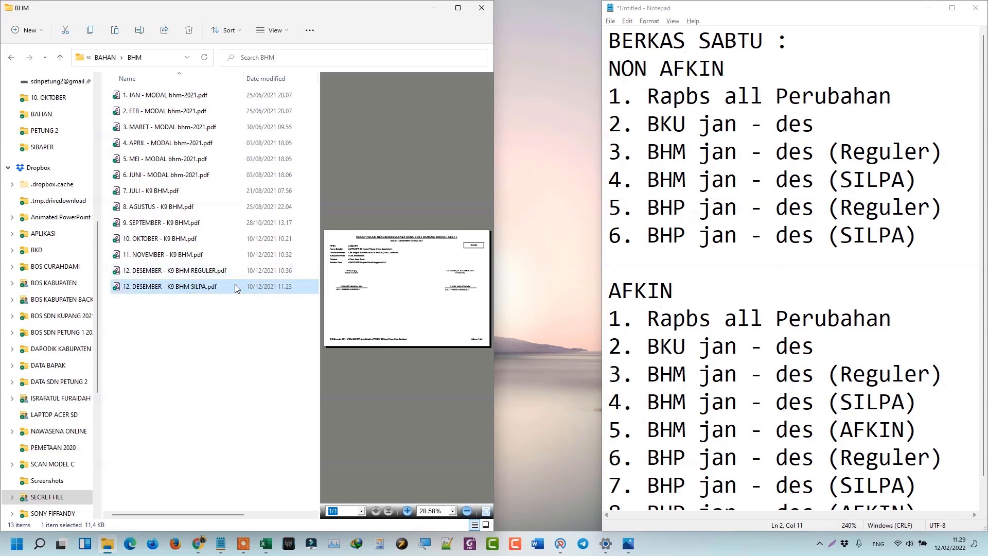
{"action": "left_click", "coordinate": [122, 54]}
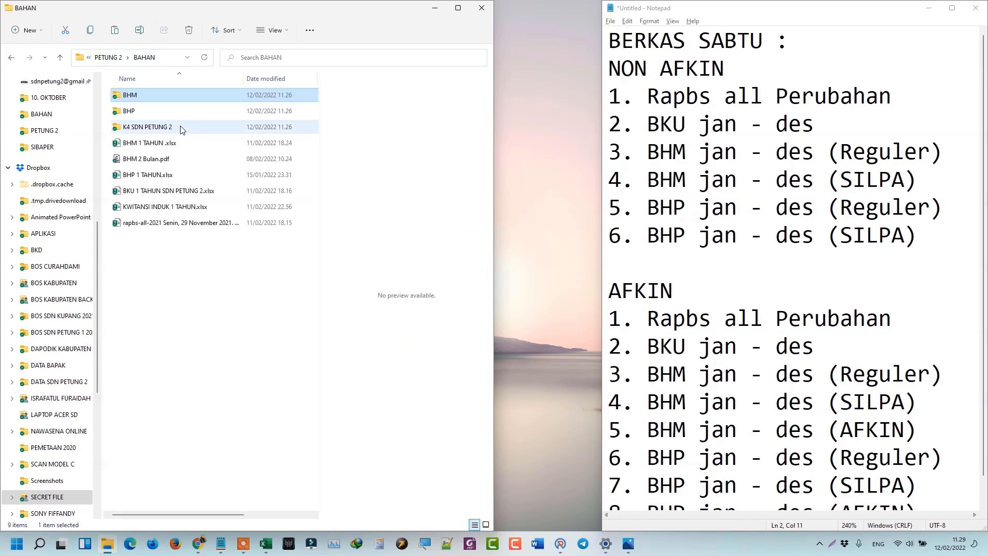
Sort the BHP folder by name and preview the December BHP REGULER and SILPA PDFs.
{"action": "double_click", "coordinate": [135, 112]}
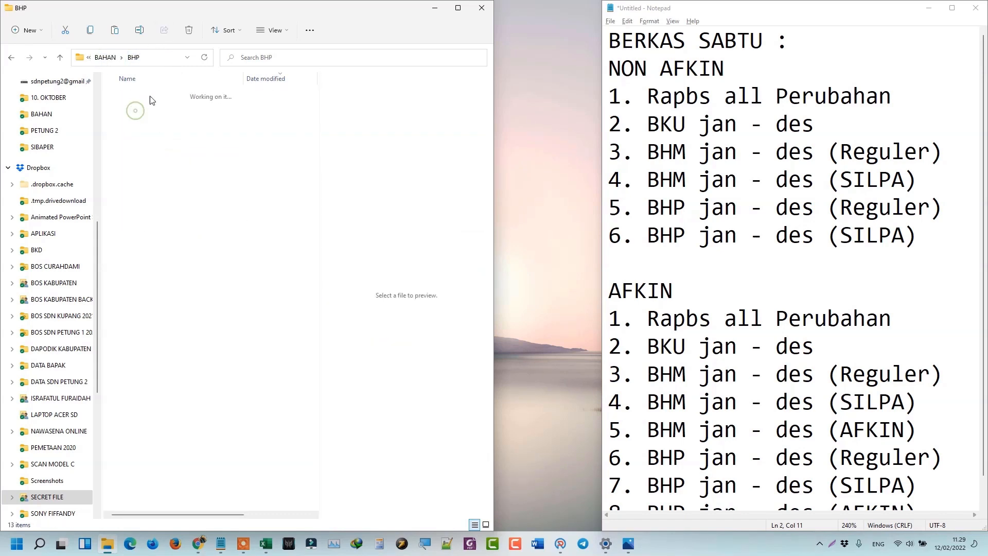
{"action": "left_click", "coordinate": [197, 75]}
{"action": "left_click", "coordinate": [156, 273]}
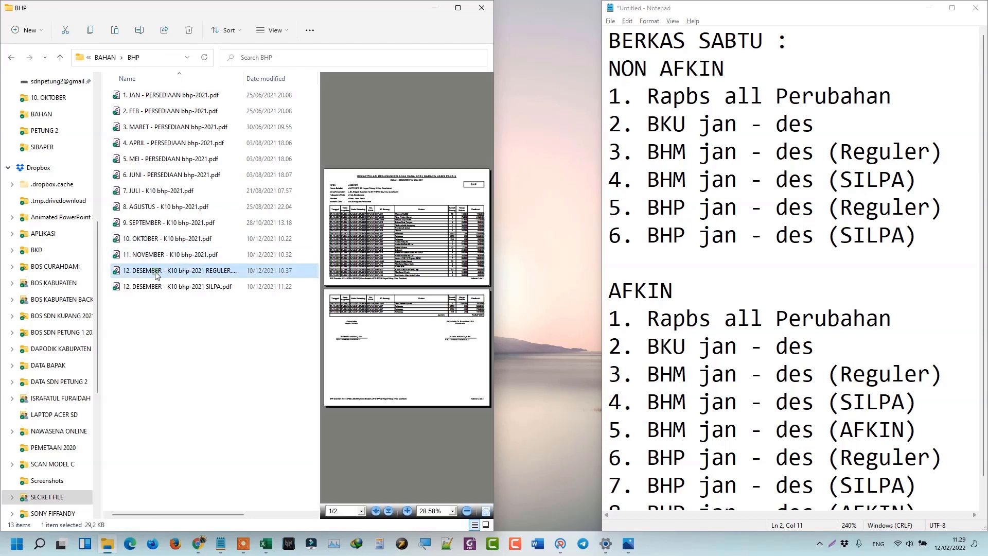
{"action": "left_click", "coordinate": [188, 286]}
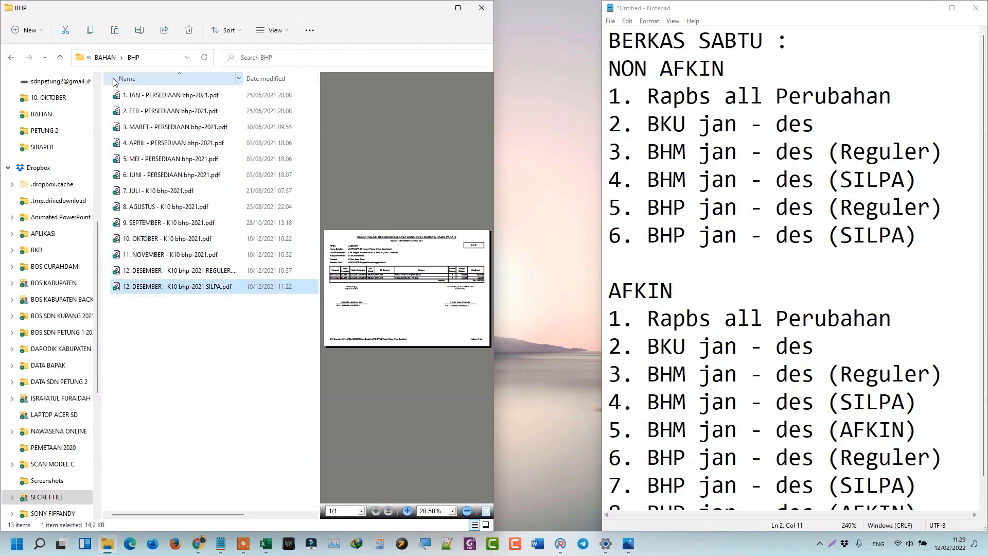
{"action": "left_click", "coordinate": [105, 57]}
Preview the January BKU tunai PDF in K4 SDN PETUNG 2, then select the RAPBS all 2021 workbook.
{"action": "left_click", "coordinate": [133, 132]}
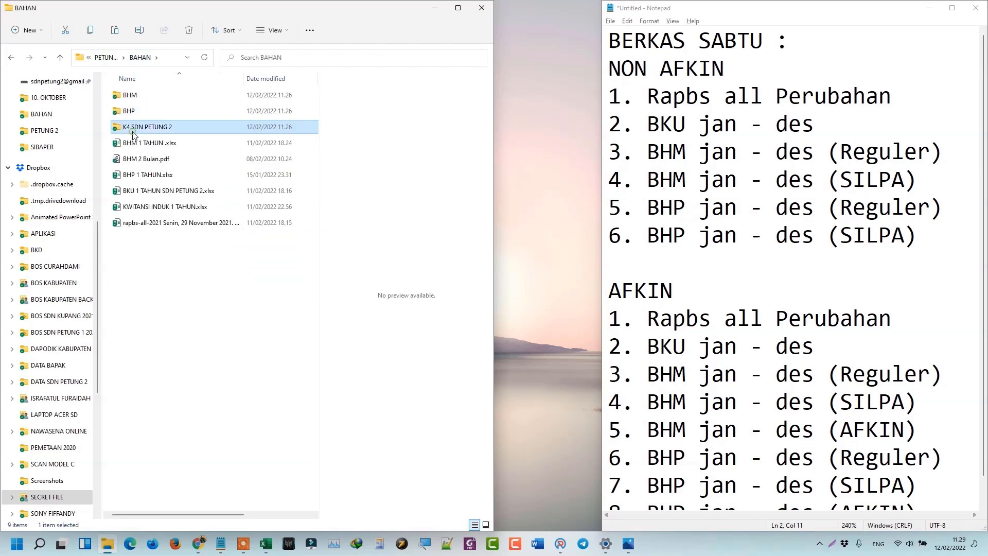
{"action": "double_click", "coordinate": [133, 132]}
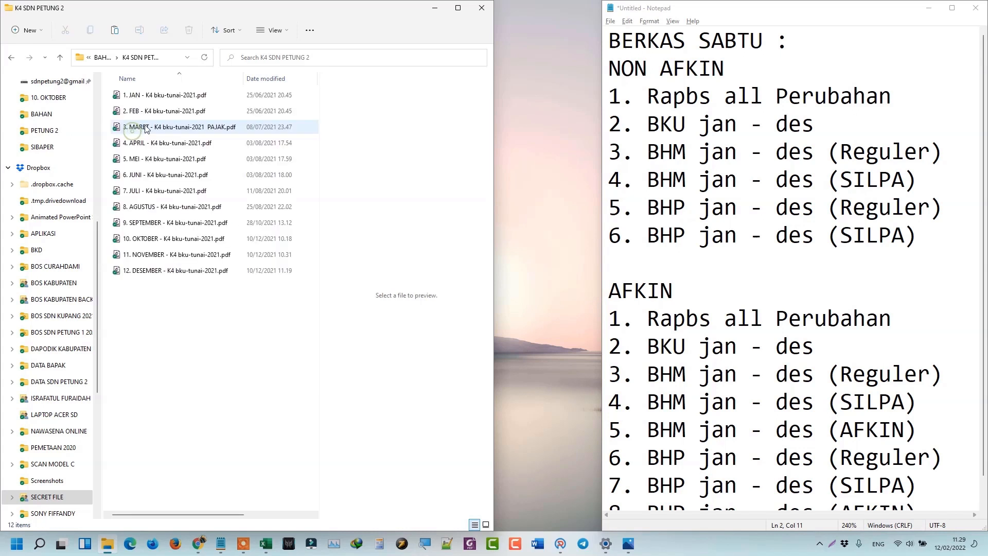
{"action": "left_click", "coordinate": [148, 98]}
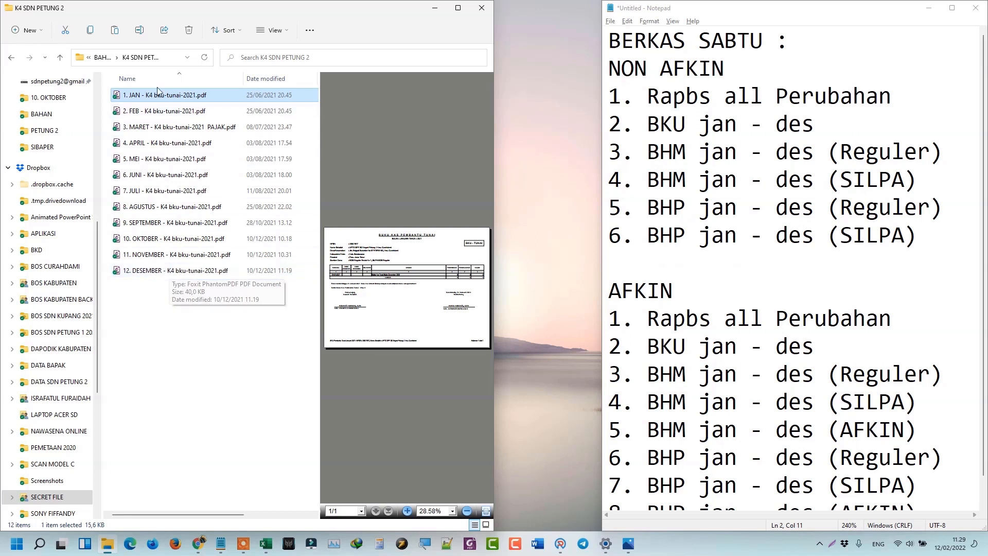
{"action": "left_click", "coordinate": [101, 59]}
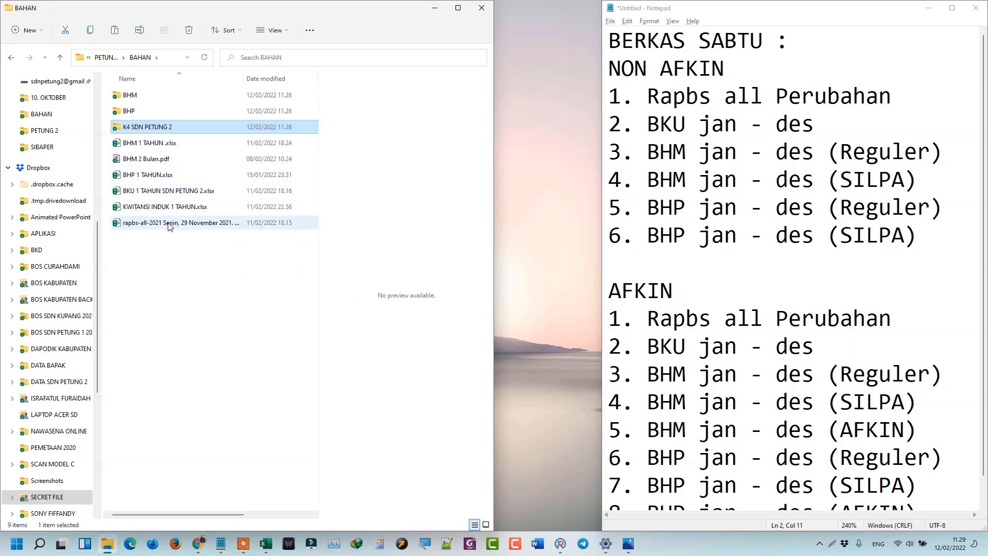
{"action": "left_click", "coordinate": [169, 226]}
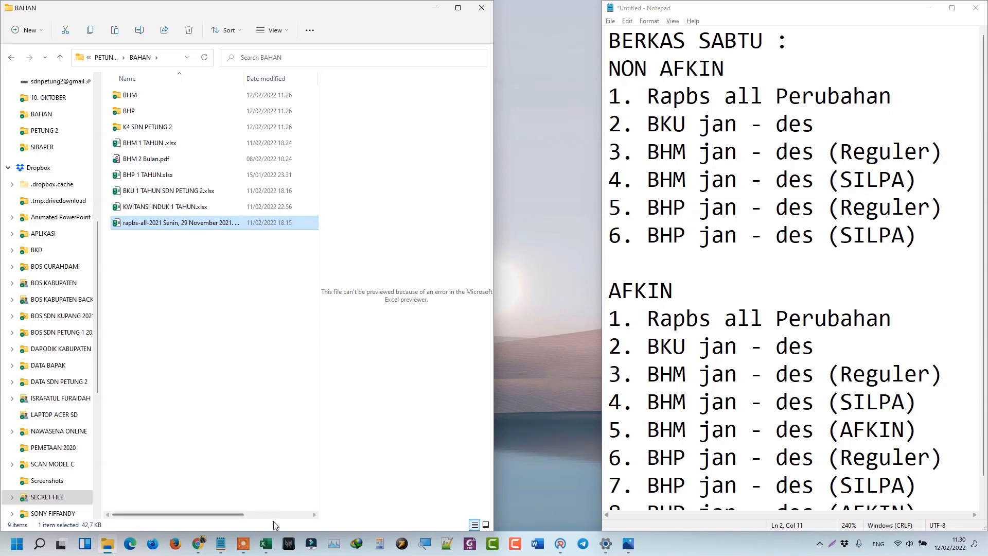
Go up through PETUNG 2 to SIBAPER and open SIBOS 2021 final SP3B - Copy.xlsb.
{"action": "left_click", "coordinate": [267, 545]}
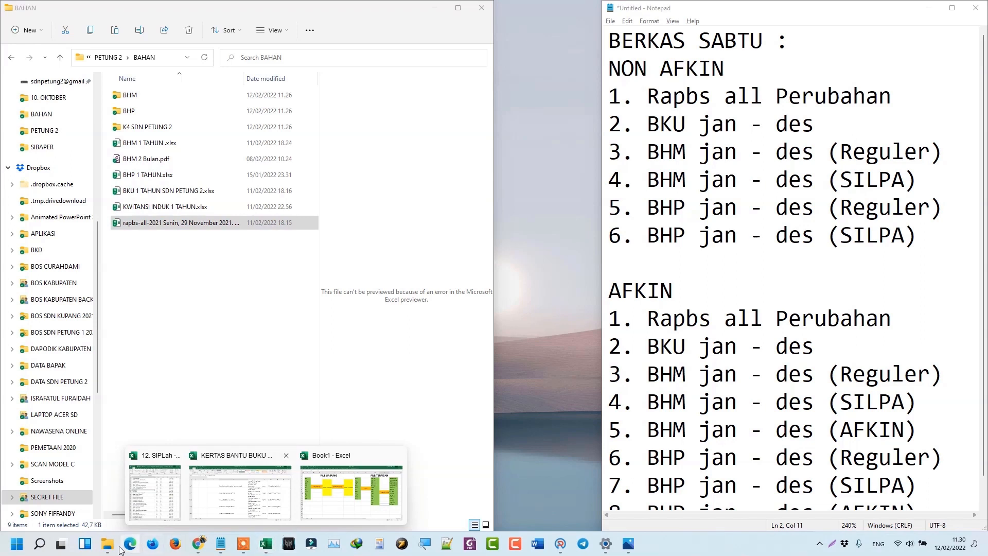
{"action": "left_click", "coordinate": [110, 57]}
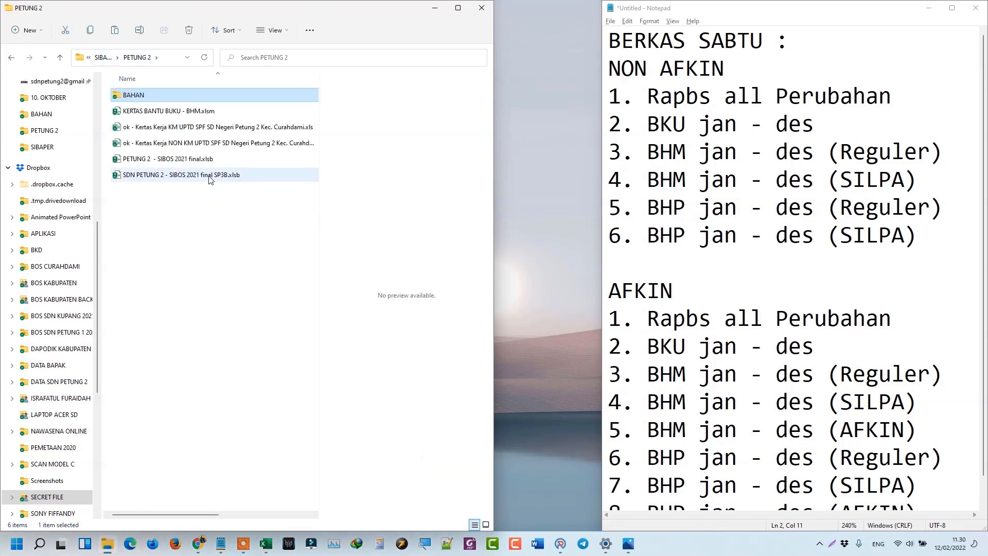
{"action": "left_click", "coordinate": [108, 61]}
{"action": "double_click", "coordinate": [176, 271]}
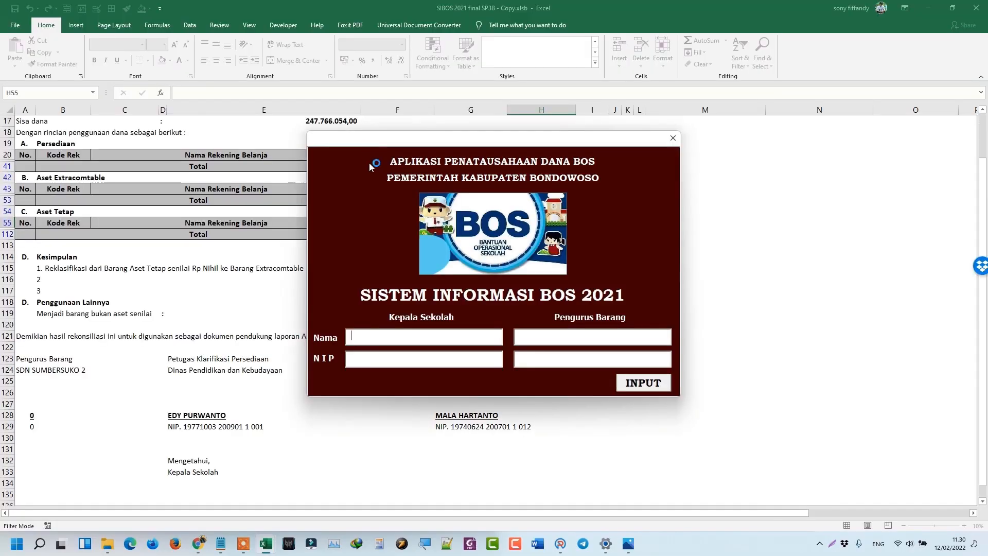
Dismiss the SIBOS login form and look over the asset reconciliation results summary.
{"action": "left_click", "coordinate": [667, 139]}
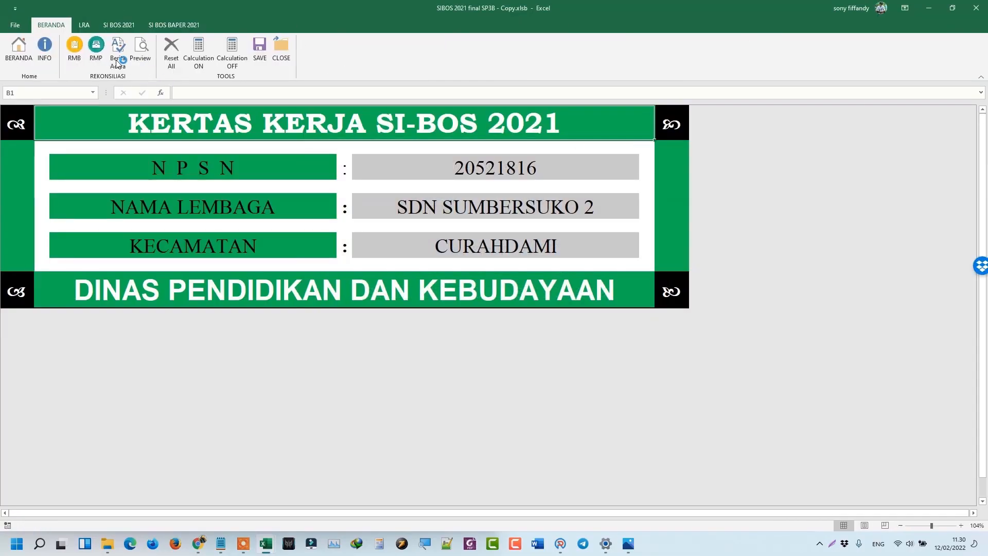
{"action": "left_click", "coordinate": [47, 54]}
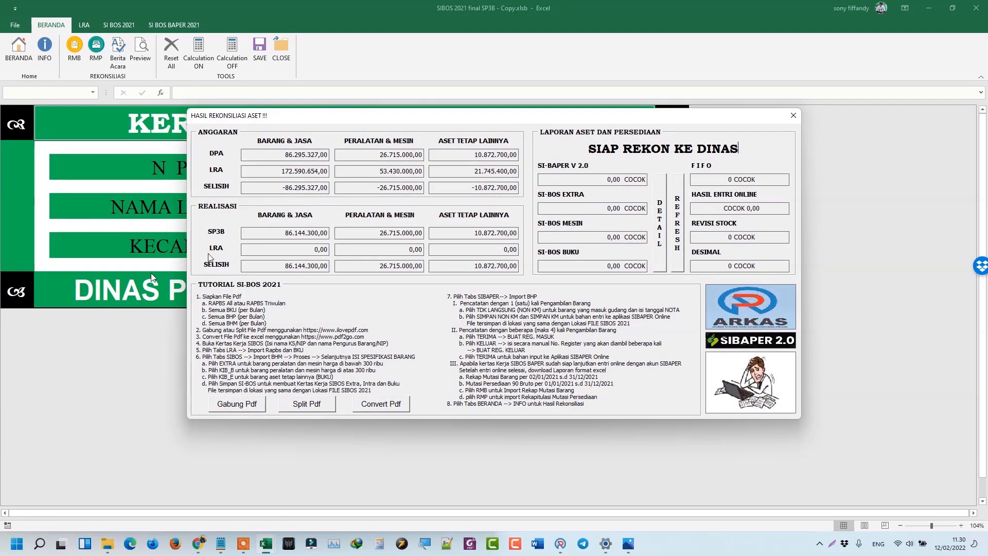
{"action": "left_click", "coordinate": [793, 115]}
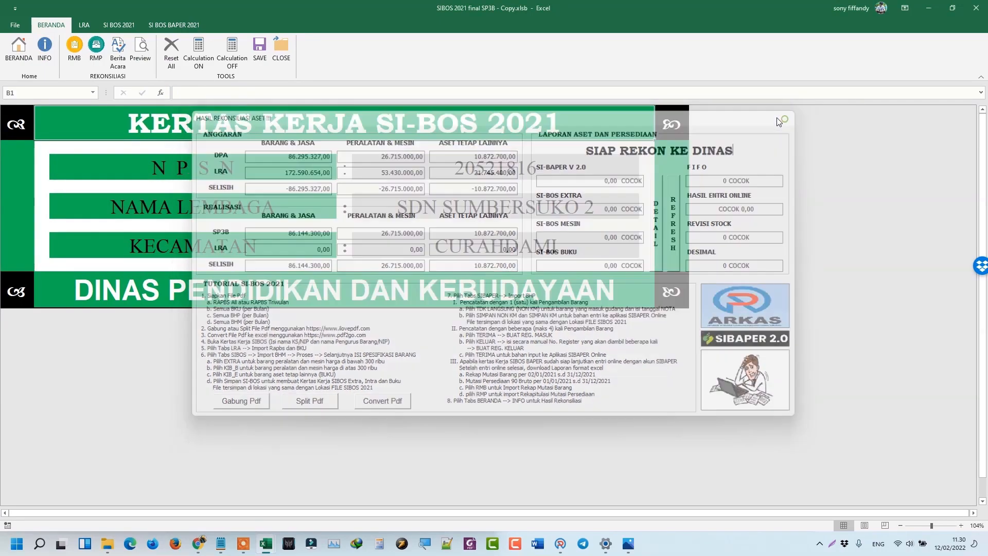
{"action": "left_click", "coordinate": [46, 56]}
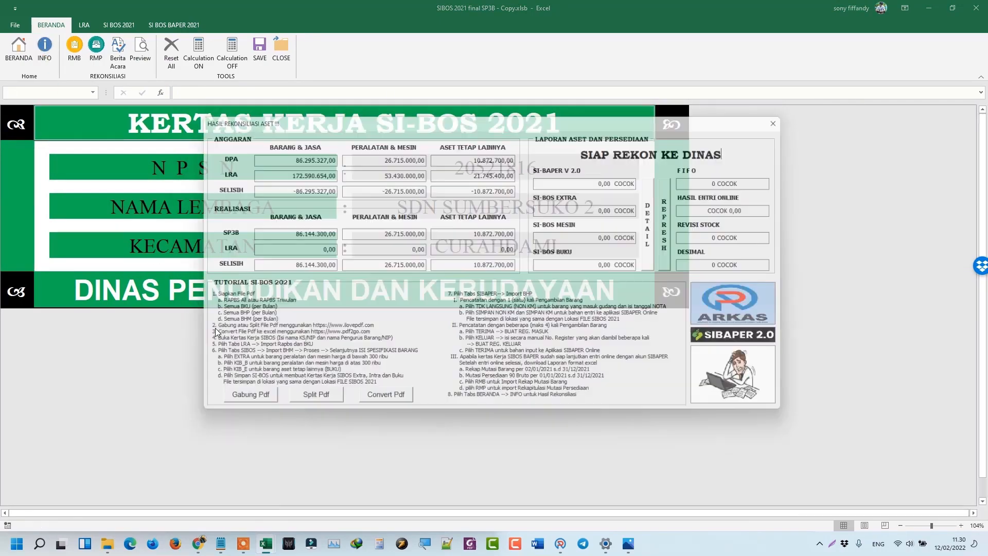
{"action": "left_click", "coordinate": [793, 116]}
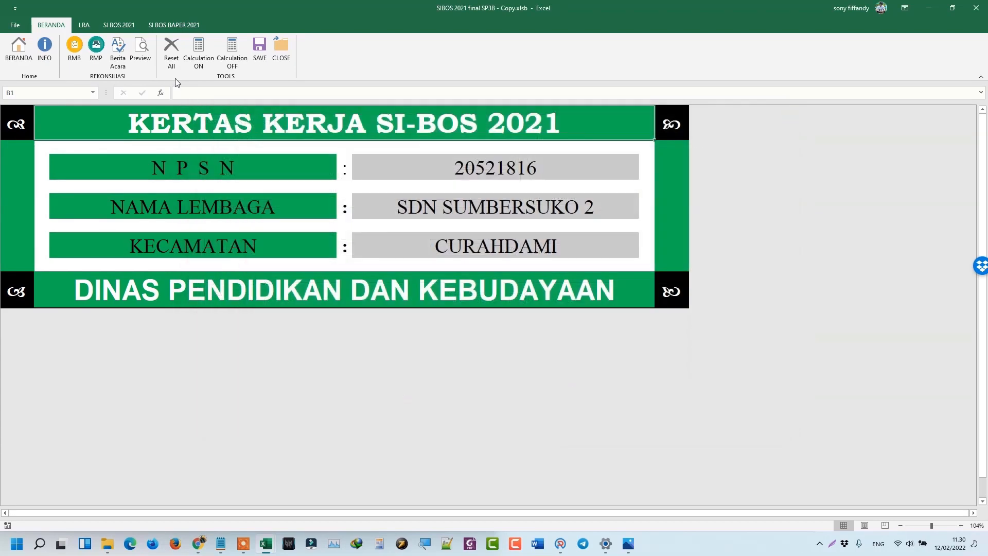
Reset All workbook data, confirm the summary is empty, and launch the Convert Pdf converter.
{"action": "left_click", "coordinate": [171, 52]}
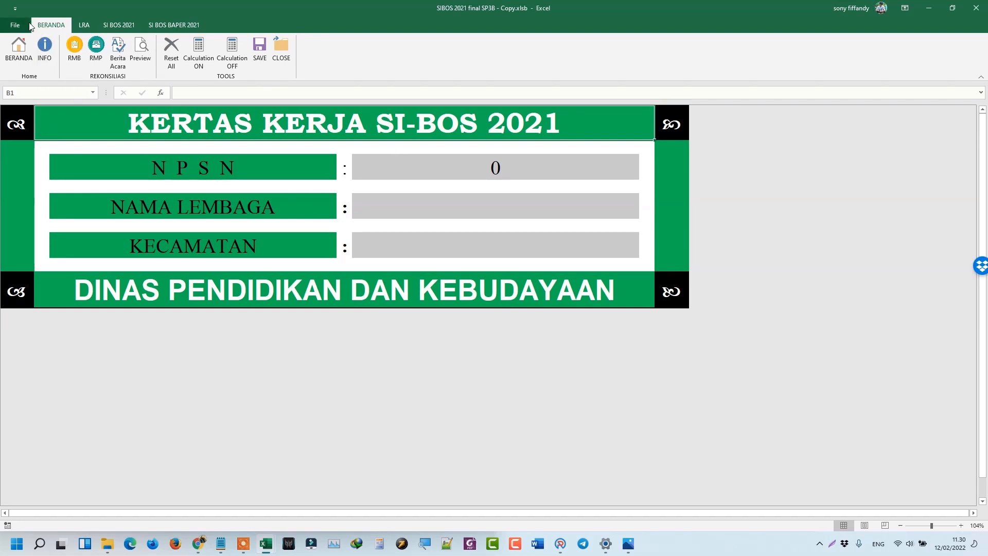
{"action": "left_click", "coordinate": [45, 58]}
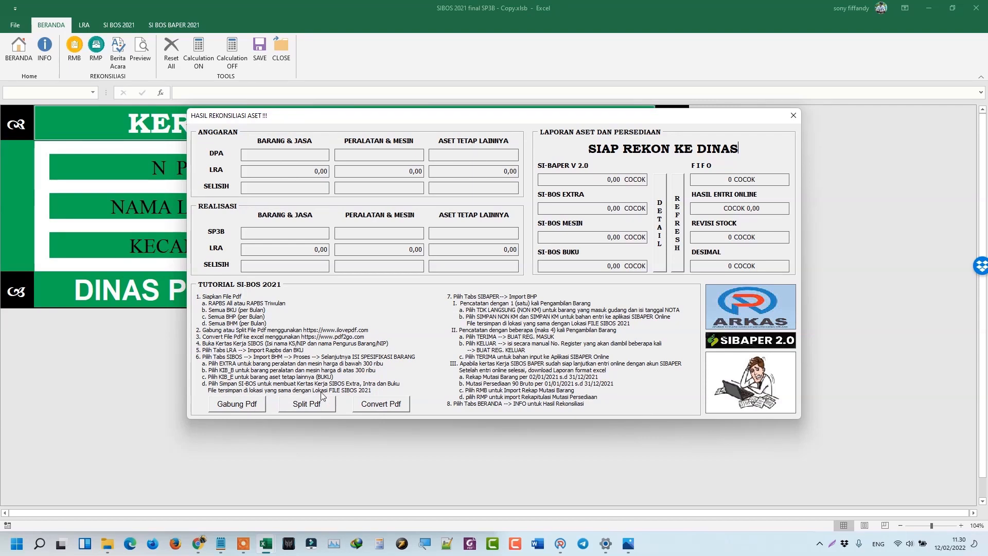
{"action": "left_click", "coordinate": [379, 405]}
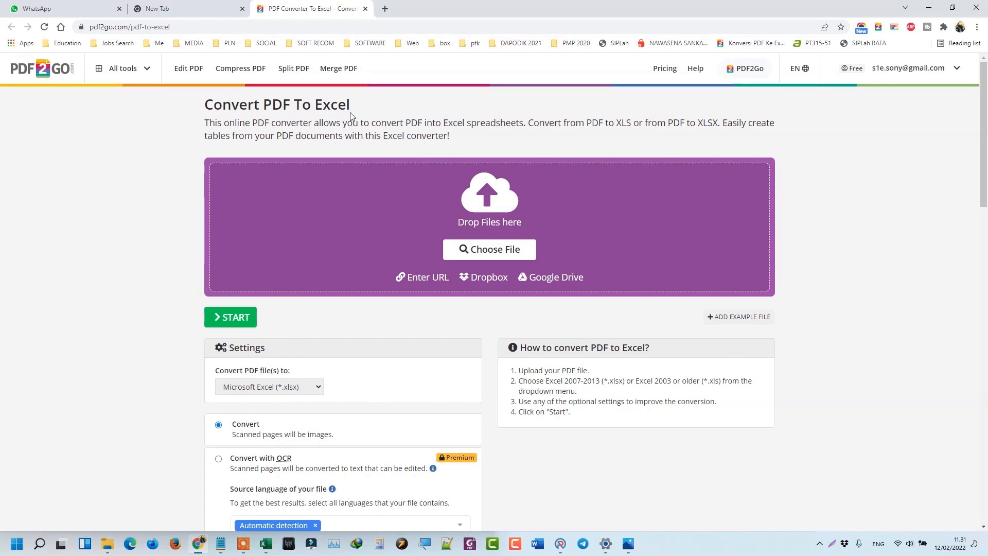
Upload the 29 November rapbs PDF from the RKAS Perubahan folder and convert it to Excel.
{"action": "left_click", "coordinate": [218, 23]}
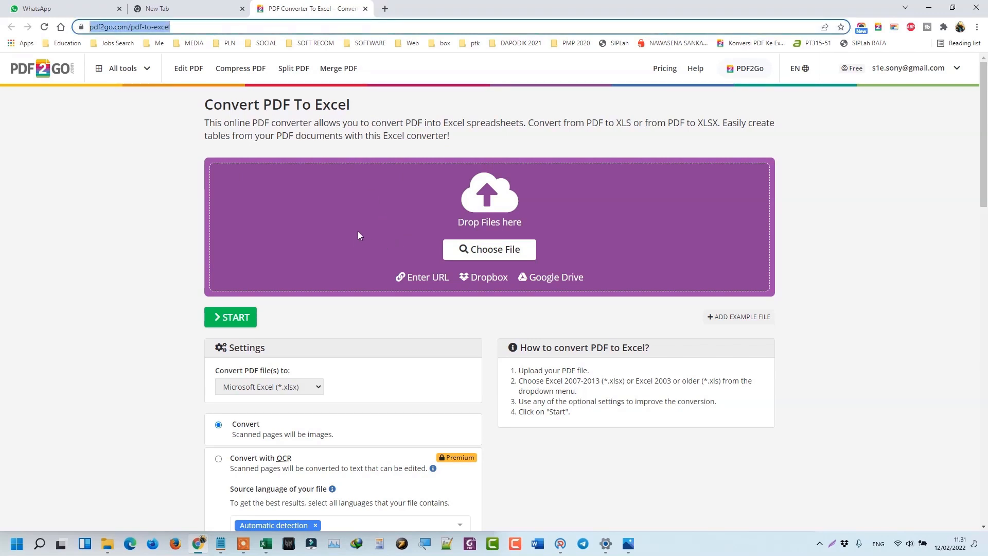
{"action": "left_click", "coordinate": [140, 234]}
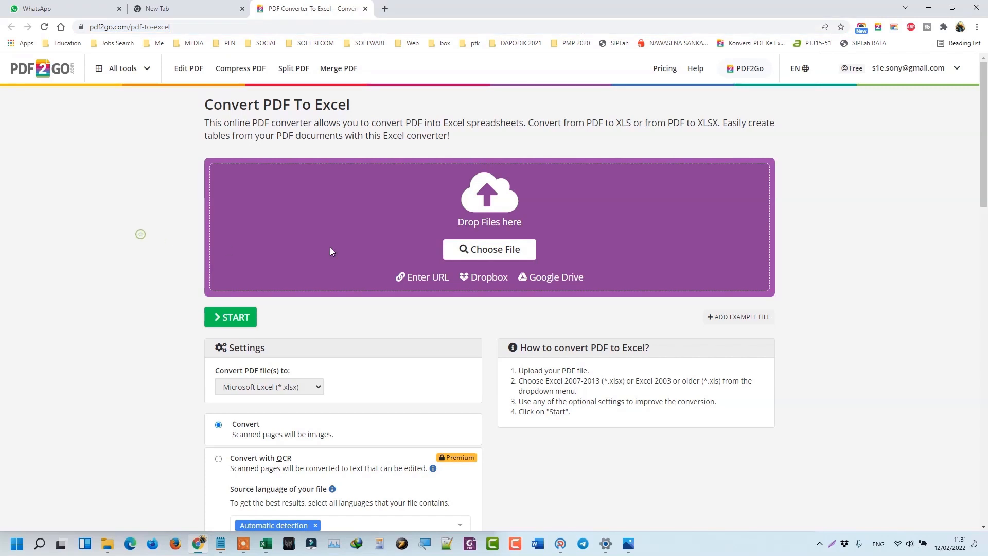
{"action": "left_click", "coordinate": [474, 258]}
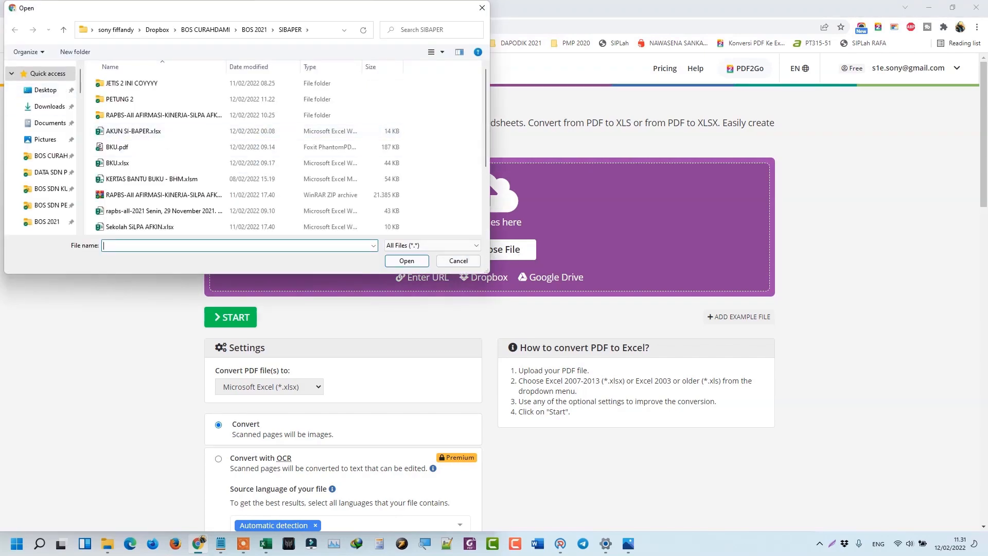
{"action": "left_click", "coordinate": [50, 221]}
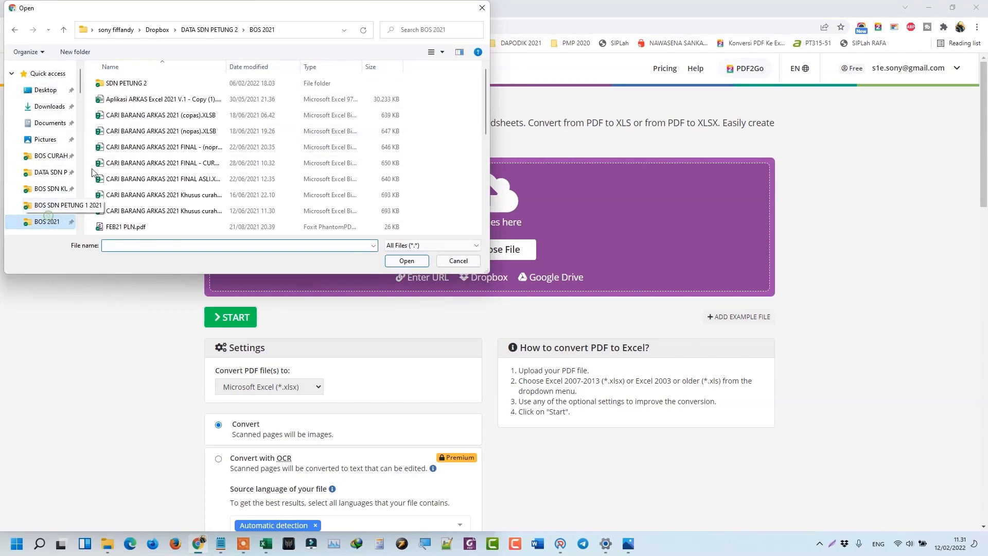
{"action": "double_click", "coordinate": [109, 83]}
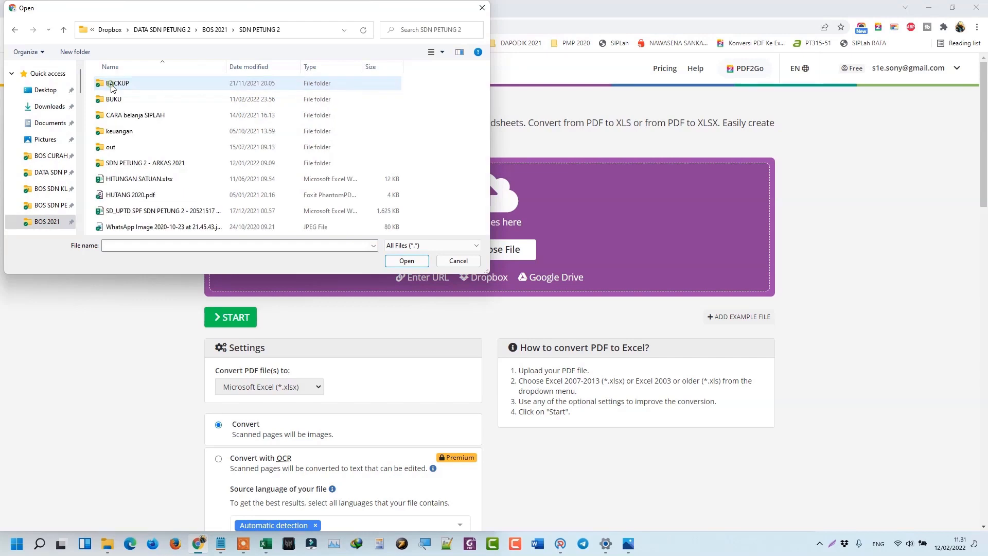
{"action": "double_click", "coordinate": [136, 163]}
{"action": "left_click", "coordinate": [138, 148]}
{"action": "double_click", "coordinate": [138, 148]}
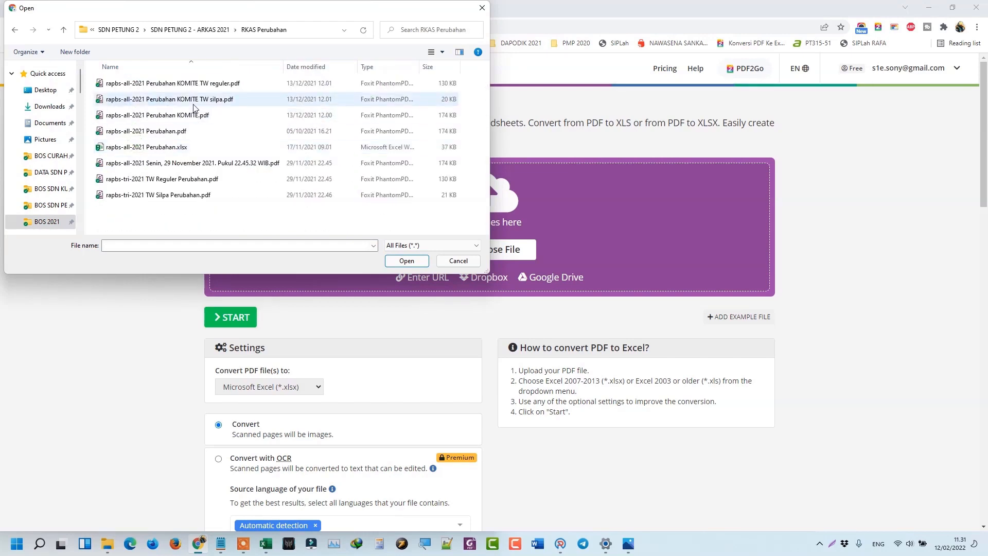
{"action": "double_click", "coordinate": [203, 163]}
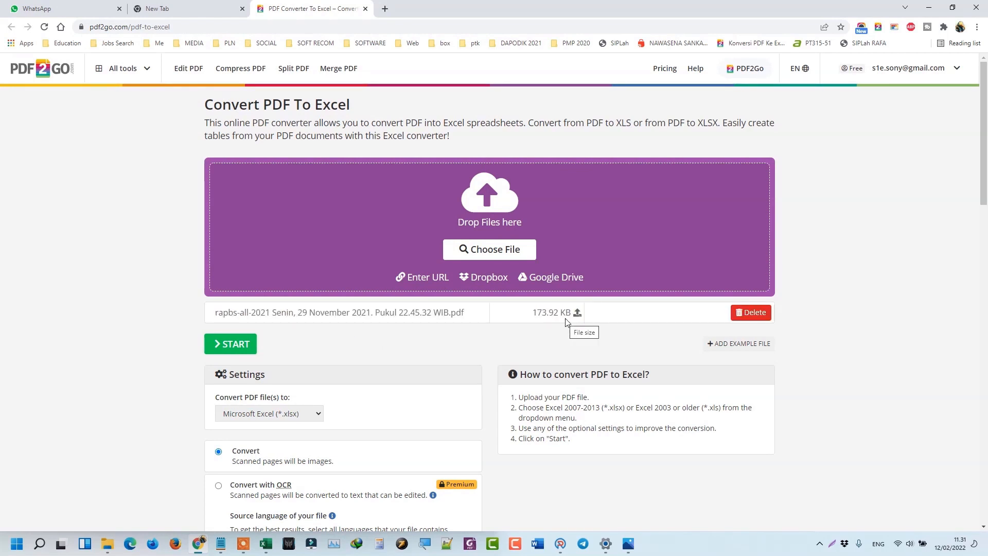
{"action": "left_click", "coordinate": [240, 352]}
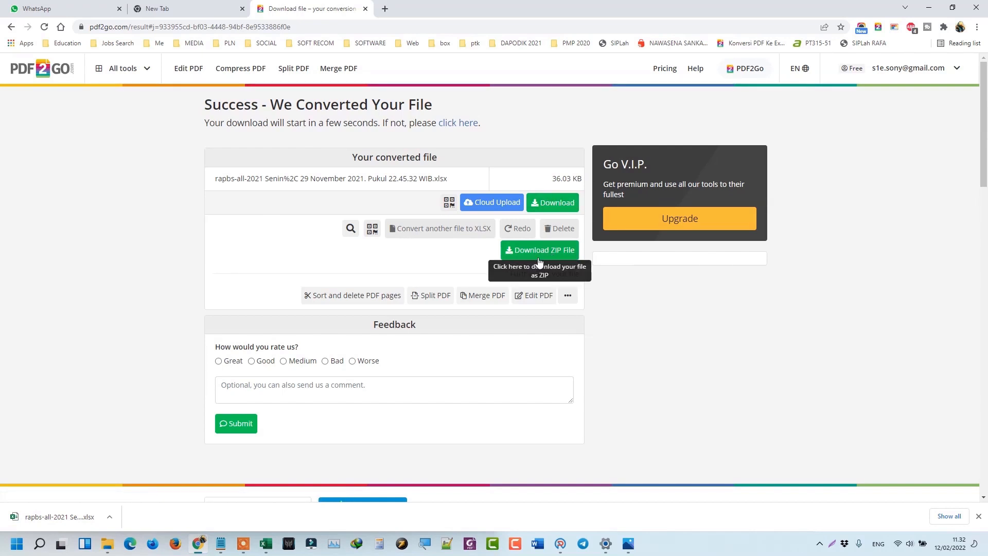
Show the downloaded rapbs xlsx in its Downloads folder and cut it.
{"action": "left_click", "coordinate": [110, 517]}
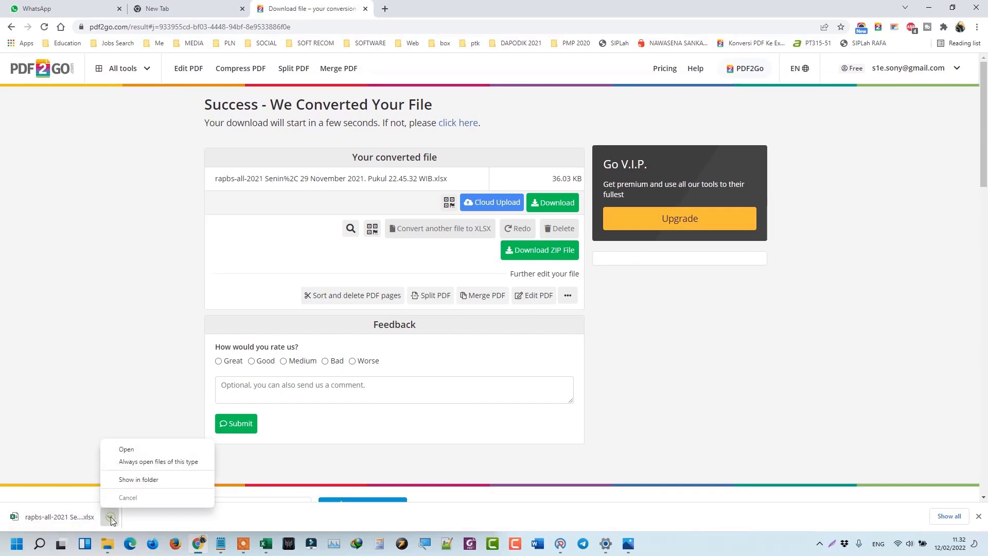
{"action": "left_click", "coordinate": [133, 479]}
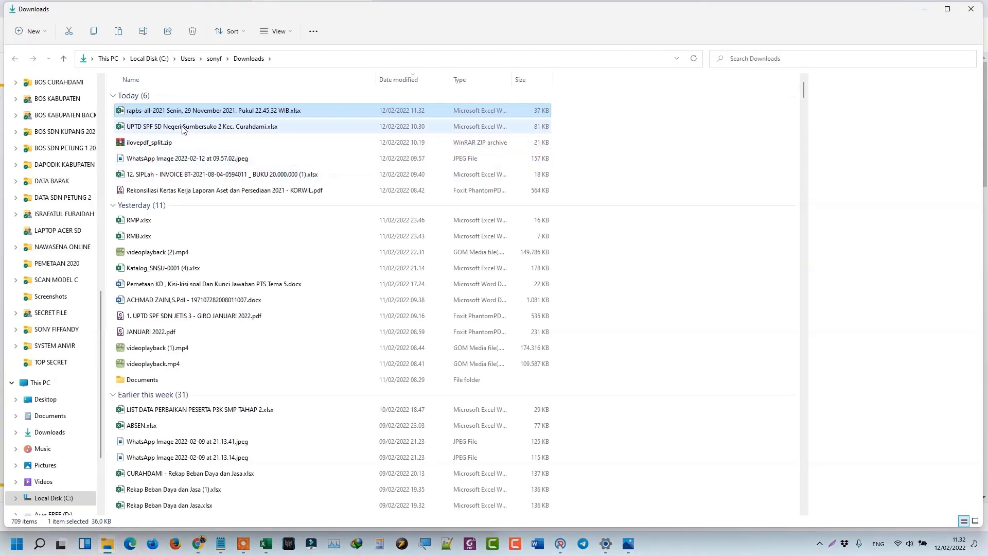
{"action": "double_click", "coordinate": [176, 116]}
{"action": "right_click", "coordinate": [181, 128]}
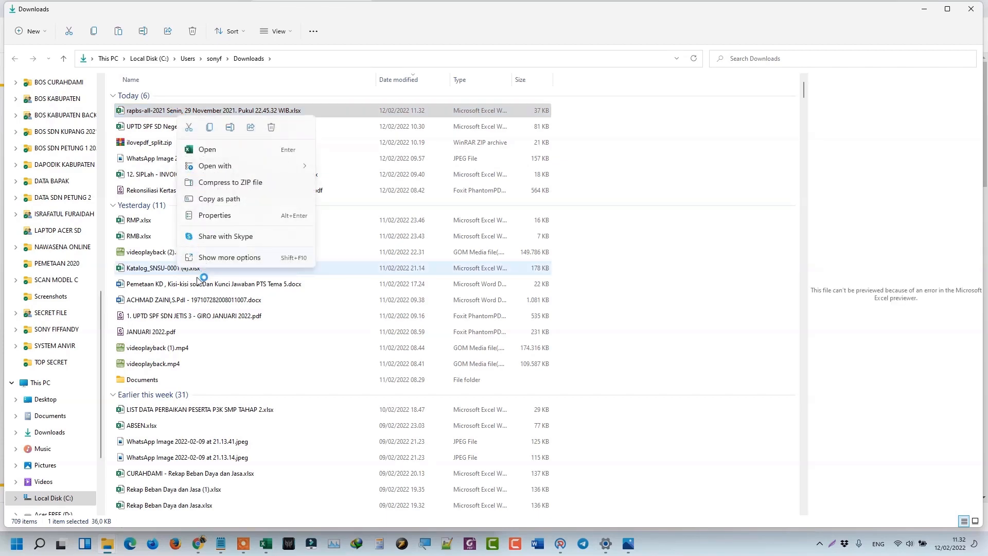
Paste the rapbs xlsx into SIBAPER > PETUNG 2 > BAHAN, replacing the older copy.
{"action": "left_click", "coordinate": [110, 546]}
{"action": "left_click", "coordinate": [63, 508]}
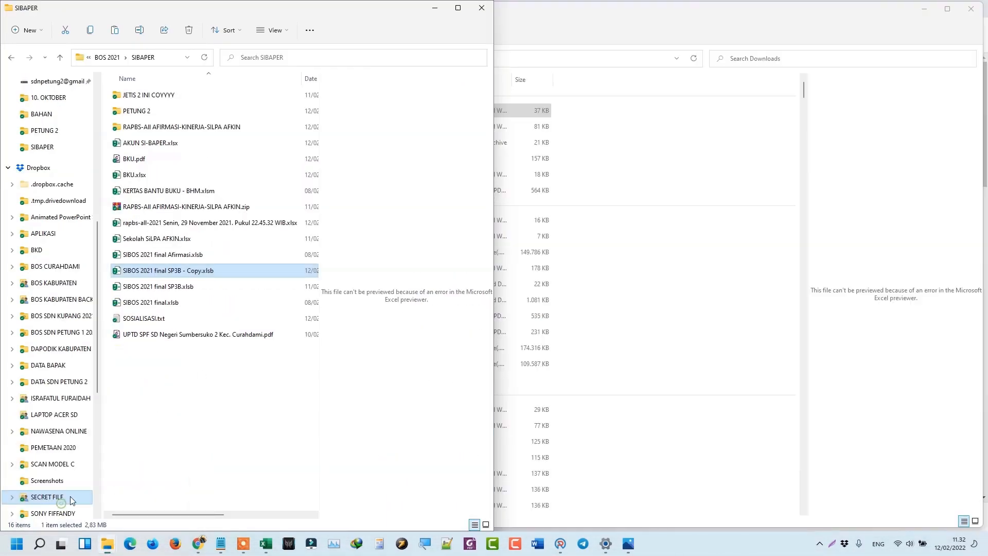
{"action": "double_click", "coordinate": [157, 111]}
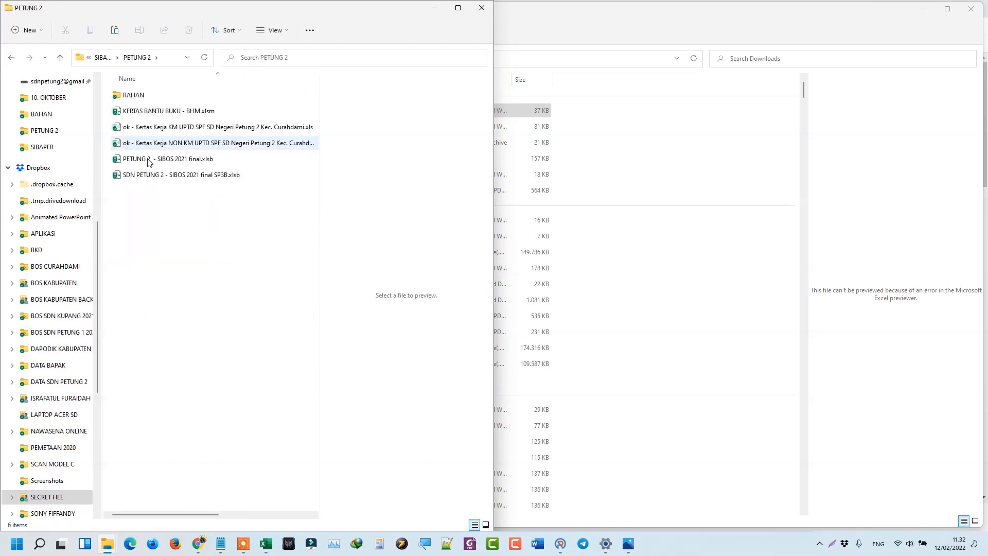
{"action": "double_click", "coordinate": [131, 97]}
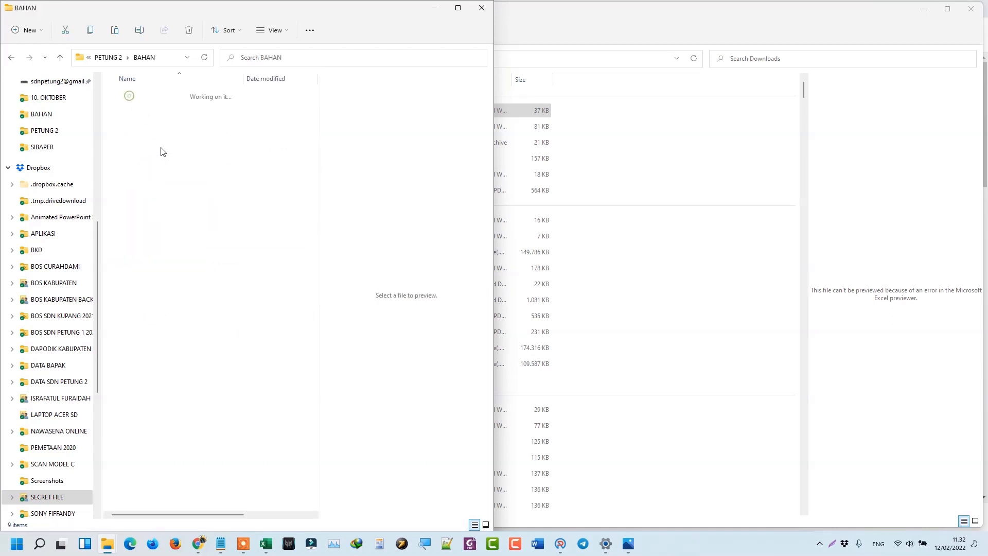
{"action": "right_click", "coordinate": [139, 283]}
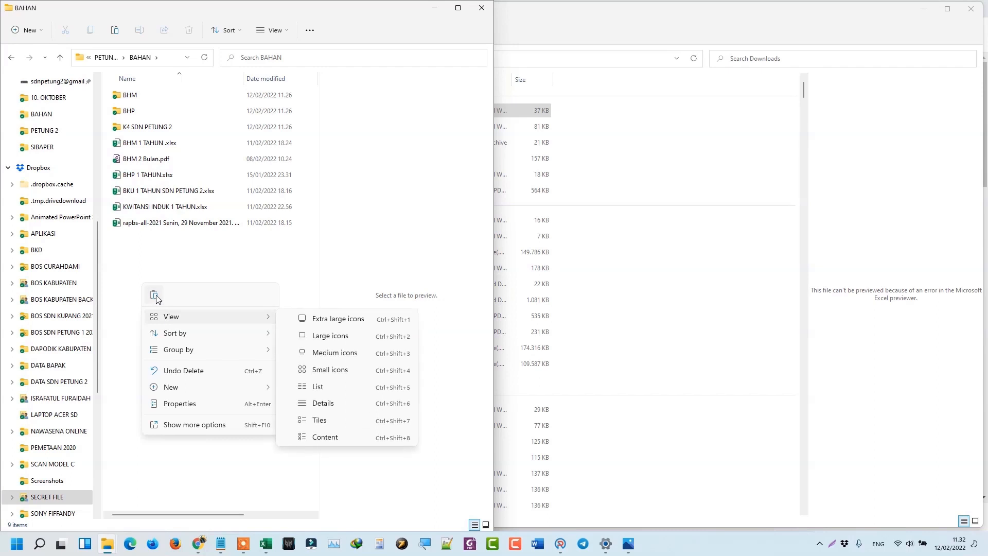
{"action": "left_click", "coordinate": [156, 296]}
{"action": "left_click", "coordinate": [517, 207]}
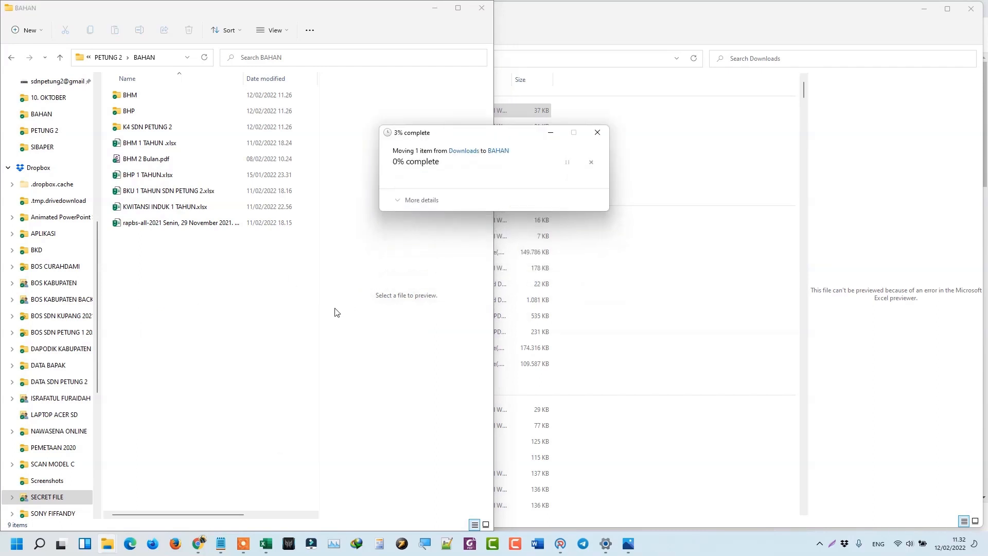
{"action": "double_click", "coordinate": [244, 79]}
{"action": "left_click", "coordinate": [239, 271]}
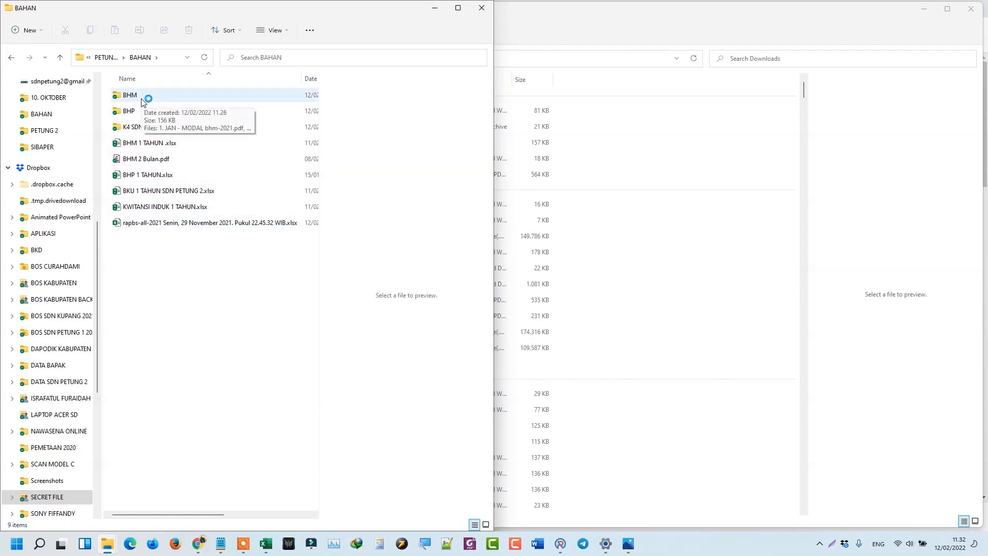
Preview the monthly BKU tunai PDFs, January through December, in the K4 SDN PETUNG 2 folder.
{"action": "double_click", "coordinate": [158, 128]}
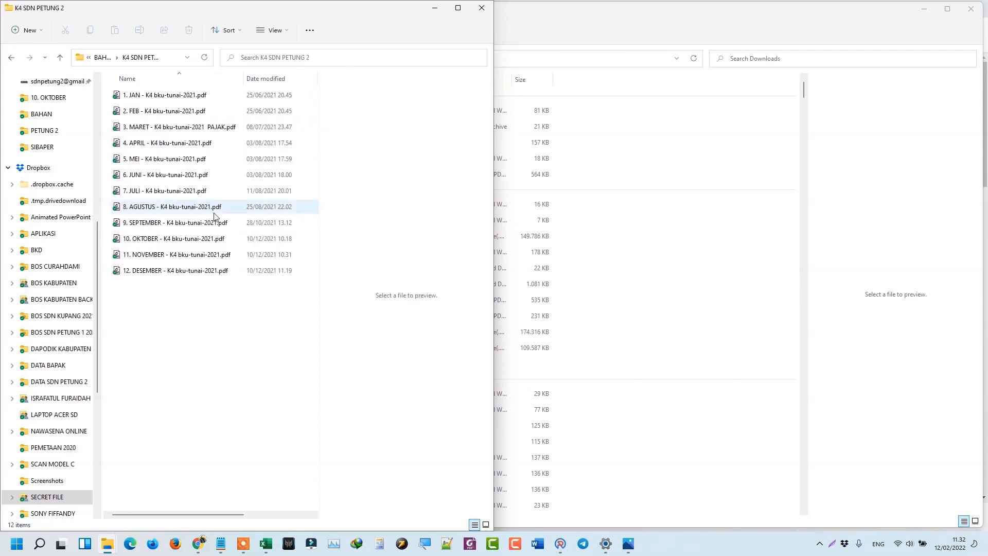
{"action": "left_click", "coordinate": [181, 97]}
{"action": "left_click", "coordinate": [195, 116]}
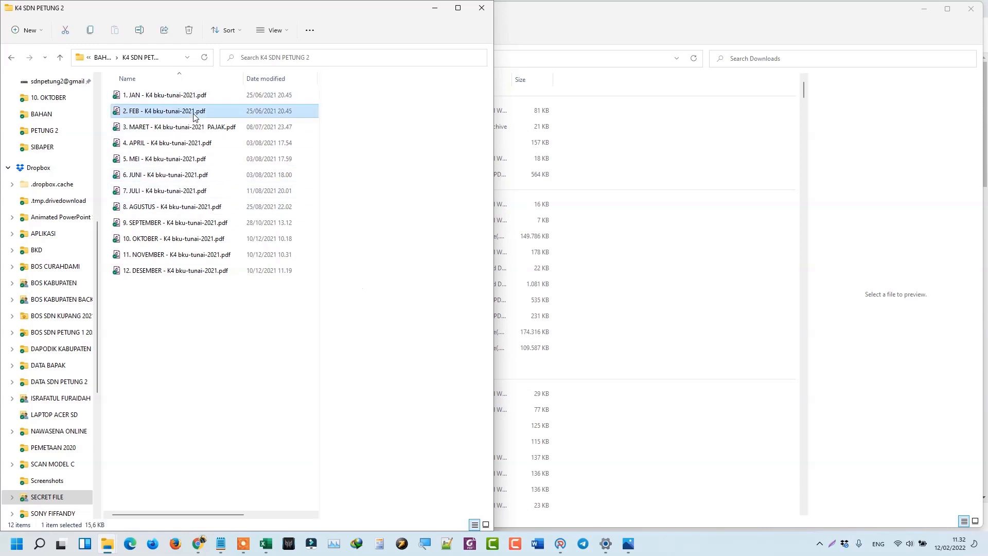
{"action": "left_click", "coordinate": [206, 142]}
{"action": "left_click", "coordinate": [206, 131]}
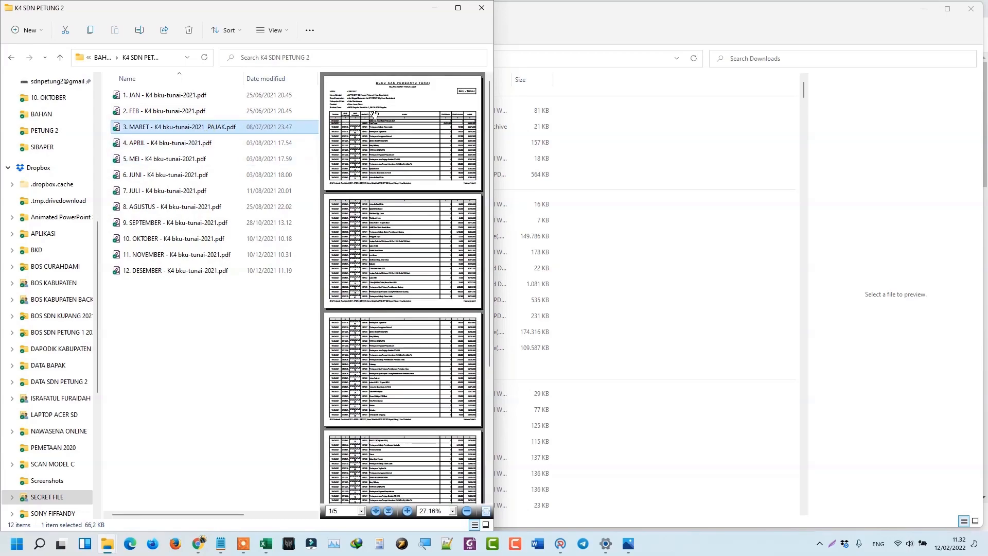
{"action": "left_click", "coordinate": [458, 7]}
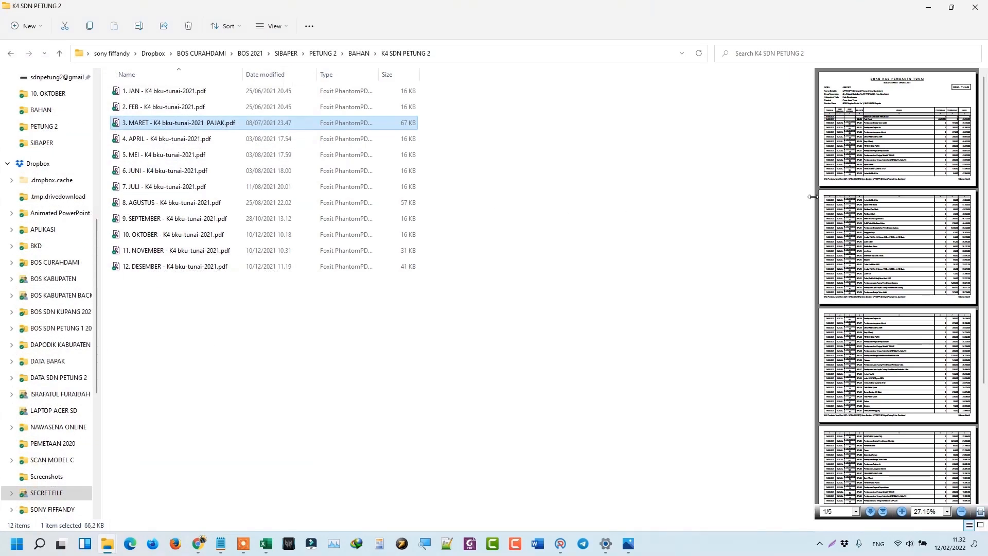
{"action": "left_click_drag", "start_coordinate": [813, 196], "coordinate": [423, 200]}
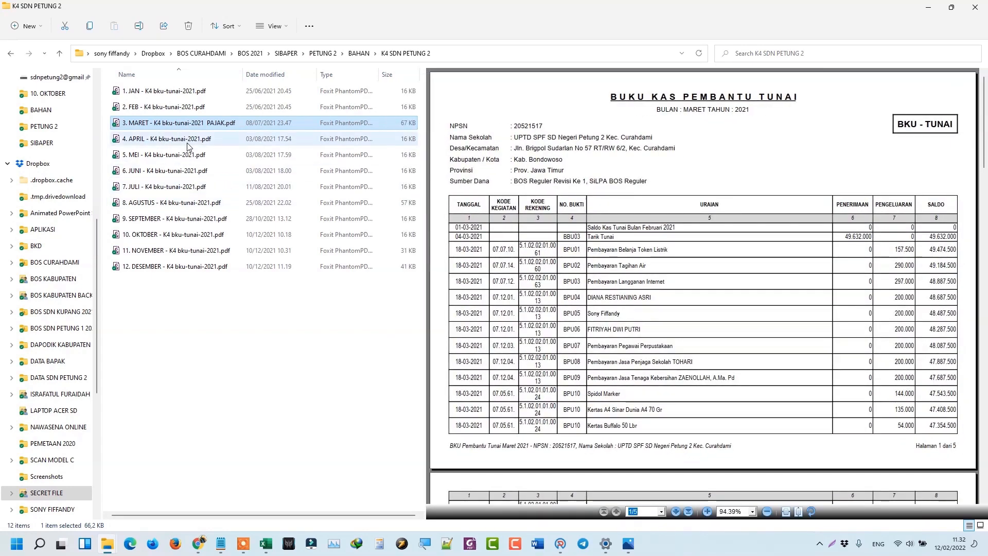
{"action": "left_click", "coordinate": [181, 203]}
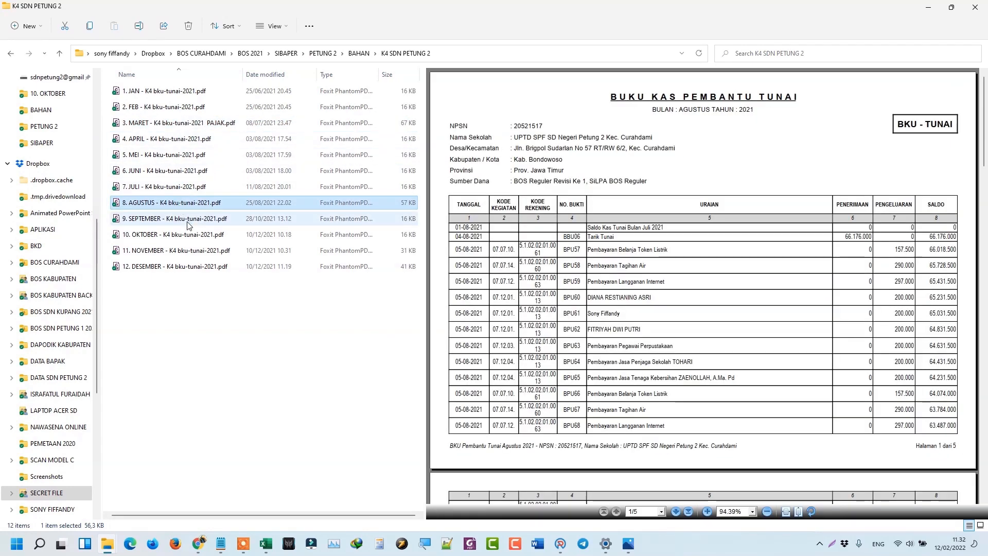
{"action": "left_click", "coordinate": [187, 221]}
{"action": "left_click", "coordinate": [194, 236]}
{"action": "left_click", "coordinate": [196, 251]}
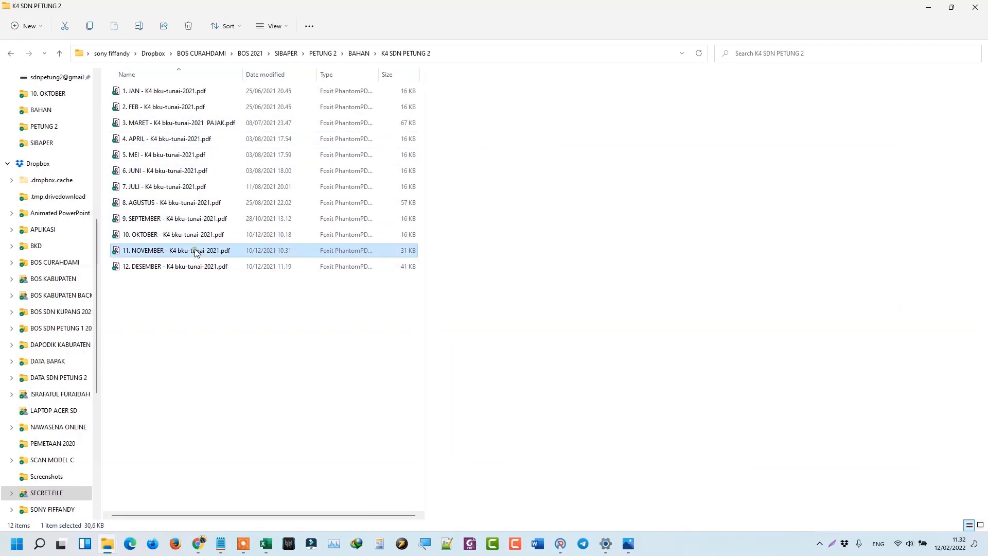
{"action": "left_click", "coordinate": [196, 266]}
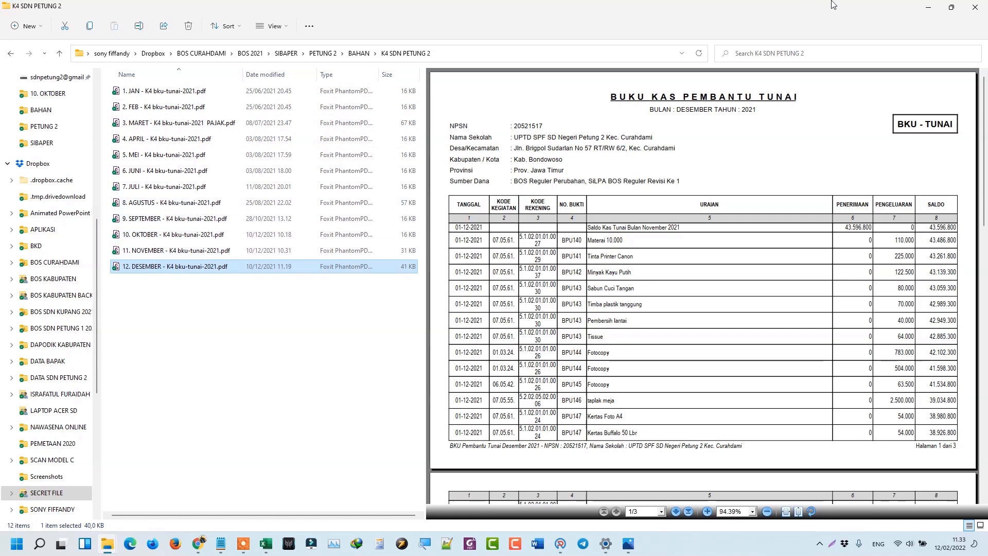
{"action": "left_click", "coordinate": [930, 10]}
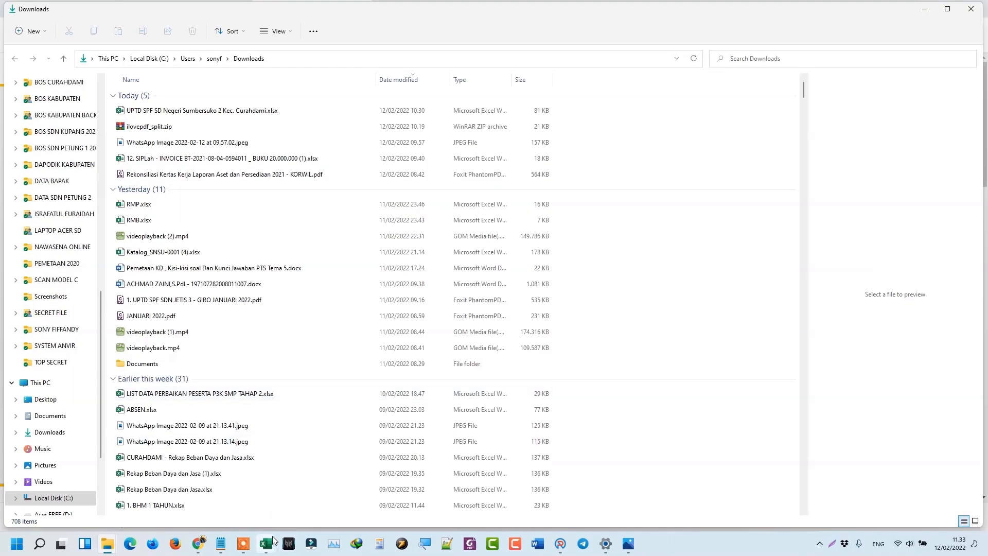
In Book1, go over the FILE GABUNG workflow: JAN–DES months, GABUNG PDF, 1 FILE 1 TAHUN.
{"action": "mouse_move", "coordinate": [272, 542]}
{"action": "left_click", "coordinate": [290, 493]}
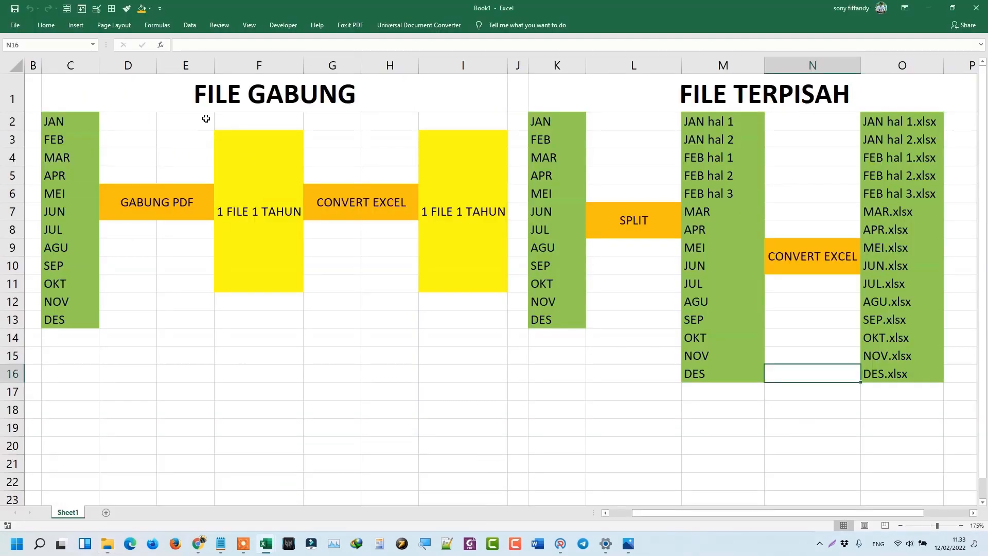
{"action": "left_click", "coordinate": [206, 96]}
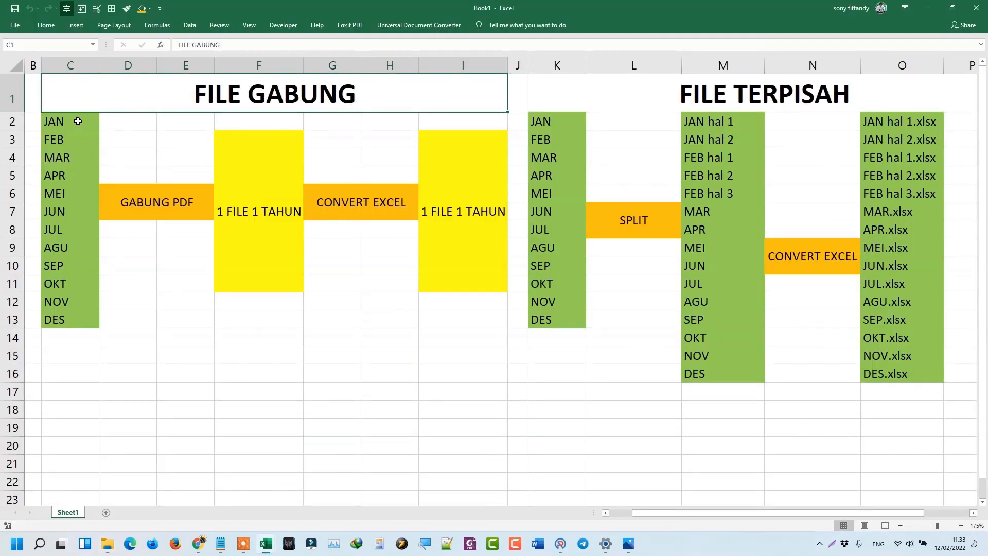
{"action": "left_click_drag", "start_coordinate": [77, 121], "coordinate": [88, 313]}
{"action": "left_click", "coordinate": [162, 200]}
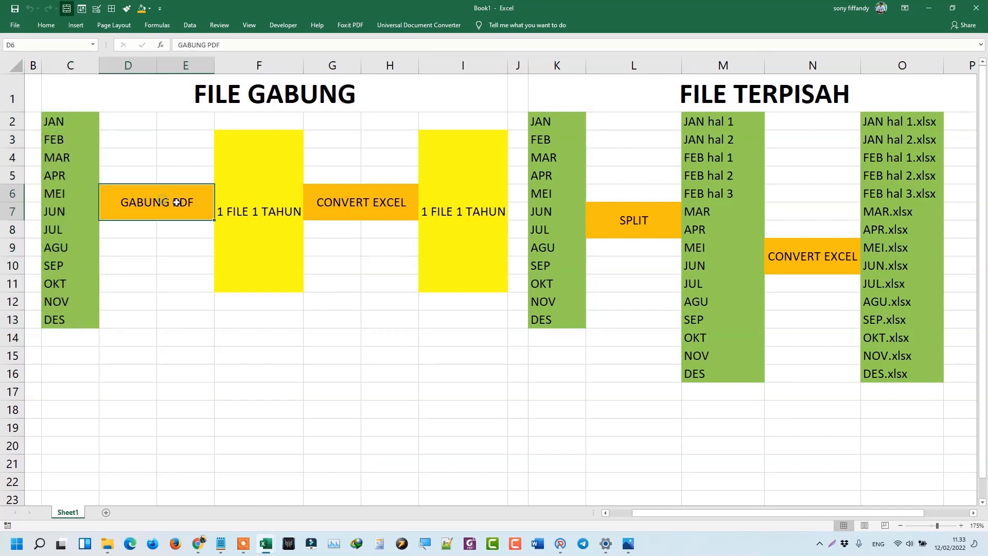
{"action": "left_click", "coordinate": [258, 203]}
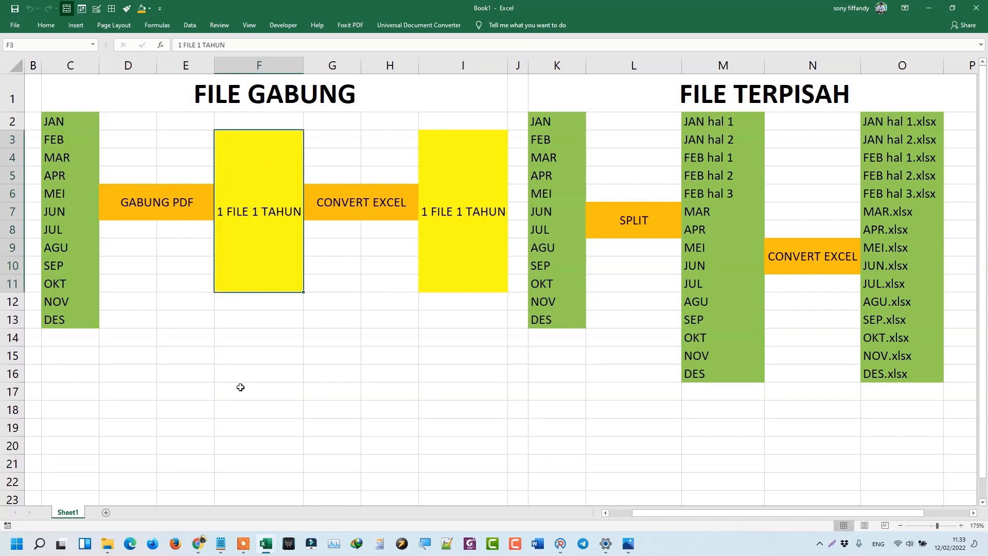
From the SIBOS 2021 workbook, launch the Gabung Pdf online merge tool.
{"action": "left_click", "coordinate": [266, 544]}
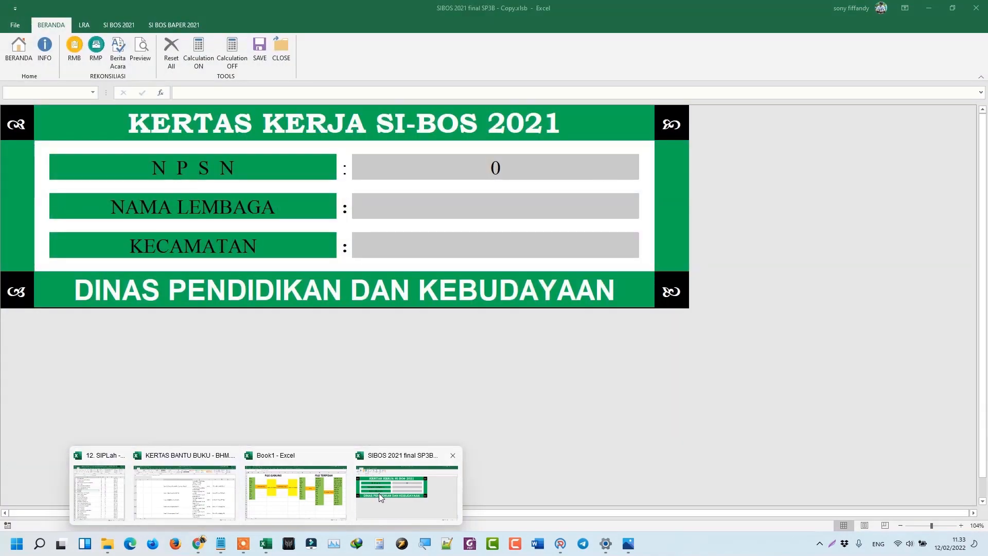
{"action": "left_click", "coordinate": [406, 489]}
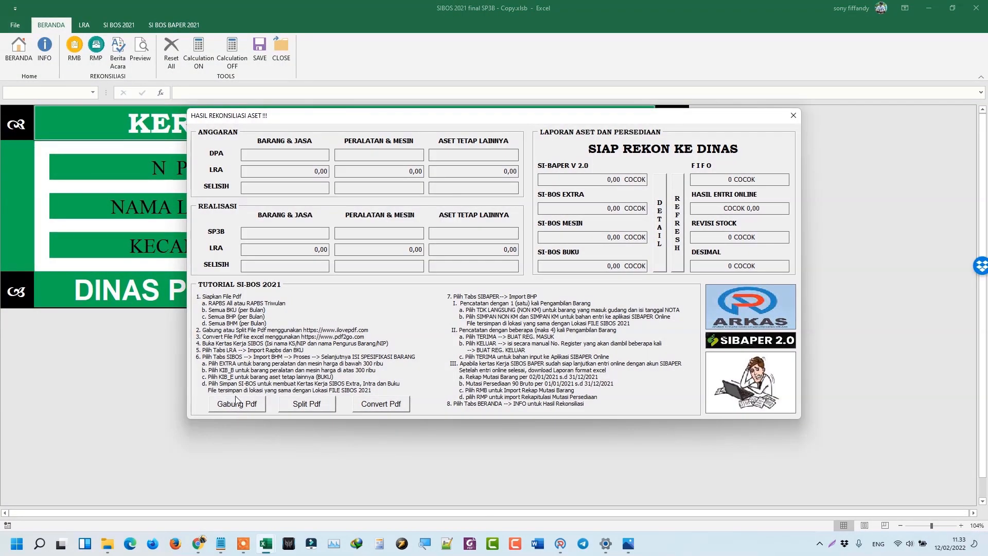
{"action": "left_click", "coordinate": [251, 407]}
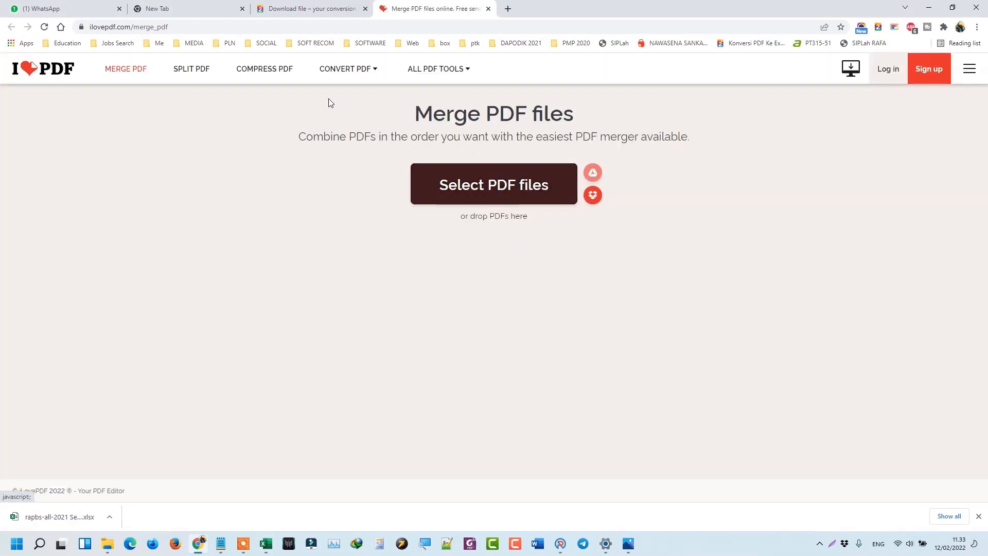
Browse the file picker to PETUNG 2 > BAHAN > K4 SDN PETUNG 2.
{"action": "left_click", "coordinate": [445, 190]}
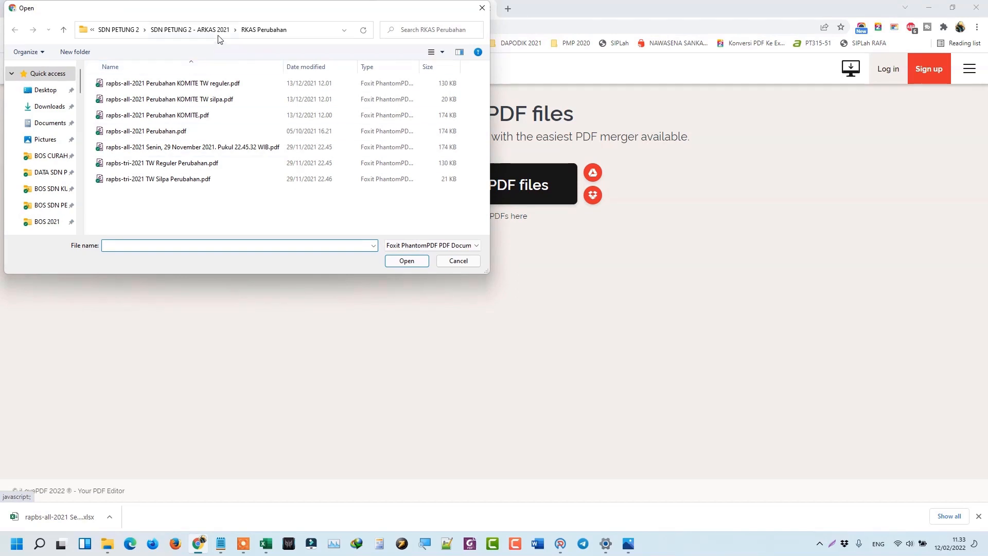
{"action": "scroll", "coordinate": [55, 204], "scroll_direction": "down", "scroll_amount": 5}
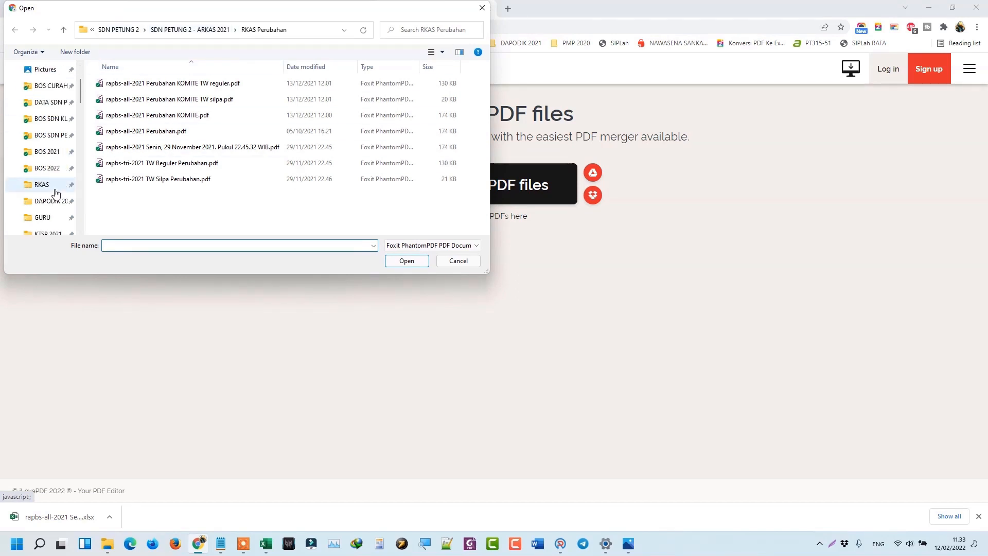
{"action": "scroll", "coordinate": [57, 206], "scroll_direction": "down", "scroll_amount": 2}
{"action": "left_click", "coordinate": [57, 134]}
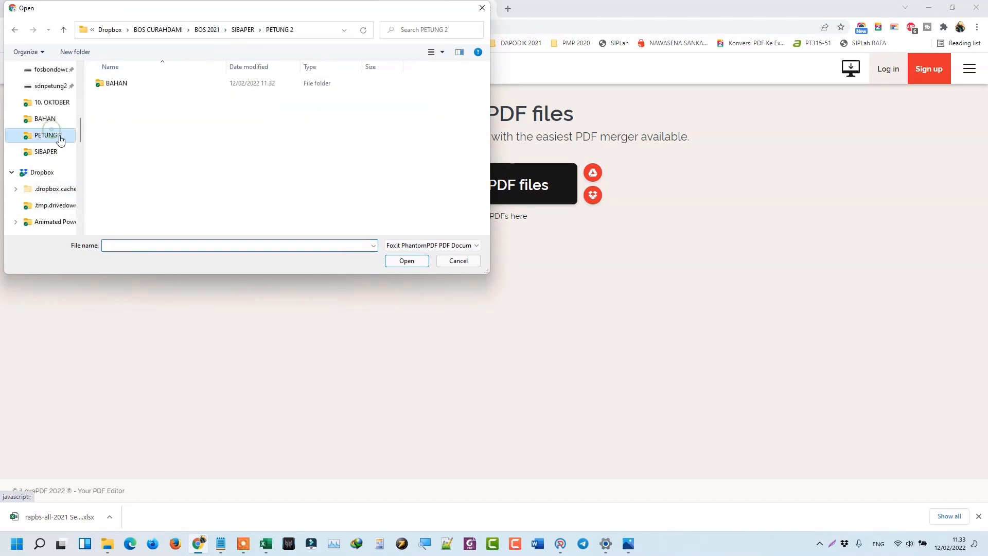
{"action": "left_click", "coordinate": [118, 83]}
{"action": "double_click", "coordinate": [118, 83]}
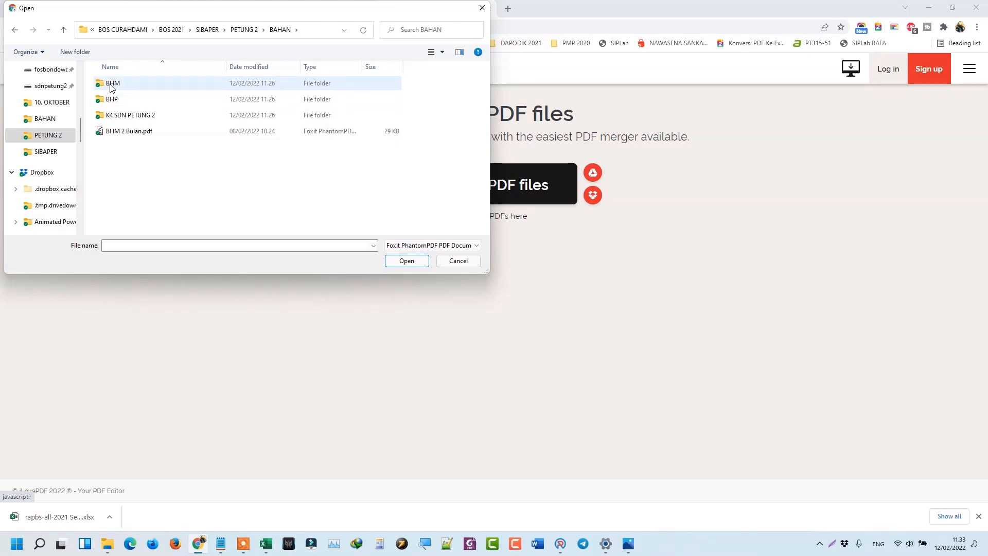
{"action": "double_click", "coordinate": [128, 114]}
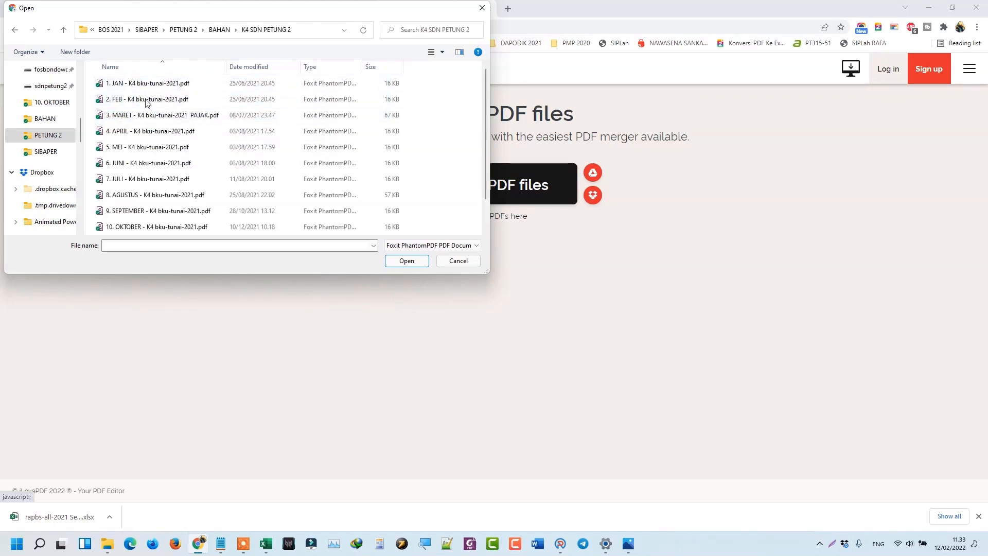
Select the March, September, November and December BKU tunai PDFs and upload them.
{"action": "left_click", "coordinate": [155, 115]}
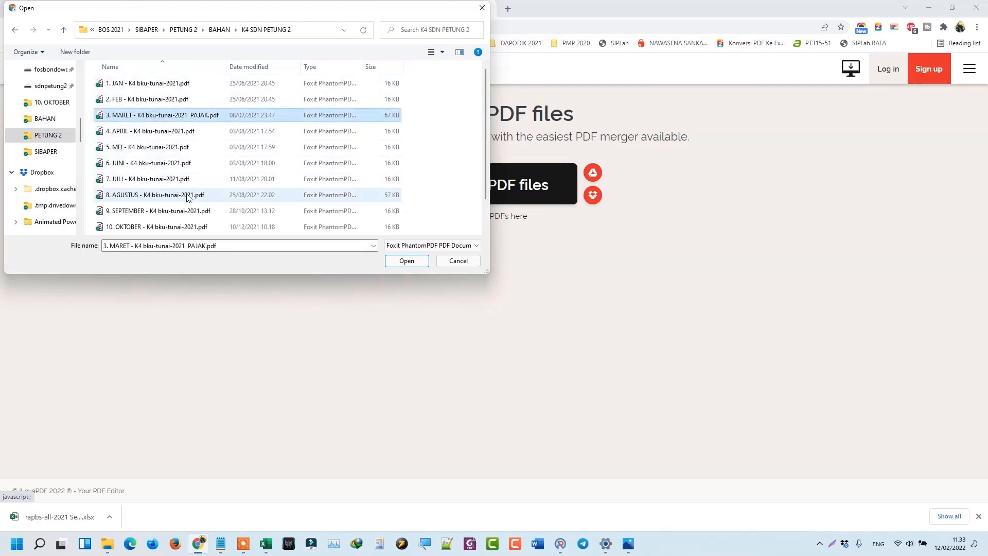
{"action": "left_click", "coordinate": [171, 211], "text": "ctrl"}
{"action": "scroll", "coordinate": [171, 214], "scroll_direction": "down", "scroll_amount": 1}
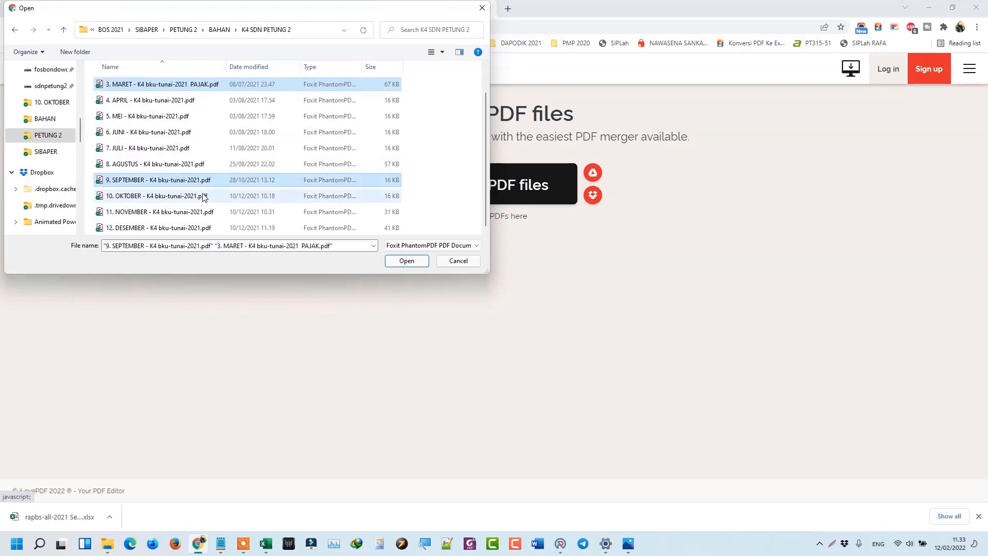
{"action": "left_click", "coordinate": [170, 215], "text": "ctrl"}
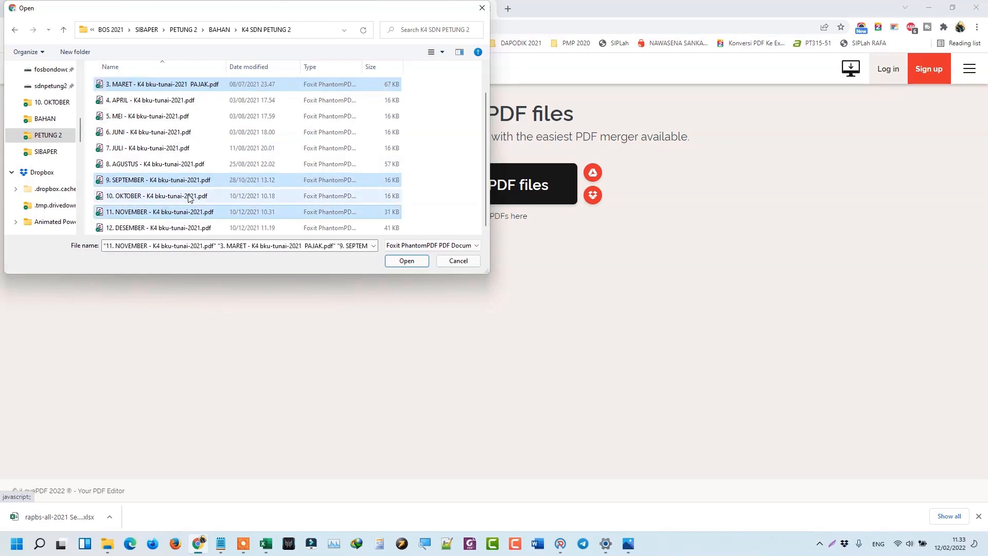
{"action": "left_click", "coordinate": [181, 227], "text": "ctrl"}
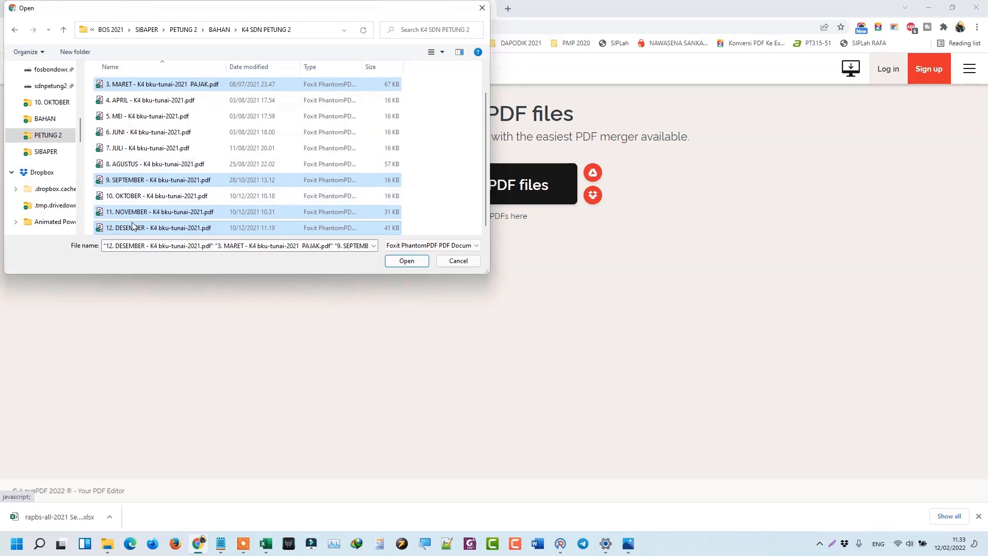
{"action": "scroll", "coordinate": [215, 103], "scroll_direction": "up", "scroll_amount": 1}
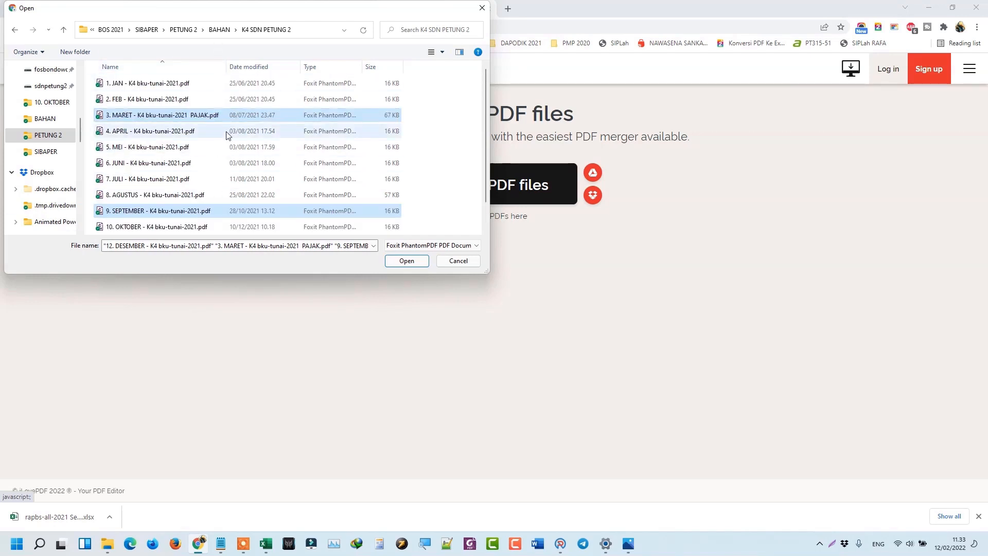
{"action": "left_click", "coordinate": [406, 261]}
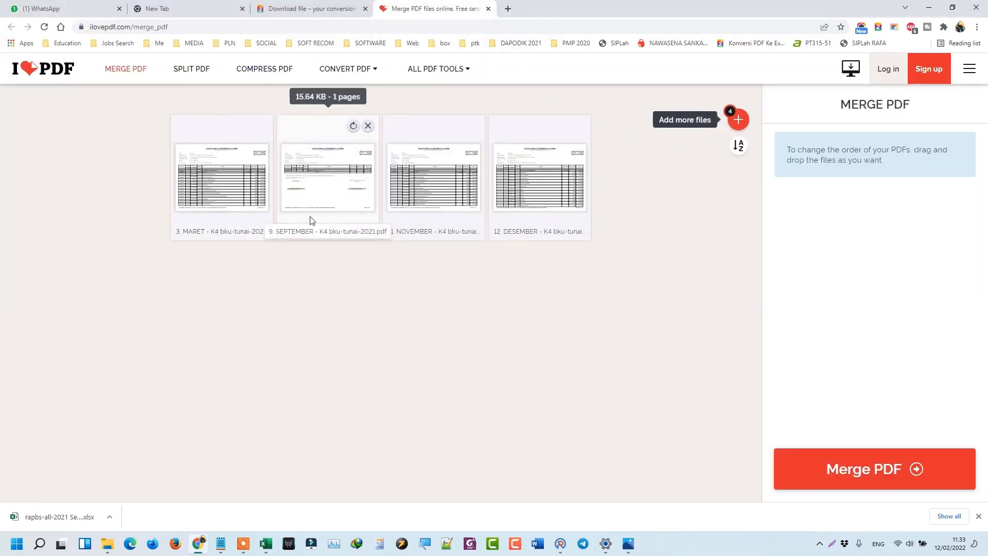
Keep the March file first and merge the four PDFs into one.
{"action": "left_click_drag", "start_coordinate": [315, 179], "coordinate": [201, 178]}
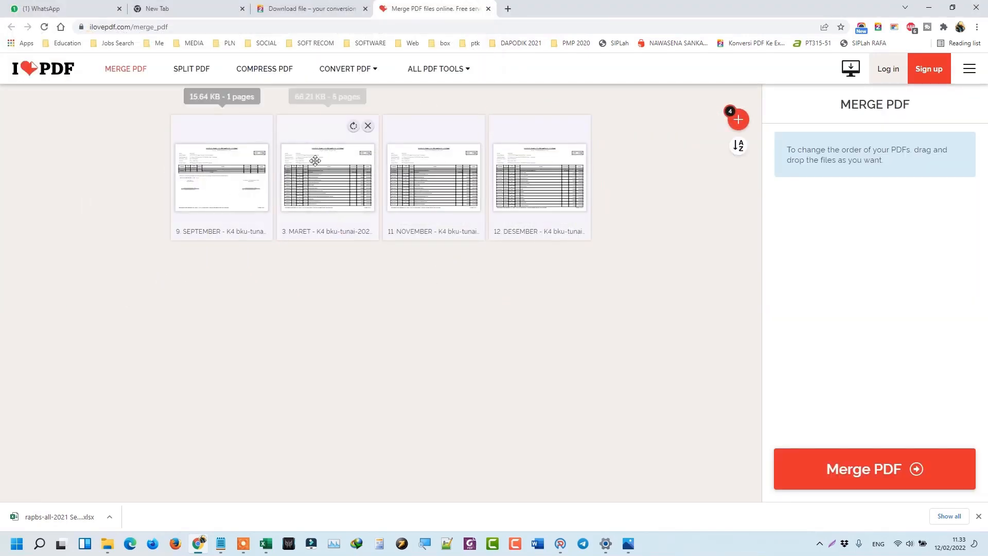
{"action": "left_click_drag", "start_coordinate": [311, 162], "coordinate": [192, 185]}
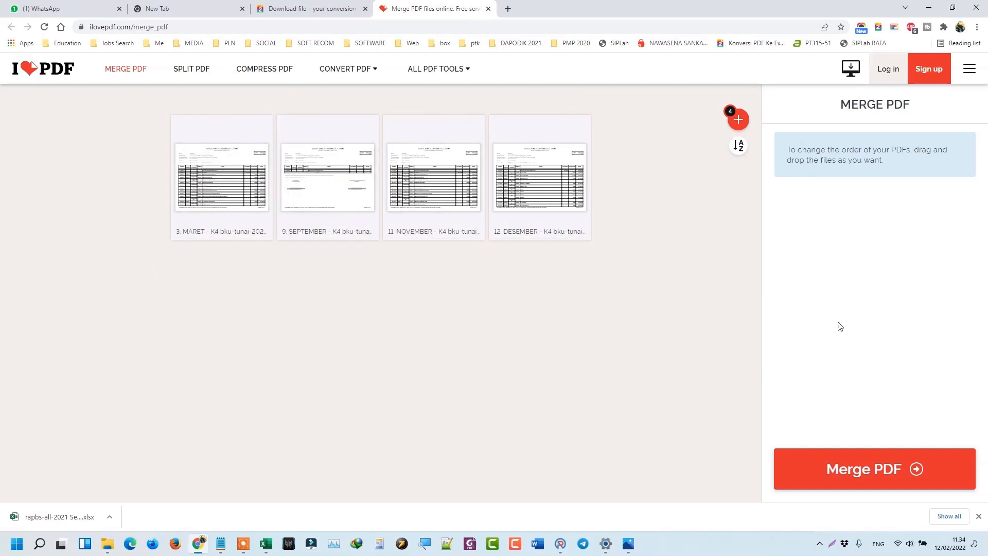
{"action": "left_click", "coordinate": [881, 473]}
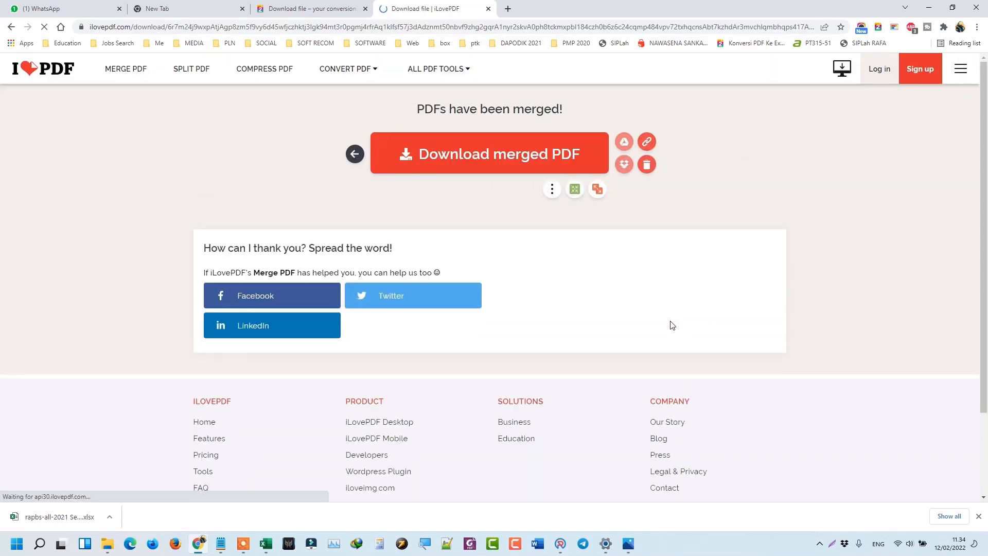
Check the downloaded 11-page ilovepdf_merged.pdf, then bring the Downloads folder forward.
{"action": "left_click", "coordinate": [480, 165]}
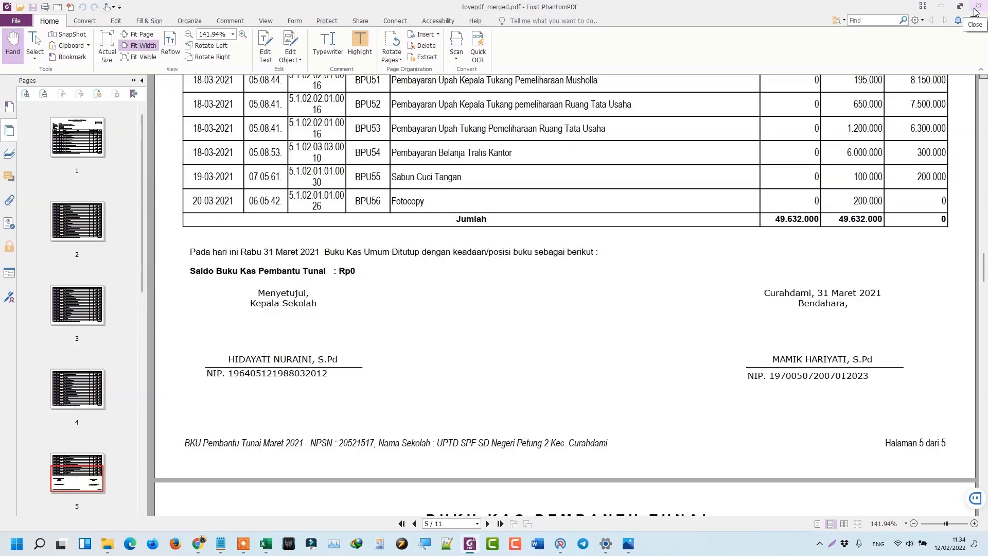
{"action": "left_click", "coordinate": [978, 6]}
{"action": "mouse_move", "coordinate": [107, 545]}
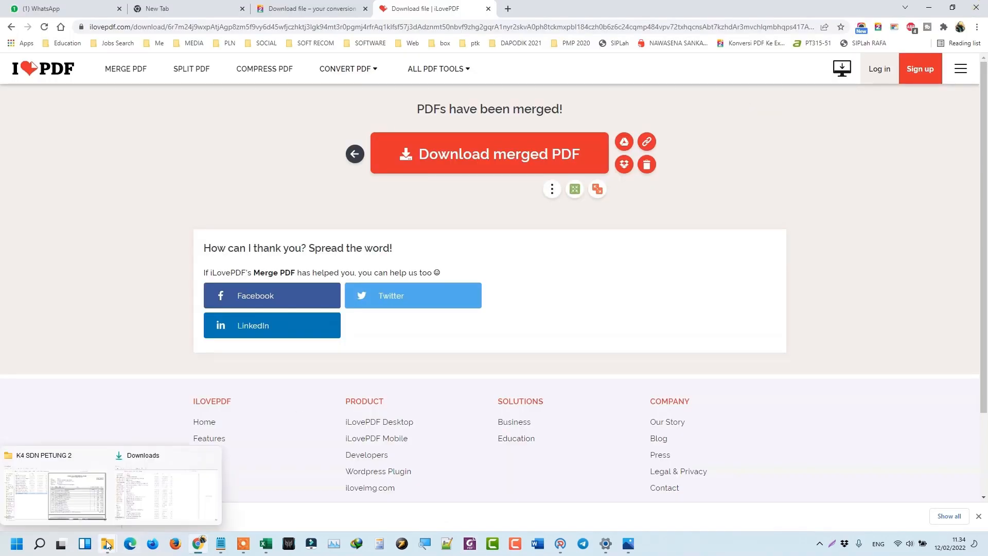
{"action": "left_click", "coordinate": [144, 497]}
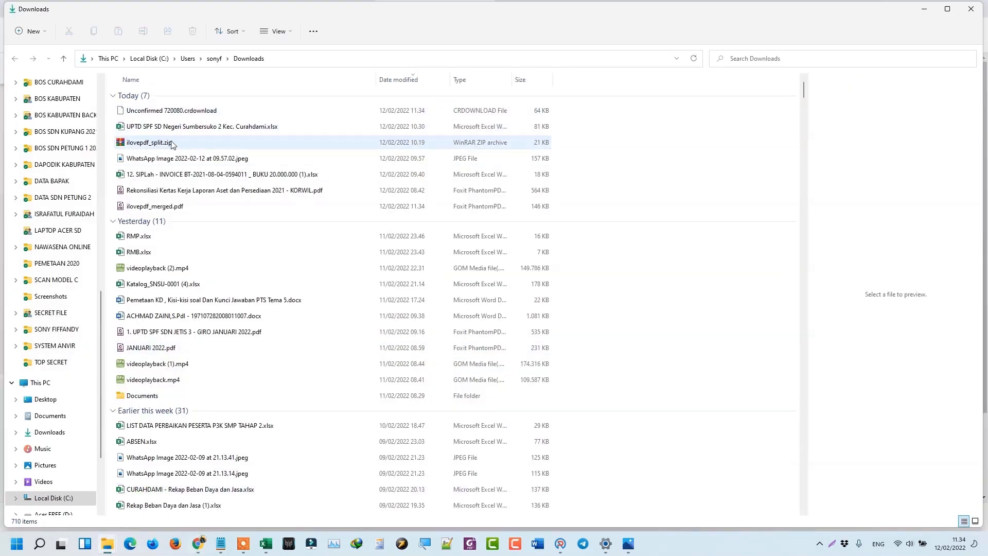
Sort Downloads newest first and rename ilovepdf_merged.pdf to 'bku 1 tahun.pdf', cutting it.
{"action": "left_click", "coordinate": [409, 83]}
{"action": "left_click", "coordinate": [409, 83]}
{"action": "left_click", "coordinate": [165, 113]}
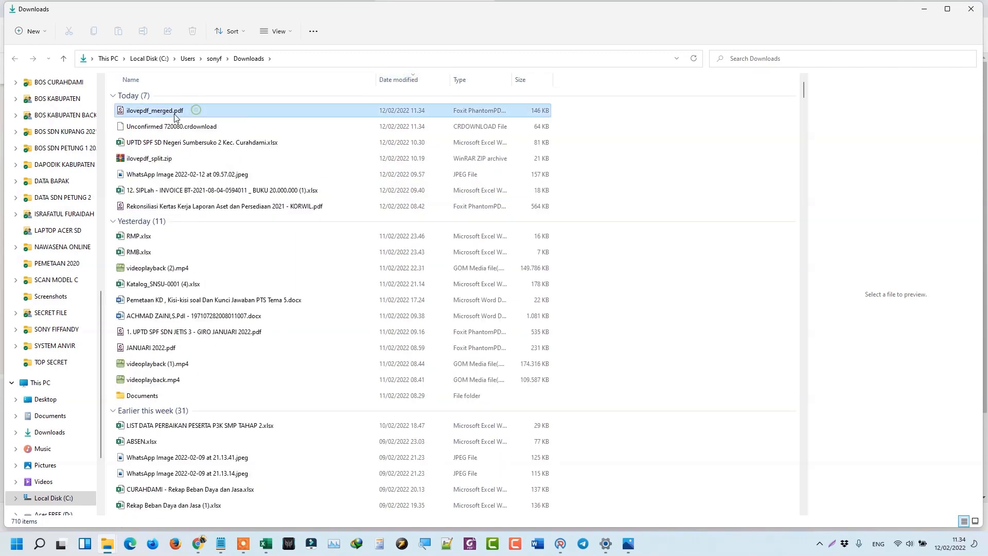
{"action": "left_click", "coordinate": [159, 111]}
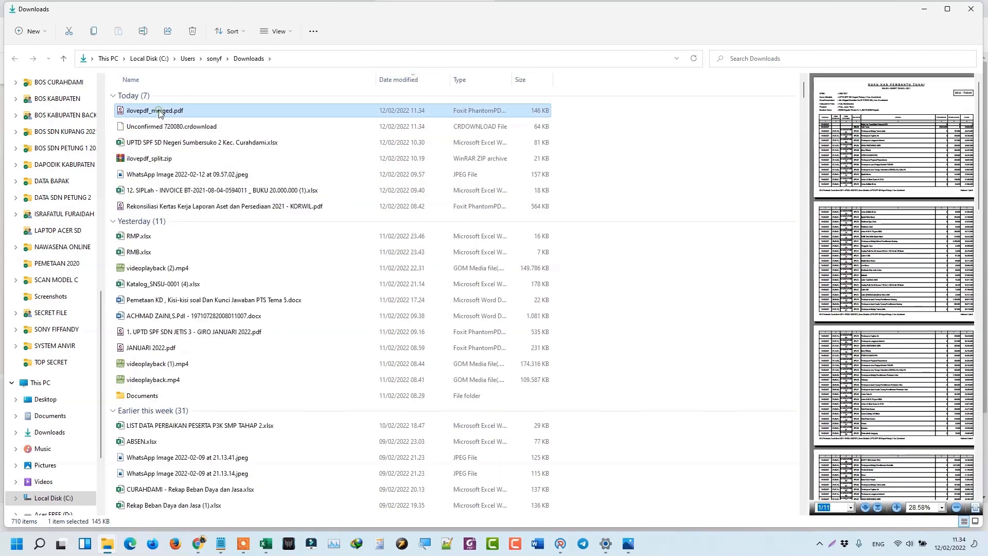
{"action": "type", "text": "bku 1 tahun.pdf"}
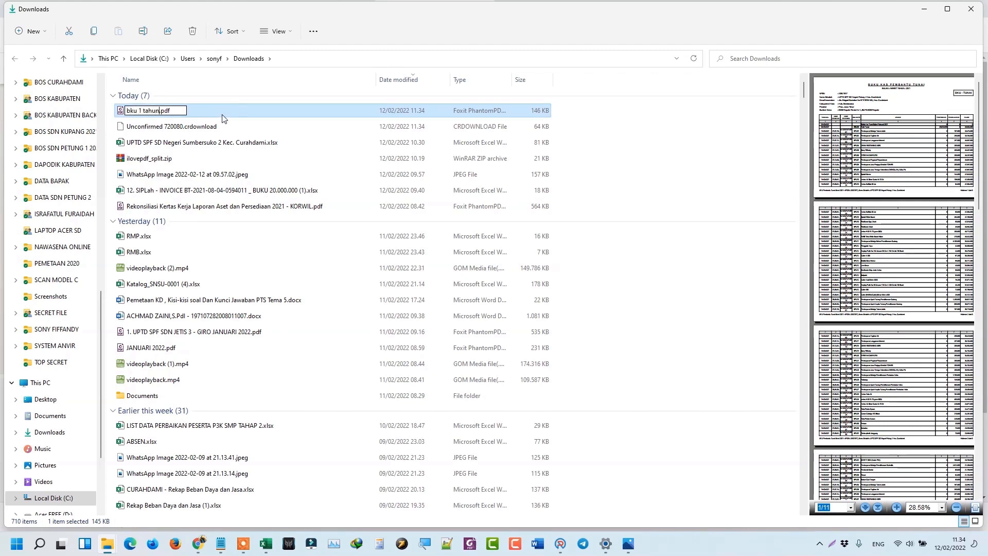
{"action": "key", "text": "Return"}
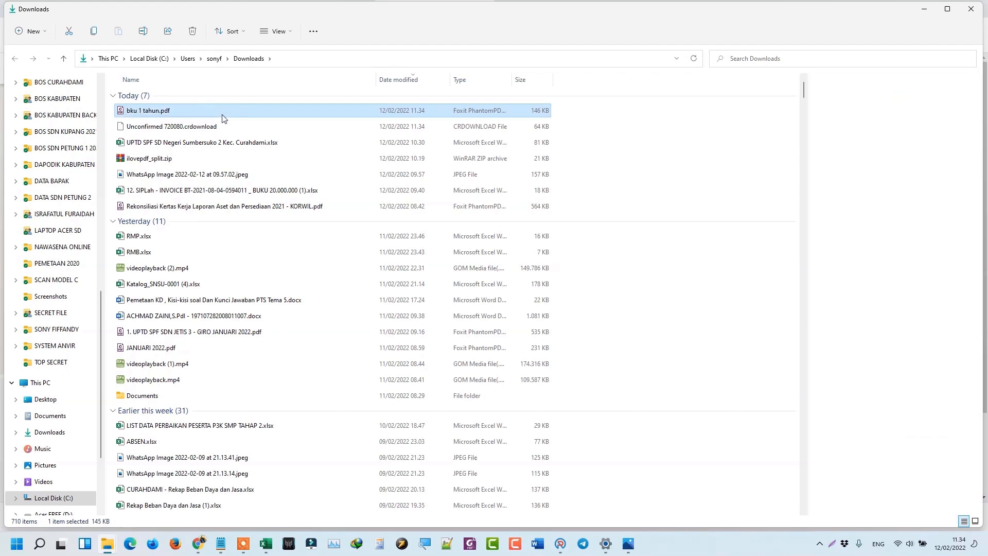
{"action": "right_click", "coordinate": [185, 116]}
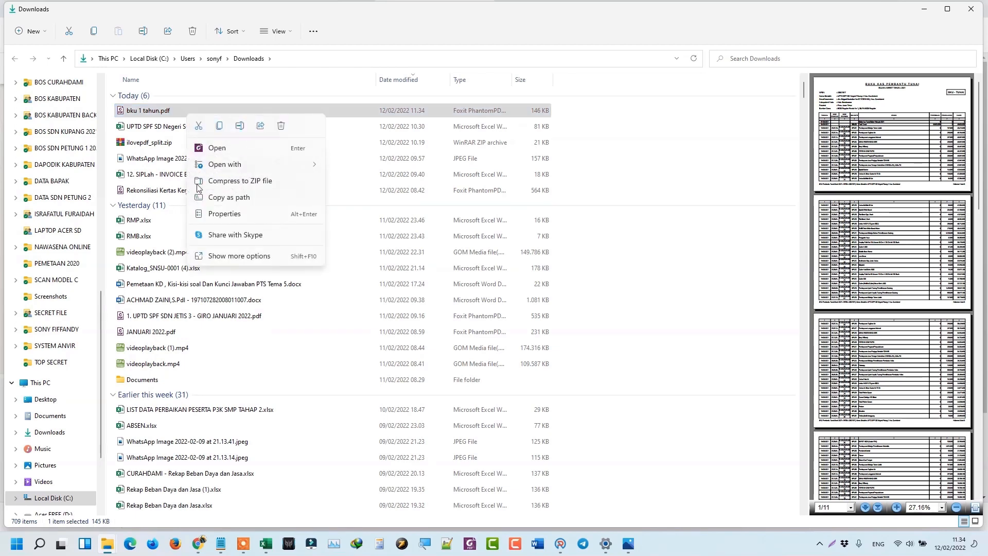
{"action": "key", "text": "Escape"}
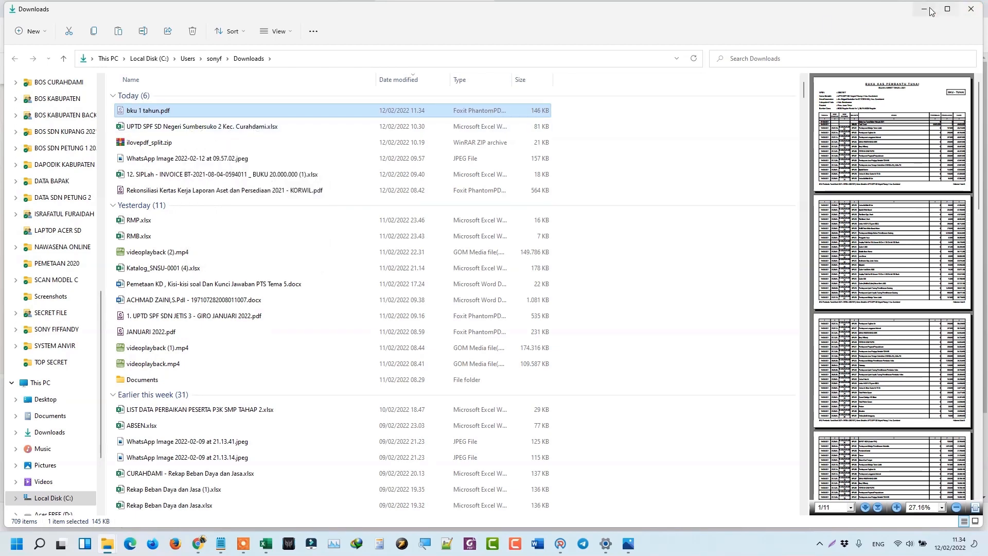
Paste bku 1 tahun.pdf into the K4 SDN PETUNG 2 folder.
{"action": "left_click", "coordinate": [923, 9]}
{"action": "mouse_move", "coordinate": [110, 542]}
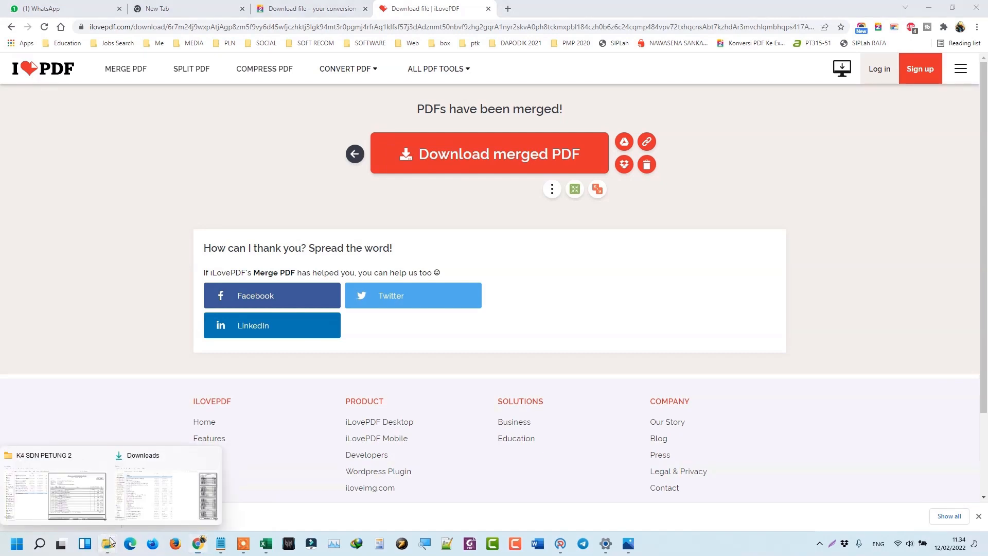
{"action": "left_click", "coordinate": [81, 500]}
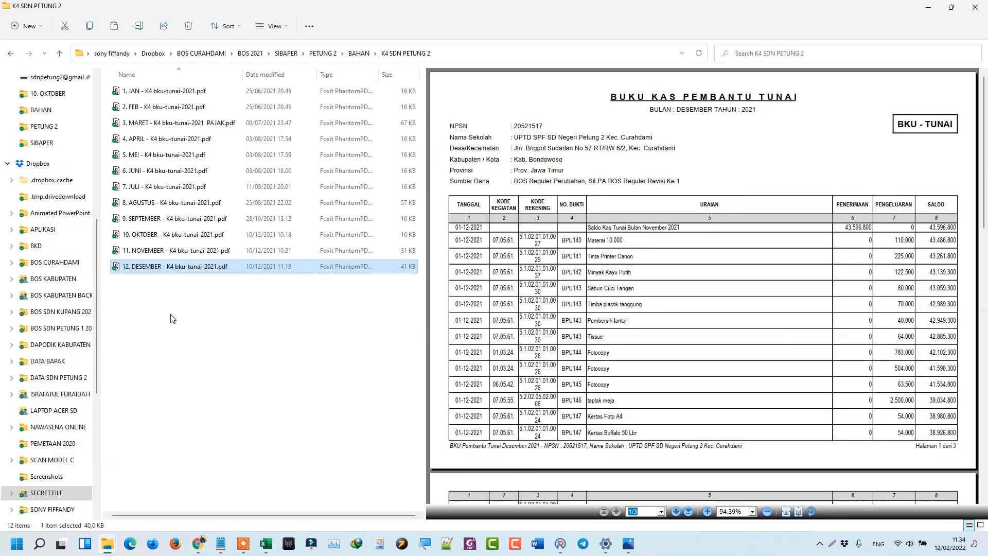
{"action": "left_click", "coordinate": [172, 317]}
{"action": "right_click", "coordinate": [172, 315]}
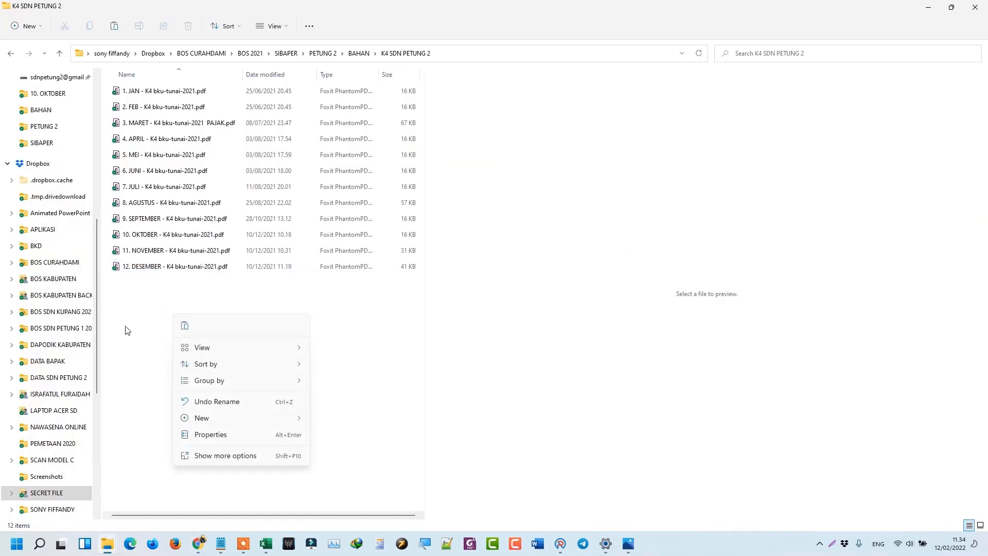
{"action": "left_click", "coordinate": [184, 325]}
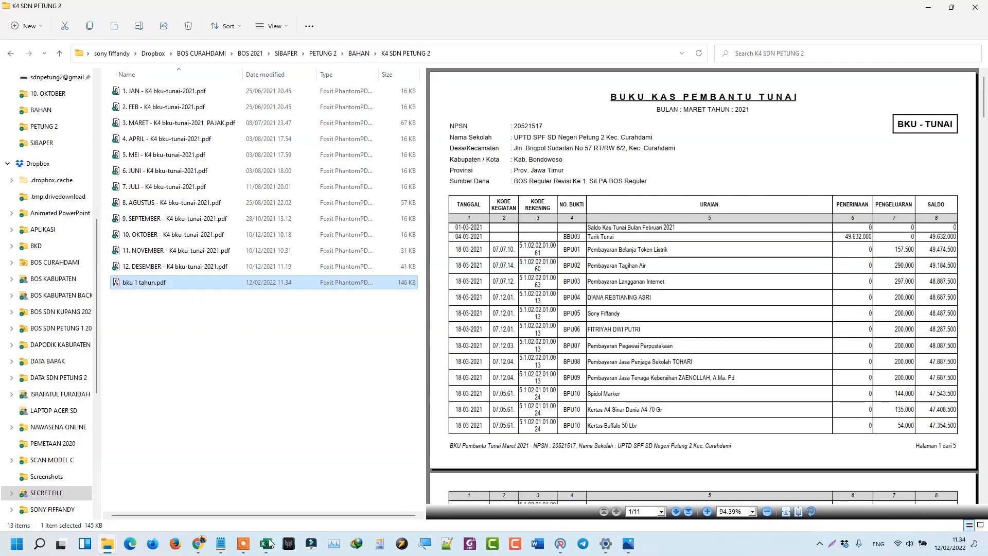
In Book1, mark the CONVERT EXCEL and 1 FILE 1 TAHUN workflow cells, then hide it.
{"action": "mouse_move", "coordinate": [266, 544]}
{"action": "left_click", "coordinate": [277, 491]}
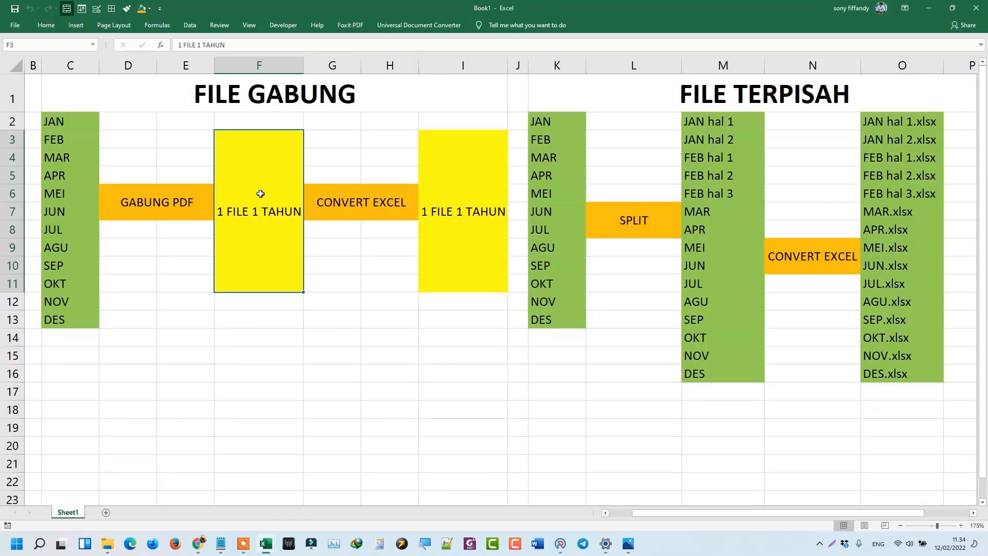
{"action": "left_click", "coordinate": [381, 198]}
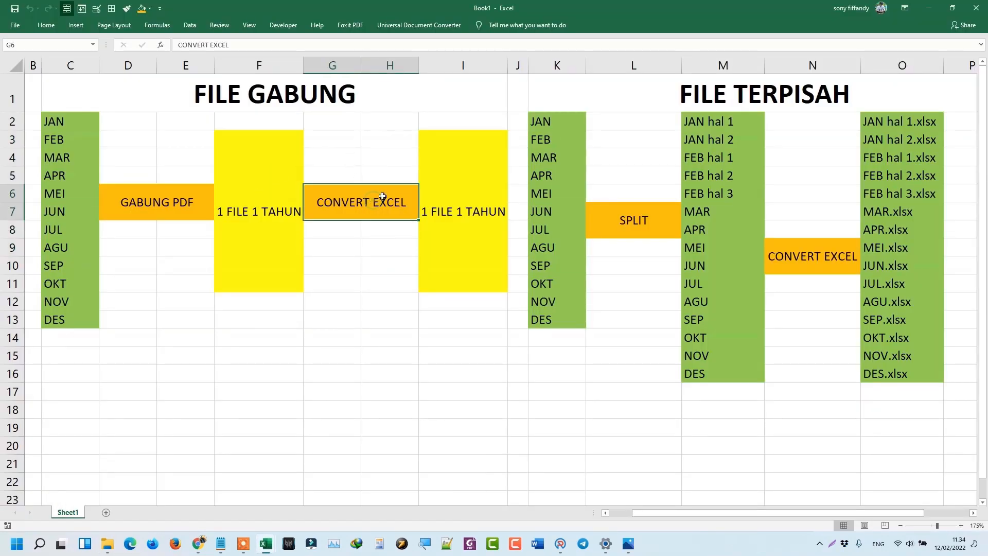
{"action": "left_click", "coordinate": [456, 195]}
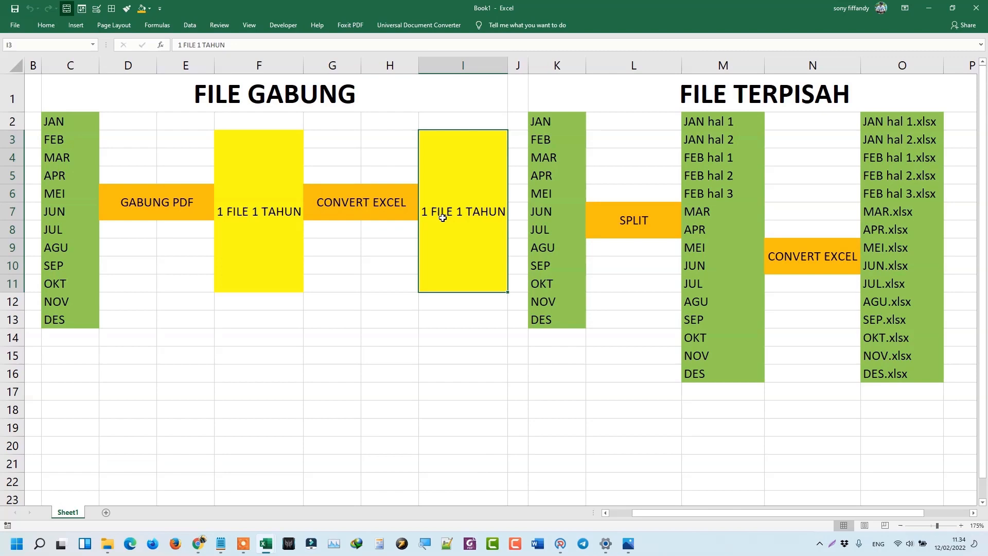
{"action": "left_click", "coordinate": [929, 8]}
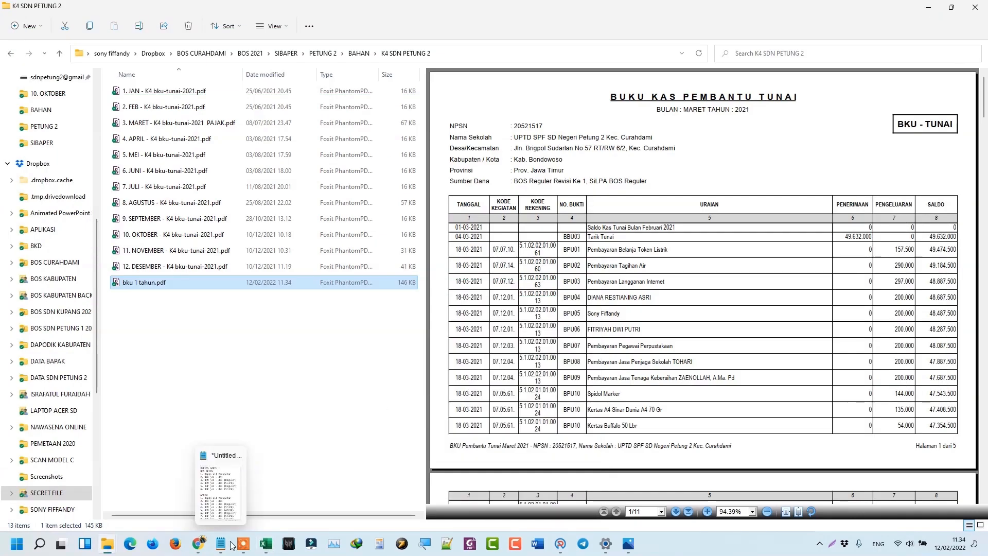
In the SIBOS 2021 final SP3B workbook, open INFO and launch the PDF-to-Excel converter.
{"action": "left_click", "coordinate": [267, 544]}
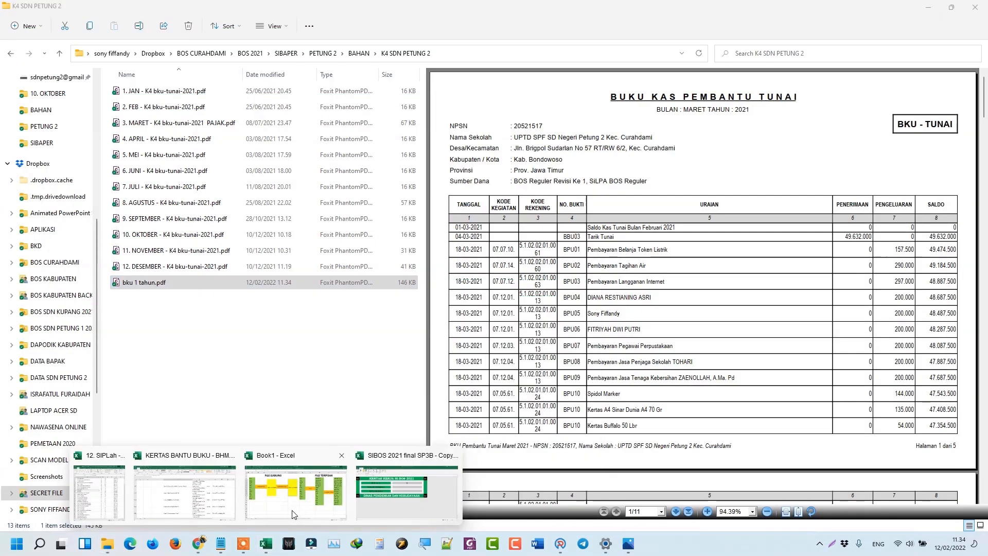
{"action": "left_click", "coordinate": [378, 494]}
{"action": "left_click", "coordinate": [45, 46]}
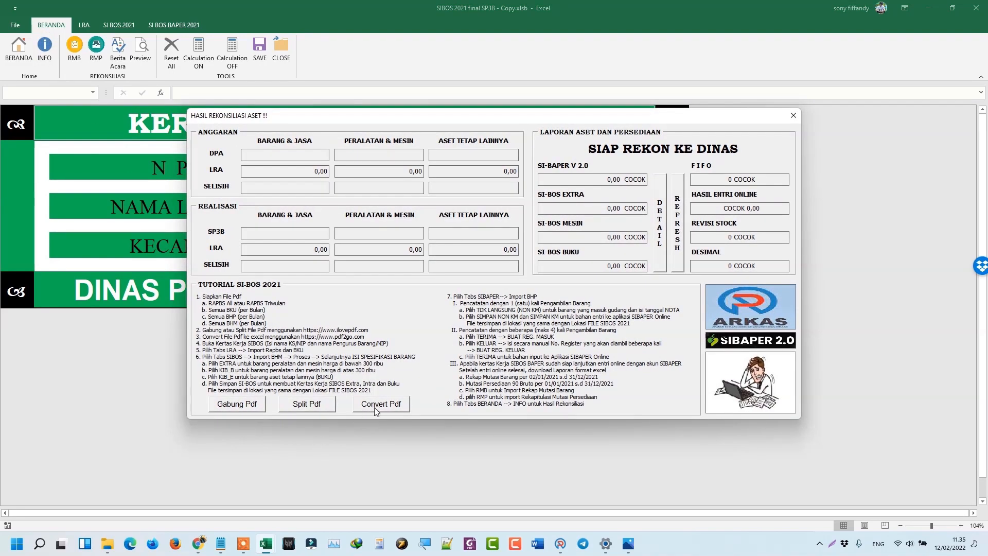
{"action": "left_click", "coordinate": [376, 409]}
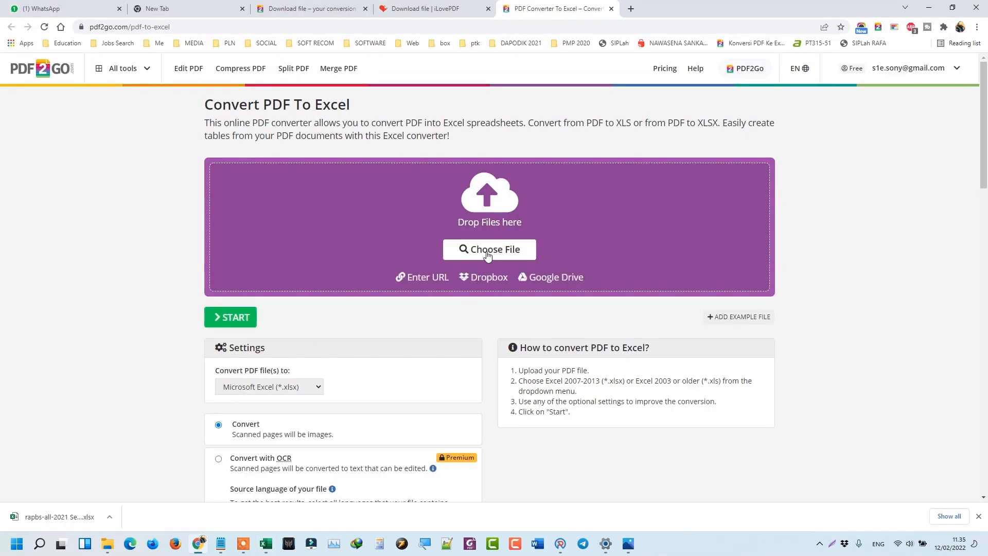
Upload bku 1 tahun.pdf to PDF2Go and convert it to a Microsoft Excel (*.xlsx) file.
{"action": "left_click", "coordinate": [493, 252]}
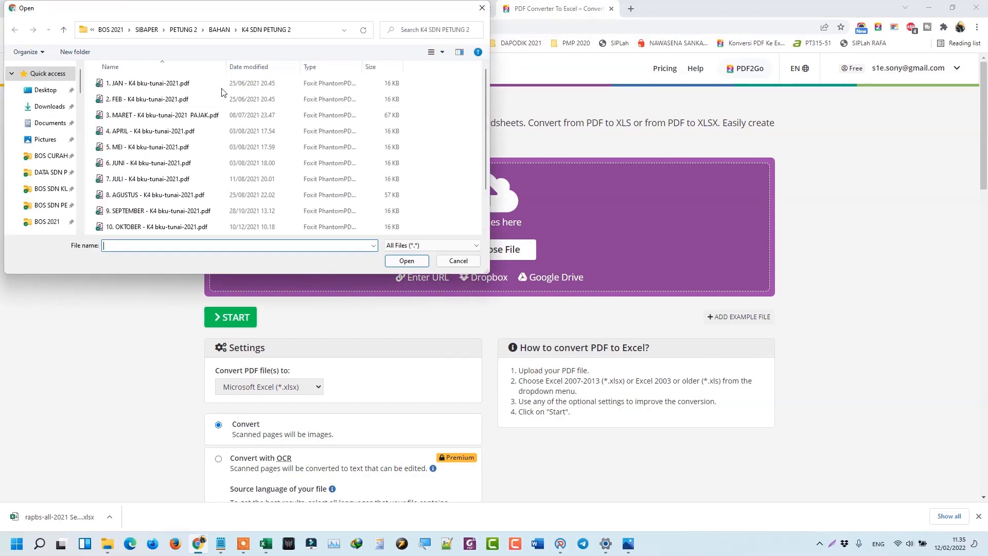
{"action": "scroll", "coordinate": [132, 226], "scroll_direction": "down", "scroll_amount": 1}
{"action": "left_click", "coordinate": [133, 226]}
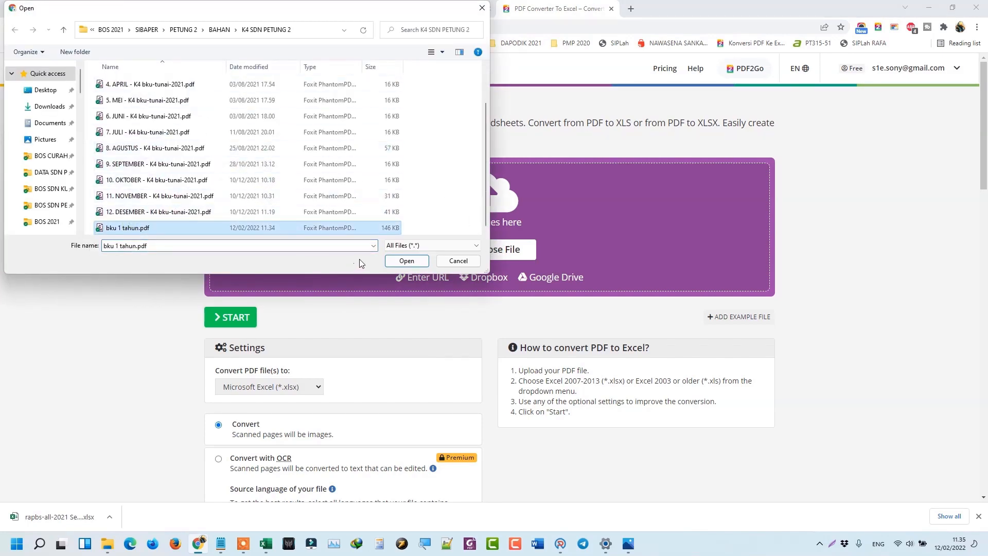
{"action": "left_click", "coordinate": [411, 261]}
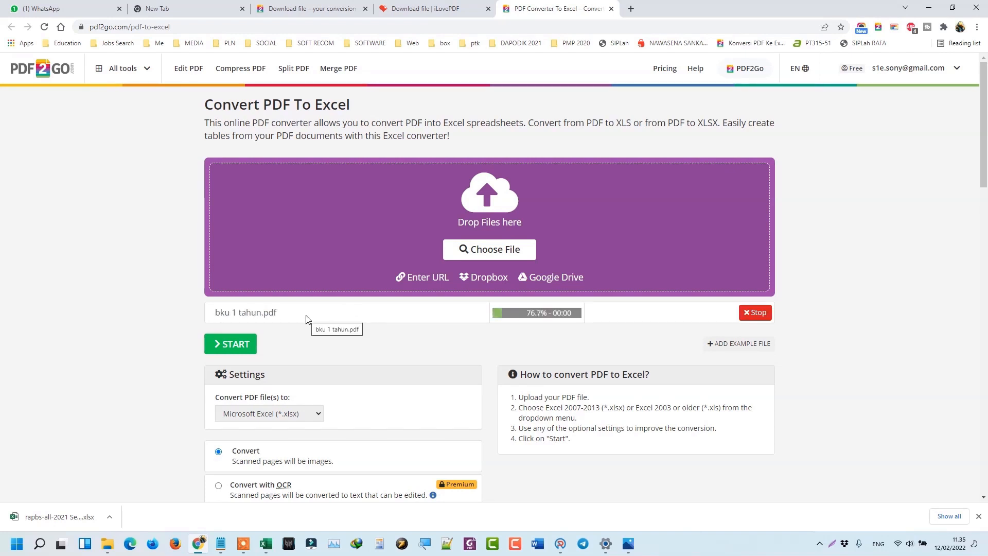
{"action": "left_click", "coordinate": [244, 347]}
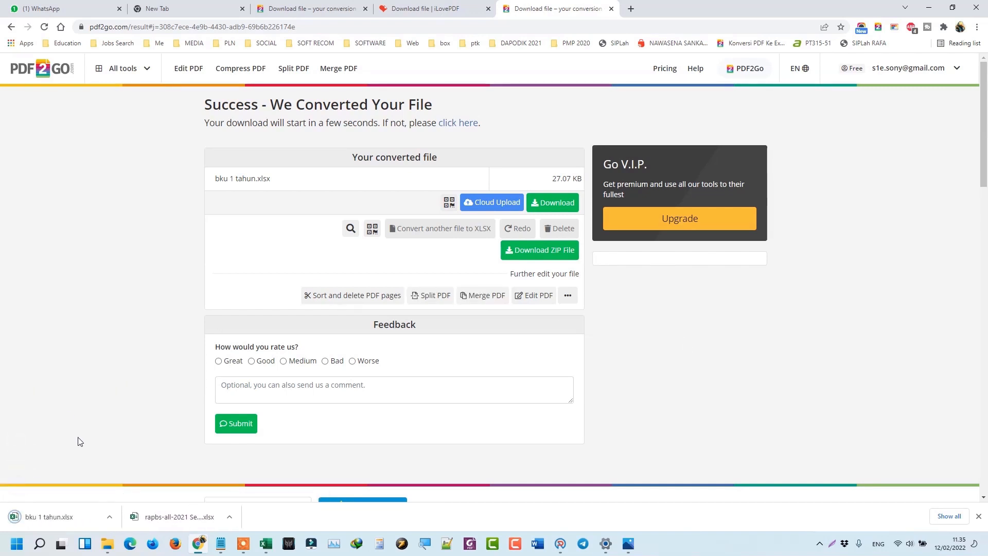
Locate the downloaded bku 1 tahun.xlsx in its folder and copy it.
{"action": "left_click", "coordinate": [108, 518]}
{"action": "left_click", "coordinate": [123, 481]}
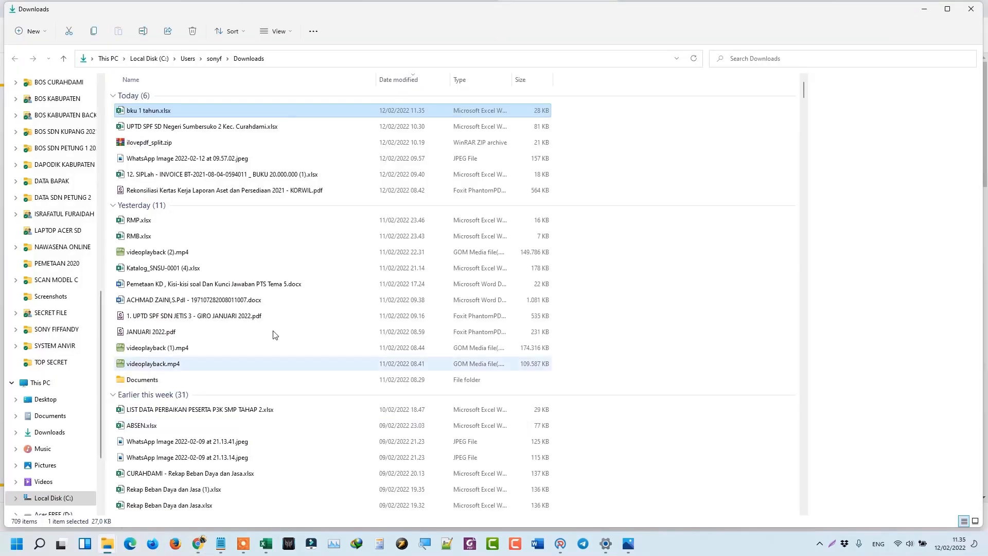
{"action": "right_click", "coordinate": [171, 113]}
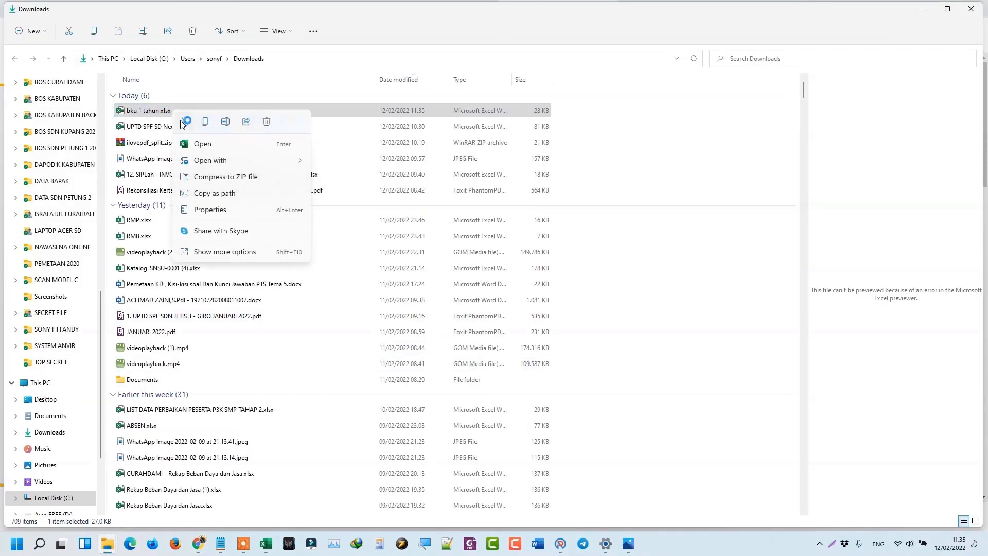
{"action": "key", "text": "Escape"}
Paste bku 1 tahun.xlsx into the K4 SDN PETUNG 2 folder, then go up to BAHAN.
{"action": "left_click", "coordinate": [925, 9]}
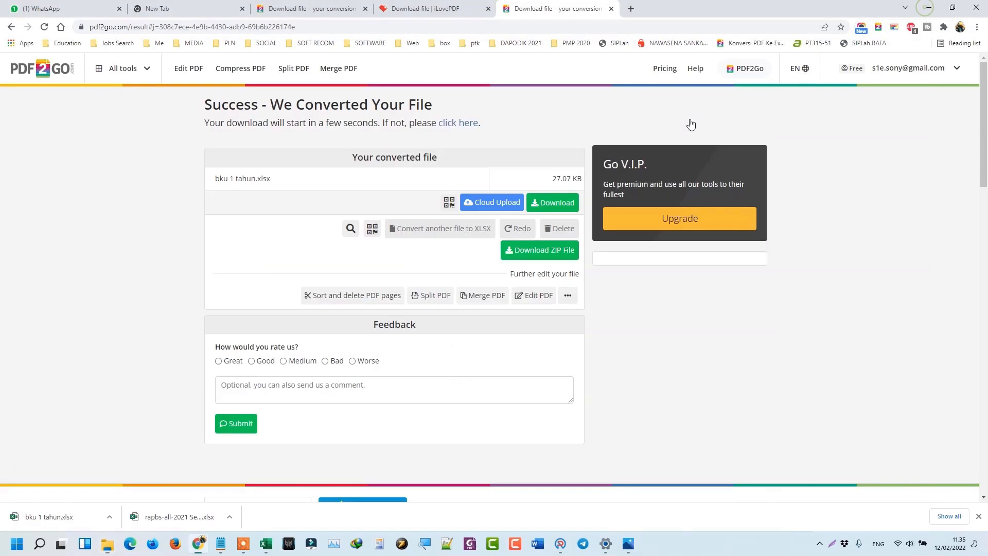
{"action": "mouse_move", "coordinate": [111, 524]}
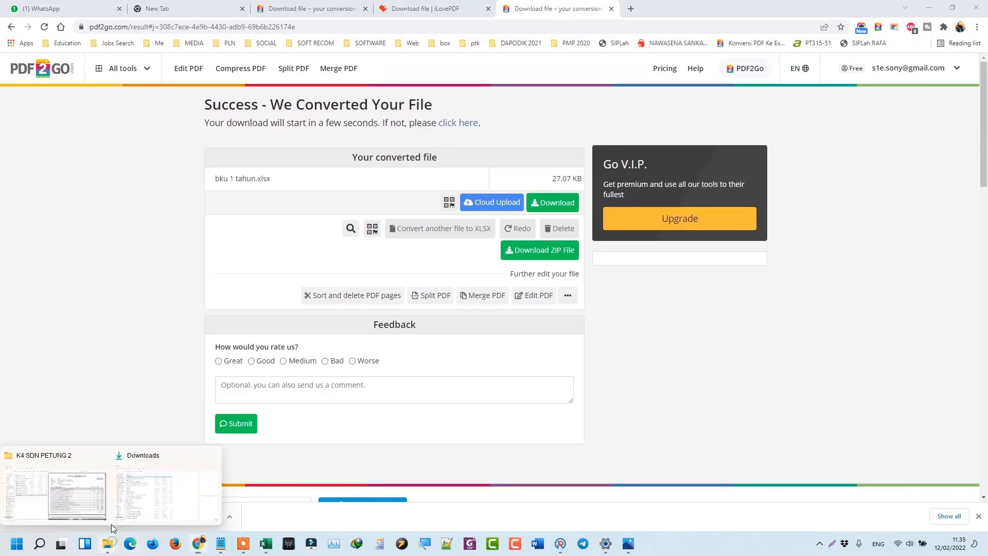
{"action": "left_click", "coordinate": [79, 495]}
{"action": "left_click", "coordinate": [154, 335]}
{"action": "right_click", "coordinate": [153, 332]}
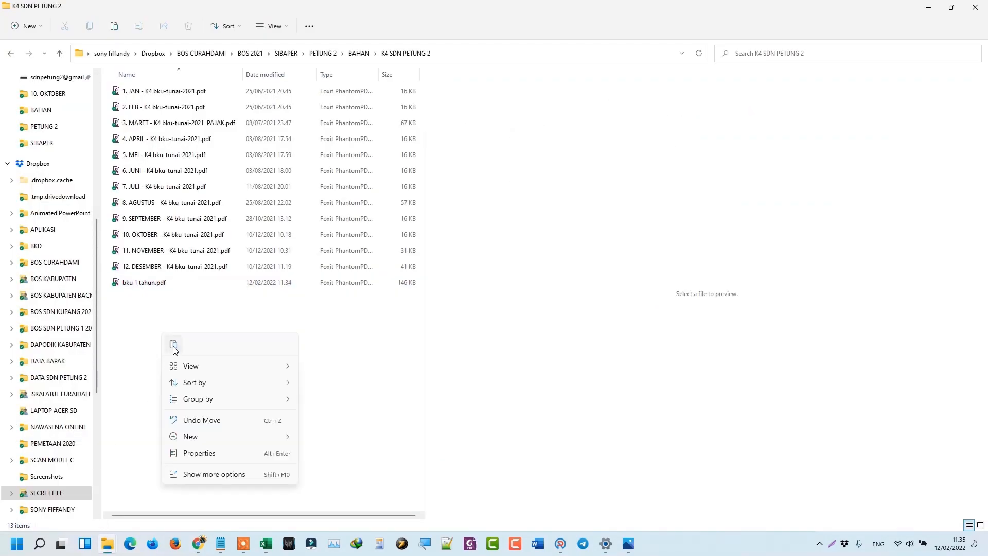
{"action": "left_click", "coordinate": [173, 345]}
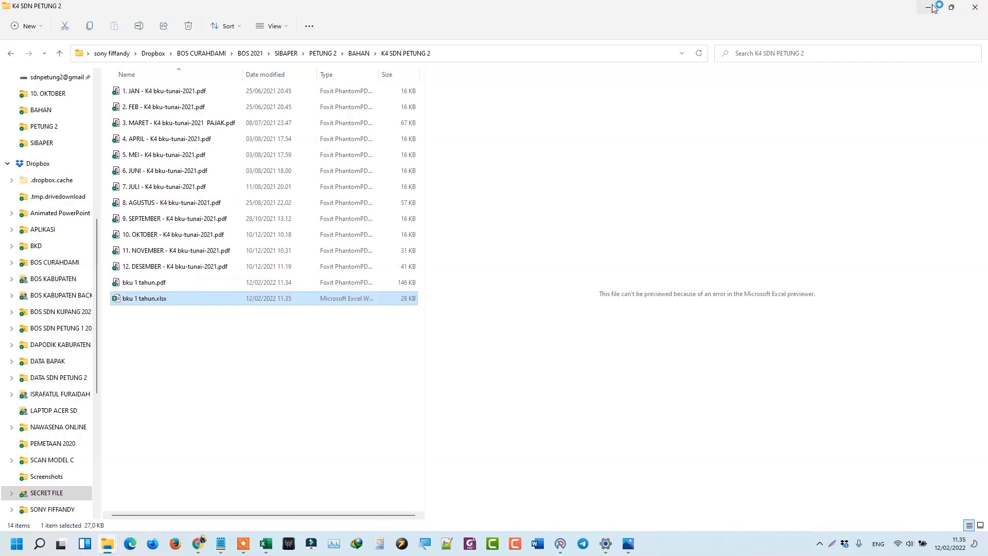
{"action": "left_click", "coordinate": [354, 57]}
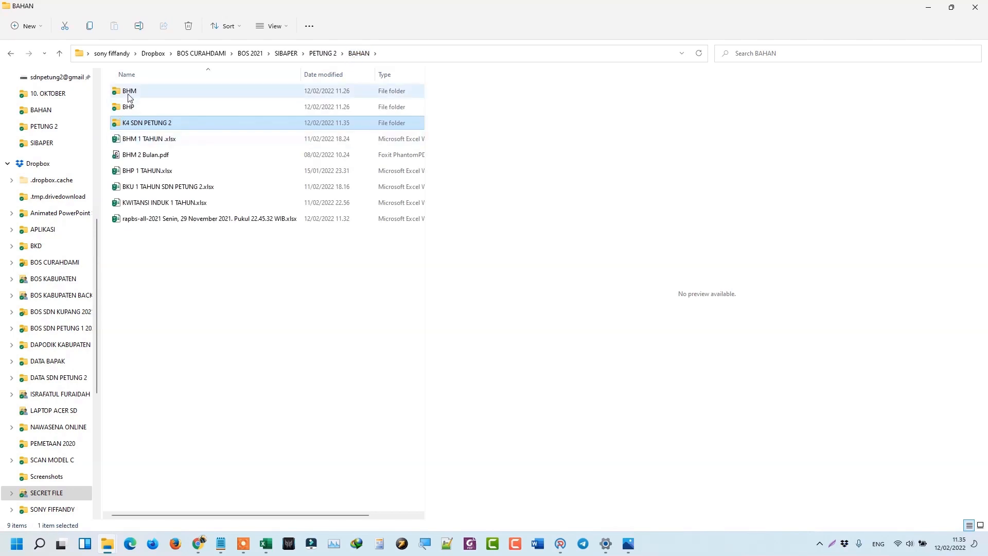
Open the BHM folder and preview the January through August BHM reports.
{"action": "double_click", "coordinate": [130, 96]}
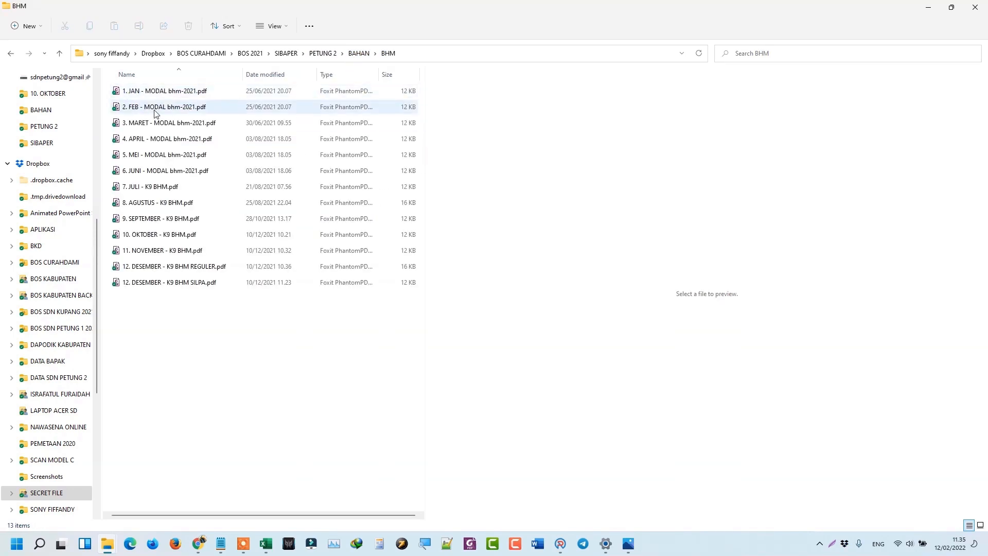
{"action": "left_click", "coordinate": [193, 92]}
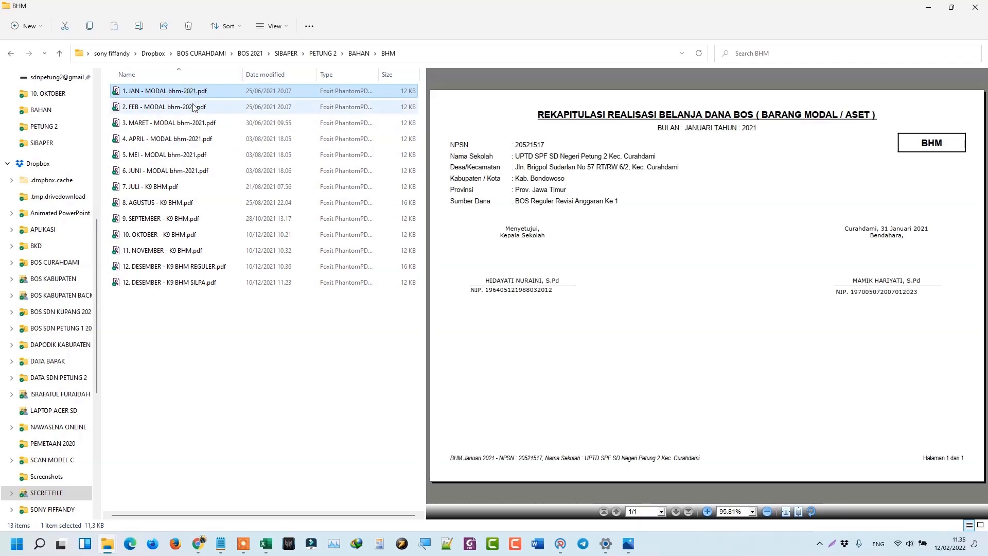
{"action": "left_click", "coordinate": [193, 106]}
{"action": "left_click", "coordinate": [196, 123]}
{"action": "left_click", "coordinate": [200, 139]}
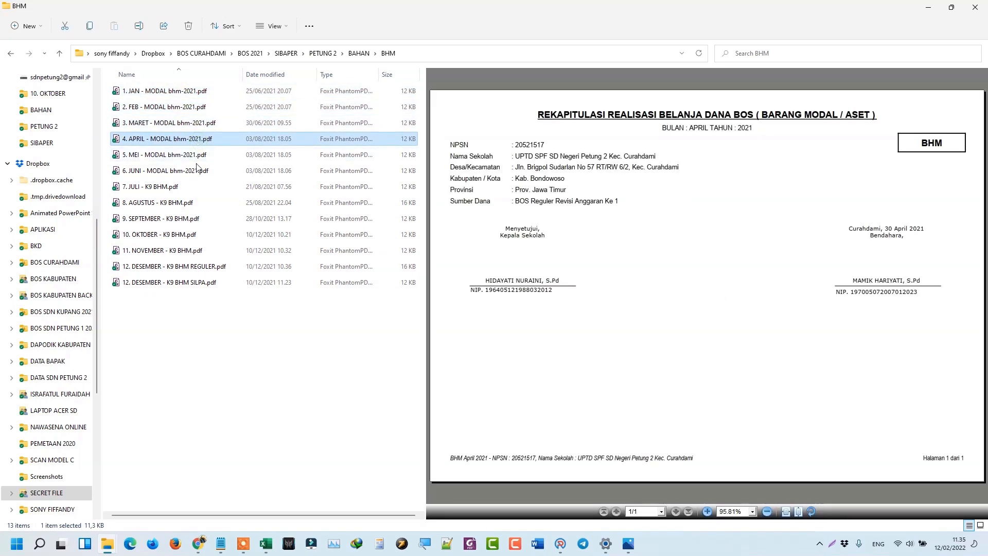
{"action": "left_click", "coordinate": [197, 157]}
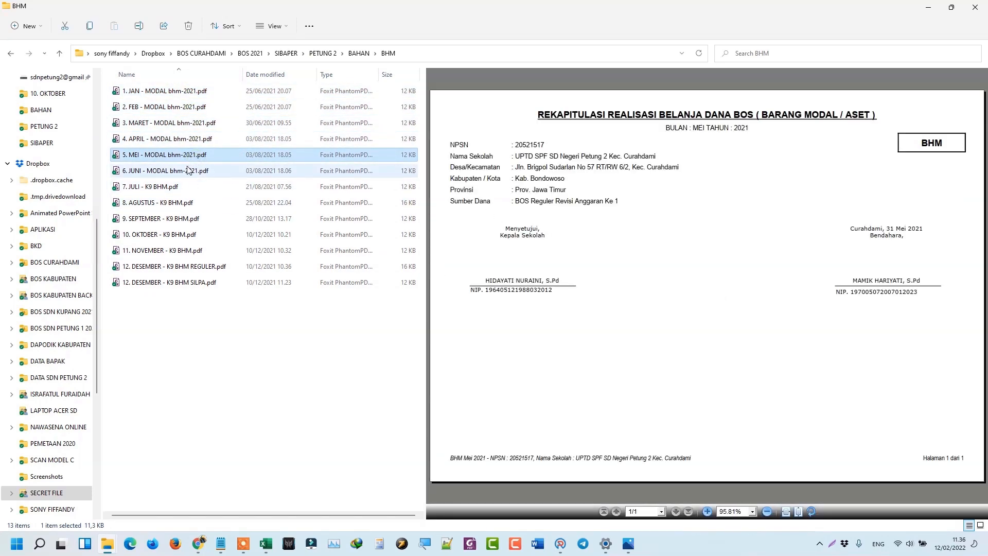
{"action": "left_click", "coordinate": [186, 171]}
{"action": "left_click", "coordinate": [182, 187]}
{"action": "left_click", "coordinate": [190, 203]}
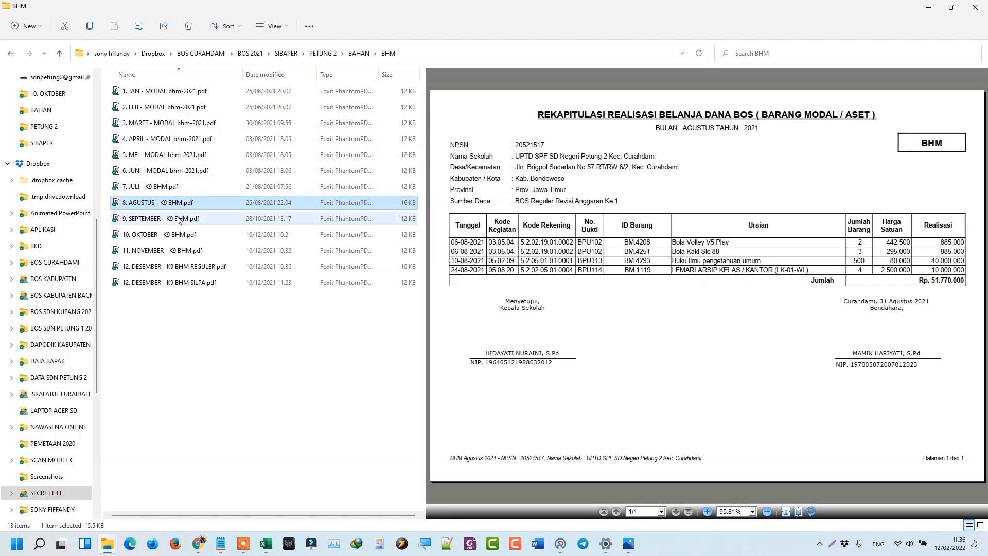
Preview the September to December SILPA BHM reports, revisit August, and minimise the window.
{"action": "left_click", "coordinate": [227, 220]}
{"action": "left_click", "coordinate": [219, 235]}
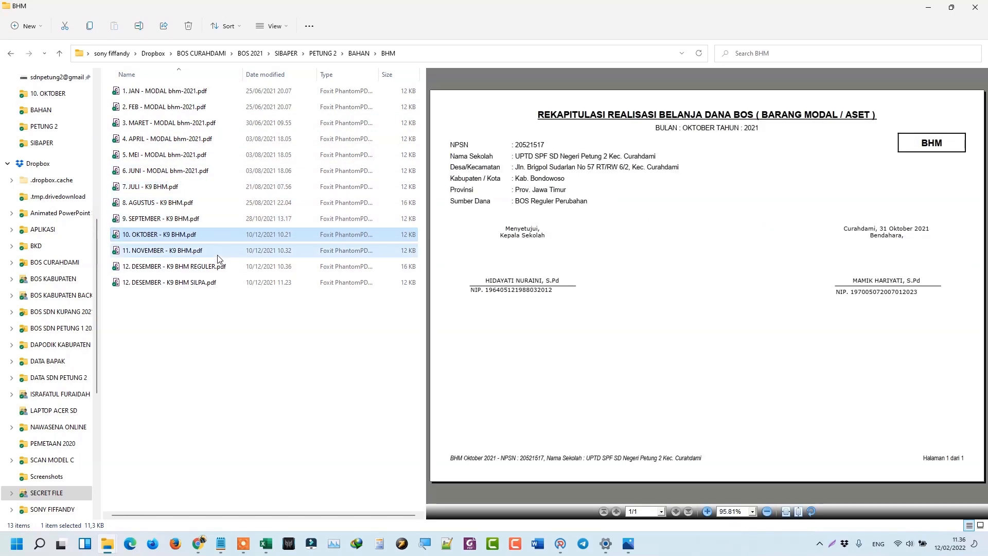
{"action": "left_click", "coordinate": [219, 256]}
{"action": "left_click", "coordinate": [220, 266]}
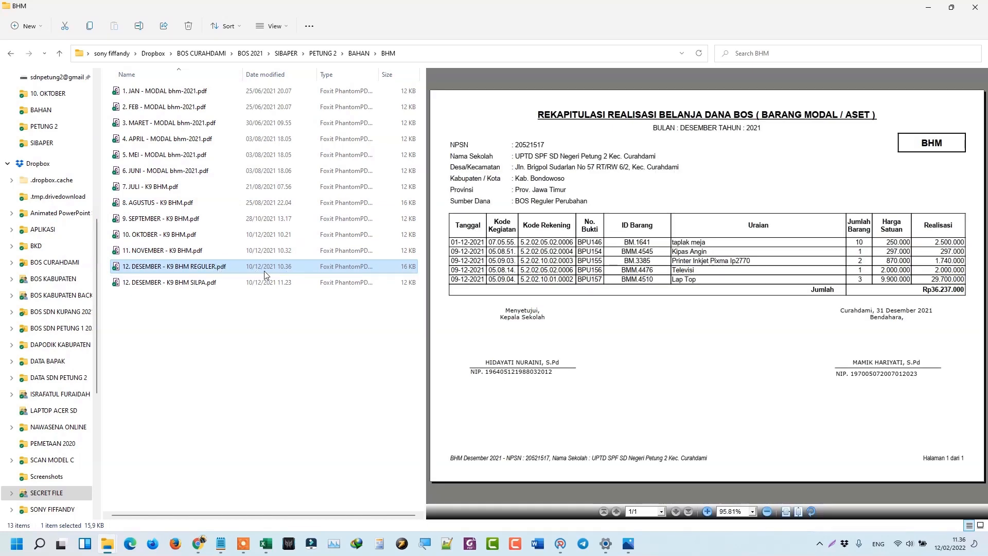
{"action": "left_click", "coordinate": [218, 283]}
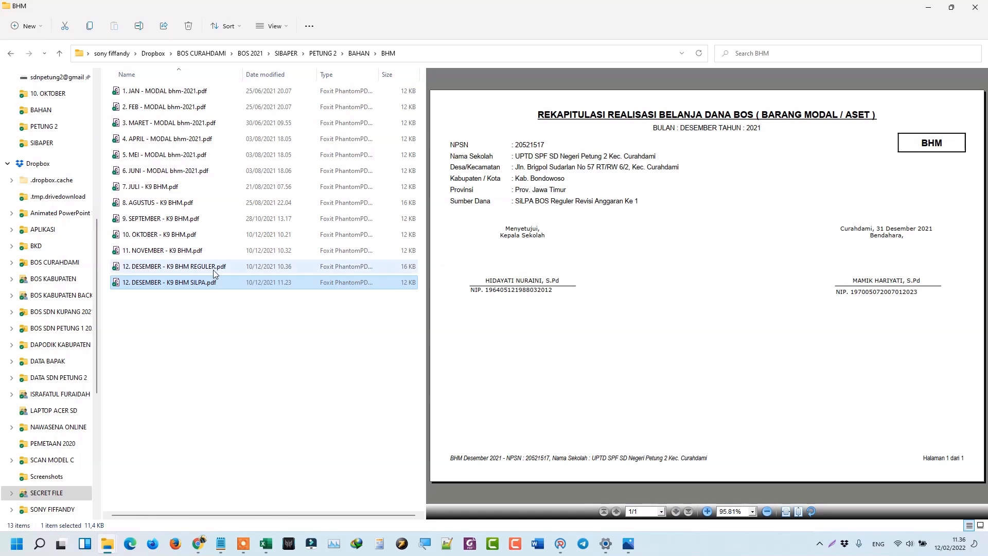
{"action": "left_click", "coordinate": [214, 268]}
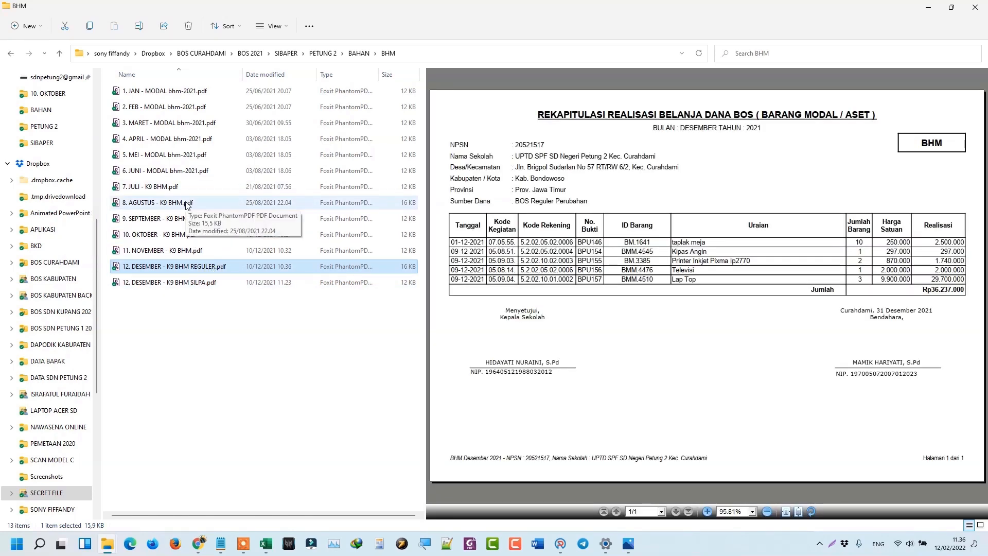
{"action": "left_click", "coordinate": [187, 204]}
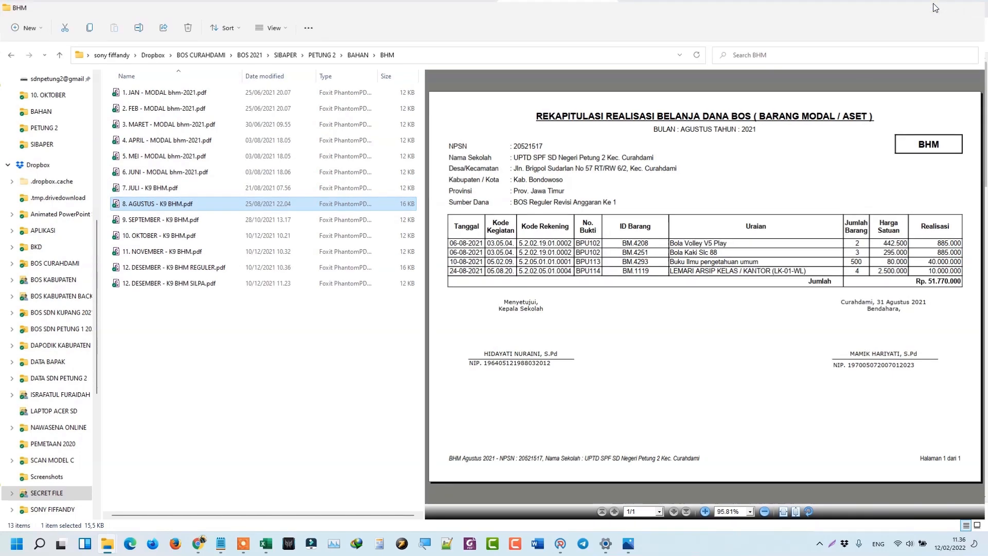
{"action": "left_click", "coordinate": [933, 7]}
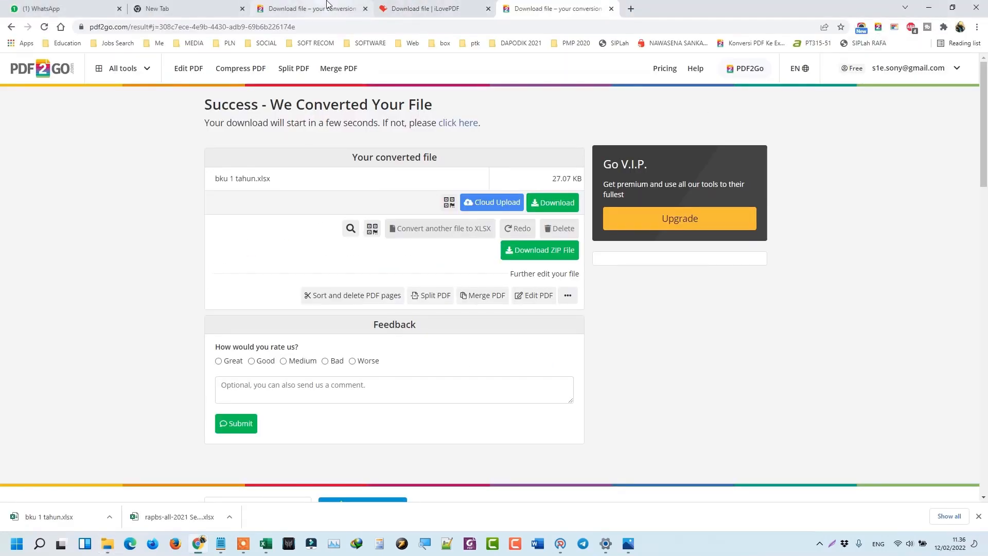
Start an iLovePDF Merge PDF job with the August BHM report from the BHM folder.
{"action": "left_click", "coordinate": [406, 7]}
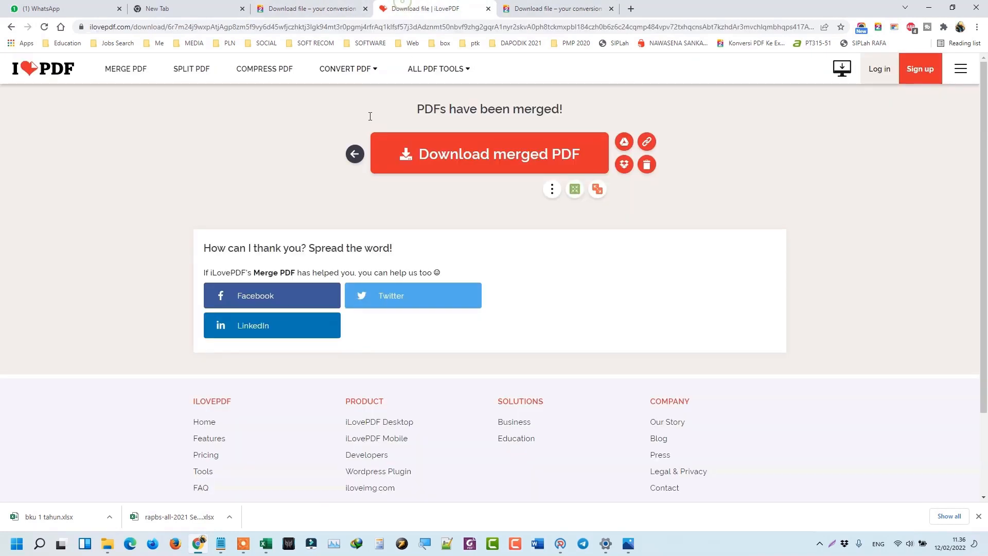
{"action": "left_click", "coordinate": [122, 72]}
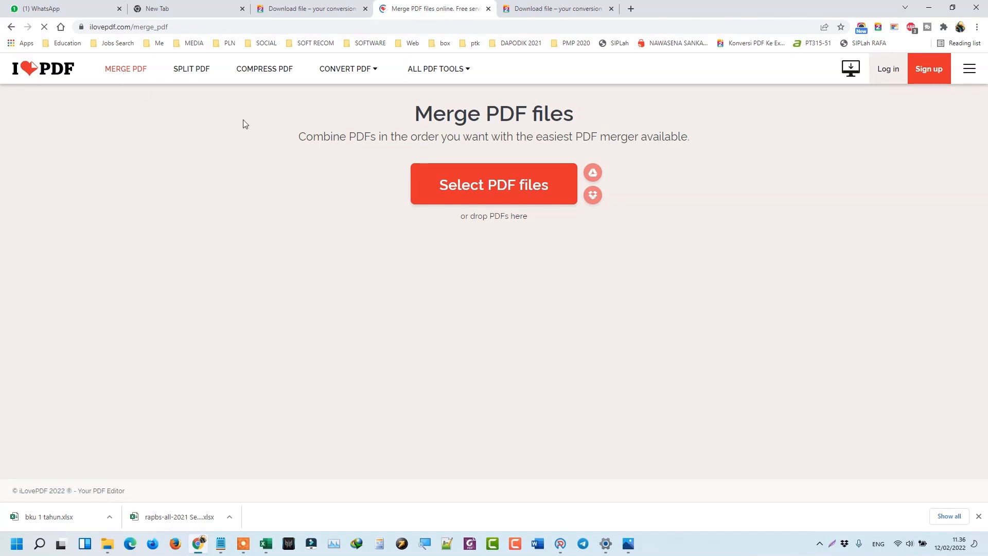
{"action": "left_click", "coordinate": [524, 190]}
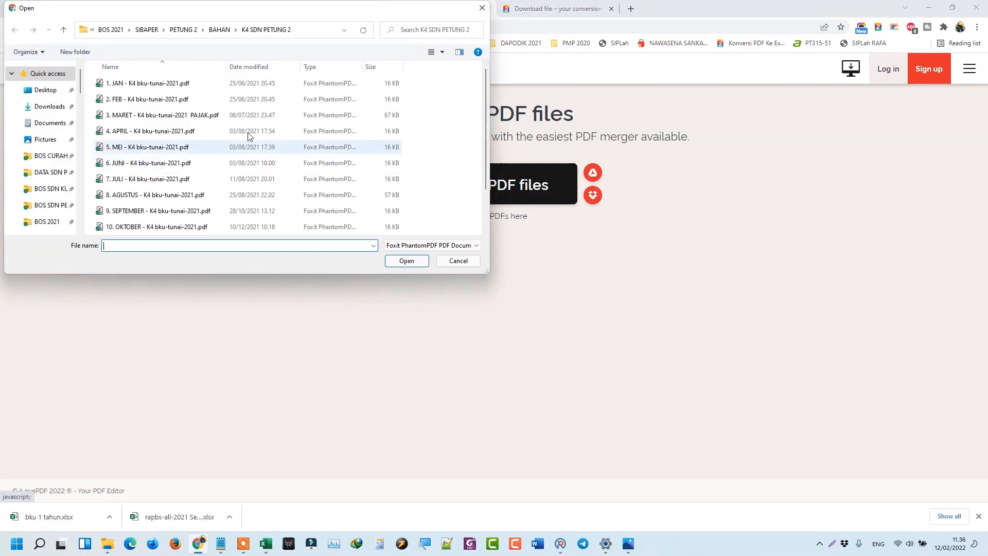
{"action": "left_click", "coordinate": [217, 28]}
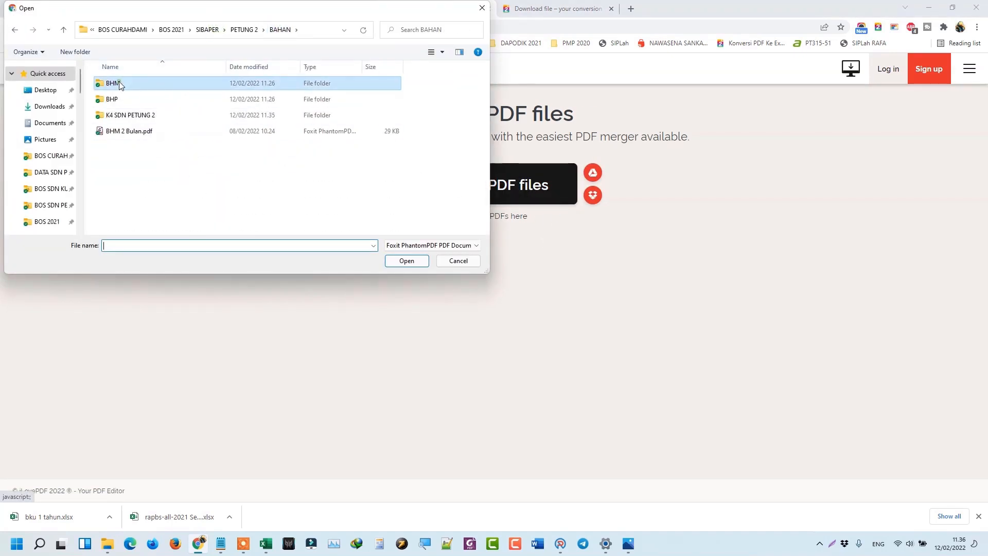
{"action": "double_click", "coordinate": [116, 83]}
{"action": "left_click", "coordinate": [148, 195]}
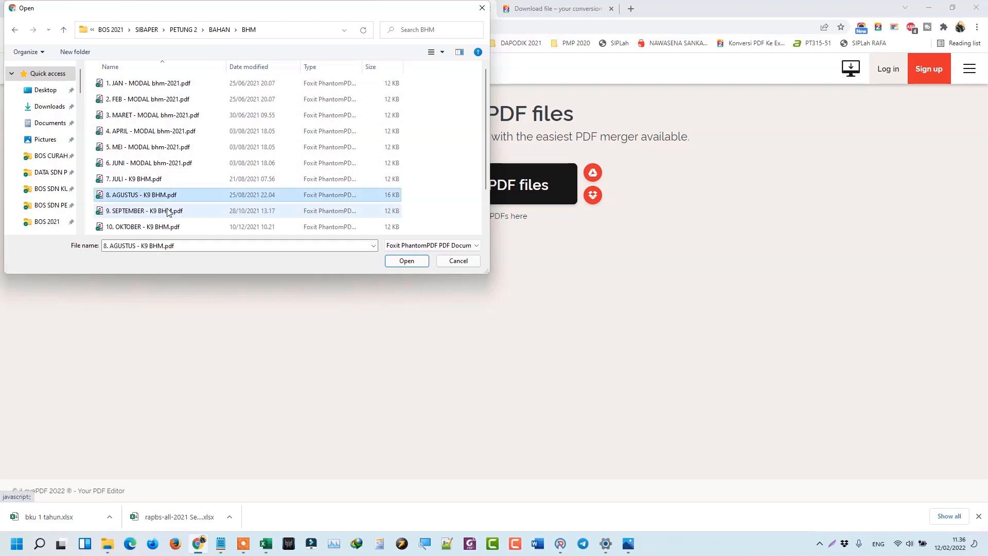
{"action": "scroll", "coordinate": [170, 211], "scroll_direction": "down", "scroll_amount": 1}
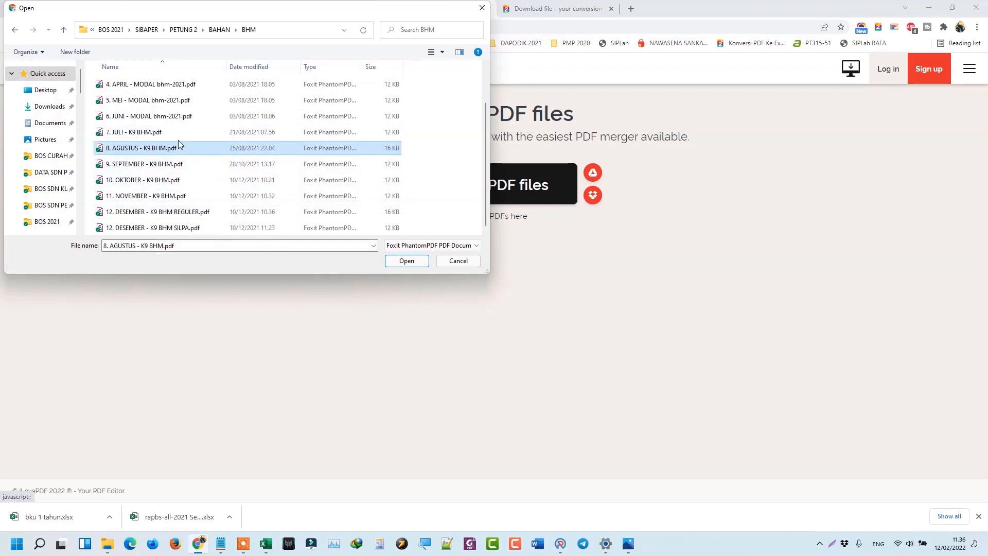
{"action": "left_click", "coordinate": [407, 261]}
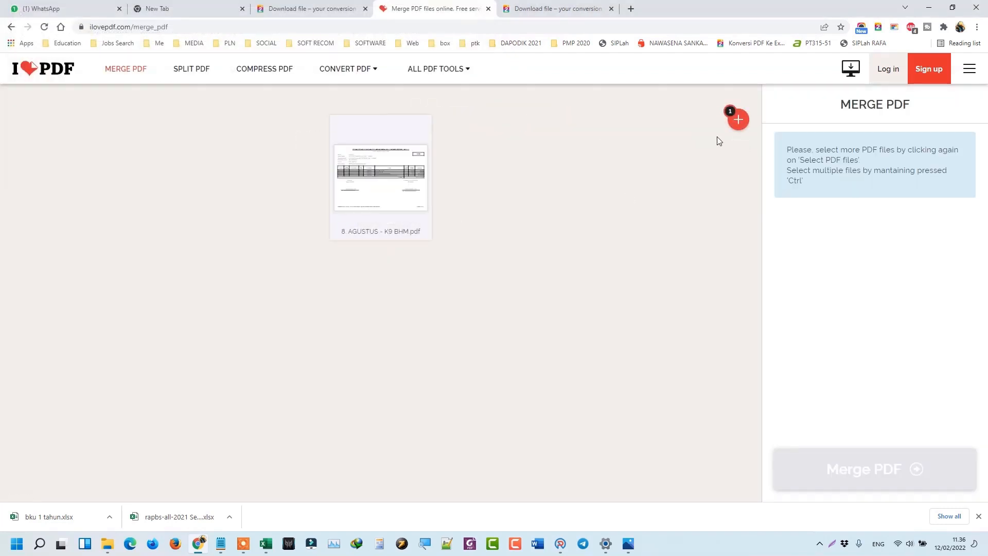
Add the December REGULER BHM report and merge the two PDFs.
{"action": "left_click", "coordinate": [739, 120]}
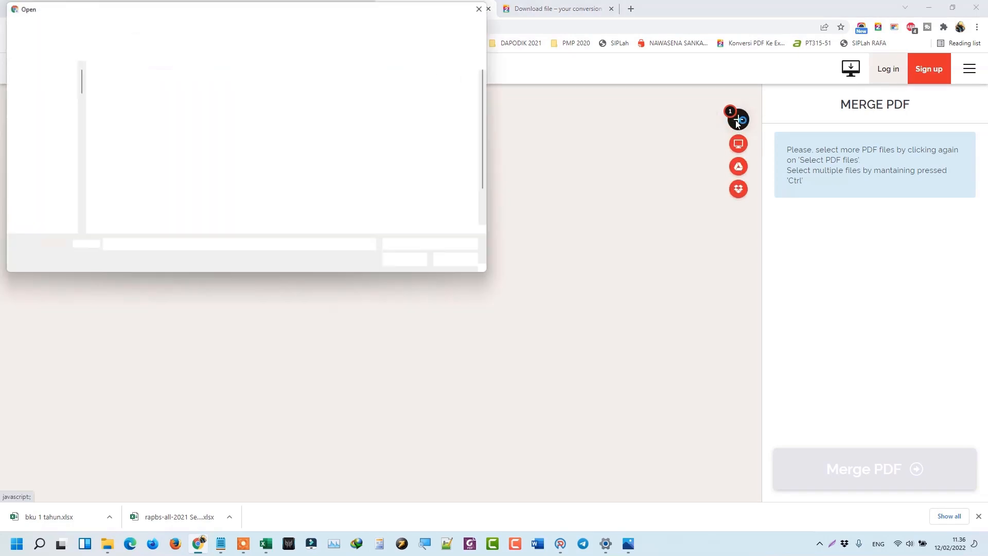
{"action": "scroll", "coordinate": [189, 184], "scroll_direction": "down", "scroll_amount": 1}
{"action": "left_click", "coordinate": [165, 216]}
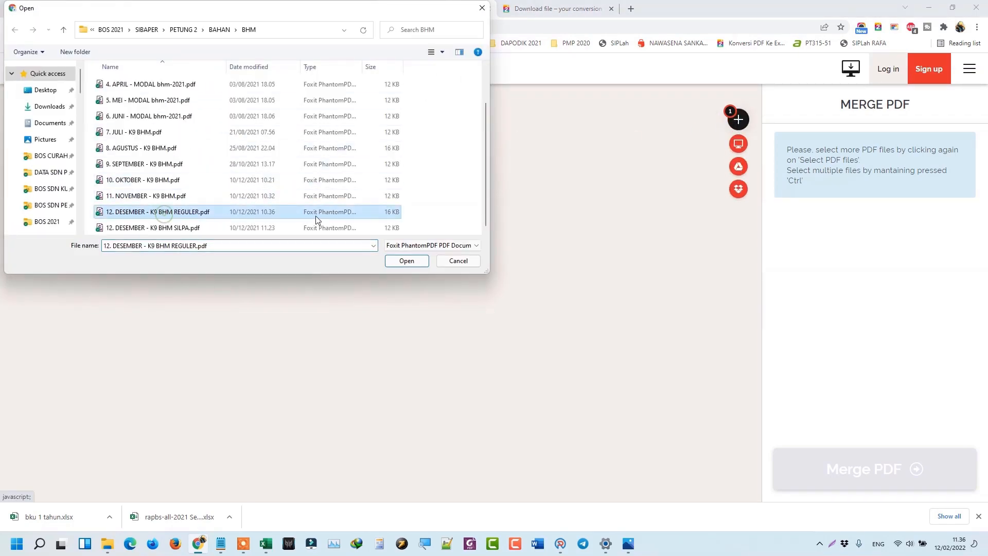
{"action": "left_click", "coordinate": [406, 261]}
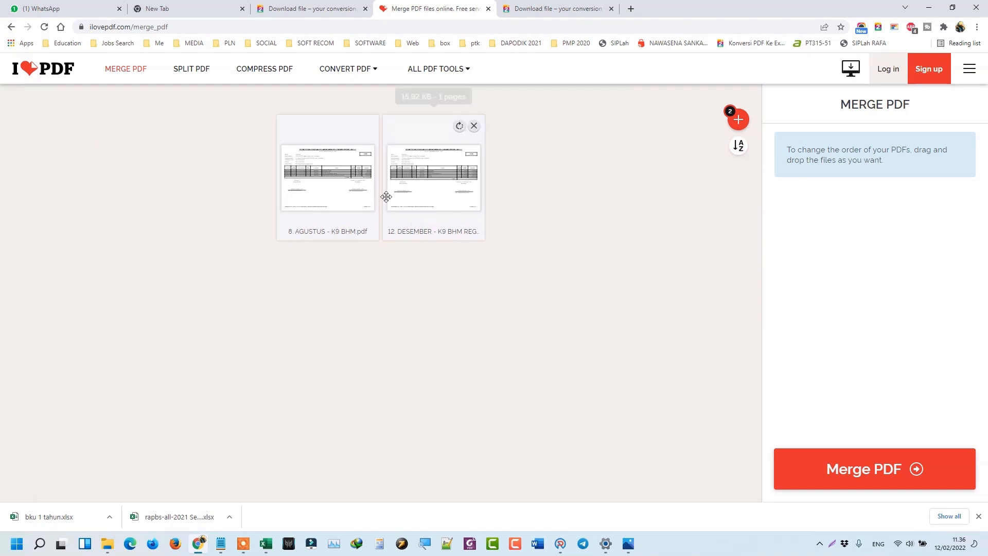
{"action": "left_click", "coordinate": [887, 469]}
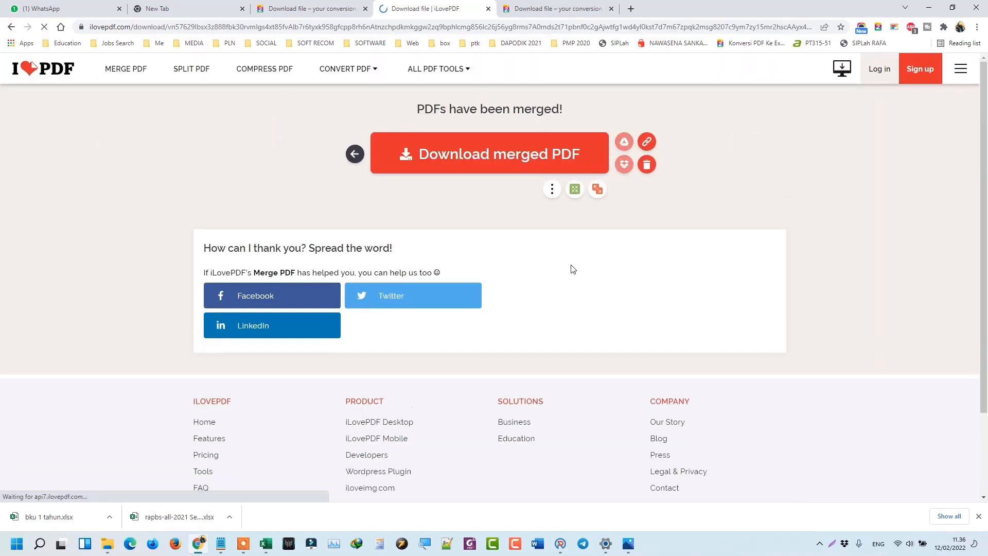
Download the merged PDF and scroll through it in Foxit before closing it.
{"action": "left_click", "coordinate": [494, 152]}
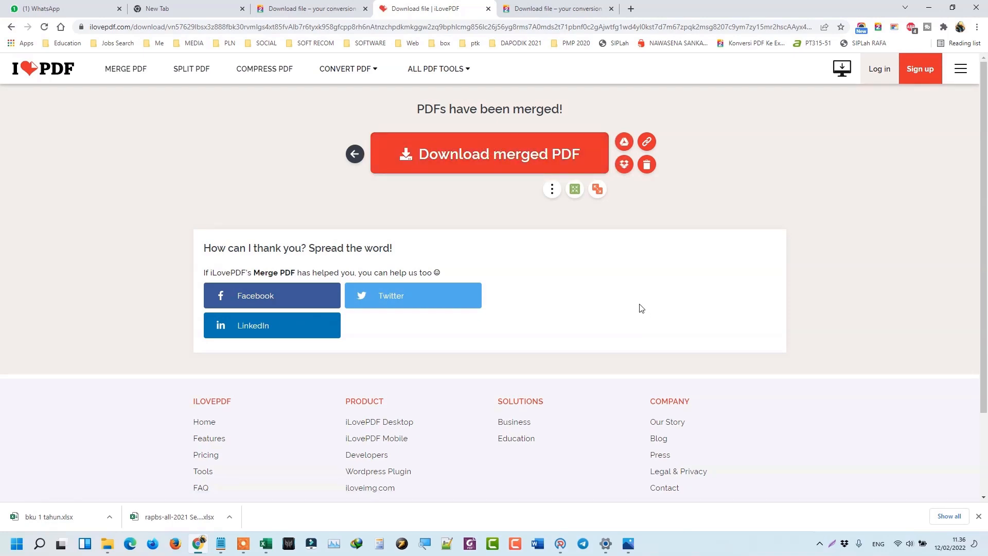
{"action": "scroll", "coordinate": [536, 284], "scroll_direction": "down", "scroll_amount": 2}
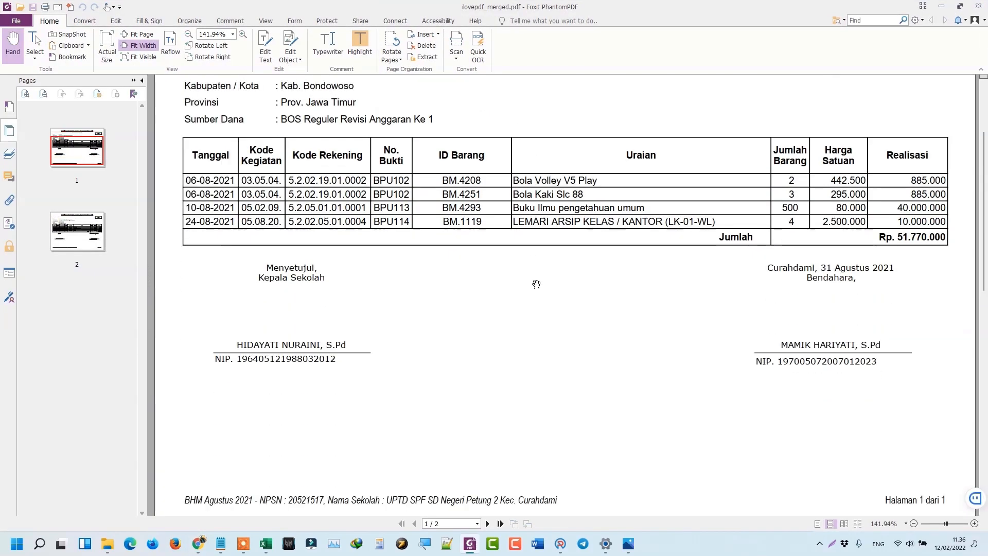
{"action": "scroll", "coordinate": [536, 284], "scroll_direction": "down", "scroll_amount": 5}
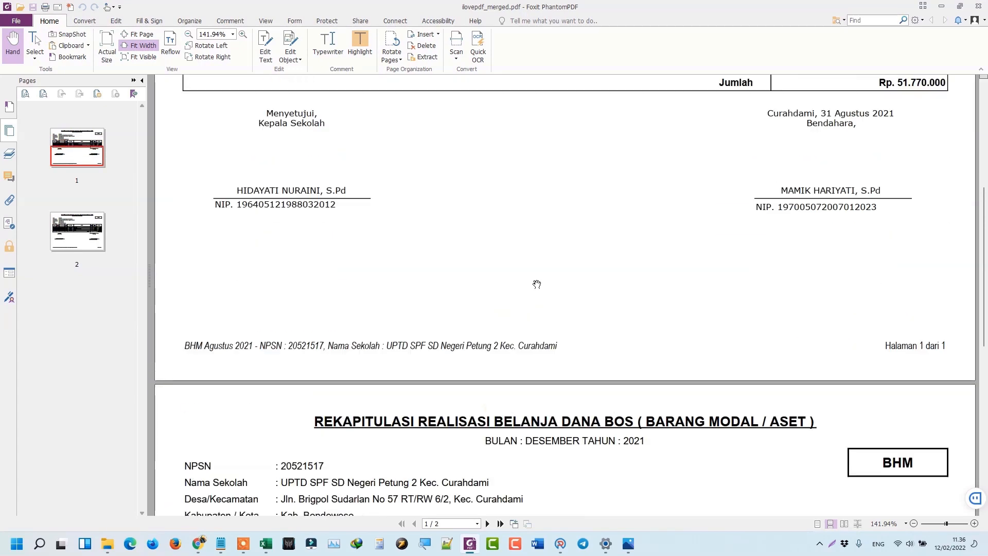
{"action": "scroll", "coordinate": [536, 264], "scroll_direction": "down", "scroll_amount": 14}
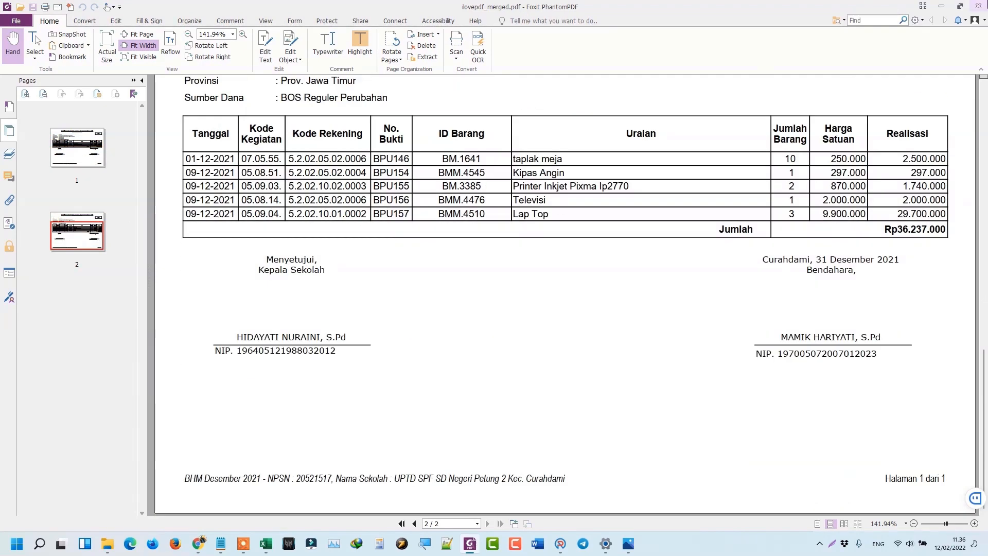
{"action": "left_click", "coordinate": [977, 7]}
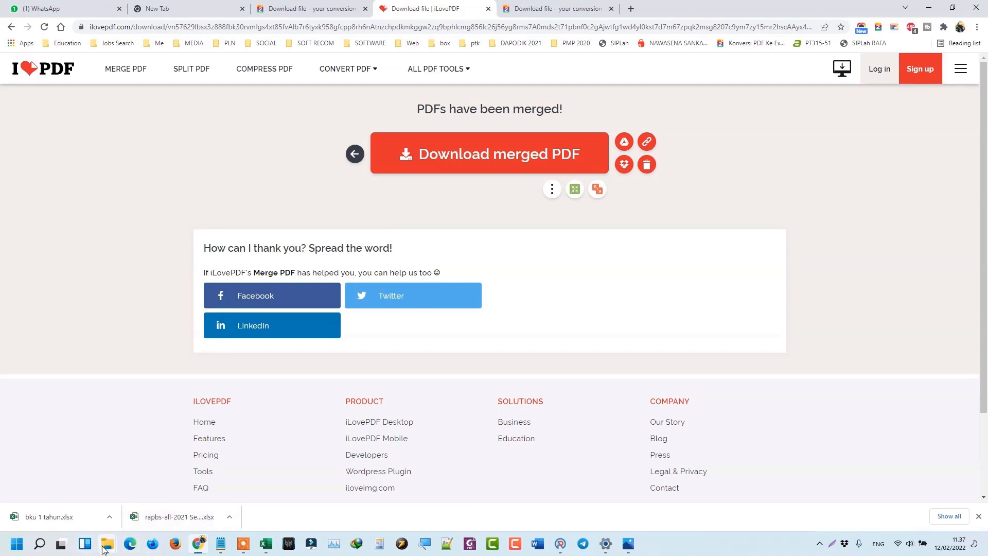
Rename the downloaded merged PDF to bhm 1 tahun.pdf in Downloads.
{"action": "mouse_move", "coordinate": [106, 551]}
{"action": "left_click", "coordinate": [148, 493]}
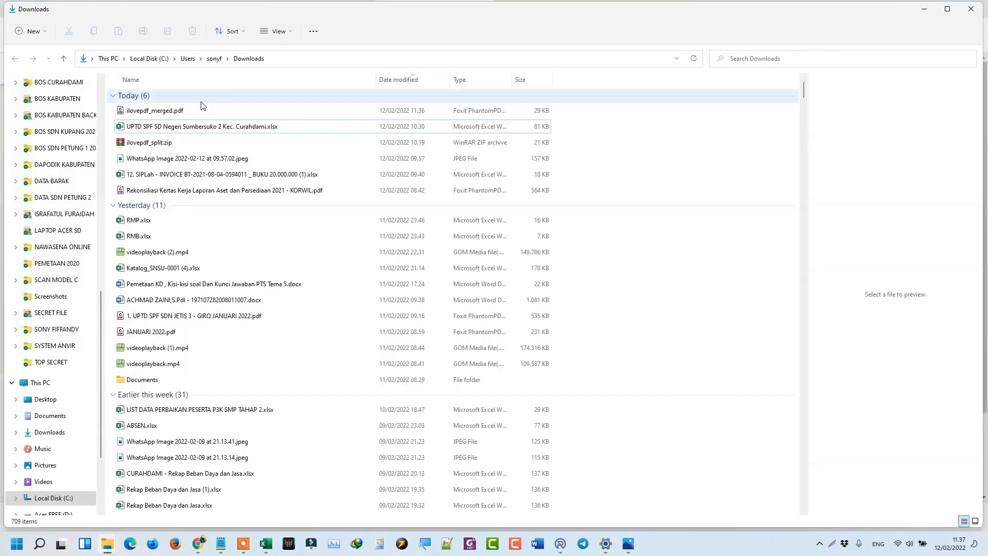
{"action": "left_click", "coordinate": [180, 111]}
{"action": "left_click", "coordinate": [180, 112]}
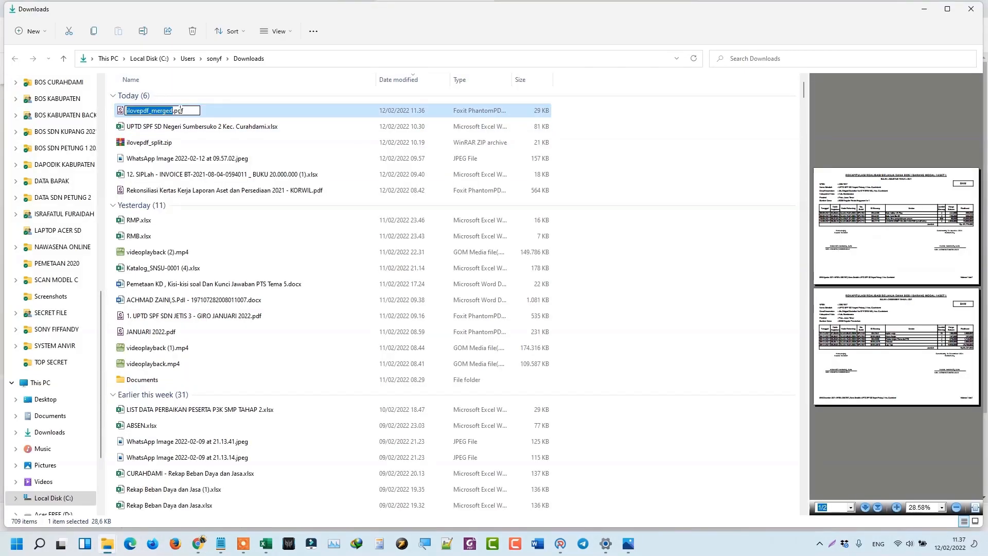
{"action": "type", "text": "bh"}
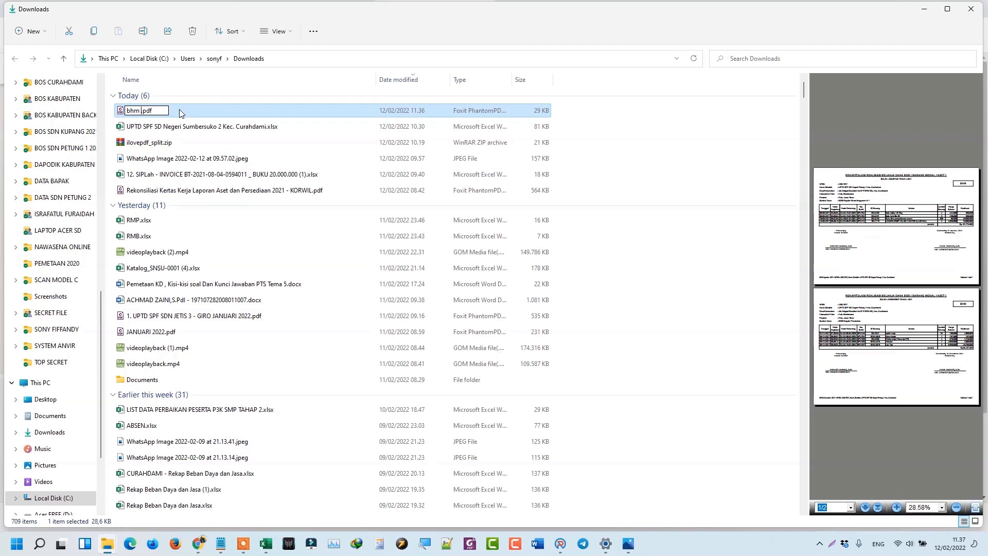
{"action": "type", "text": "m 1 tahun"}
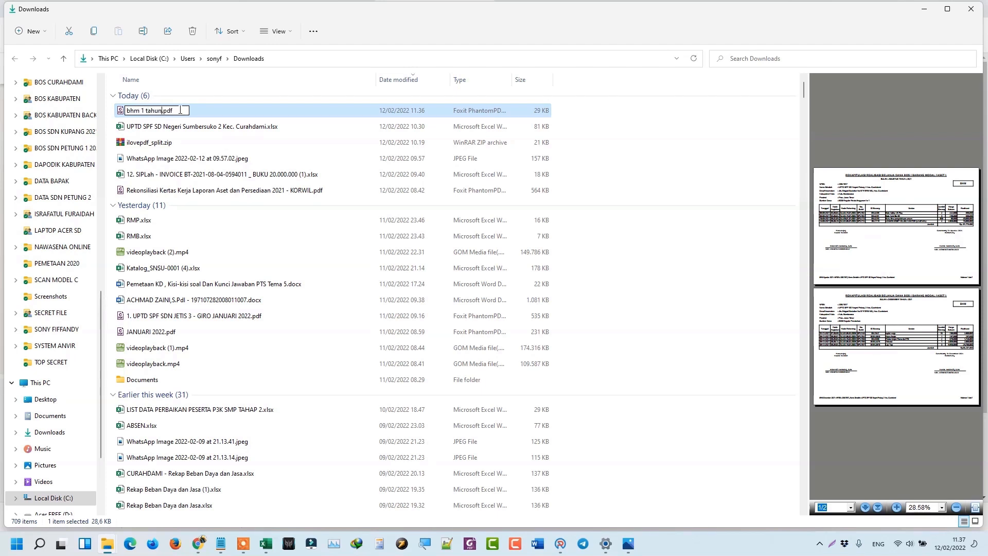
{"action": "key", "text": "Return"}
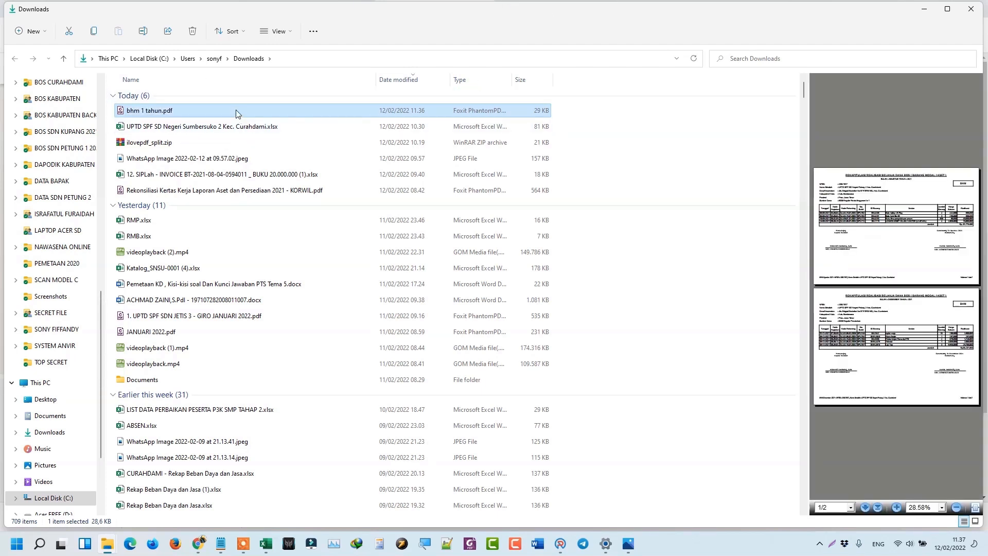
Move bhm 1 tahun.pdf from Downloads into the BHM folder with cut and paste.
{"action": "left_click", "coordinate": [76, 34]}
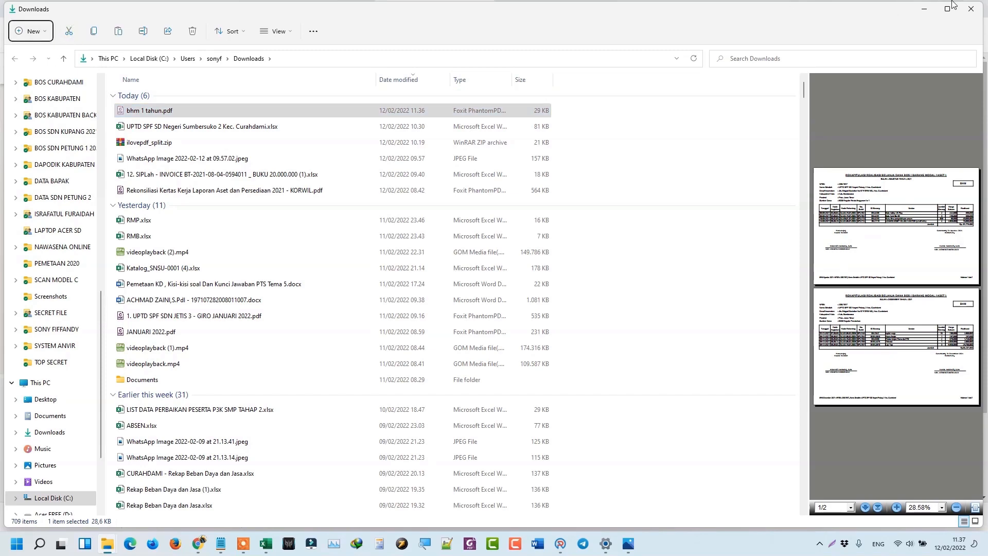
{"action": "left_click", "coordinate": [924, 9]}
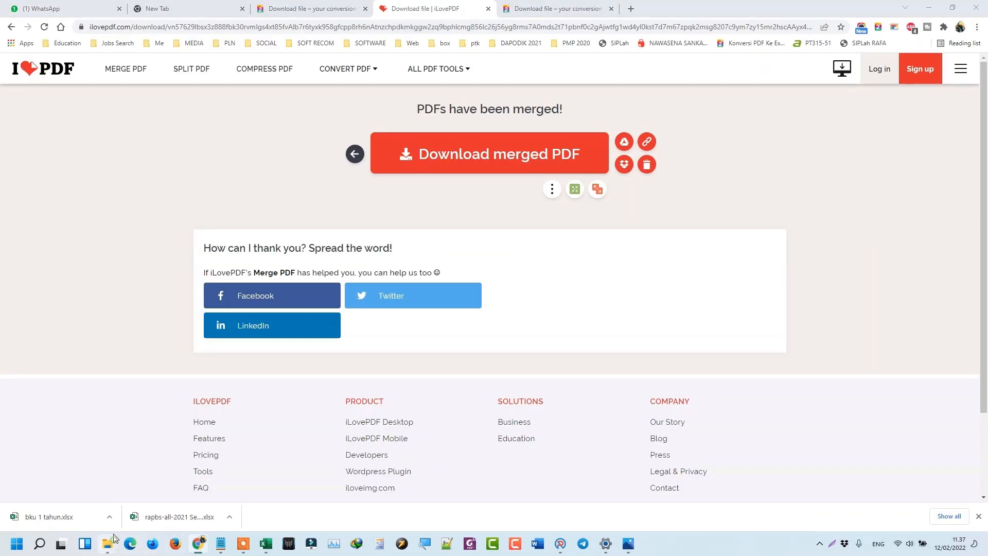
{"action": "mouse_move", "coordinate": [107, 543]}
{"action": "left_click", "coordinate": [99, 486]}
{"action": "right_click", "coordinate": [175, 360]}
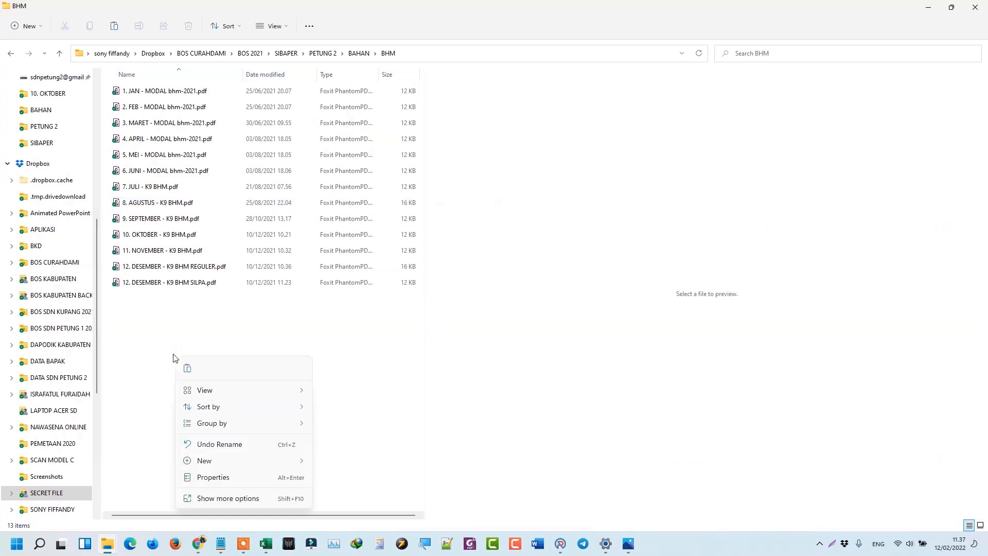
{"action": "left_click", "coordinate": [187, 369]}
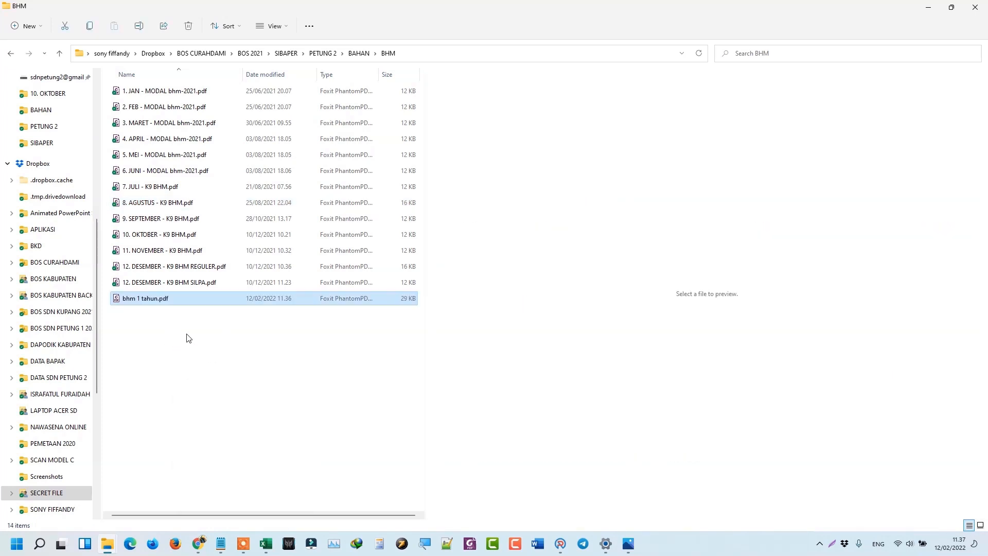
{"action": "left_click", "coordinate": [926, 7]}
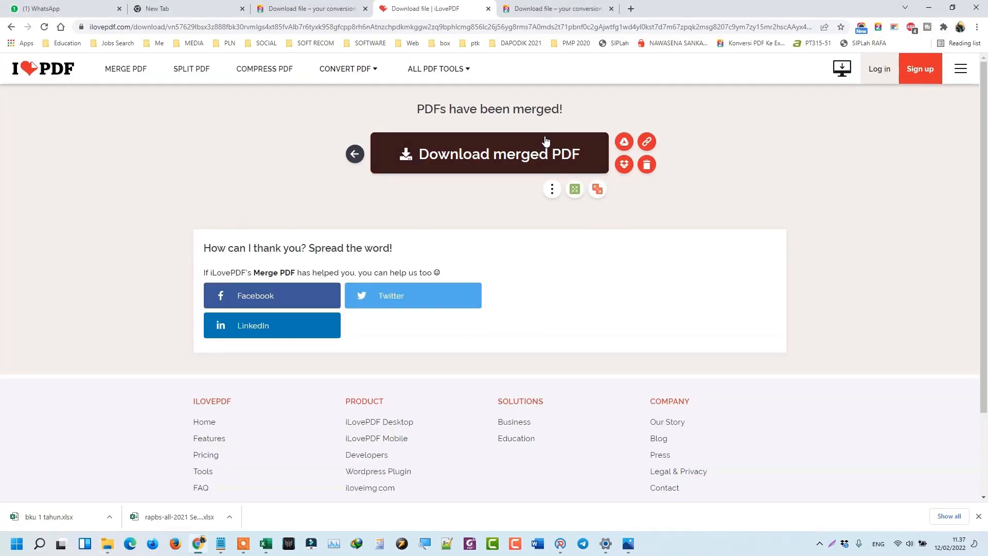
Convert bhm 1 tahun.pdf to Excel using PDF2Go's PDF to Excel tool.
{"action": "left_click", "coordinate": [554, 4]}
{"action": "left_click", "coordinate": [112, 72]}
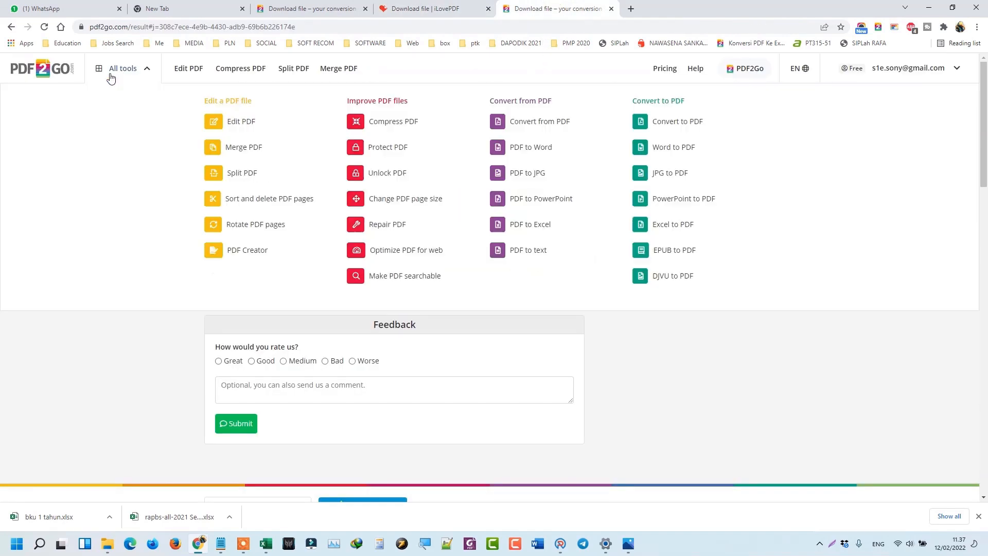
{"action": "left_click", "coordinate": [525, 234]}
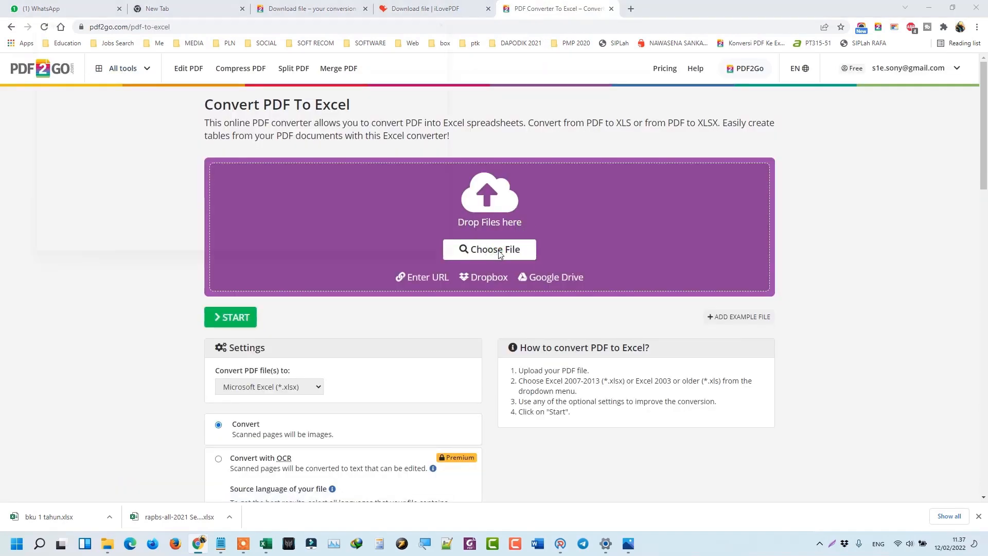
{"action": "left_click", "coordinate": [503, 250]}
{"action": "scroll", "coordinate": [150, 162], "scroll_direction": "down", "scroll_amount": 2}
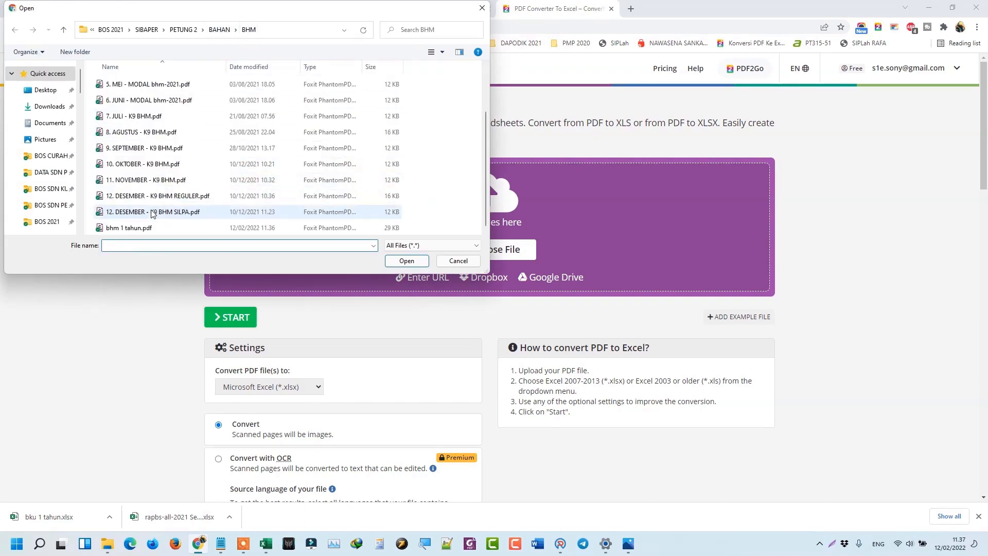
{"action": "double_click", "coordinate": [147, 226]}
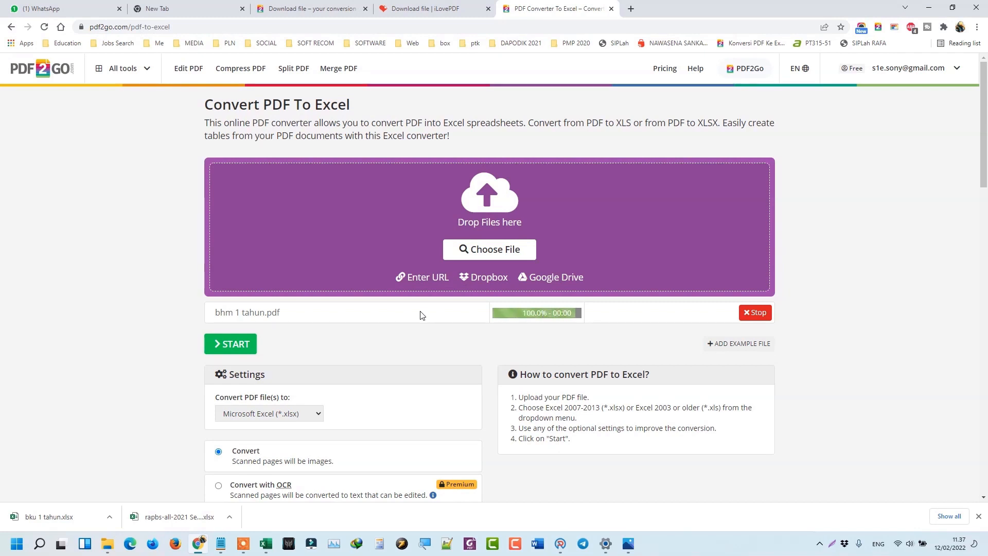
{"action": "left_click", "coordinate": [230, 350]}
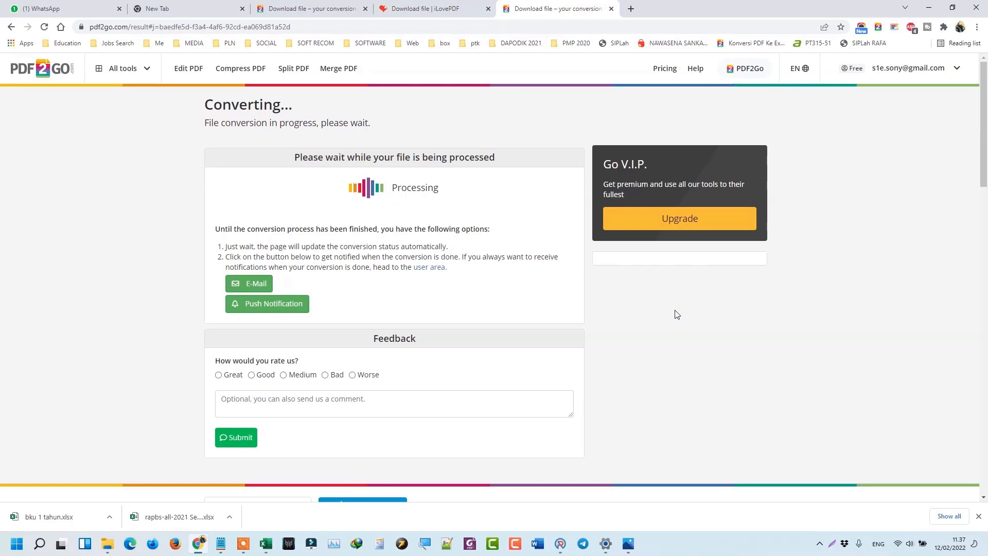
Check the plan in the Book1 workbook while the conversion finishes.
{"action": "mouse_move", "coordinate": [276, 544]}
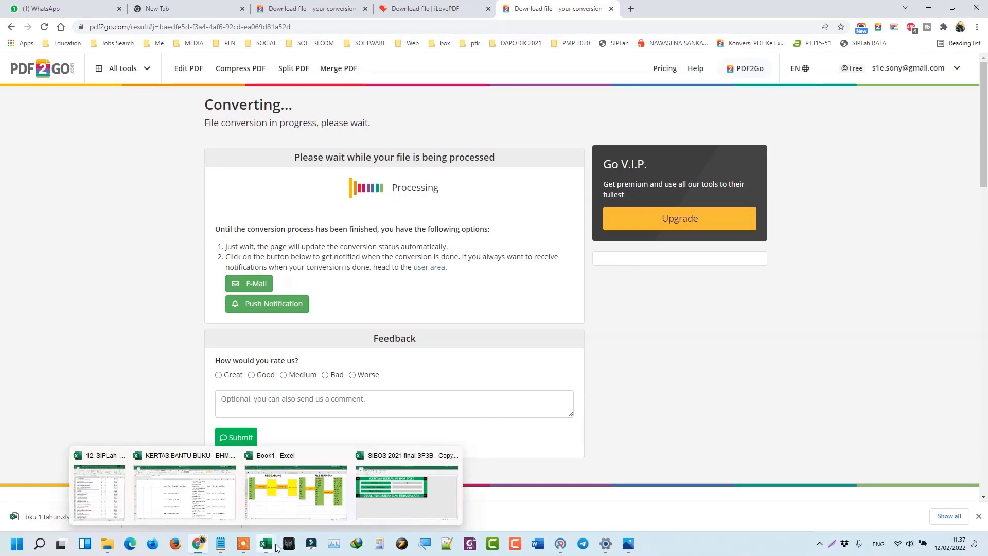
{"action": "left_click", "coordinate": [278, 494]}
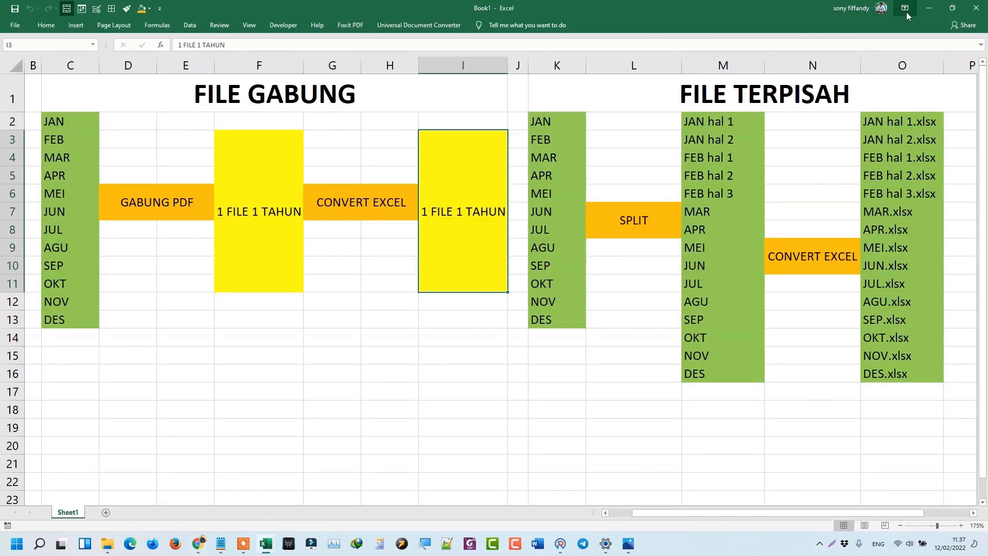
{"action": "left_click", "coordinate": [937, 7]}
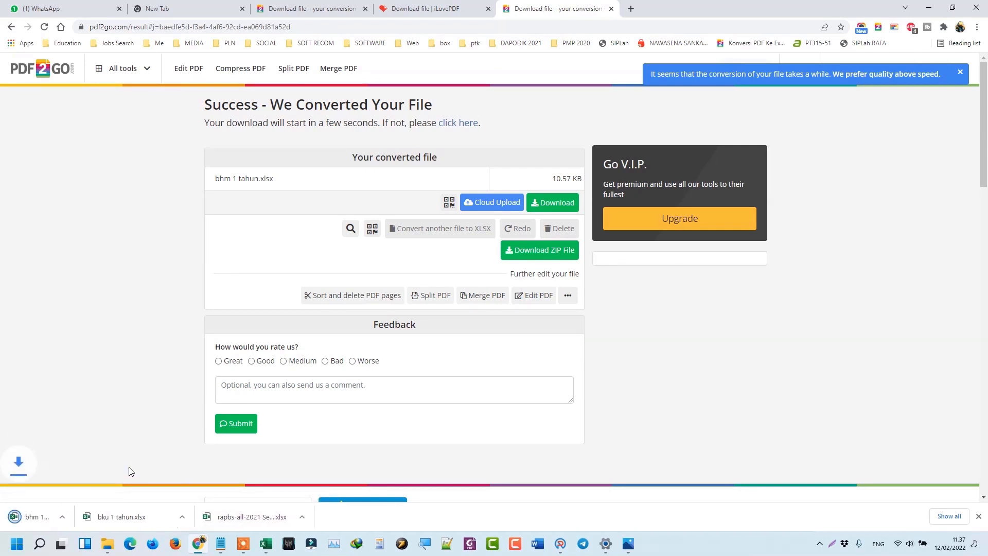
Paste the downloaded bhm 1 tahun.xlsx into the BHM folder and return to BAHAN.
{"action": "left_click", "coordinate": [113, 514]}
{"action": "left_click", "coordinate": [136, 480]}
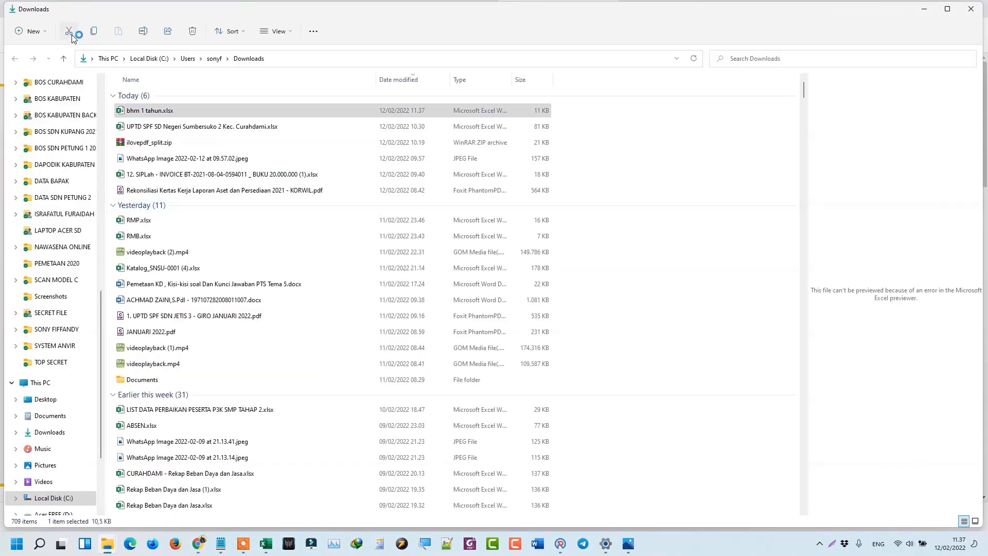
{"action": "left_click", "coordinate": [974, 9]}
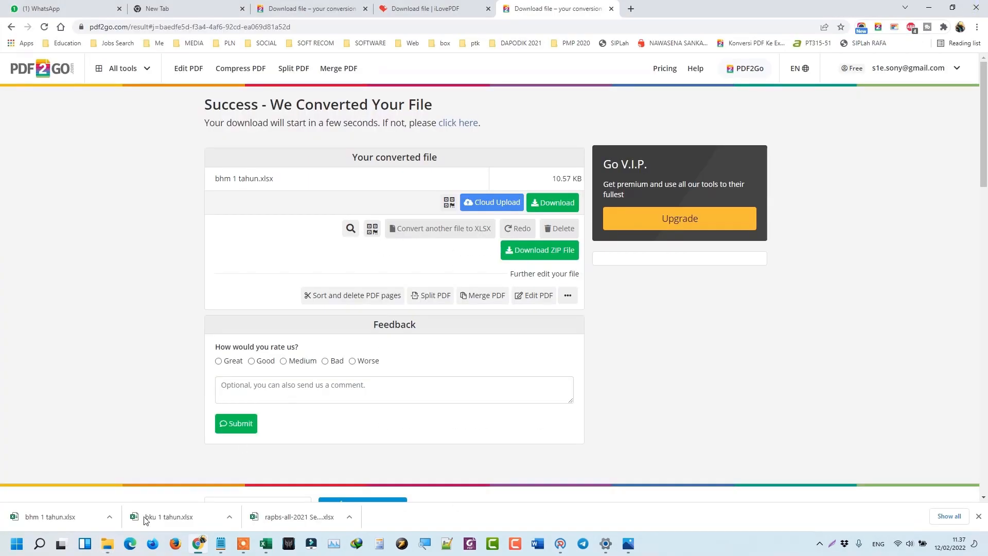
{"action": "mouse_move", "coordinate": [104, 551]}
{"action": "left_click", "coordinate": [84, 493]}
{"action": "left_click", "coordinate": [164, 365]}
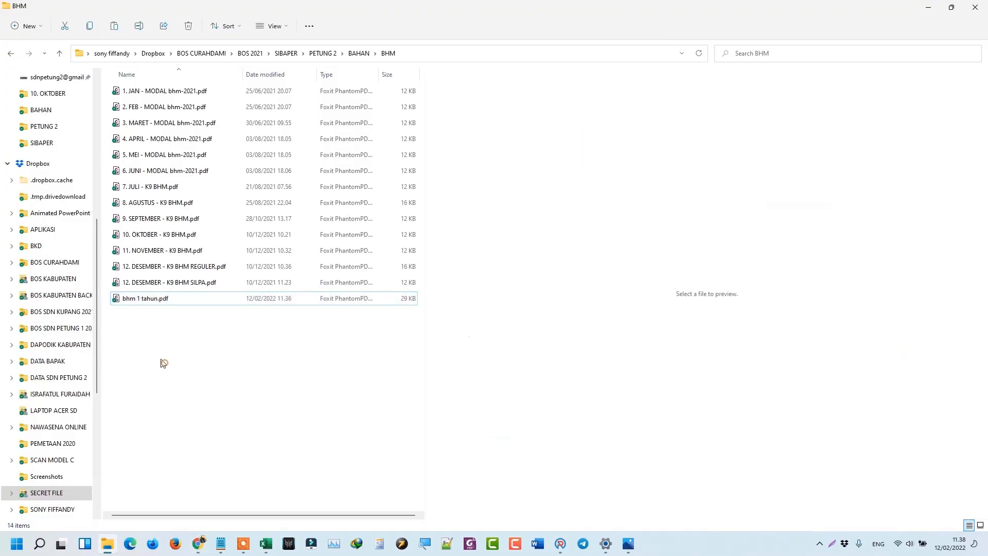
{"action": "right_click", "coordinate": [169, 365]}
{"action": "left_click", "coordinate": [178, 377]}
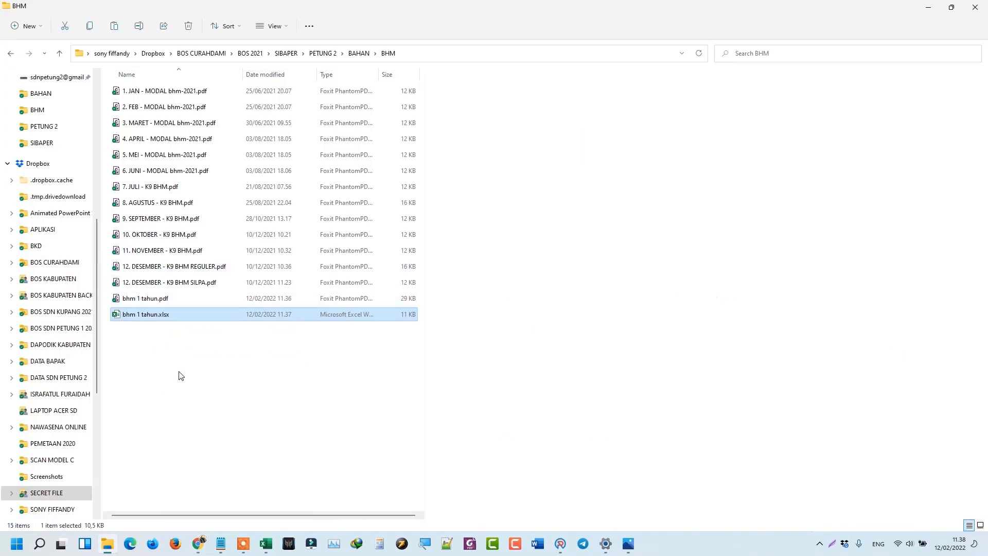
{"action": "left_click", "coordinate": [359, 53]}
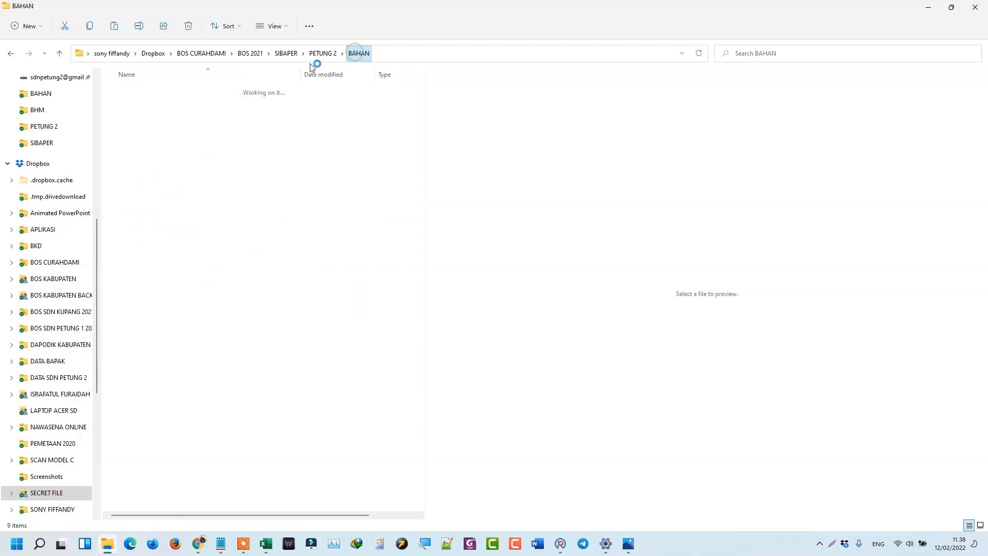
Open the BHP folder and preview the February through July BHP reports.
{"action": "double_click", "coordinate": [140, 109]}
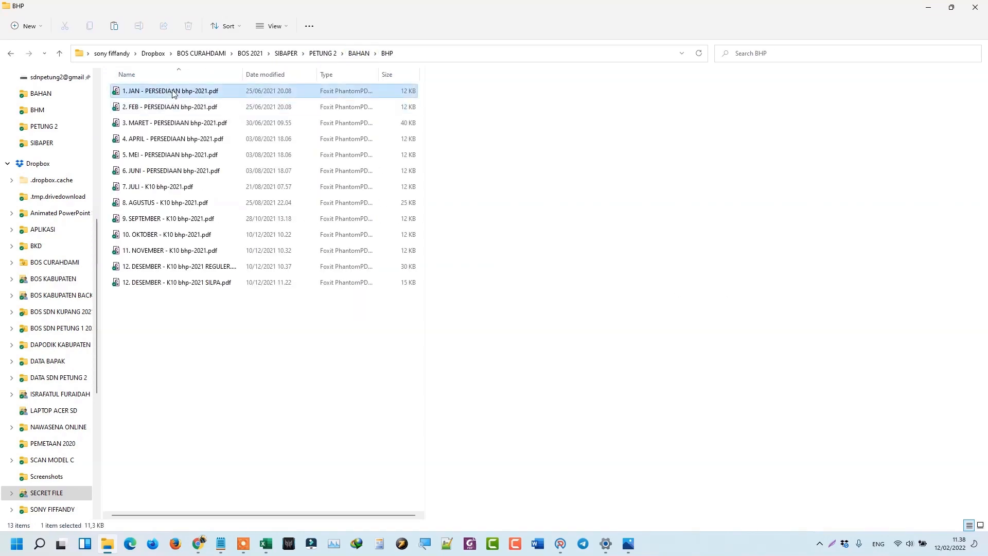
{"action": "left_click", "coordinate": [179, 112]}
{"action": "left_click", "coordinate": [175, 118]}
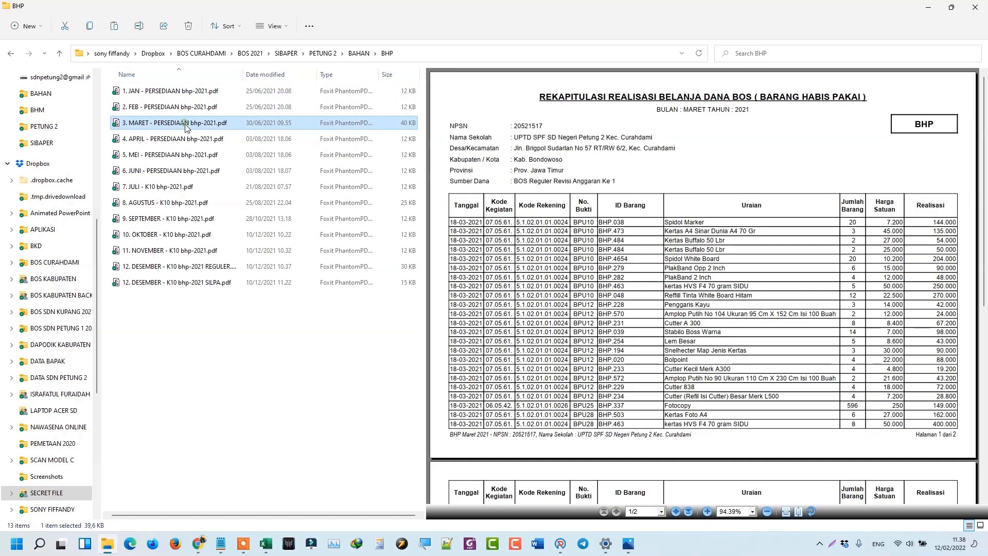
{"action": "left_click", "coordinate": [181, 139]}
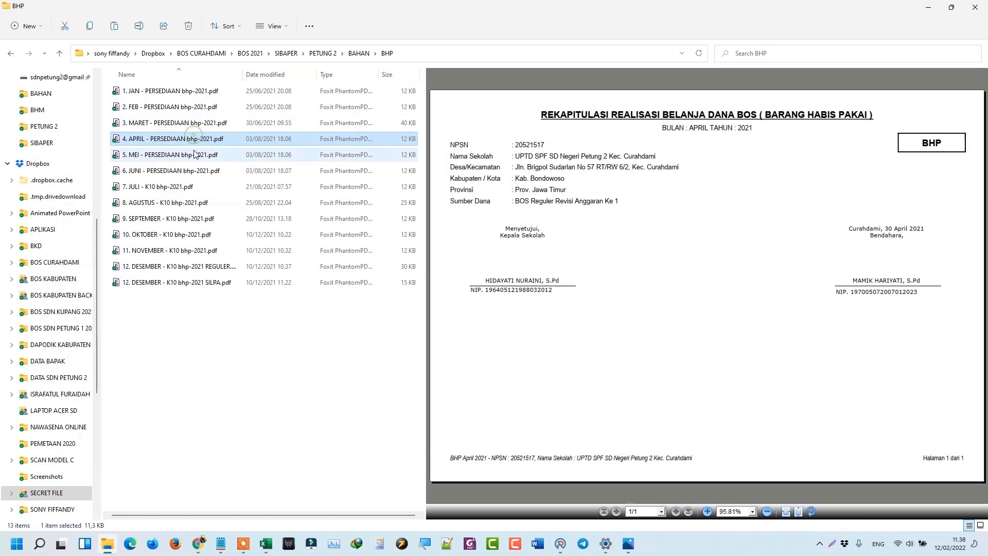
{"action": "left_click", "coordinate": [187, 155]}
{"action": "left_click", "coordinate": [193, 174]}
{"action": "left_click", "coordinate": [190, 188]}
Preview the August to December SILPA BHP reports and snap the window to the left half.
{"action": "left_click", "coordinate": [194, 202]}
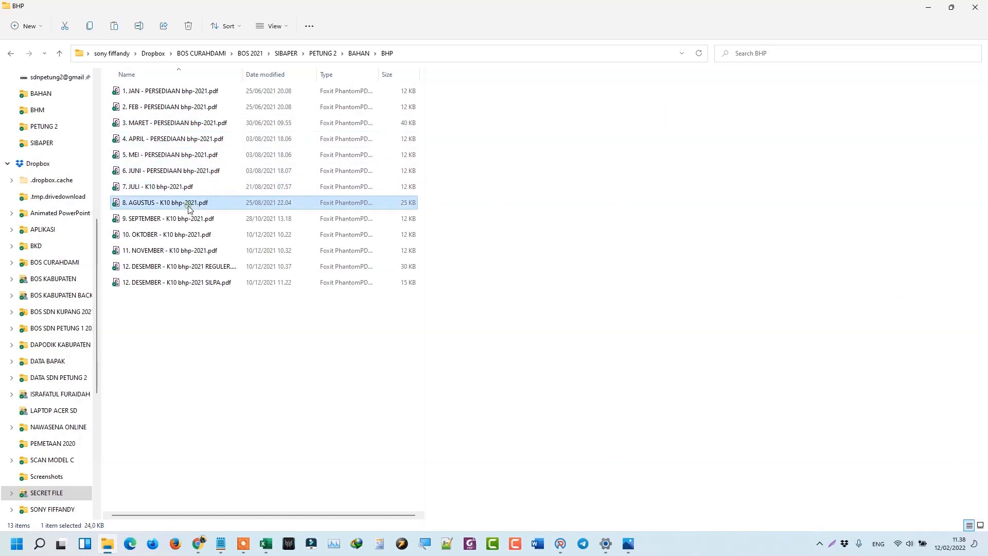
{"action": "left_click", "coordinate": [196, 218]}
{"action": "left_click", "coordinate": [196, 234]}
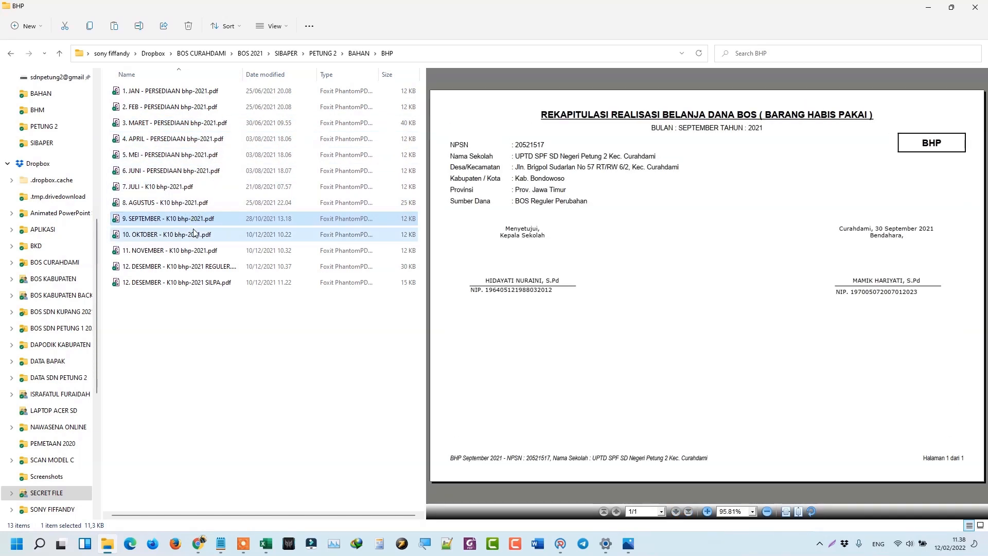
{"action": "left_click", "coordinate": [196, 251]}
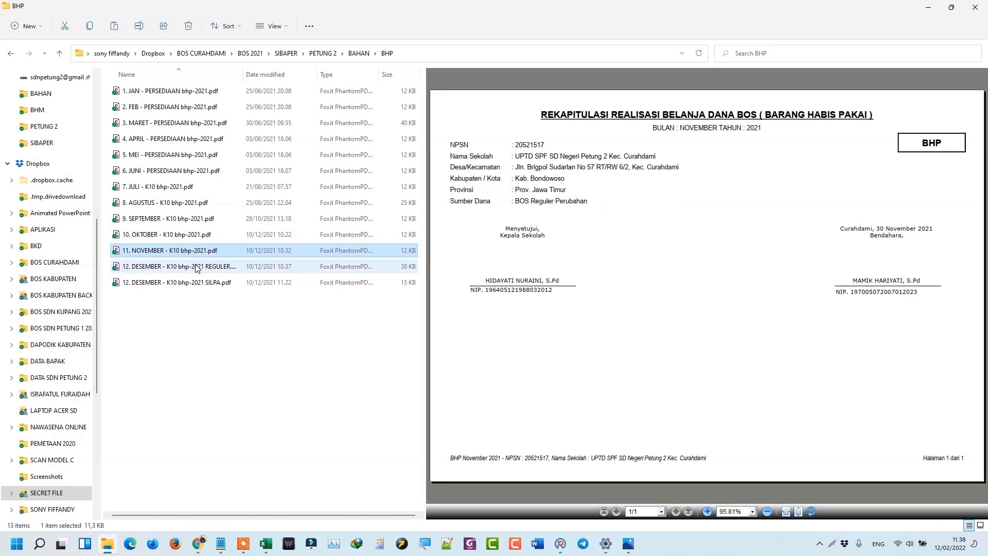
{"action": "left_click", "coordinate": [196, 266]}
{"action": "left_click", "coordinate": [222, 284]}
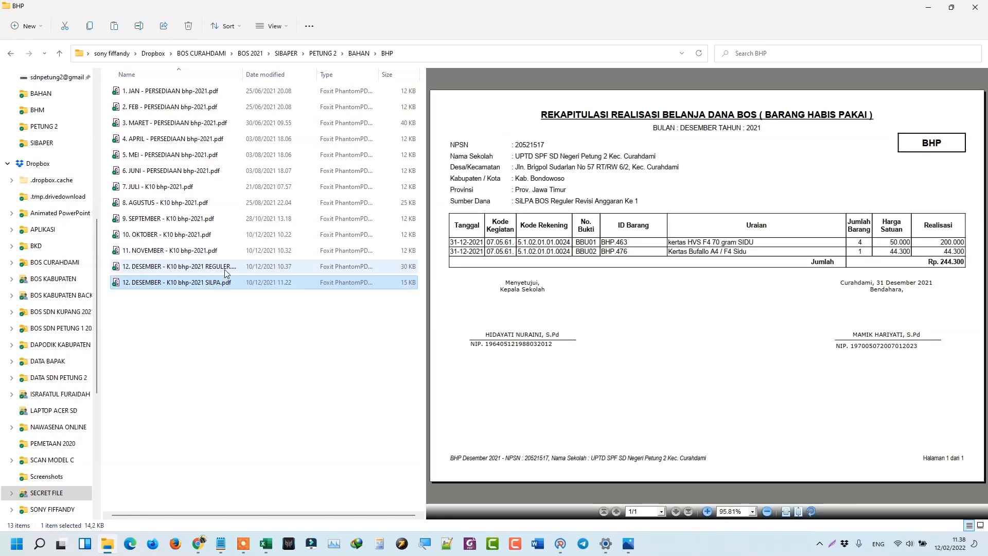
{"action": "left_click_drag", "start_coordinate": [844, 13], "coordinate": [2, 255]}
Place Chrome beside the folder window and open iLovePDF's Merge PDF tool.
{"action": "left_click", "coordinate": [612, 178]}
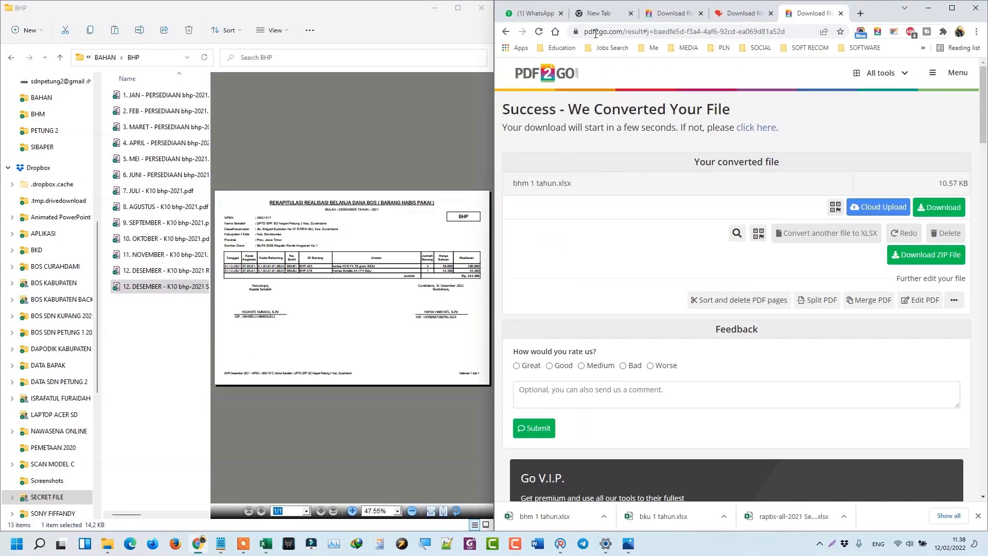
{"action": "left_click", "coordinate": [741, 13]}
{"action": "mouse_move", "coordinate": [612, 98]}
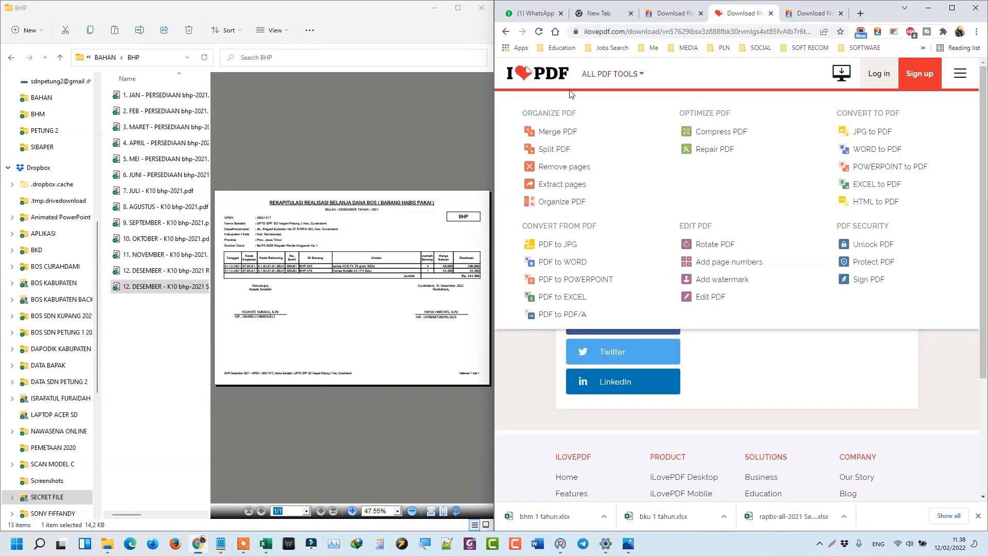
{"action": "left_click", "coordinate": [555, 131]}
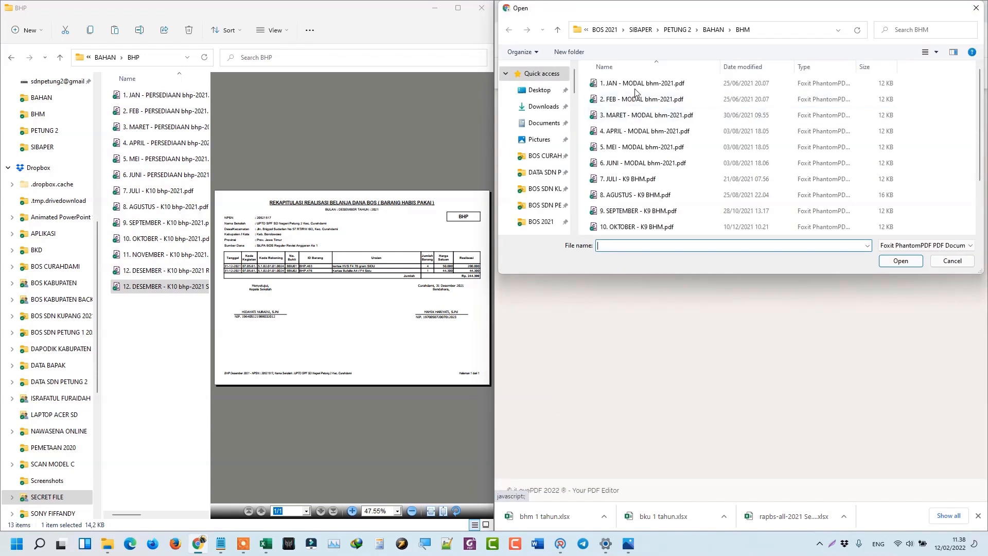
Upload the March (MARET) BHP report from the BHP folder to the merge.
{"action": "left_click", "coordinate": [713, 30]}
{"action": "double_click", "coordinate": [619, 103]}
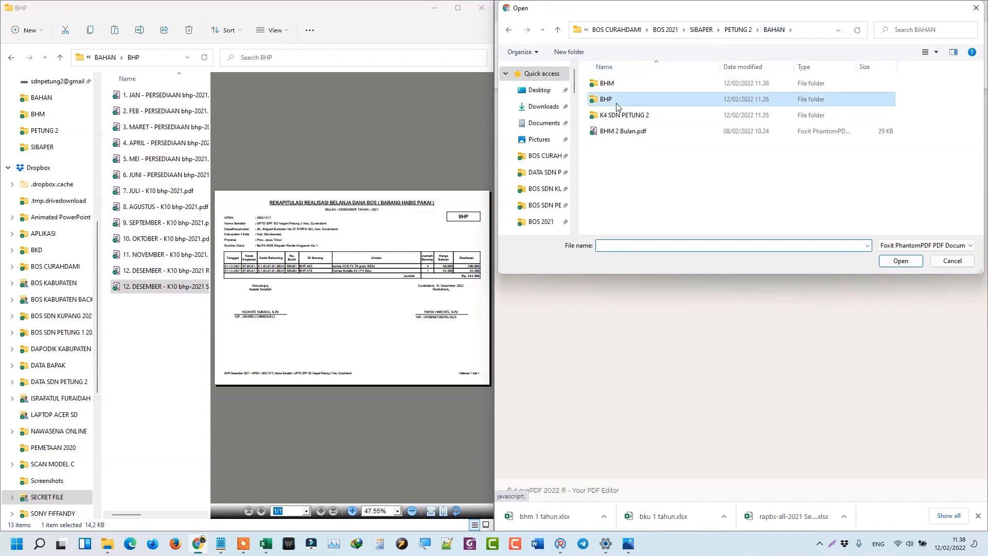
{"action": "left_click", "coordinate": [651, 67]}
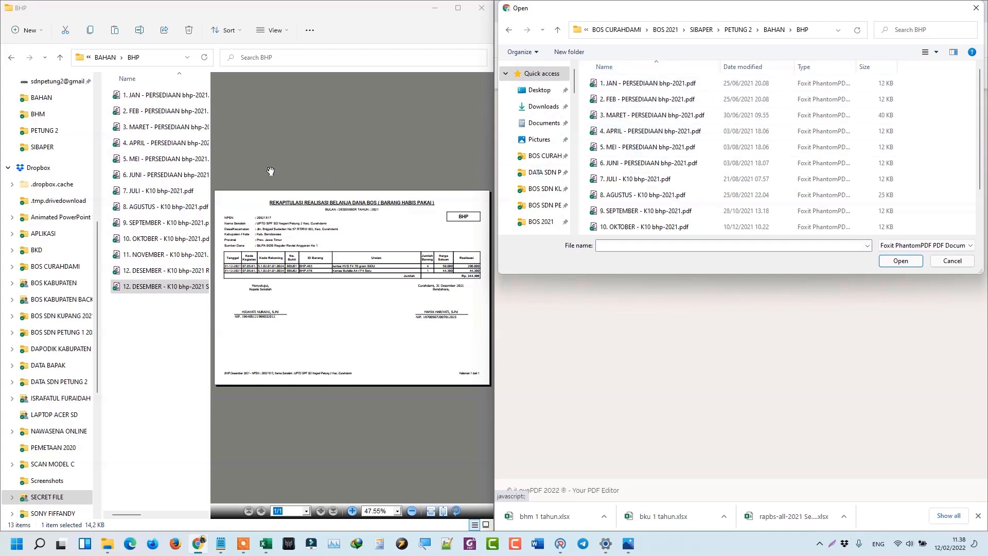
{"action": "left_click", "coordinate": [165, 143]}
{"action": "left_click", "coordinate": [171, 123]}
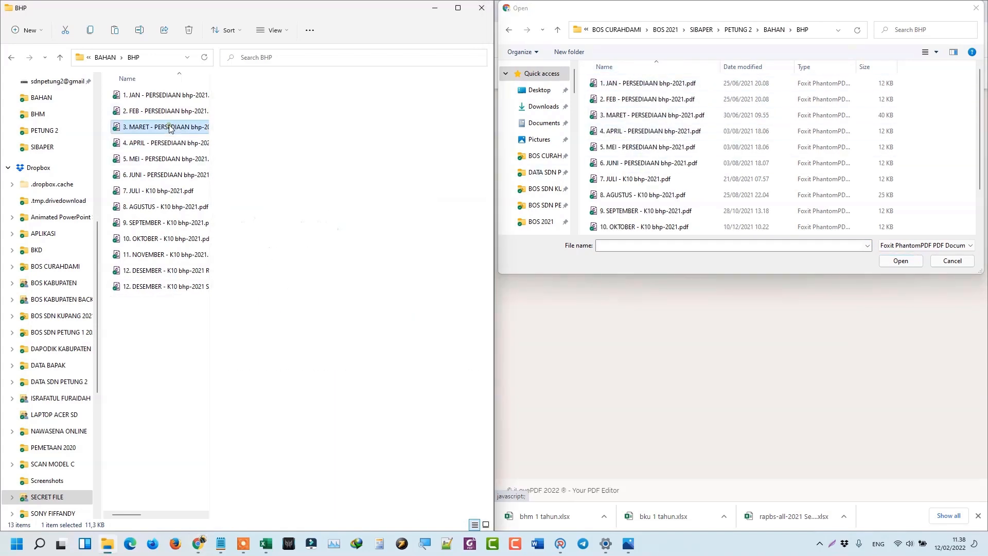
{"action": "left_click", "coordinate": [639, 120]}
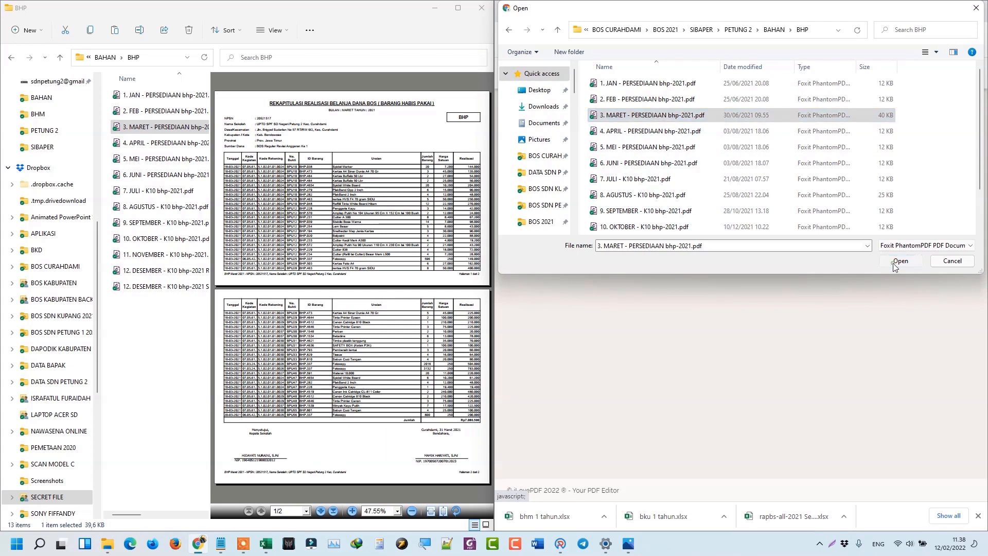
{"action": "left_click", "coordinate": [899, 261]}
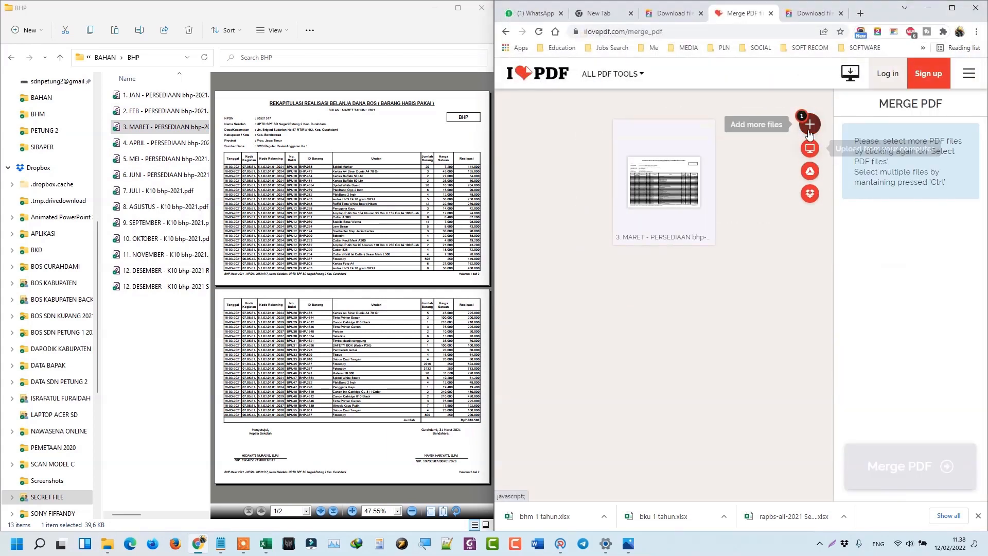
Add the August (AGUSTUS) BHP report to the merge.
{"action": "left_click", "coordinate": [810, 132]}
{"action": "left_click", "coordinate": [163, 208]}
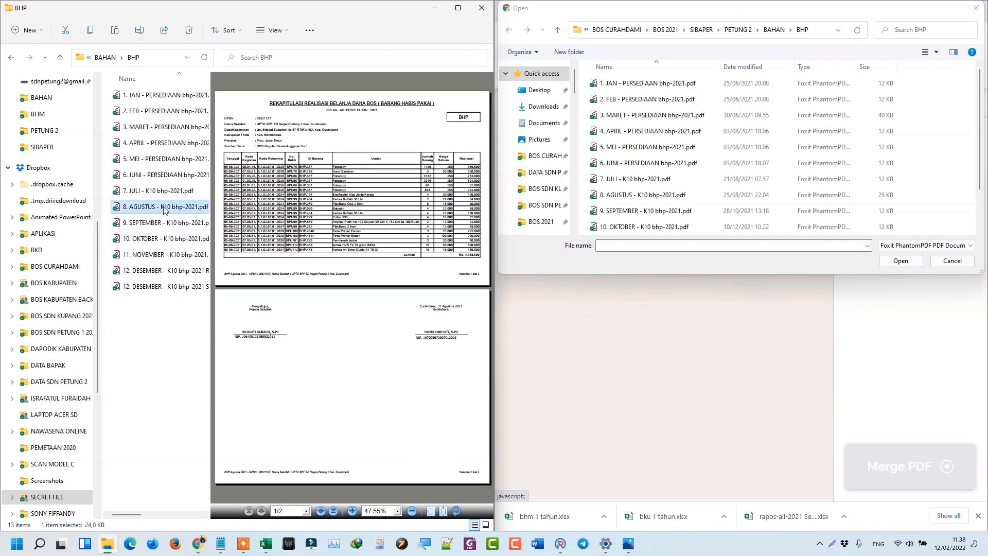
{"action": "left_click", "coordinate": [643, 195]}
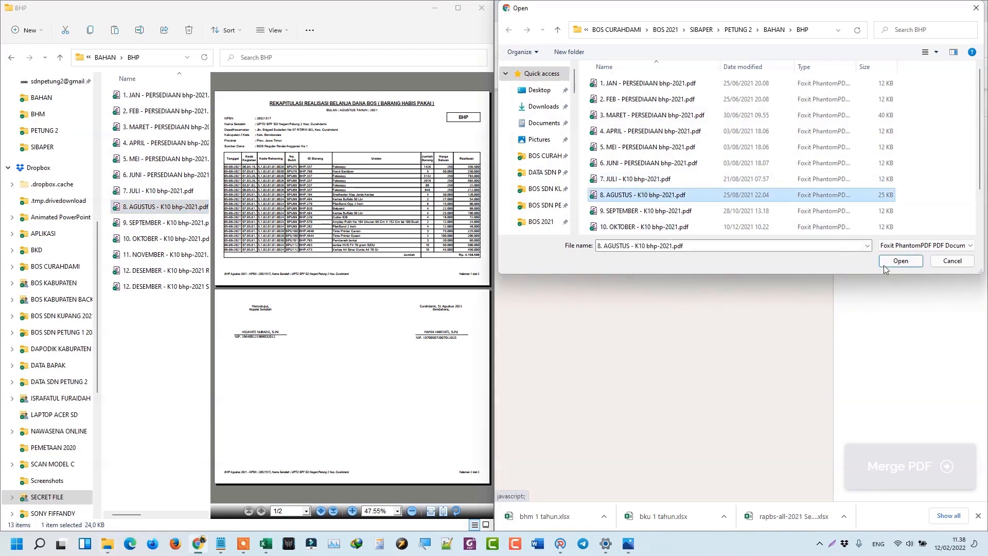
{"action": "left_click", "coordinate": [900, 261]}
Add both December BHP reports, regular and SILPA, and merge all four into one PDF.
{"action": "left_click", "coordinate": [811, 126]}
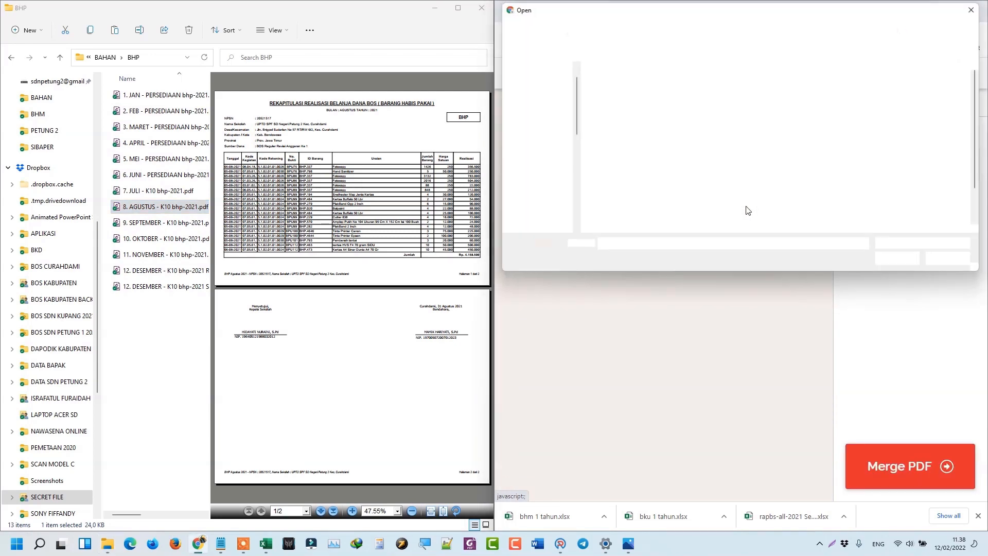
{"action": "left_click", "coordinate": [172, 271]}
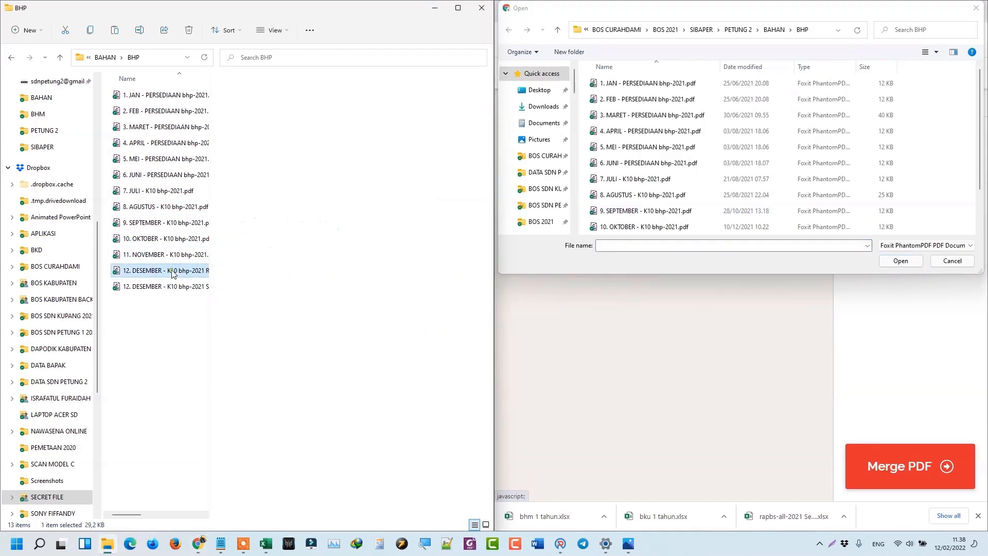
{"action": "scroll", "coordinate": [679, 232], "scroll_direction": "down", "scroll_amount": 1}
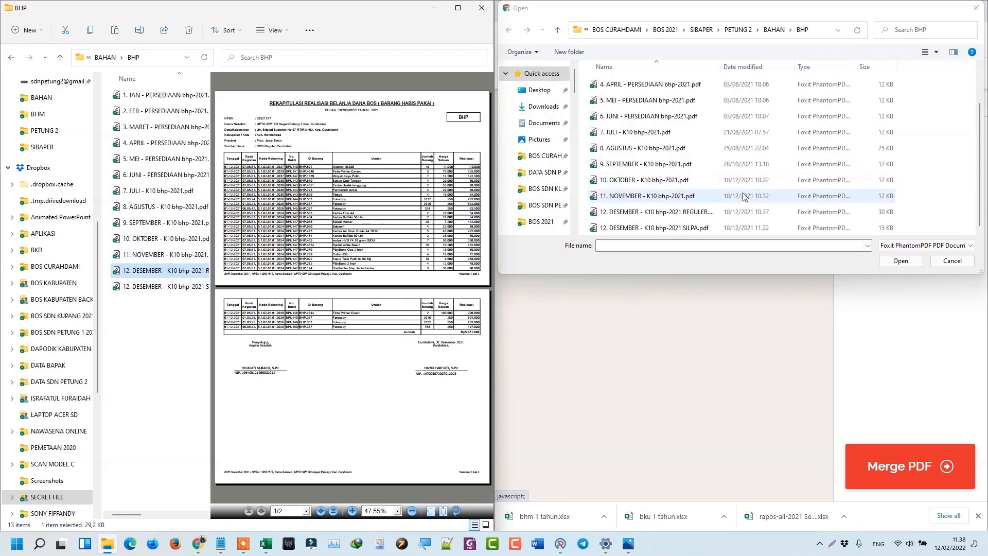
{"action": "left_click", "coordinate": [682, 216]}
{"action": "left_click", "coordinate": [715, 229], "text": "ctrl"}
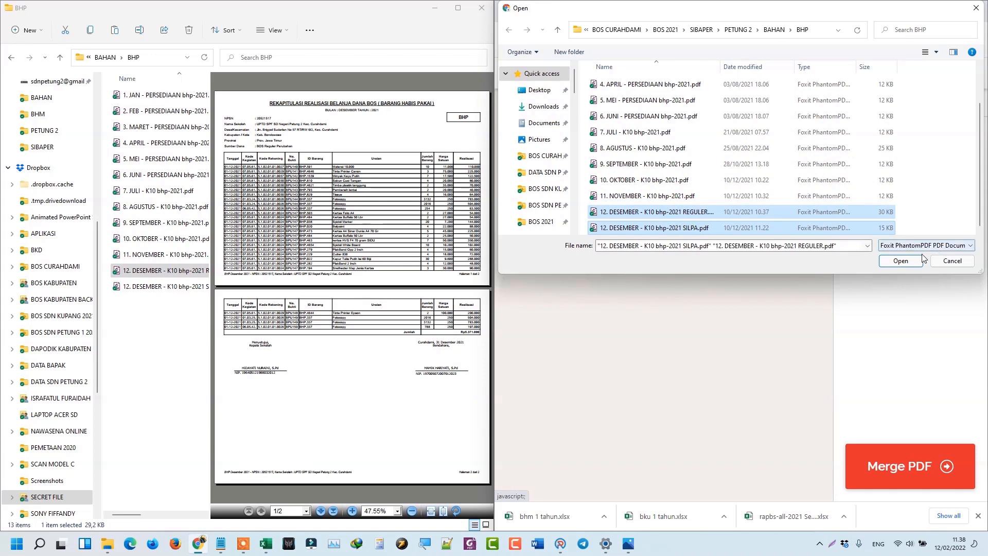
{"action": "left_click", "coordinate": [902, 260]}
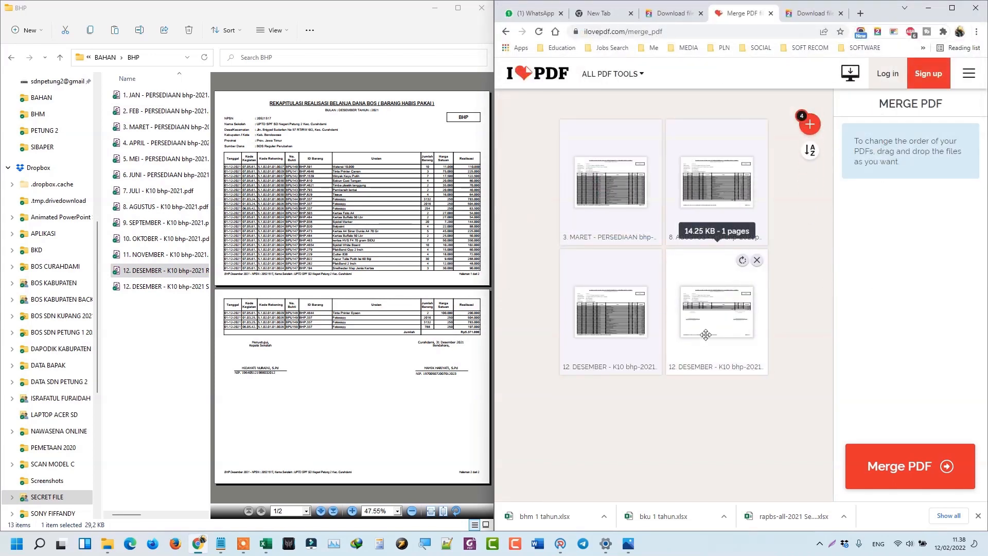
{"action": "left_click", "coordinate": [912, 465]}
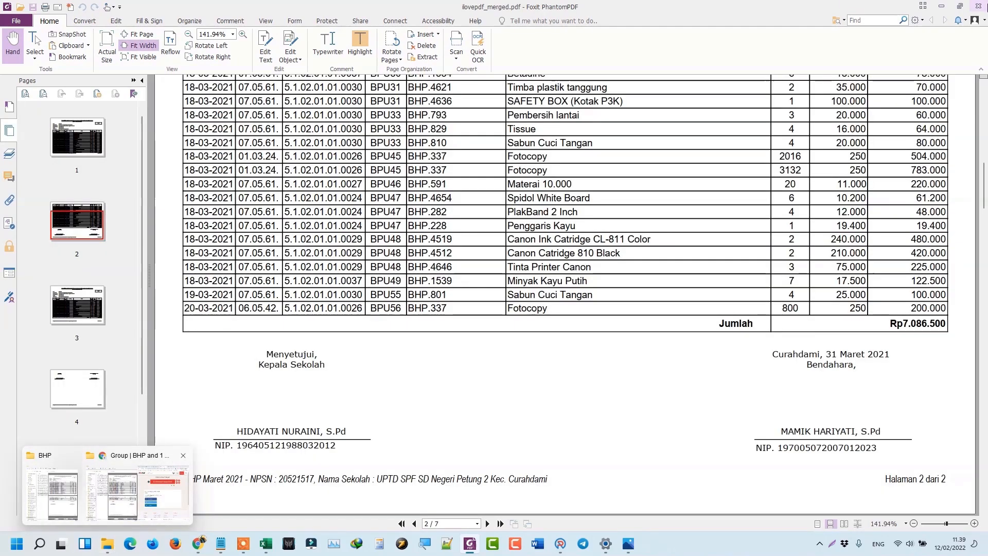
Close the empty PDF viewer and open Downloads in a new window at the lower right.
{"action": "left_click", "coordinate": [979, 6]}
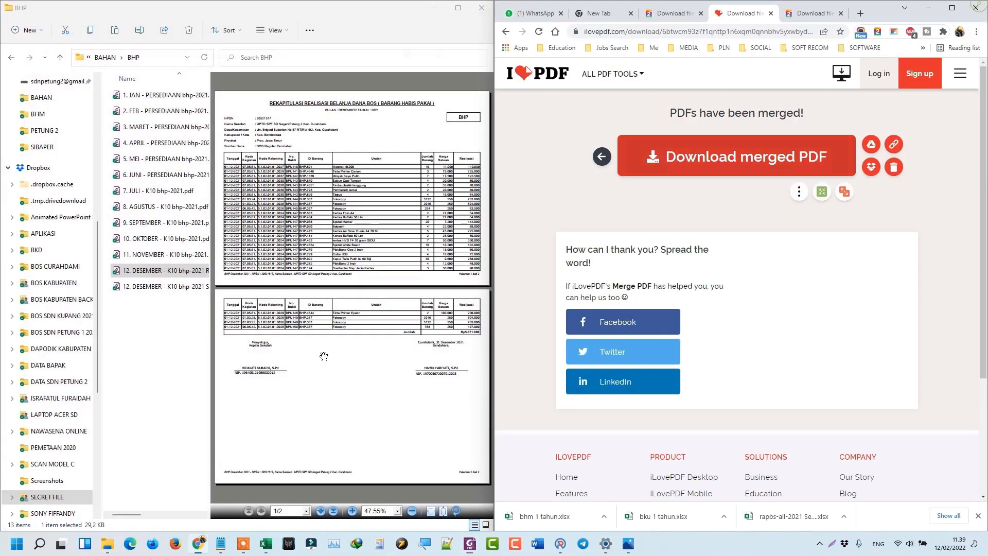
{"action": "left_click", "coordinate": [108, 544]}
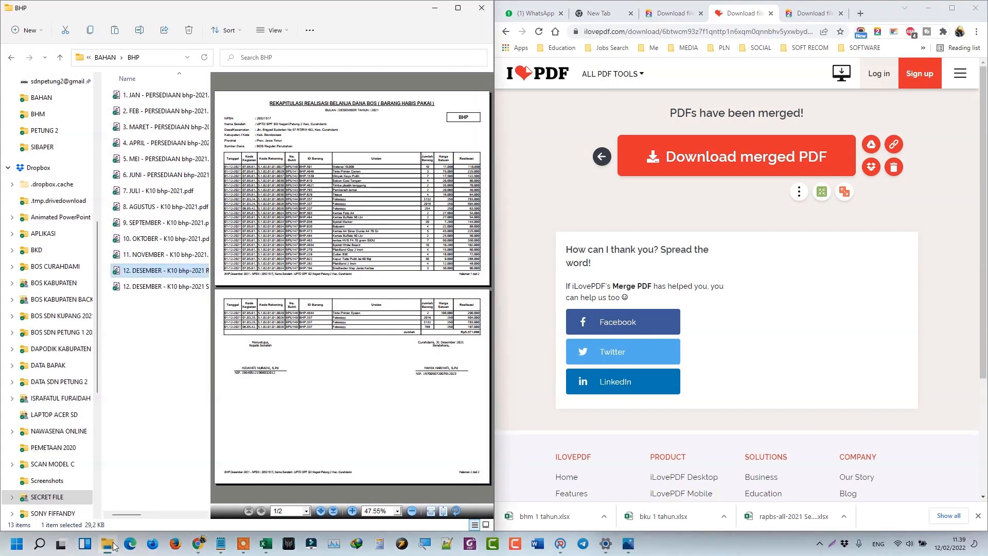
{"action": "right_click", "coordinate": [115, 547]}
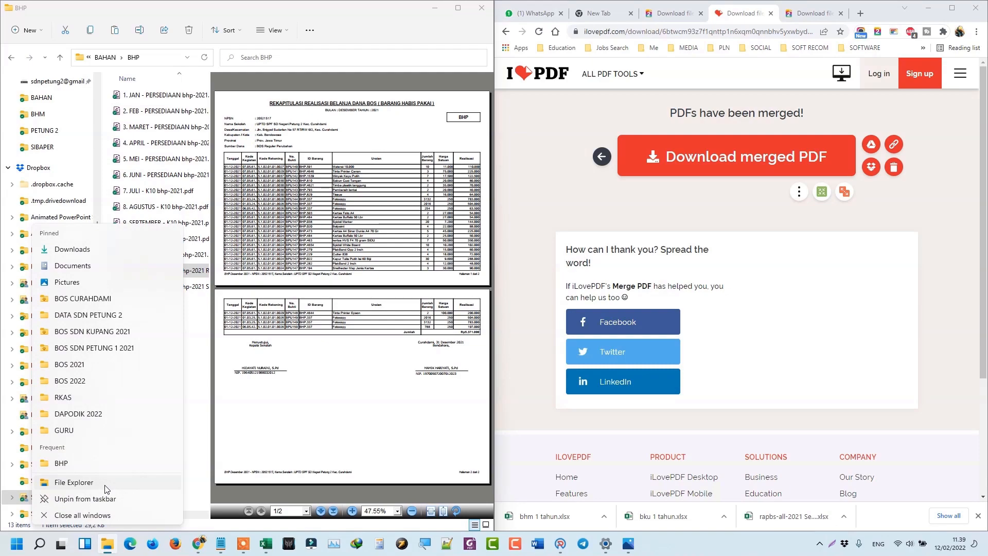
{"action": "left_click", "coordinate": [106, 489]}
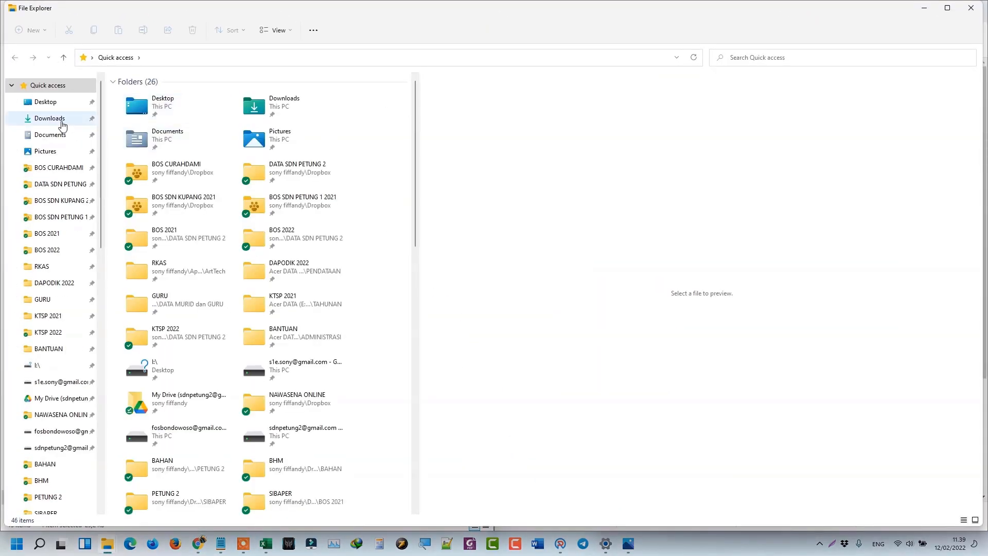
{"action": "left_click", "coordinate": [63, 124]}
{"action": "left_click_drag", "start_coordinate": [350, 17], "coordinate": [885, 126]}
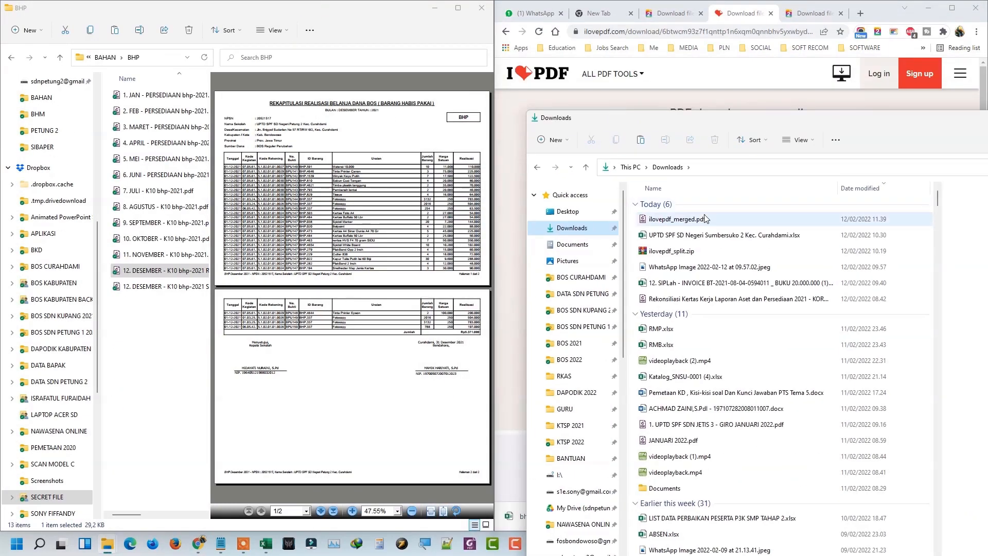
Rename the merged download to bhp.pdf and cut it.
{"action": "left_click", "coordinate": [706, 219]}
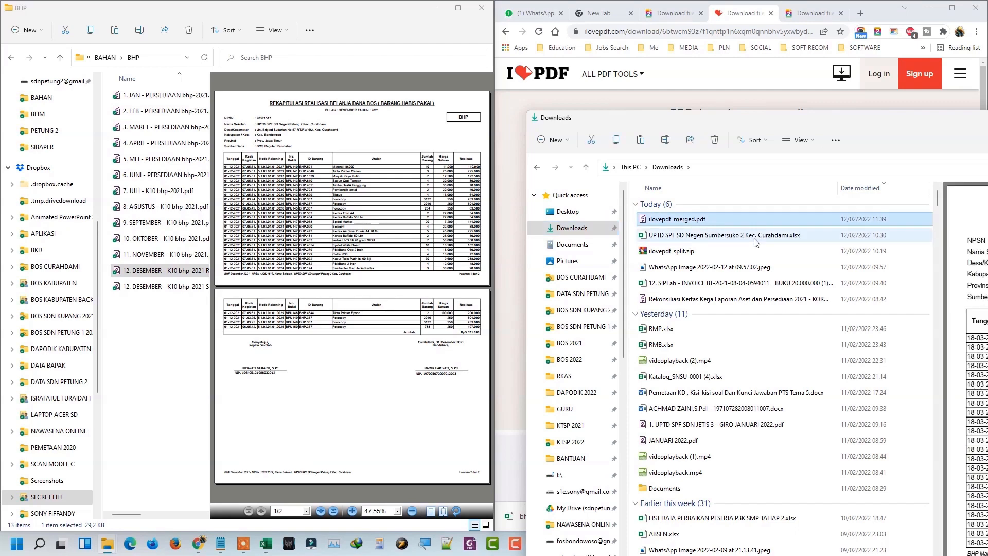
{"action": "key", "text": "F2"}
{"action": "type", "text": "bhp"}
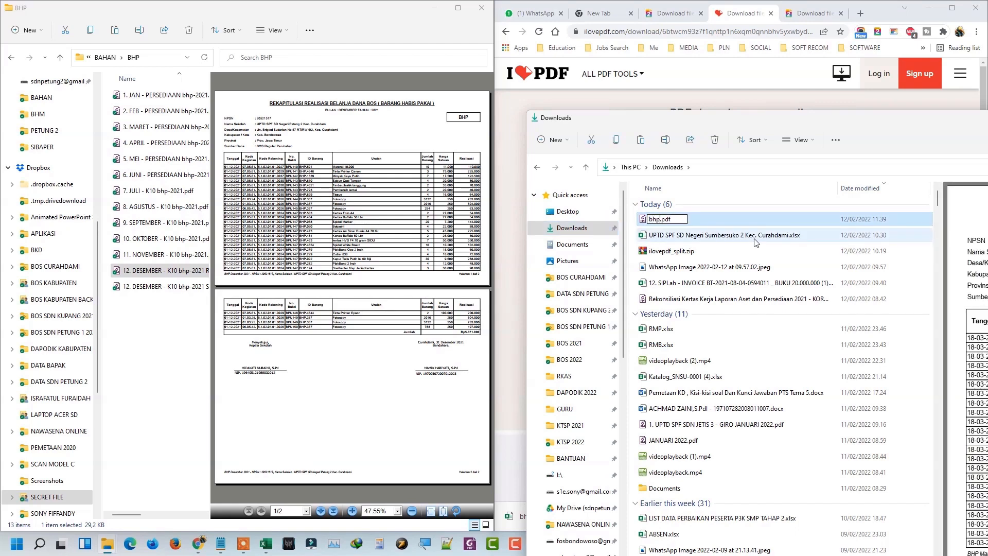
{"action": "key", "text": "Return"}
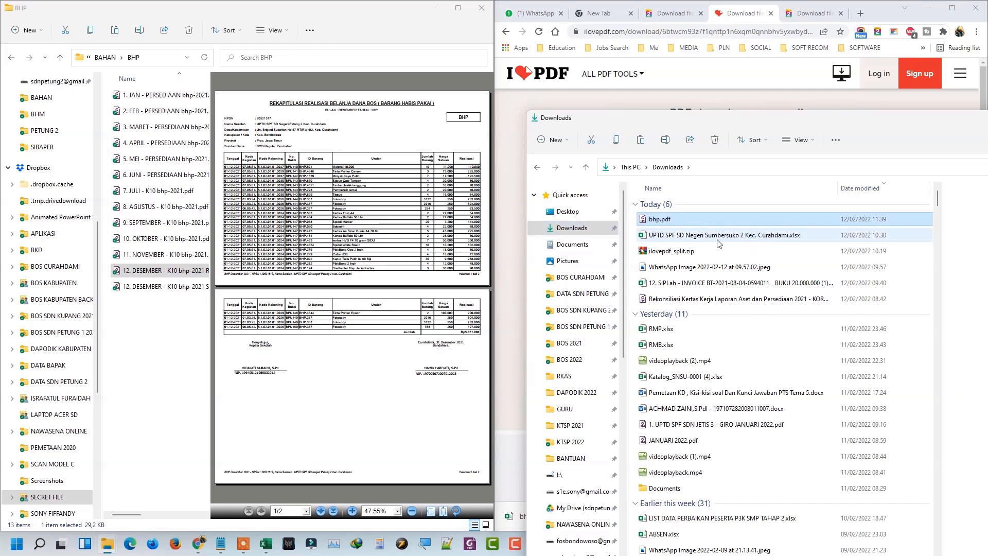
{"action": "right_click", "coordinate": [685, 226]}
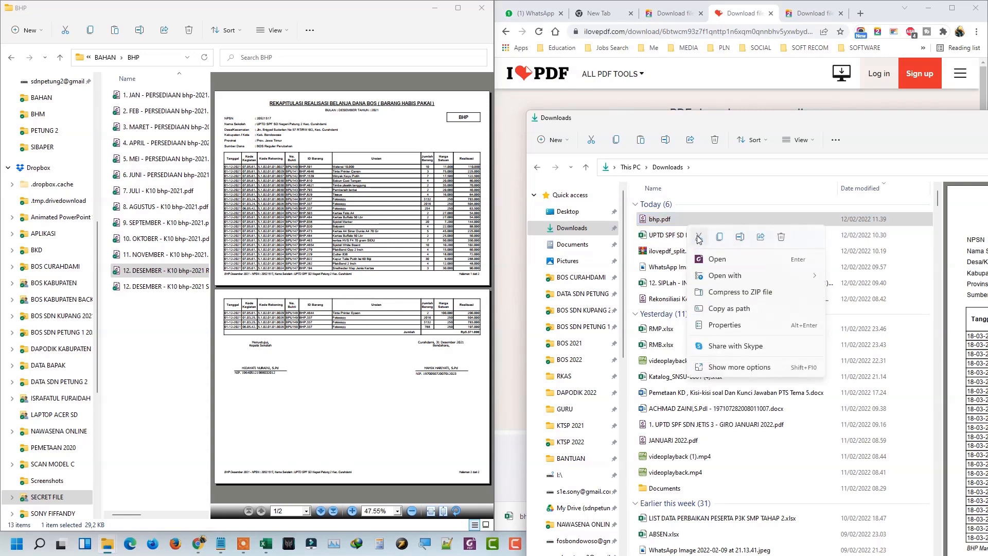
{"action": "left_click", "coordinate": [699, 237]}
Paste bhp.pdf into the BHP folder and rename it to bhp 1 tahun.pdf.
{"action": "right_click", "coordinate": [138, 322]}
{"action": "right_click", "coordinate": [138, 322]}
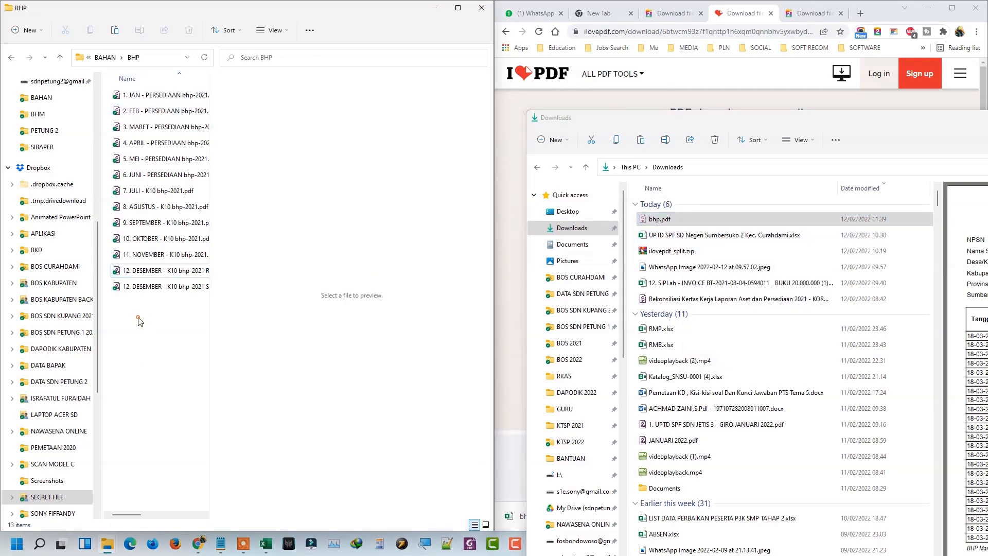
{"action": "left_click", "coordinate": [155, 333]}
{"action": "left_click", "coordinate": [134, 303]}
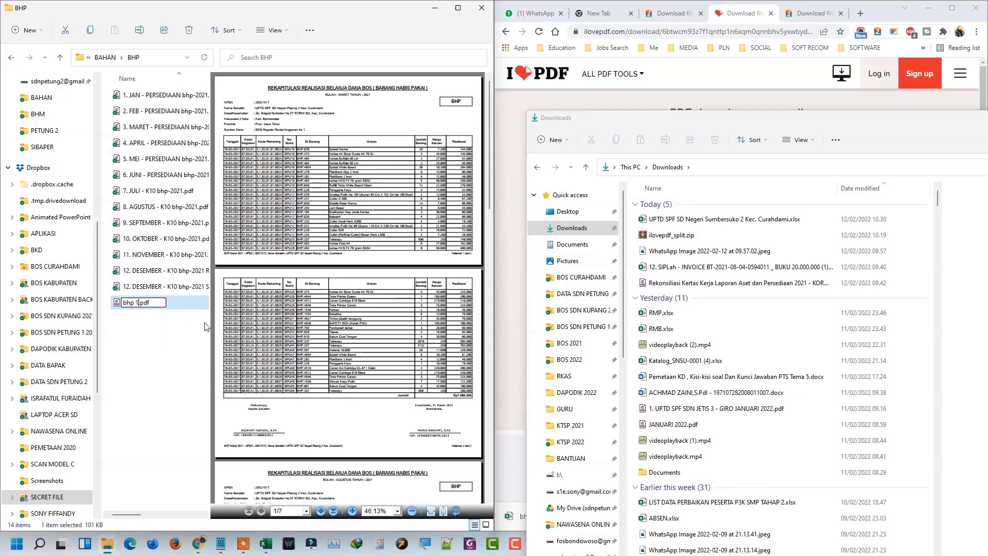
{"action": "key", "text": "Return"}
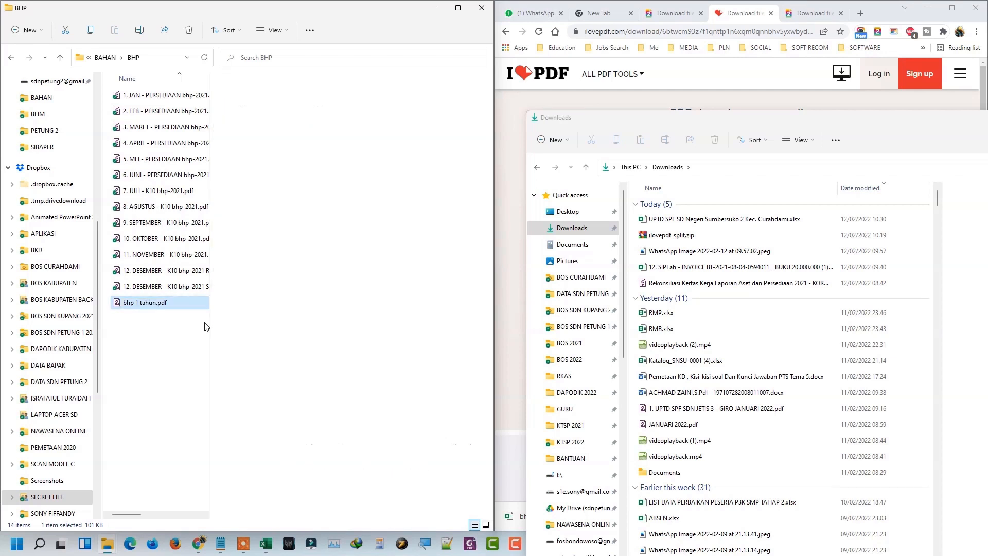
{"action": "left_click", "coordinate": [808, 15]}
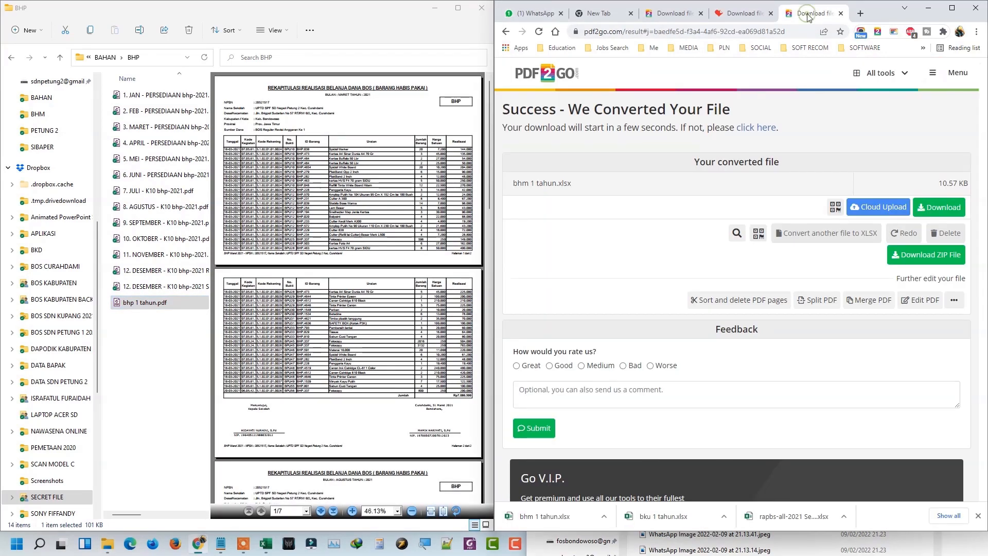
Upload bhp 1 tahun.pdf to PDF2Go's PDF to Excel converter.
{"action": "left_click", "coordinate": [546, 73]}
{"action": "scroll", "coordinate": [848, 216], "scroll_direction": "down", "scroll_amount": 10}
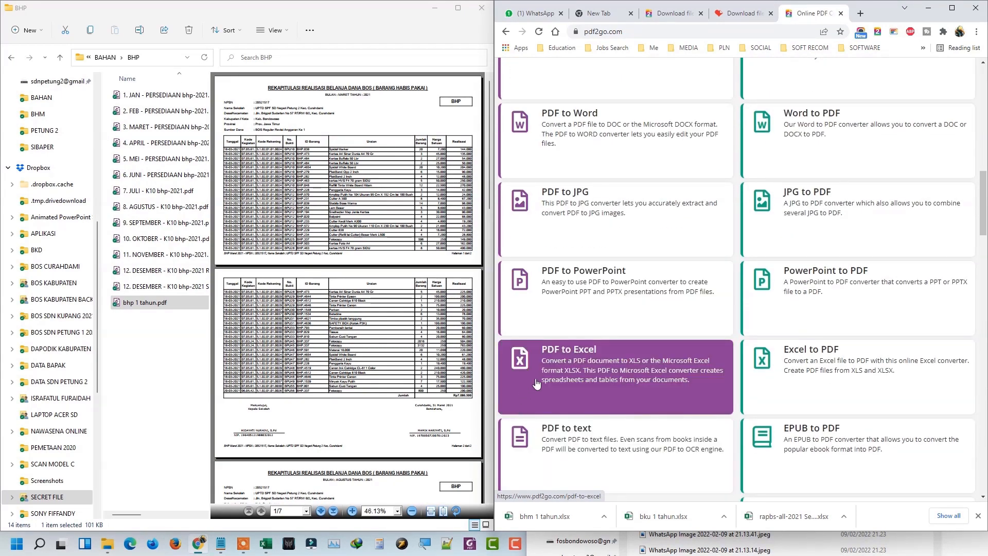
{"action": "left_click", "coordinate": [560, 371]}
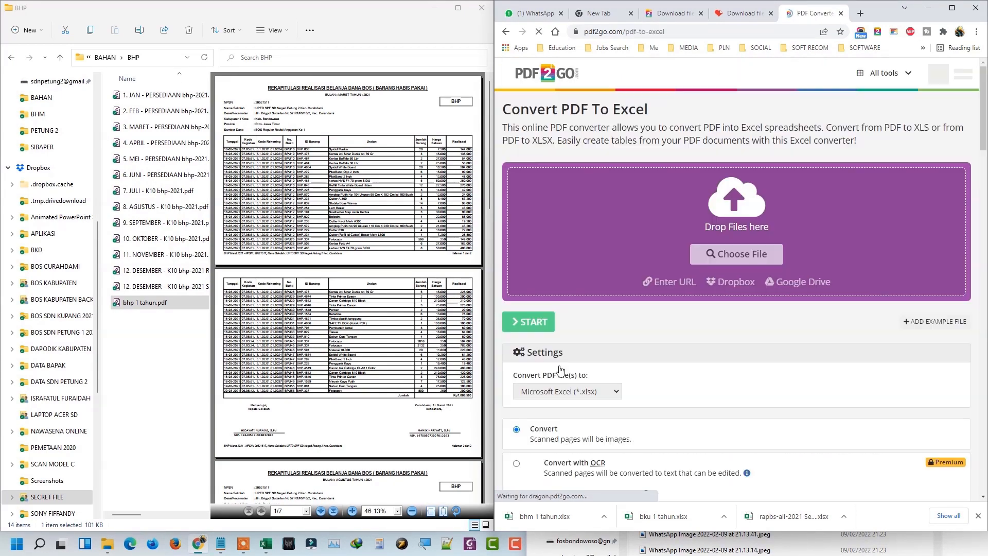
{"action": "left_click", "coordinate": [726, 193]}
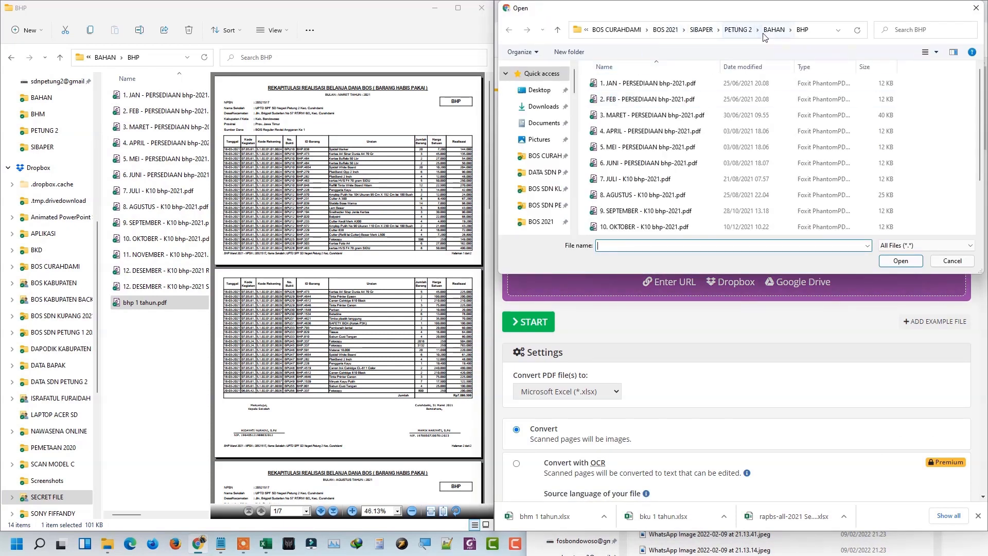
{"action": "scroll", "coordinate": [669, 180], "scroll_direction": "down", "scroll_amount": 2}
{"action": "left_click", "coordinate": [632, 227]}
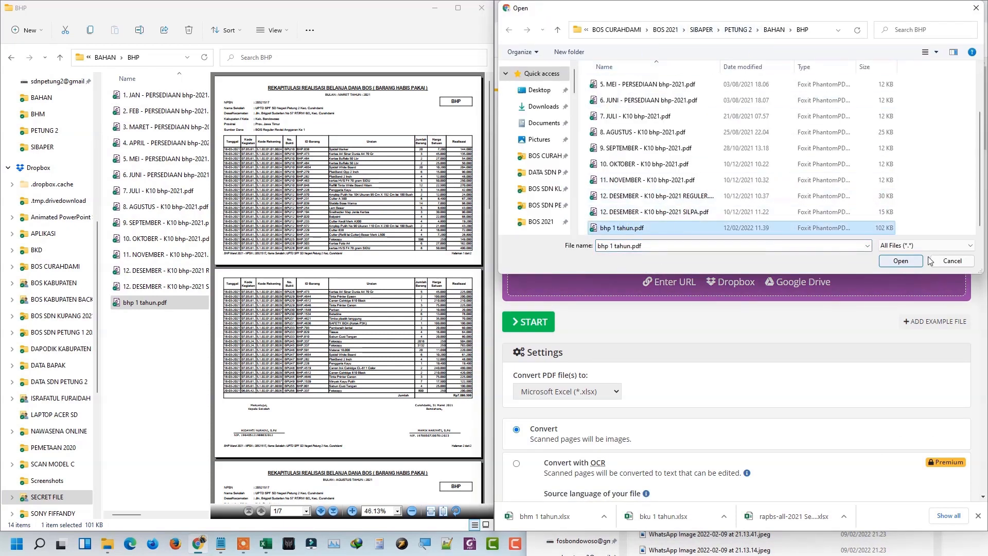
{"action": "left_click", "coordinate": [899, 260]}
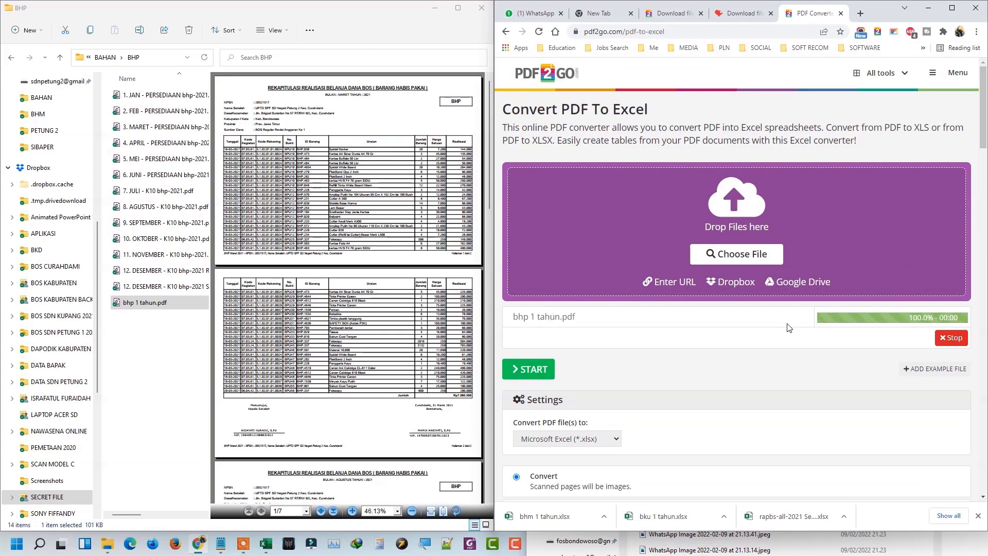
Convert the PDF and download bhp 1 tahun.xlsx (20.17 KB).
{"action": "left_click", "coordinate": [525, 371]}
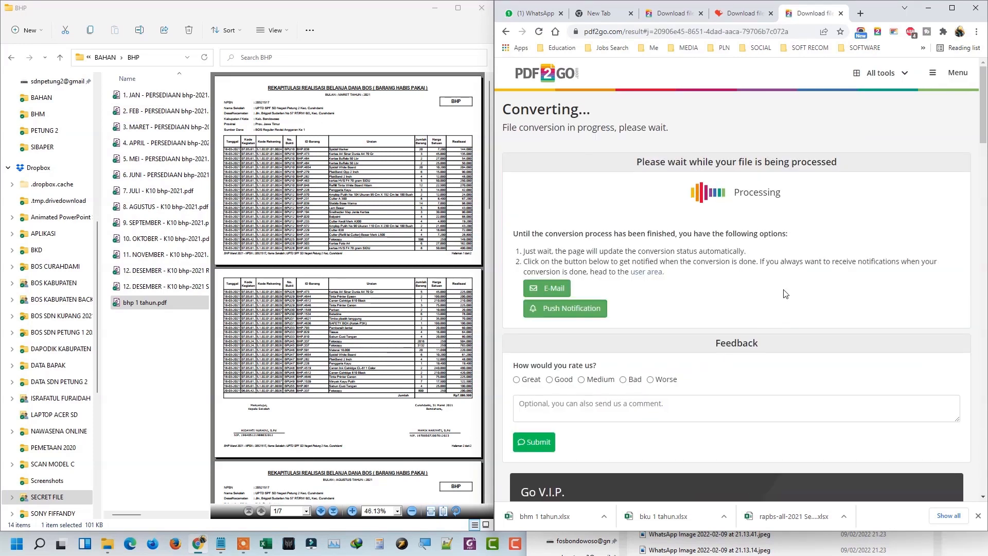
{"action": "scroll", "coordinate": [786, 294], "scroll_direction": "down", "scroll_amount": 6}
{"action": "scroll", "coordinate": [784, 267], "scroll_direction": "up", "scroll_amount": 5}
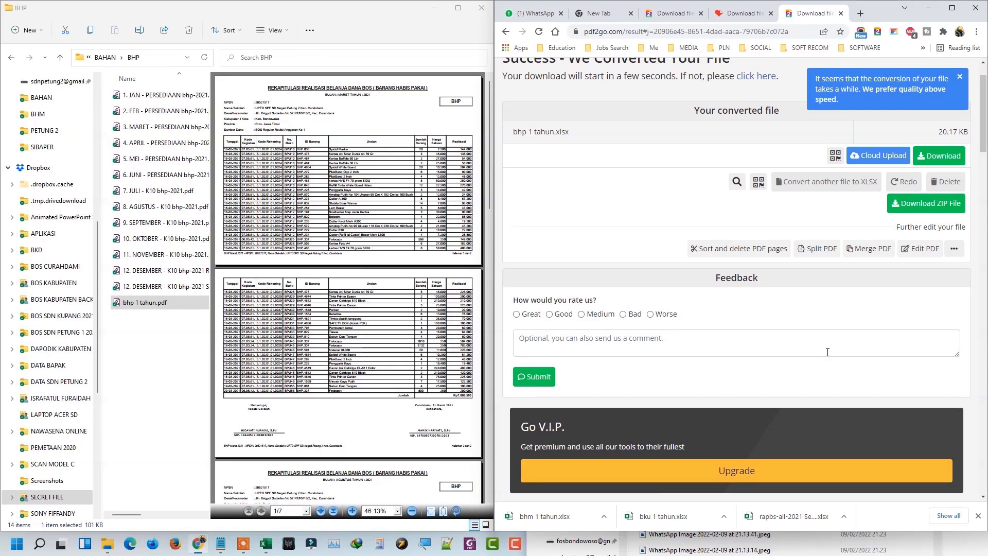
{"action": "scroll", "coordinate": [826, 352], "scroll_direction": "down", "scroll_amount": 1}
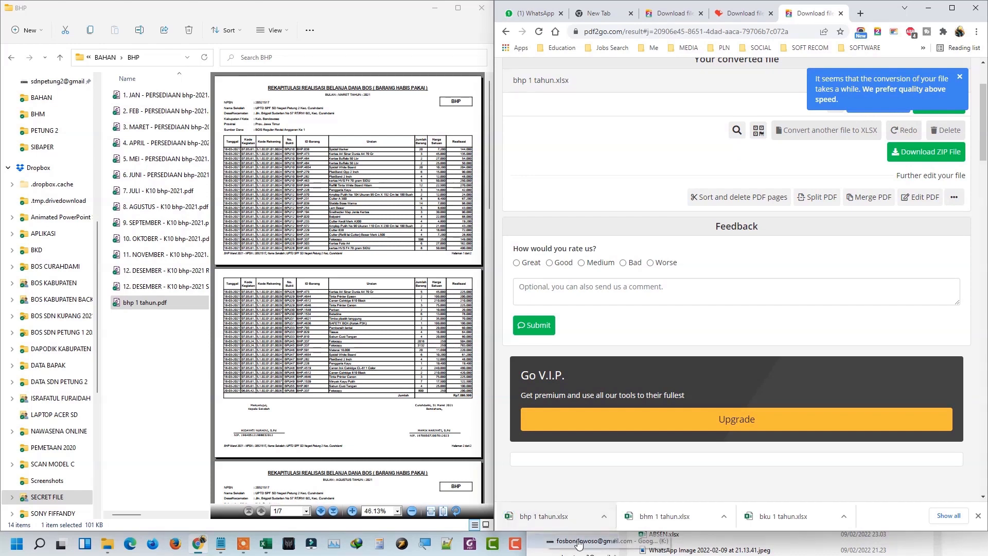
Move bhp 1 tahun.xlsx from Downloads into the BHP folder.
{"action": "left_click", "coordinate": [832, 535]}
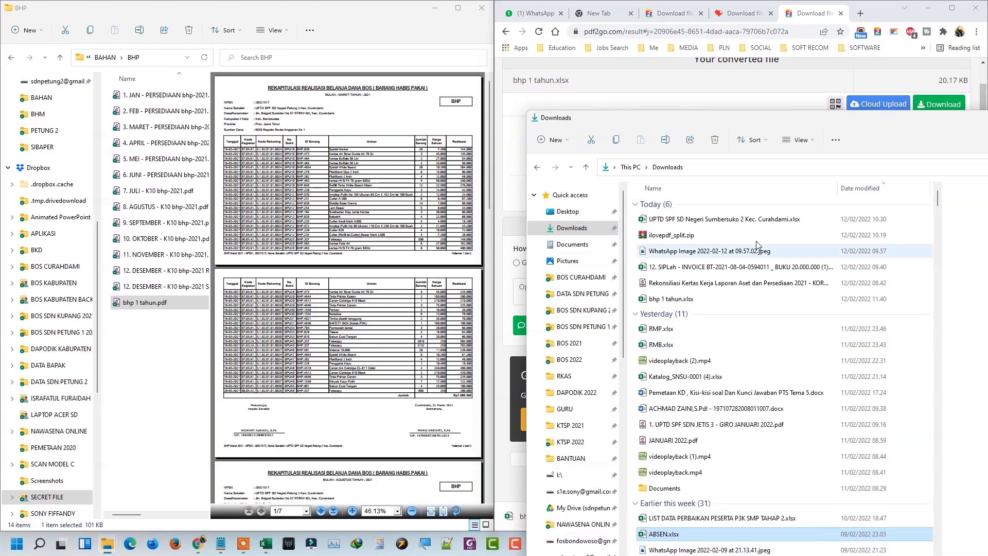
{"action": "left_click", "coordinate": [669, 302]}
{"action": "right_click", "coordinate": [668, 301]}
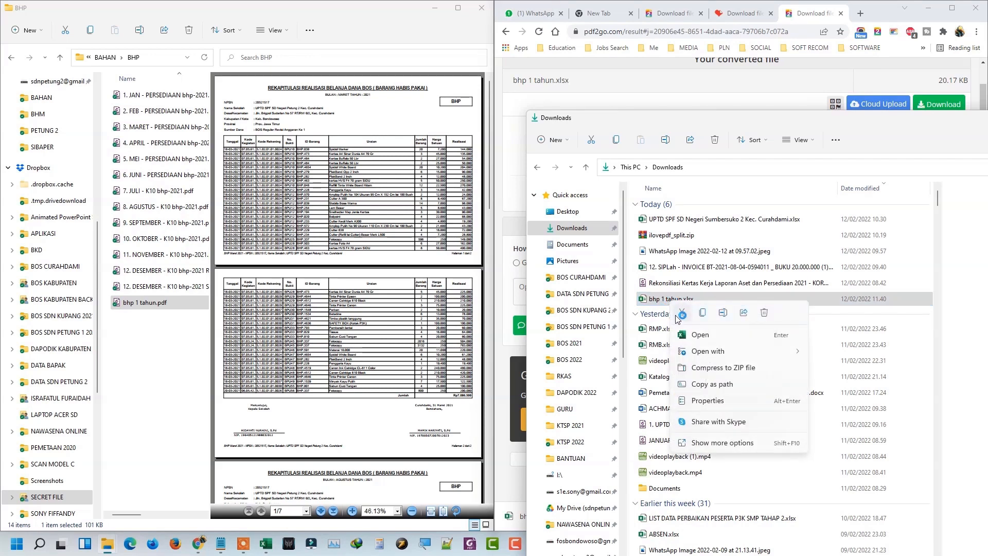
{"action": "left_click", "coordinate": [682, 315]}
{"action": "right_click", "coordinate": [134, 327]}
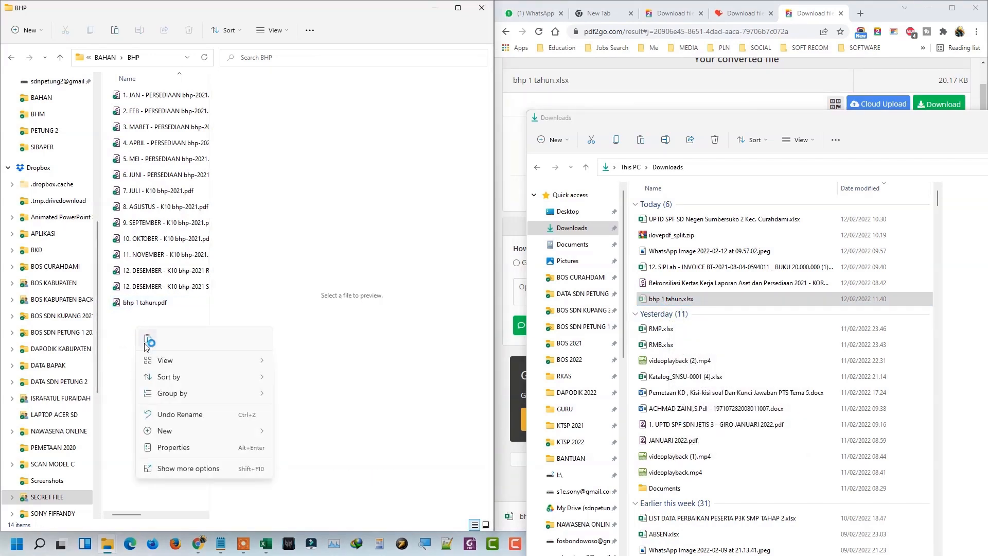
{"action": "left_click", "coordinate": [147, 341]}
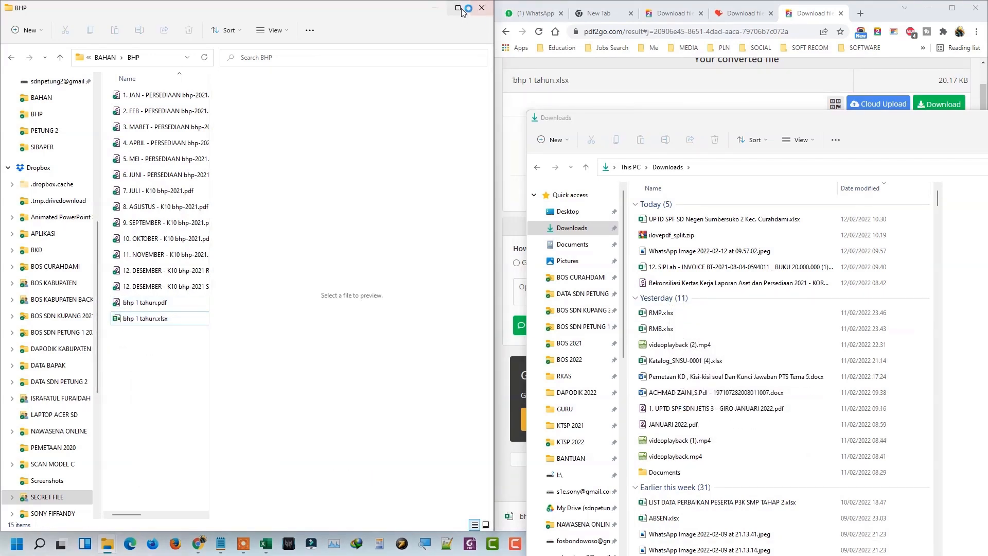
Close the BHP window, minimize the browser and shrink the Downloads window to reveal the workbook.
{"action": "left_click", "coordinate": [435, 9]}
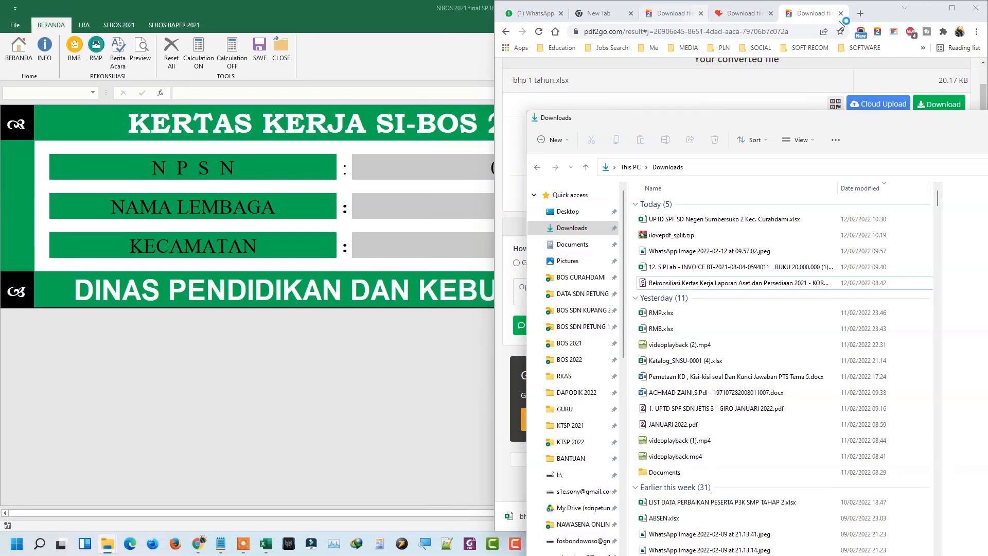
{"action": "left_click", "coordinate": [929, 8]}
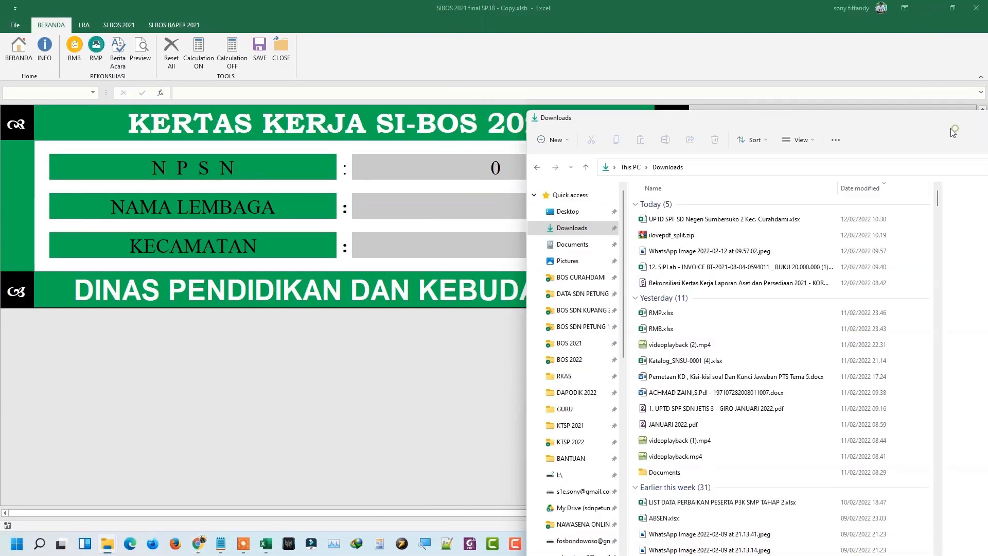
{"action": "left_click_drag", "start_coordinate": [952, 131], "coordinate": [529, 160]}
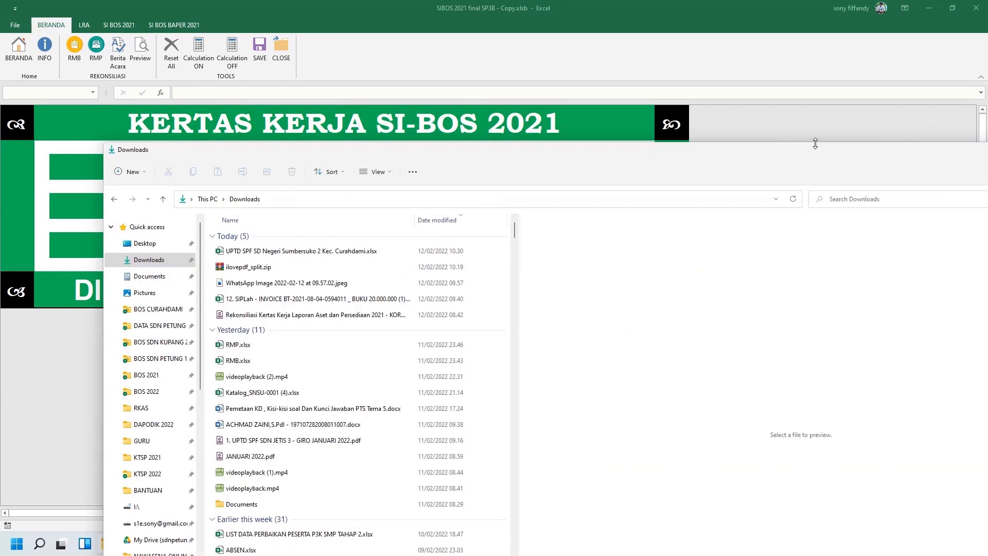
{"action": "left_click_drag", "start_coordinate": [815, 151], "coordinate": [303, 209]}
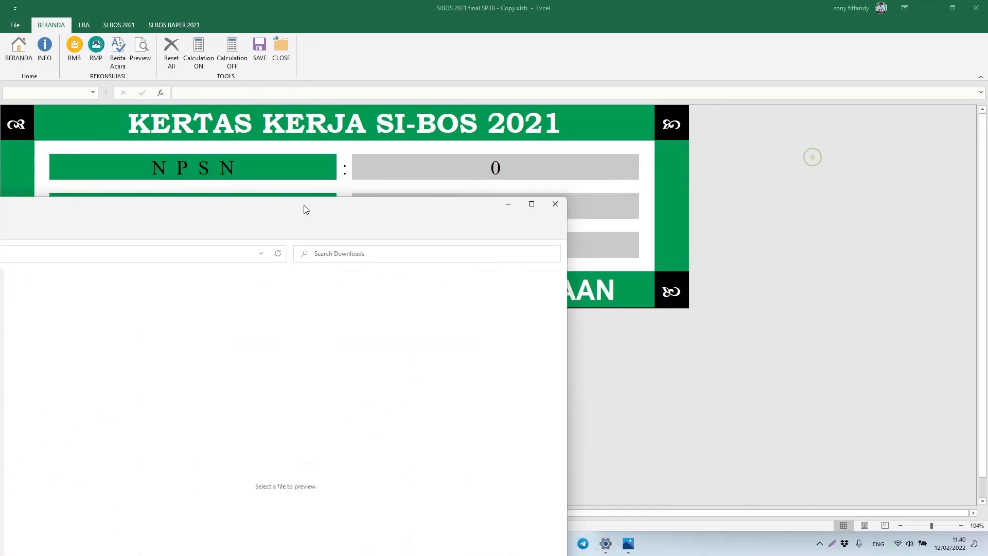
Import rapbs-all-2021 from PETUNG 2 > BAHAN via the LRA tab's RAPBS button and confirm Sukses.
{"action": "left_click", "coordinate": [510, 204]}
{"action": "left_click", "coordinate": [85, 27]}
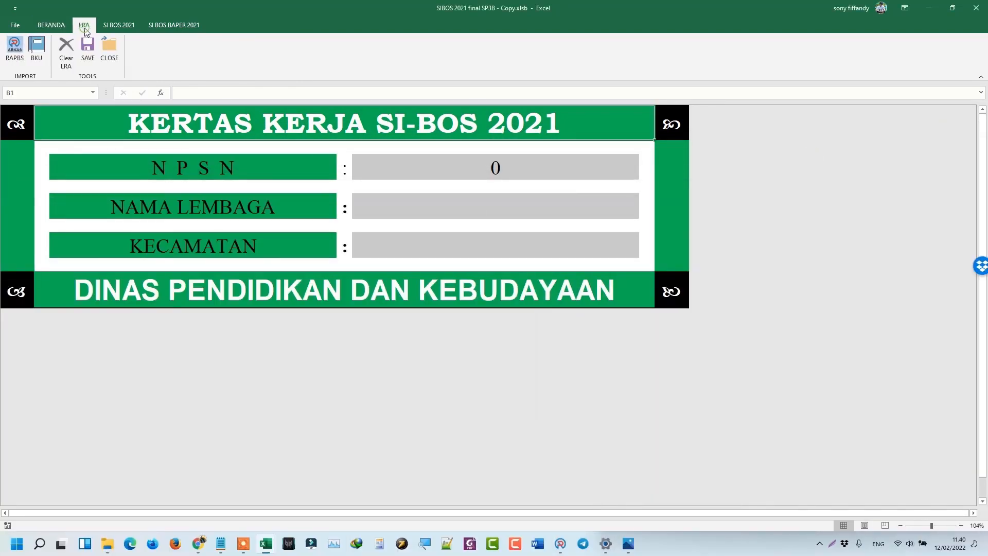
{"action": "left_click", "coordinate": [15, 61]}
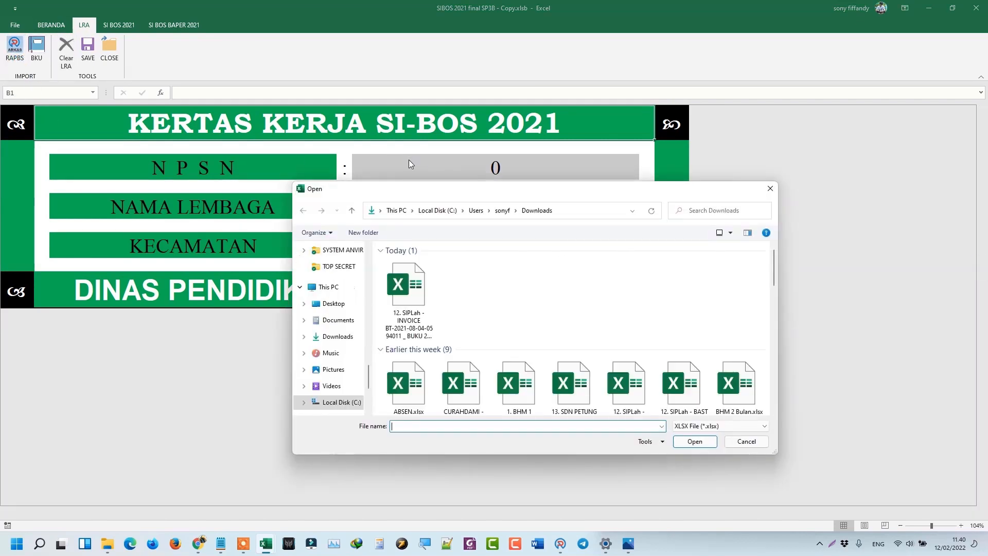
{"action": "scroll", "coordinate": [337, 288], "scroll_direction": "up", "scroll_amount": 4}
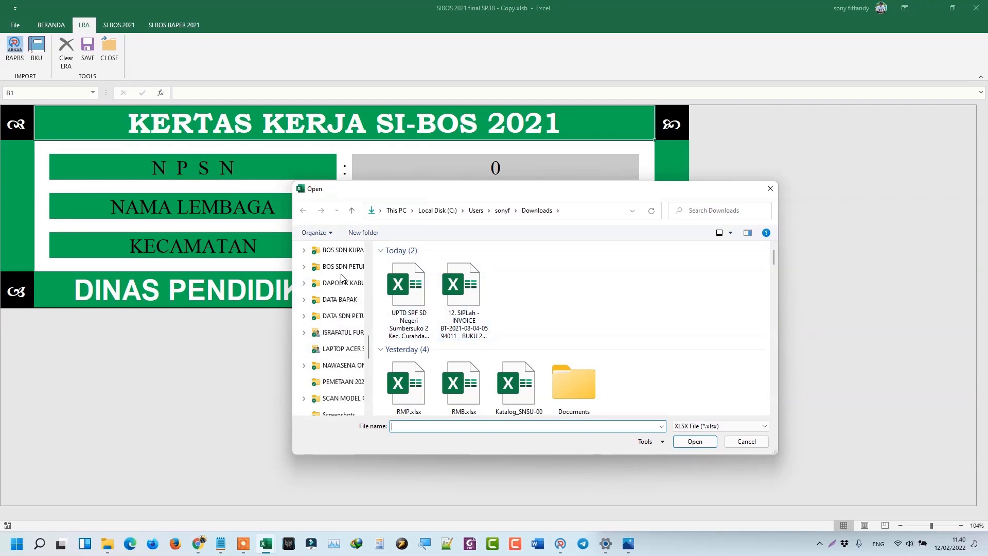
{"action": "scroll", "coordinate": [341, 278], "scroll_direction": "up", "scroll_amount": 5}
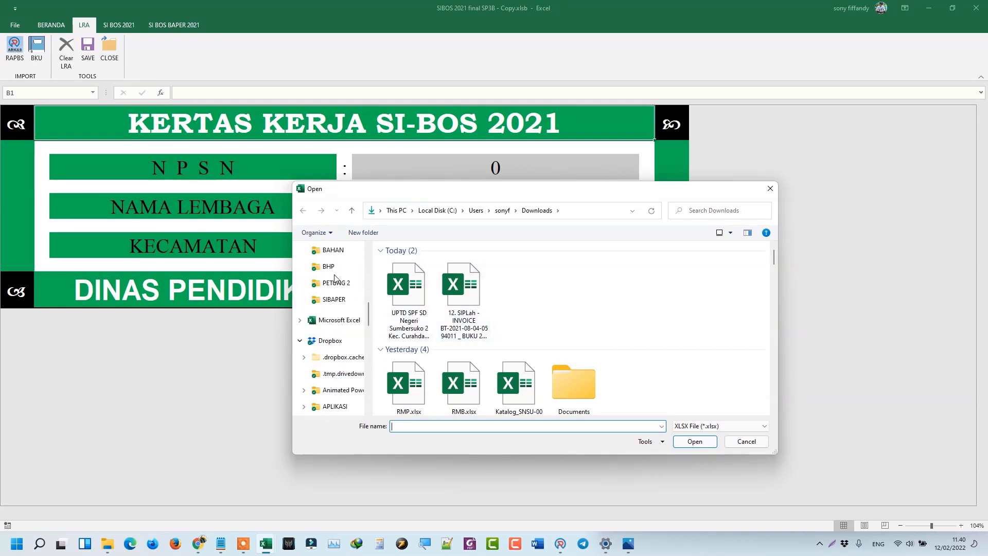
{"action": "left_click", "coordinate": [336, 283]}
{"action": "left_click", "coordinate": [420, 265]}
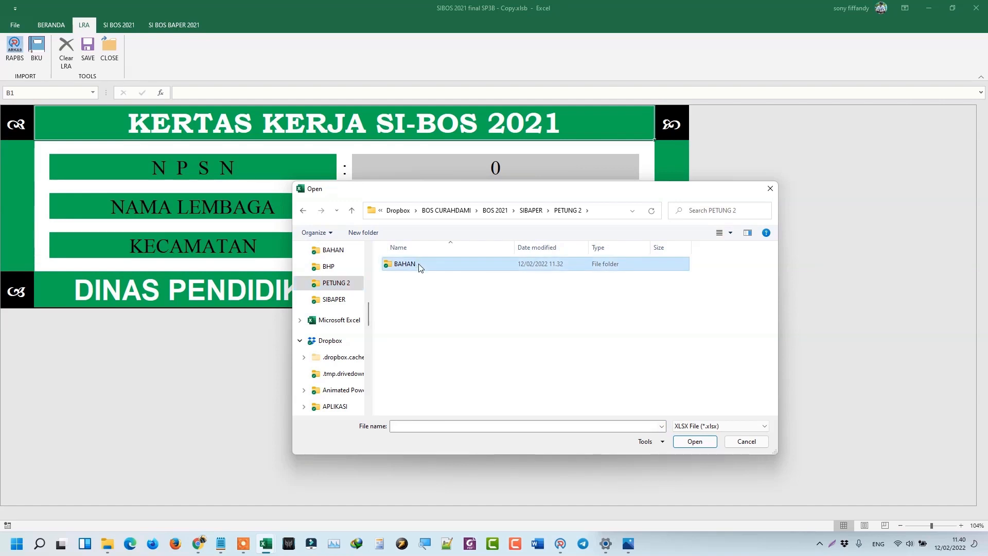
{"action": "double_click", "coordinate": [419, 265]}
{"action": "left_click", "coordinate": [441, 376]}
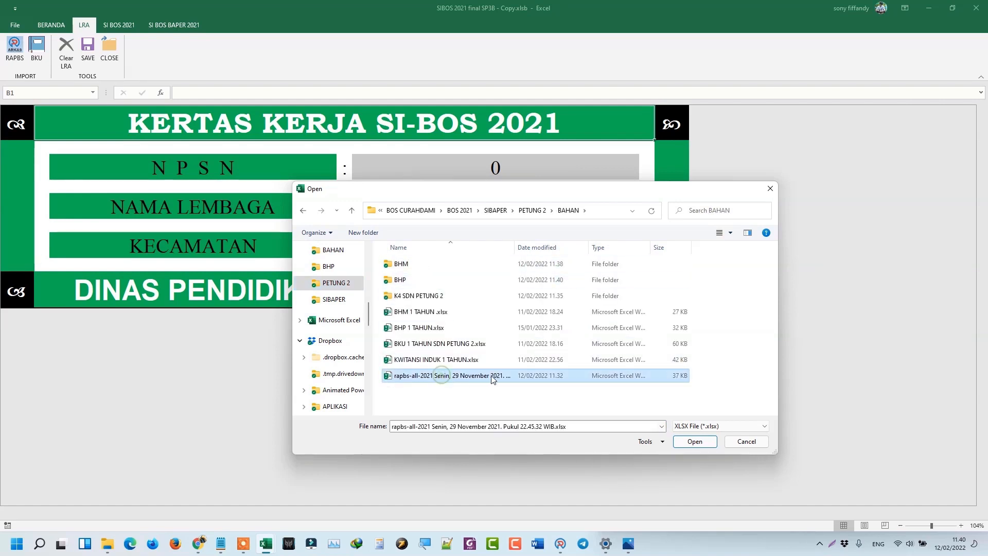
{"action": "left_click", "coordinate": [694, 445]}
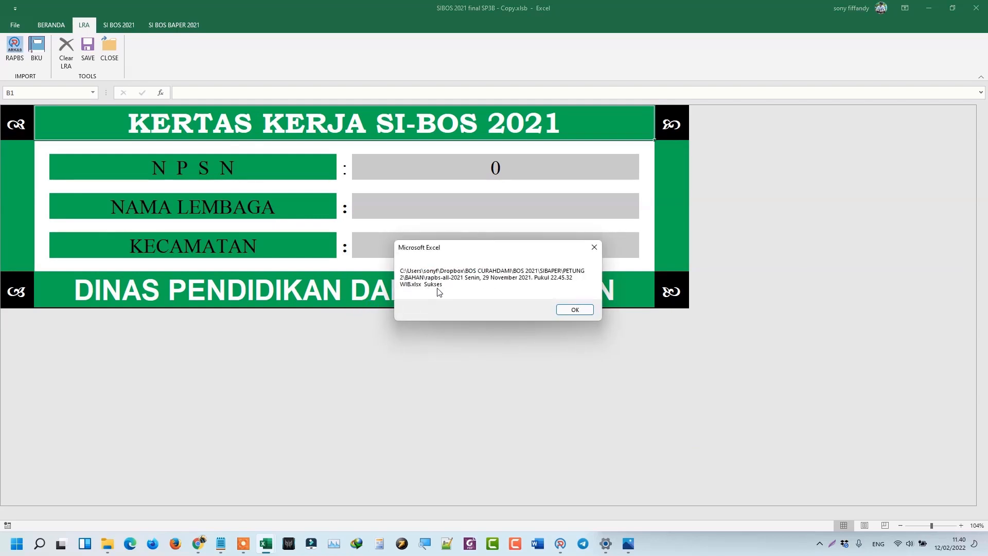
{"action": "left_click", "coordinate": [574, 311]}
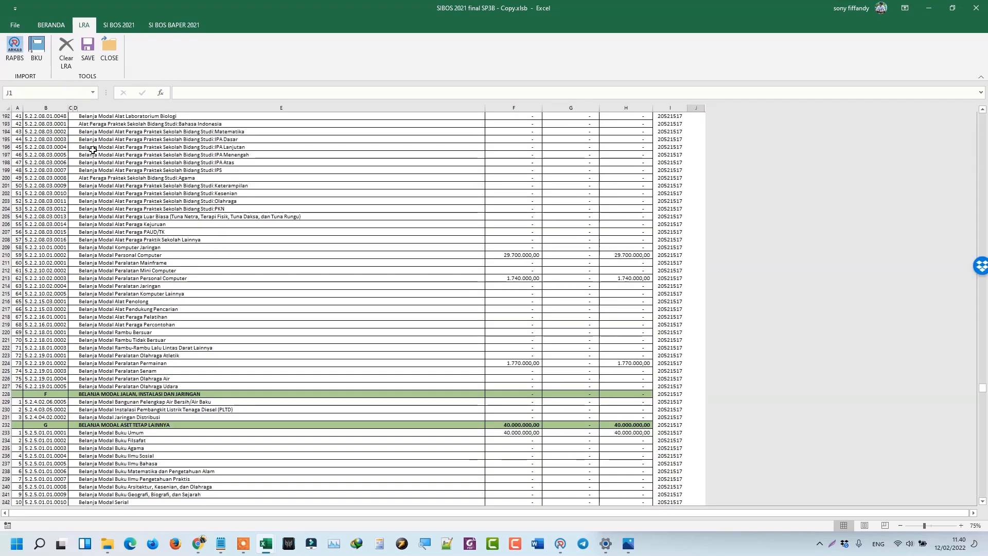
Scroll up to row 1 to review the imported ANGGARAN amounts per account code.
{"action": "scroll", "coordinate": [556, 242], "scroll_direction": "up", "scroll_amount": 5}
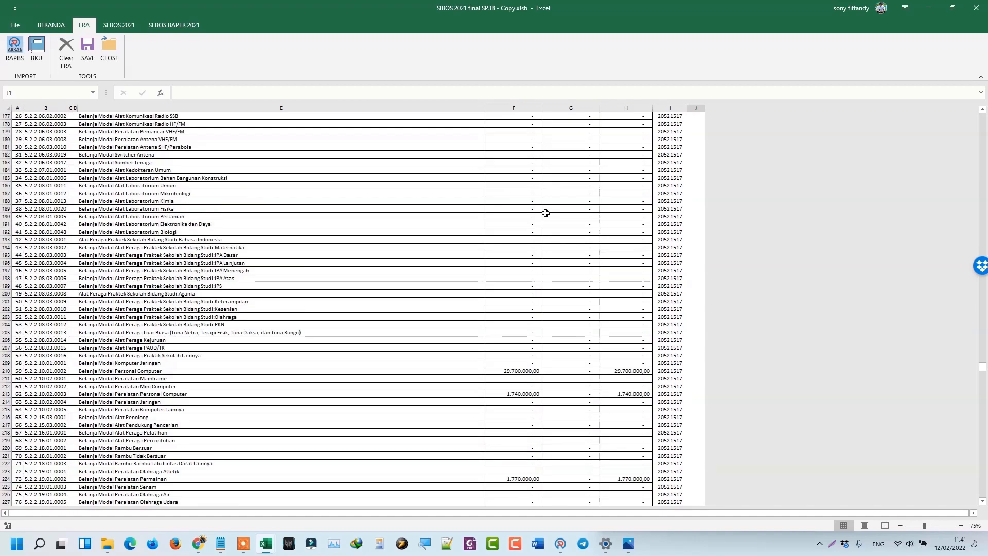
{"action": "scroll", "coordinate": [545, 213], "scroll_direction": "up", "scroll_amount": 20}
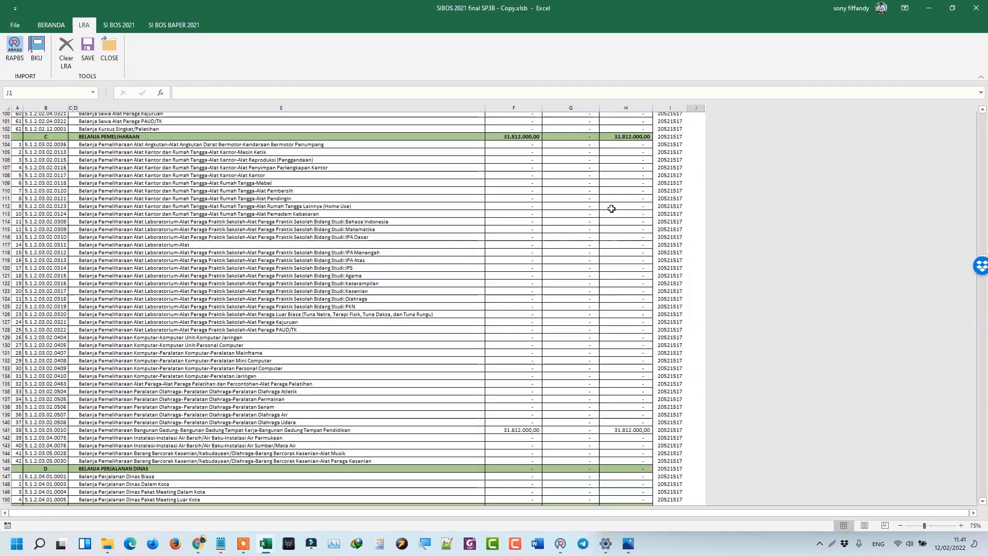
{"action": "scroll", "coordinate": [611, 208], "scroll_direction": "up", "scroll_amount": 20}
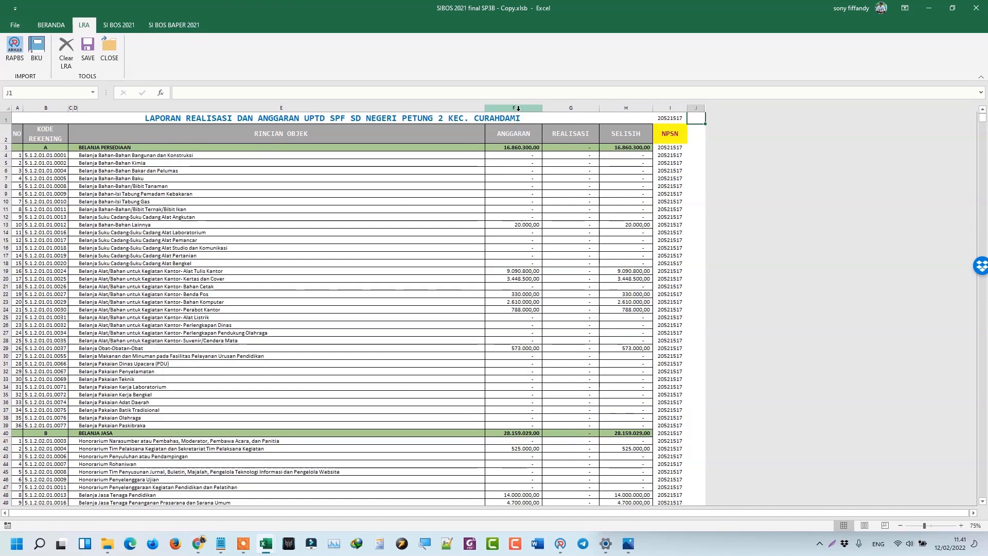
Import bku 1 tahun.xlsx from the K4 SDN PETUNG 2 folder as the BKU data.
{"action": "left_click", "coordinate": [41, 56]}
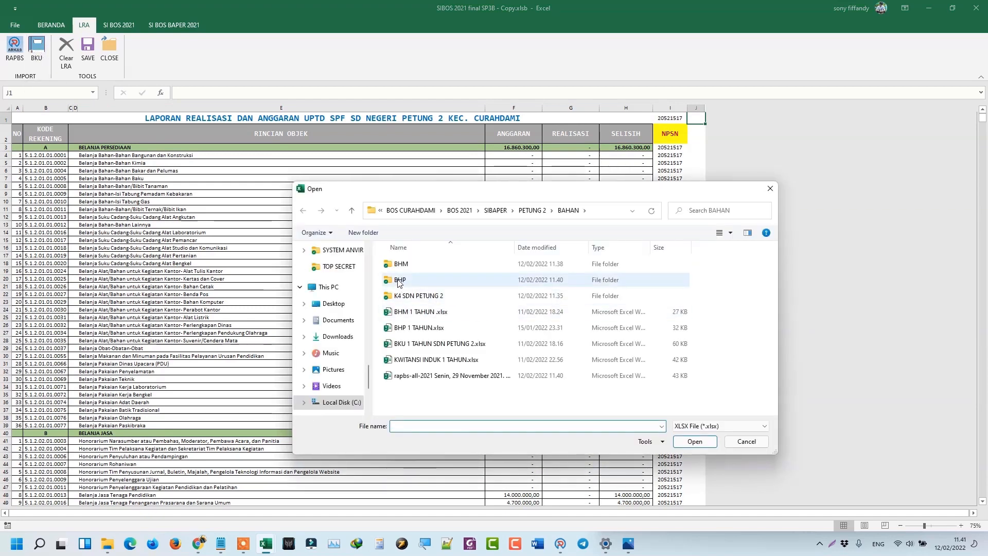
{"action": "double_click", "coordinate": [402, 297]}
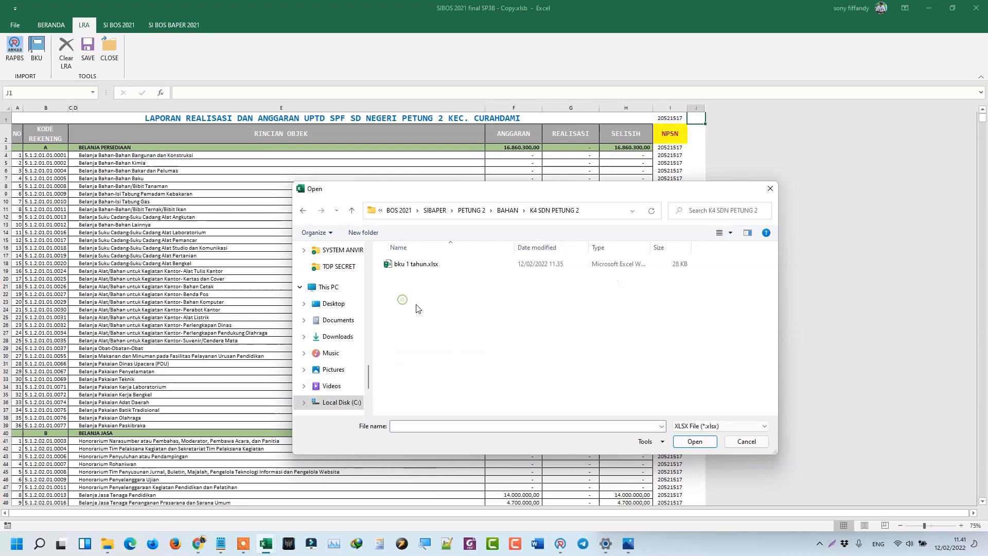
{"action": "double_click", "coordinate": [430, 268]}
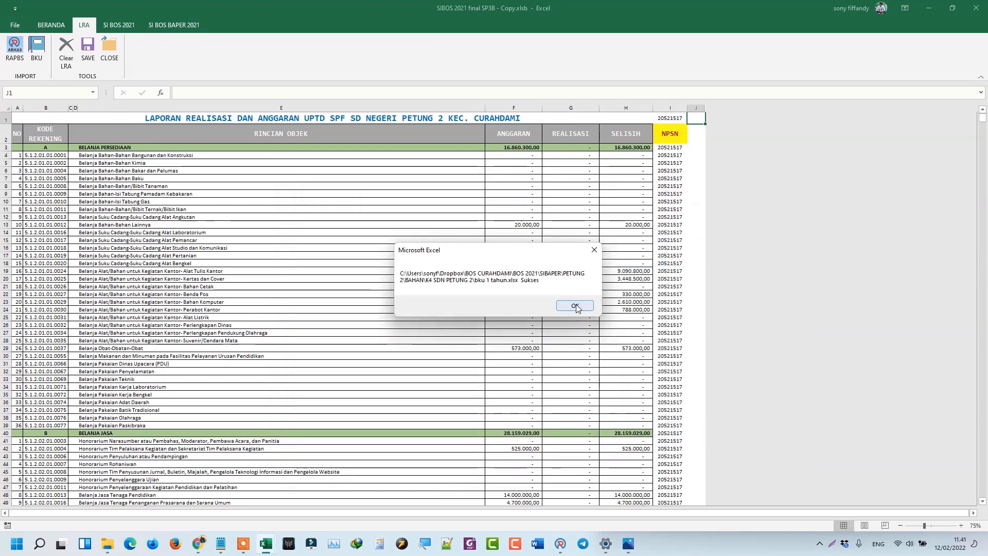
{"action": "left_click", "coordinate": [575, 306]}
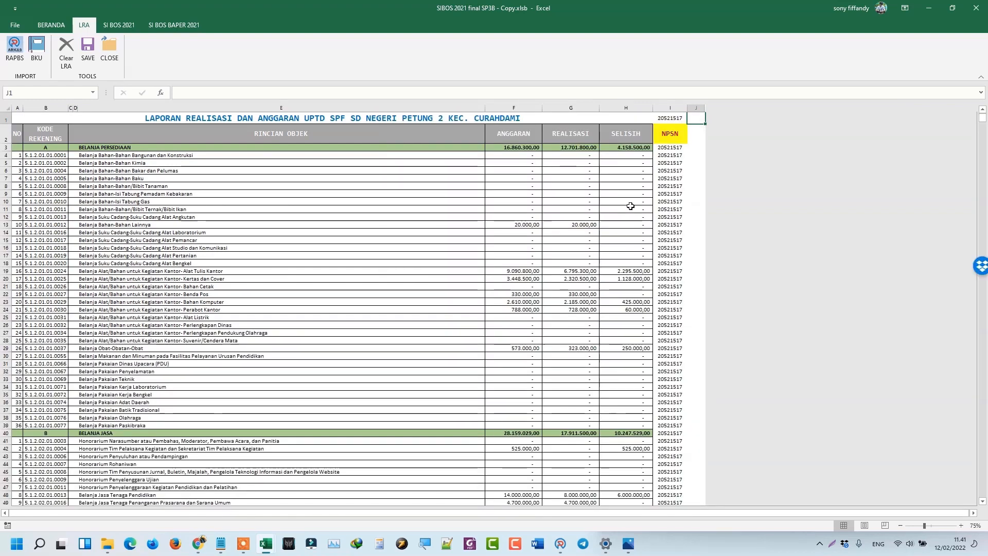
Check the Belanja Persediaan variance in H19 and realization in G19, then bring Explorer and Chrome forward.
{"action": "scroll", "coordinate": [594, 248], "scroll_direction": "down", "scroll_amount": 4}
{"action": "scroll", "coordinate": [599, 255], "scroll_direction": "up", "scroll_amount": 4}
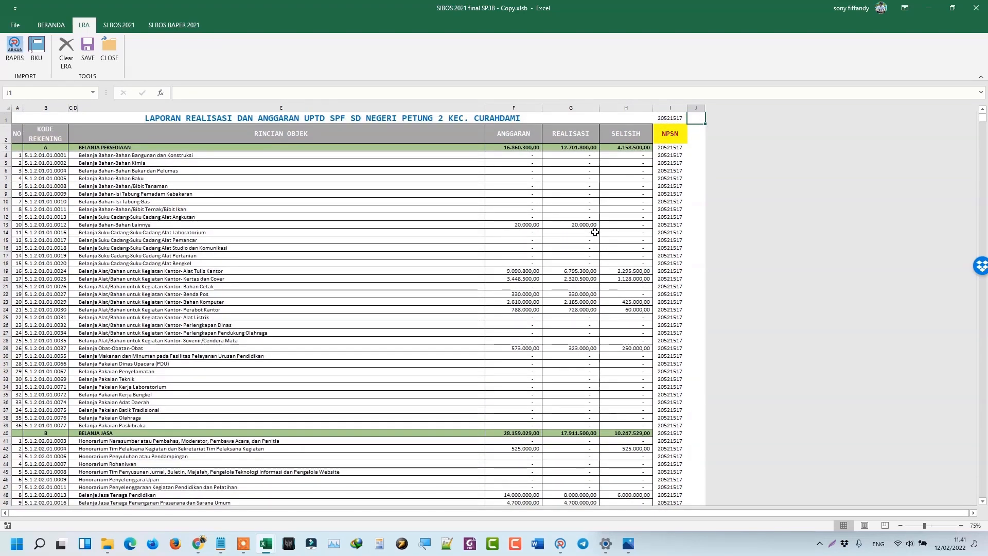
{"action": "scroll", "coordinate": [619, 260], "scroll_direction": "down", "scroll_amount": 15}
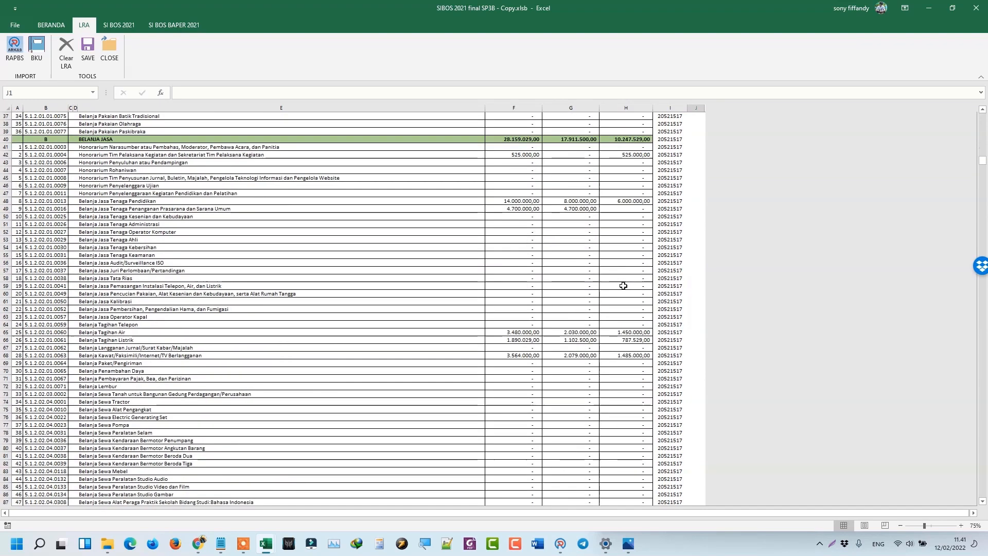
{"action": "scroll", "coordinate": [624, 286], "scroll_direction": "up", "scroll_amount": 15}
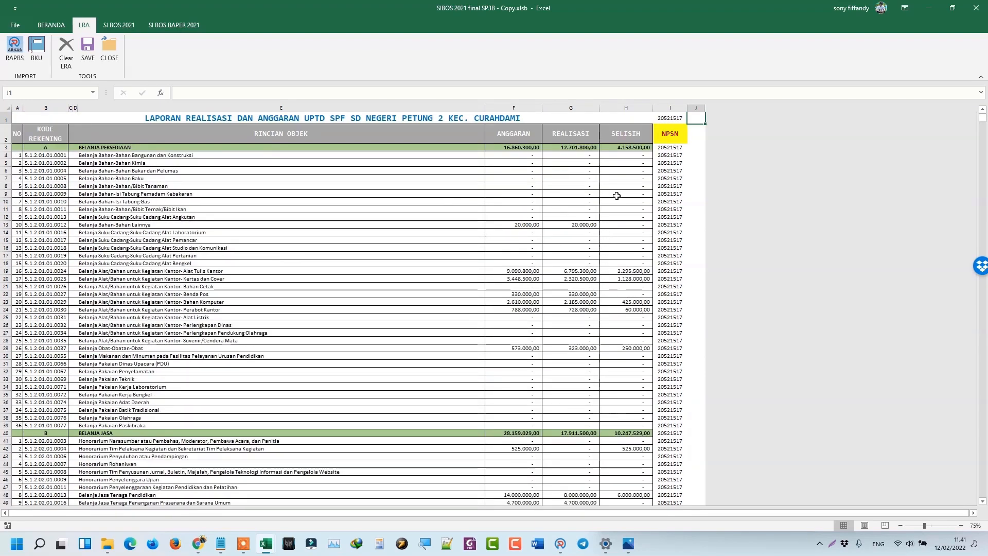
{"action": "left_click", "coordinate": [617, 271]}
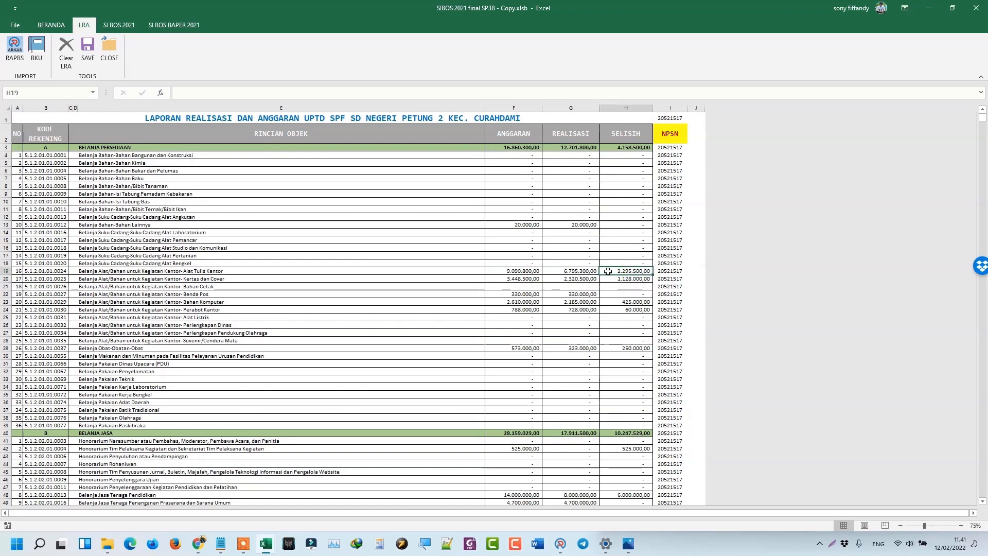
{"action": "left_click", "coordinate": [588, 272]}
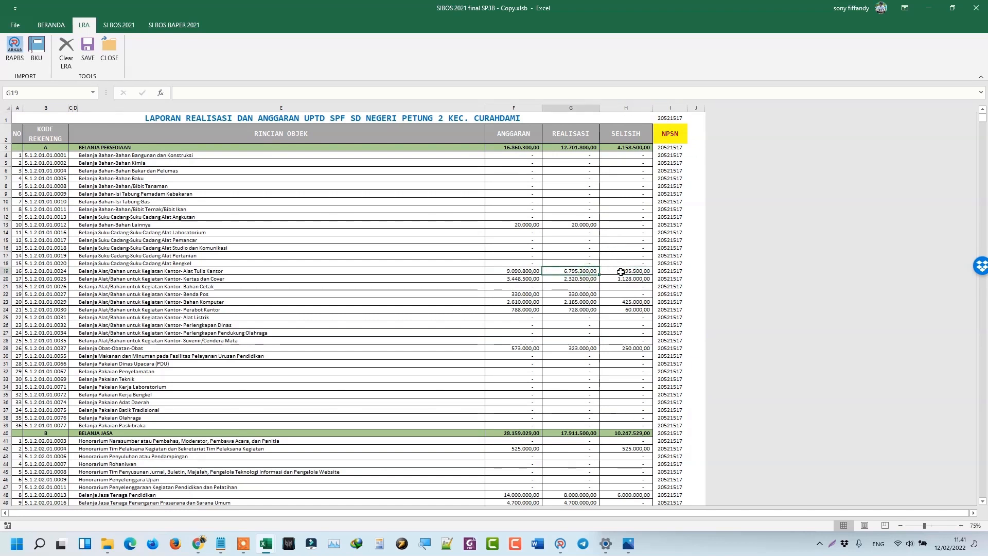
{"action": "left_click", "coordinate": [621, 272]}
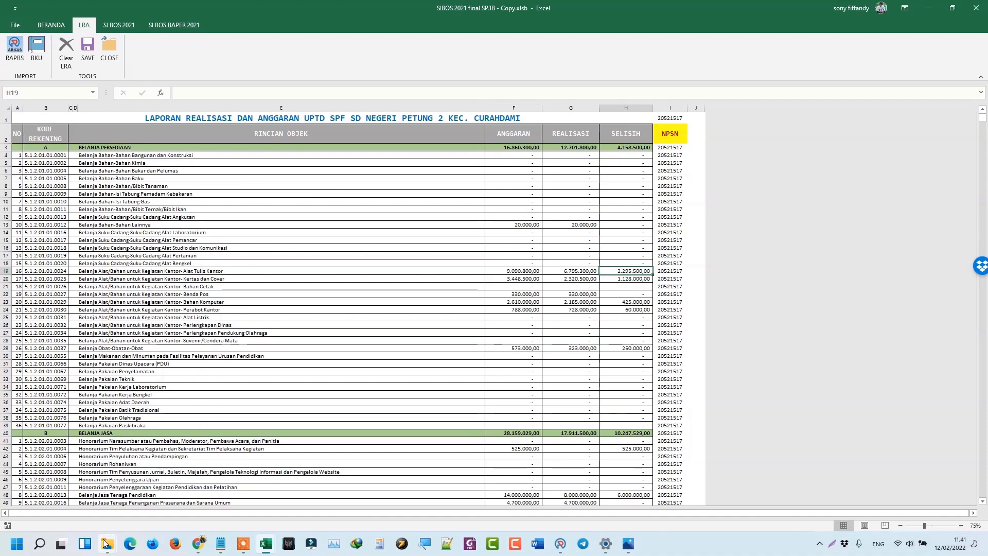
{"action": "mouse_move", "coordinate": [107, 548]}
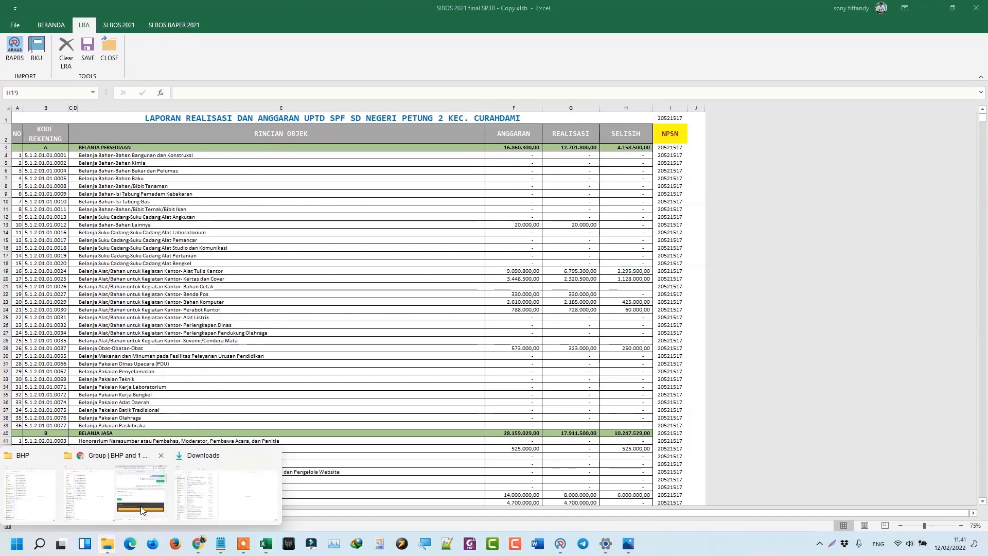
{"action": "left_click", "coordinate": [124, 495]}
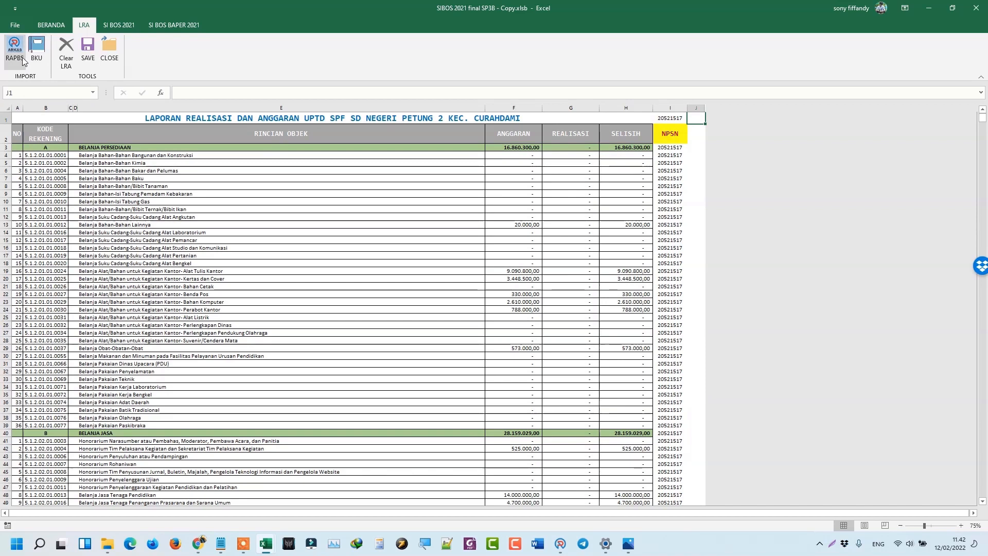
Clear the LRA sheet, re-import rapbs-all-2021, and check the 164.838.329,00 budget total in F255.
{"action": "left_click", "coordinate": [64, 61]}
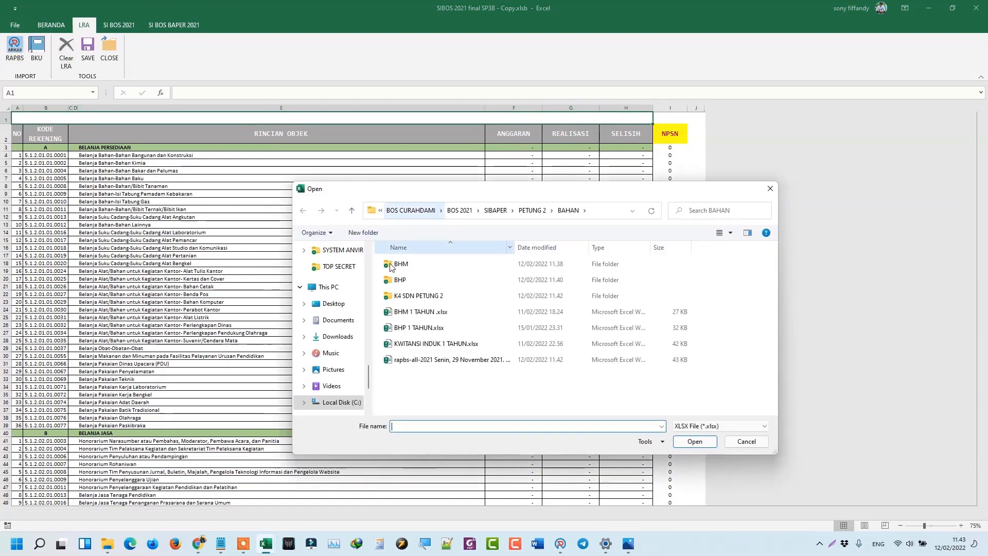
{"action": "double_click", "coordinate": [425, 360]}
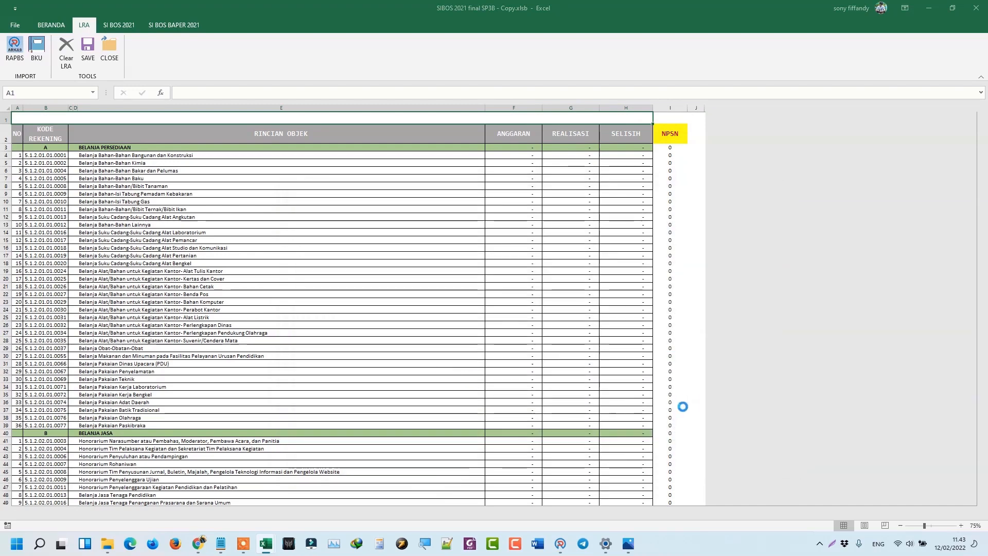
{"action": "left_click", "coordinate": [575, 309]}
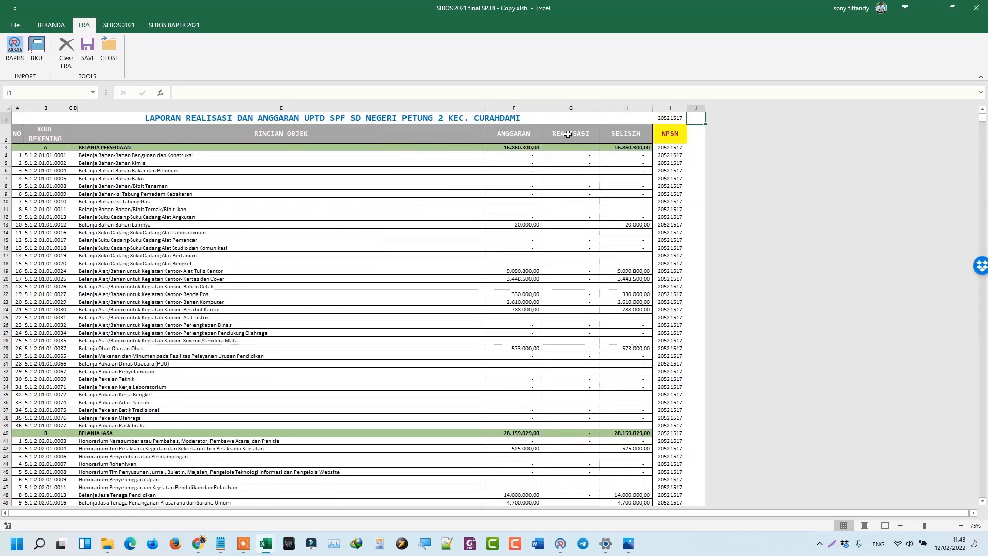
{"action": "scroll", "coordinate": [509, 268], "scroll_direction": "down", "scroll_amount": 20}
{"action": "scroll", "coordinate": [508, 286], "scroll_direction": "down", "scroll_amount": 20}
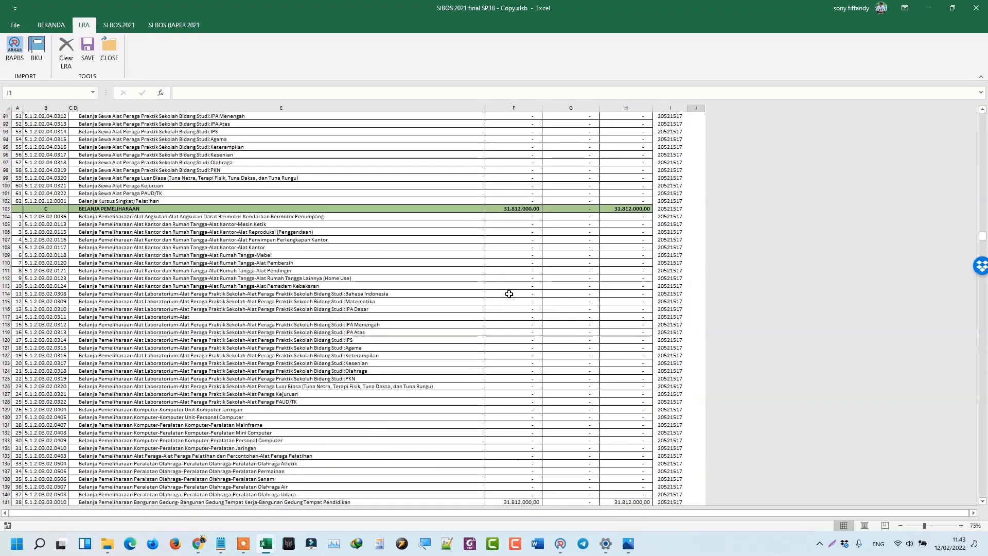
{"action": "scroll", "coordinate": [542, 319], "scroll_direction": "down", "scroll_amount": 14}
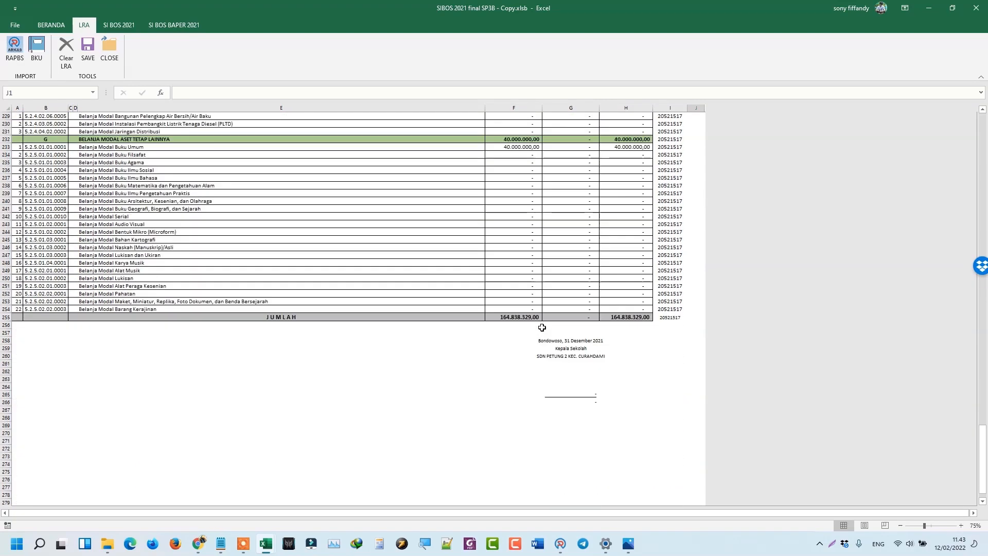
{"action": "left_click", "coordinate": [516, 316]}
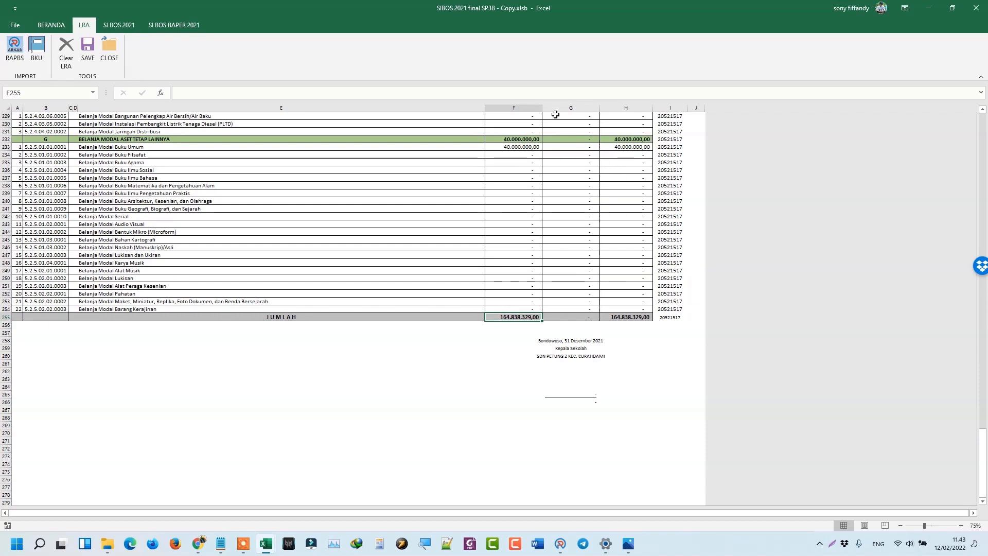
Import BKU 1 TAHUN SDN PETUNG 2.xlsx from K4 SDN PETUNG 2 as the realization data.
{"action": "left_click", "coordinate": [35, 61]}
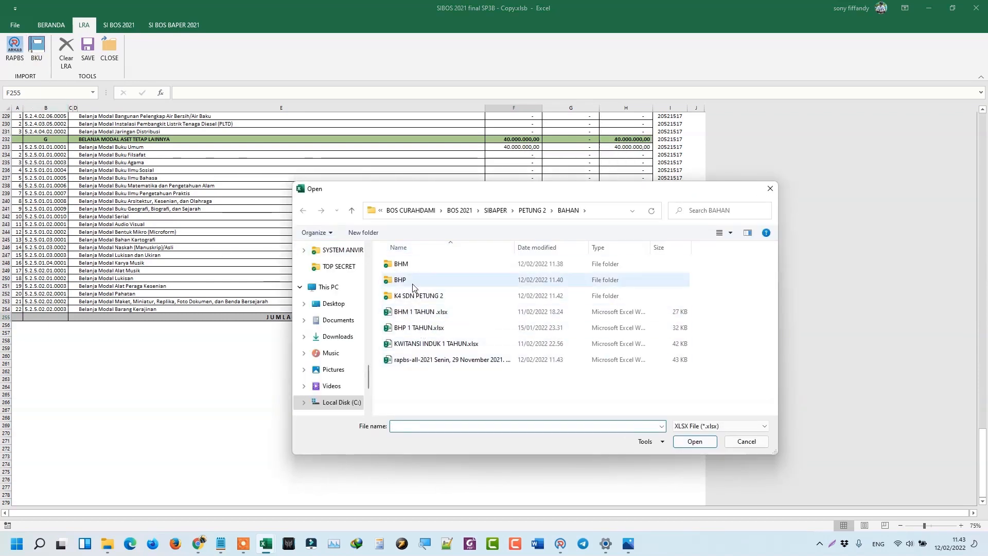
{"action": "left_click", "coordinate": [402, 301]}
{"action": "double_click", "coordinate": [402, 302]}
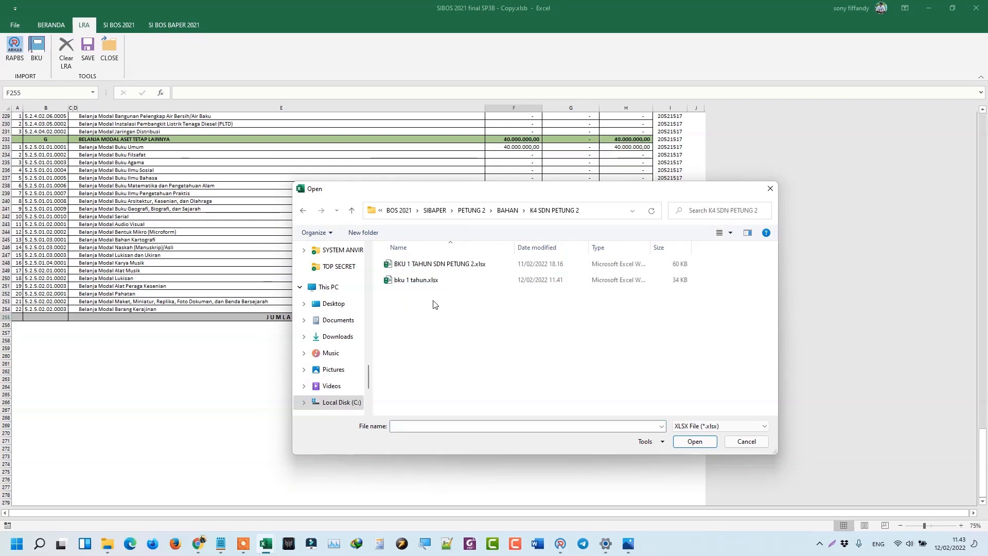
{"action": "double_click", "coordinate": [423, 263]}
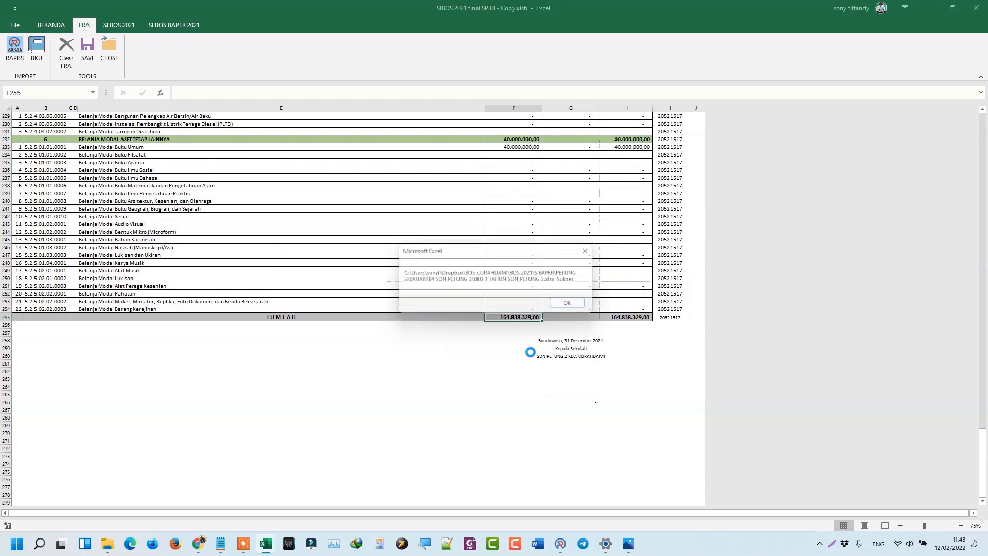
{"action": "left_click", "coordinate": [580, 304]}
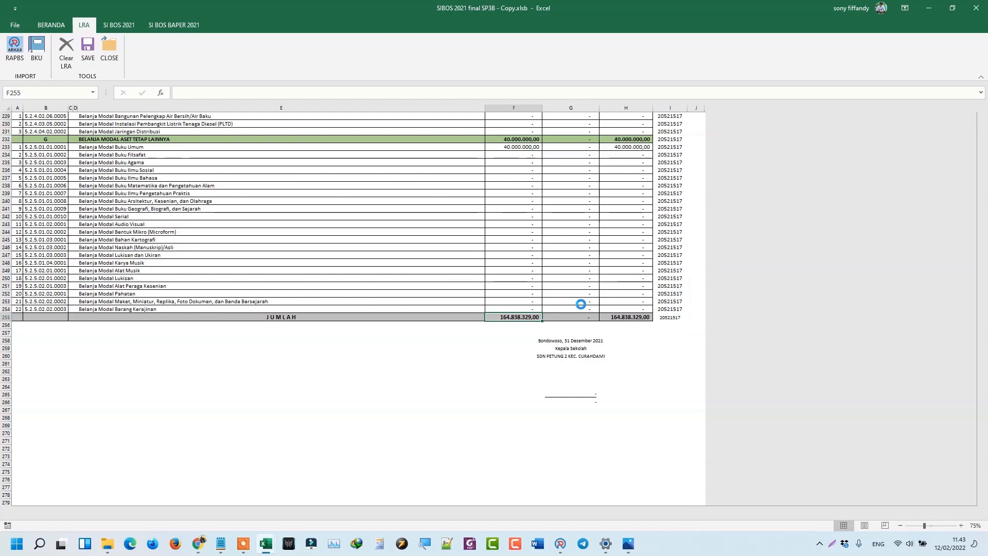
Review the refreshed sheet and check the 29,00 total variance in H255.
{"action": "scroll", "coordinate": [592, 288], "scroll_direction": "up", "scroll_amount": 19}
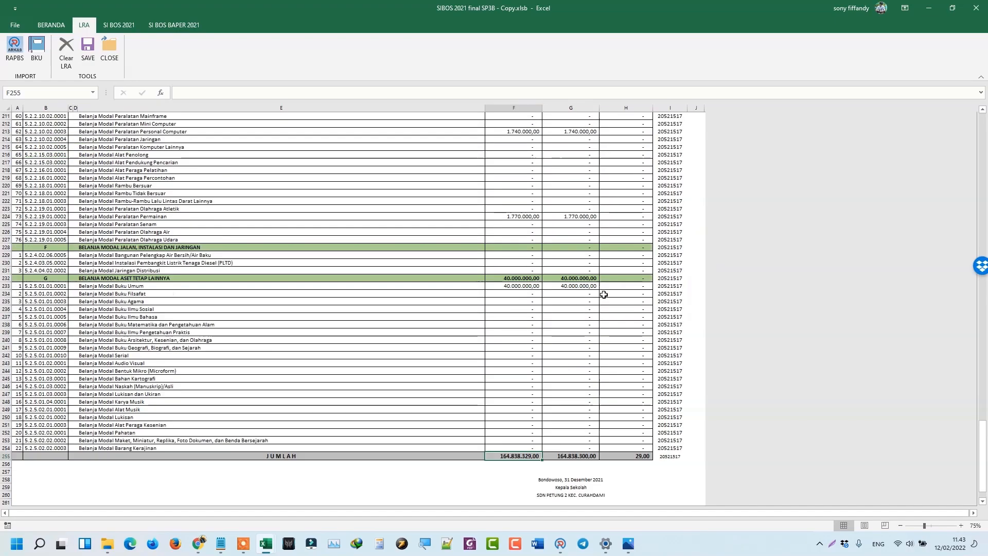
{"action": "scroll", "coordinate": [596, 282], "scroll_direction": "up", "scroll_amount": 20}
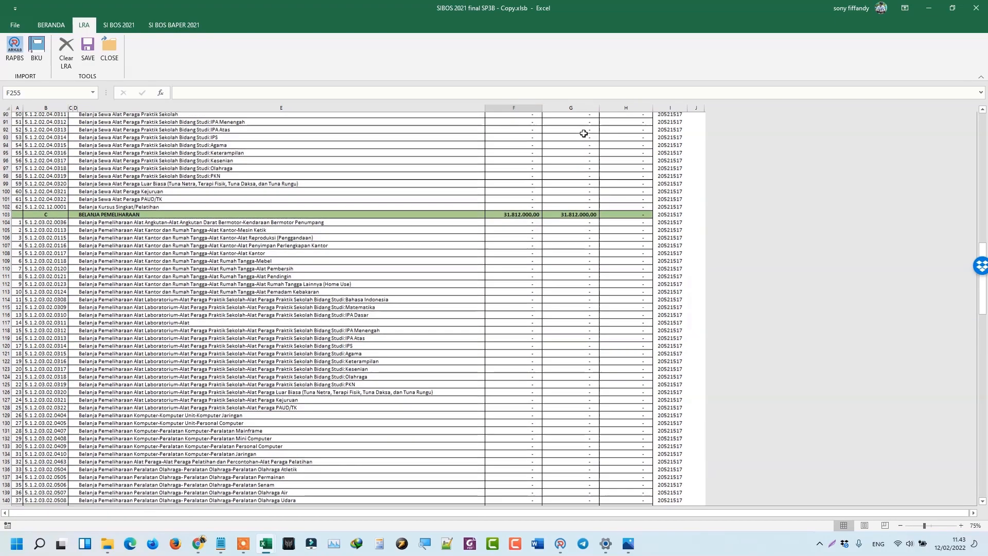
{"action": "scroll", "coordinate": [597, 163], "scroll_direction": "up", "scroll_amount": 18}
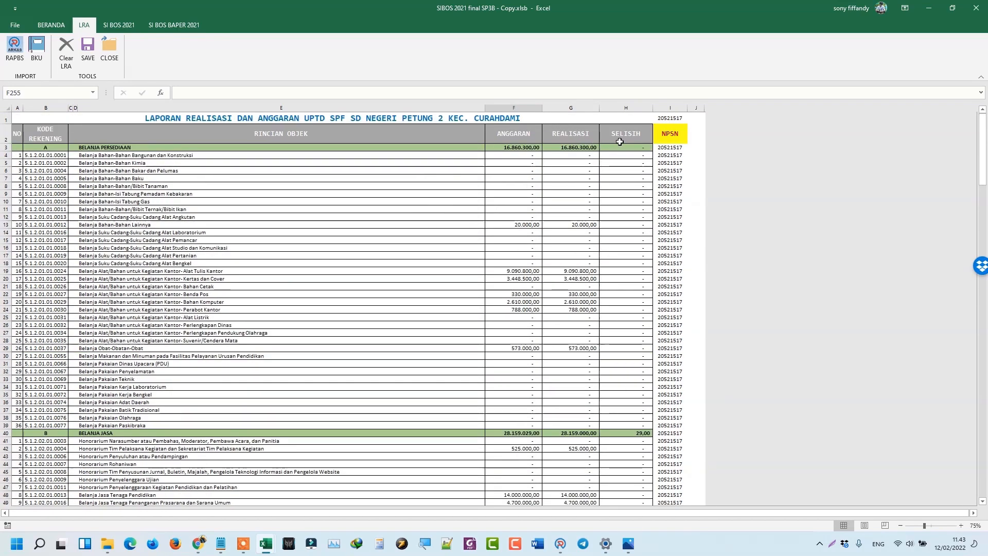
{"action": "scroll", "coordinate": [614, 369], "scroll_direction": "down", "scroll_amount": 20}
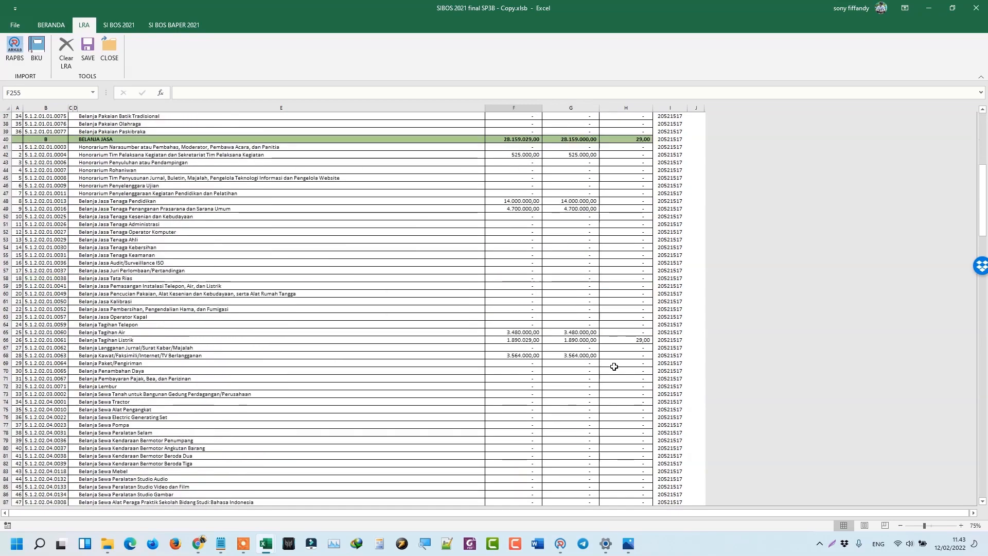
{"action": "scroll", "coordinate": [614, 369], "scroll_direction": "down", "scroll_amount": 20}
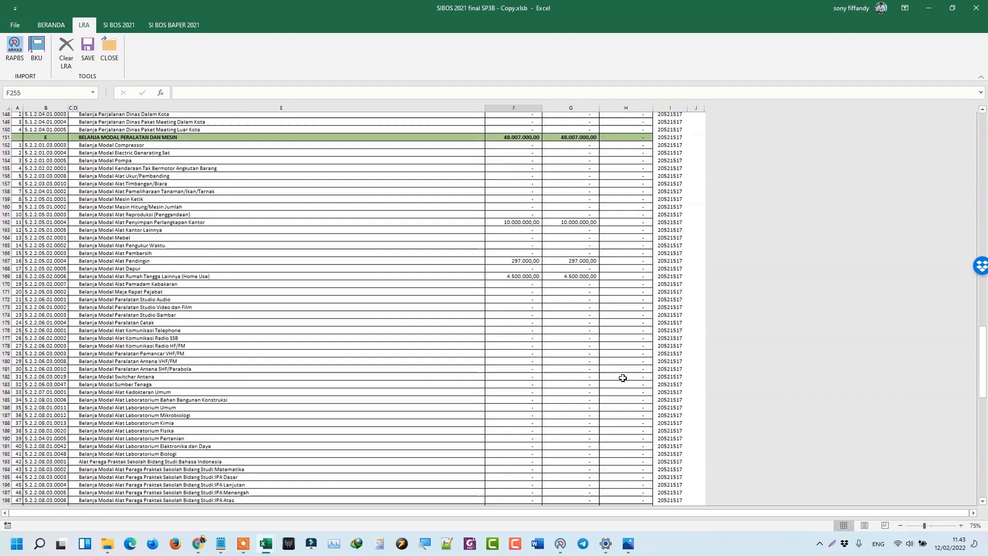
{"action": "scroll", "coordinate": [625, 378], "scroll_direction": "down", "scroll_amount": 12}
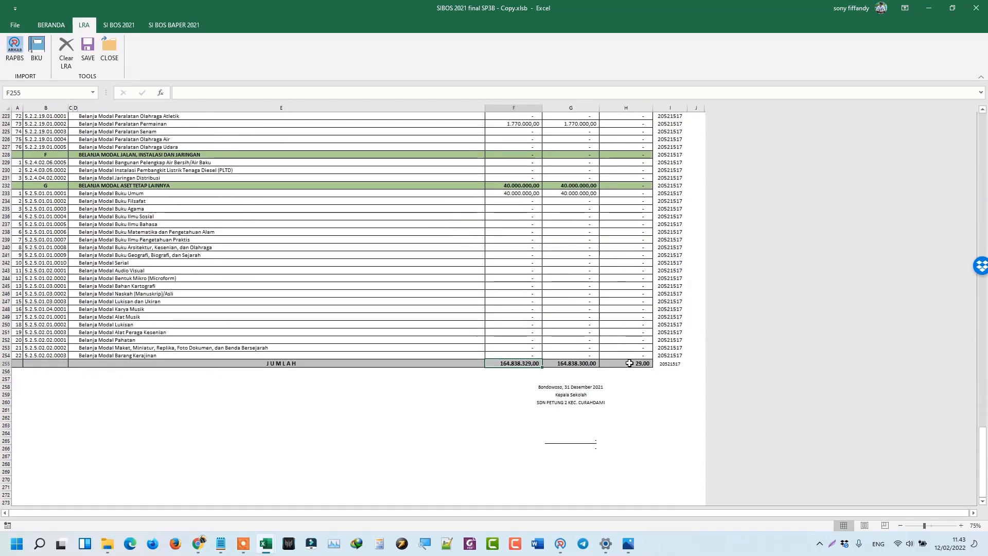
{"action": "left_click", "coordinate": [631, 363]}
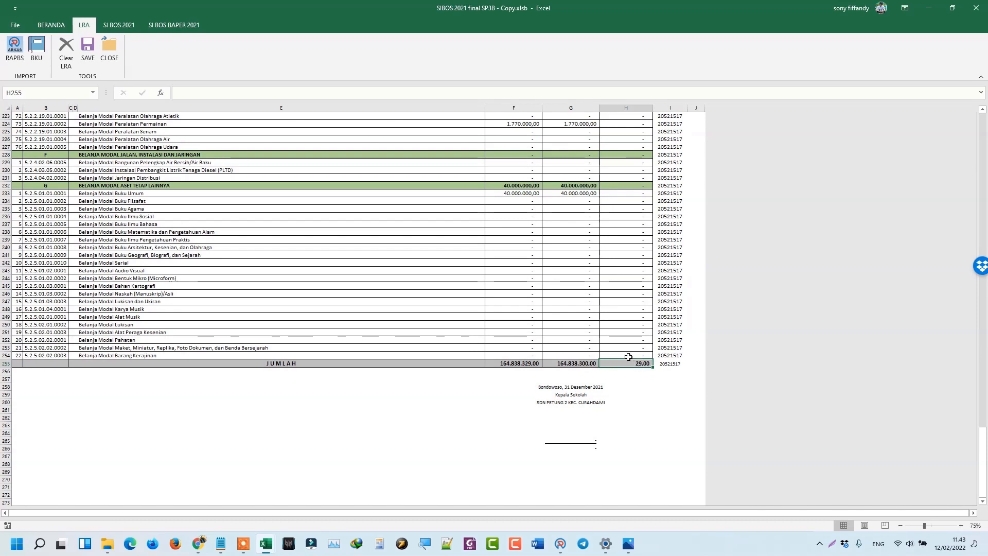
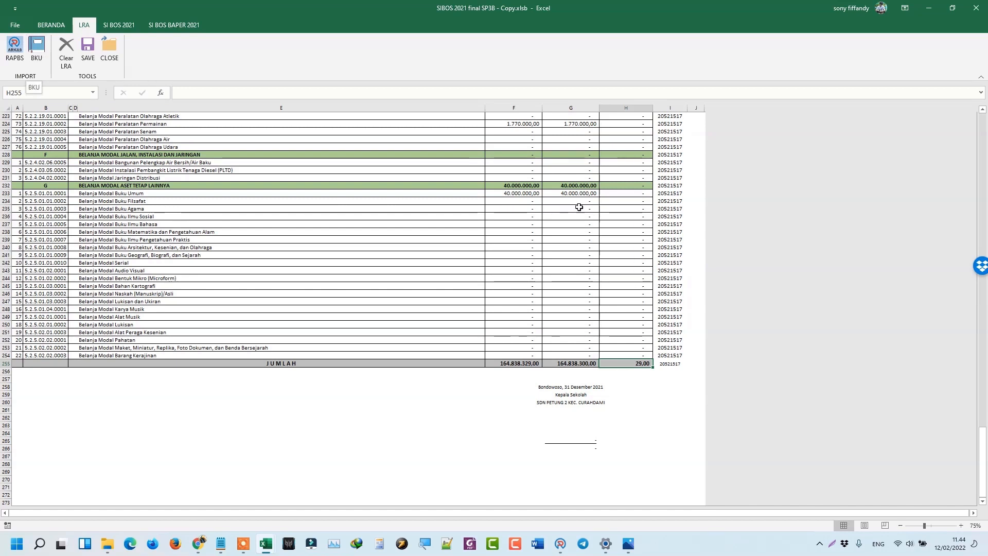
Run BHM from the SI BOS 2021 ribbon to reach the 'File Gabungan ?' prompt.
{"action": "left_click", "coordinate": [117, 28]}
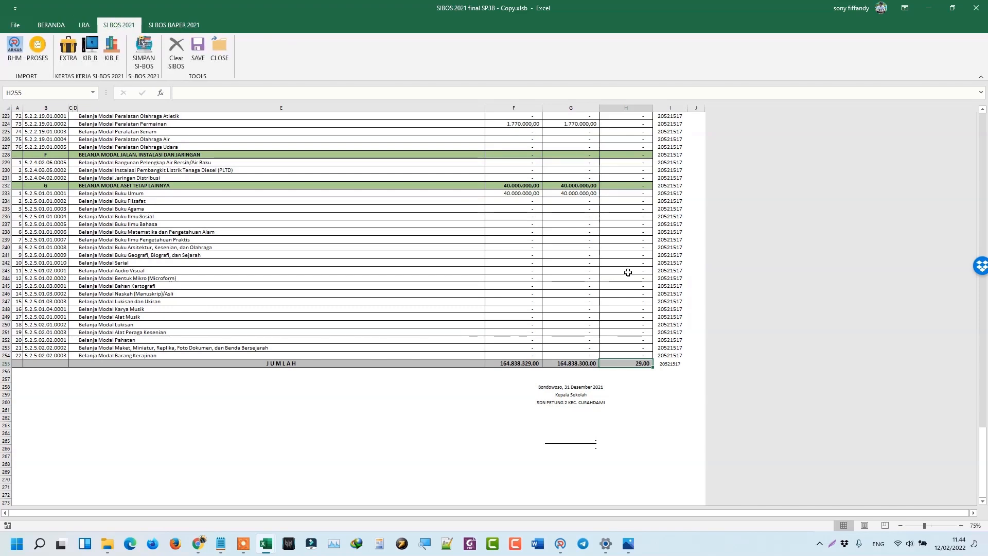
{"action": "scroll", "coordinate": [361, 217], "scroll_direction": "up", "scroll_amount": 2}
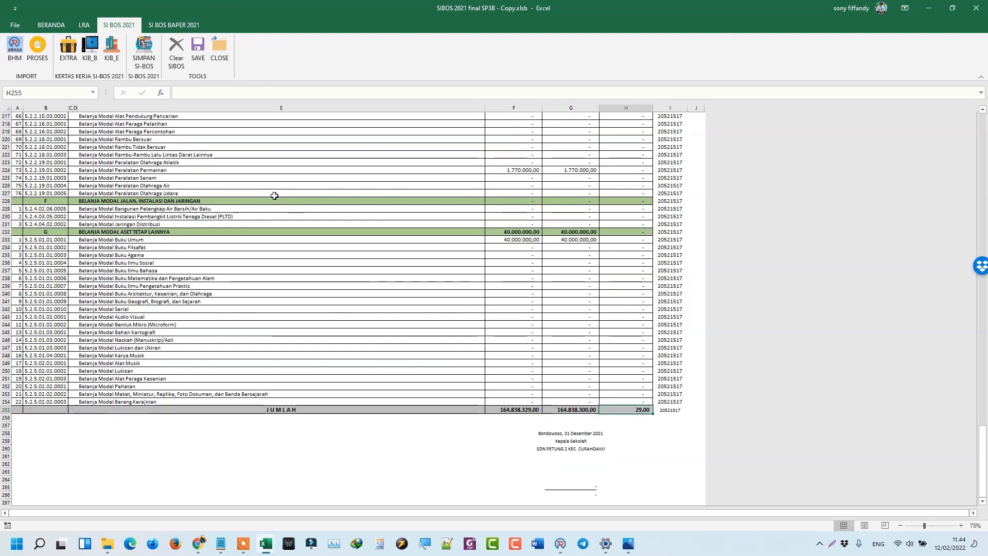
{"action": "left_click", "coordinate": [119, 25]}
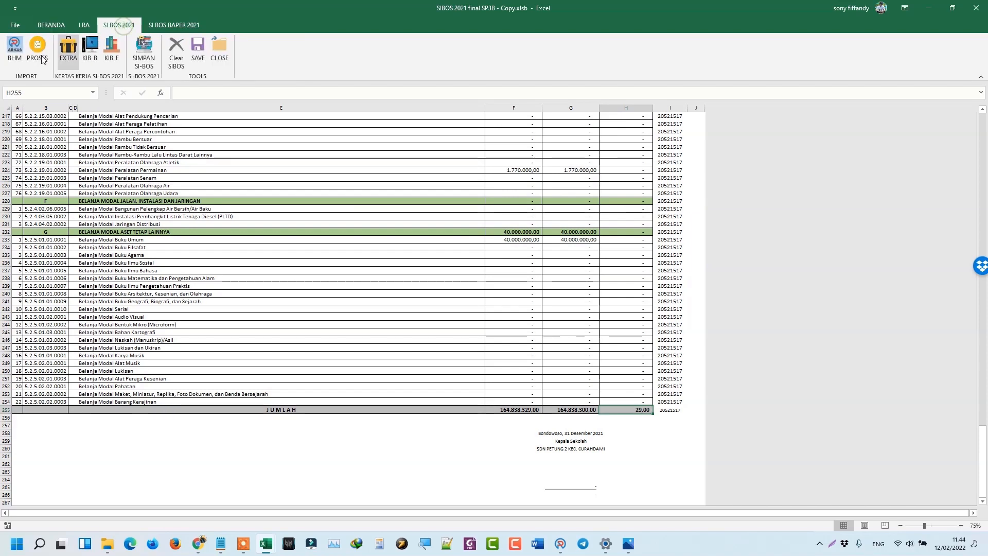
{"action": "left_click", "coordinate": [15, 58]}
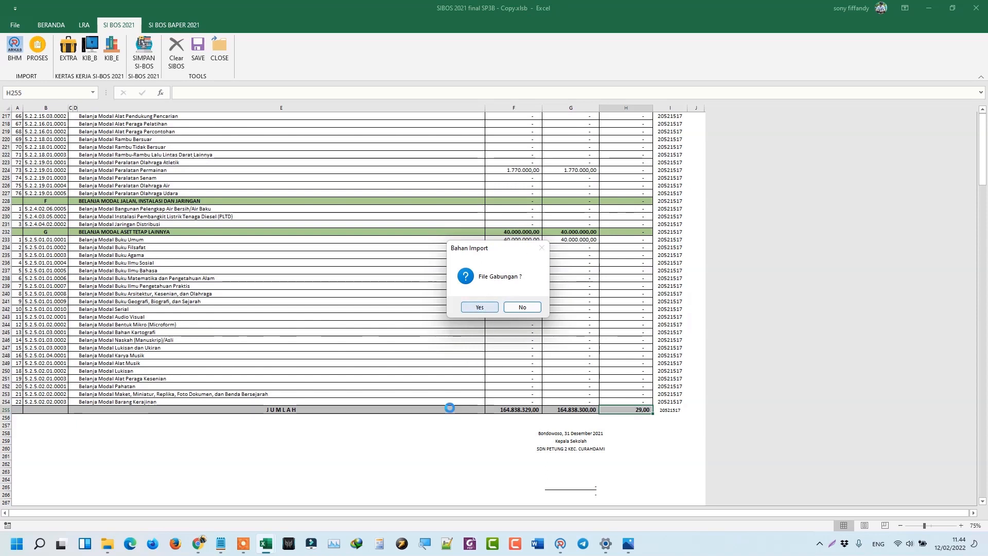
Glance at the Book1 diagram, then answer Yes to File Gabungan and cancel the file chooser.
{"action": "mouse_move", "coordinate": [267, 547]}
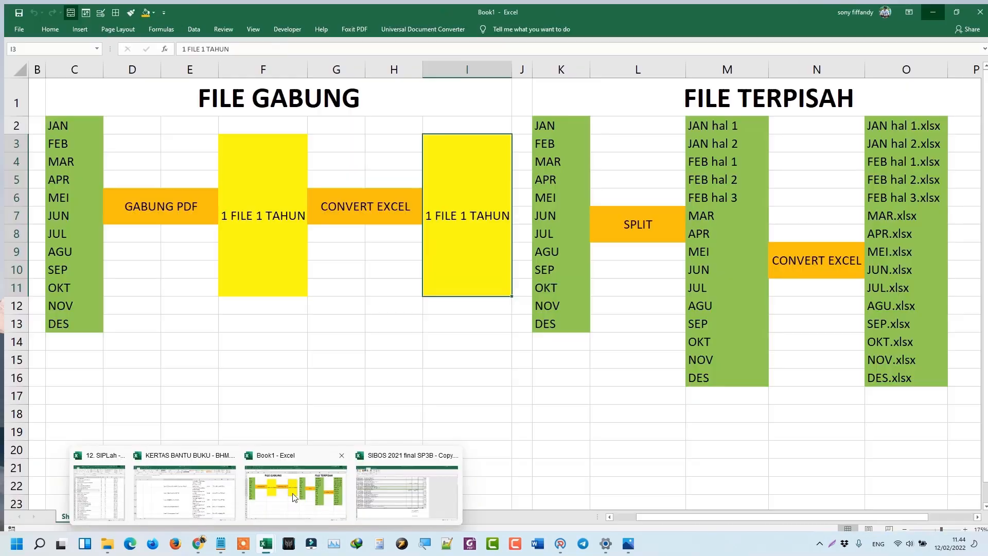
{"action": "left_click", "coordinate": [292, 497]}
{"action": "mouse_move", "coordinate": [267, 543]}
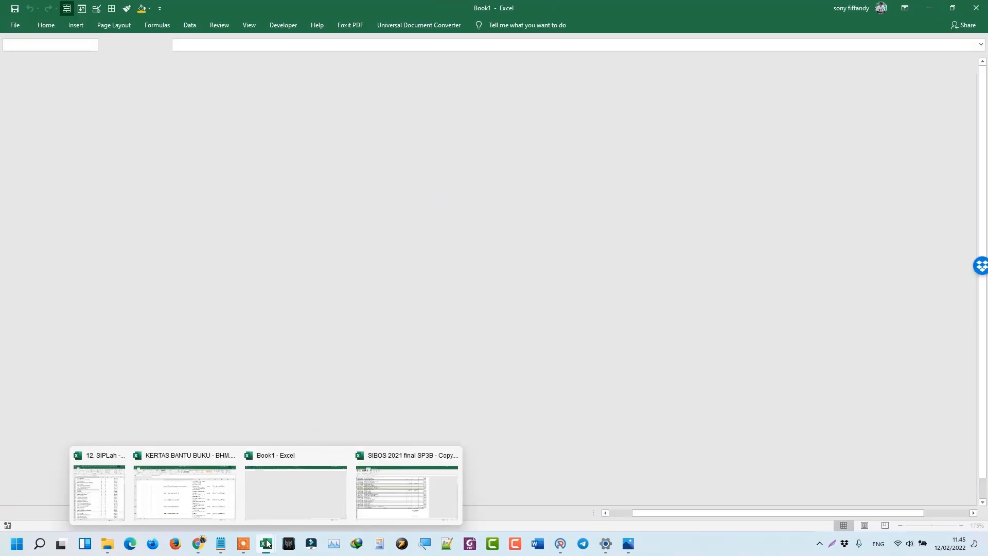
{"action": "mouse_move", "coordinate": [325, 505]}
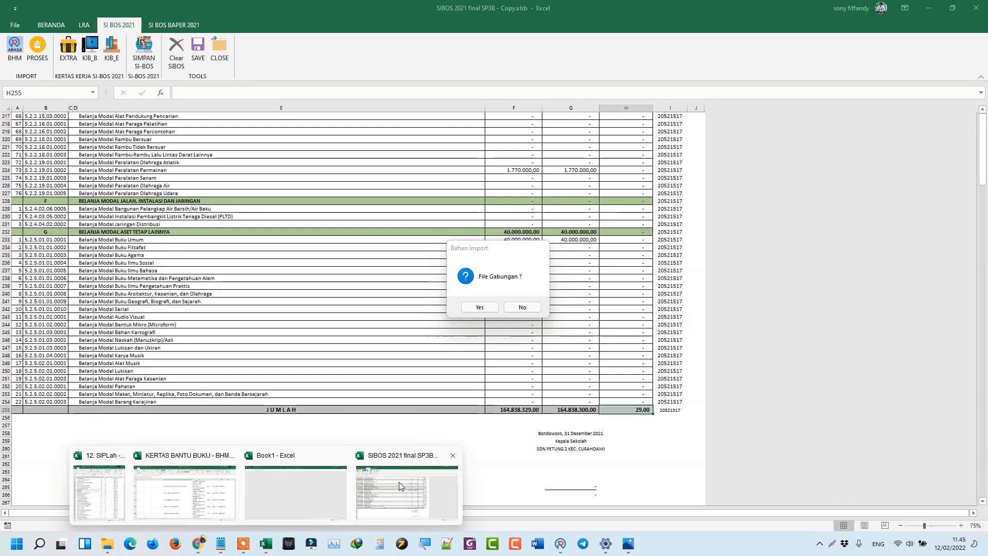
{"action": "left_click", "coordinate": [399, 482]}
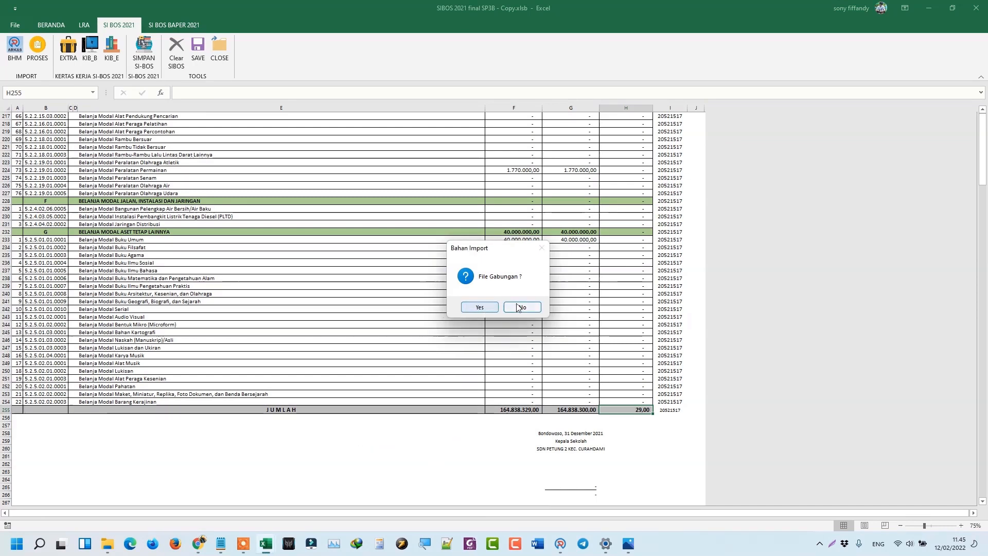
{"action": "left_click", "coordinate": [491, 308]}
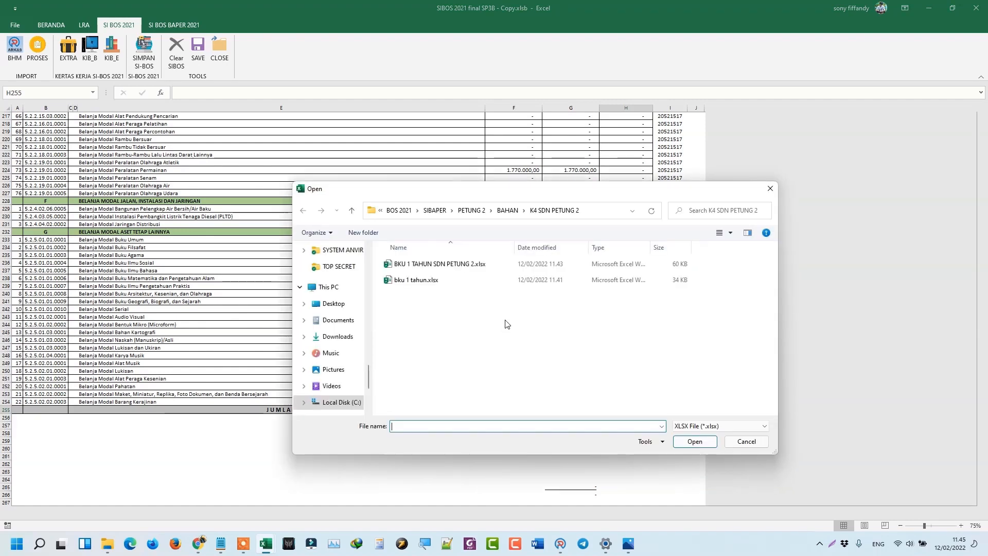
{"action": "left_click", "coordinate": [770, 190]}
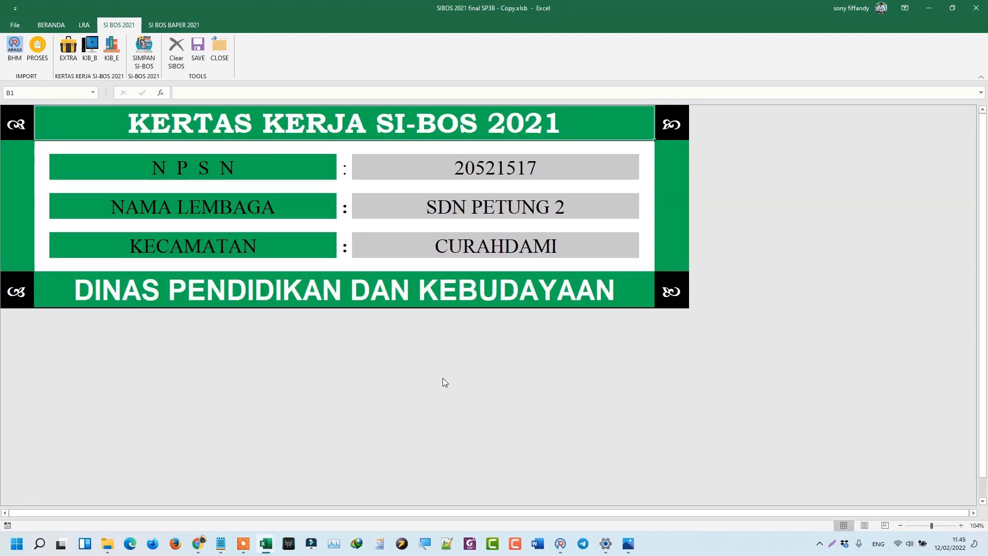
On Book1, highlight the JAN–DES months and the 1 FILE 1 TAHUN cell to explain combined files.
{"action": "mouse_move", "coordinate": [271, 548]}
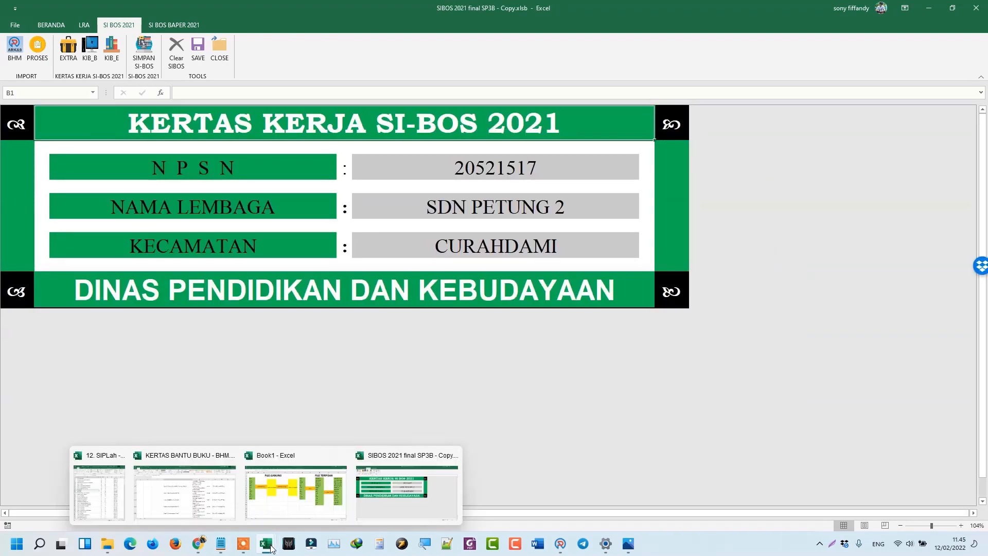
{"action": "left_click", "coordinate": [278, 498]}
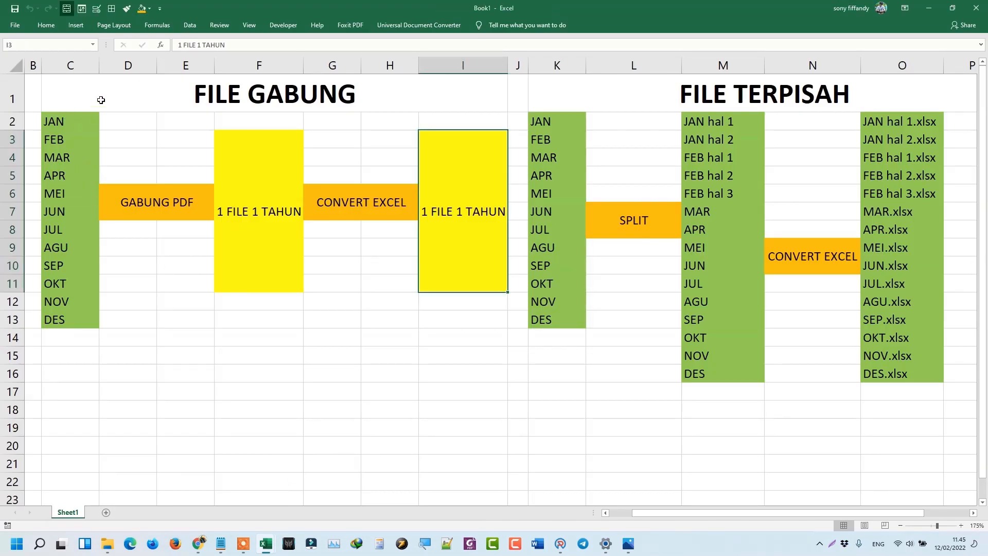
{"action": "left_click_drag", "start_coordinate": [61, 120], "coordinate": [62, 323]}
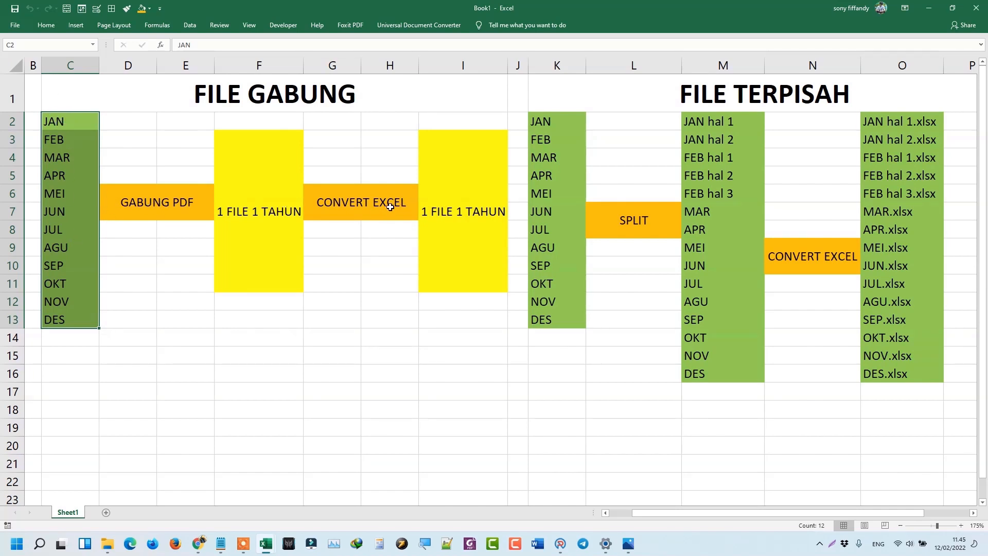
{"action": "left_click", "coordinate": [467, 221]}
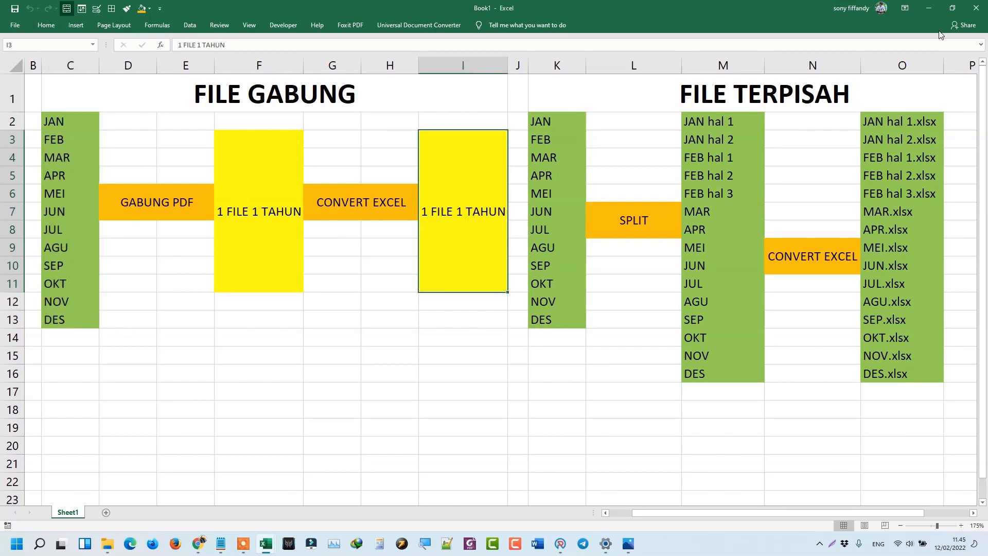
{"action": "left_click", "coordinate": [929, 7]}
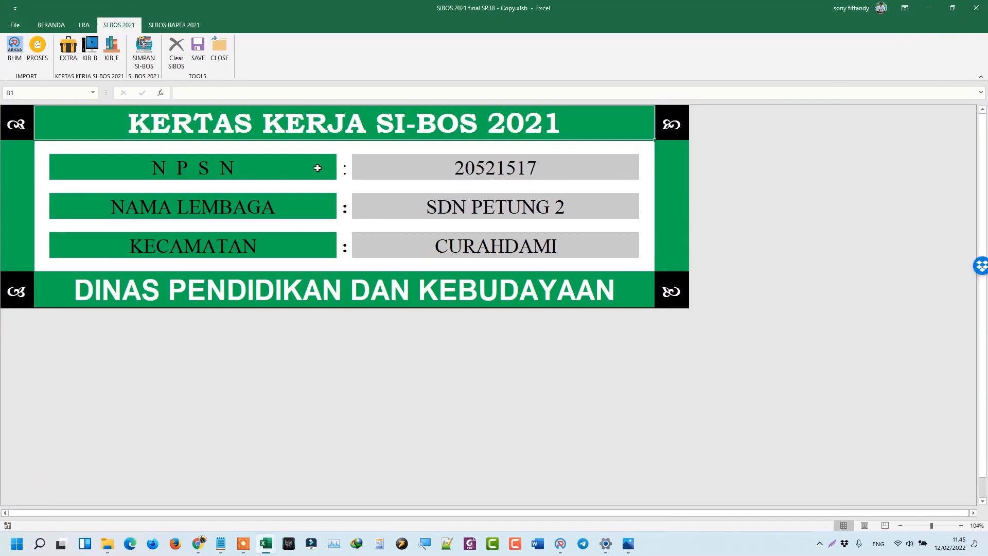
Import bhm 1 tahun.xlsx from BAHAN > BHM as a combined BHM file.
{"action": "left_click", "coordinate": [14, 47]}
{"action": "left_click", "coordinate": [480, 307]}
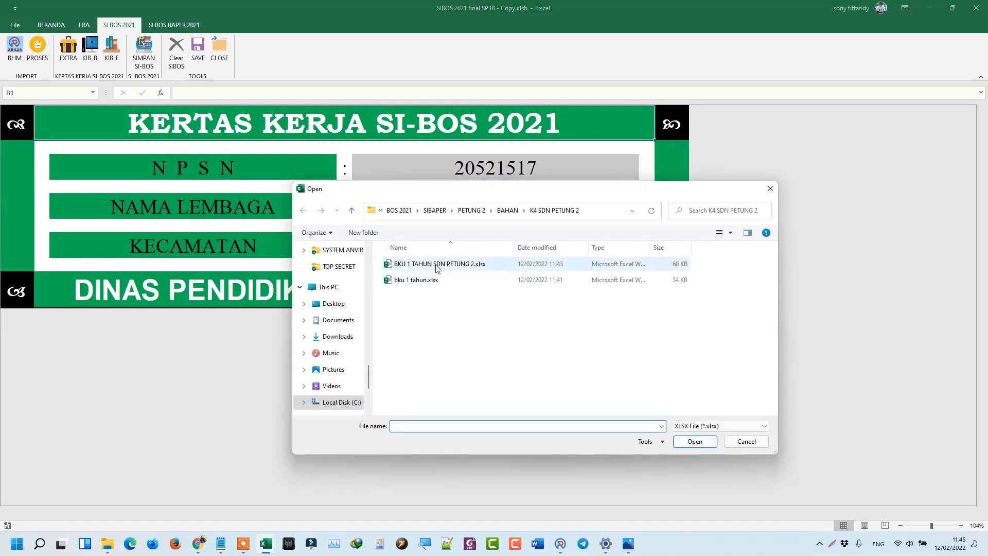
{"action": "left_click", "coordinate": [507, 210]}
{"action": "double_click", "coordinate": [407, 268]}
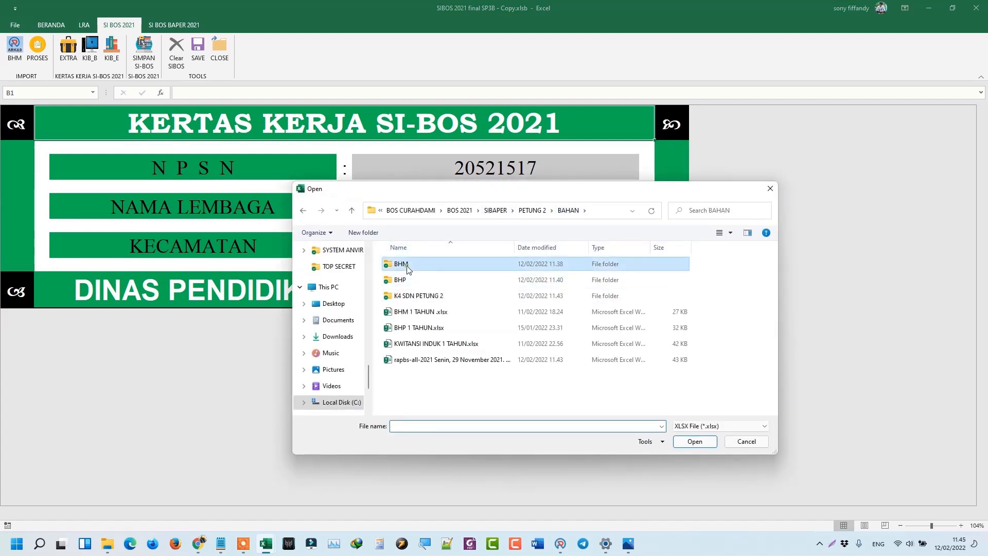
{"action": "left_click", "coordinate": [426, 265]}
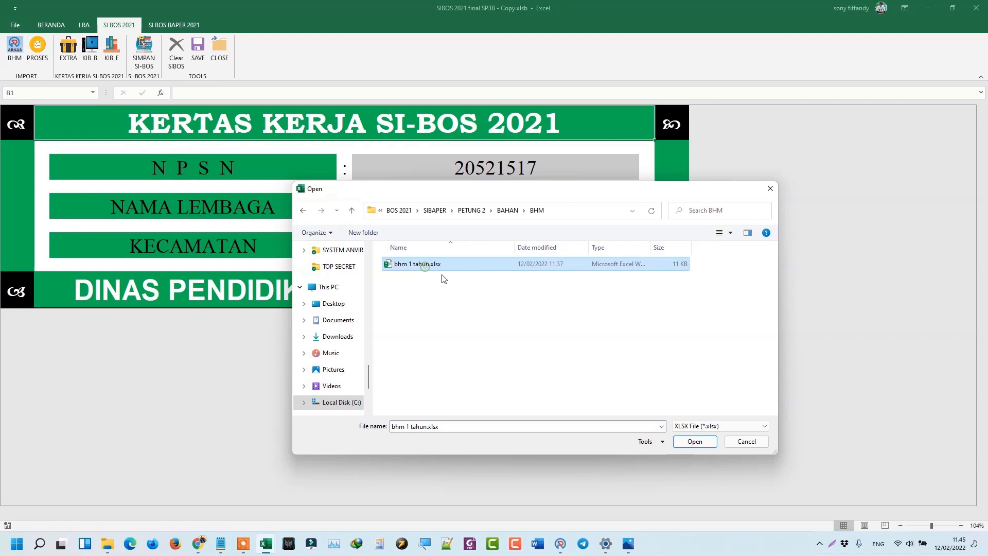
{"action": "left_click", "coordinate": [700, 442]}
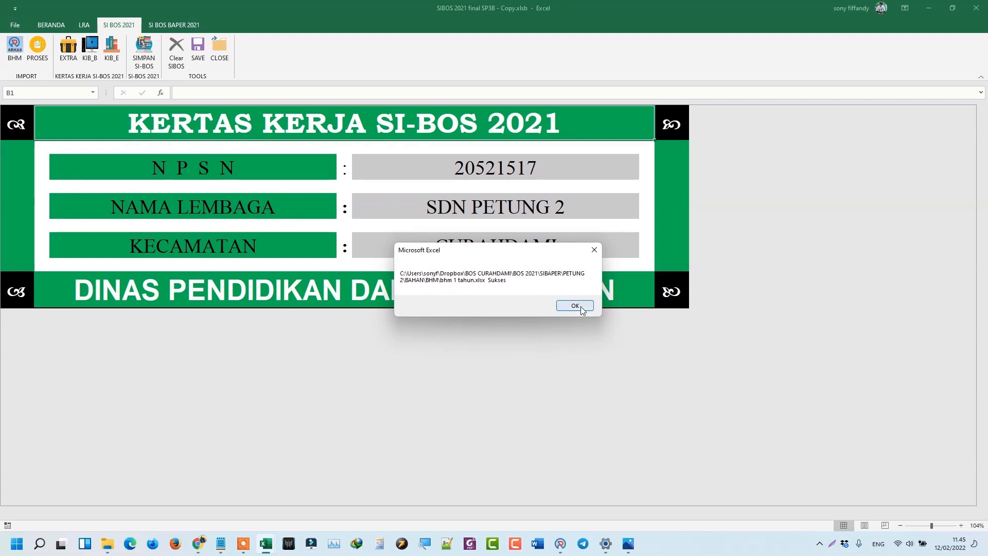
{"action": "left_click", "coordinate": [575, 306]}
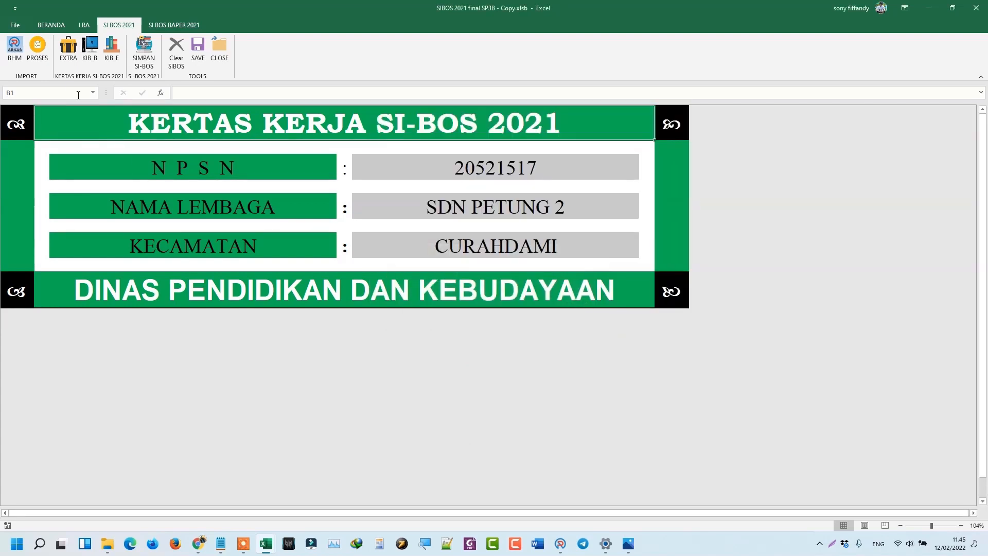
Process the imported data with PROSES and view the Peralatan & Mesin item sheet.
{"action": "left_click", "coordinate": [41, 59]}
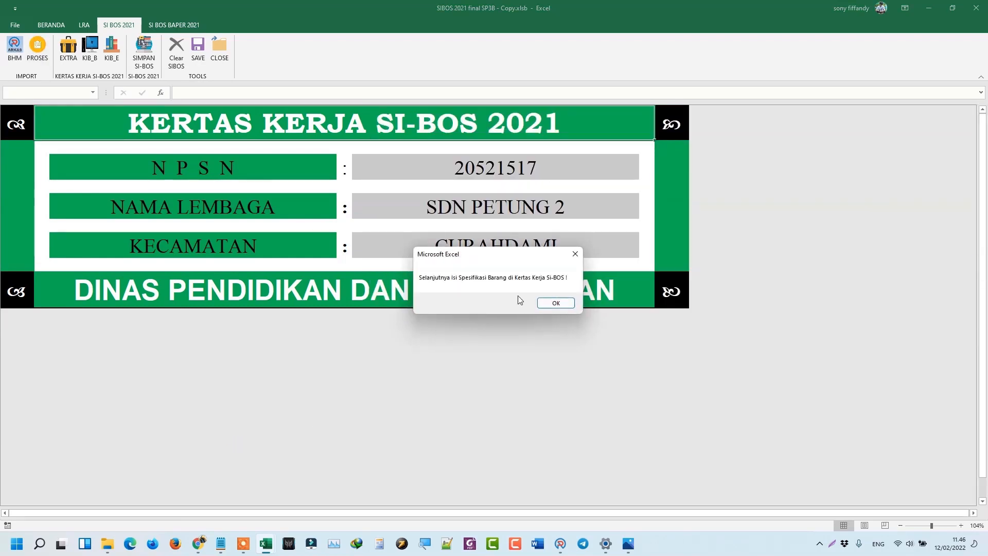
{"action": "left_click", "coordinate": [555, 303]}
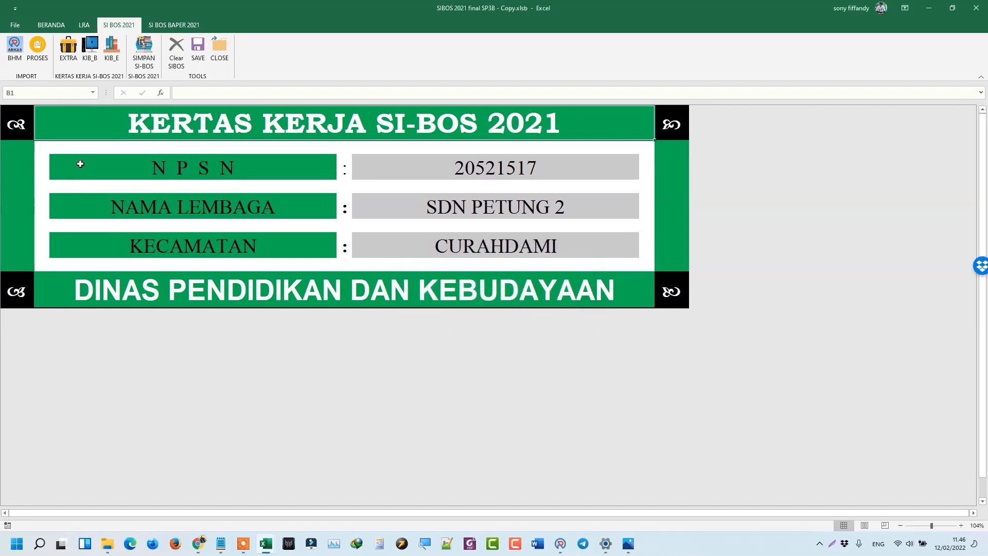
{"action": "left_click", "coordinate": [72, 55]}
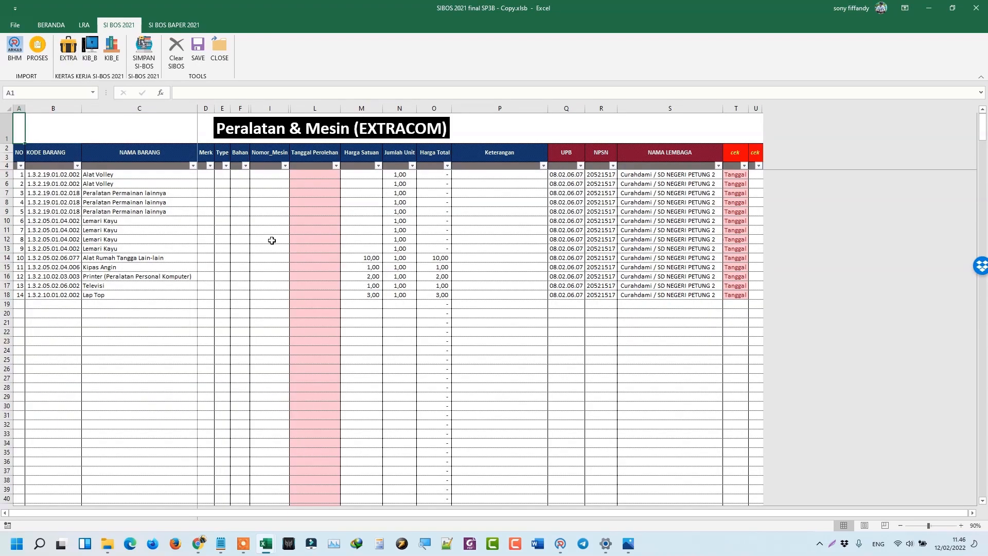
{"action": "left_click", "coordinate": [272, 240]}
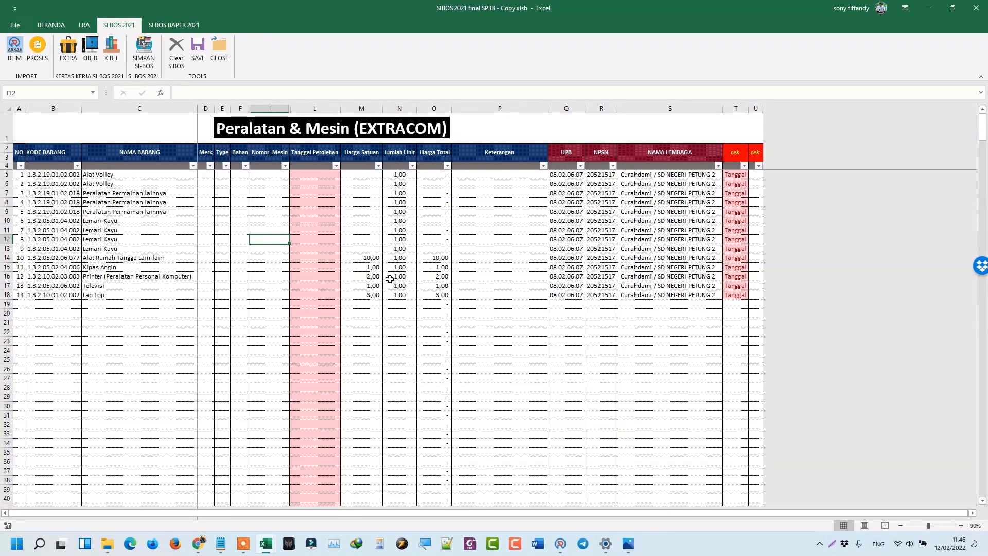
Preview the September, August and December Reguler BHM PDFs in the BHM folder.
{"action": "mouse_move", "coordinate": [109, 541]}
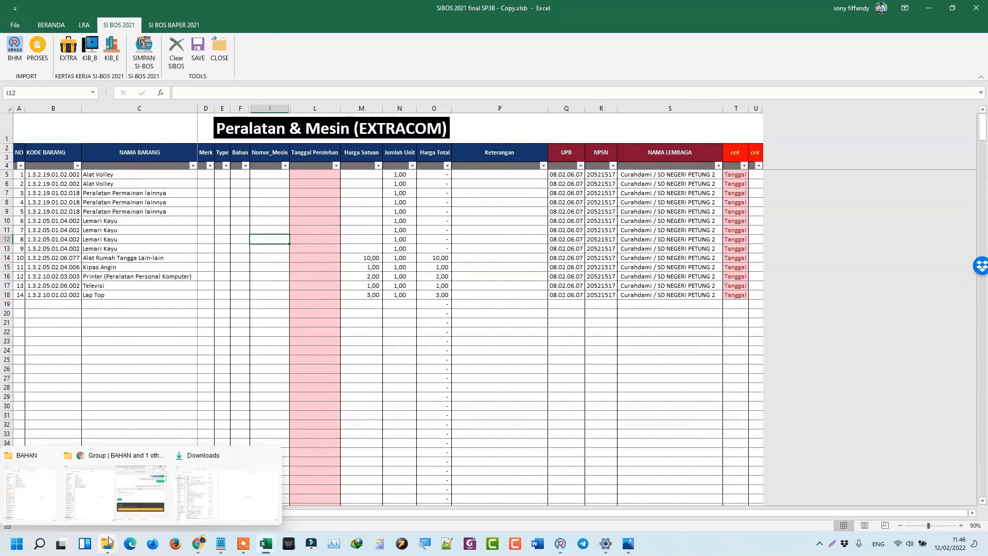
{"action": "mouse_move", "coordinate": [60, 476]}
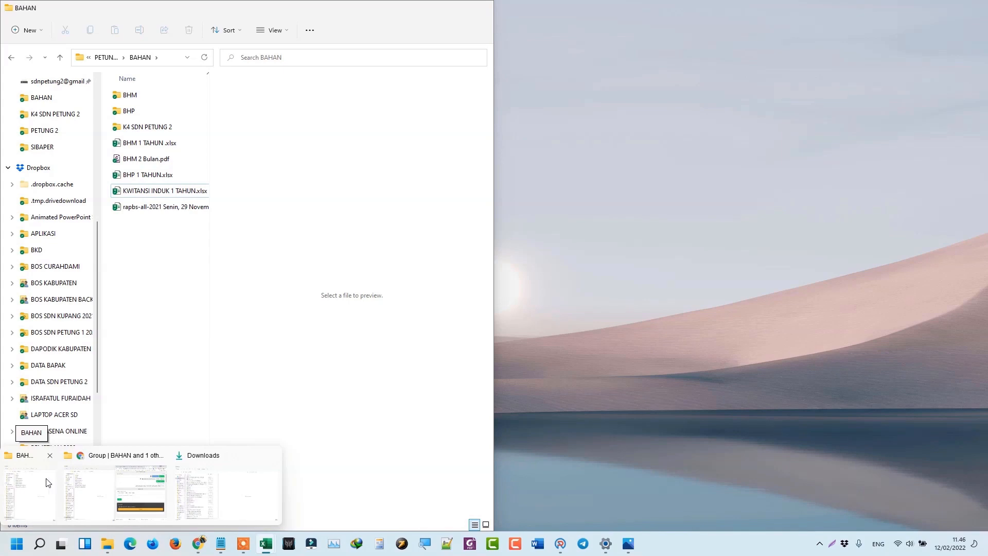
{"action": "left_click", "coordinate": [47, 483]}
{"action": "double_click", "coordinate": [131, 94]}
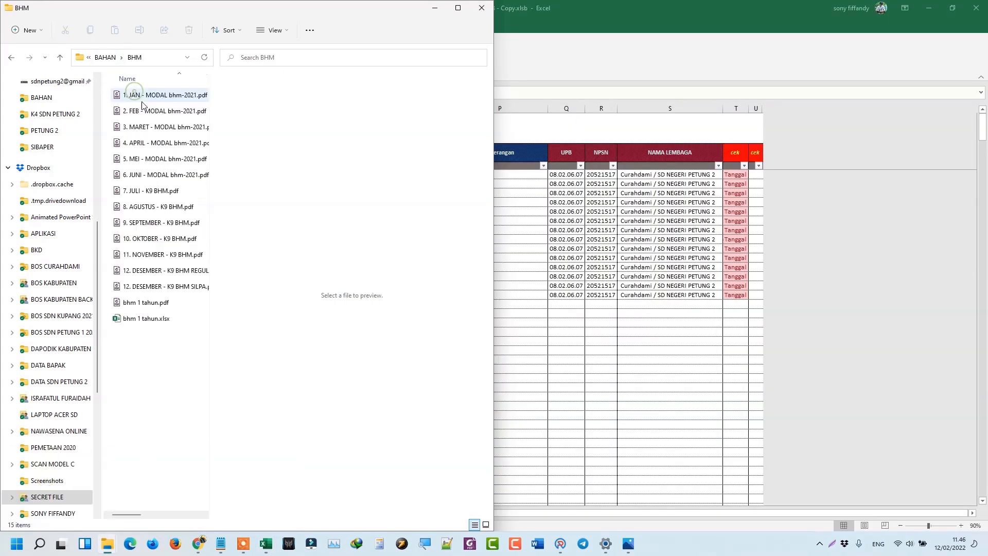
{"action": "left_click", "coordinate": [171, 222]}
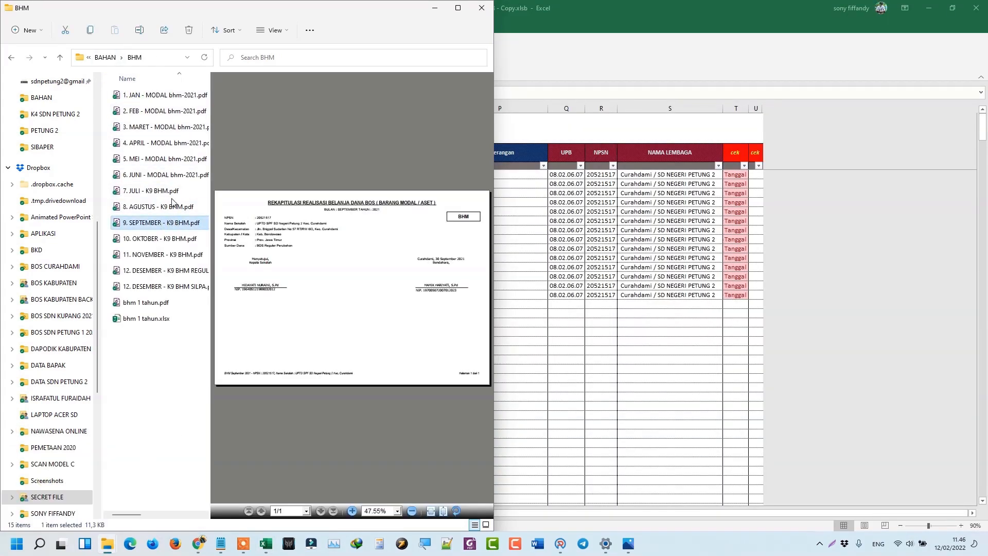
{"action": "left_click", "coordinate": [172, 203]}
{"action": "left_click", "coordinate": [176, 272]}
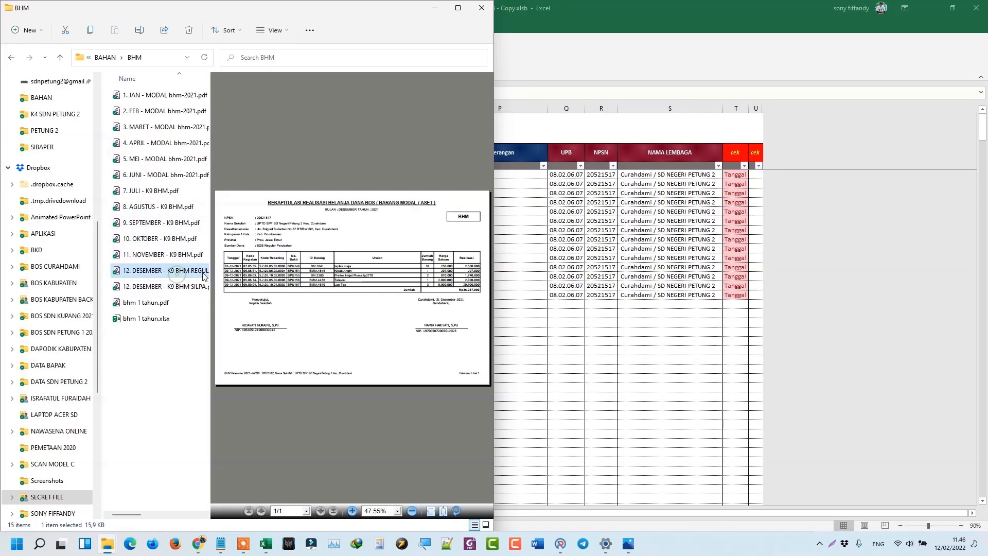
Minimize Explorer and bring the pdf2go browser window forward.
{"action": "left_click", "coordinate": [928, 8]}
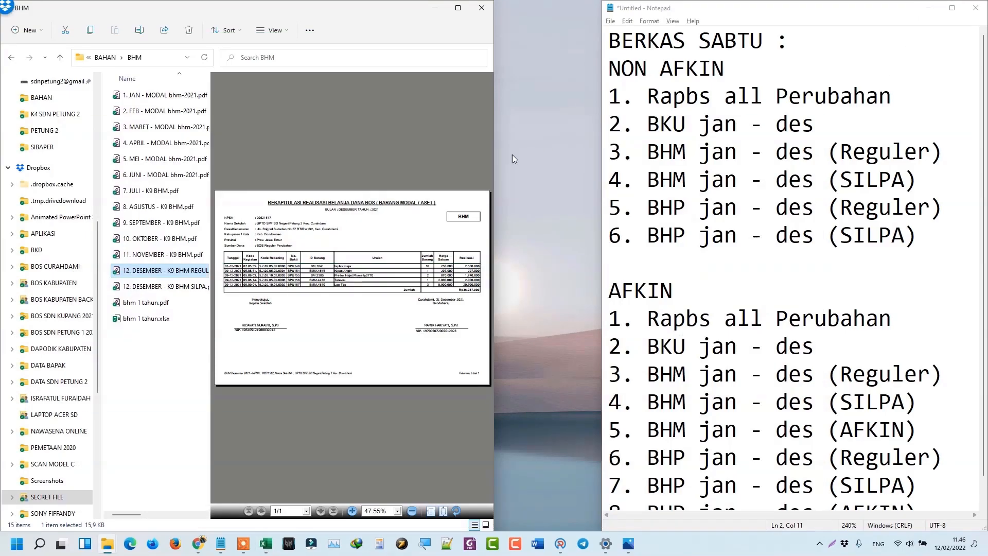
{"action": "mouse_move", "coordinate": [198, 544]}
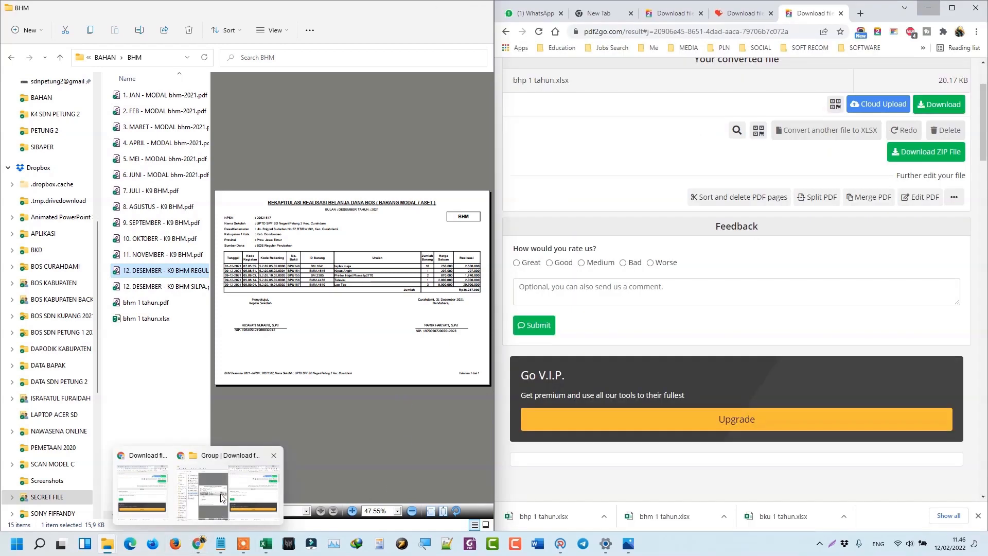
{"action": "left_click", "coordinate": [219, 508]}
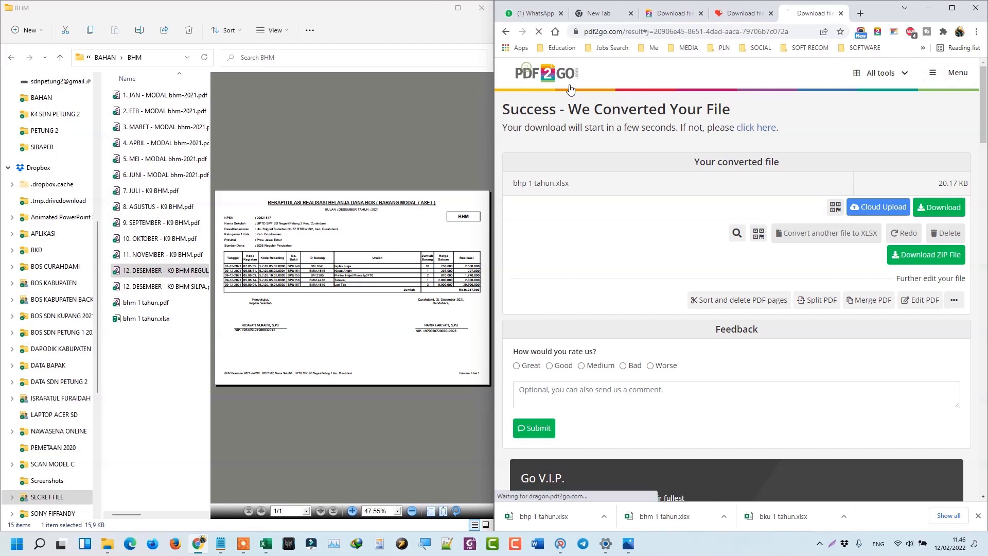
Open pdf2go's PDF to Excel converter and start choosing files.
{"action": "left_click", "coordinate": [528, 72]}
{"action": "scroll", "coordinate": [804, 371], "scroll_direction": "down", "scroll_amount": 2}
{"action": "scroll", "coordinate": [804, 371], "scroll_direction": "down", "scroll_amount": 10}
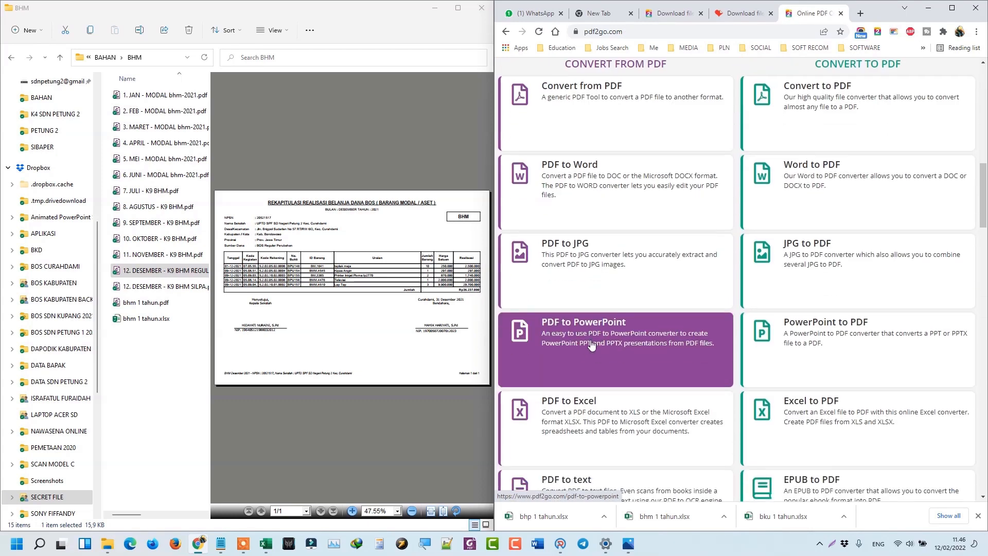
{"action": "left_click", "coordinate": [601, 378]}
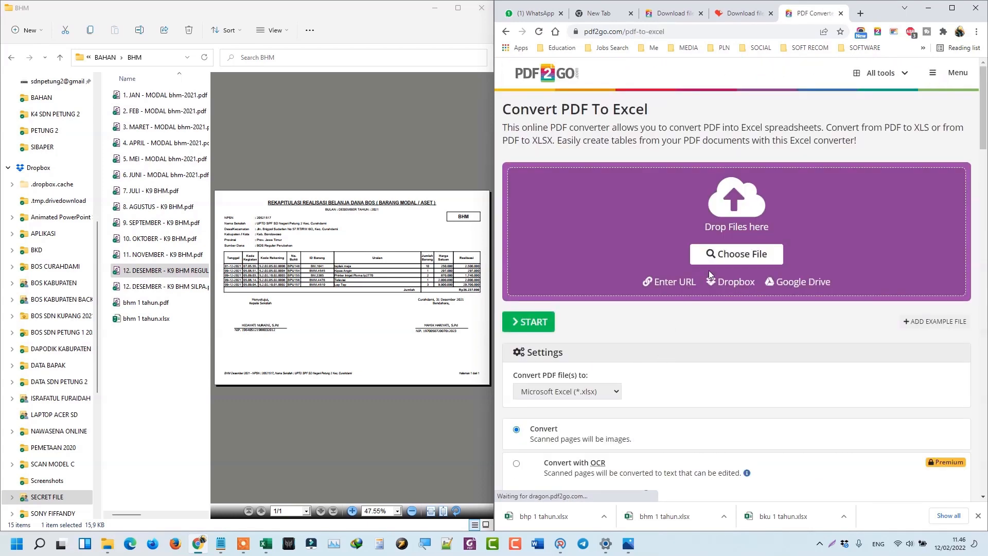
{"action": "left_click", "coordinate": [720, 257]}
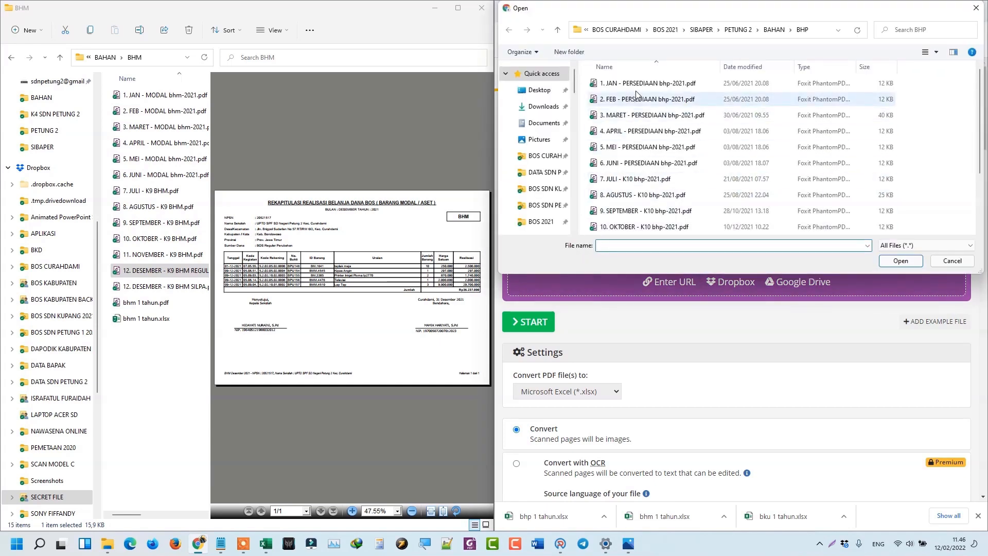
Select 8. AGUSTUS - K9 BHM.pdf and 12. DESEMBER - K9 BHM REGULER.pdf in BAHAN > BHM.
{"action": "left_click", "coordinate": [772, 29]}
{"action": "double_click", "coordinate": [727, 83]}
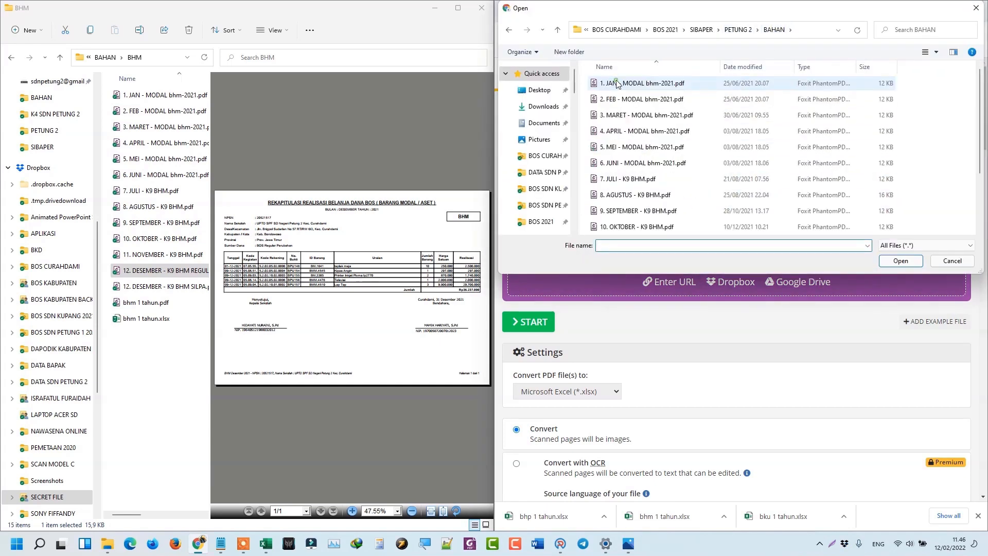
{"action": "left_click", "coordinate": [651, 200]}
{"action": "scroll", "coordinate": [652, 203], "scroll_direction": "down", "scroll_amount": 2}
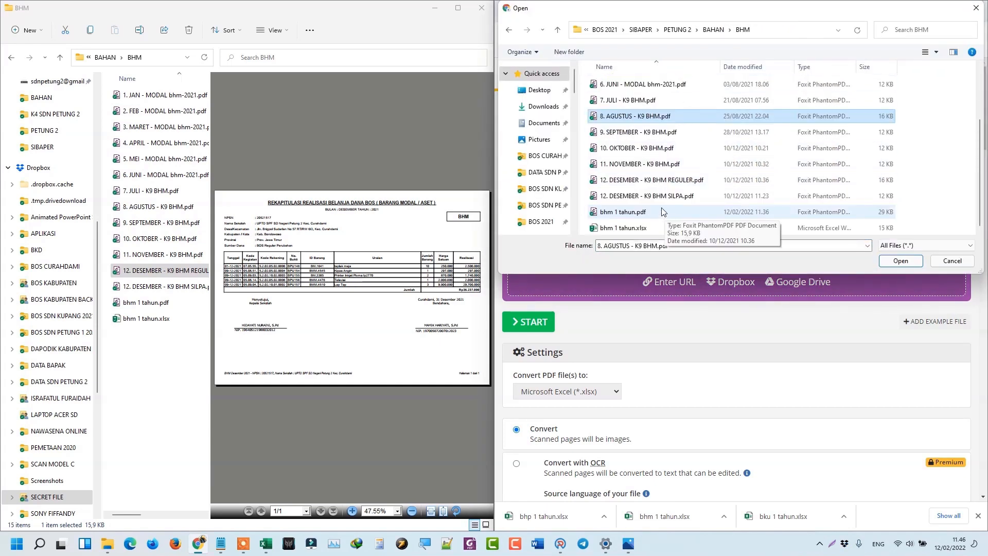
{"action": "left_click", "coordinate": [663, 180], "text": "ctrl"}
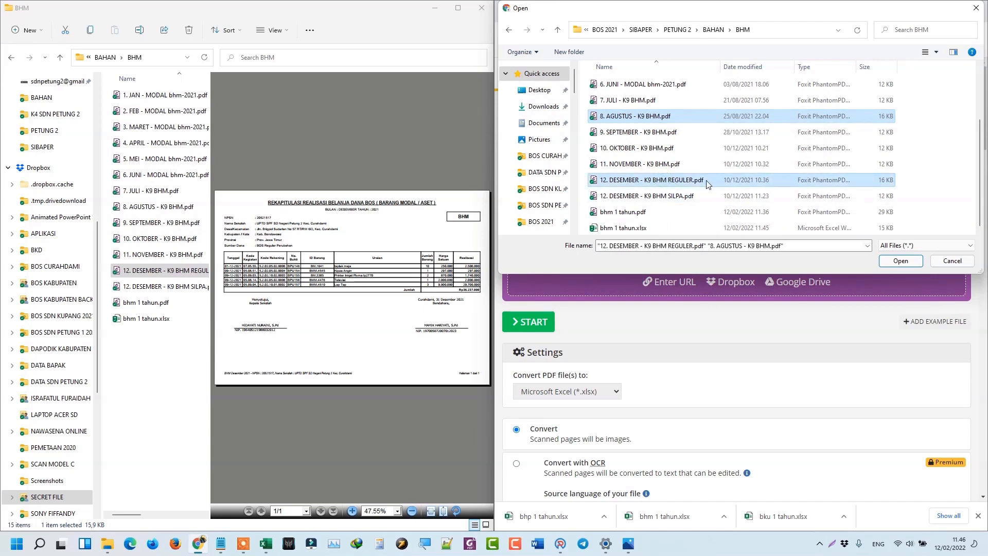
{"action": "left_click", "coordinate": [682, 116]}
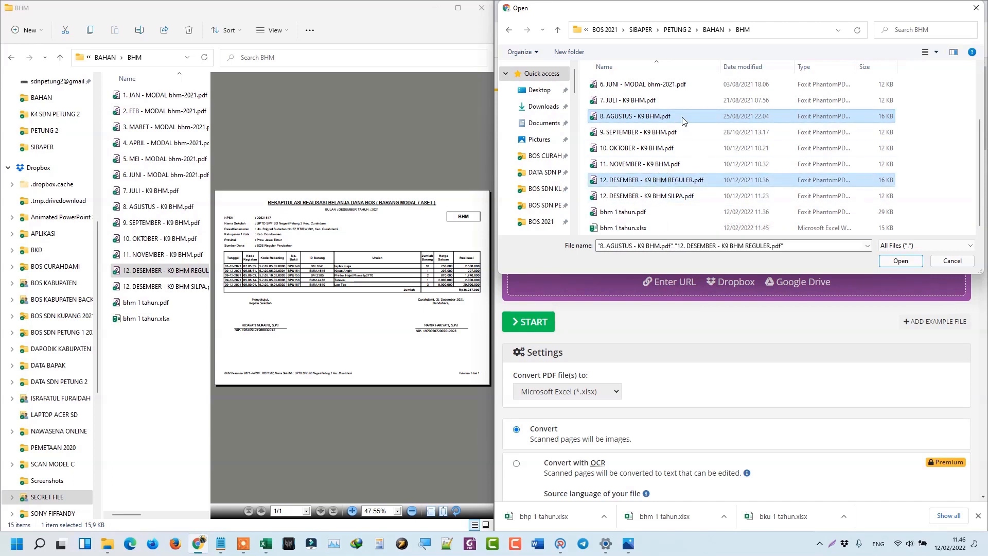
{"action": "left_click", "coordinate": [691, 181], "text": "ctrl"}
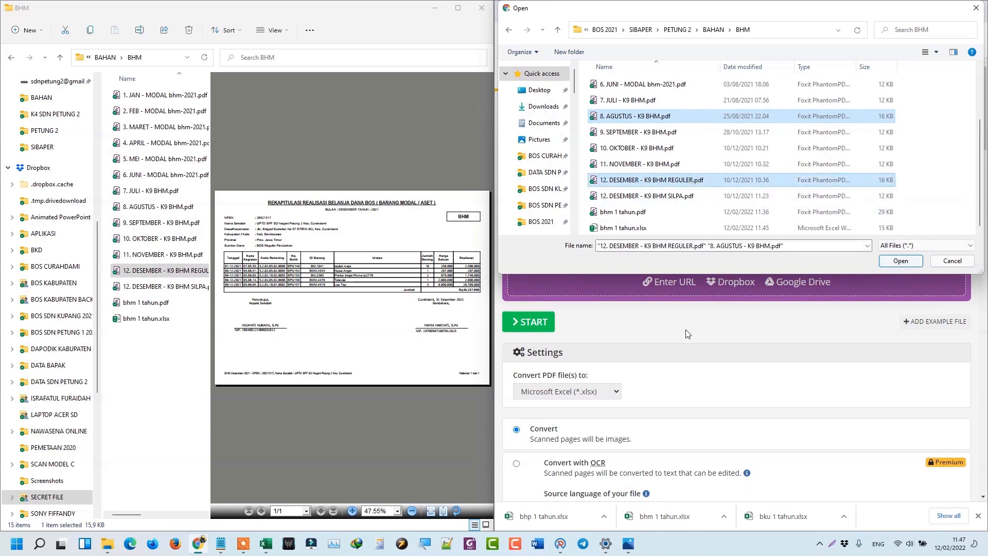
Check the Book1 month list, then upload the two selected PDFs.
{"action": "mouse_move", "coordinate": [266, 538]}
{"action": "left_click", "coordinate": [540, 509]}
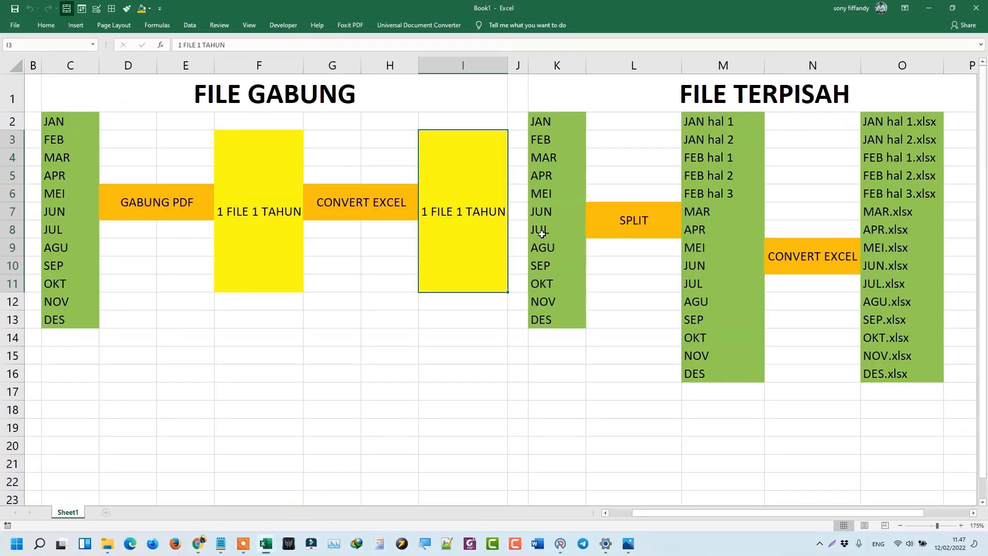
{"action": "left_click", "coordinate": [550, 122]}
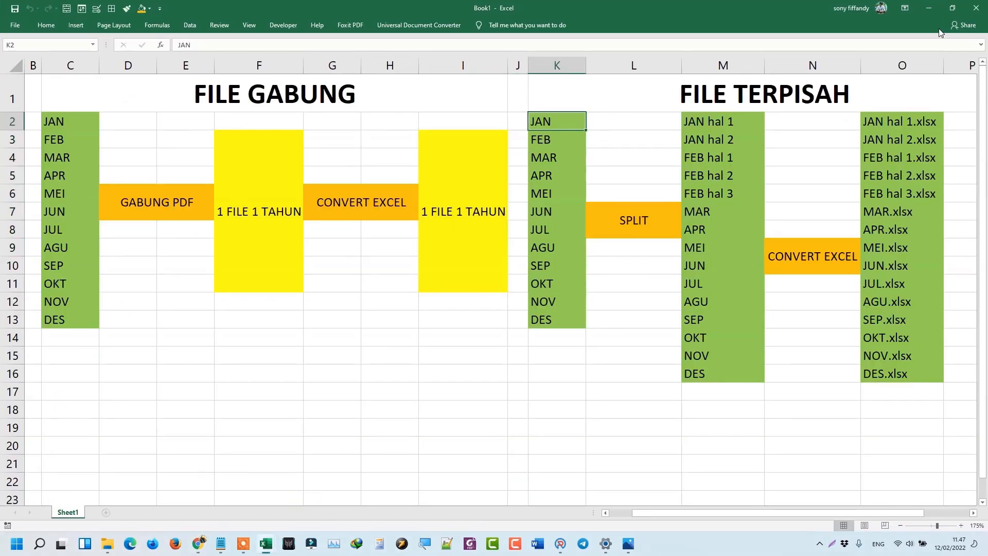
{"action": "left_click", "coordinate": [929, 8]}
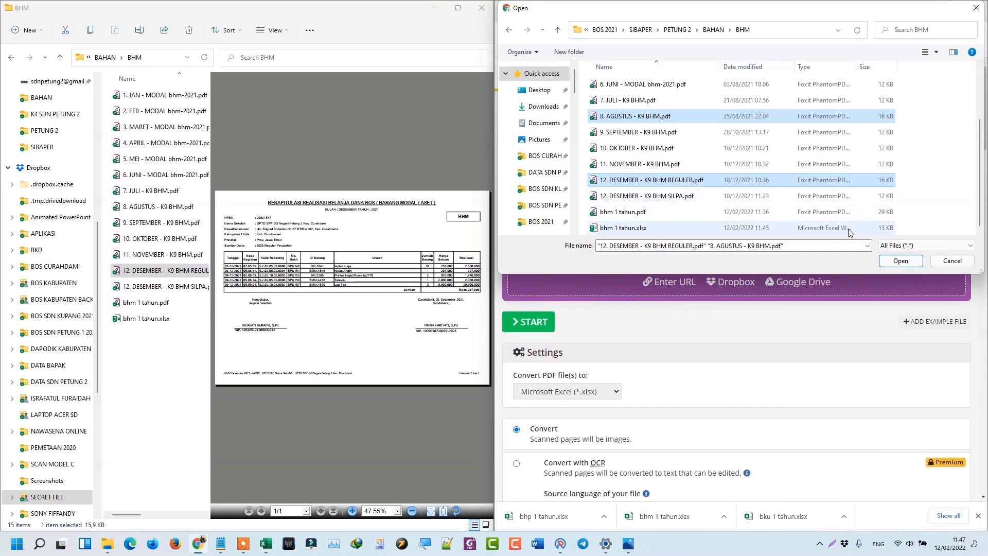
{"action": "left_click", "coordinate": [900, 261]}
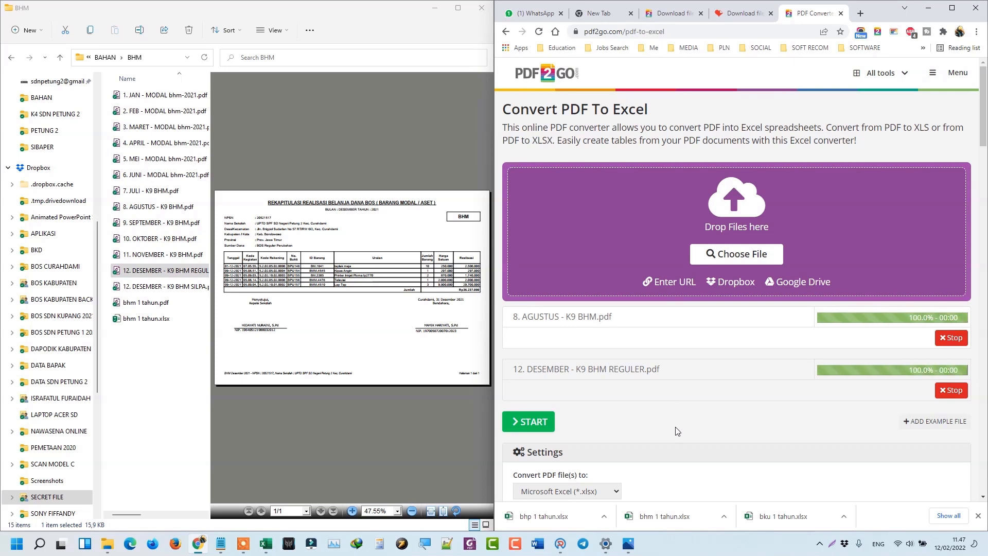
Convert both uploaded PDFs to XLSX while previewing the August and September BHM PDFs.
{"action": "left_click", "coordinate": [532, 423]}
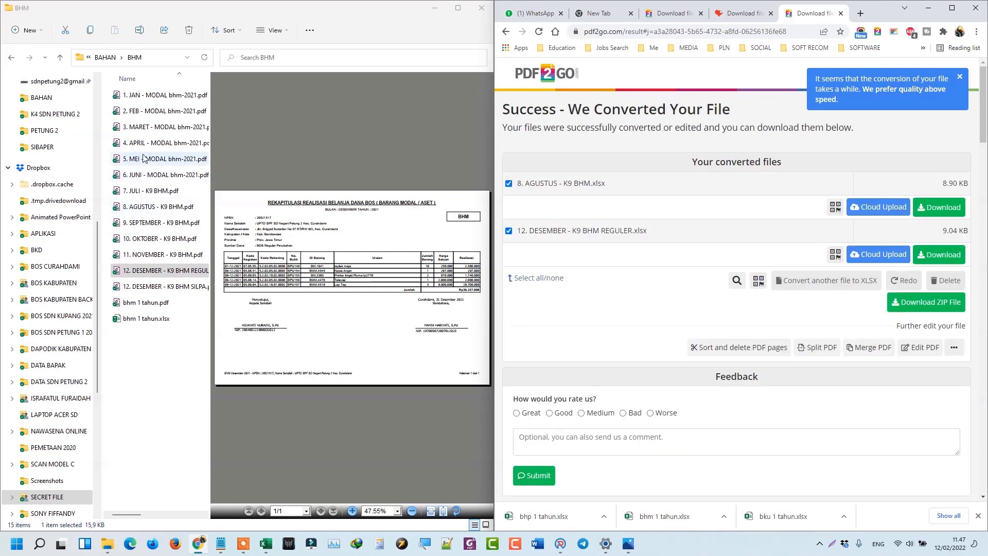
{"action": "left_click", "coordinate": [164, 206]}
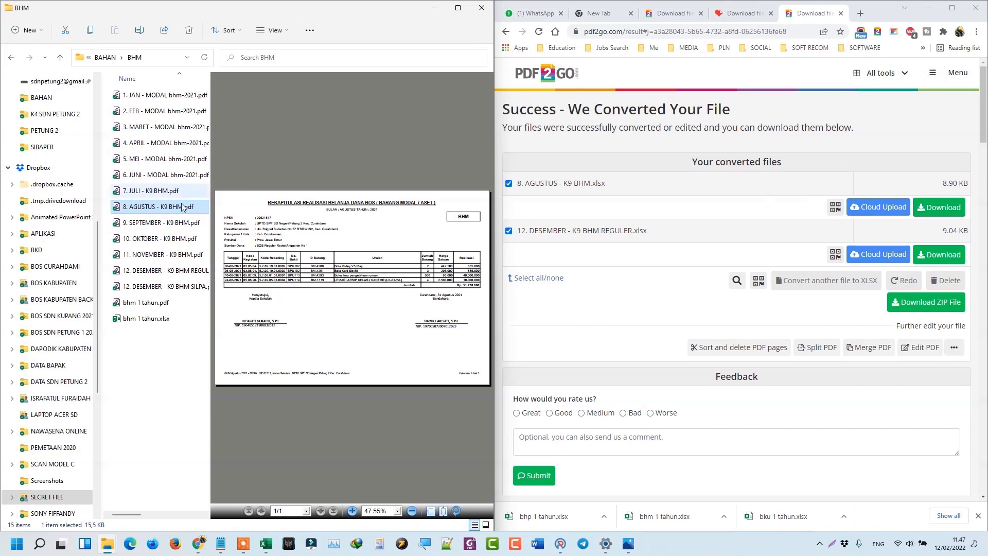
{"action": "left_click", "coordinate": [176, 223]}
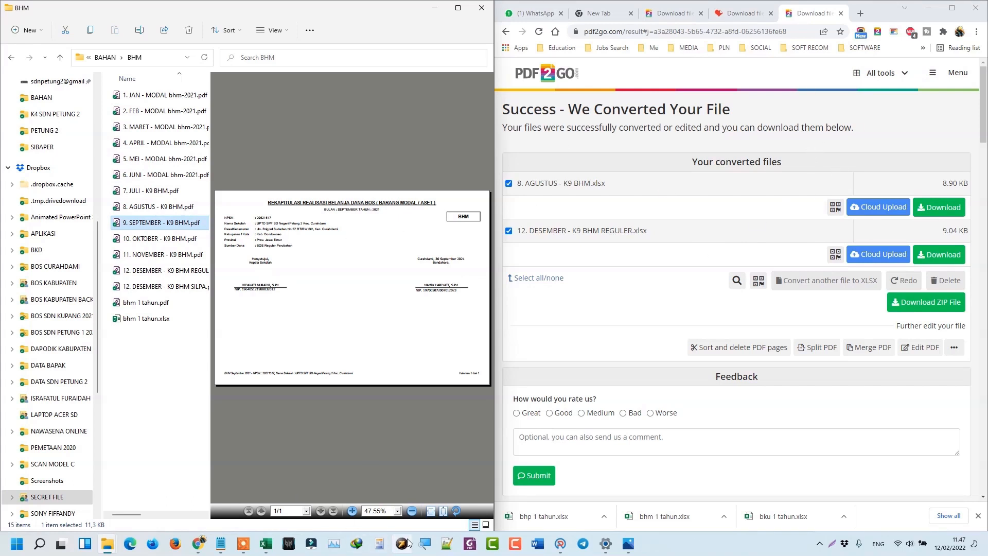
{"action": "mouse_move", "coordinate": [271, 538]}
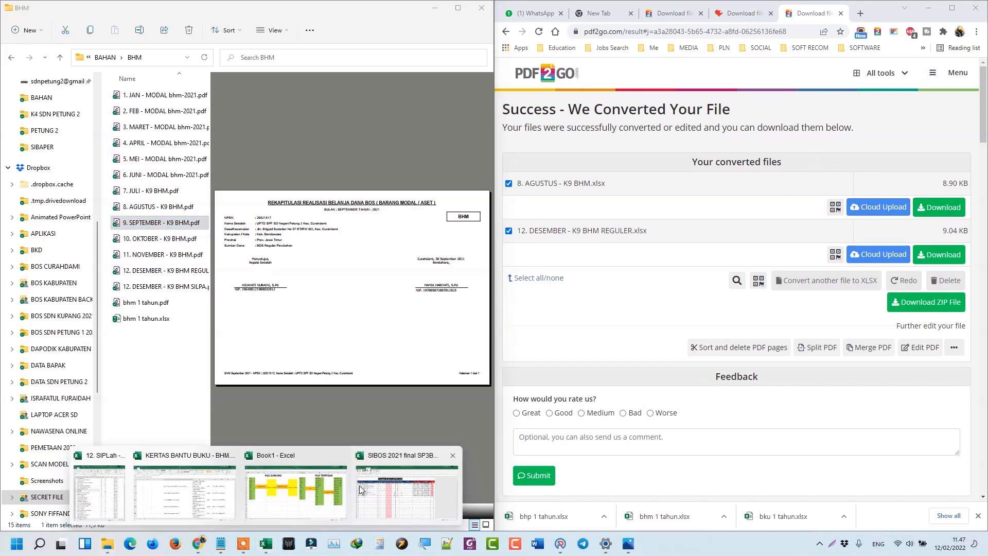
{"action": "left_click", "coordinate": [327, 489]}
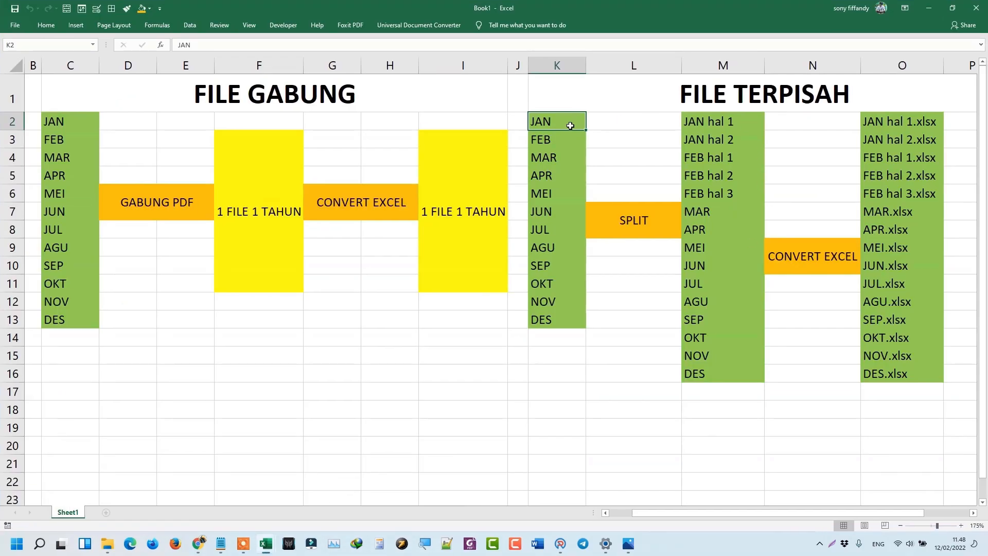
{"action": "left_click", "coordinate": [698, 122]}
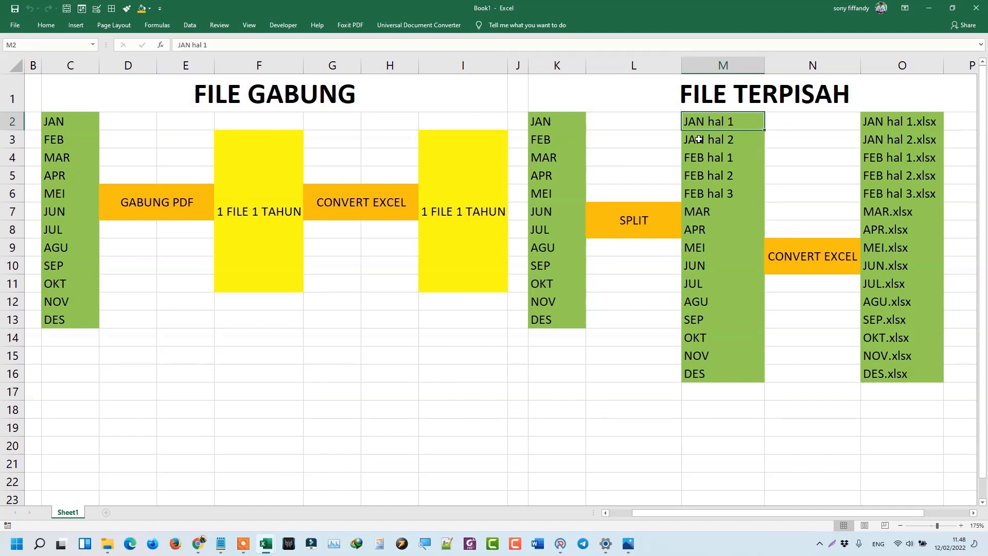
{"action": "left_click", "coordinate": [699, 140]}
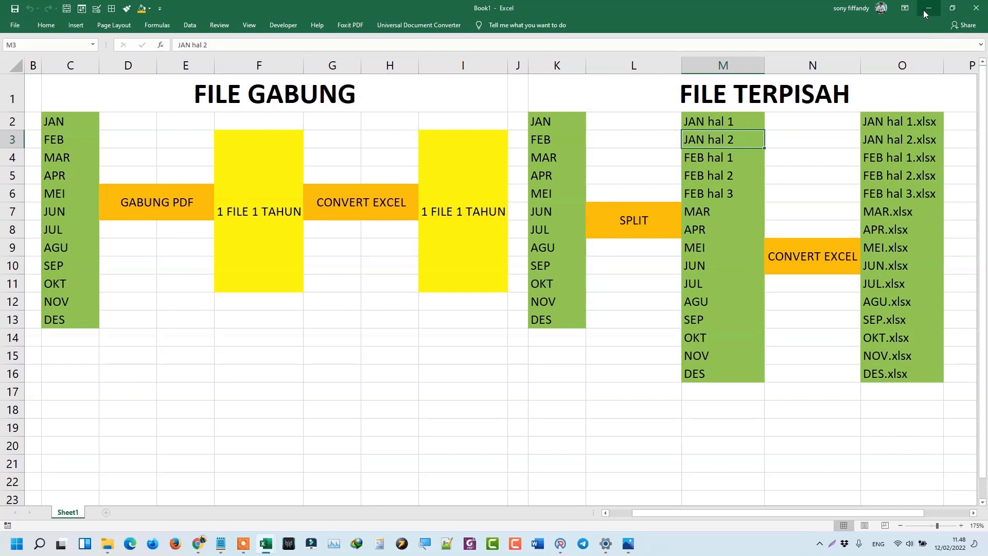
{"action": "left_click", "coordinate": [576, 120]}
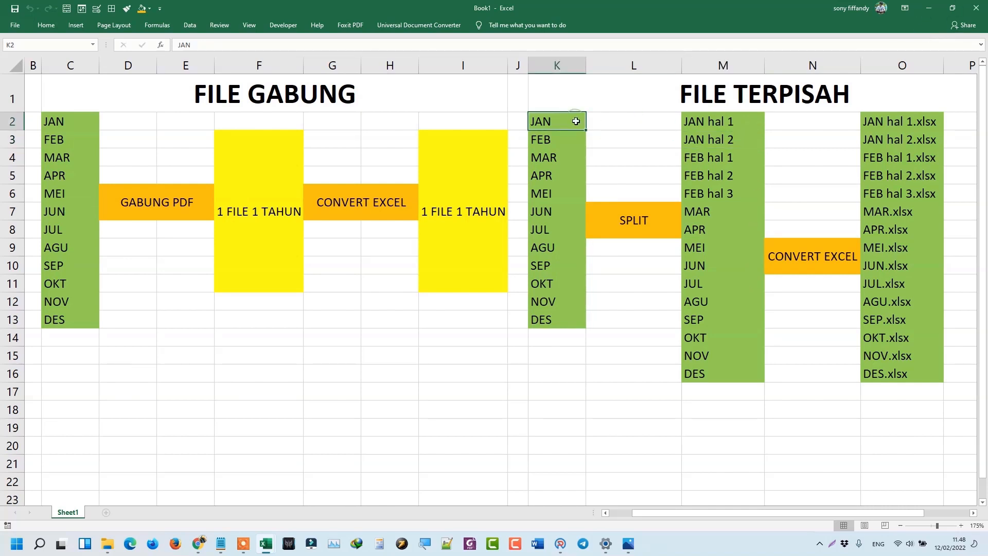
{"action": "left_click", "coordinate": [910, 125]}
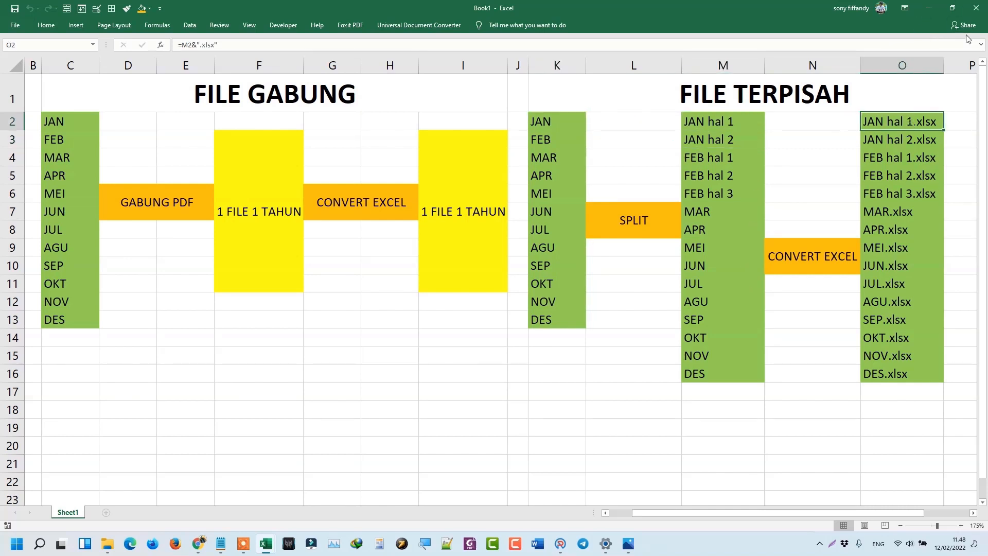
{"action": "left_click", "coordinate": [928, 8]}
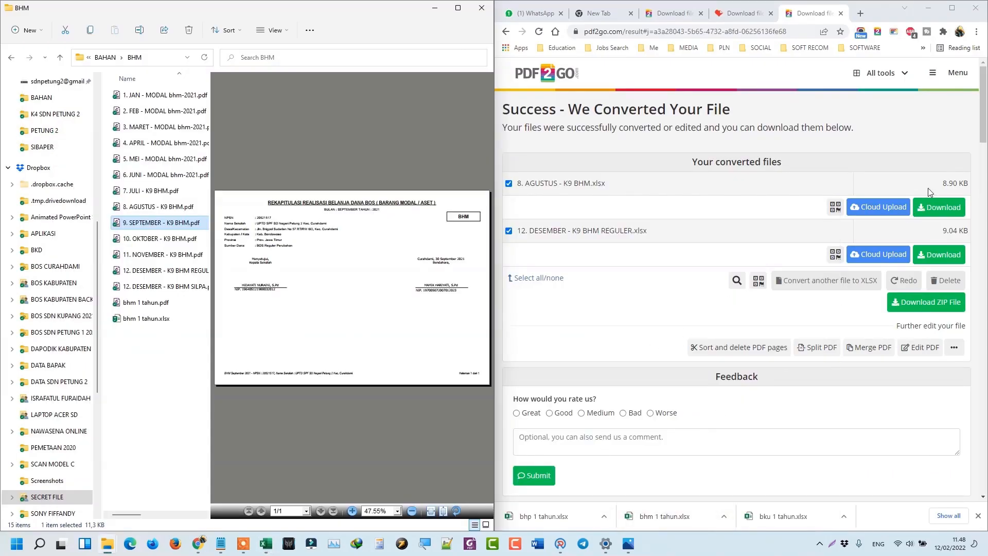
Download the converted August and December spreadsheets and show them in their folder.
{"action": "left_click", "coordinate": [935, 203]}
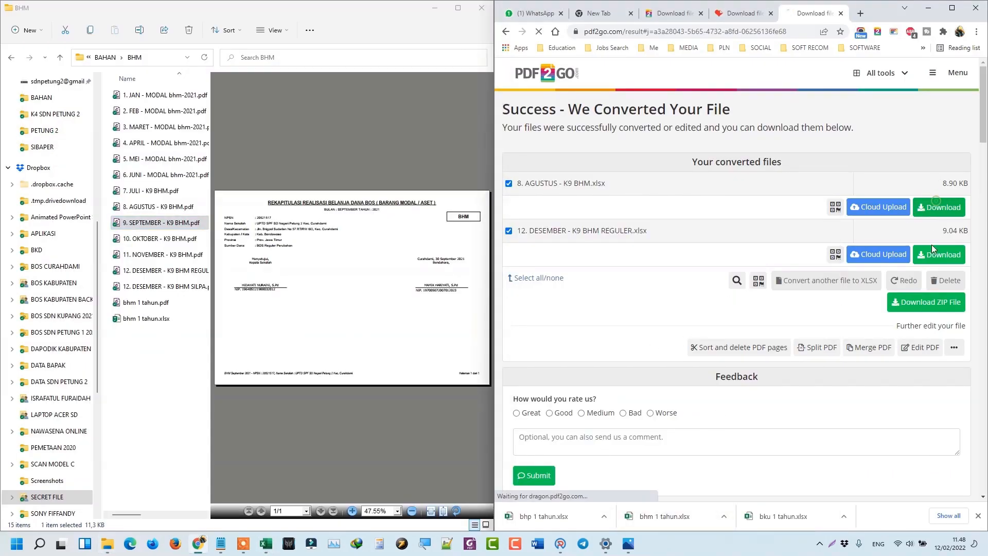
{"action": "left_click", "coordinate": [931, 252]}
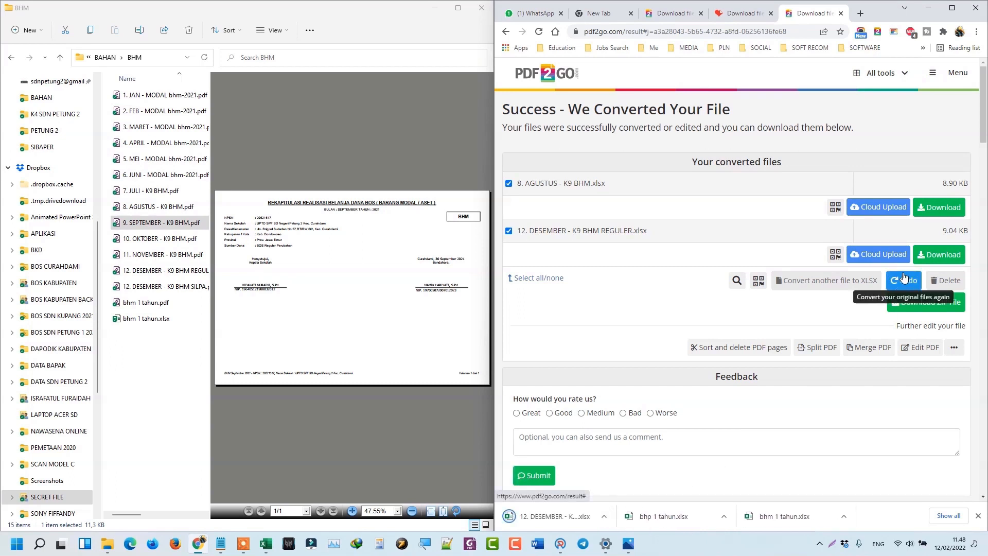
{"action": "left_click", "coordinate": [941, 208]}
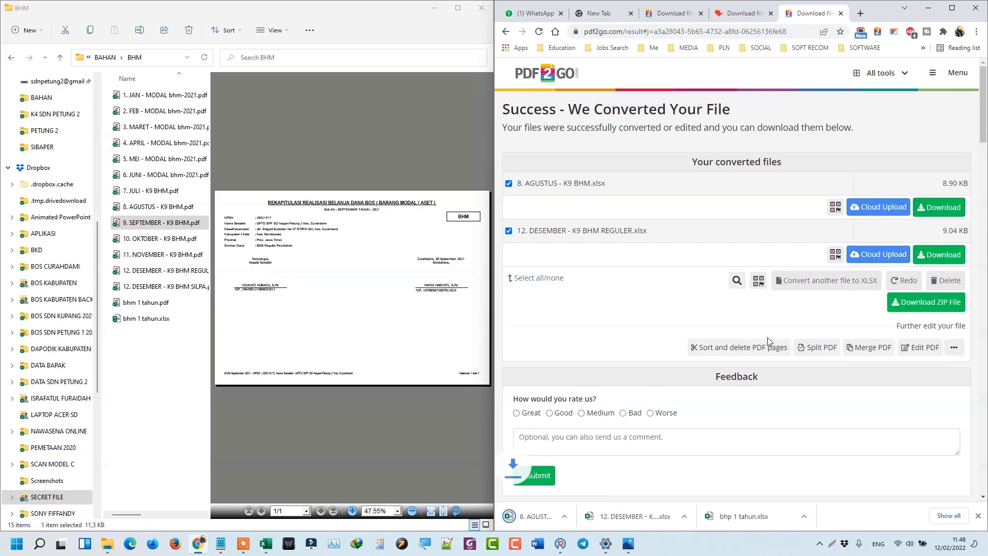
{"action": "left_click", "coordinate": [607, 522]}
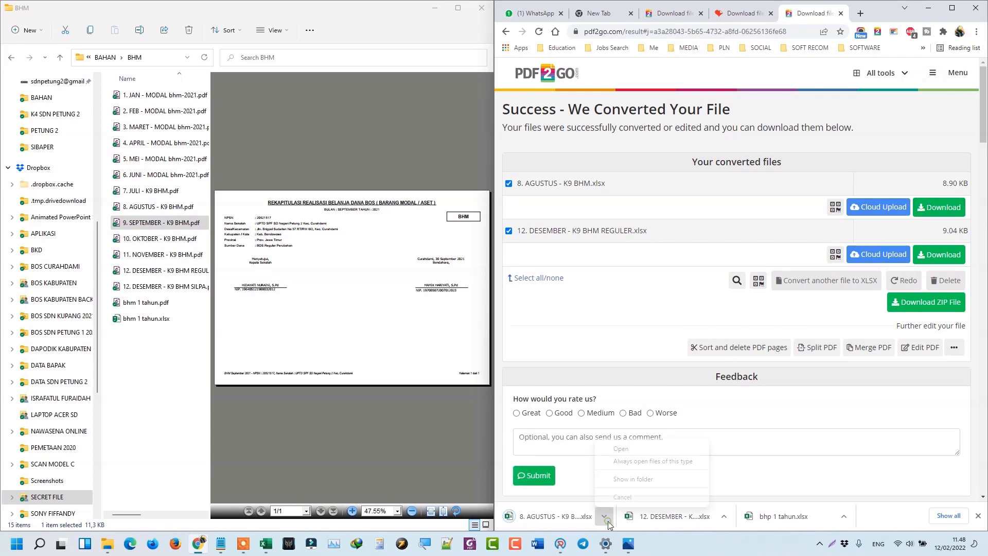
{"action": "left_click", "coordinate": [638, 479]}
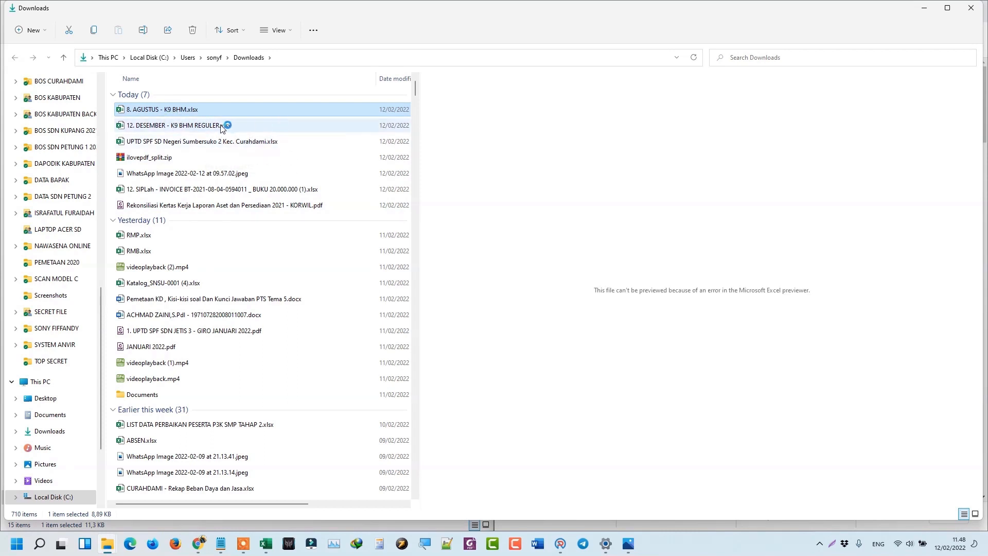
Move both converted .xlsx files into the BHM folder and minimize it.
{"action": "left_click", "coordinate": [232, 125], "text": "ctrl"}
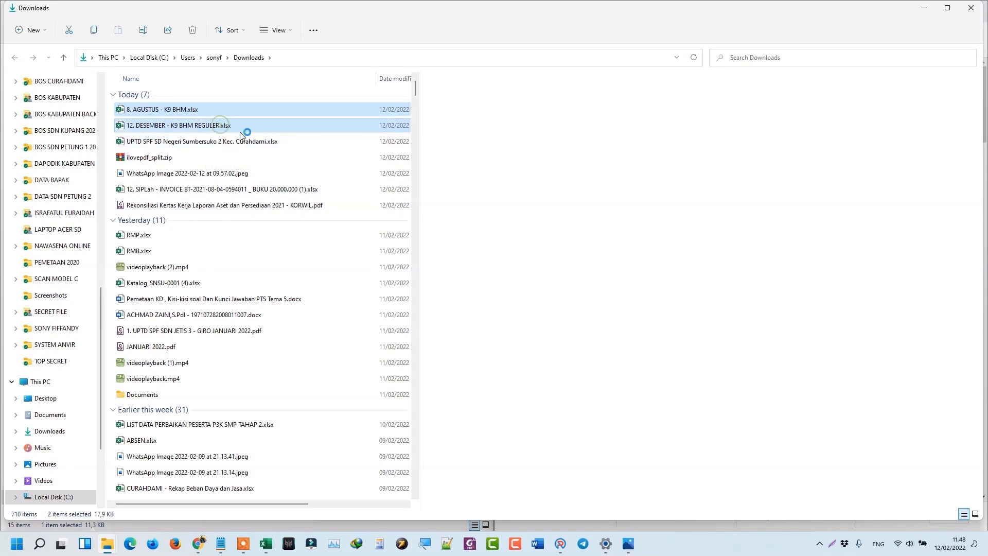
{"action": "left_click", "coordinate": [71, 29]}
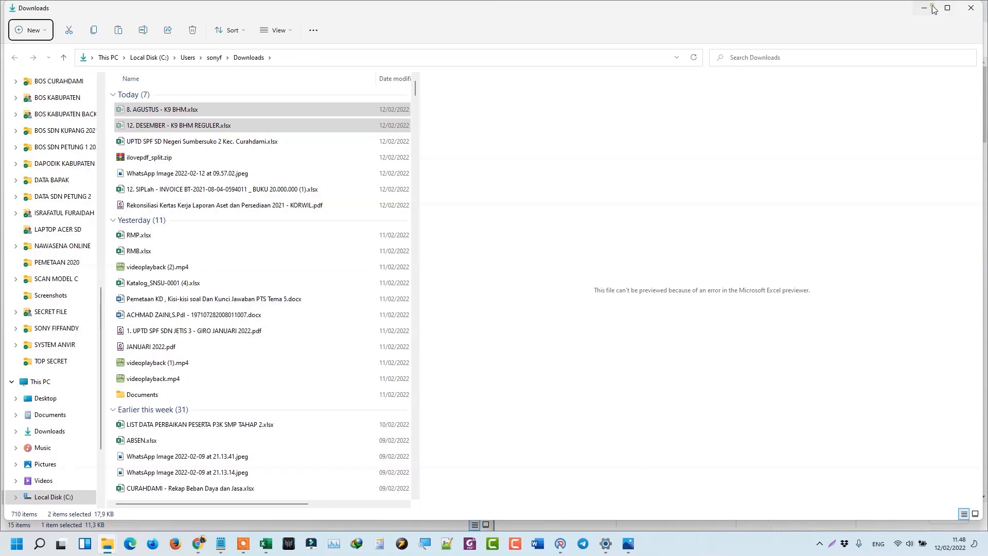
{"action": "left_click", "coordinate": [924, 8]}
{"action": "left_click", "coordinate": [153, 356]}
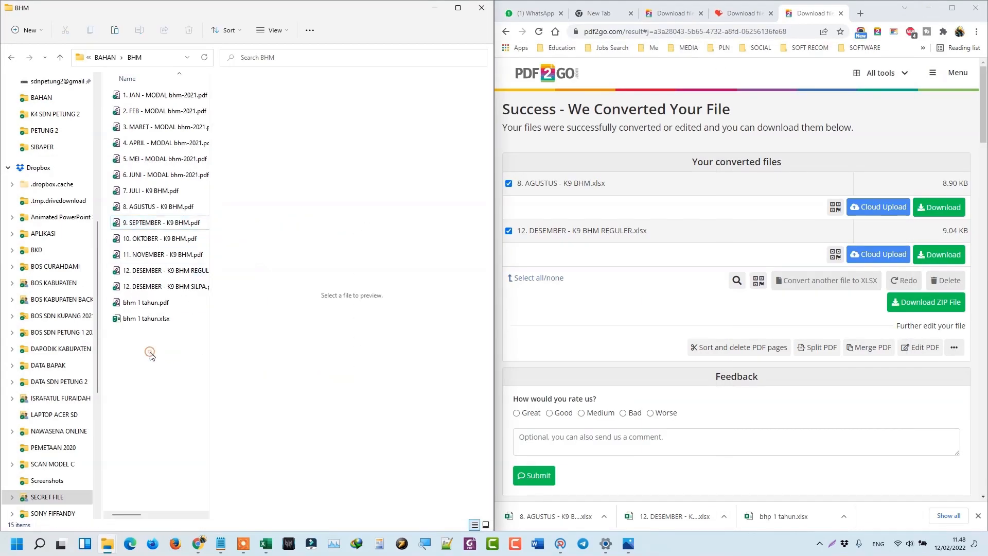
{"action": "right_click", "coordinate": [151, 356]}
{"action": "left_click", "coordinate": [163, 368]}
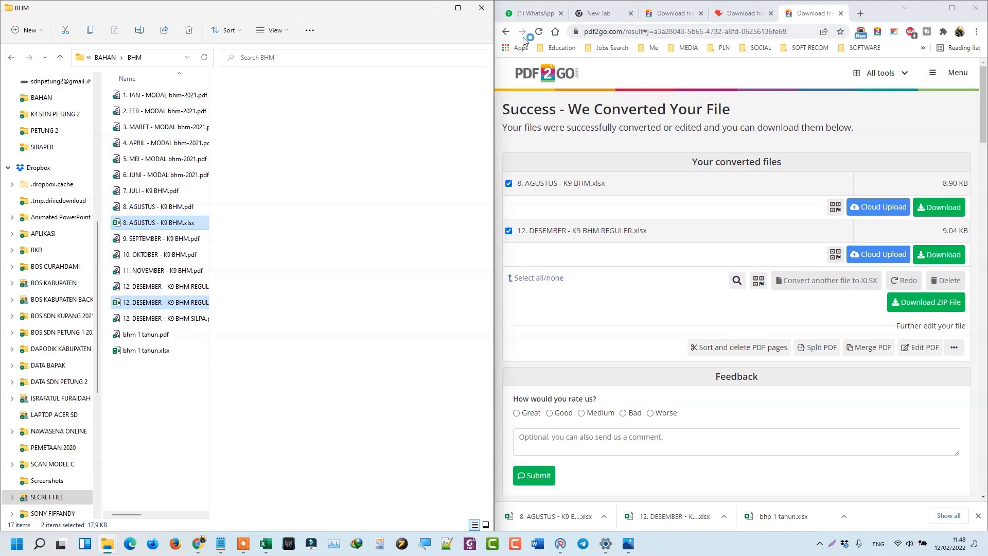
{"action": "left_click", "coordinate": [435, 8]}
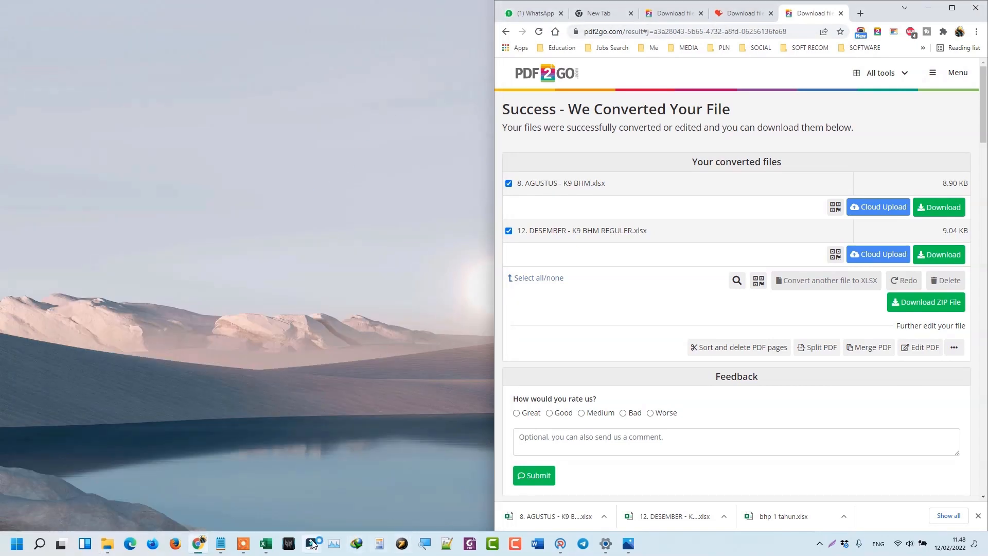
Bring the SIBOS 2021 workbook forward and run Clear SIBOS on the SI BOS 2021 tab.
{"action": "mouse_move", "coordinate": [262, 545]}
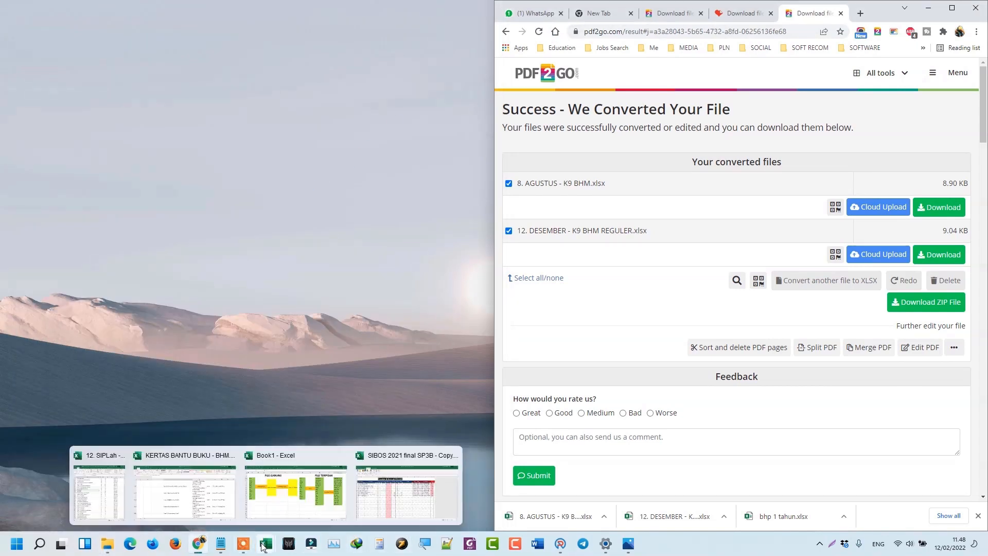
{"action": "left_click", "coordinate": [363, 501]}
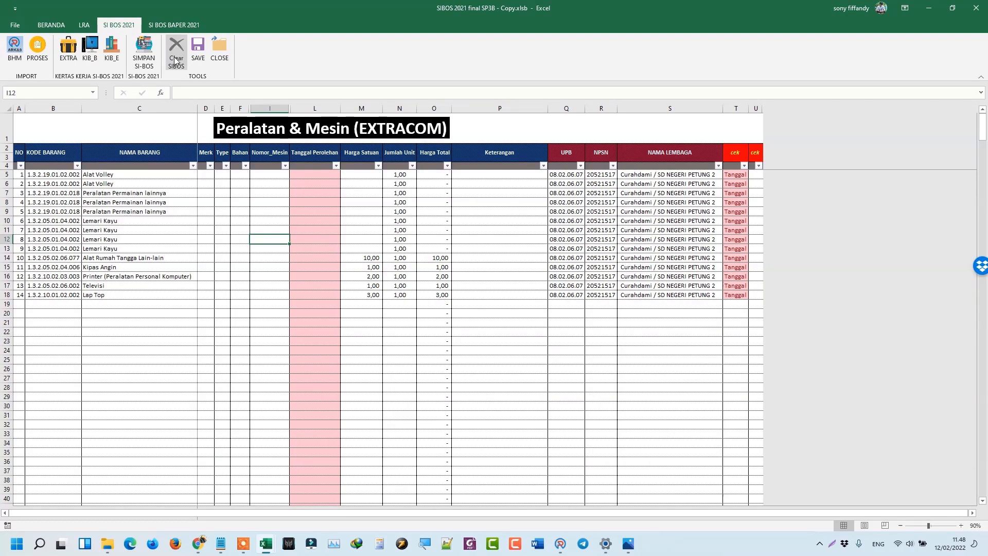
{"action": "left_click", "coordinate": [58, 29]}
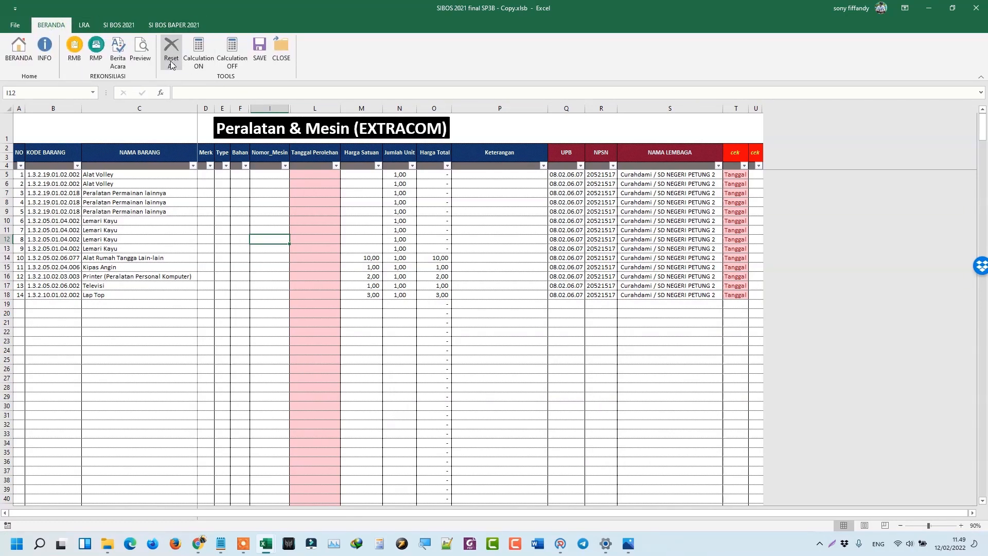
{"action": "left_click", "coordinate": [84, 25]}
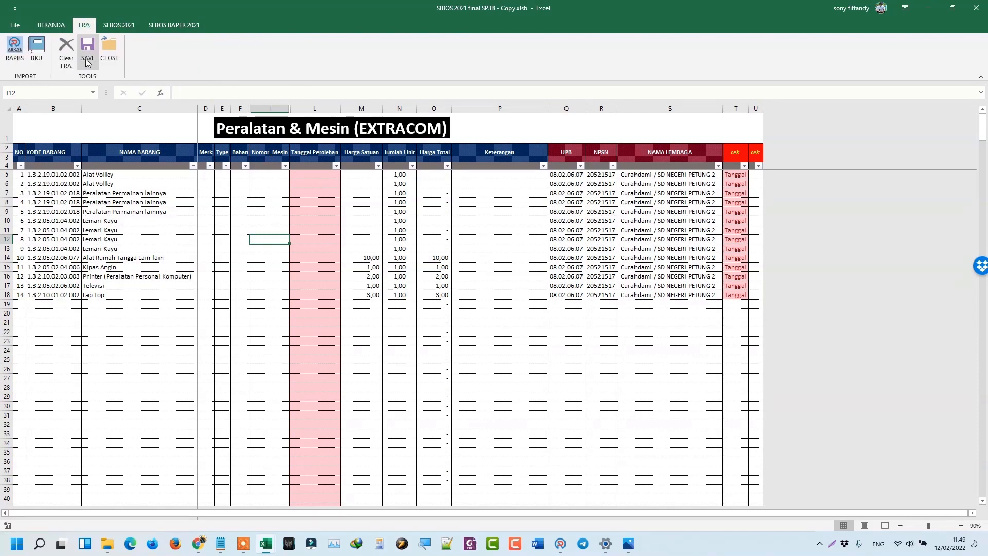
{"action": "left_click", "coordinate": [118, 24]}
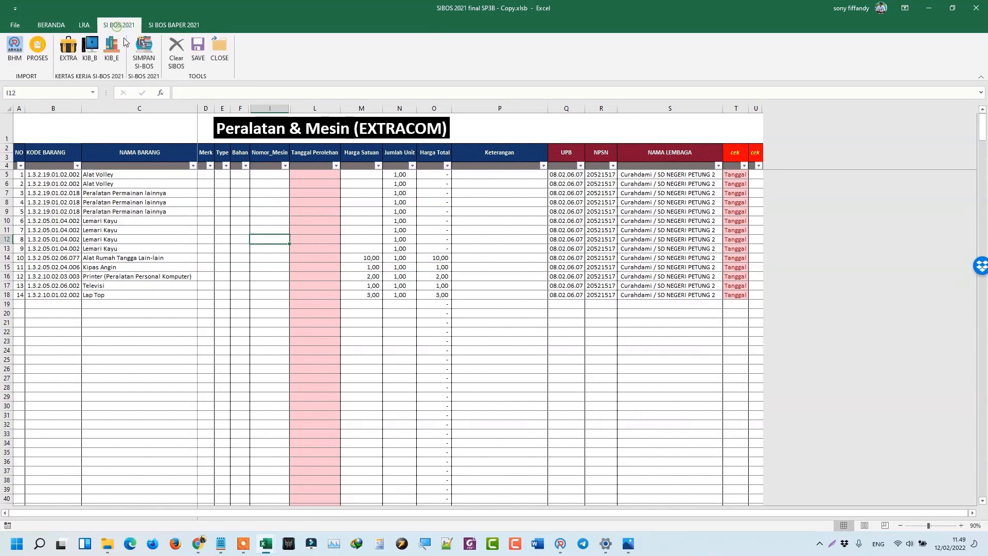
{"action": "left_click", "coordinate": [177, 62]}
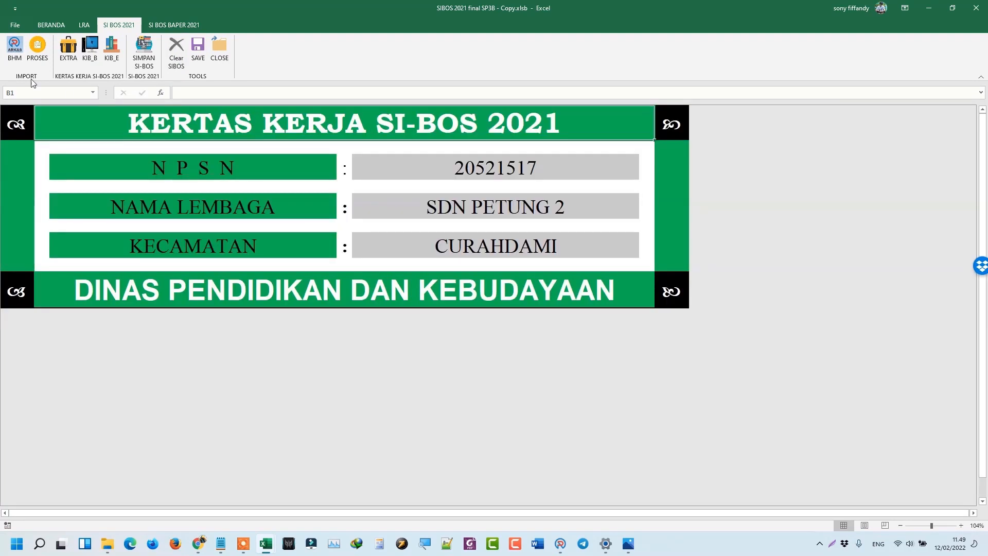
Import the BHM folder's files as separate (non-combined) files and run PROSES on them.
{"action": "left_click", "coordinate": [15, 52]}
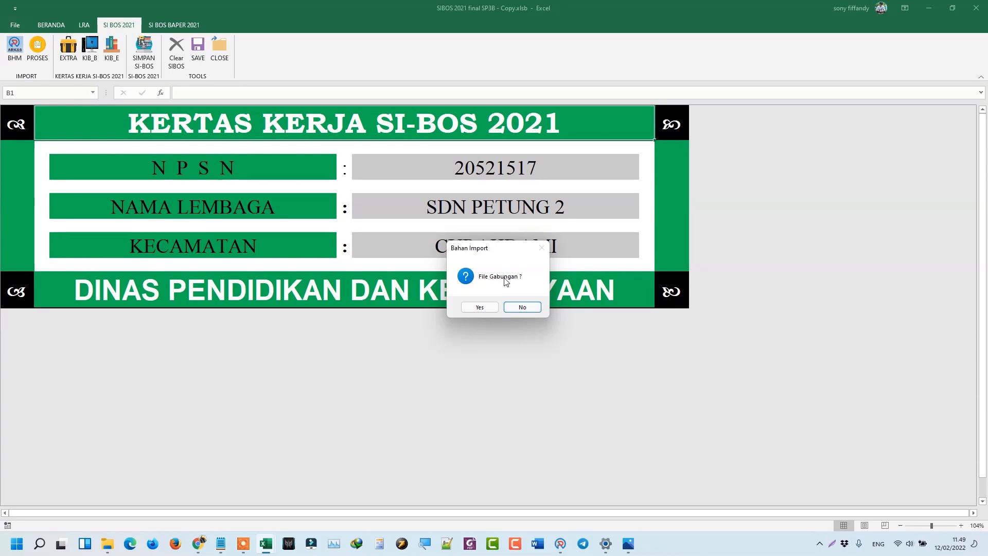
{"action": "left_click", "coordinate": [522, 308]}
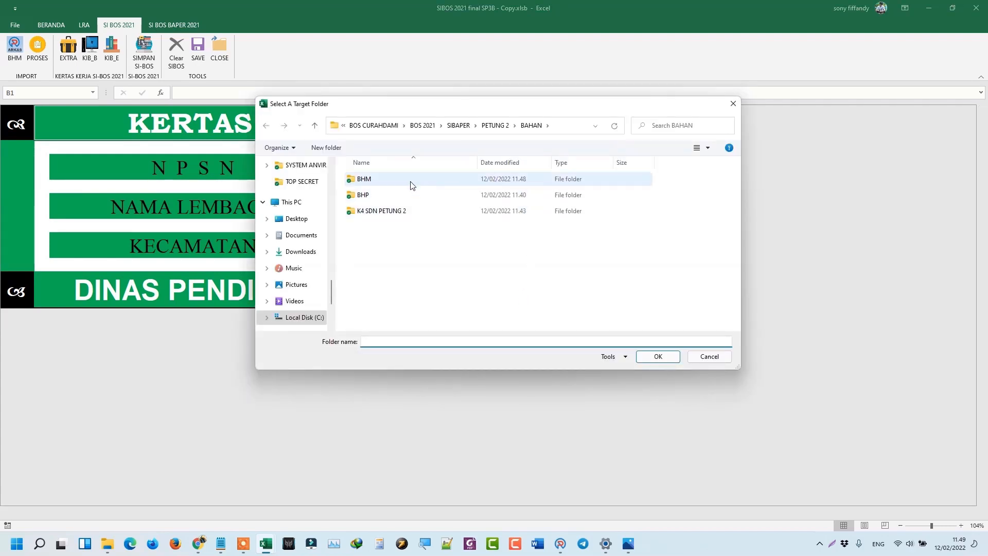
{"action": "double_click", "coordinate": [369, 179]}
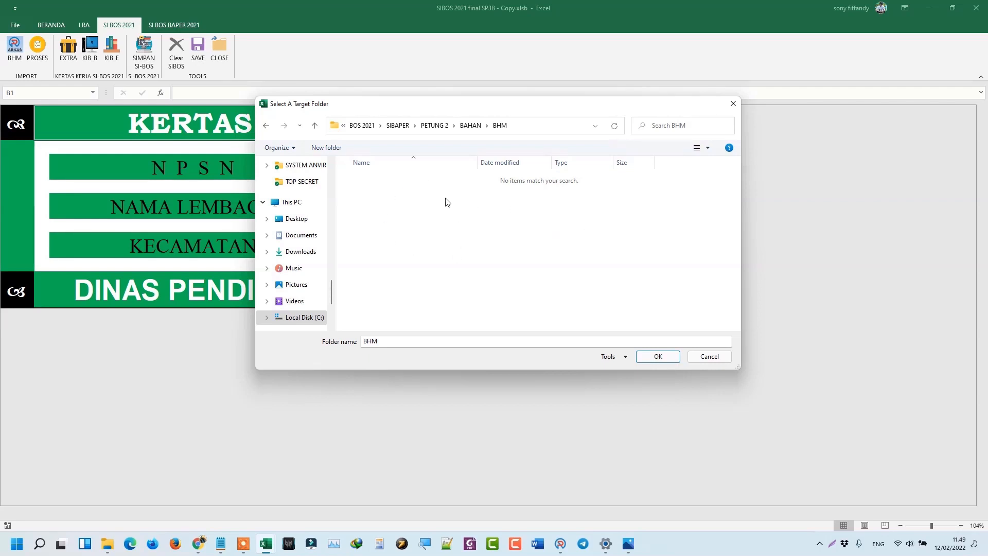
{"action": "left_click", "coordinate": [659, 357]}
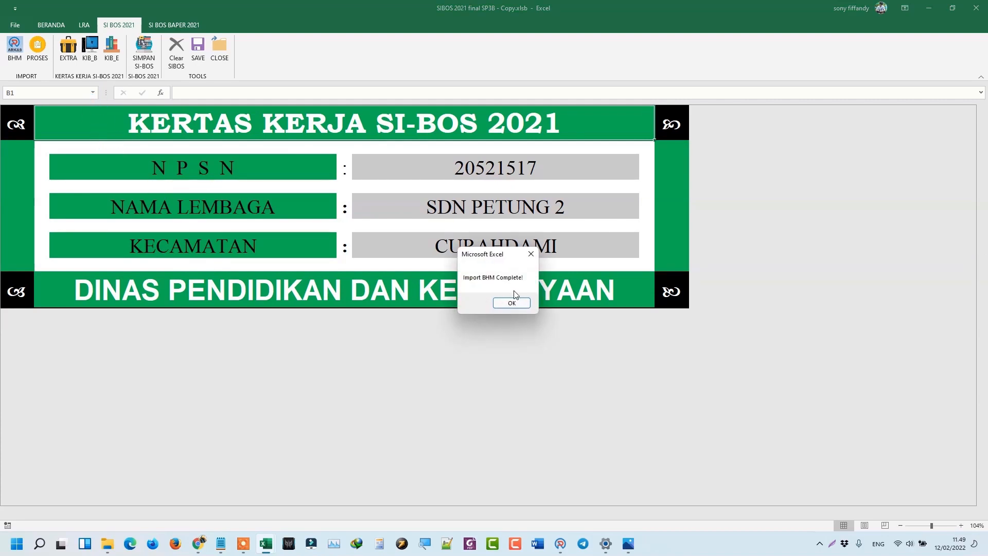
{"action": "left_click", "coordinate": [511, 303]}
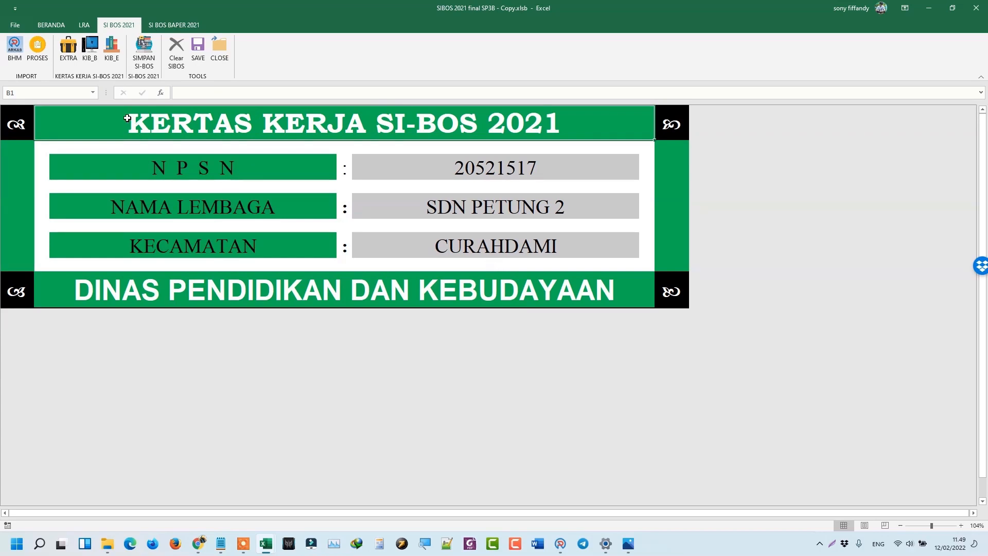
{"action": "left_click", "coordinate": [37, 49]}
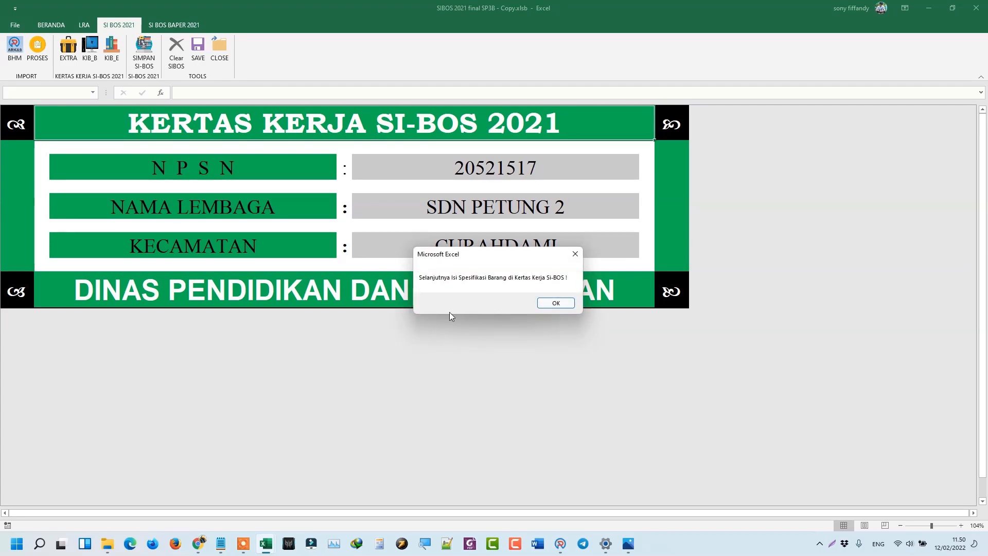
{"action": "left_click", "coordinate": [556, 303]}
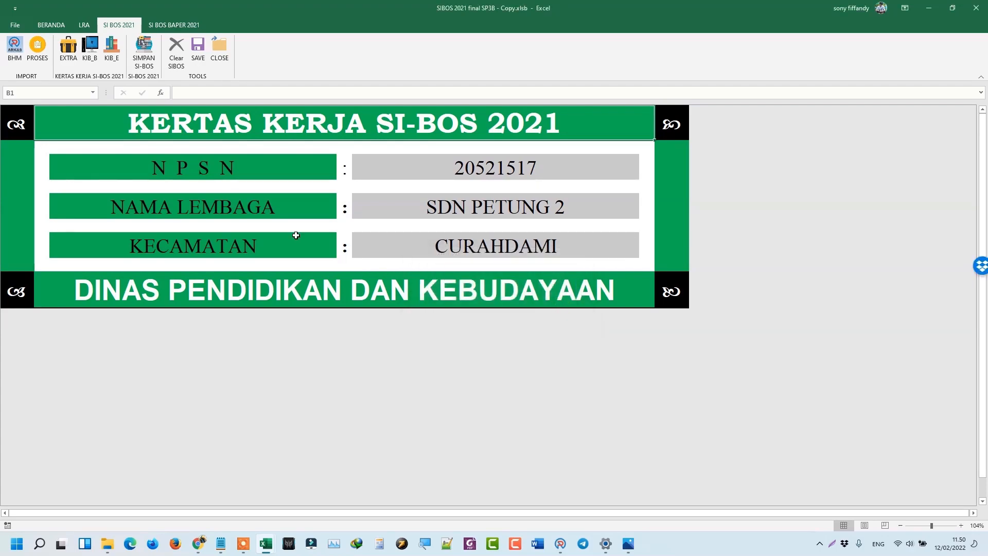
Open the EXTRACOM equipment sheet and select Harga Satuan cells to check their sum.
{"action": "left_click", "coordinate": [64, 50]}
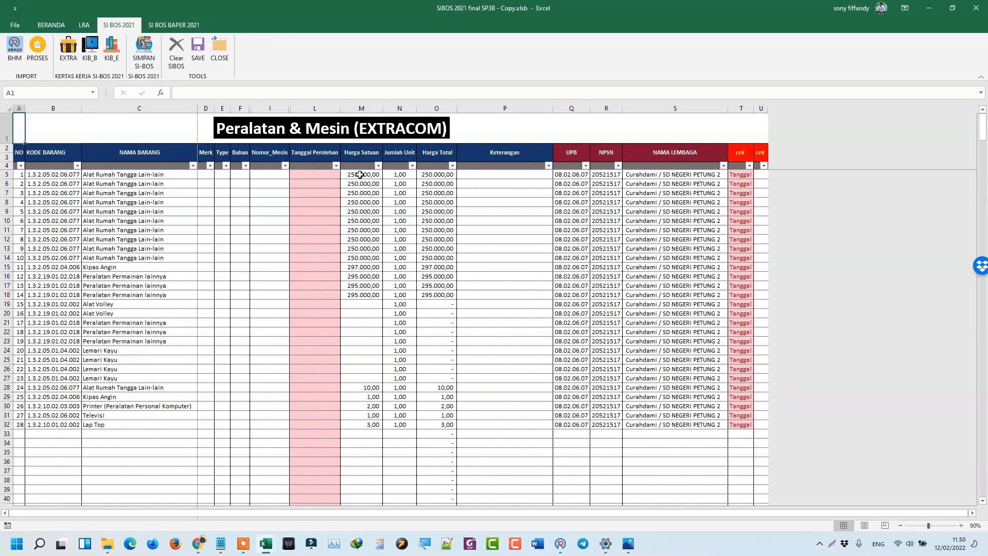
{"action": "left_click_drag", "start_coordinate": [359, 174], "coordinate": [366, 416]}
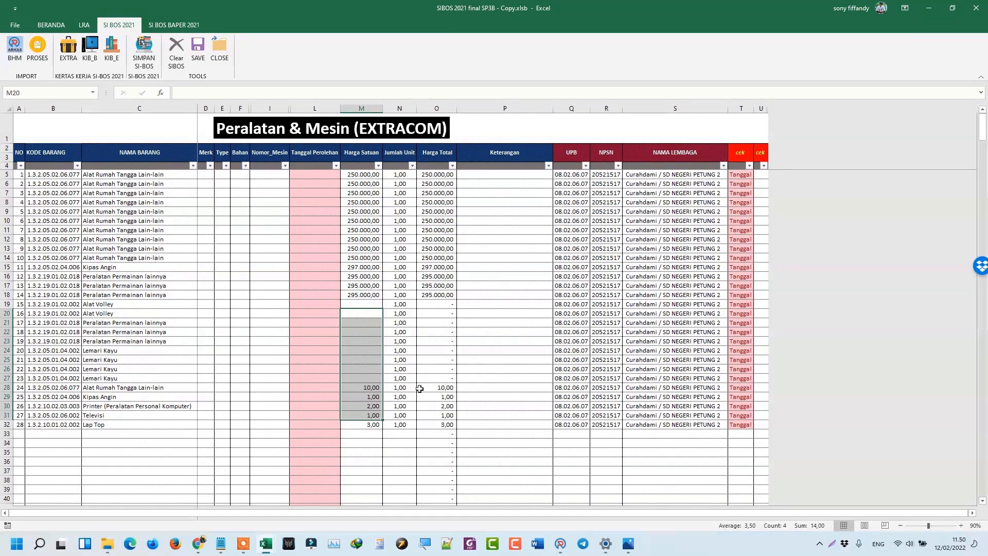
{"action": "mouse_move", "coordinate": [109, 547]}
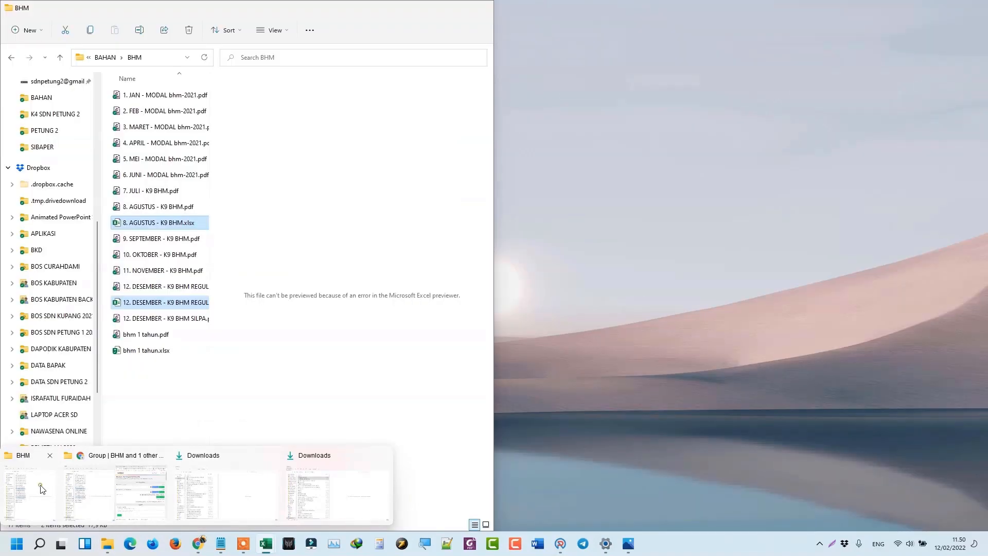
Delete bhm 1 tahun.xlsx from the BHM folder, leaving 16 items, and return to the SIBOS workbook.
{"action": "left_click", "coordinate": [42, 489]}
{"action": "left_click", "coordinate": [153, 350]}
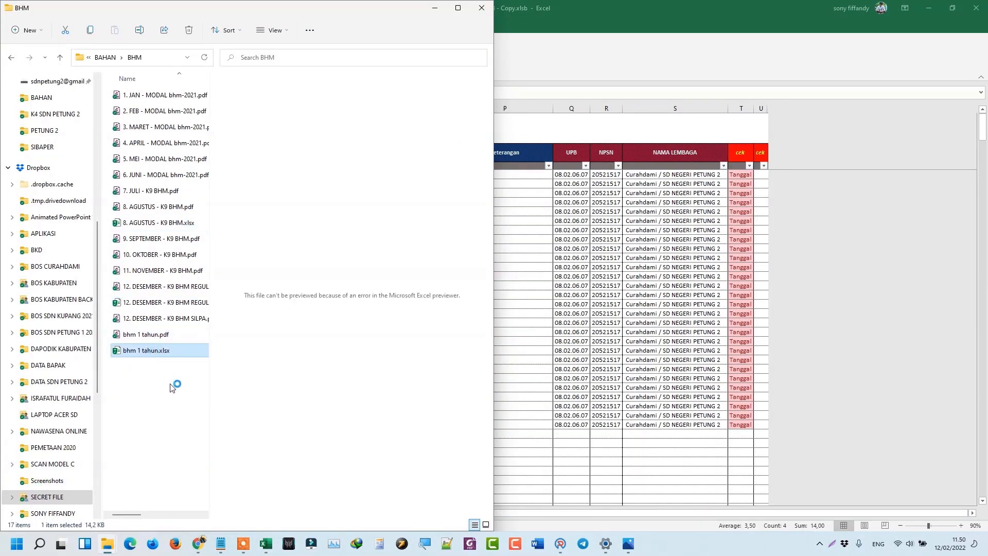
{"action": "key", "text": "Delete"}
{"action": "key", "text": "Return"}
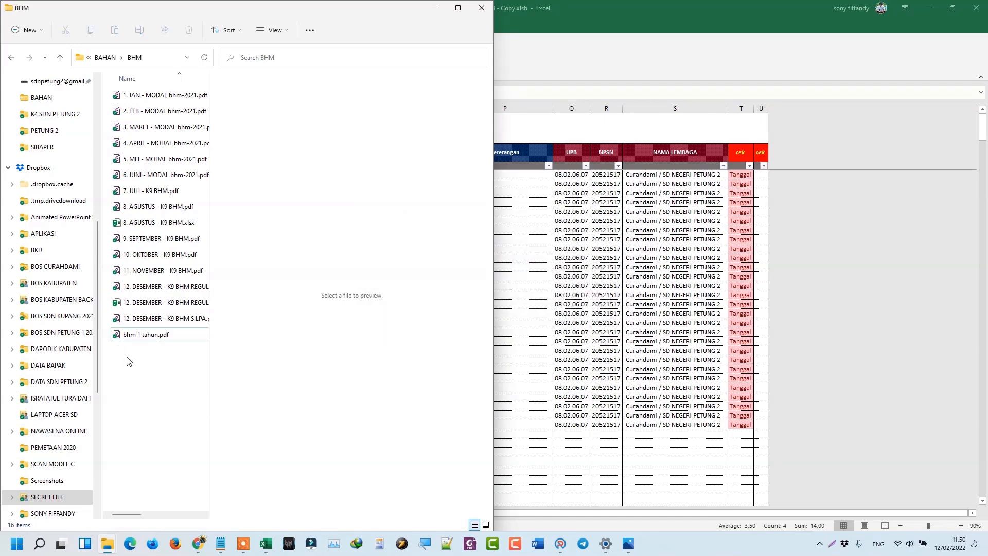
{"action": "left_click", "coordinate": [569, 232]}
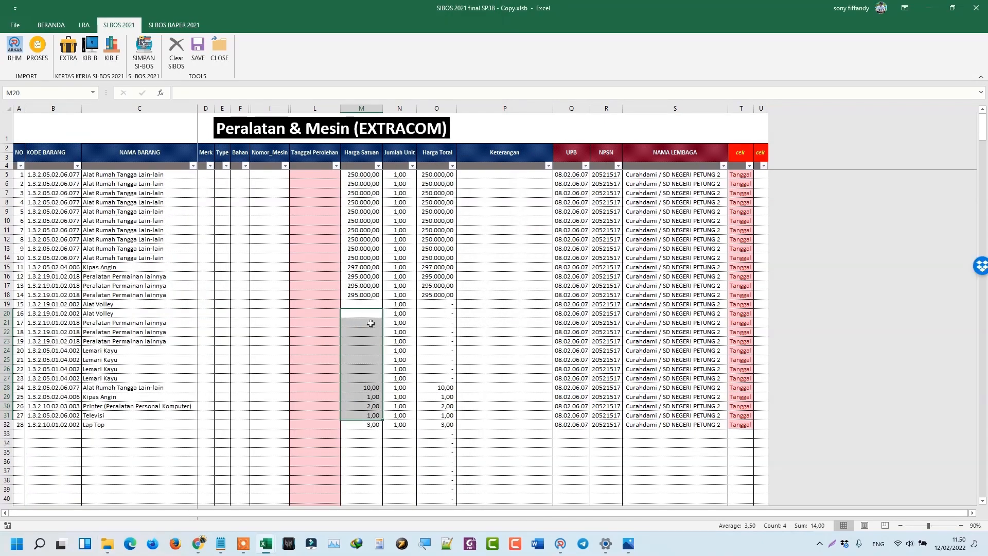
Clear the SIBOS data and re-import BHM purchases from the BHM folder instead of a combined file.
{"action": "left_click", "coordinate": [176, 50]}
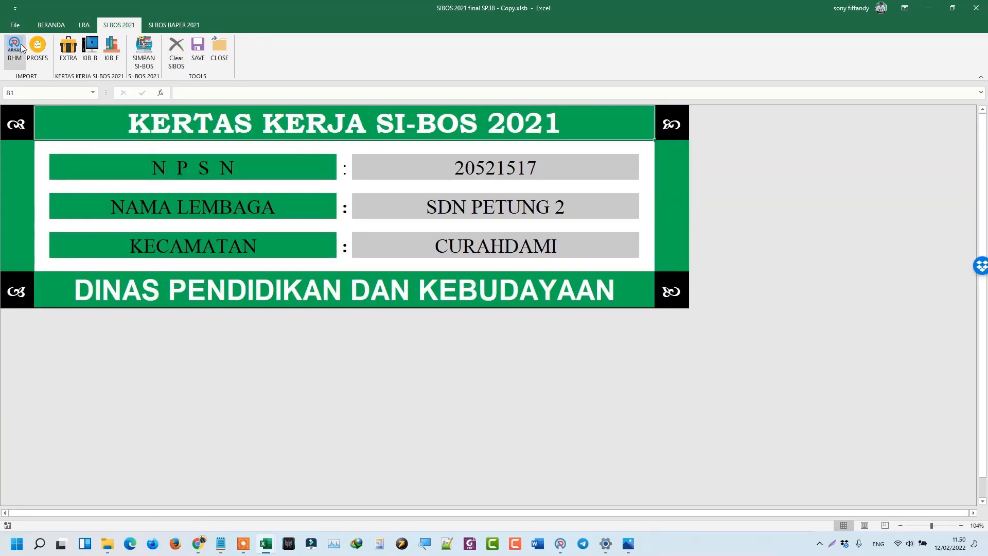
{"action": "left_click", "coordinate": [21, 48]}
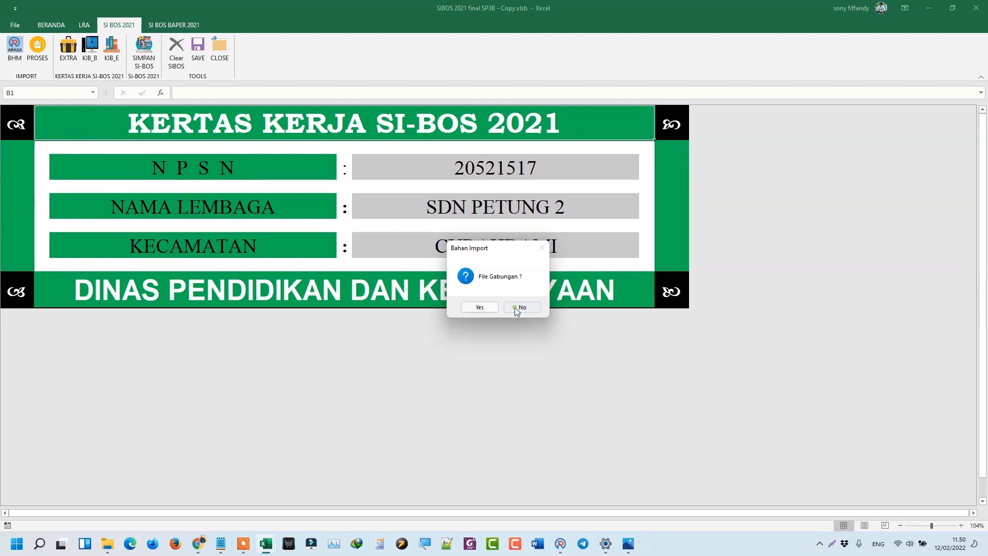
{"action": "left_click", "coordinate": [516, 309]}
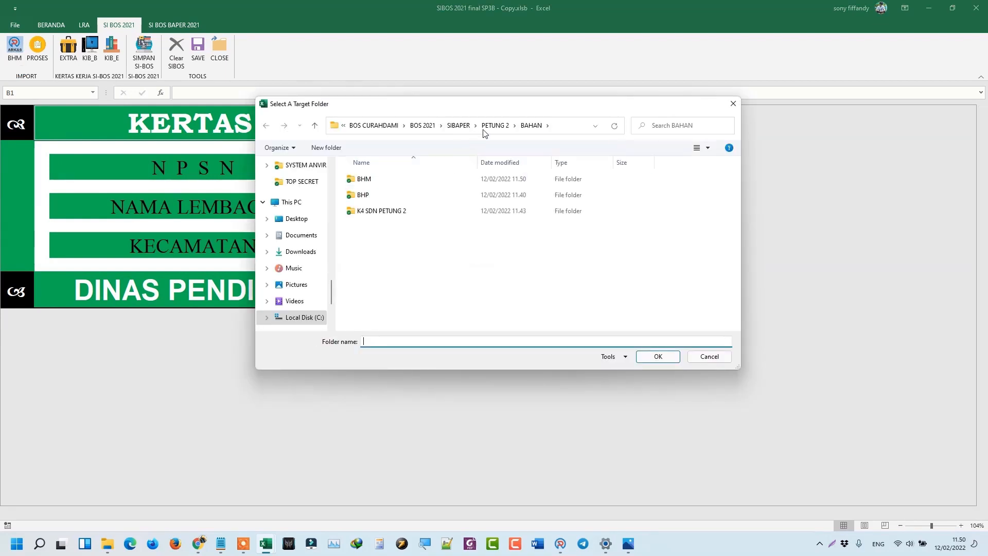
{"action": "double_click", "coordinate": [363, 179]}
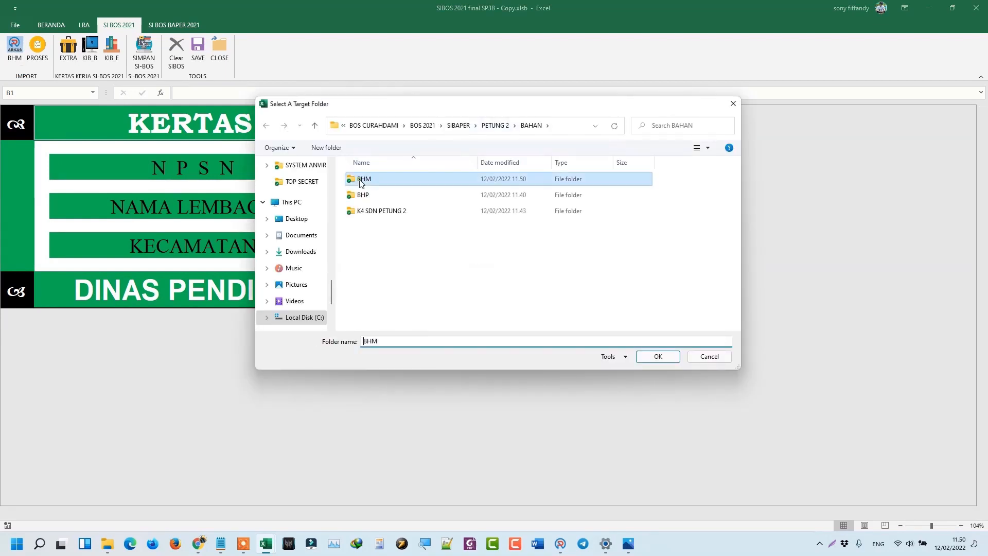
{"action": "left_click", "coordinate": [656, 355]}
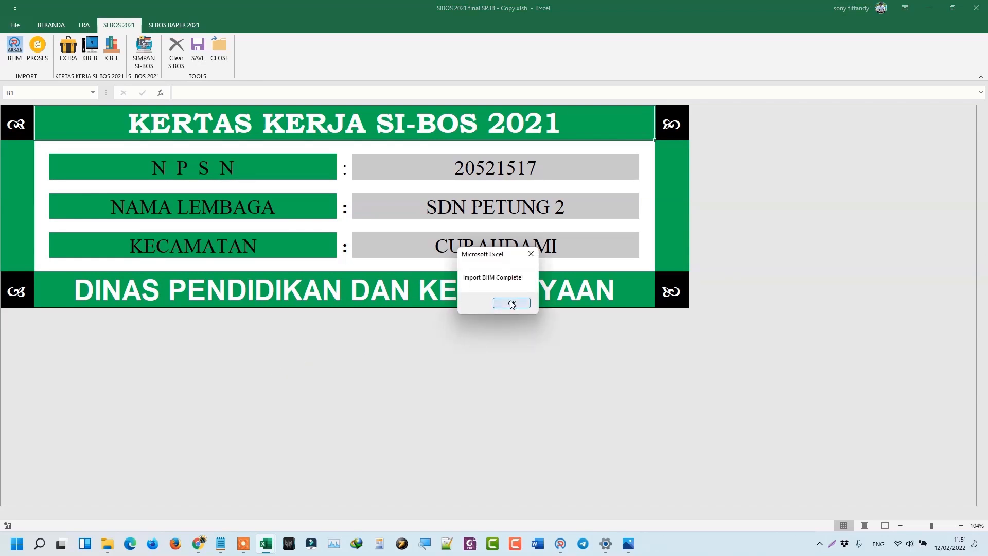
{"action": "left_click", "coordinate": [512, 303]}
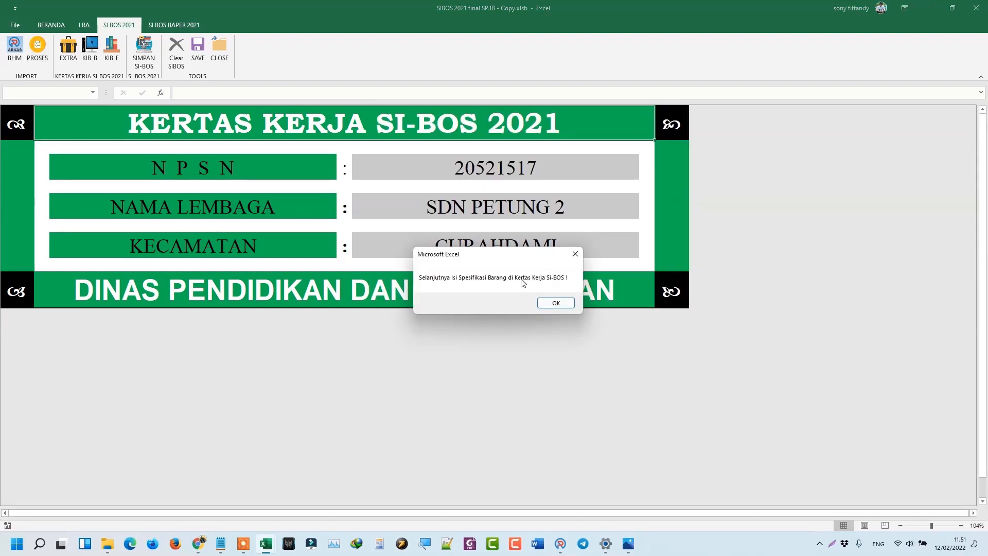
Review the processed results: EXTRACOM with 14 items and KIB B with 12 items.
{"action": "left_click", "coordinate": [547, 305]}
{"action": "left_click", "coordinate": [67, 57]}
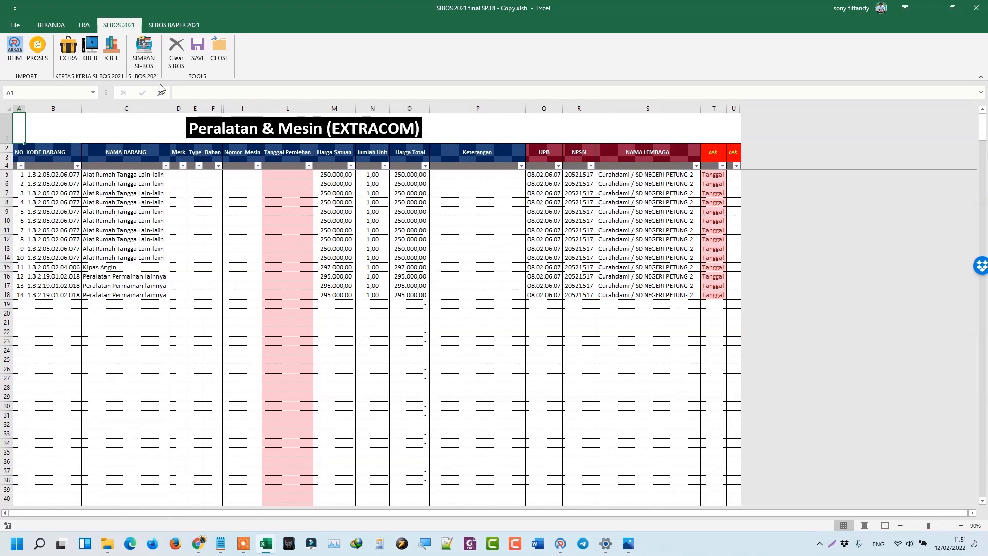
{"action": "left_click", "coordinate": [97, 58]}
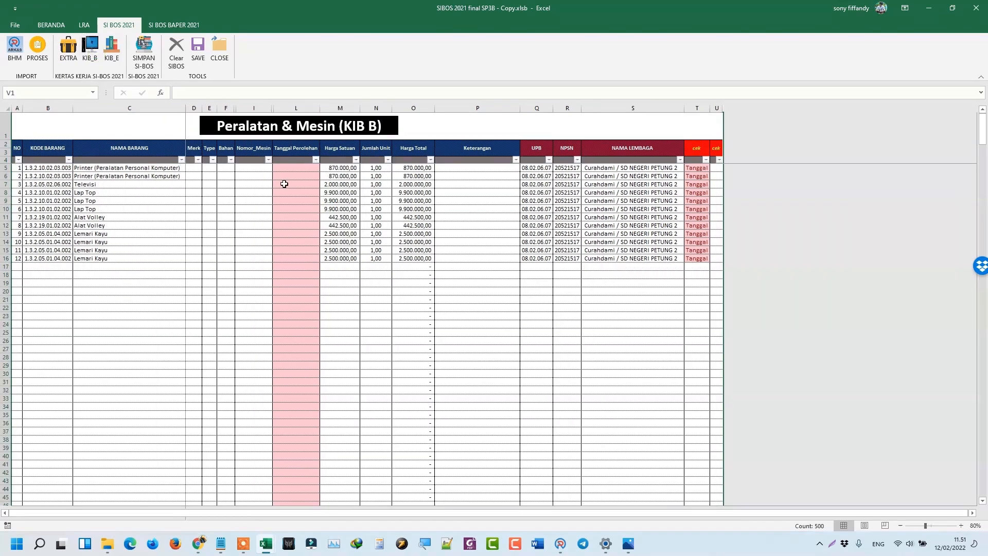
Check the KIB E totals row (500 entries, 40.000.000,00), then return to the EXTRACOM sheet.
{"action": "left_click", "coordinate": [117, 47]}
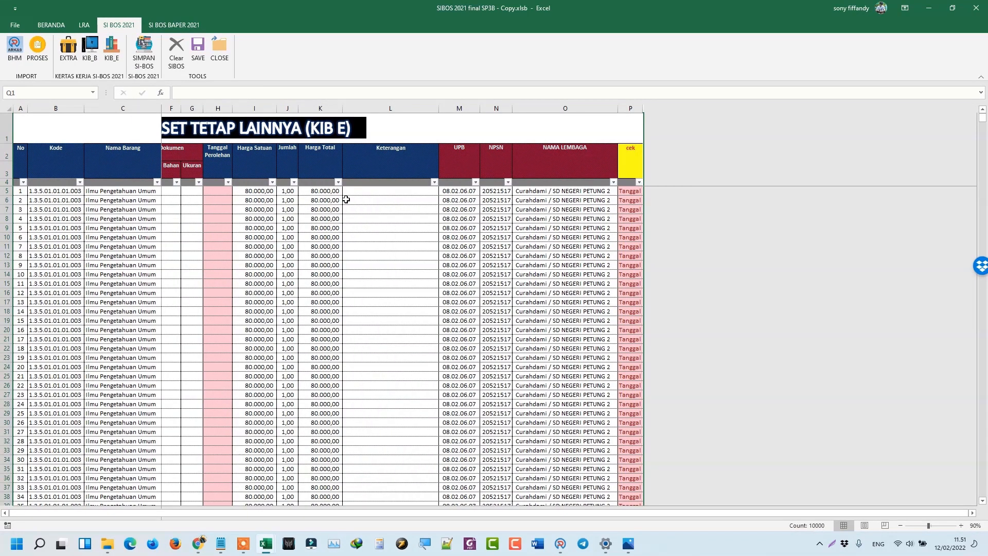
{"action": "left_click", "coordinate": [308, 200]}
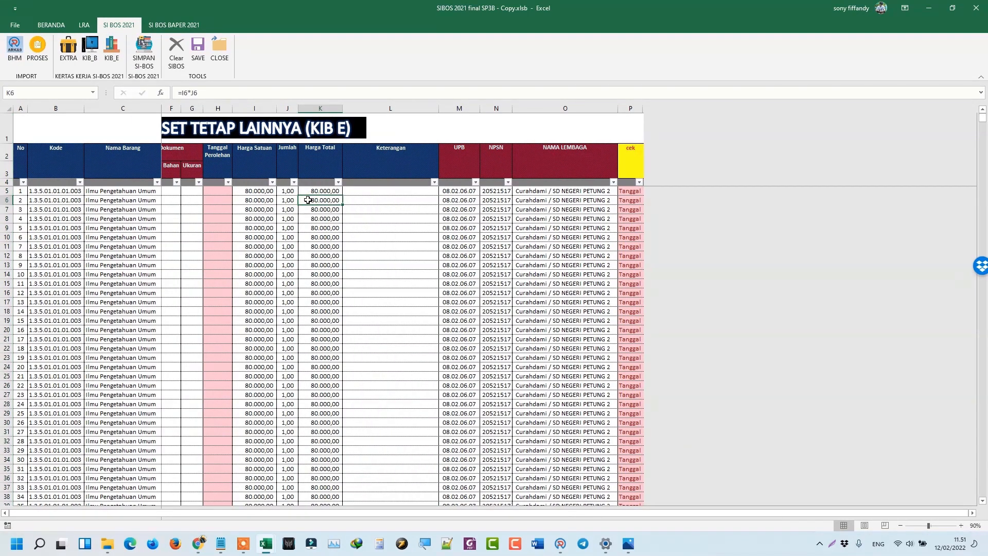
{"action": "key", "text": "ctrl+Down"}
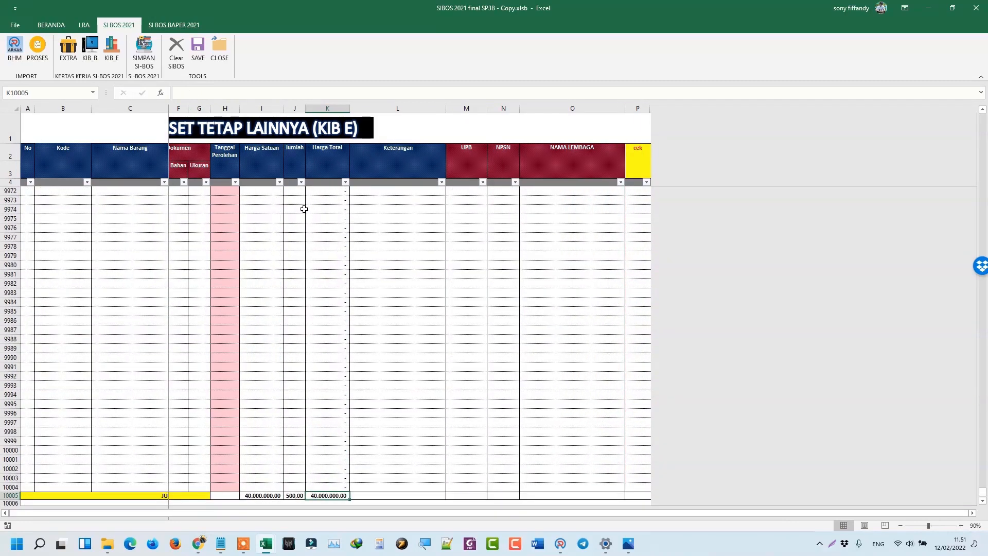
{"action": "scroll", "coordinate": [168, 307], "scroll_direction": "up", "scroll_amount": 5}
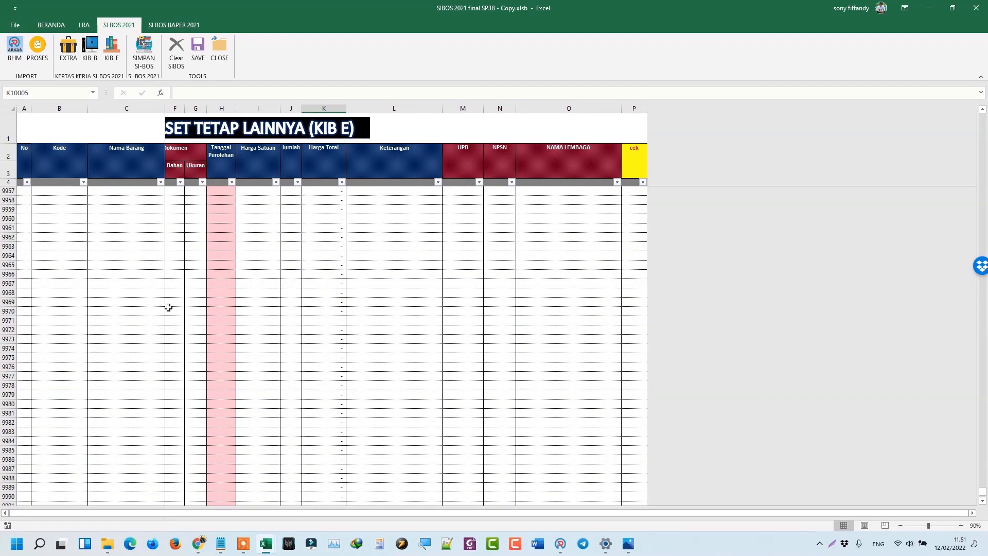
{"action": "key", "text": "ctrl+Up"}
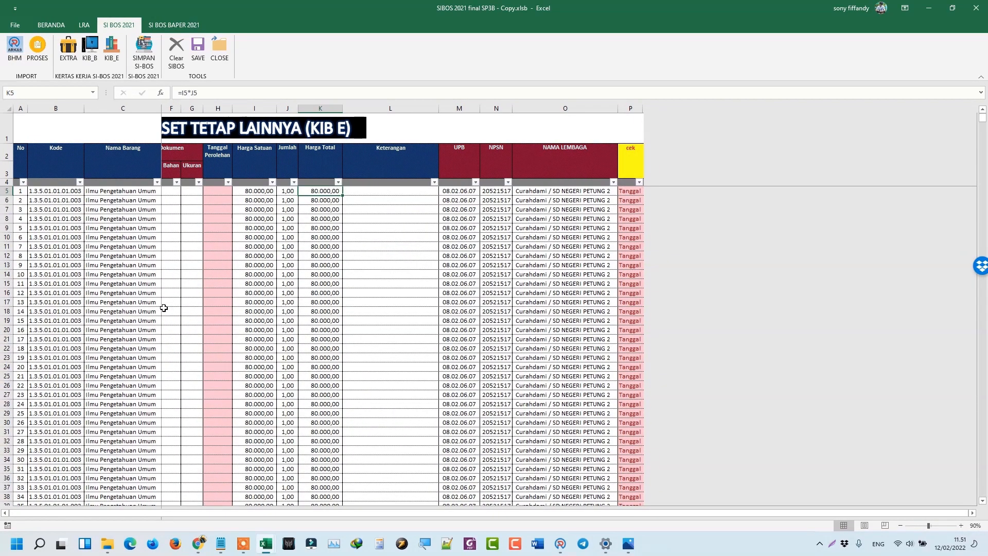
{"action": "left_click", "coordinate": [68, 49]}
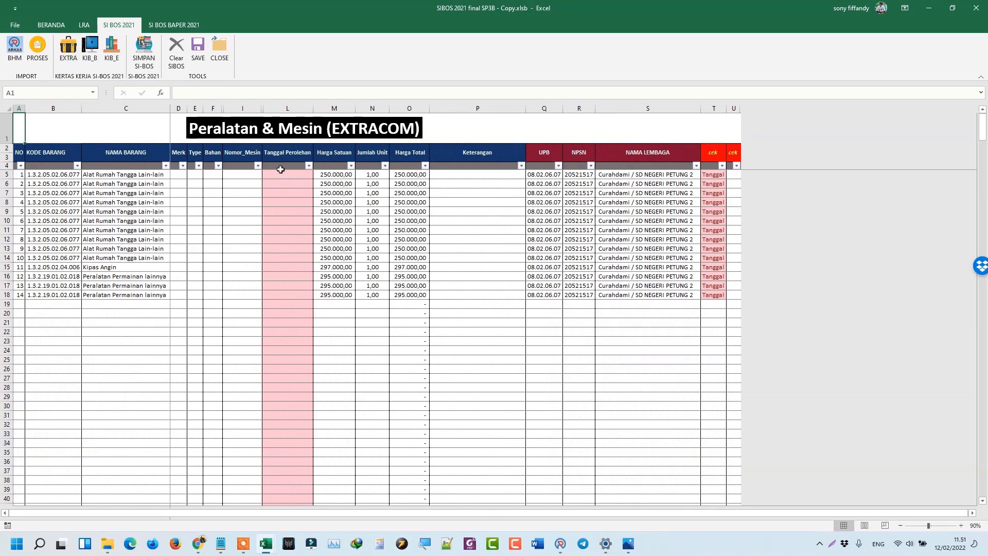
{"action": "left_click_drag", "start_coordinate": [188, 104], "coordinate": [204, 104]}
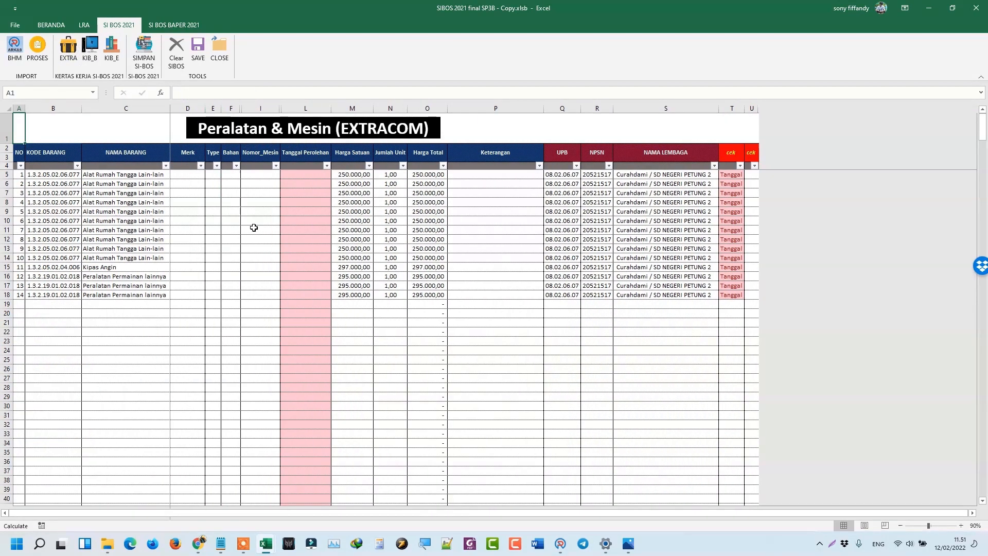
{"action": "left_click", "coordinate": [961, 526]}
{"action": "left_click", "coordinate": [961, 526]}
{"action": "left_click", "coordinate": [960, 525]}
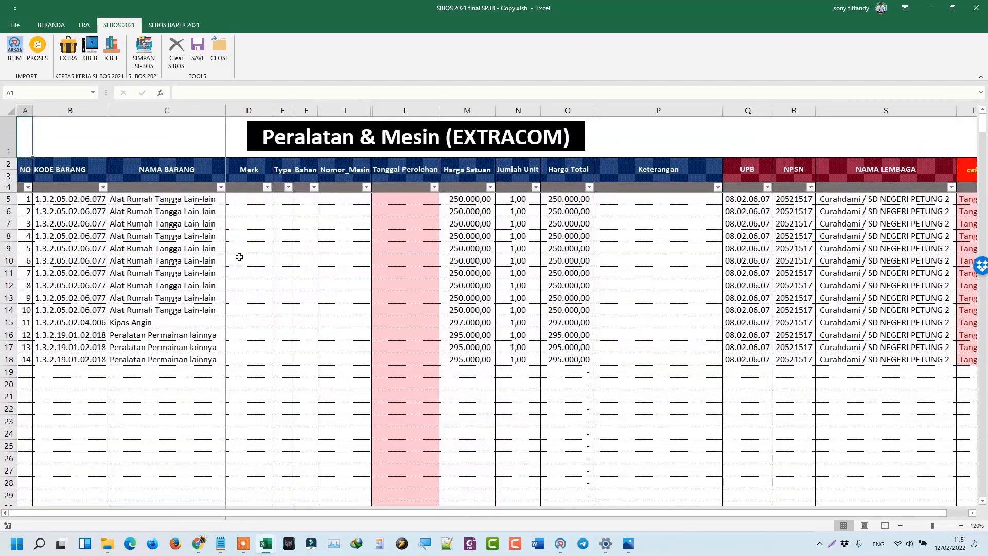
{"action": "left_click", "coordinate": [199, 204]}
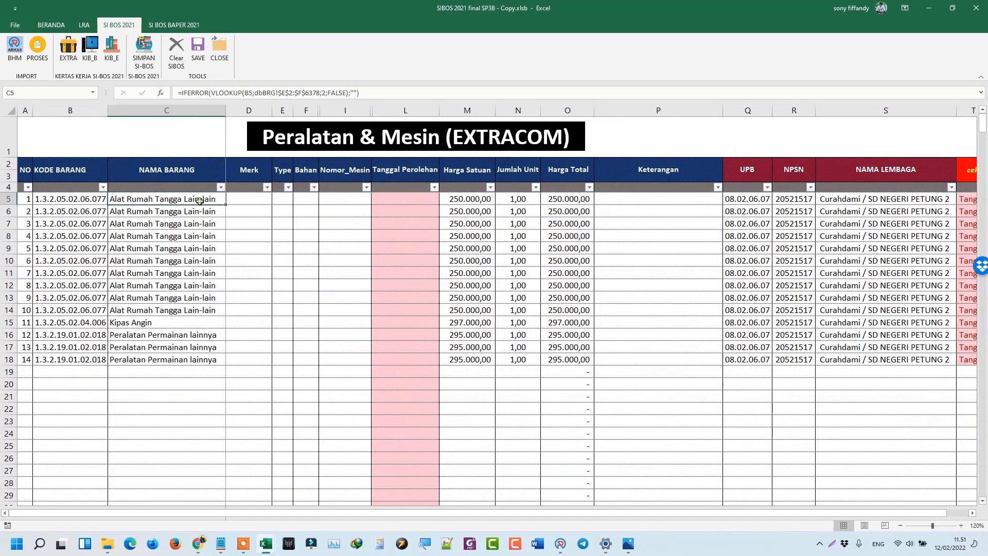
{"action": "left_click", "coordinate": [240, 201]}
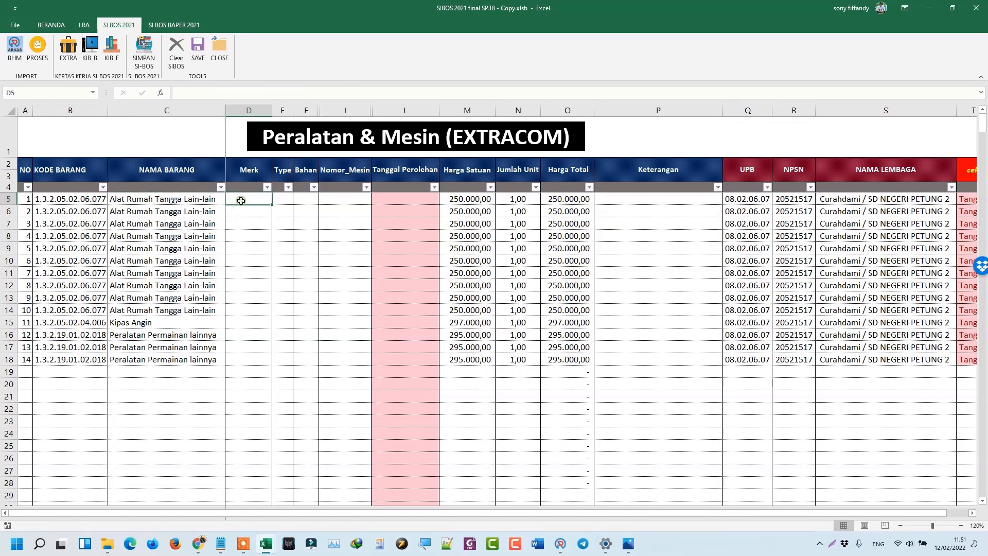
{"action": "left_click", "coordinate": [140, 202]}
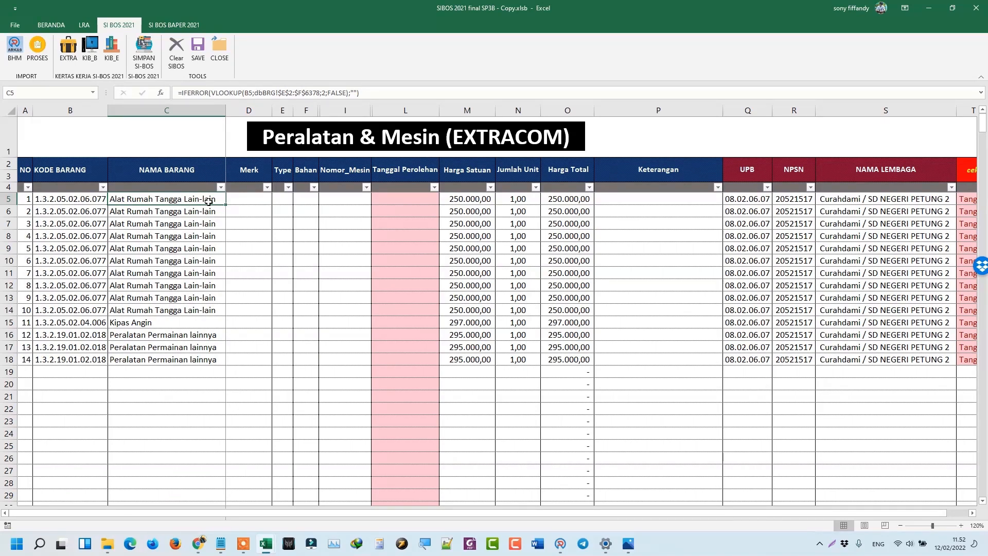
{"action": "left_click", "coordinate": [256, 202]}
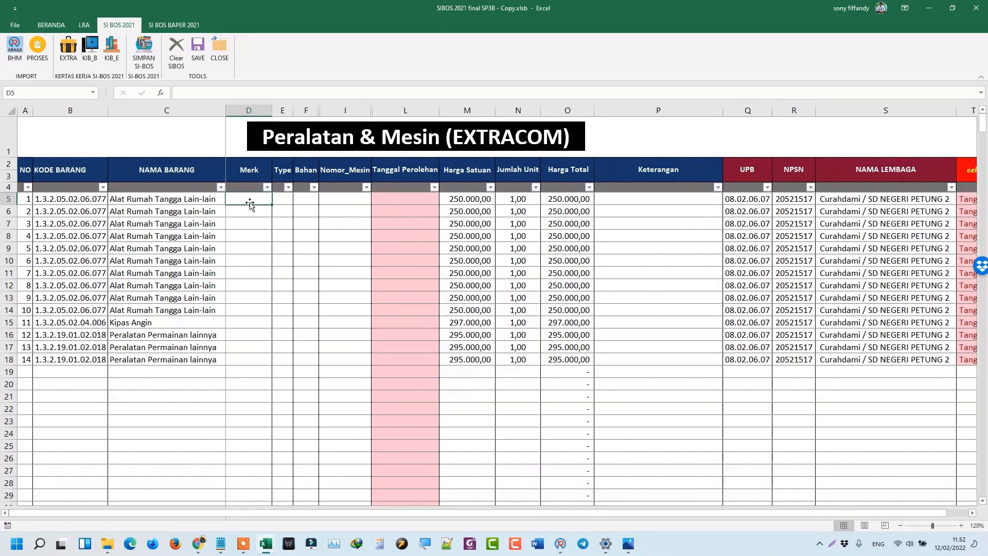
{"action": "left_click", "coordinate": [327, 200]}
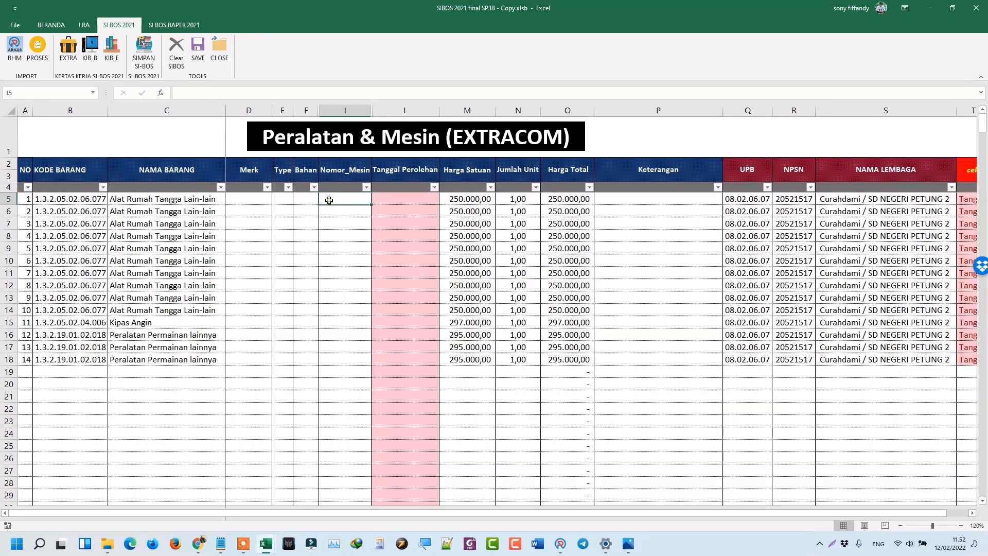
{"action": "left_click", "coordinate": [190, 200]}
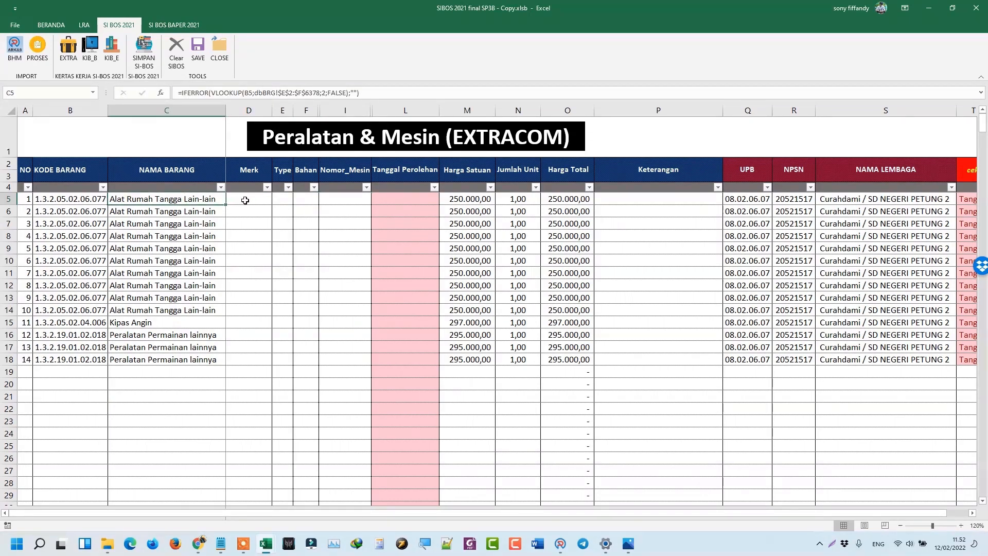
{"action": "left_click", "coordinate": [245, 200]}
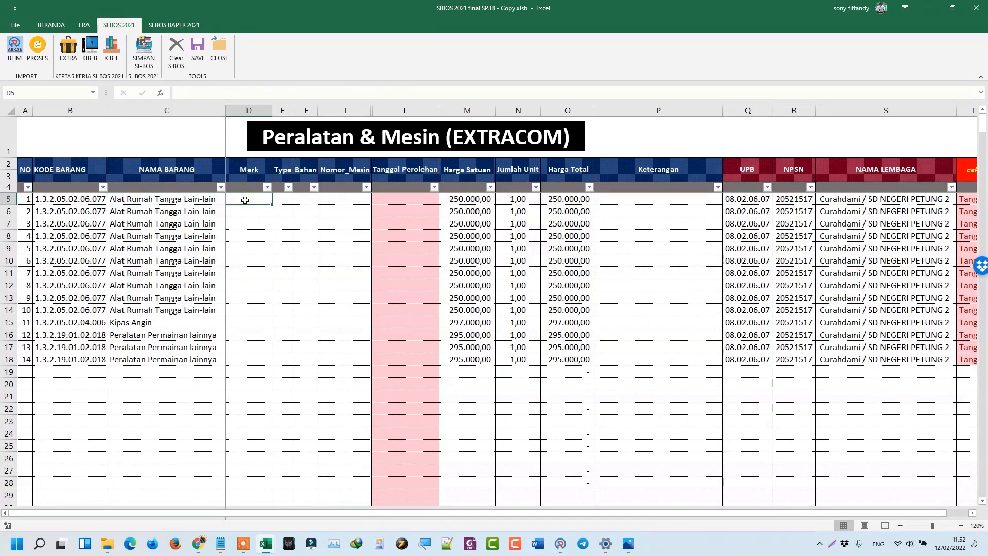
Enter 'taplak meja' as Type in E5, autofit column E, and fill it down to E14.
{"action": "left_click", "coordinate": [280, 202]}
{"action": "type", "text": "taplak m"}
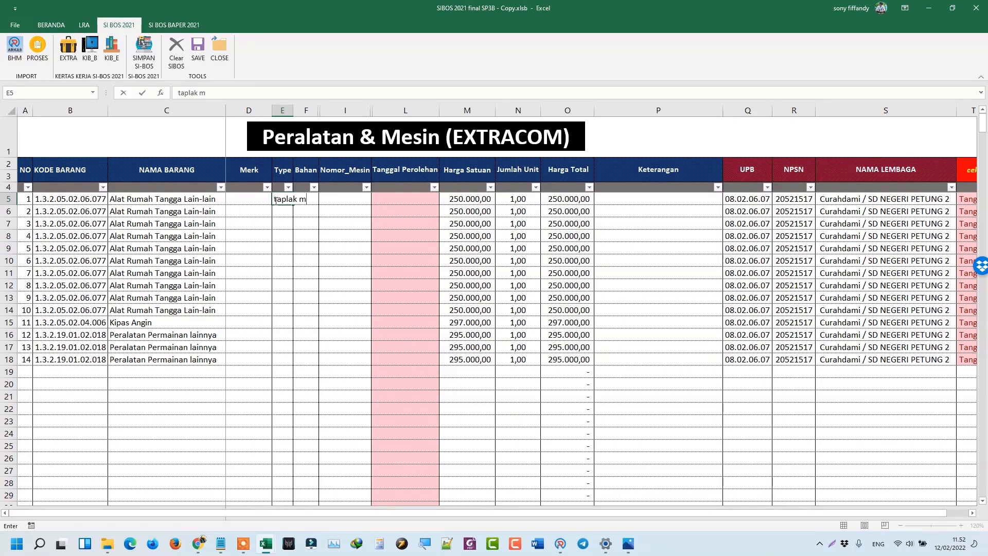
{"action": "type", "text": "eja"}
{"action": "key", "text": "Return"}
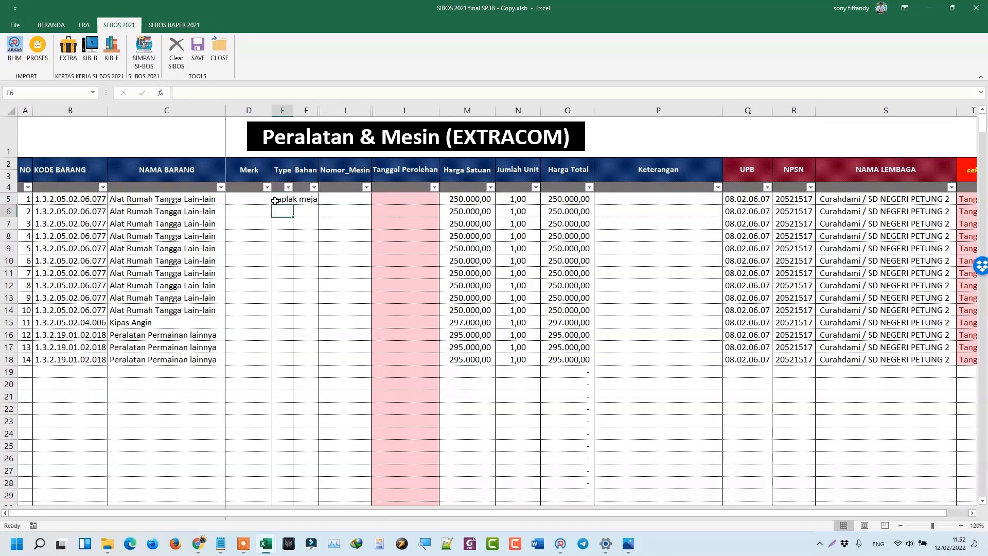
{"action": "double_click", "coordinate": [293, 110]}
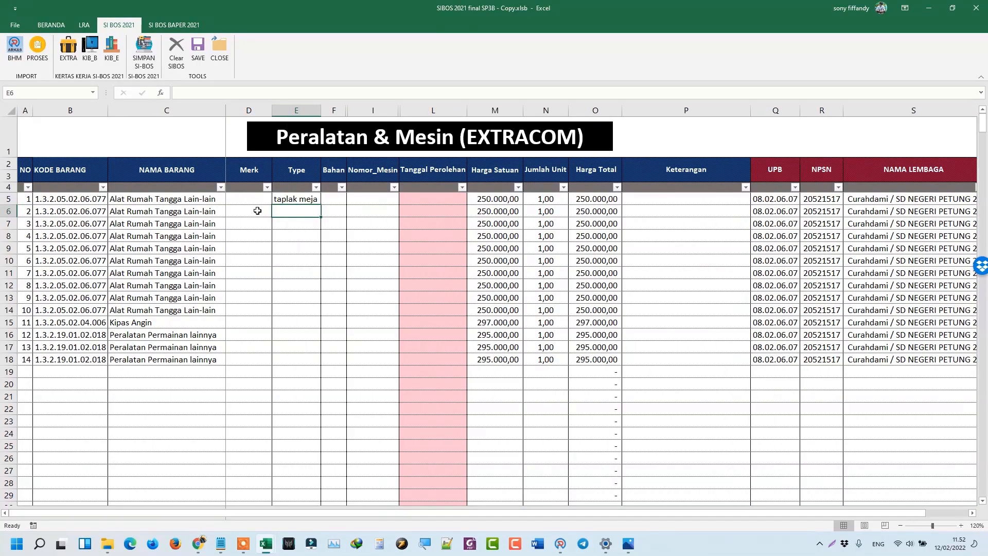
{"action": "left_click", "coordinate": [296, 200]}
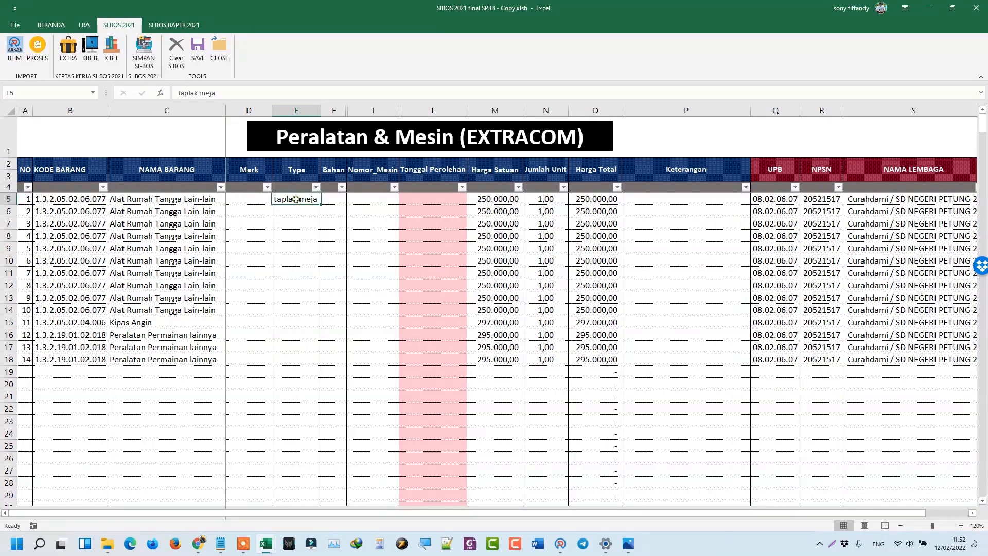
{"action": "left_click_drag", "start_coordinate": [322, 205], "coordinate": [328, 320]}
{"action": "left_click", "coordinate": [330, 198]}
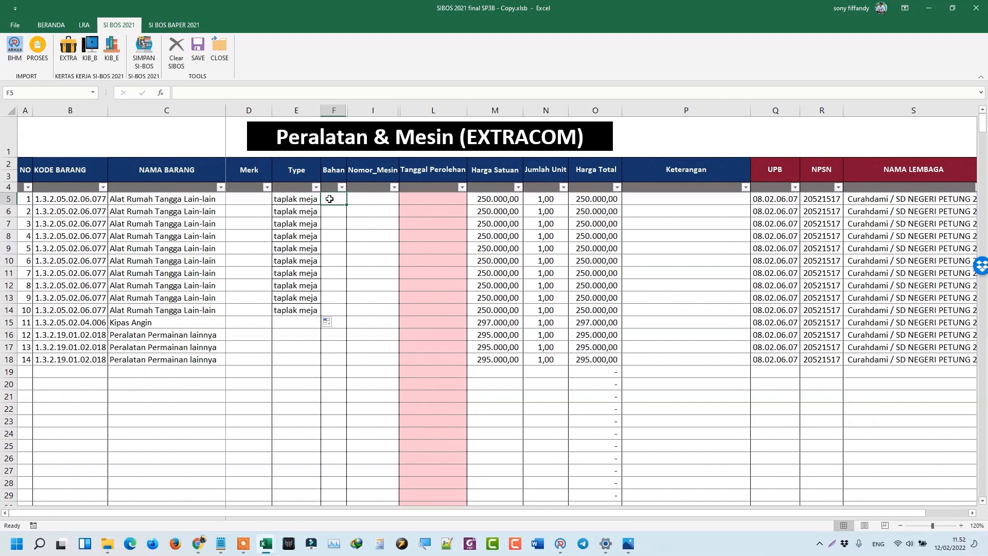
Enter 'kain' as Bahan in F5 and fill it down through F14.
{"action": "double_click", "coordinate": [332, 199]}
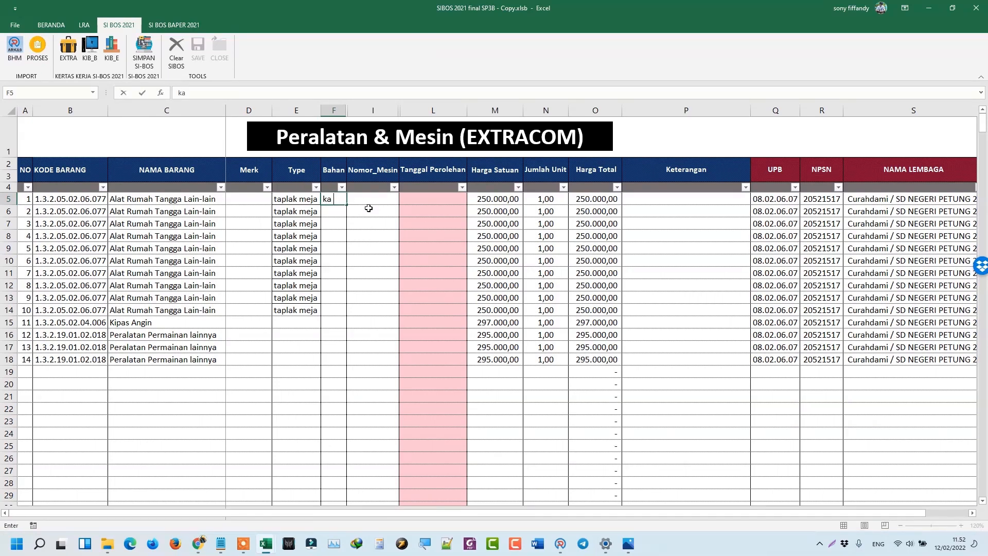
{"action": "key", "text": "Return"}
{"action": "left_click", "coordinate": [331, 201]}
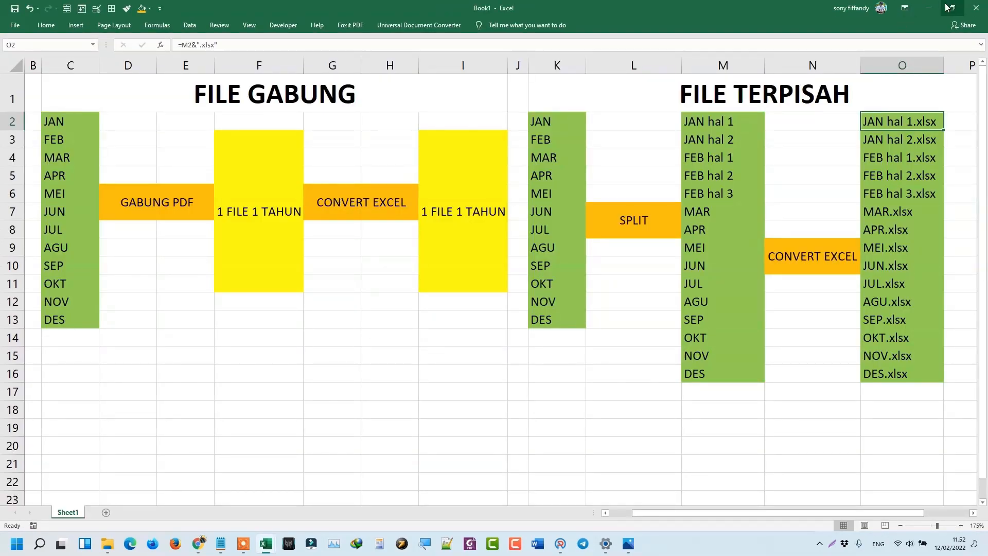
{"action": "left_click", "coordinate": [933, 10]}
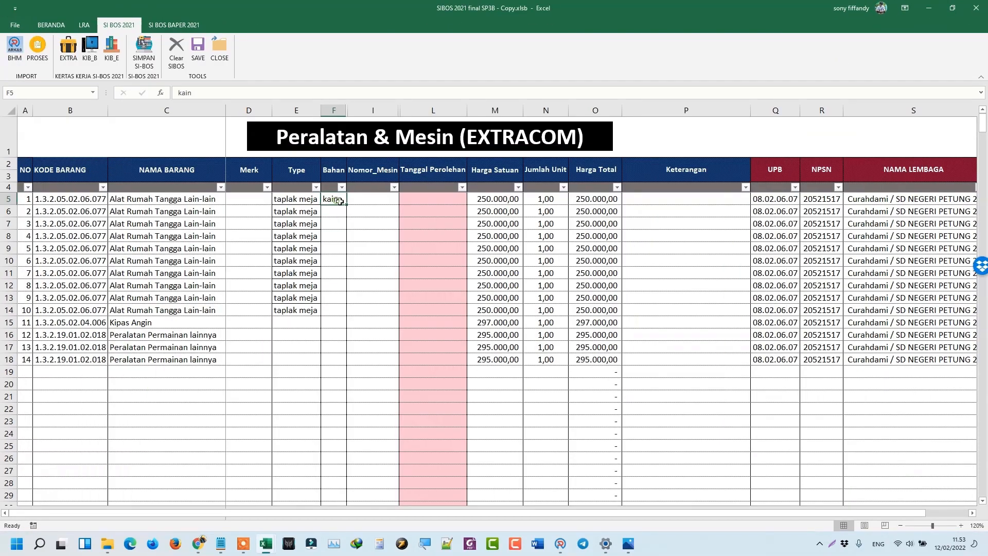
{"action": "left_click_drag", "start_coordinate": [349, 205], "coordinate": [353, 315]}
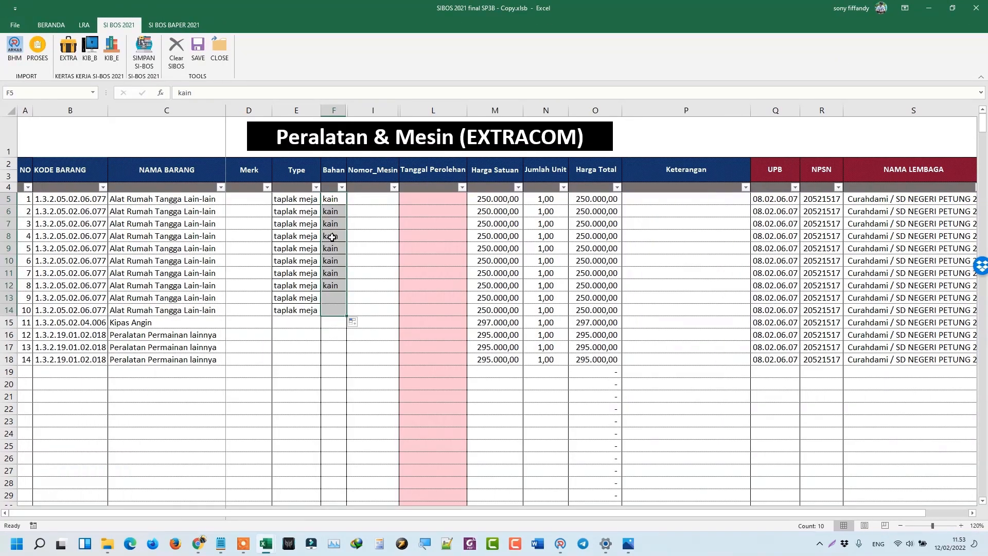
{"action": "left_click", "coordinate": [357, 200]}
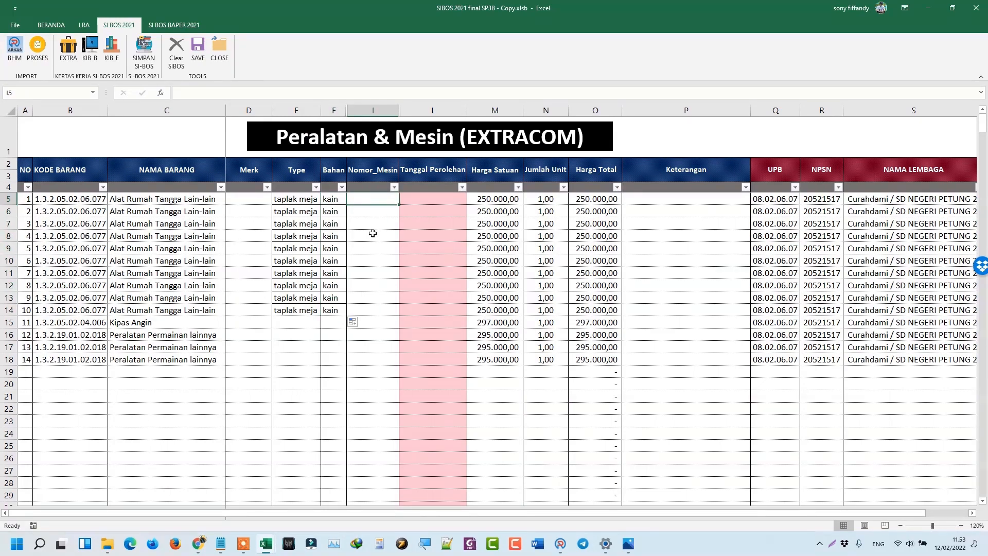
{"action": "left_click", "coordinate": [432, 197]}
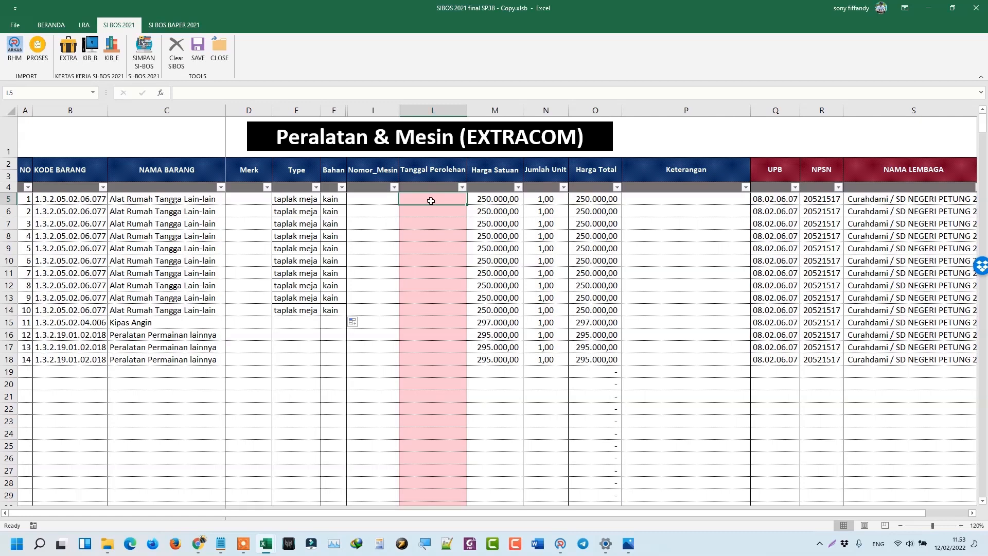
{"action": "mouse_move", "coordinate": [107, 549]}
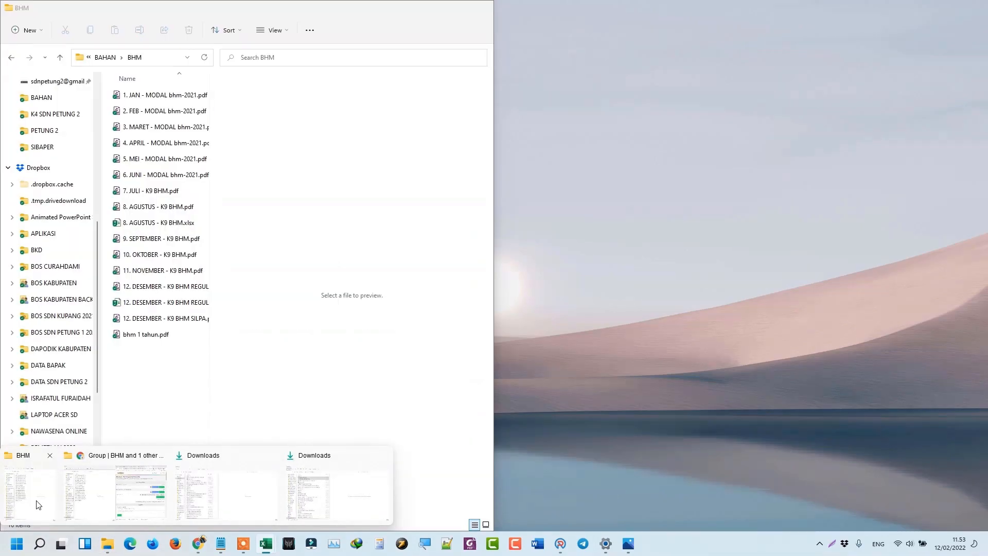
Open KWITANSI INDUK 1 TAHUN.xlsx from the BAHAN folder in File Explorer.
{"action": "left_click", "coordinate": [37, 504]}
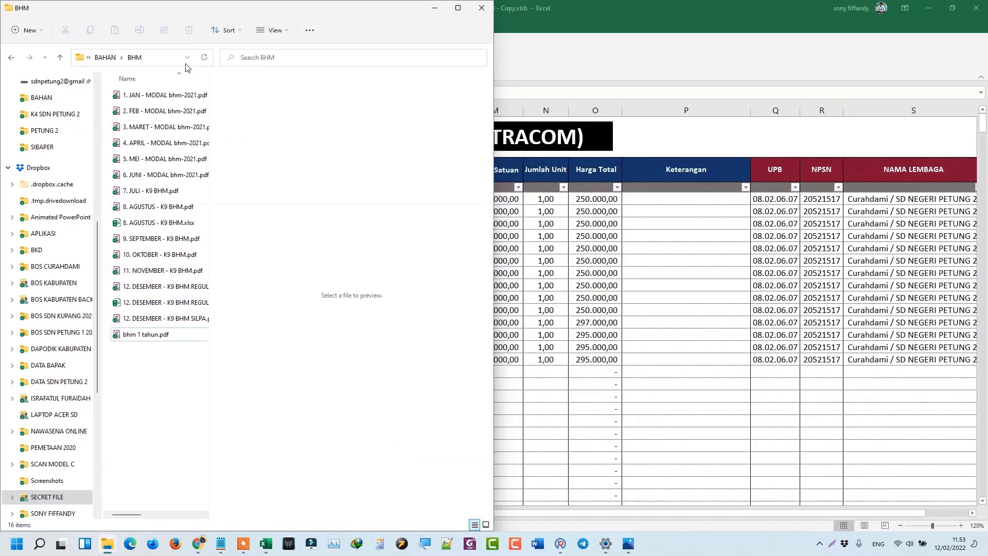
{"action": "left_click", "coordinate": [103, 57]}
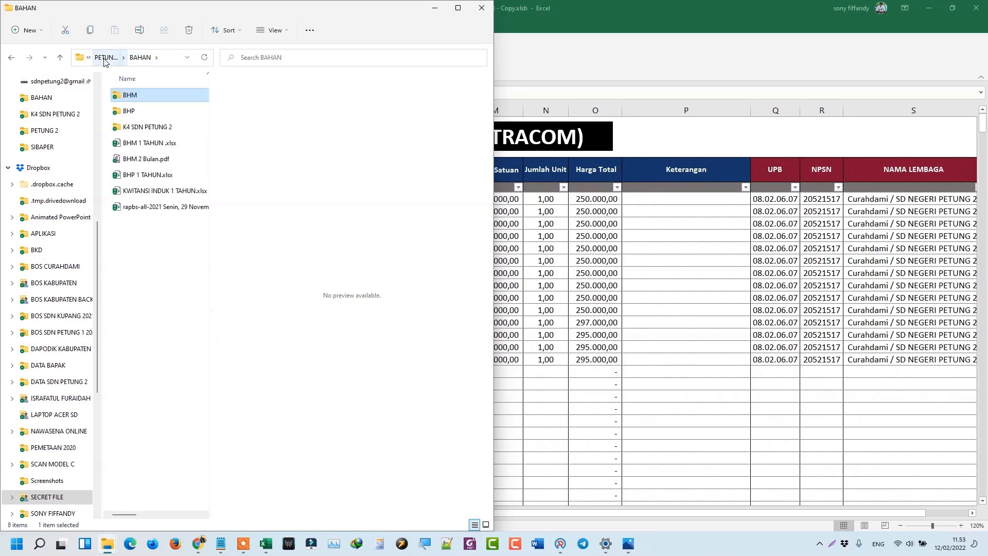
{"action": "double_click", "coordinate": [155, 191]}
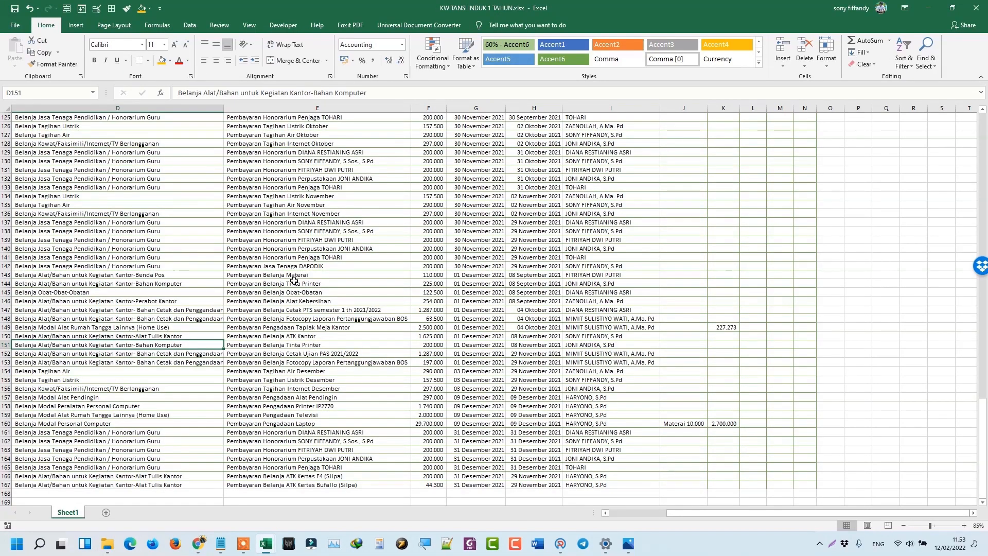
Zoom the receipts sheet to 100% and check the TANGGAL NOTA dates from H2 to H26.
{"action": "left_click", "coordinate": [963, 526]}
{"action": "left_click", "coordinate": [964, 525]}
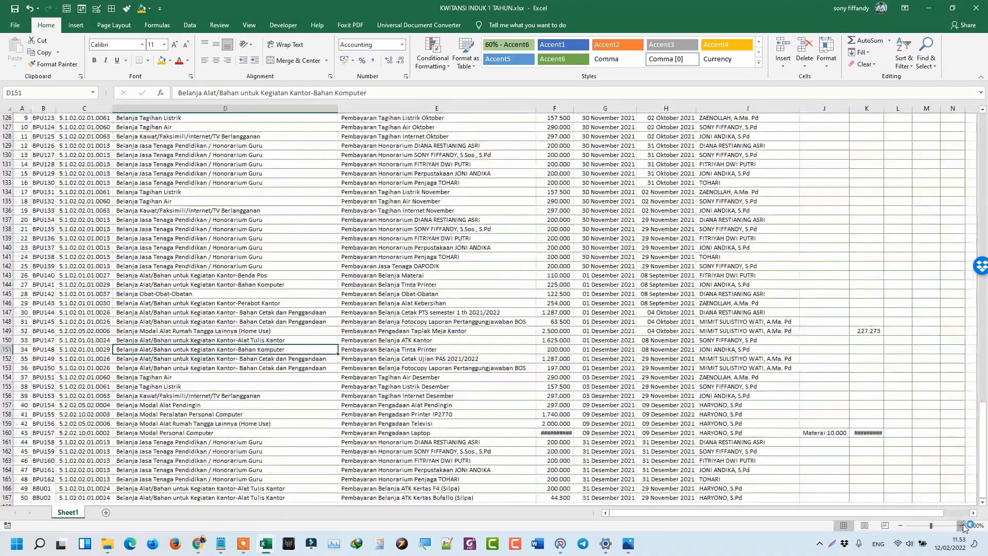
{"action": "scroll", "coordinate": [746, 148], "scroll_direction": "up", "scroll_amount": 20}
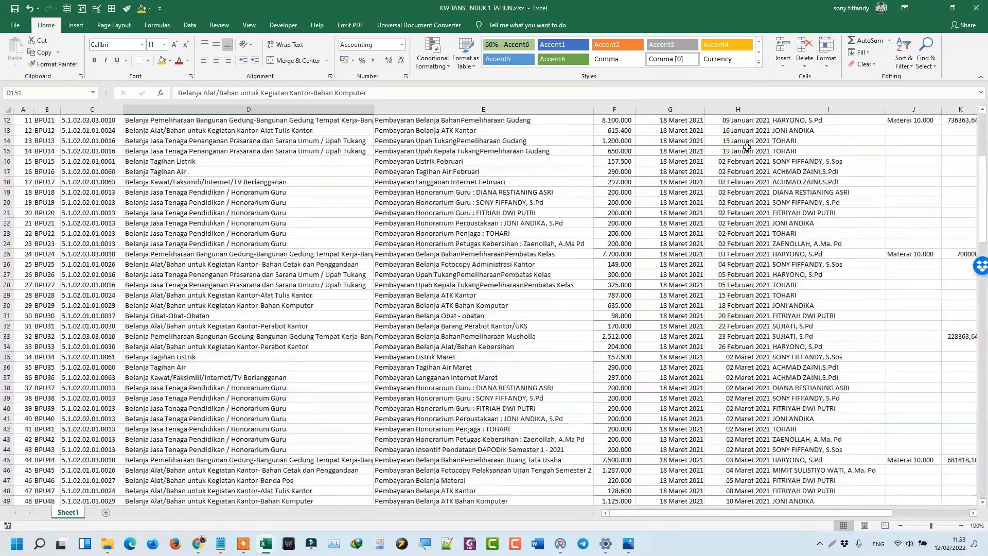
{"action": "scroll", "coordinate": [746, 148], "scroll_direction": "up", "scroll_amount": 4}
{"action": "left_click", "coordinate": [739, 132]}
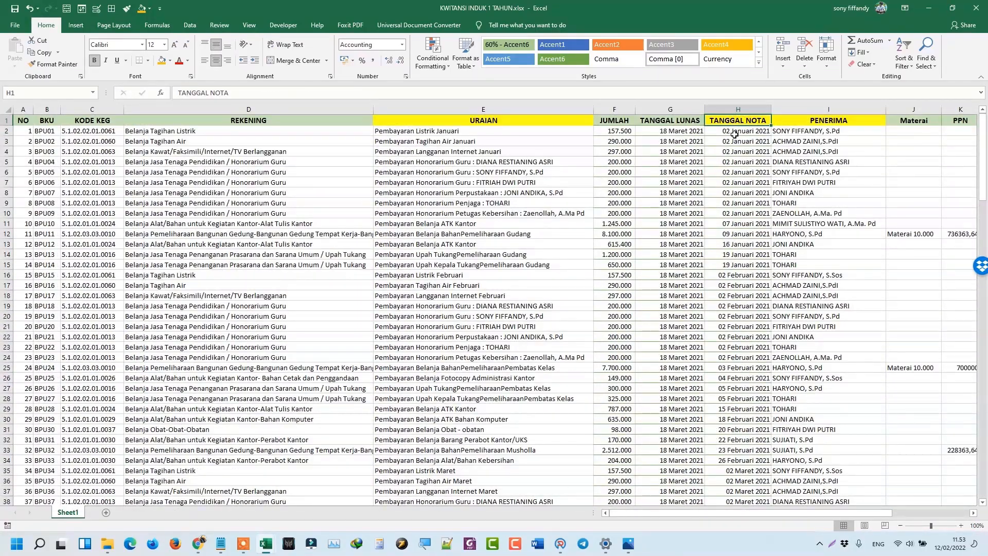
{"action": "left_click_drag", "start_coordinate": [739, 131], "coordinate": [744, 356]}
{"action": "left_click", "coordinate": [737, 316]}
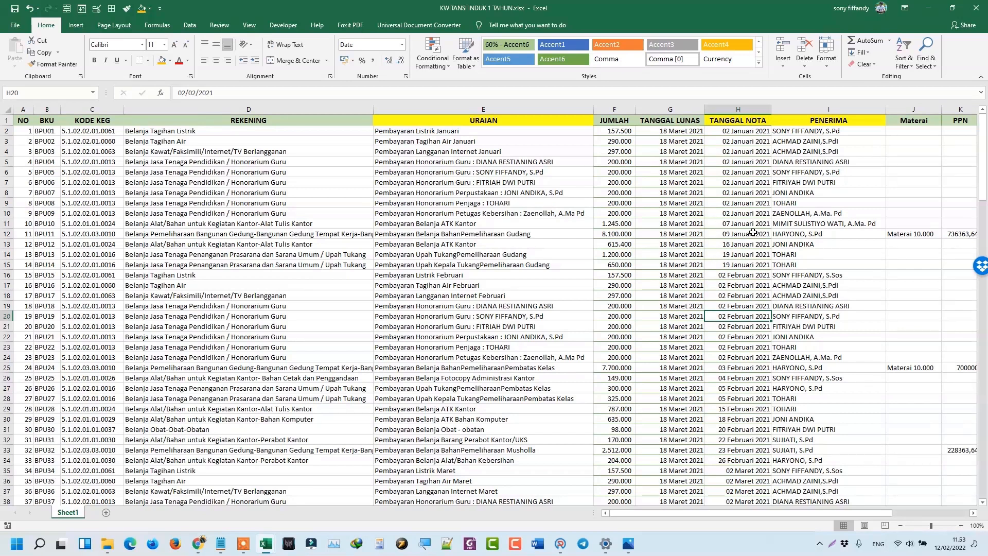
{"action": "left_click", "coordinate": [718, 142]}
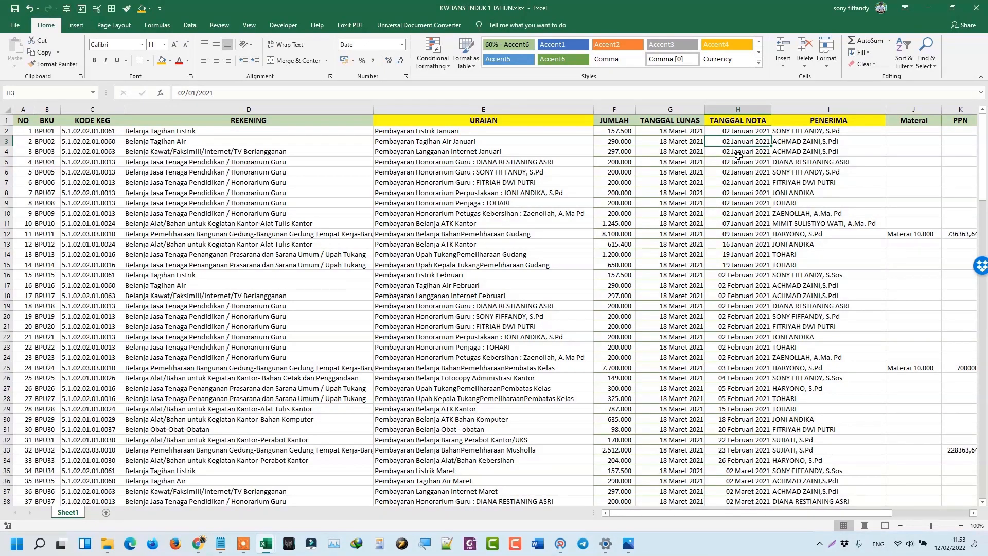
{"action": "scroll", "coordinate": [739, 273], "scroll_direction": "down", "scroll_amount": 3}
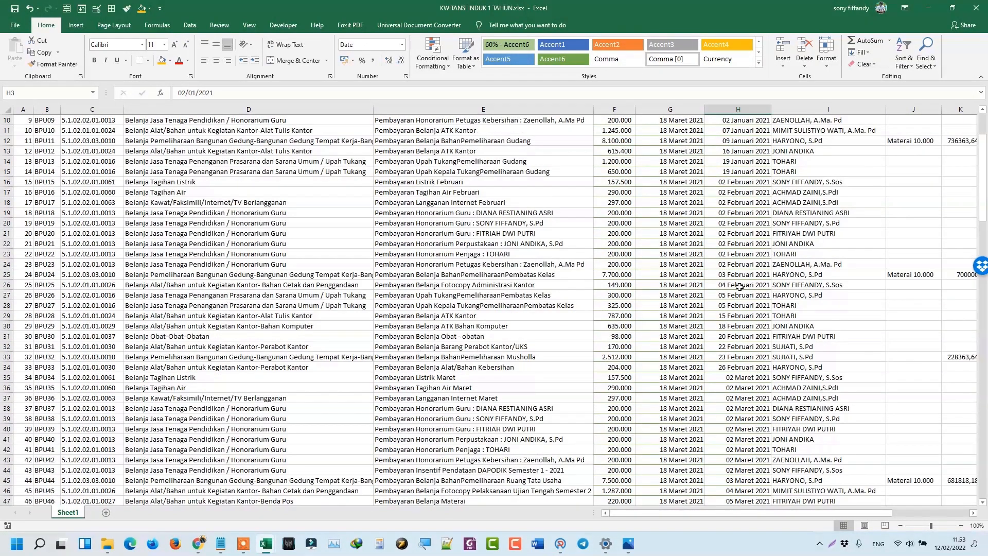
{"action": "left_click", "coordinate": [740, 285]}
Check the nota dates around rows 136–144, including BKU BPU133, then minimize the KWITANSI workbook.
{"action": "scroll", "coordinate": [743, 237], "scroll_direction": "up", "scroll_amount": 3}
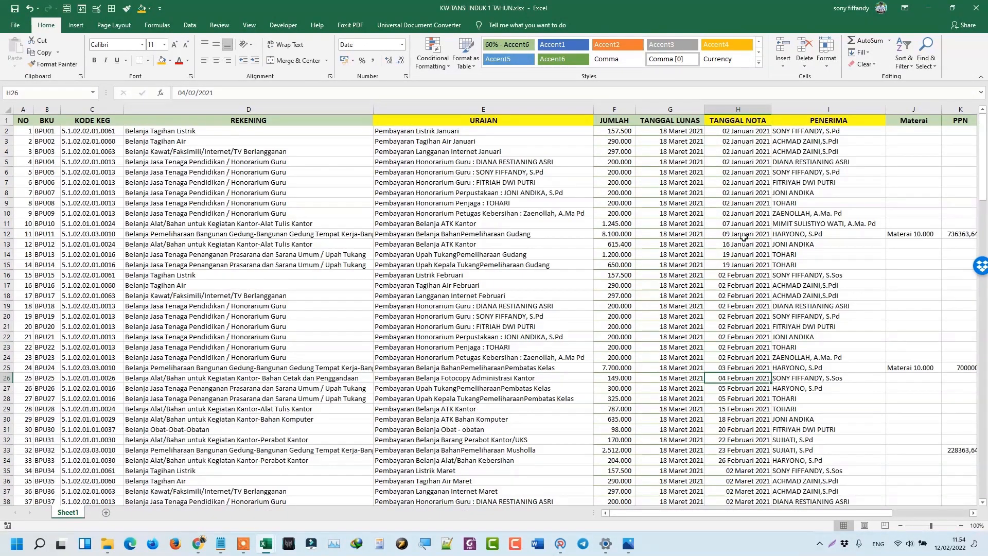
{"action": "scroll", "coordinate": [748, 257], "scroll_direction": "down", "scroll_amount": 3}
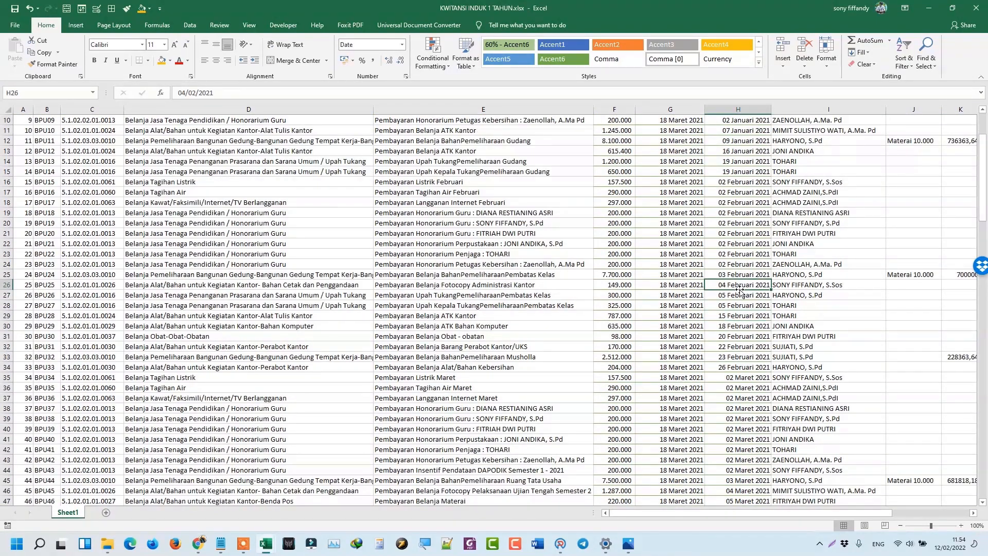
{"action": "scroll", "coordinate": [760, 282], "scroll_direction": "down", "scroll_amount": 5}
{"action": "scroll", "coordinate": [760, 282], "scroll_direction": "down", "scroll_amount": 5}
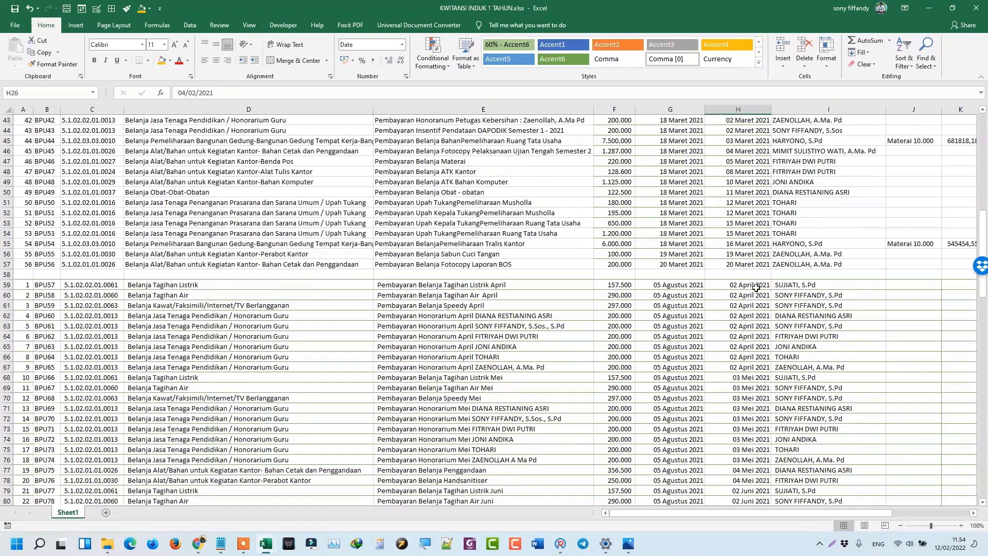
{"action": "scroll", "coordinate": [760, 267], "scroll_direction": "up", "scroll_amount": 11}
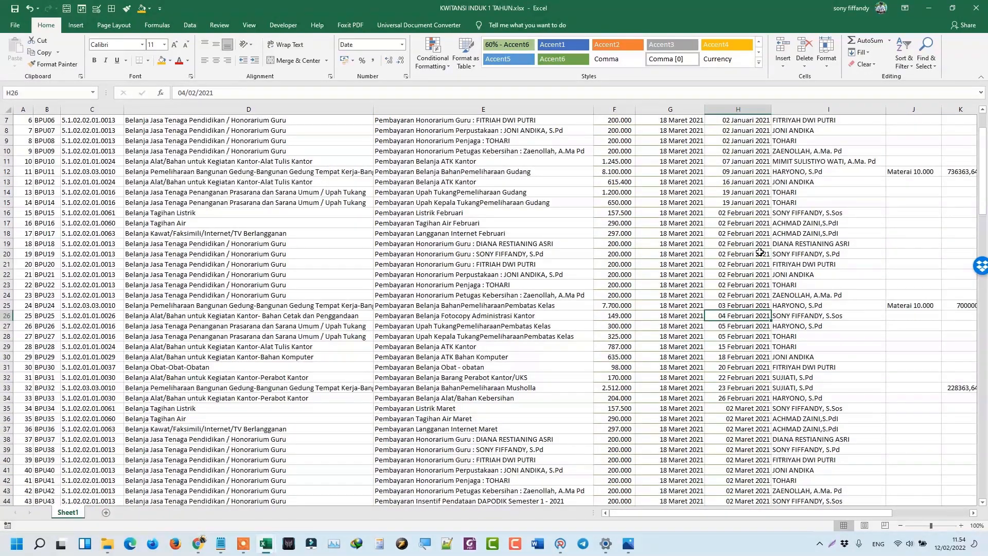
{"action": "scroll", "coordinate": [760, 252], "scroll_direction": "up", "scroll_amount": 2}
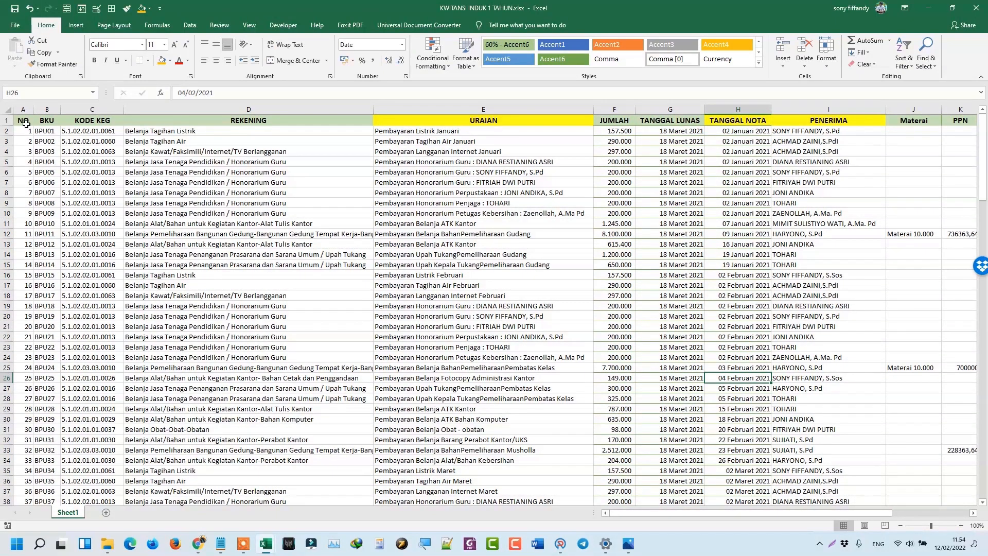
{"action": "scroll", "coordinate": [680, 307], "scroll_direction": "down", "scroll_amount": 20}
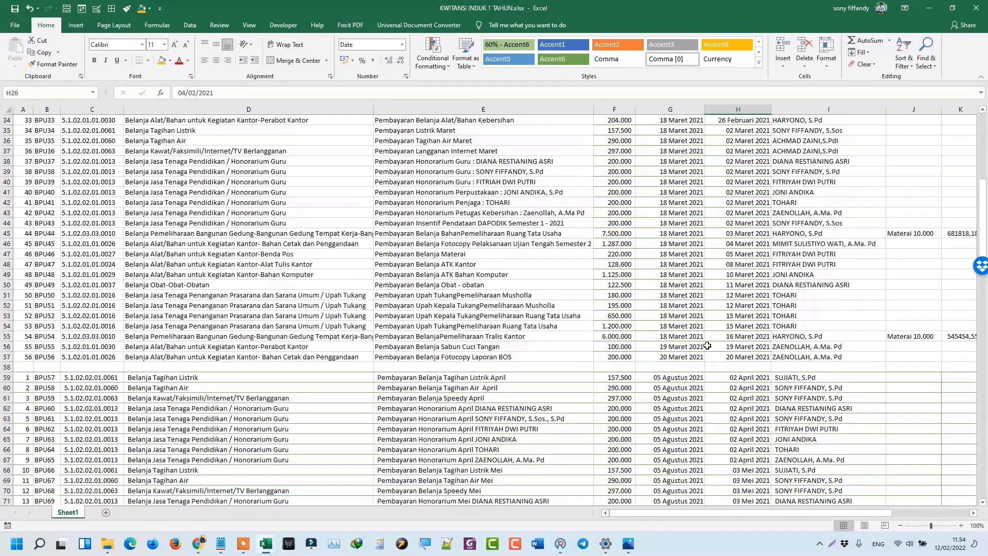
{"action": "scroll", "coordinate": [751, 328], "scroll_direction": "down", "scroll_amount": 9}
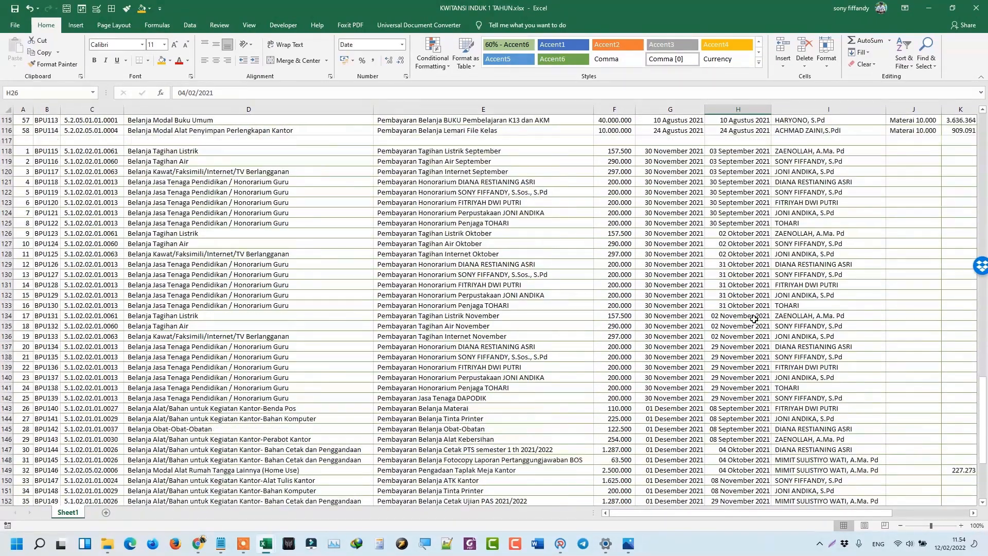
{"action": "left_click", "coordinate": [747, 295]}
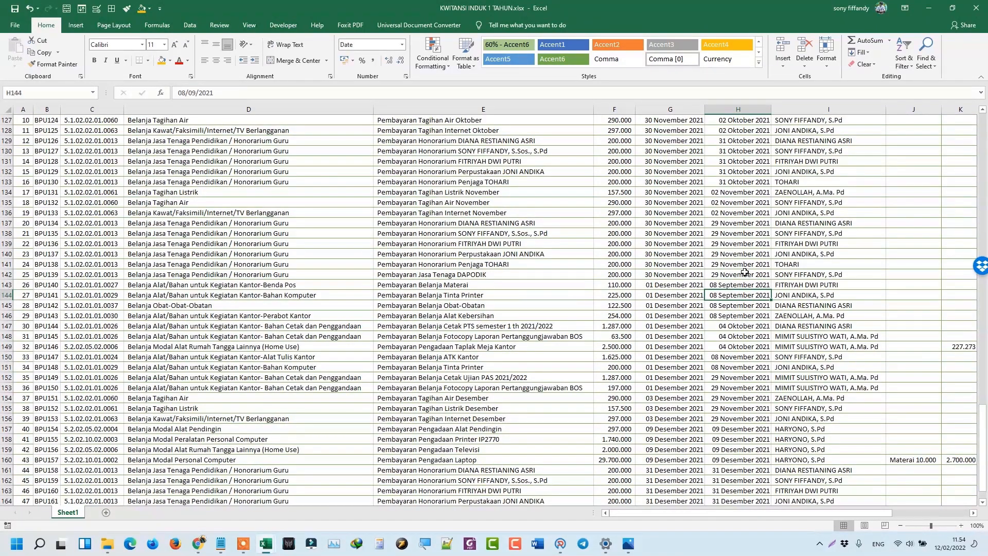
{"action": "left_click", "coordinate": [726, 233]}
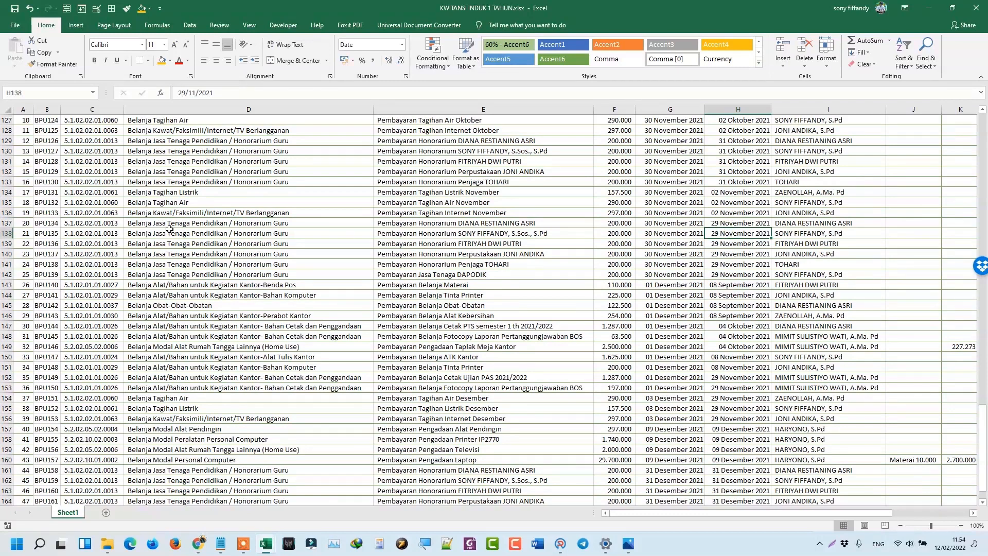
{"action": "left_click", "coordinate": [49, 212]}
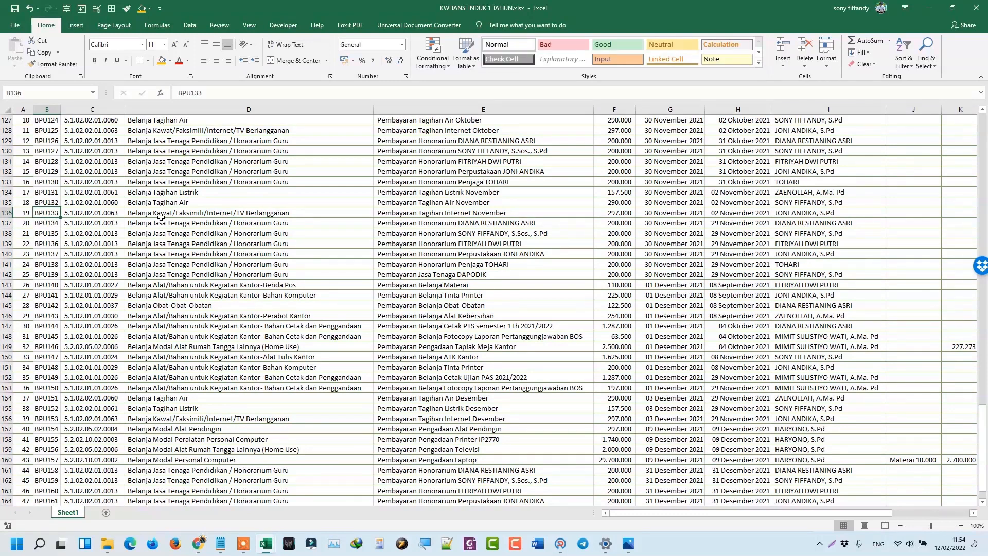
{"action": "left_click", "coordinate": [716, 210]}
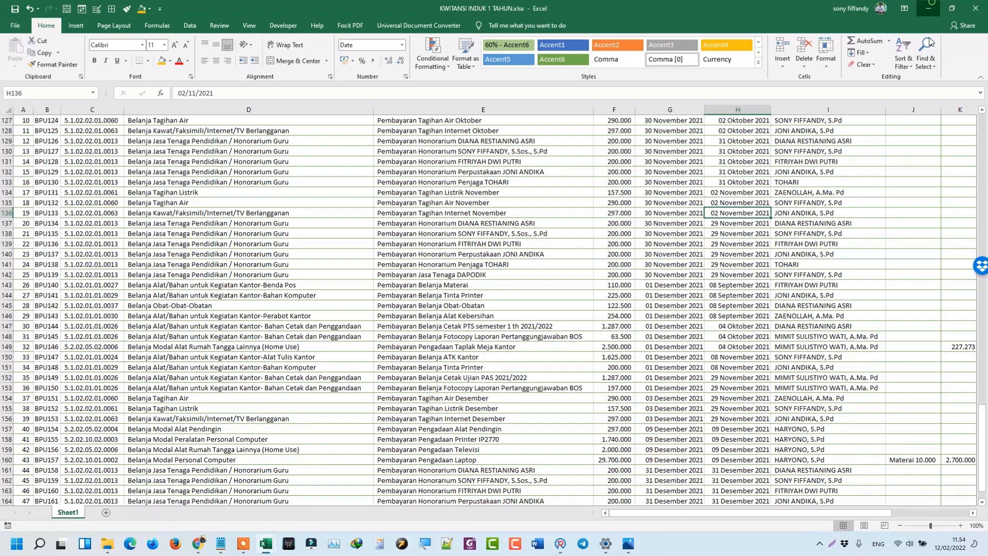
{"action": "left_click", "coordinate": [931, 7]}
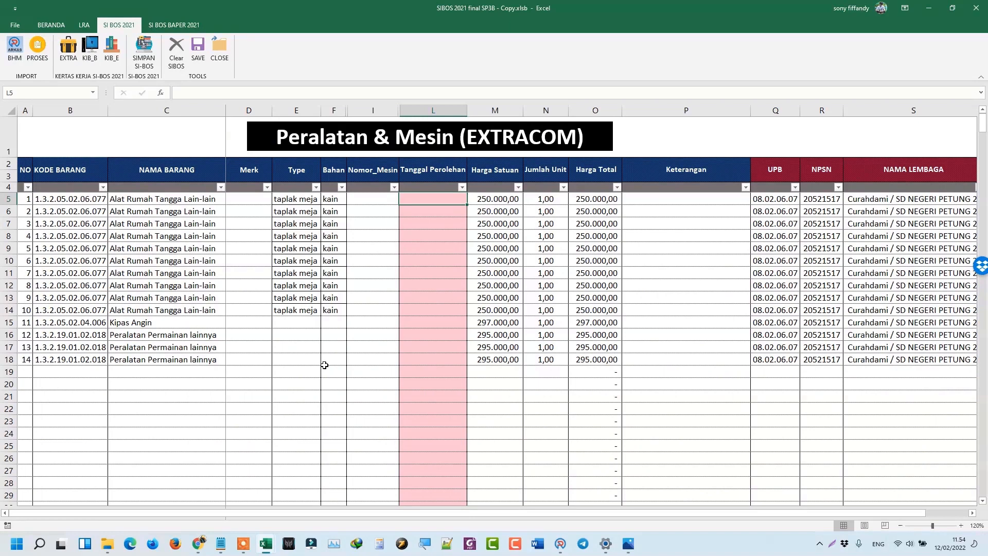
{"action": "mouse_move", "coordinate": [268, 552]}
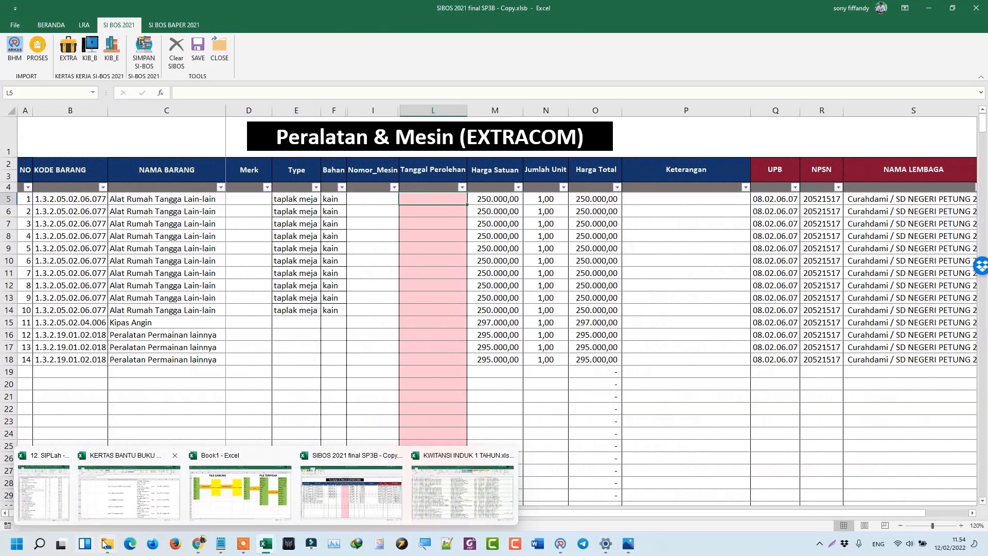
Open SDN PETUNG 2 - SIBOS 2021 final SP3B.xlsb from the PETUNG 2 folder and dismiss its startup form.
{"action": "mouse_move", "coordinate": [107, 544]}
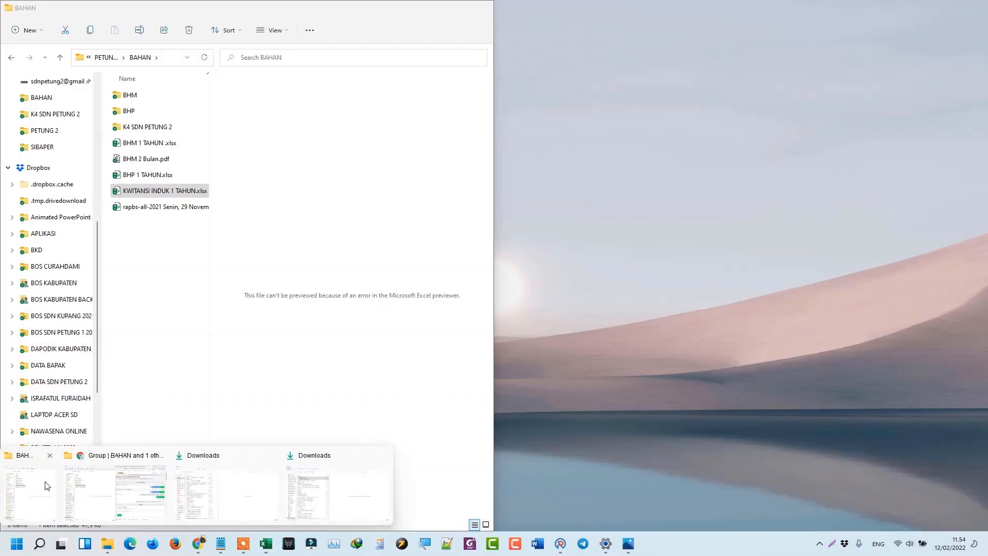
{"action": "left_click", "coordinate": [30, 493]}
{"action": "left_click", "coordinate": [108, 57]}
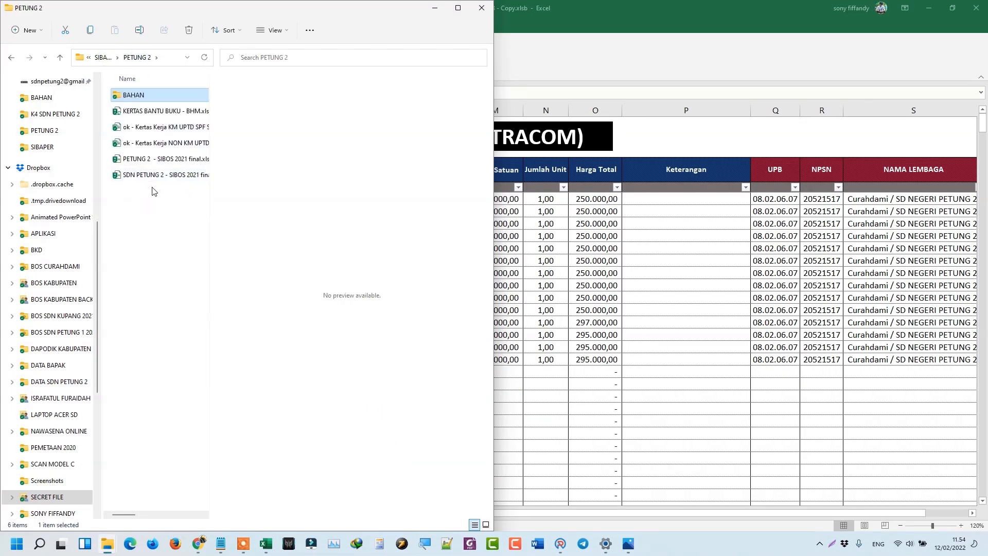
{"action": "left_click", "coordinate": [154, 177]}
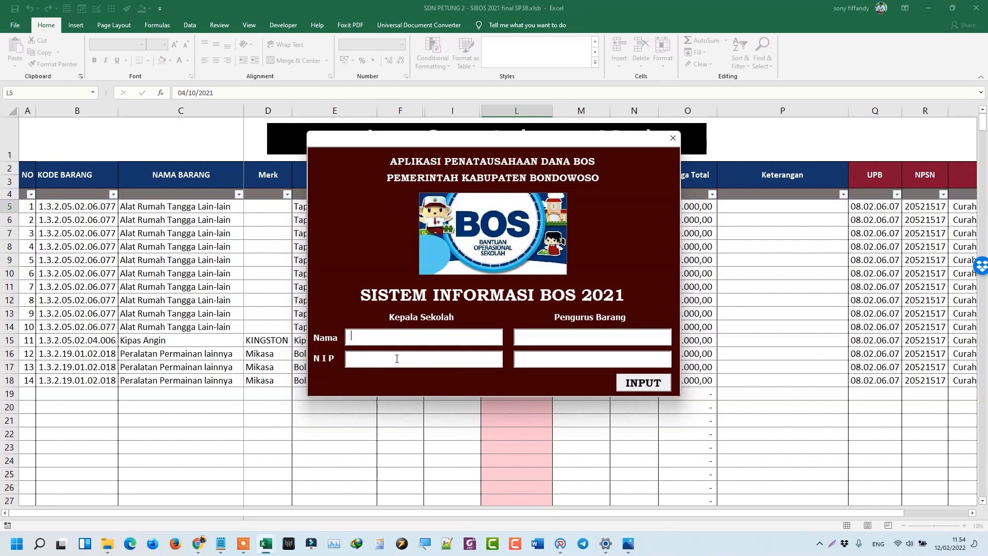
{"action": "left_click", "coordinate": [678, 140]}
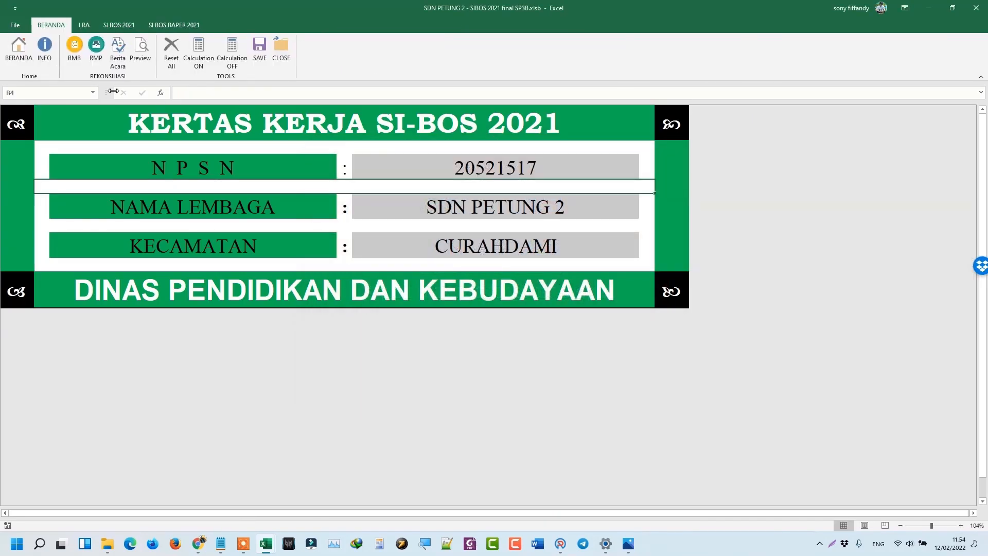
Open the EXTRACOM sheet from the SI BOS 2021 ribbon and check the Taplak Meja Kantor entry.
{"action": "left_click", "coordinate": [104, 29]}
{"action": "left_click", "coordinate": [69, 49]}
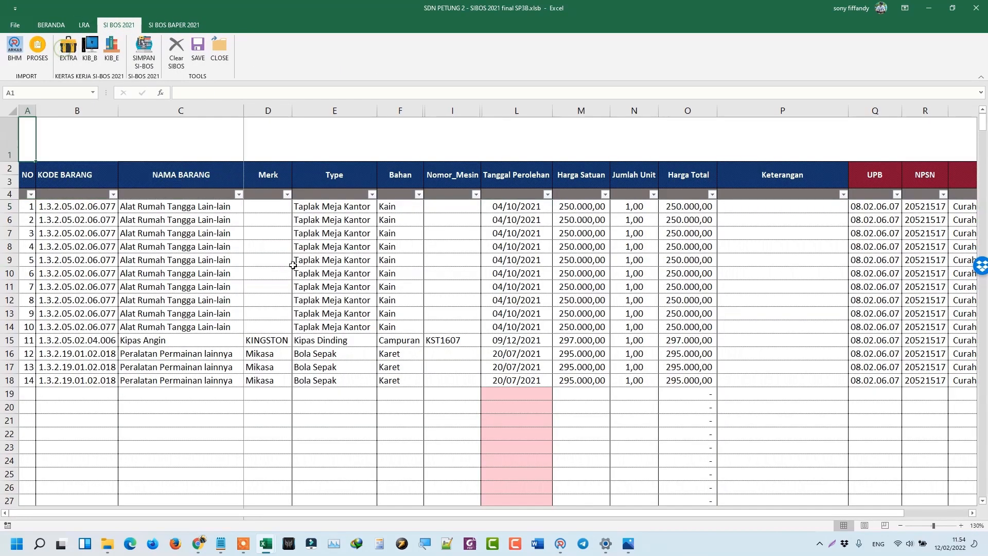
{"action": "left_click", "coordinate": [408, 282]}
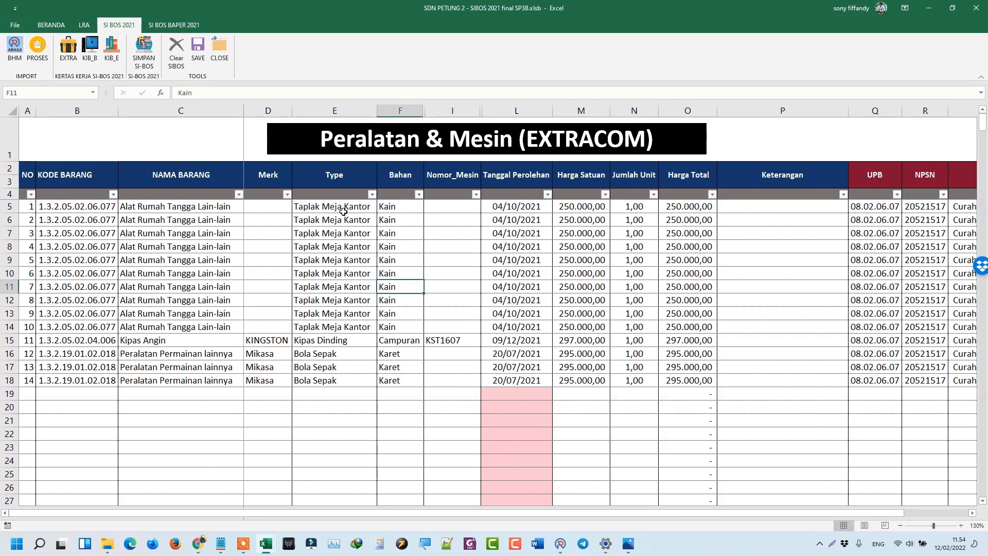
{"action": "left_click", "coordinate": [317, 208]}
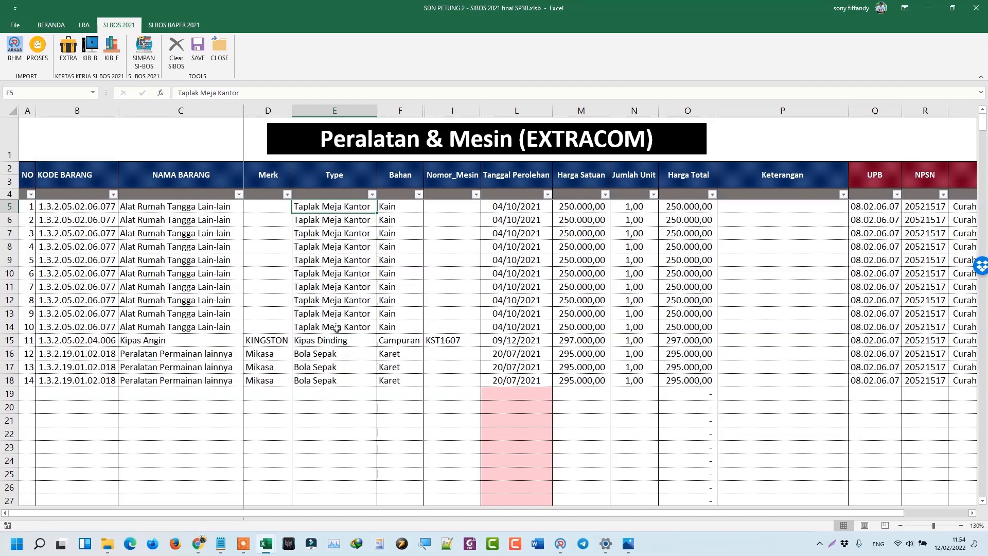
Check row 15's KINGSTON Kipas Dinding (Campuran, KST1607) and the acquisition dates in L5:L17.
{"action": "left_click", "coordinate": [265, 342]}
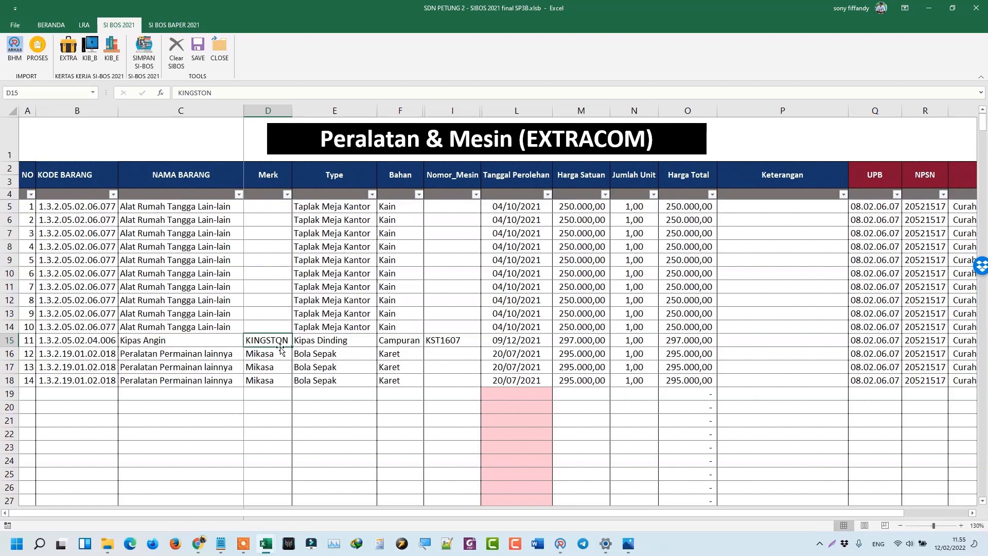
{"action": "left_click", "coordinate": [217, 342]}
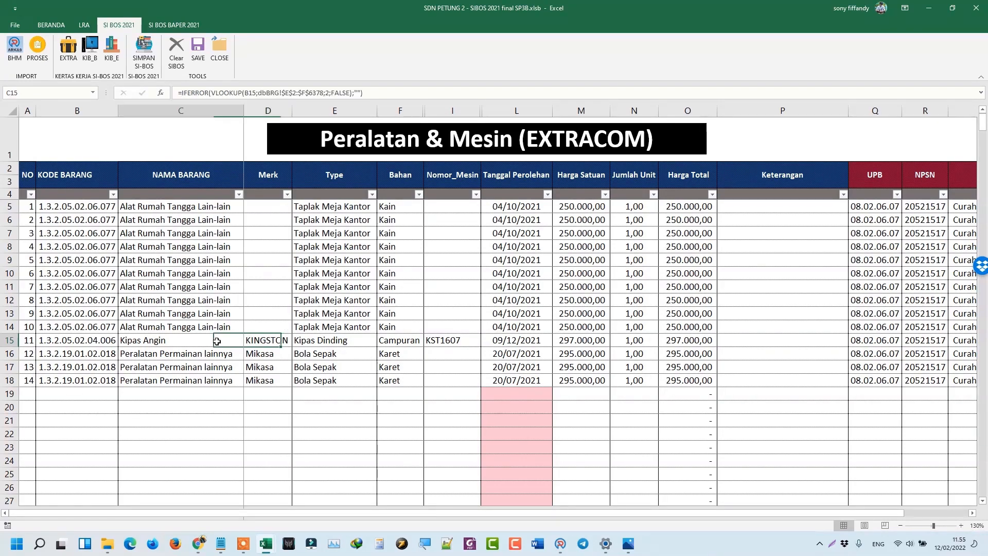
{"action": "left_click", "coordinate": [263, 343]}
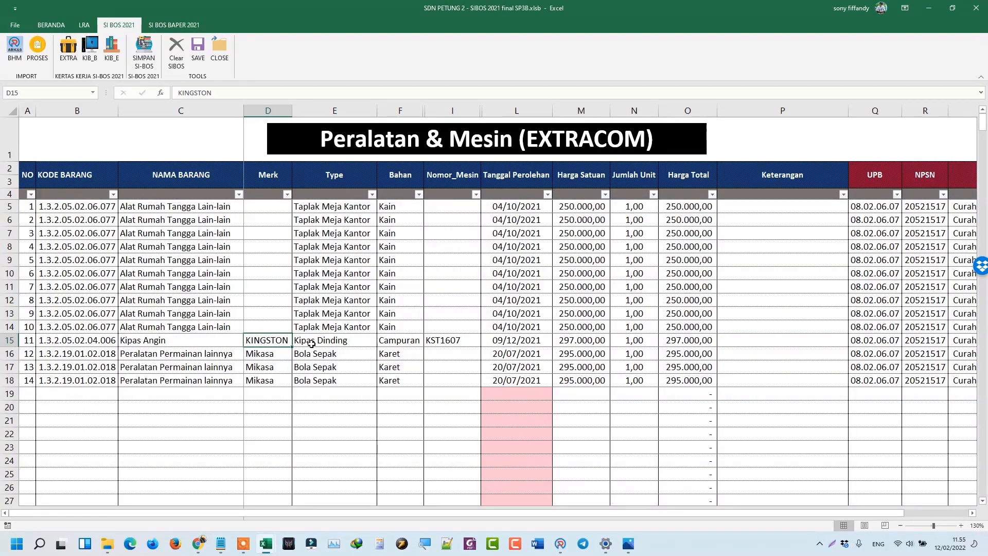
{"action": "left_click", "coordinate": [352, 339]}
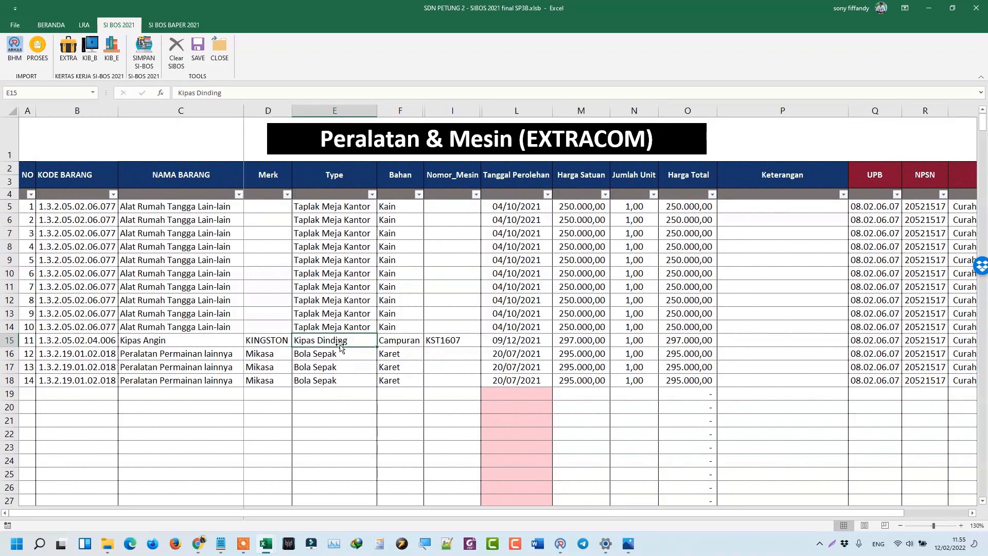
{"action": "left_click", "coordinate": [396, 342]}
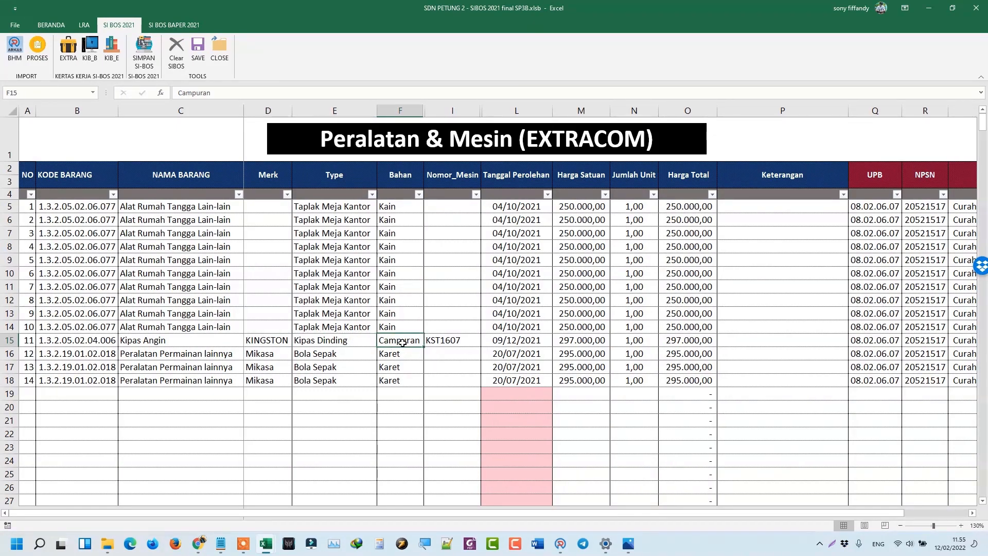
{"action": "left_click", "coordinate": [452, 341]}
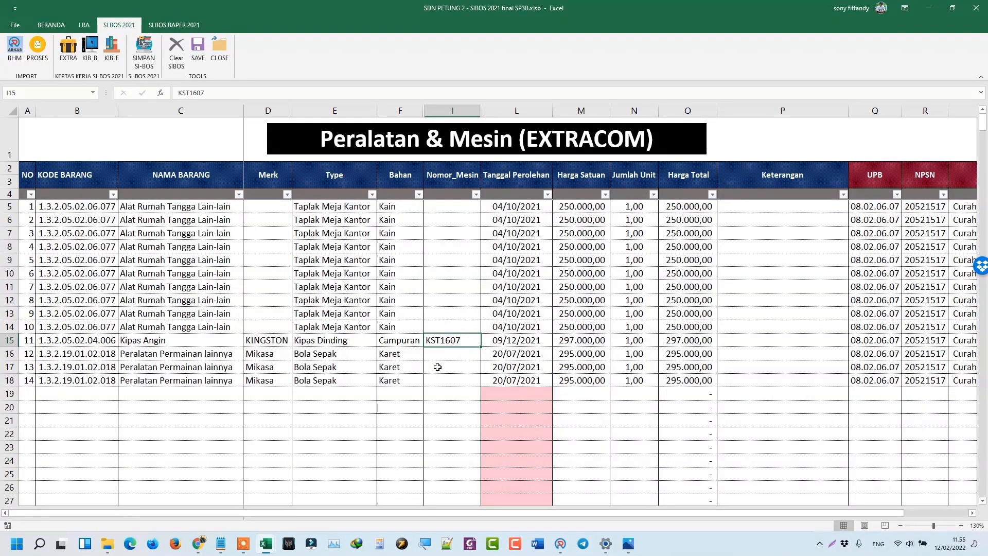
{"action": "left_click_drag", "start_coordinate": [514, 208], "coordinate": [520, 380]}
{"action": "left_click", "coordinate": [519, 369]}
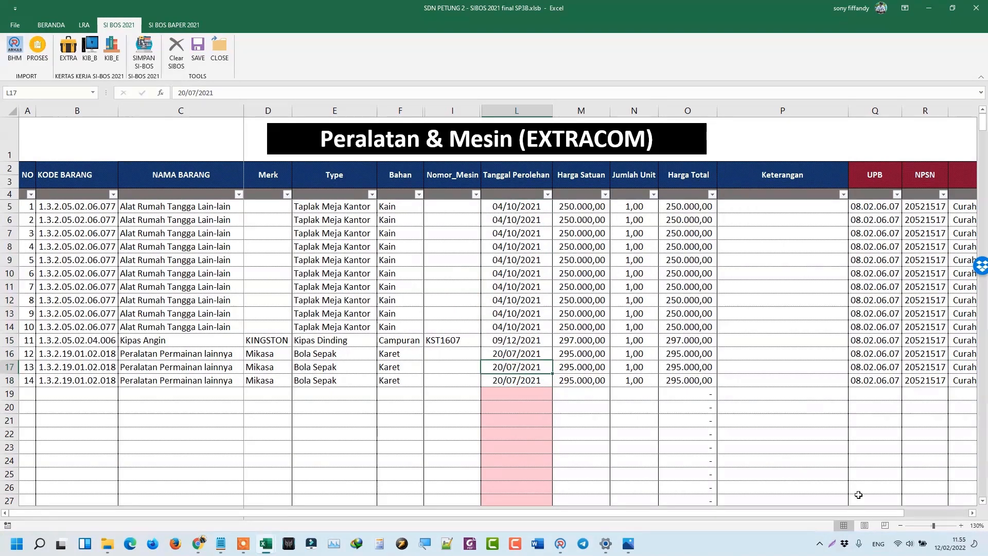
{"action": "left_click_drag", "start_coordinate": [877, 513], "coordinate": [947, 525]}
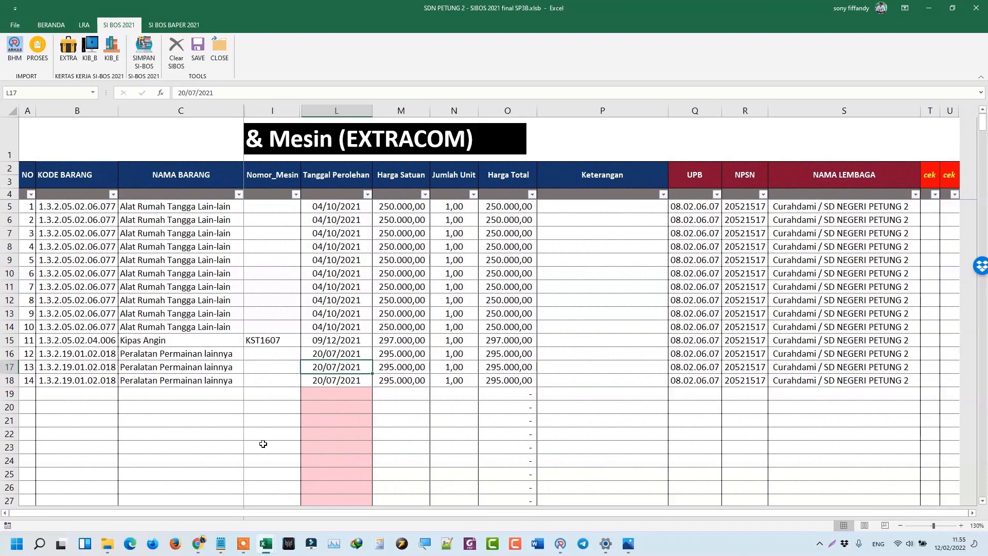
{"action": "left_click", "coordinate": [337, 379]}
{"action": "key", "text": "Delete"}
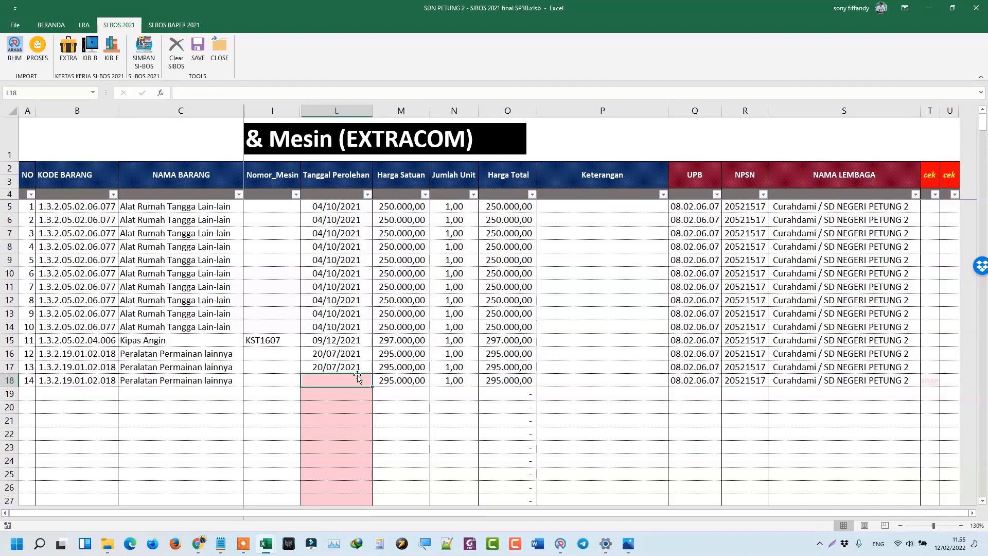
{"action": "left_click", "coordinate": [929, 380]}
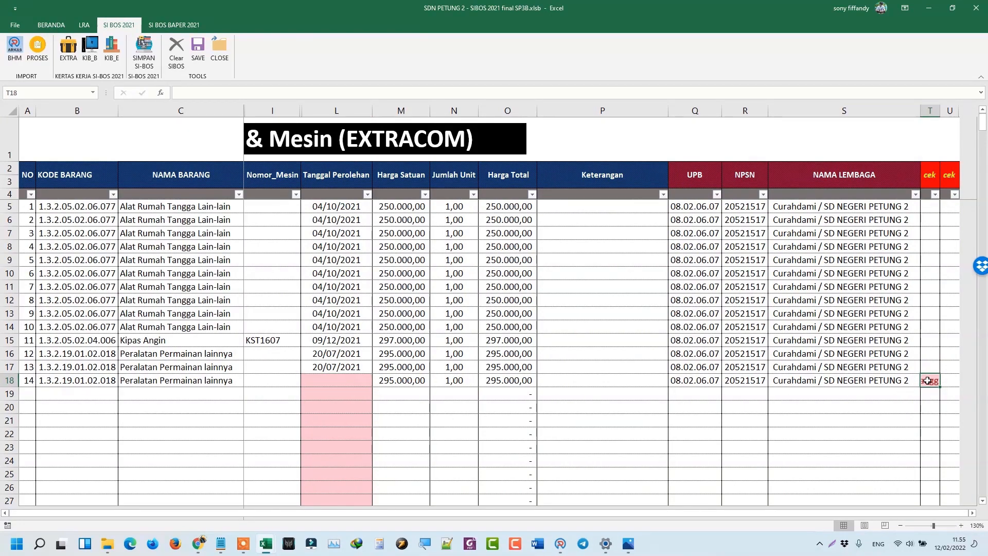
{"action": "left_click", "coordinate": [333, 380]}
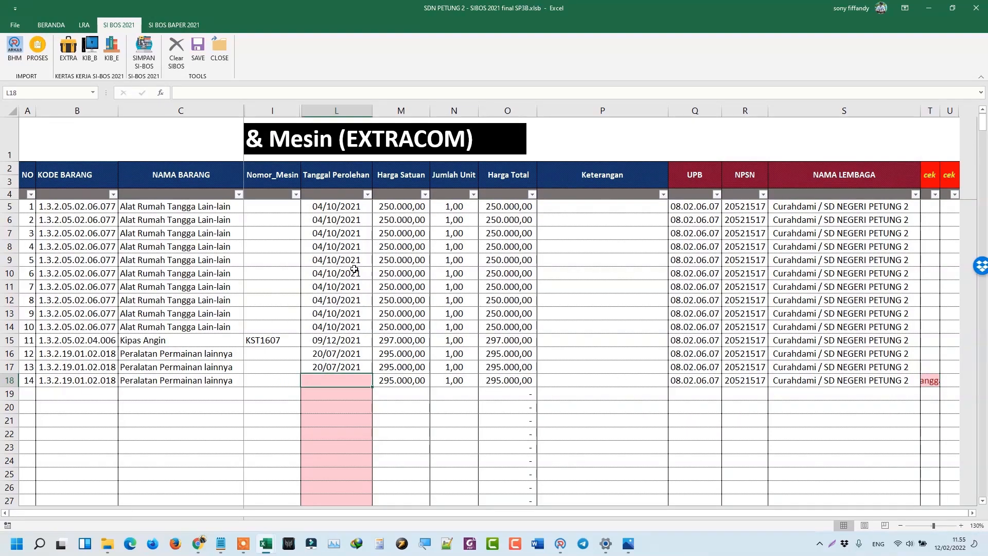
{"action": "key", "text": "Return"}
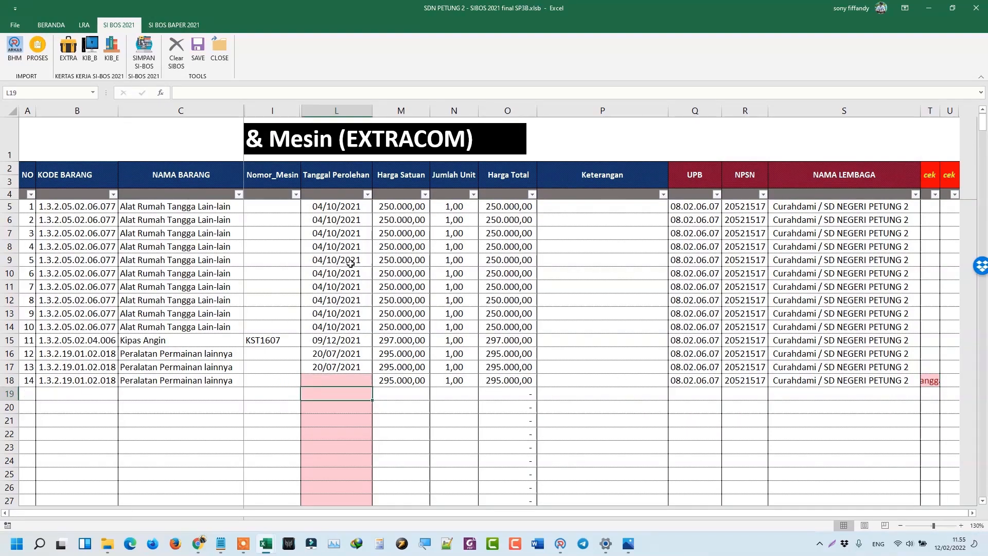
{"action": "key", "text": "Up"}
{"action": "key", "text": "Num_Lock"}
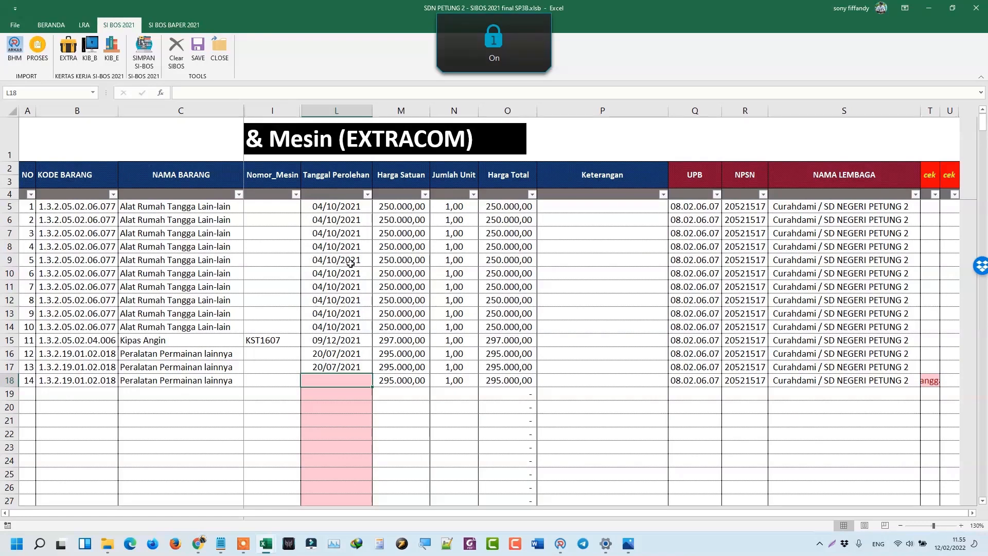
{"action": "type", "text": "2"}
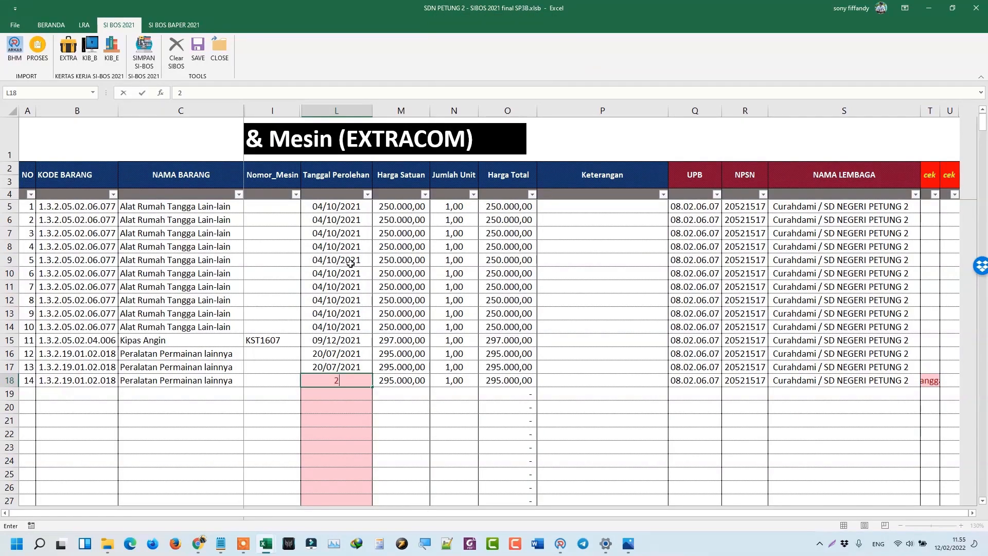
{"action": "type", "text": "/2"}
{"action": "key", "text": "Return"}
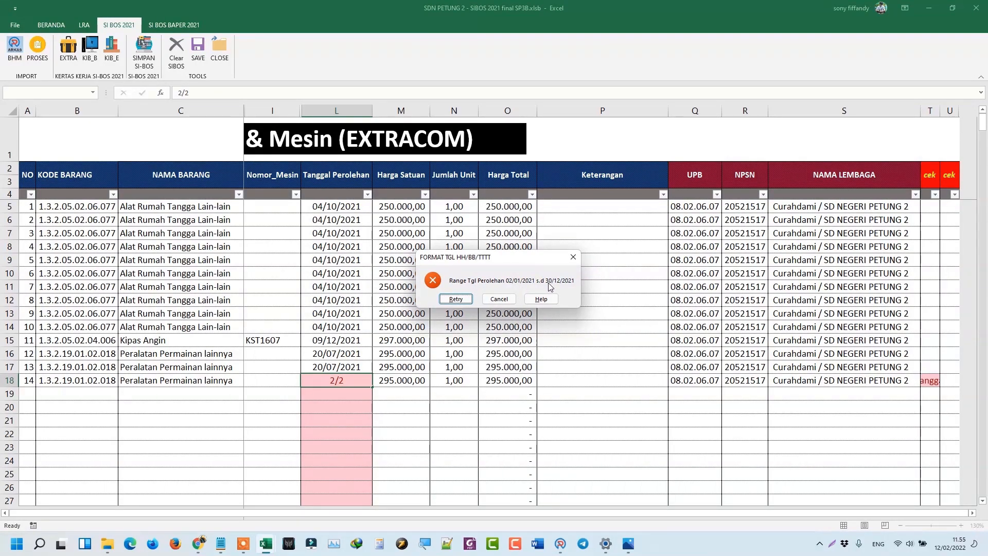
{"action": "left_click", "coordinate": [499, 299]}
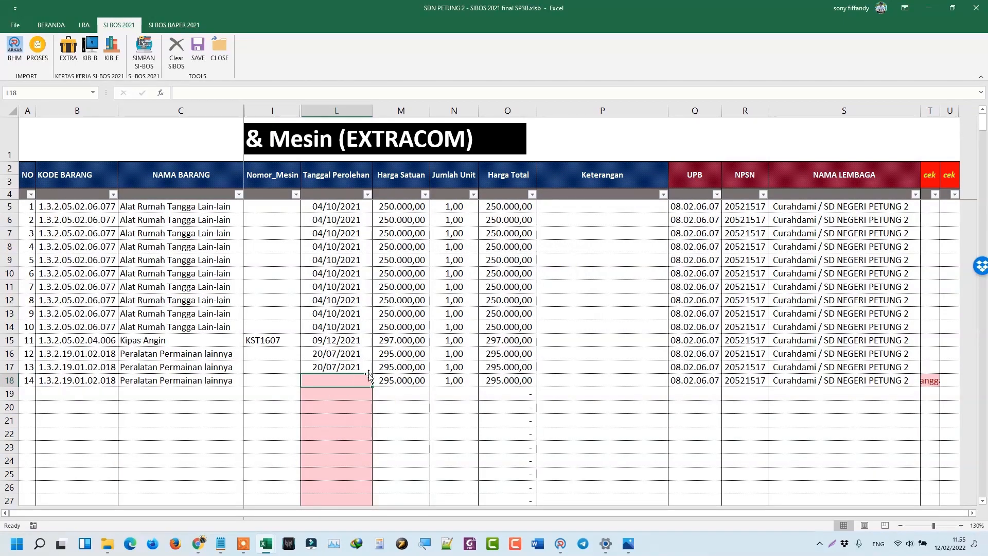
{"action": "key", "text": "ctrl+d"}
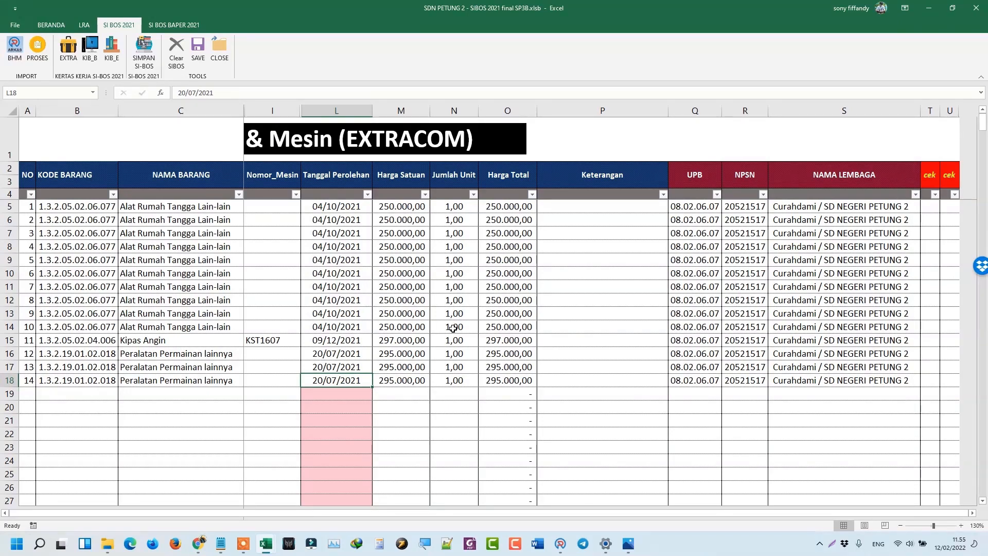
{"action": "type", "text": "20"}
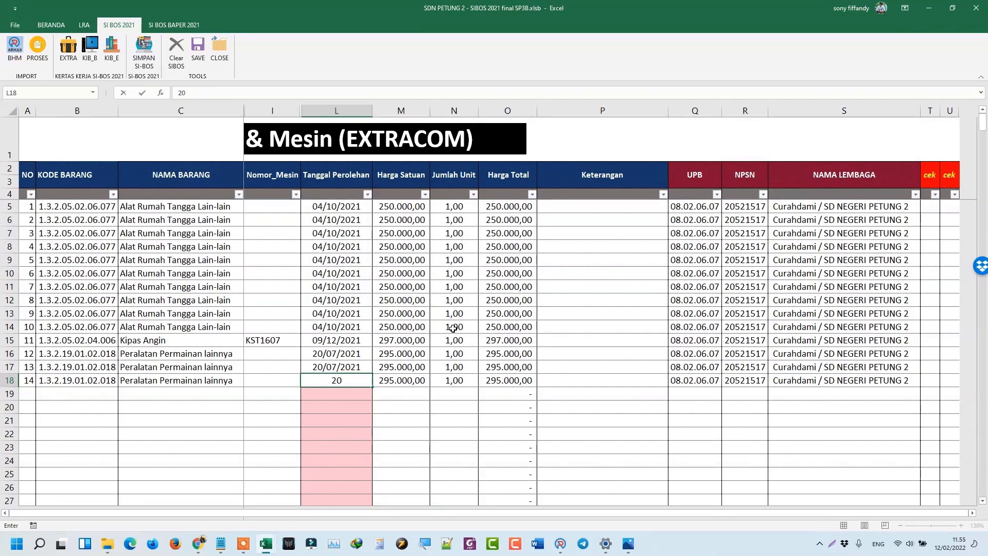
{"action": "type", "text": "/7/21"}
{"action": "key", "text": "Return"}
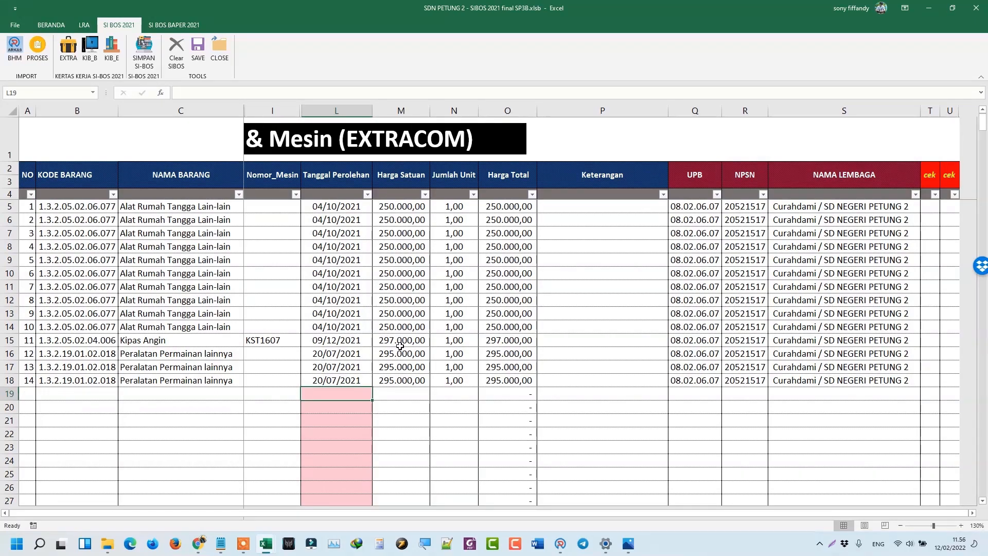
{"action": "left_click", "coordinate": [350, 381]}
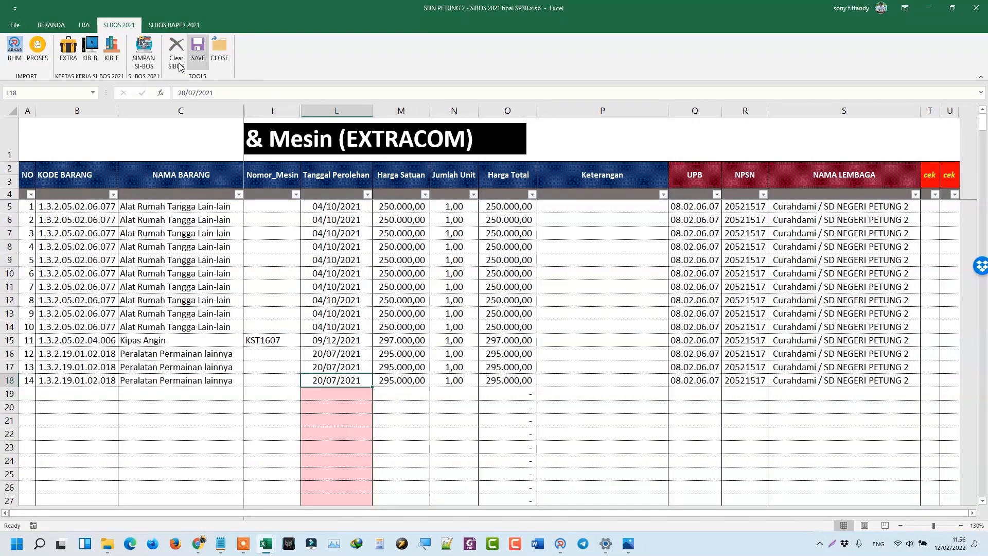
Open the KIB B sheet and inspect row 5's Cannon IP2770 Campuran entry.
{"action": "left_click", "coordinate": [90, 57]}
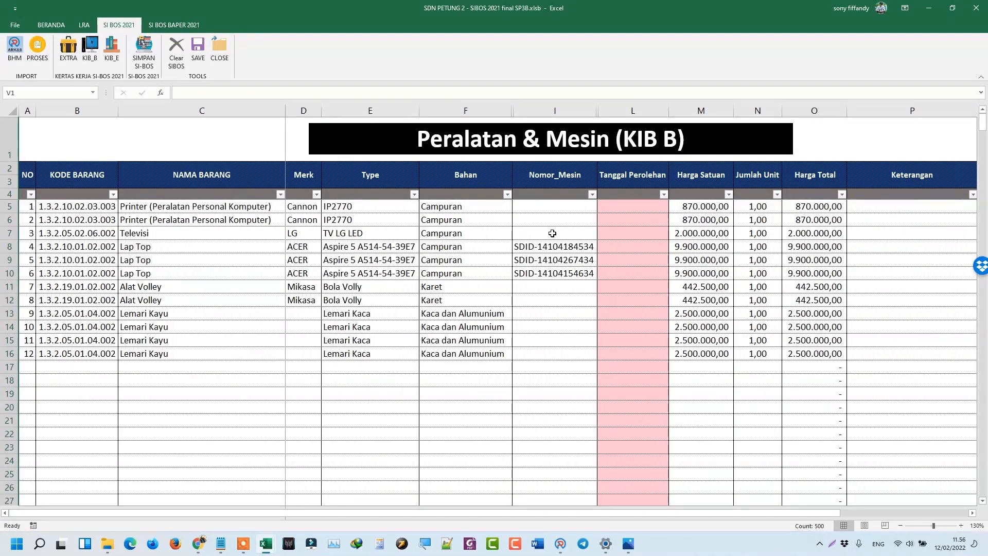
{"action": "left_click", "coordinate": [532, 211]}
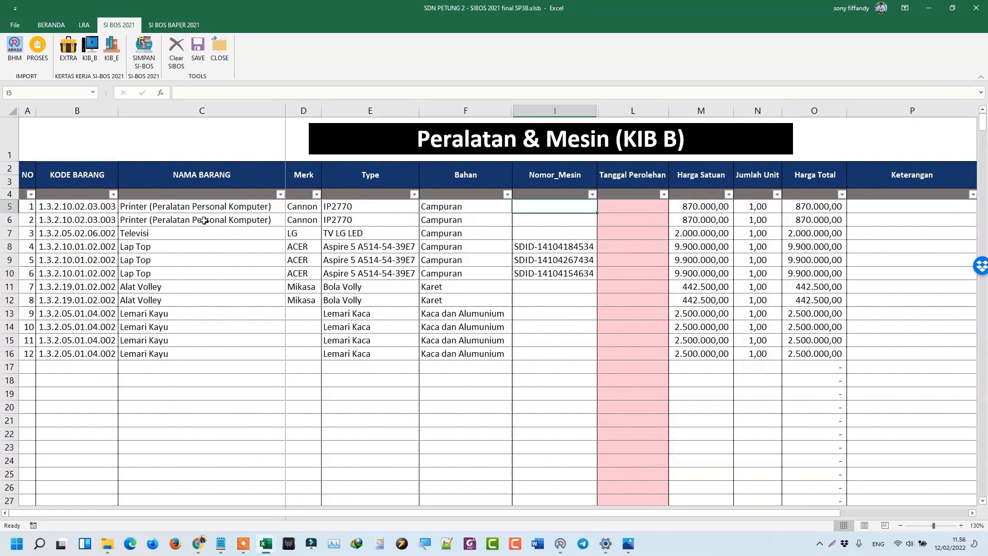
{"action": "left_click", "coordinate": [289, 210]}
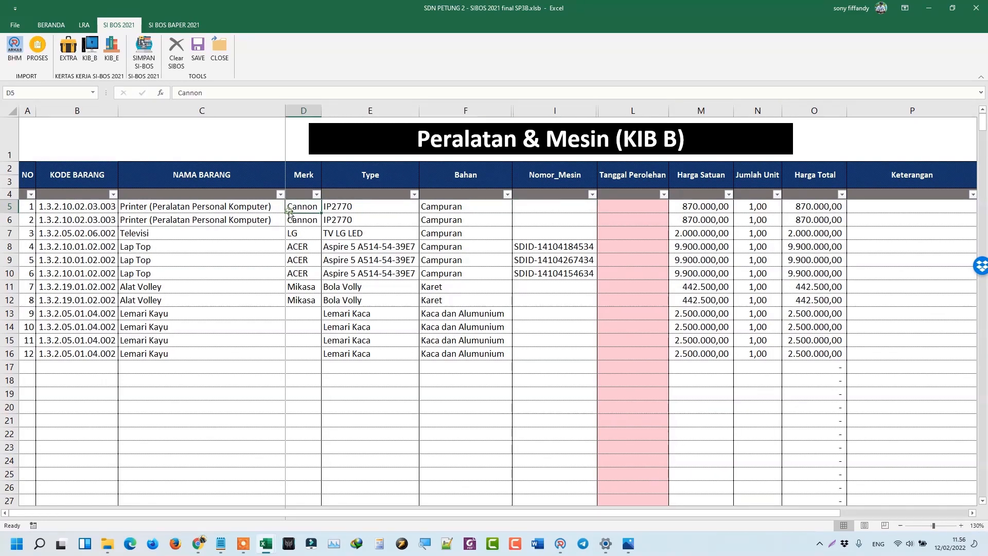
{"action": "left_click", "coordinate": [371, 206]}
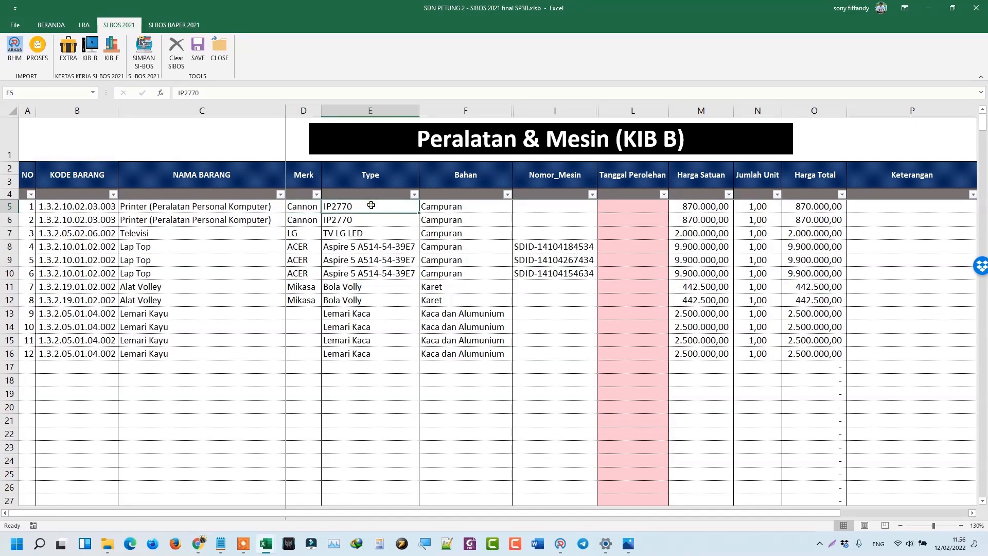
{"action": "left_click", "coordinate": [459, 209]}
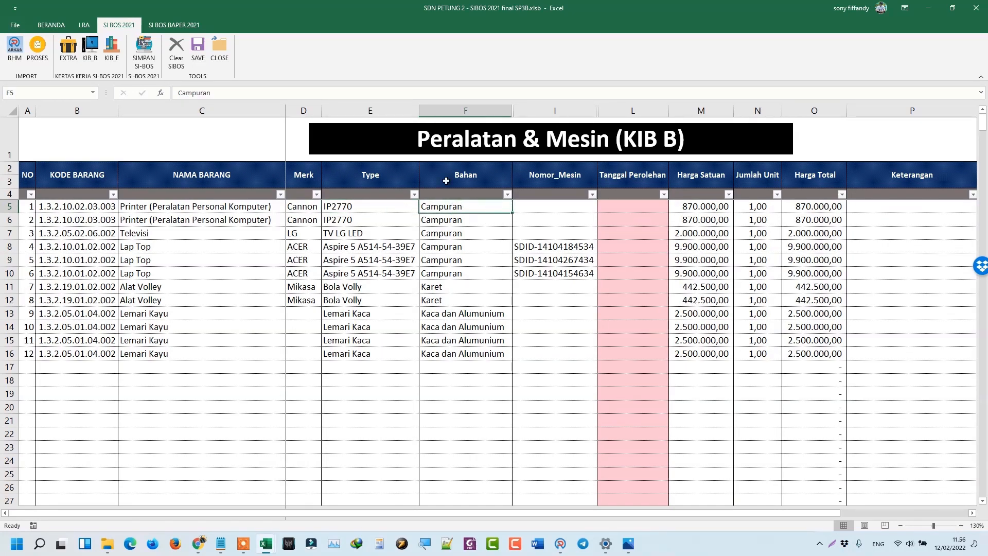
Widen the Nomor_Mesin column to fit the machine numbers and check the acquisition date cells.
{"action": "left_click", "coordinate": [546, 207]}
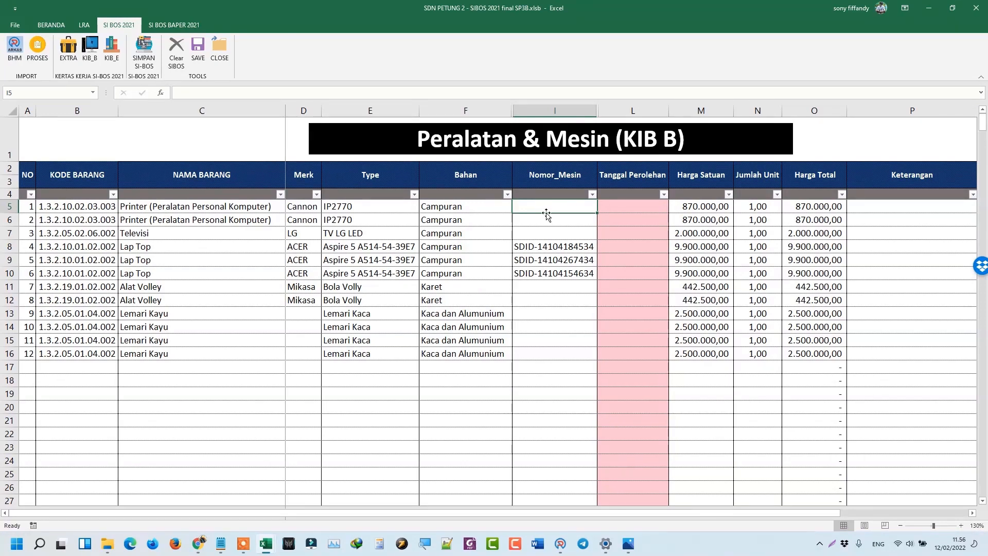
{"action": "left_click", "coordinate": [521, 250]}
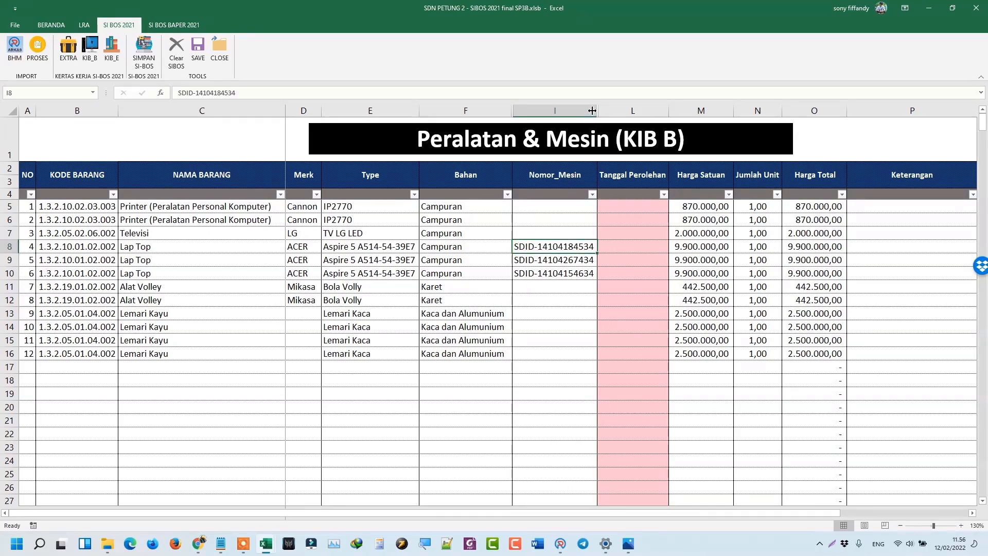
{"action": "left_click_drag", "start_coordinate": [598, 109], "coordinate": [615, 109]}
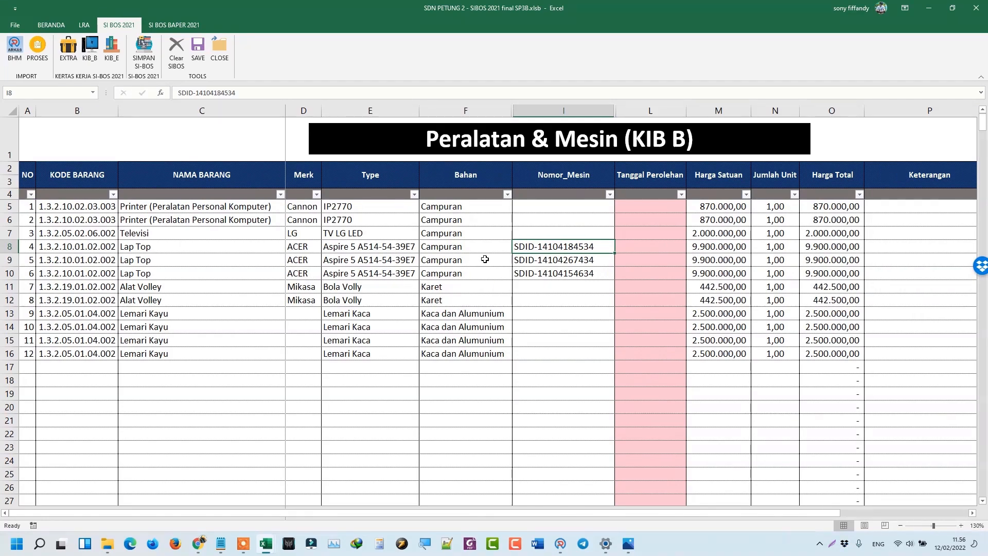
{"action": "left_click", "coordinate": [635, 209]}
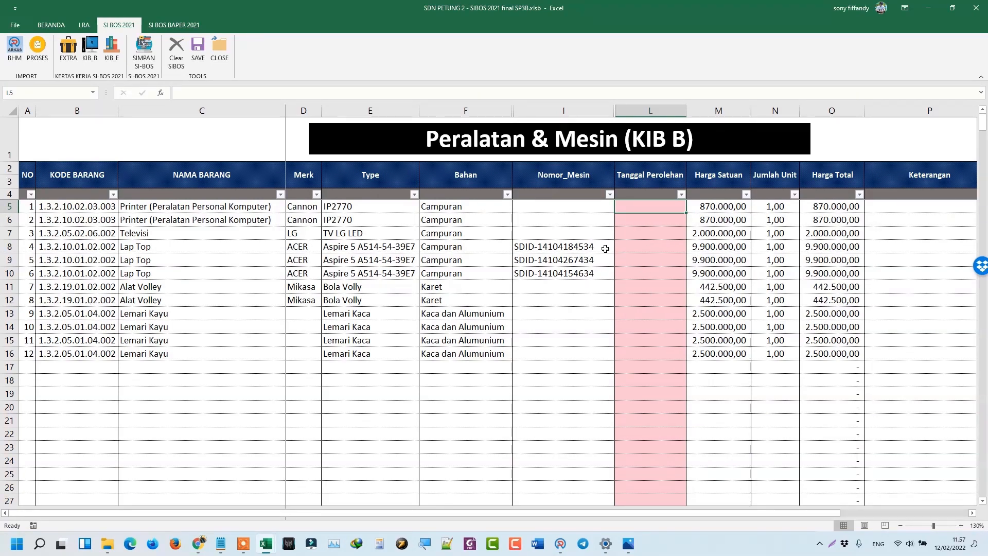
{"action": "left_click", "coordinate": [655, 247]}
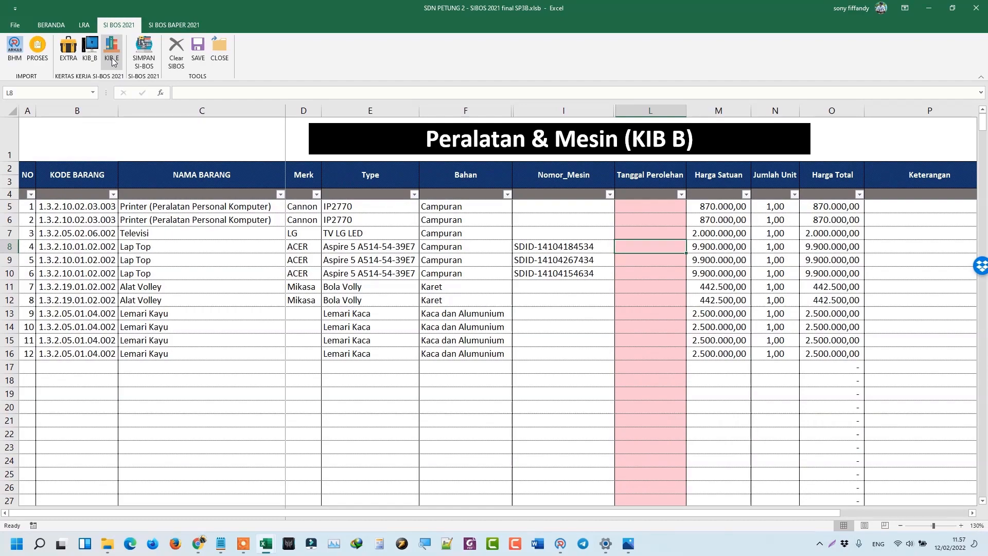
Open the KIB E sheet in the SIBOS 2021 final SP3B - Copy workbook and inspect C5's lookup formula.
{"action": "left_click", "coordinate": [111, 50]}
{"action": "scroll", "coordinate": [185, 223], "scroll_direction": "up", "scroll_amount": 19}
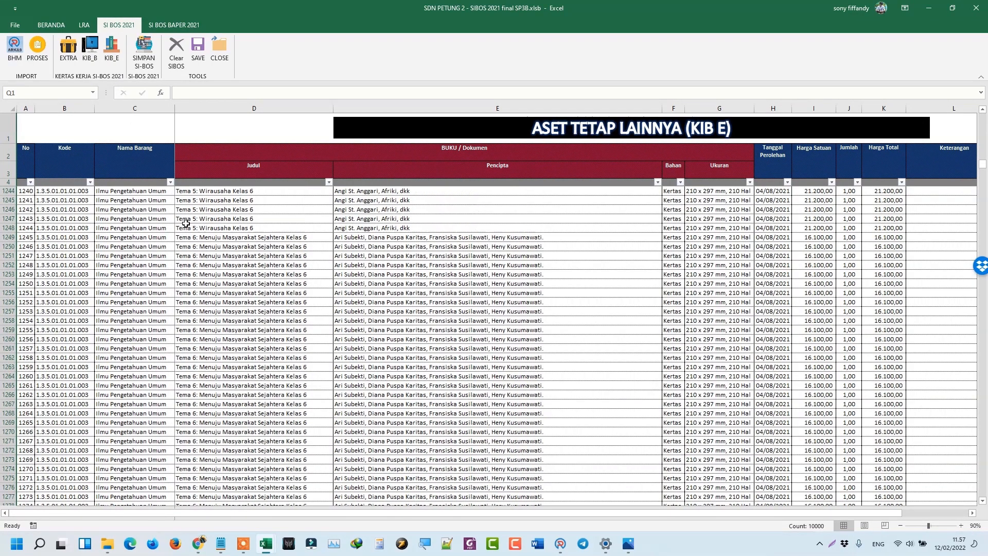
{"action": "scroll", "coordinate": [160, 212], "scroll_direction": "up", "scroll_amount": 5}
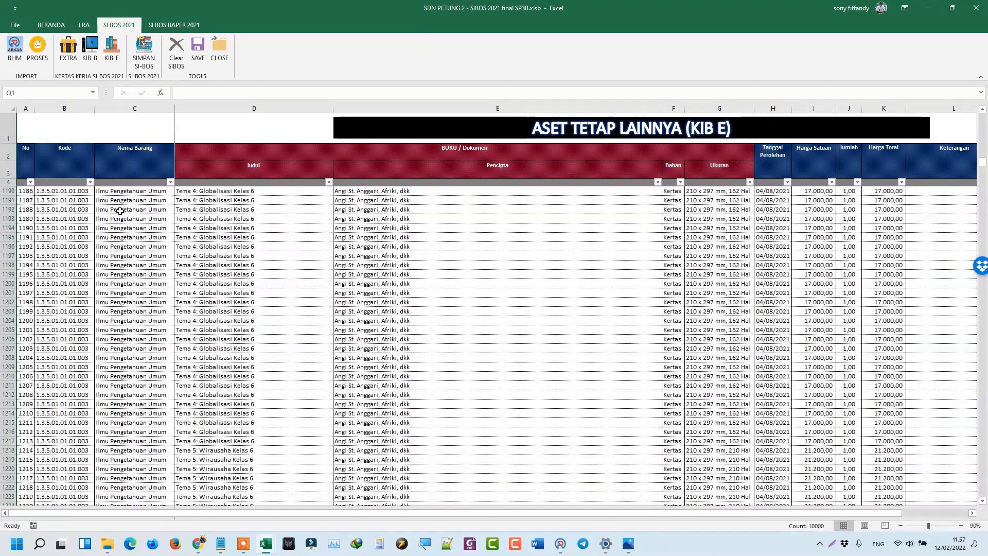
{"action": "mouse_move", "coordinate": [265, 545]}
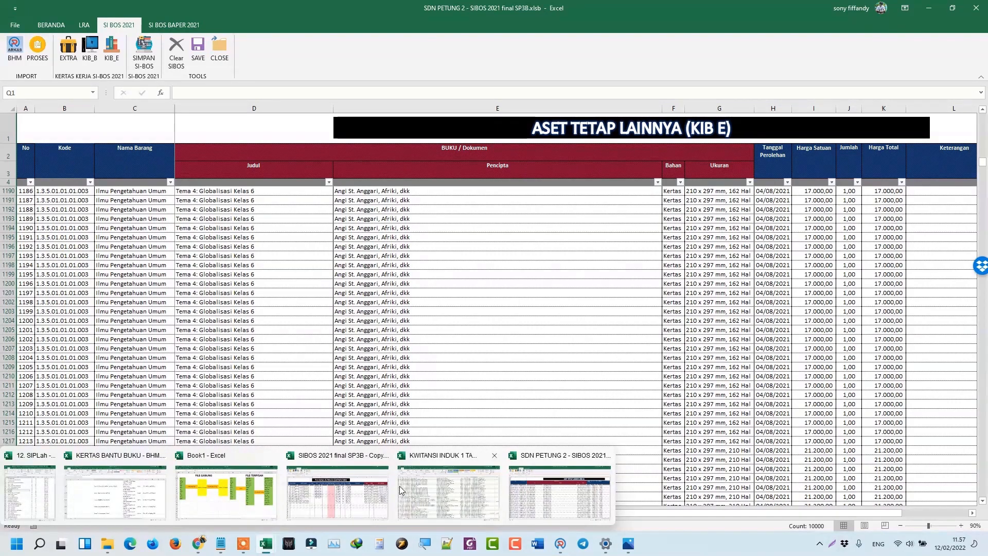
{"action": "left_click", "coordinate": [338, 494]}
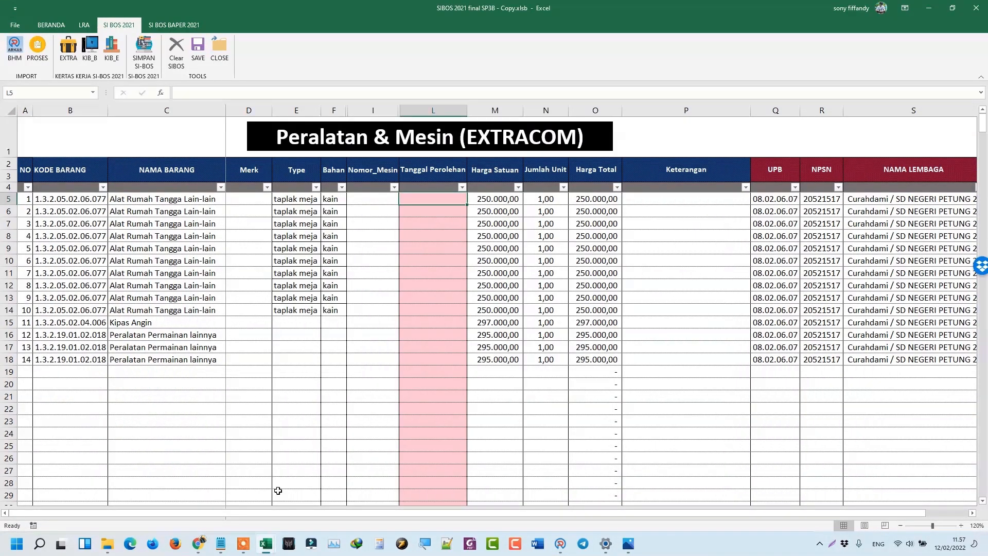
{"action": "left_click", "coordinate": [112, 49]}
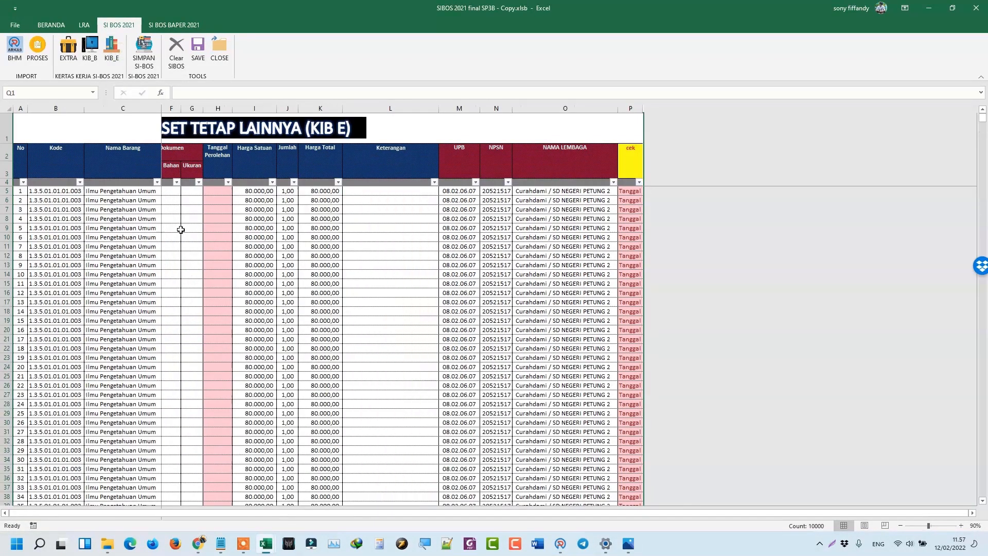
{"action": "left_click", "coordinate": [138, 191]}
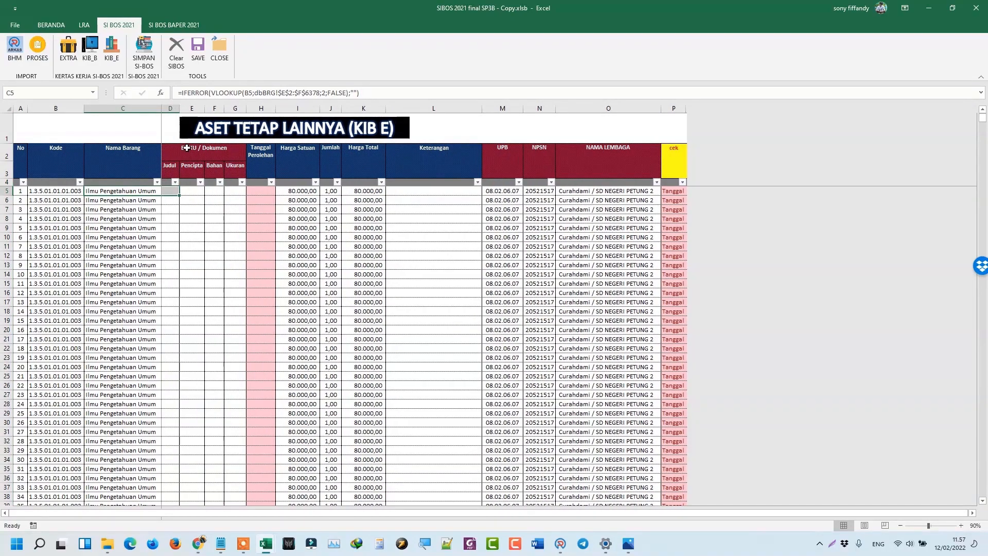
Zoom in and go to the last book entry, 500 in row 504, checking its C504 formula.
{"action": "left_click", "coordinate": [961, 526]}
{"action": "left_click", "coordinate": [960, 526]}
{"action": "left_click", "coordinate": [961, 525]}
{"action": "left_click", "coordinate": [961, 526]}
{"action": "left_click", "coordinate": [960, 526]}
{"action": "left_click", "coordinate": [961, 525]}
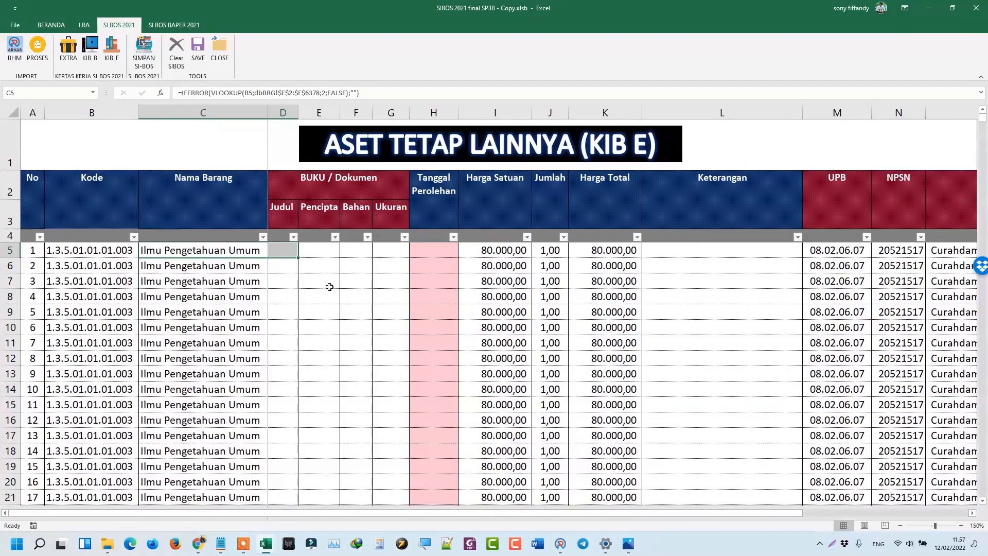
{"action": "left_click", "coordinate": [449, 214]}
{"action": "left_click", "coordinate": [436, 255]}
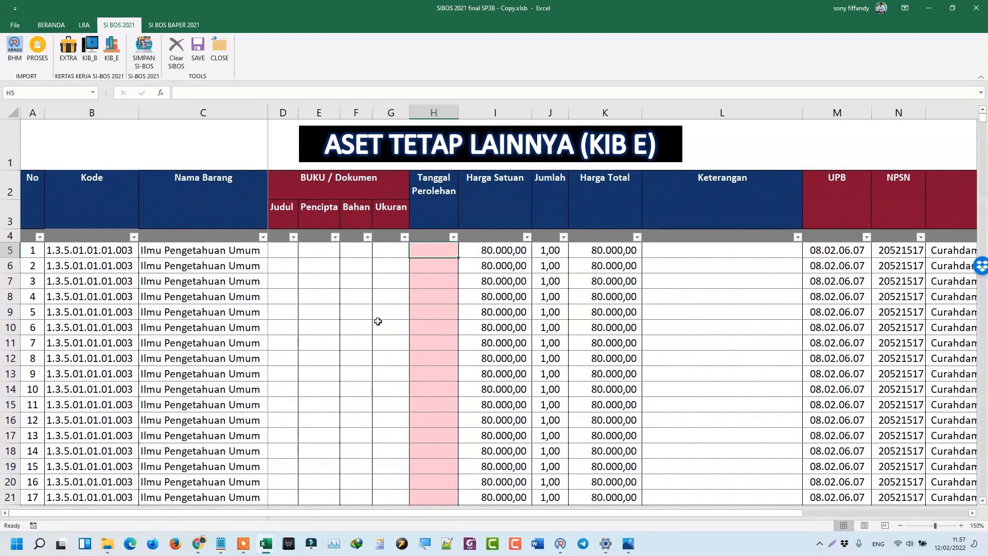
{"action": "left_click", "coordinate": [95, 245]}
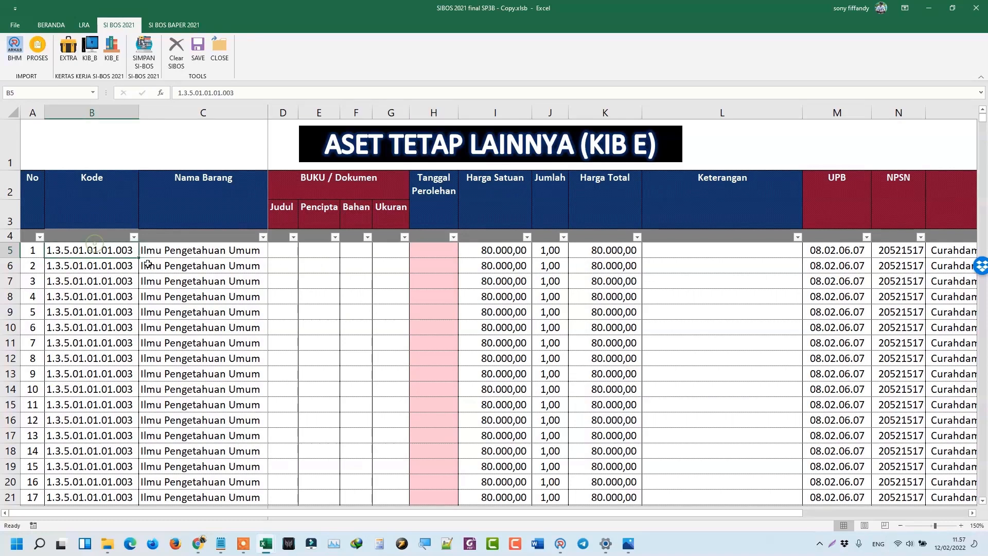
{"action": "mouse_move", "coordinate": [983, 122]}
{"action": "left_mouse_down"}
{"action": "mouse_move", "coordinate": [983, 299]}
{"action": "mouse_move", "coordinate": [983, 141]}
{"action": "left_mouse_up"}
{"action": "scroll", "coordinate": [159, 432], "scroll_direction": "down", "scroll_amount": 5}
{"action": "scroll", "coordinate": [155, 432], "scroll_direction": "down", "scroll_amount": 6}
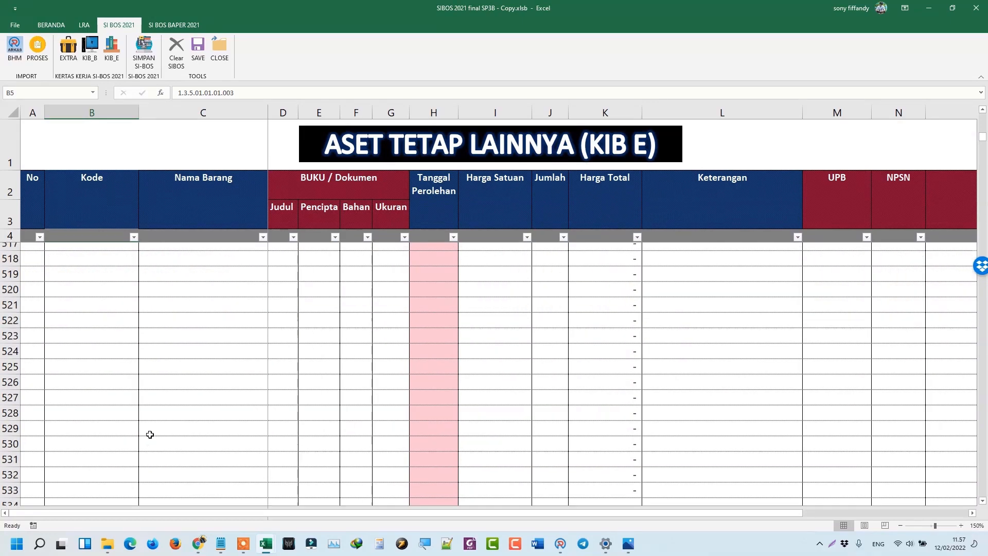
{"action": "scroll", "coordinate": [149, 433], "scroll_direction": "up", "scroll_amount": 8}
{"action": "left_click", "coordinate": [82, 406]}
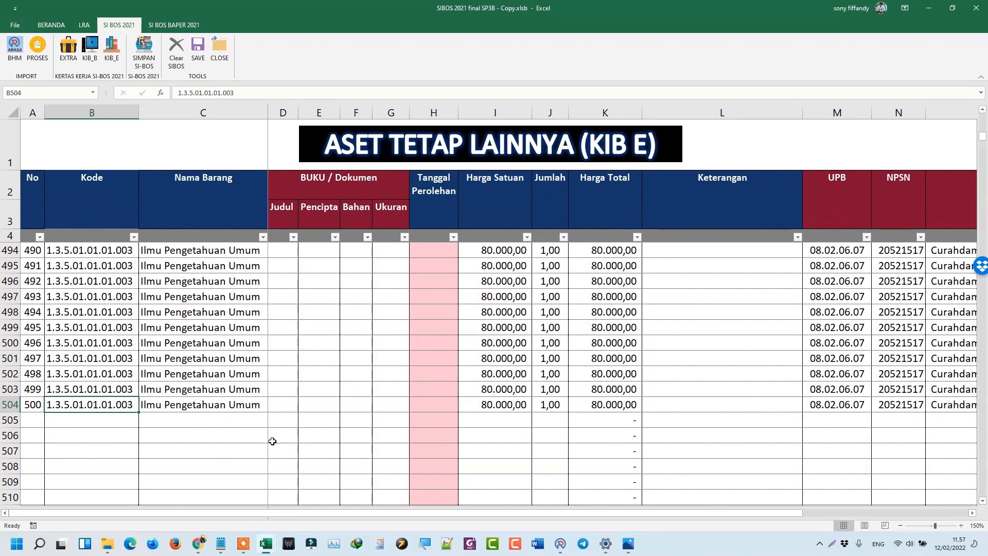
{"action": "left_click", "coordinate": [210, 404]}
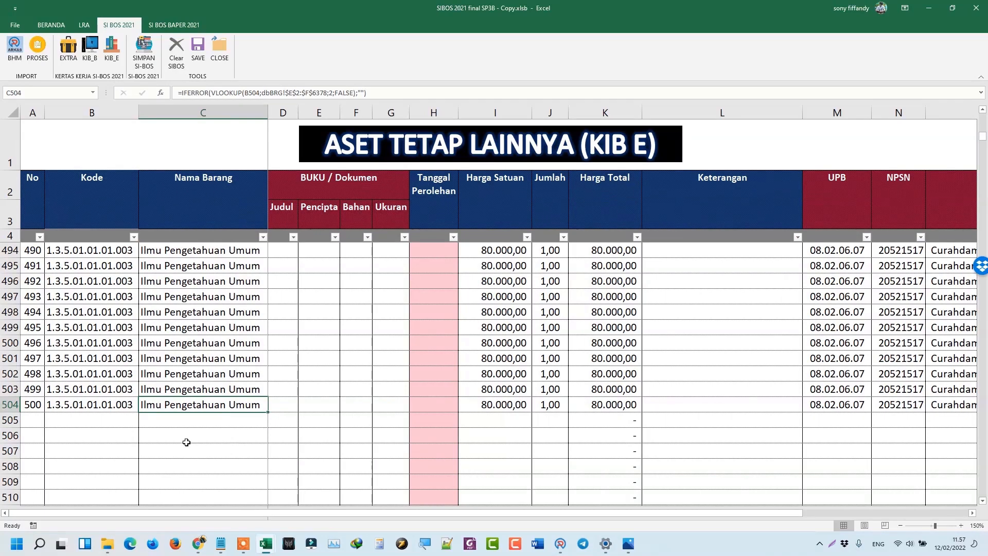
{"action": "mouse_move", "coordinate": [264, 544]}
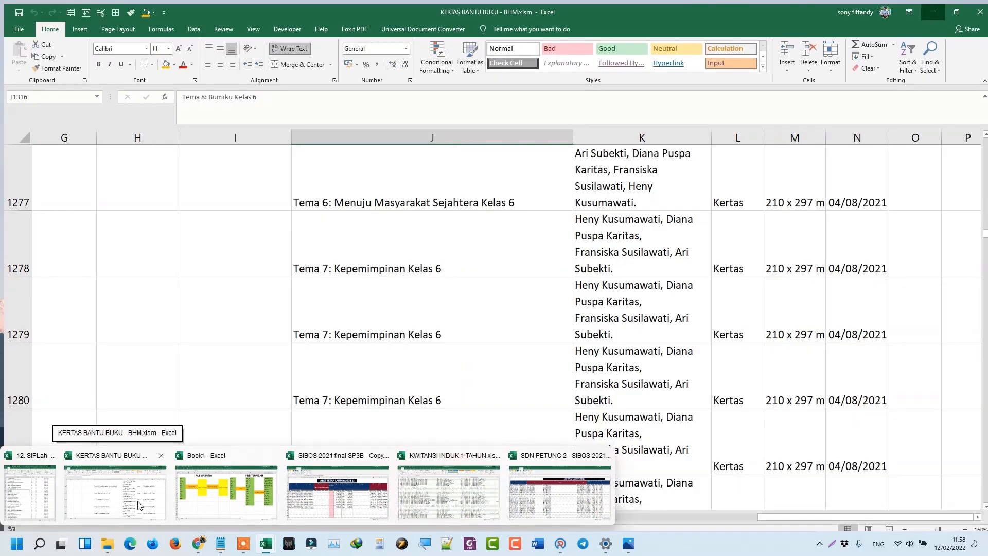
From the PETUNG 2 Explorer window, open BAHAN > BHM > 8. AGUSTUS - K9 BHM.xlsx.
{"action": "left_click", "coordinate": [138, 504]}
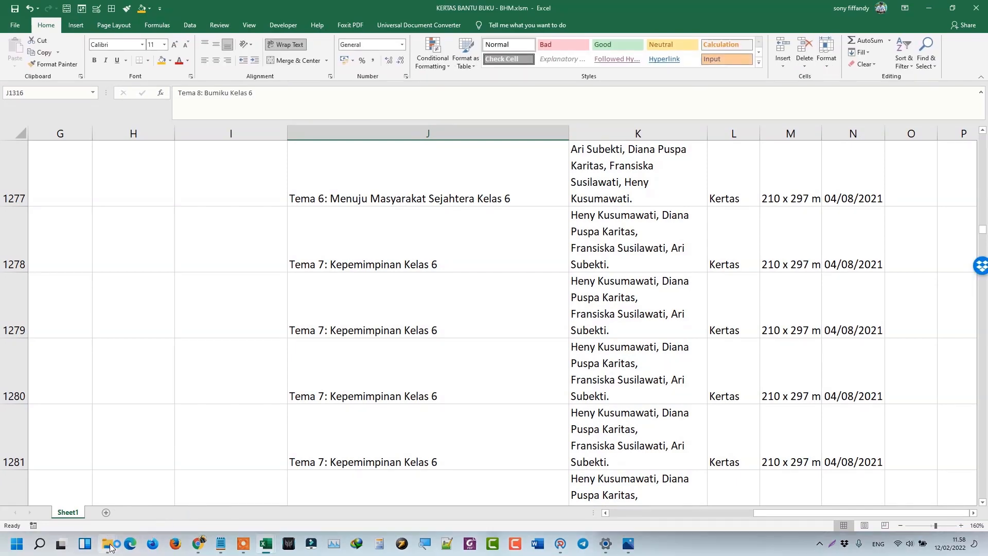
{"action": "mouse_move", "coordinate": [110, 547]}
{"action": "left_click", "coordinate": [45, 493]}
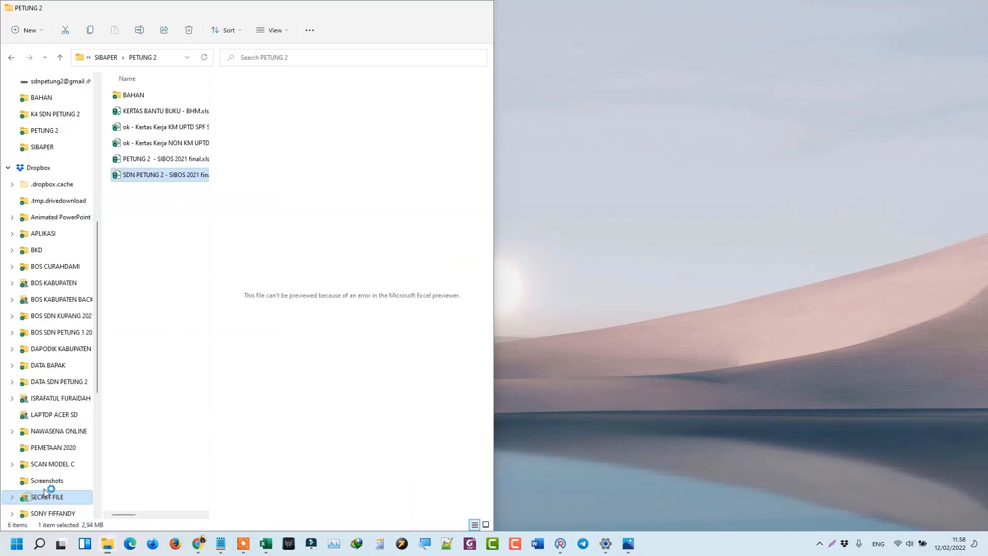
{"action": "double_click", "coordinate": [132, 95]}
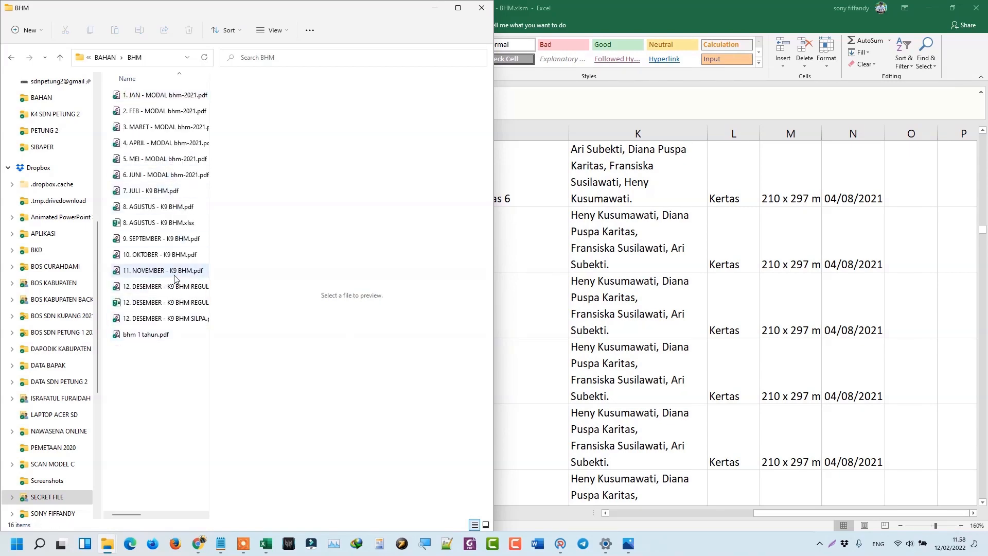
{"action": "double_click", "coordinate": [159, 223]}
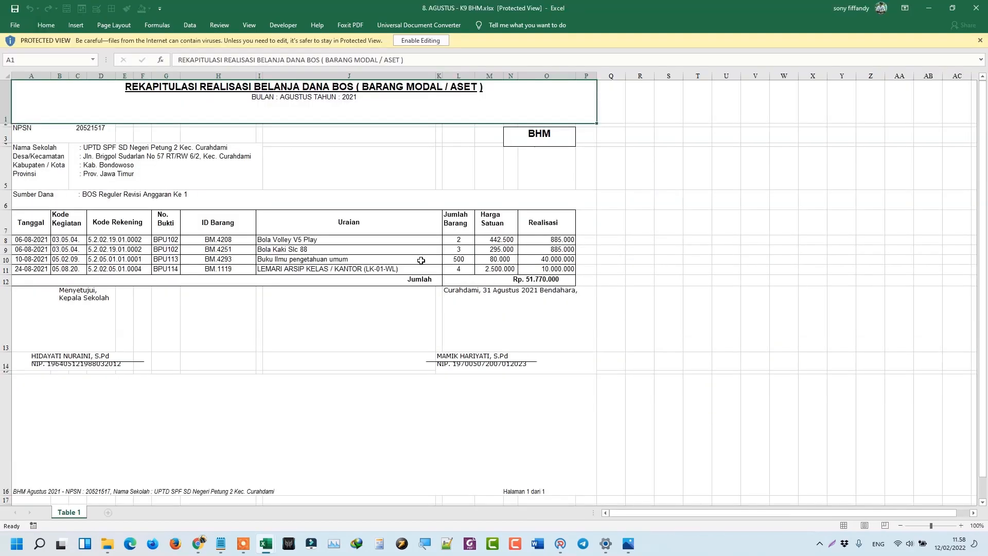
Check the book purchase line: 500 copies at 80000, totalling 40000000.
{"action": "left_click", "coordinate": [356, 259]}
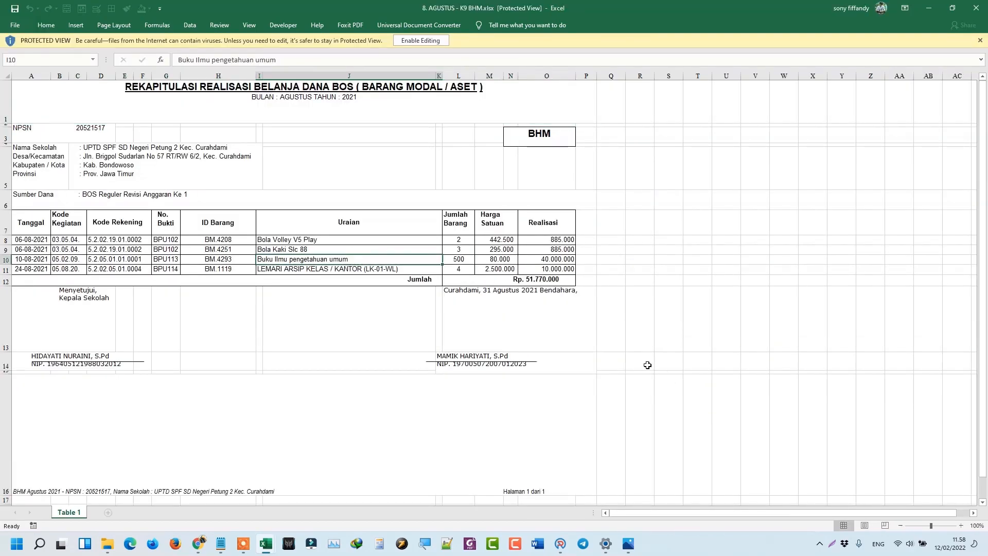
{"action": "scroll", "coordinate": [647, 364], "scroll_direction": "up", "scroll_amount": 4, "text": "ctrl"}
{"action": "scroll", "coordinate": [795, 205], "scroll_direction": "up", "scroll_amount": 1}
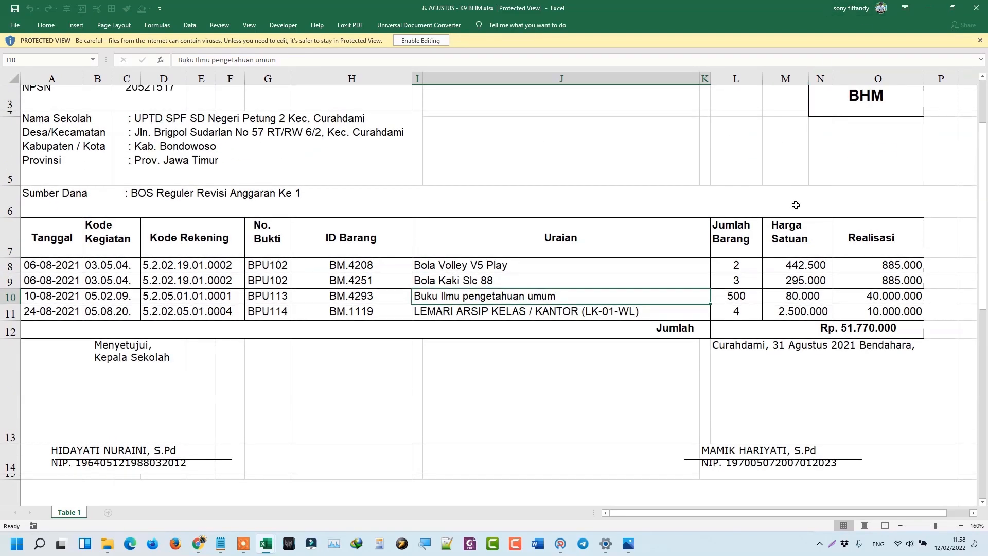
{"action": "left_click", "coordinate": [736, 295]}
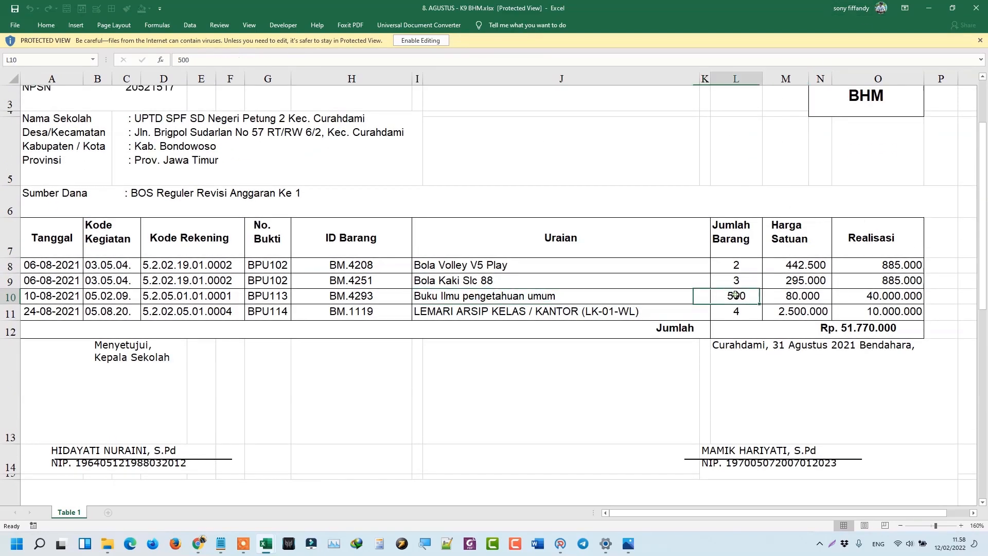
{"action": "left_click", "coordinate": [791, 298]}
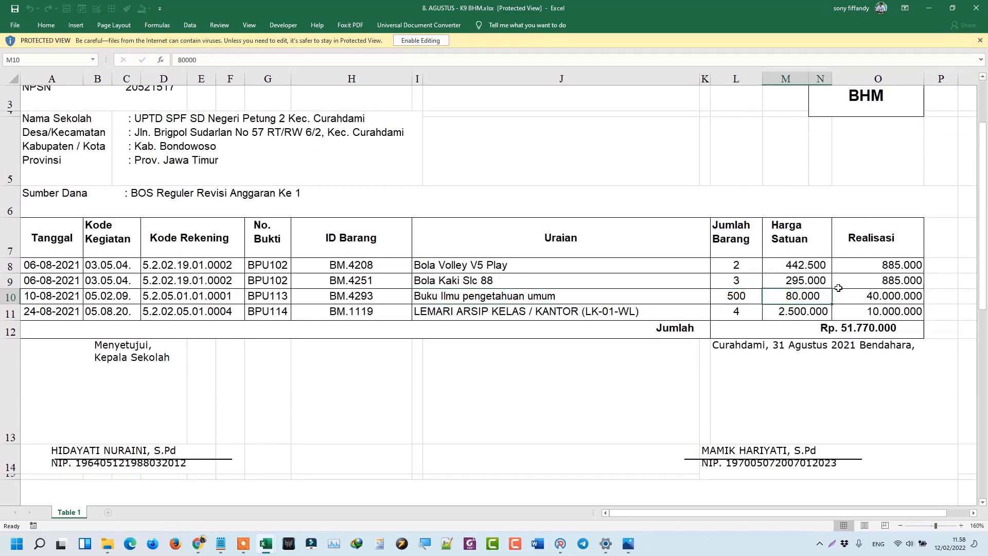
{"action": "left_click", "coordinate": [871, 297]}
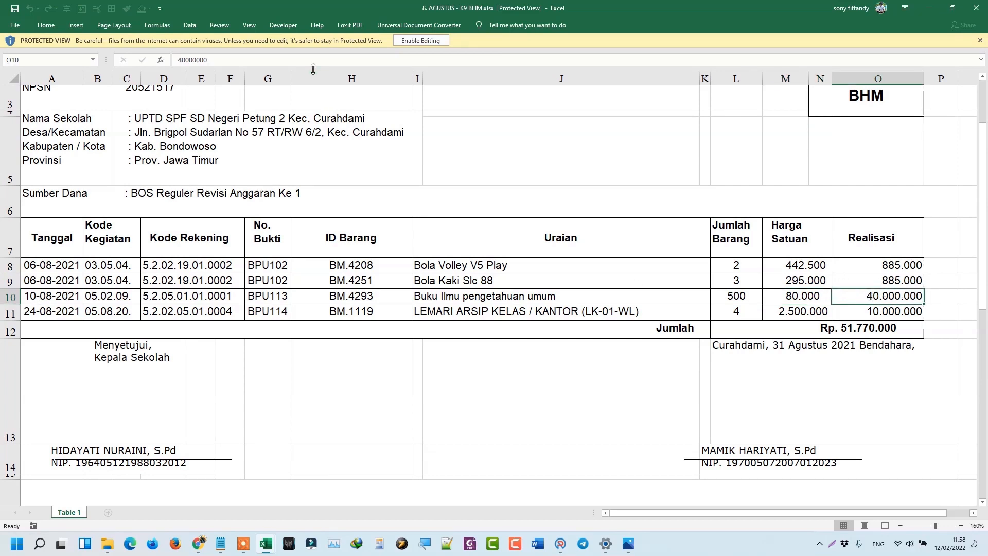
Enable editing on the August recap and select the cupboard purchase row 11.
{"action": "left_click", "coordinate": [409, 39]}
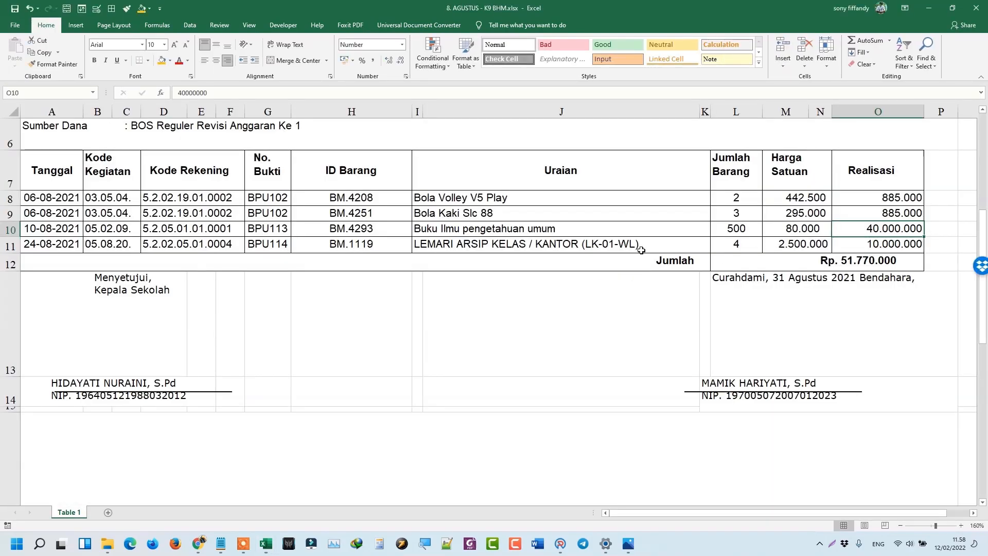
{"action": "left_click", "coordinate": [13, 244]}
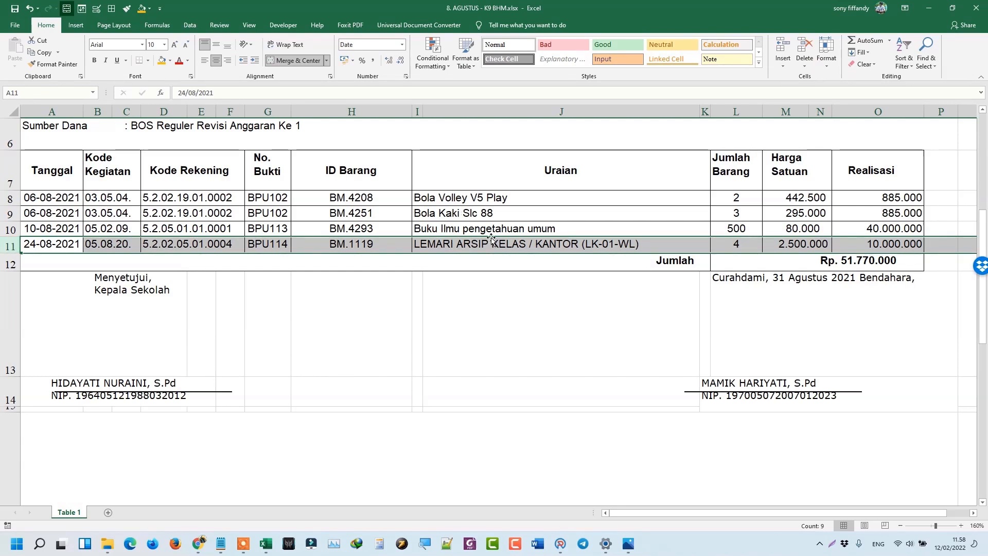
{"action": "mouse_move", "coordinate": [276, 546]}
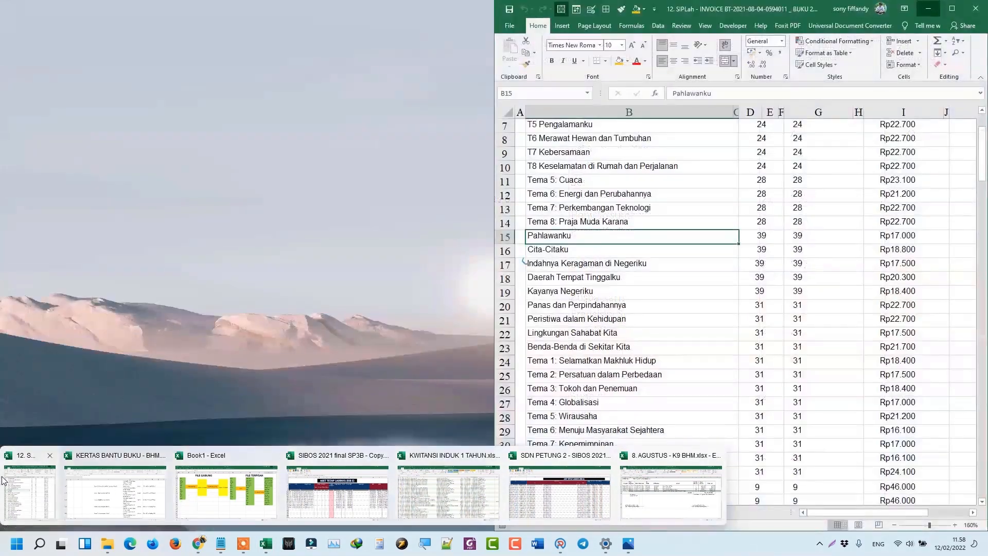
Compare the SIPLah invoice book prices against the KERTAS BANTU BUKU list.
{"action": "left_click", "coordinate": [28, 488]}
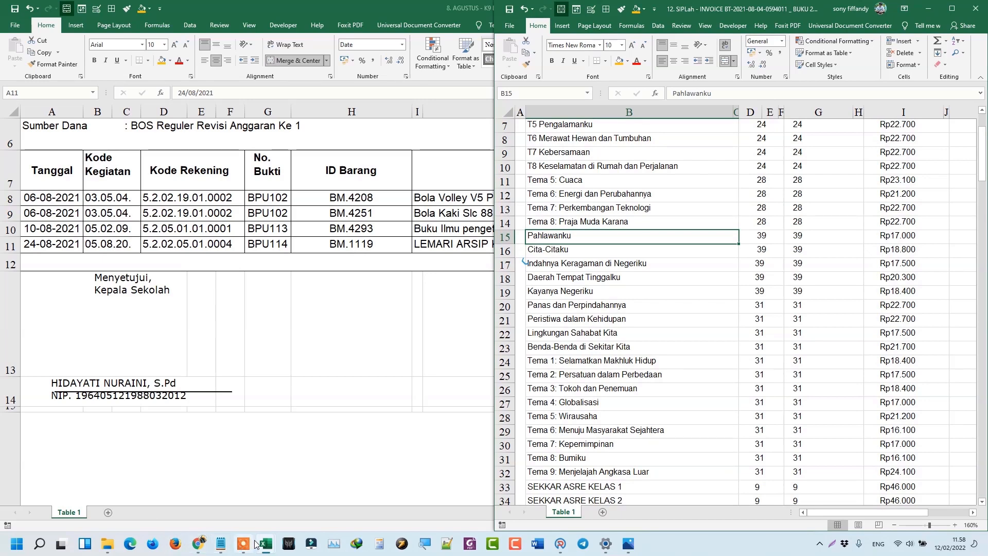
{"action": "left_click", "coordinate": [671, 489]}
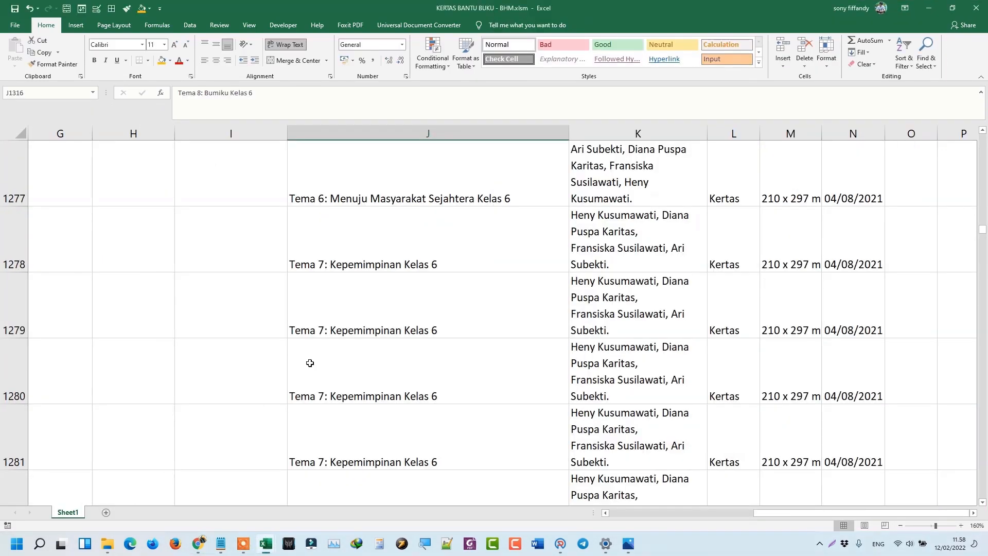
{"action": "scroll", "coordinate": [416, 242], "scroll_direction": "up", "scroll_amount": 4}
{"action": "scroll", "coordinate": [416, 242], "scroll_direction": "up", "scroll_amount": 19}
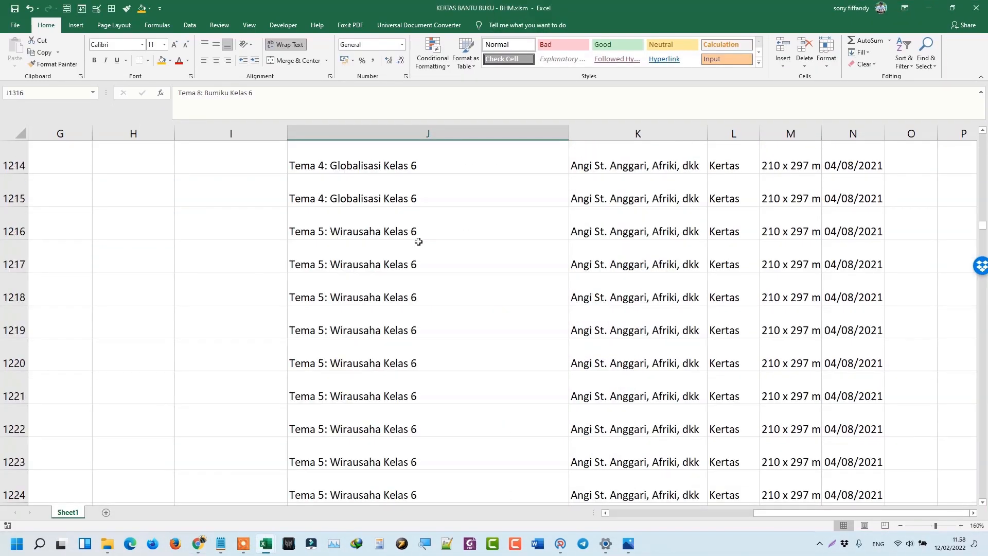
{"action": "scroll", "coordinate": [418, 241], "scroll_direction": "up", "scroll_amount": 20}
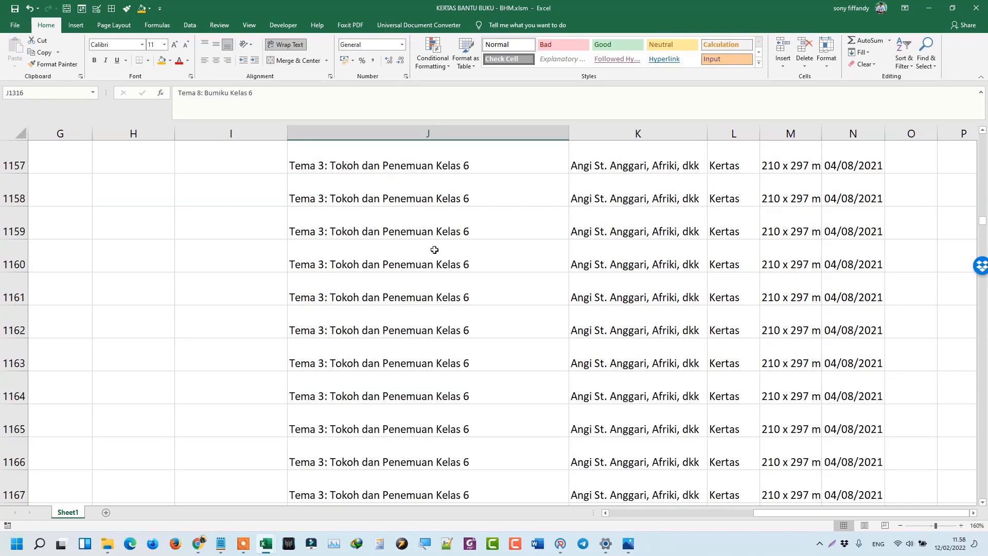
{"action": "left_click_drag", "start_coordinate": [770, 514], "coordinate": [610, 511]}
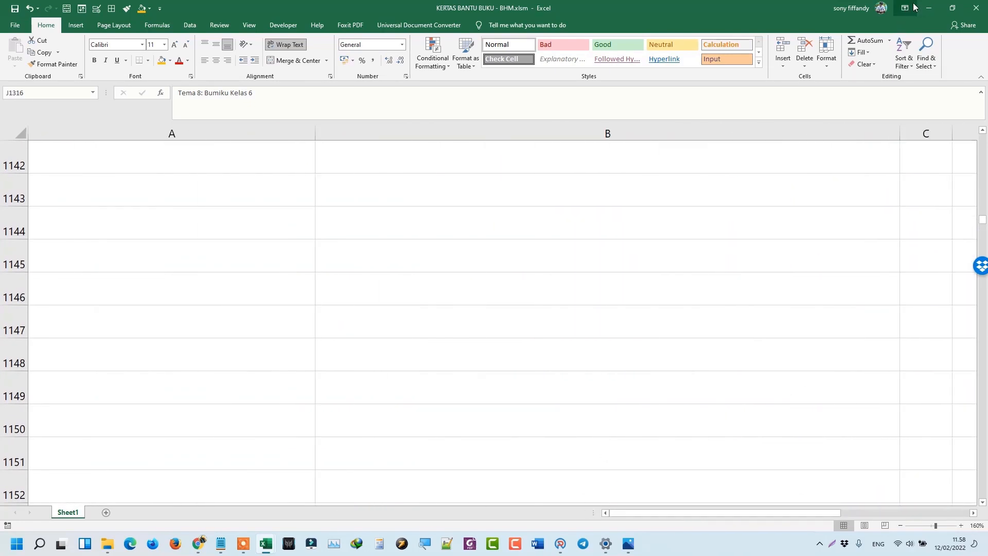
{"action": "key", "text": "ctrl+Up"}
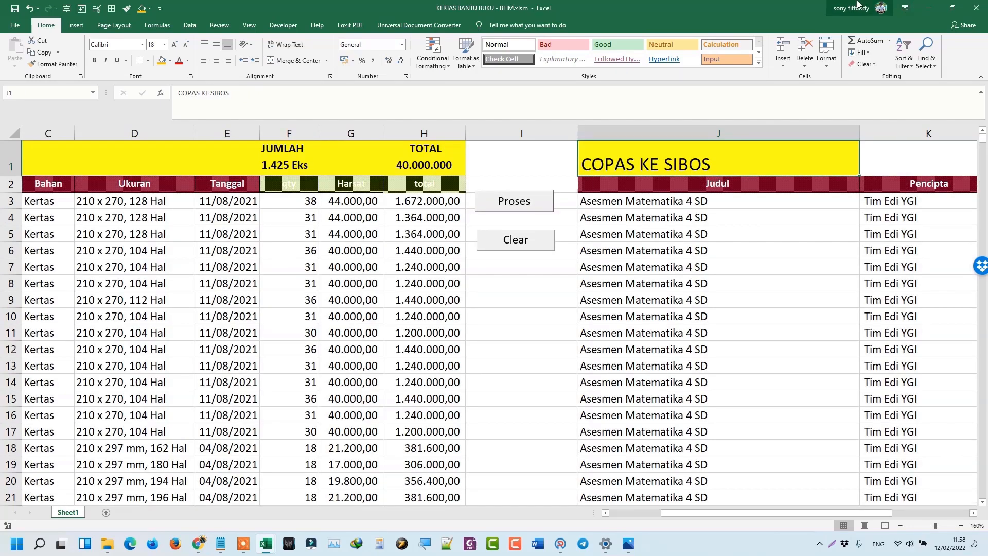
{"action": "key", "text": "ctrl+Left"}
{"action": "key", "text": "ctrl+Left"}
{"action": "key", "text": "ctrl+Left"}
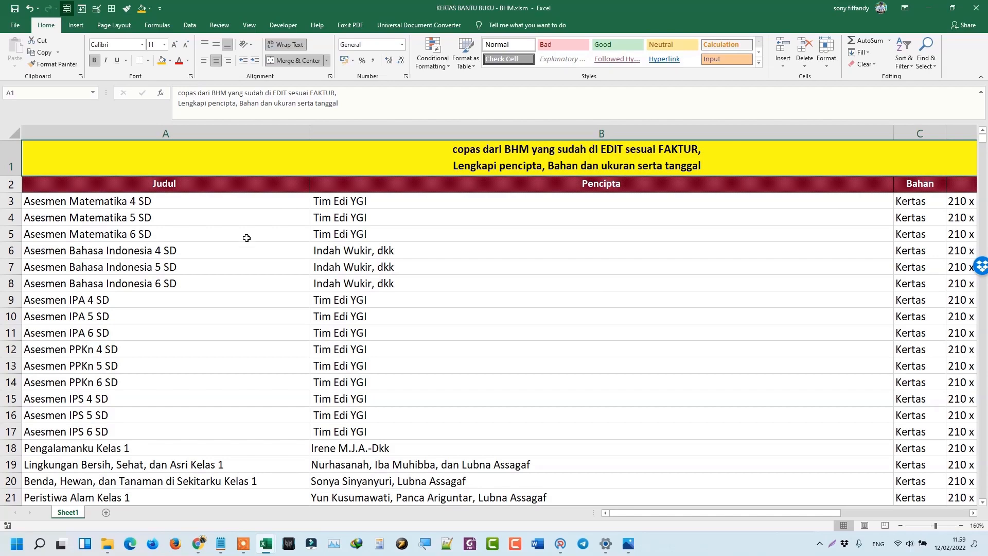
{"action": "scroll", "coordinate": [246, 238], "scroll_direction": "down", "scroll_amount": 13}
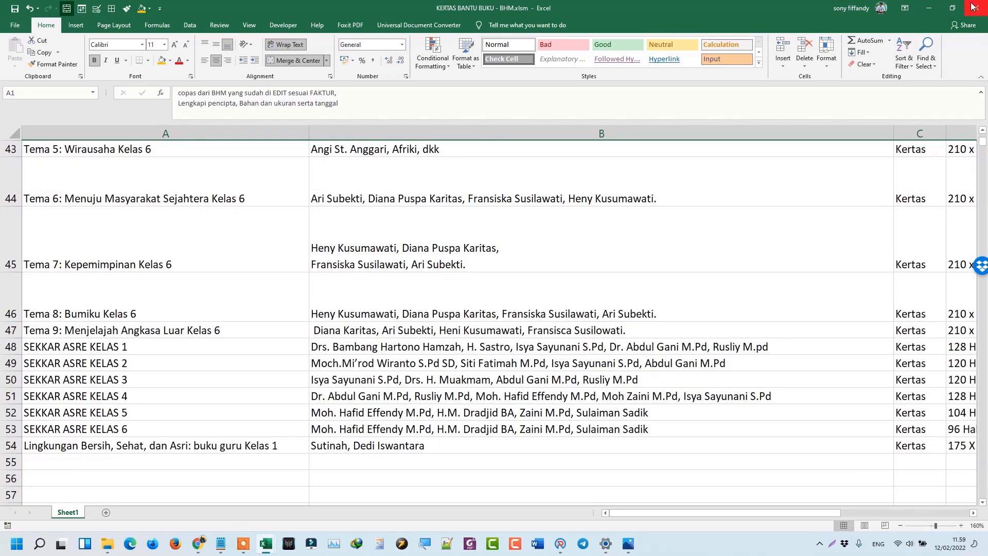
Minimize KERTAS BANTU BUKU and the August recap, then select BHM 1 TAHUN in BAHAN.
{"action": "left_click", "coordinate": [934, 11]}
{"action": "left_click", "coordinate": [43, 229]}
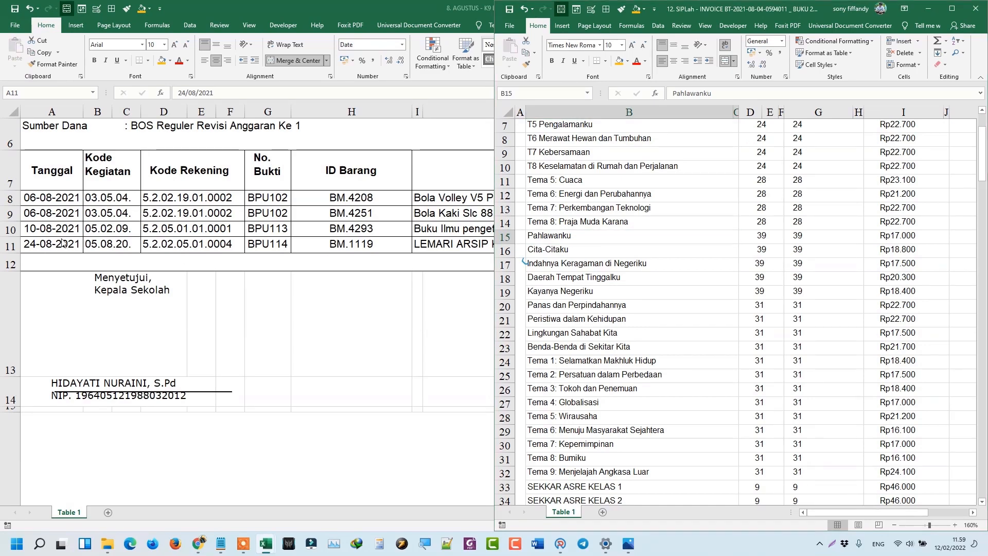
{"action": "key", "text": "super+Up"}
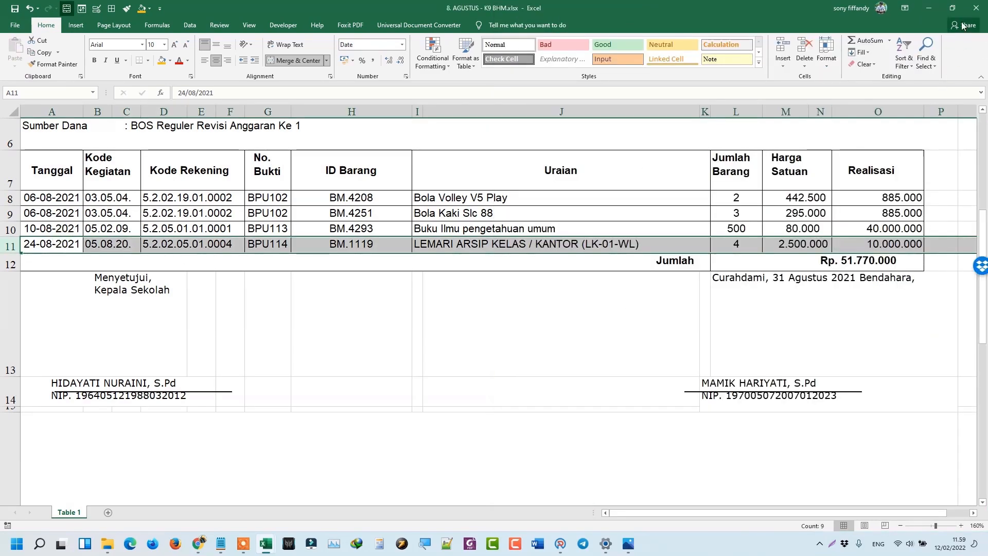
{"action": "left_click", "coordinate": [936, 9]}
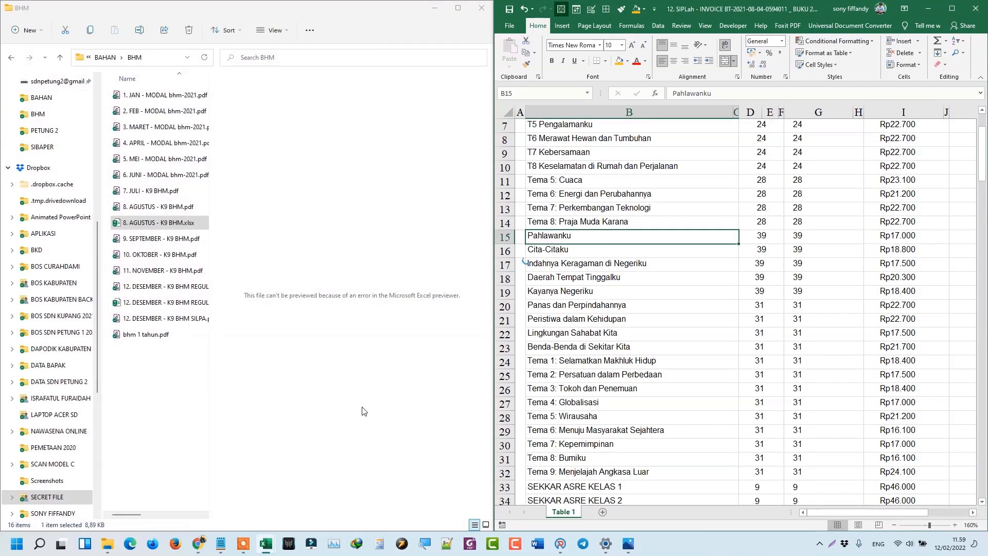
{"action": "left_click", "coordinate": [105, 57]}
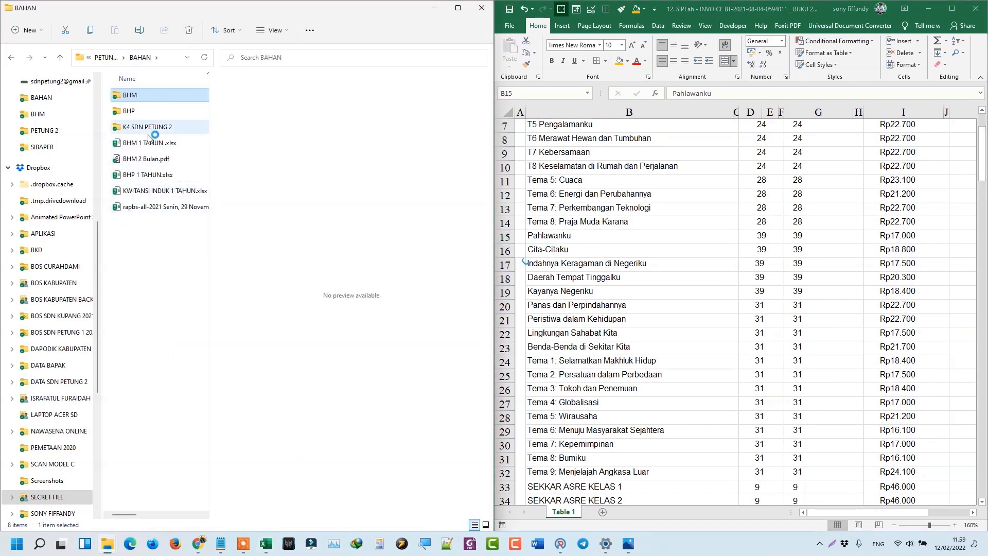
{"action": "left_click", "coordinate": [150, 144]}
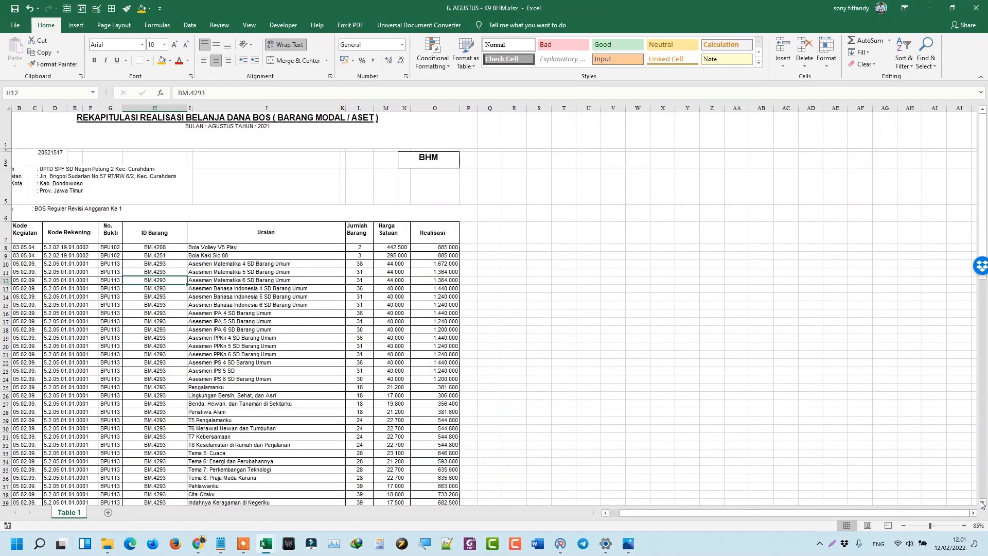
Set the August BHM sheet to 100% zoom, then enlarge it for easier reading.
{"action": "left_click", "coordinate": [960, 525]}
{"action": "left_click", "coordinate": [961, 525]}
{"action": "left_click", "coordinate": [977, 525]}
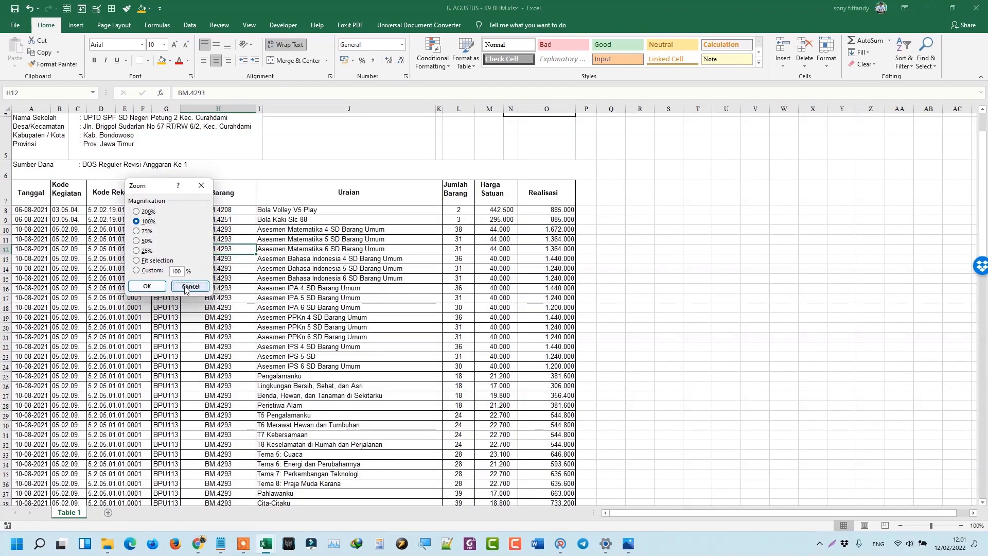
{"action": "left_click", "coordinate": [147, 286]}
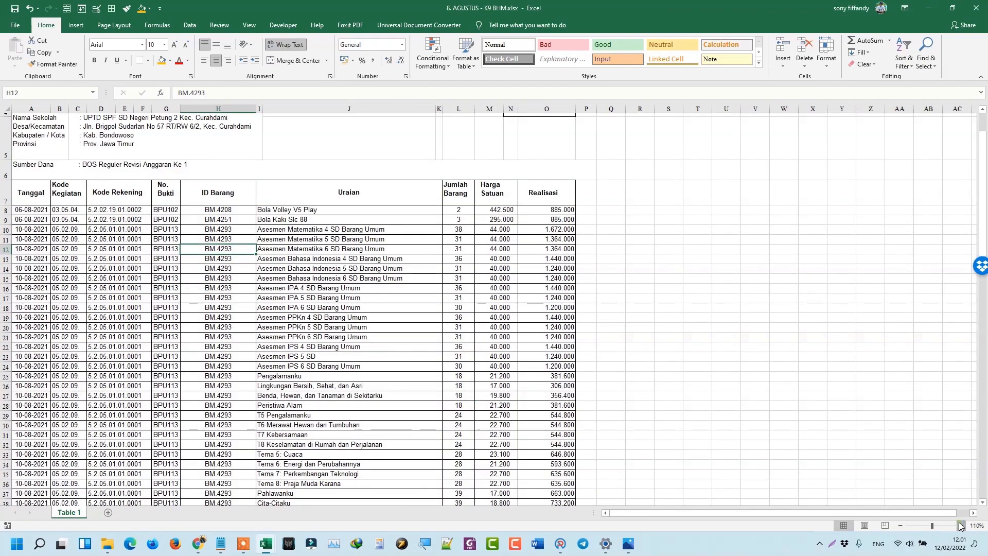
{"action": "left_click", "coordinate": [961, 526]}
{"action": "left_click", "coordinate": [961, 525]}
{"action": "left_click", "coordinate": [961, 526]}
{"action": "left_click", "coordinate": [961, 525]}
{"action": "scroll", "coordinate": [326, 218], "scroll_direction": "up", "scroll_amount": 3}
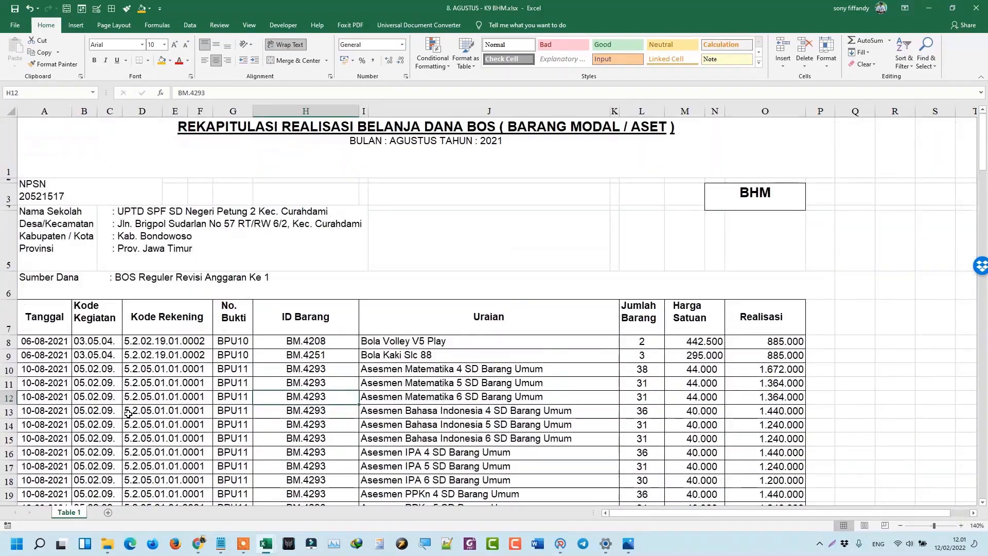
Review row 10: dates, ID Barang codes H10:H15, Asesmen Matematika 4 SD, quantity 38.
{"action": "left_click_drag", "start_coordinate": [29, 370], "coordinate": [798, 454]}
{"action": "scroll", "coordinate": [491, 368], "scroll_direction": "down", "scroll_amount": 3}
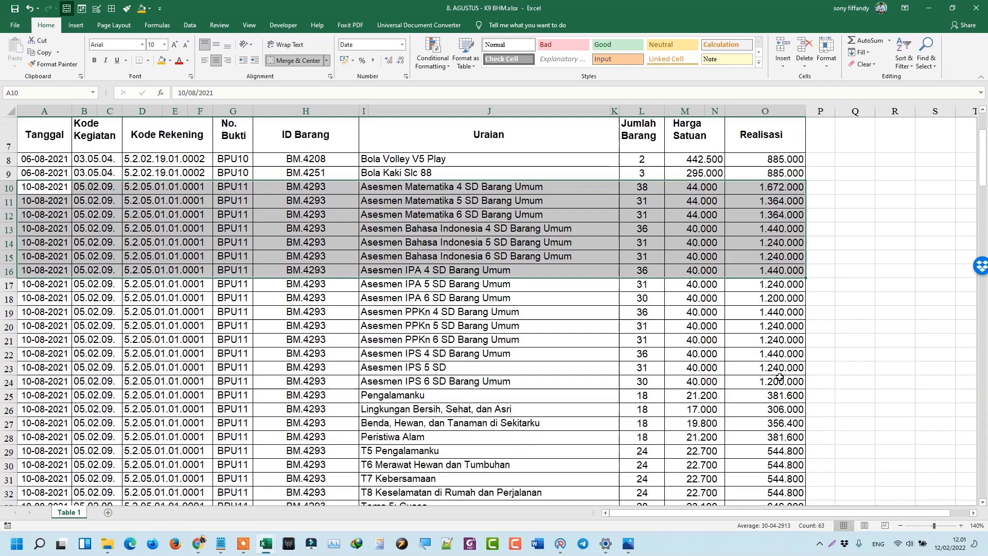
{"action": "scroll", "coordinate": [492, 369], "scroll_direction": "up", "scroll_amount": 3}
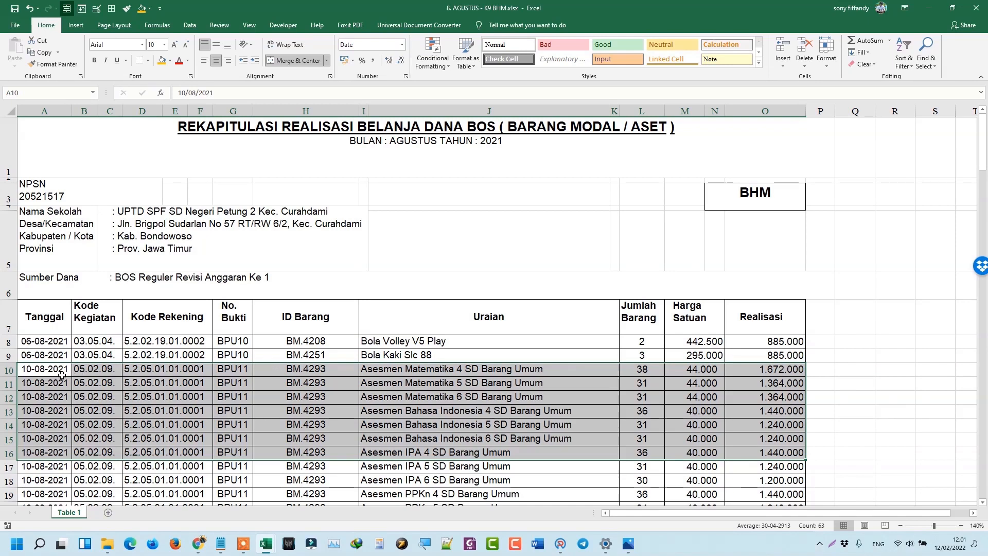
{"action": "left_click", "coordinate": [30, 371]}
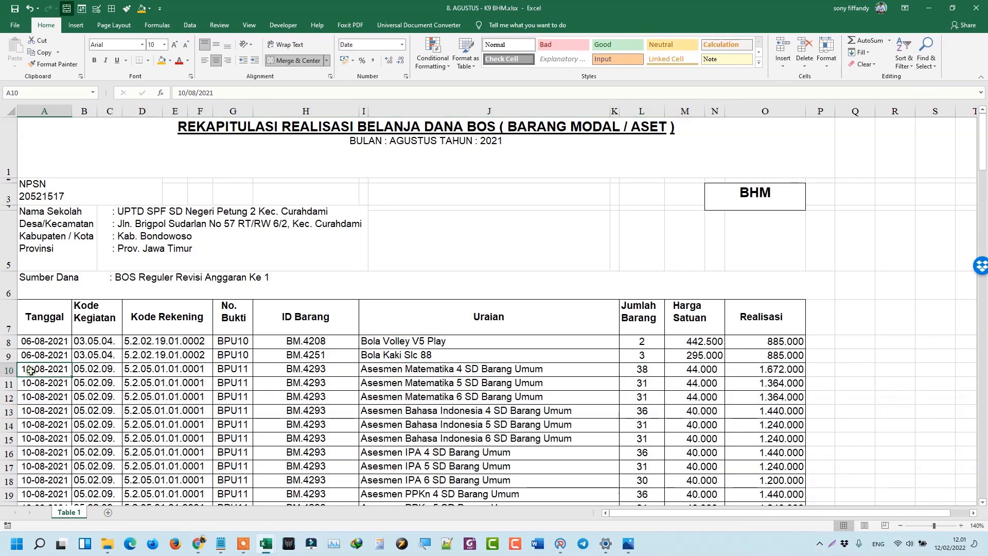
{"action": "left_click_drag", "start_coordinate": [31, 371], "coordinate": [24, 481]}
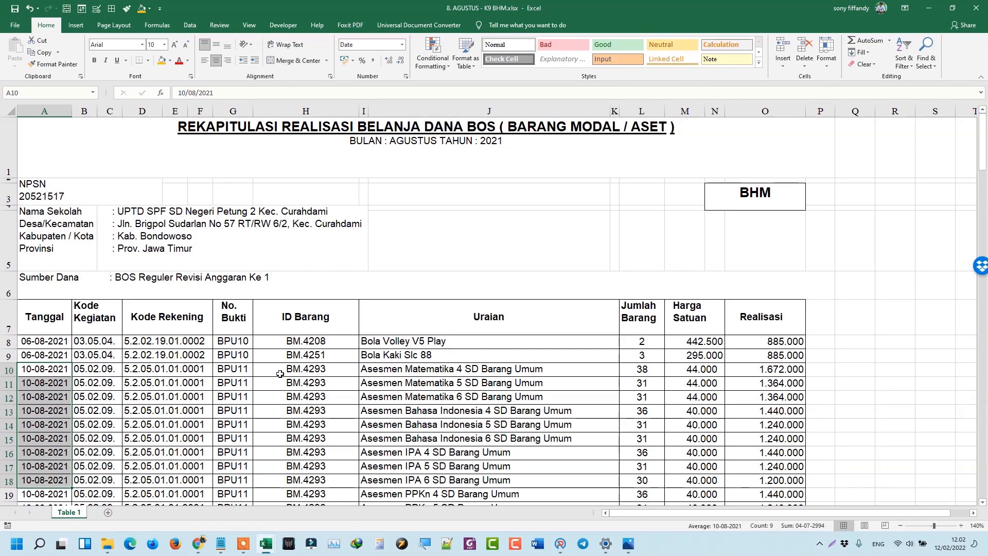
{"action": "left_click_drag", "start_coordinate": [280, 374], "coordinate": [288, 437]}
{"action": "scroll", "coordinate": [378, 376], "scroll_direction": "down", "scroll_amount": 4}
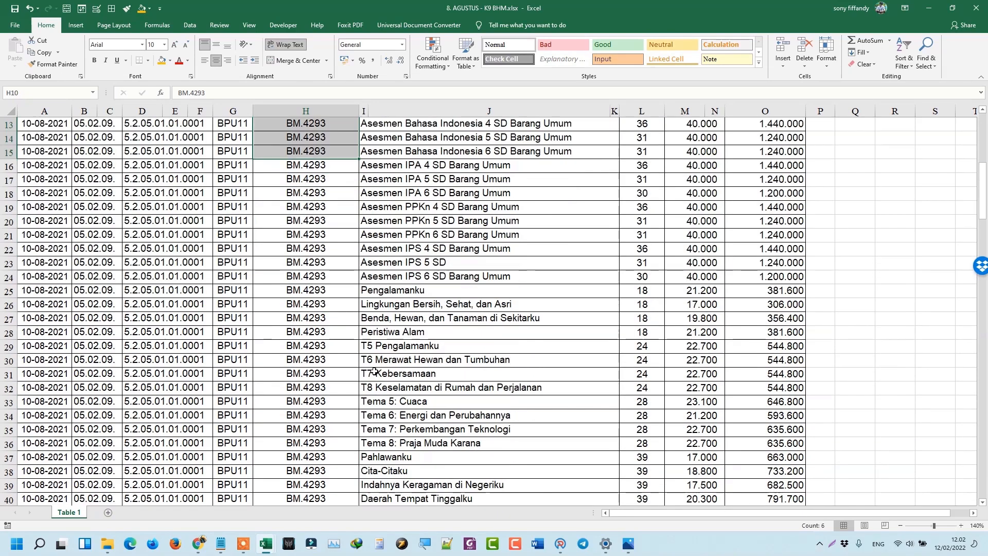
{"action": "scroll", "coordinate": [378, 308], "scroll_direction": "up", "scroll_amount": 3}
{"action": "left_click", "coordinate": [381, 283]}
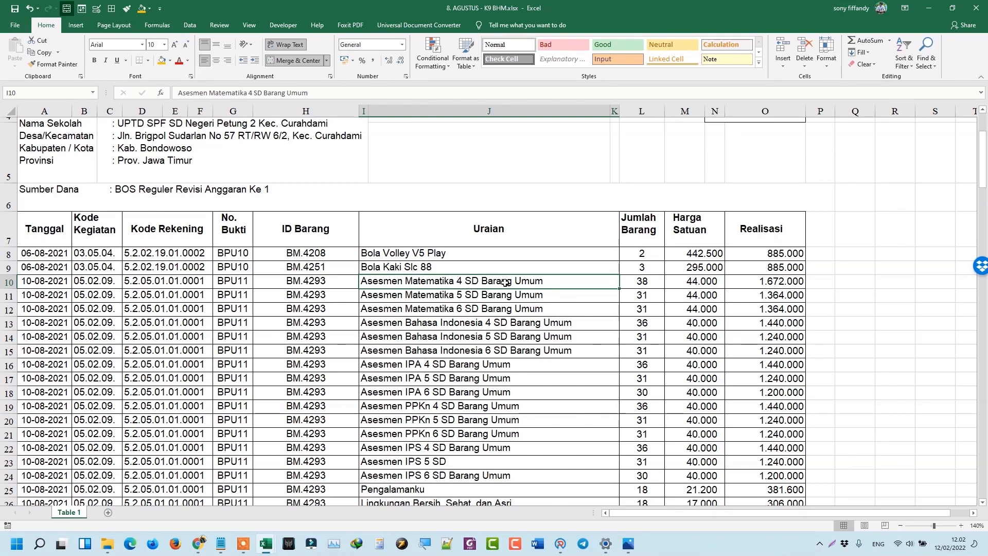
{"action": "left_click", "coordinate": [657, 280]}
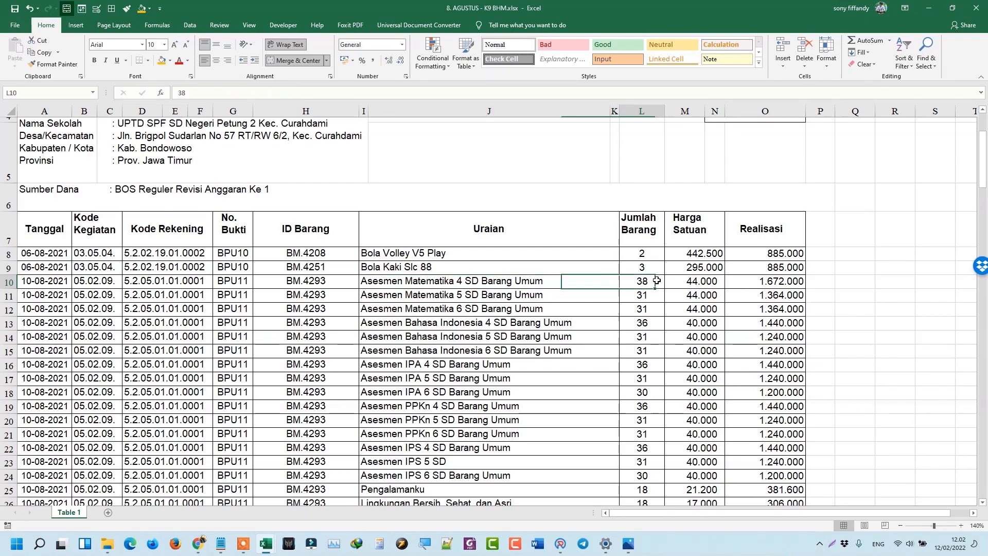
Dock the BHM workbook left and compare unit price 44000 with invoice price Rp17.000.
{"action": "left_click_drag", "start_coordinate": [680, 5], "coordinate": [1, 195]}
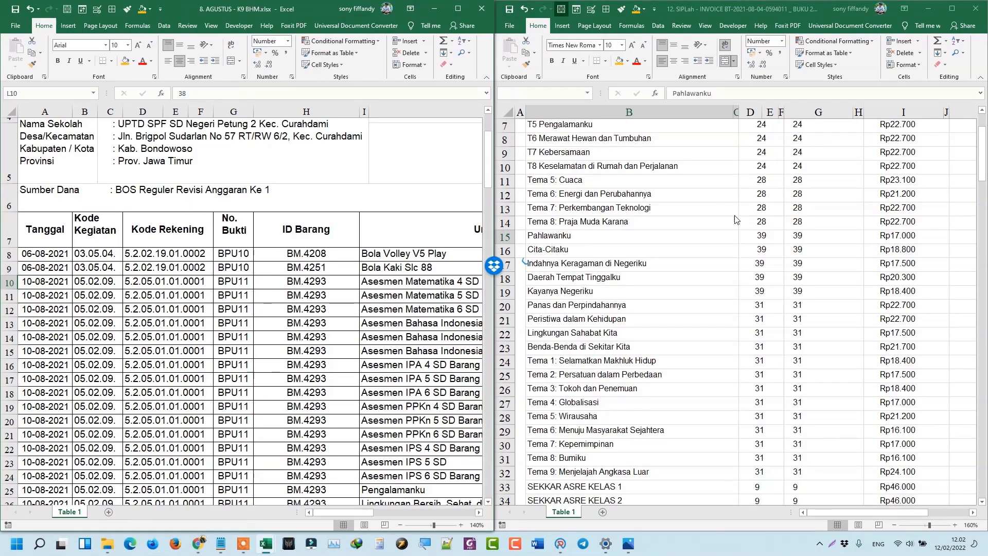
{"action": "scroll", "coordinate": [785, 254], "scroll_direction": "up", "scroll_amount": 2}
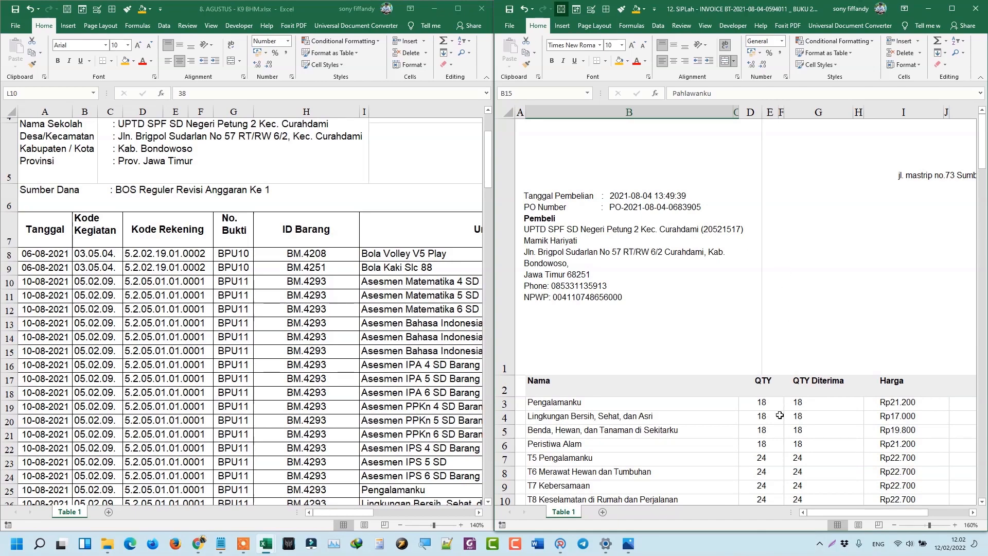
{"action": "left_click_drag", "start_coordinate": [477, 513], "coordinate": [479, 513]}
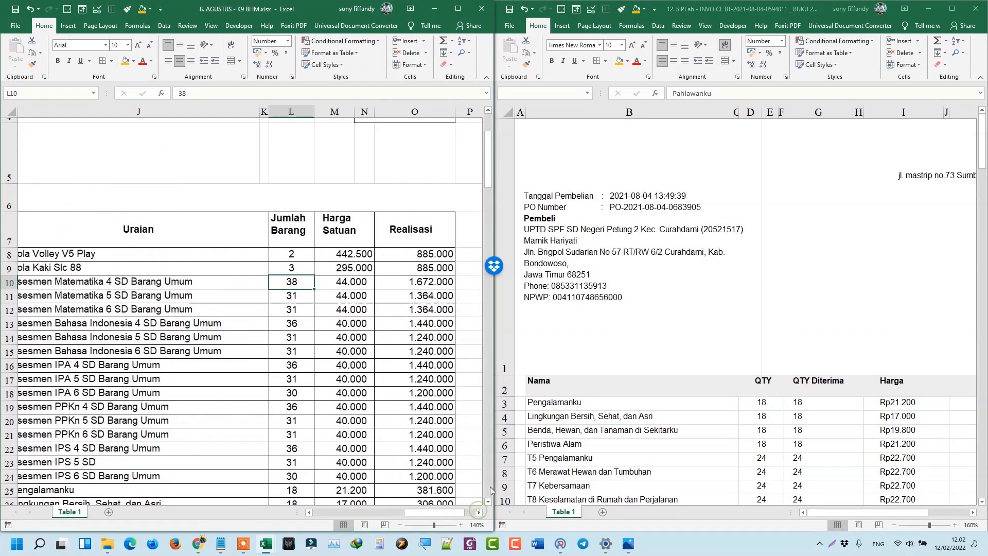
{"action": "left_click", "coordinate": [357, 286]}
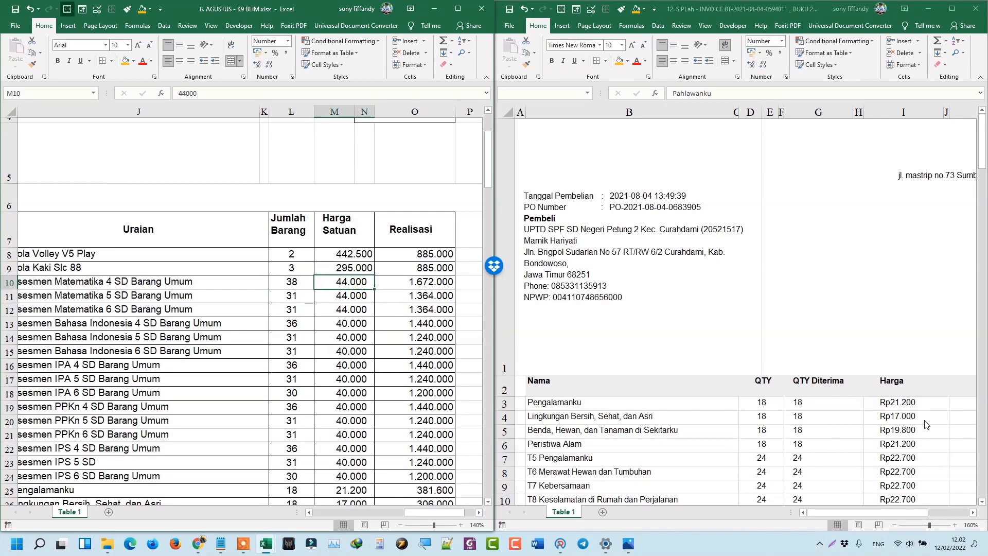
{"action": "left_click", "coordinate": [892, 403]}
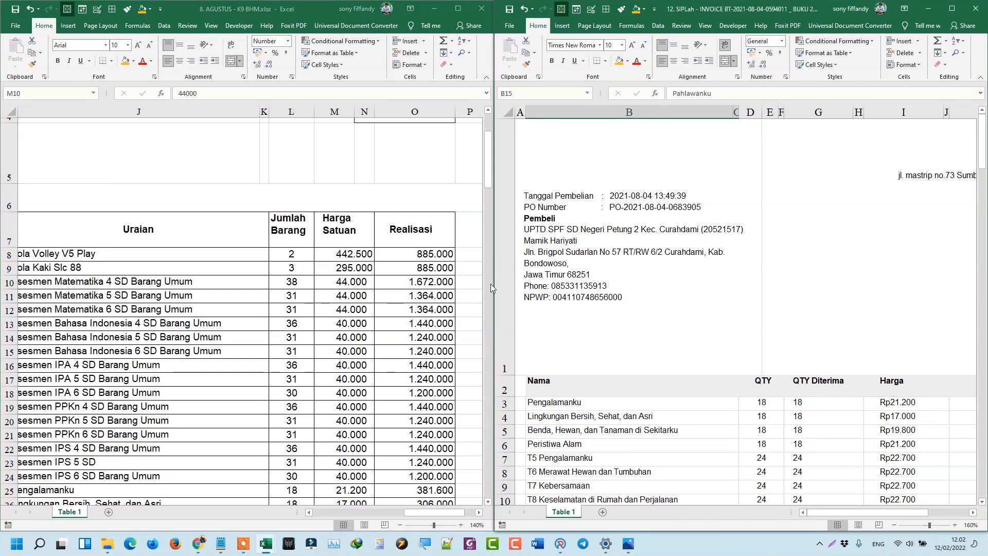
{"action": "left_click", "coordinate": [890, 417]}
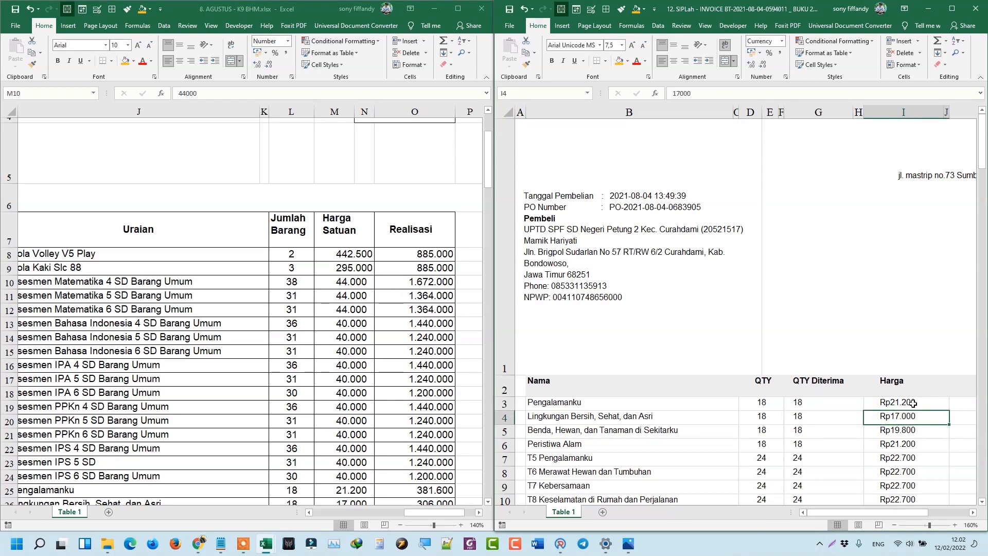
Check the =L10*M10 Realisasi formula in O10 and select the itemised book rows.
{"action": "left_click", "coordinate": [402, 284]}
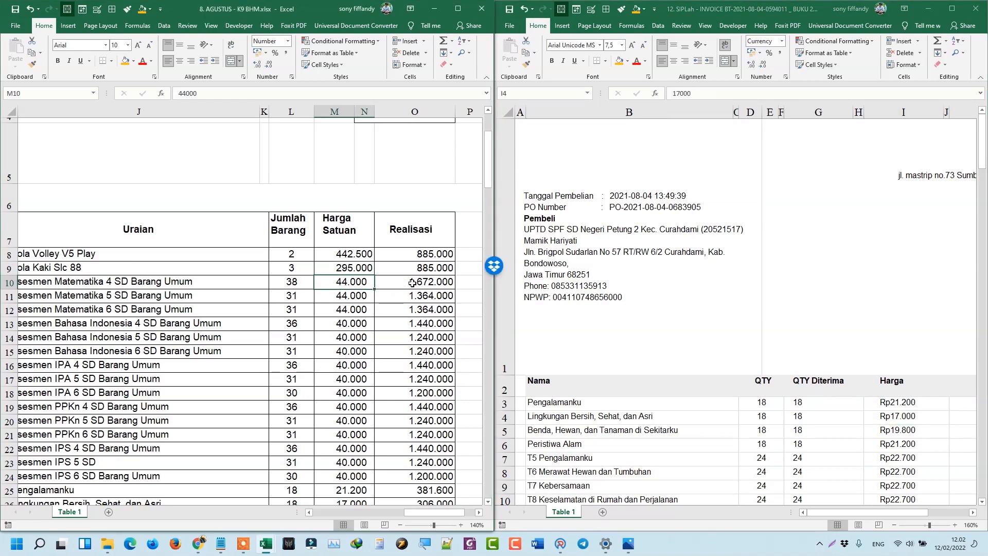
{"action": "left_click", "coordinate": [412, 283]}
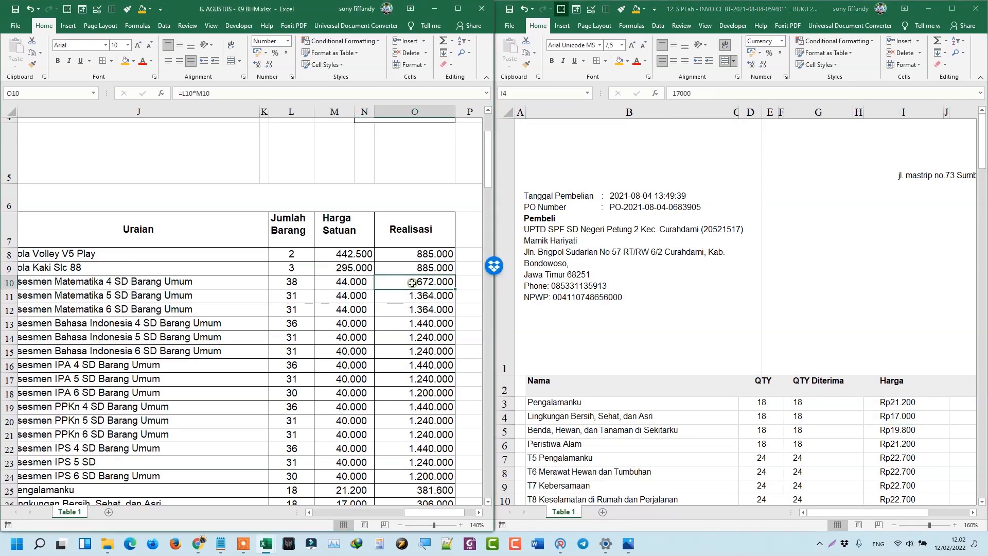
{"action": "left_click", "coordinate": [292, 282]}
{"action": "left_click", "coordinate": [344, 282]}
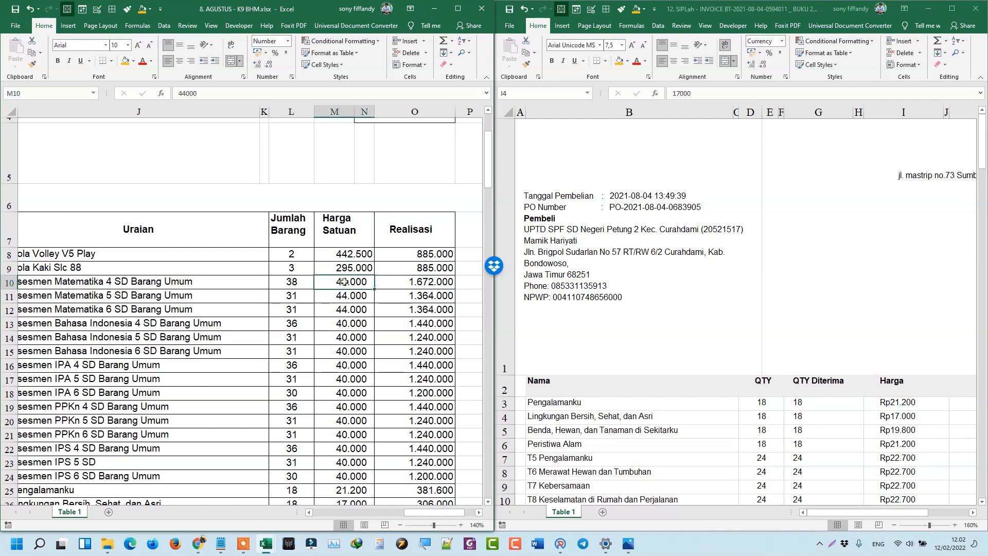
{"action": "left_click", "coordinate": [413, 281]}
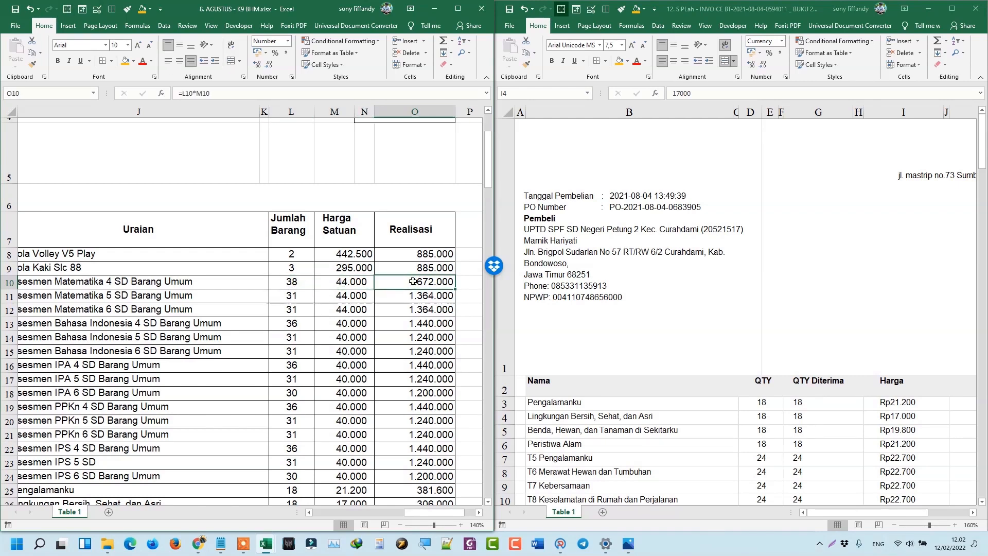
{"action": "left_click_drag", "start_coordinate": [413, 281], "coordinate": [425, 480]}
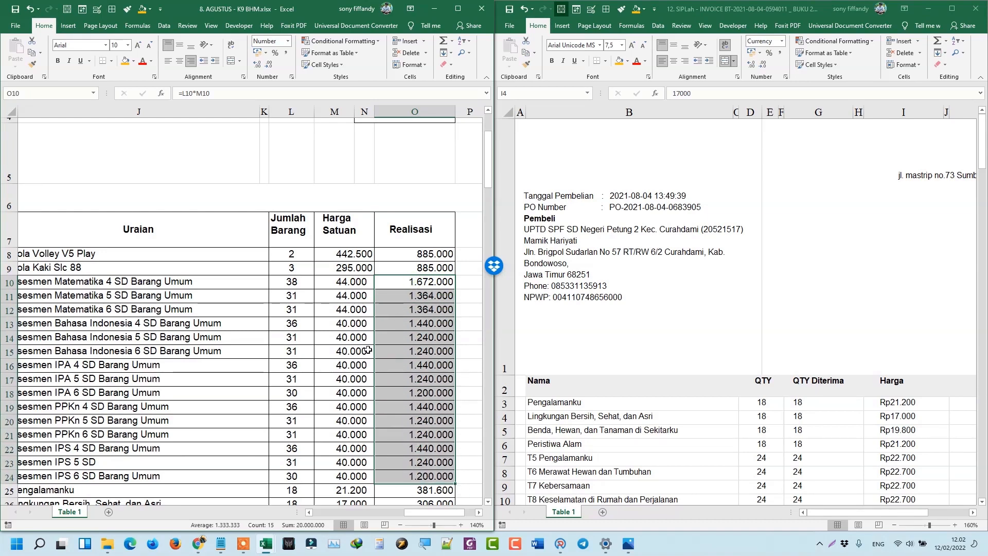
{"action": "scroll", "coordinate": [372, 350], "scroll_direction": "down", "scroll_amount": 1}
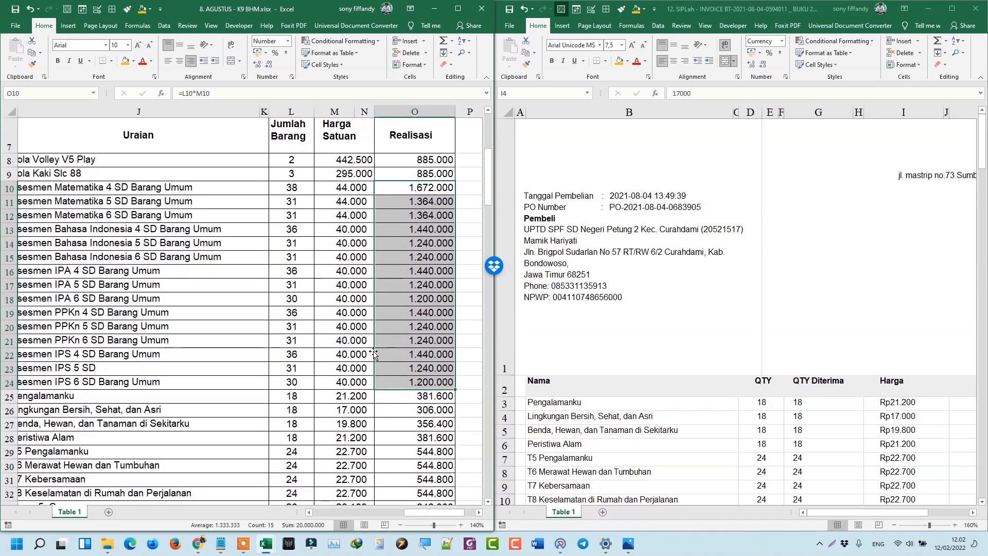
{"action": "left_click", "coordinate": [175, 187]}
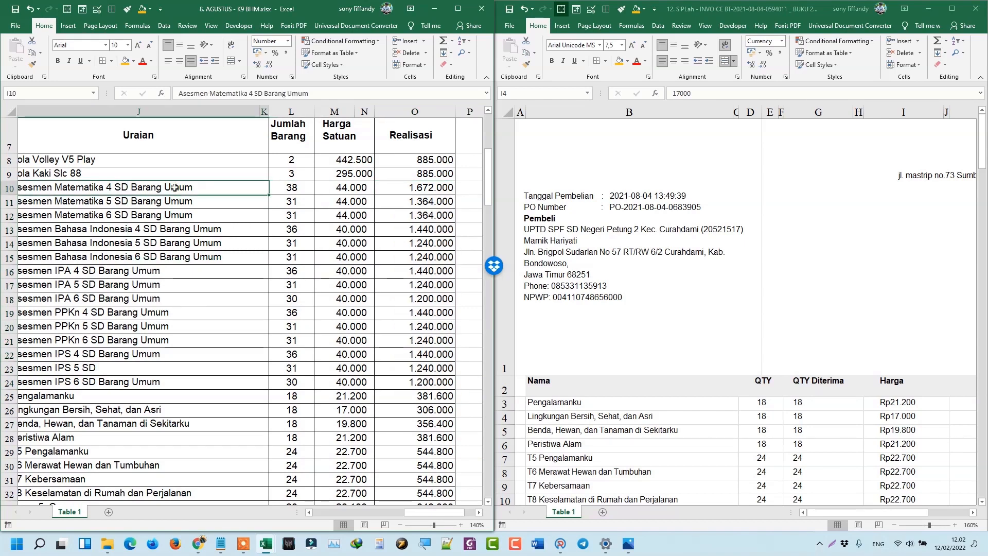
{"action": "left_click_drag", "start_coordinate": [175, 187], "coordinate": [428, 383]}
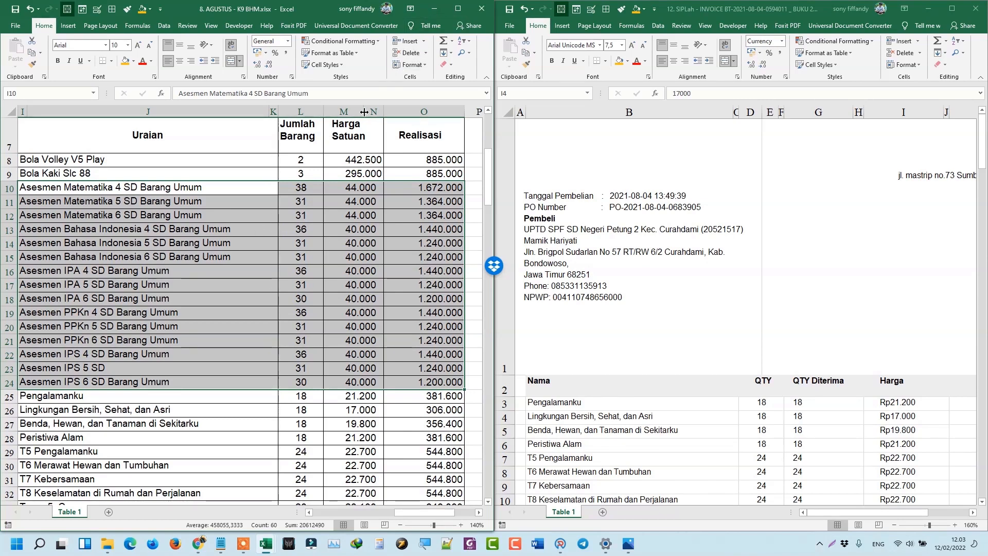
Close the August BHM workbook and bring the SIBOS 2021 workbook forward.
{"action": "left_click", "coordinate": [473, 12]}
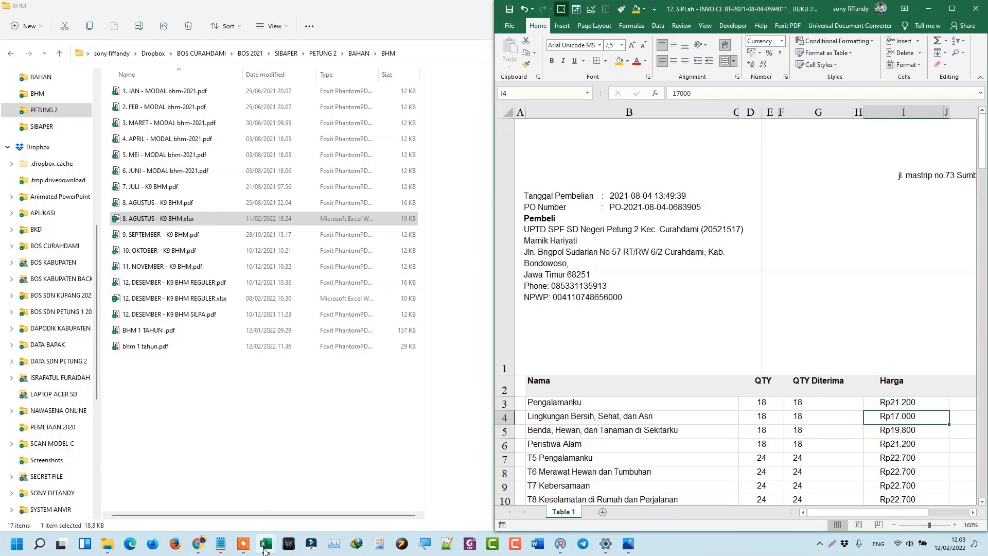
{"action": "mouse_move", "coordinate": [264, 550]}
{"action": "left_click", "coordinate": [375, 479]}
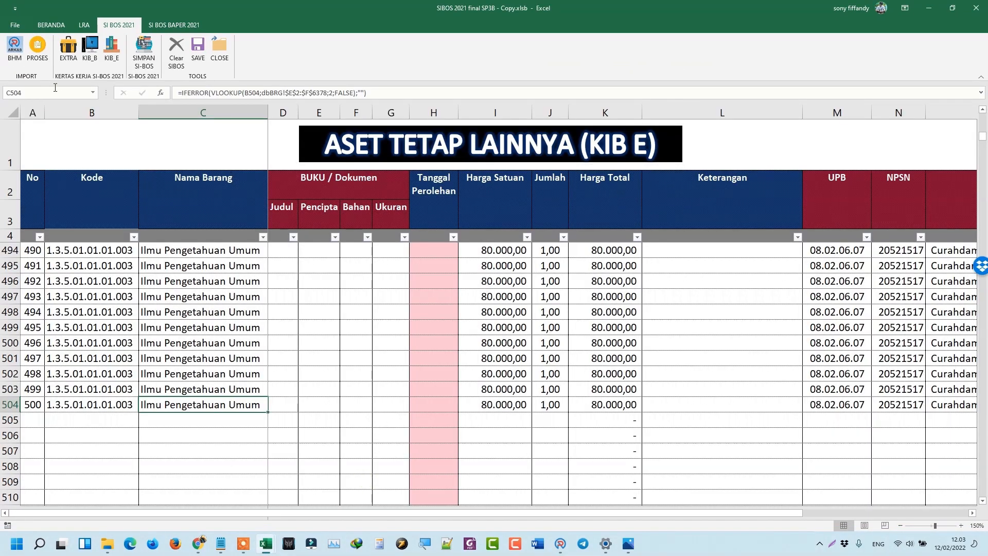
{"action": "left_click", "coordinate": [35, 405]}
Run Clear SIBOS, then show the Peralatan & Mesin (EXTRACOM) sheet.
{"action": "scroll", "coordinate": [60, 345], "scroll_direction": "up", "scroll_amount": 3}
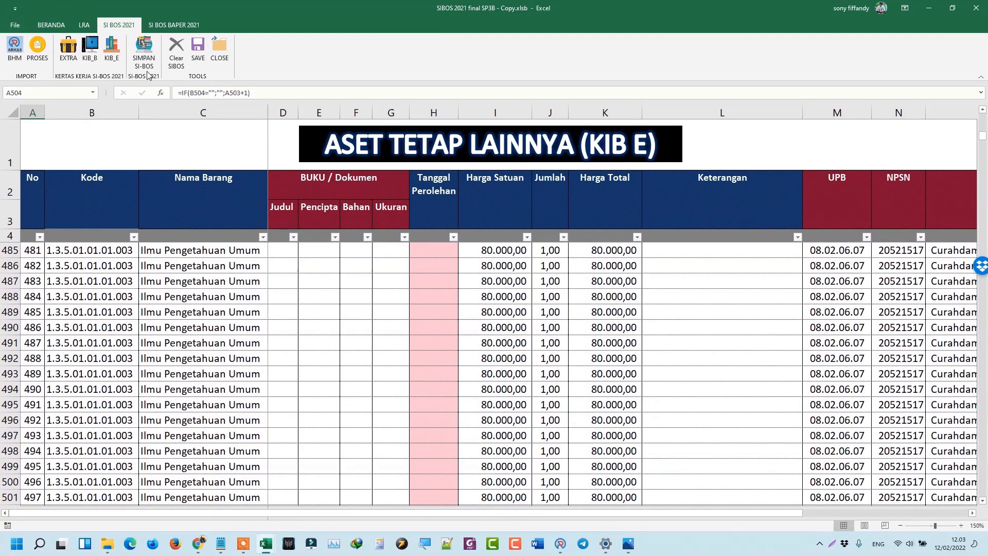
{"action": "left_click", "coordinate": [178, 63]}
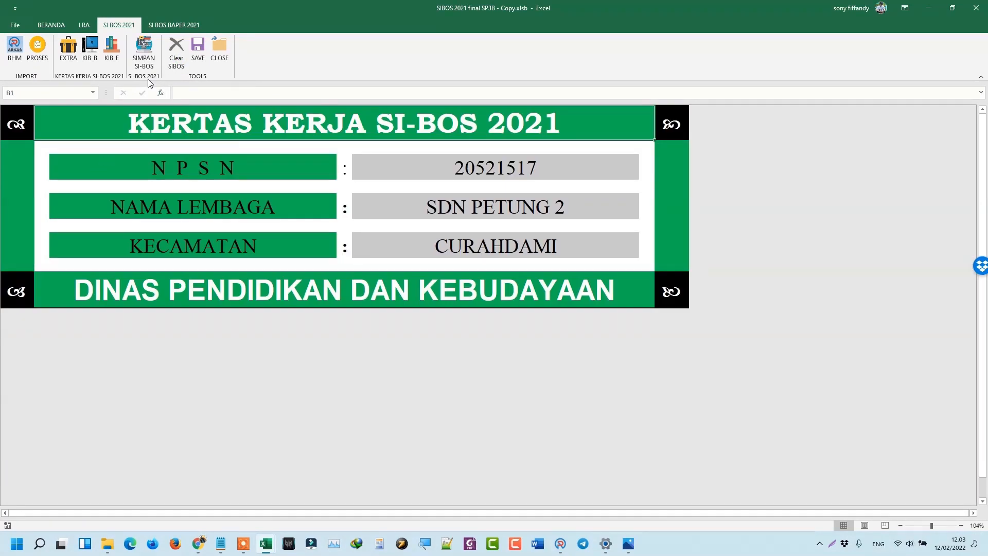
{"action": "left_click", "coordinate": [82, 52]}
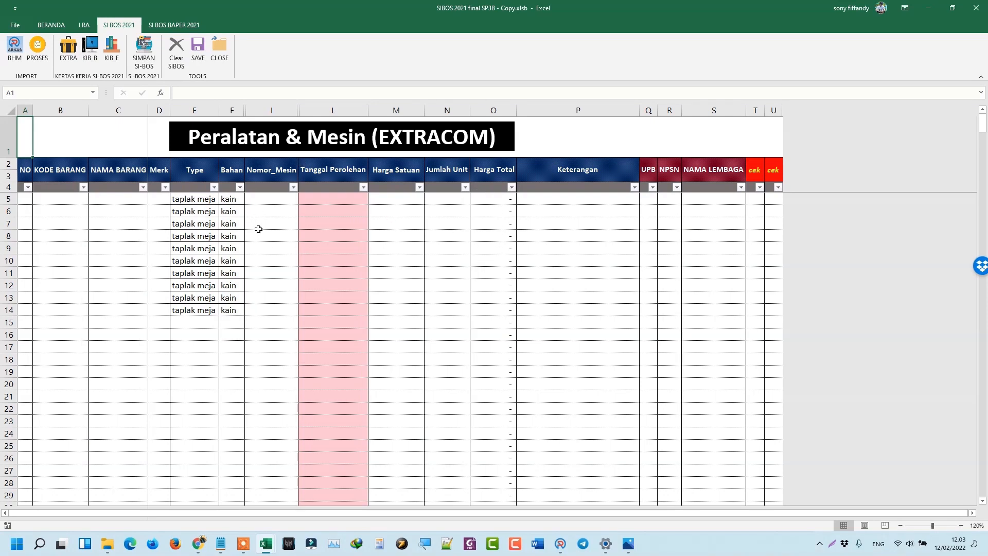
Run the BHM import as non-combined files, choosing the BHM folder as the source.
{"action": "left_click", "coordinate": [15, 52]}
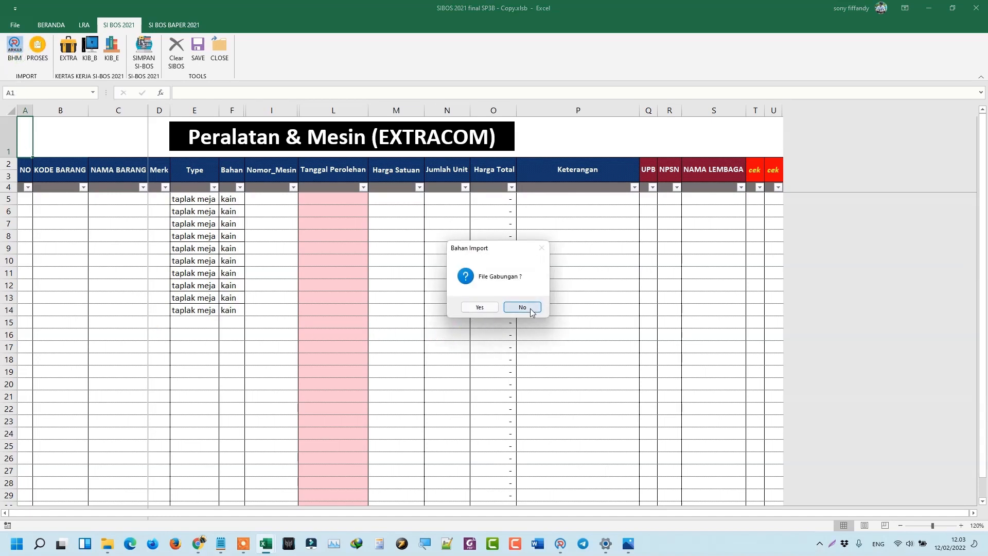
{"action": "left_click", "coordinate": [522, 307]}
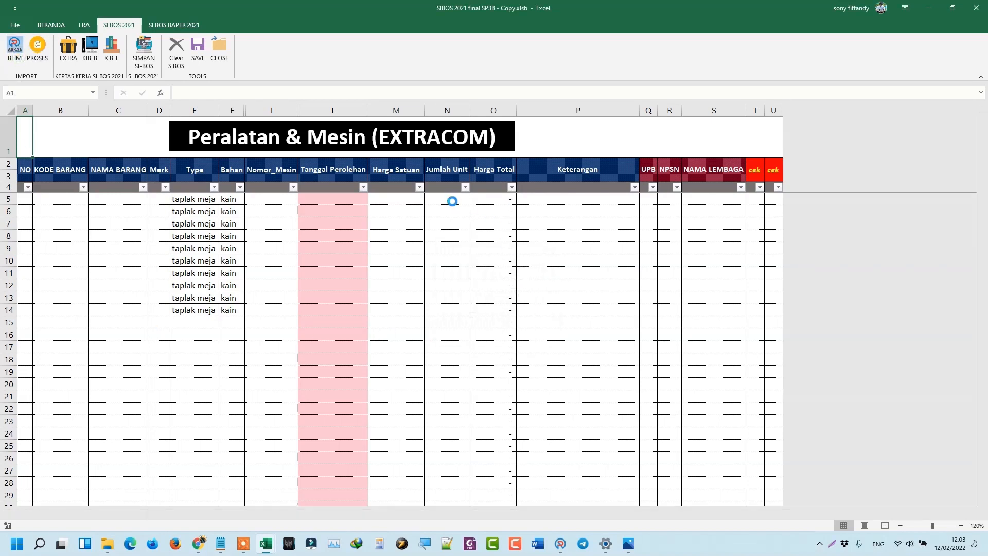
{"action": "double_click", "coordinate": [371, 181]}
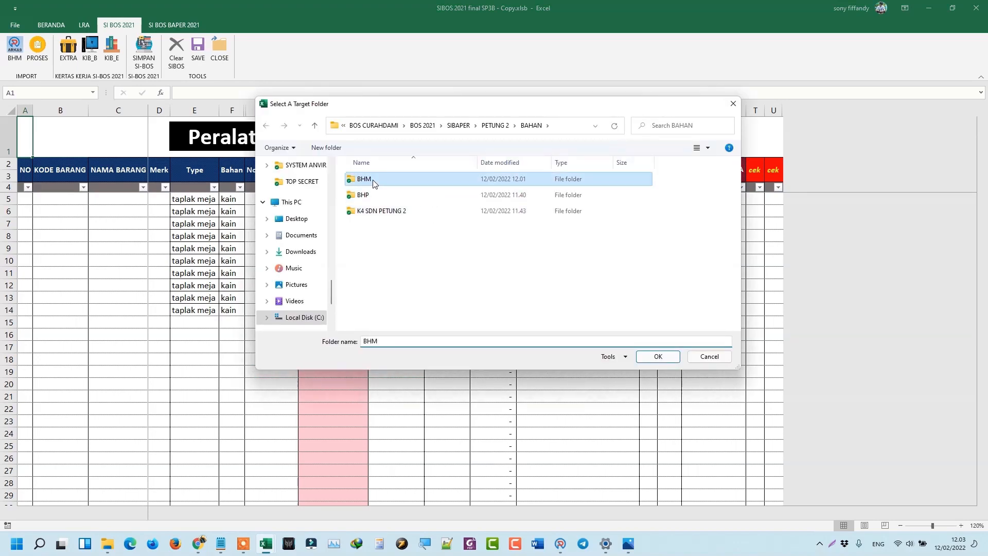
{"action": "mouse_move", "coordinate": [107, 544]}
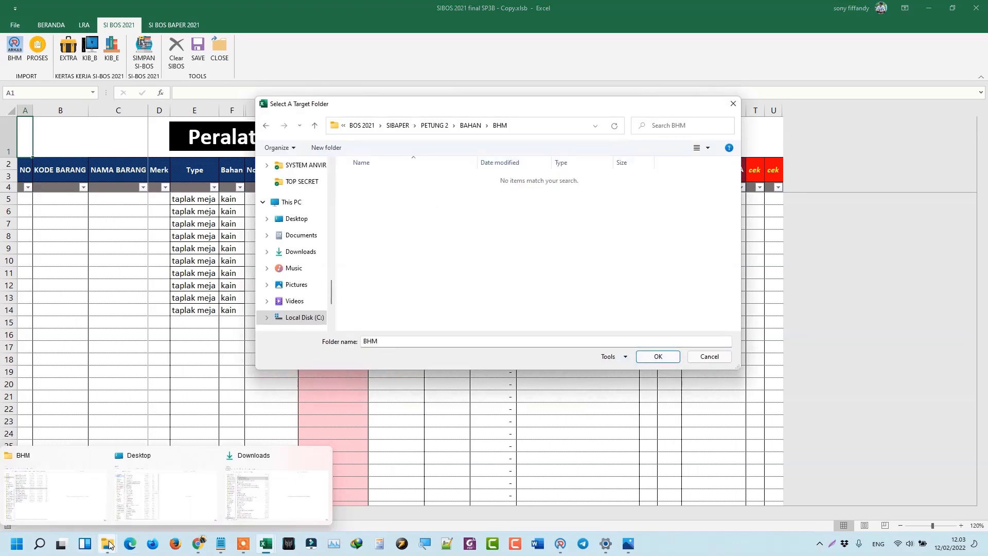
{"action": "mouse_move", "coordinate": [70, 494]}
{"action": "left_click", "coordinate": [654, 355]}
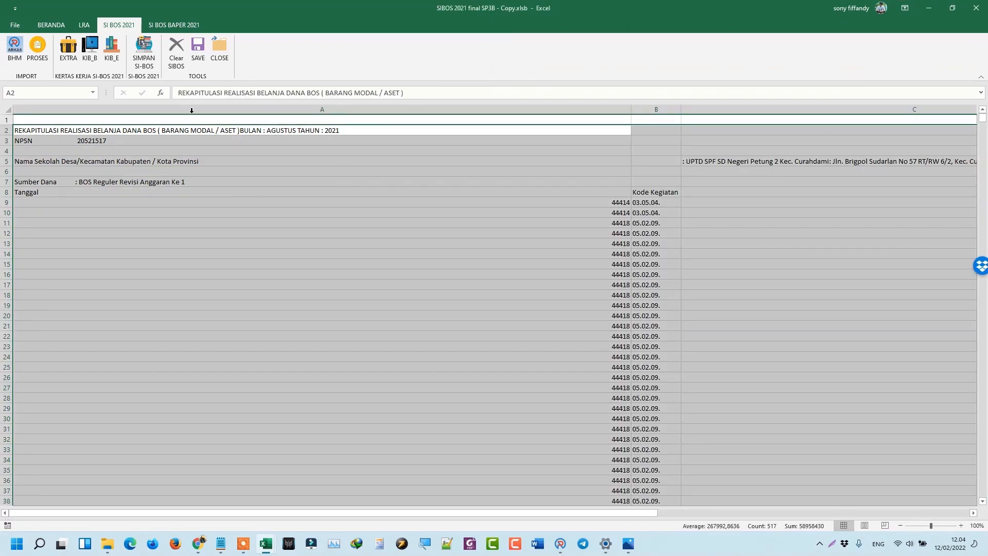
Run PROSES on the imported August data, dismiss the specification reminder, and view EXTRACOM.
{"action": "left_click", "coordinate": [36, 58]}
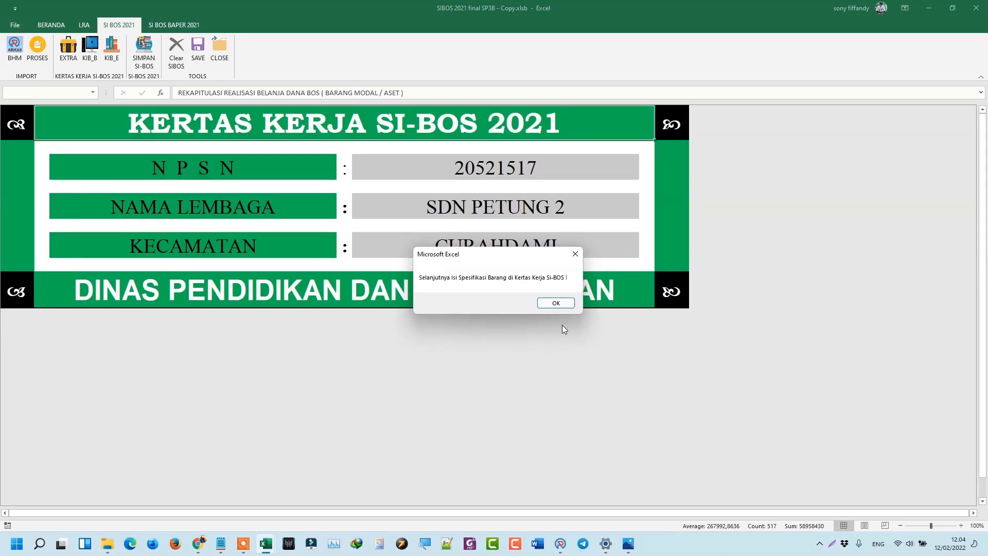
{"action": "left_click", "coordinate": [552, 306]}
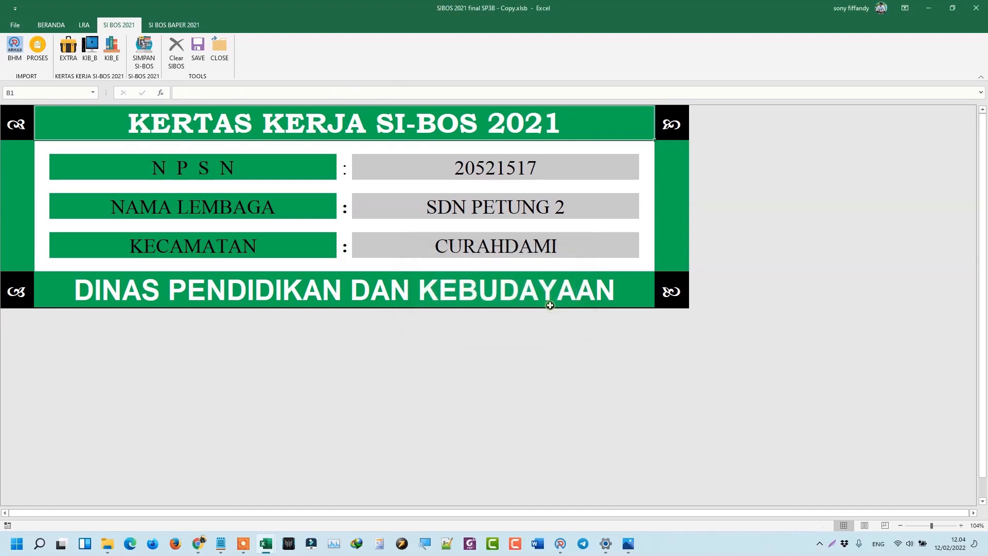
{"action": "left_click", "coordinate": [72, 59]}
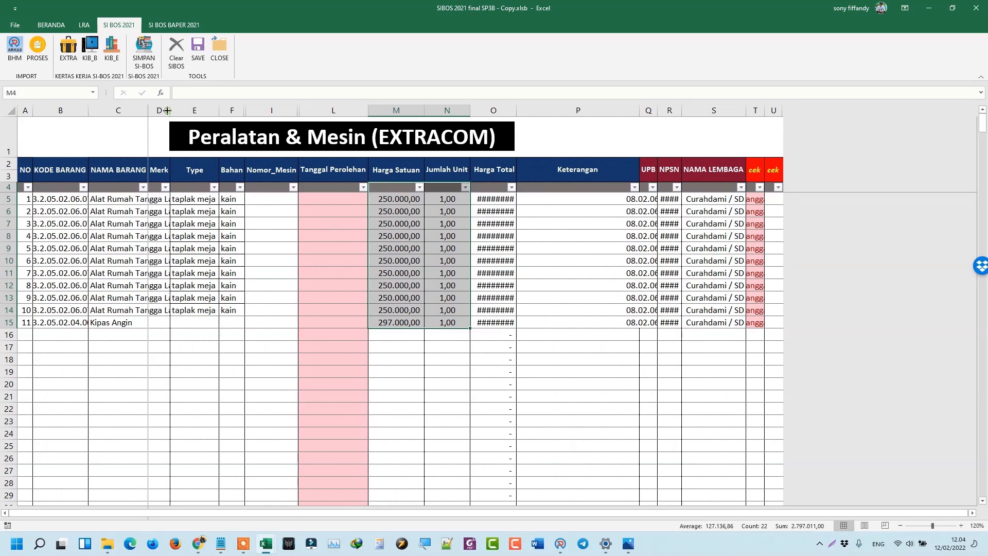
Check the EXTRACOM rows: taplak meja Type, and Kipas Angin's Merk, Type and unit price.
{"action": "left_click", "coordinate": [200, 269]}
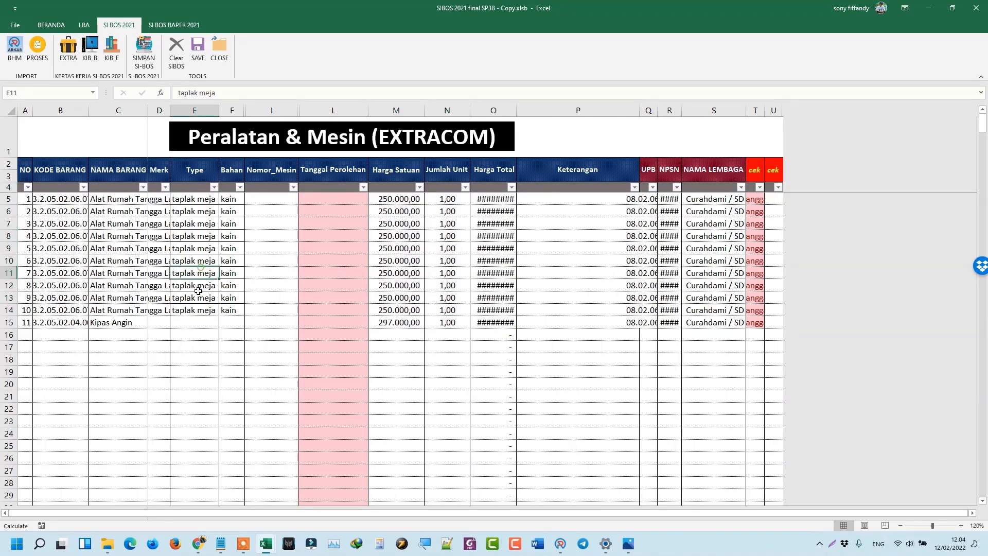
{"action": "left_click", "coordinate": [156, 326]}
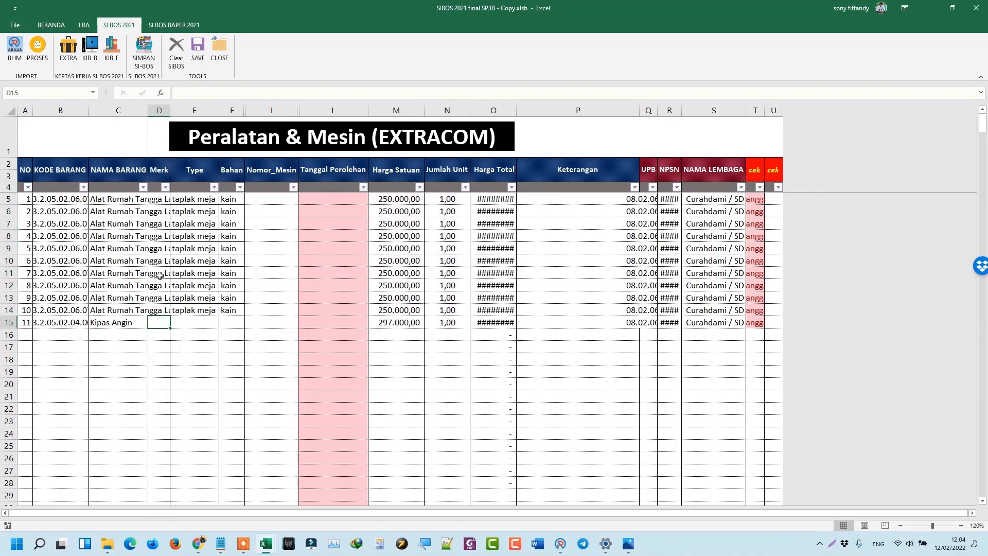
{"action": "scroll", "coordinate": [165, 330], "scroll_direction": "down", "scroll_amount": 3}
{"action": "scroll", "coordinate": [169, 333], "scroll_direction": "up", "scroll_amount": 3}
{"action": "left_click", "coordinate": [389, 324]}
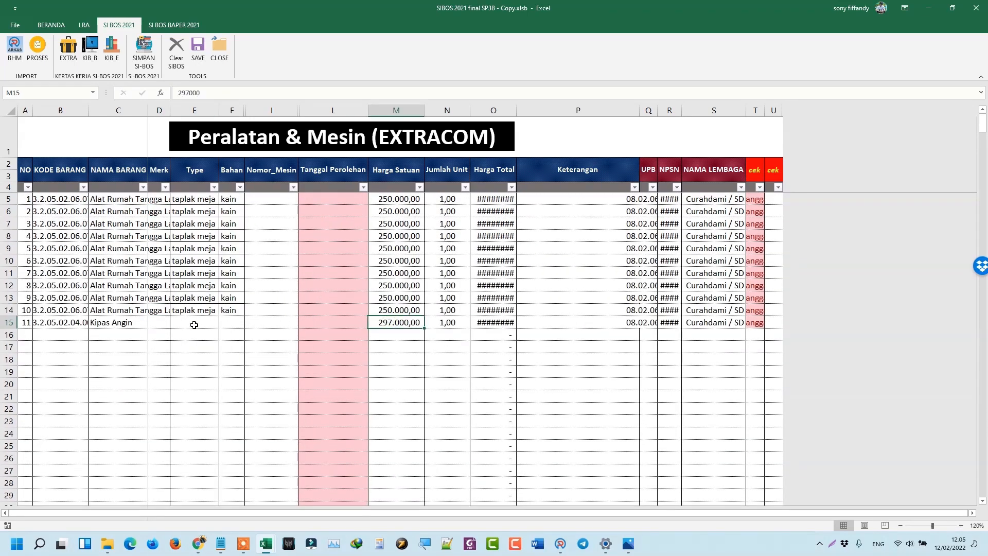
{"action": "left_click", "coordinate": [194, 325]}
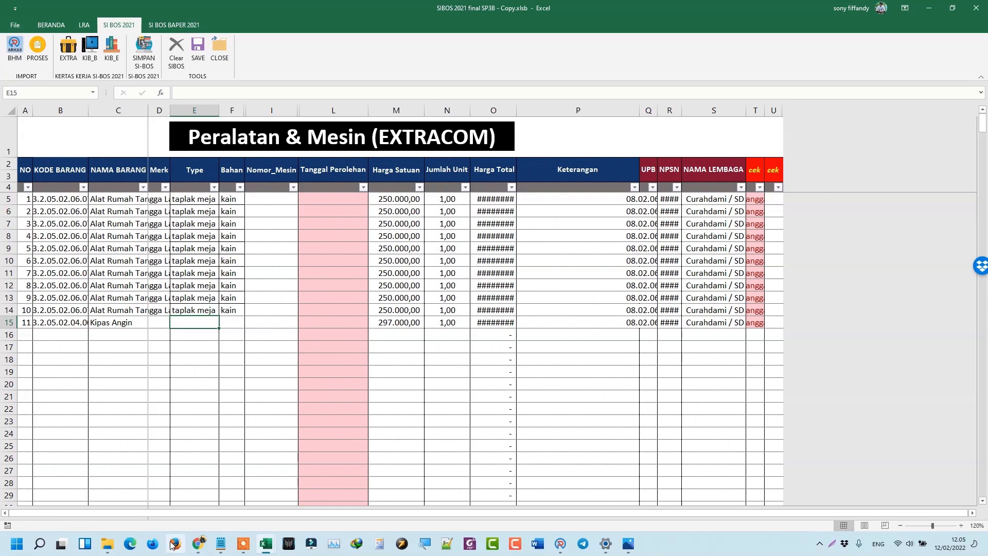
Reopen 8. AGUSTUS - K9 BHM.xlsx from the BHM folder, review it, and close it.
{"action": "mouse_move", "coordinate": [108, 544]}
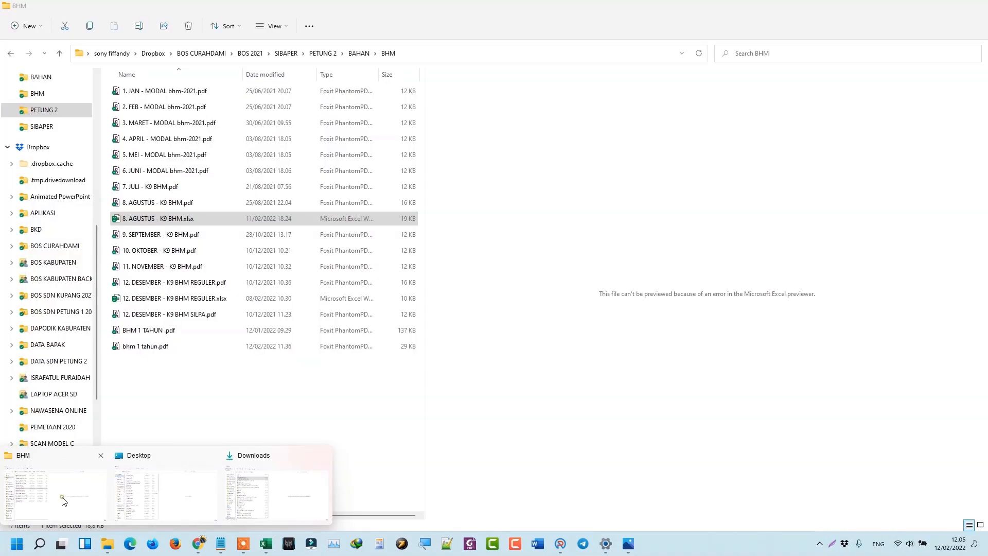
{"action": "left_click", "coordinate": [64, 500]}
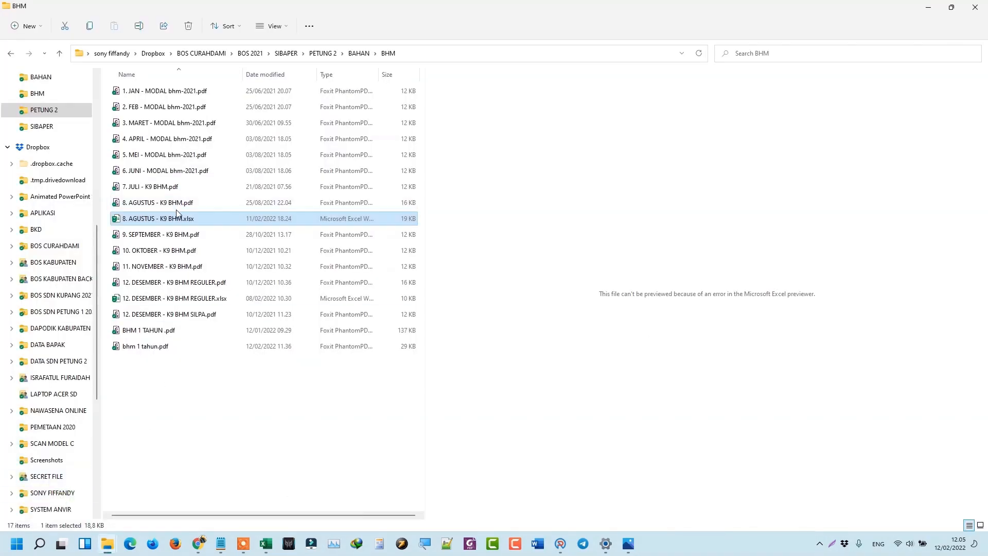
{"action": "double_click", "coordinate": [176, 220]}
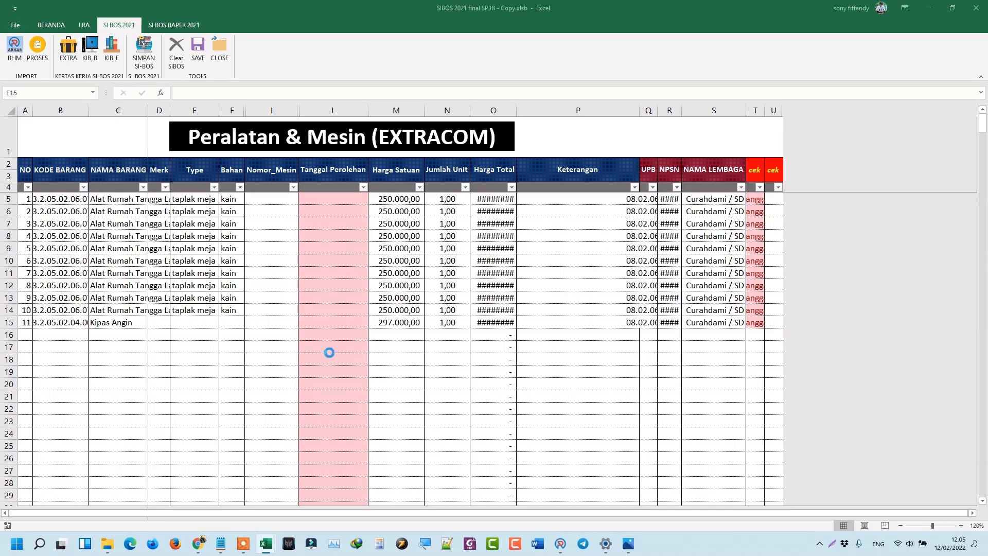
{"action": "scroll", "coordinate": [299, 336], "scroll_direction": "down", "scroll_amount": 7}
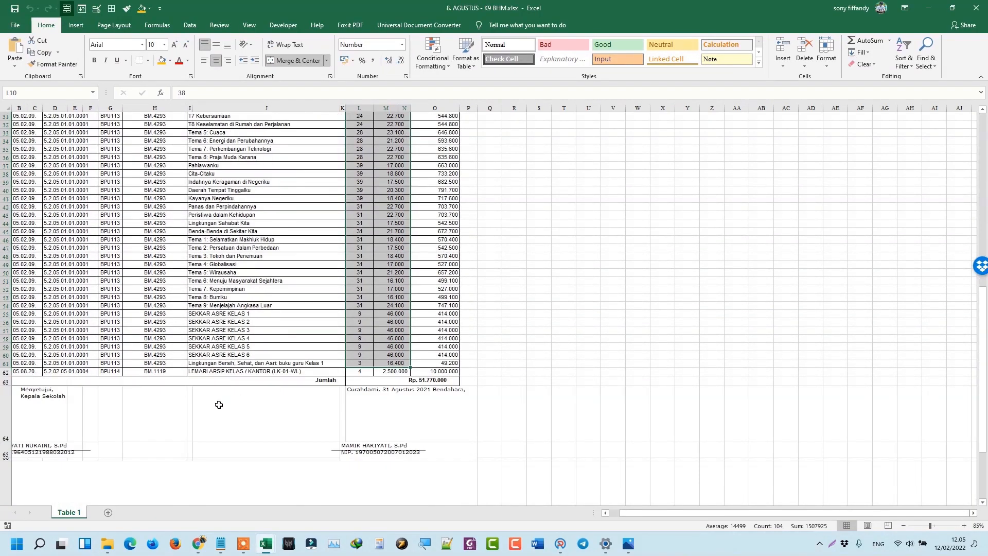
{"action": "scroll", "coordinate": [306, 363], "scroll_direction": "up", "scroll_amount": 7}
{"action": "left_click", "coordinate": [979, 7]}
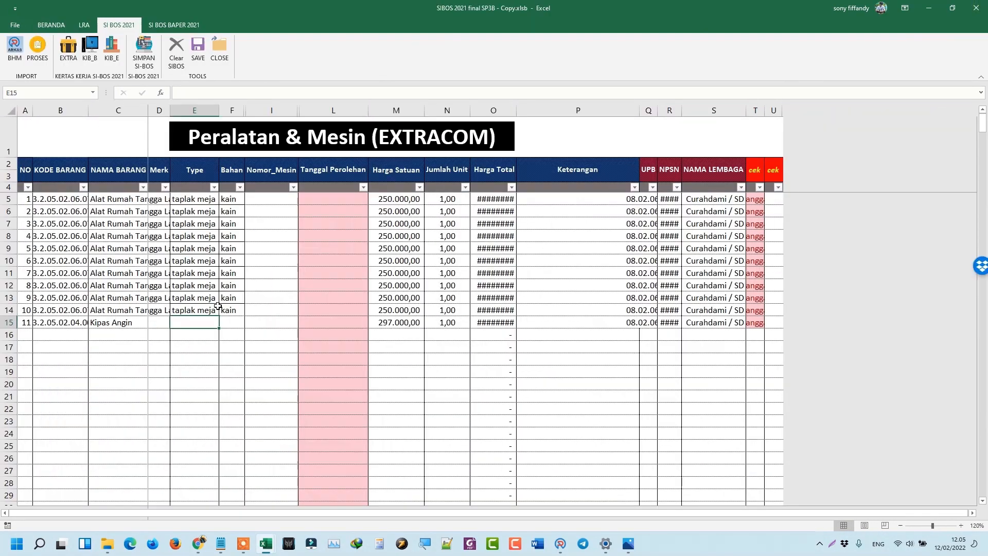
Clear the SIBOS worksheet data and open the December BHM recap from the BHM folder.
{"action": "left_click", "coordinate": [176, 51]}
{"action": "mouse_move", "coordinate": [107, 544]}
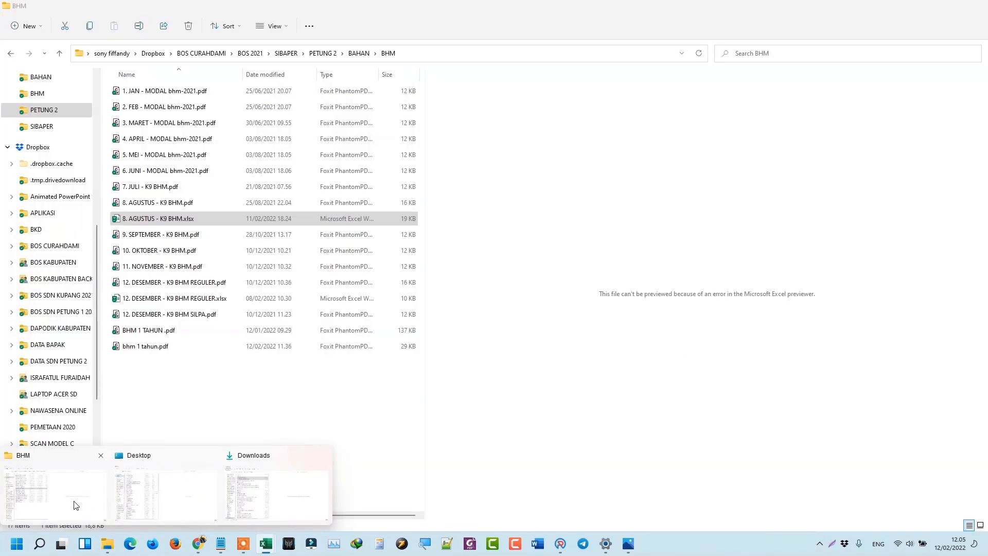
{"action": "left_click", "coordinate": [73, 504]}
{"action": "double_click", "coordinate": [215, 298]}
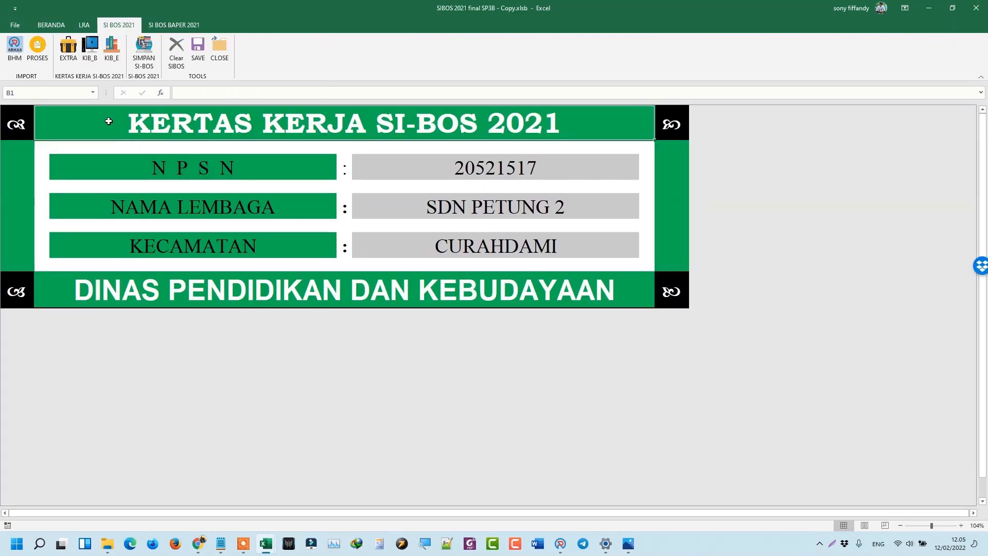
Import BHM purchase files as non-combined, from the BHM folder, and acknowledge completion.
{"action": "left_click", "coordinate": [16, 58]}
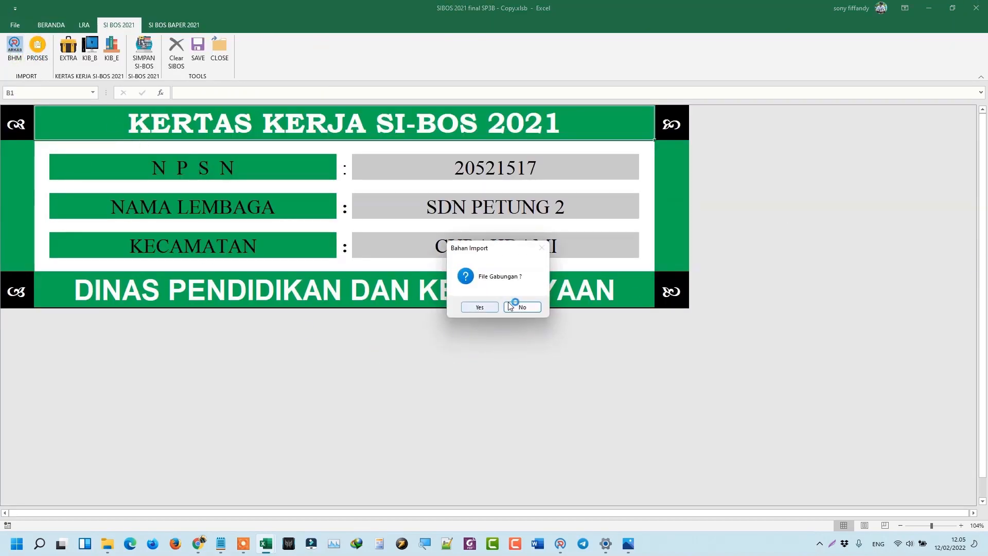
{"action": "left_click", "coordinate": [522, 306]}
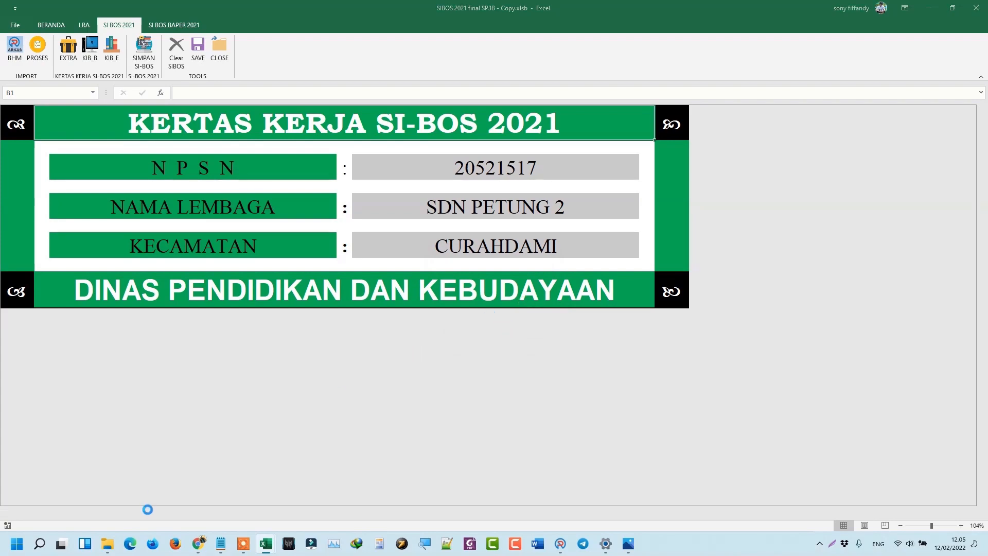
{"action": "mouse_move", "coordinate": [114, 547]}
{"action": "mouse_move", "coordinate": [81, 507]}
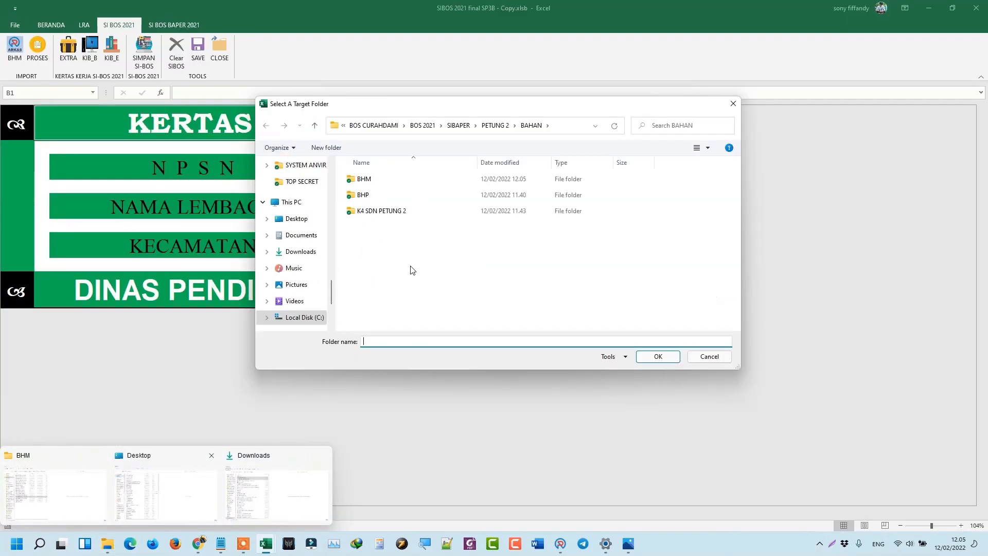
{"action": "left_click", "coordinate": [367, 181]}
{"action": "double_click", "coordinate": [366, 181]}
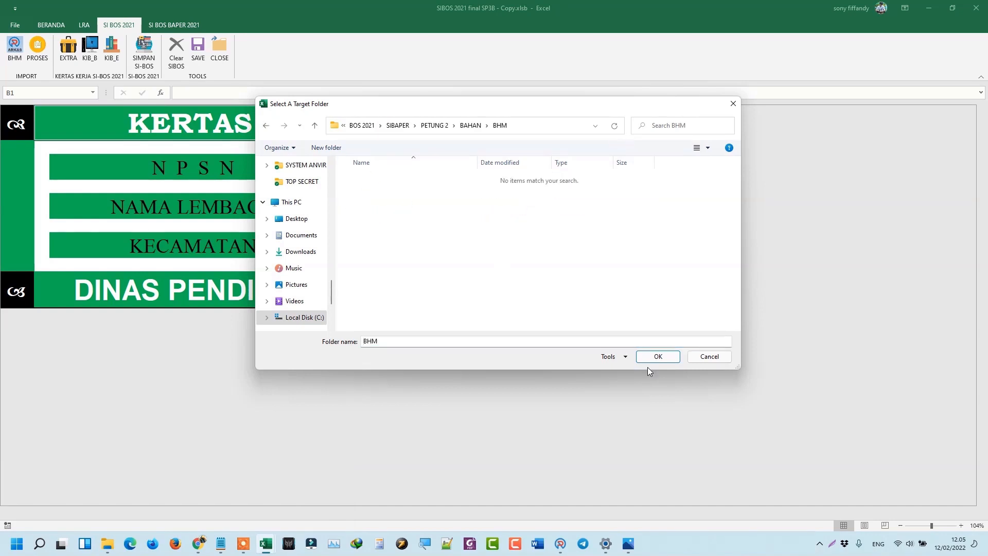
{"action": "left_click", "coordinate": [656, 356]}
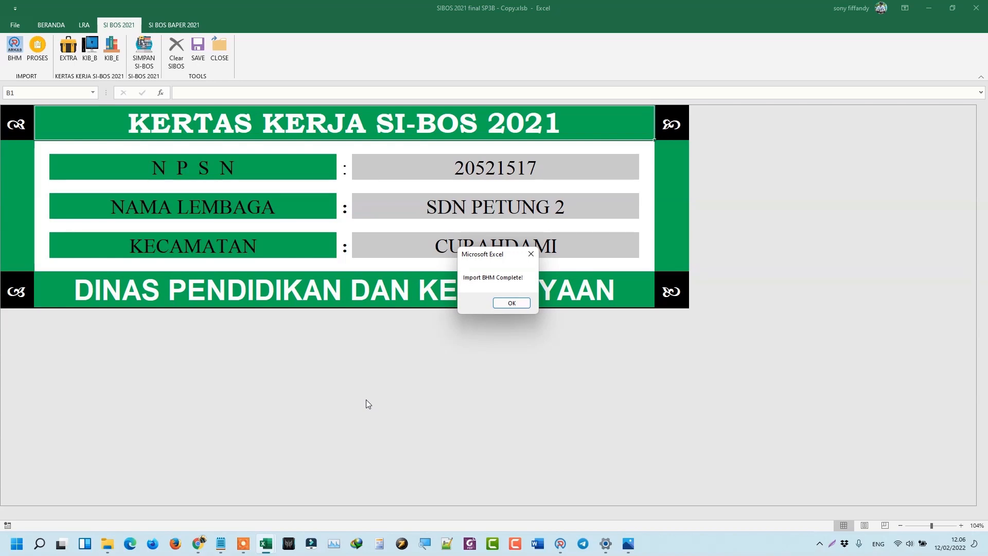
{"action": "left_click", "coordinate": [512, 303]}
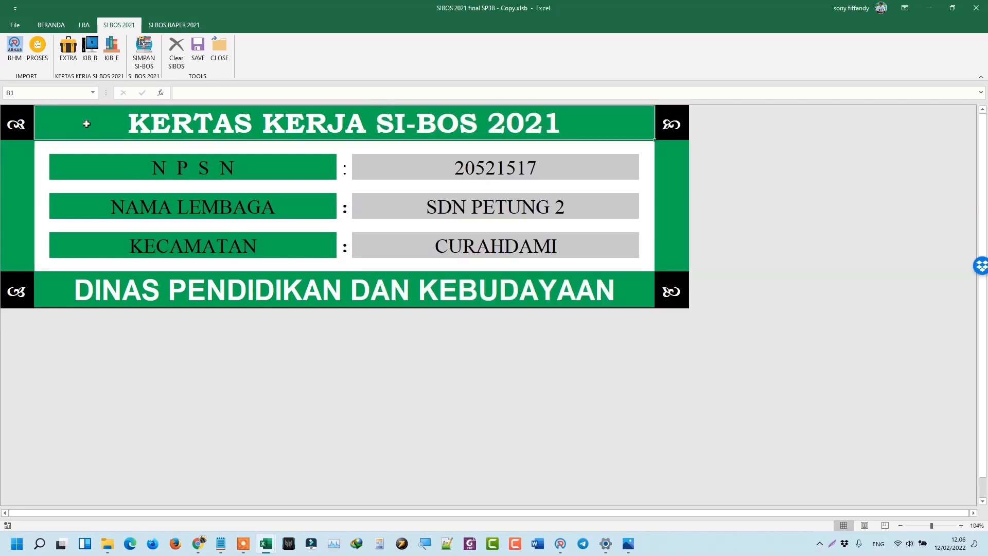
Run PROSES on the new BHM import and return to the SIBOS 2021 workbook.
{"action": "left_click", "coordinate": [38, 57]}
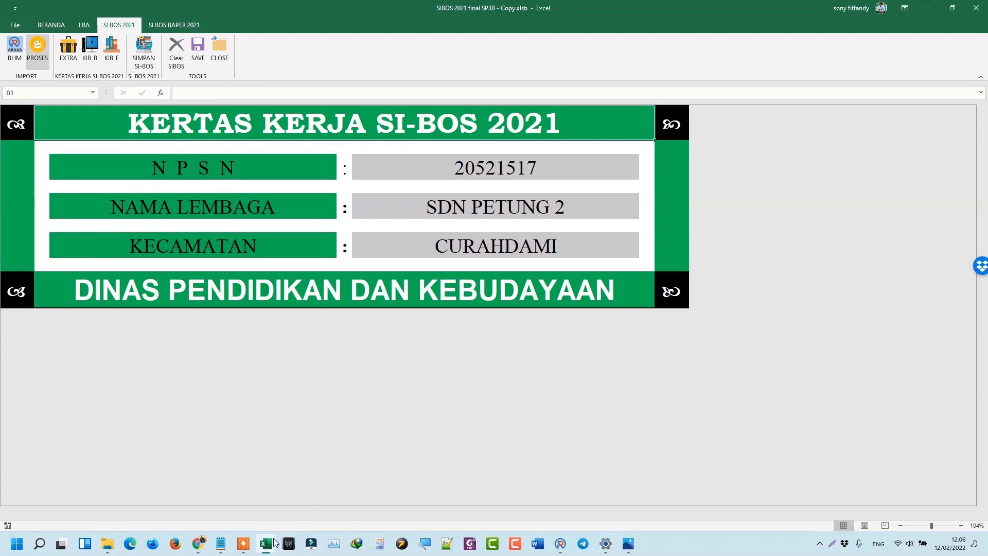
{"action": "mouse_move", "coordinate": [274, 543]}
{"action": "mouse_move", "coordinate": [223, 474]}
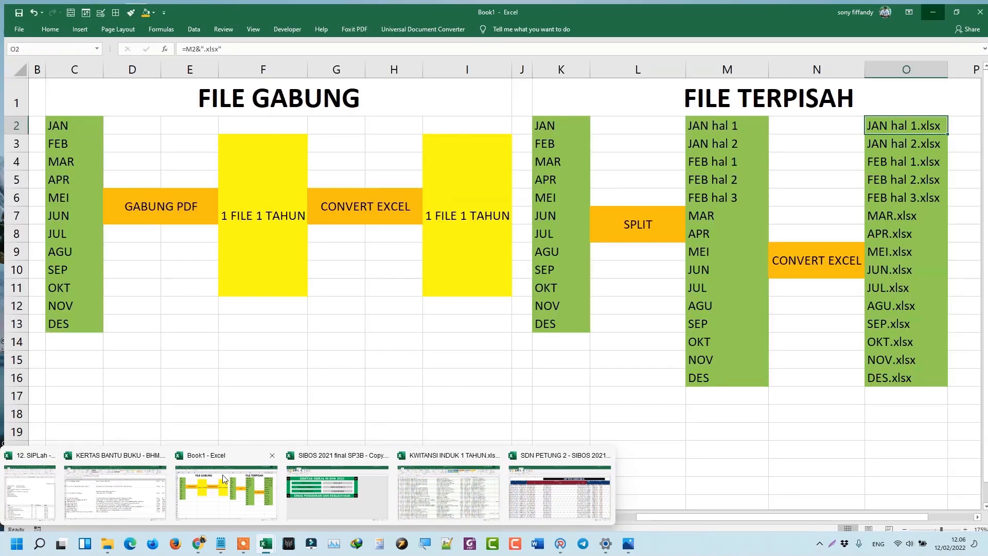
{"action": "left_click", "coordinate": [329, 489]}
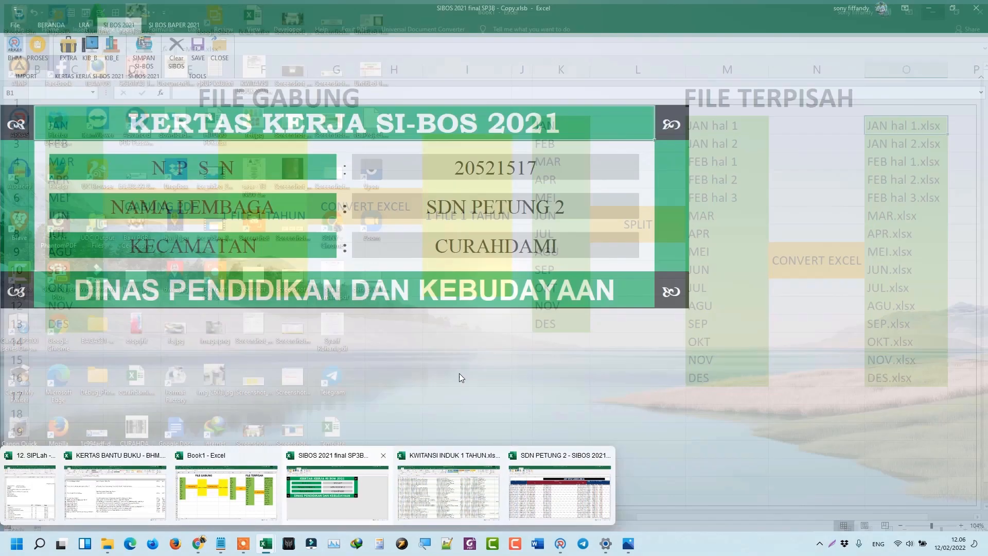
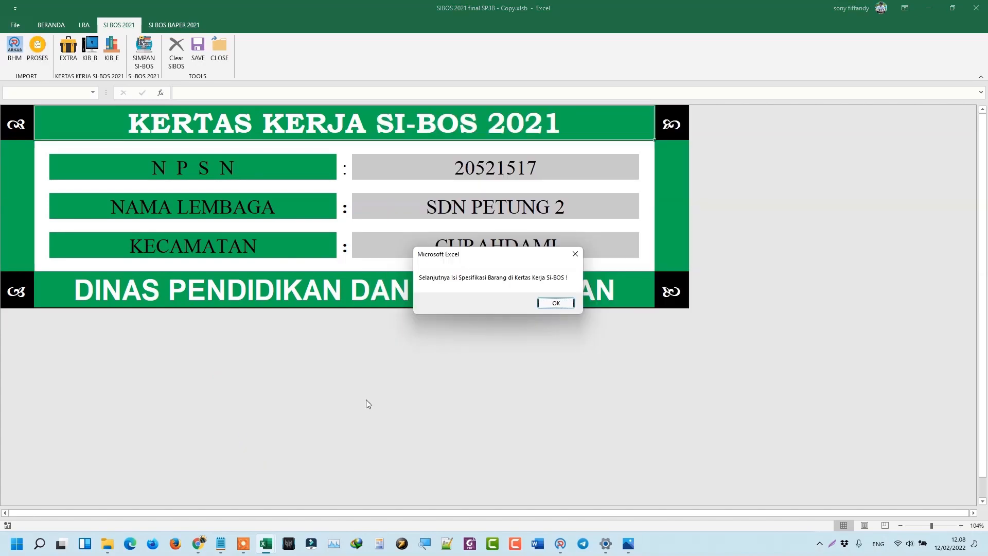
Dismiss the specification notice and review the EXTRACOM and KIB B sheets, totalling column M unit prices.
{"action": "left_click", "coordinate": [556, 303]}
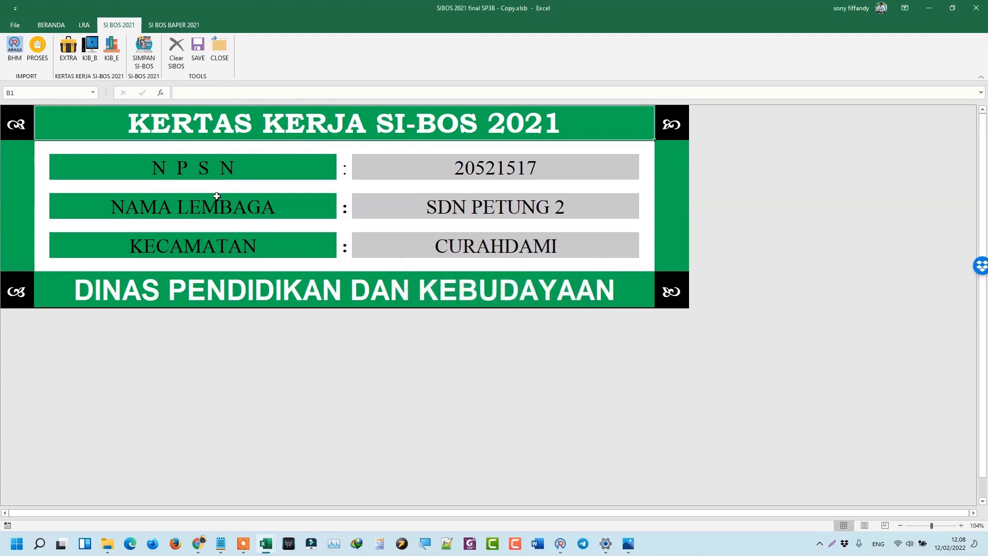
{"action": "left_click", "coordinate": [68, 47]}
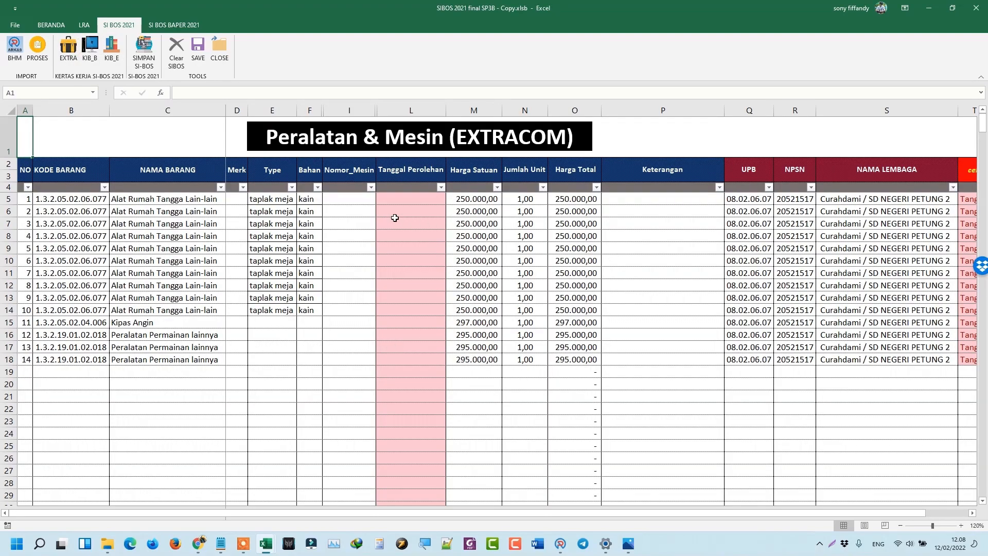
{"action": "left_click_drag", "start_coordinate": [472, 197], "coordinate": [473, 374]}
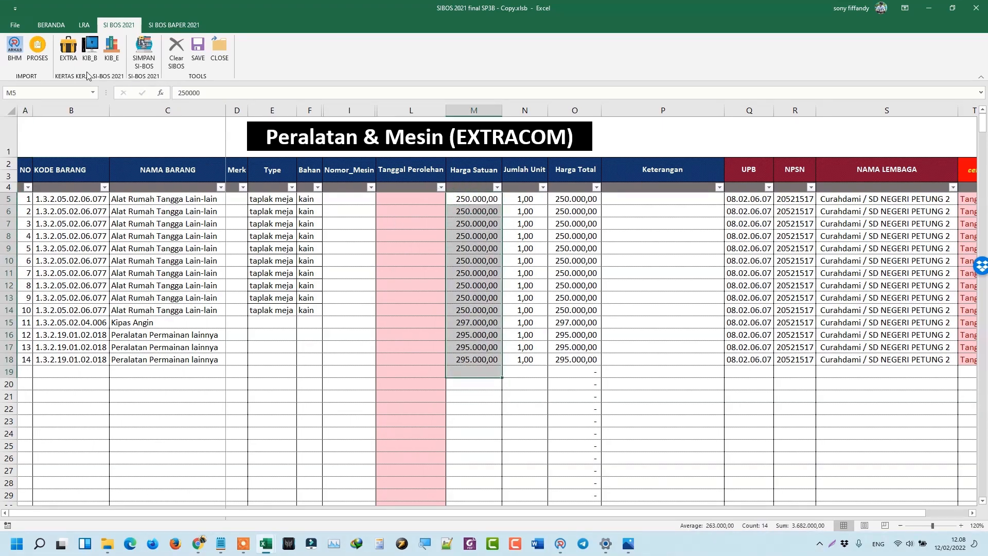
{"action": "left_click", "coordinate": [90, 47]}
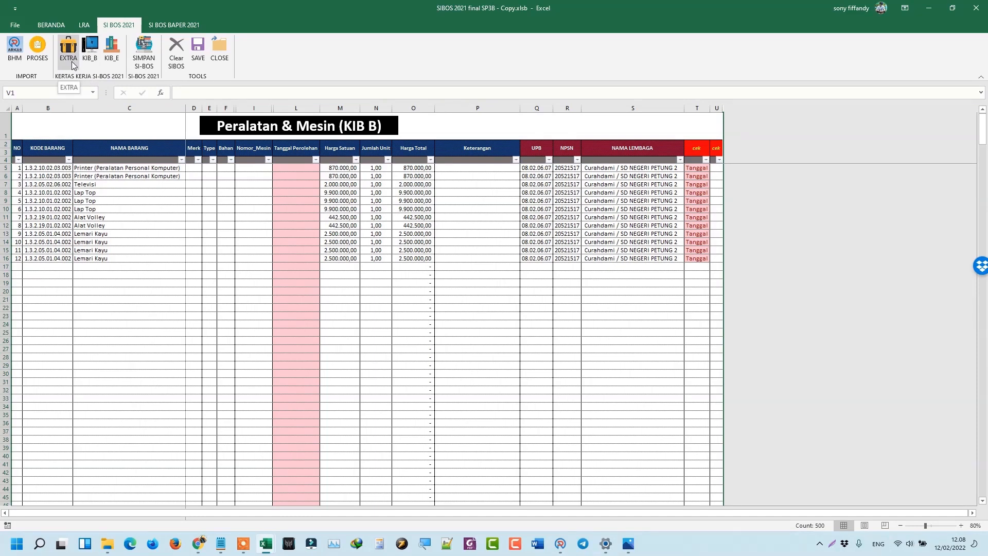
Open the ASET TETAP LAINNYA (KIB E) sheet and scroll through its book list.
{"action": "left_click", "coordinate": [107, 67]}
{"action": "scroll", "coordinate": [75, 423], "scroll_direction": "down", "scroll_amount": 12}
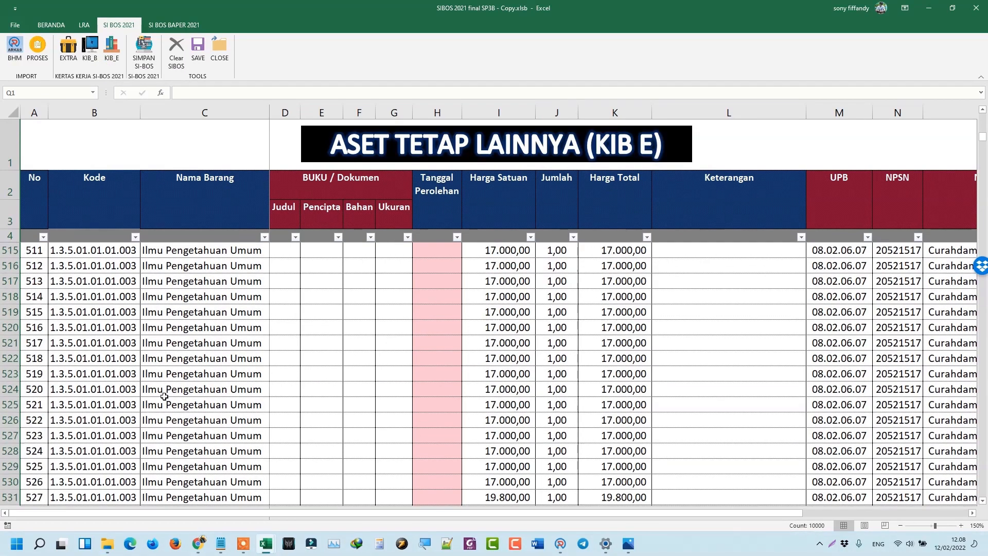
{"action": "scroll", "coordinate": [75, 423], "scroll_direction": "down", "scroll_amount": 20}
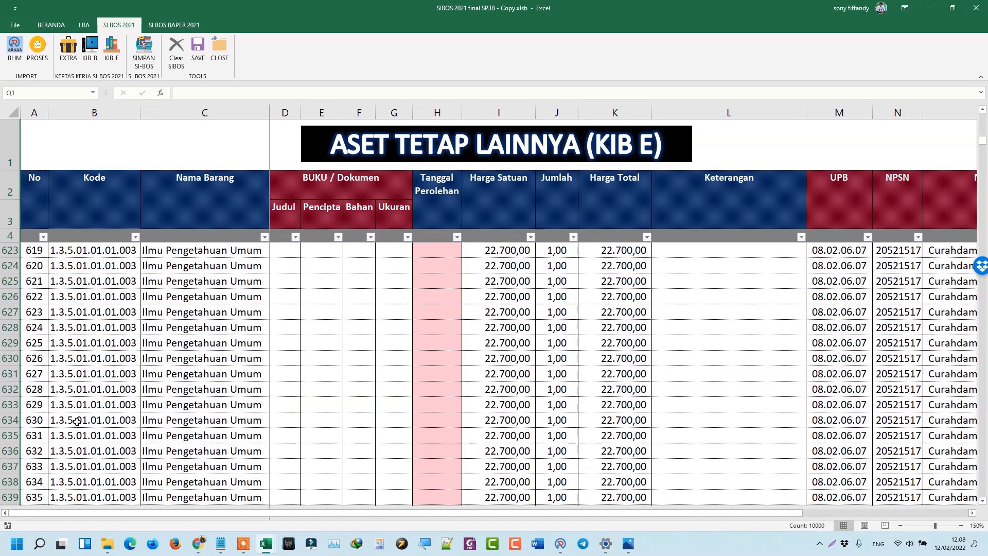
{"action": "scroll", "coordinate": [78, 421], "scroll_direction": "down", "scroll_amount": 14}
{"action": "scroll", "coordinate": [137, 421], "scroll_direction": "up", "scroll_amount": 18}
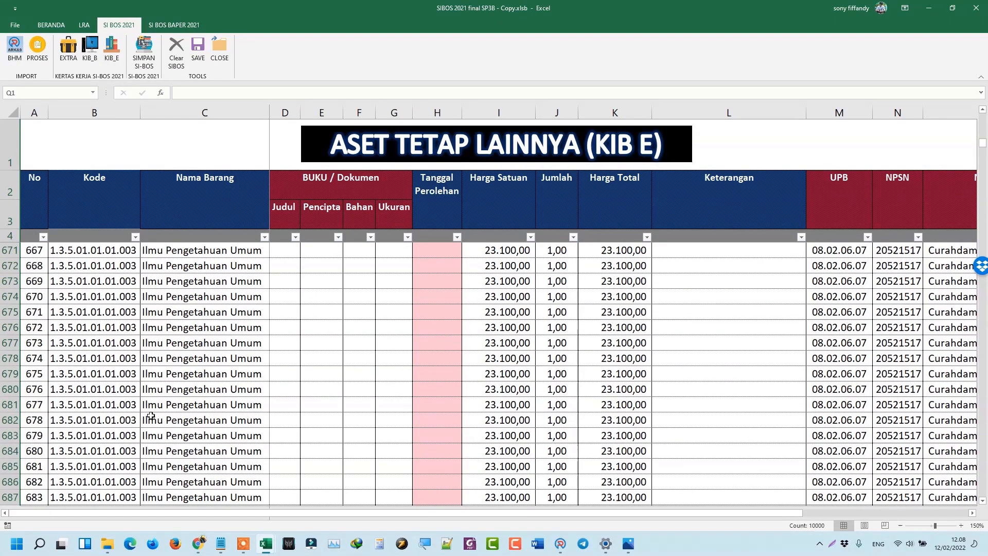
{"action": "scroll", "coordinate": [180, 391], "scroll_direction": "up", "scroll_amount": 20}
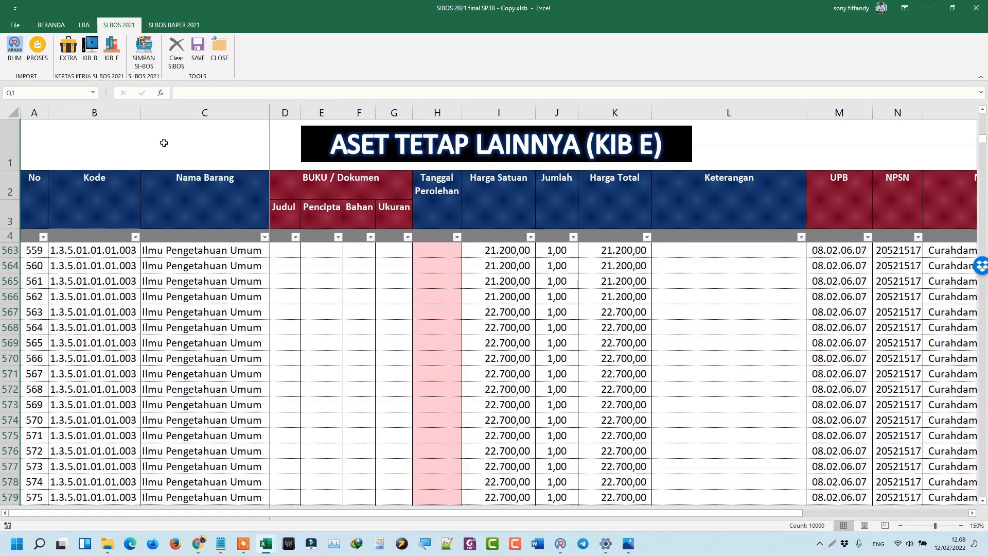
Recheck the EXTRACOM and KIB B sheets, then inspect KIB E's Nama Barang and Judul columns from row 5.
{"action": "left_click", "coordinate": [69, 60]}
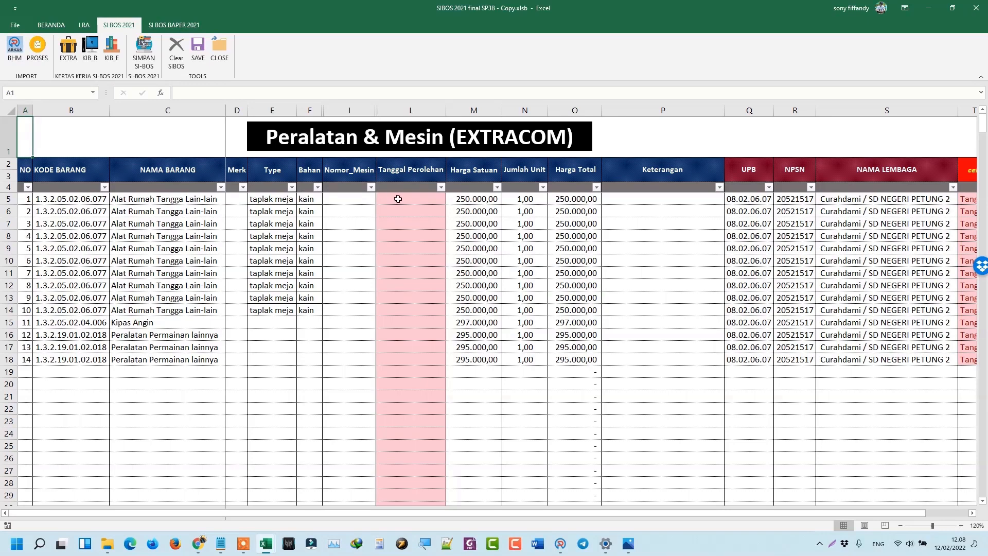
{"action": "left_click", "coordinate": [89, 66]}
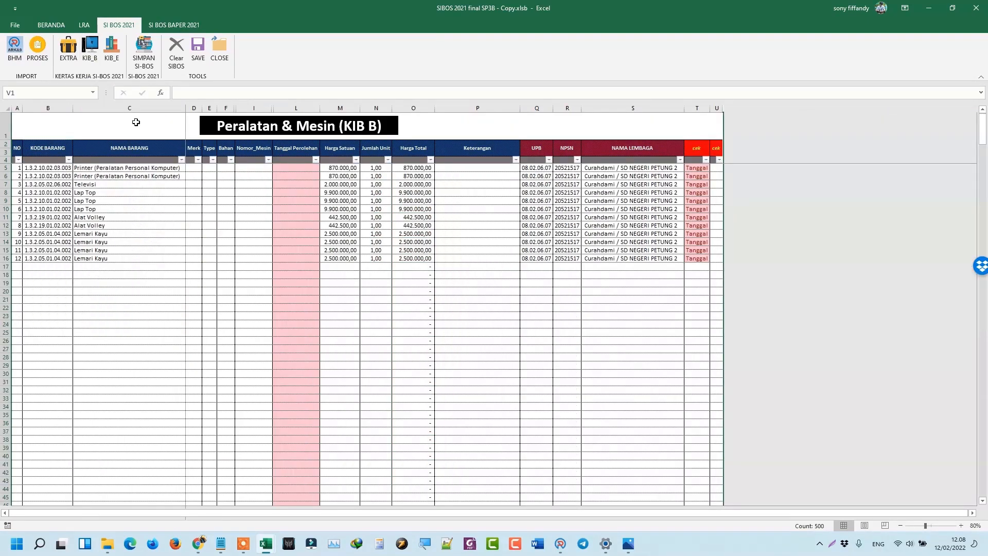
{"action": "left_click", "coordinate": [115, 61]}
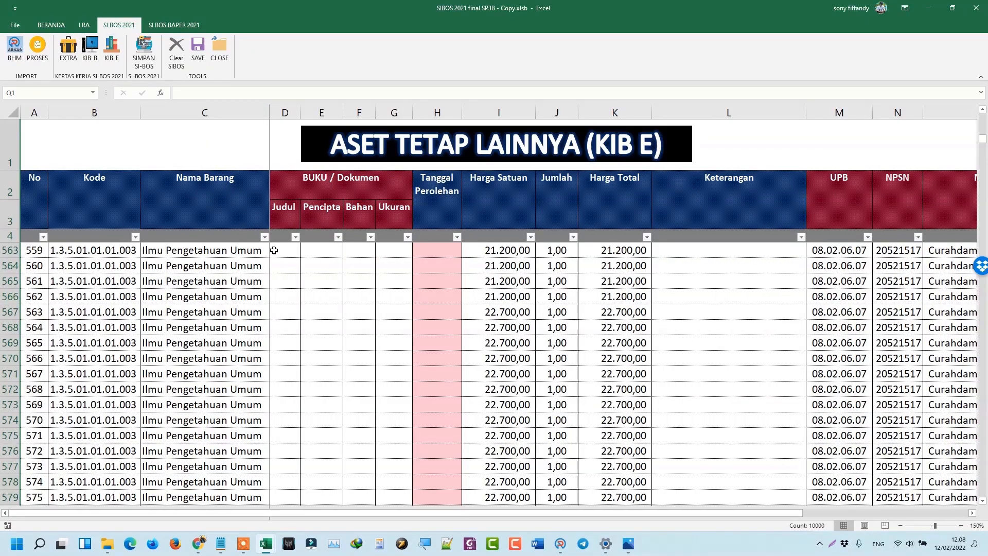
{"action": "left_click", "coordinate": [250, 249]}
{"action": "left_click_drag", "start_coordinate": [270, 249], "coordinate": [282, 255]}
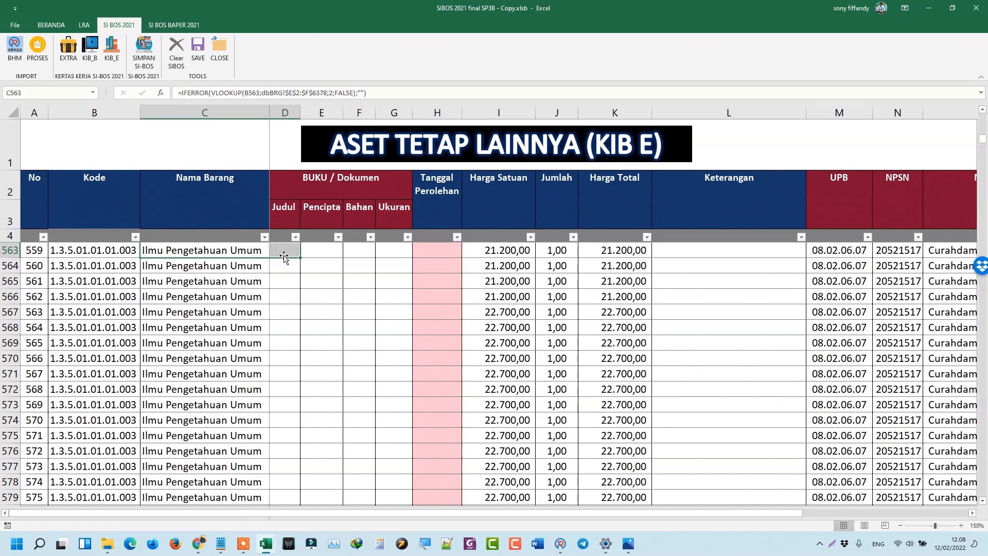
{"action": "key", "text": "ctrl+Up"}
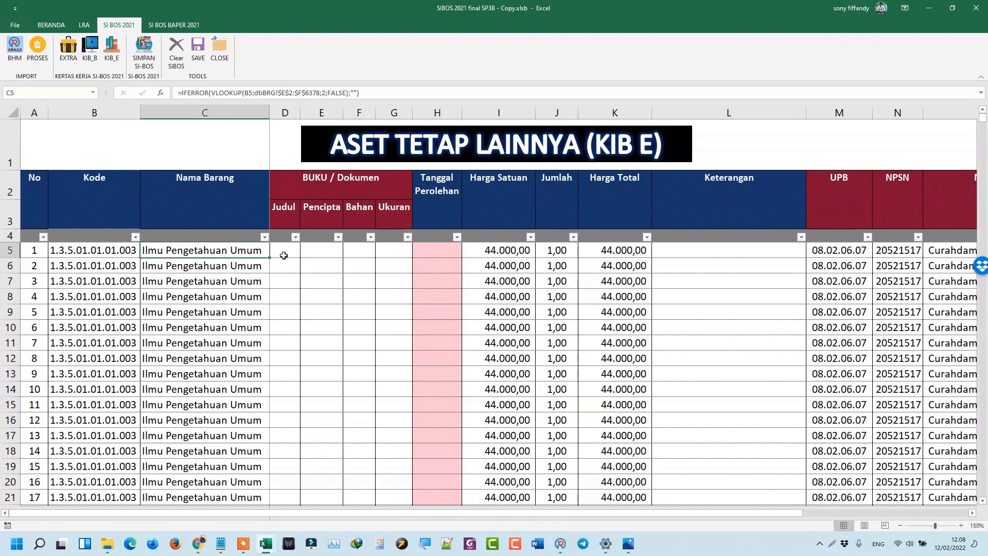
{"action": "key", "text": "Right"}
{"action": "key", "text": "Right"}
{"action": "key", "text": "Right"}
{"action": "key", "text": "Right"}
{"action": "key", "text": "Right"}
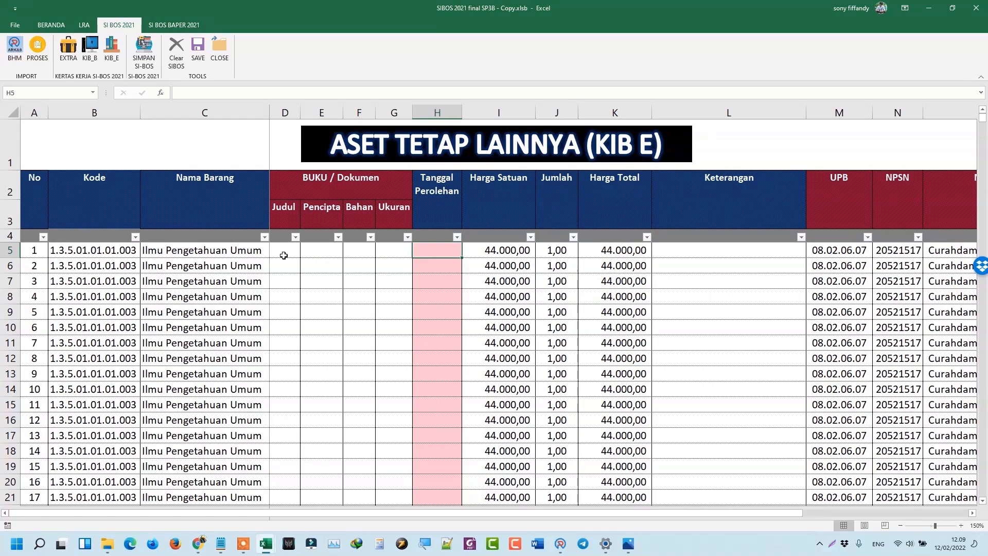
{"action": "mouse_move", "coordinate": [274, 544]}
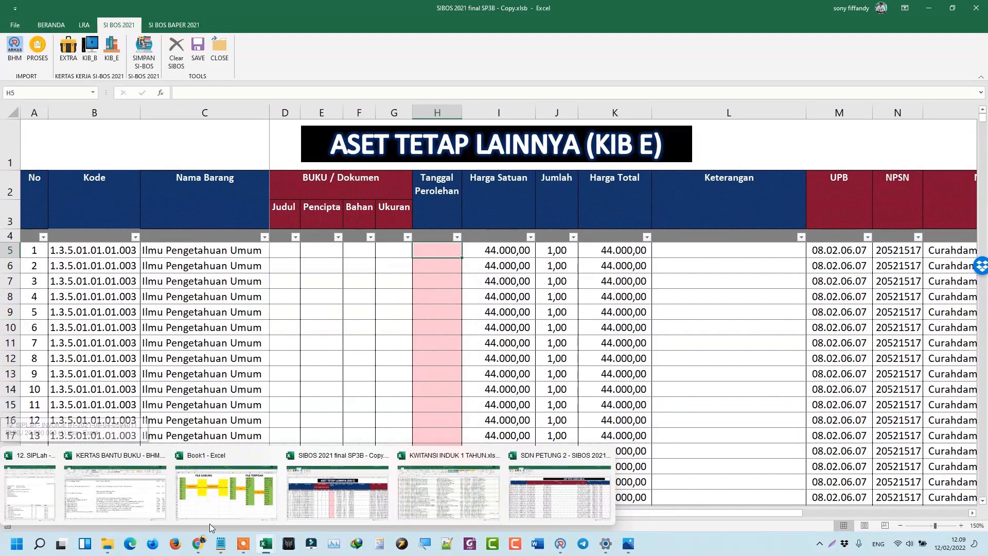
Switch to the KERTAS BANTU BUKU workbook and zoom out to show more book columns.
{"action": "left_click", "coordinate": [115, 492]}
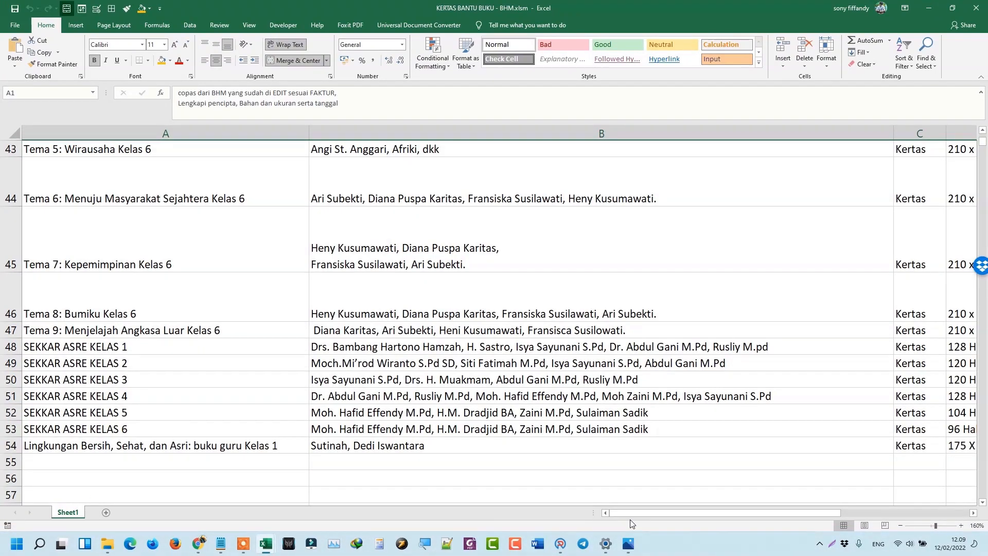
{"action": "scroll", "coordinate": [684, 347], "scroll_direction": "up", "scroll_amount": 10}
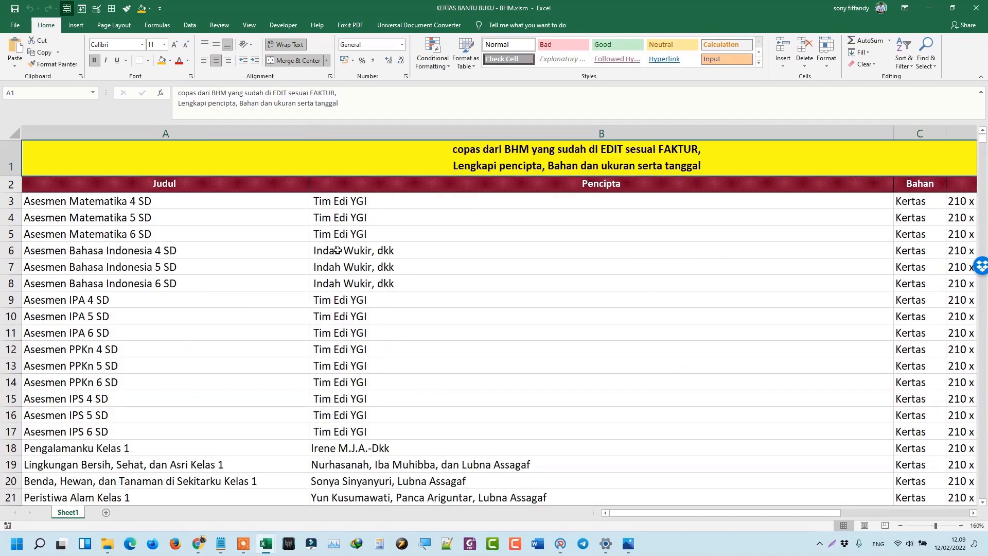
{"action": "left_click", "coordinate": [898, 529]}
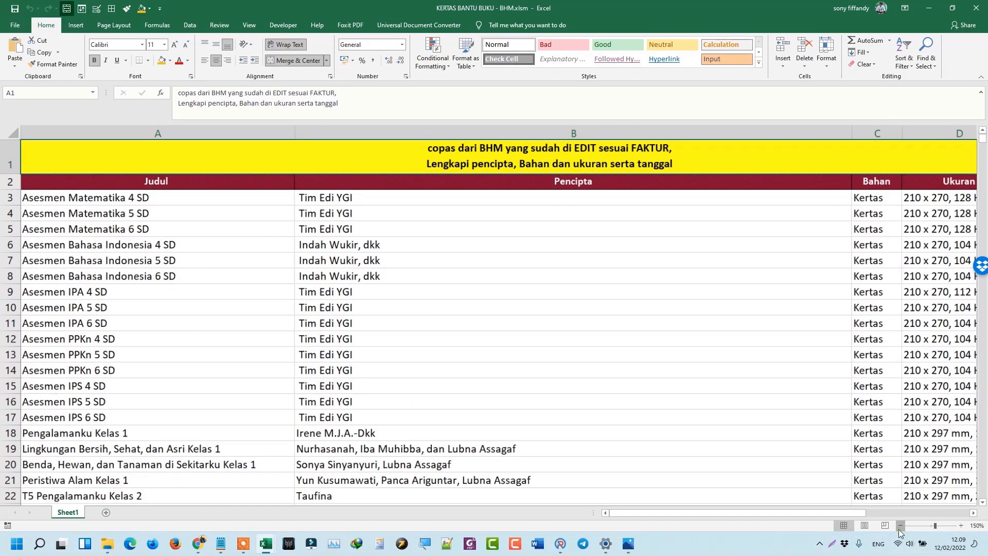
{"action": "left_click", "coordinate": [899, 529]}
{"action": "left_click", "coordinate": [899, 529]}
{"action": "left_click", "coordinate": [898, 529]}
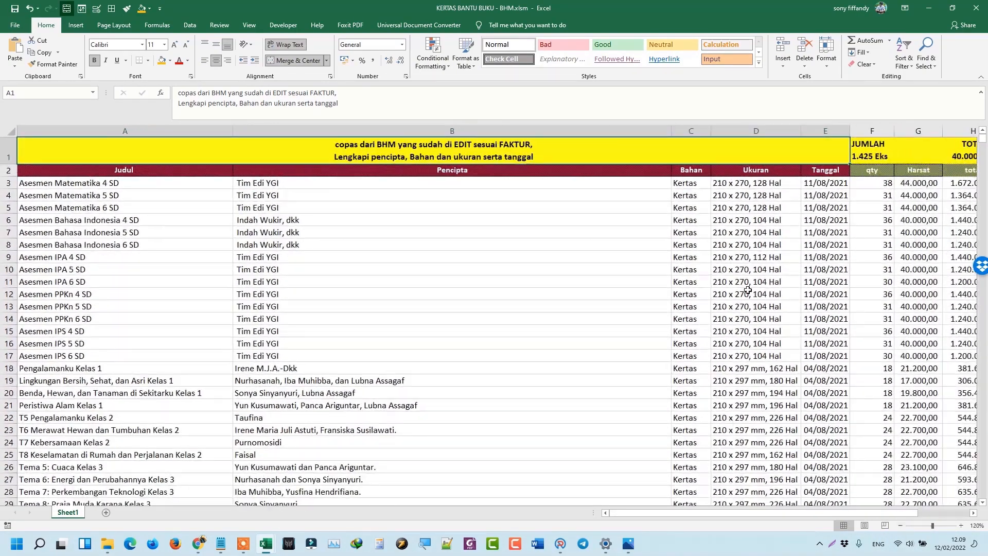
Check the first book's title, author, Kertas material, size, date and quantity 38, and total column H.
{"action": "left_click", "coordinate": [631, 257]}
{"action": "left_click", "coordinate": [107, 183]}
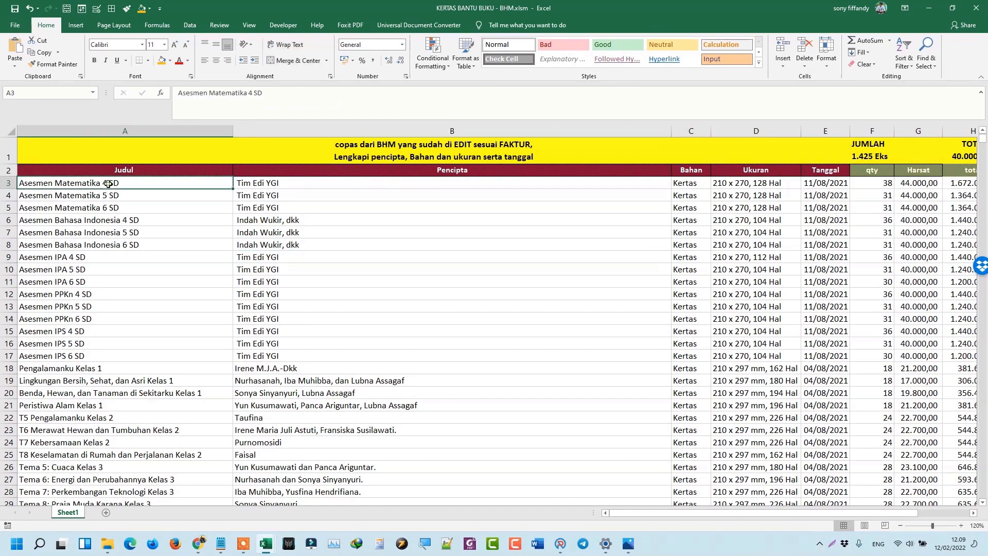
{"action": "left_click", "coordinate": [284, 186]}
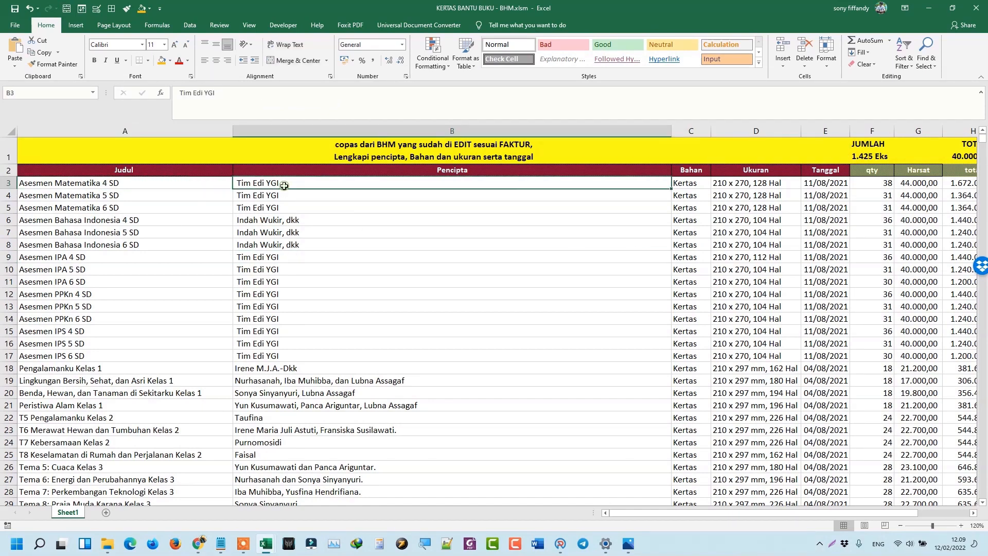
{"action": "left_click", "coordinate": [692, 187]}
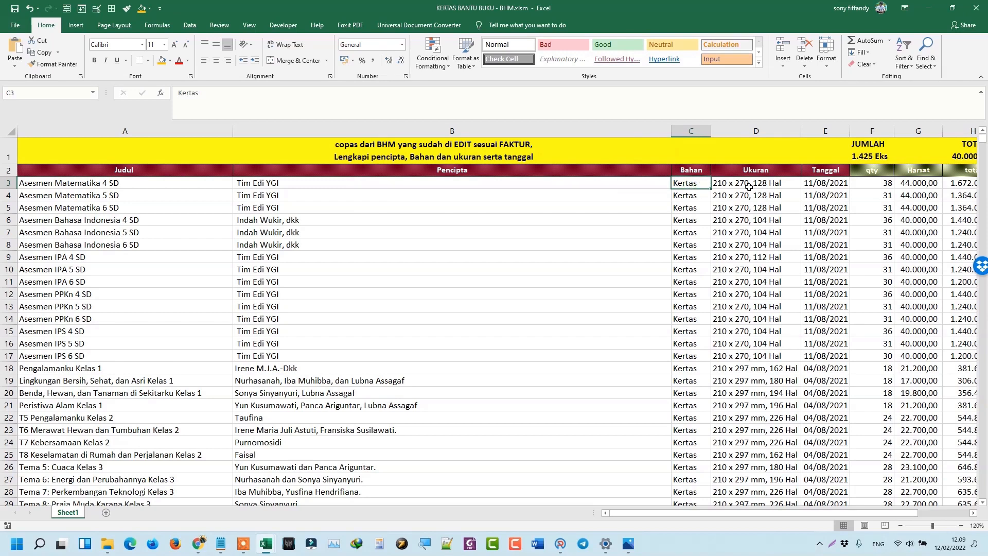
{"action": "left_click", "coordinate": [733, 185]}
{"action": "left_click", "coordinate": [816, 187]}
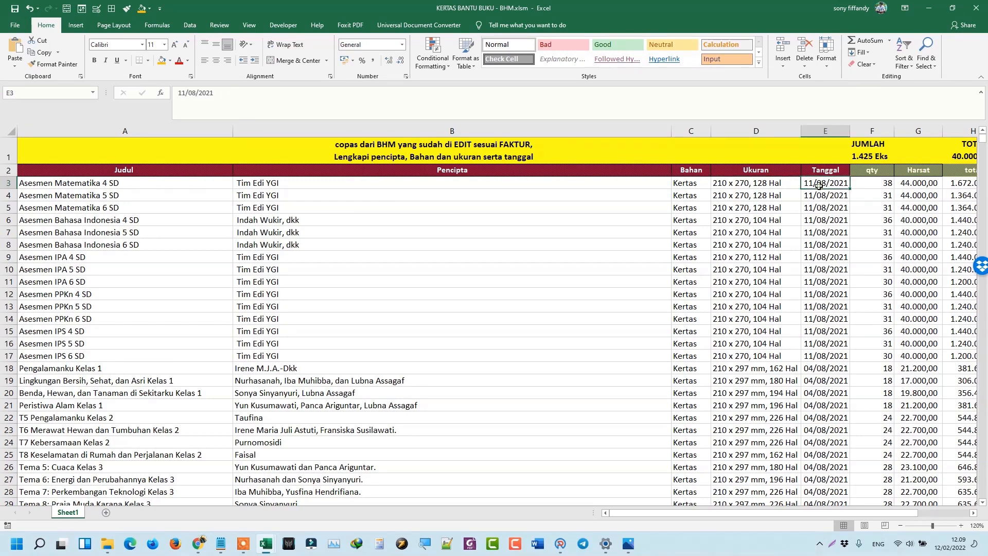
{"action": "left_click", "coordinate": [871, 185]}
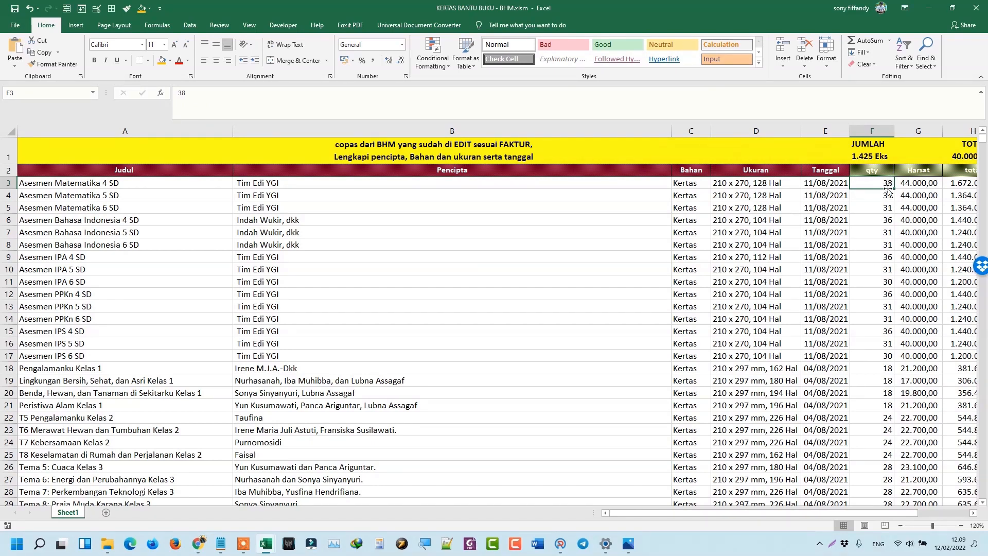
{"action": "key", "text": "Right"}
{"action": "key", "text": "Right"}
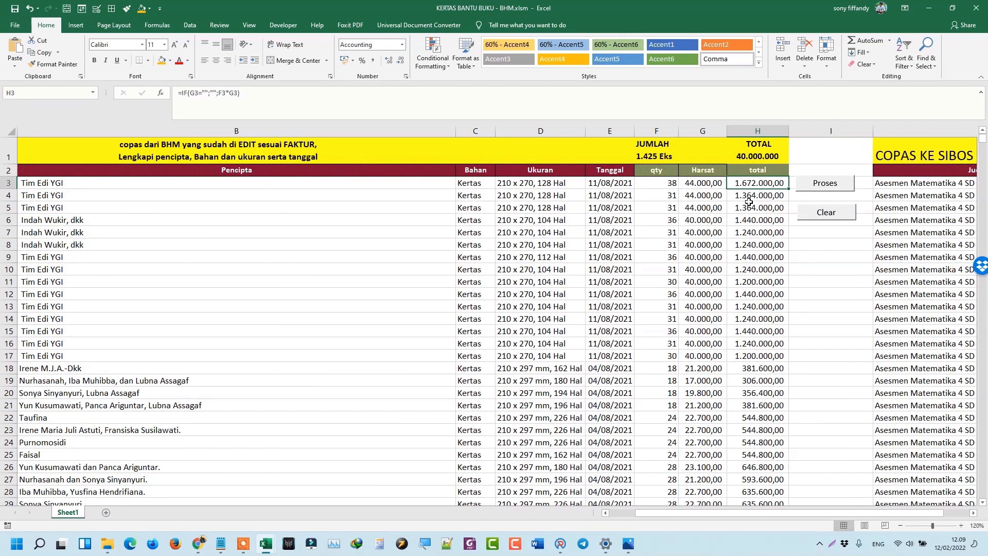
{"action": "left_click_drag", "start_coordinate": [742, 184], "coordinate": [753, 480]}
Check entries in rows 4 and 19, then scroll right to the COPAS KE SIBOS area.
{"action": "scroll", "coordinate": [760, 437], "scroll_direction": "up", "scroll_amount": 11}
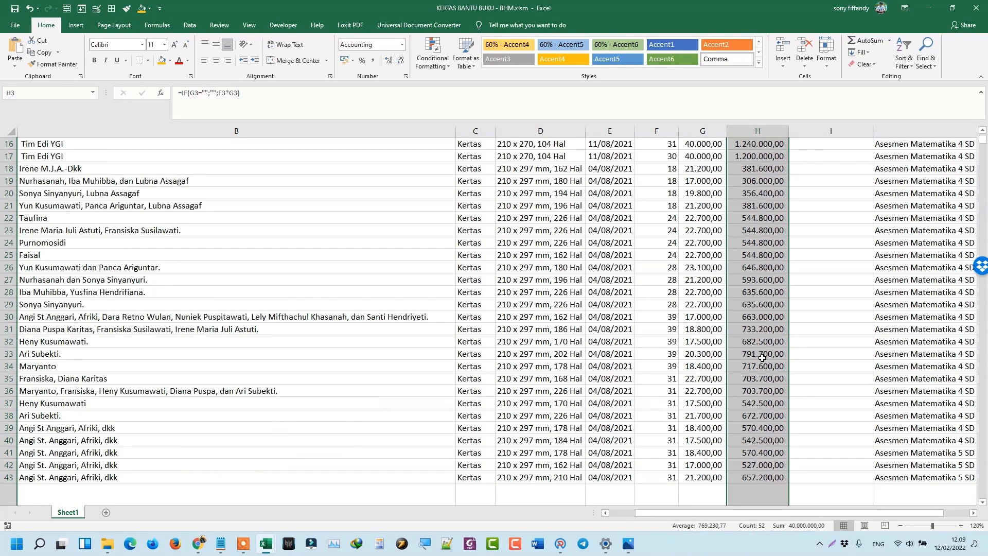
{"action": "left_click_drag", "start_coordinate": [53, 329], "coordinate": [12, 331]}
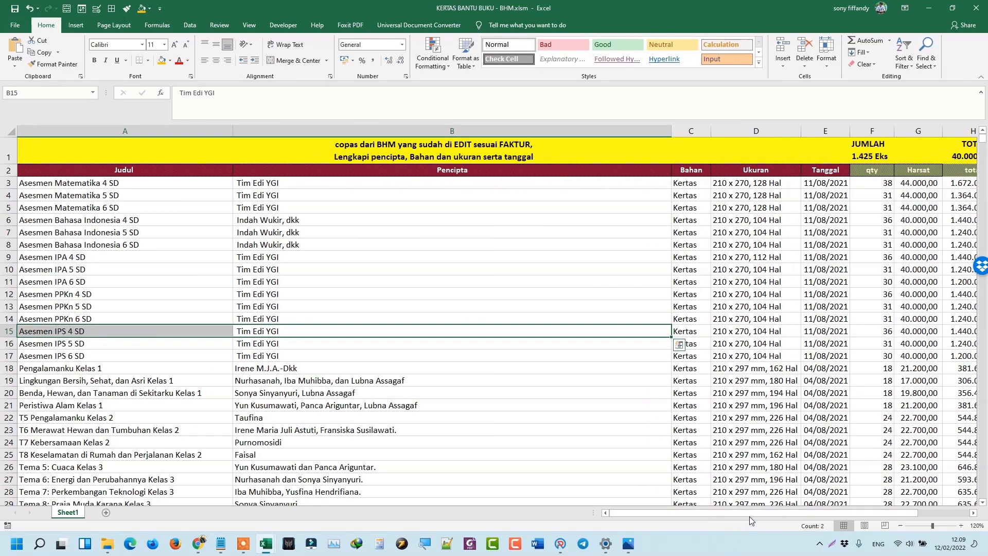
{"action": "scroll", "coordinate": [457, 408], "scroll_direction": "down", "scroll_amount": 12}
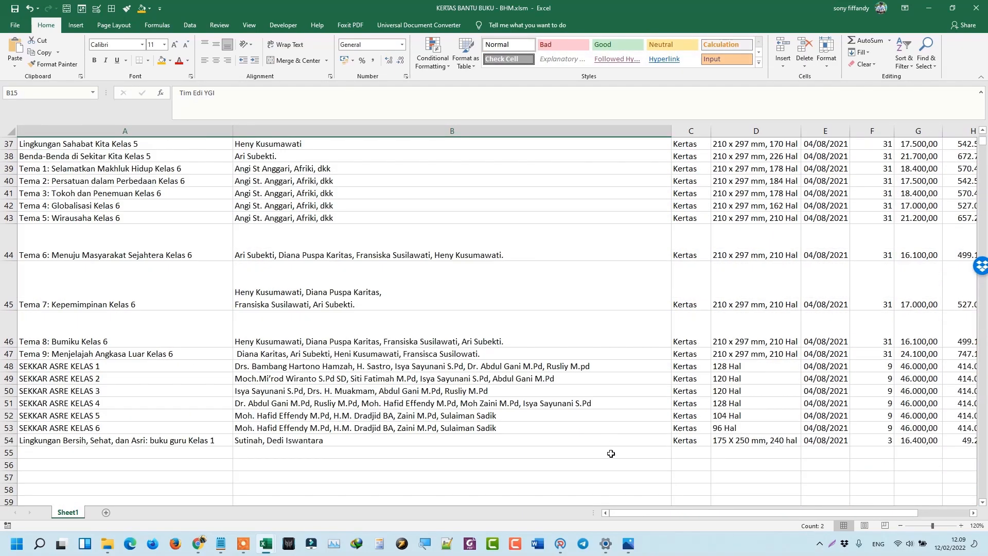
{"action": "scroll", "coordinate": [611, 453], "scroll_direction": "up", "scroll_amount": 12}
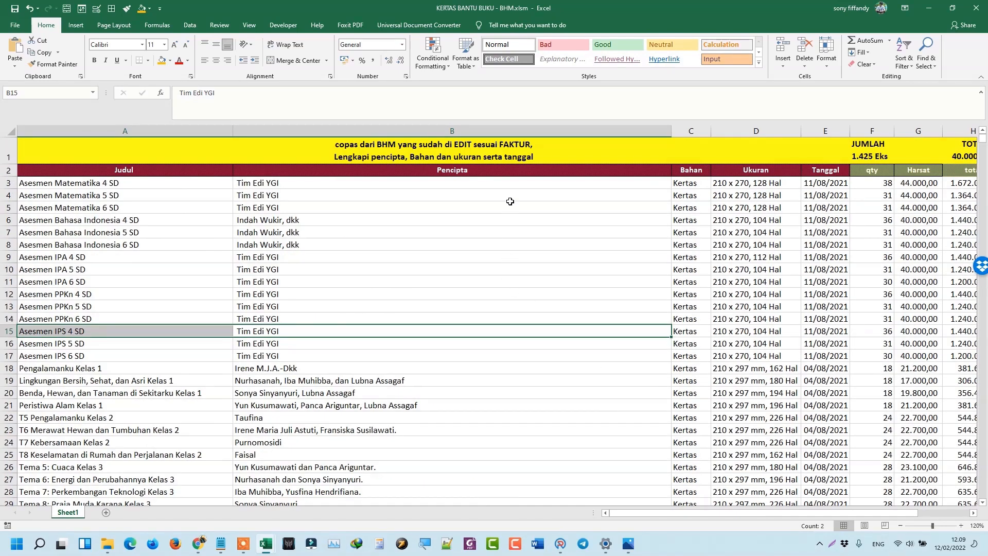
{"action": "left_click", "coordinate": [509, 196]}
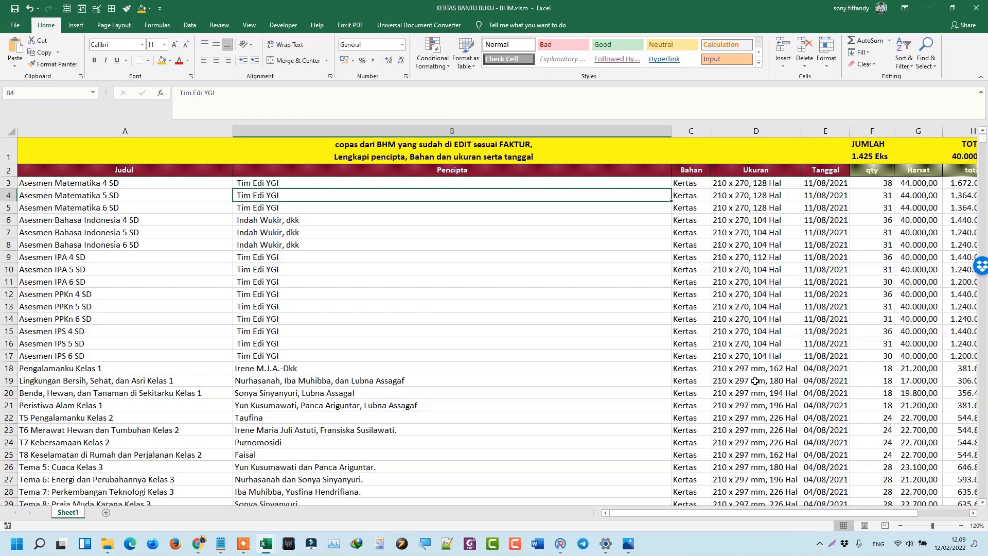
{"action": "left_click", "coordinate": [771, 385]}
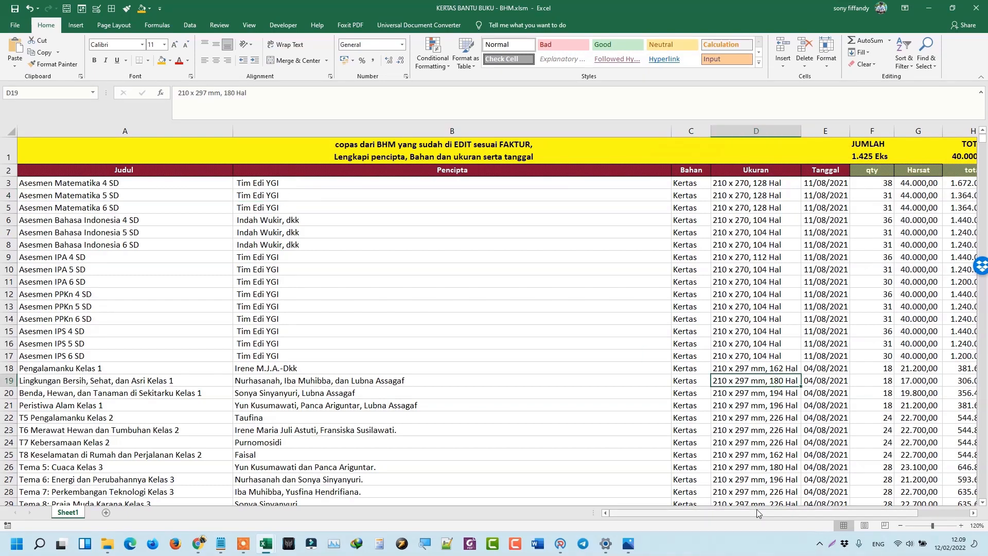
{"action": "left_click_drag", "start_coordinate": [756, 508], "coordinate": [811, 523]}
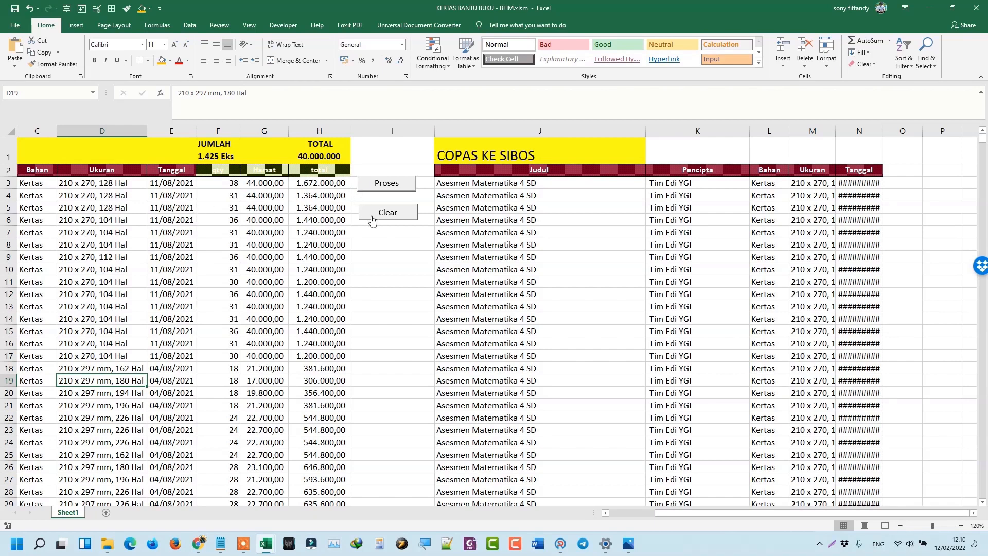
Clear the COPAS KE SIBOS area and run Proses to refill Judul, Pencipta, Bahan, Ukuran and Tanggal in J–N.
{"action": "left_click", "coordinate": [392, 217]}
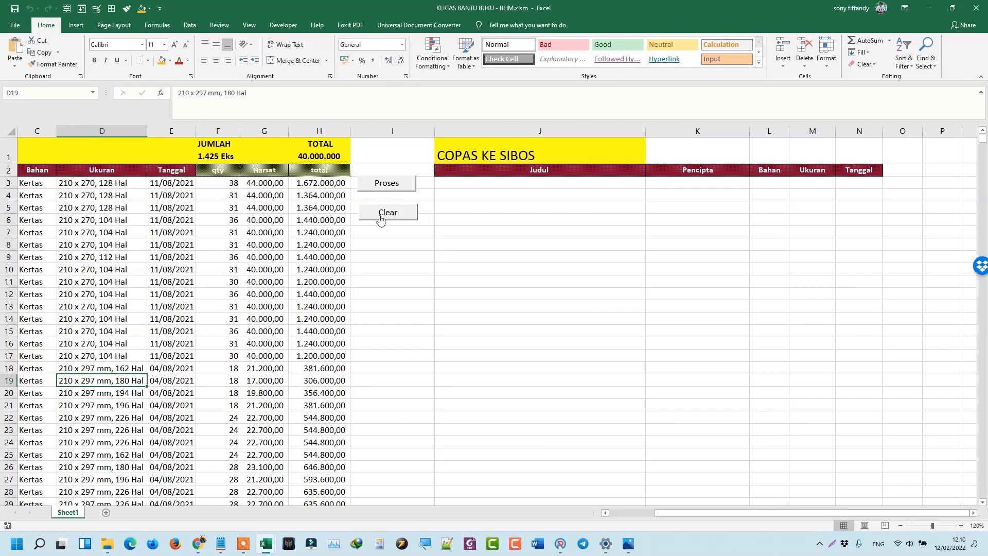
{"action": "left_click", "coordinate": [497, 195]}
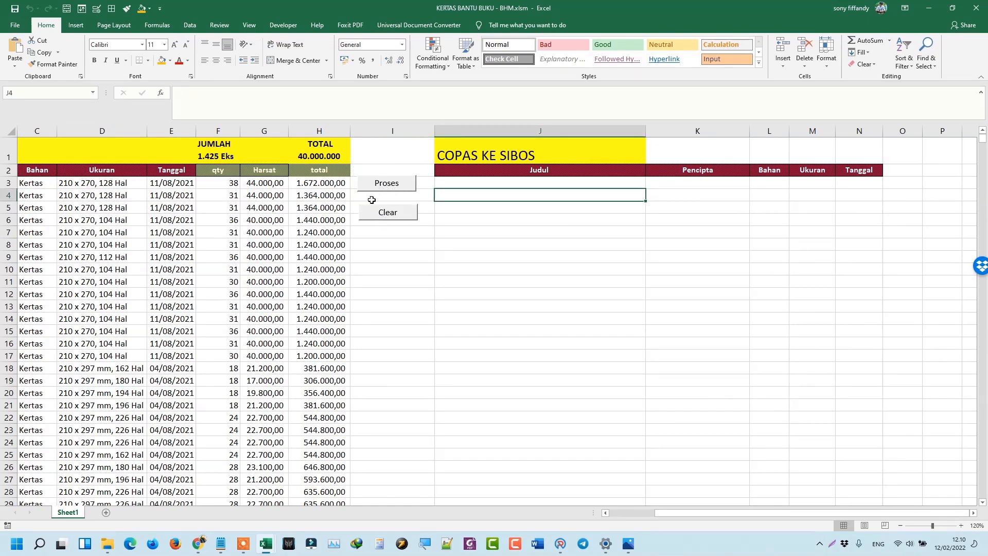
{"action": "left_click", "coordinate": [387, 183]}
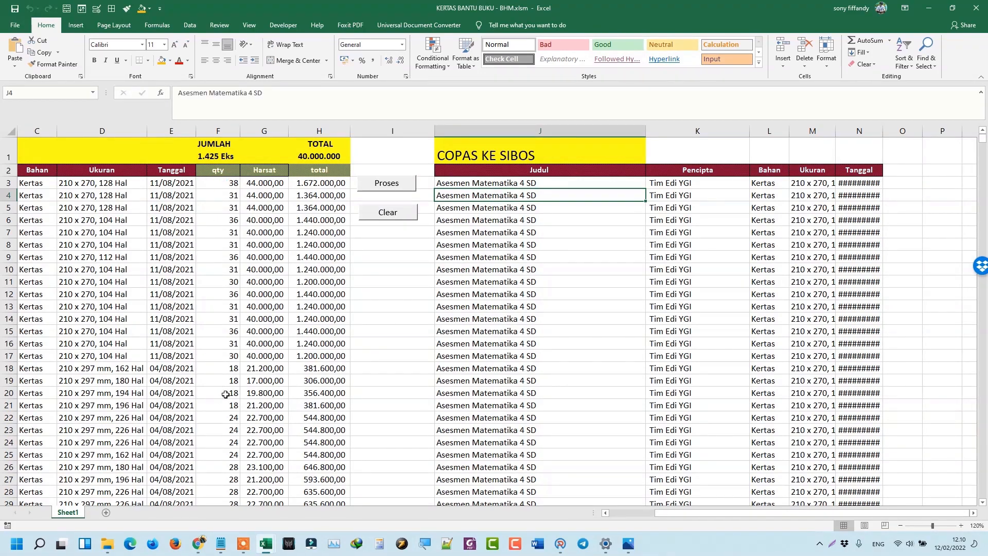
{"action": "left_click_drag", "start_coordinate": [614, 506], "coordinate": [613, 518]}
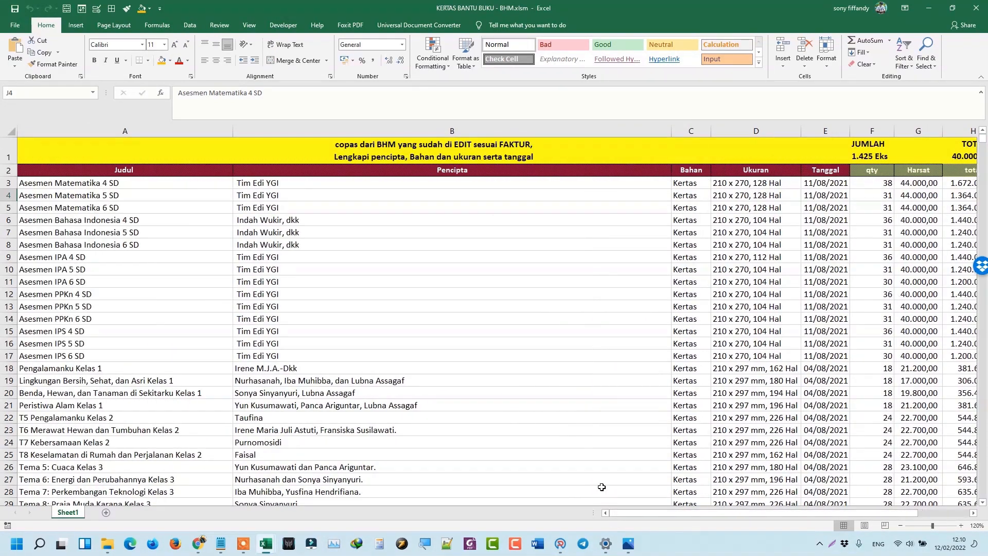
Check the source title and author cells, then go to the first generated title in J3.
{"action": "left_click", "coordinate": [79, 370]}
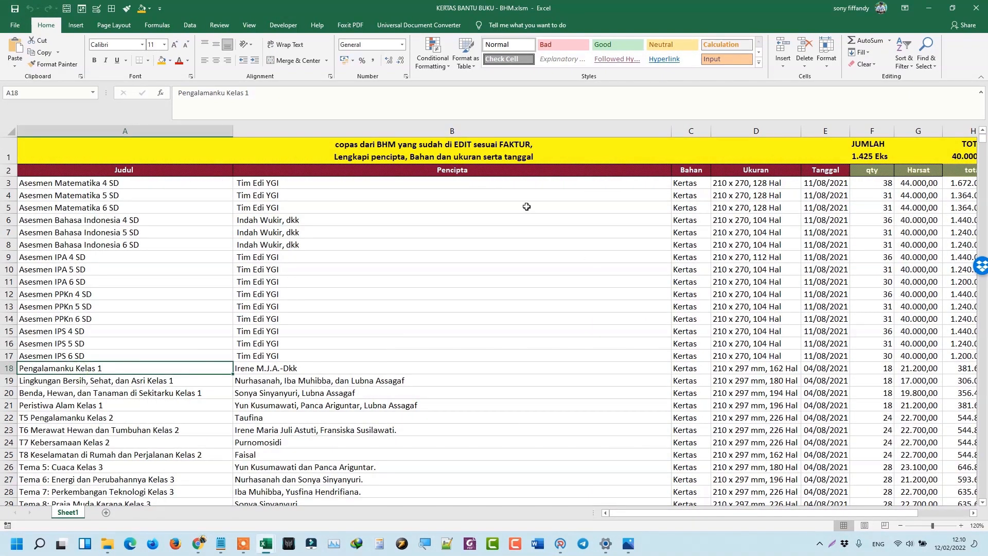
{"action": "left_click", "coordinate": [260, 183]}
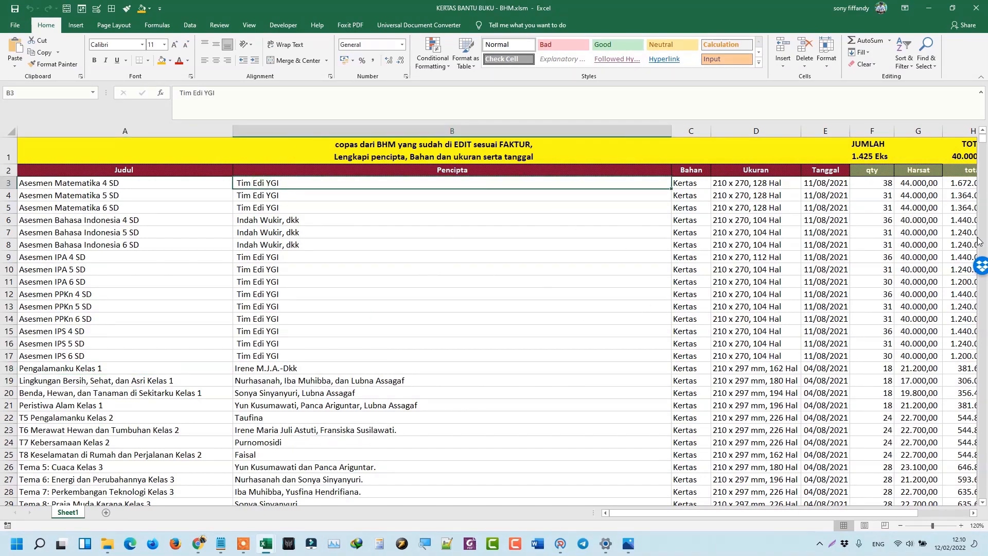
{"action": "left_click_drag", "start_coordinate": [833, 512], "coordinate": [855, 513]}
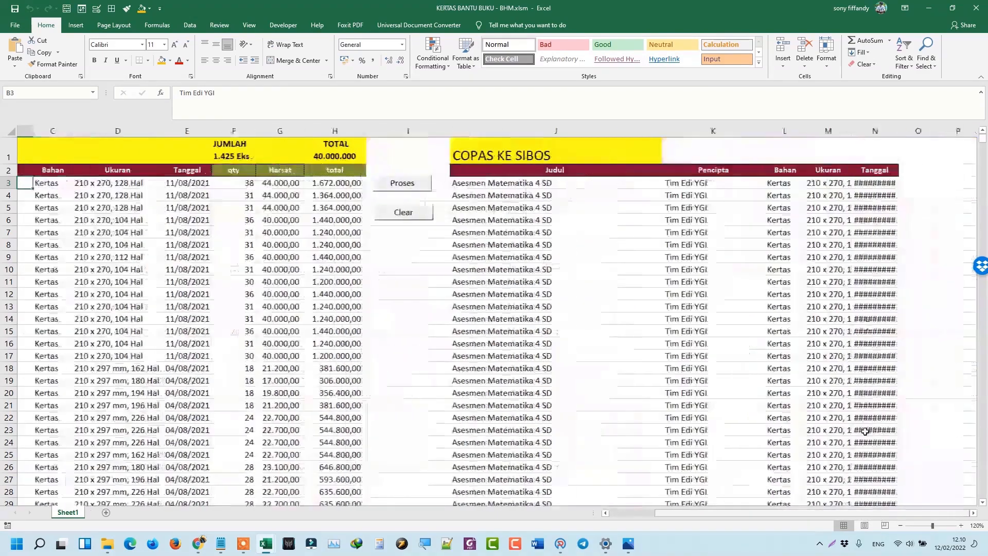
{"action": "left_click", "coordinate": [516, 206]}
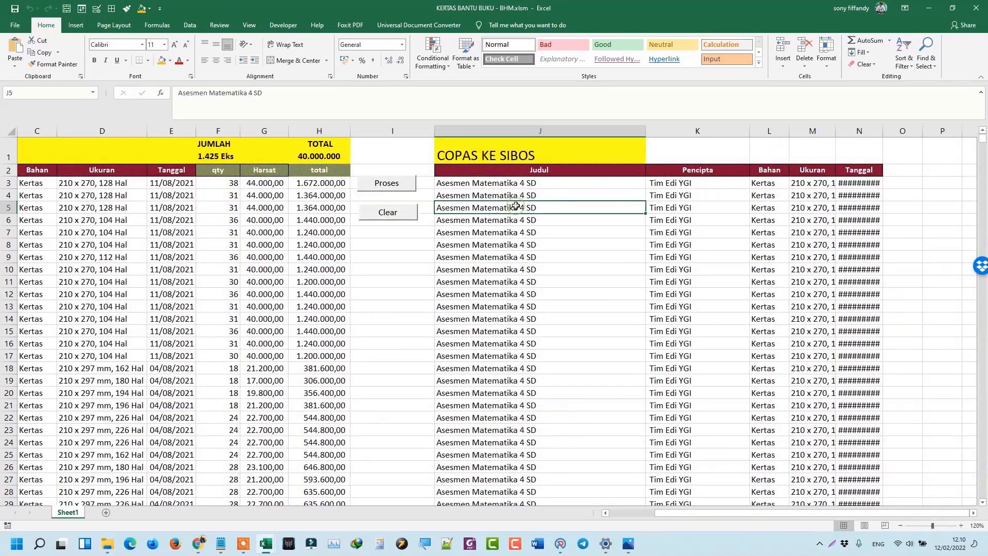
{"action": "left_click", "coordinate": [484, 183]}
{"action": "scroll", "coordinate": [661, 293], "scroll_direction": "down", "scroll_amount": 5}
{"action": "scroll", "coordinate": [660, 293], "scroll_direction": "down", "scroll_amount": 13}
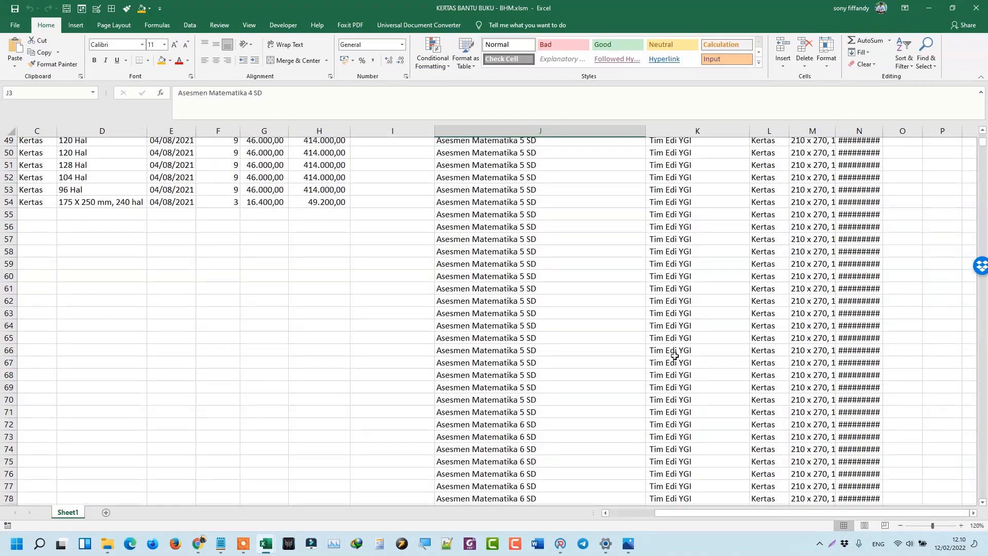
{"action": "scroll", "coordinate": [672, 351], "scroll_direction": "up", "scroll_amount": 18}
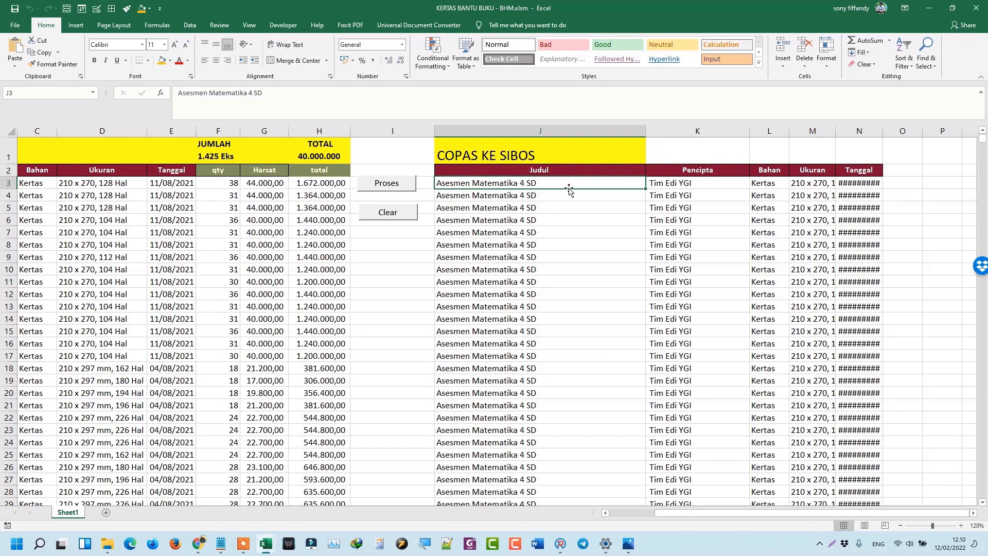
Select the generated block J3:N1427 and open its shortcut menu.
{"action": "type", "text": "Asesmen Matematika 4 SD Asesmen Matematika 4 SD"}
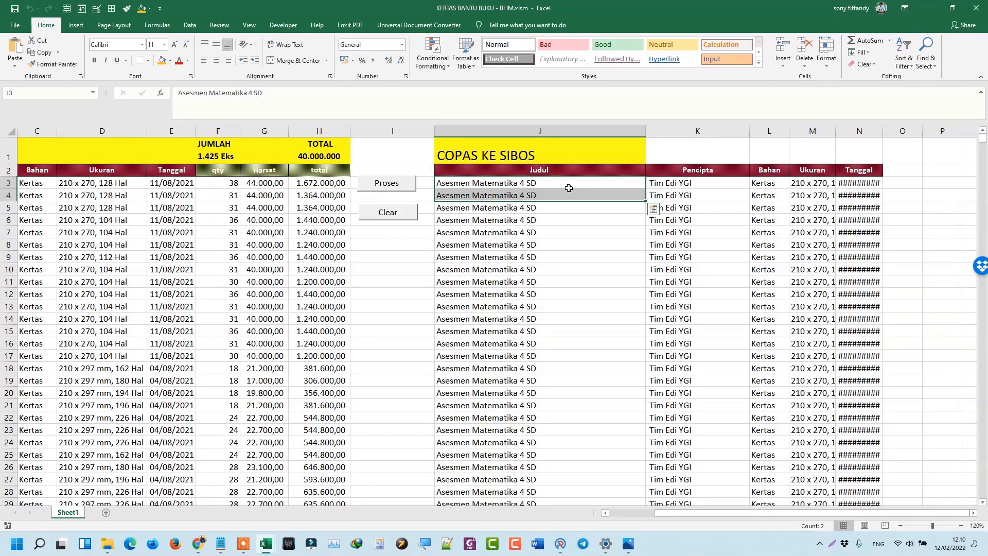
{"action": "key", "text": "ctrl+shift+Down"}
{"action": "key", "text": "ctrl+shift+Right"}
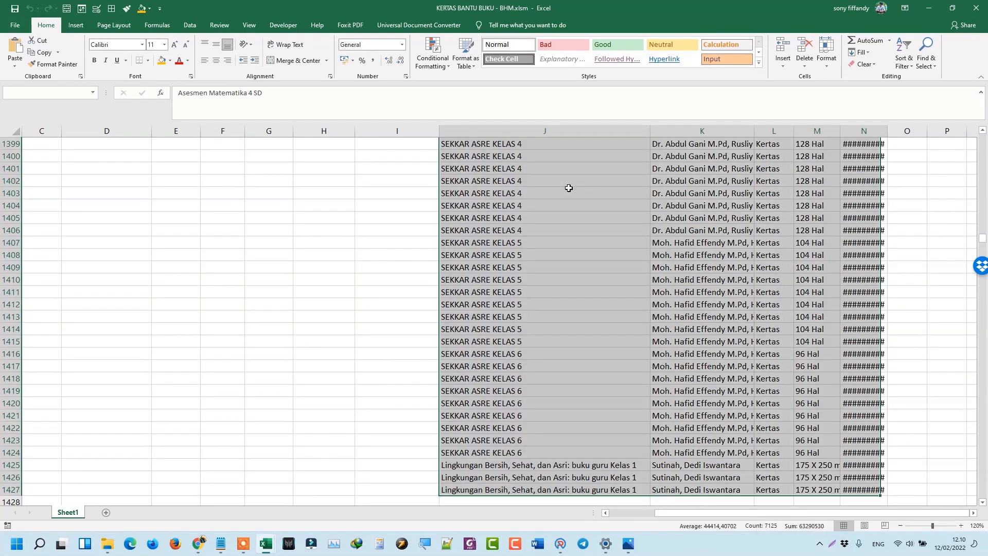
{"action": "right_click", "coordinate": [537, 208]}
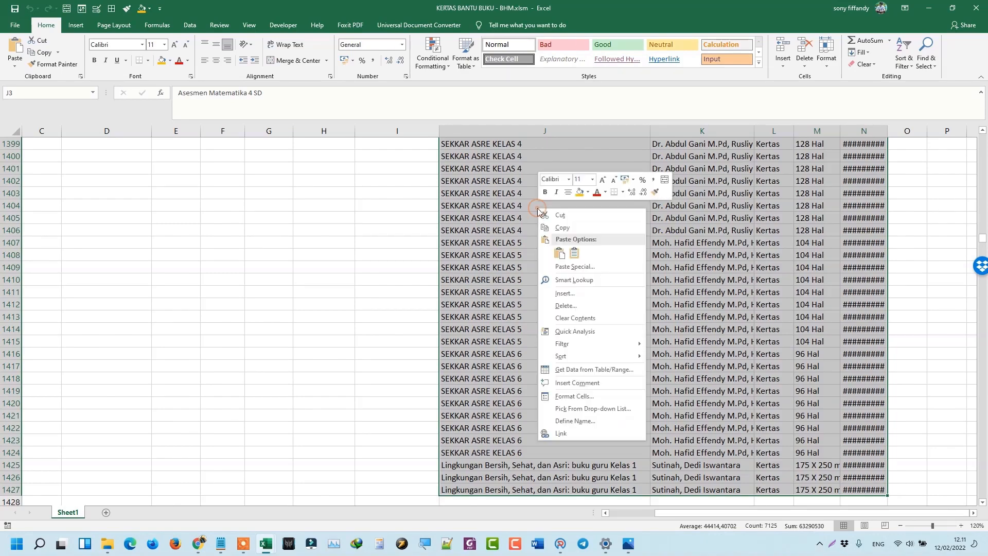
Copy the generated block and paste it as values into cell D5 of the SIBOS KIB E sheet.
{"action": "left_click", "coordinate": [550, 227]}
{"action": "key", "text": "ctrl+BackSpace"}
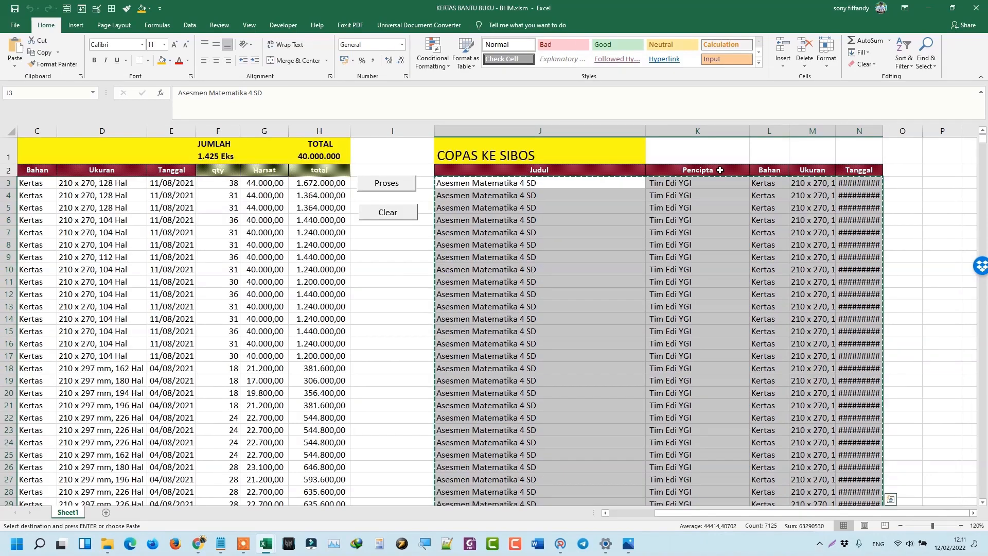
{"action": "left_click", "coordinate": [929, 8]}
{"action": "left_click", "coordinate": [263, 249]}
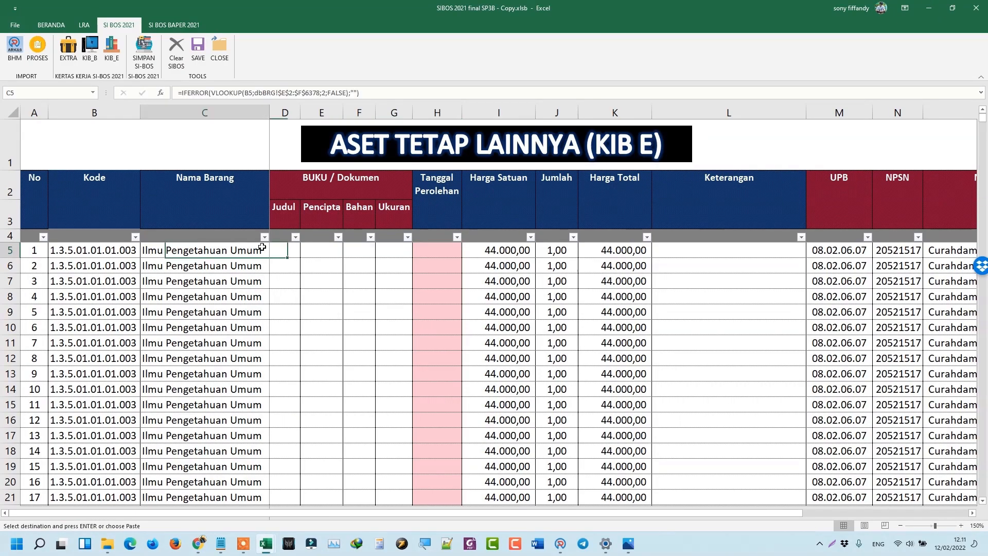
{"action": "left_click", "coordinate": [283, 250]}
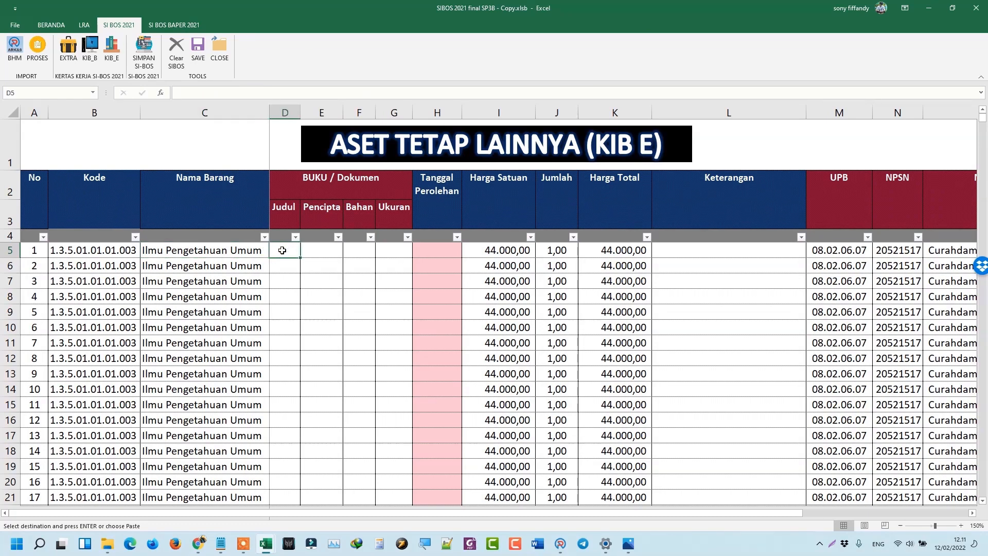
{"action": "right_click", "coordinate": [282, 251]}
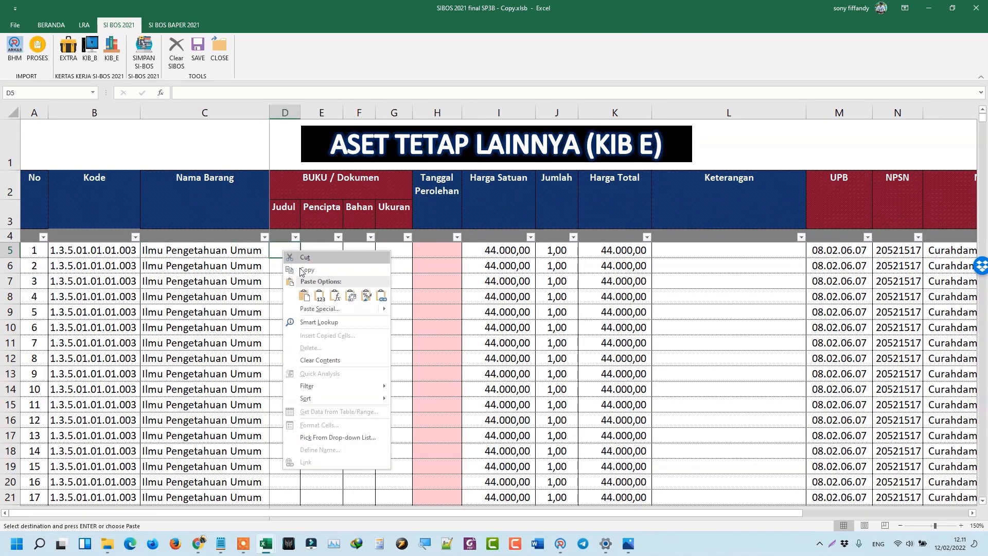
{"action": "left_click", "coordinate": [320, 301]}
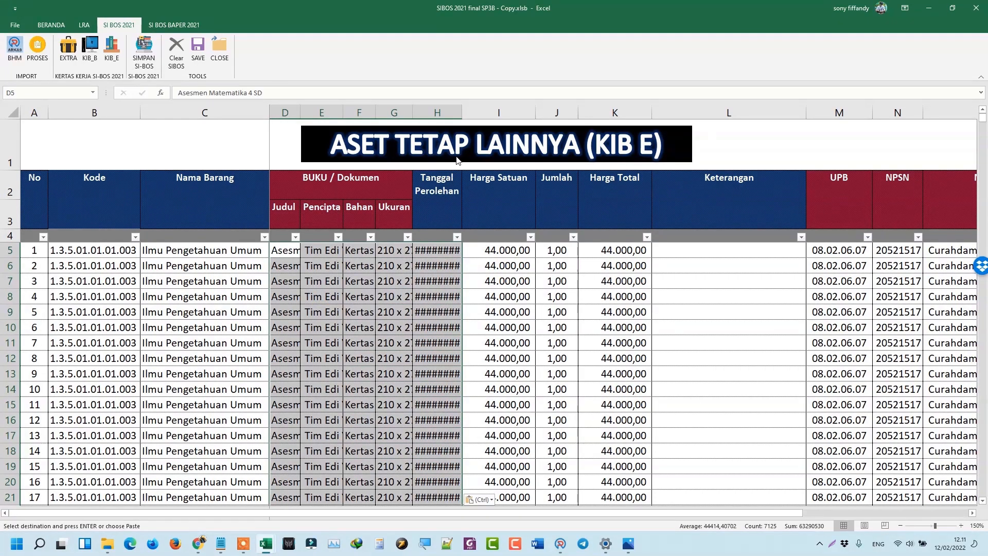
Autofit the date and Judul columns to show full dates and titles.
{"action": "double_click", "coordinate": [462, 113]}
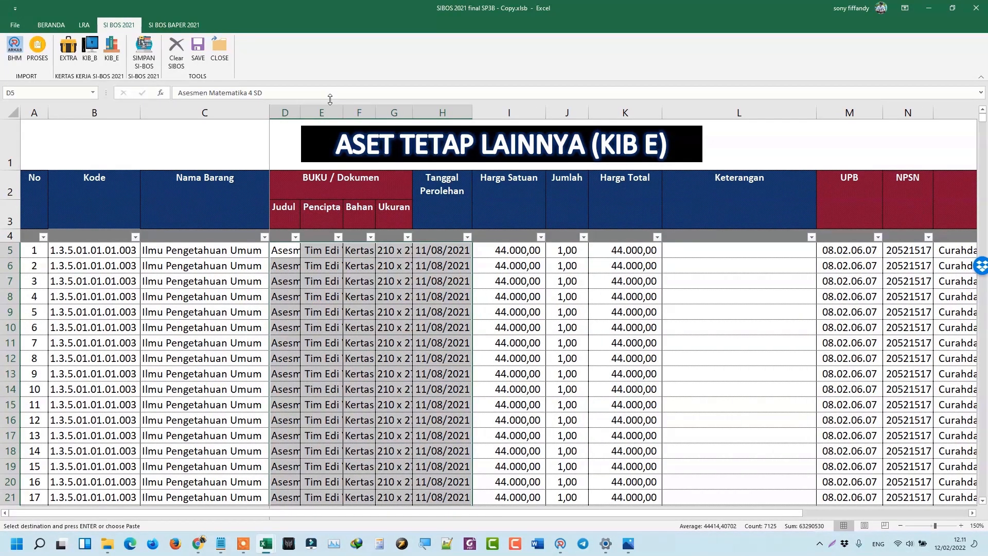
{"action": "double_click", "coordinate": [296, 113]}
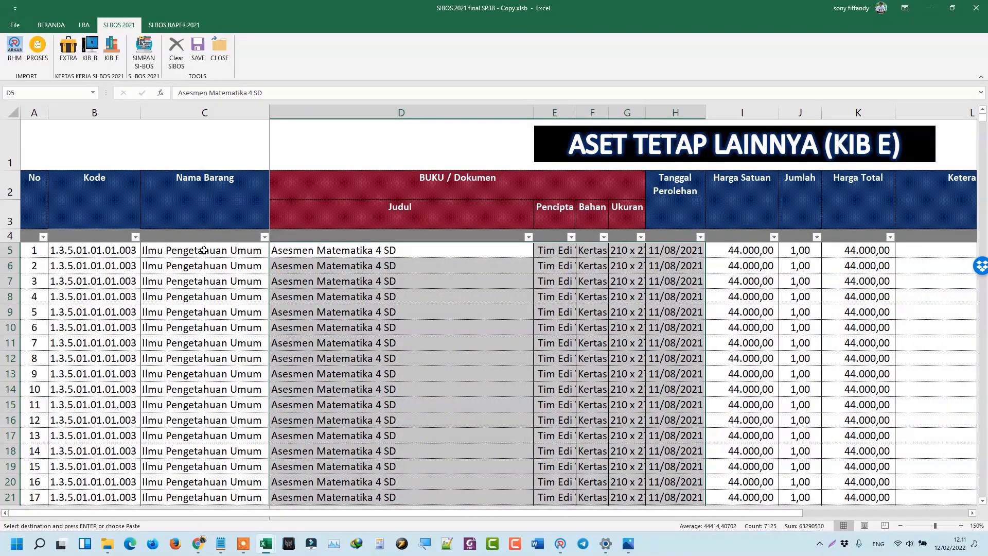
{"action": "left_click", "coordinate": [221, 252]}
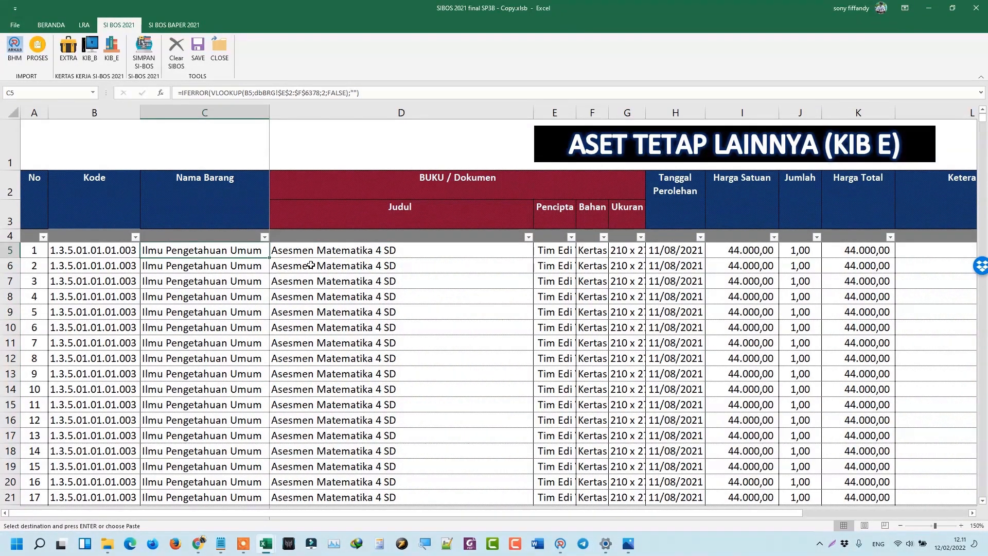
{"action": "left_click", "coordinate": [268, 544]}
Back in KERTAS BANTU BUKU, check the JUMLAH total in F1, F3 quantity, and the H1 TOTAL formula.
{"action": "left_click", "coordinate": [576, 491]}
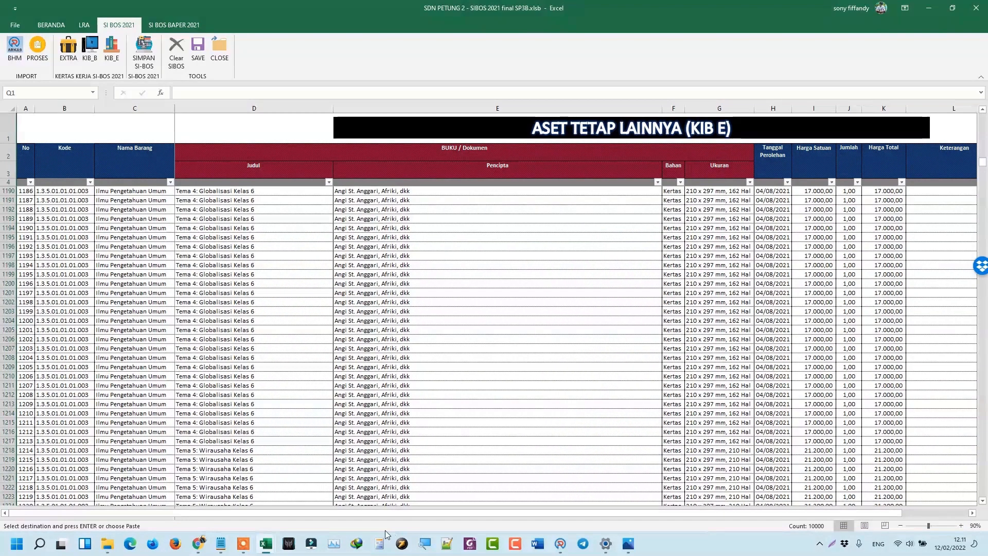
{"action": "left_click", "coordinate": [267, 546]}
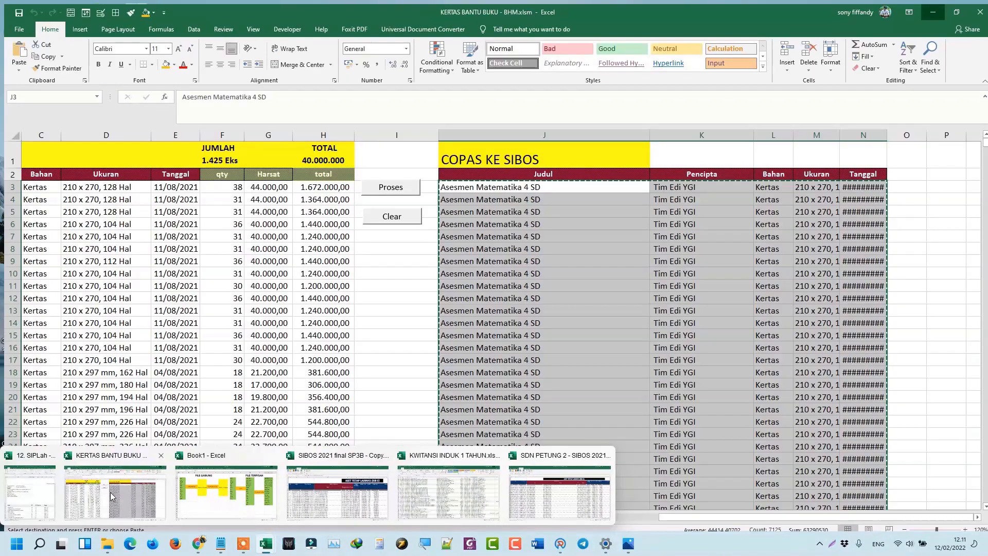
{"action": "left_click", "coordinate": [111, 497]}
{"action": "left_click", "coordinate": [226, 160]}
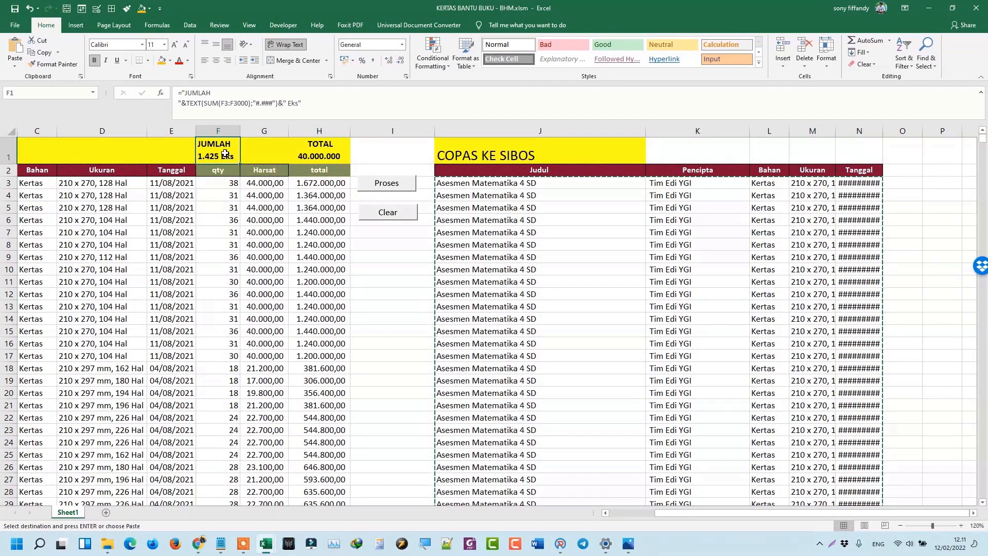
{"action": "left_click", "coordinate": [225, 185]}
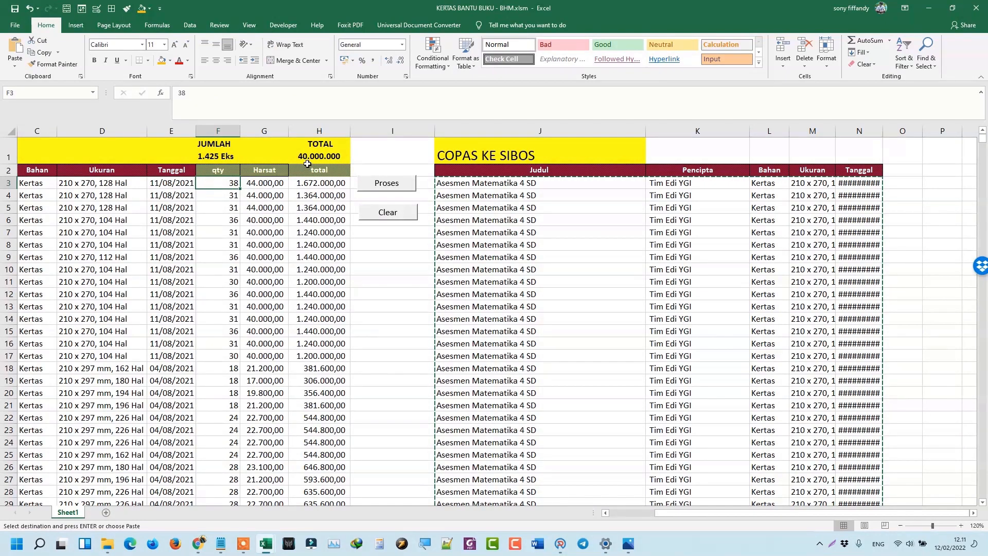
{"action": "left_click", "coordinate": [320, 155]}
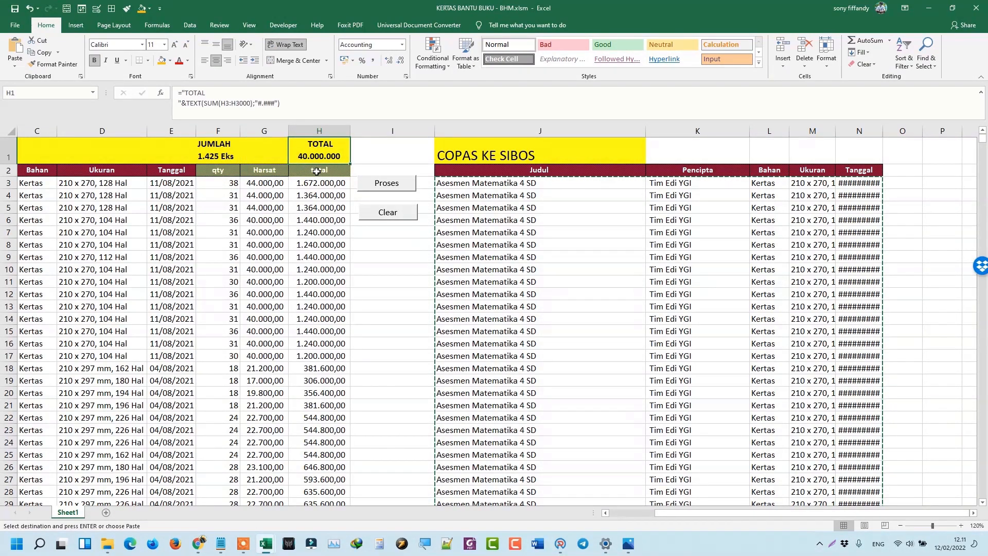
{"action": "left_click", "coordinate": [477, 183]}
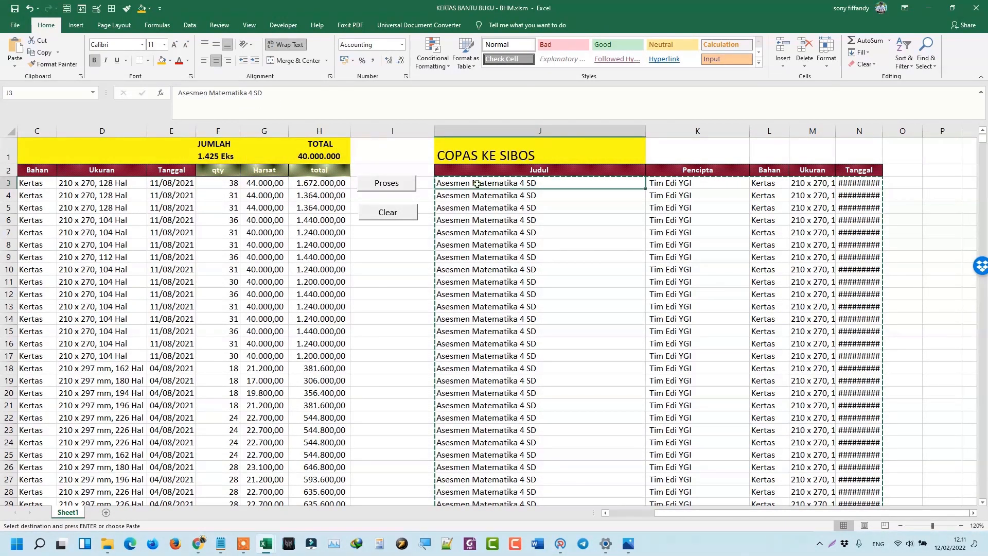
In the SIBOS 2021 KIB E sheet, jump to the last pasted book at row 1429 and verify its entries.
{"action": "key", "text": "alt+Tab"}
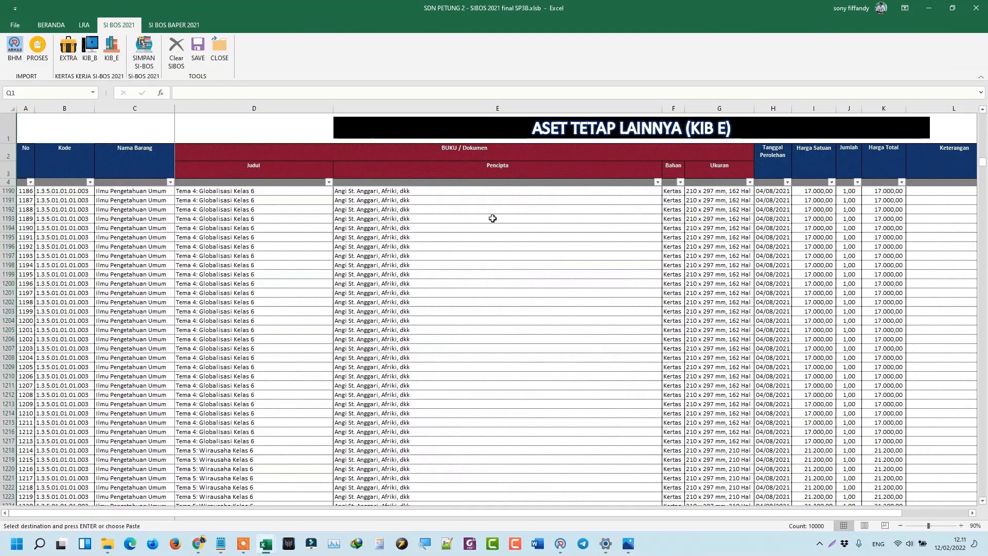
{"action": "left_click", "coordinate": [324, 210]}
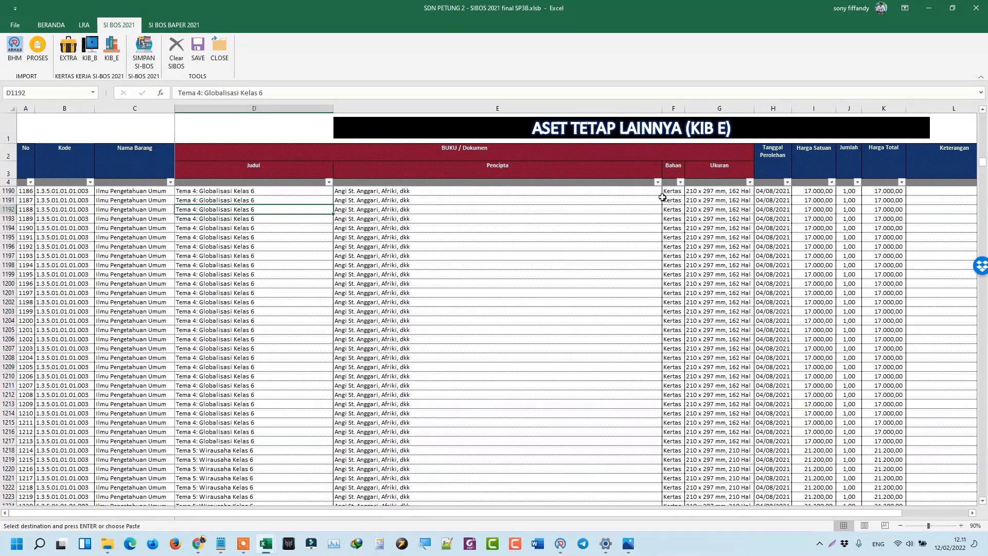
{"action": "left_click", "coordinate": [735, 229]}
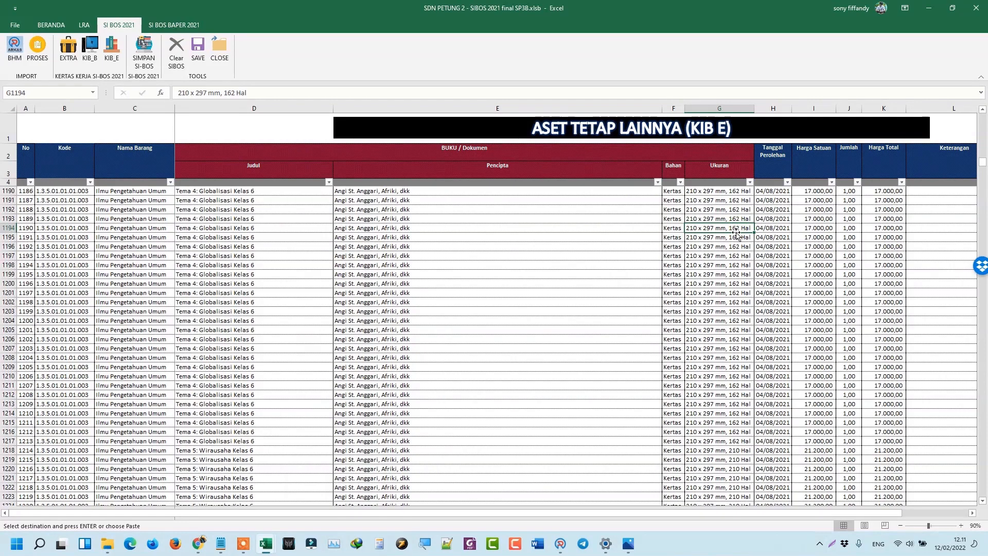
{"action": "key", "text": "ctrl+Down"}
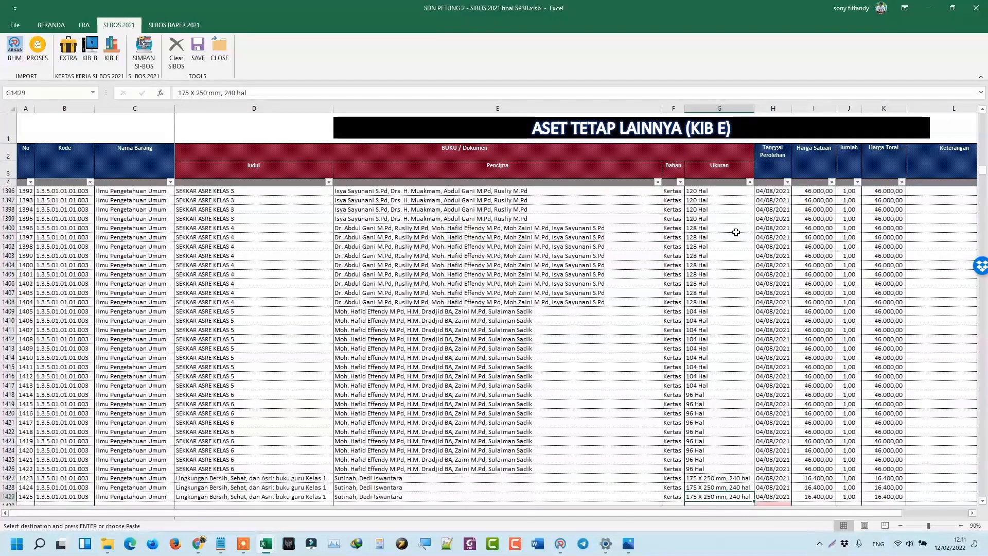
{"action": "scroll", "coordinate": [633, 335], "scroll_direction": "down", "scroll_amount": 4}
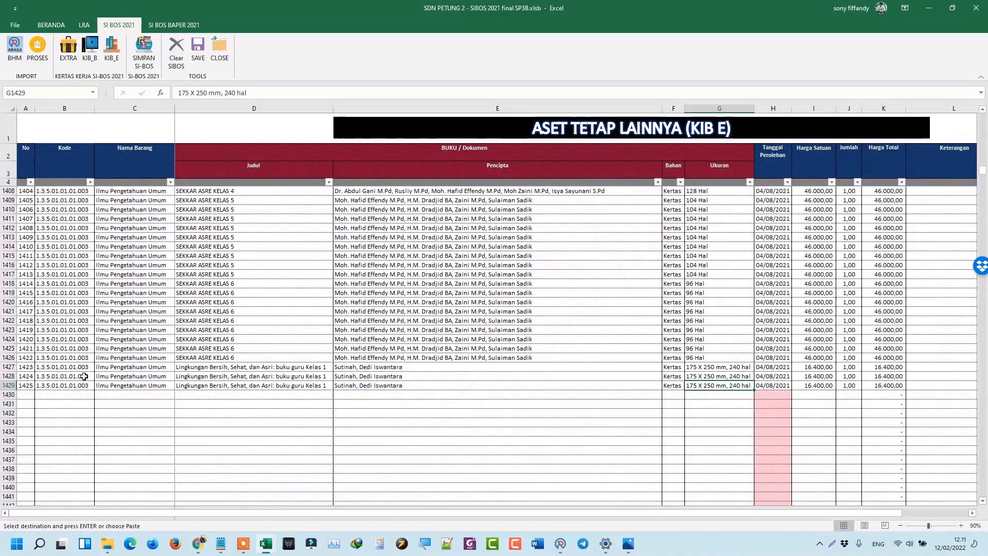
{"action": "left_click_drag", "start_coordinate": [82, 385], "coordinate": [132, 386]}
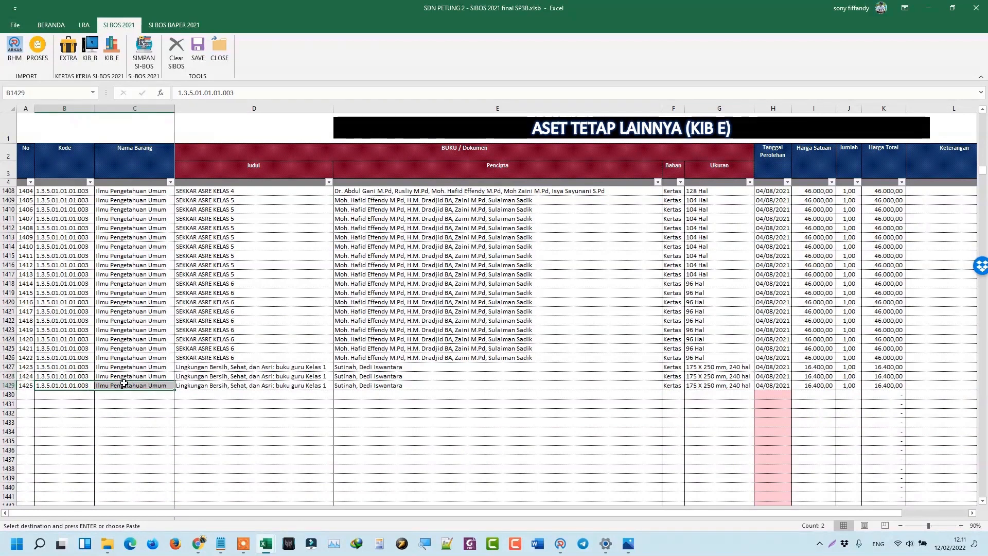
{"action": "left_click_drag", "start_coordinate": [208, 386], "coordinate": [361, 386]}
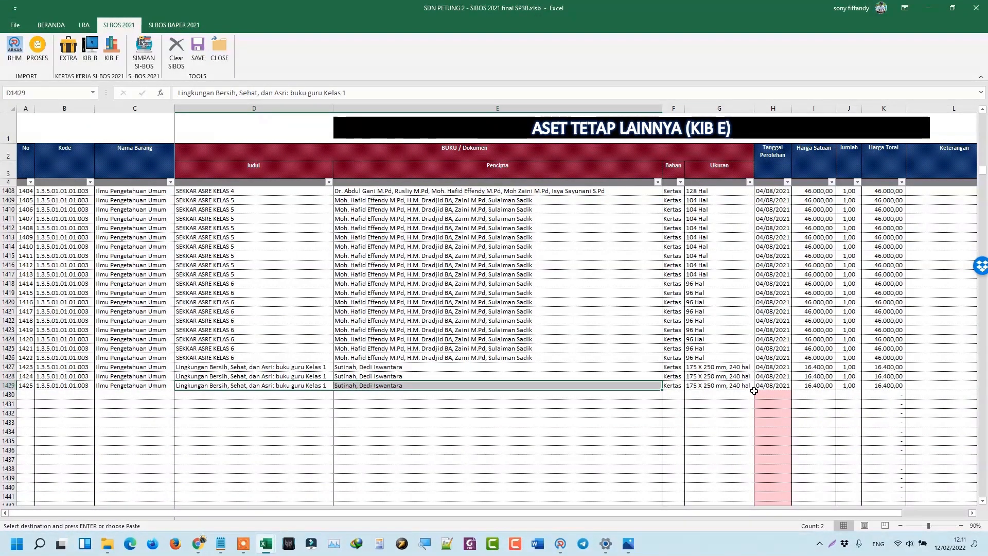
{"action": "left_click", "coordinate": [700, 386]}
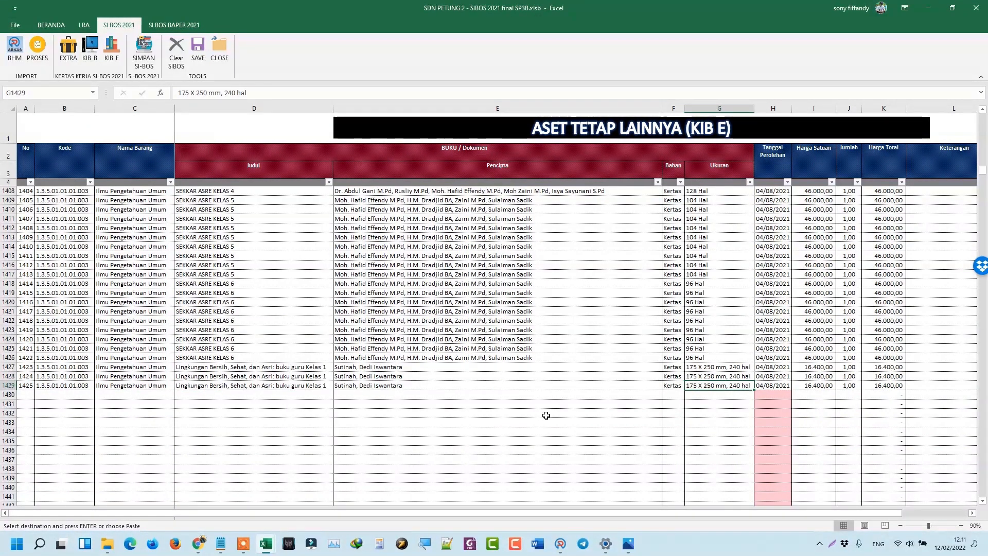
{"action": "scroll", "coordinate": [630, 328], "scroll_direction": "up", "scroll_amount": 3}
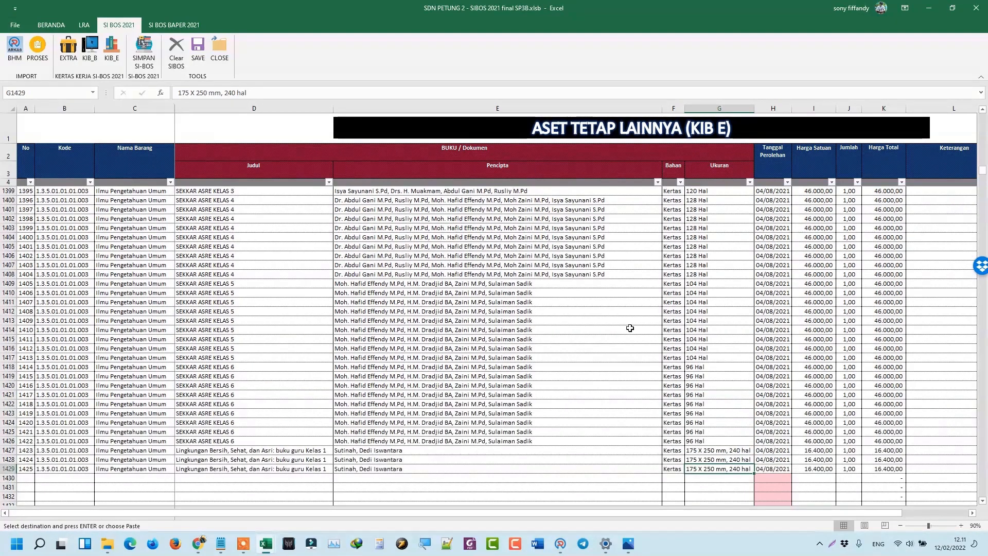
{"action": "scroll", "coordinate": [608, 327], "scroll_direction": "up", "scroll_amount": 4}
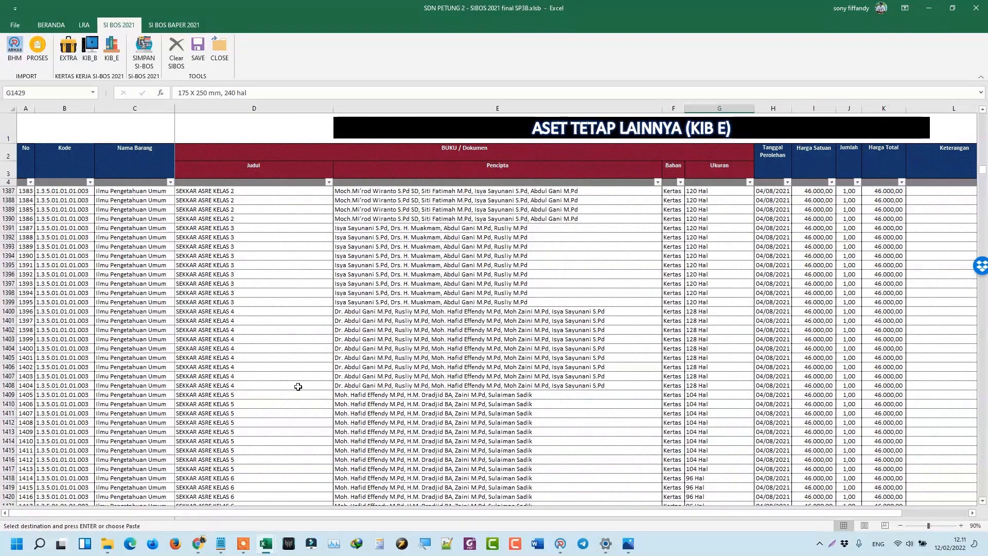
{"action": "scroll", "coordinate": [357, 335], "scroll_direction": "up", "scroll_amount": 19}
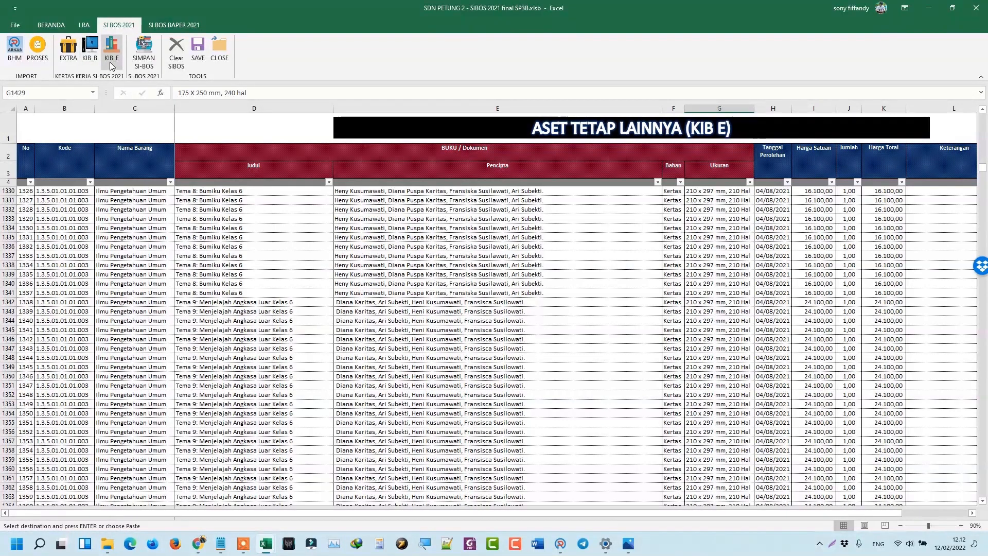
Save the KIB E book data with SIMPAN SI-BOS and acknowledge 'Data Berhasil Disimpan'.
{"action": "left_click", "coordinate": [145, 60]}
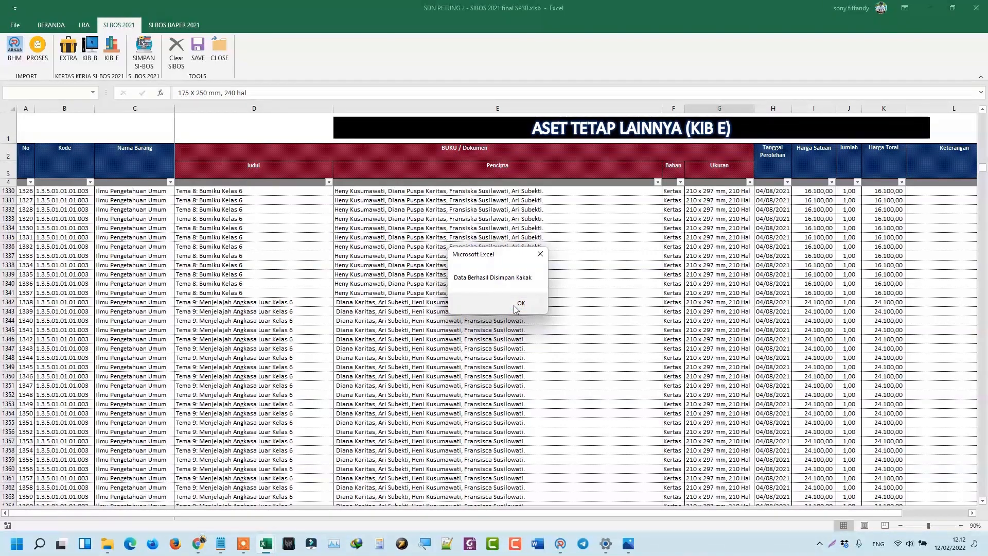
{"action": "left_click", "coordinate": [520, 303]}
Go up from the BHM folder to PETUNG 2 and open the SIBOS EXTRA workbook maximized.
{"action": "mouse_move", "coordinate": [104, 547]}
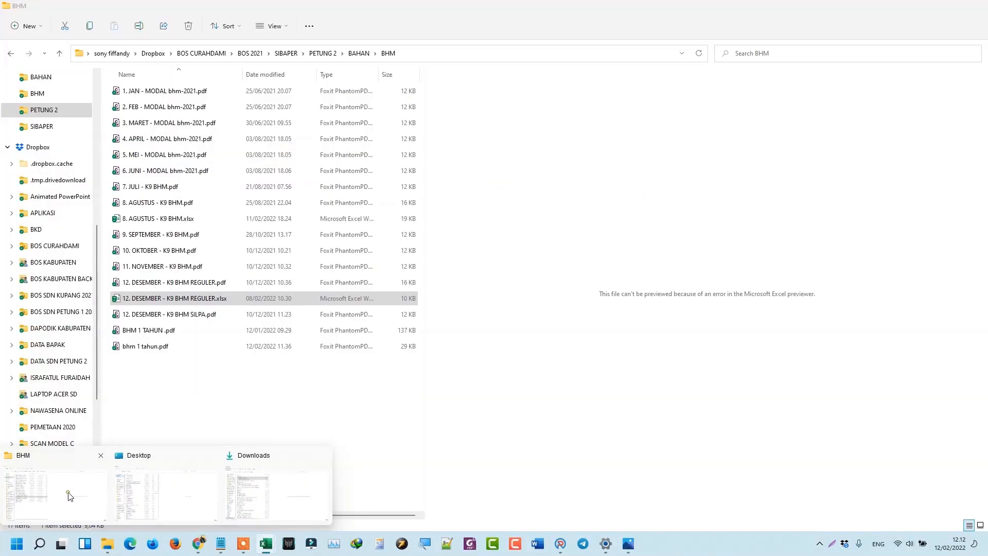
{"action": "left_click", "coordinate": [66, 495]}
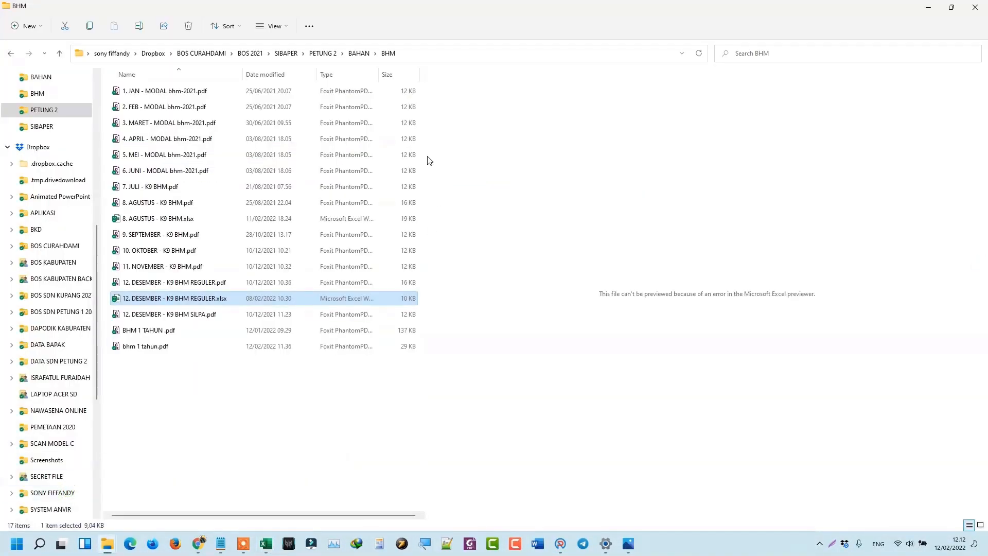
{"action": "left_click", "coordinate": [359, 53]}
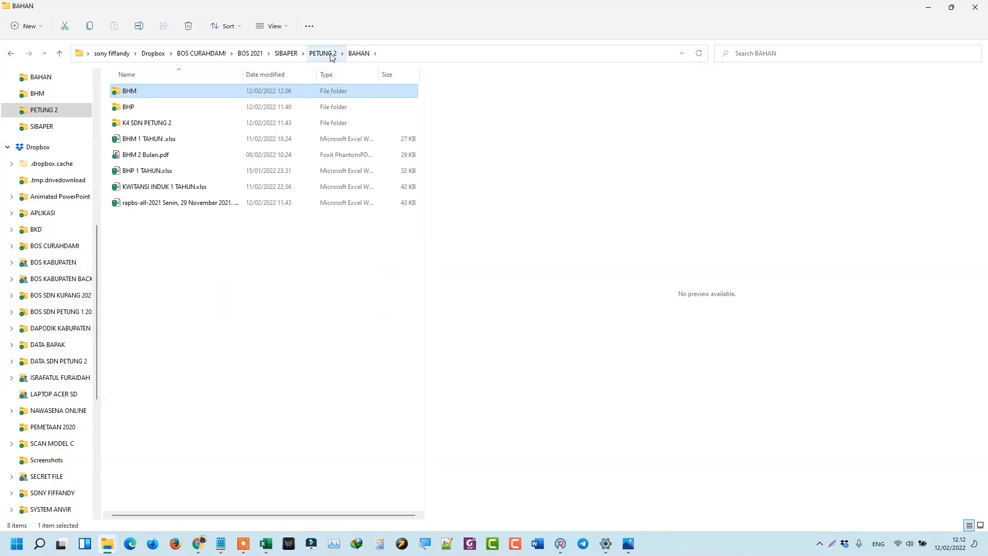
{"action": "left_click", "coordinate": [323, 53]}
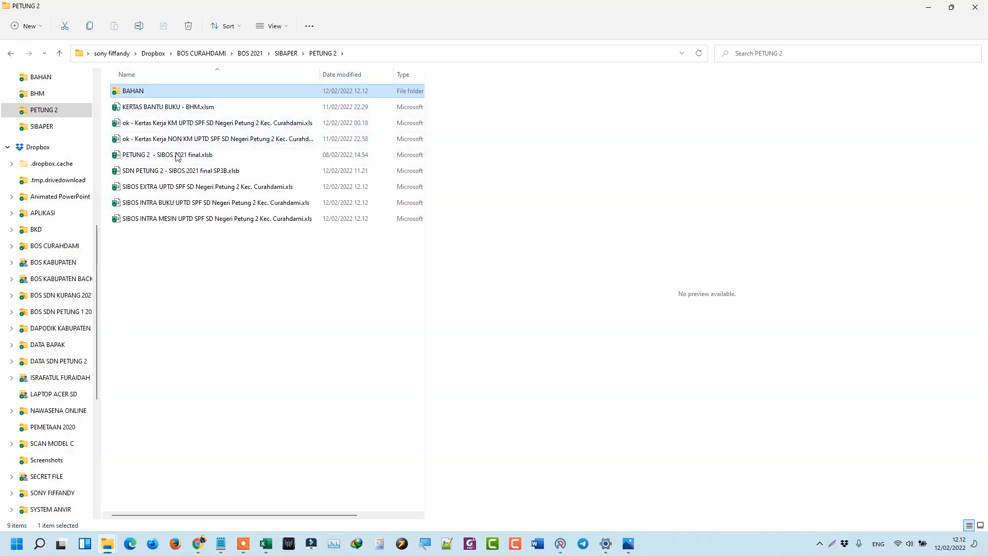
{"action": "left_click", "coordinate": [178, 187]}
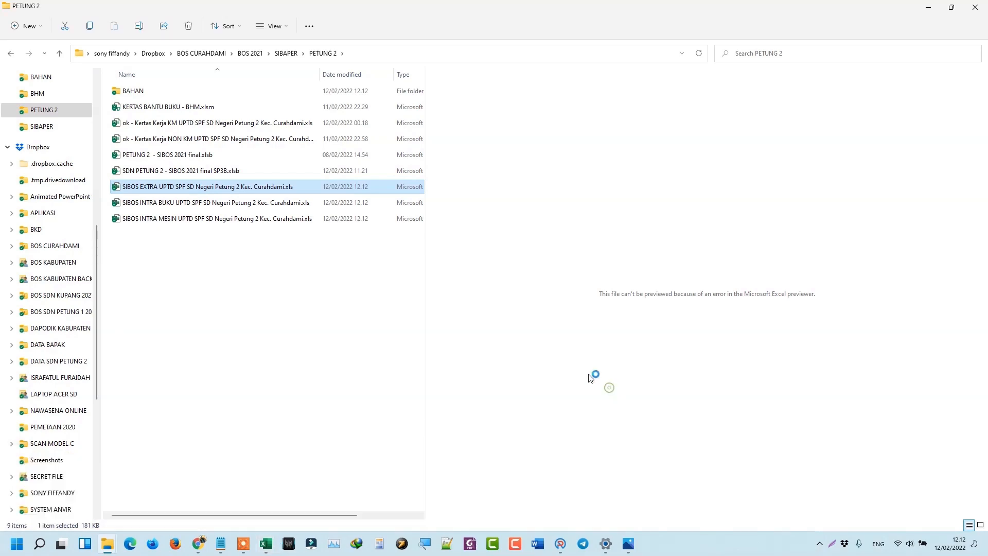
{"action": "left_click", "coordinate": [236, 16]}
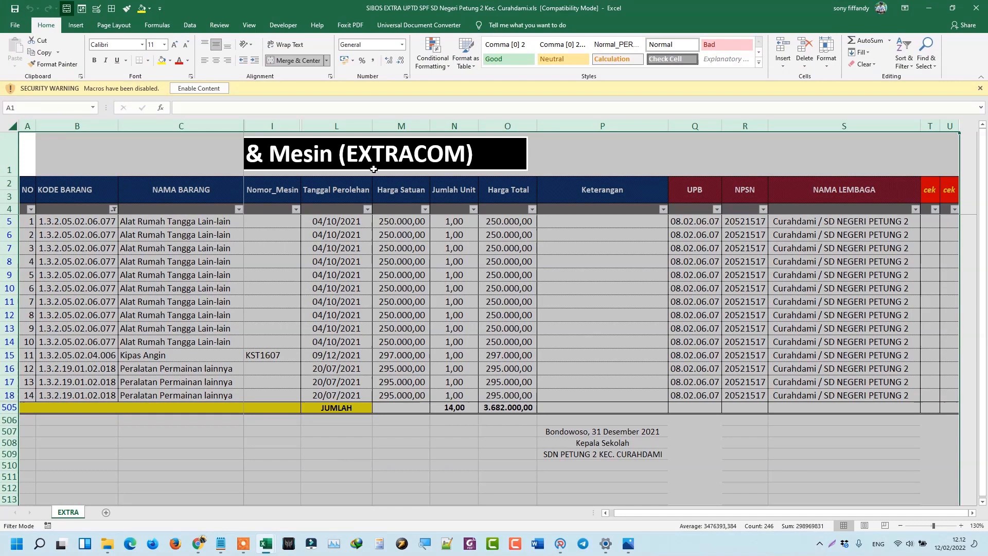
Enable the workbook's macros and check row 12's Tanggal Perolehan and Nomor_Mesin entries.
{"action": "left_click", "coordinate": [198, 88]}
{"action": "left_click", "coordinate": [316, 305]}
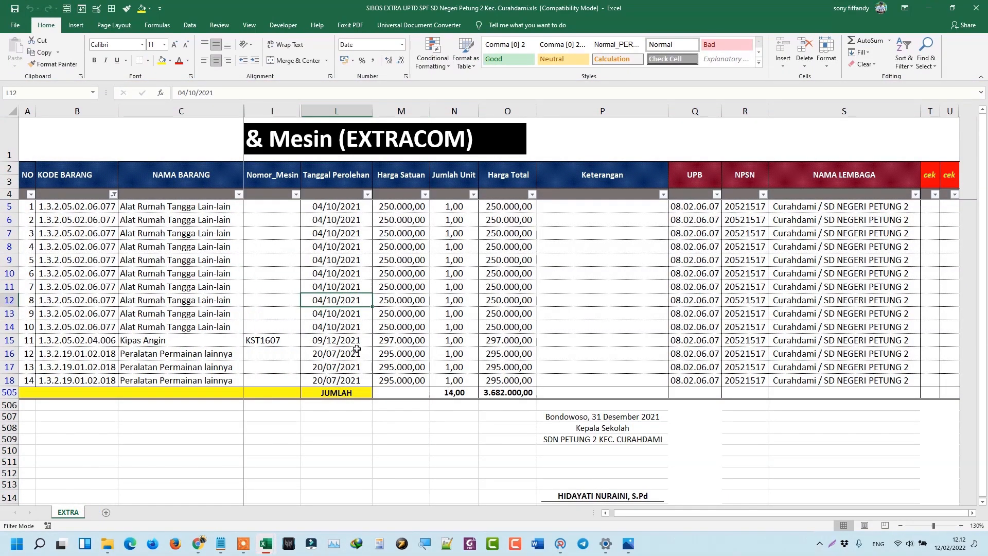
{"action": "scroll", "coordinate": [283, 330], "scroll_direction": "down", "scroll_amount": 2}
{"action": "scroll", "coordinate": [286, 331], "scroll_direction": "up", "scroll_amount": 2}
{"action": "left_click_drag", "start_coordinate": [221, 337], "coordinate": [330, 339]}
{"action": "left_click", "coordinate": [446, 301]}
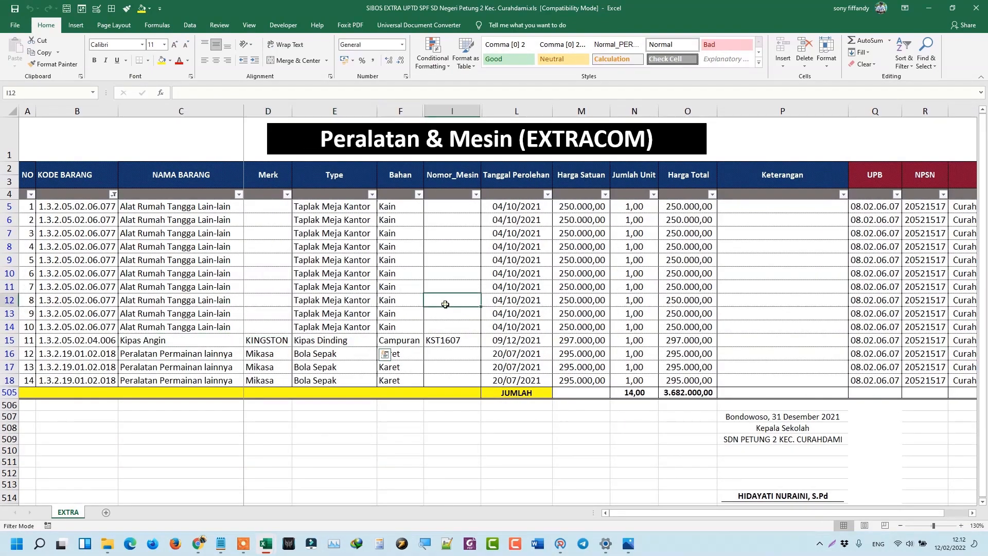
Snap the workbook beside the folder, review Merk through Nomor_Mesin for rows 6–7 and 10, then close it.
{"action": "left_click", "coordinate": [974, 8]}
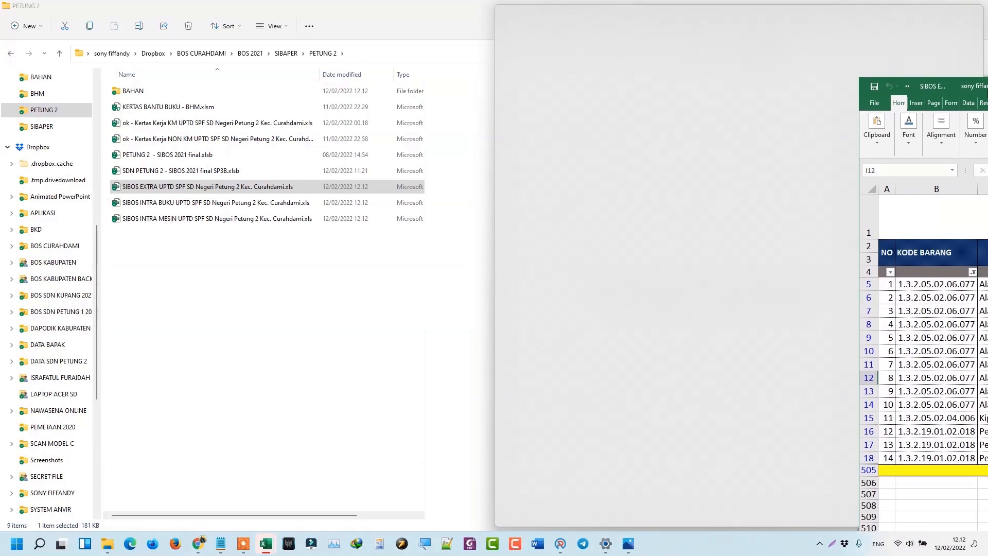
{"action": "left_click_drag", "start_coordinate": [987, 92], "coordinate": [987, 93]}
{"action": "left_click", "coordinate": [626, 241]}
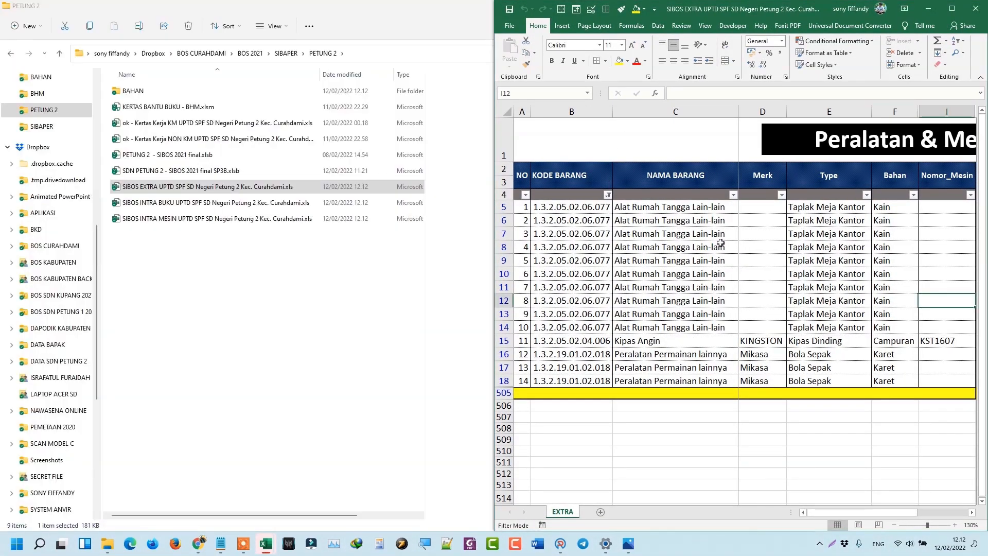
{"action": "left_click_drag", "start_coordinate": [750, 224], "coordinate": [947, 234]}
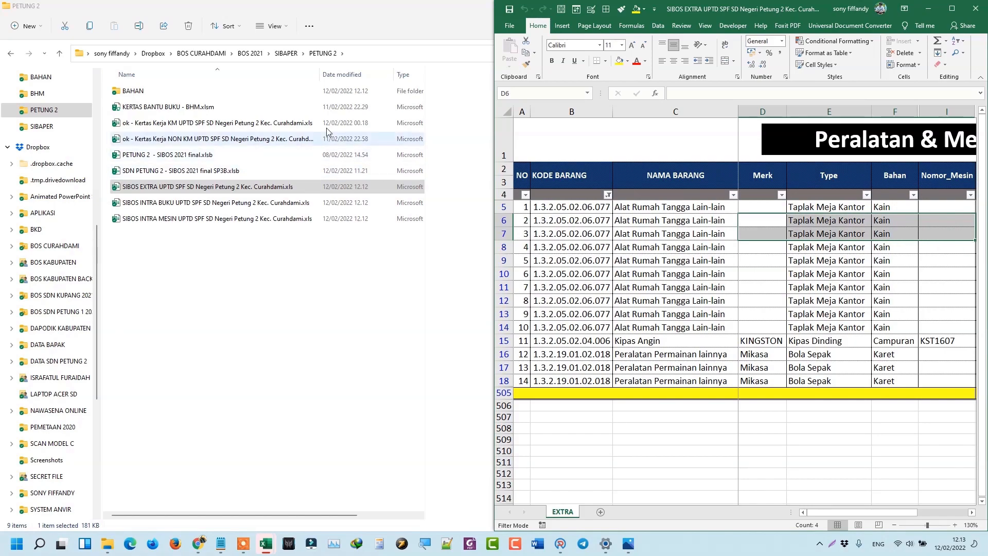
{"action": "mouse_move", "coordinate": [273, 546]}
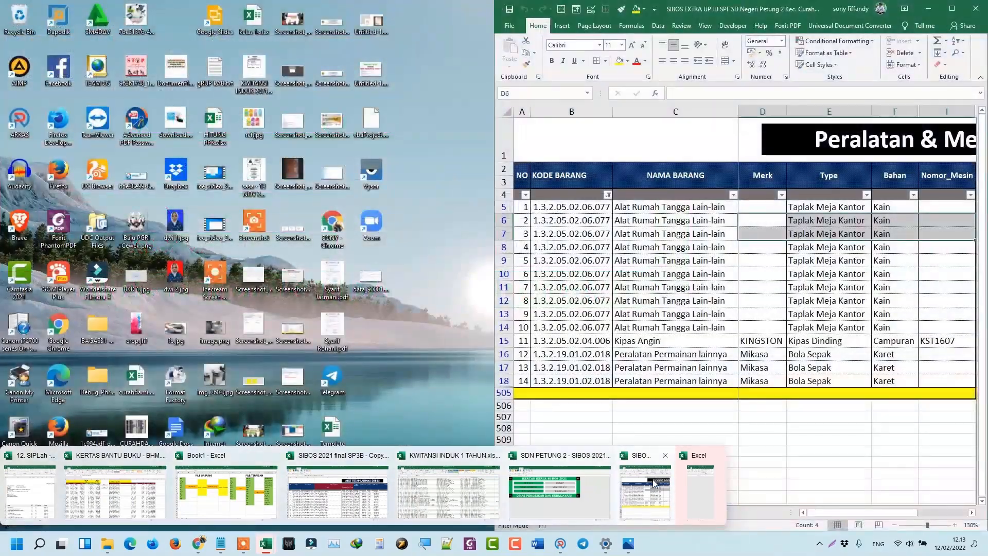
{"action": "left_click", "coordinate": [653, 484]}
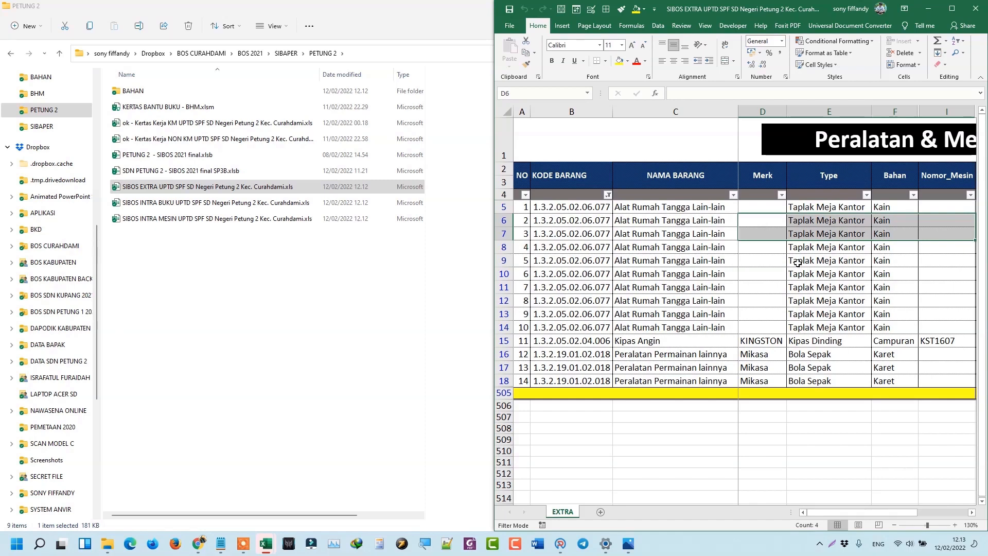
{"action": "left_click", "coordinate": [760, 272]}
{"action": "left_click_drag", "start_coordinate": [761, 271], "coordinate": [928, 274]}
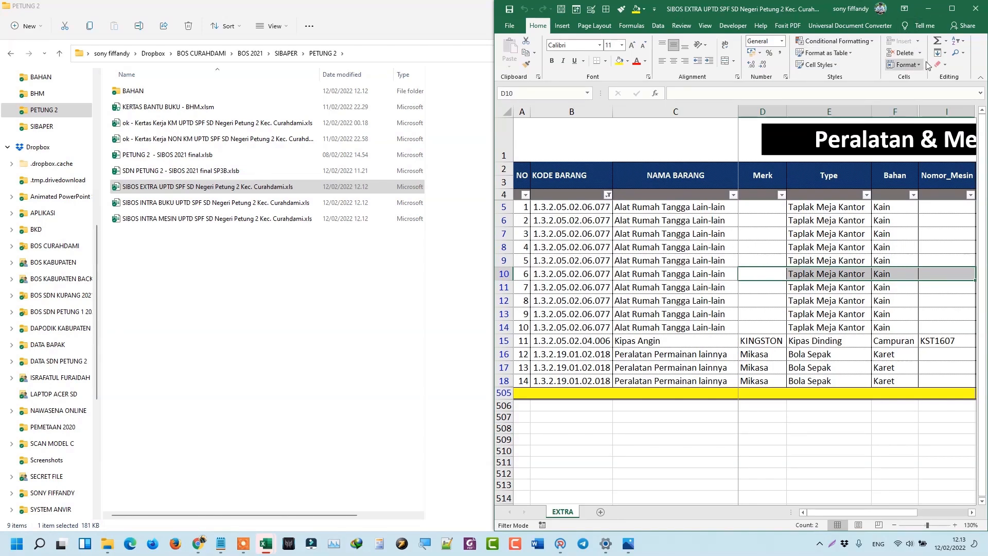
{"action": "left_click", "coordinate": [968, 16]}
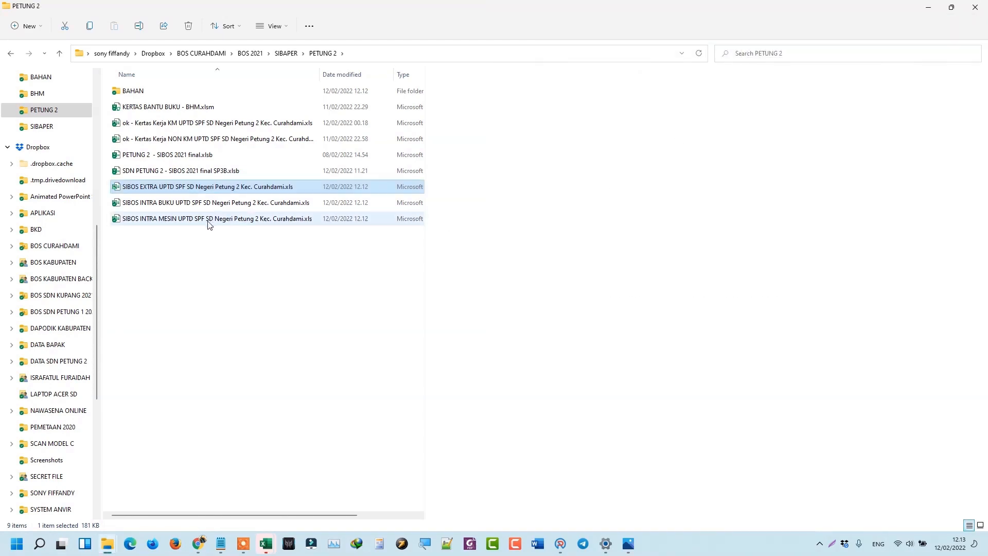
Select the SIBOS INTRA MESIN file, then bring the SIBOS 2021 final SP3B - Copy.xlsb window forward.
{"action": "left_click_drag", "start_coordinate": [195, 246], "coordinate": [162, 189]}
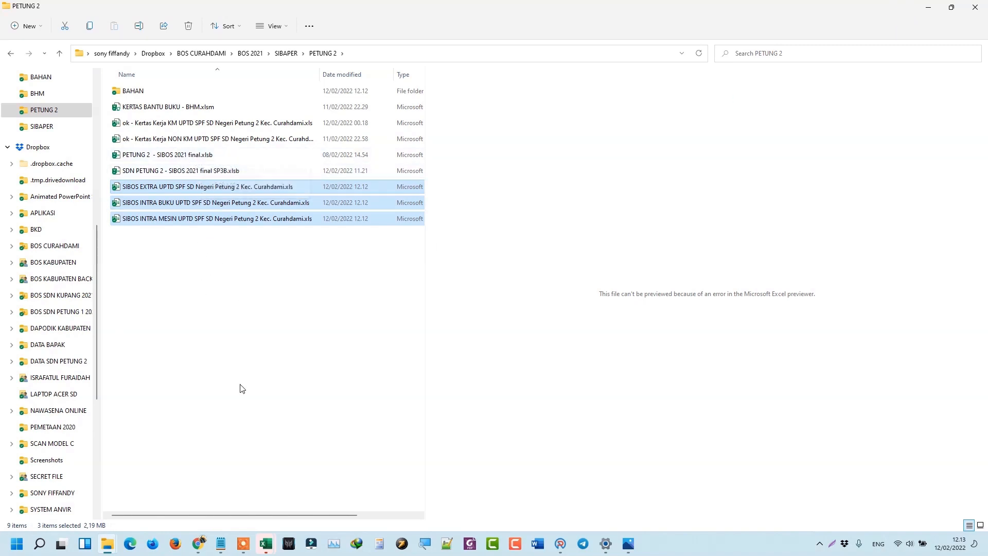
{"action": "left_click", "coordinate": [265, 544]}
{"action": "left_click", "coordinate": [350, 507]}
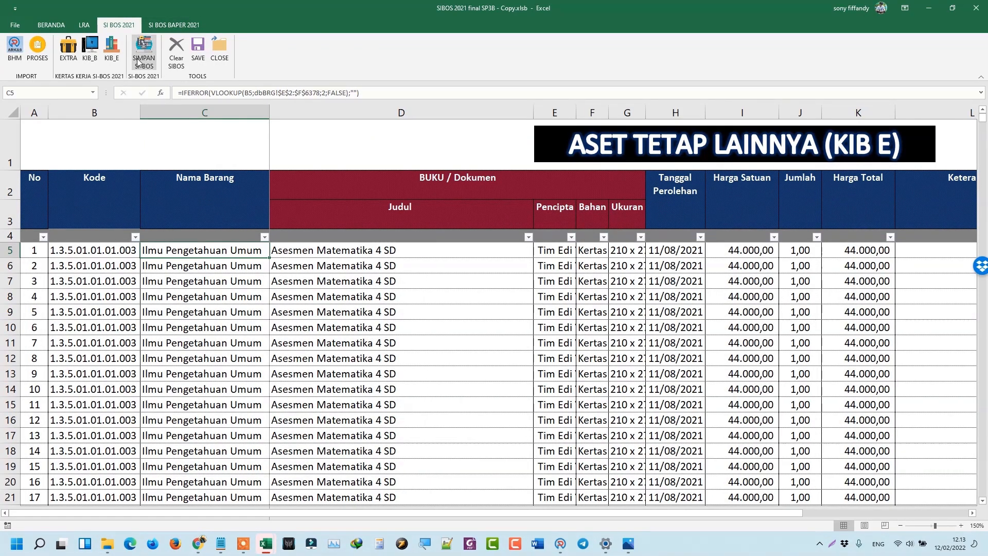
Import bhp 1 tahun.xlsx from the BAHAN > BHP folder using the SI BOS BAPER 2021 BHP command.
{"action": "left_click", "coordinate": [162, 26]}
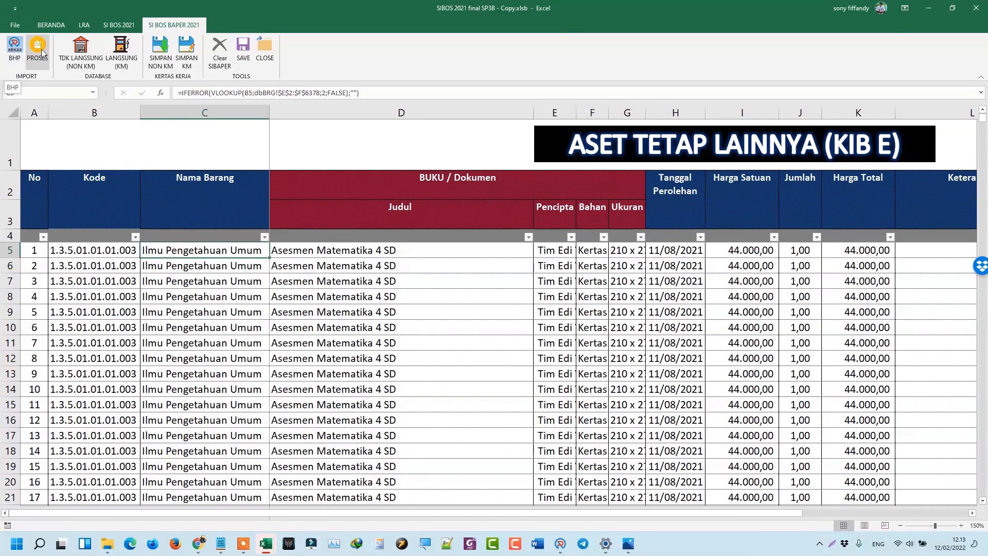
{"action": "left_click", "coordinate": [14, 60]}
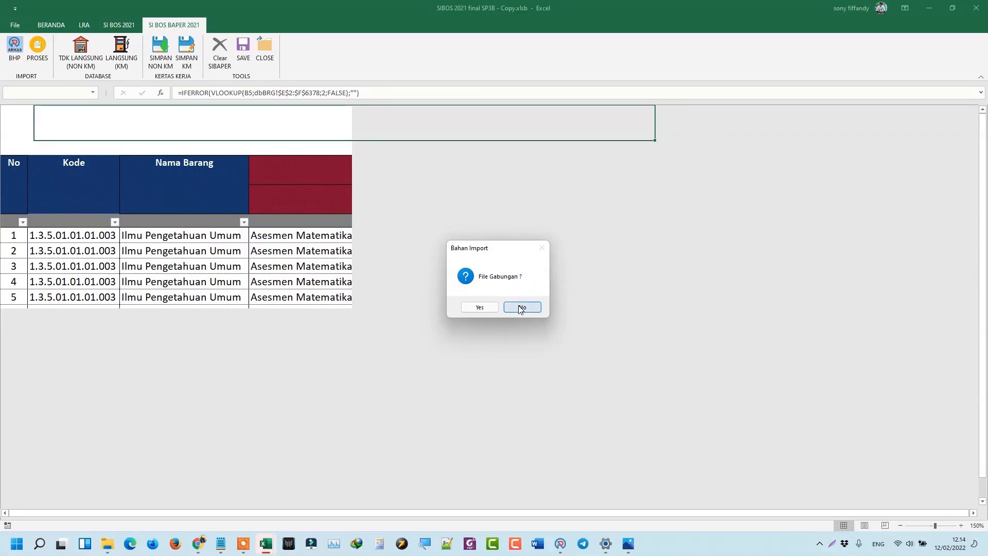
{"action": "left_click", "coordinate": [479, 307]}
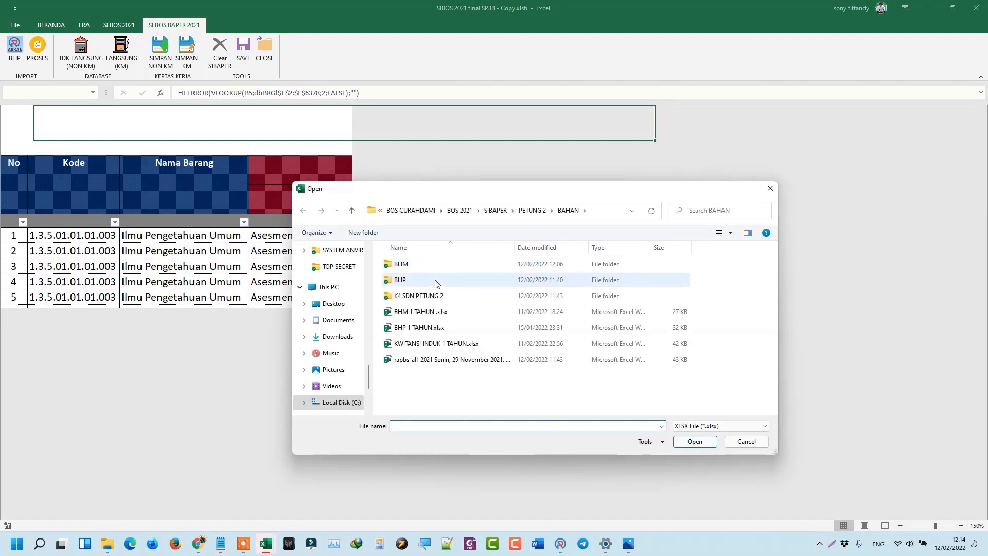
{"action": "double_click", "coordinate": [435, 282]}
{"action": "left_click", "coordinate": [417, 269]}
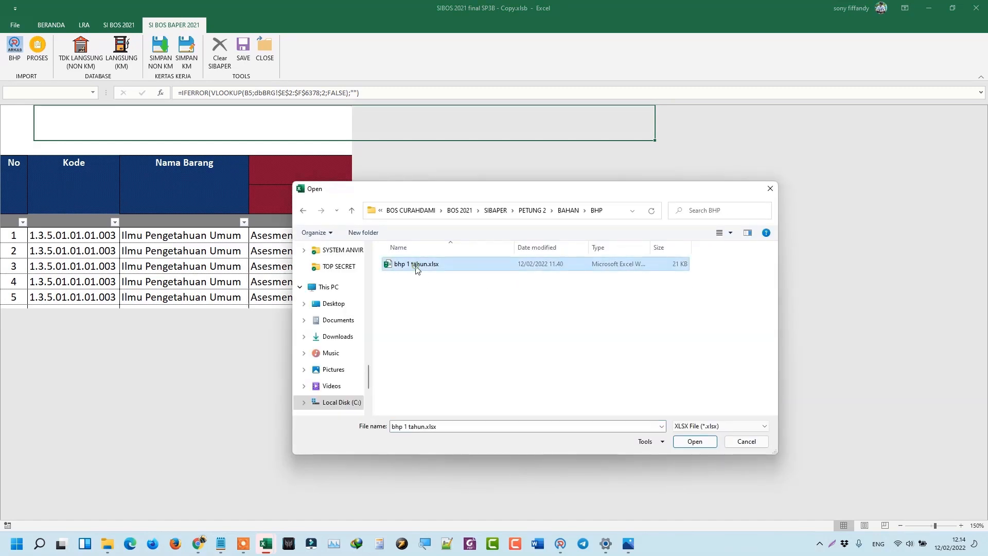
{"action": "double_click", "coordinate": [417, 268]}
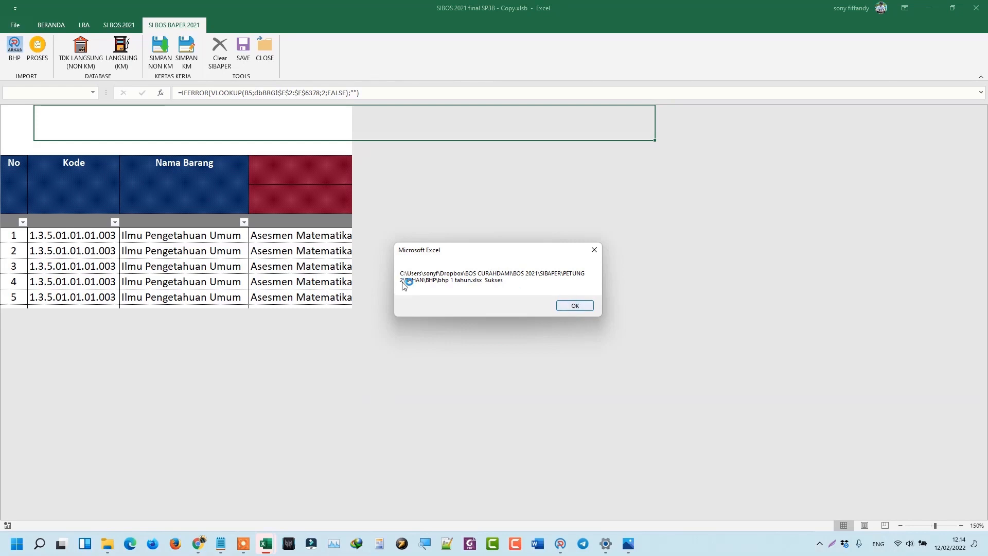
{"action": "left_click", "coordinate": [577, 306]}
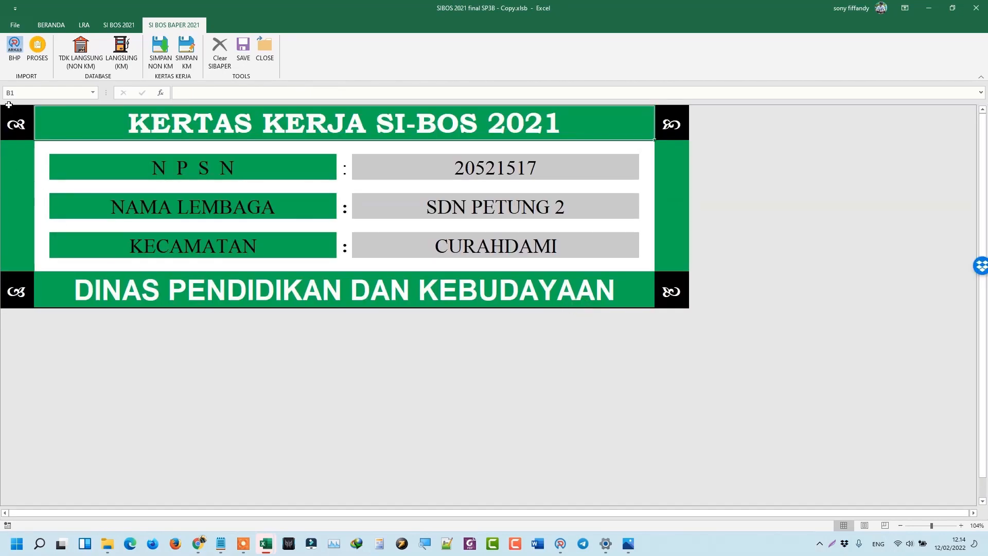
Process the imported BHP data into the KM sheet, check row 8's KUITANSI entry, then bring up Book1.
{"action": "left_click", "coordinate": [41, 56]}
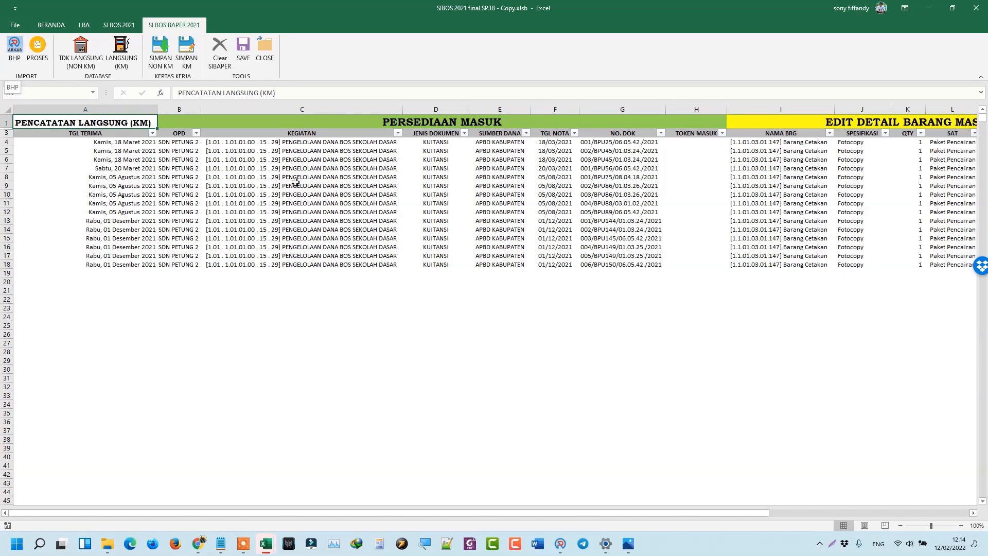
{"action": "left_click", "coordinate": [432, 178]}
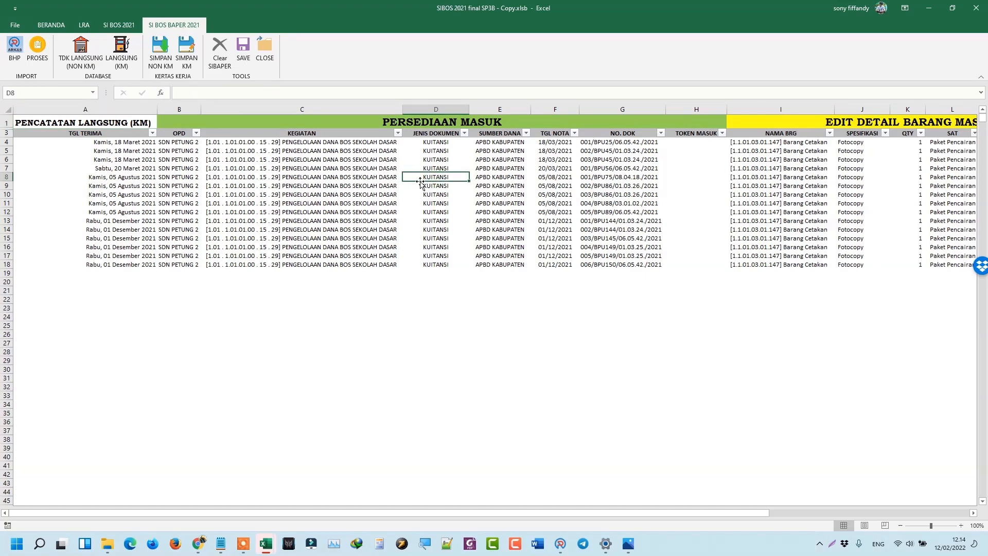
{"action": "mouse_move", "coordinate": [269, 540]}
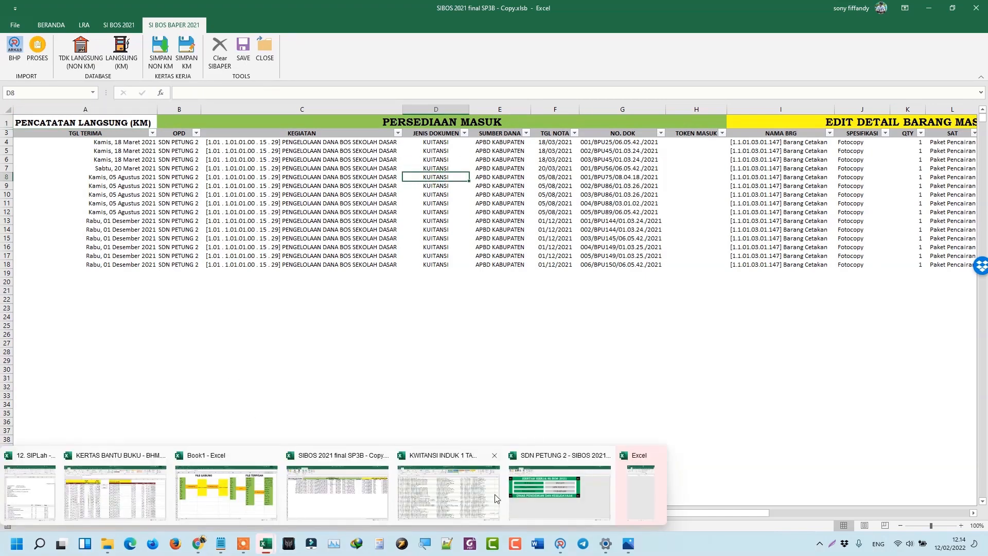
{"action": "left_click", "coordinate": [237, 507]}
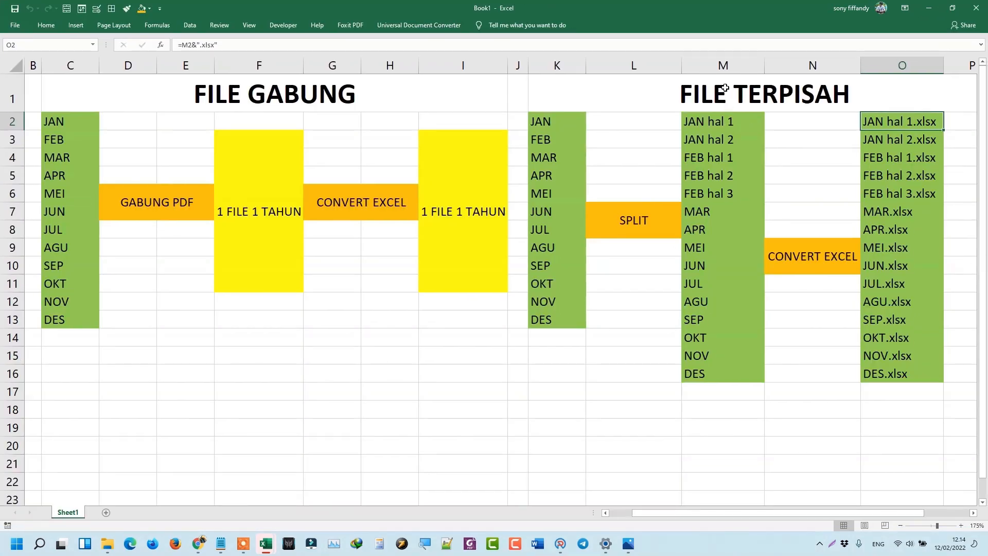
Look over the FILE TERPISAH heading and JAN entry in Book1, then minimise Book1.
{"action": "left_click", "coordinate": [722, 88]}
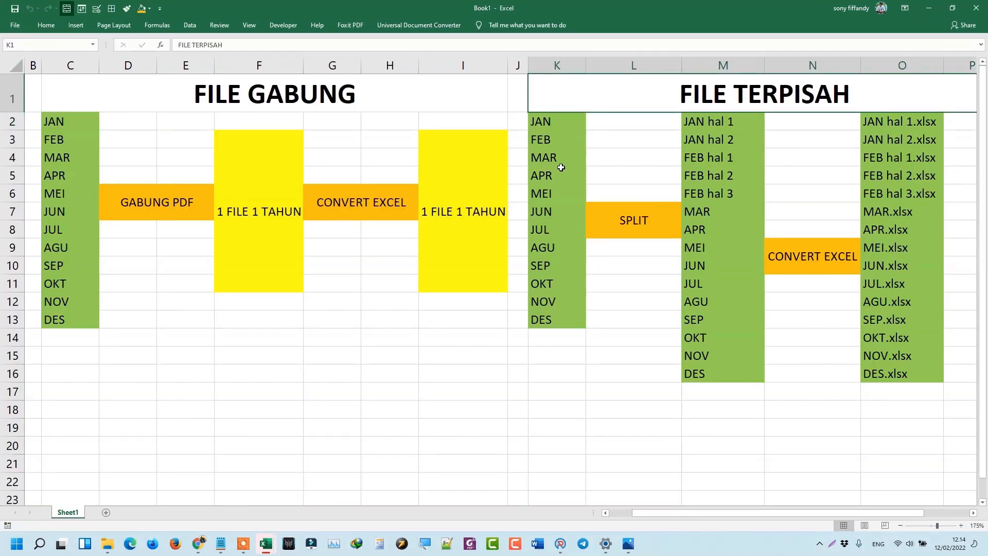
{"action": "left_click", "coordinate": [556, 128]}
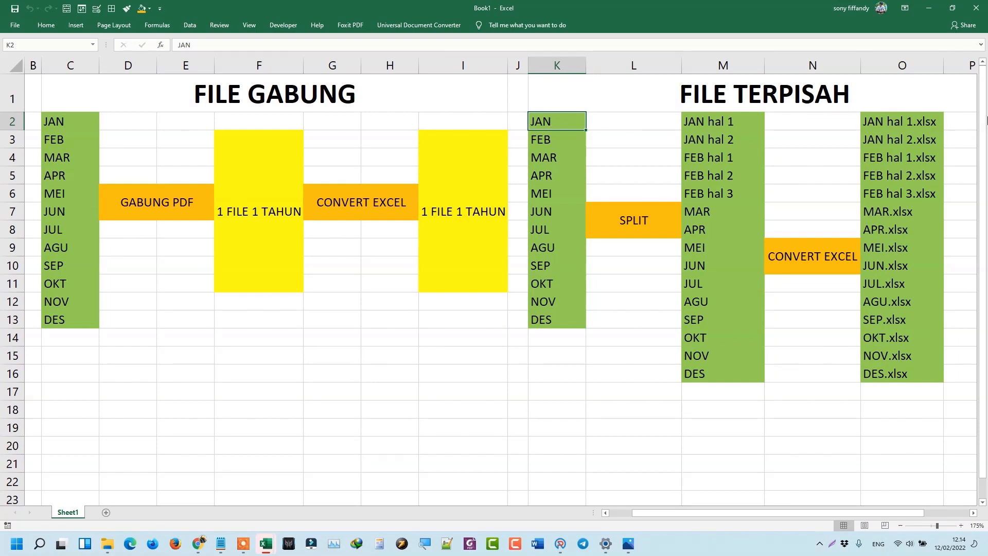
{"action": "left_click", "coordinate": [928, 9]}
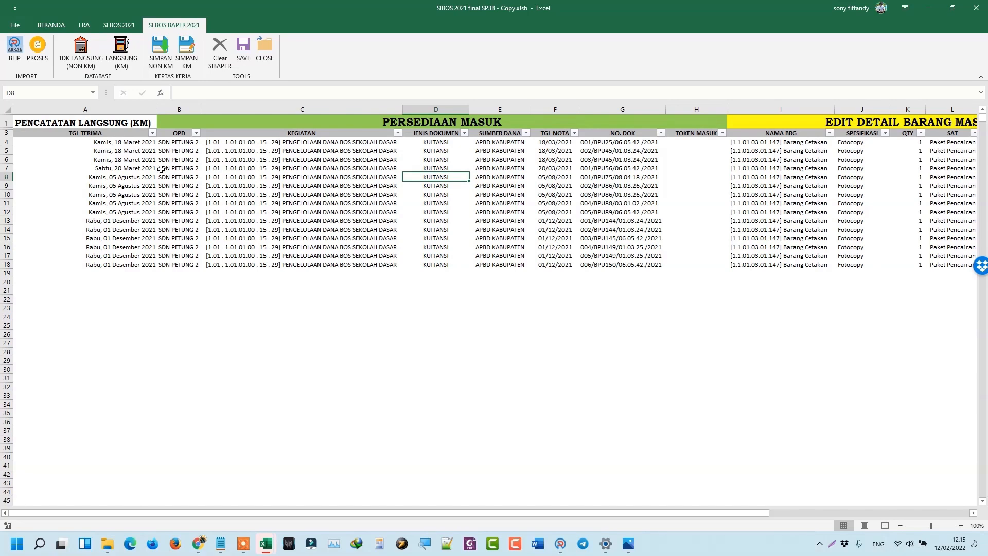
With A4 selected, load the TDK LANGSUNG (NON KM) records and dismiss the receipt-date reminder.
{"action": "left_click", "coordinate": [161, 169]}
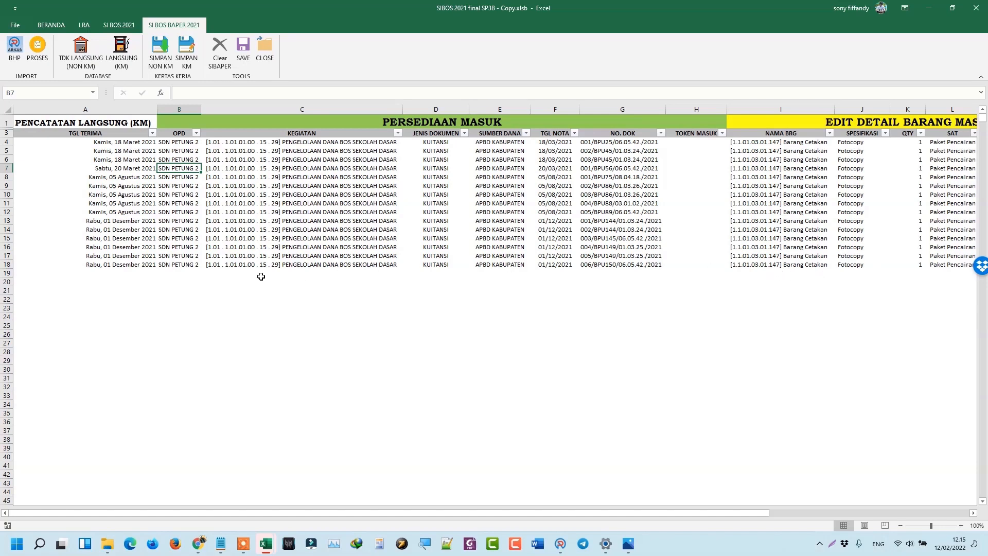
{"action": "left_click", "coordinate": [137, 167]}
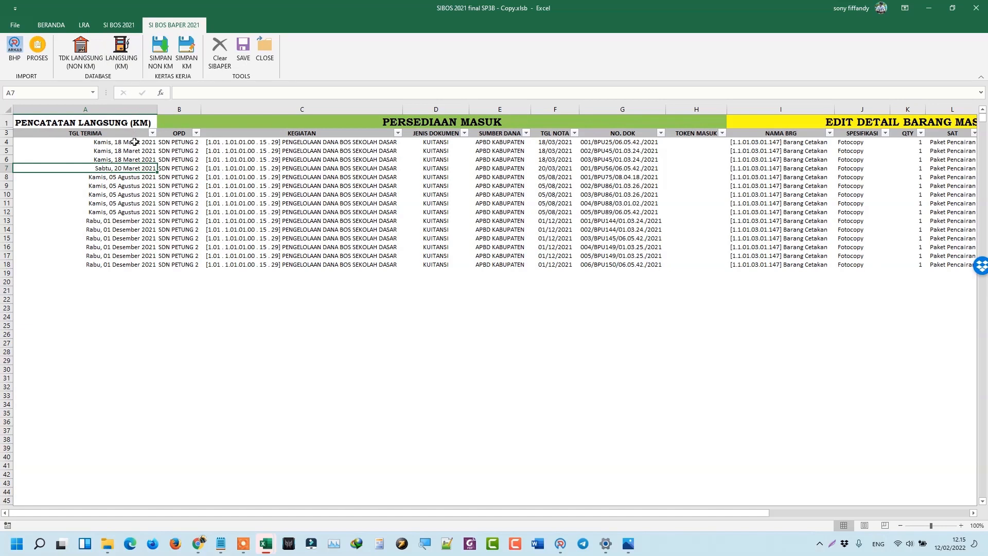
{"action": "left_click", "coordinate": [134, 145]}
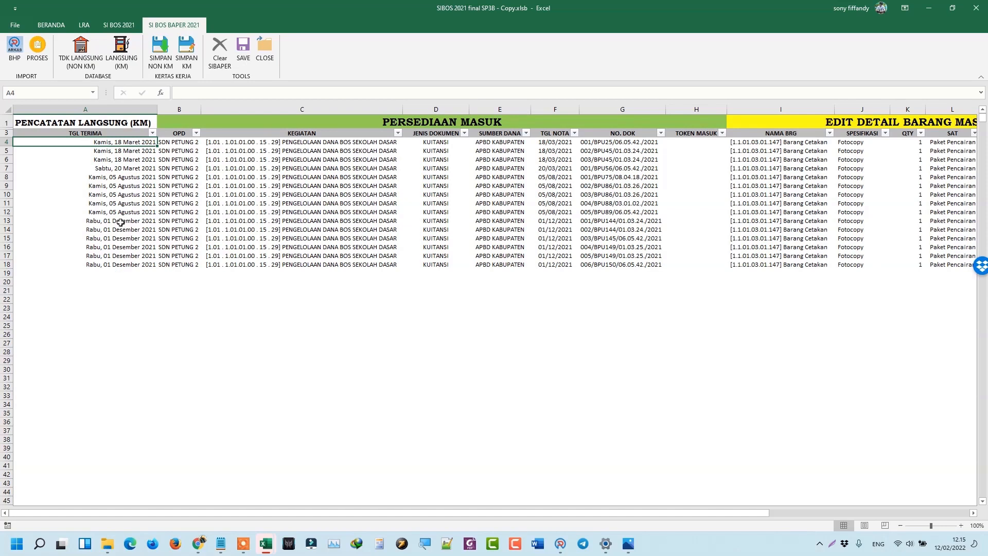
{"action": "left_click", "coordinate": [80, 64]}
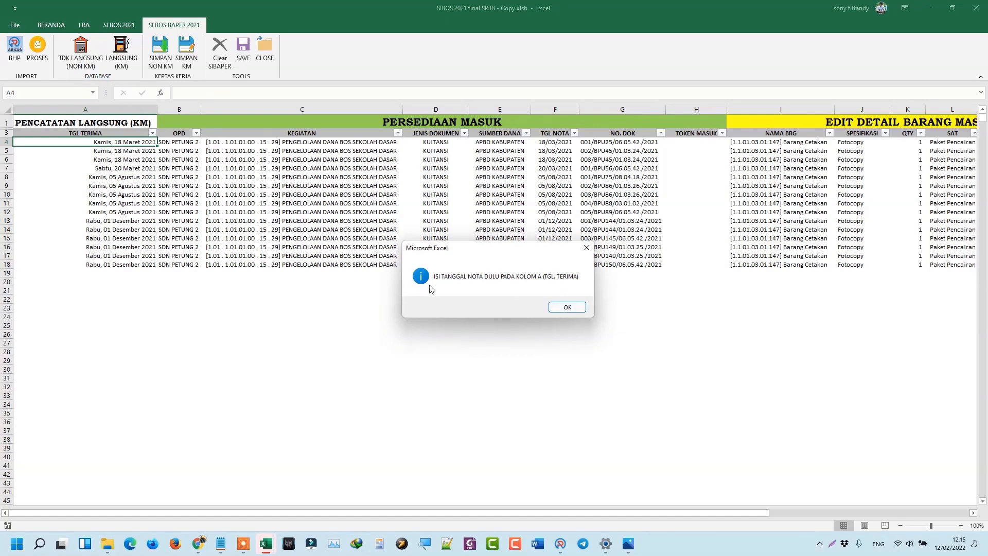
{"action": "left_click", "coordinate": [567, 307]}
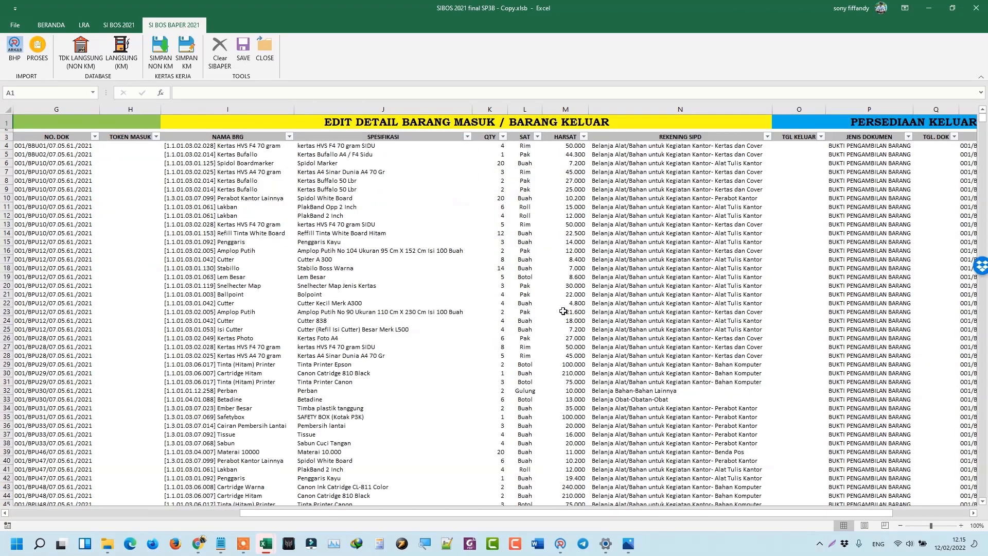
Review the empty TGL TERIMA cell A4 and the first document number in G4.
{"action": "left_click_drag", "start_coordinate": [126, 189], "coordinate": [62, 198]}
{"action": "left_click", "coordinate": [108, 157]}
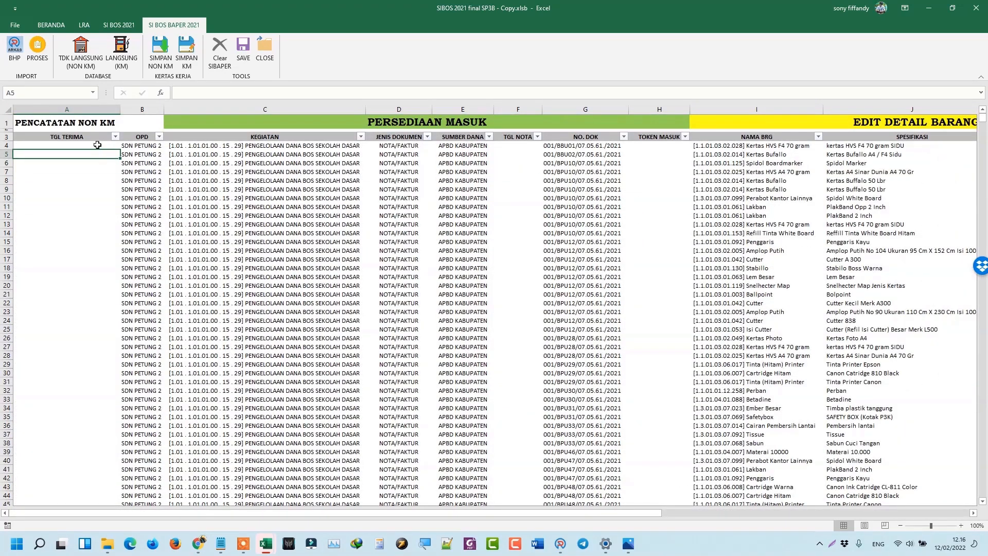
{"action": "left_click", "coordinate": [97, 145]}
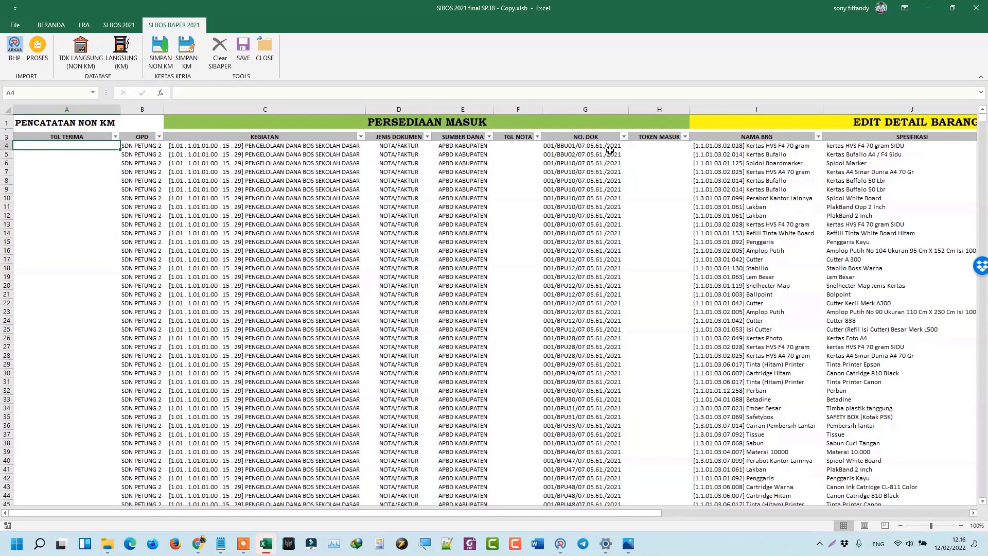
{"action": "left_click", "coordinate": [587, 148]}
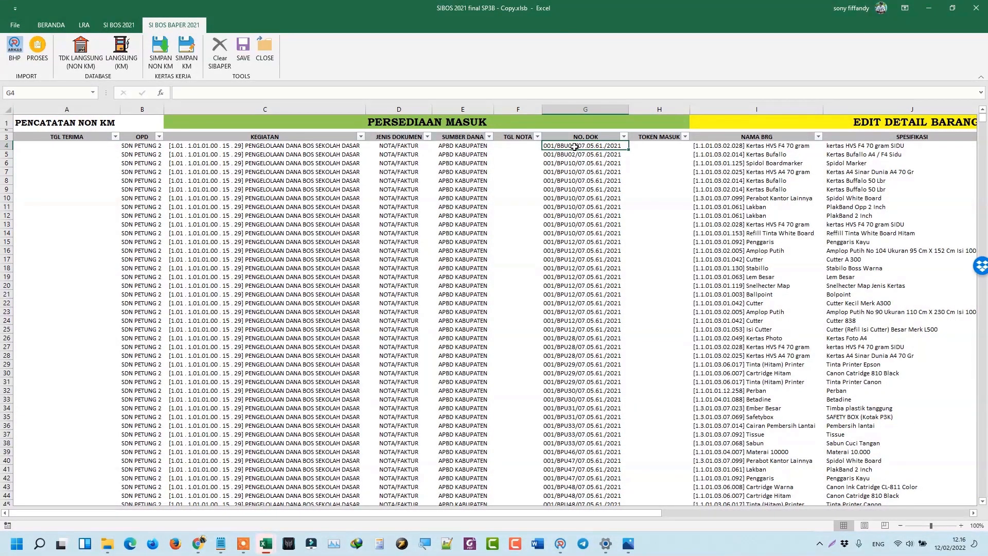
Zoom the NON KM sheet in and bring up the KWITANSI INDUK 1 TAHUN workbook.
{"action": "left_click", "coordinate": [961, 525]}
{"action": "left_click", "coordinate": [961, 526]}
{"action": "left_click", "coordinate": [961, 525]}
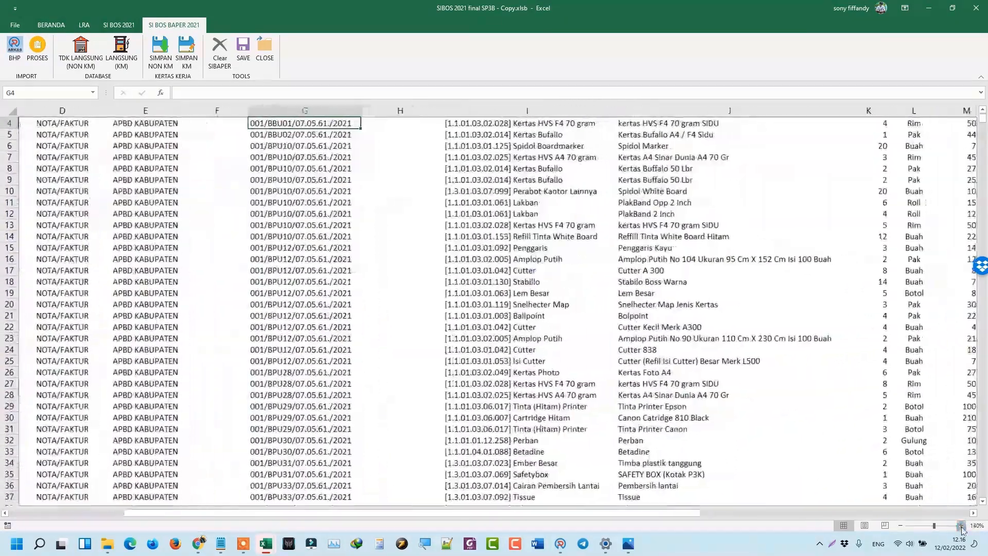
{"action": "left_click", "coordinate": [960, 525]}
{"action": "left_click", "coordinate": [961, 526]}
{"action": "scroll", "coordinate": [211, 204], "scroll_direction": "up", "scroll_amount": 1}
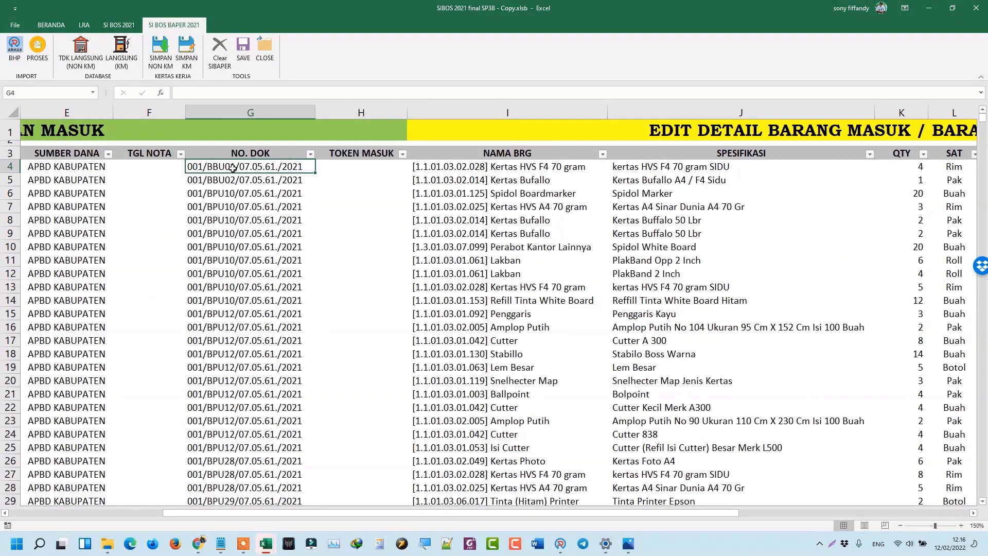
{"action": "left_click", "coordinate": [960, 526]}
{"action": "left_click", "coordinate": [961, 525]}
{"action": "left_click", "coordinate": [961, 525]}
{"action": "left_click", "coordinate": [961, 525]}
{"action": "left_click", "coordinate": [961, 525]}
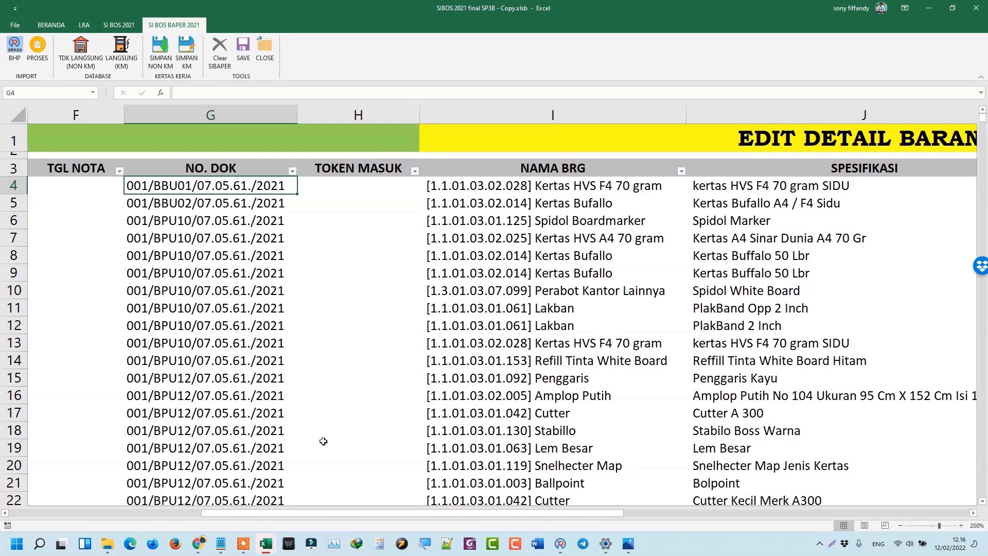
{"action": "mouse_move", "coordinate": [271, 549]}
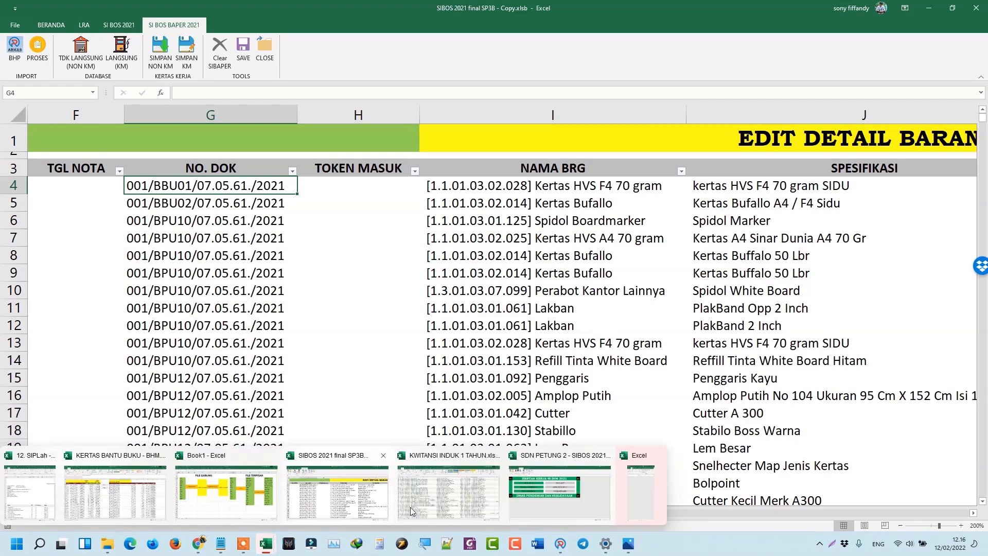
{"action": "left_click", "coordinate": [466, 494]}
Zoom into the KWITANSI receipts and check the BBU01 receipt date in H166.
{"action": "scroll", "coordinate": [53, 364], "scroll_direction": "down", "scroll_amount": 6}
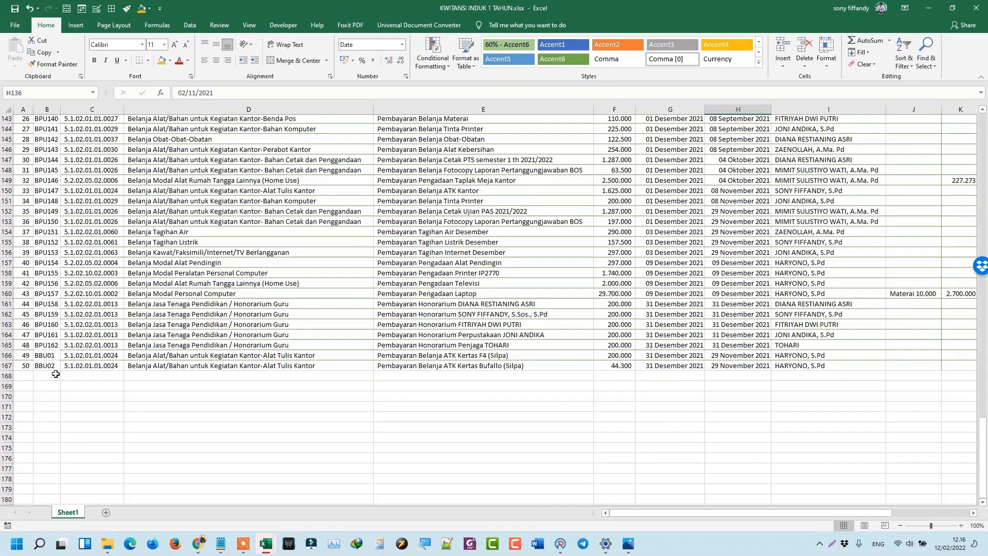
{"action": "left_click", "coordinate": [39, 337]}
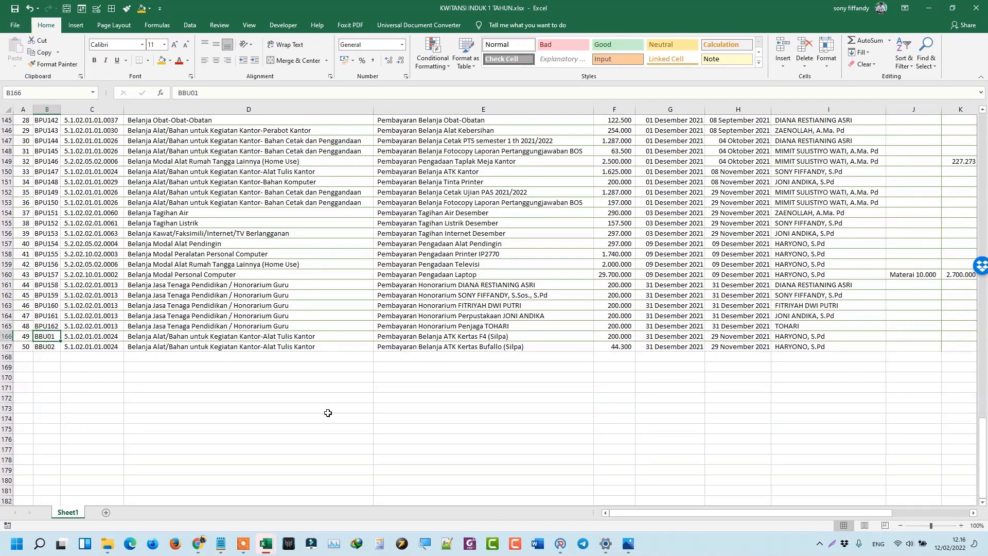
{"action": "left_click", "coordinate": [961, 525]}
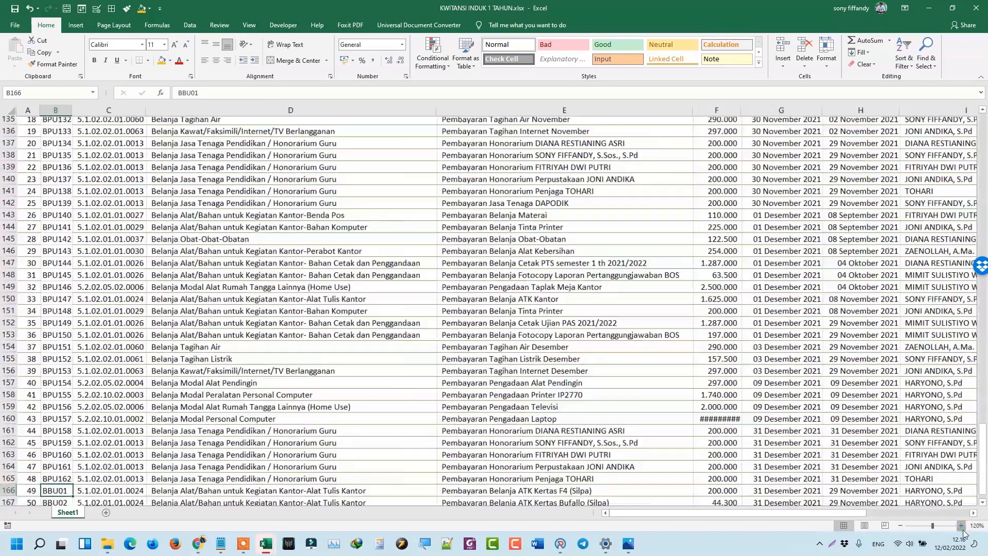
{"action": "left_click", "coordinate": [961, 525]}
{"action": "scroll", "coordinate": [161, 392], "scroll_direction": "down", "scroll_amount": 2}
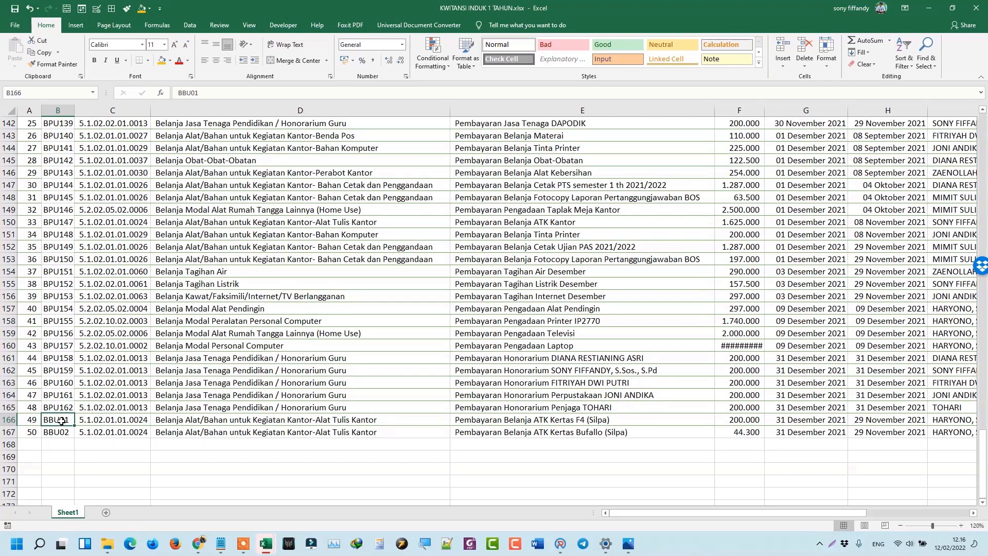
{"action": "left_click", "coordinate": [897, 422]}
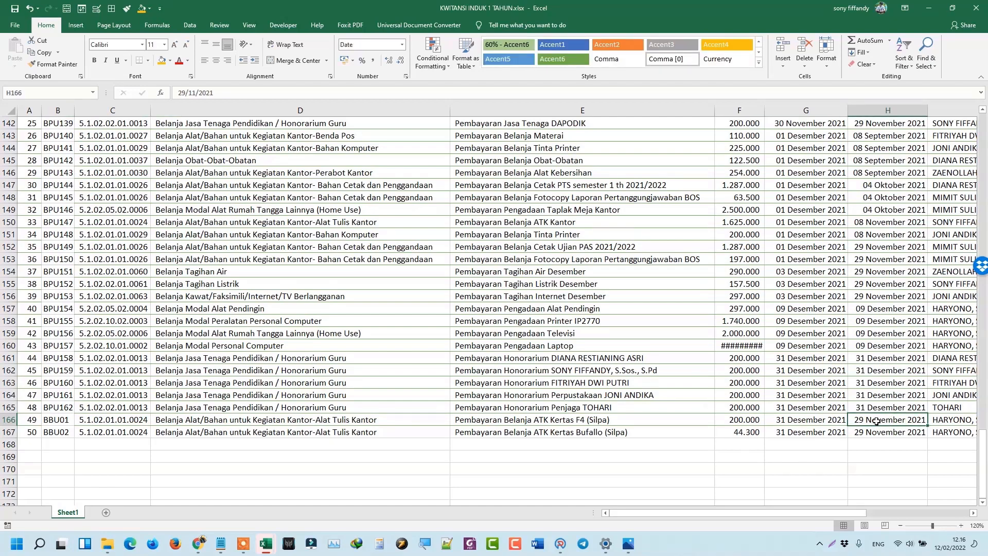
Minimise the receipt workbook and try entering a date in the SIBOS TGL NOTA cell F4.
{"action": "left_click", "coordinate": [929, 7]}
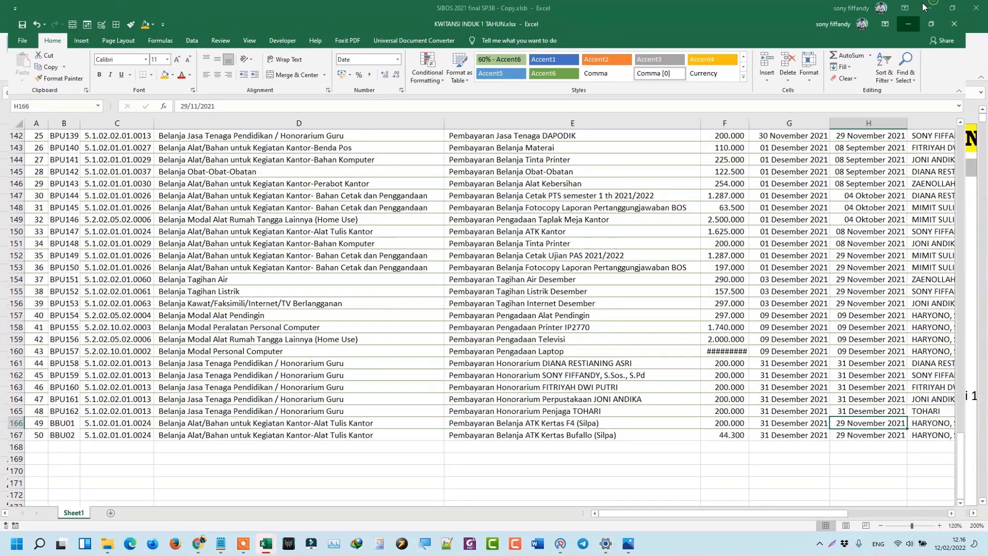
{"action": "left_click", "coordinate": [48, 190]}
{"action": "type", "text": "2"}
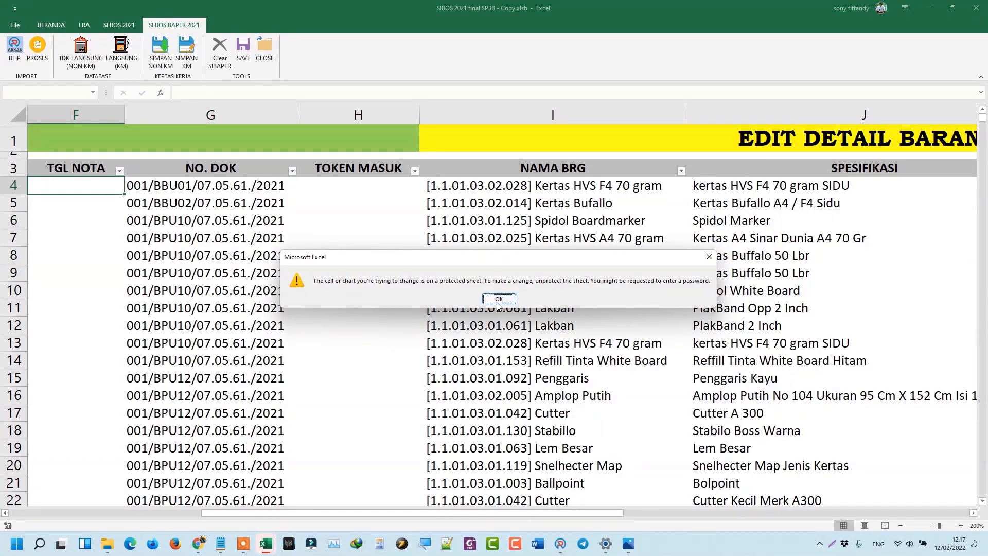
Dismiss the protection warning and enter 29/11/21 in A4, correcting the year to 2021.
{"action": "left_click", "coordinate": [499, 299]}
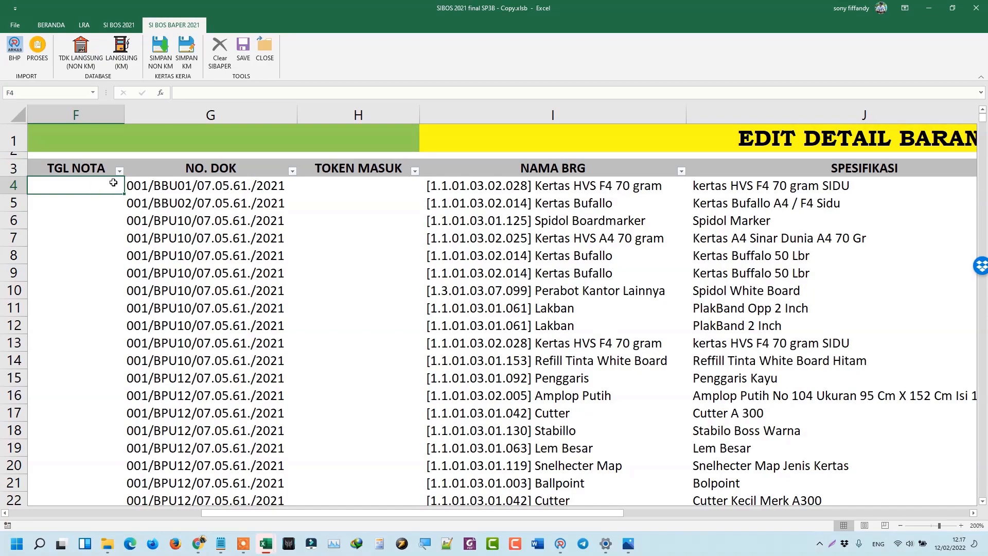
{"action": "key", "text": "Home"}
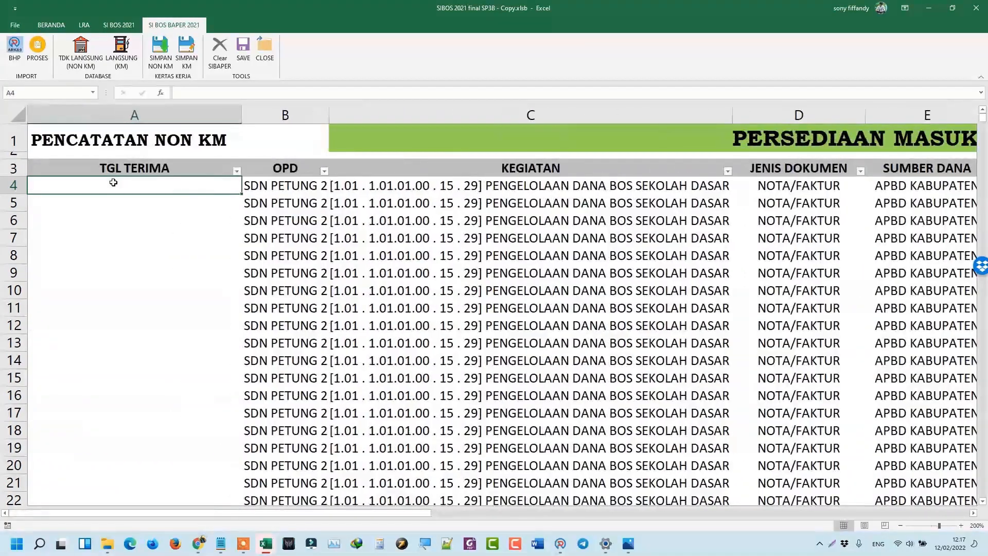
{"action": "key", "text": "Num_Lock"}
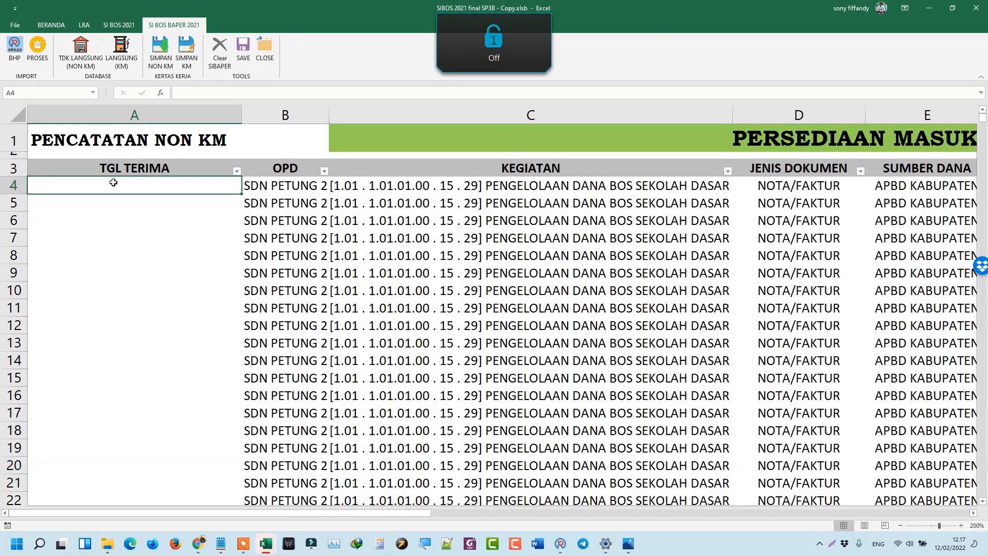
{"action": "type", "text": "29"}
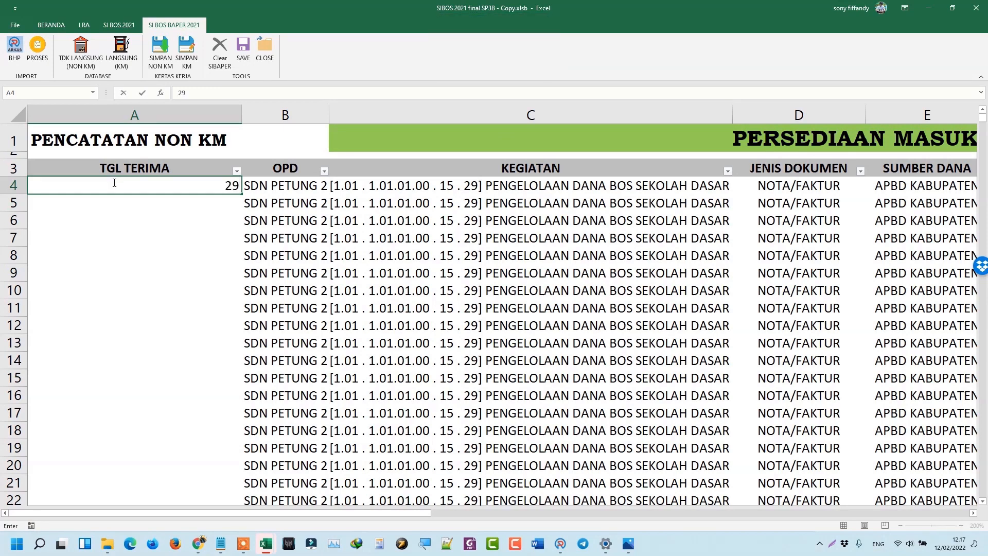
{"action": "type", "text": "/11"}
{"action": "type", "text": "/"}
{"action": "type", "text": "21"}
{"action": "key", "text": "BackSpace"}
{"action": "key", "text": "BackSpace"}
{"action": "key", "text": "BackSpace"}
{"action": "key", "text": "Return"}
{"action": "key", "text": "Up"}
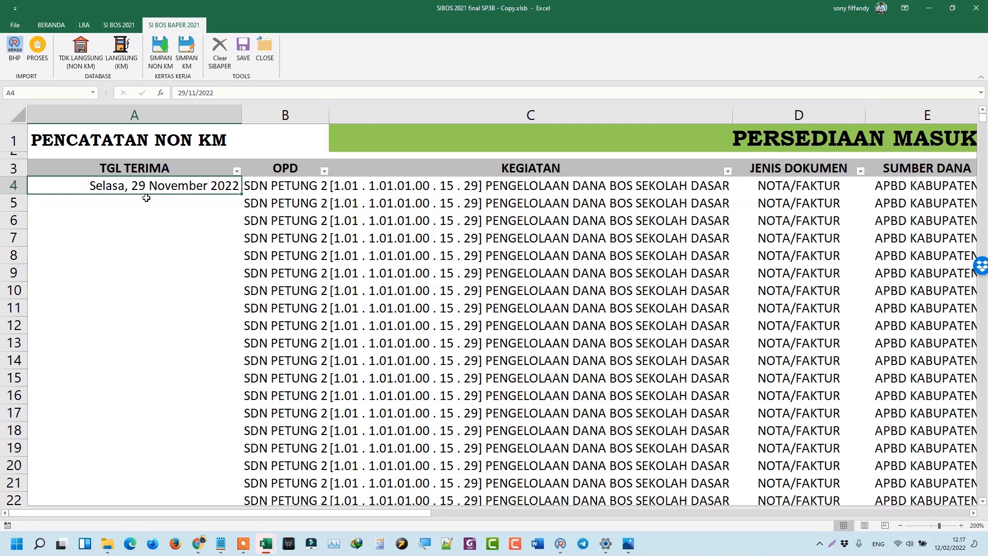
{"action": "double_click", "coordinate": [213, 90]}
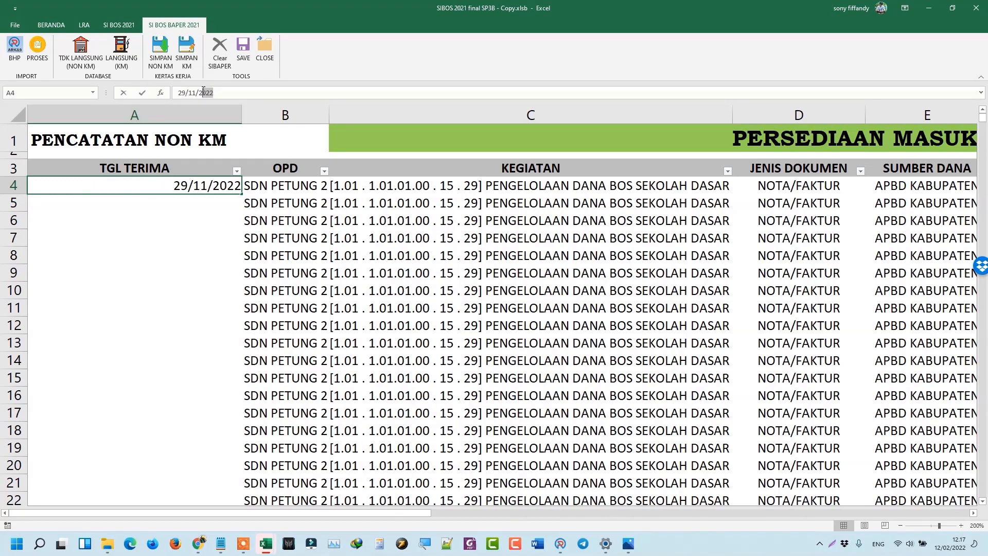
{"action": "type", "text": "21"}
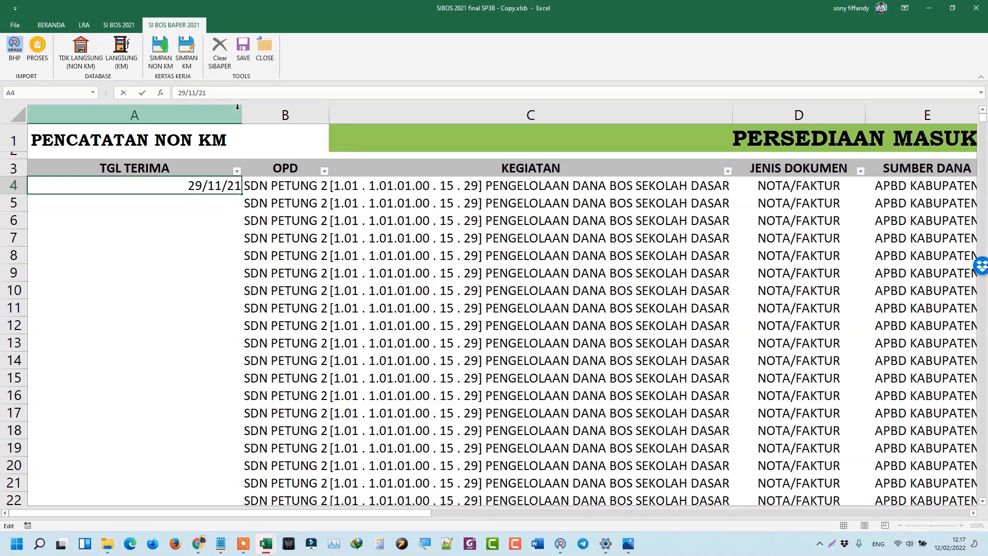
{"action": "key", "text": "Return"}
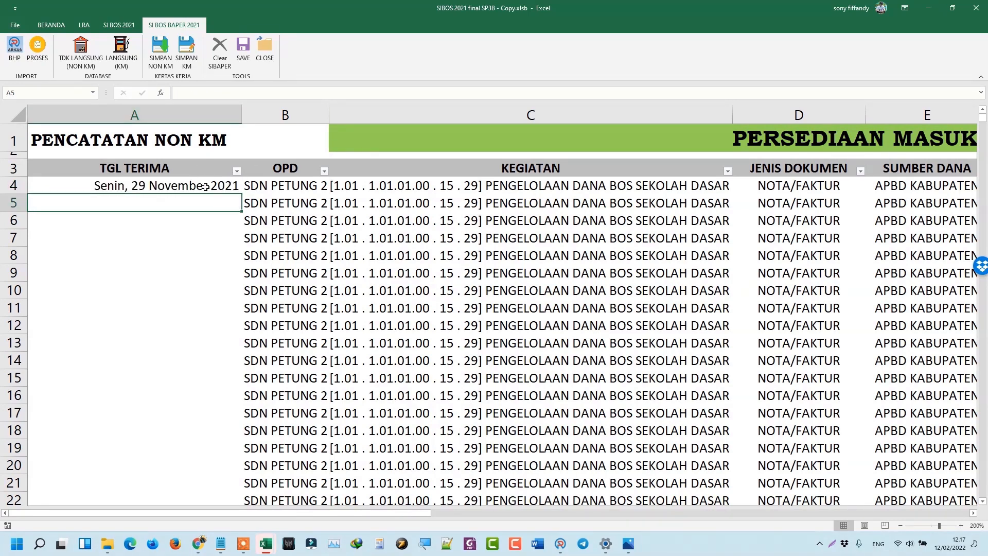
Zoom the sheet out to show the NO. DOK column and snap the window to the left half.
{"action": "left_click", "coordinate": [899, 526]}
{"action": "left_click", "coordinate": [899, 526]}
{"action": "left_click", "coordinate": [899, 526]}
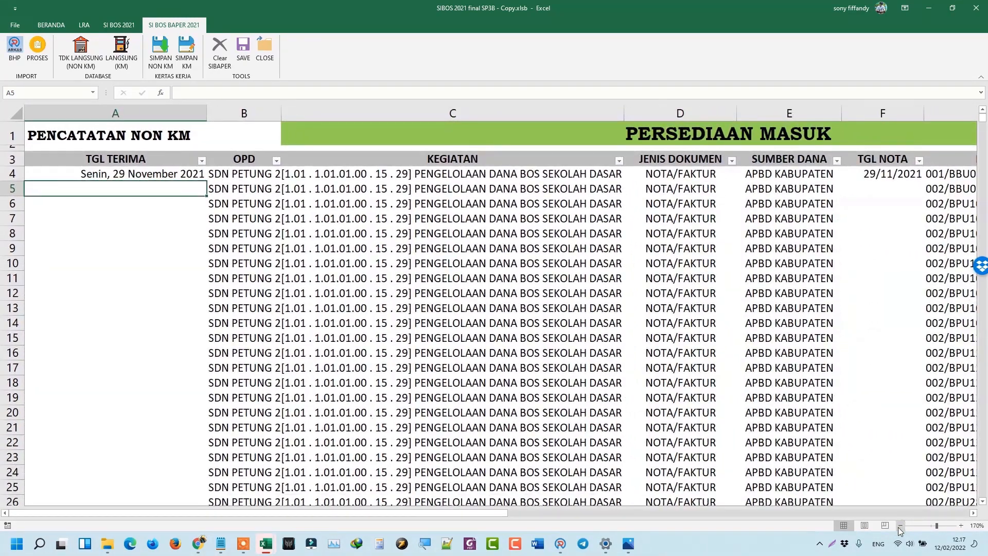
{"action": "left_click", "coordinate": [900, 526]}
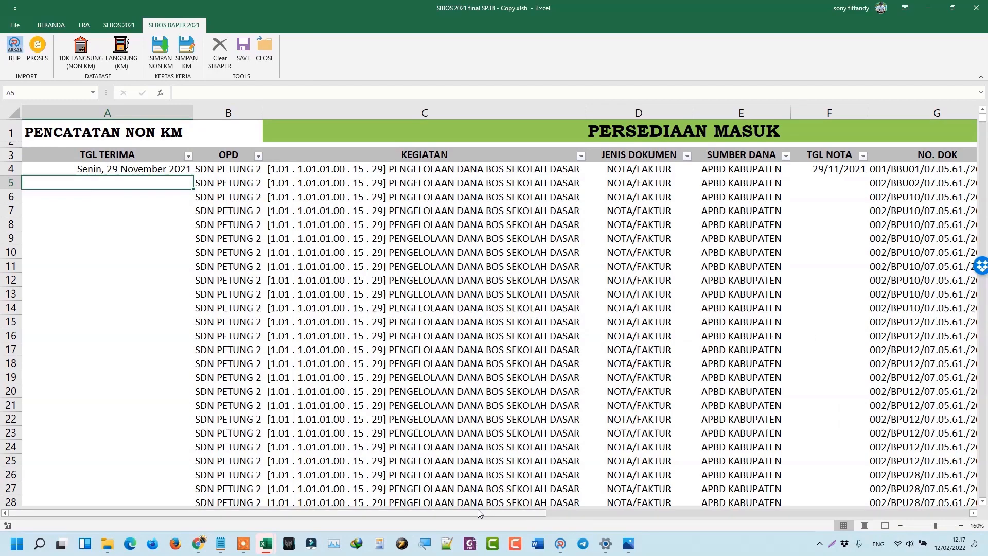
{"action": "left_click_drag", "start_coordinate": [597, 7], "coordinate": [1, 192]}
Place the KWITANSI workbook on the right half and check BBU02's receipt date in H167.
{"action": "left_click", "coordinate": [594, 143]}
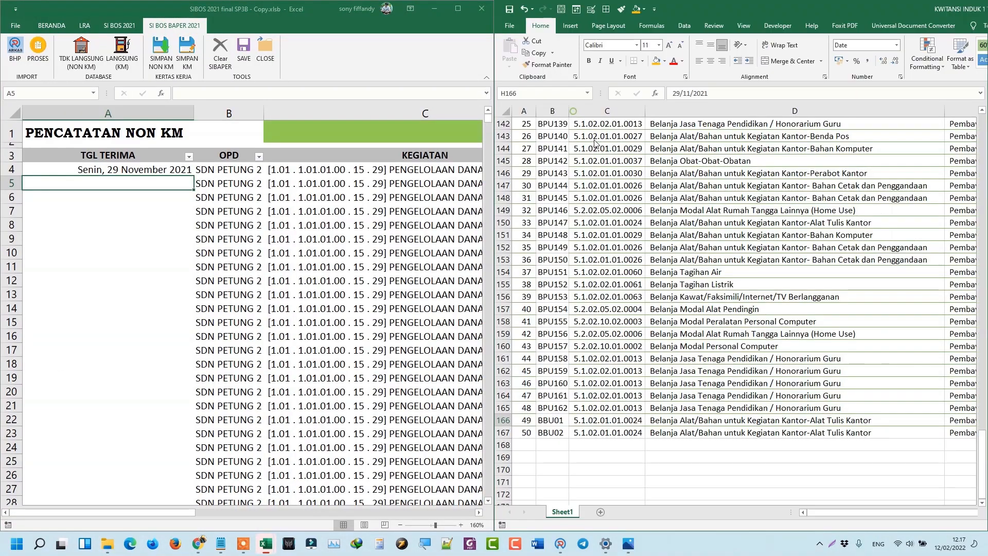
{"action": "left_click", "coordinate": [552, 433]}
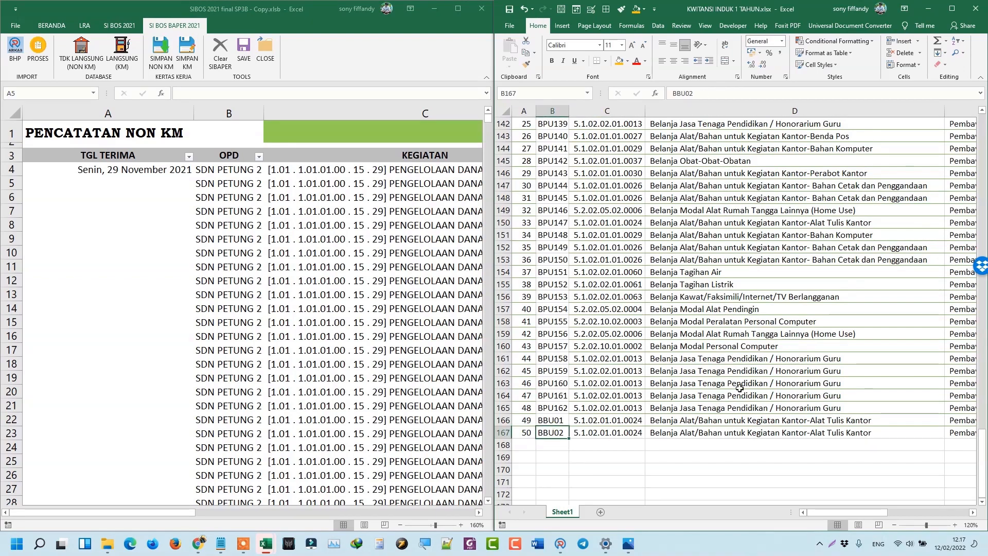
{"action": "key", "text": "Right"}
{"action": "key", "text": "Right"}
{"action": "key", "text": "Right"}
{"action": "key", "text": "Right"}
{"action": "key", "text": "Right"}
{"action": "key", "text": "Right"}
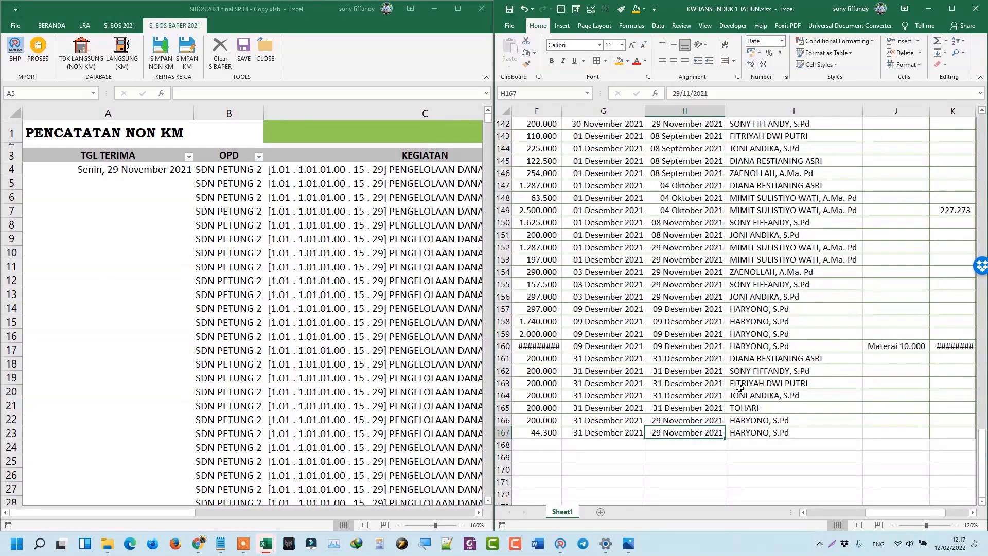
Put the 29 November 2021 date into A5 so rows 4 and 5 are both dated.
{"action": "left_click", "coordinate": [113, 181]}
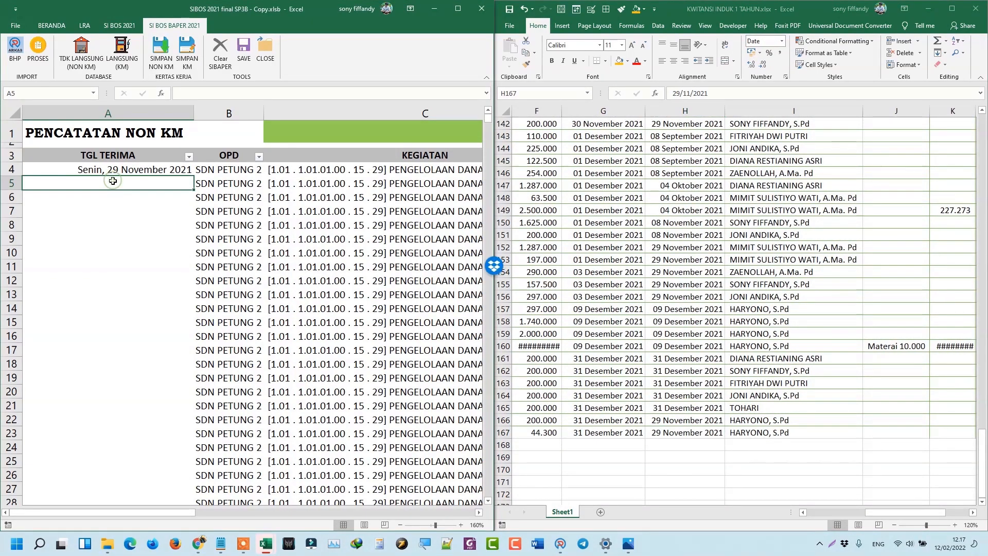
{"action": "left_click", "coordinate": [107, 170]}
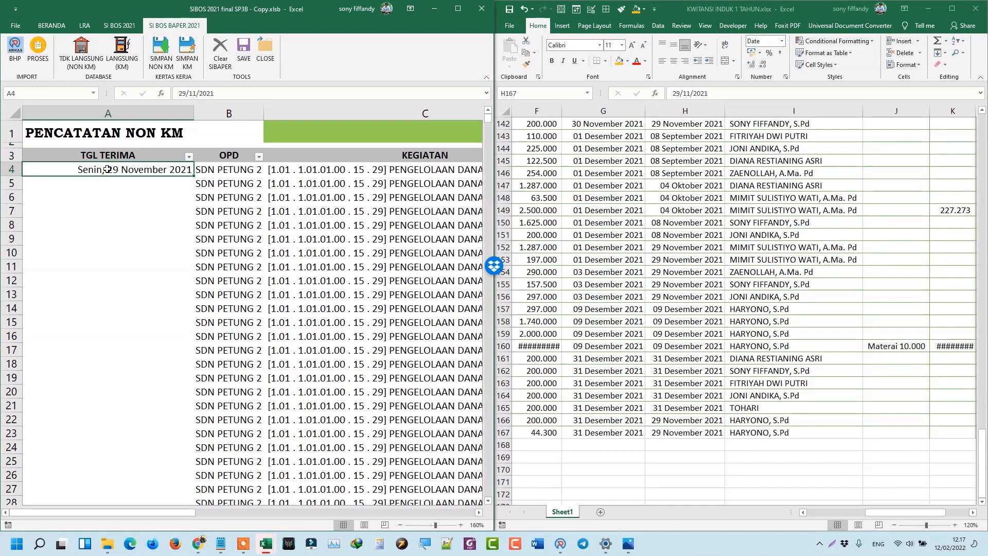
{"action": "right_click", "coordinate": [107, 172]}
{"action": "left_click", "coordinate": [114, 176]}
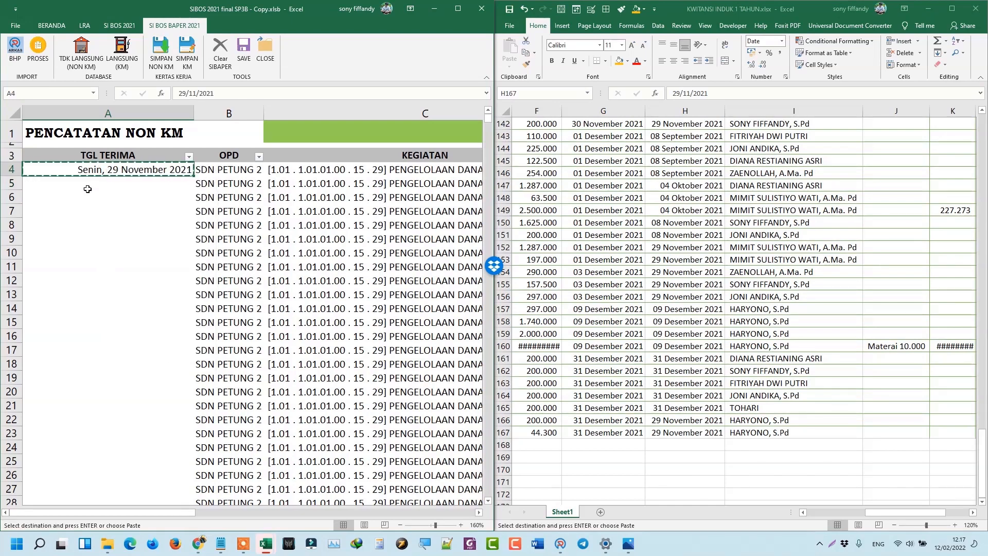
{"action": "left_click", "coordinate": [87, 186]}
{"action": "right_click", "coordinate": [87, 185]}
{"action": "left_click", "coordinate": [122, 231]}
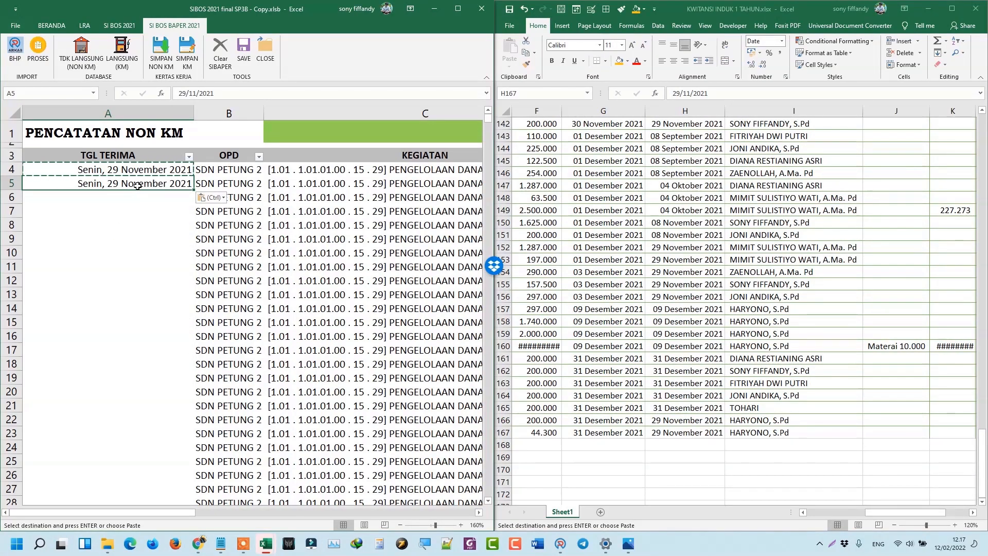
{"action": "key", "text": "Delete"}
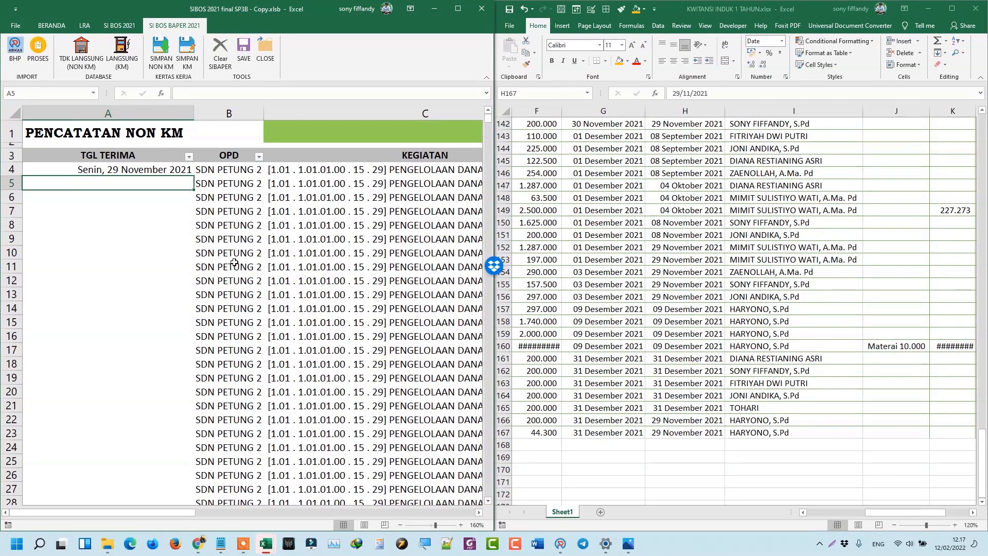
{"action": "key", "text": "ctrl+z"}
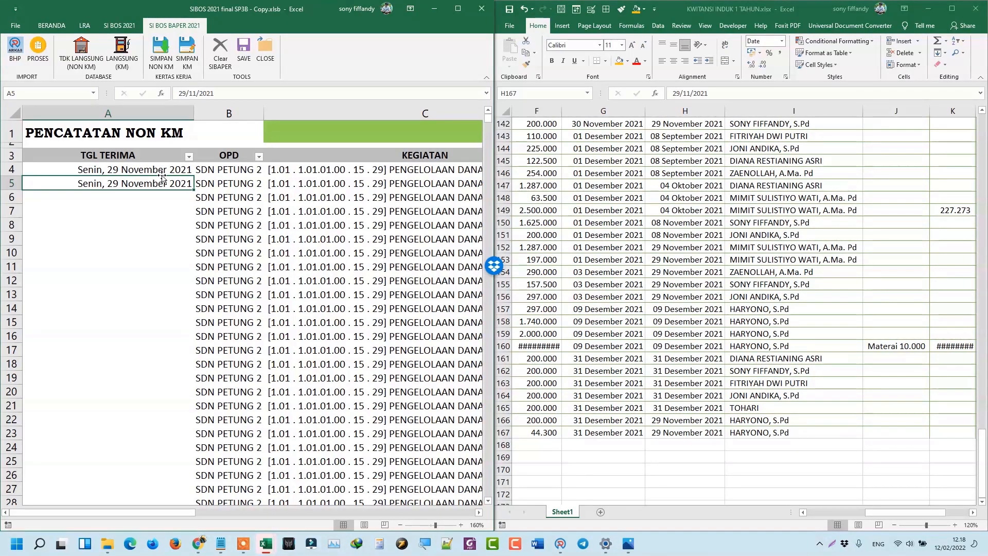
Fill A5's date down through A10, then undo the fill and select row 6.
{"action": "left_click", "coordinate": [134, 221]}
{"action": "left_click", "coordinate": [124, 200]}
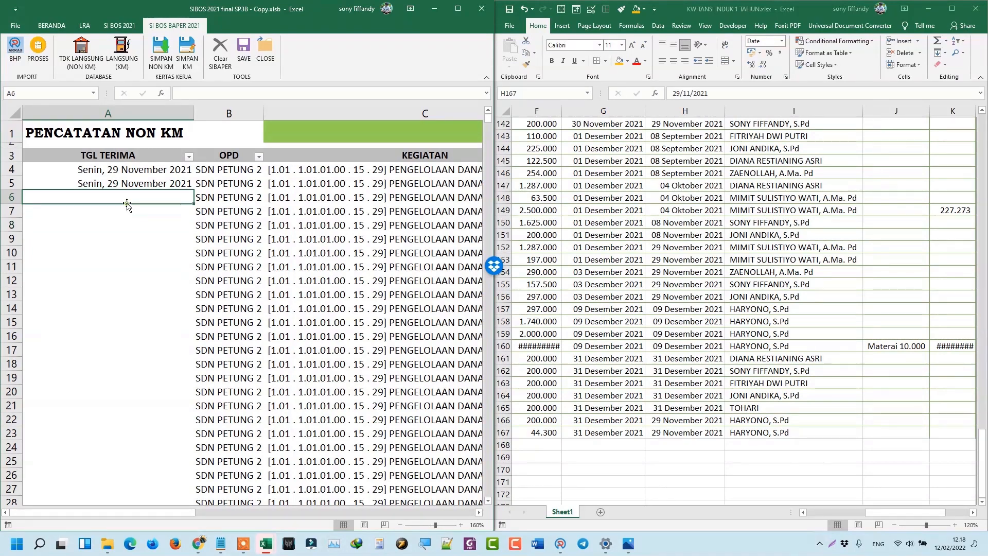
{"action": "left_click", "coordinate": [120, 221]}
{"action": "left_click", "coordinate": [120, 211]}
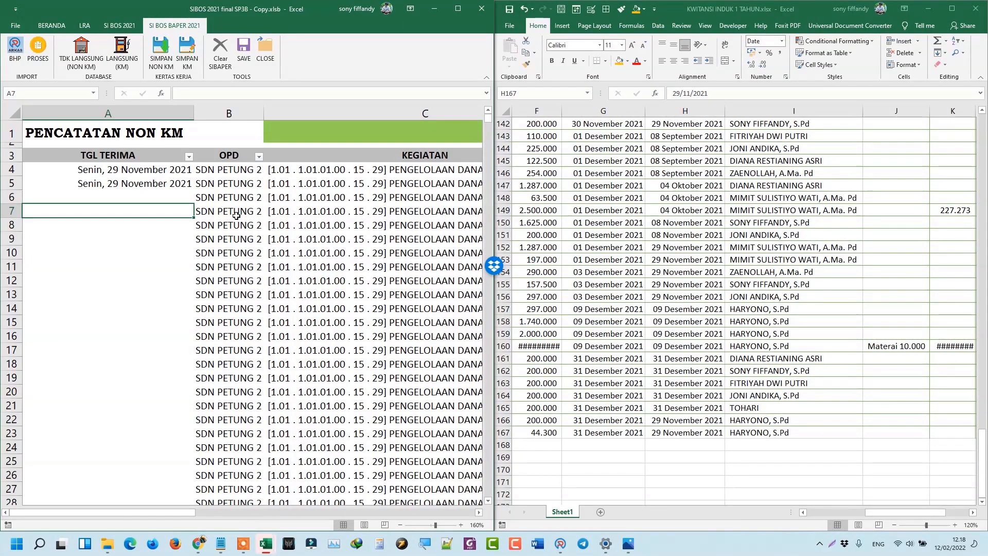
{"action": "left_click", "coordinate": [164, 185]}
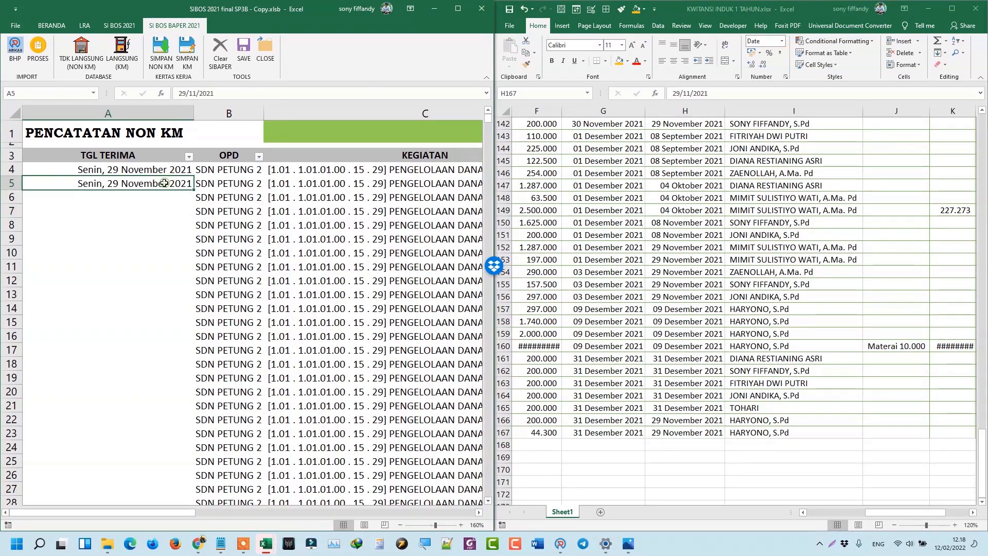
{"action": "left_click_drag", "start_coordinate": [116, 188], "coordinate": [133, 255]}
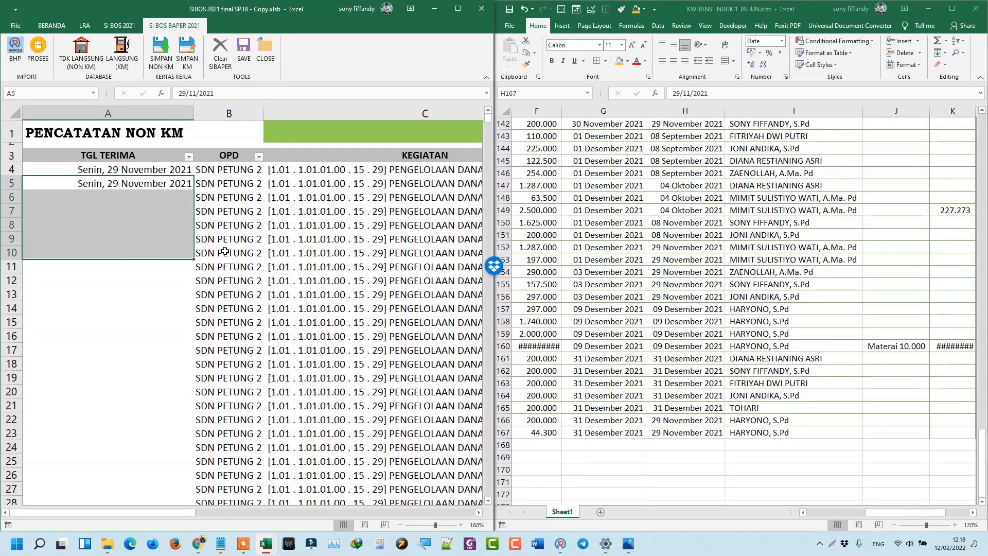
{"action": "key", "text": "ctrl+d"}
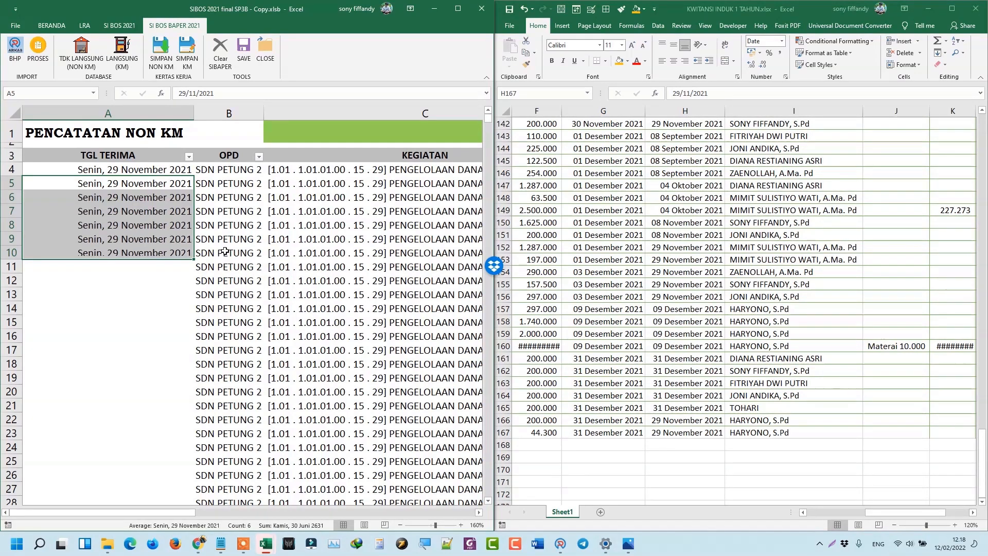
{"action": "key", "text": "ctrl+z"}
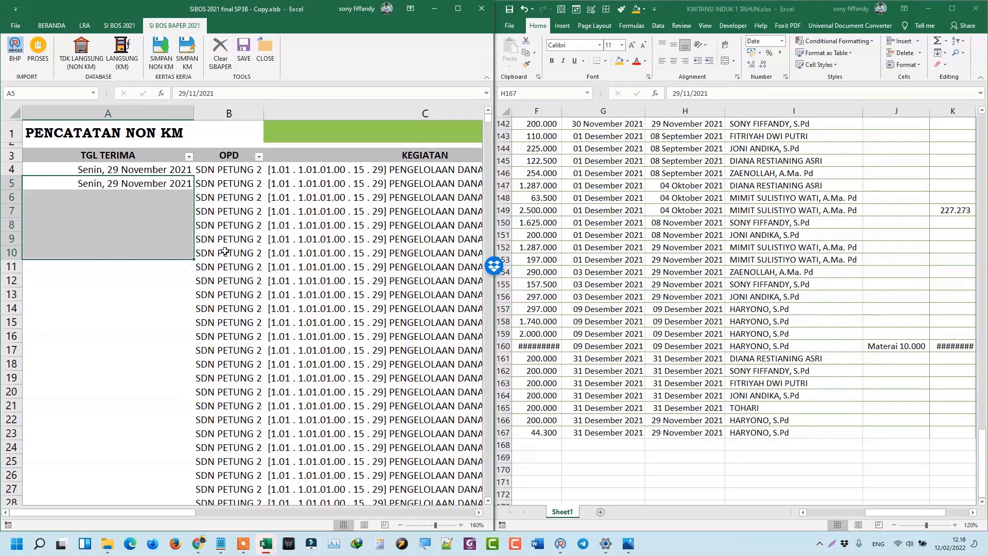
{"action": "left_click", "coordinate": [229, 198]}
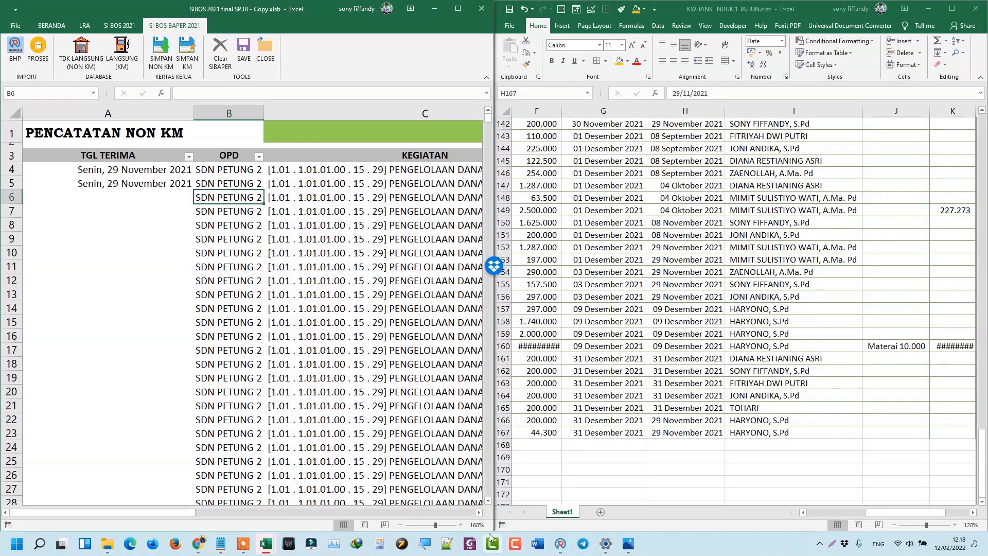
Find the BPU10 receipt in the KWITANSI sheet and read its TANGGAL NOTA.
{"action": "left_click", "coordinate": [479, 512]}
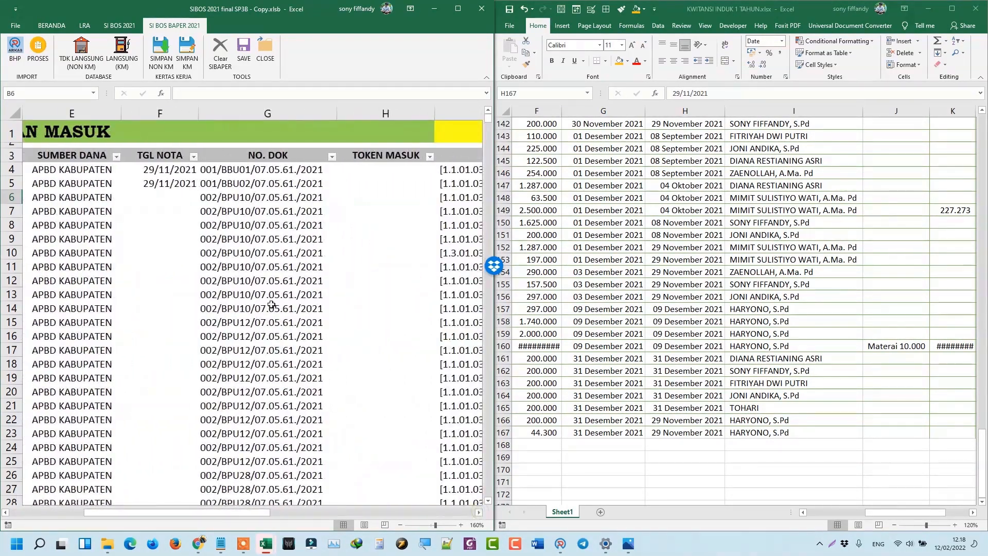
{"action": "left_click", "coordinate": [242, 198]}
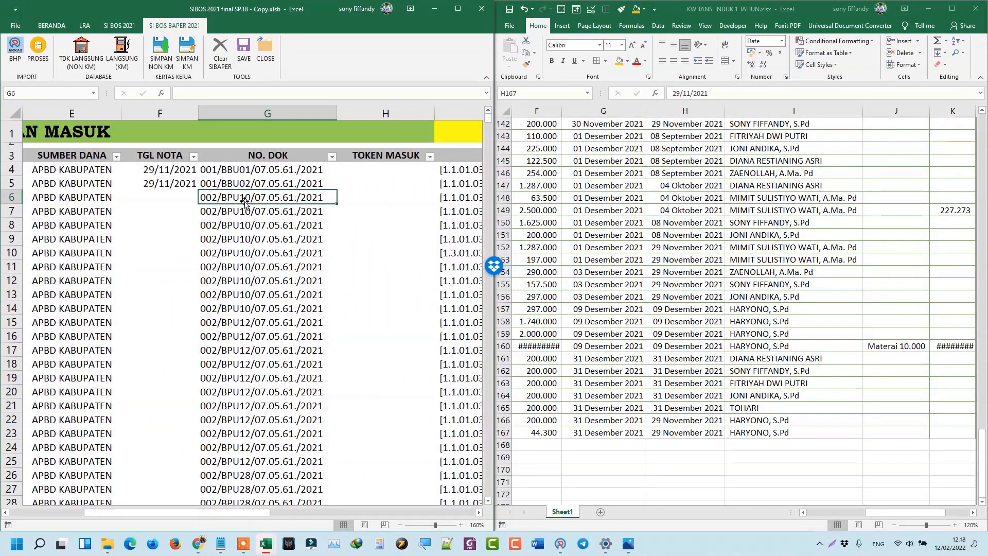
{"action": "left_click", "coordinate": [596, 346]}
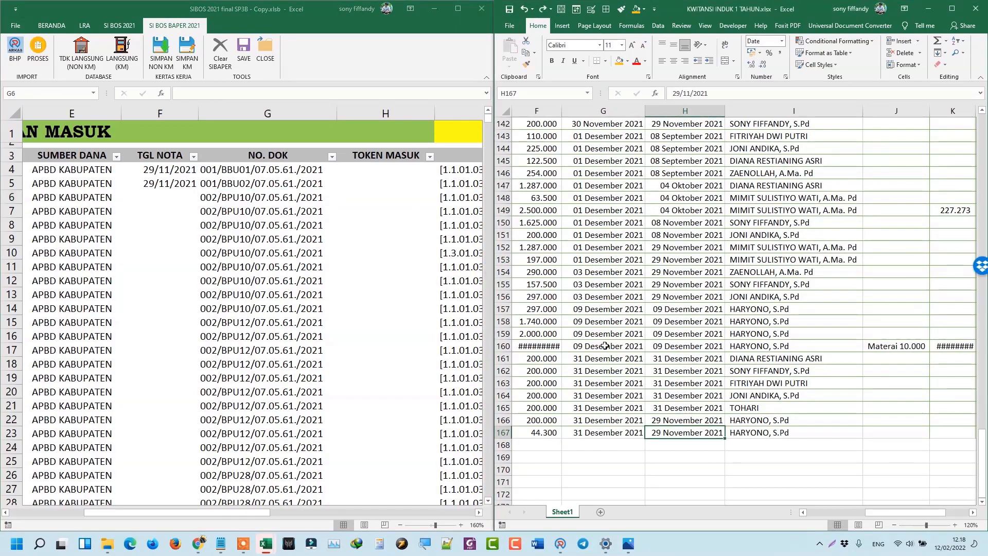
{"action": "scroll", "coordinate": [605, 345], "scroll_direction": "up", "scroll_amount": 6}
{"action": "left_click_drag", "start_coordinate": [873, 512], "coordinate": [809, 511]}
{"action": "scroll", "coordinate": [772, 483], "scroll_direction": "up", "scroll_amount": 14}
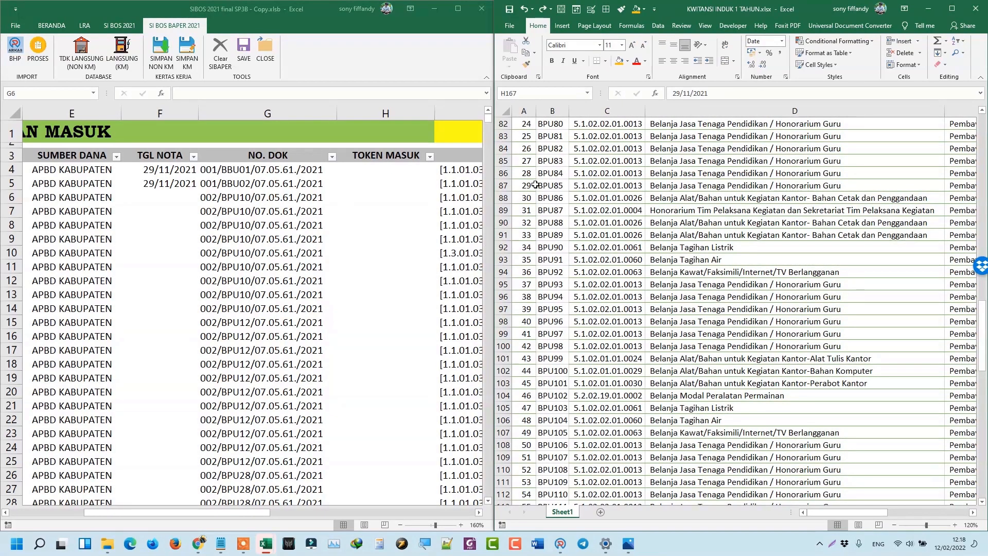
{"action": "left_click", "coordinate": [637, 174]}
{"action": "scroll", "coordinate": [638, 184], "scroll_direction": "up", "scroll_amount": 17}
{"action": "scroll", "coordinate": [638, 184], "scroll_direction": "up", "scroll_amount": 10}
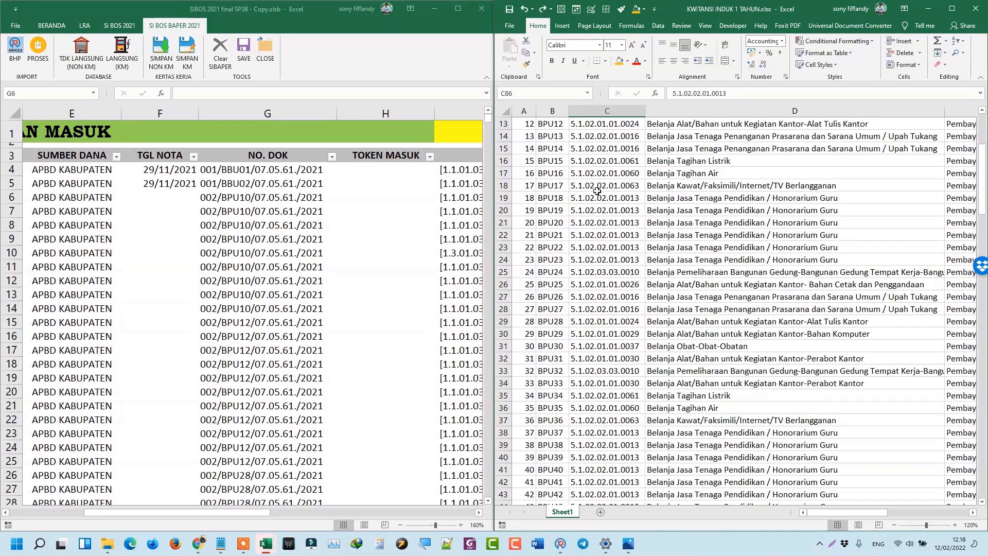
{"action": "left_click", "coordinate": [552, 248]}
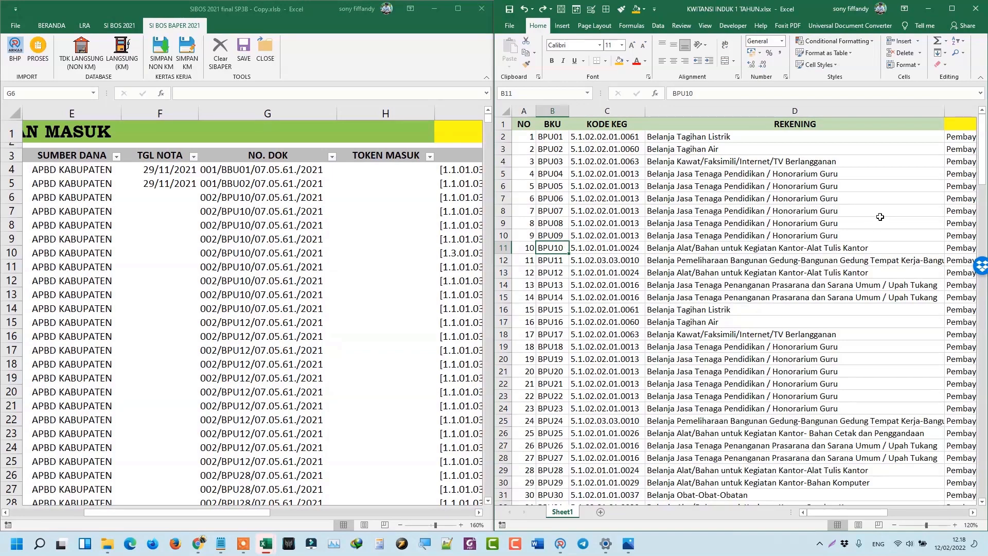
{"action": "key", "text": "Right"}
{"action": "key", "text": "Right"}
{"action": "key", "text": "Right"}
{"action": "key", "text": "Right"}
{"action": "key", "text": "Right"}
{"action": "key", "text": "Right"}
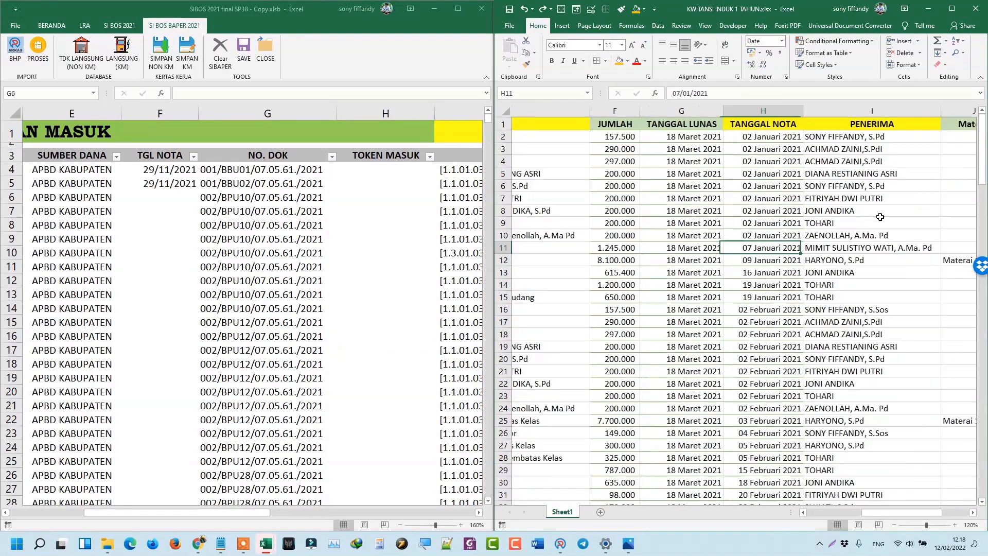
Enter 7/1/2021 in A6 and check the list down to row 82.
{"action": "left_click", "coordinate": [156, 208]}
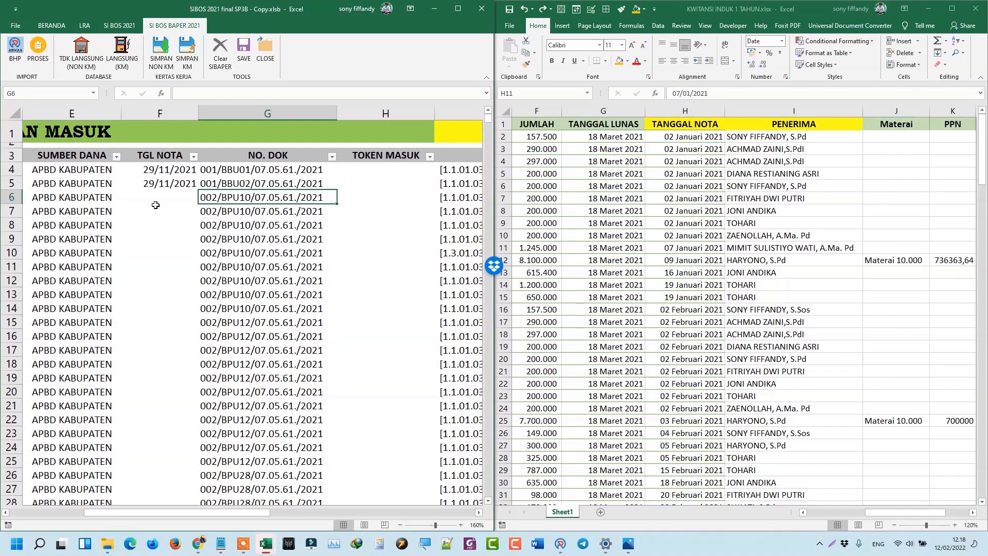
{"action": "key", "text": "Home"}
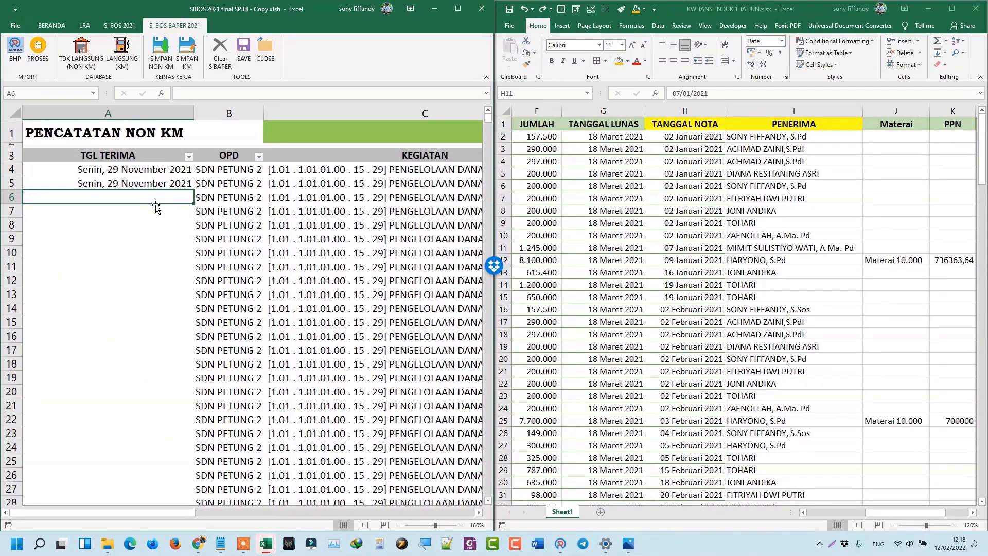
{"action": "type", "text": "7"}
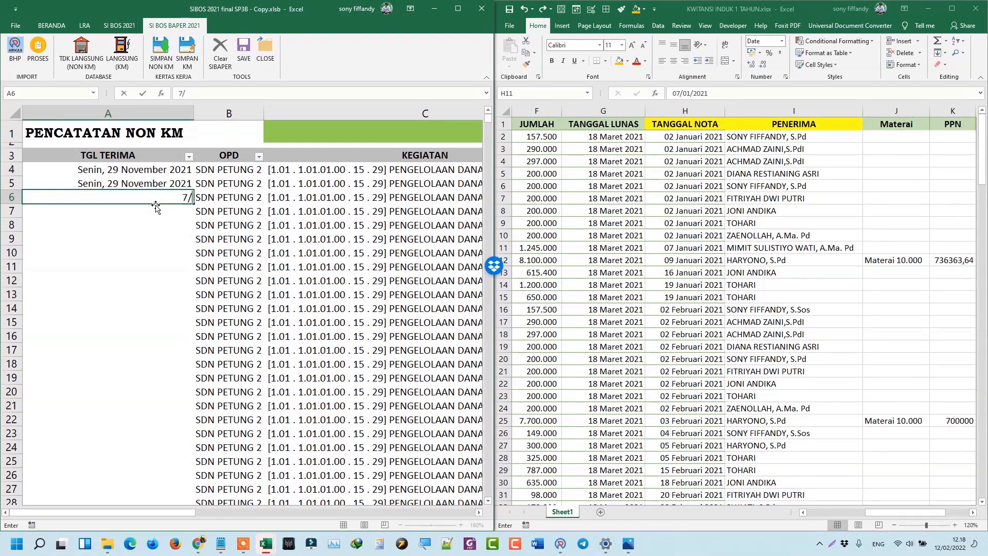
{"action": "type", "text": "/1/2021"}
{"action": "key", "text": "Return"}
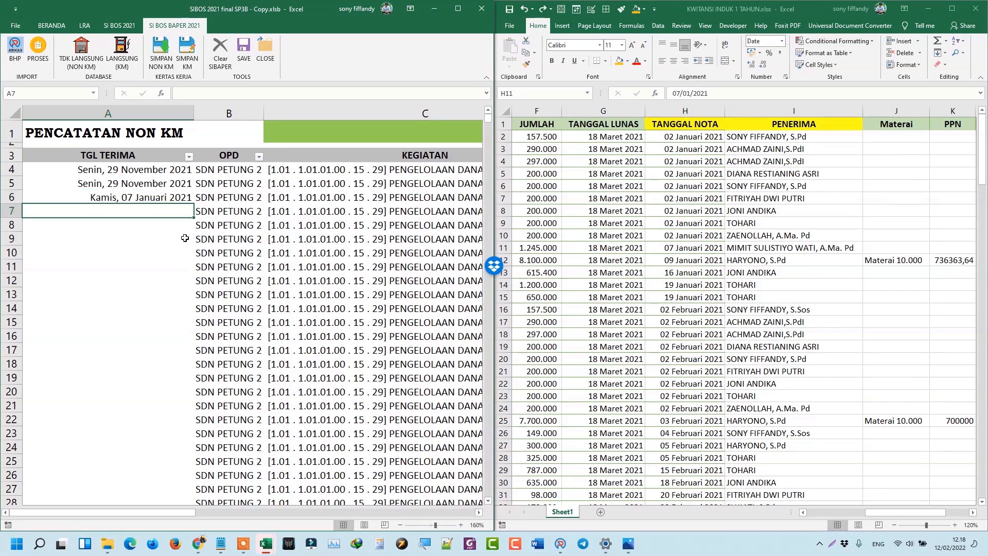
{"action": "scroll", "coordinate": [185, 238], "scroll_direction": "down", "scroll_amount": 20}
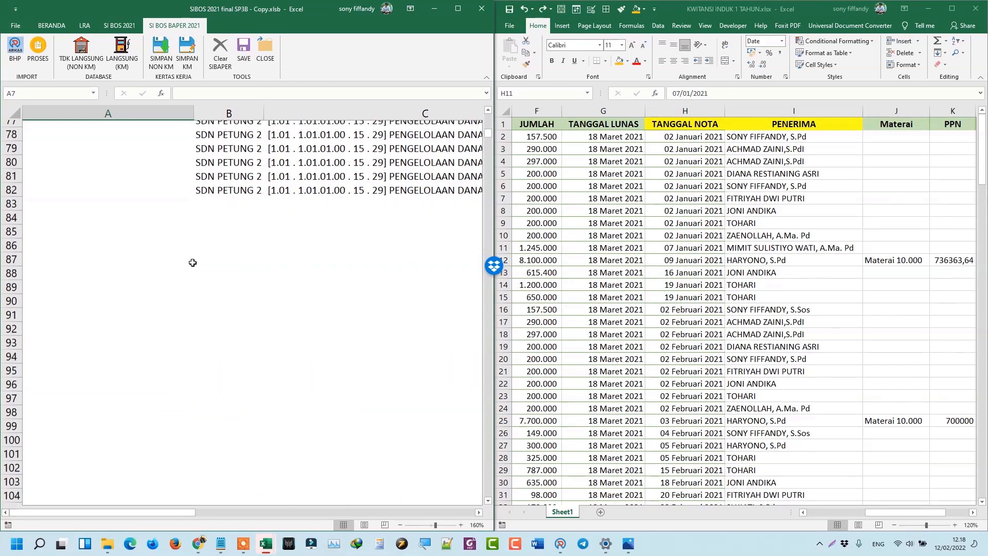
{"action": "scroll", "coordinate": [239, 138], "scroll_direction": "up", "scroll_amount": 2}
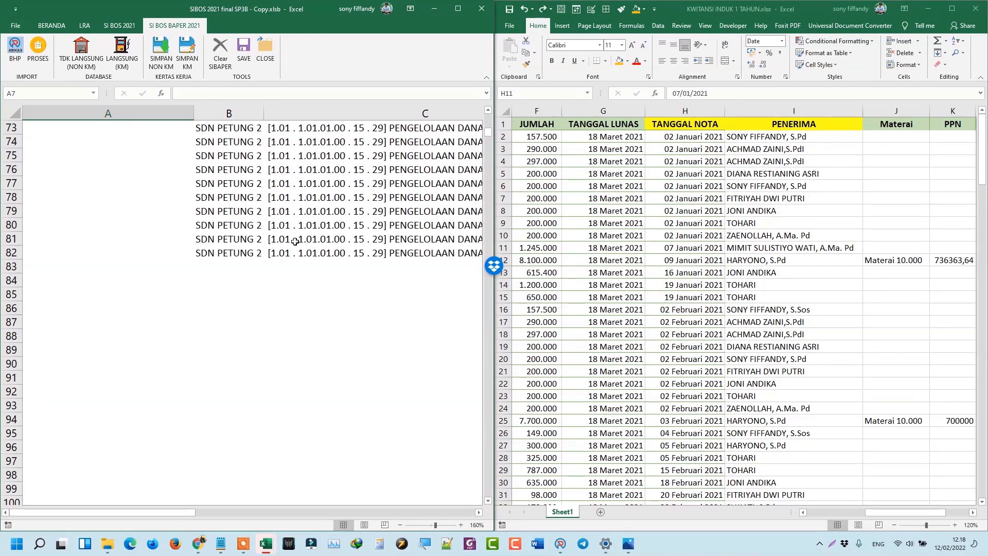
{"action": "left_click", "coordinate": [182, 252]}
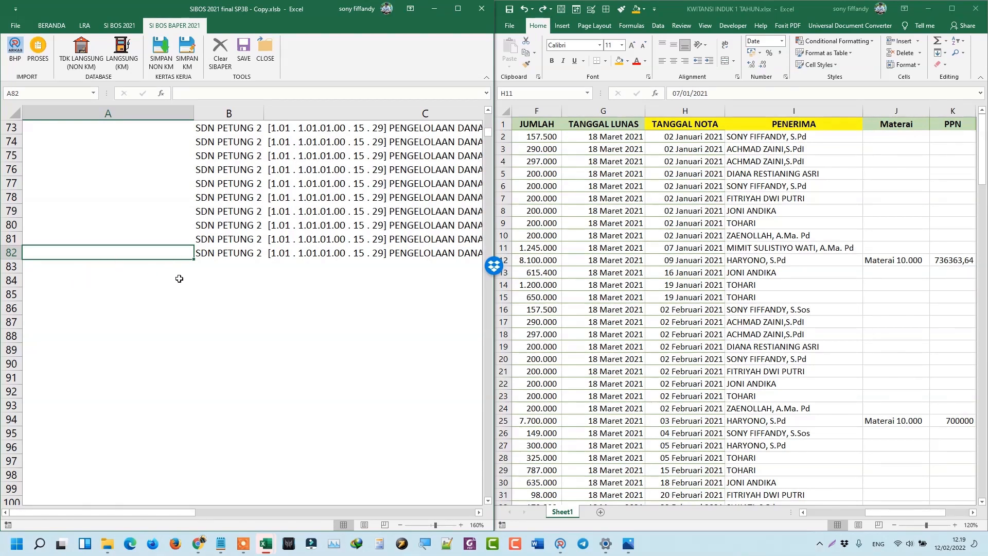
{"action": "scroll", "coordinate": [189, 277], "scroll_direction": "up", "scroll_amount": 5}
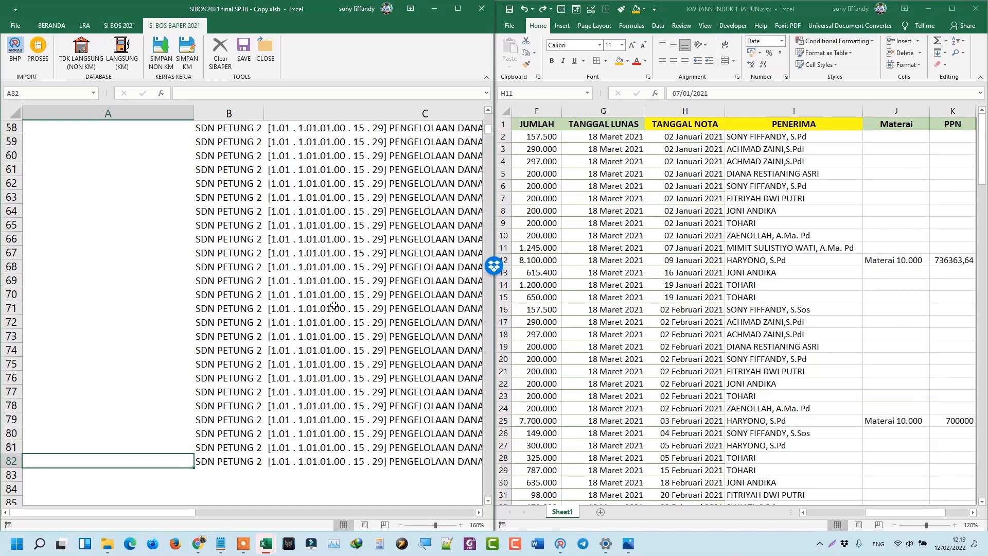
{"action": "left_click", "coordinate": [732, 212]}
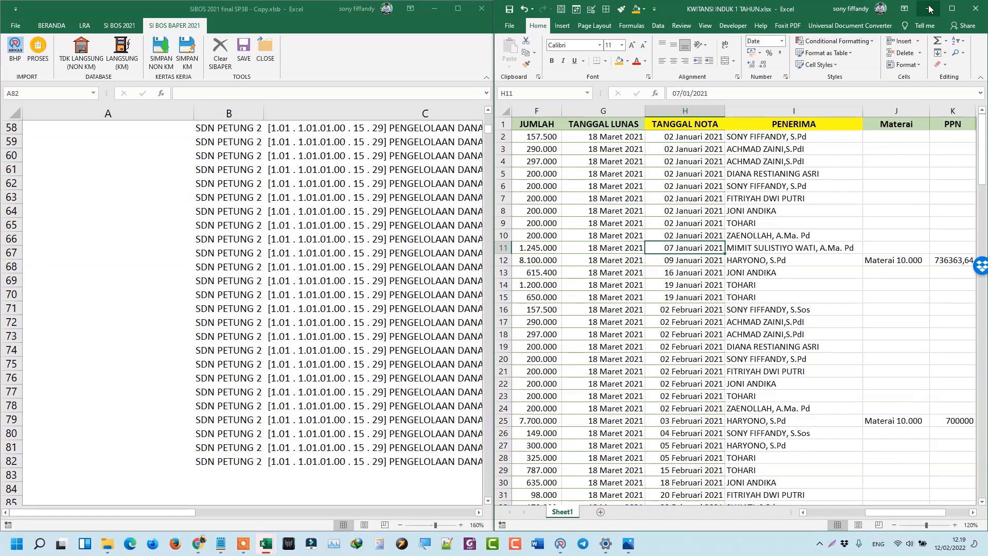
Minimise the KWITANSI window and move from the A6 date to row 7 in the NON KM sheet.
{"action": "left_click", "coordinate": [929, 9]}
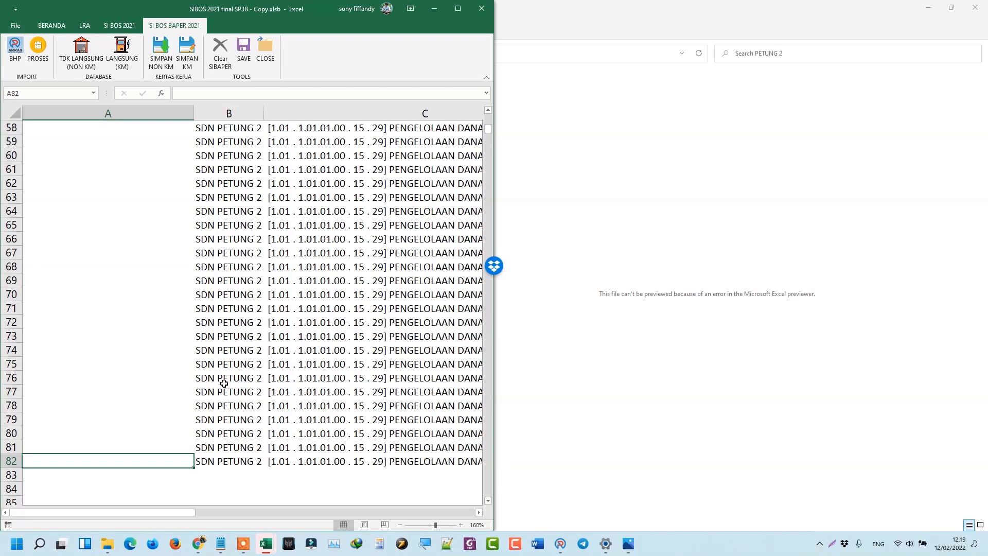
{"action": "key", "text": "ctrl+Up"}
{"action": "key", "text": "Right"}
{"action": "key", "text": "Down"}
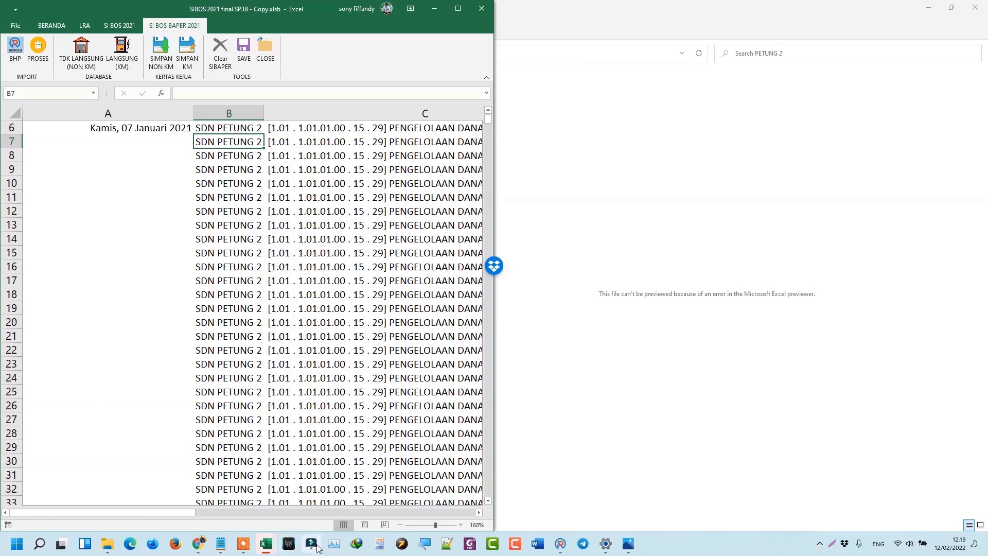
In the SDN PETUNG 2 workbook, open the SI BOS BAPER 2021 entry table and view PENCATATAN NON KM.
{"action": "mouse_move", "coordinate": [264, 547]}
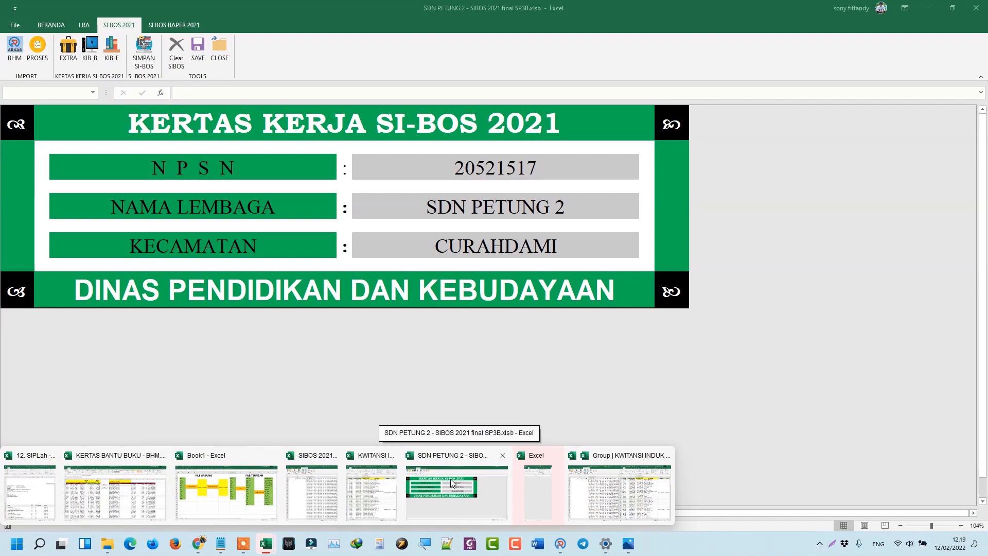
{"action": "left_click", "coordinate": [451, 482]}
{"action": "left_click", "coordinate": [174, 24]}
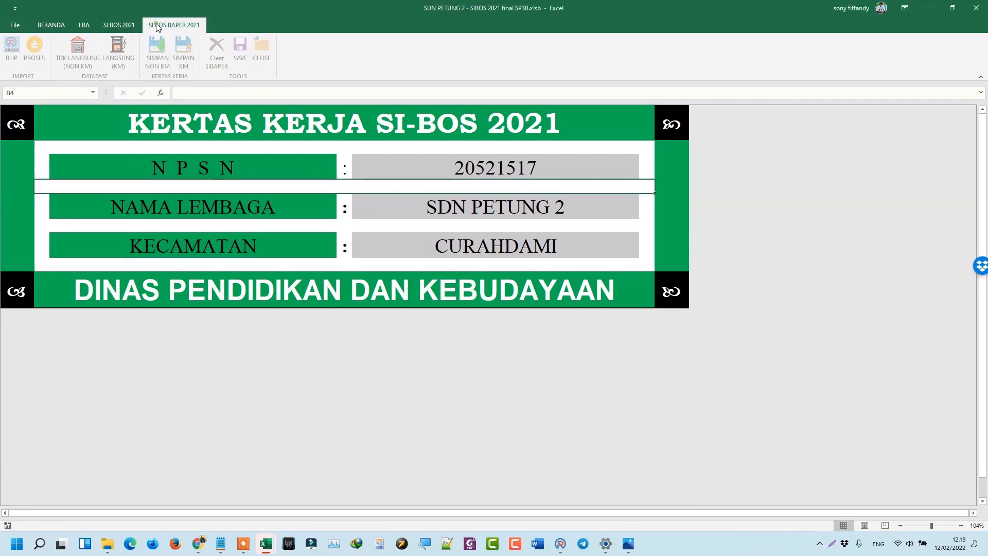
{"action": "left_click", "coordinate": [113, 58]}
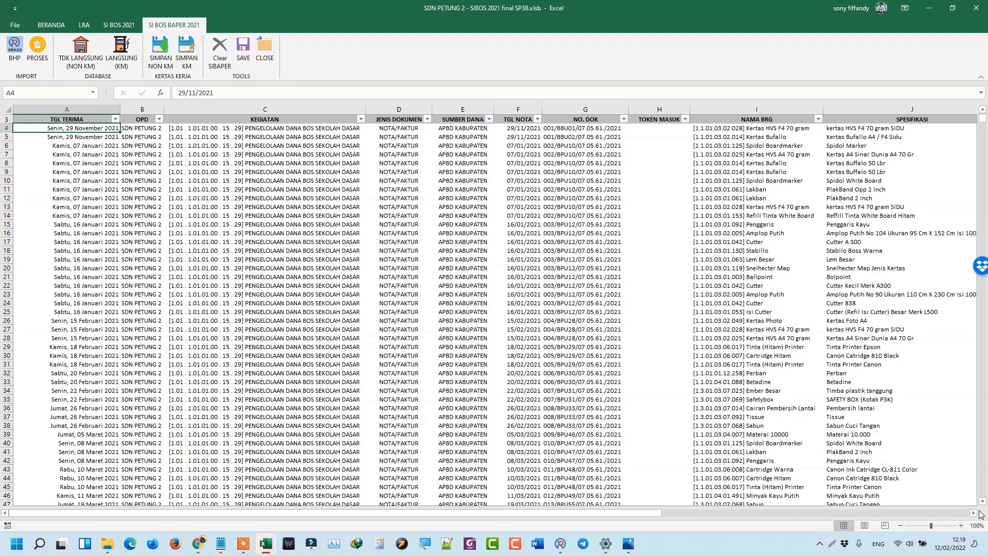
{"action": "left_click", "coordinate": [961, 526]}
{"action": "left_click", "coordinate": [960, 525]}
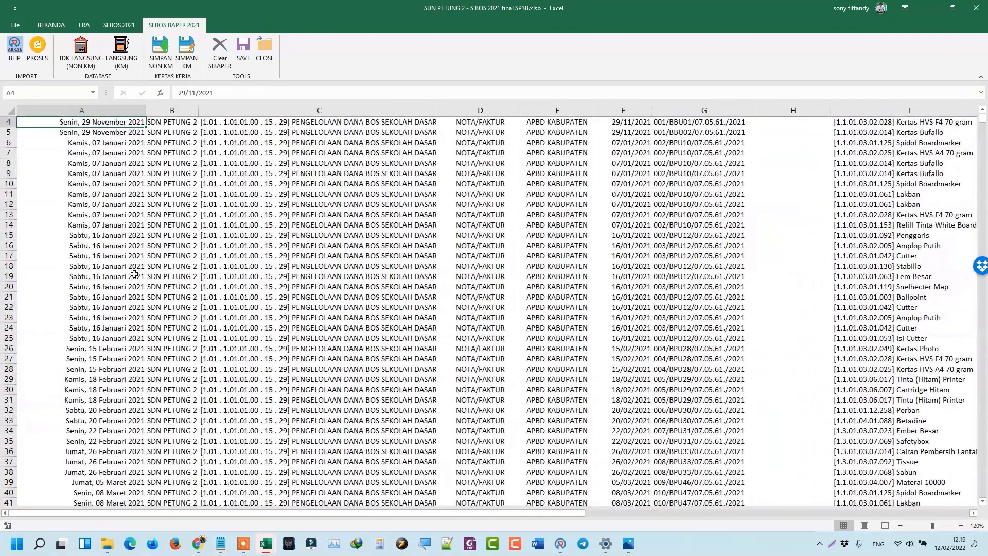
{"action": "scroll", "coordinate": [135, 274], "scroll_direction": "down", "scroll_amount": 19}
{"action": "scroll", "coordinate": [151, 327], "scroll_direction": "up", "scroll_amount": 10}
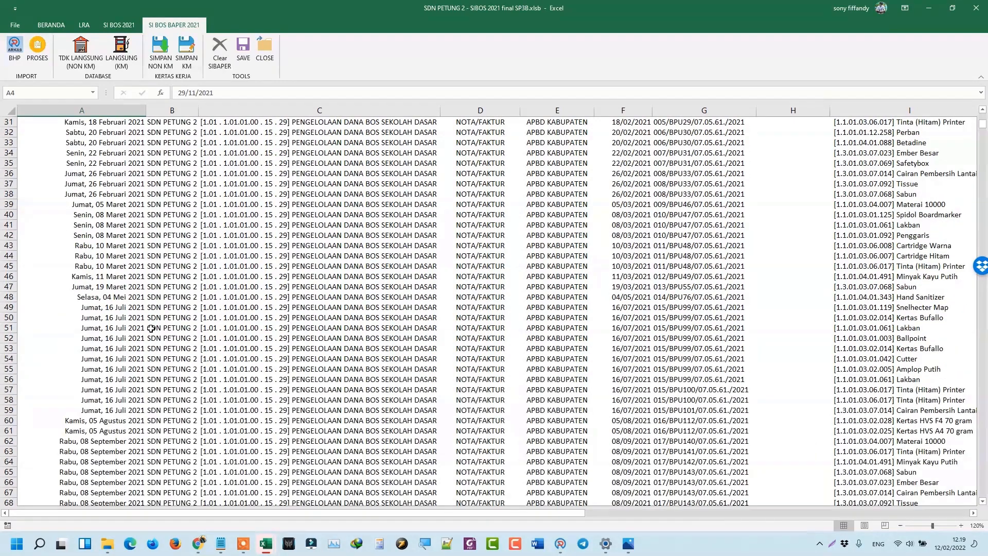
{"action": "scroll", "coordinate": [151, 328], "scroll_direction": "up", "scroll_amount": 10}
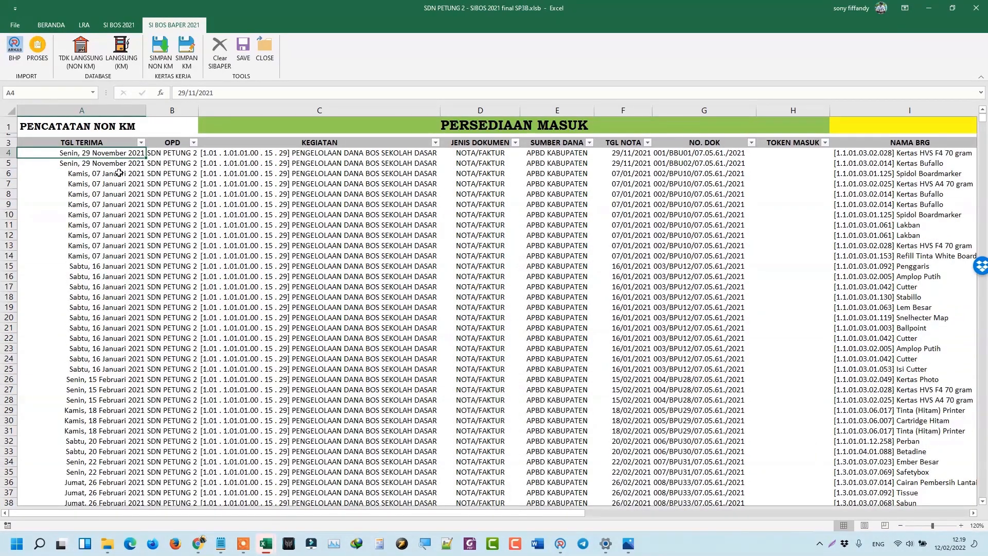
{"action": "left_click", "coordinate": [122, 59]}
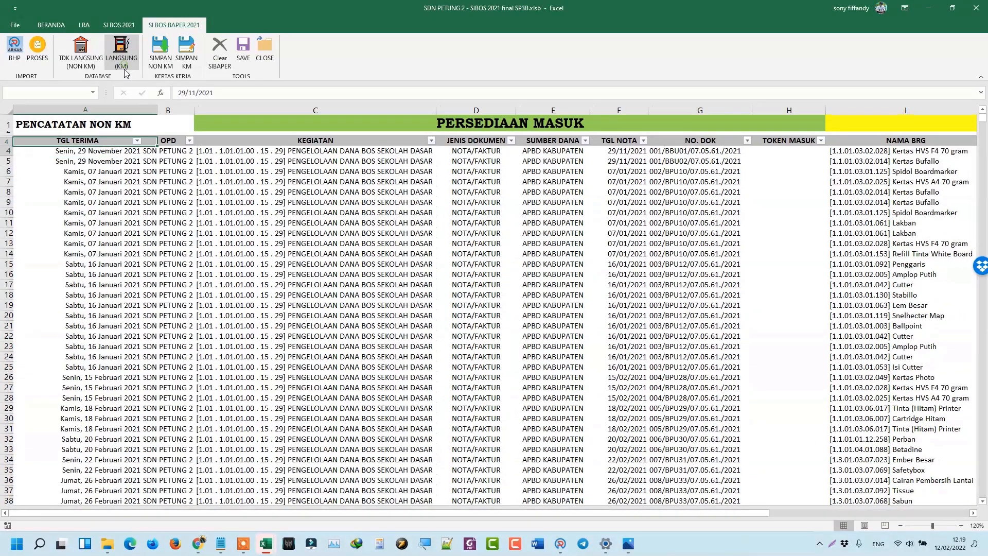
{"action": "left_click", "coordinate": [97, 60]}
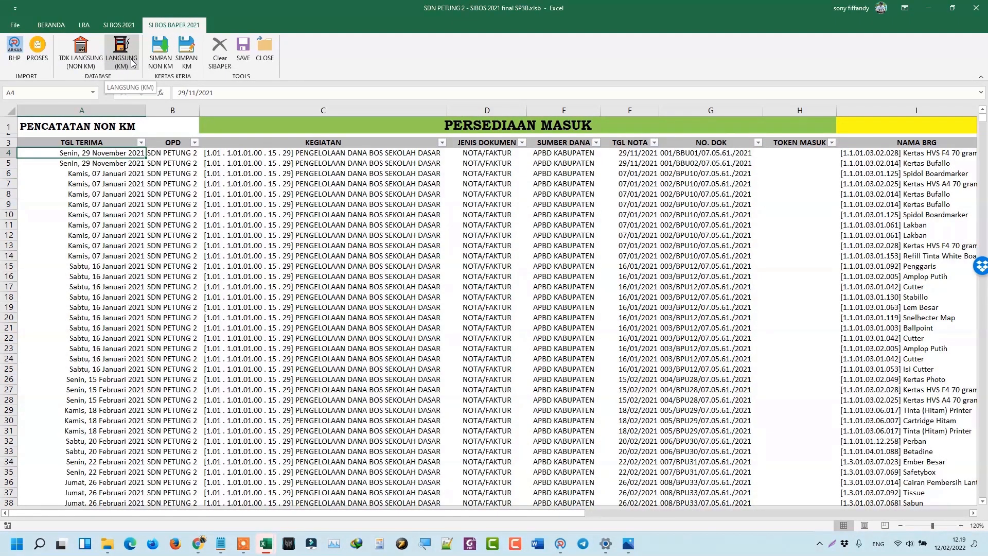
Save the NON KM and KM records, clear the confirmations, and minimise the SDN PETUNG 2 workbook.
{"action": "left_click", "coordinate": [160, 60]}
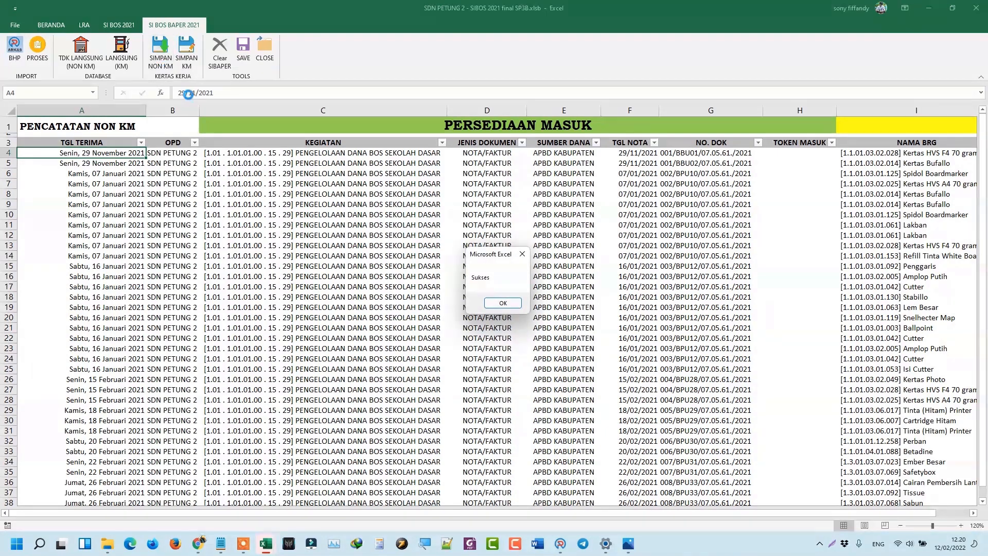
{"action": "left_click", "coordinate": [498, 305]}
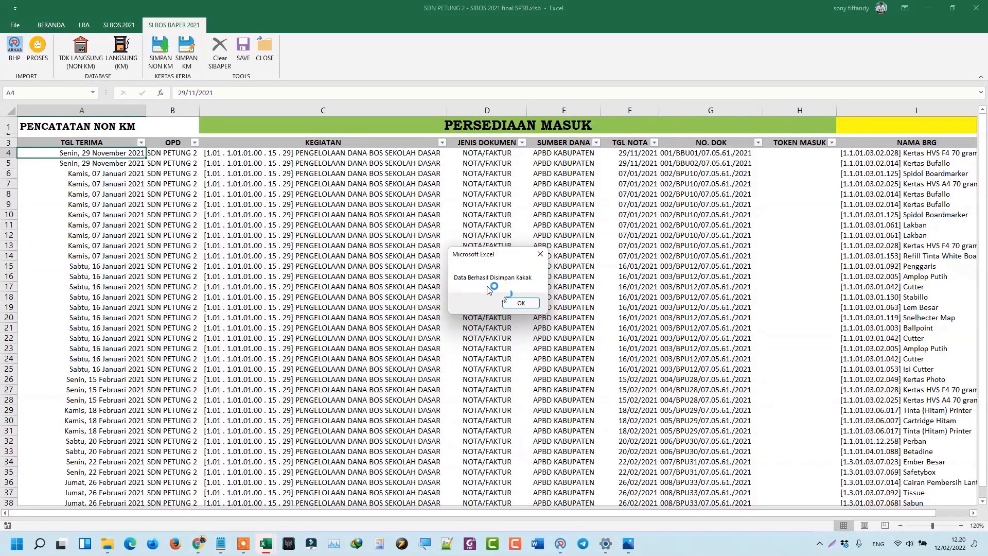
{"action": "left_click", "coordinate": [521, 302]}
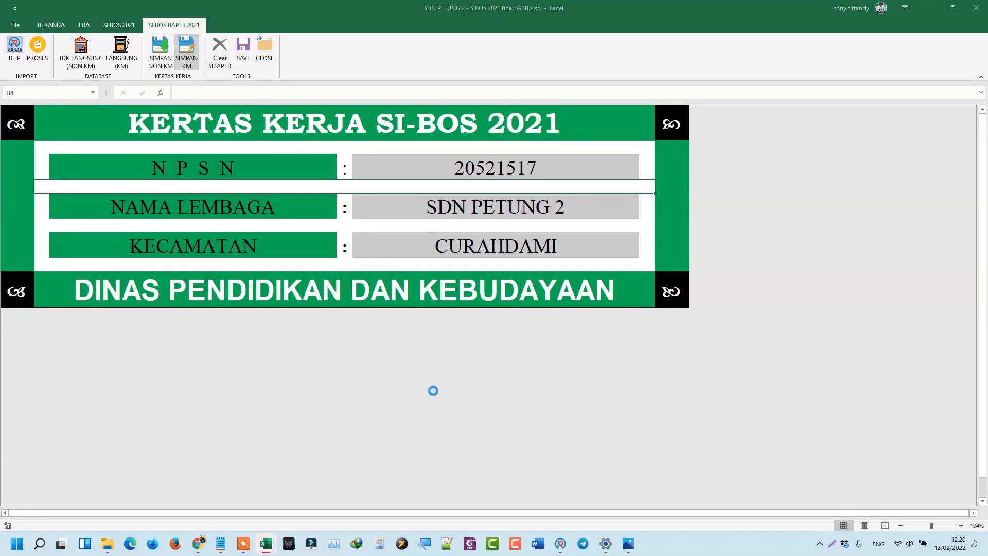
{"action": "left_click", "coordinate": [522, 303]}
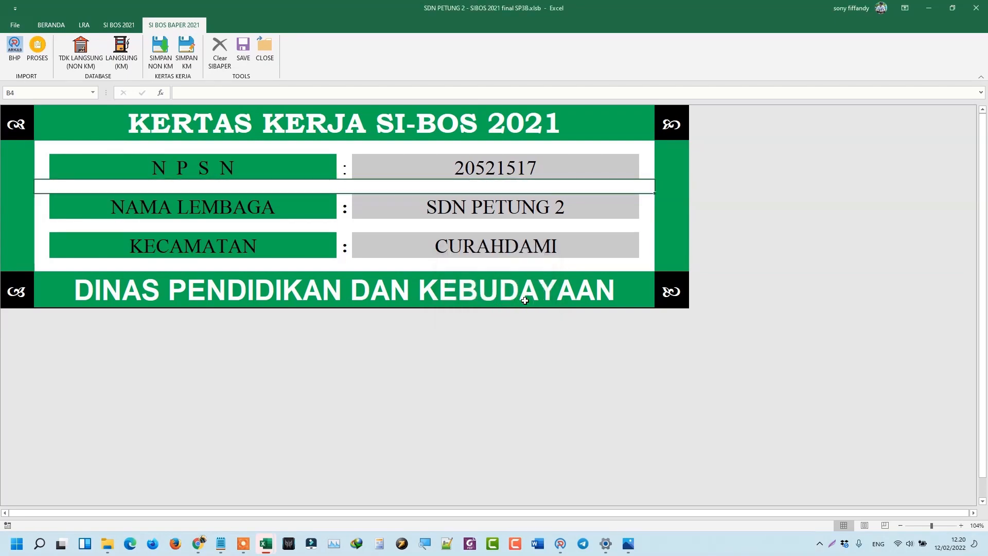
{"action": "left_click", "coordinate": [936, 10]}
Minimise SIBOS and open Kertas Kerja KM UPTD SPF SD Negeri Petung 2 Kec. Curahdami.xls from PETUNG 2.
{"action": "left_click", "coordinate": [438, 11]}
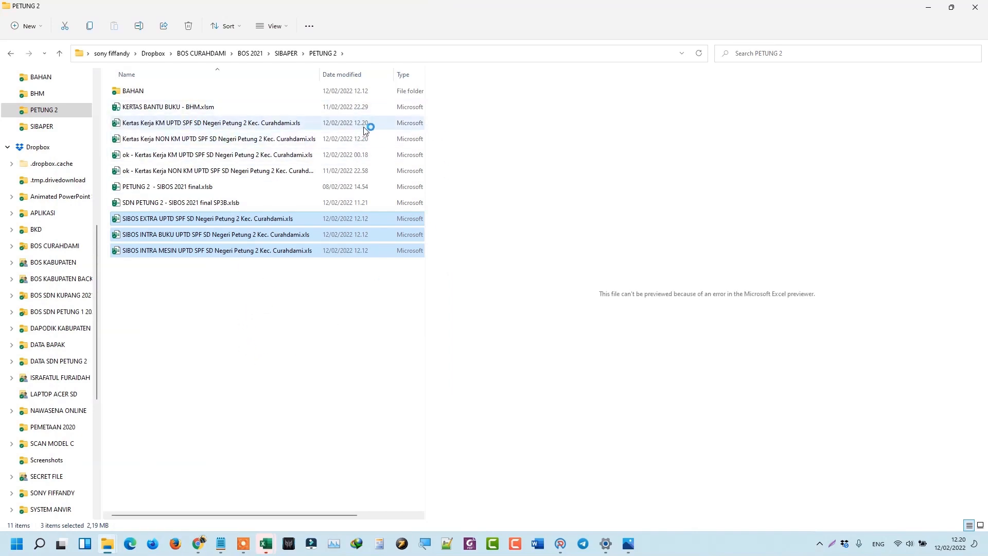
{"action": "left_click", "coordinate": [204, 127]}
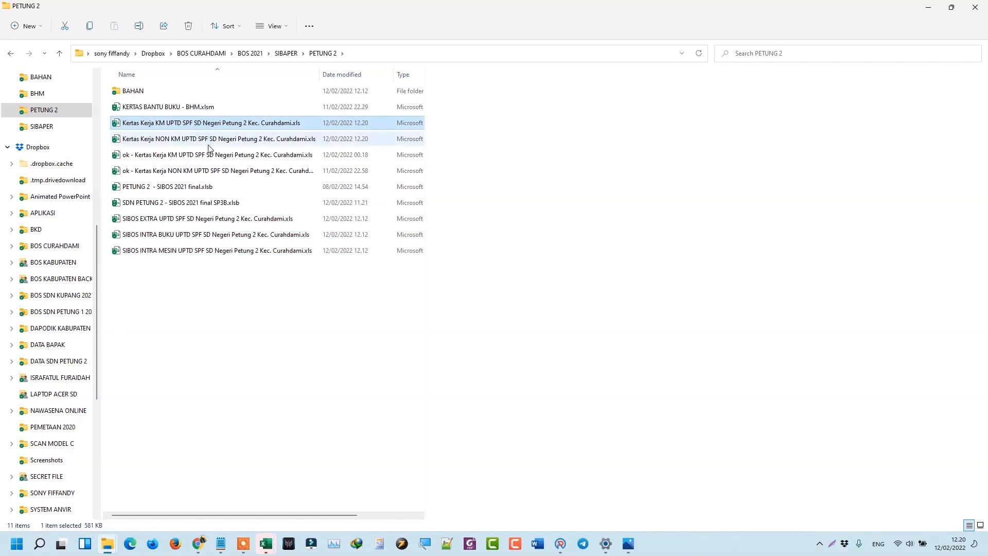
{"action": "left_click", "coordinate": [210, 140]}
{"action": "left_click", "coordinate": [209, 127]}
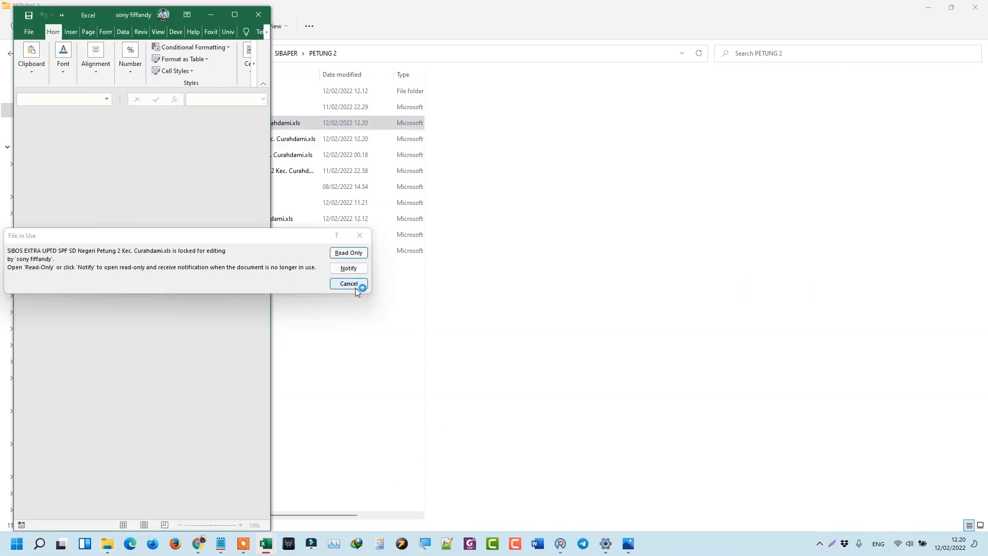
Open the locked SIBOS EXTRA workbook read-only, then close it.
{"action": "left_click", "coordinate": [348, 253]}
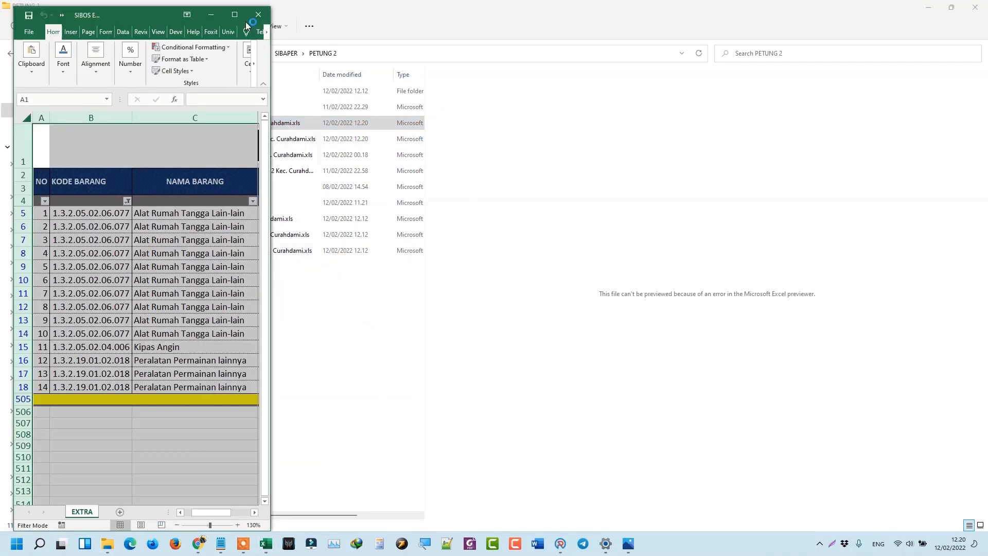
{"action": "left_click", "coordinate": [234, 15]}
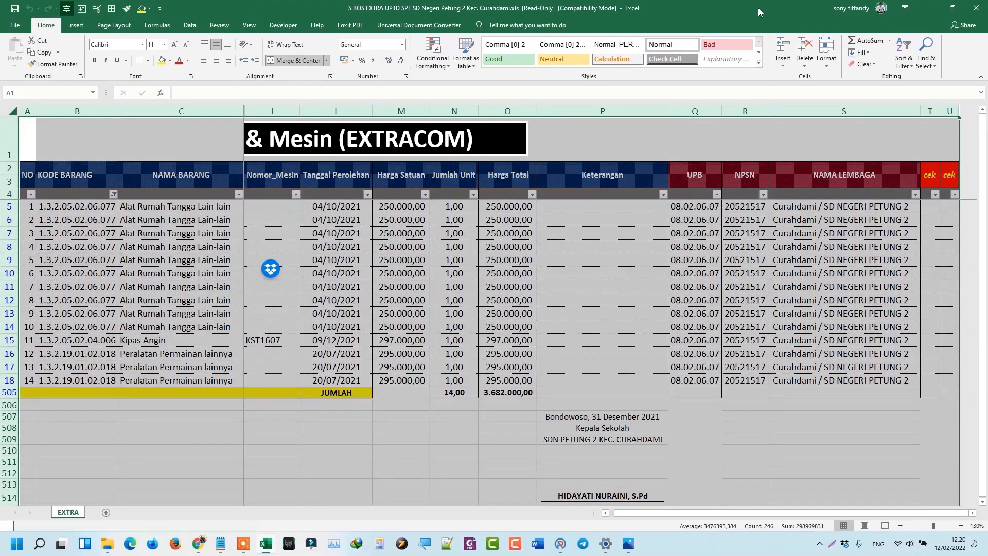
{"action": "left_click", "coordinate": [976, 8]}
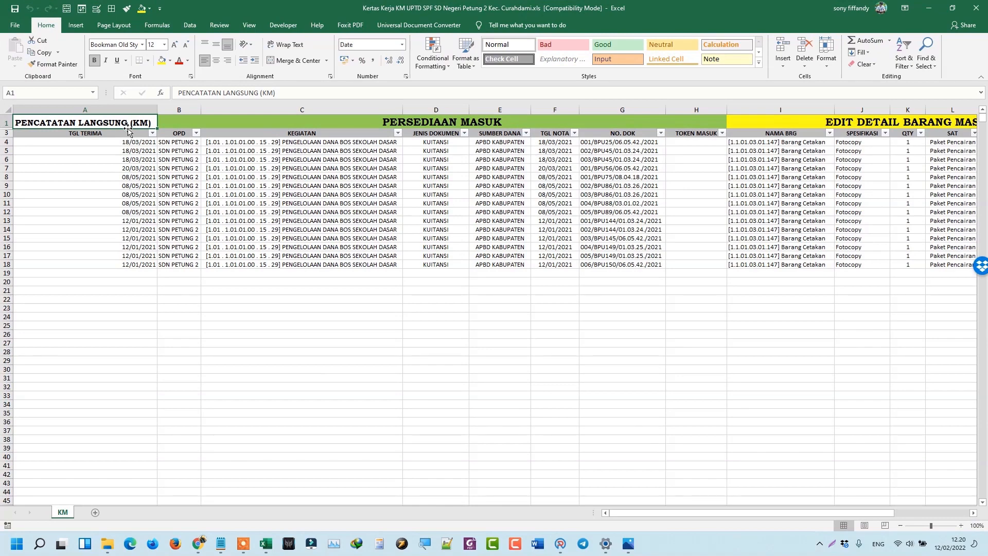
Scan the KM sheet's PERSEDIAAN MASUK and KELUAR columns from the first data row.
{"action": "left_click", "coordinate": [130, 144]}
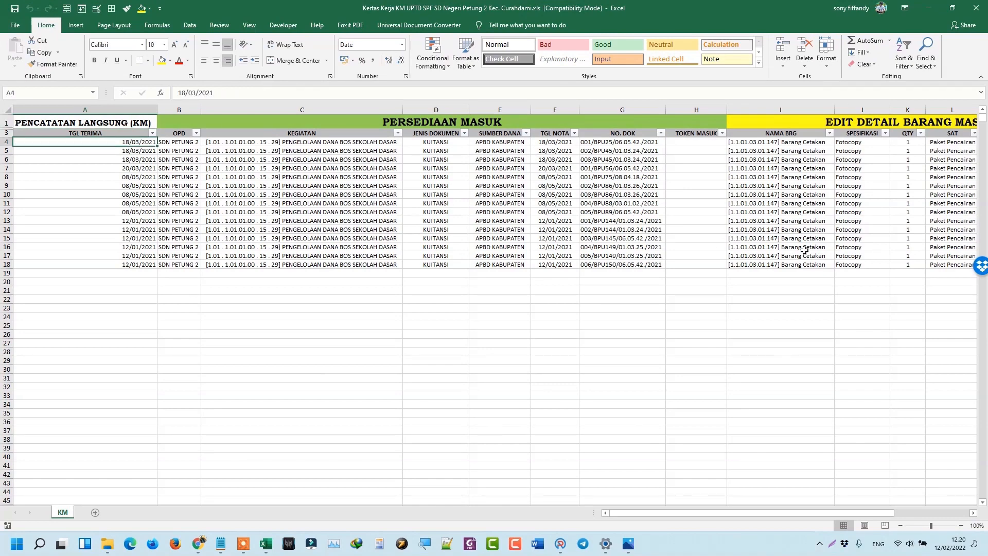
{"action": "left_click", "coordinate": [973, 513]}
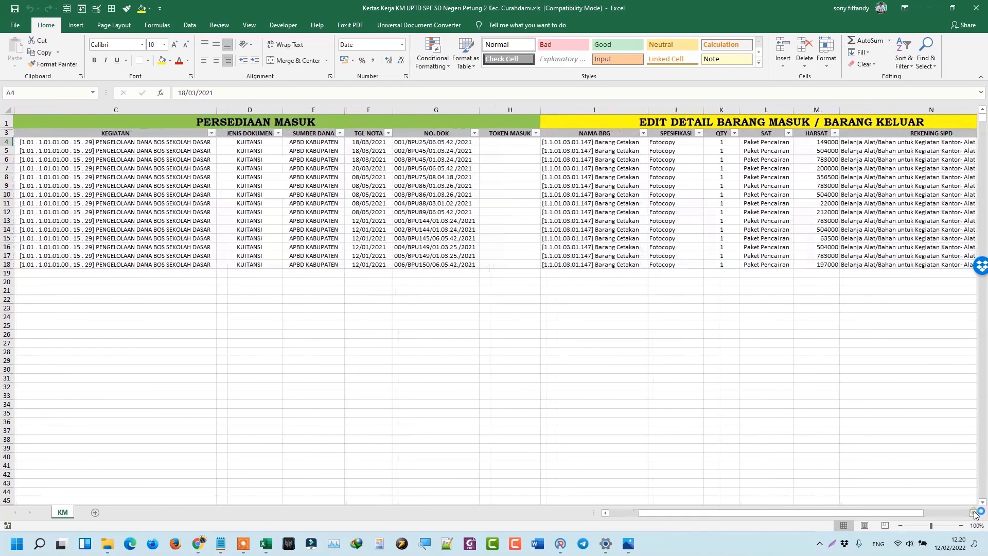
{"action": "left_click", "coordinate": [973, 513]}
{"action": "left_click", "coordinate": [973, 513]}
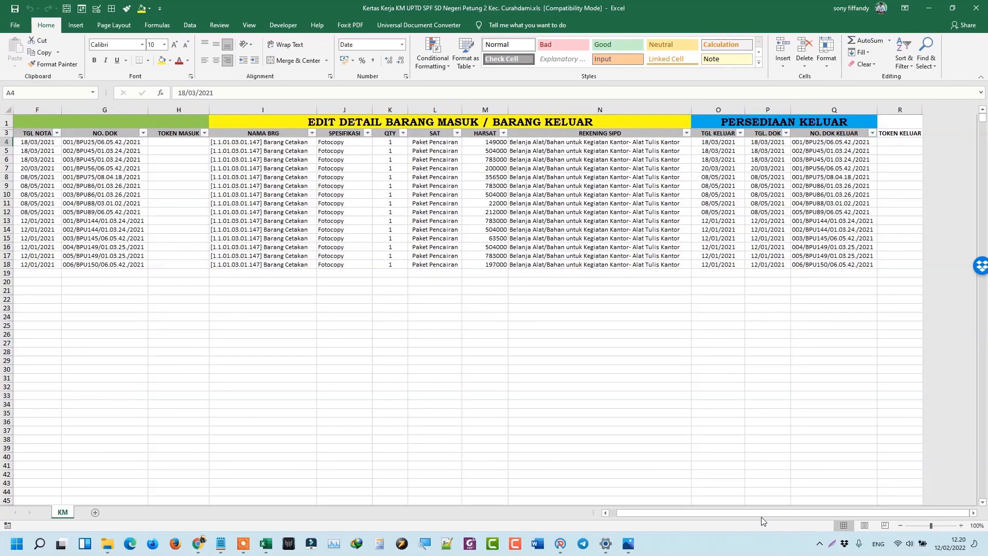
{"action": "left_click", "coordinate": [605, 513]}
{"action": "left_click", "coordinate": [605, 513]}
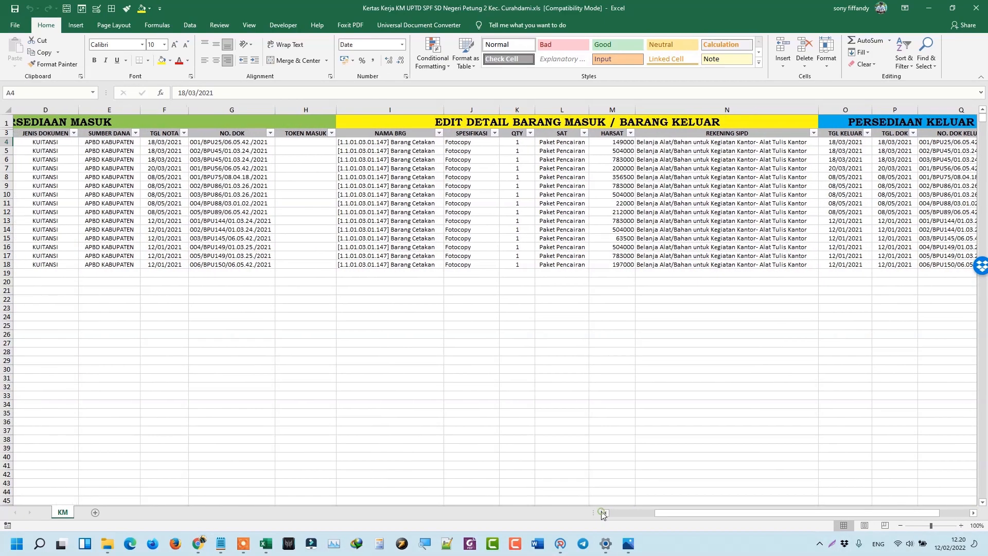
{"action": "left_click", "coordinate": [605, 513]}
{"action": "left_click", "coordinate": [606, 513]}
{"action": "left_click", "coordinate": [605, 513]}
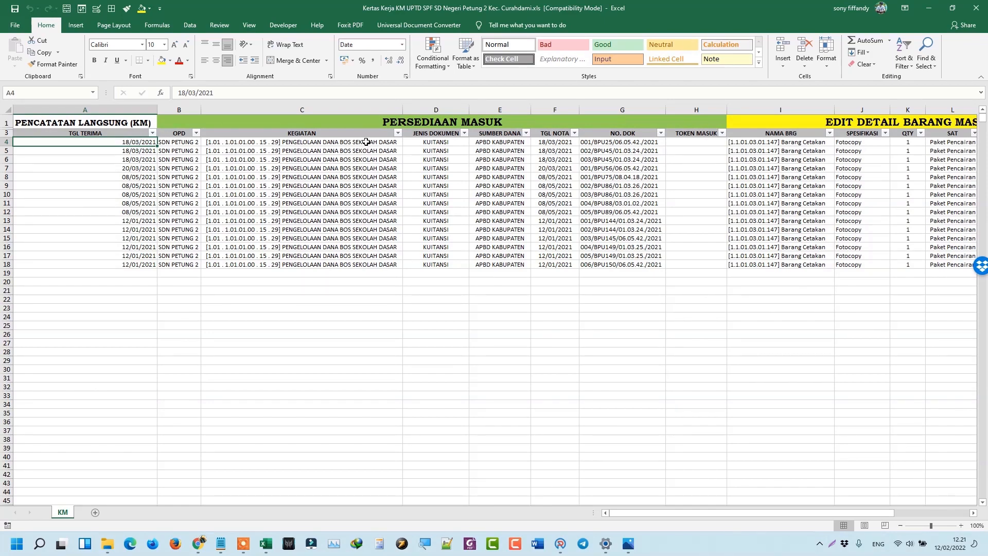
Check that TOKEN MASUK cells H4:H18 are empty and review row 4's HARSAT.
{"action": "left_click", "coordinate": [709, 142]}
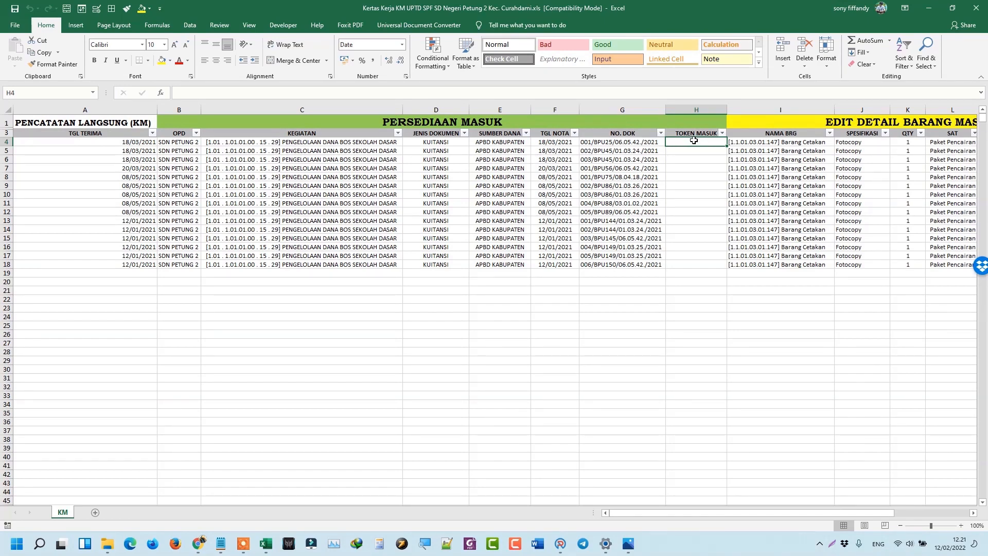
{"action": "left_click", "coordinate": [670, 154]}
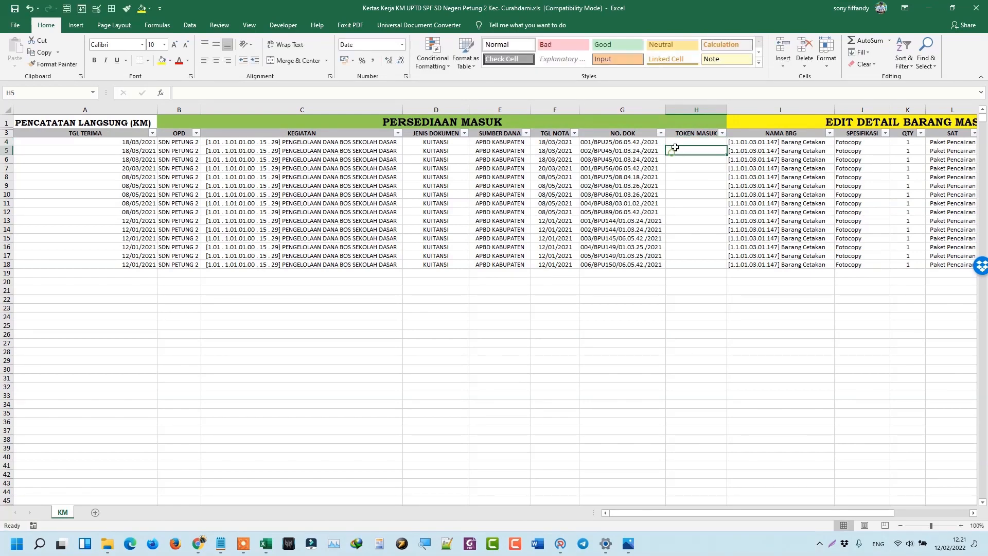
{"action": "left_click", "coordinate": [676, 143]}
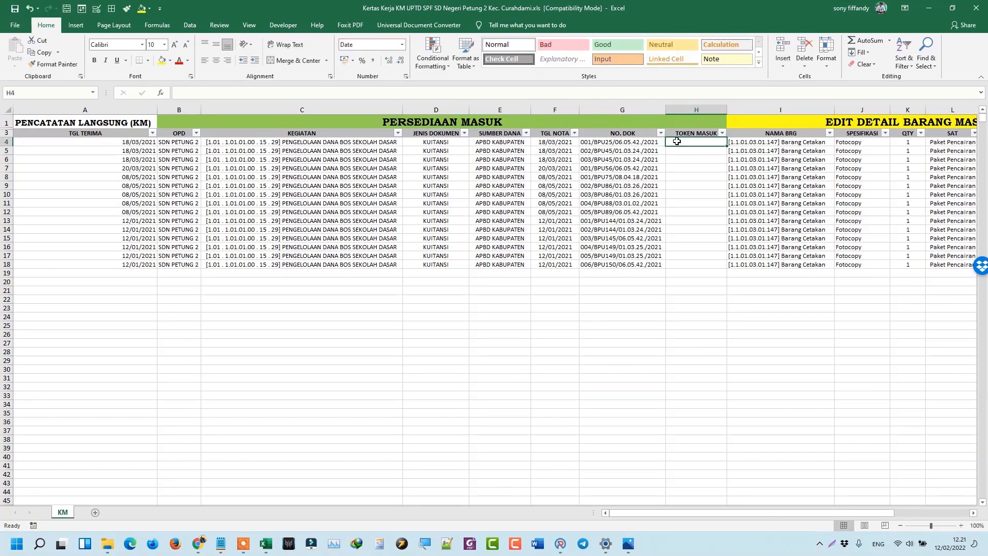
{"action": "left_click_drag", "start_coordinate": [676, 141], "coordinate": [686, 264]}
{"action": "left_click", "coordinate": [694, 141]}
{"action": "key", "text": "Right"}
{"action": "key", "text": "Right"}
{"action": "key", "text": "Right"}
{"action": "key", "text": "Right"}
{"action": "key", "text": "Right"}
{"action": "key", "text": "Right"}
{"action": "key", "text": "Right"}
{"action": "key", "text": "Right"}
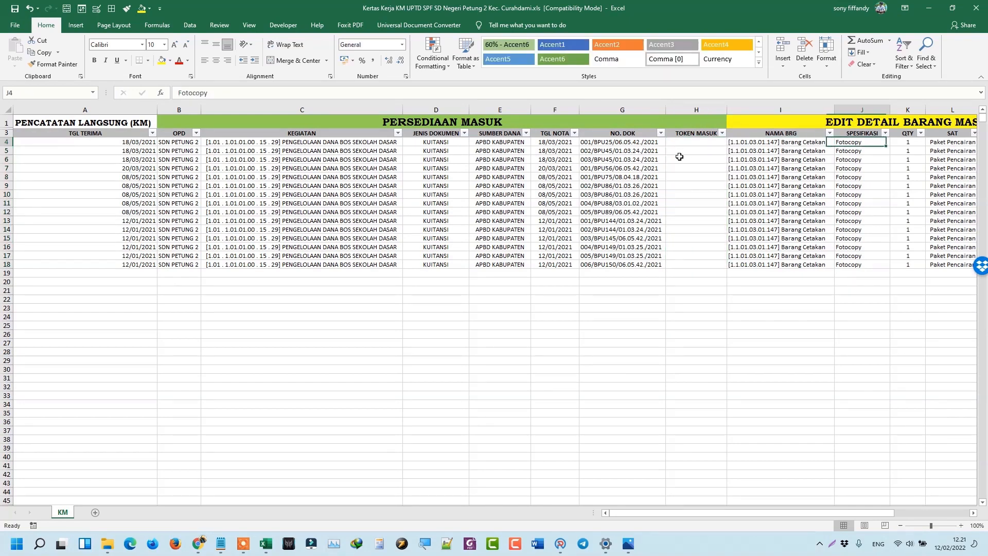
{"action": "key", "text": "Right"}
{"action": "key", "text": "Right"}
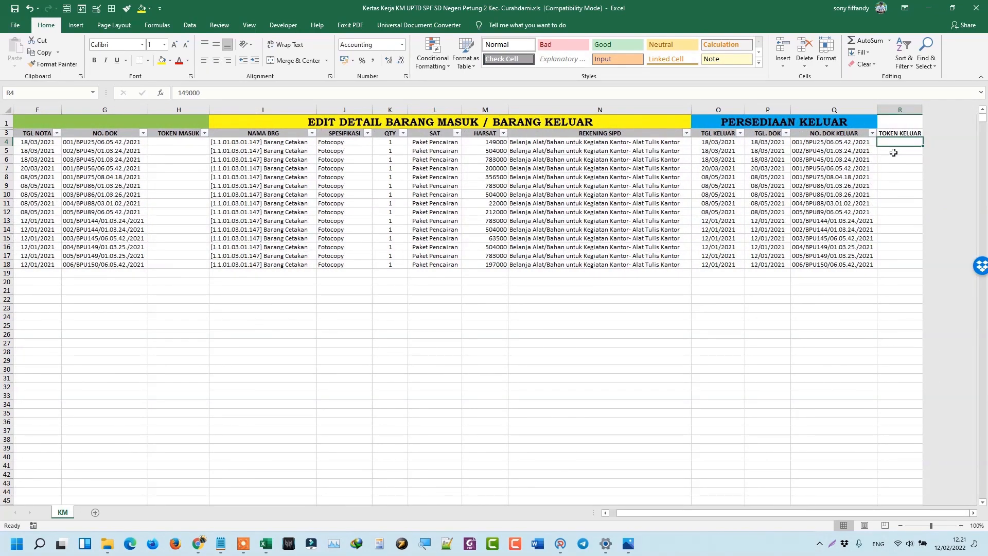
{"action": "left_click", "coordinate": [162, 143]}
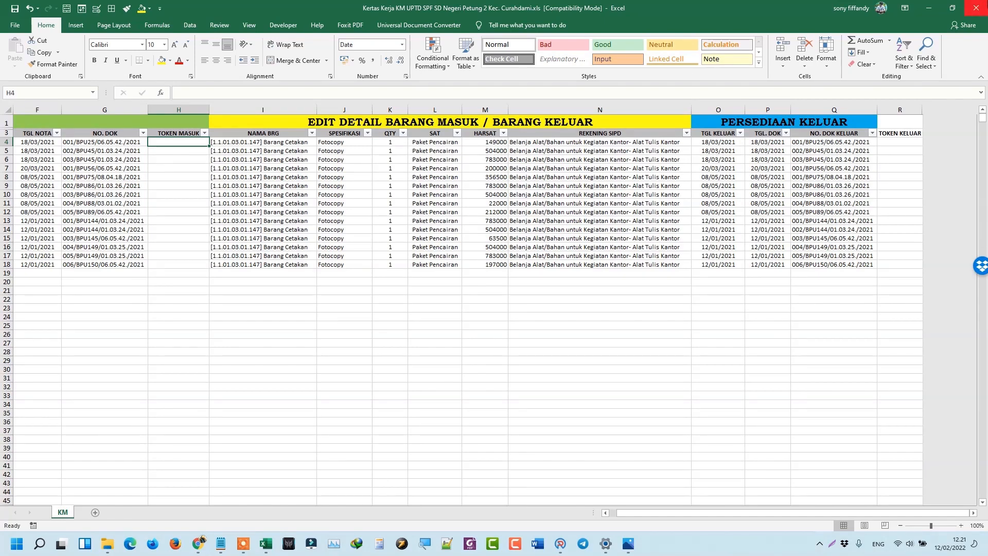
Close the KM workbook without saving and open Kertas Kerja NON KM UPTD SPF SD Negeri Petung 2 Kec. Curahdami.xls.
{"action": "left_click", "coordinate": [970, 13]}
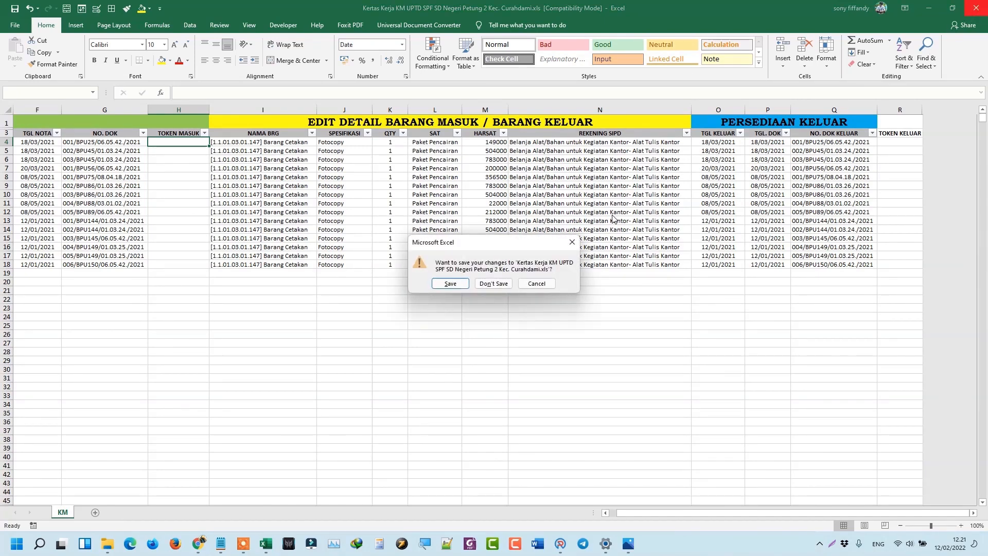
{"action": "left_click", "coordinate": [488, 283]}
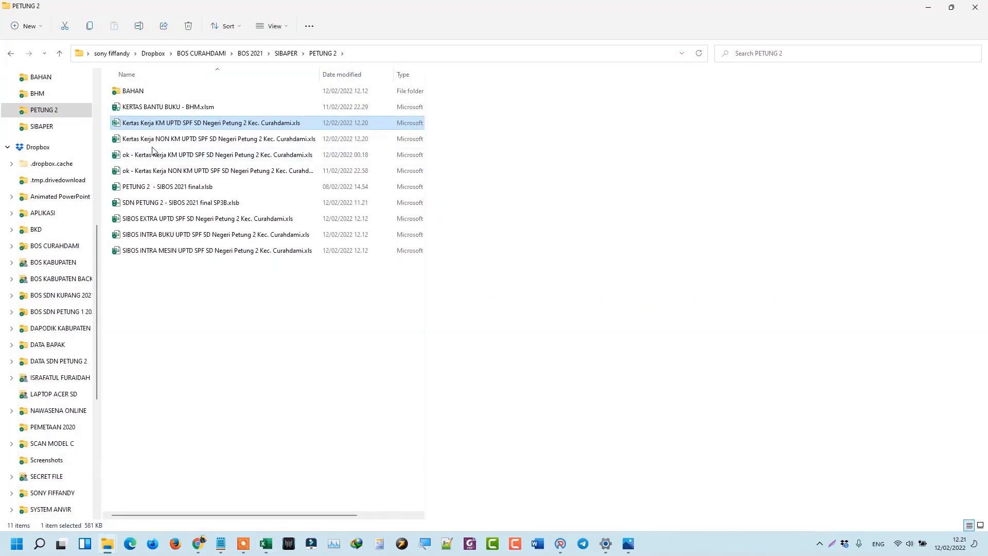
{"action": "double_click", "coordinate": [154, 138]}
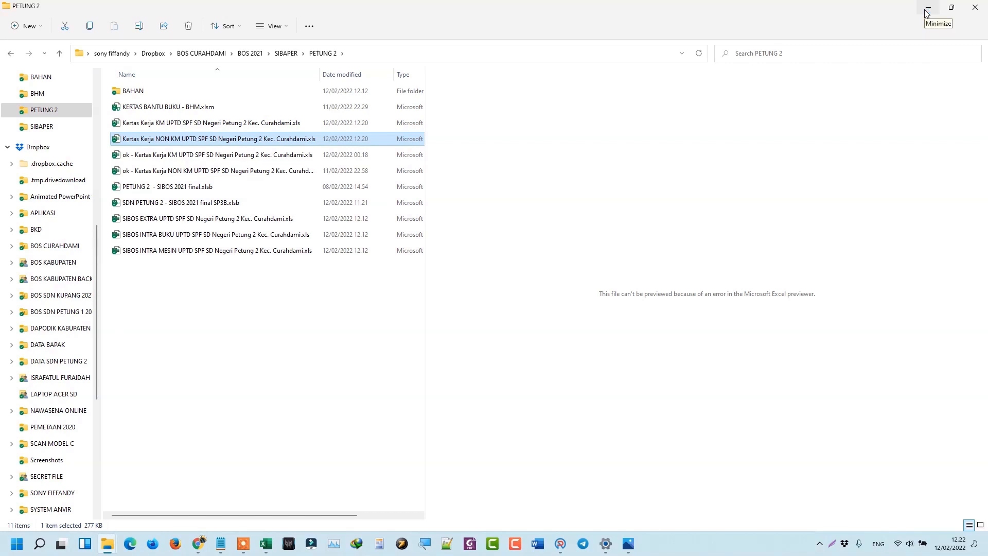
Open the Kertas Kerja NON KM workbook and inspect the blank KEGIATAN rows.
{"action": "double_click", "coordinate": [282, 144]}
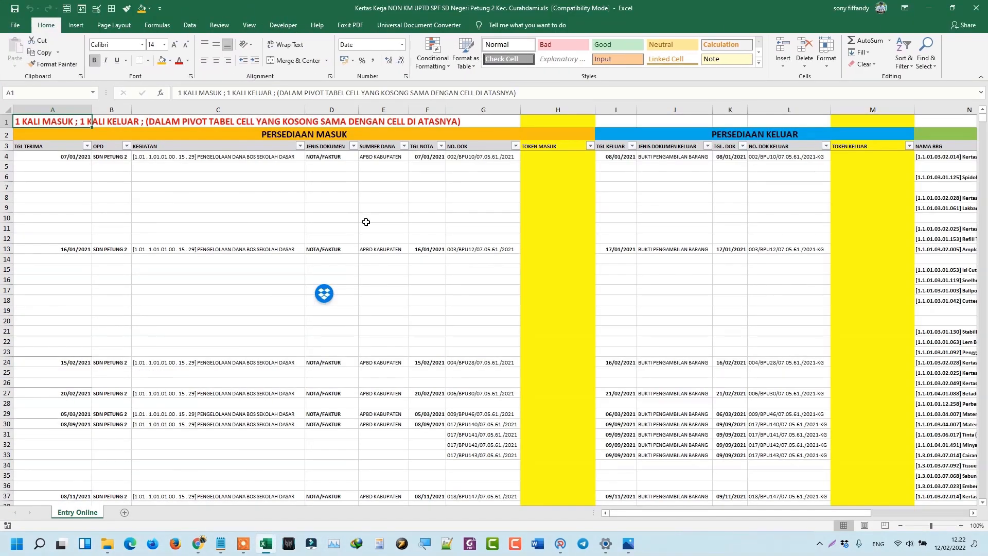
{"action": "left_click", "coordinate": [155, 219]}
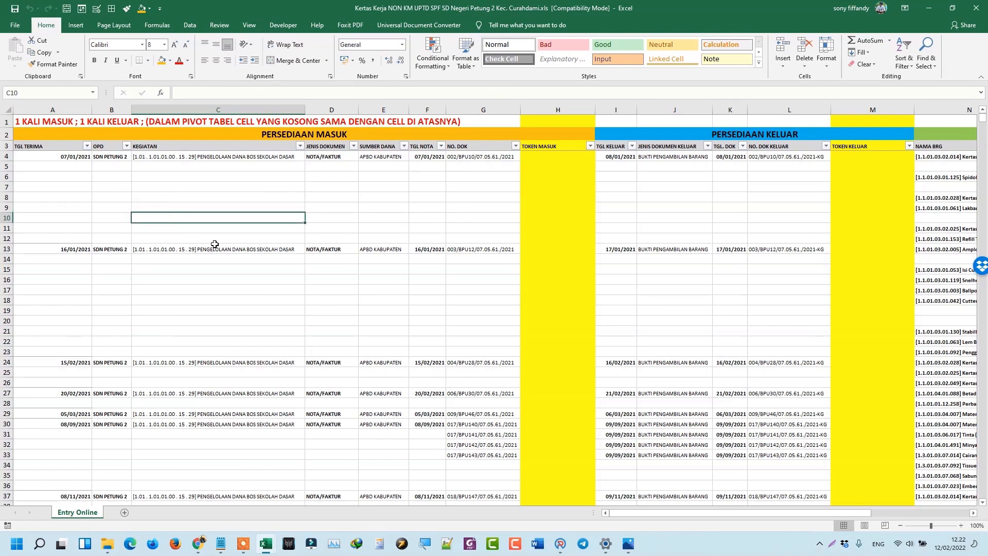
{"action": "left_click", "coordinate": [43, 123]}
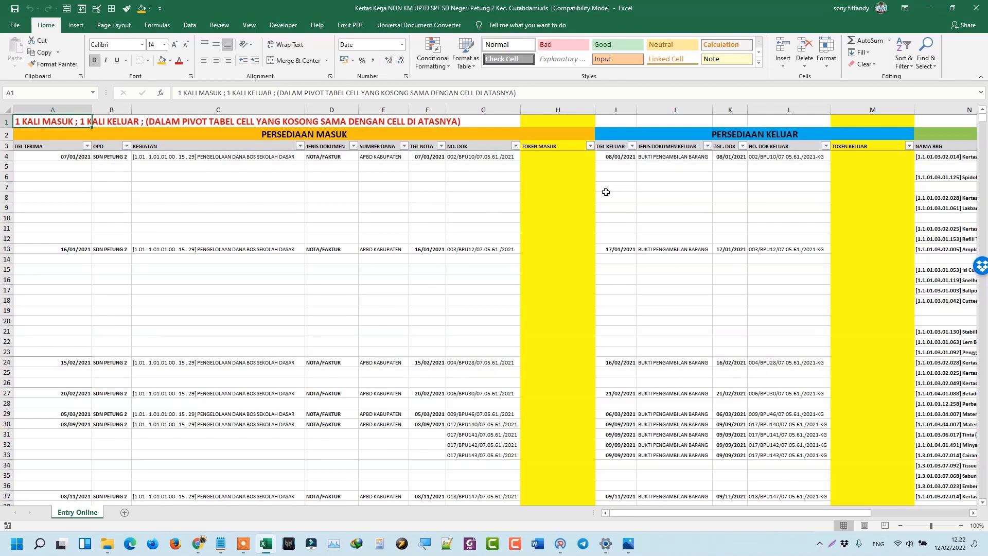
Check row 8's CEK TOTAL PIVOT result and its total formula.
{"action": "left_click", "coordinate": [786, 200]}
{"action": "key", "text": "Right"}
{"action": "key", "text": "Right"}
{"action": "key", "text": "Right"}
{"action": "key", "text": "Right"}
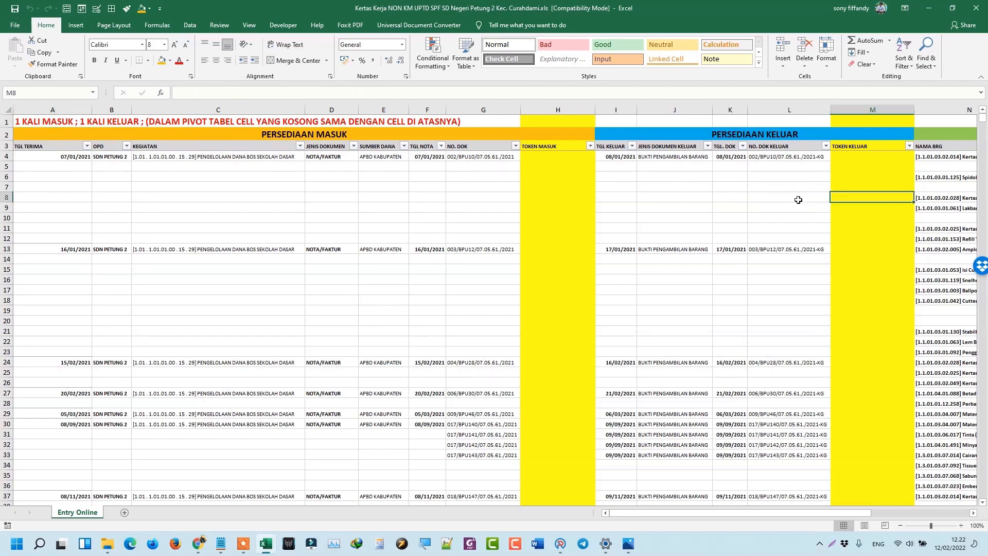
{"action": "key", "text": "Right"}
{"action": "key", "text": "Right"}
{"action": "key", "text": "Right"}
{"action": "key", "text": "Right"}
{"action": "key", "text": "Right"}
{"action": "key", "text": "Right"}
{"action": "key", "text": "Right"}
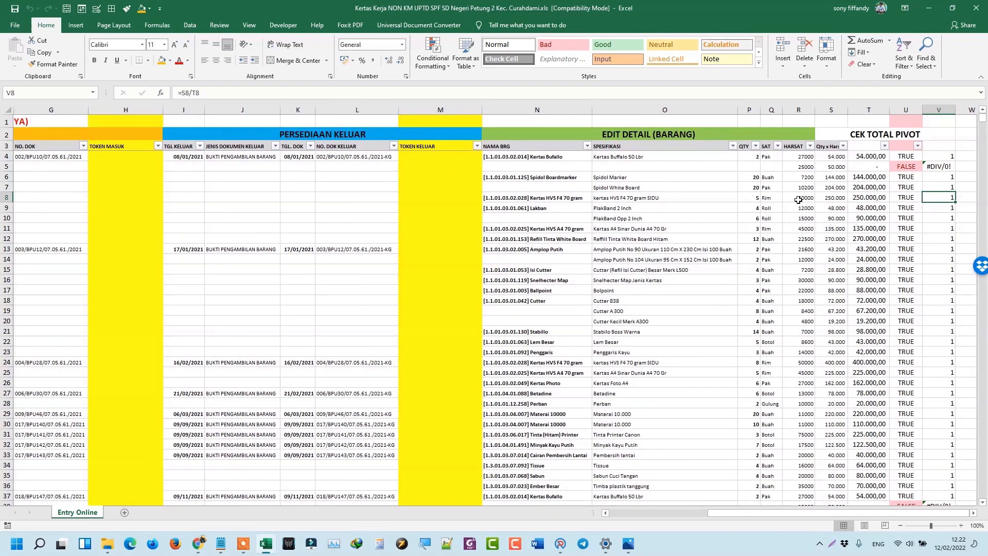
{"action": "key", "text": "Left"}
{"action": "key", "text": "Left"}
{"action": "key", "text": "Left"}
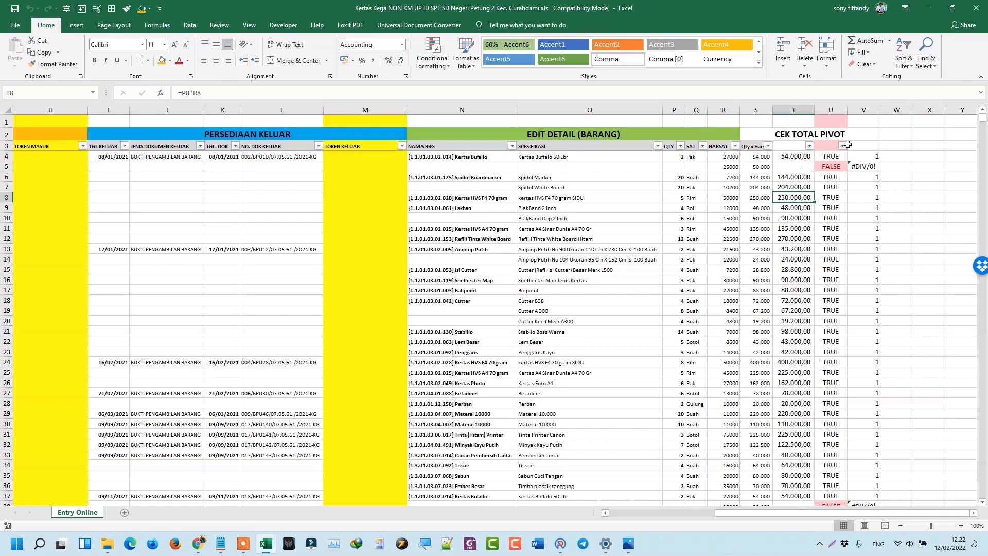
{"action": "left_click", "coordinate": [842, 147]}
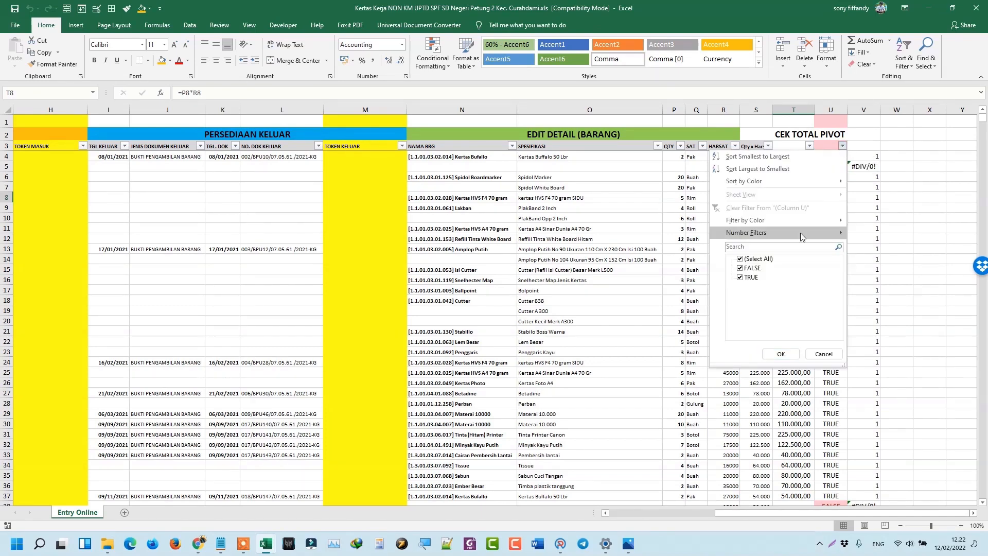
{"action": "left_click", "coordinate": [752, 277]}
{"action": "left_click", "coordinate": [780, 354]}
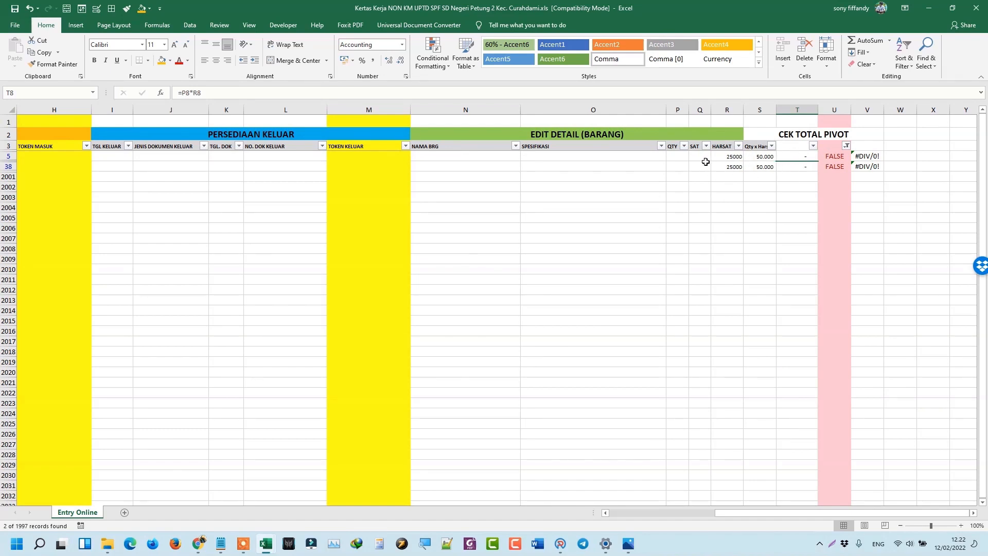
{"action": "left_click", "coordinate": [847, 147]}
{"action": "left_click", "coordinate": [784, 208]}
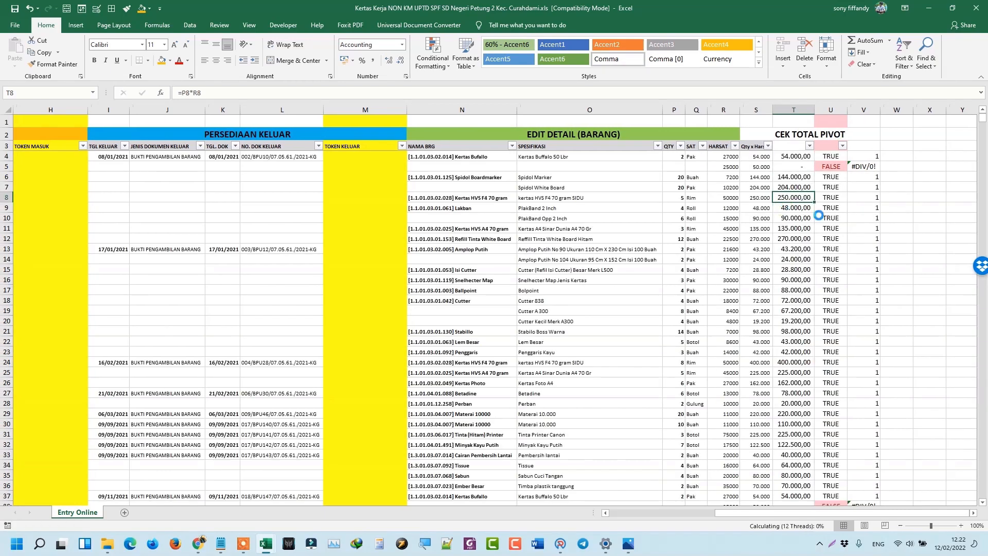
{"action": "left_click", "coordinate": [830, 208]}
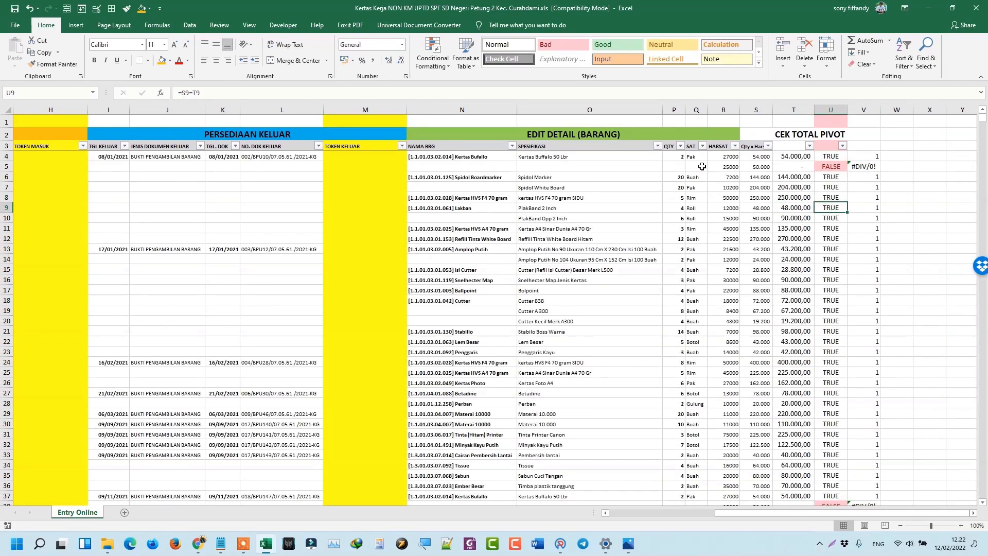
{"action": "left_click_drag", "start_coordinate": [701, 166], "coordinate": [676, 166]}
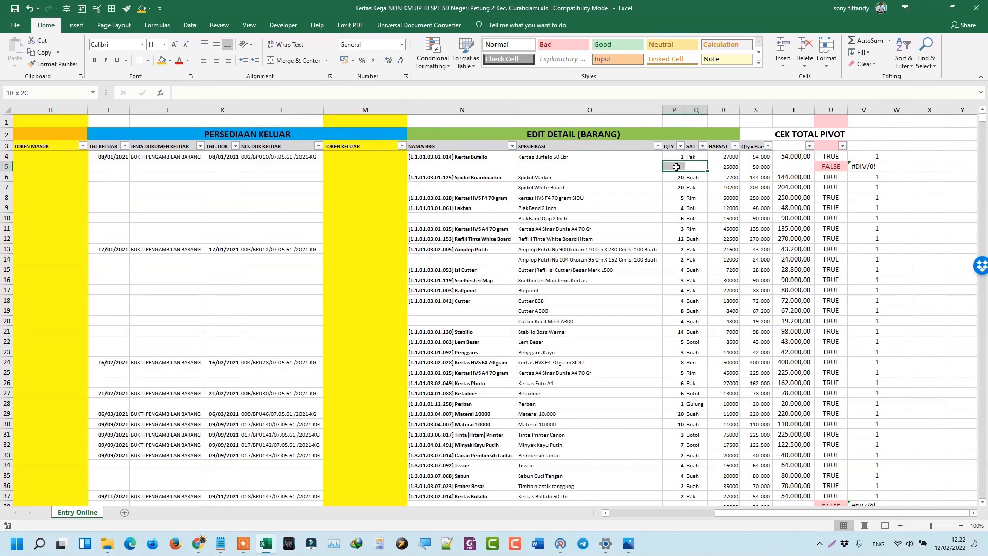
Zoom the Entry Online sheet to inspect row 5 and the CEK TOTAL PIVOT columns.
{"action": "left_click", "coordinate": [955, 526]}
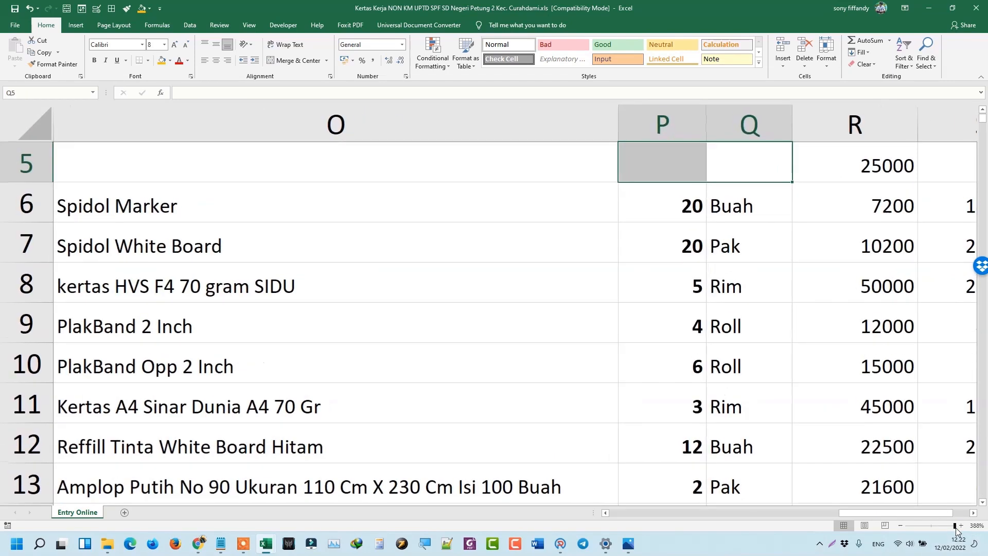
{"action": "left_click_drag", "start_coordinate": [956, 530], "coordinate": [958, 530]}
{"action": "scroll", "coordinate": [840, 329], "scroll_direction": "up", "scroll_amount": 2}
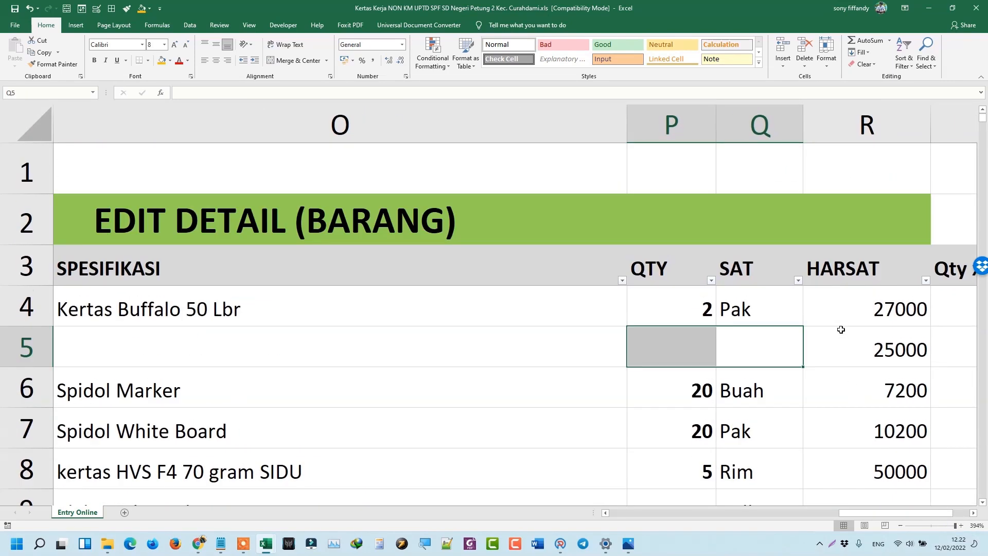
{"action": "left_click", "coordinate": [974, 512]}
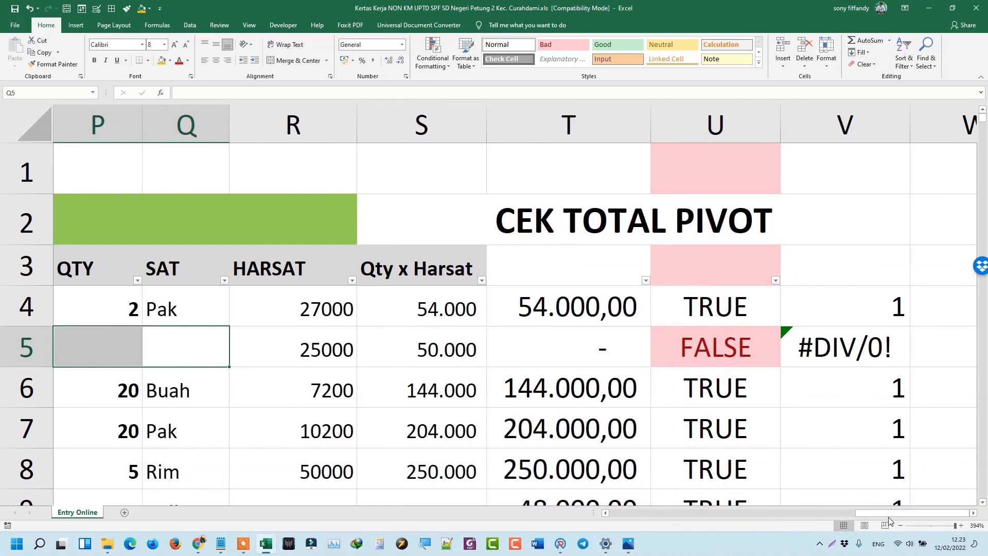
{"action": "left_click", "coordinate": [901, 526]}
{"action": "left_click", "coordinate": [901, 526]}
{"action": "left_click", "coordinate": [901, 526]}
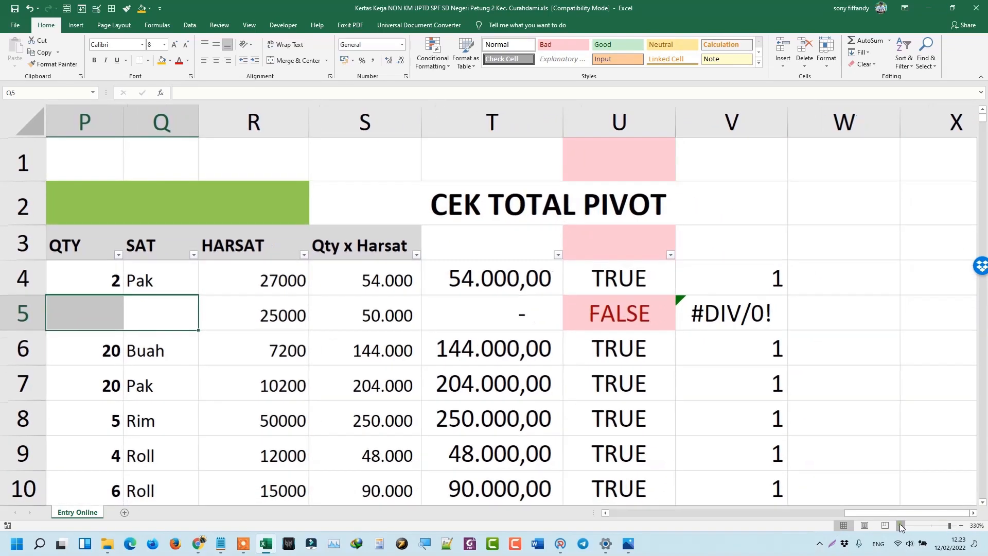
{"action": "left_click", "coordinate": [901, 526]}
{"action": "left_click", "coordinate": [901, 526]}
Autofit column T so its totals are readable and inspect row 5's check formula.
{"action": "left_click", "coordinate": [605, 513]}
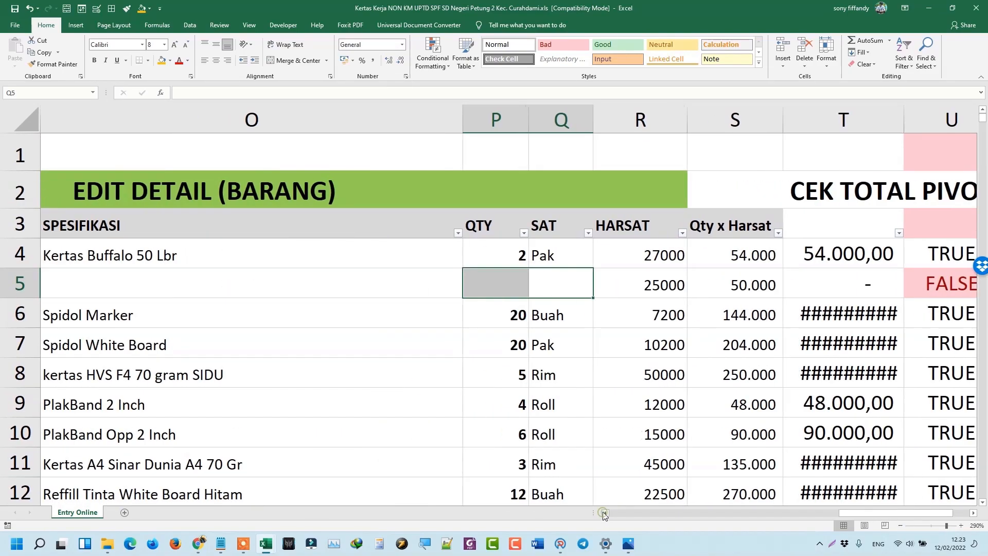
{"action": "double_click", "coordinate": [904, 109]}
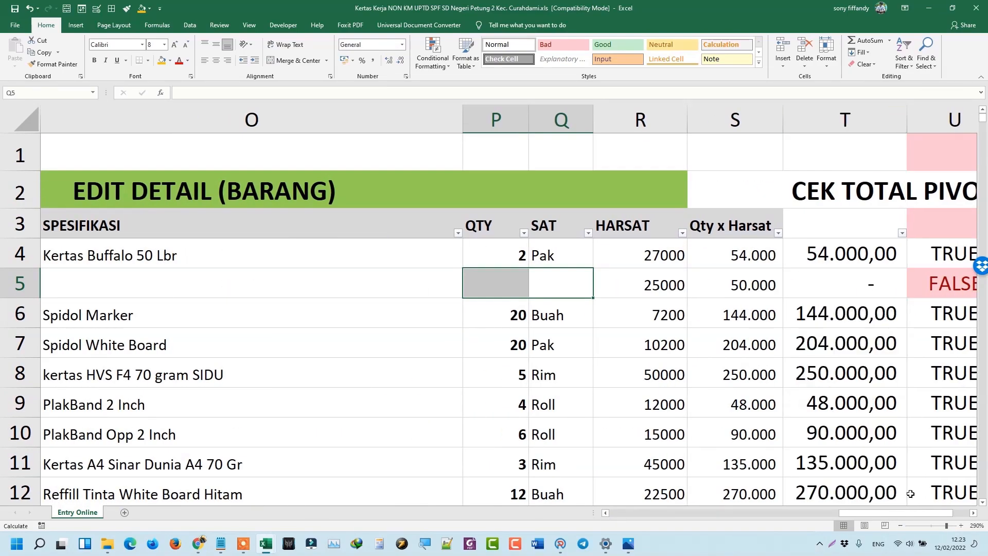
{"action": "left_click", "coordinate": [973, 513]}
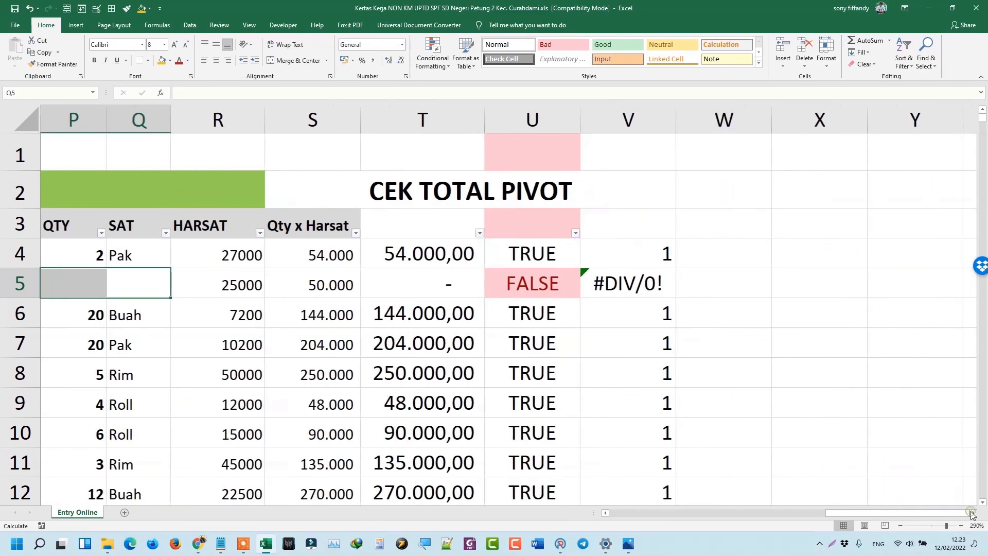
{"action": "left_click", "coordinate": [605, 513]}
{"action": "left_click", "coordinate": [926, 283]}
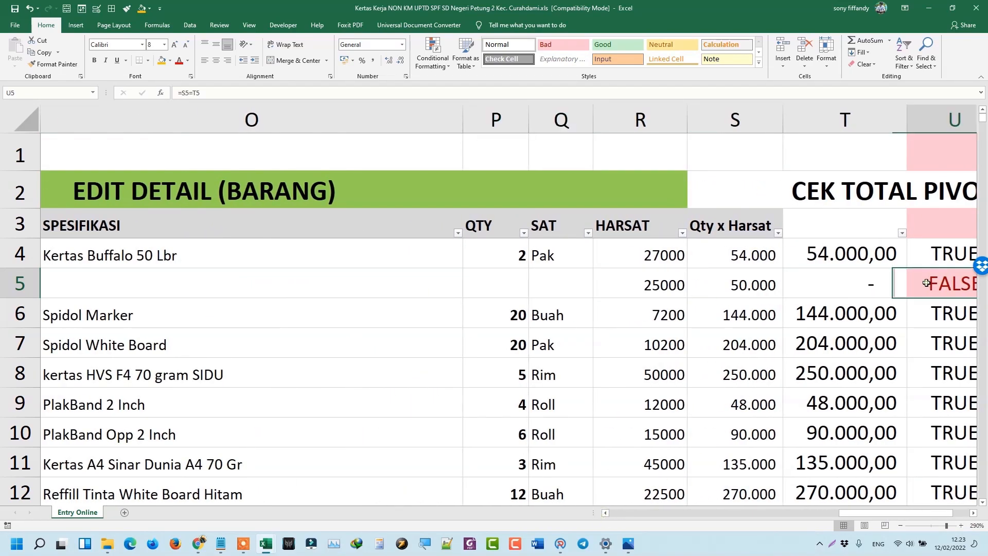
Copy row 4's QTY 2 and SAT Pak into row 5, making its total 50.000,00.
{"action": "left_click", "coordinate": [504, 273]}
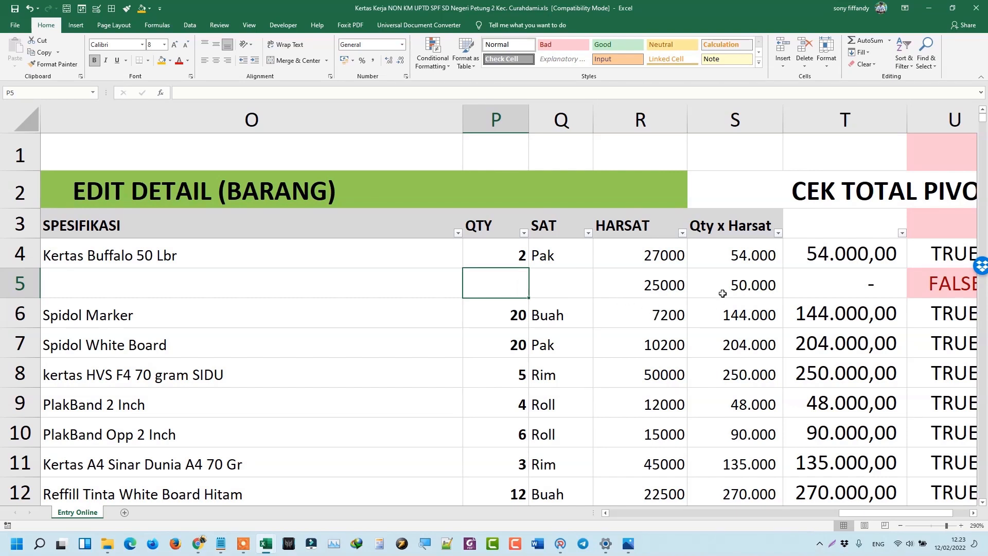
{"action": "left_click", "coordinate": [725, 291]}
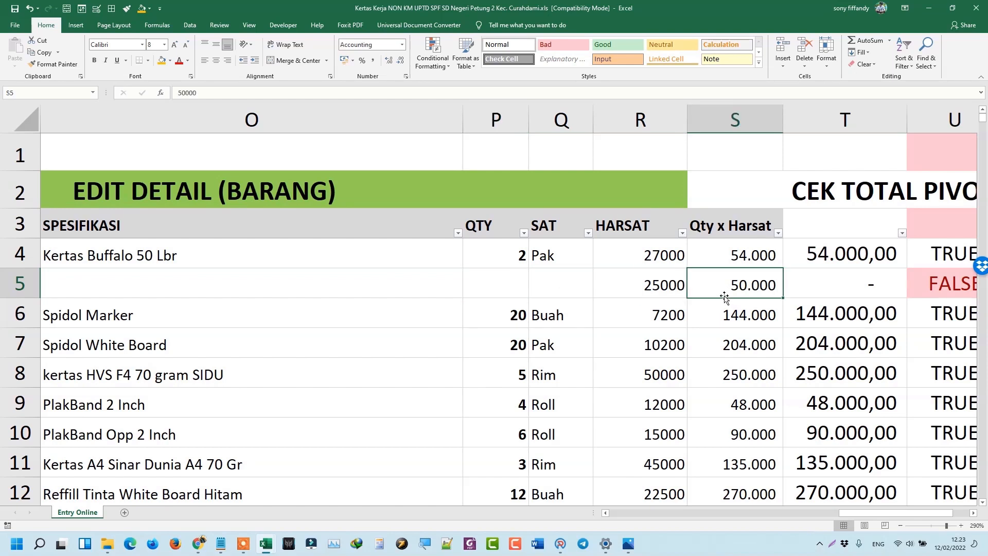
{"action": "left_click", "coordinate": [547, 263]}
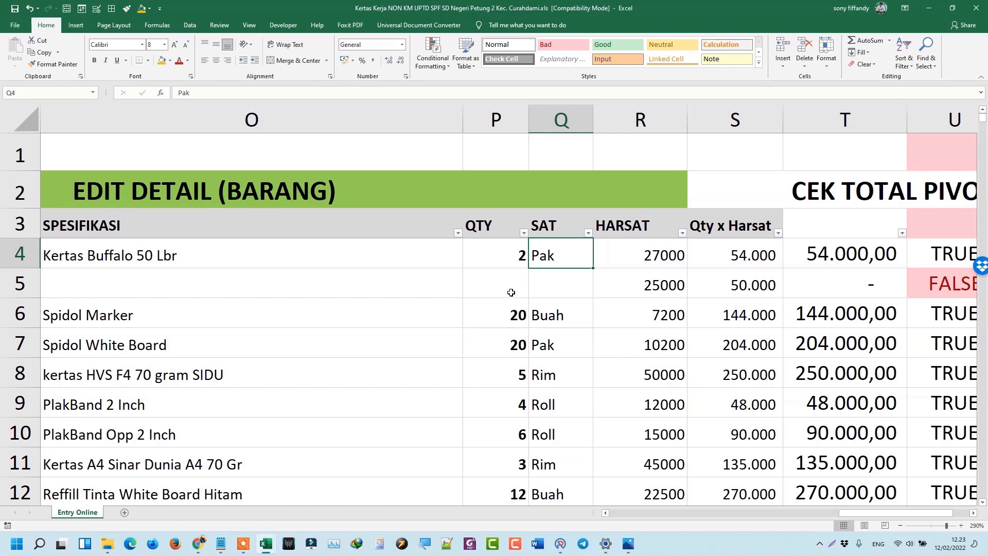
{"action": "left_click_drag", "start_coordinate": [511, 293], "coordinate": [543, 256]}
{"action": "key", "text": "ctrl+c"}
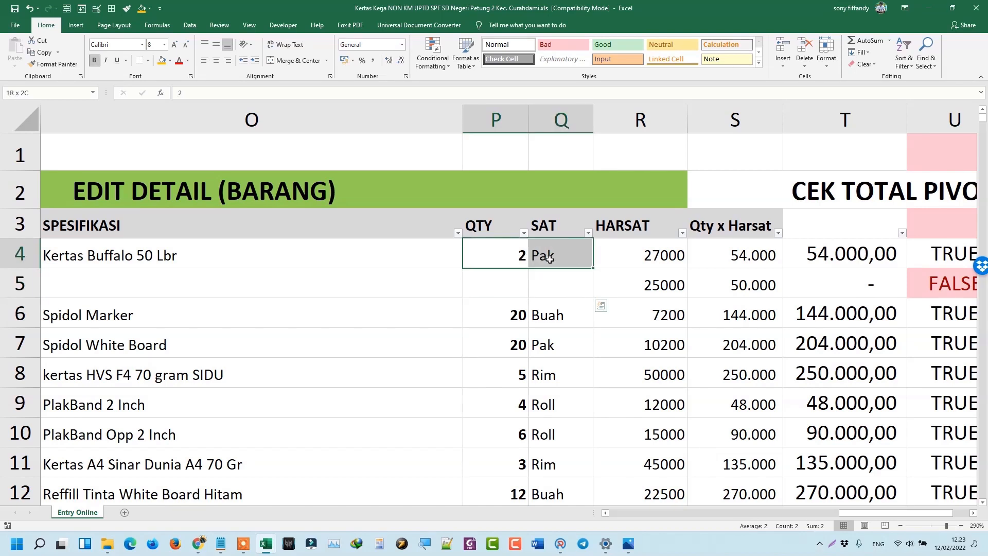
{"action": "left_click_drag", "start_coordinate": [507, 284], "coordinate": [562, 289]}
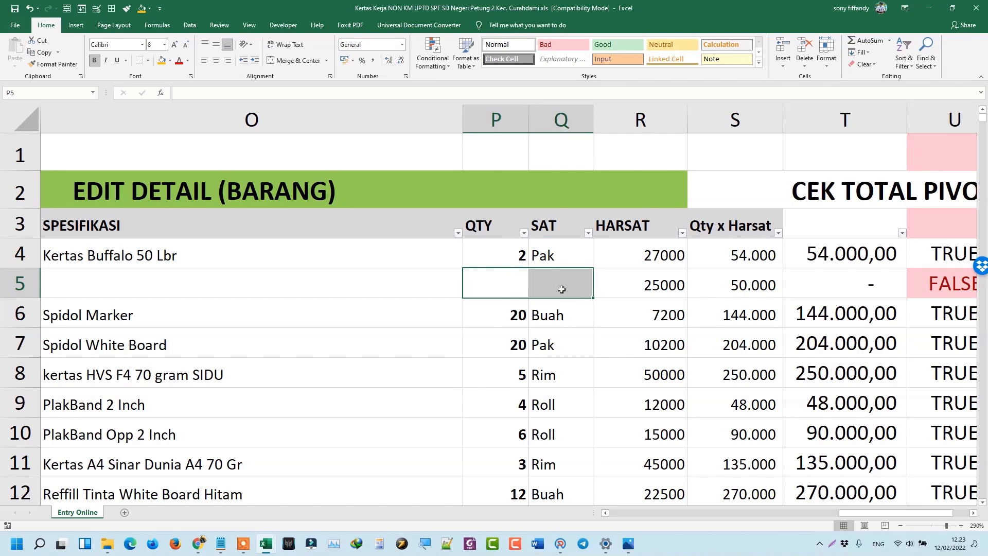
{"action": "key", "text": "ctrl+v"}
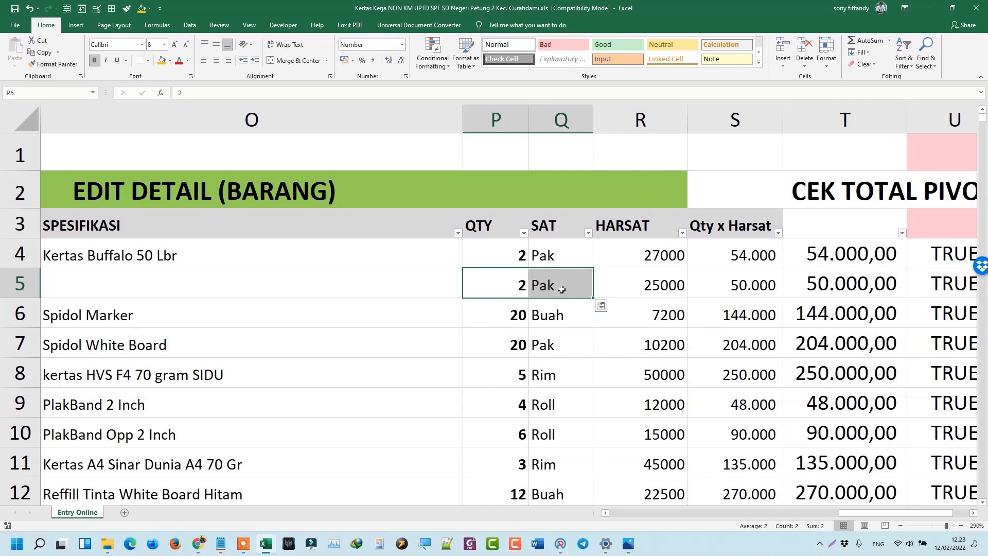
{"action": "key", "text": "Right"}
{"action": "key", "text": "Right"}
{"action": "key", "text": "Right"}
{"action": "key", "text": "Right"}
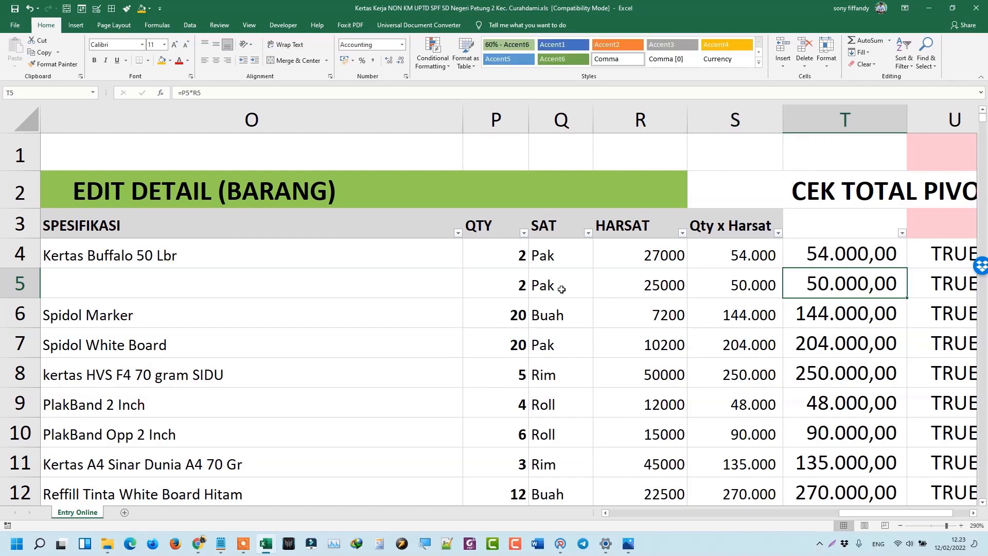
{"action": "key", "text": "Left"}
{"action": "key", "text": "Left"}
{"action": "key", "text": "Left"}
{"action": "key", "text": "Left"}
{"action": "key", "text": "Left"}
{"action": "key", "text": "Left"}
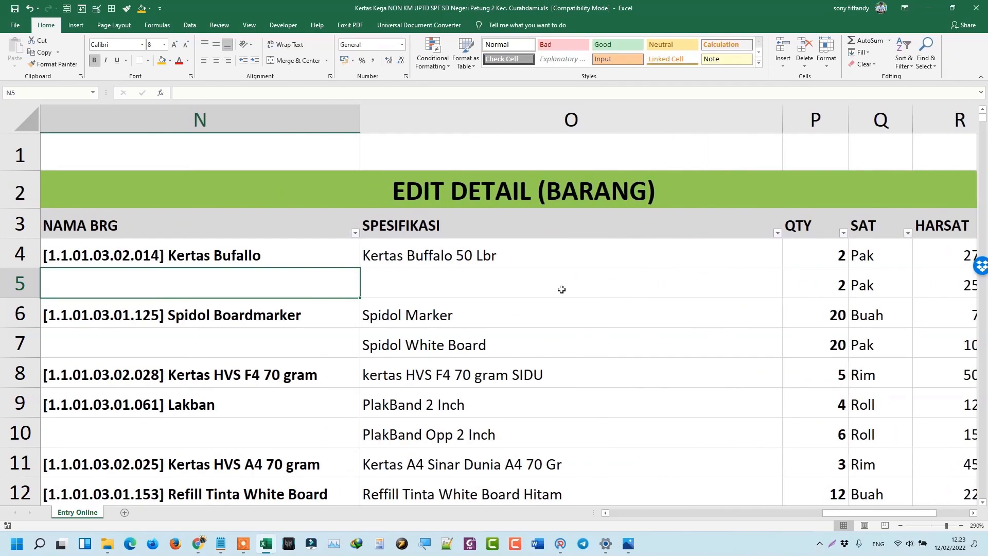
Fill row 5's NAMA BRG and SPESIFIKASI down from row 4 with Ctrl+D.
{"action": "left_click", "coordinate": [900, 526]}
{"action": "left_click", "coordinate": [900, 525]}
{"action": "left_click", "coordinate": [900, 525]}
{"action": "left_click", "coordinate": [900, 526]}
{"action": "left_click", "coordinate": [900, 525]}
{"action": "left_click", "coordinate": [900, 525]}
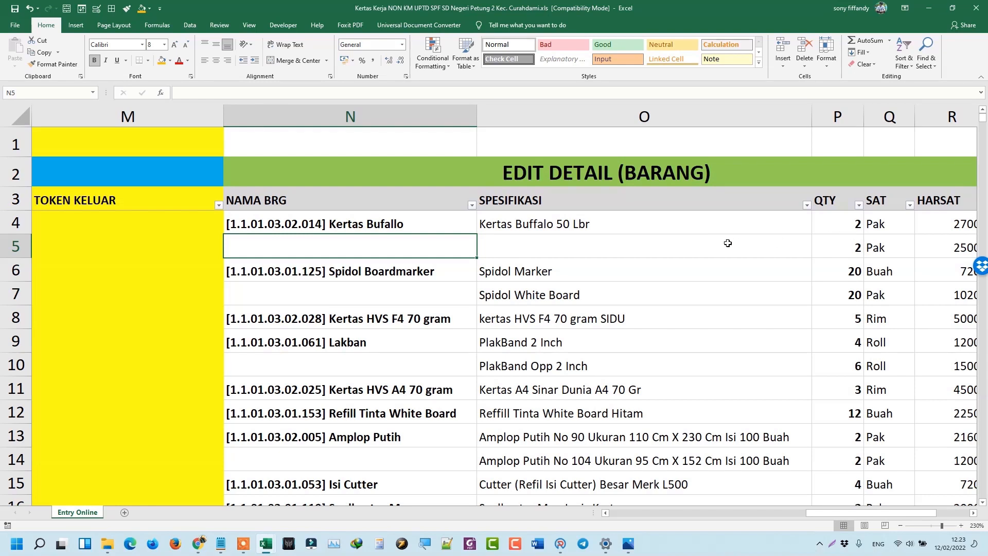
{"action": "left_click_drag", "start_coordinate": [727, 245], "coordinate": [407, 251]}
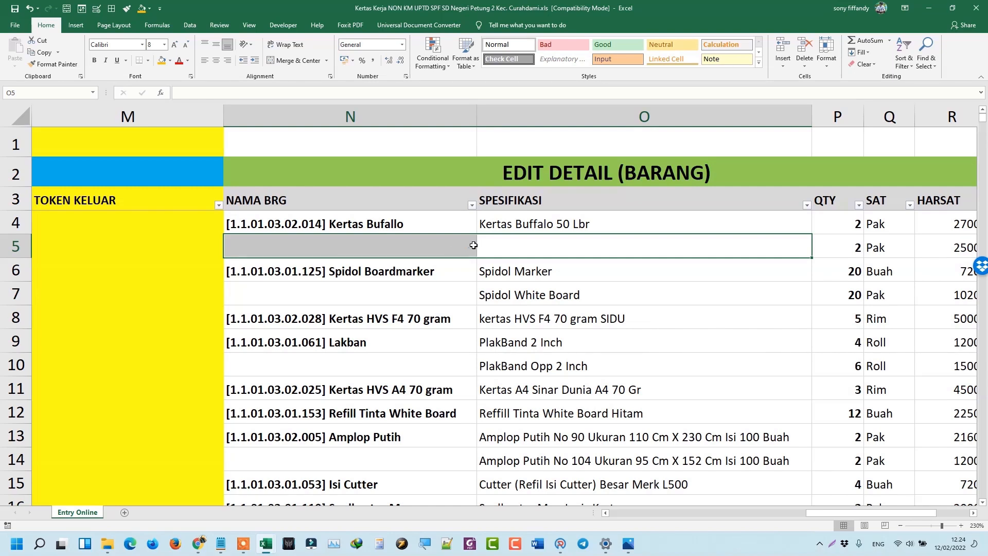
{"action": "key", "text": "ctrl+d"}
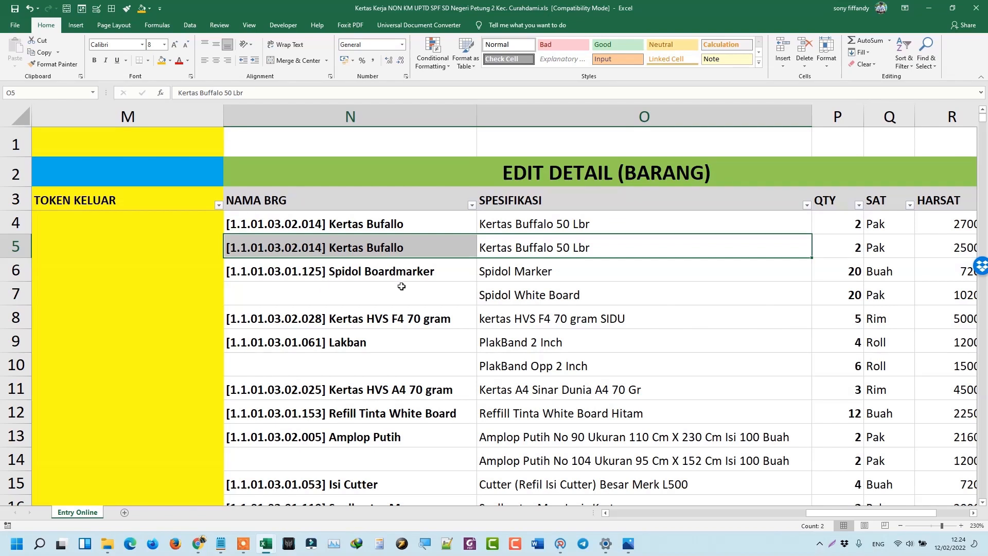
Compare the units recorded for the Spidol White Board marker rows.
{"action": "left_click", "coordinate": [893, 294]}
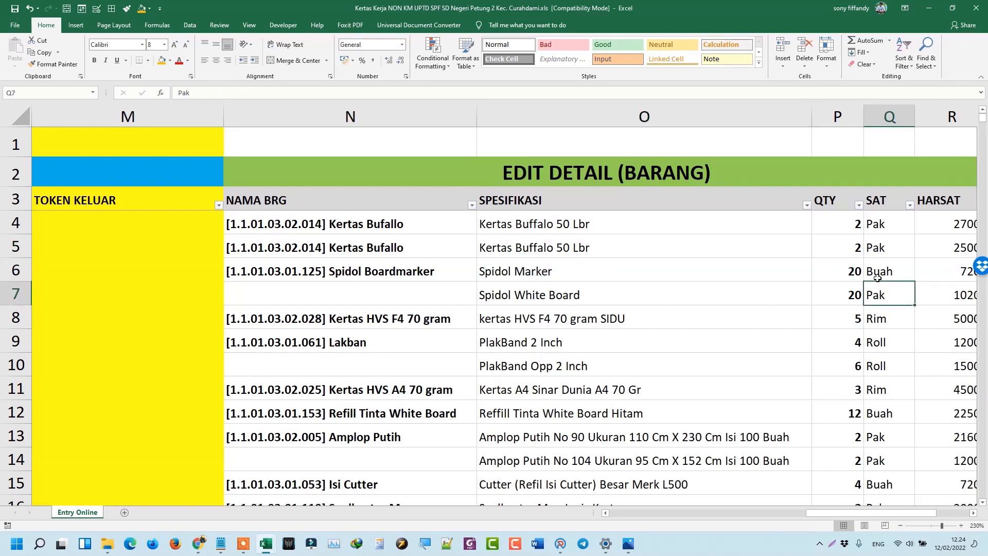
{"action": "left_click", "coordinate": [877, 276]}
{"action": "left_click", "coordinate": [880, 293]}
Fill empty item names N7, N10 and N14 with Spidol Boardmarker, Lakban and Amplop Putih from above.
{"action": "left_click", "coordinate": [407, 288]}
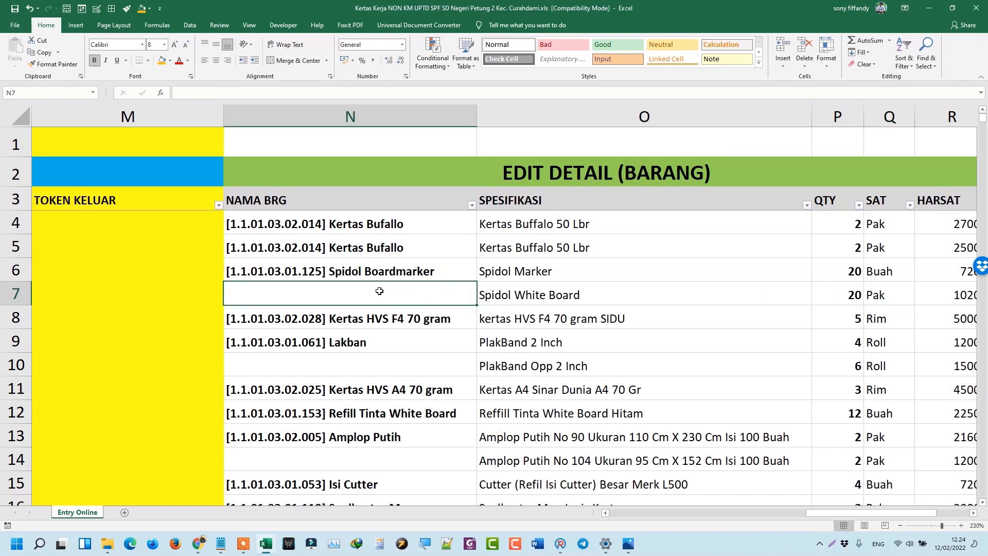
{"action": "key", "text": "ctrl+d"}
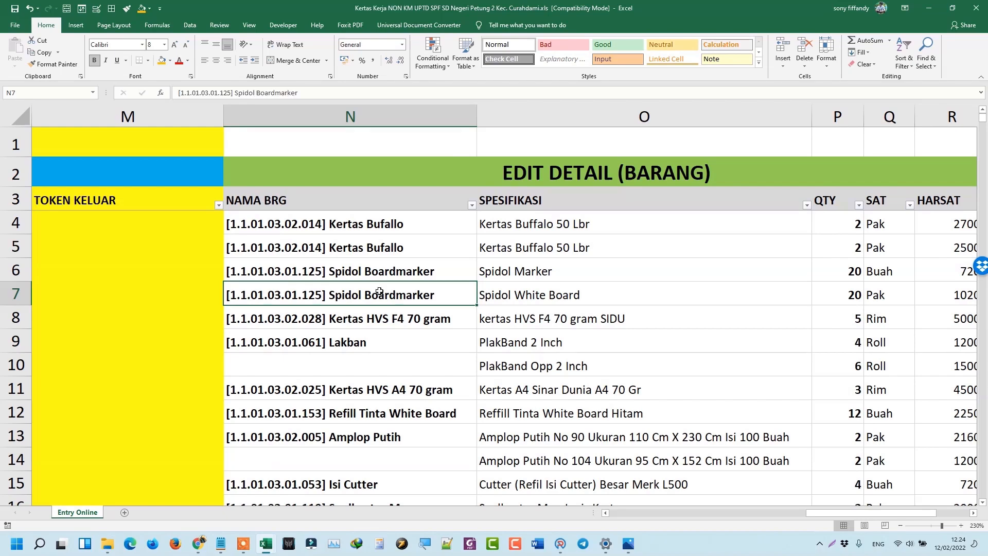
{"action": "left_click", "coordinate": [354, 359]}
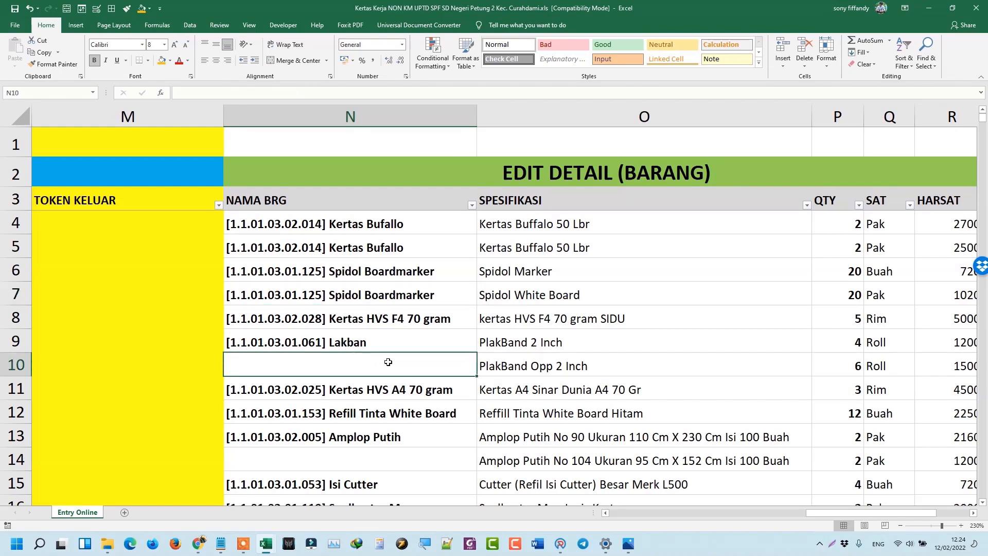
{"action": "key", "text": "ctrl+d"}
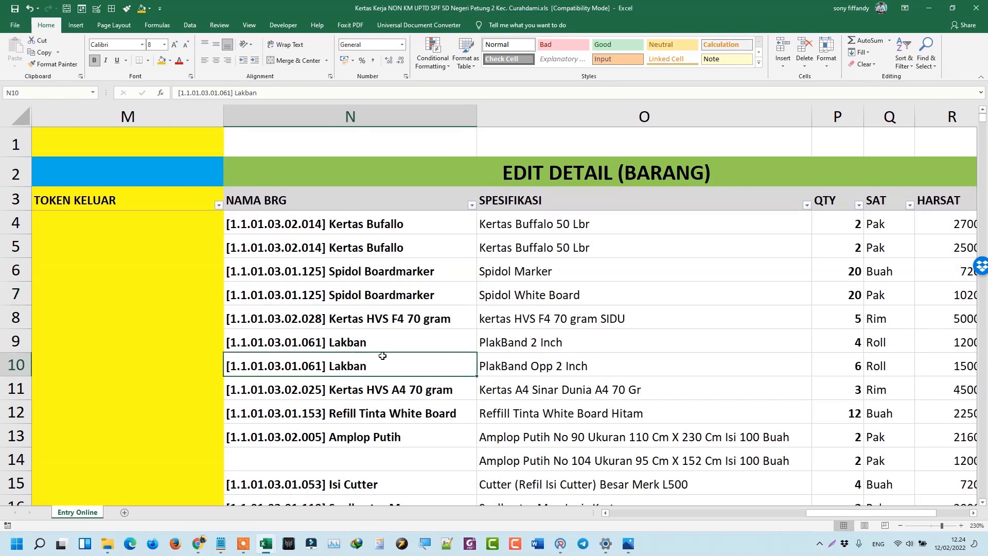
{"action": "scroll", "coordinate": [383, 356], "scroll_direction": "down", "scroll_amount": 1}
{"action": "left_click", "coordinate": [436, 378]}
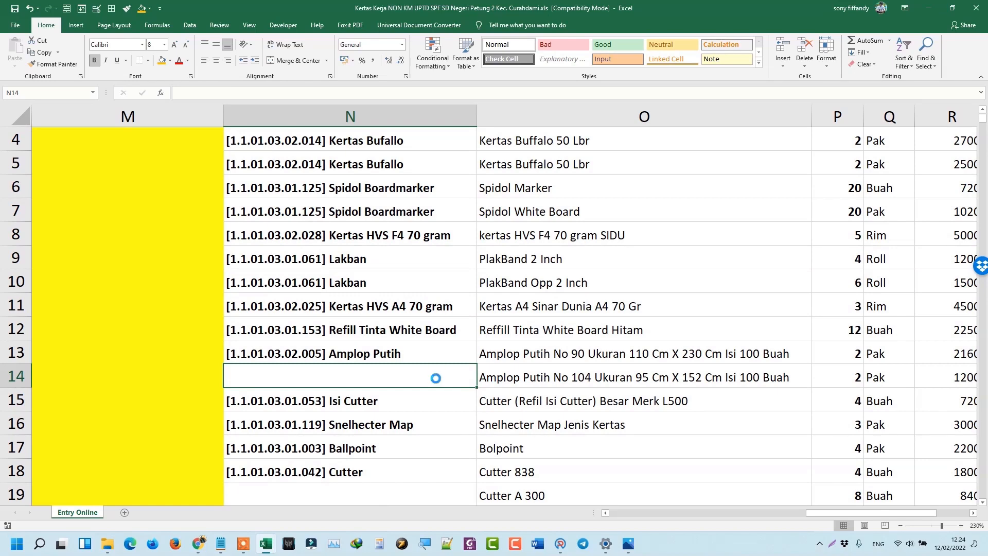
{"action": "key", "text": "ctrl+d"}
Fill the Cutter item name from N18 down into N19 and N20.
{"action": "scroll", "coordinate": [437, 381], "scroll_direction": "down", "scroll_amount": 1}
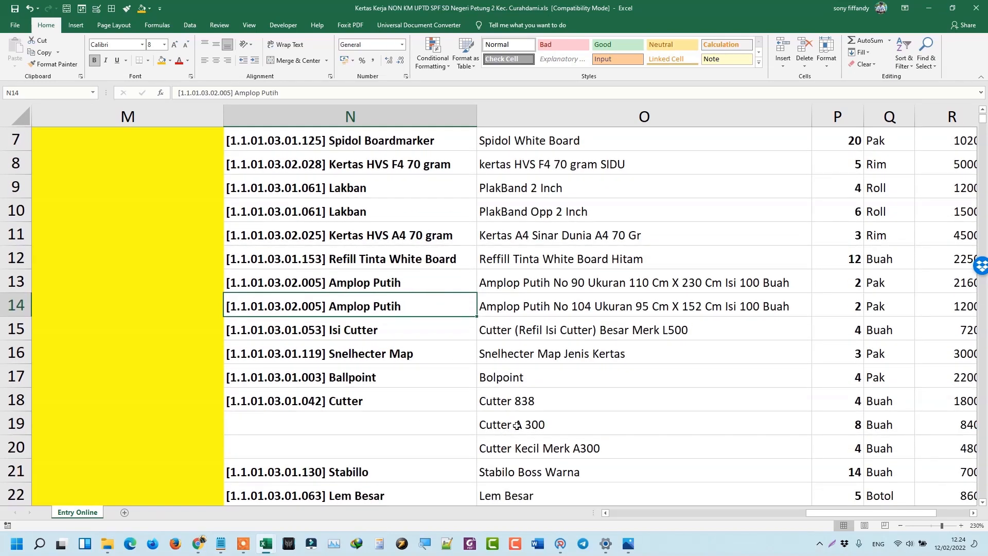
{"action": "scroll", "coordinate": [386, 355], "scroll_direction": "down", "scroll_amount": 1}
{"action": "left_click", "coordinate": [351, 334]}
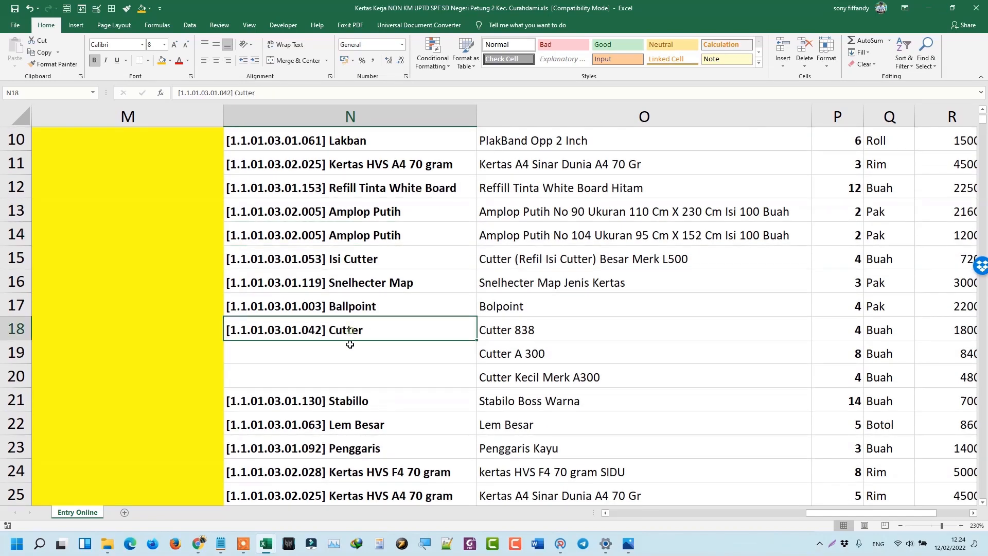
{"action": "left_click_drag", "start_coordinate": [350, 344], "coordinate": [352, 374]}
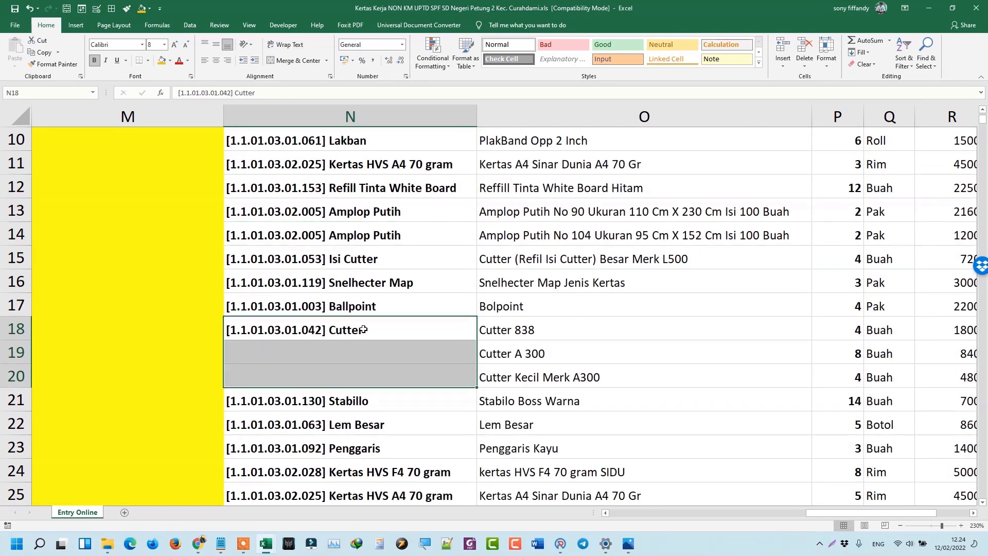
{"action": "left_click", "coordinate": [353, 360]}
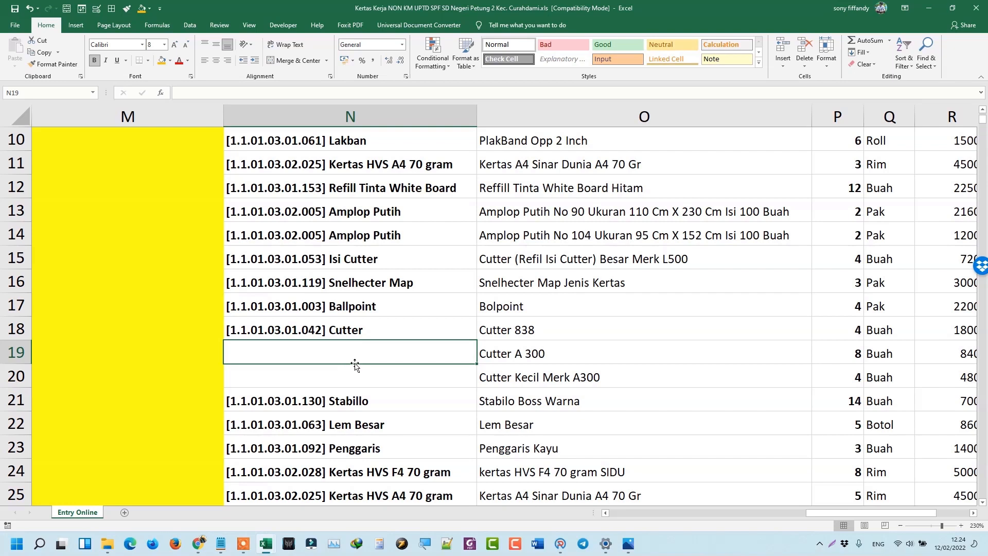
{"action": "key", "text": "ctrl+d"}
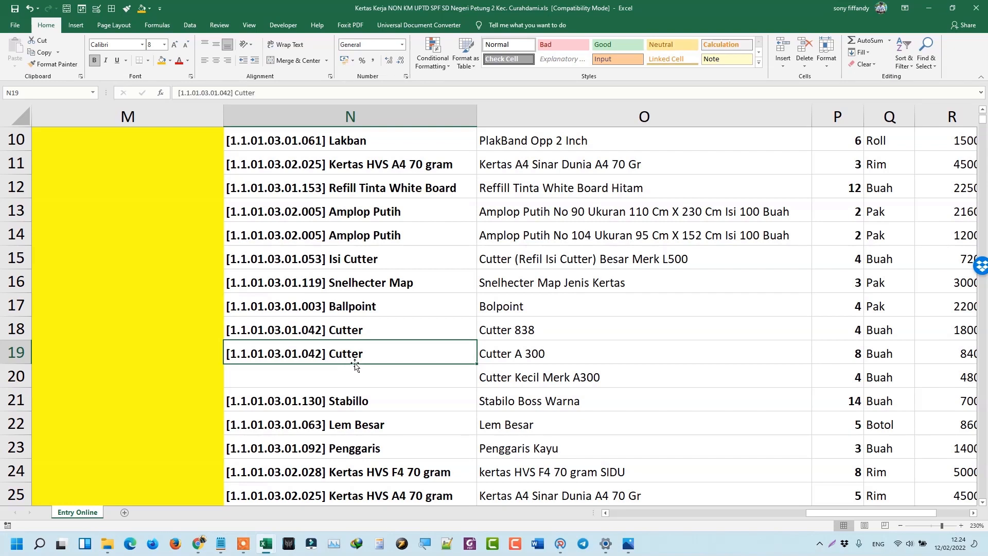
{"action": "key", "text": "Down"}
{"action": "key", "text": "ctrl+d"}
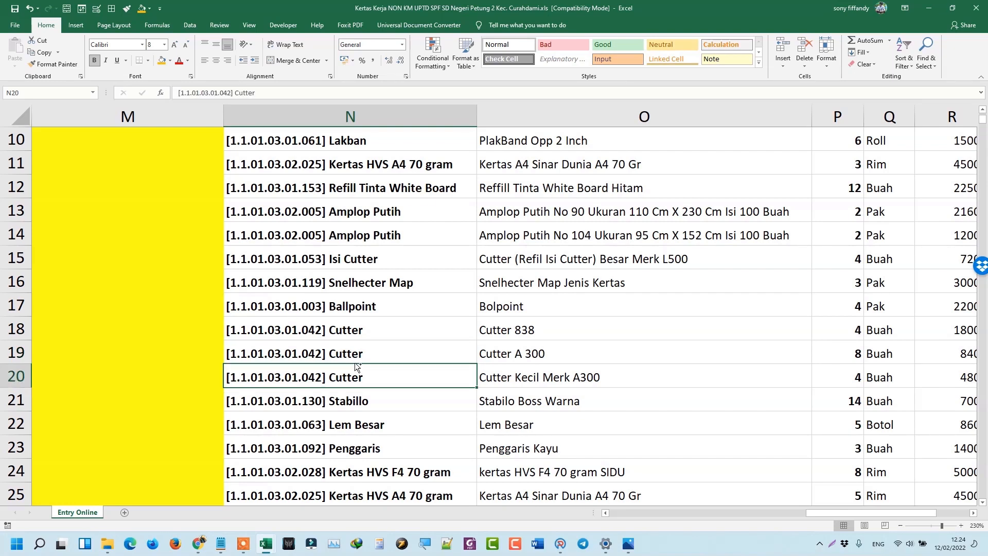
{"action": "key", "text": "ctrl+z"}
{"action": "key", "text": "ctrl+z"}
{"action": "left_click_drag", "start_coordinate": [351, 327], "coordinate": [353, 368]}
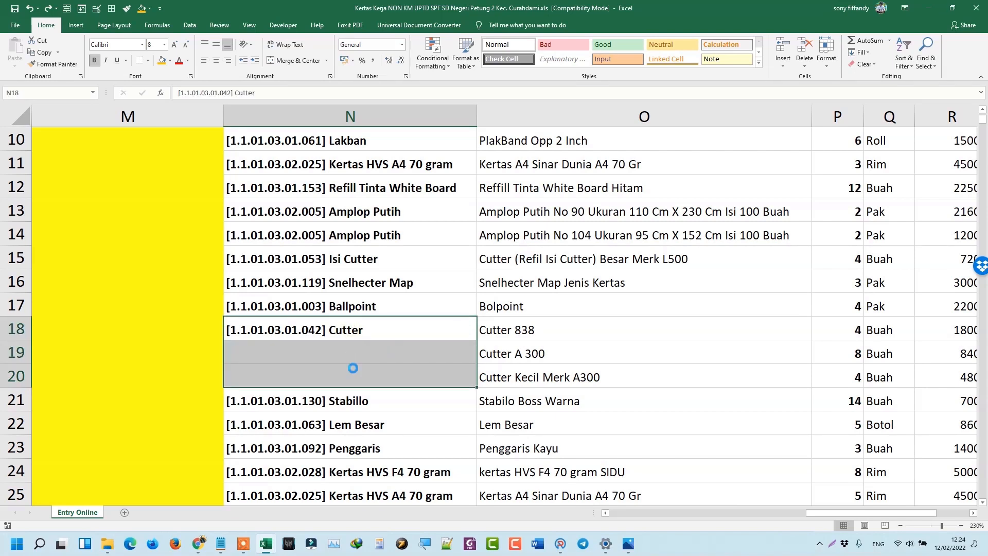
{"action": "key", "text": "ctrl+d"}
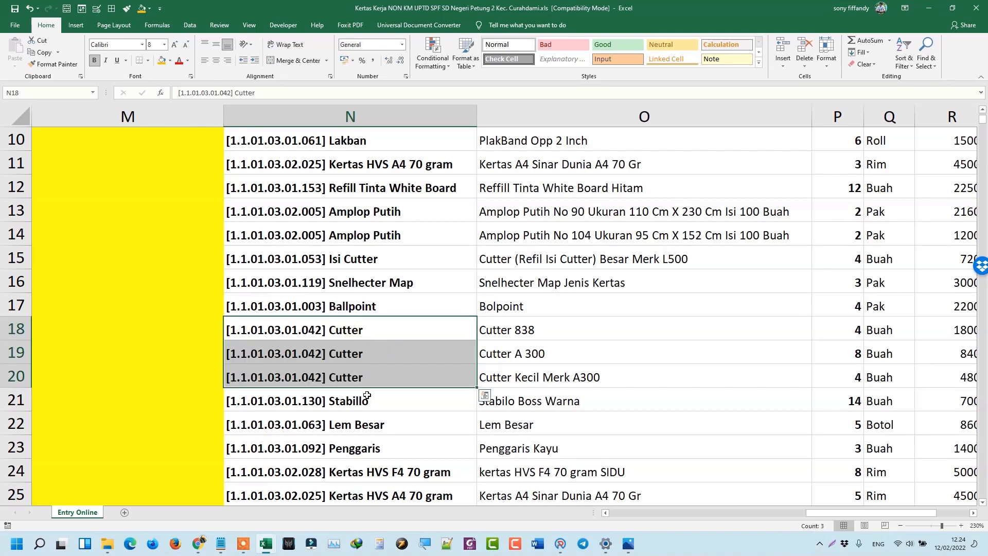
Copy row 37's Kertas Bufallo entry into N38:Q38 and Spidol Boardmarker into N40.
{"action": "scroll", "coordinate": [367, 401], "scroll_direction": "down", "scroll_amount": 7}
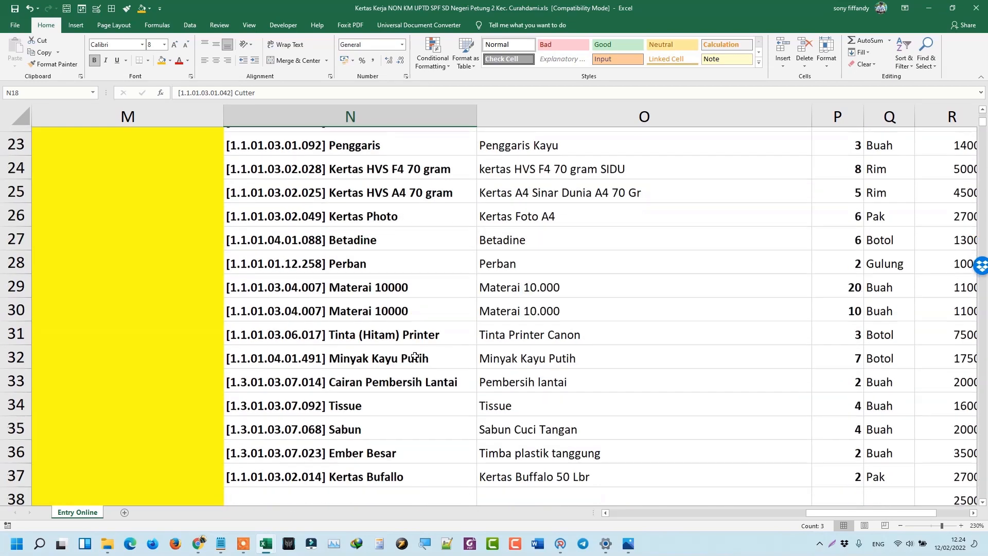
{"action": "left_click_drag", "start_coordinate": [426, 292], "coordinate": [523, 294]}
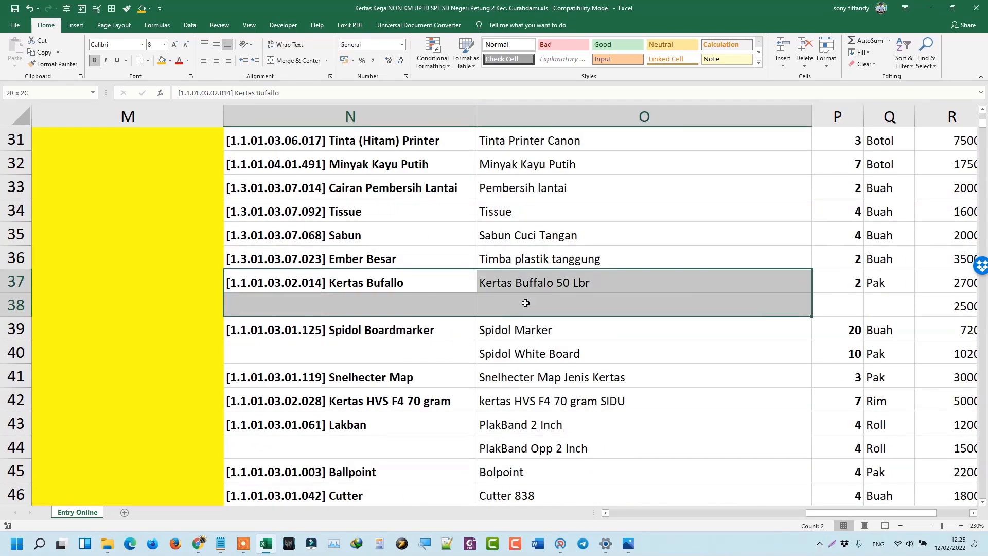
{"action": "left_click_drag", "start_coordinate": [898, 303], "coordinate": [378, 301]}
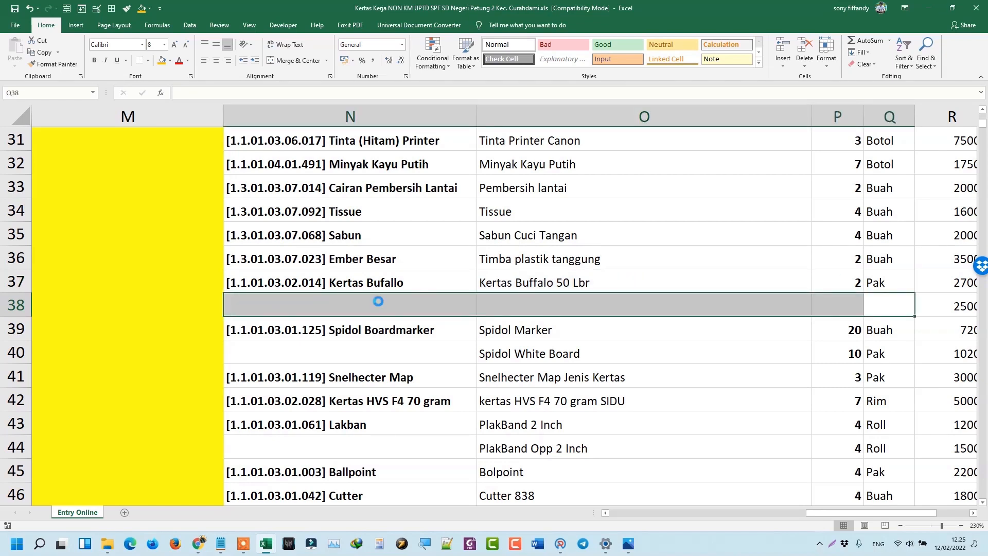
{"action": "key", "text": "ctrl+d"}
{"action": "left_click", "coordinate": [384, 353]}
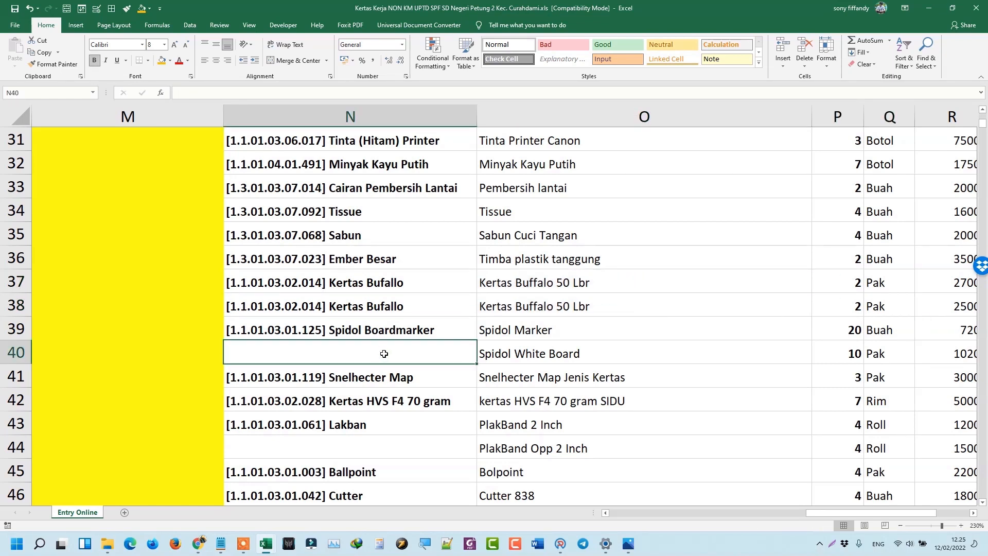
{"action": "key", "text": "ctrl+d"}
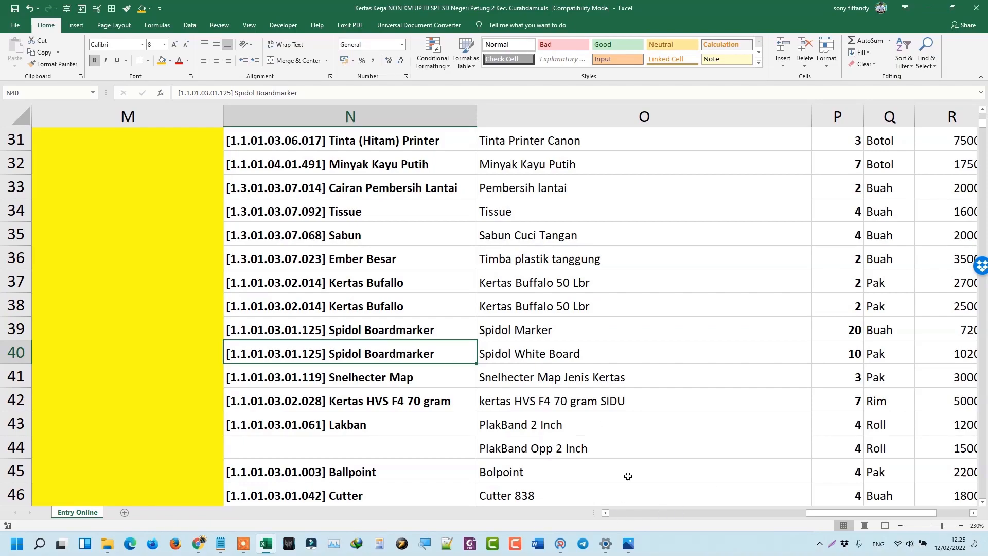
{"action": "left_click", "coordinate": [900, 525]}
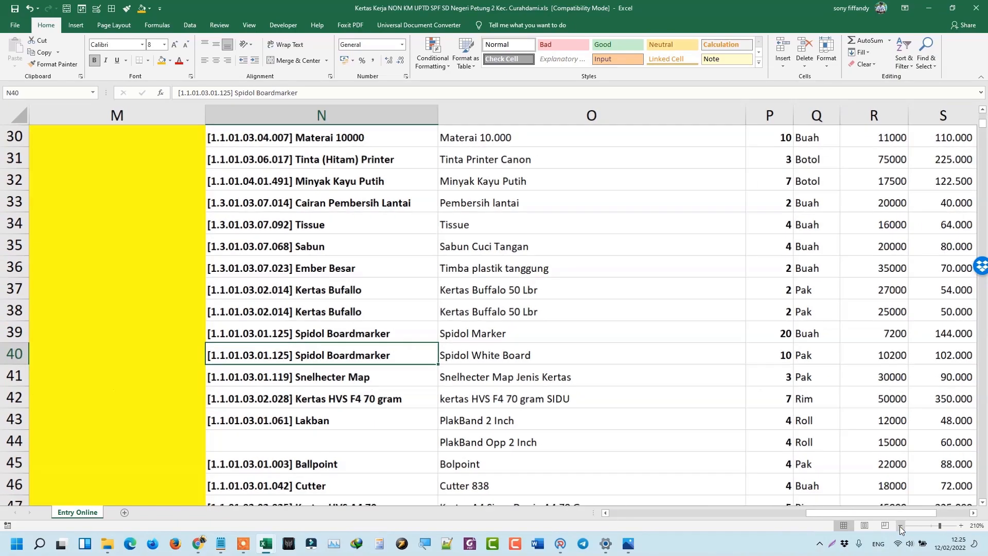
Zoom out the Entry Online sheet to see more of its columns and rows.
{"action": "left_click", "coordinate": [900, 525]}
{"action": "left_click", "coordinate": [900, 526]}
{"action": "left_click", "coordinate": [900, 525]}
{"action": "left_click", "coordinate": [900, 526]}
{"action": "left_click", "coordinate": [900, 526]}
{"action": "left_click", "coordinate": [900, 525]}
{"action": "left_click", "coordinate": [900, 525]}
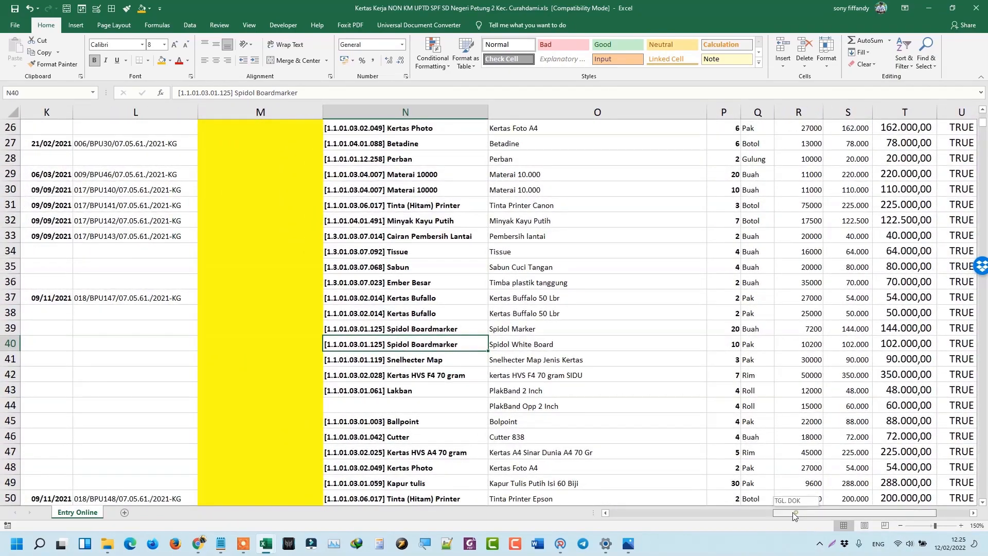
{"action": "left_click_drag", "start_coordinate": [792, 511], "coordinate": [716, 515]}
{"action": "scroll", "coordinate": [638, 270], "scroll_direction": "up", "scroll_amount": 8}
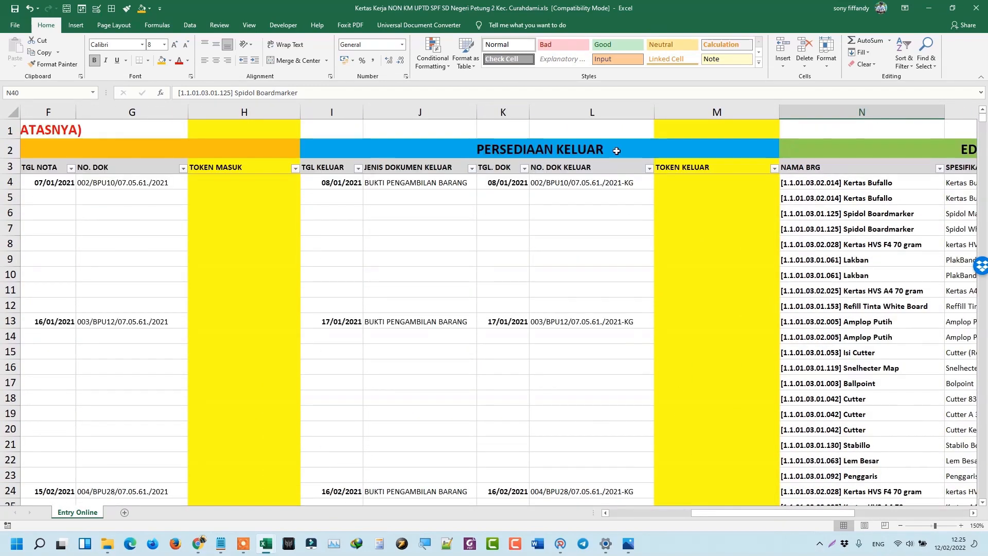
{"action": "scroll", "coordinate": [644, 229], "scroll_direction": "down", "scroll_amount": 1}
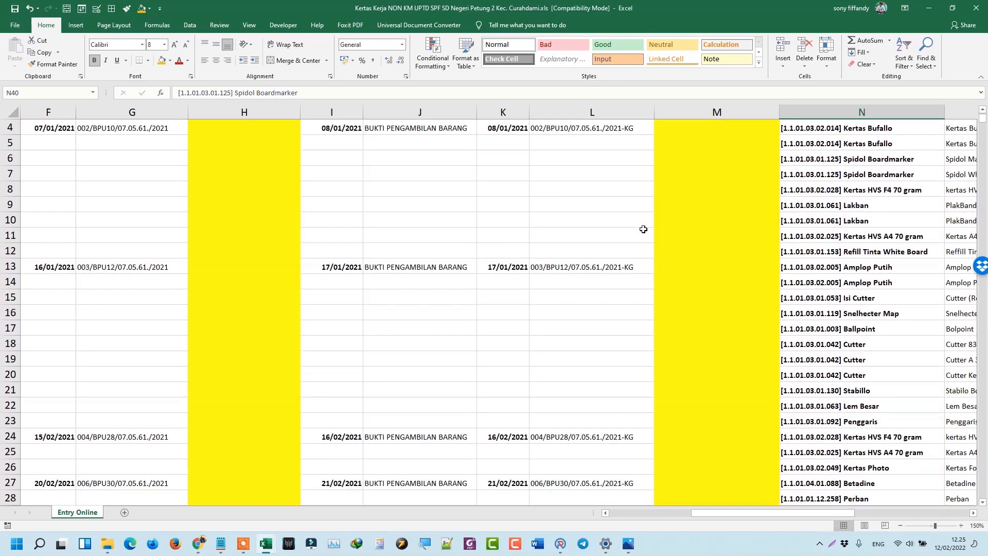
{"action": "scroll", "coordinate": [642, 235], "scroll_direction": "up", "scroll_amount": 1}
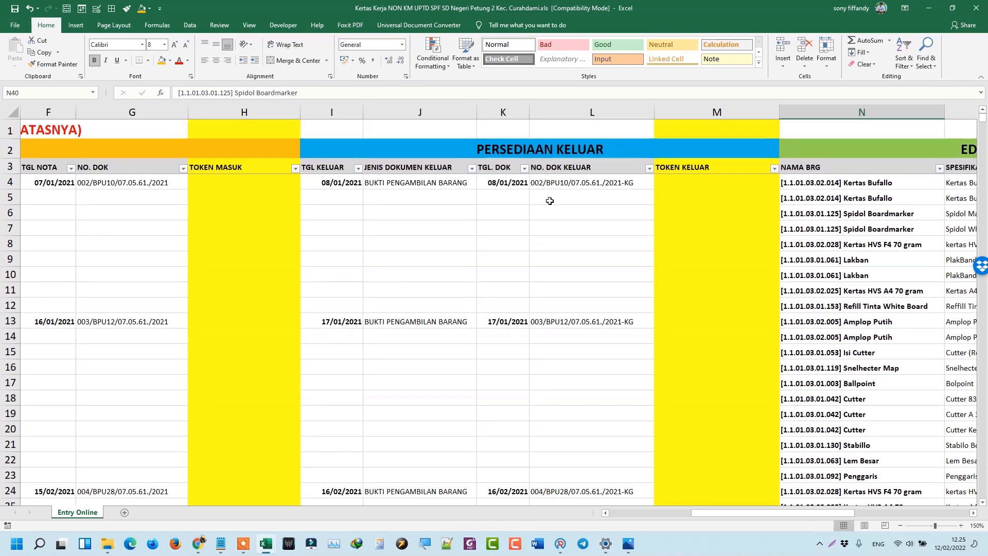
Review row 4's 08/01/2021 outgoing entry and document number across rows 4–12.
{"action": "left_click", "coordinate": [553, 183]}
{"action": "left_click_drag", "start_coordinate": [553, 196], "coordinate": [550, 310]}
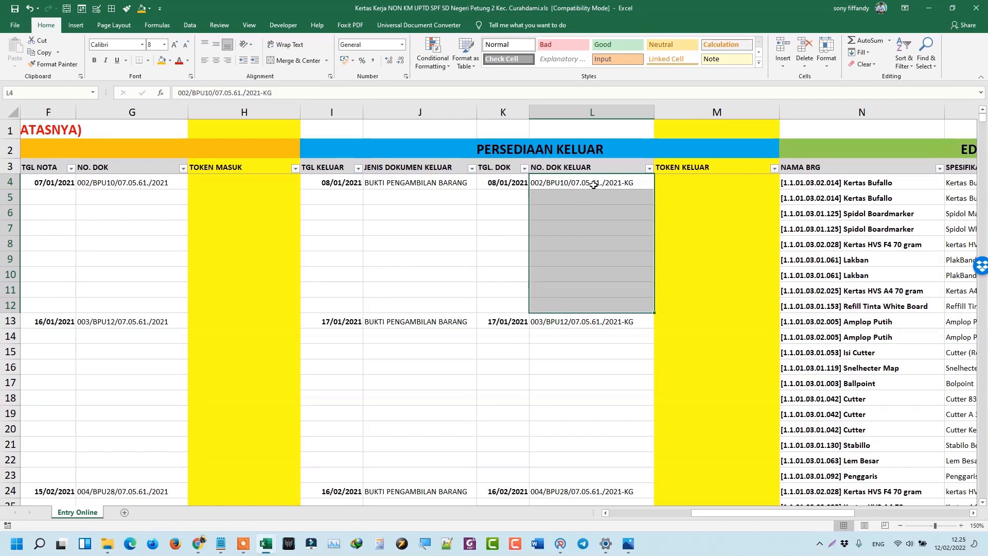
{"action": "left_click_drag", "start_coordinate": [593, 184], "coordinate": [340, 302]}
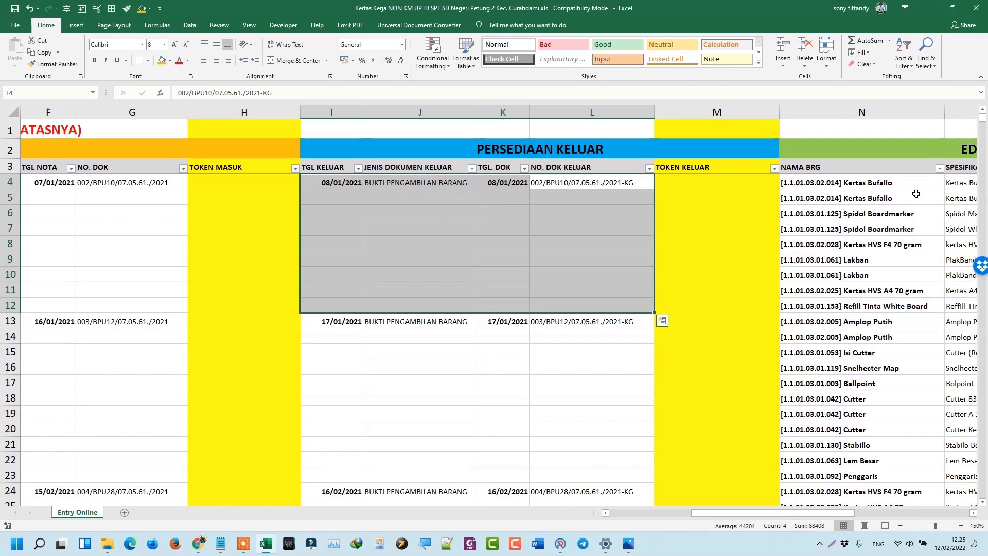
{"action": "left_click", "coordinate": [603, 183]}
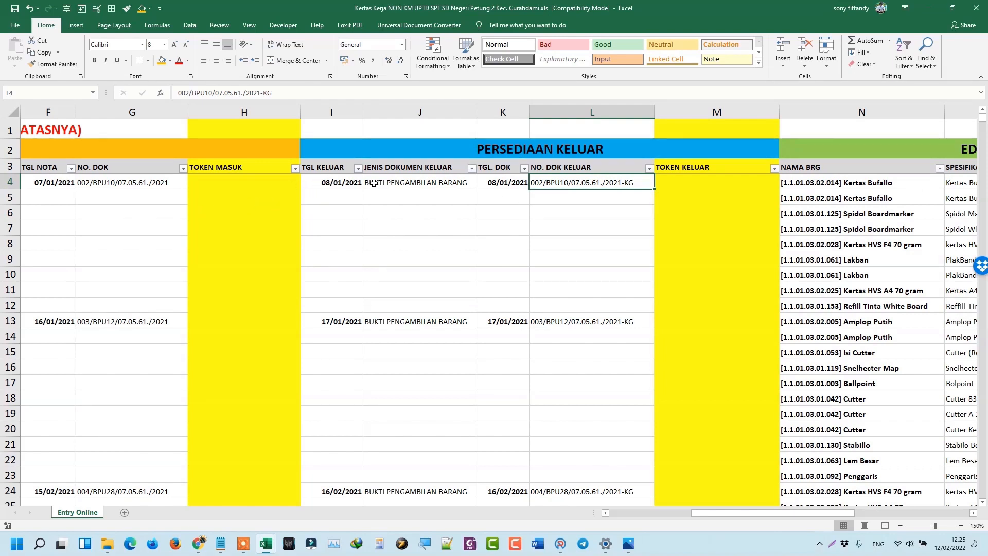
{"action": "left_click", "coordinate": [823, 306]}
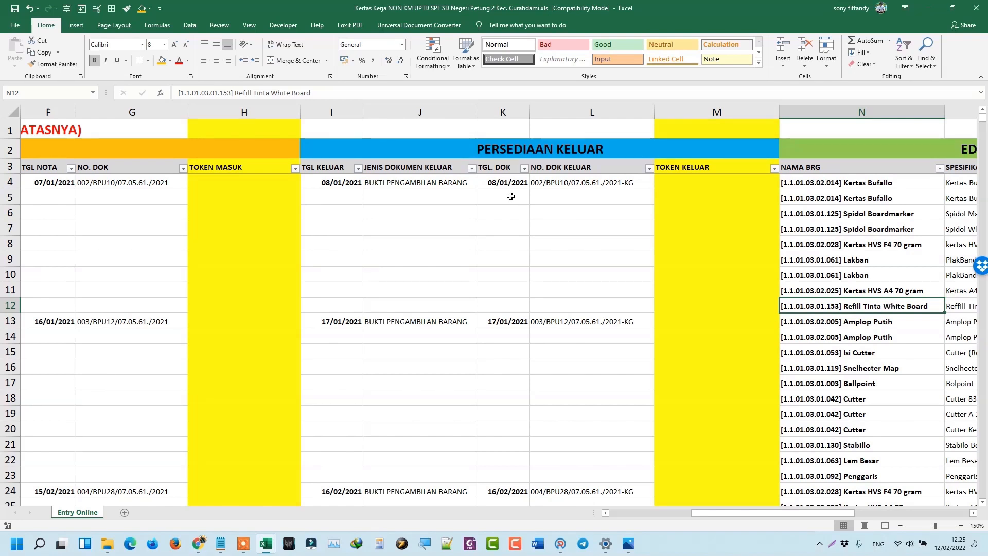
{"action": "left_click", "coordinate": [350, 184]}
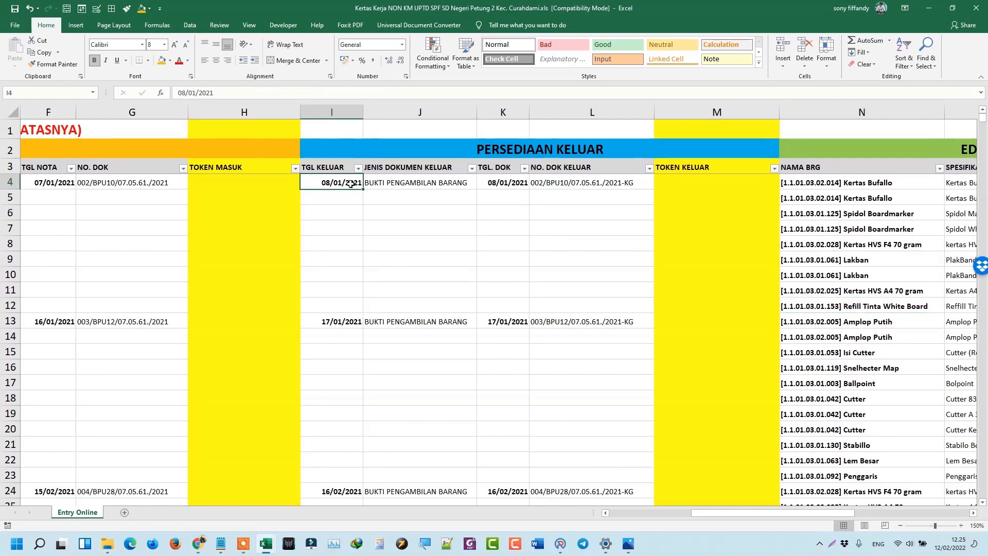
{"action": "mouse_move", "coordinate": [350, 183]}
{"action": "left_mouse_down"}
{"action": "mouse_move", "coordinate": [358, 307]}
{"action": "mouse_move", "coordinate": [566, 314]}
{"action": "mouse_move", "coordinate": [568, 303]}
{"action": "mouse_move", "coordinate": [355, 184]}
{"action": "left_mouse_up"}
{"action": "left_click", "coordinate": [566, 313]}
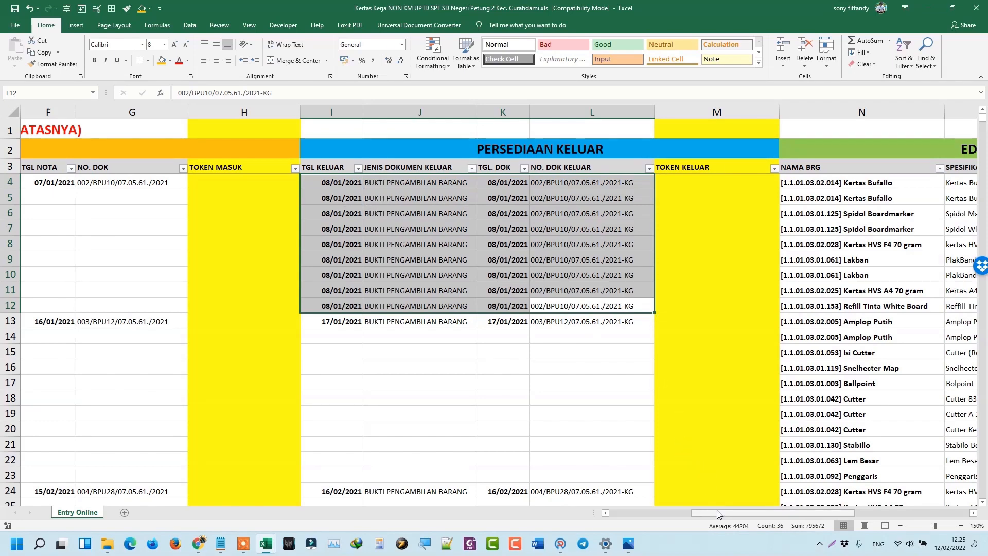
{"action": "scroll", "coordinate": [613, 302], "scroll_direction": "down", "scroll_amount": 4}
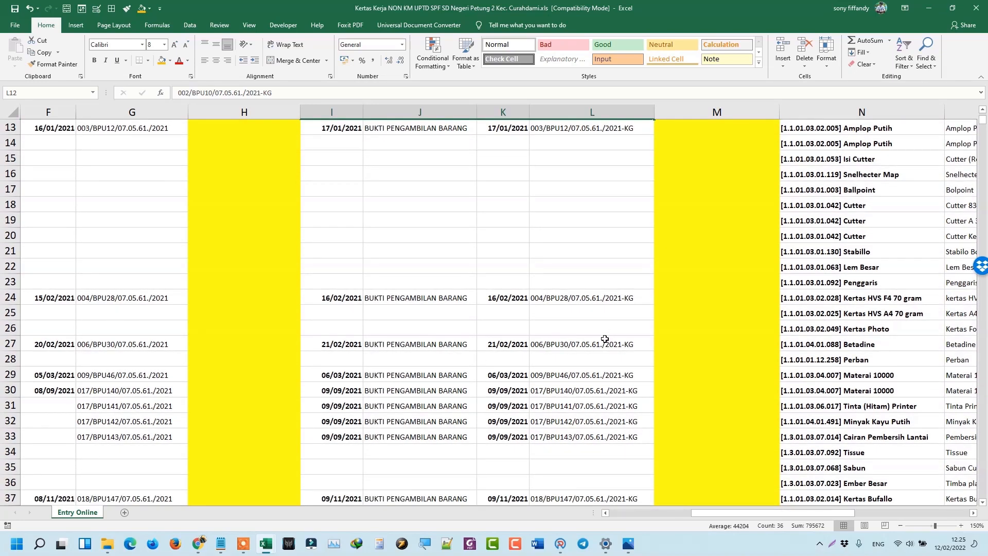
Fill row 30's date, school, account and funding details down into rows 31–33.
{"action": "scroll", "coordinate": [699, 394], "scroll_direction": "down", "scroll_amount": 1}
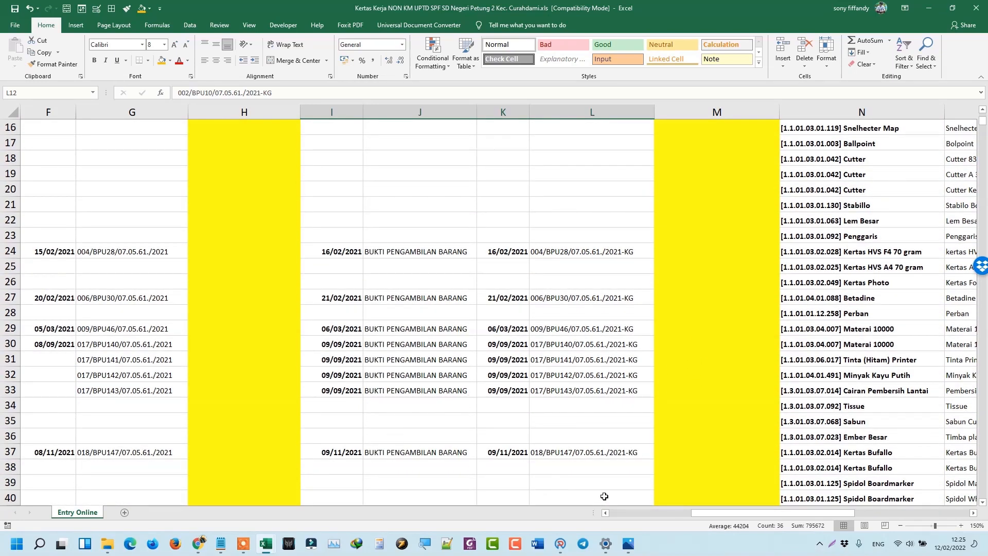
{"action": "left_click", "coordinate": [813, 333]}
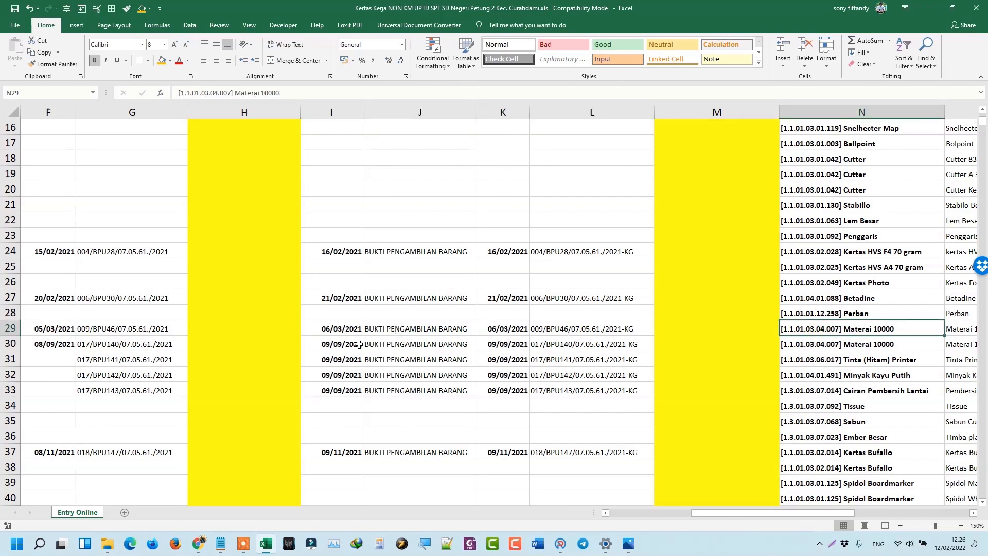
{"action": "left_click", "coordinate": [117, 346]}
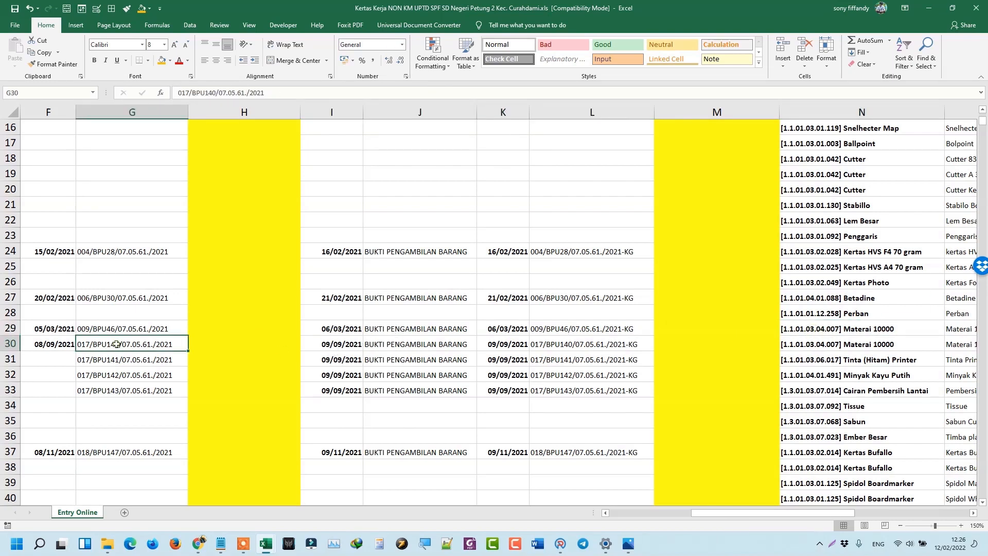
{"action": "key", "text": "Left"}
{"action": "key", "text": "Left"}
{"action": "key", "text": "Left"}
{"action": "key", "text": "Left"}
{"action": "key", "text": "Left"}
{"action": "key", "text": "Left"}
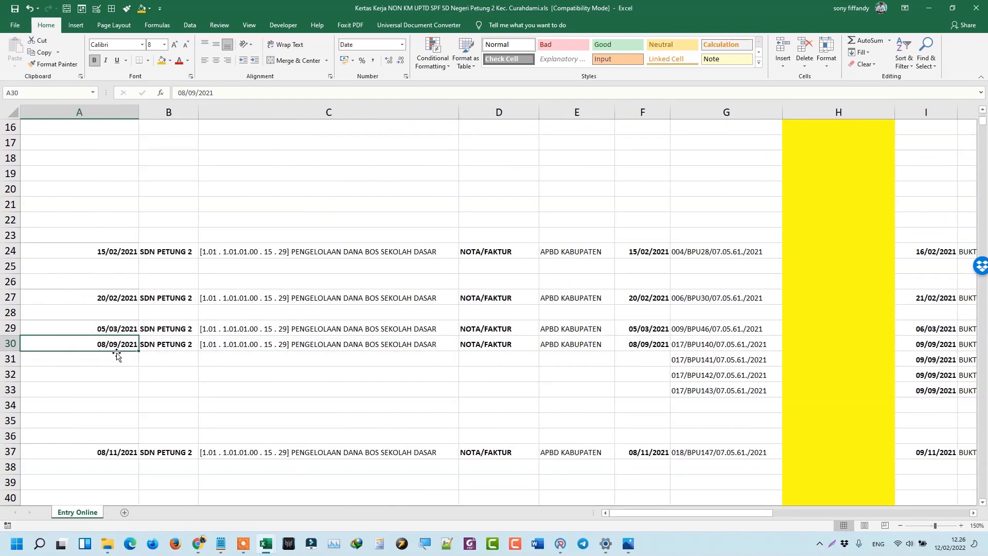
{"action": "left_click", "coordinate": [672, 358]}
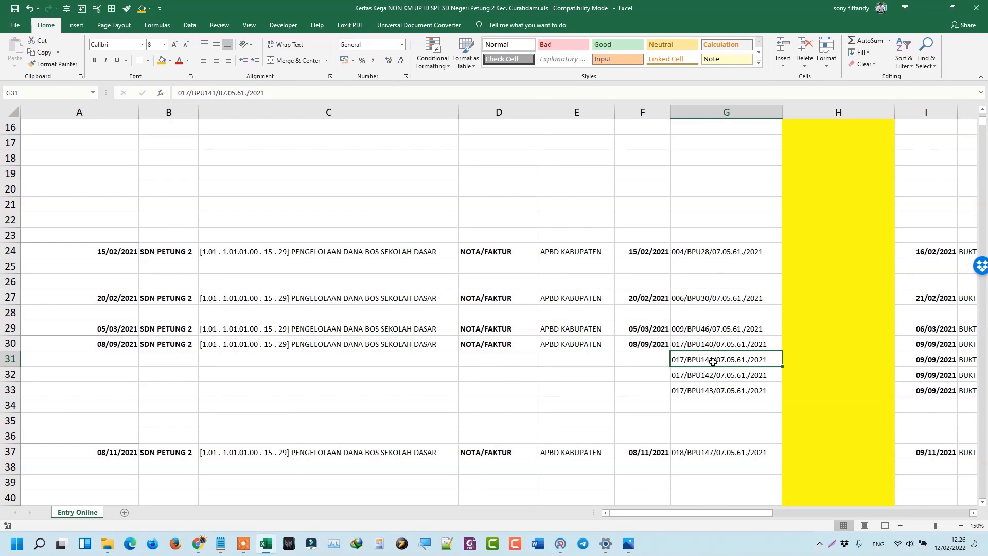
{"action": "left_click_drag", "start_coordinate": [659, 343], "coordinate": [128, 379]}
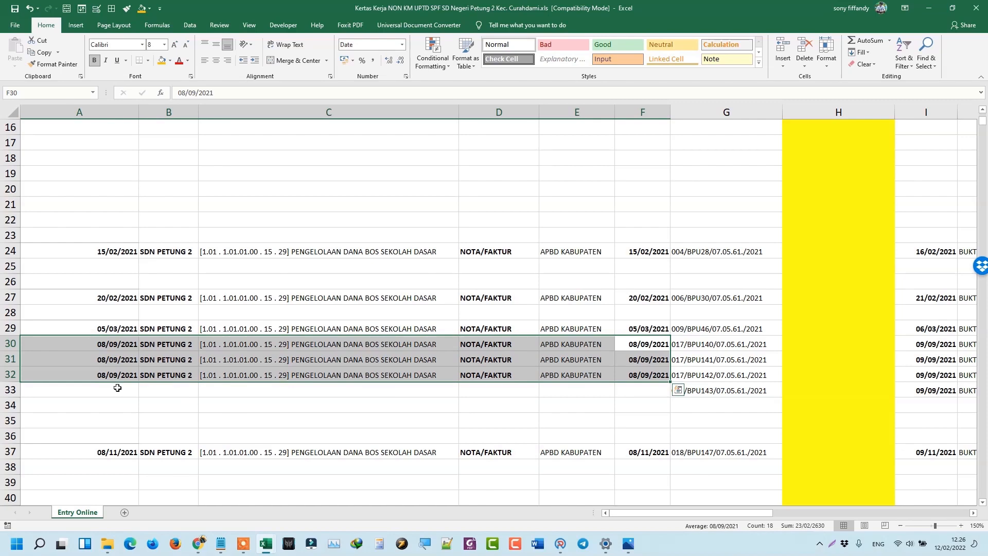
{"action": "left_click_drag", "start_coordinate": [117, 387], "coordinate": [616, 392]}
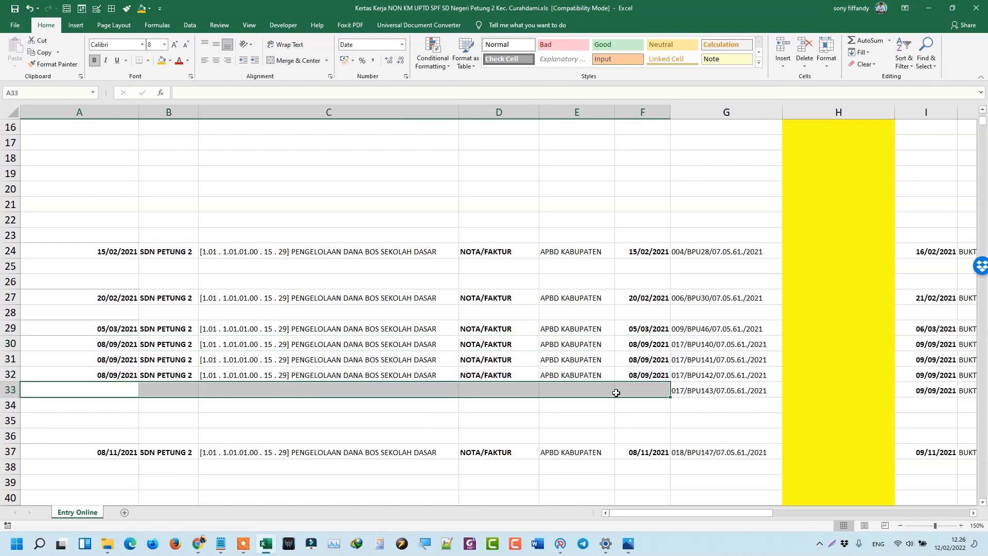
Copy row 37's 08/11/2021 entry details (A37:F37) into row 50.
{"action": "scroll", "coordinate": [903, 443], "scroll_direction": "down", "scroll_amount": 5}
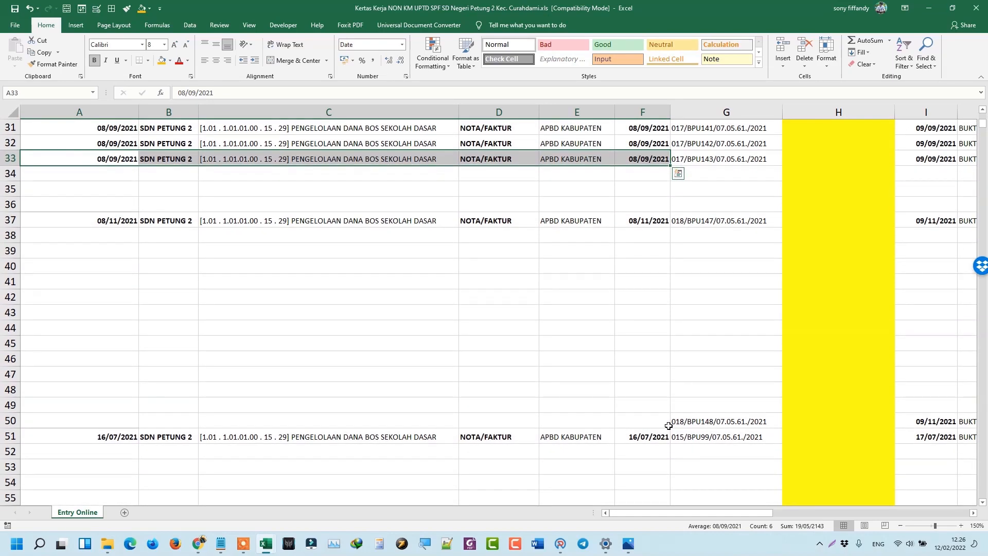
{"action": "left_click", "coordinate": [685, 419]}
{"action": "left_click", "coordinate": [648, 421]}
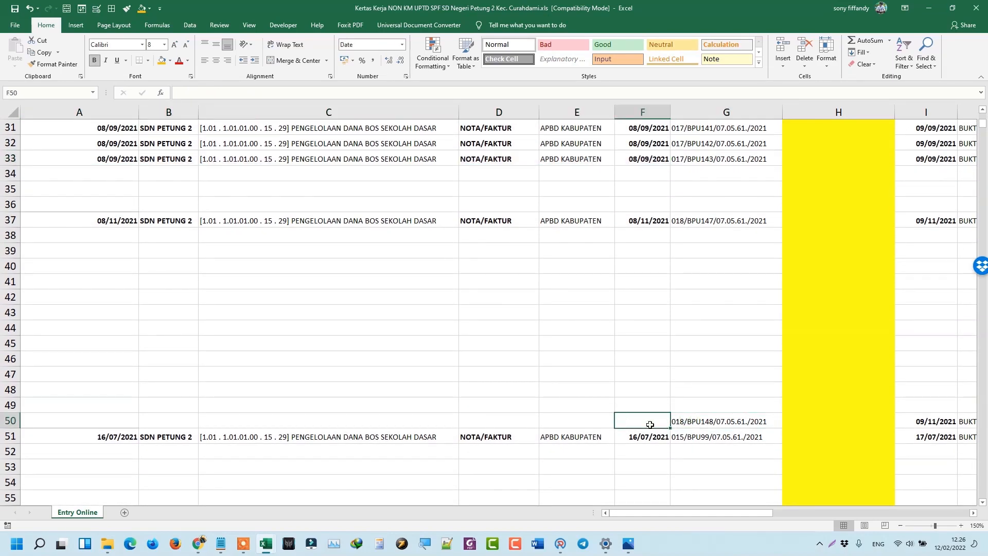
{"action": "left_click_drag", "start_coordinate": [647, 219], "coordinate": [126, 220]}
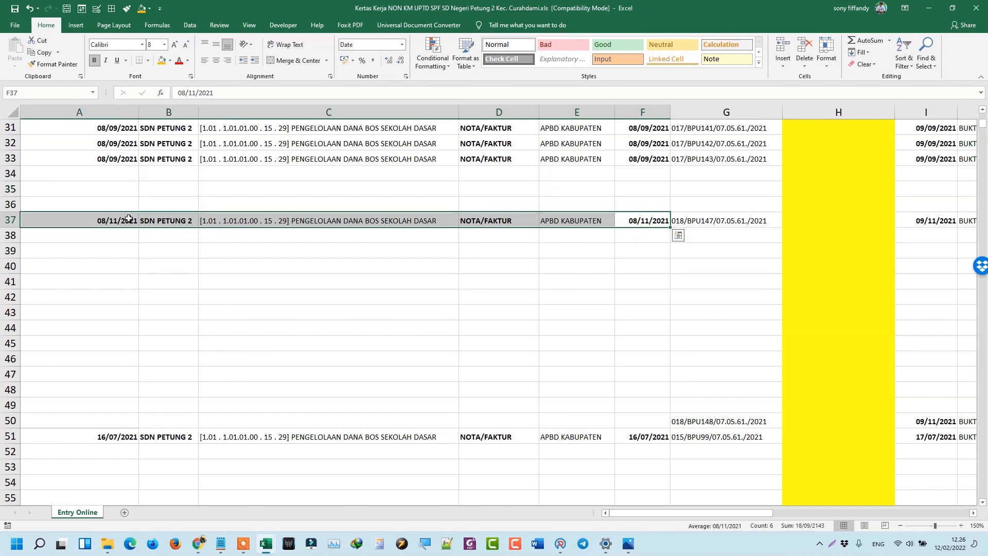
{"action": "right_click", "coordinate": [99, 222]}
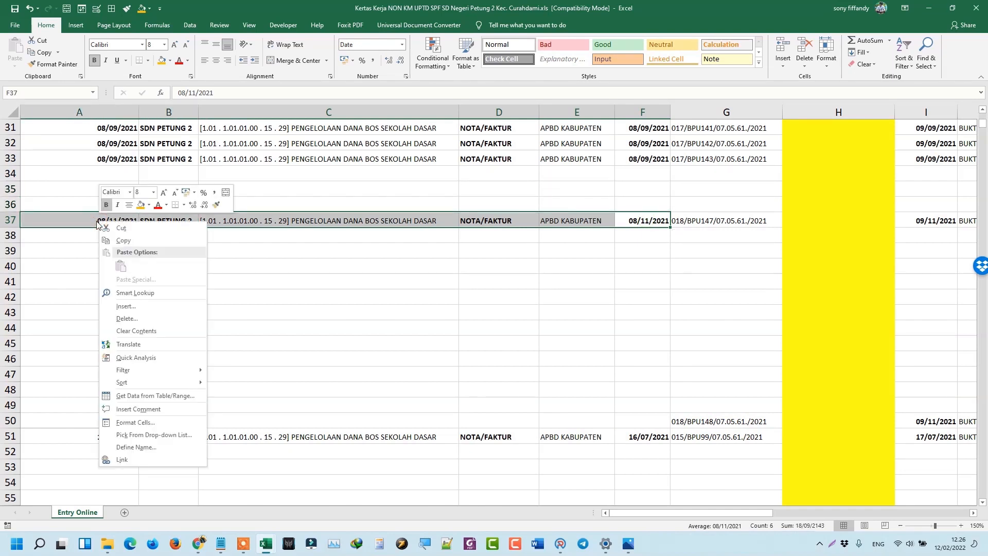
{"action": "left_click", "coordinate": [129, 227]}
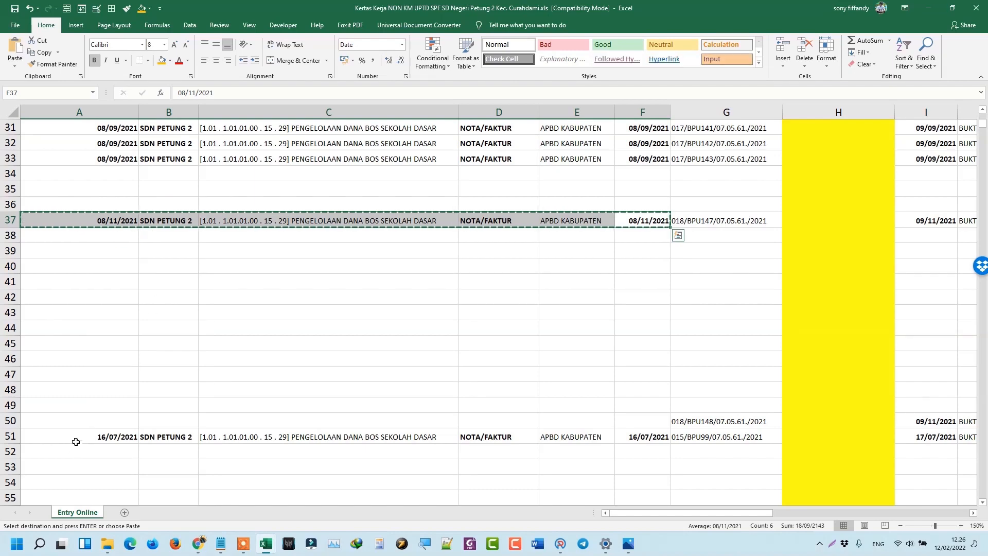
{"action": "left_click", "coordinate": [81, 420]}
{"action": "right_click", "coordinate": [81, 420]}
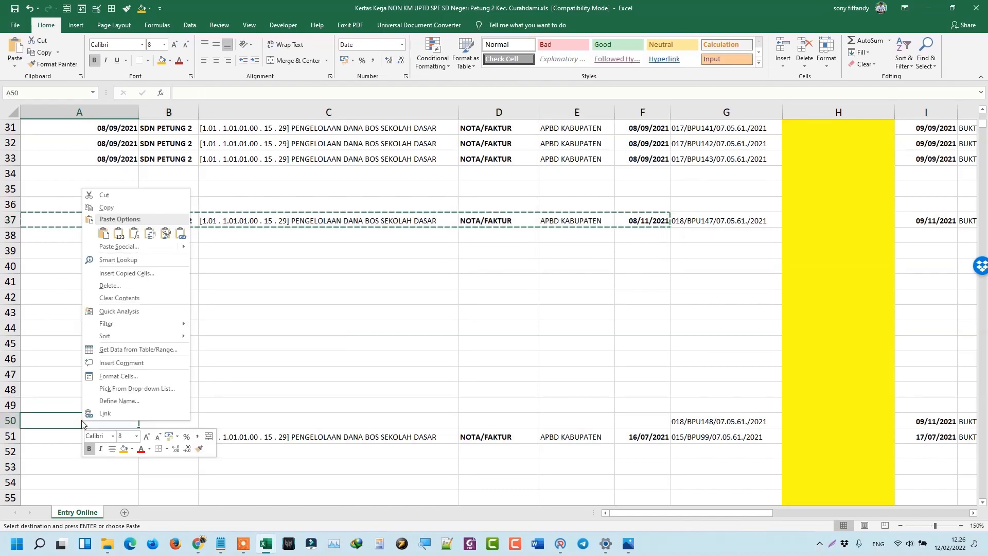
{"action": "left_click", "coordinate": [119, 236]}
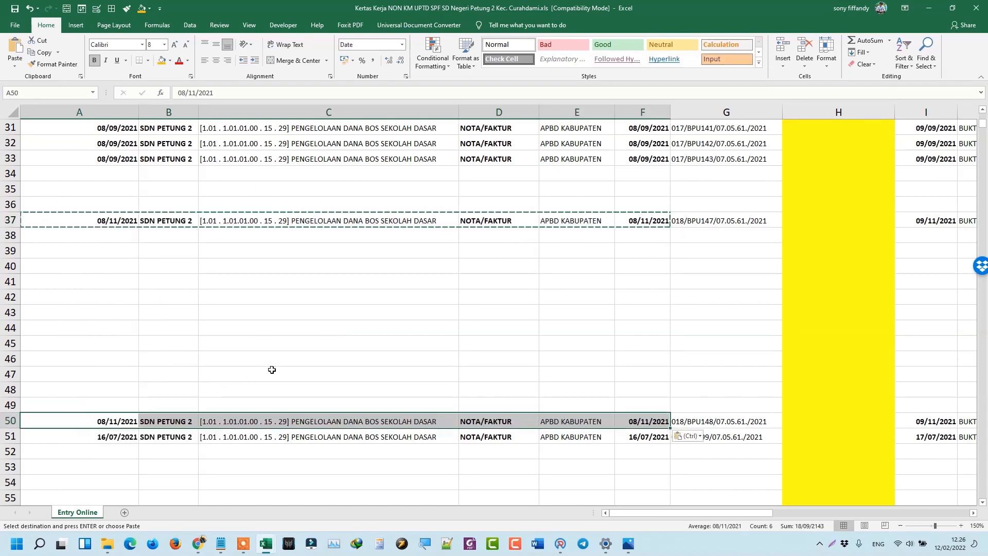
Copy row 51's 16/07/2021 entry details (A51:F51) into rows 59 and 61.
{"action": "scroll", "coordinate": [272, 369], "scroll_direction": "down", "scroll_amount": 3}
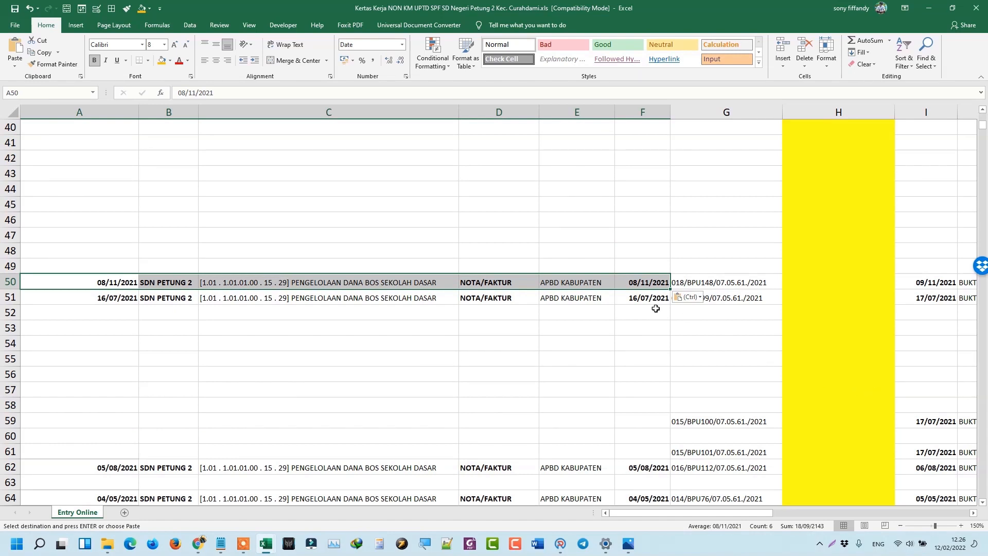
{"action": "left_click_drag", "start_coordinate": [658, 301], "coordinate": [126, 302]}
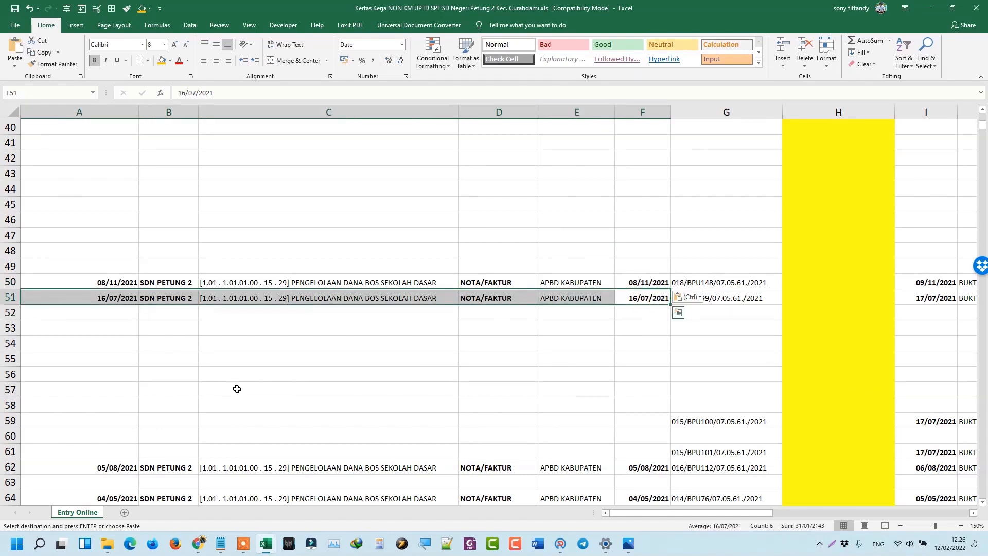
{"action": "key", "text": "ctrl+c"}
{"action": "left_click", "coordinate": [110, 410]}
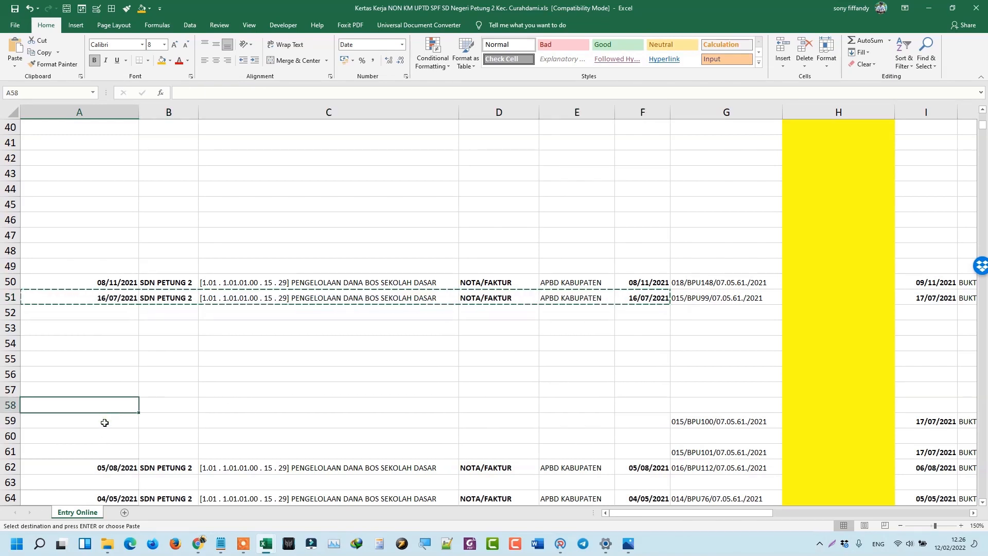
{"action": "left_click", "coordinate": [105, 421]}
{"action": "key", "text": "ctrl+v"}
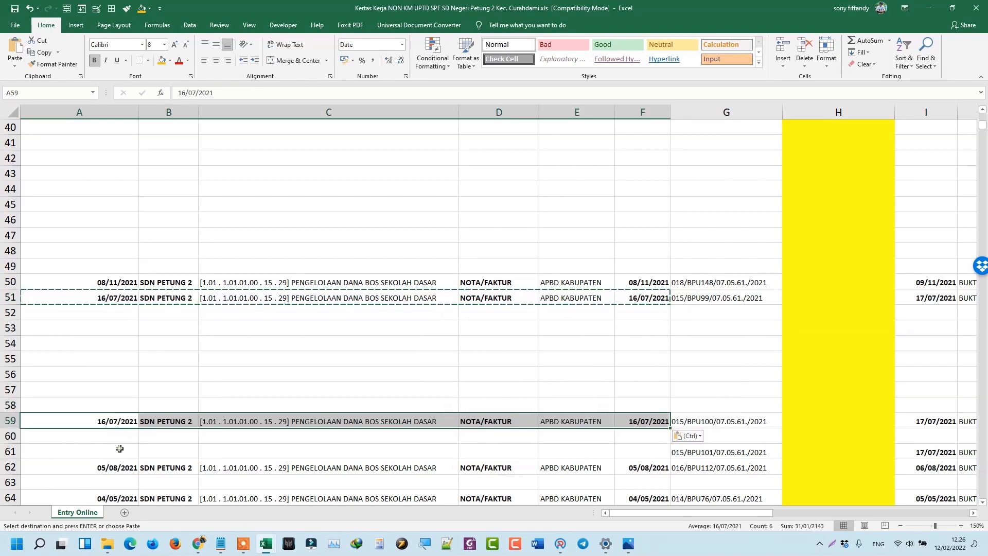
{"action": "left_click", "coordinate": [121, 449]}
{"action": "key", "text": "ctrl+v"}
{"action": "left_click", "coordinate": [414, 360]}
{"action": "scroll", "coordinate": [689, 376], "scroll_direction": "down", "scroll_amount": 2}
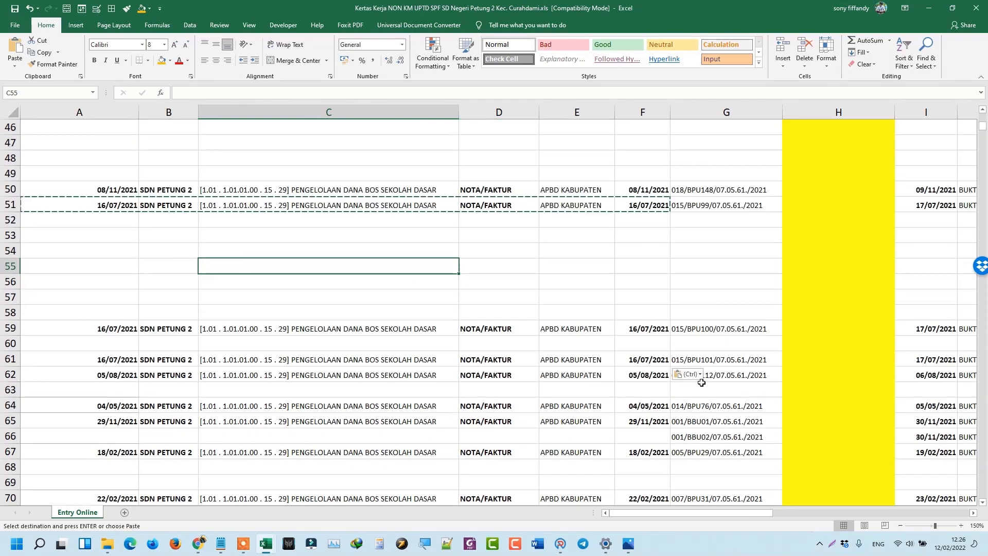
{"action": "scroll", "coordinate": [695, 346], "scroll_direction": "up", "scroll_amount": 2}
{"action": "scroll", "coordinate": [705, 322], "scroll_direction": "up", "scroll_amount": 3}
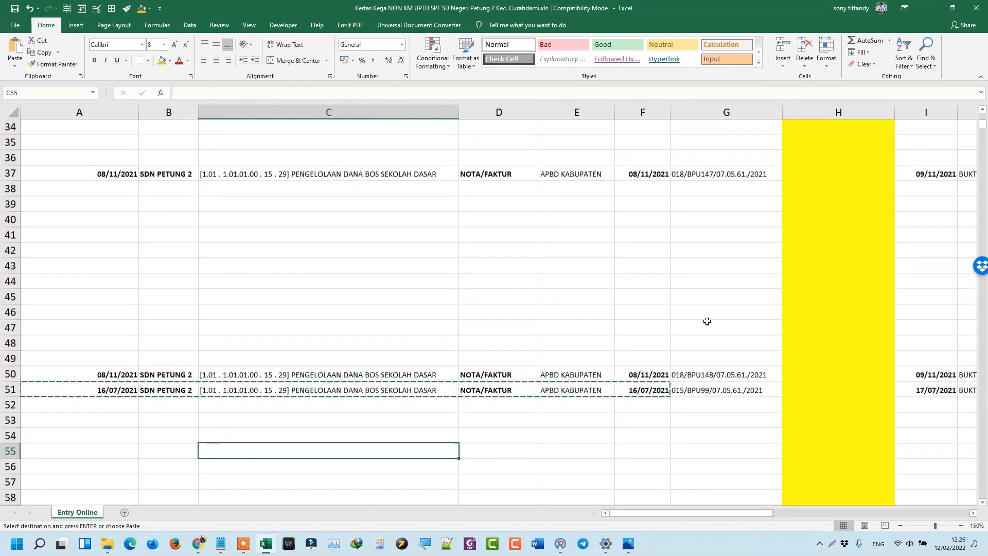
Close the NON KM workbook and open 'ok - Kertas Kerja NON KM' from Explorer, maximized.
{"action": "left_click", "coordinate": [983, 14]}
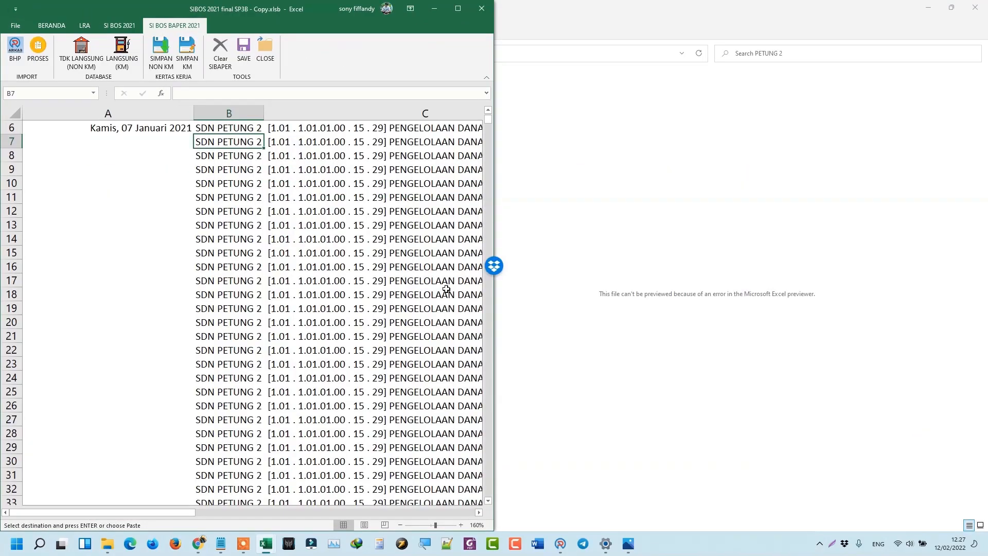
{"action": "left_click", "coordinate": [671, 206]}
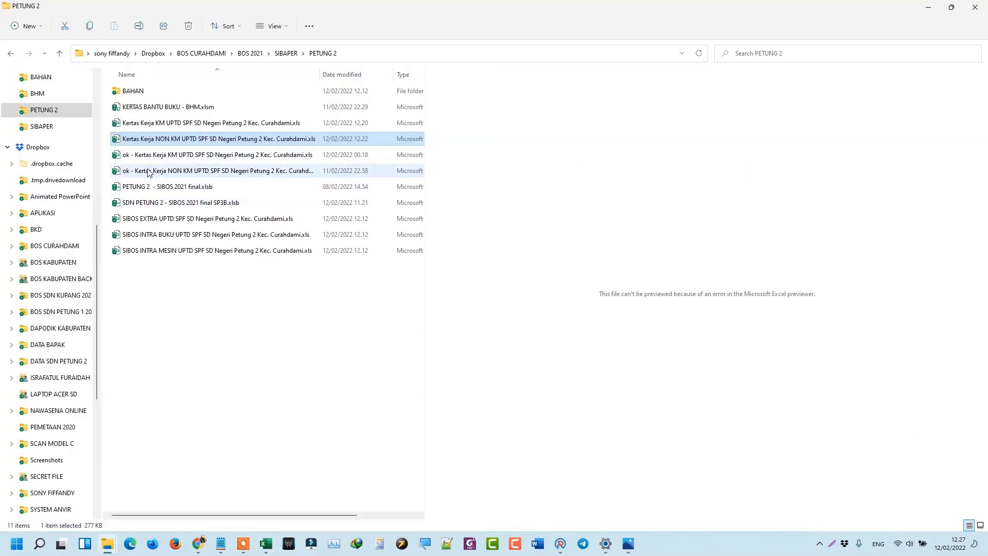
{"action": "left_click", "coordinate": [149, 172]}
{"action": "double_click", "coordinate": [149, 173]}
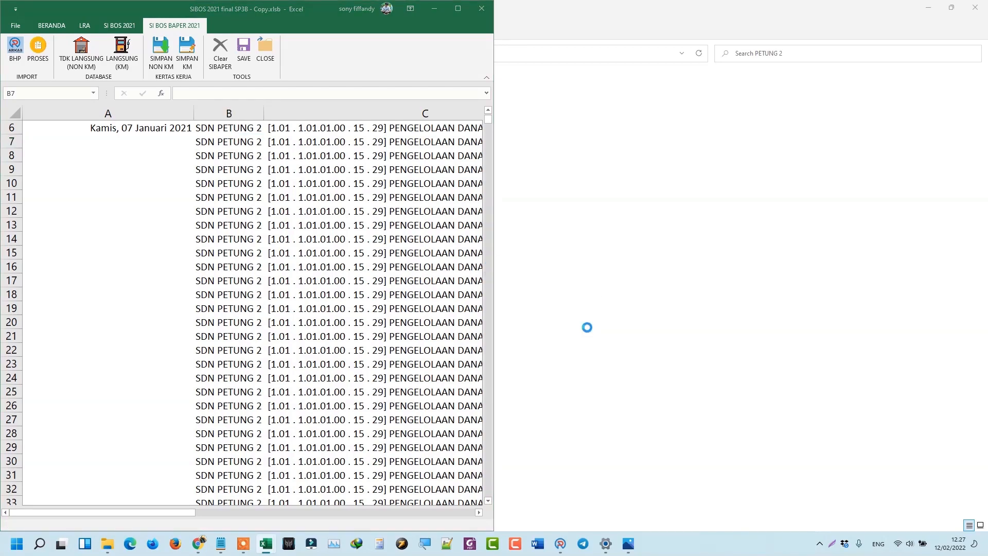
{"action": "left_click", "coordinate": [234, 22]}
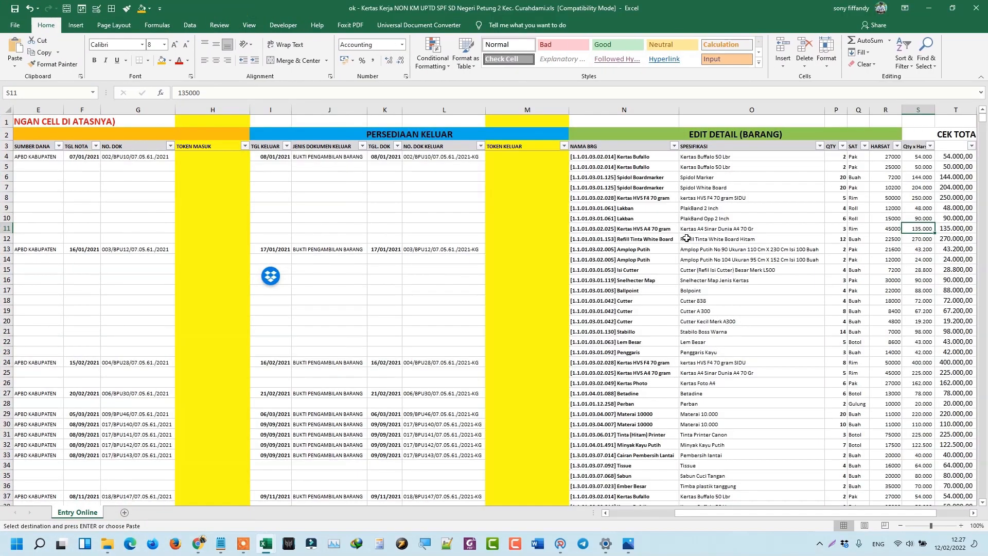
Inspect document numbers L51:L58 and row 58's Cutter entry and check formula.
{"action": "scroll", "coordinate": [740, 279], "scroll_direction": "down", "scroll_amount": 18}
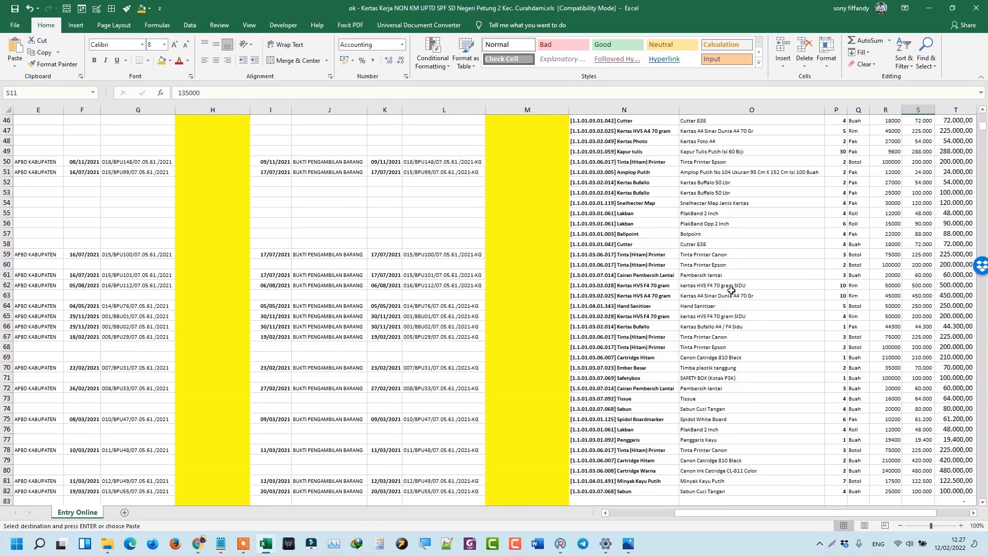
{"action": "scroll", "coordinate": [421, 261], "scroll_direction": "down", "scroll_amount": 2}
{"action": "left_click_drag", "start_coordinate": [105, 377], "coordinate": [1, 370]}
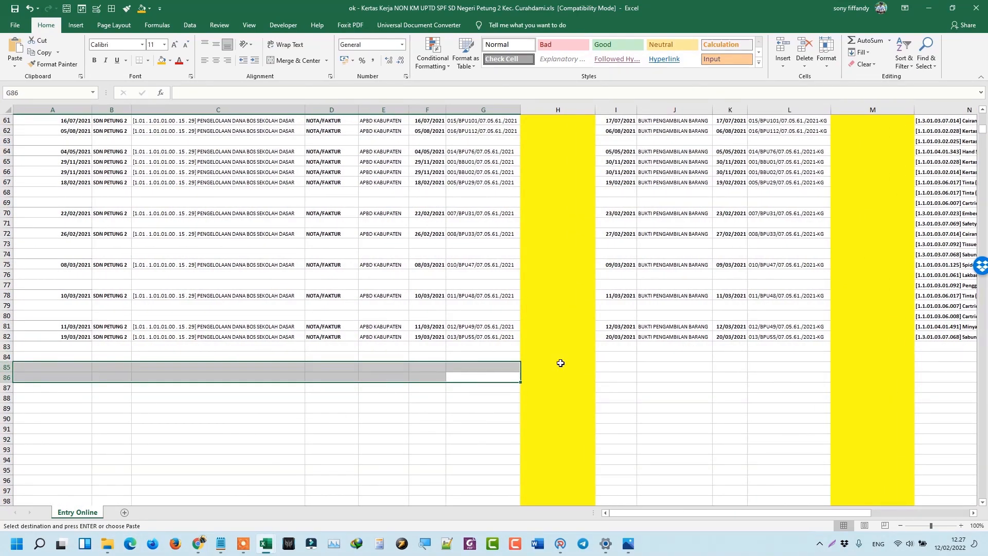
{"action": "scroll", "coordinate": [823, 330], "scroll_direction": "up", "scroll_amount": 8}
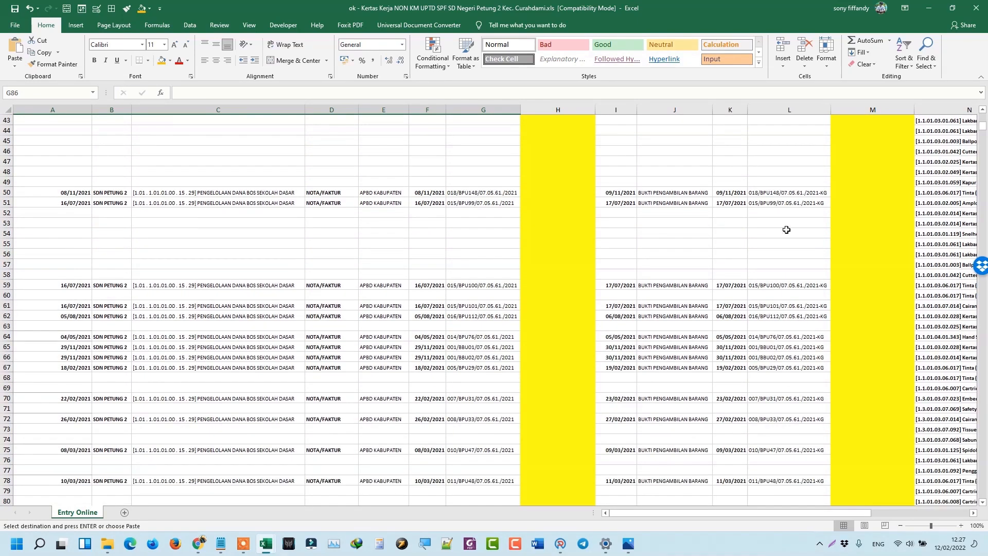
{"action": "left_click_drag", "start_coordinate": [783, 336], "coordinate": [787, 269]}
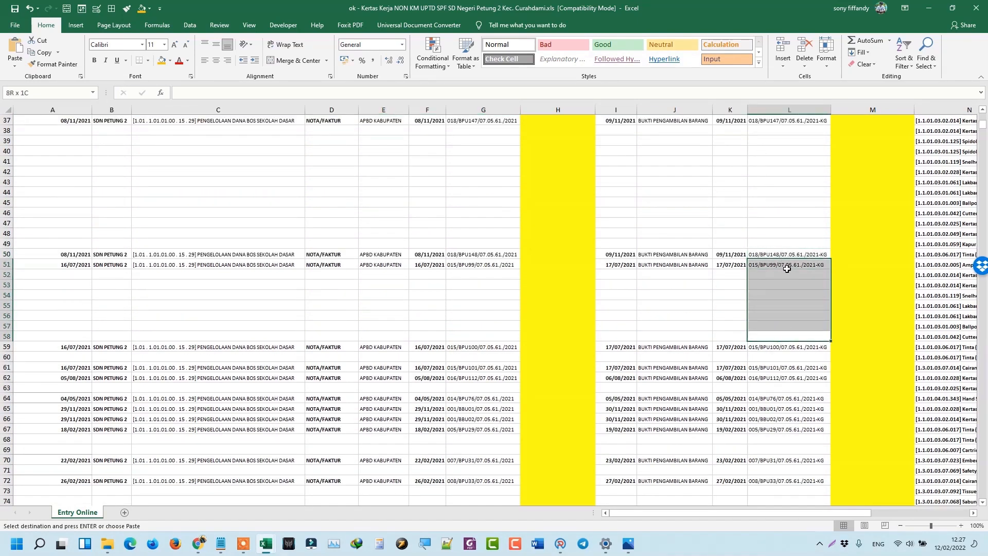
{"action": "left_click", "coordinate": [943, 337]}
{"action": "key", "text": "Right"}
{"action": "key", "text": "Right"}
{"action": "key", "text": "Right"}
{"action": "key", "text": "Right"}
{"action": "key", "text": "Right"}
{"action": "key", "text": "Right"}
{"action": "key", "text": "Right"}
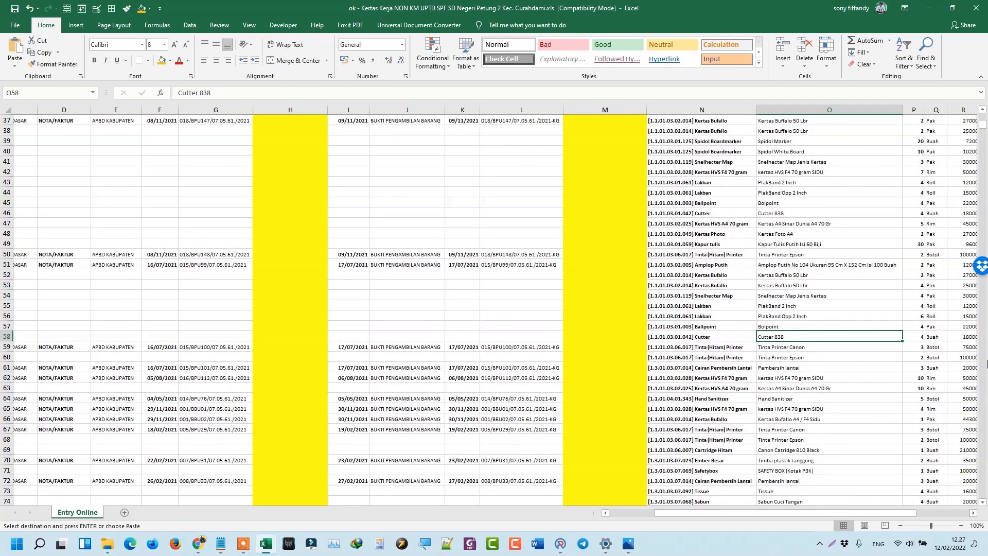
{"action": "key", "text": "Right"}
{"action": "key", "text": "Right"}
{"action": "key", "text": "Right"}
{"action": "key", "text": "Right"}
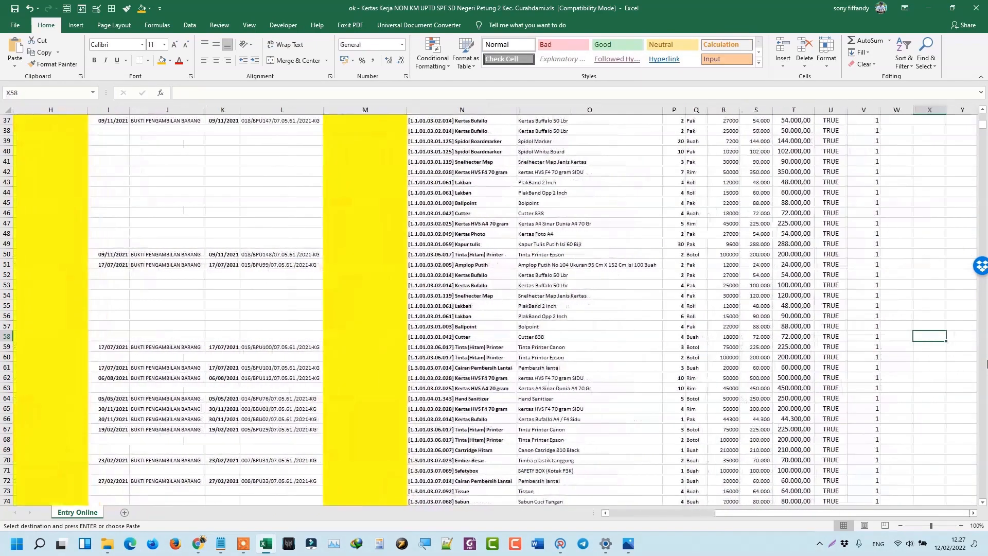
Scroll back to the top of the sheet to the PERSEDIAAN KELUAR and EDIT DETAIL headers.
{"action": "scroll", "coordinate": [749, 244], "scroll_direction": "up", "scroll_amount": 4}
{"action": "scroll", "coordinate": [749, 244], "scroll_direction": "up", "scroll_amount": 8}
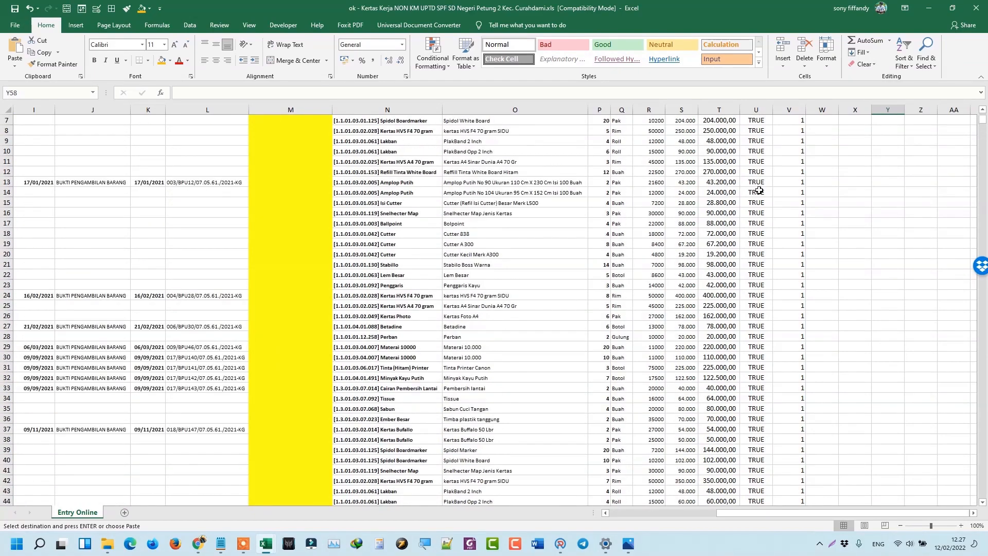
{"action": "scroll", "coordinate": [773, 427], "scroll_direction": "down", "scroll_amount": 15}
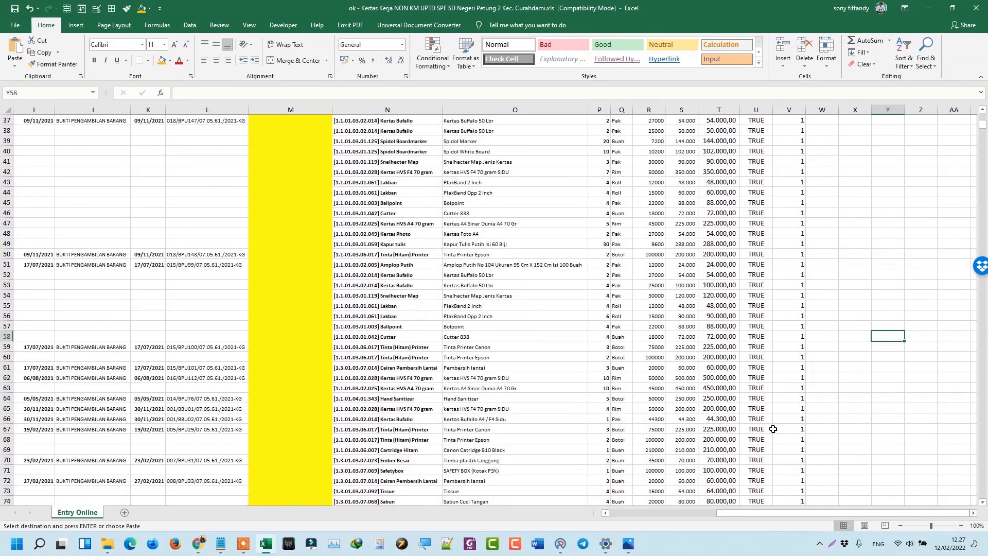
{"action": "scroll", "coordinate": [783, 375], "scroll_direction": "up", "scroll_amount": 11}
{"action": "scroll", "coordinate": [744, 274], "scroll_direction": "up", "scroll_amount": 4}
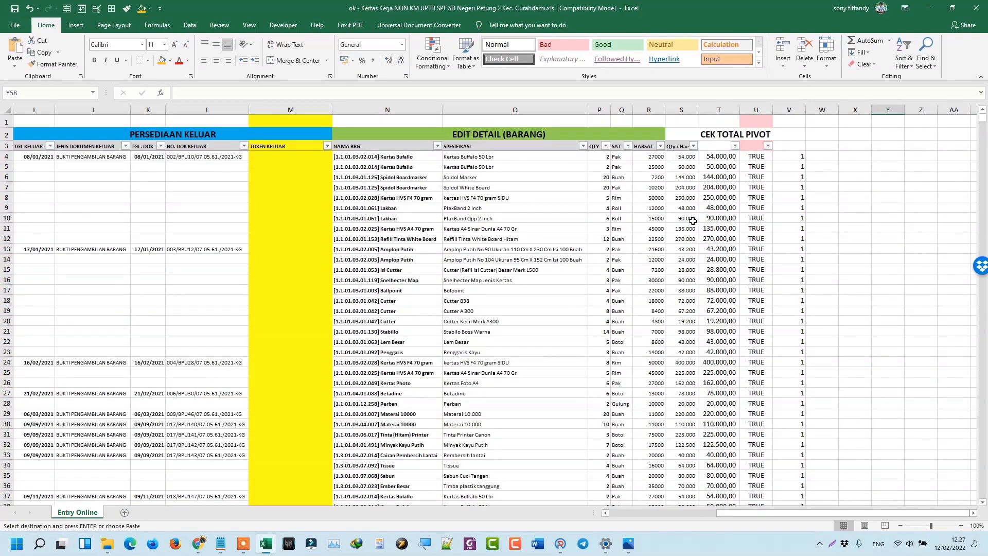
{"action": "left_click", "coordinate": [290, 156]}
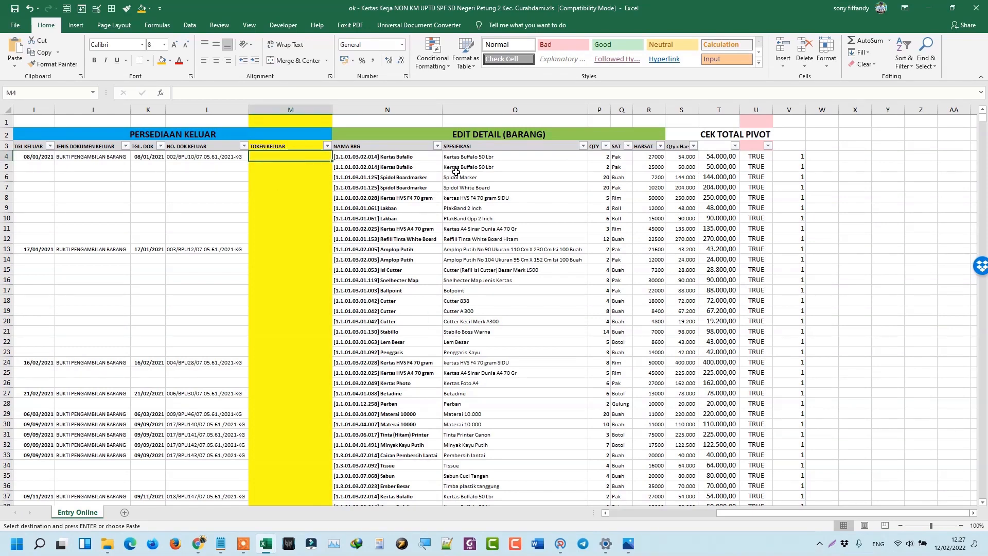
{"action": "key", "text": "Left"}
{"action": "key", "text": "Left"}
{"action": "key", "text": "Left"}
{"action": "key", "text": "Left"}
{"action": "key", "text": "Left"}
{"action": "key", "text": "Left"}
{"action": "key", "text": "Left"}
{"action": "key", "text": "Left"}
{"action": "key", "text": "Left"}
{"action": "key", "text": "Left"}
{"action": "key", "text": "Left"}
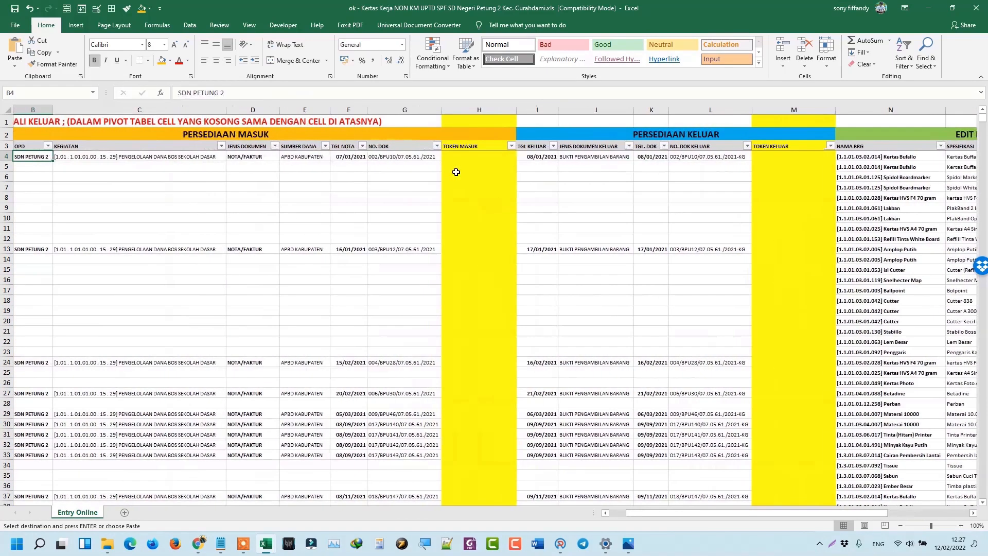
{"action": "key", "text": "Left"}
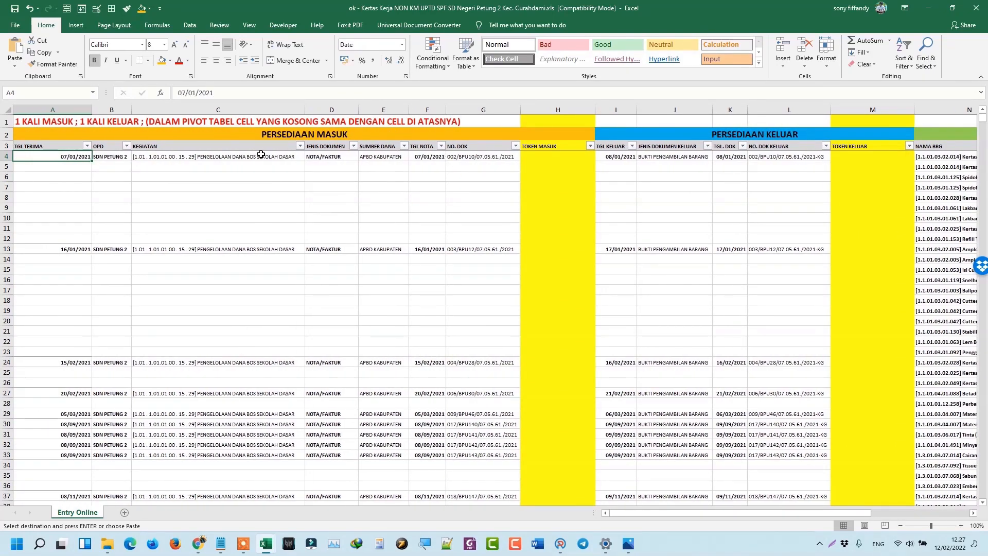
{"action": "left_click", "coordinate": [287, 133]}
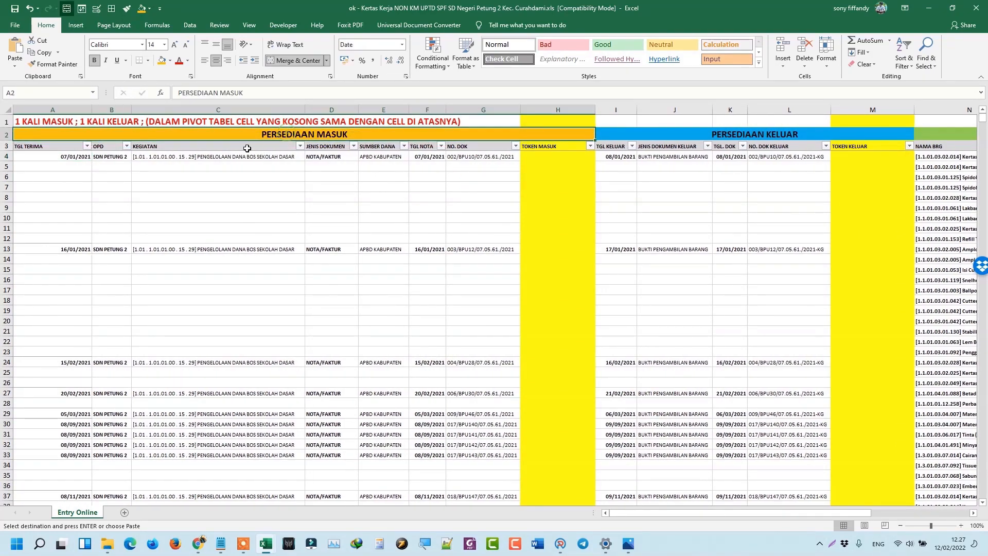
{"action": "left_click", "coordinate": [78, 156]}
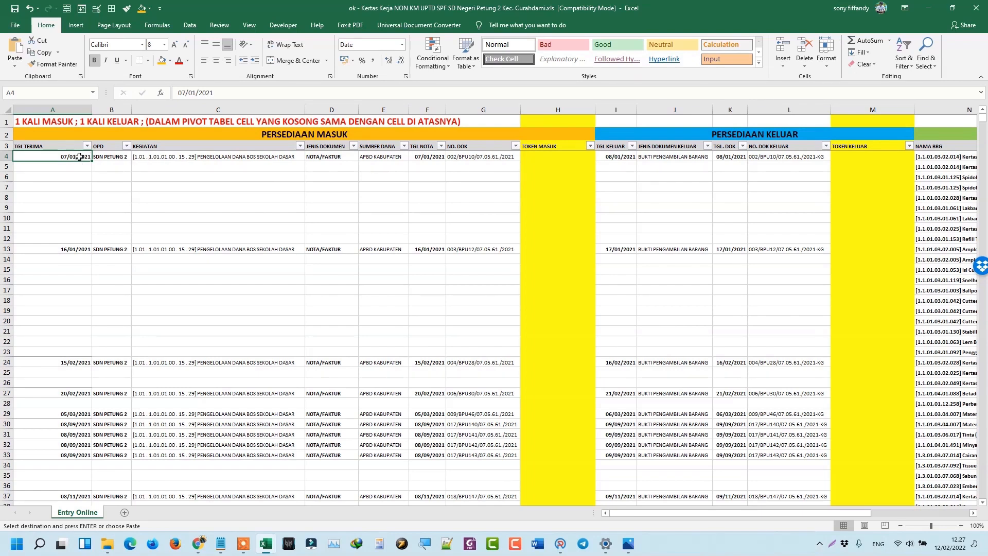
{"action": "left_click", "coordinate": [125, 158]}
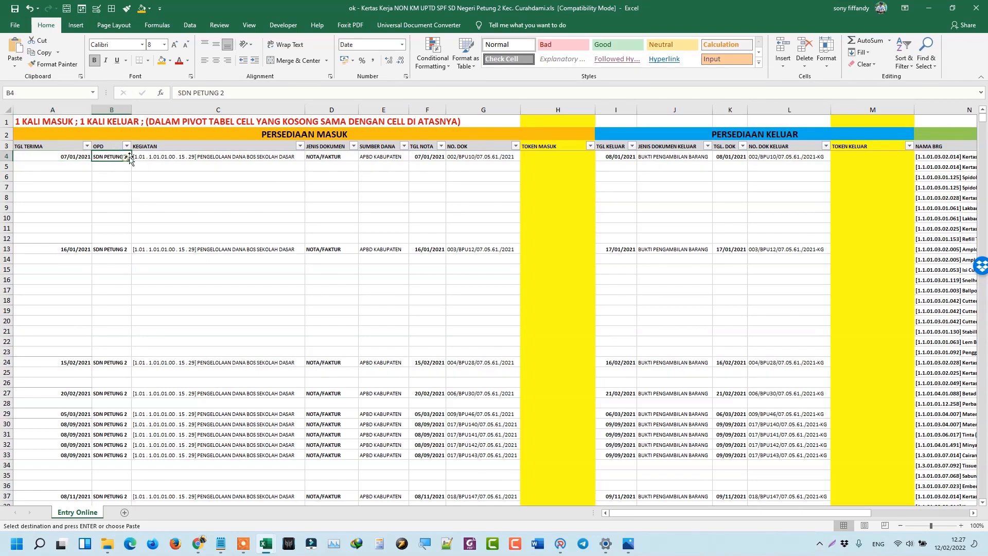
{"action": "left_click", "coordinate": [161, 156]}
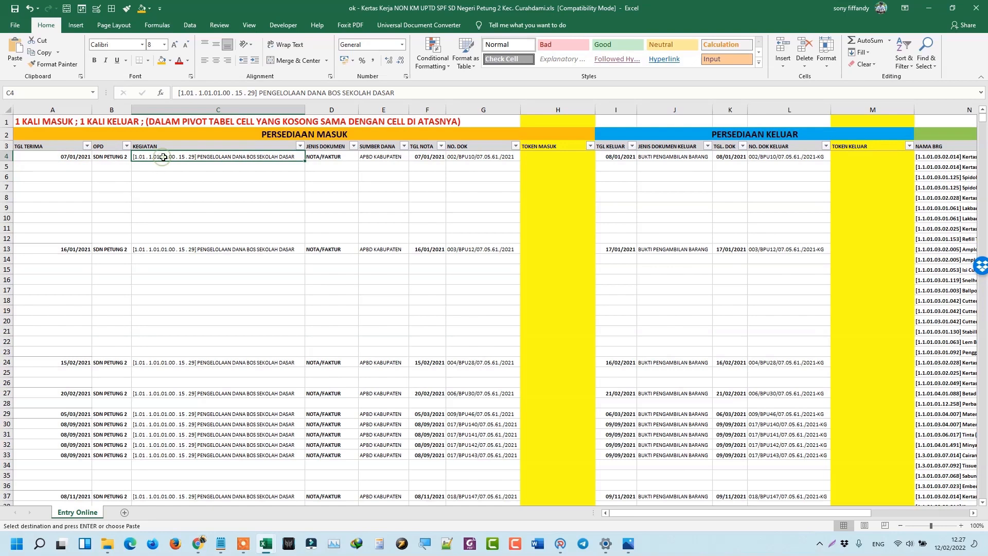
{"action": "left_click", "coordinate": [340, 158]}
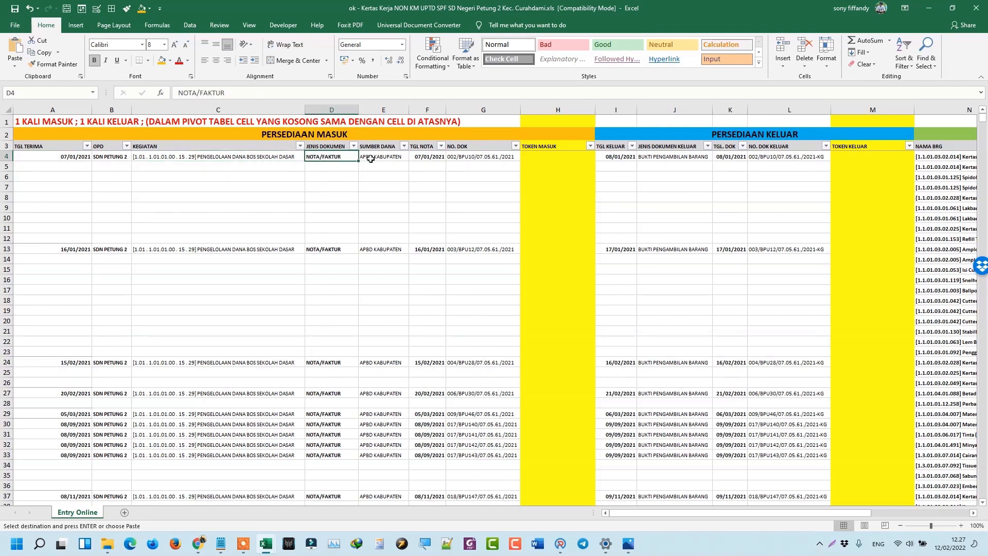
{"action": "left_click", "coordinate": [371, 159]}
{"action": "left_click", "coordinate": [425, 157]}
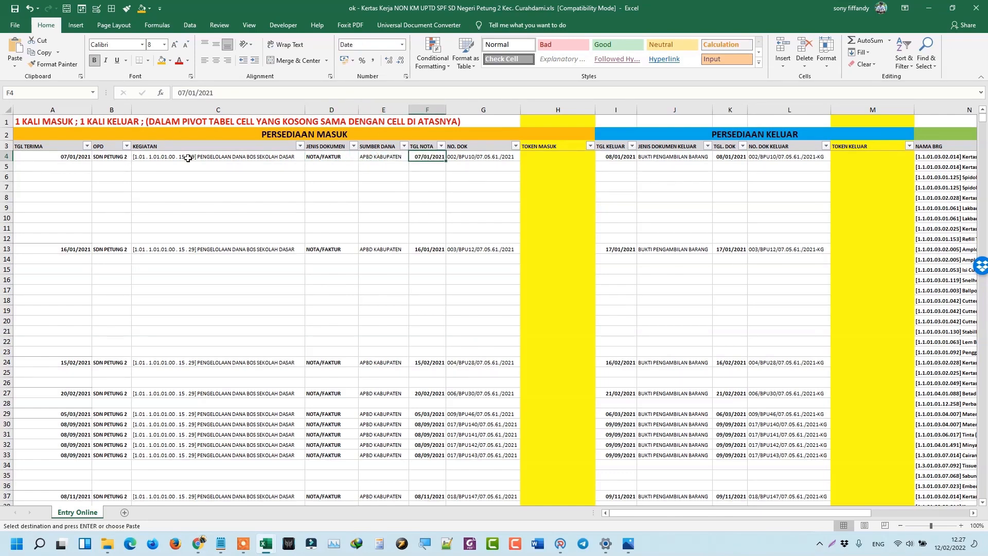
{"action": "left_click", "coordinate": [961, 525]}
{"action": "left_click", "coordinate": [961, 525]}
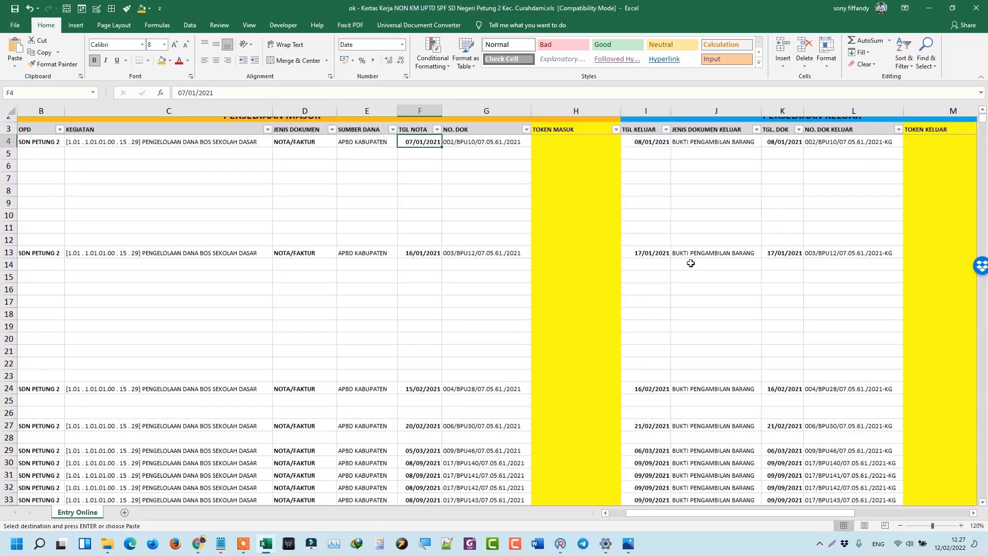
{"action": "scroll", "coordinate": [691, 263], "scroll_direction": "up", "scroll_amount": 1}
{"action": "left_click", "coordinate": [469, 164]}
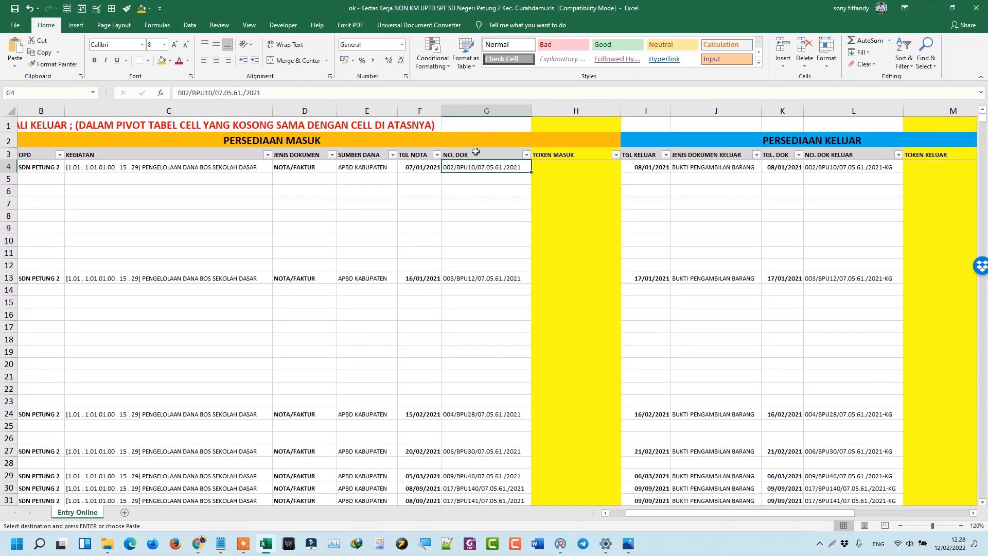
{"action": "left_click", "coordinate": [554, 167]}
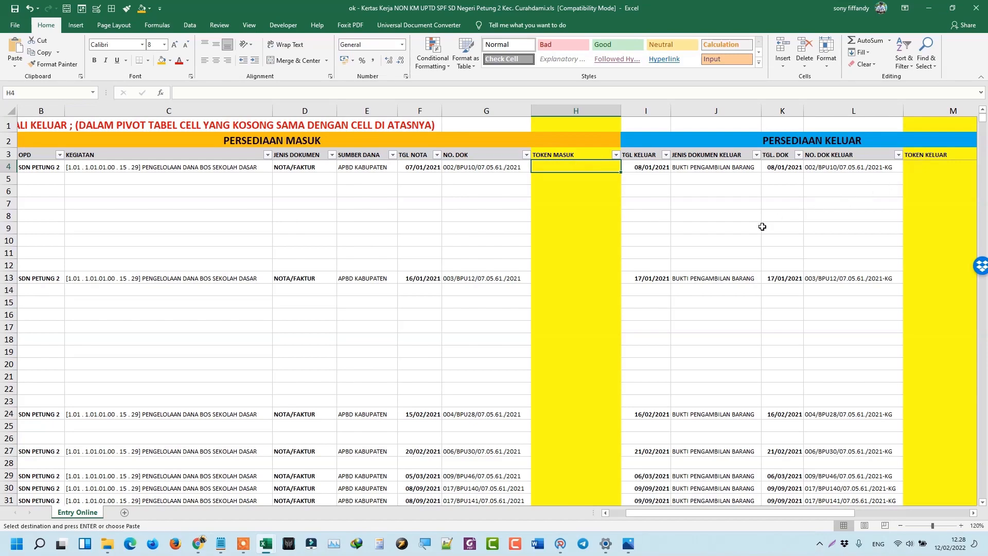
{"action": "key", "text": "Right"}
{"action": "key", "text": "Right"}
{"action": "key", "text": "Right"}
{"action": "key", "text": "Right"}
{"action": "key", "text": "Right"}
{"action": "key", "text": "Right"}
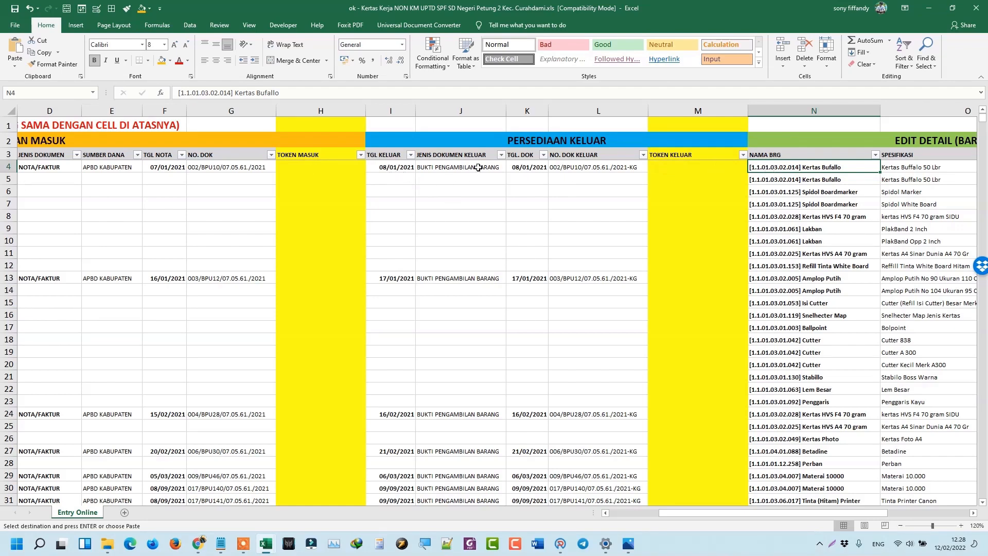
{"action": "left_click", "coordinate": [318, 169]}
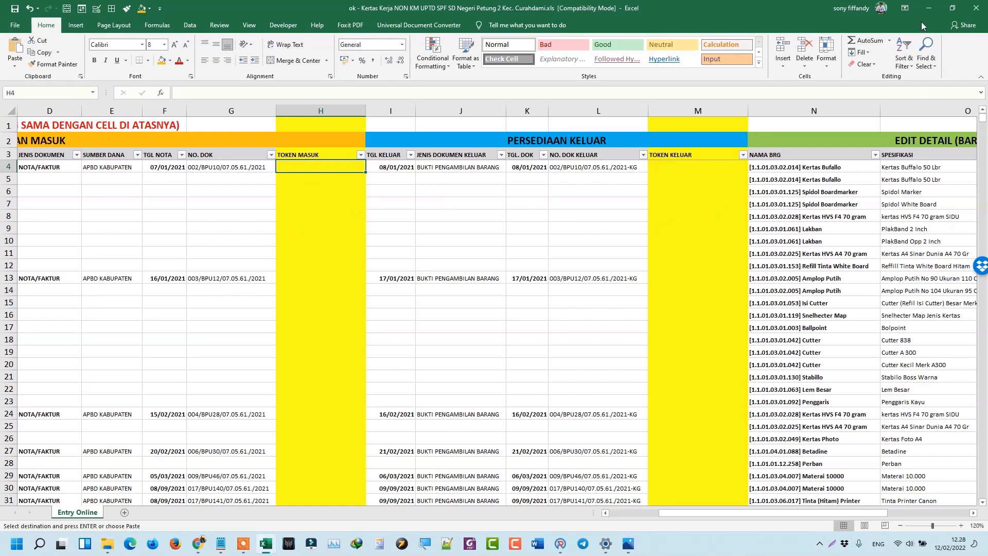
Minimize the other workbooks and bring the SDN PETUNG 2 SIBOS workbook forward.
{"action": "left_click", "coordinate": [928, 9]}
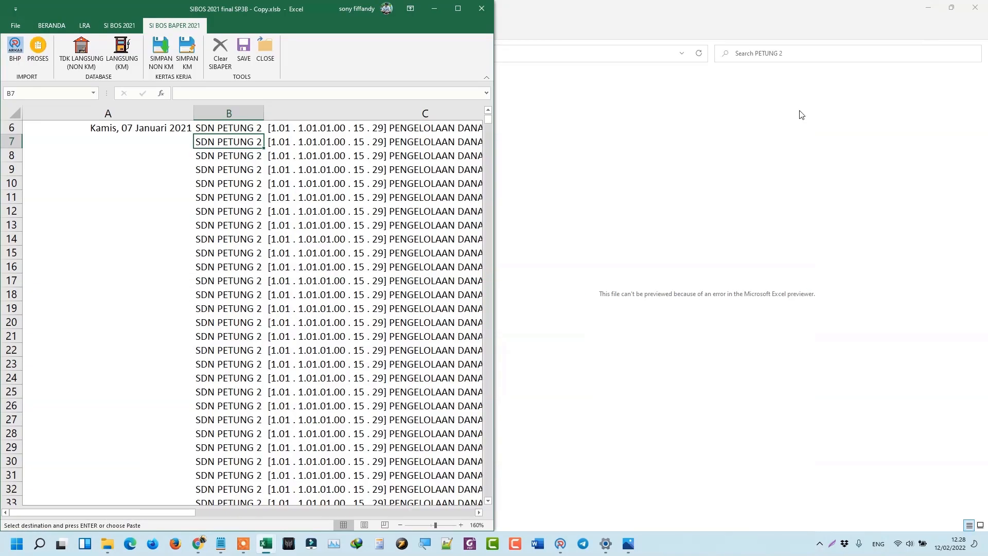
{"action": "left_click", "coordinate": [433, 9]}
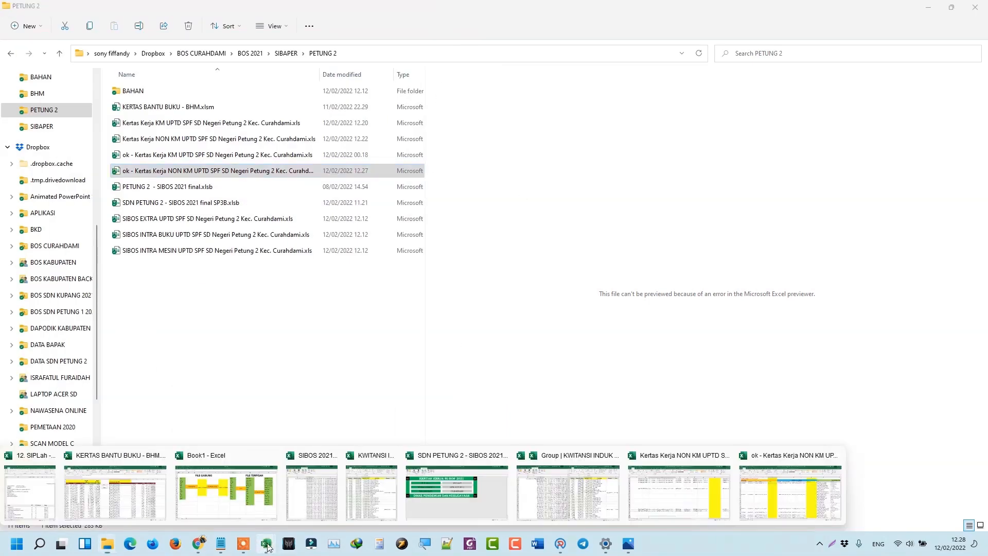
{"action": "mouse_move", "coordinate": [265, 543]}
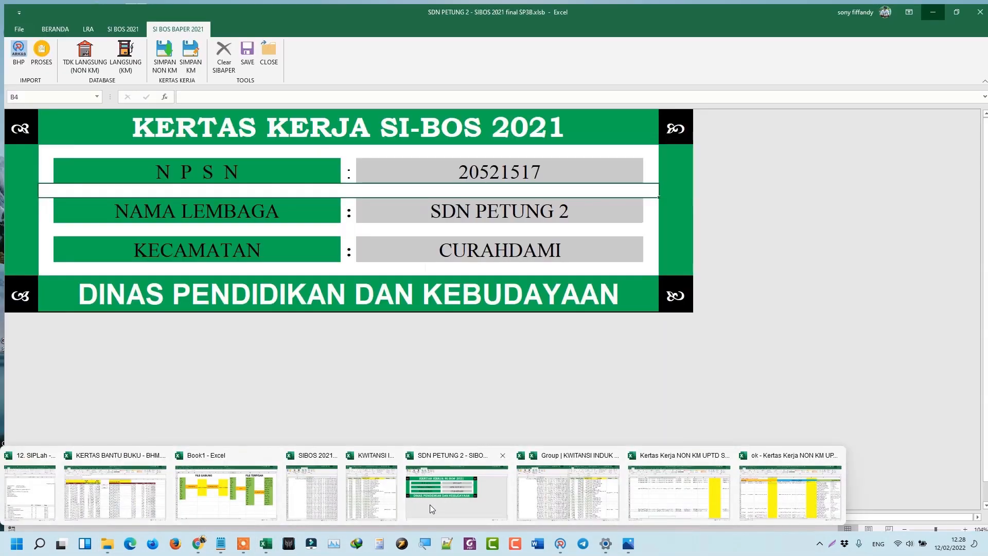
{"action": "left_click", "coordinate": [430, 505]}
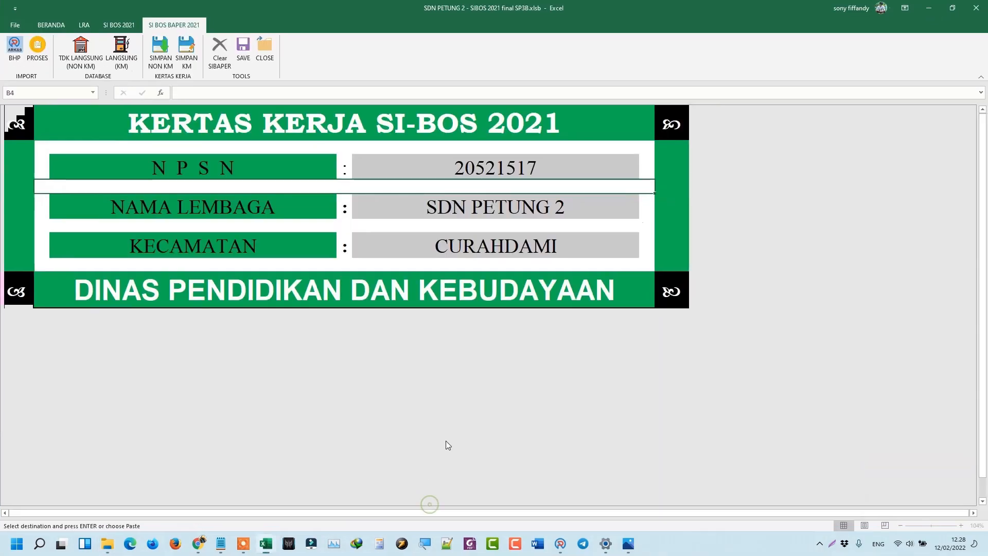
Refresh the BERANDA > INFO asset reconciliation, view its DETAIL report, and confirm the COCOK totals.
{"action": "left_click", "coordinate": [55, 24]}
{"action": "left_click", "coordinate": [45, 47]}
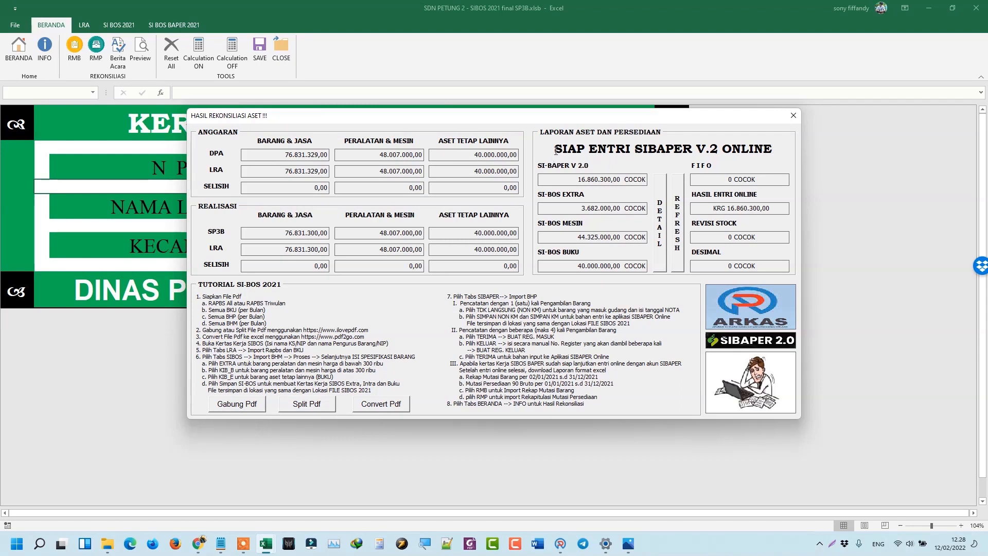
{"action": "left_click_drag", "start_coordinate": [555, 150], "coordinate": [722, 156]}
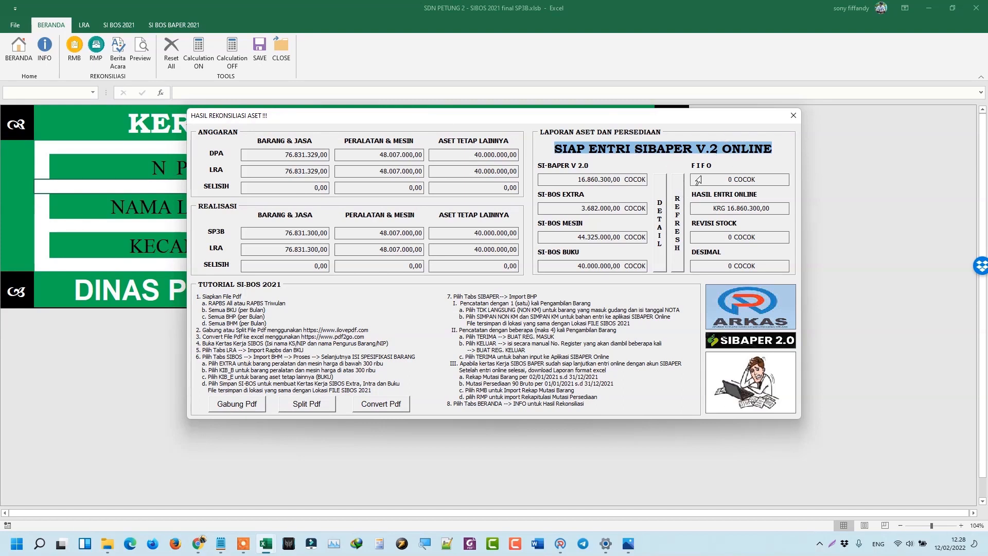
{"action": "left_click", "coordinate": [678, 212]}
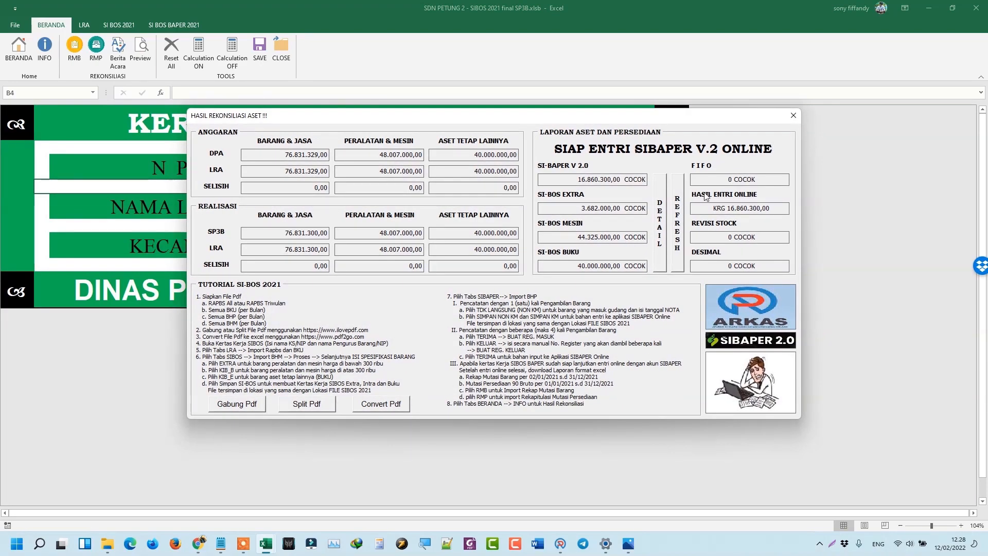
{"action": "left_click", "coordinate": [663, 222]}
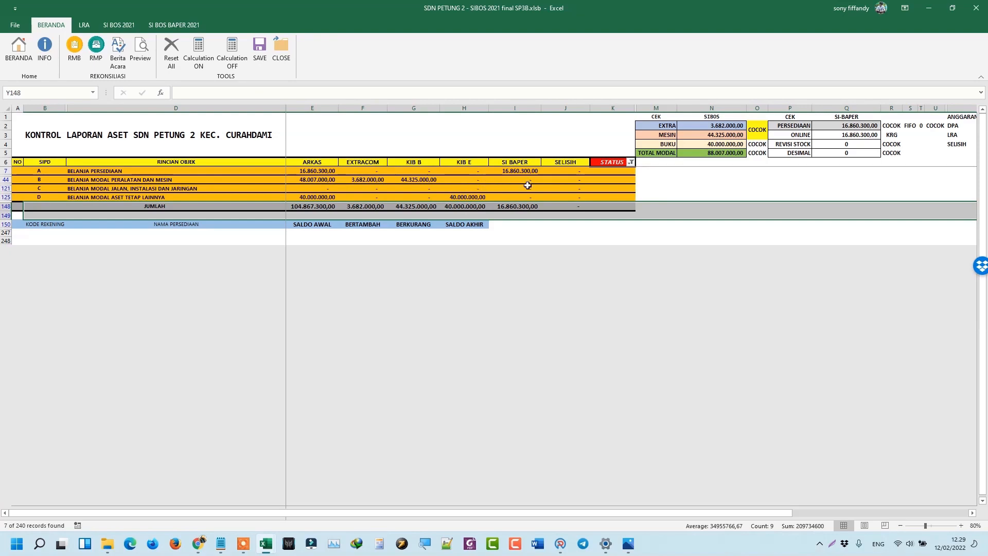
{"action": "left_click", "coordinate": [44, 61]}
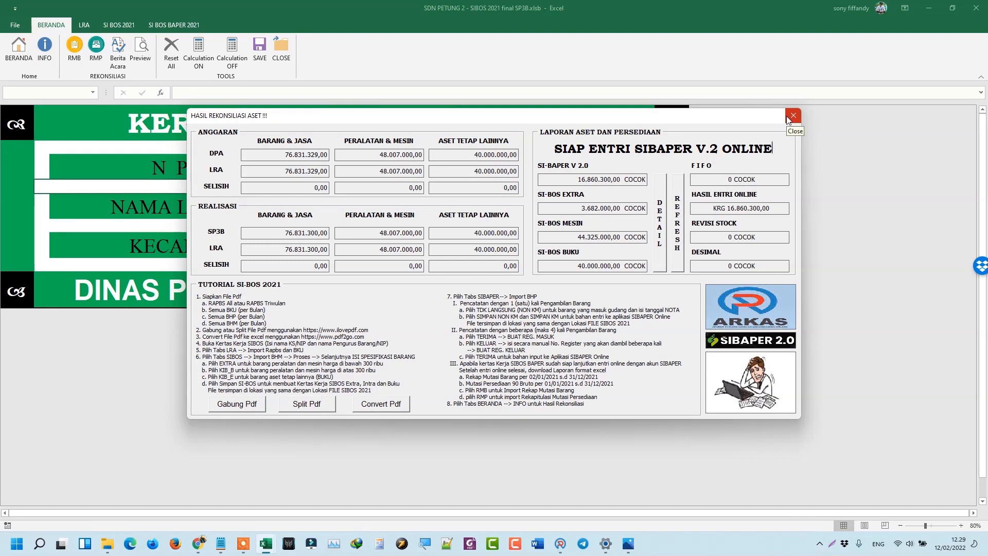
{"action": "left_click", "coordinate": [787, 119]}
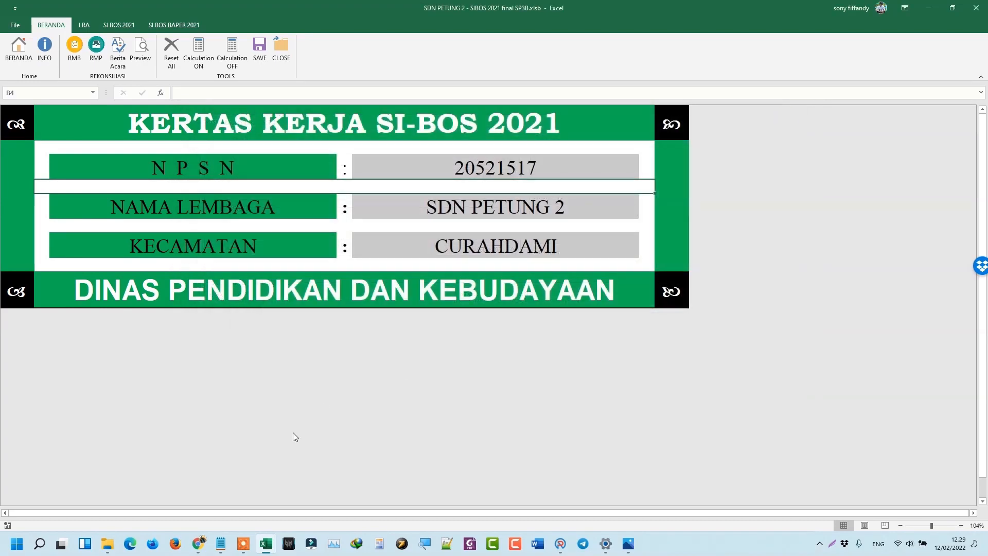
Maximize Chrome and load 2021.sibaperbondowoso.com in the new tab.
{"action": "mouse_move", "coordinate": [205, 546]}
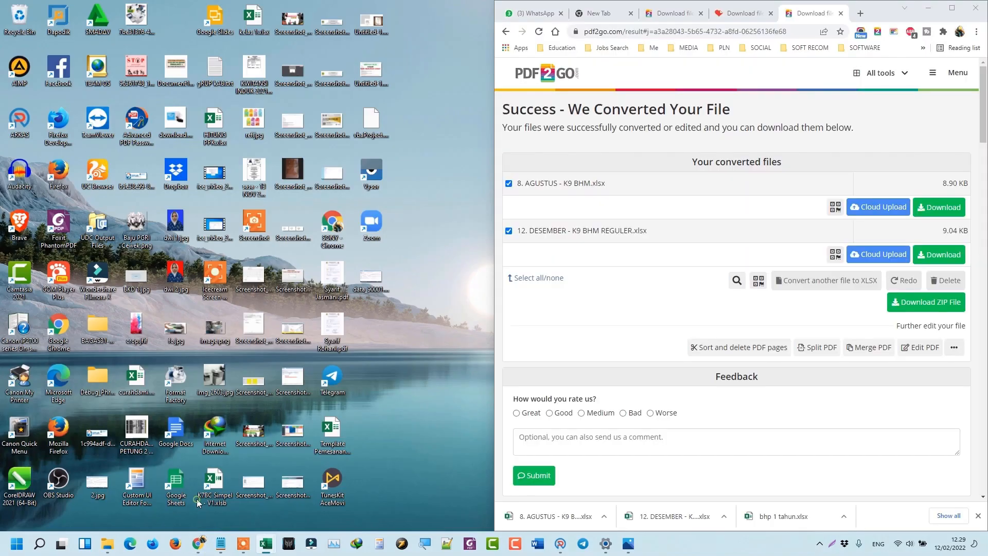
{"action": "left_click", "coordinate": [198, 484]}
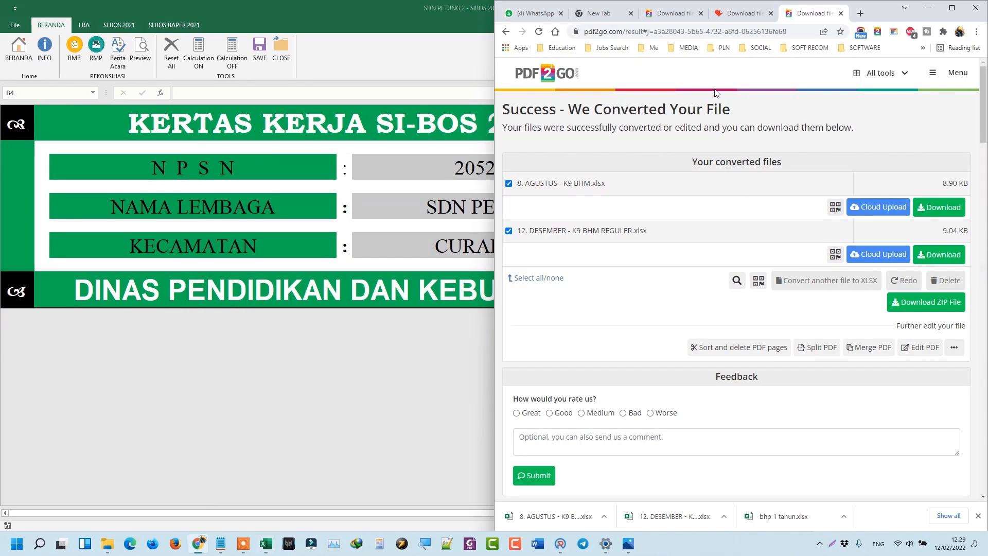
{"action": "left_click", "coordinate": [952, 8]}
{"action": "left_click", "coordinate": [166, 8]}
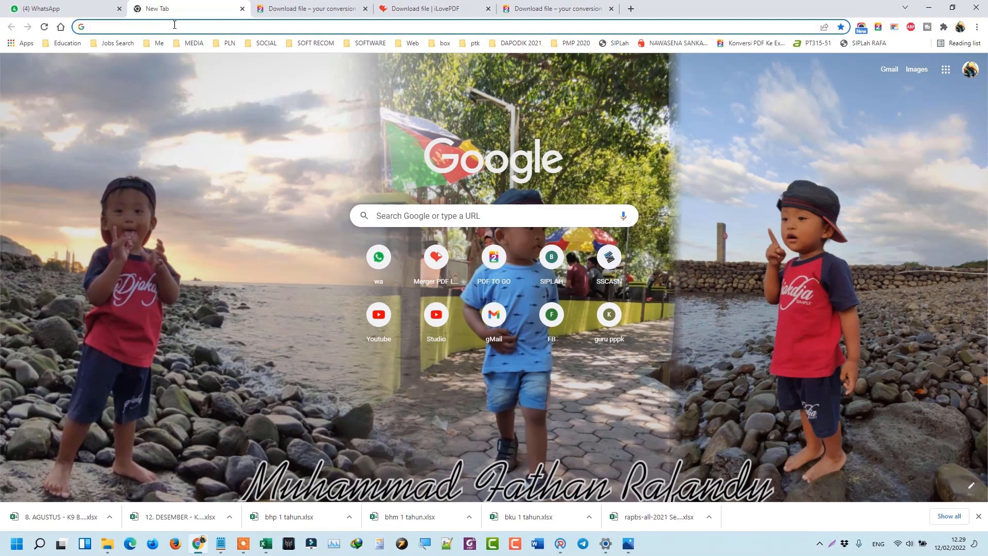
{"action": "type", "text": "2021.sibaperbondowoso.com"}
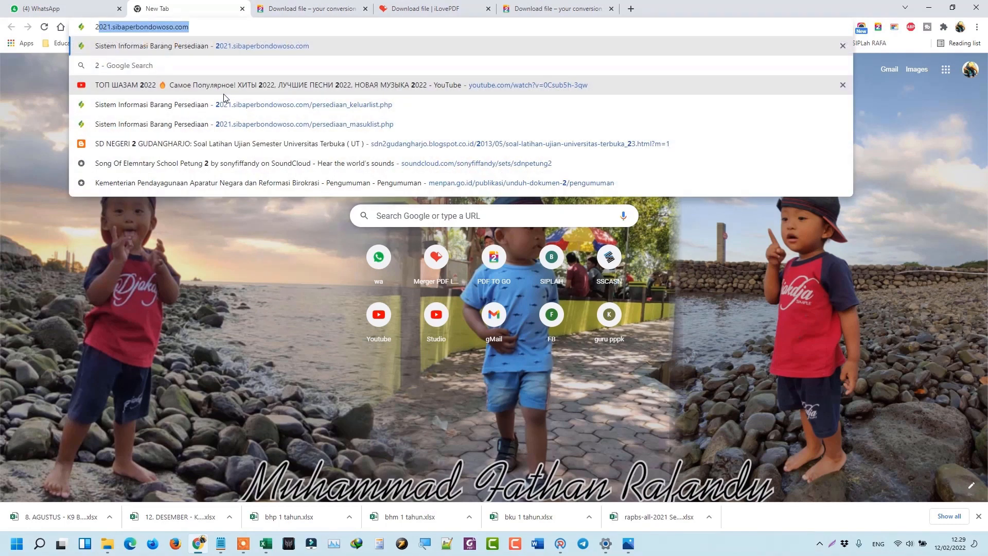
{"action": "key", "text": "Return"}
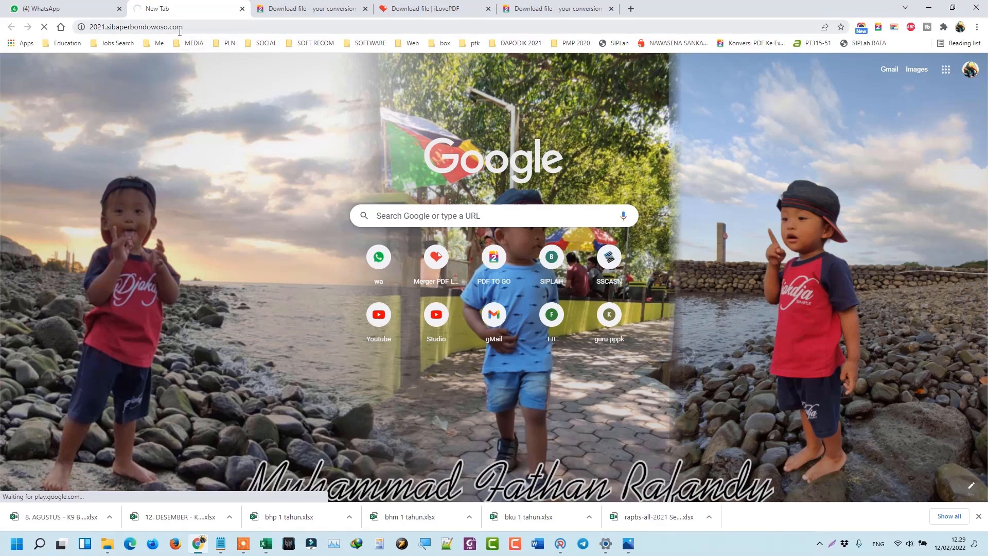
Copy the SIBAPER 2.0 OPD page's web address.
{"action": "left_click", "coordinate": [199, 27]}
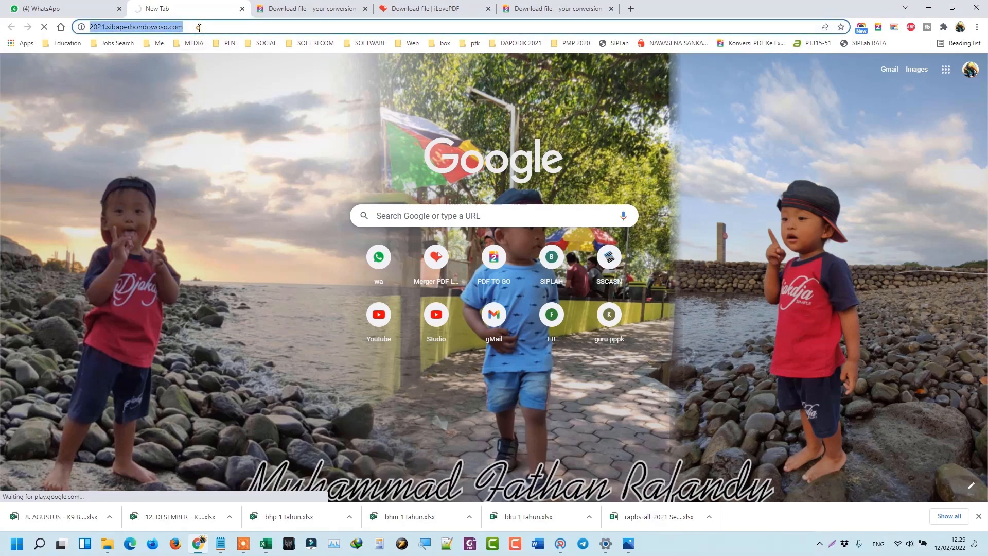
{"action": "right_click", "coordinate": [199, 27]}
{"action": "left_click", "coordinate": [253, 89]}
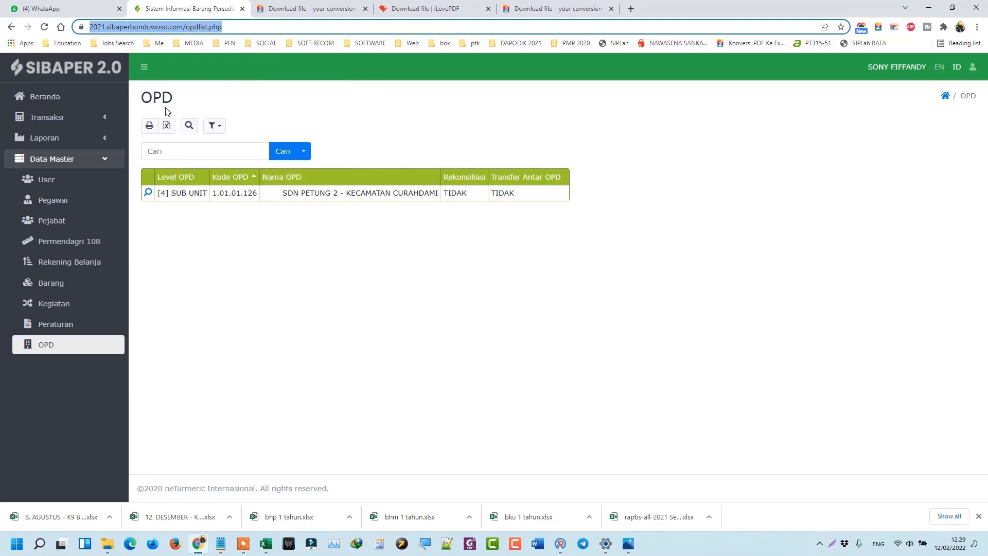
Paste the SIBAPER page address on a new first line above the BERKAS SABTU list.
{"action": "left_click", "coordinate": [221, 544]}
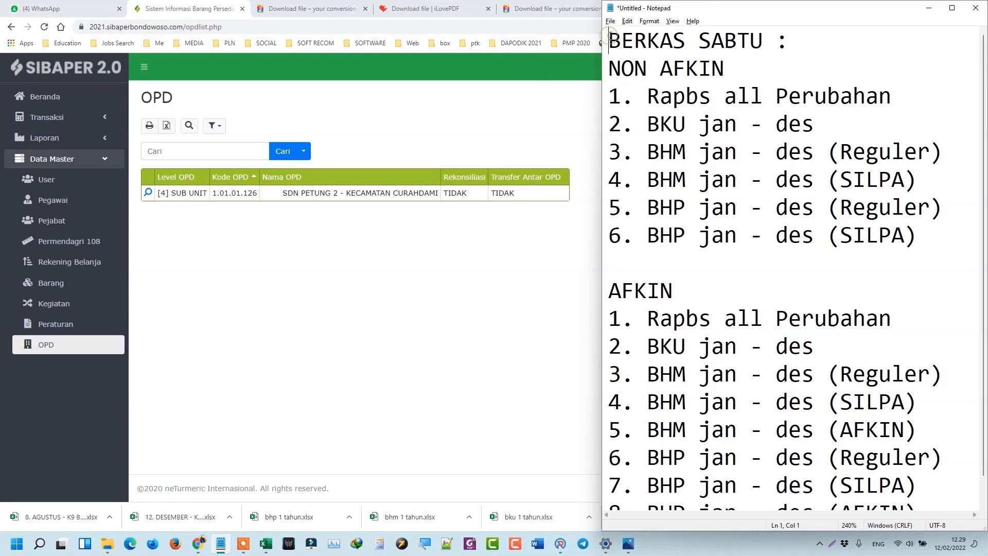
{"action": "key", "text": "Return"}
{"action": "key", "text": "Return"}
{"action": "key", "text": "Return"}
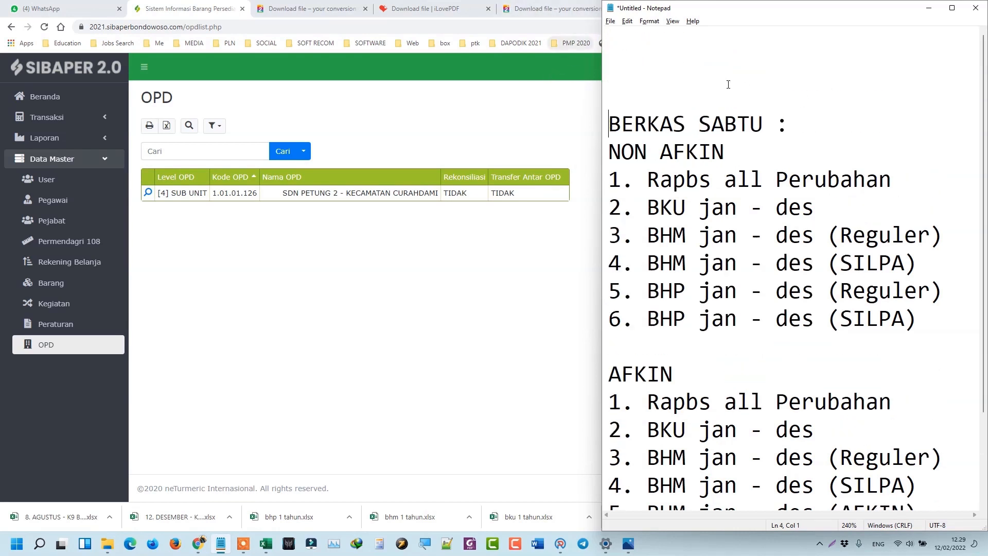
{"action": "right_click", "coordinate": [720, 53]}
{"action": "left_click", "coordinate": [680, 38]}
{"action": "right_click", "coordinate": [680, 38]}
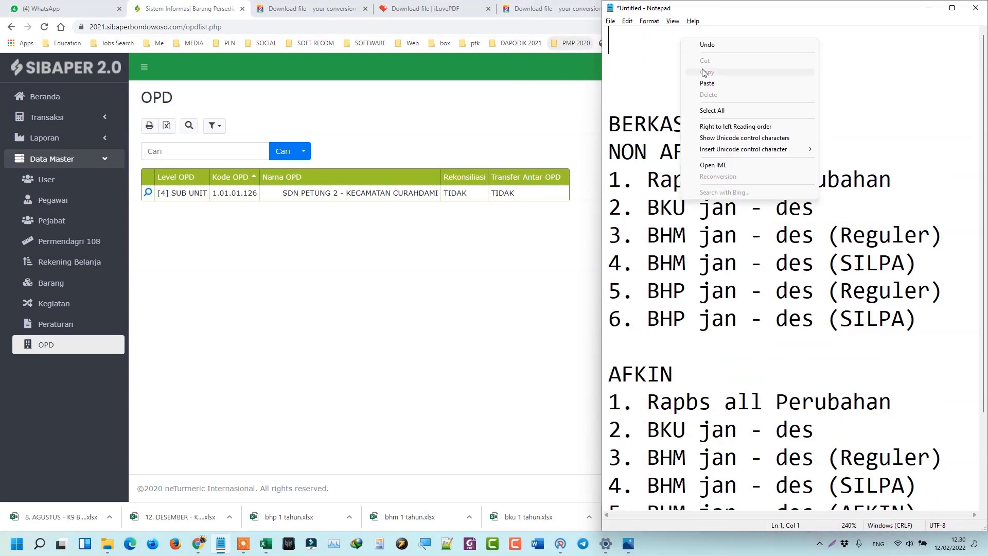
{"action": "left_click", "coordinate": [707, 83]}
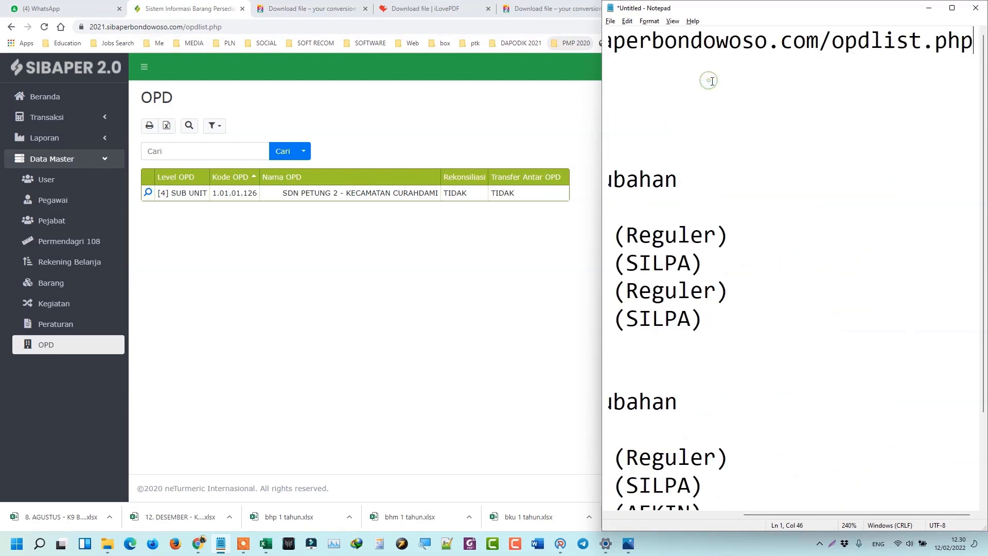
{"action": "left_click", "coordinate": [953, 8]}
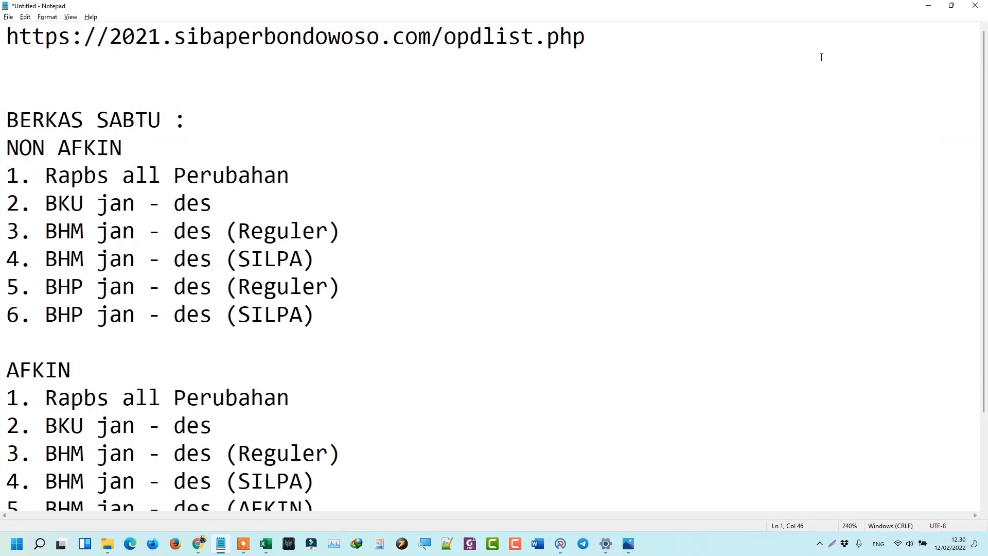
{"action": "left_click_drag", "start_coordinate": [786, 42], "coordinate": [451, 52]}
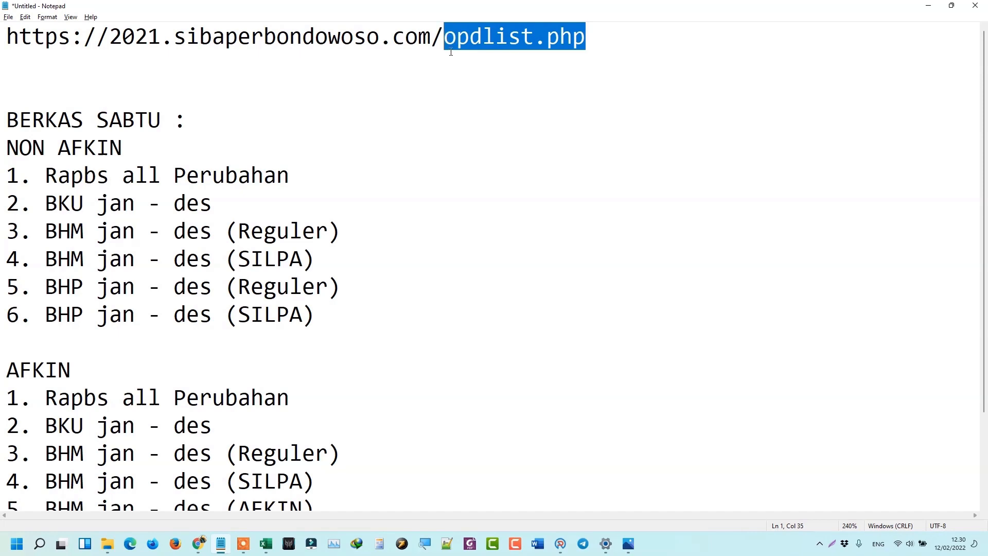
{"action": "key", "text": "BackSpace"}
{"action": "key", "text": "BackSpace"}
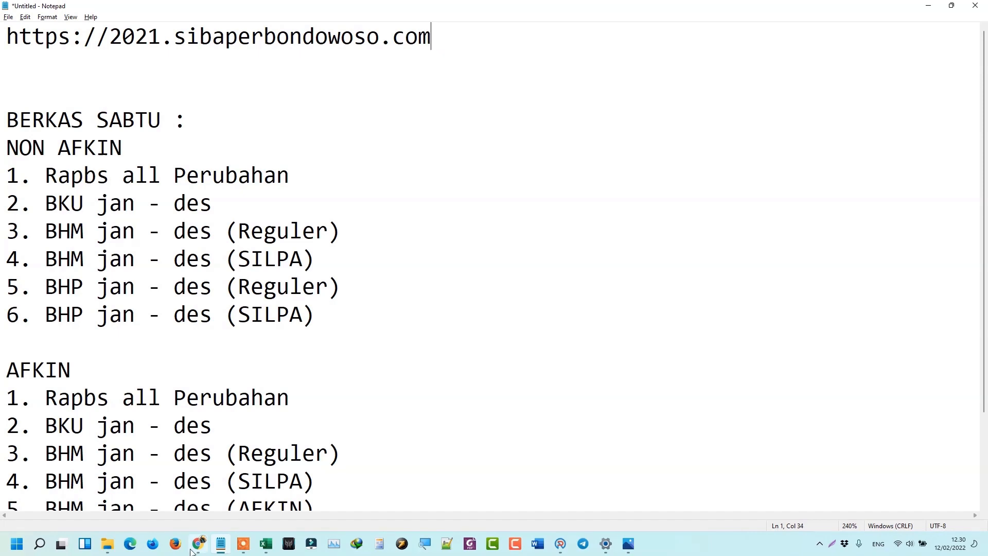
From the SIBOS 2021 workbook's INFO dialog, follow the SIBAPER 2.0 logo link to the website.
{"action": "mouse_move", "coordinate": [268, 545]}
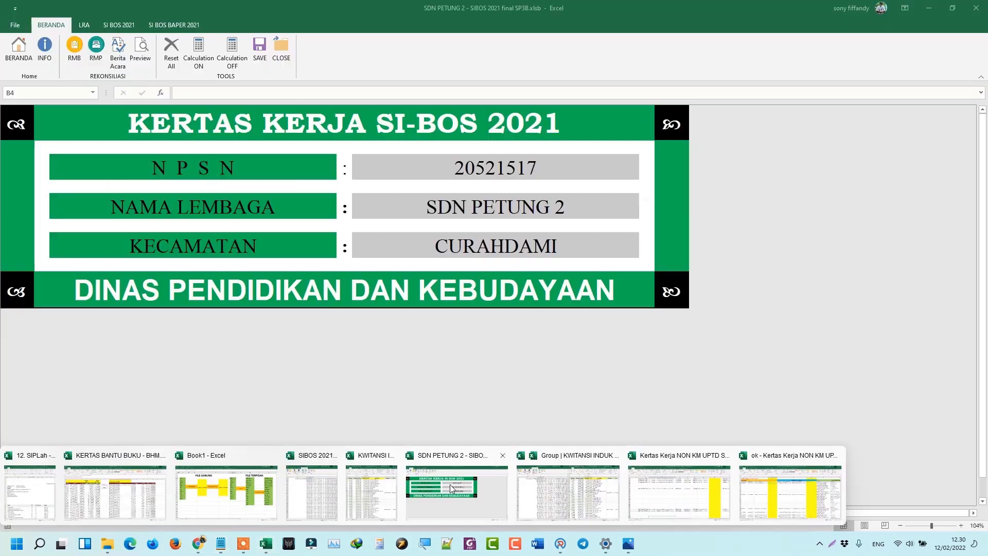
{"action": "left_click", "coordinate": [456, 491]}
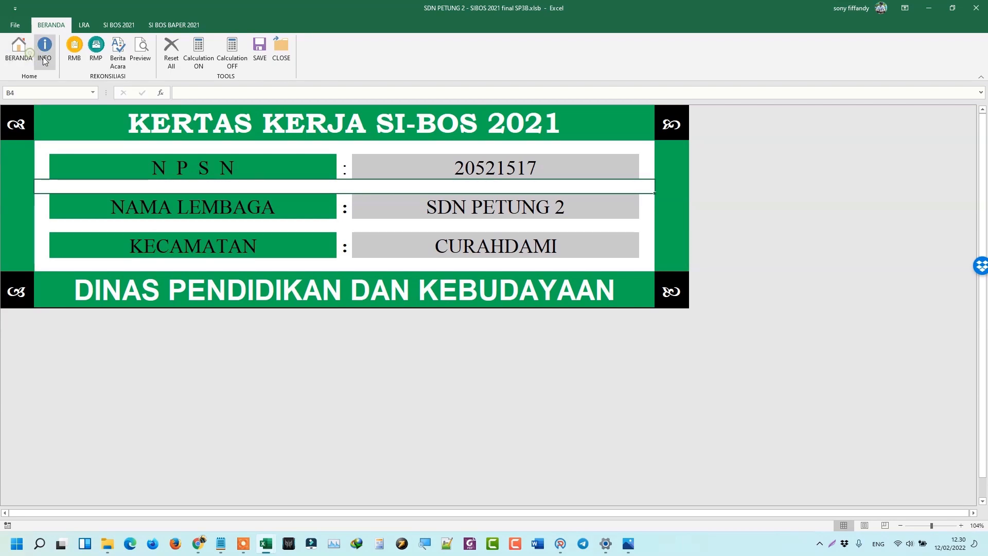
{"action": "left_click", "coordinate": [44, 49]}
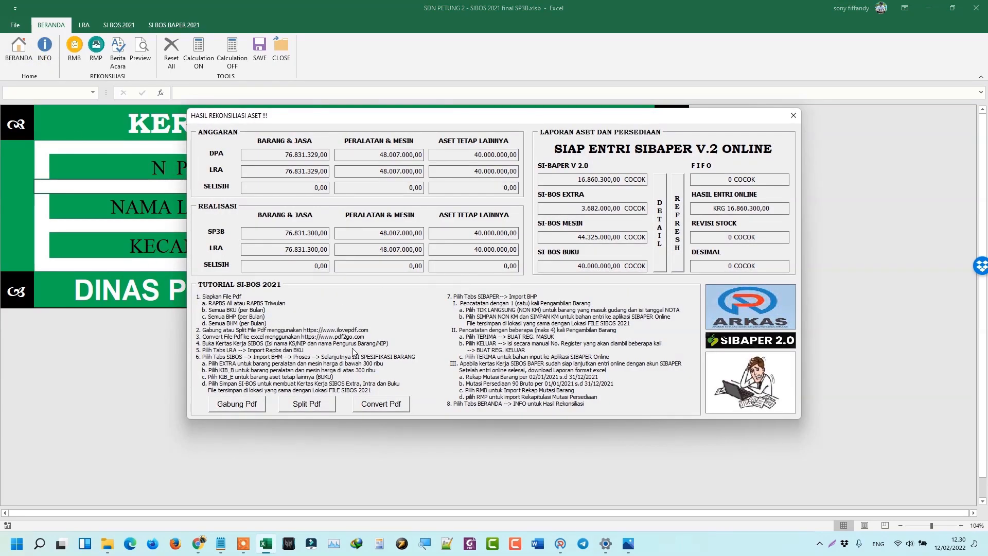
{"action": "left_click", "coordinate": [748, 341]}
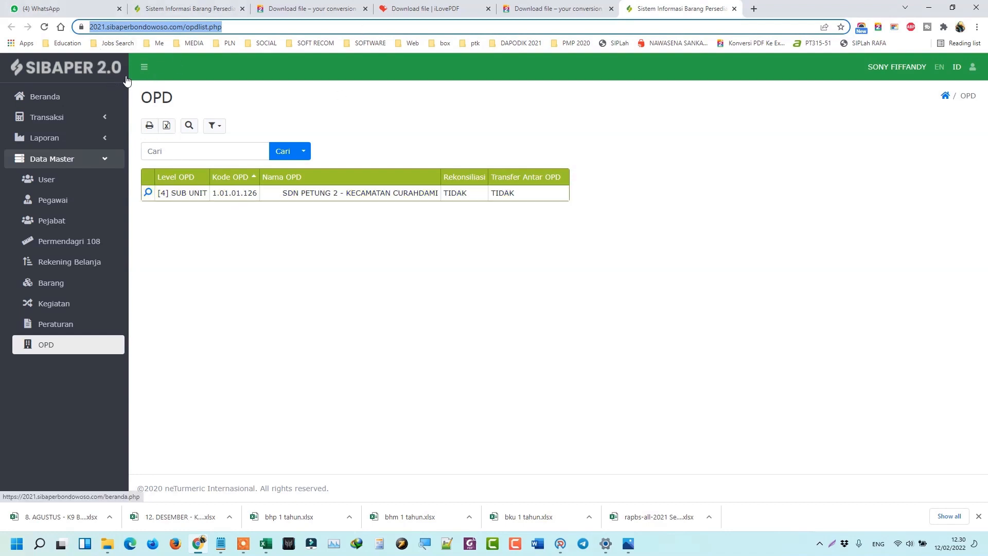
Review the Persediaan Masuk records and their first item details, then view the Persediaan Keluar list.
{"action": "left_click", "coordinate": [42, 122]}
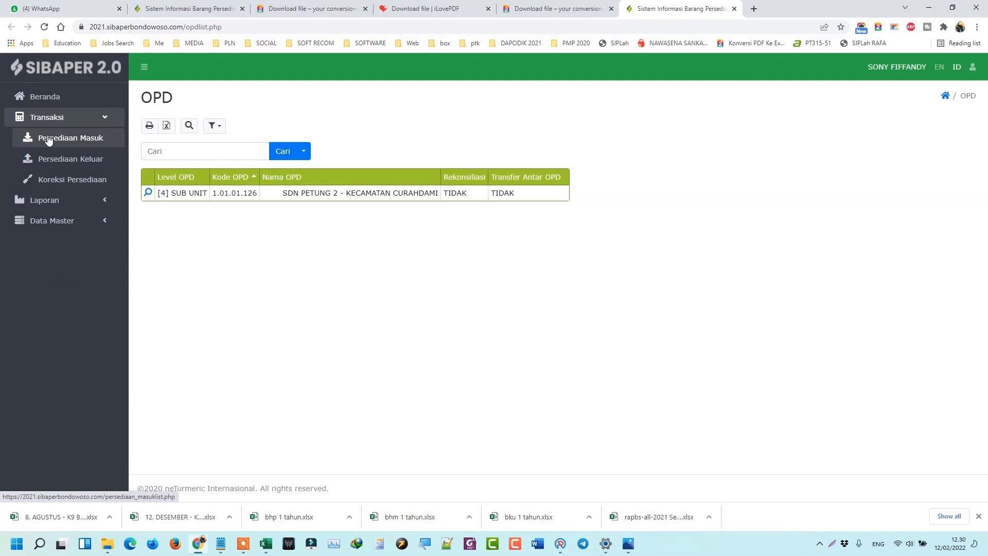
{"action": "left_click", "coordinate": [49, 139]}
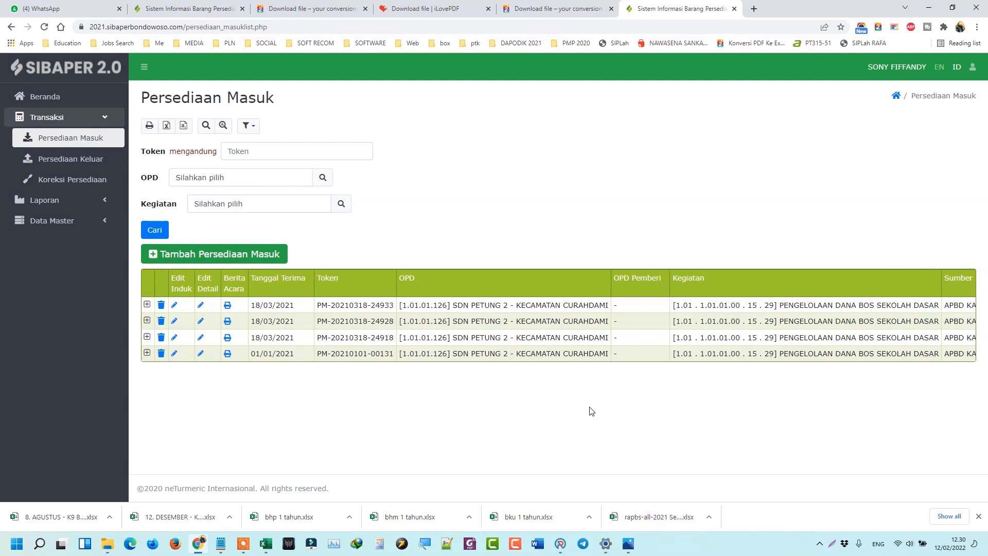
{"action": "left_click", "coordinate": [979, 516]}
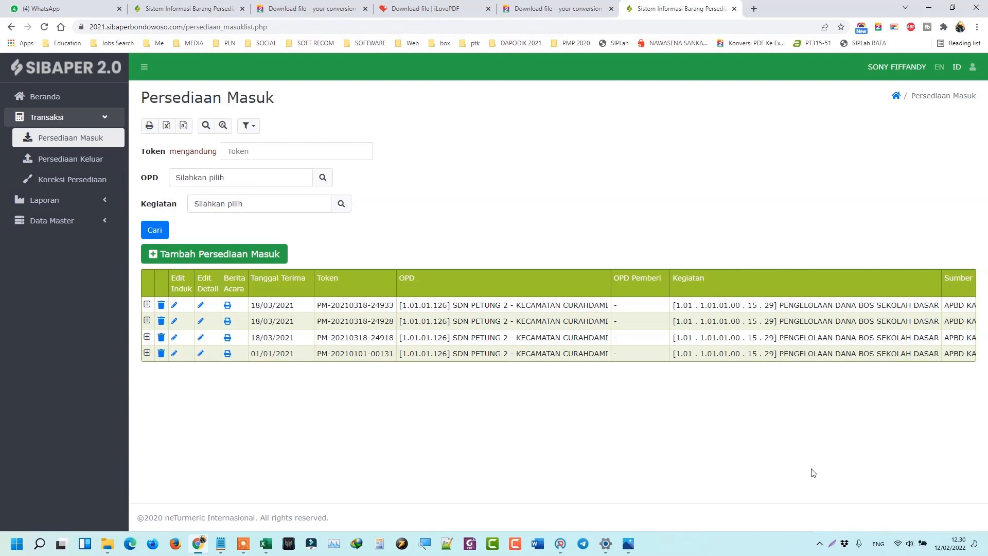
{"action": "left_click", "coordinate": [147, 306]}
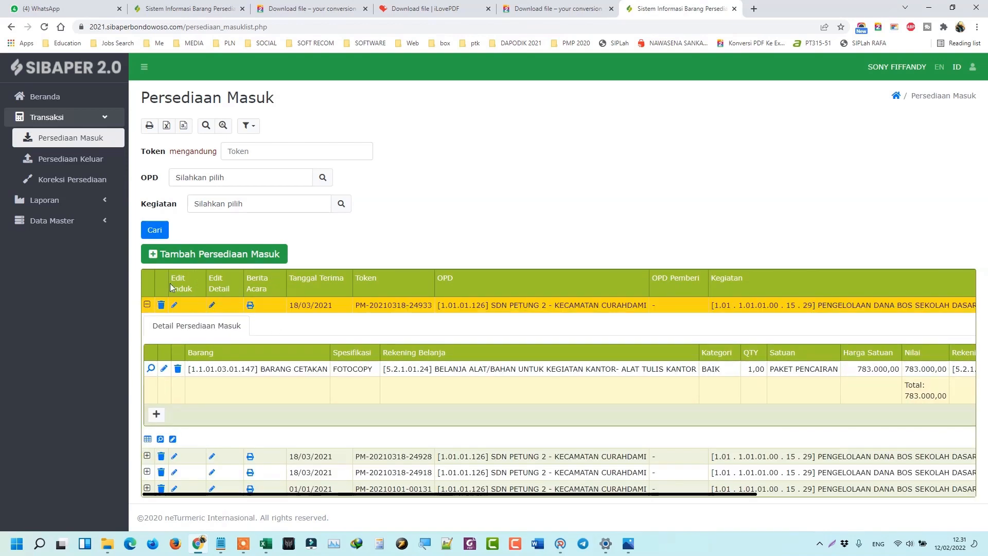
{"action": "left_click", "coordinate": [146, 304]}
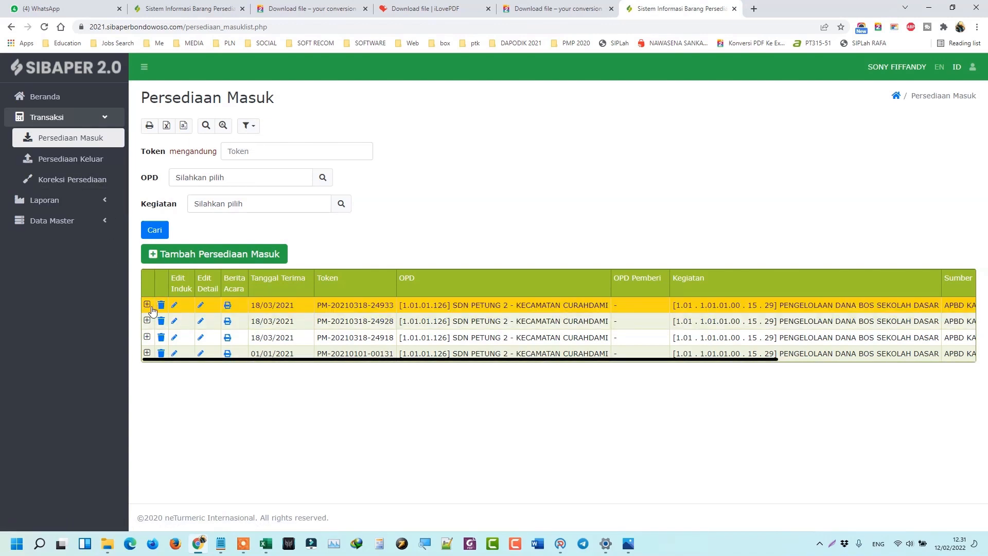
{"action": "left_click", "coordinate": [62, 160]}
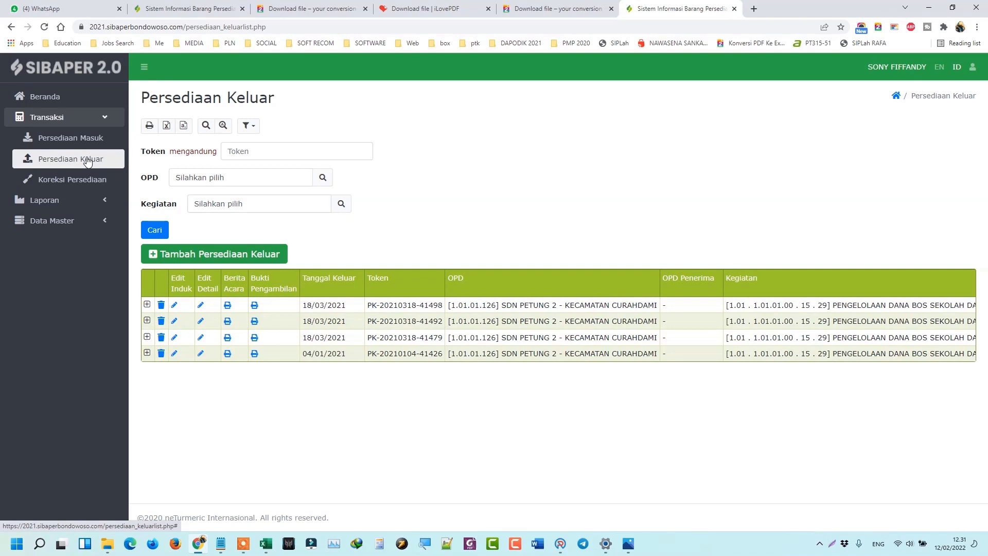
Start a blank Persediaan Keluar entry at the Tanggal Keluar field, then go to WhatsApp Web.
{"action": "left_click", "coordinate": [247, 260]}
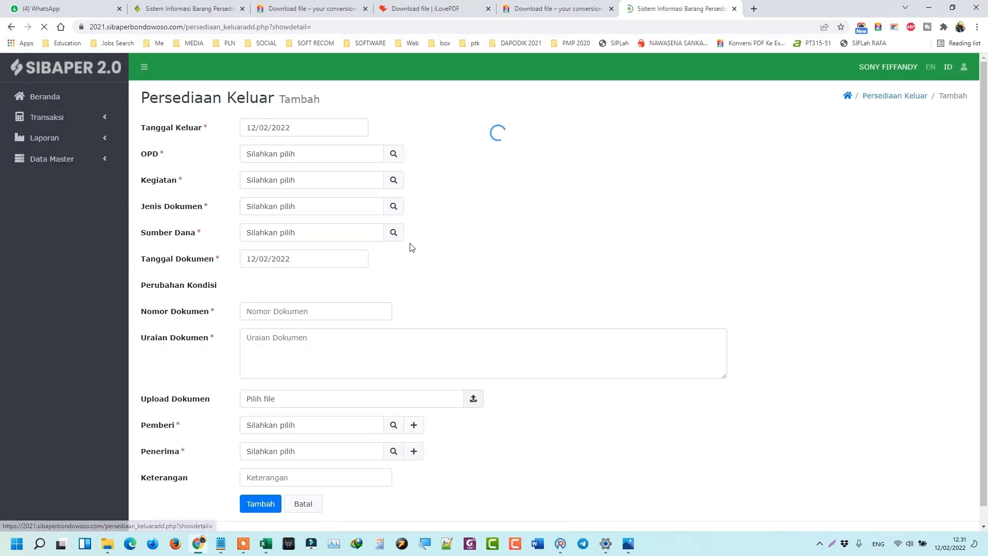
{"action": "left_click", "coordinate": [325, 124]}
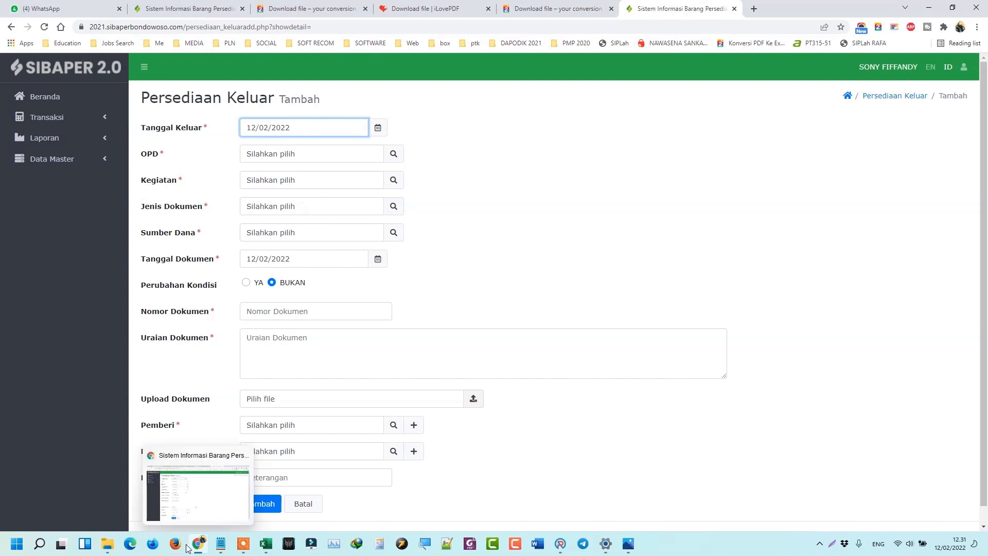
{"action": "left_click", "coordinate": [46, 8]}
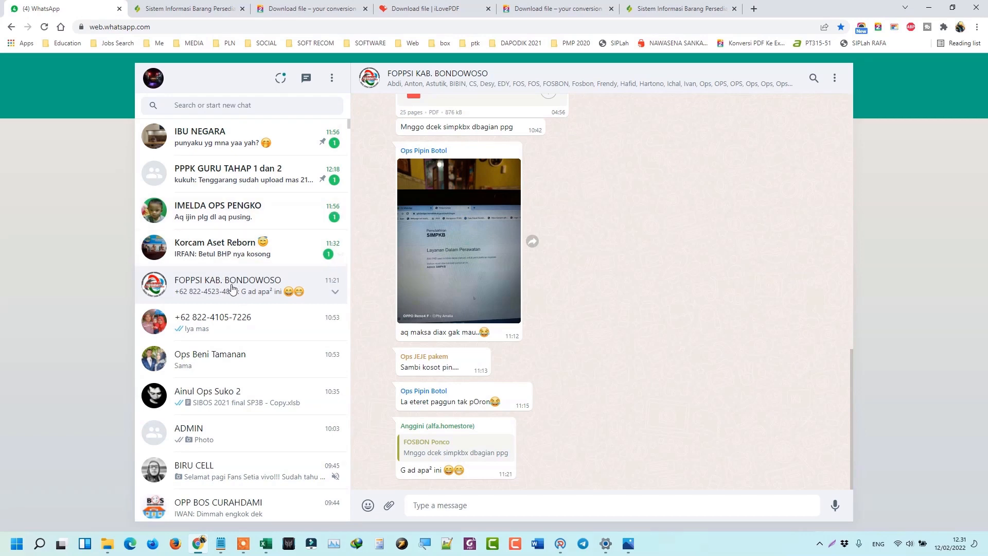
Scroll the WhatsApp chat list and open the chat holding the form guide.
{"action": "scroll", "coordinate": [251, 296], "scroll_direction": "down", "scroll_amount": 3}
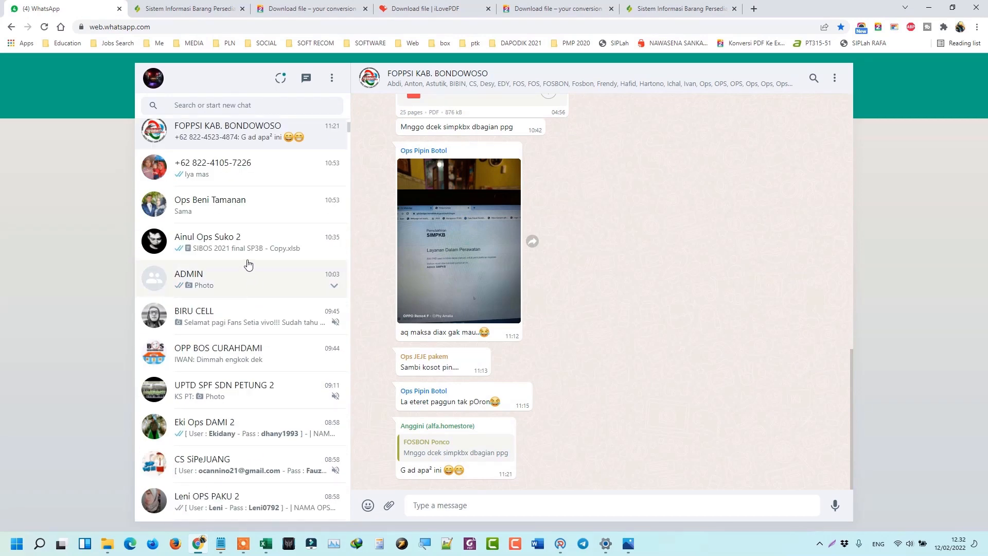
{"action": "scroll", "coordinate": [237, 319], "scroll_direction": "down", "scroll_amount": 2}
{"action": "scroll", "coordinate": [237, 321], "scroll_direction": "down", "scroll_amount": 9}
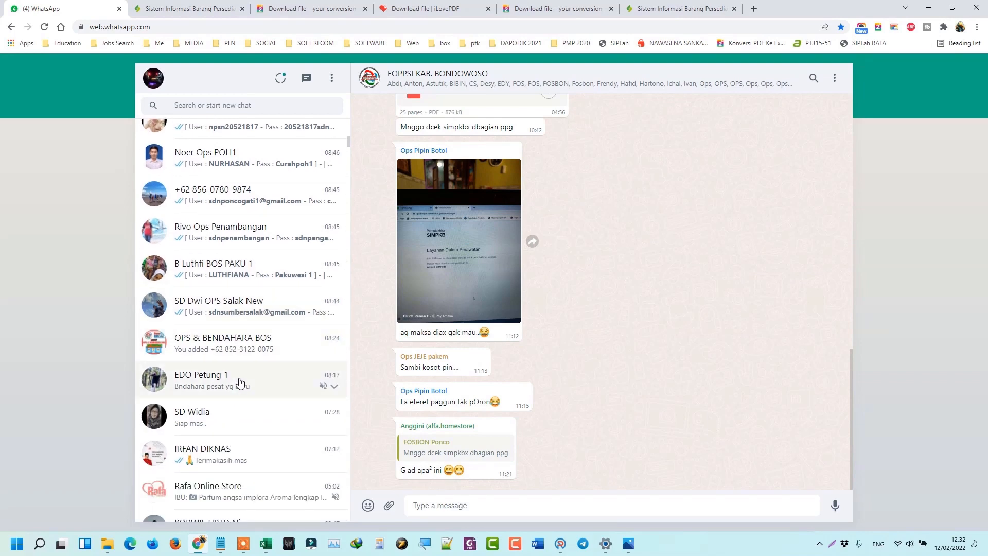
{"action": "scroll", "coordinate": [234, 393], "scroll_direction": "down", "scroll_amount": 1}
{"action": "left_click", "coordinate": [229, 398]}
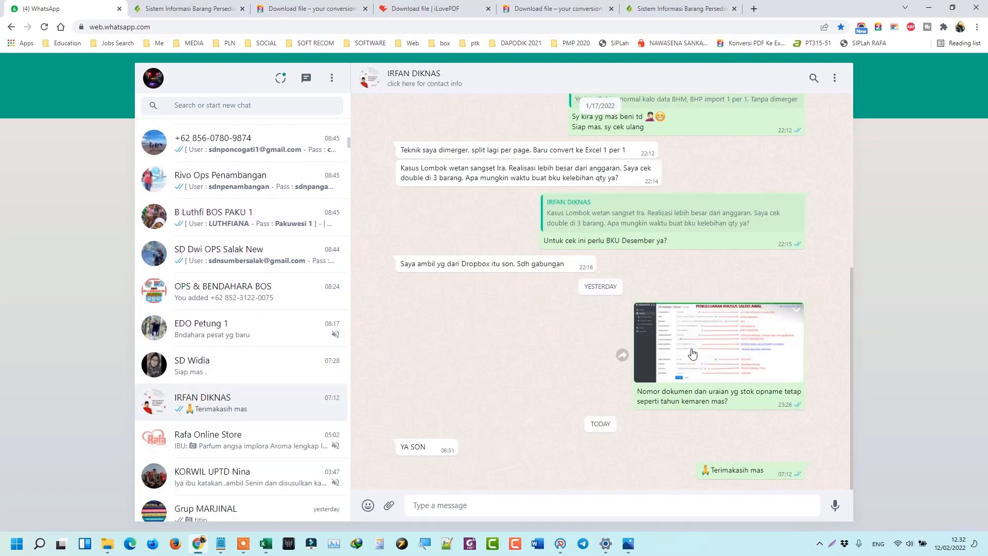
Zoom through the annotated PENGELUARAN KHUSUS SALDO AWAL guide image, then return to SIBAPER.
{"action": "left_click", "coordinate": [706, 343]}
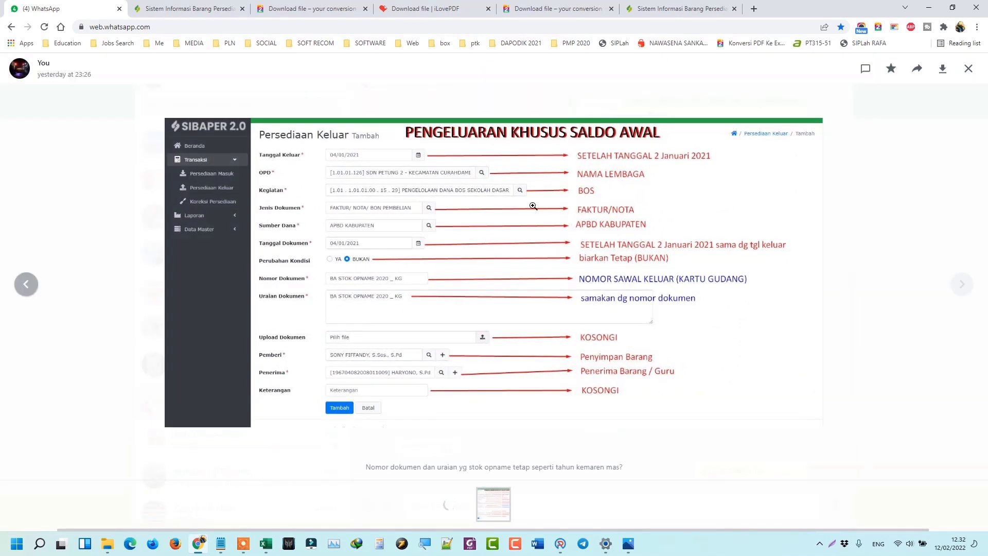
{"action": "left_click", "coordinate": [536, 202]}
{"action": "left_click", "coordinate": [547, 264]}
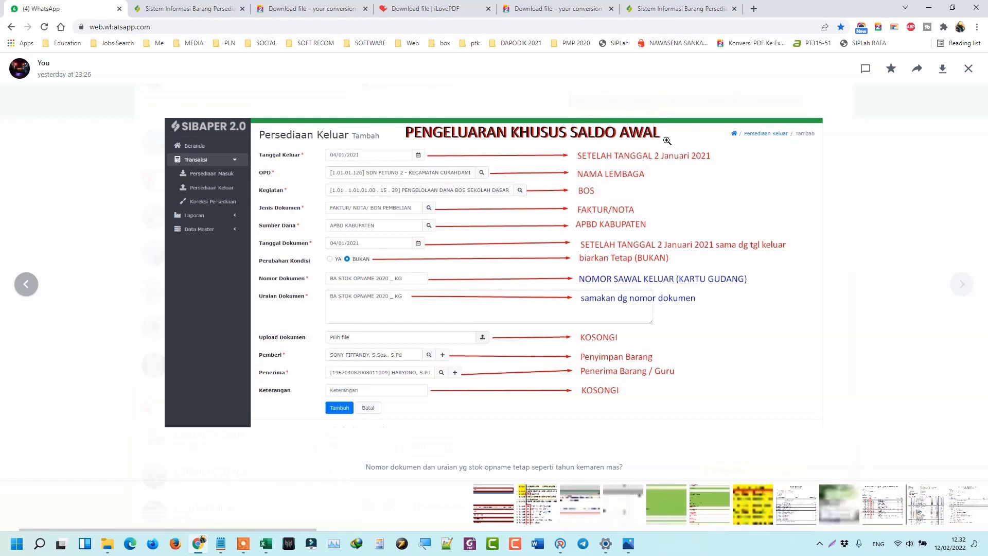
{"action": "left_click", "coordinate": [615, 297]}
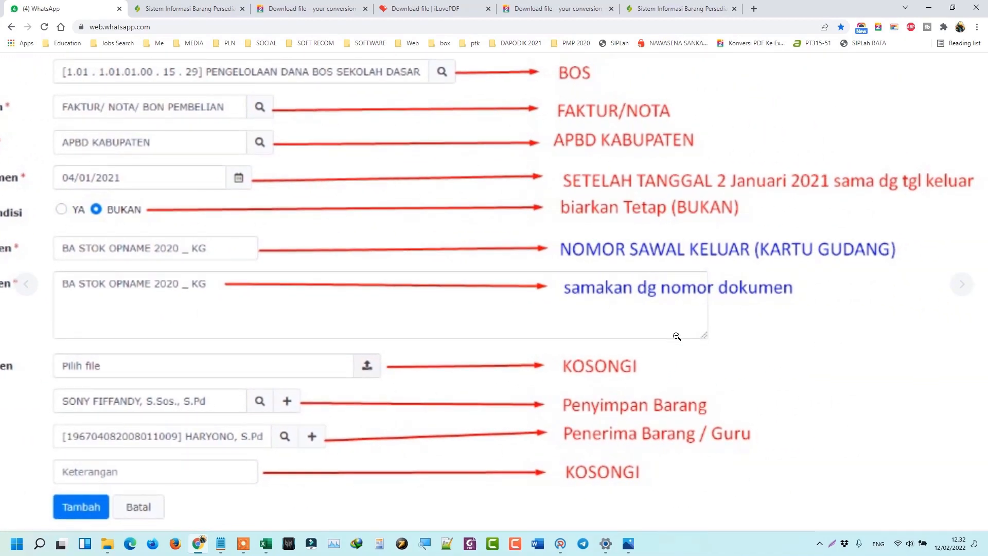
{"action": "left_click", "coordinate": [674, 336]}
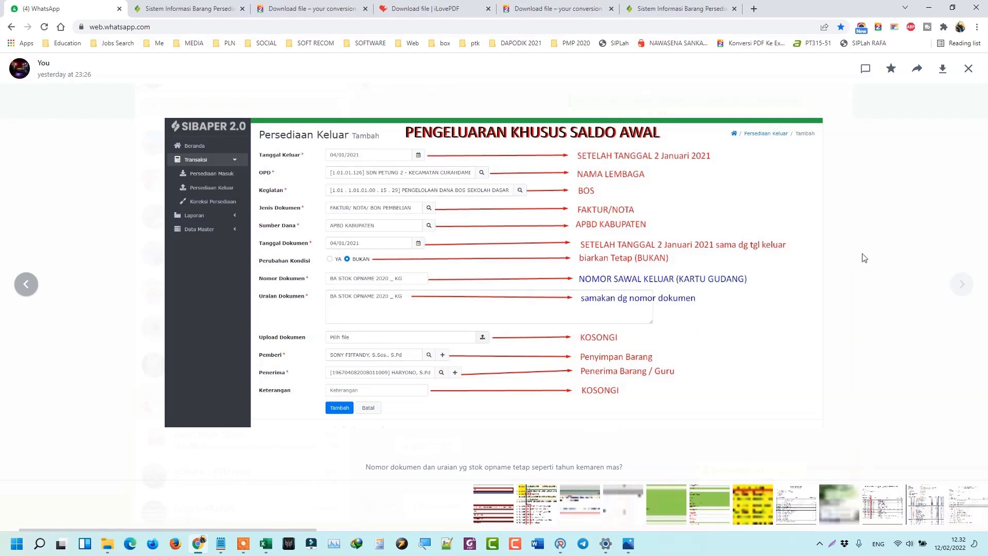
{"action": "left_click", "coordinate": [910, 257]}
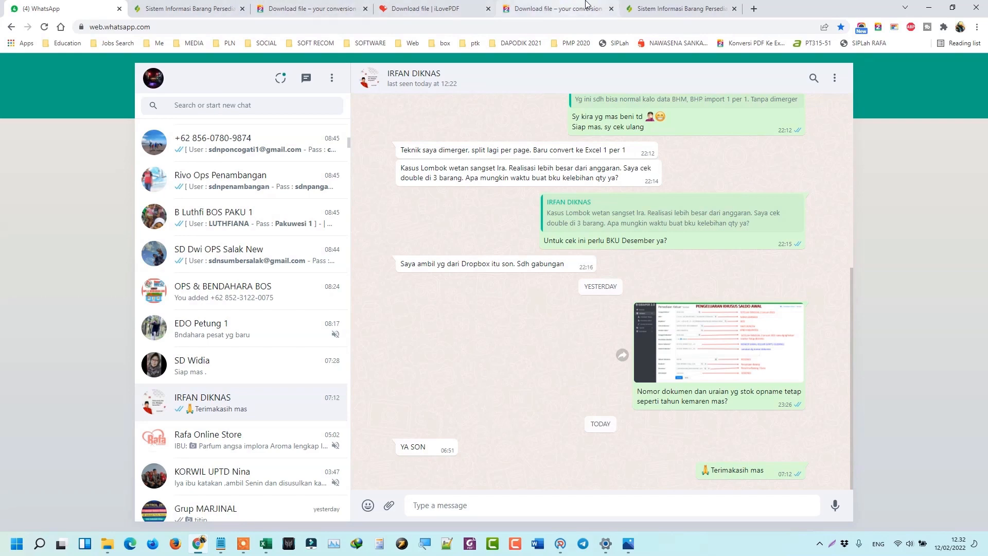
{"action": "left_click", "coordinate": [643, 8]}
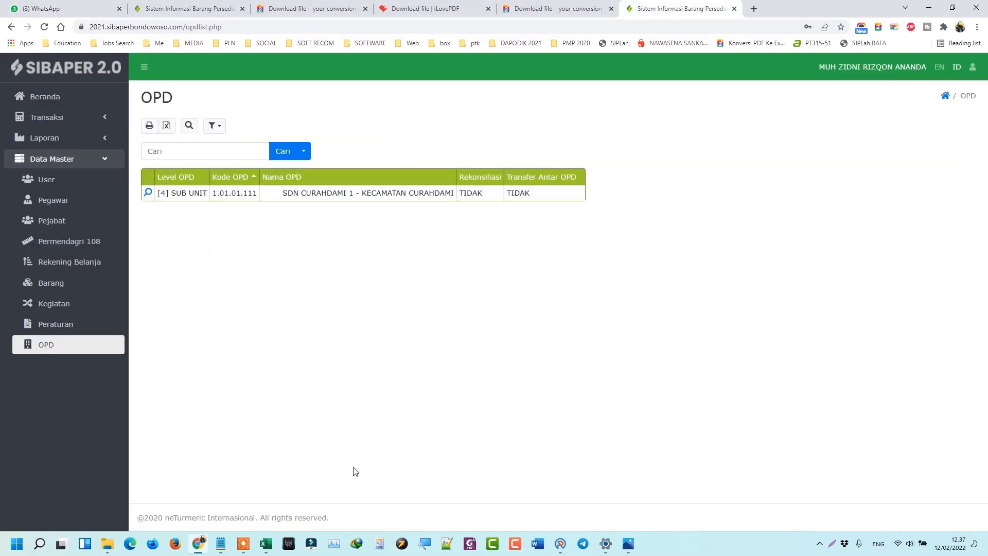
Review the first Persediaan Masuk record (SDN CURAHDAMI 1, 131.000,00), then open the empty Persediaan Keluar list.
{"action": "left_click", "coordinate": [89, 128]}
{"action": "left_click", "coordinate": [27, 136]}
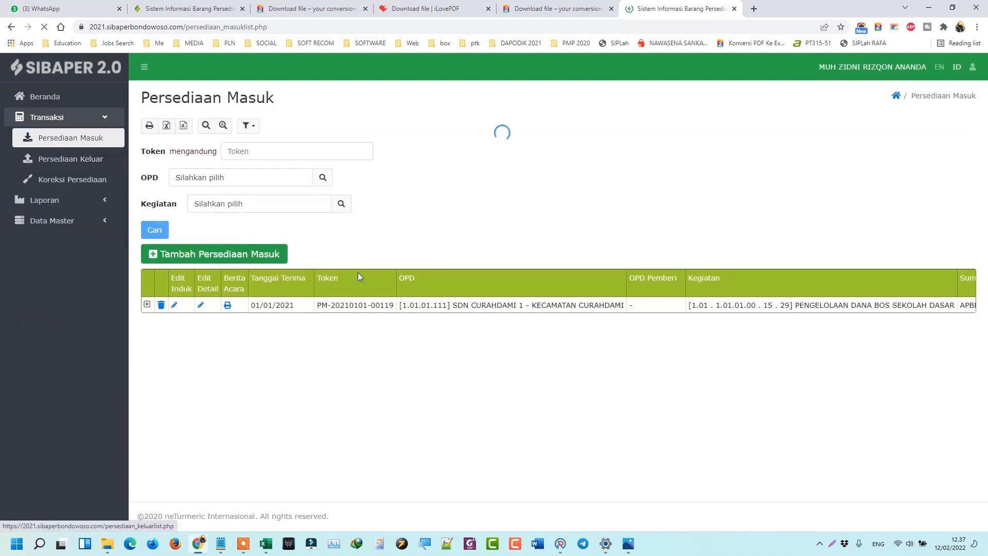
{"action": "left_click", "coordinate": [147, 305]}
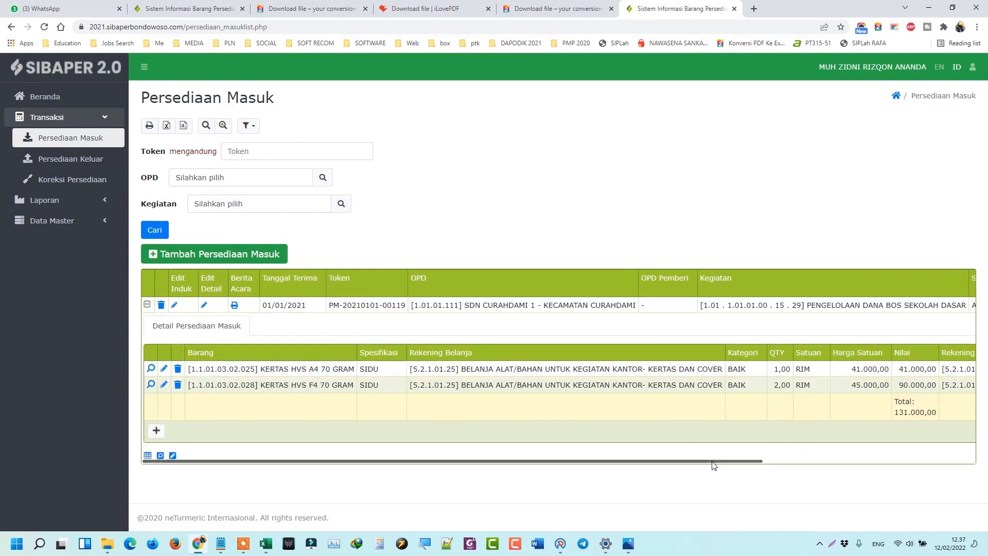
{"action": "left_click_drag", "start_coordinate": [726, 461], "coordinate": [757, 461]}
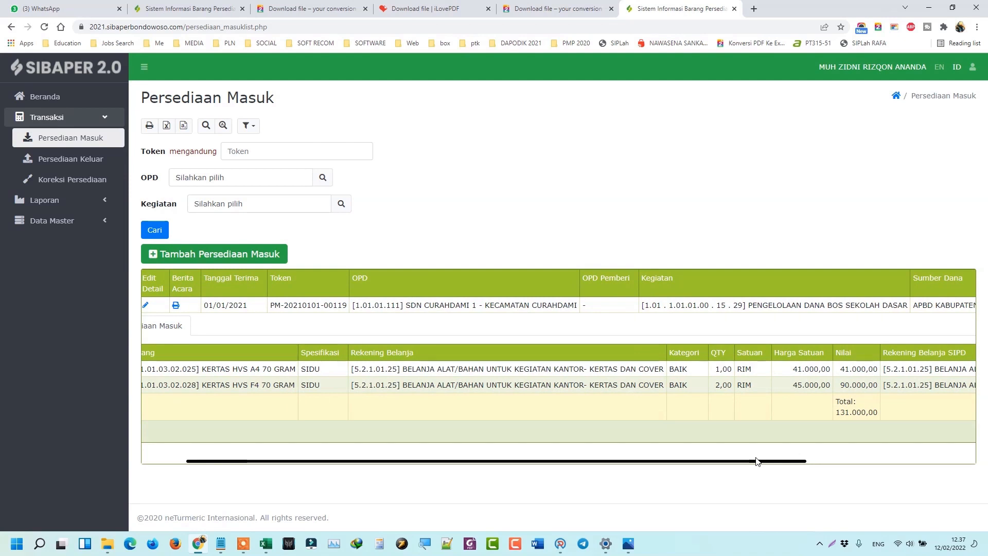
{"action": "left_click_drag", "start_coordinate": [756, 460], "coordinate": [688, 469]}
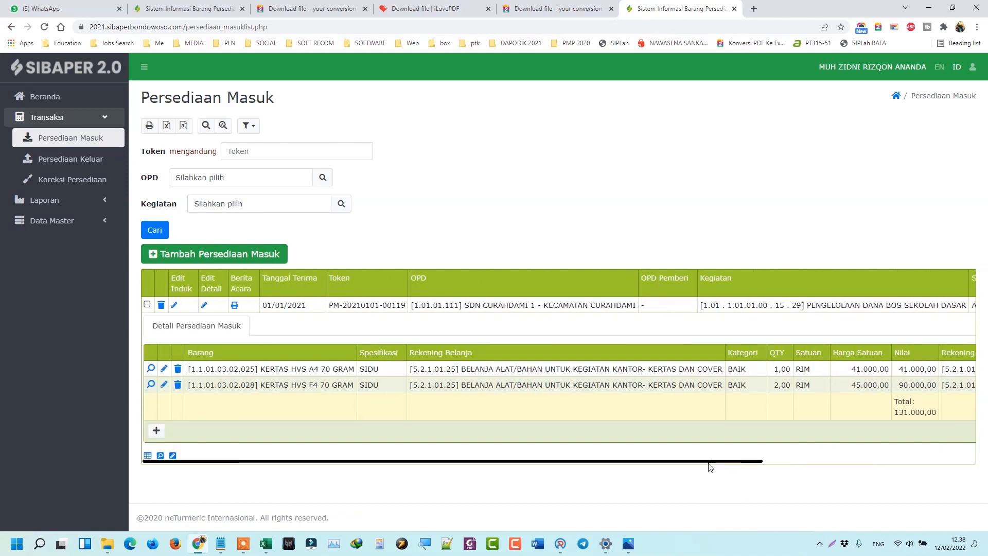
{"action": "left_click", "coordinate": [67, 165]}
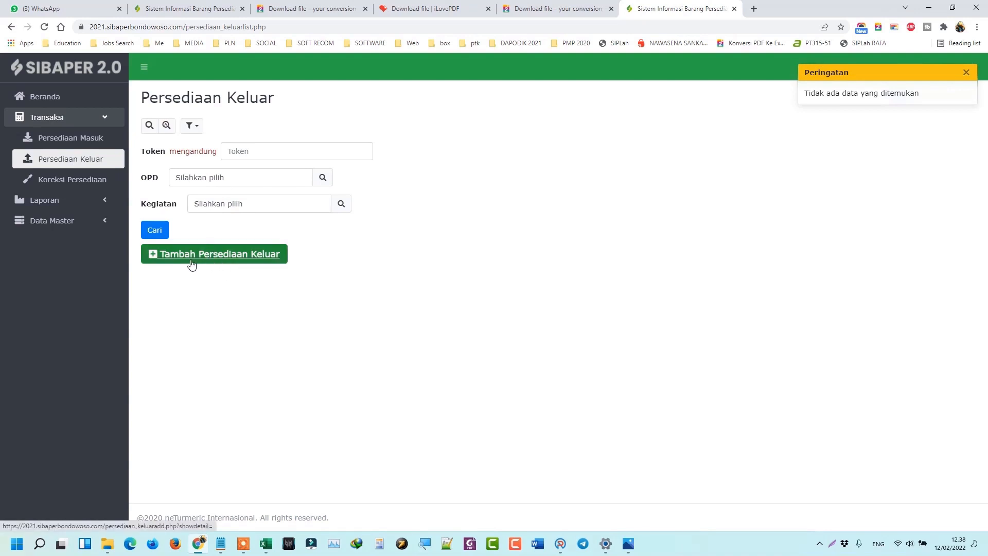
Start a new Persediaan Keluar entry with Tanggal Keluar in January 2021.
{"action": "left_click", "coordinate": [168, 263]}
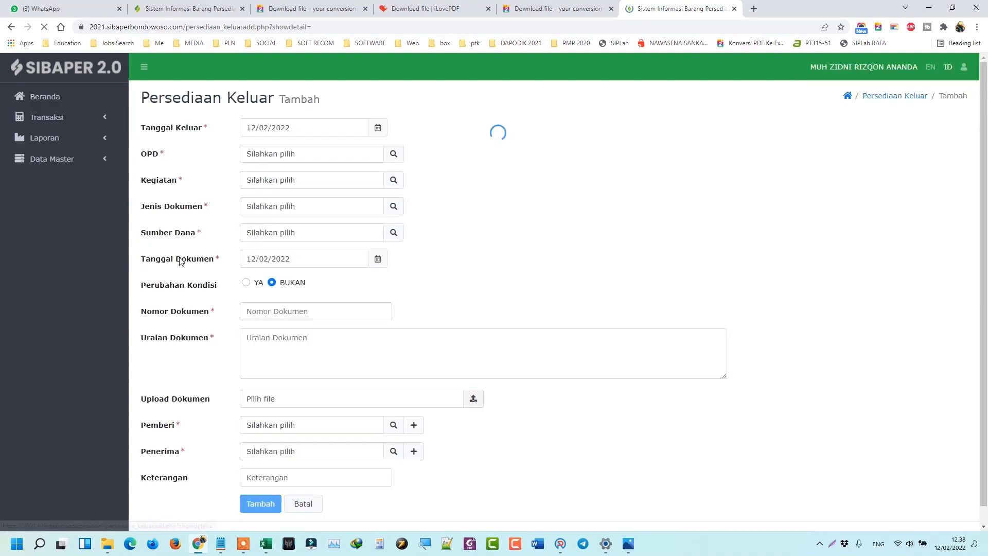
{"action": "left_click", "coordinate": [378, 128]}
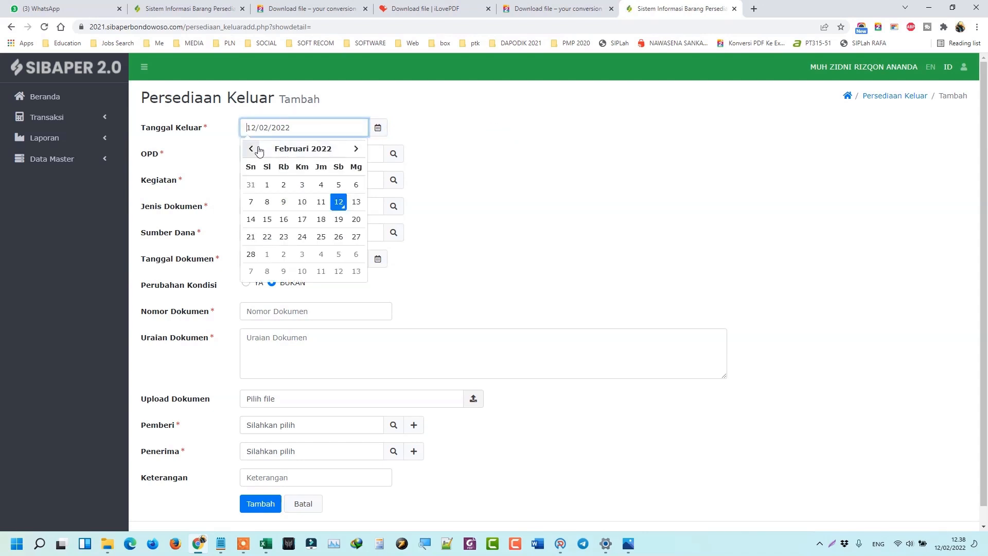
{"action": "left_click", "coordinate": [291, 148]}
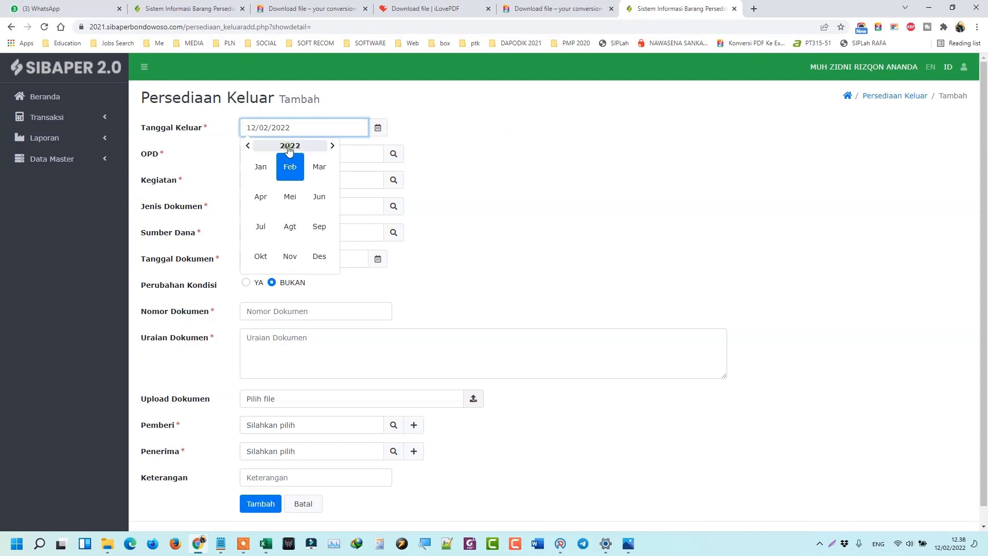
{"action": "left_click", "coordinate": [248, 146]}
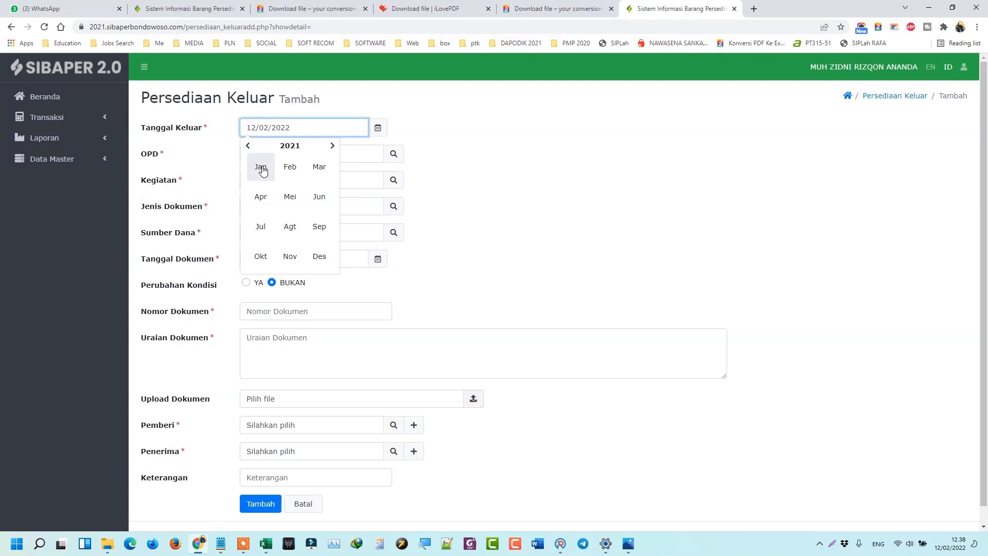
{"action": "left_click", "coordinate": [261, 170]}
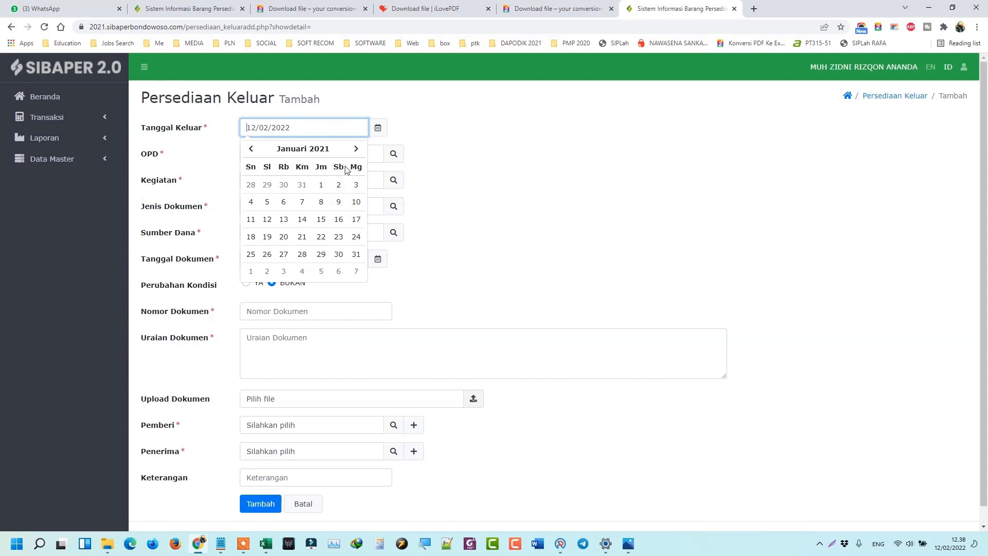
{"action": "left_click", "coordinate": [338, 186]}
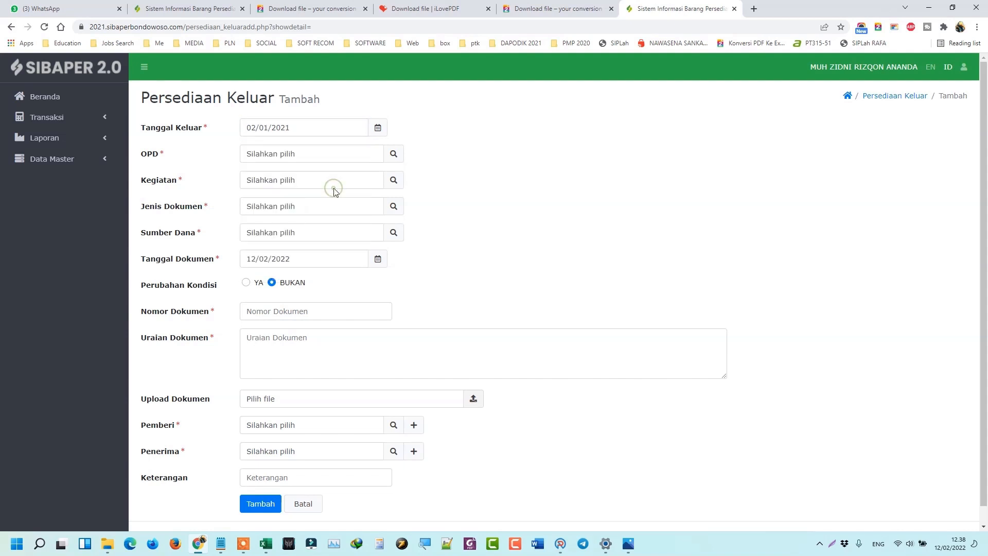
Set the OPD to SDN CURAHDAMI 1, leaving the document type unchosen.
{"action": "left_click", "coordinate": [394, 153]}
{"action": "left_click", "coordinate": [391, 152]}
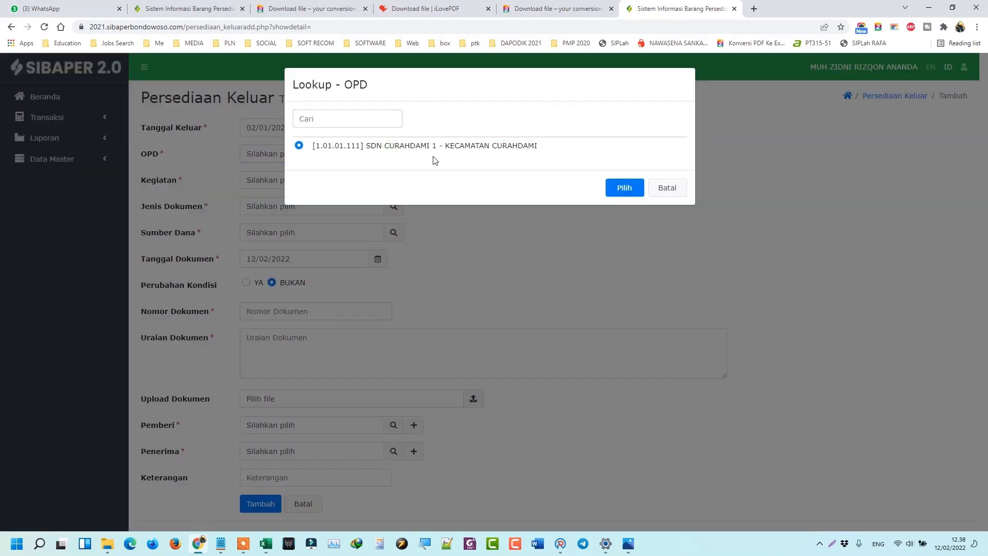
{"action": "left_click", "coordinate": [620, 197]}
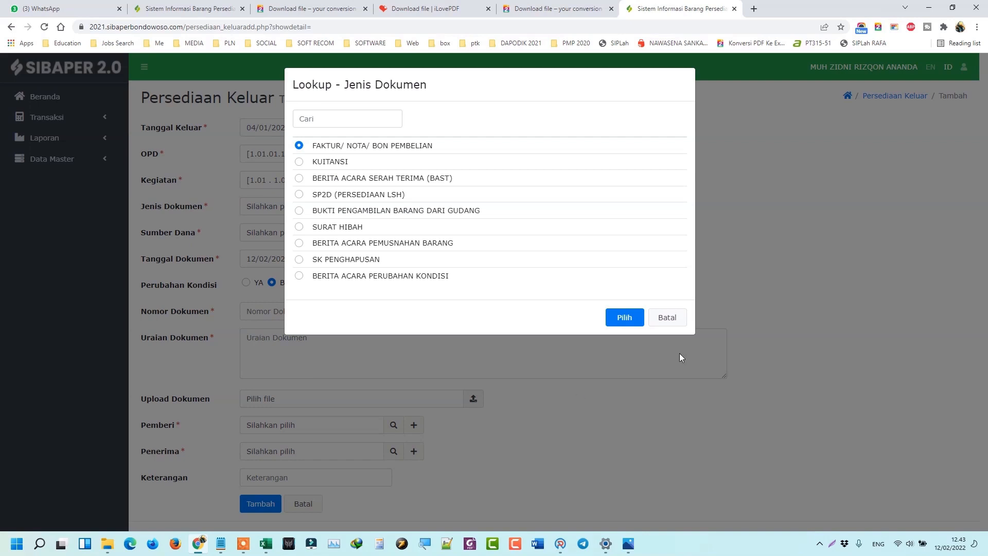
{"action": "left_click", "coordinate": [669, 318]}
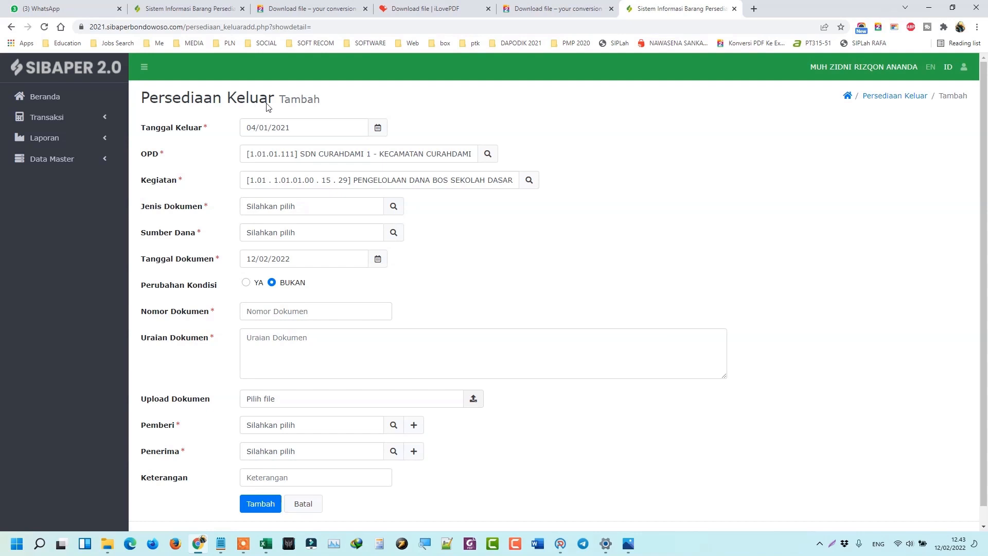
{"action": "left_click", "coordinate": [88, 121]}
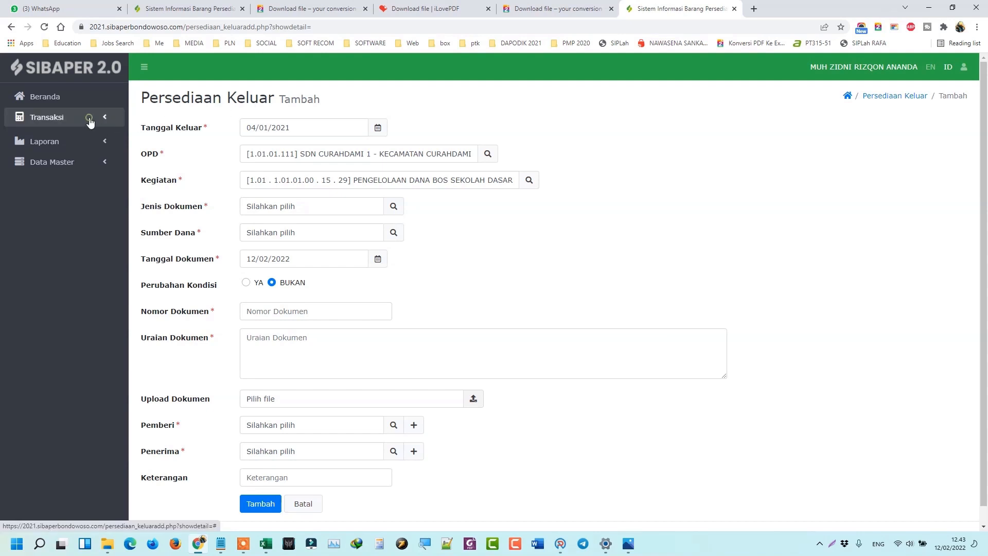
Restart the Persediaan Keluar entry with Tanggal Keluar 4 January 2021.
{"action": "left_click", "coordinate": [78, 162]}
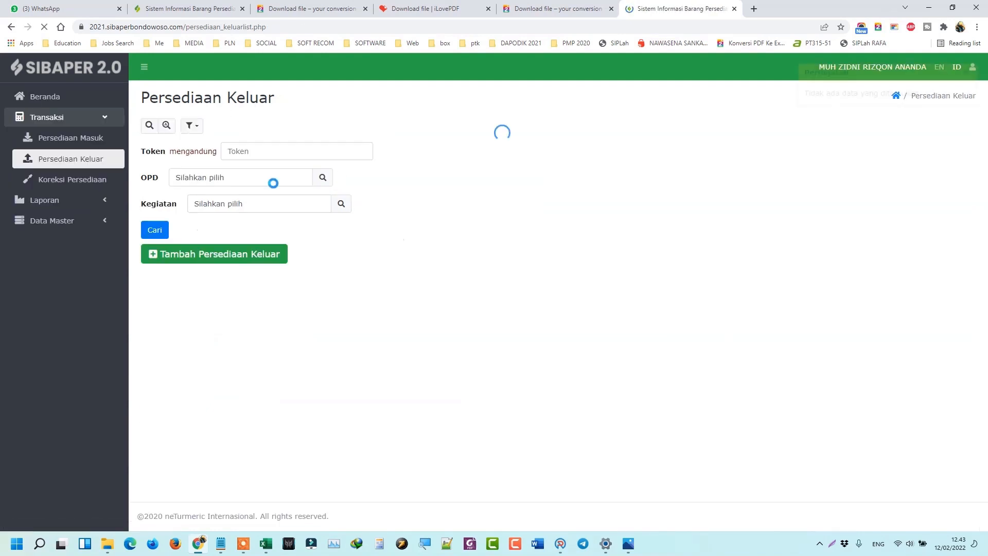
{"action": "left_click", "coordinate": [246, 255]}
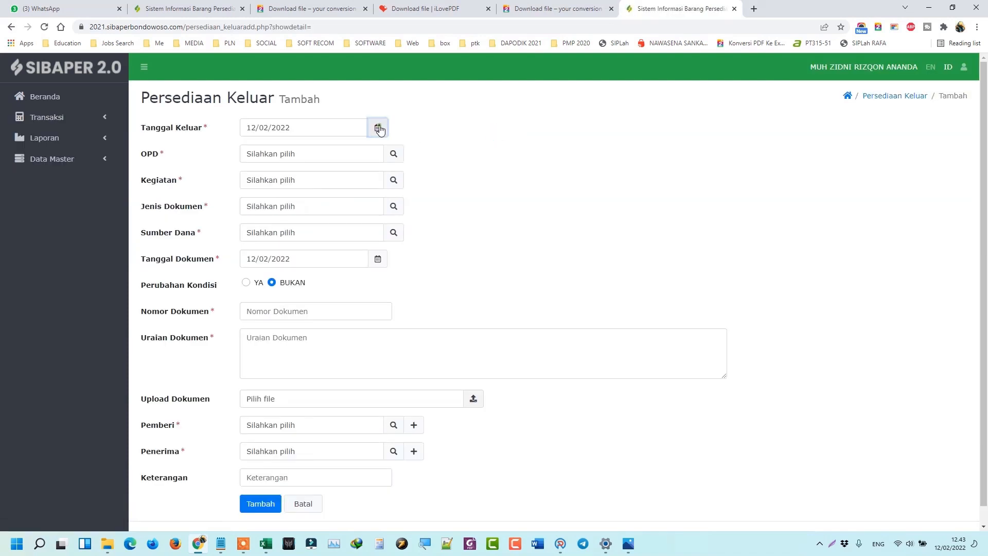
{"action": "left_click", "coordinate": [378, 127]}
{"action": "left_click", "coordinate": [281, 148]}
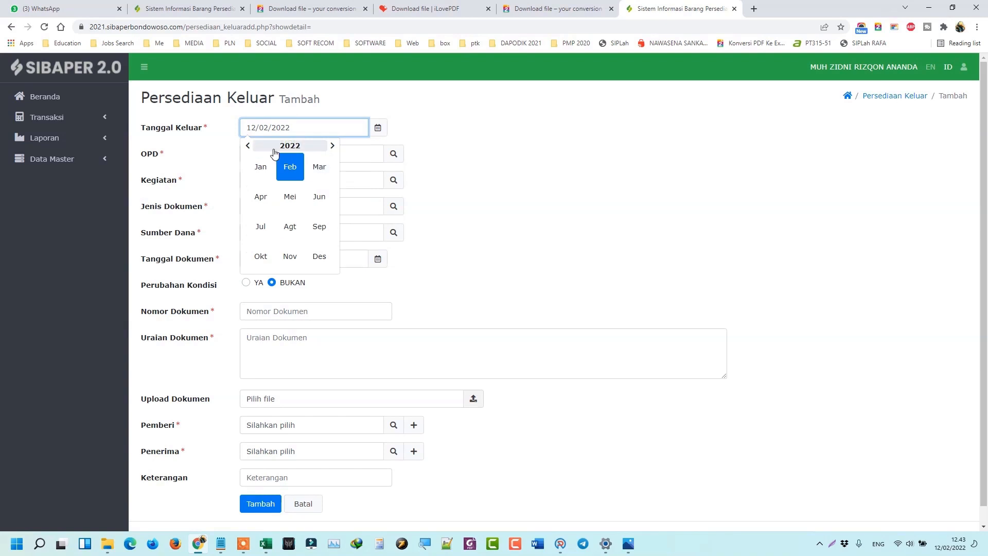
{"action": "left_click", "coordinate": [280, 145]}
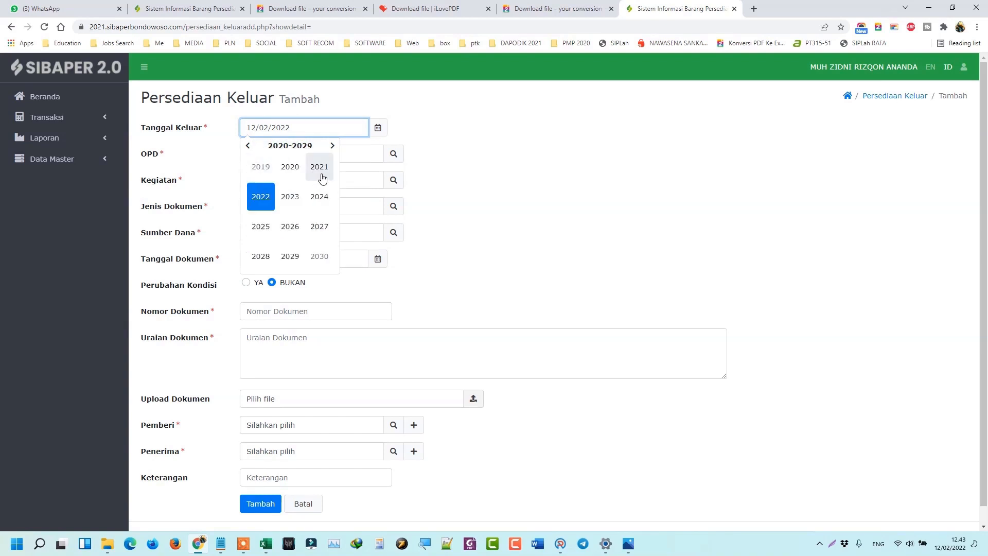
{"action": "left_click", "coordinate": [319, 169]}
{"action": "left_click", "coordinate": [265, 168]}
{"action": "left_click", "coordinate": [251, 202]}
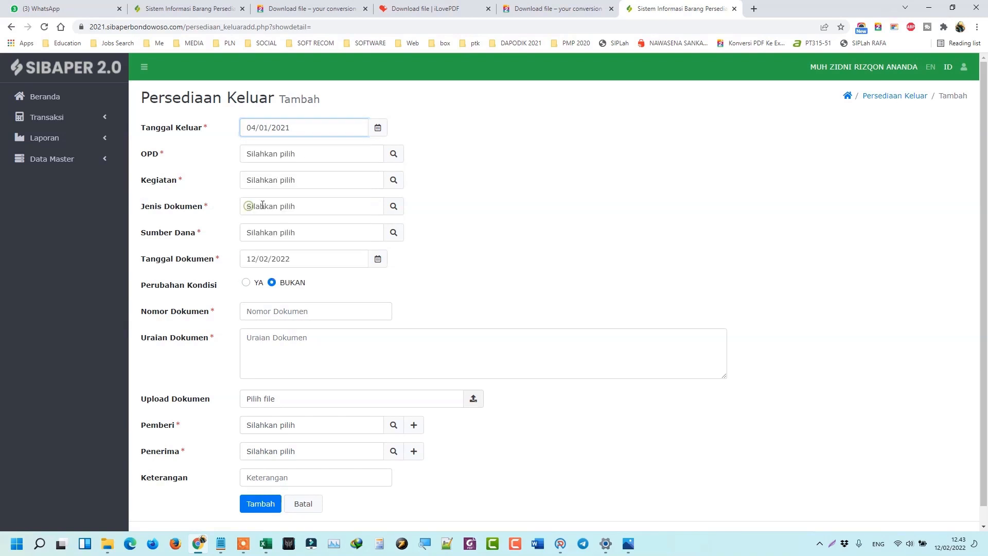
Set OPD to SDN CURAHDAMI 1 and Kegiatan to PENGELOLAAN DANA BOS SEKOLAH DASAR.
{"action": "left_click", "coordinate": [394, 153]}
{"action": "left_click", "coordinate": [471, 148]}
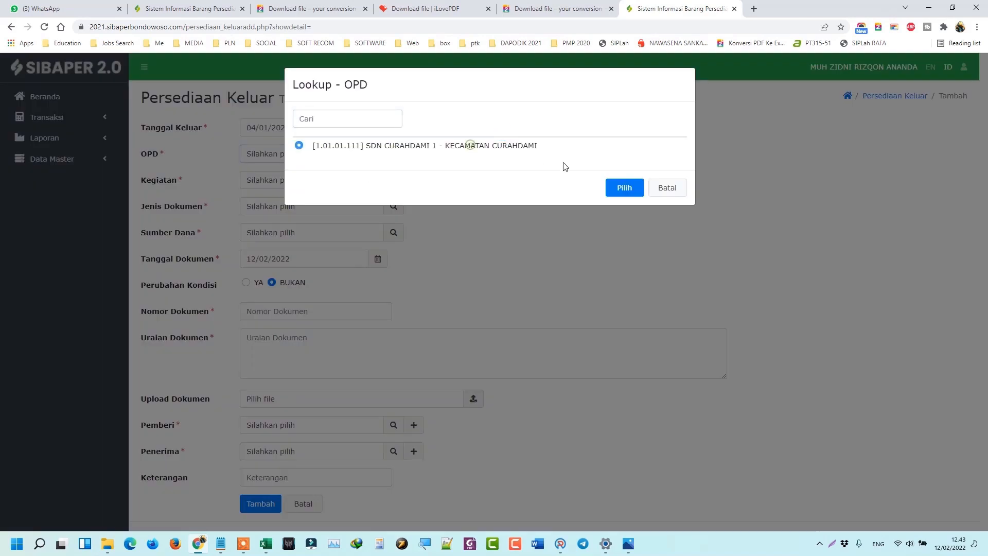
{"action": "left_click", "coordinate": [623, 187]}
{"action": "left_click", "coordinate": [393, 180]}
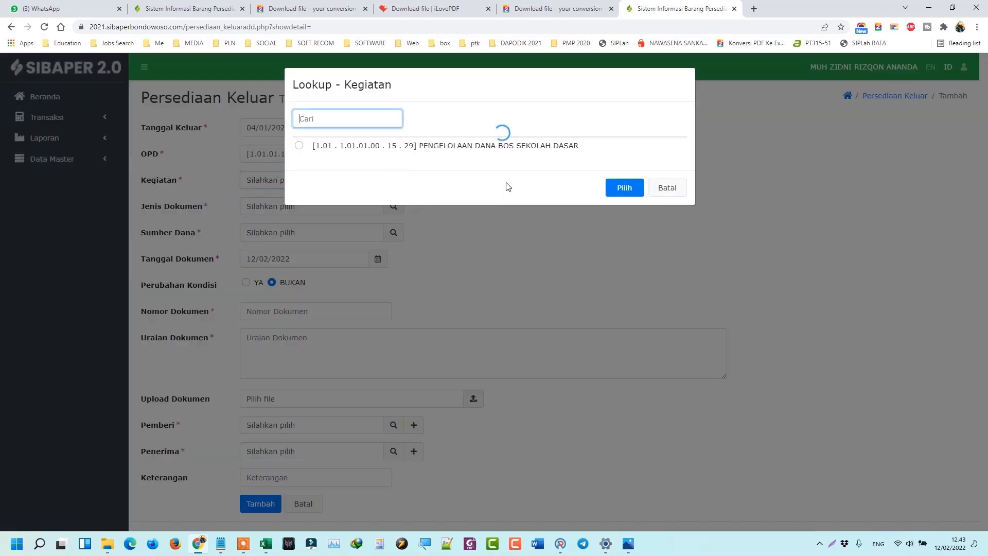
{"action": "left_click", "coordinate": [569, 149]}
{"action": "left_click", "coordinate": [620, 188]}
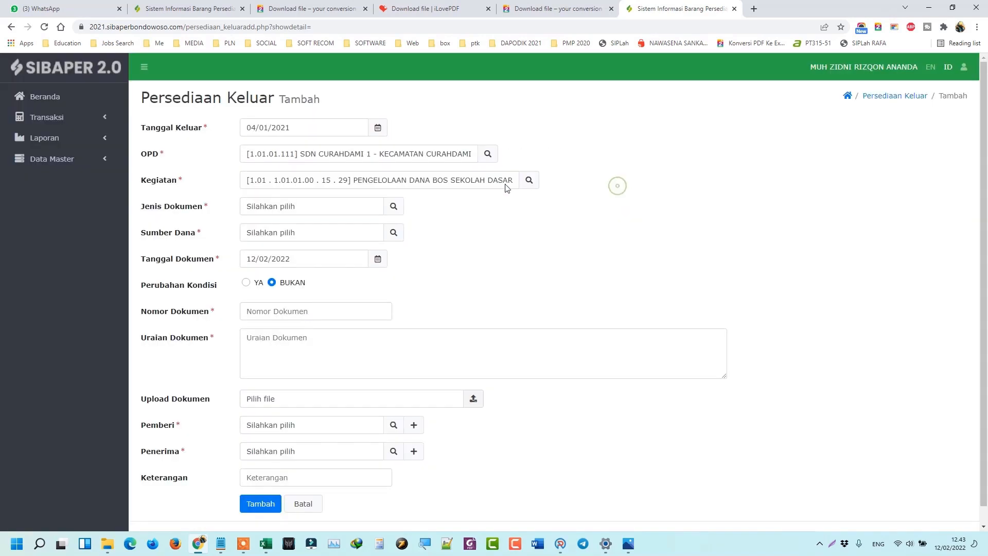
Set Jenis Dokumen to BUKTI PENGAMBILAN BARANG DARI GUDANG and Sumber Dana to APBD KABUPATEN.
{"action": "left_click", "coordinate": [394, 206]}
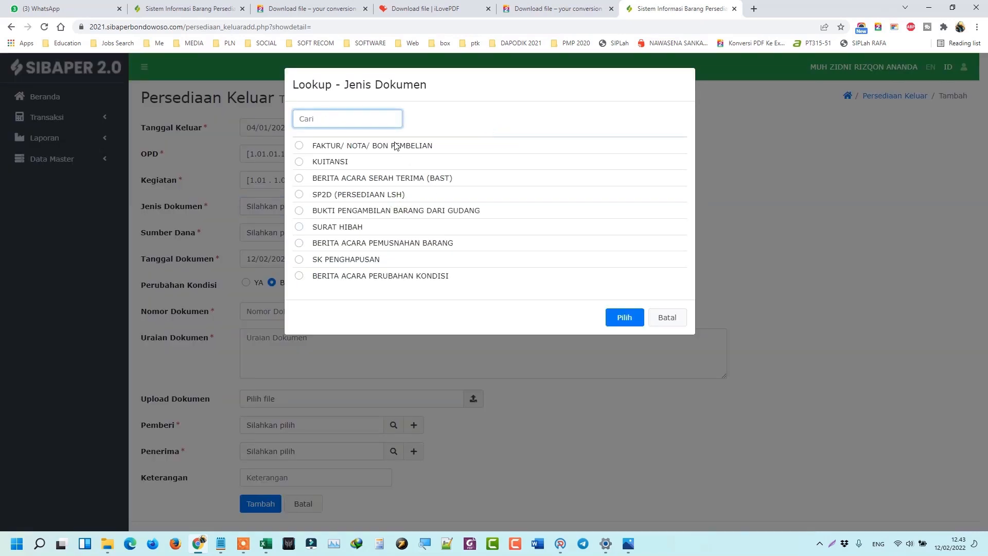
{"action": "left_click", "coordinate": [430, 210]}
{"action": "left_click", "coordinate": [624, 318]}
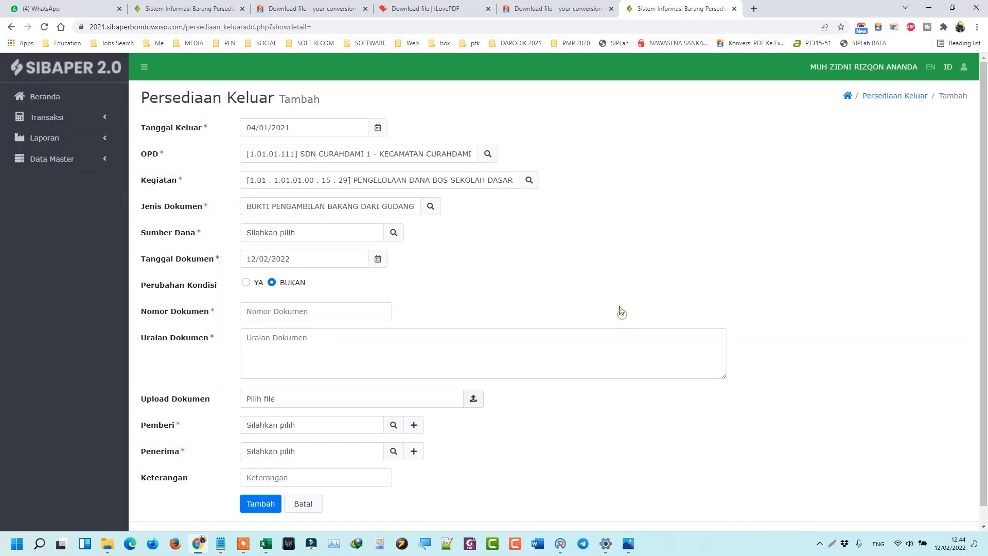
{"action": "left_click", "coordinate": [394, 234]}
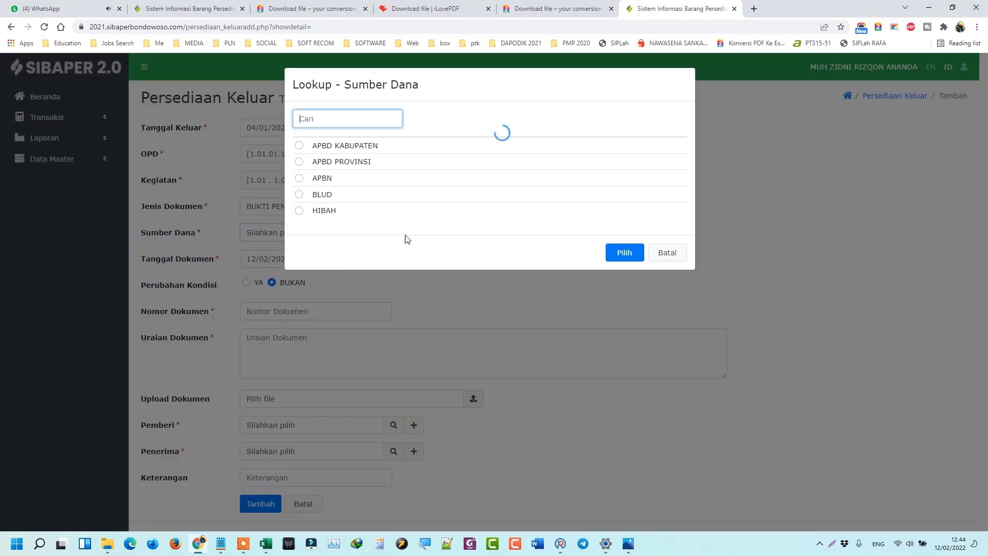
{"action": "left_click", "coordinate": [367, 145]}
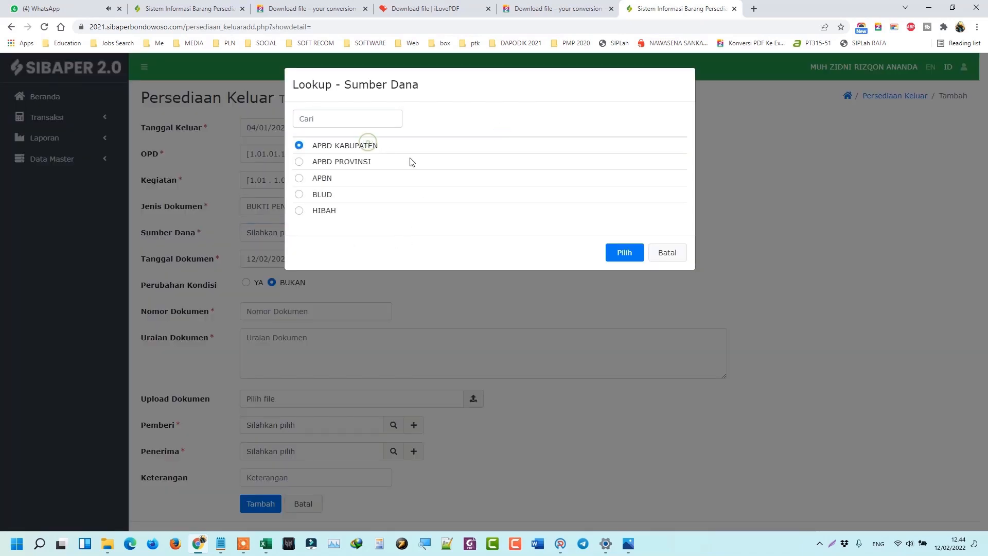
{"action": "left_click", "coordinate": [629, 257]}
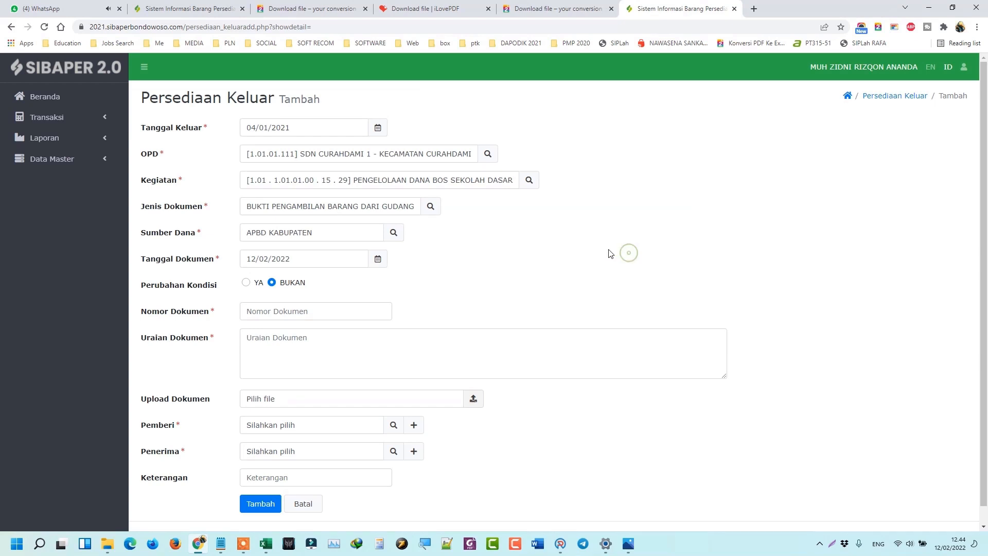
Set the Tanggal Dokumen to 04/01/2021.
{"action": "left_click", "coordinate": [375, 263]}
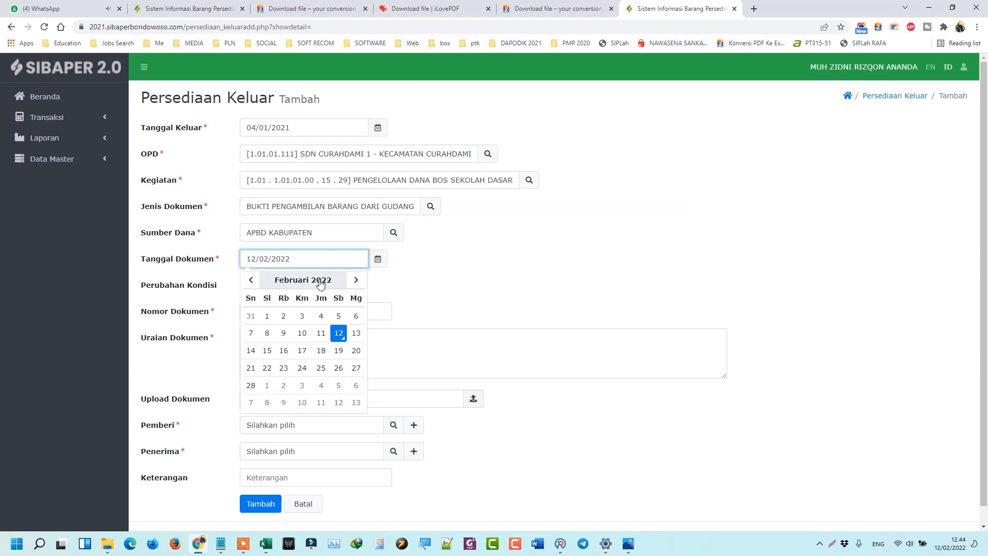
{"action": "left_click", "coordinate": [301, 278]}
{"action": "left_click", "coordinate": [272, 295]}
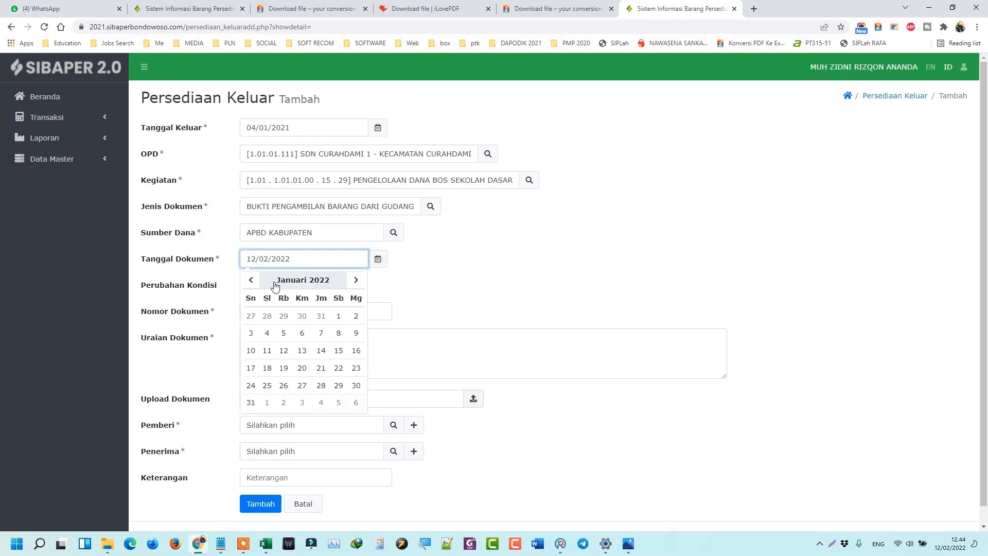
{"action": "left_click", "coordinate": [275, 281]}
{"action": "left_click", "coordinate": [259, 278]}
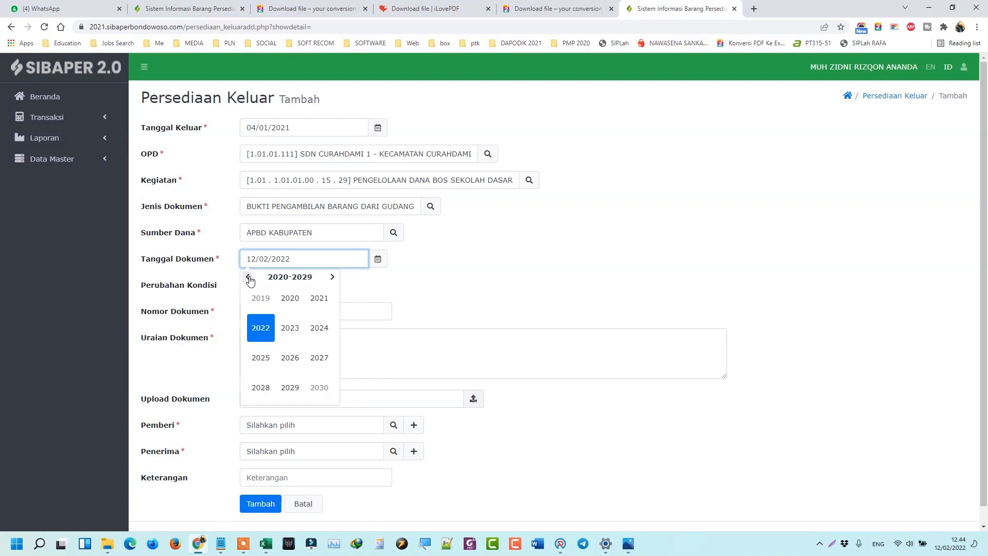
{"action": "left_click", "coordinate": [319, 301]}
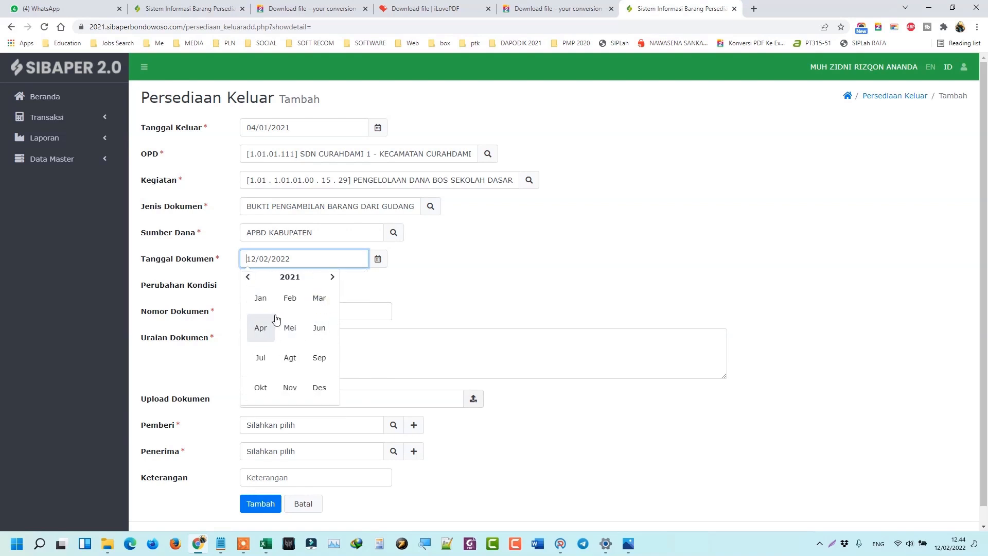
{"action": "left_click", "coordinate": [261, 297]}
{"action": "left_click", "coordinate": [252, 332]}
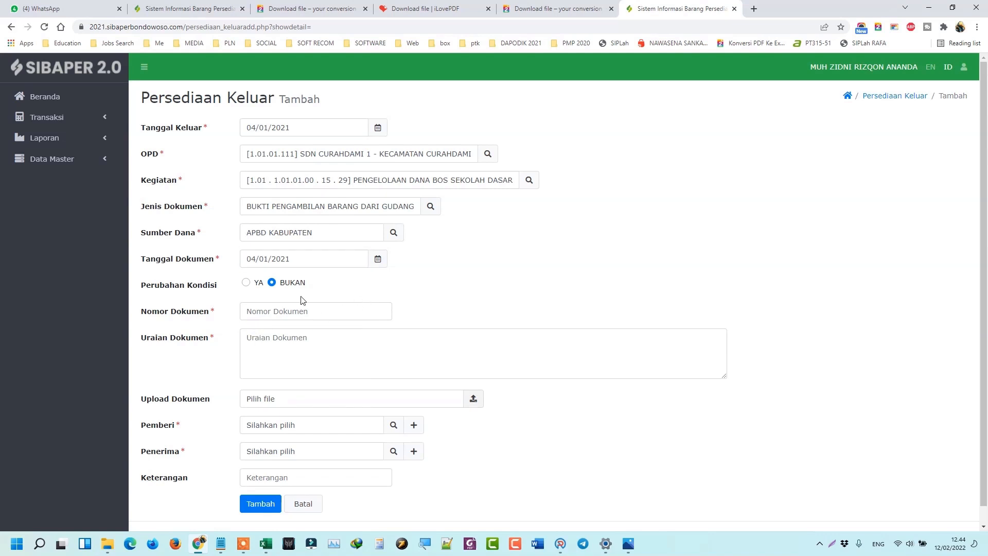
Enter BA STOK OPNAME 2020-KG as the Nomor Dokumen from the suggestions.
{"action": "scroll", "coordinate": [275, 276], "scroll_direction": "down", "scroll_amount": 1}
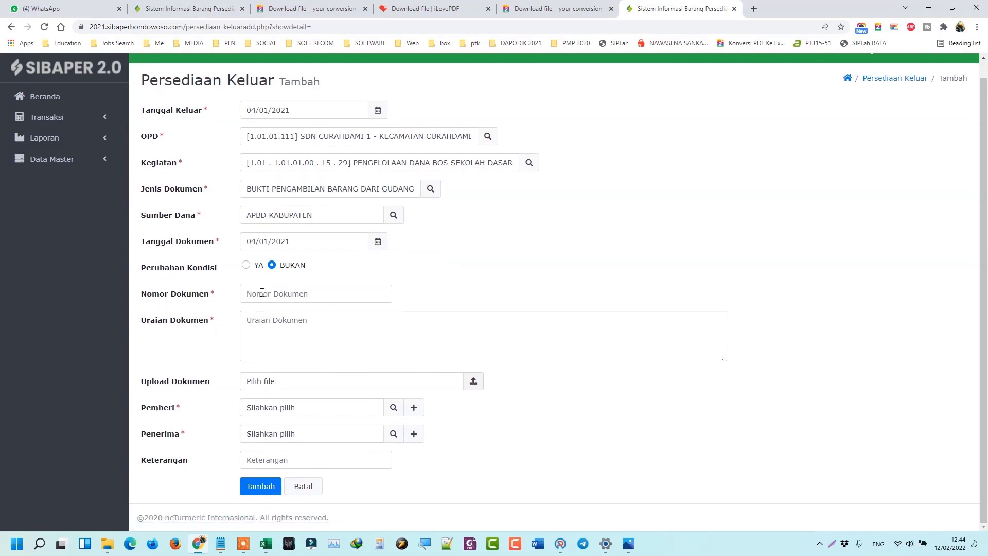
{"action": "left_click", "coordinate": [262, 292]}
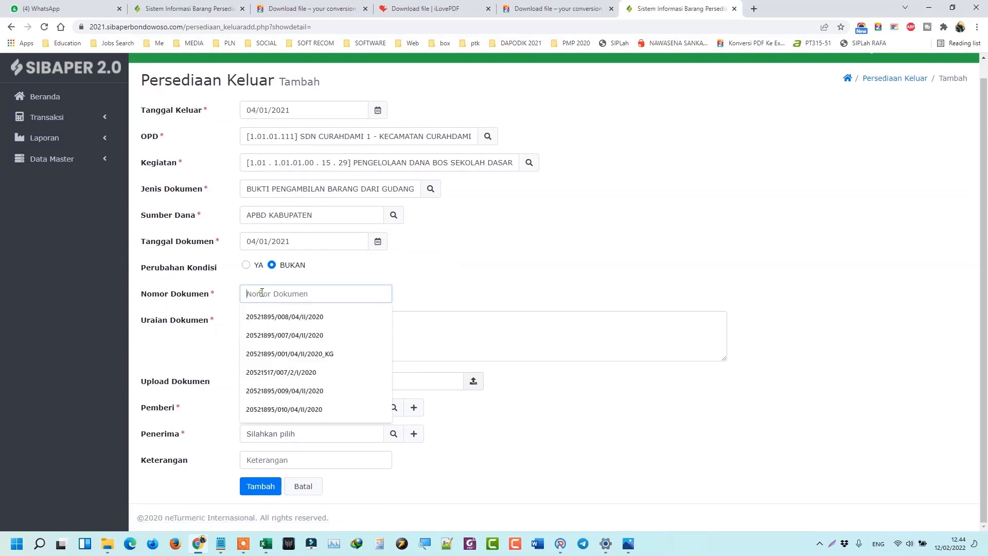
{"action": "left_click", "coordinate": [486, 273]}
{"action": "left_click", "coordinate": [358, 290]}
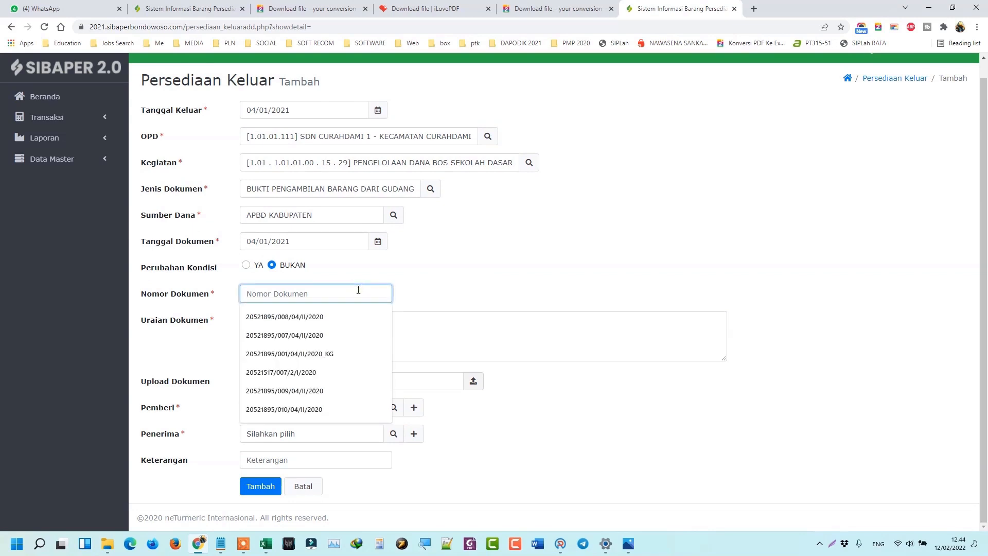
{"action": "type", "text": "BA STOK OPNAME 2020-KG"}
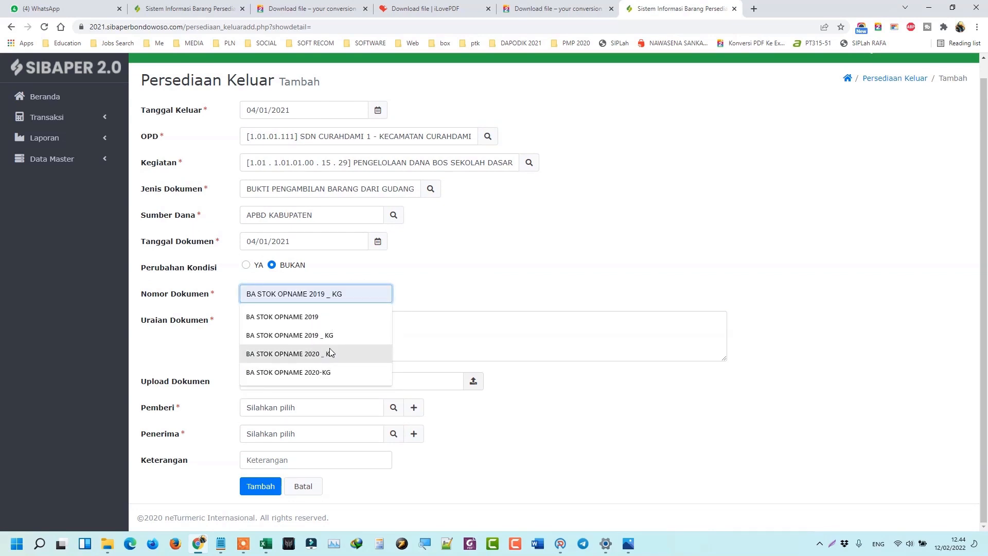
{"action": "left_click", "coordinate": [327, 372]}
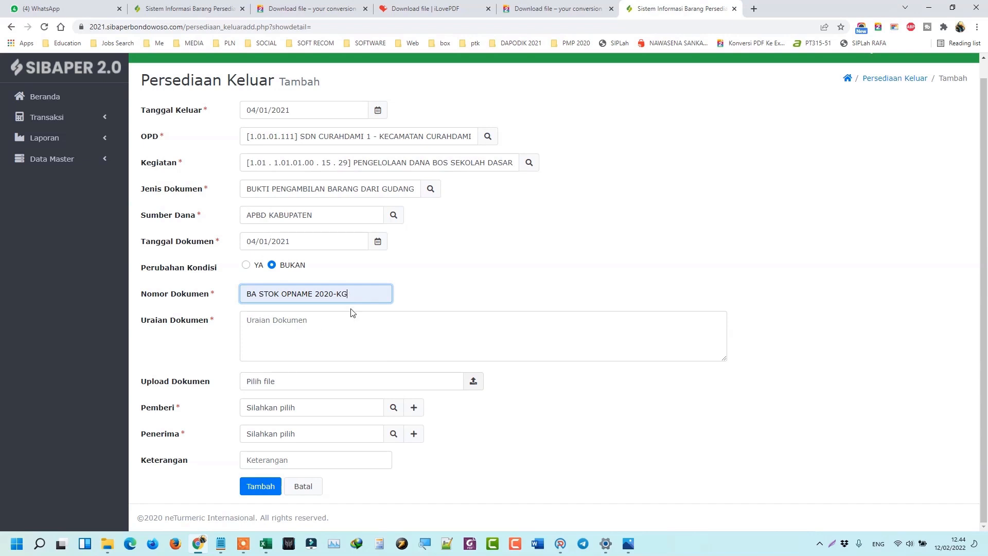
Copy BA STOK OPNAME 2020-KG into the Uraian Dokumen field.
{"action": "triple_click", "coordinate": [364, 289]}
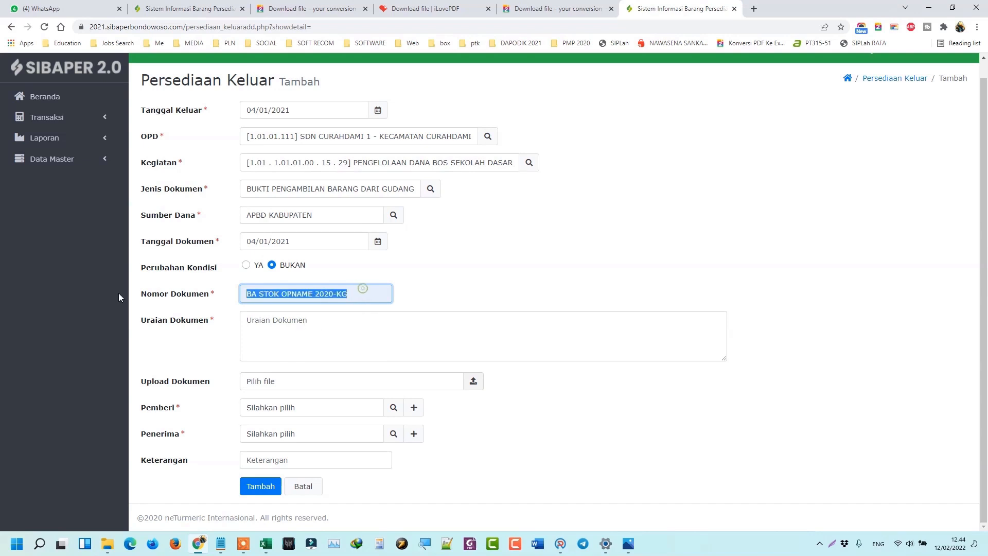
{"action": "right_click", "coordinate": [250, 297]}
{"action": "left_click", "coordinate": [287, 337]}
{"action": "left_click", "coordinate": [284, 326]}
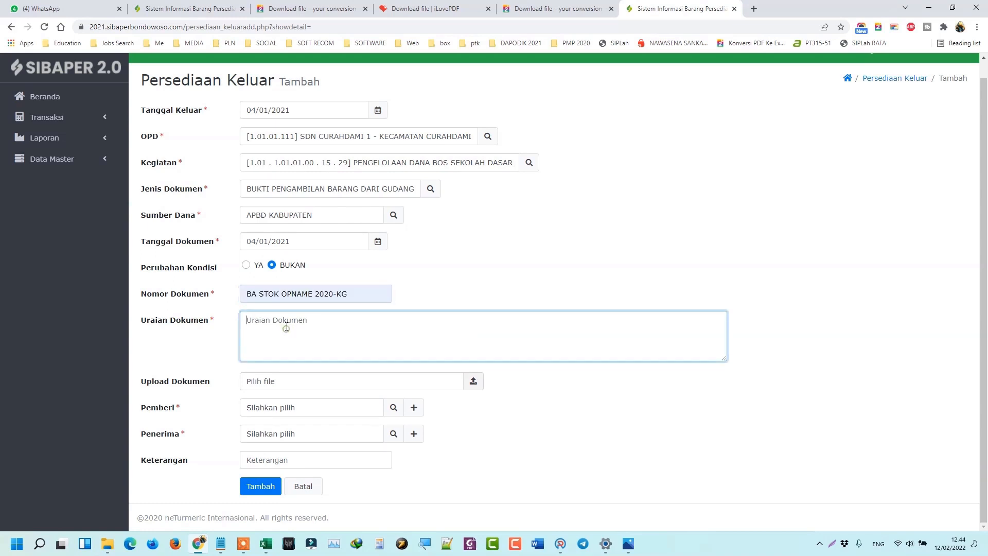
{"action": "right_click", "coordinate": [285, 326]}
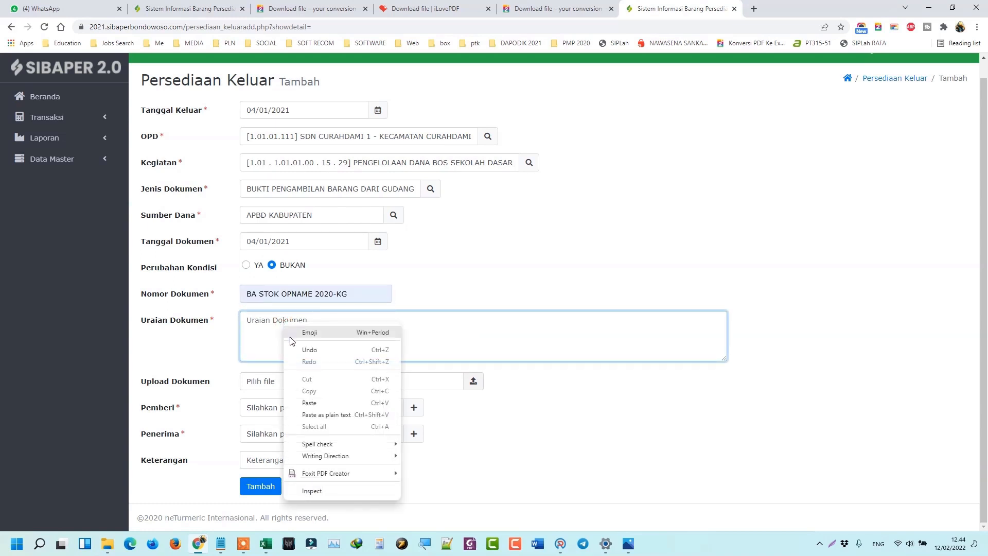
{"action": "left_click", "coordinate": [340, 403]}
{"action": "left_click", "coordinate": [485, 281]}
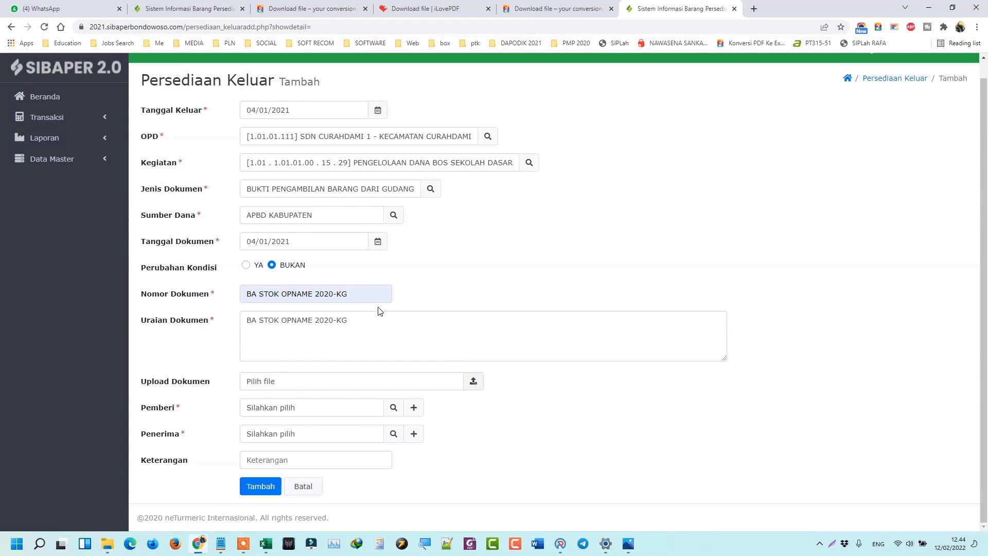
{"action": "left_click_drag", "start_coordinate": [376, 329], "coordinate": [216, 336]}
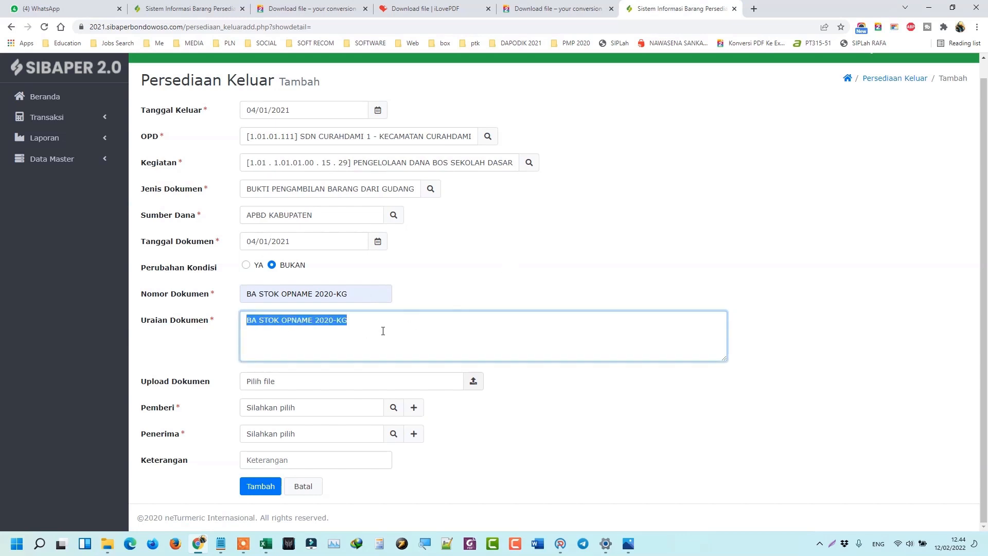
{"action": "left_click", "coordinate": [633, 262]}
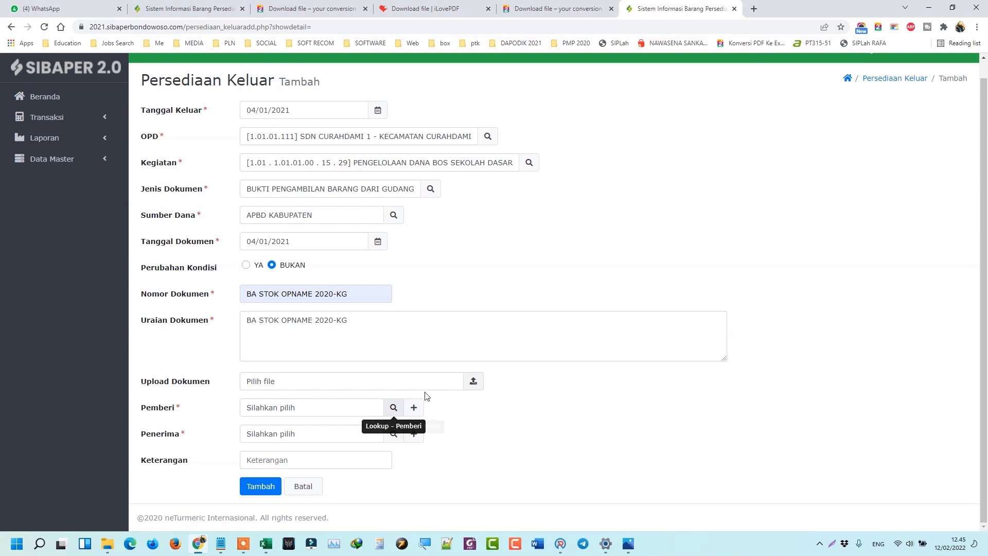
Choose the Pemberi and Penerima from their lookups and save the outgoing record.
{"action": "left_click", "coordinate": [396, 413]}
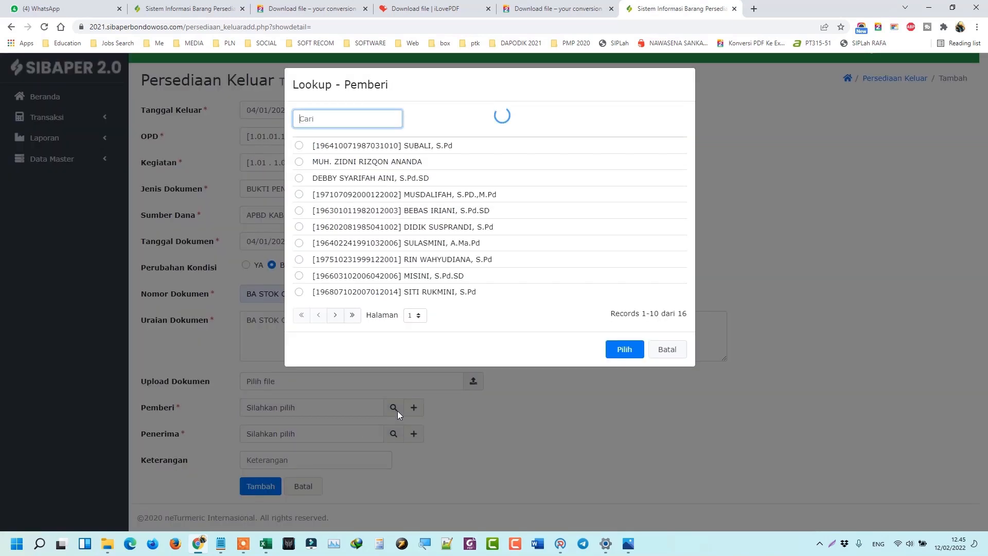
{"action": "left_click", "coordinate": [404, 166]}
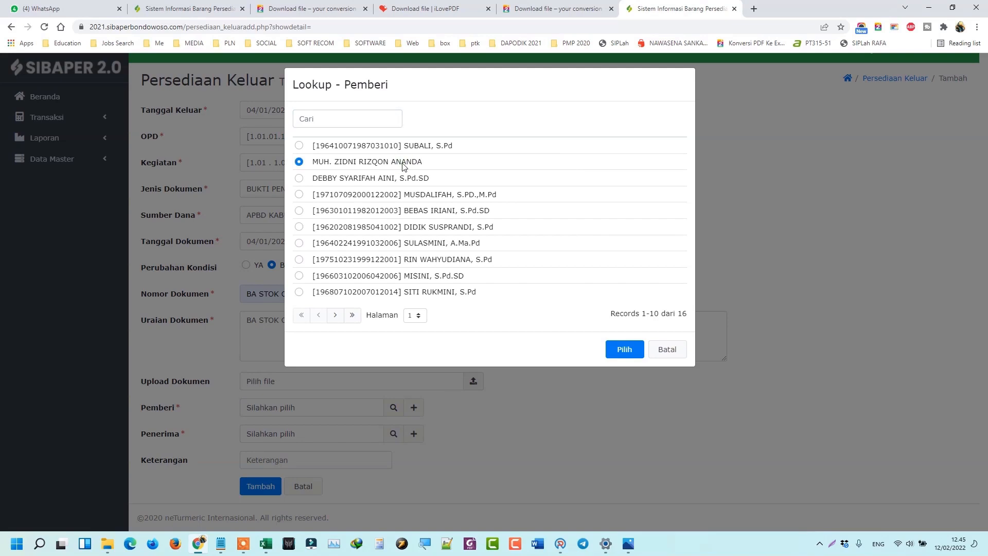
{"action": "left_click", "coordinate": [624, 349]}
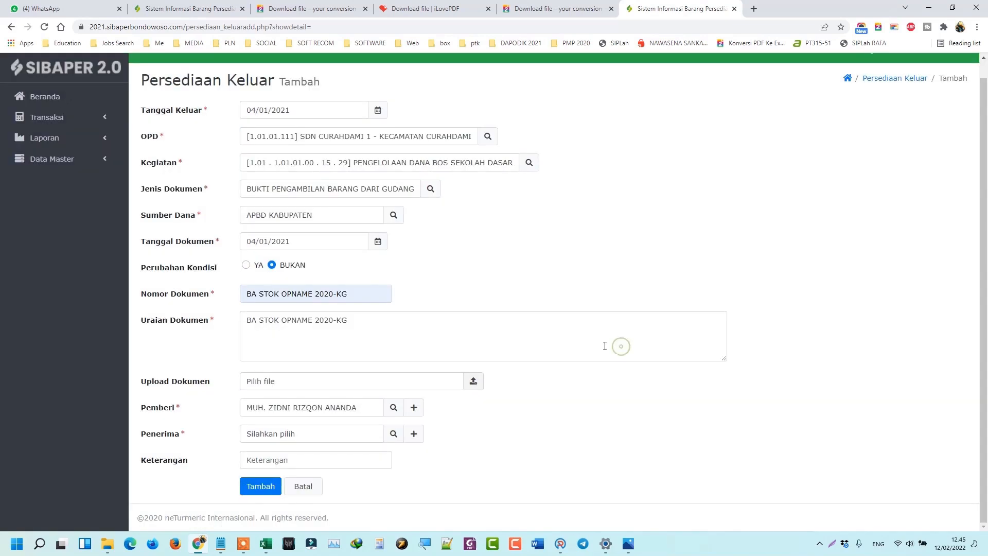
{"action": "left_click", "coordinate": [392, 434]}
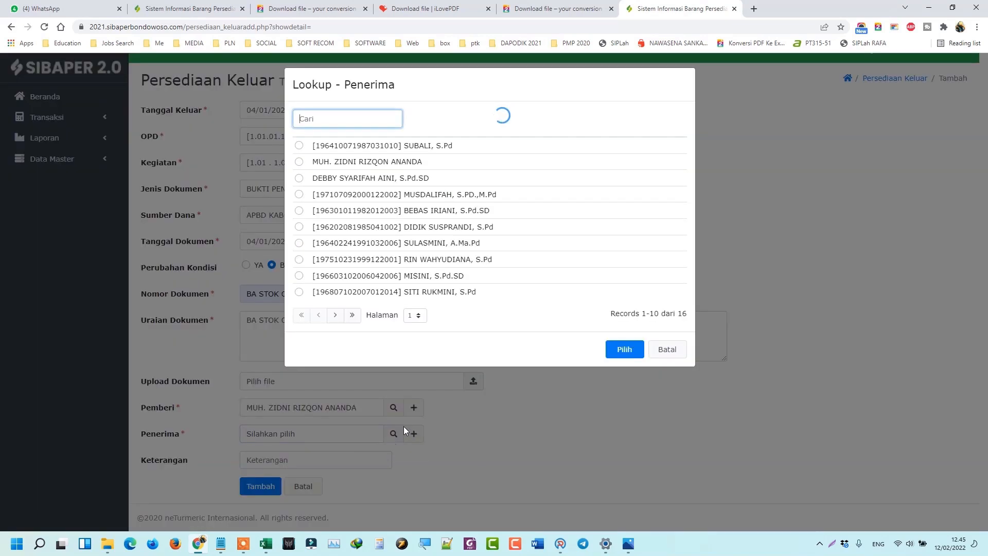
{"action": "left_click", "coordinate": [428, 147]}
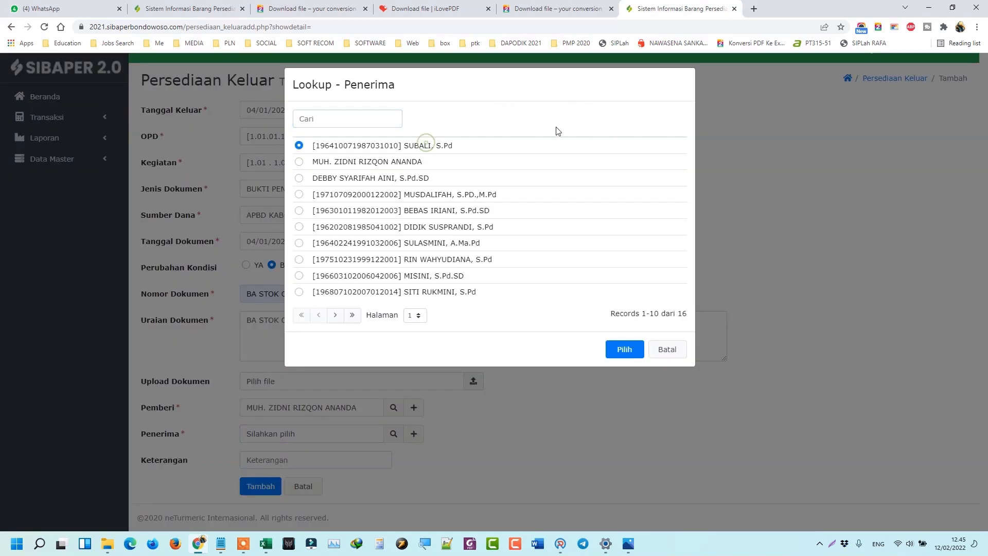
{"action": "left_click", "coordinate": [635, 351]}
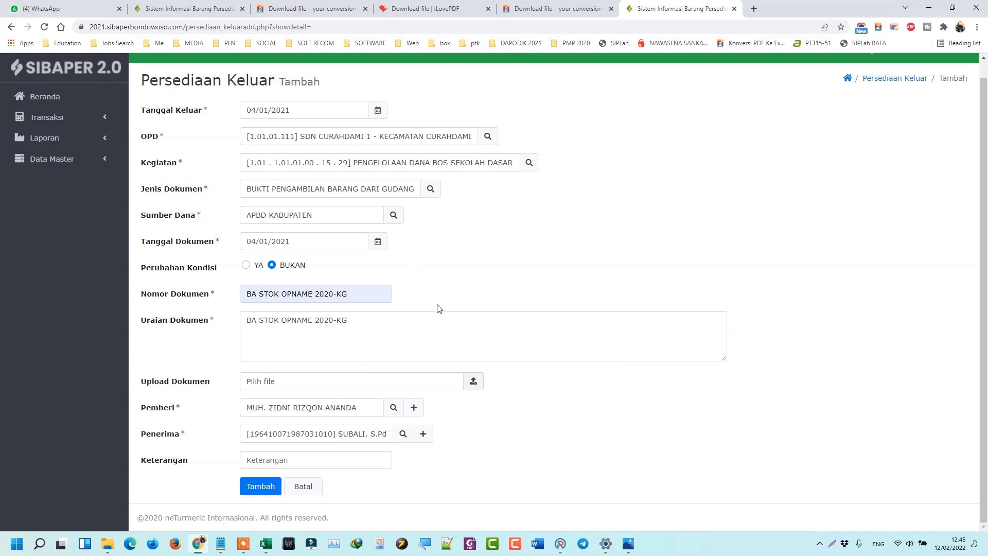
{"action": "scroll", "coordinate": [355, 174], "scroll_direction": "up", "scroll_amount": 1}
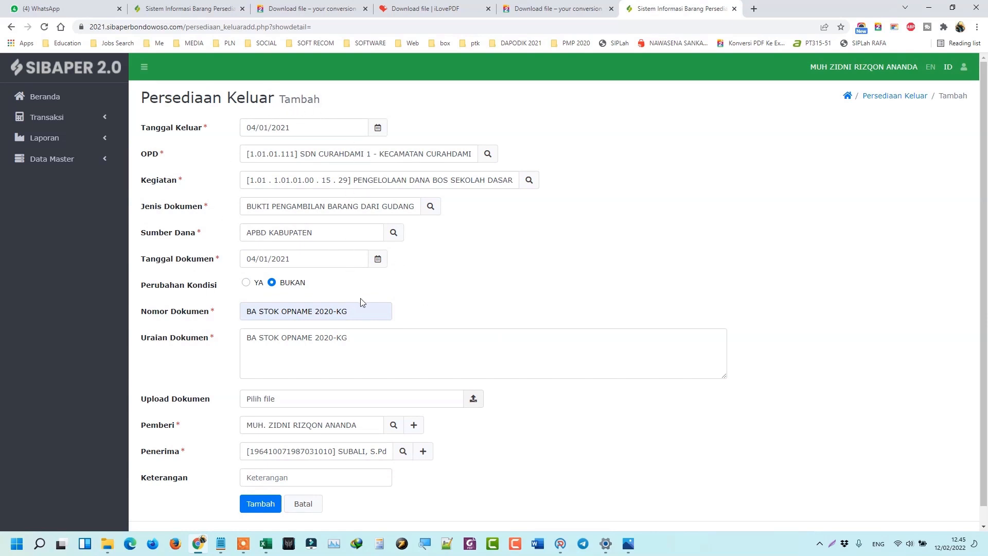
{"action": "scroll", "coordinate": [353, 391], "scroll_direction": "down", "scroll_amount": 1}
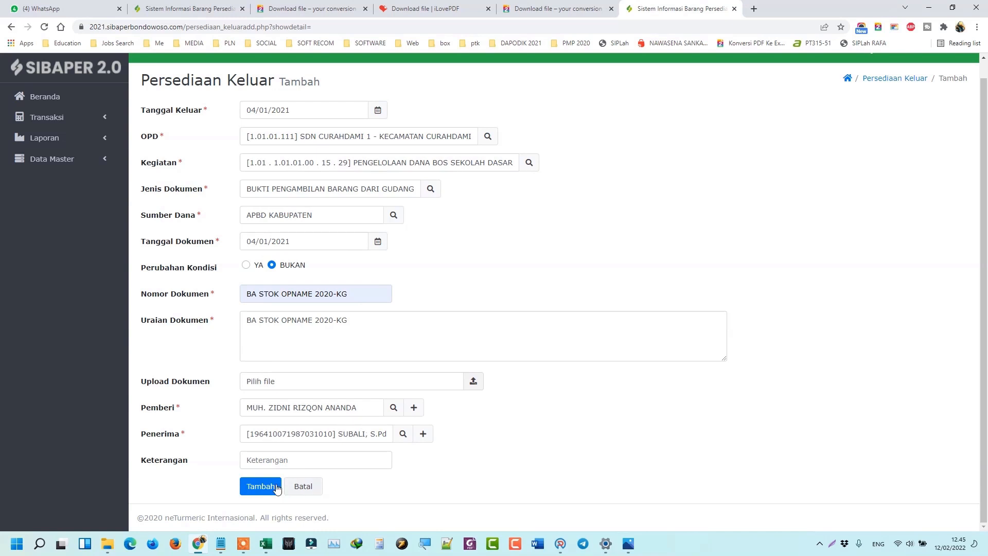
{"action": "left_click", "coordinate": [257, 488]}
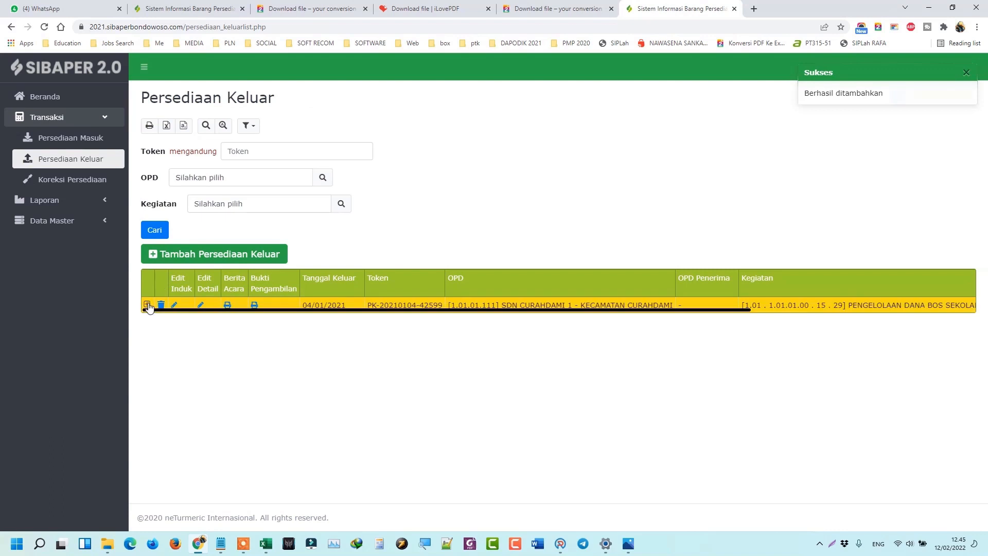
Open the saved 04/01/2021 record's detail page and start a new item line.
{"action": "left_click", "coordinate": [147, 304]}
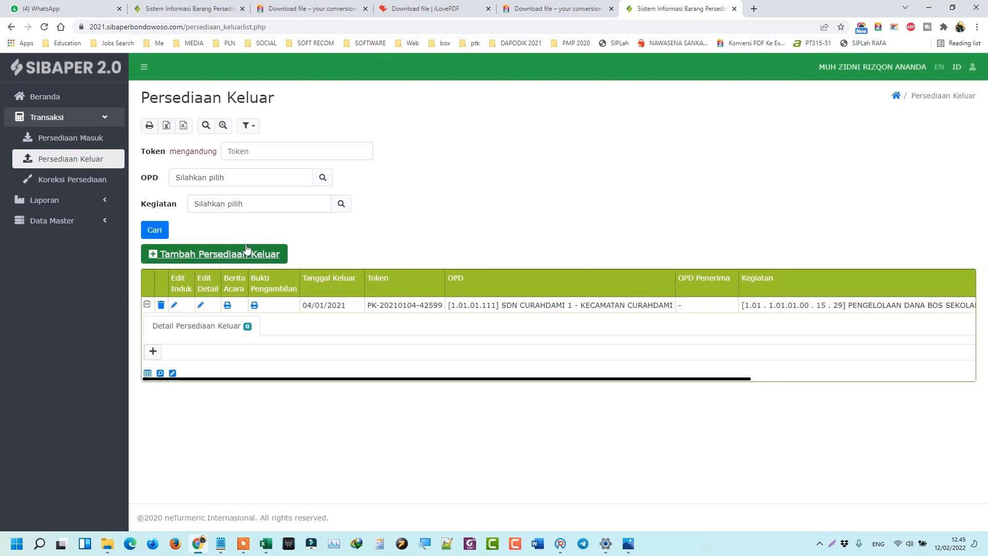
{"action": "left_click", "coordinate": [200, 308]}
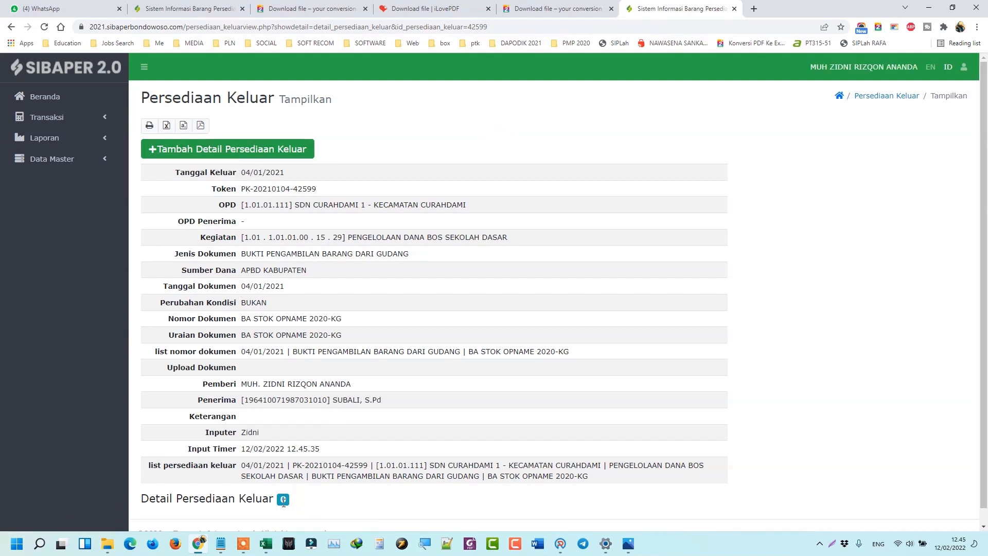
{"action": "left_click", "coordinate": [254, 141]}
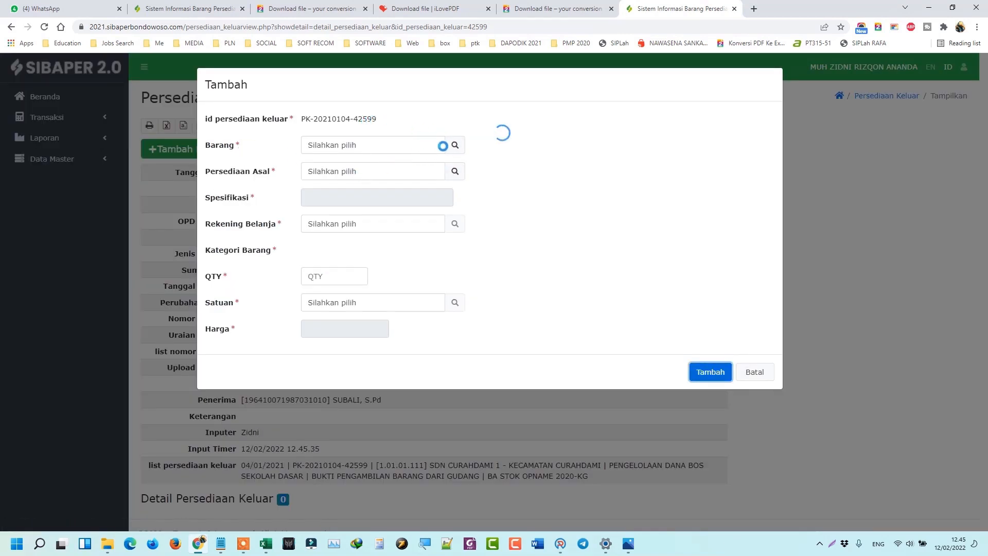
Add KERTAS HVS A4 70 GRAM, 1,00 RIM, from its only source stock entry.
{"action": "left_click", "coordinate": [458, 148]}
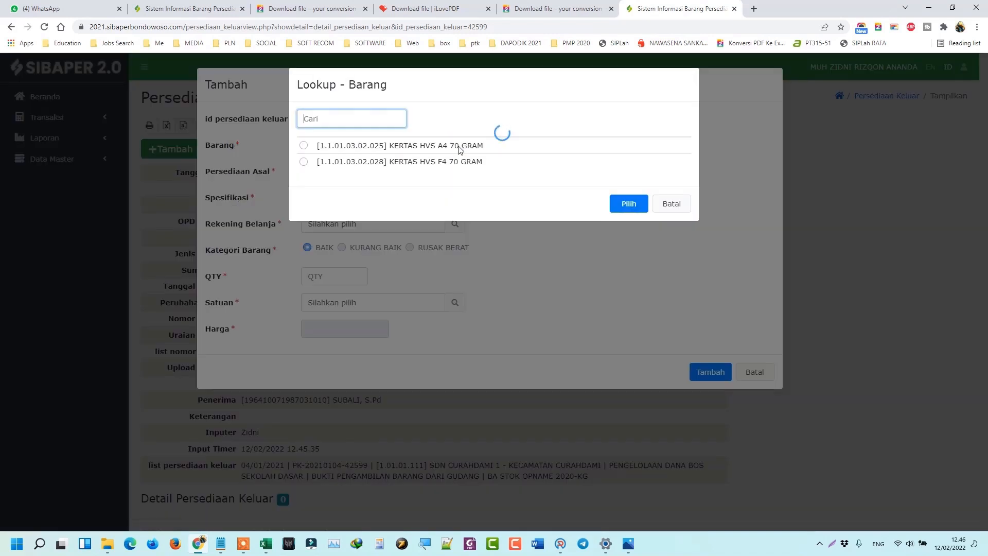
{"action": "left_click", "coordinate": [407, 147]}
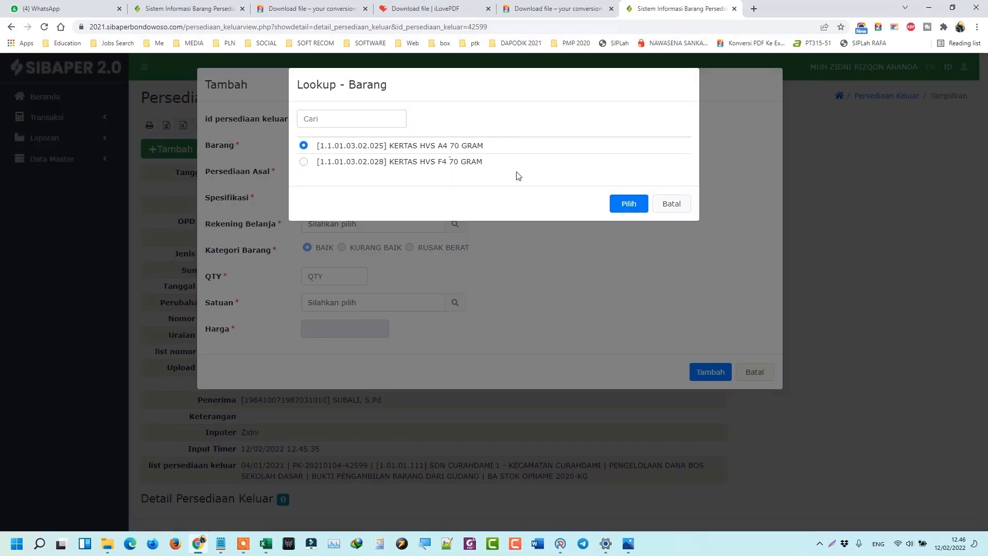
{"action": "left_click", "coordinate": [638, 204]}
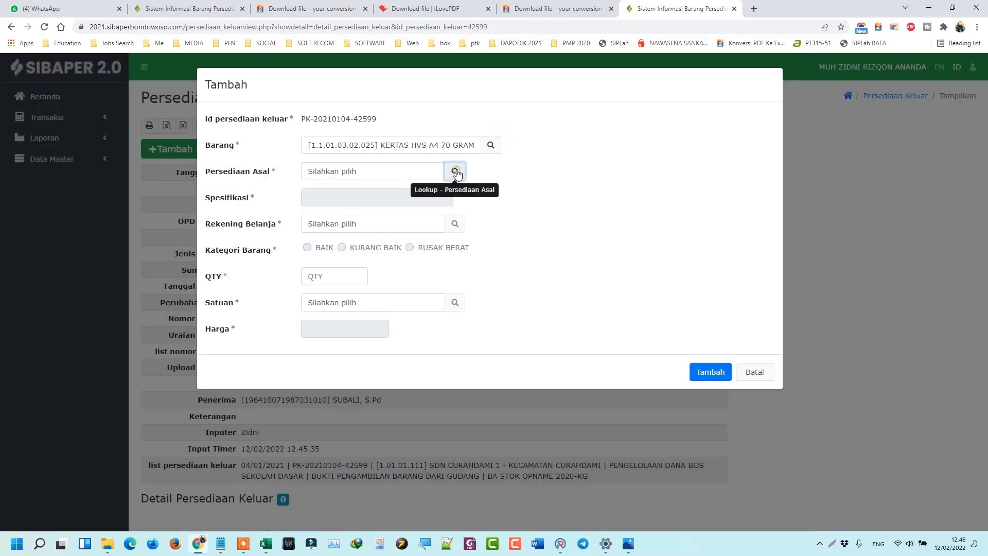
{"action": "left_click", "coordinate": [455, 172]}
{"action": "left_click", "coordinate": [337, 147]}
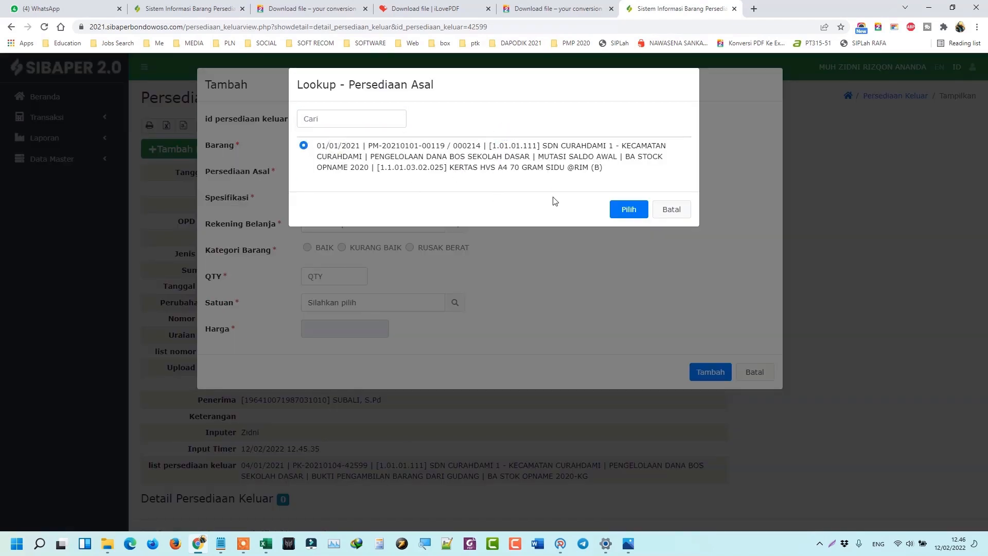
{"action": "left_click", "coordinate": [620, 214]}
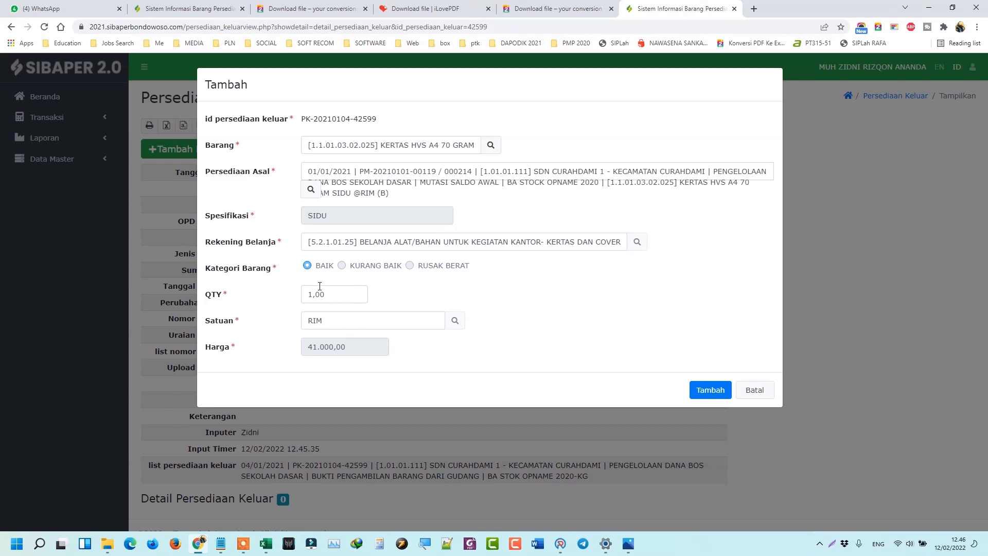
{"action": "left_click", "coordinate": [721, 391]}
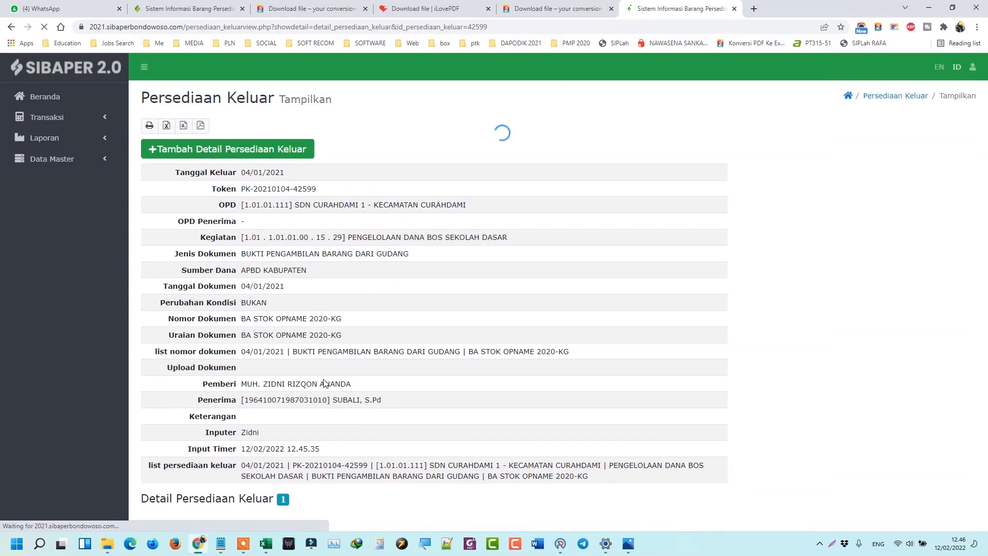
{"action": "scroll", "coordinate": [335, 467], "scroll_direction": "down", "scroll_amount": 3}
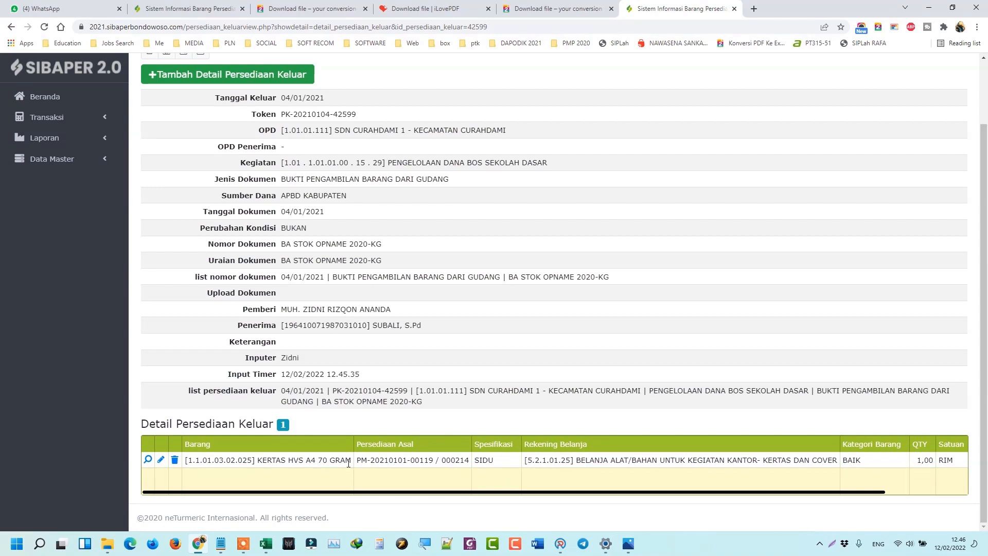
{"action": "scroll", "coordinate": [450, 388], "scroll_direction": "up", "scroll_amount": 3}
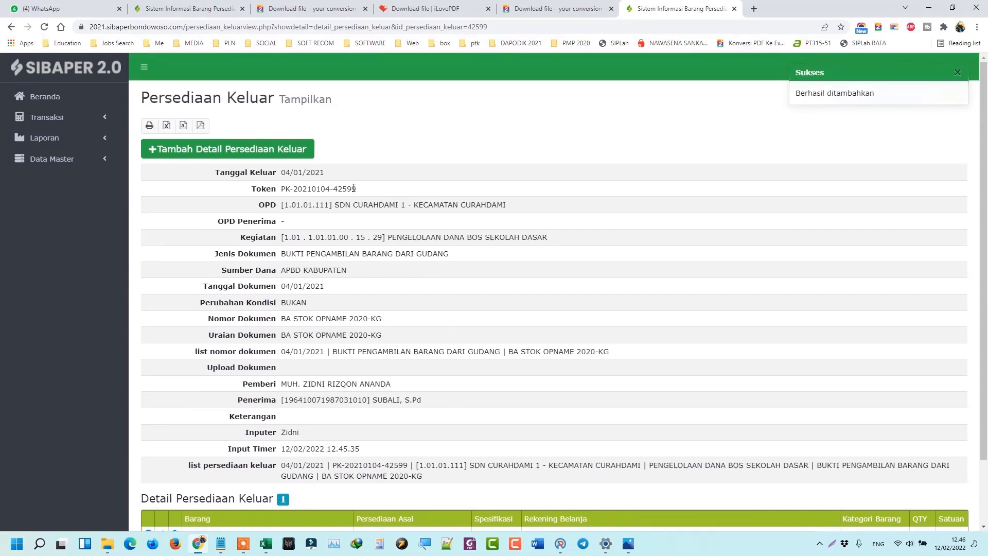
Add a second line: KERTAS HVS F4 70 GRAM, 2,00 RIM, from its source stock entry.
{"action": "left_click", "coordinate": [277, 154]}
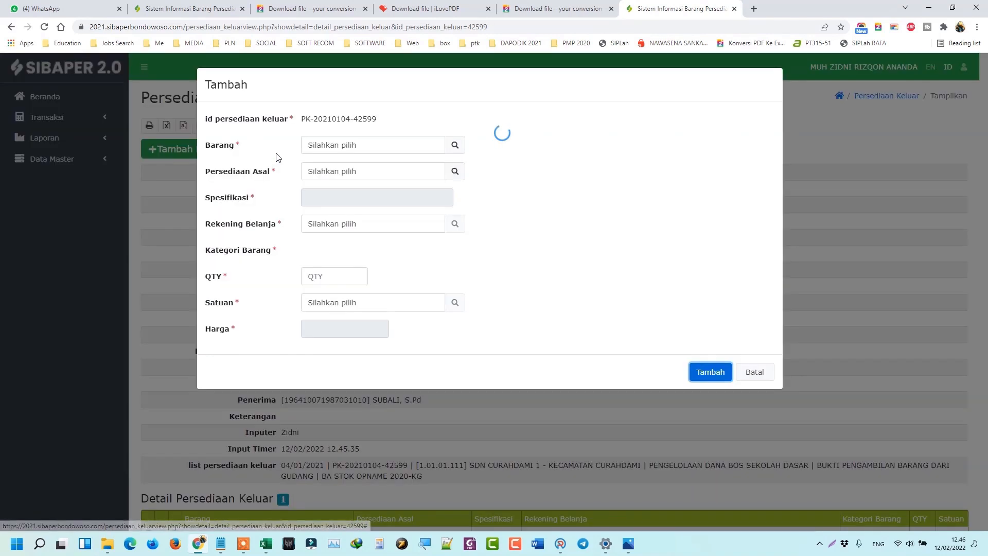
{"action": "left_click", "coordinate": [455, 146]}
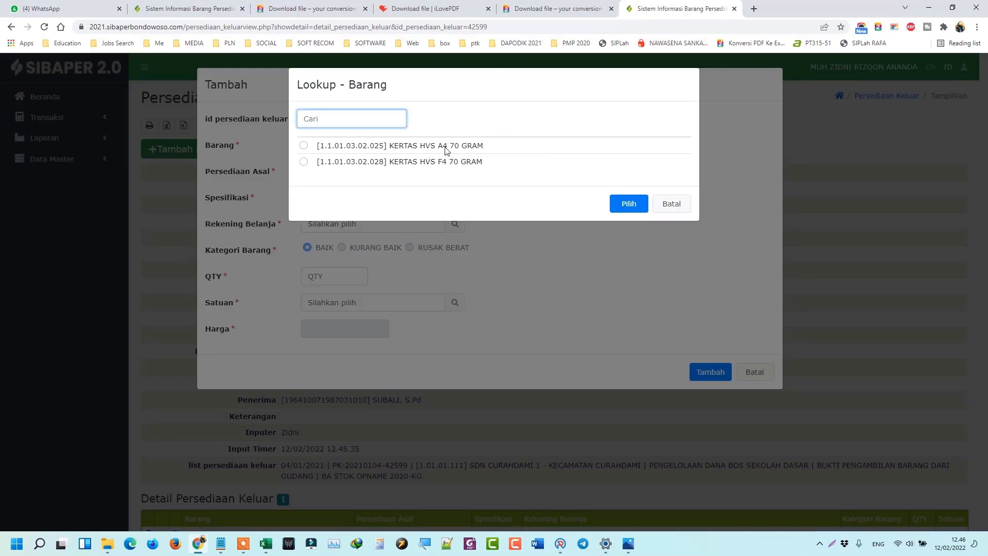
{"action": "left_click", "coordinate": [451, 163]}
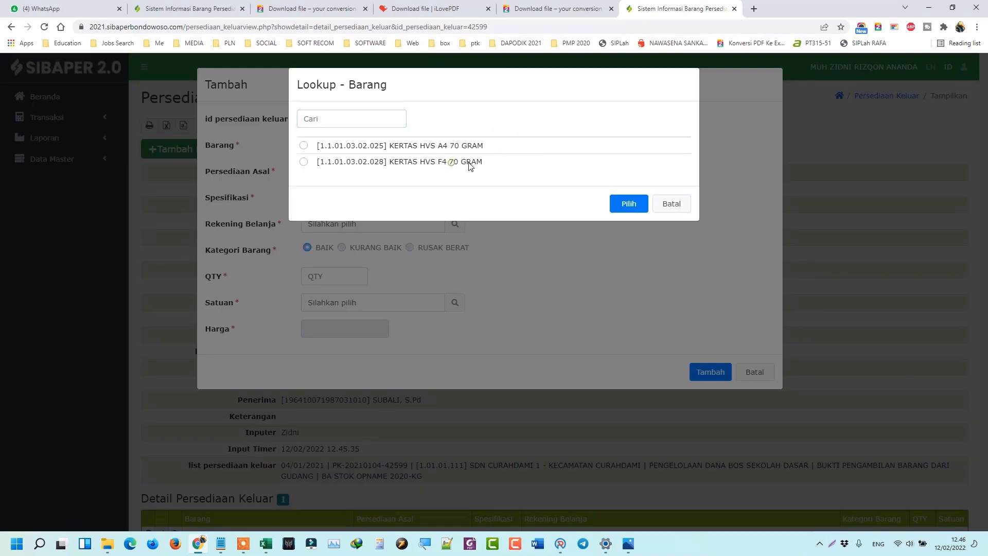
{"action": "left_click", "coordinate": [625, 204]}
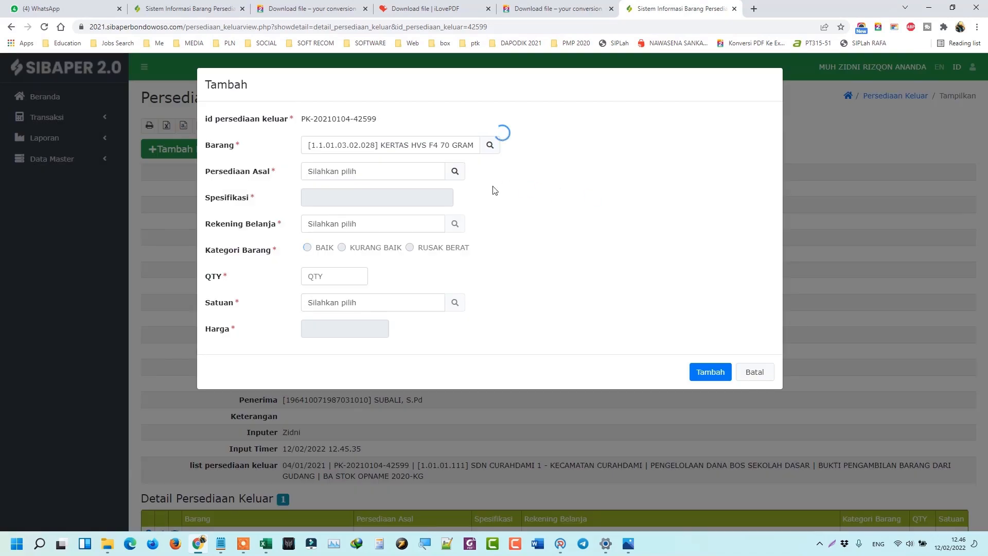
{"action": "left_click", "coordinate": [455, 171]}
{"action": "double_click", "coordinate": [513, 161]}
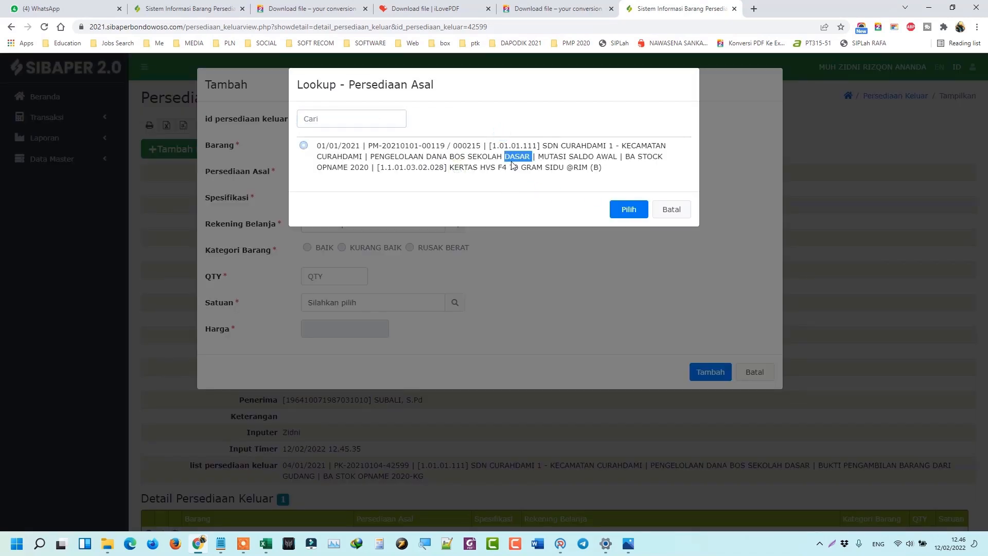
{"action": "left_click", "coordinate": [520, 163]}
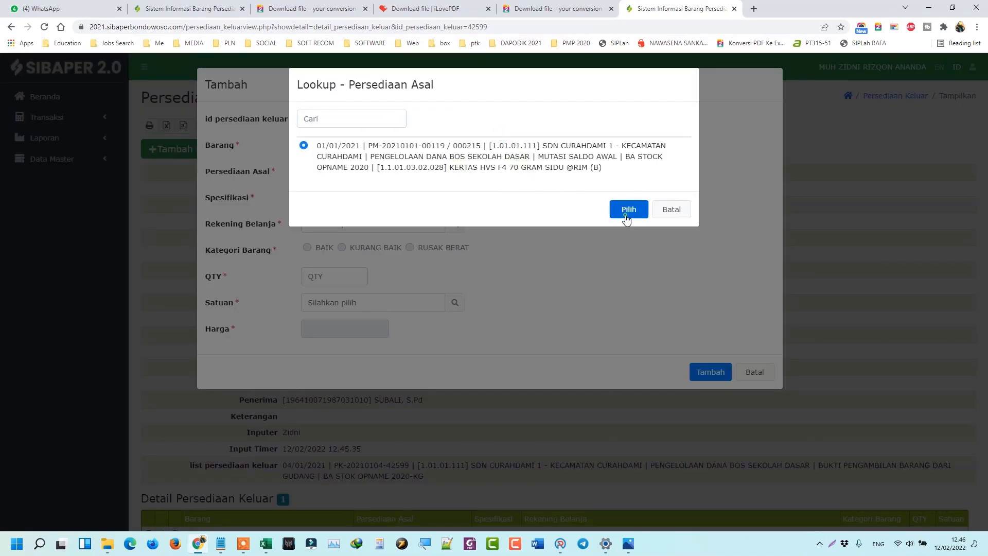
{"action": "left_click", "coordinate": [626, 209]}
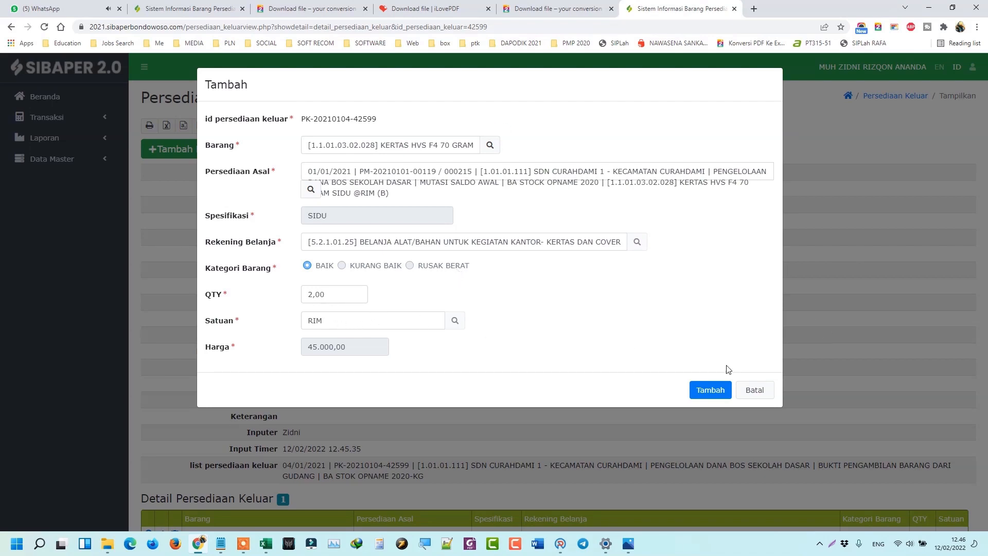
{"action": "left_click", "coordinate": [708, 392]}
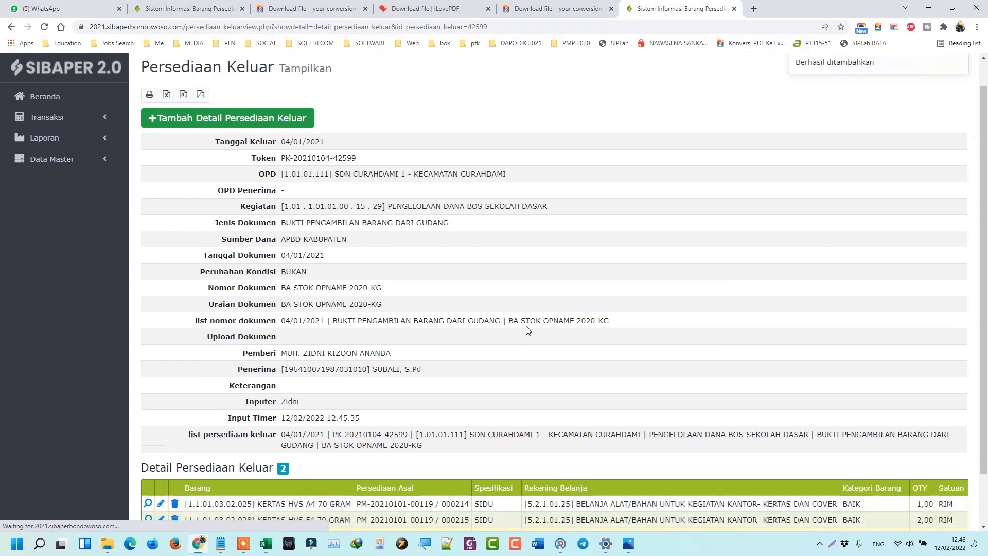
{"action": "scroll", "coordinate": [515, 339], "scroll_direction": "down", "scroll_amount": 3}
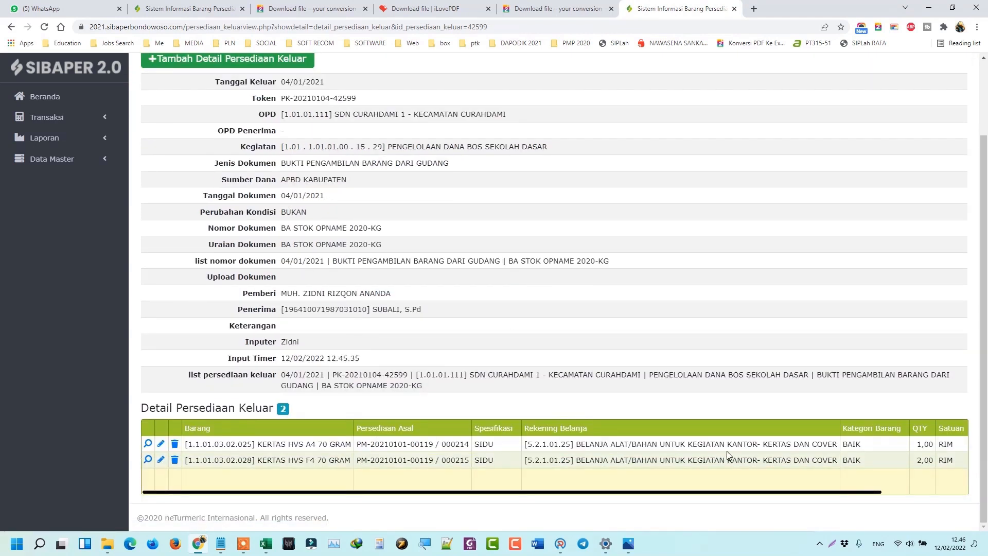
{"action": "scroll", "coordinate": [450, 451], "scroll_direction": "up", "scroll_amount": 2}
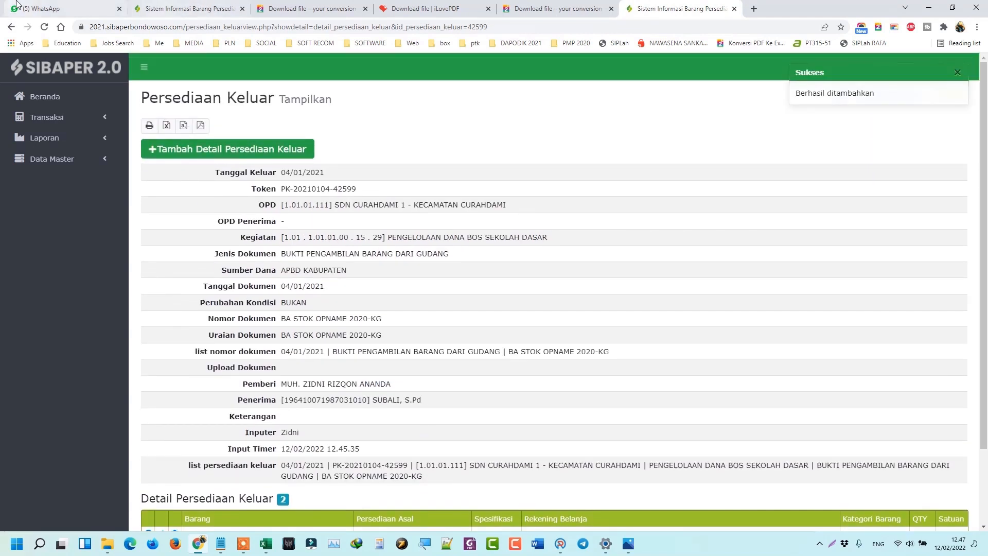
Expand Transaksi to list Persediaan Masuk, Persediaan Keluar and Koreksi Persediaan.
{"action": "left_click", "coordinate": [70, 118]}
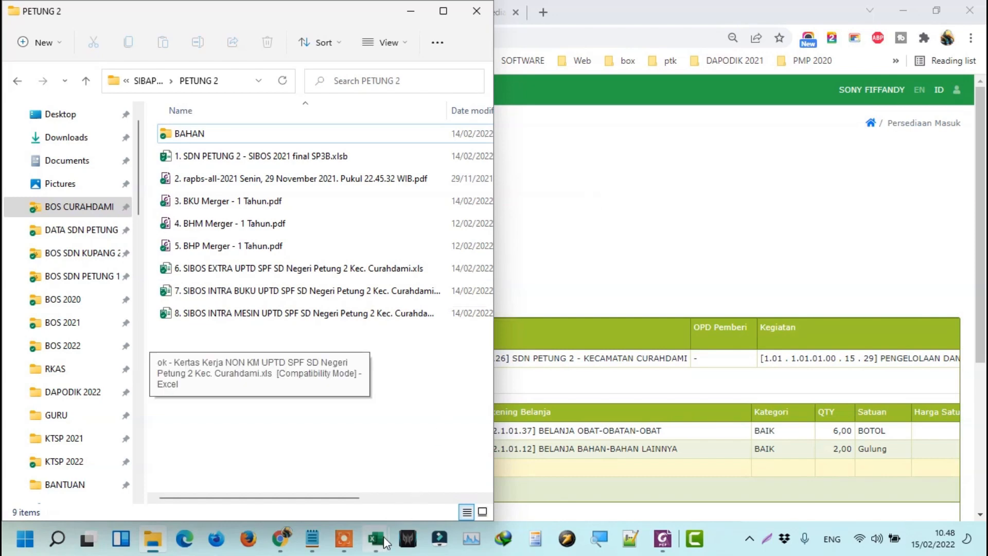
Bring the SDN PETUNG 2 SIBOS workbook forward and check the BERANDA INFO reconciliation shows all differences 0,00.
{"action": "mouse_move", "coordinate": [385, 541]}
{"action": "left_click", "coordinate": [465, 468]}
{"action": "left_click", "coordinate": [73, 35]}
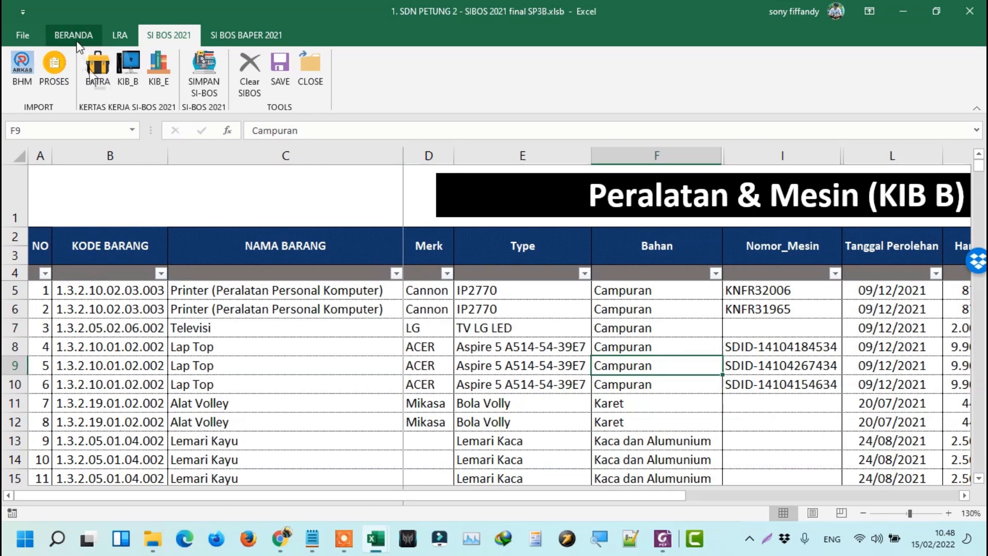
{"action": "left_click", "coordinate": [70, 81]}
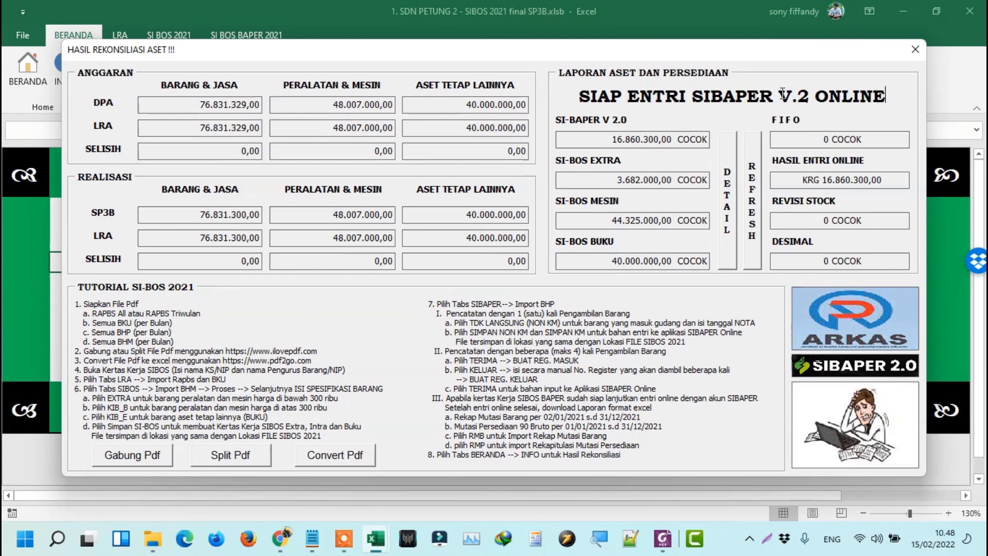
{"action": "left_click", "coordinate": [924, 44]}
Review the EXTRACOM, KIB B and KIB E asset sheets from the SI BOS 2021 tab.
{"action": "left_click", "coordinate": [169, 35]}
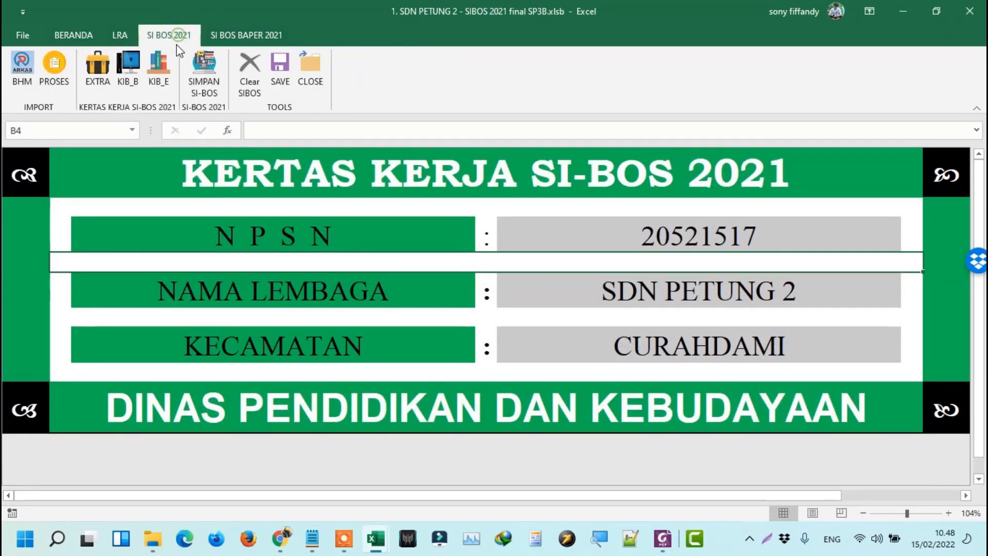
{"action": "left_click", "coordinate": [104, 91]}
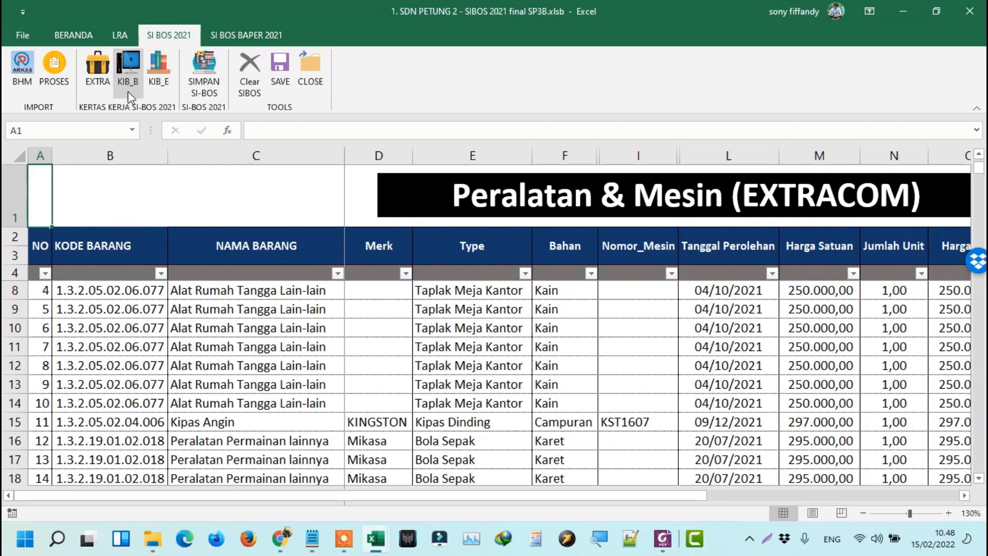
{"action": "left_click", "coordinate": [128, 92]}
{"action": "left_click", "coordinate": [155, 88]}
View the SI BOS BAPER 2021 export functions, then reopen the BERANDA INFO reconciliation summary.
{"action": "left_click", "coordinate": [246, 35]}
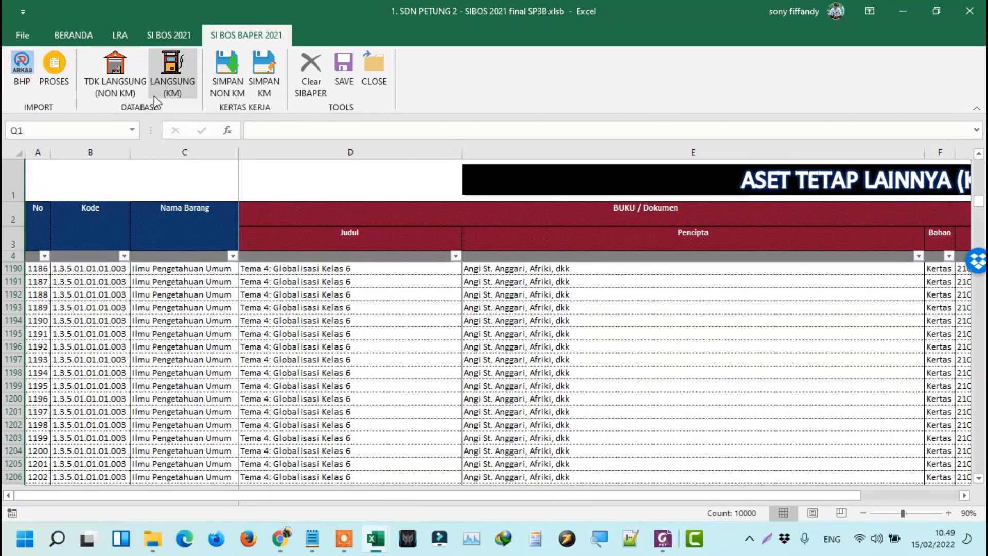
{"action": "left_click", "coordinate": [168, 37]}
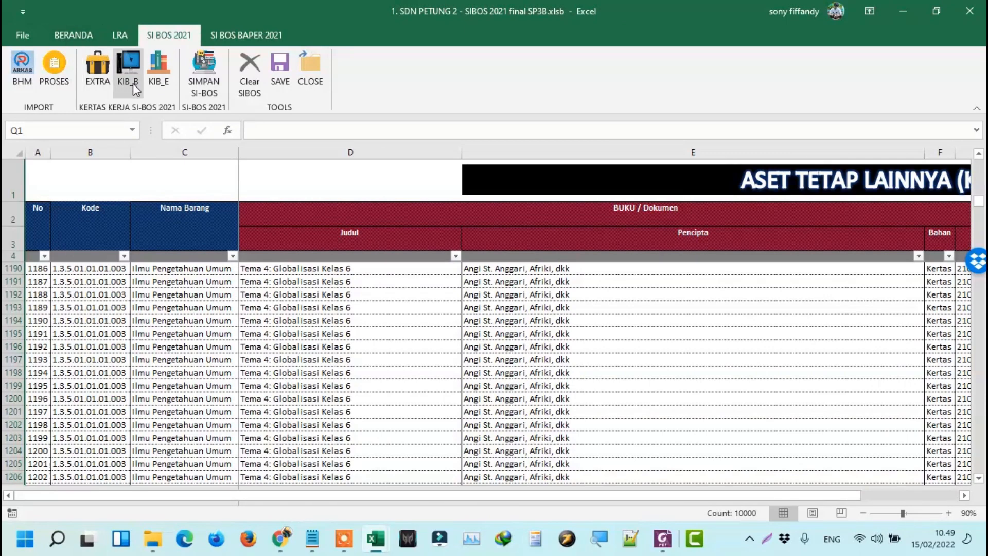
{"action": "left_click", "coordinate": [73, 35]}
{"action": "left_click", "coordinate": [80, 89]}
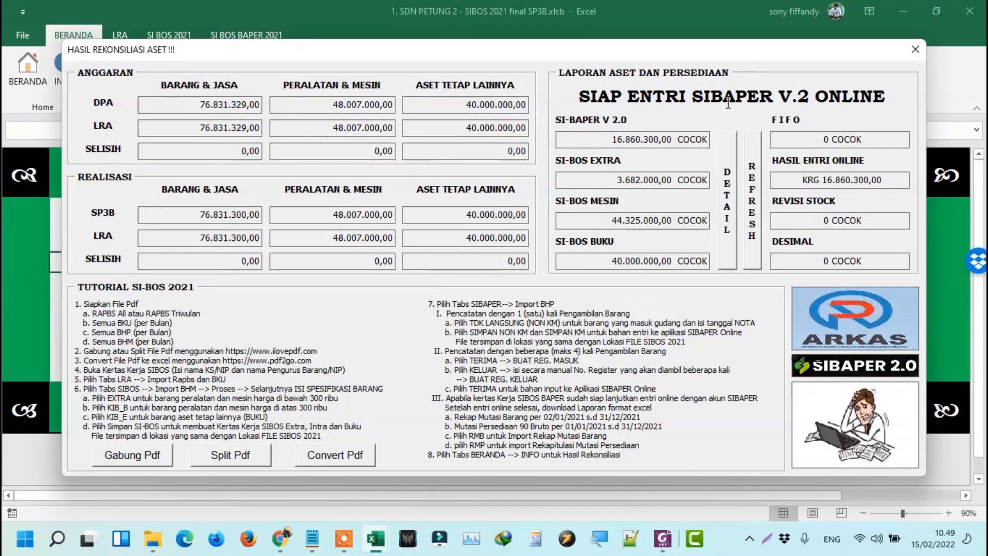
Close the reconciliation summary and export the Non-KM Kertas Kerja file from SI BOS BAPER 2021.
{"action": "left_click", "coordinate": [917, 53]}
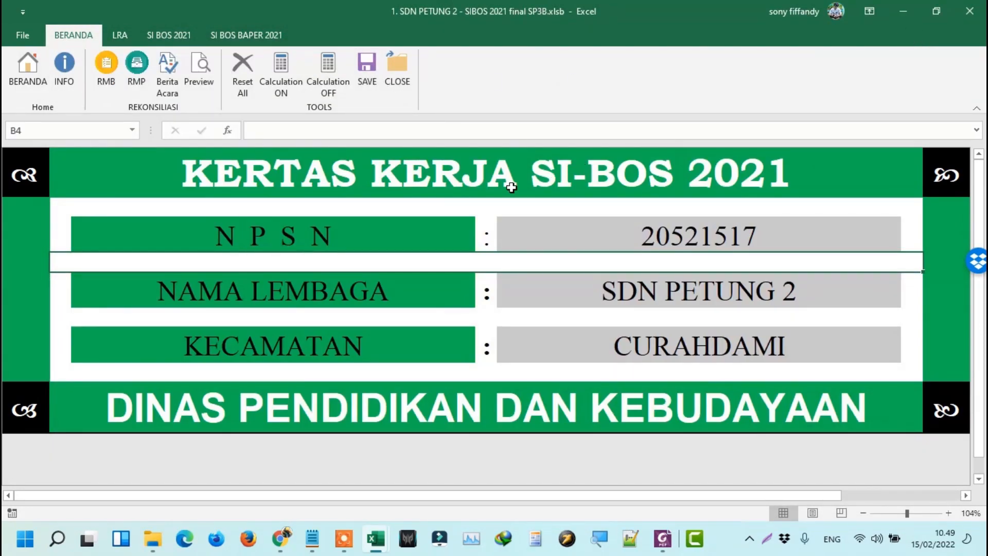
{"action": "left_click", "coordinate": [169, 35]}
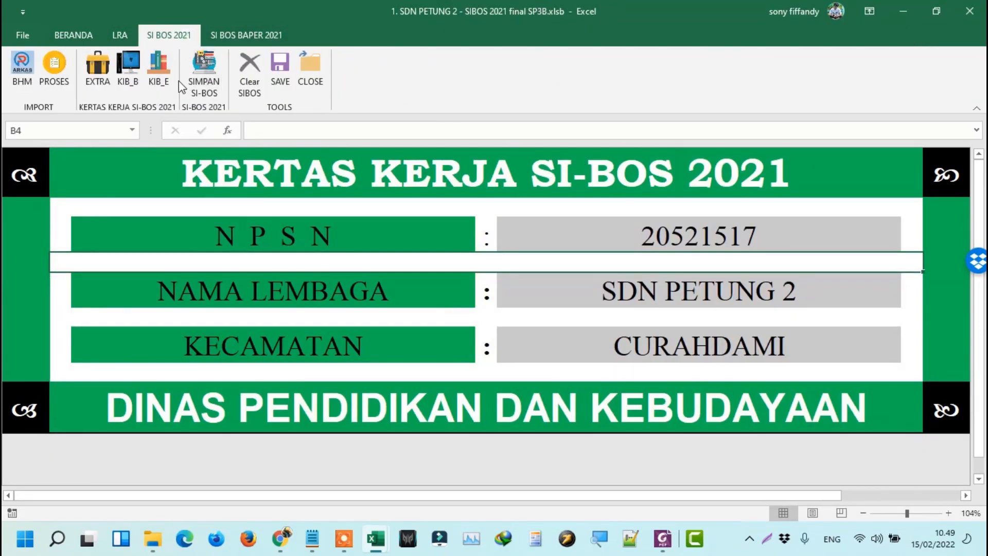
{"action": "left_click", "coordinate": [246, 35]}
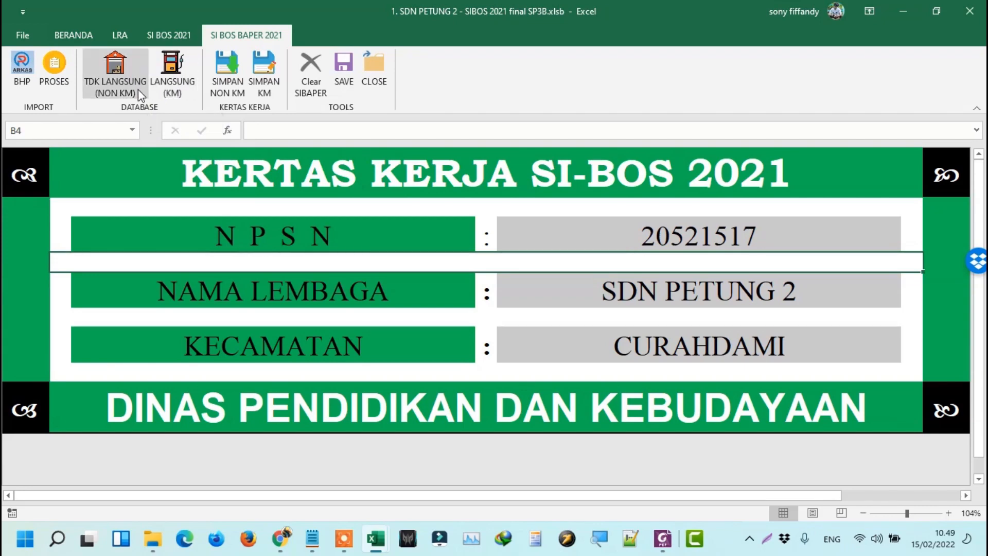
{"action": "left_click", "coordinate": [158, 546]}
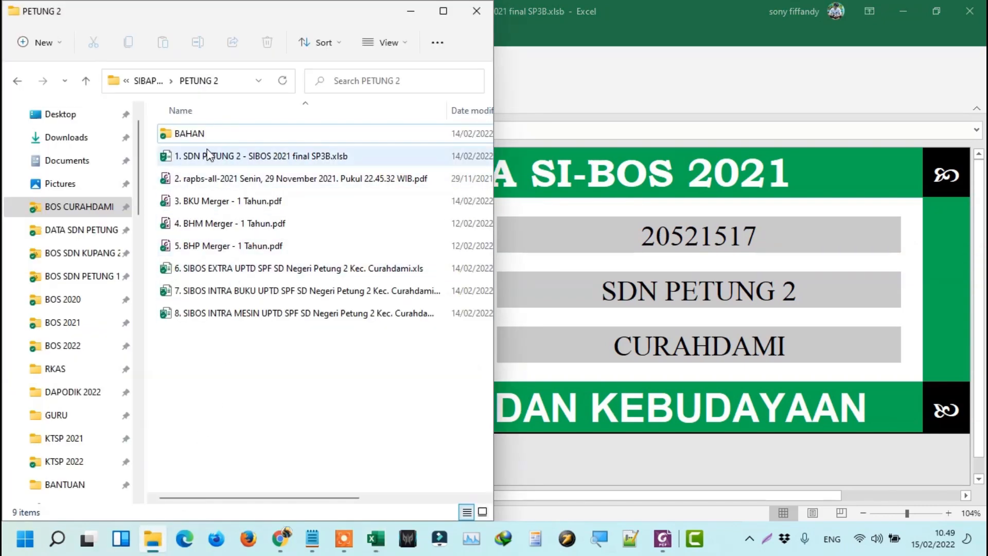
{"action": "left_click", "coordinate": [598, 100]}
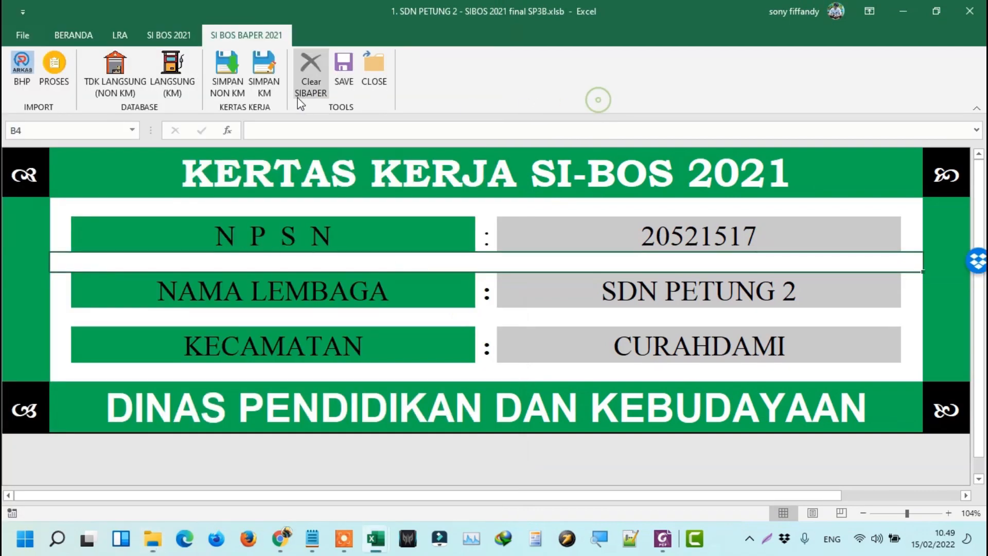
{"action": "left_click", "coordinate": [228, 88]}
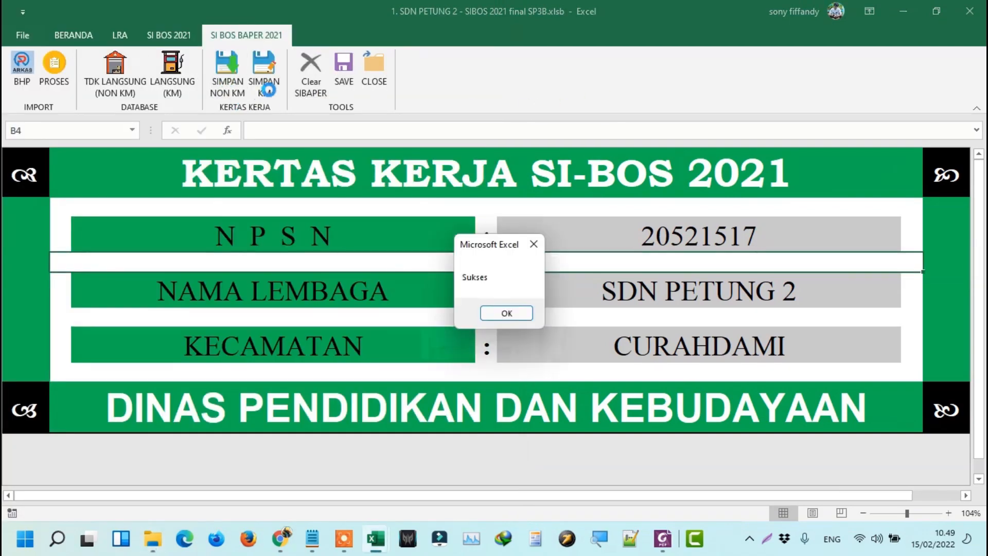
{"action": "key", "text": "Return"}
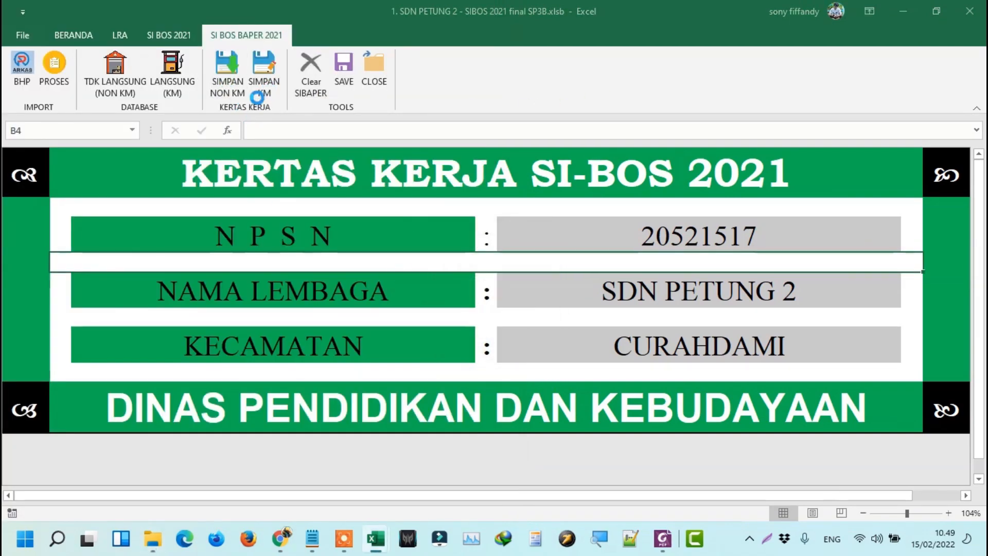
Export the KM Kertas Kerja file and locate it in the PETUNG 2 folder beside NON KM.
{"action": "left_click", "coordinate": [263, 88]}
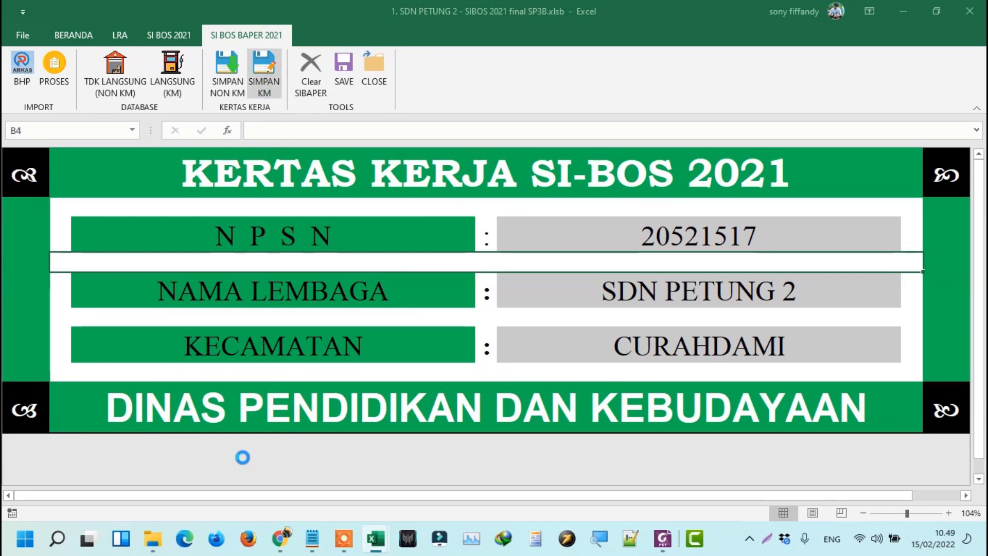
{"action": "left_click", "coordinate": [149, 551]}
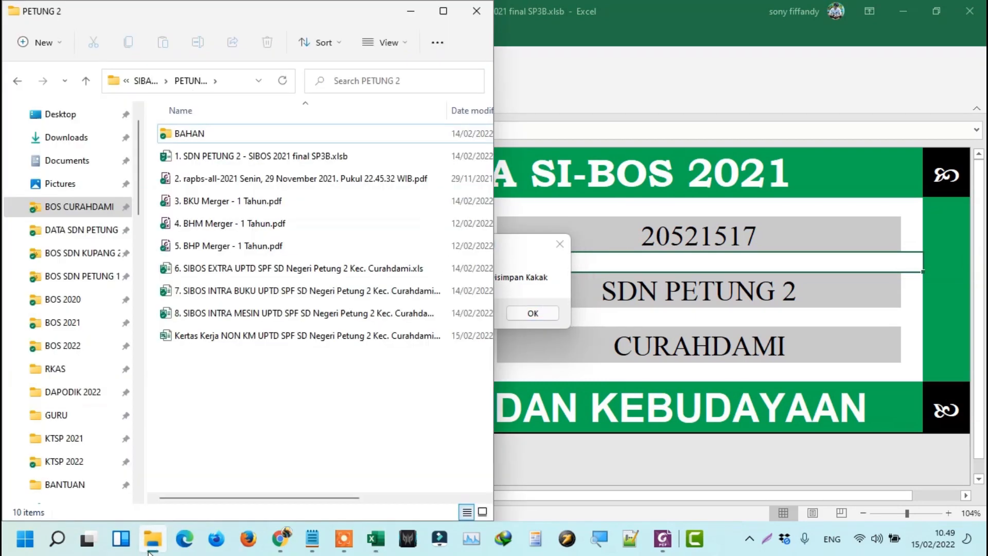
{"action": "left_click", "coordinate": [532, 313]}
{"action": "left_click", "coordinate": [339, 410]}
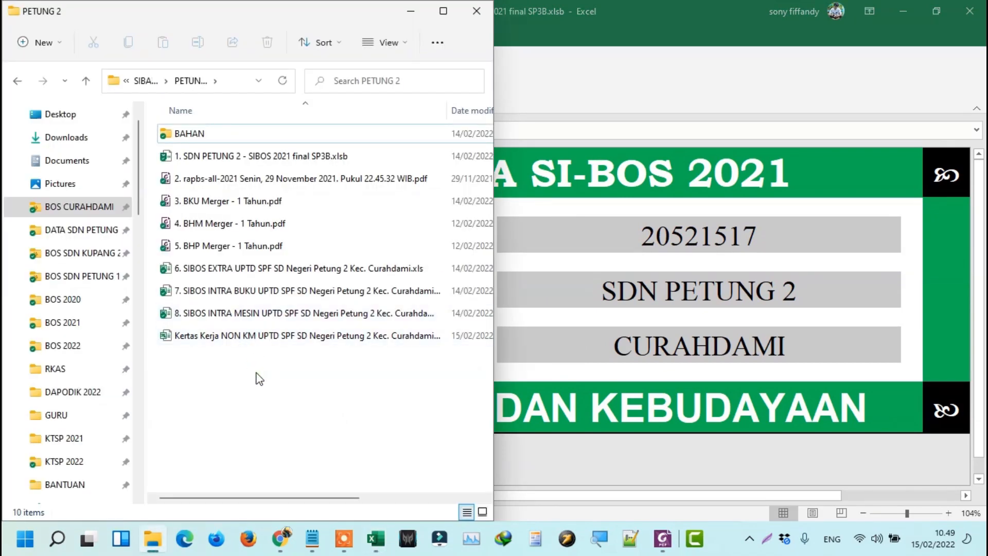
{"action": "left_click", "coordinate": [598, 328]}
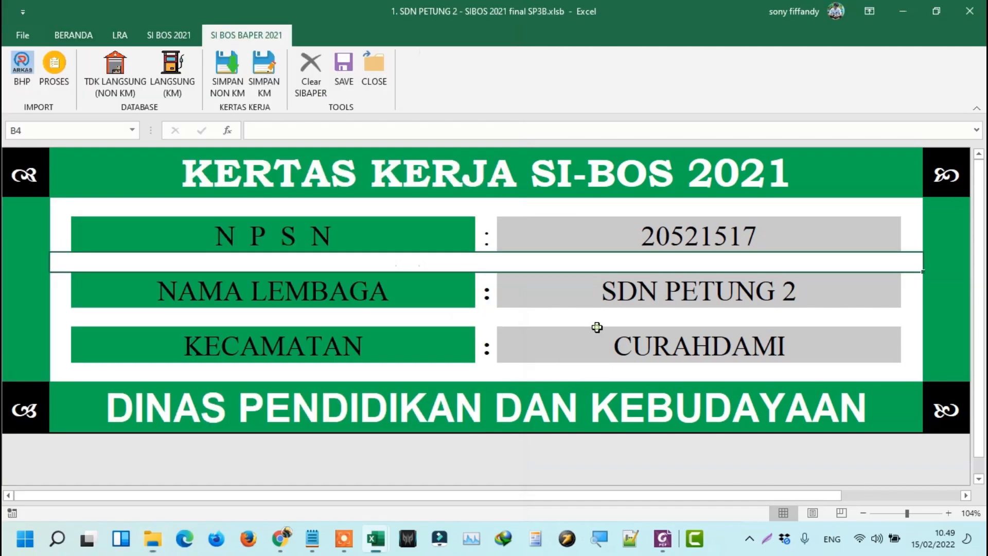
{"action": "left_click", "coordinate": [262, 89]}
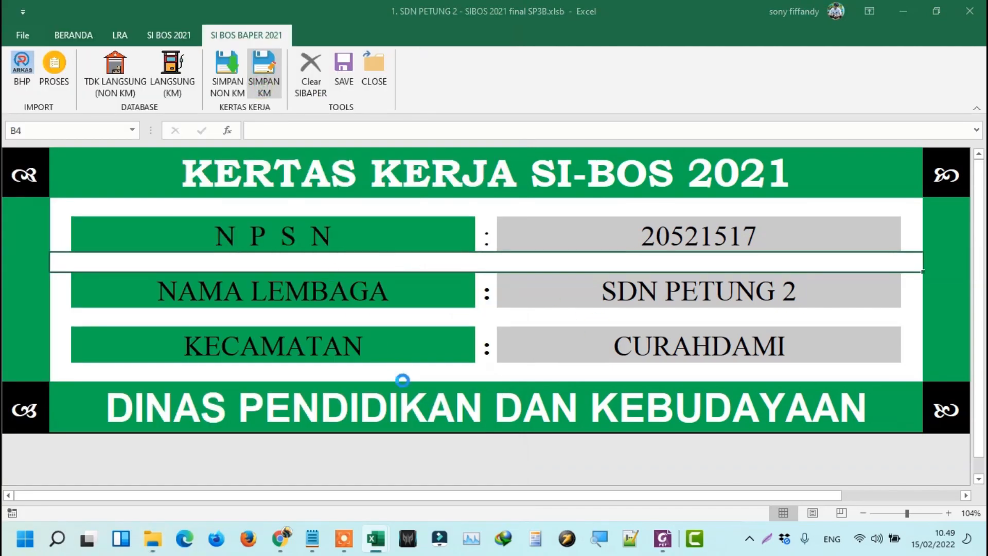
{"action": "left_click", "coordinate": [532, 314]}
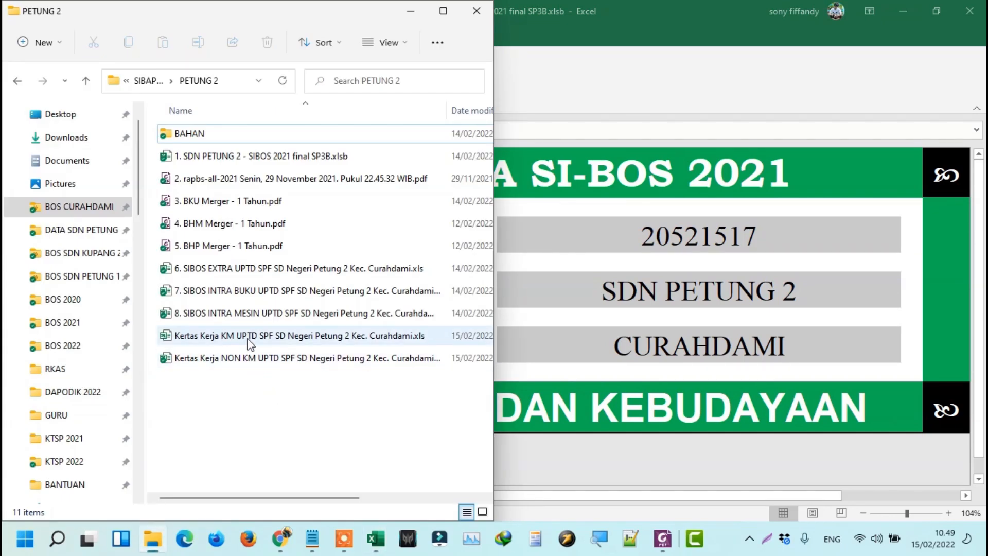
{"action": "left_click", "coordinate": [249, 341]}
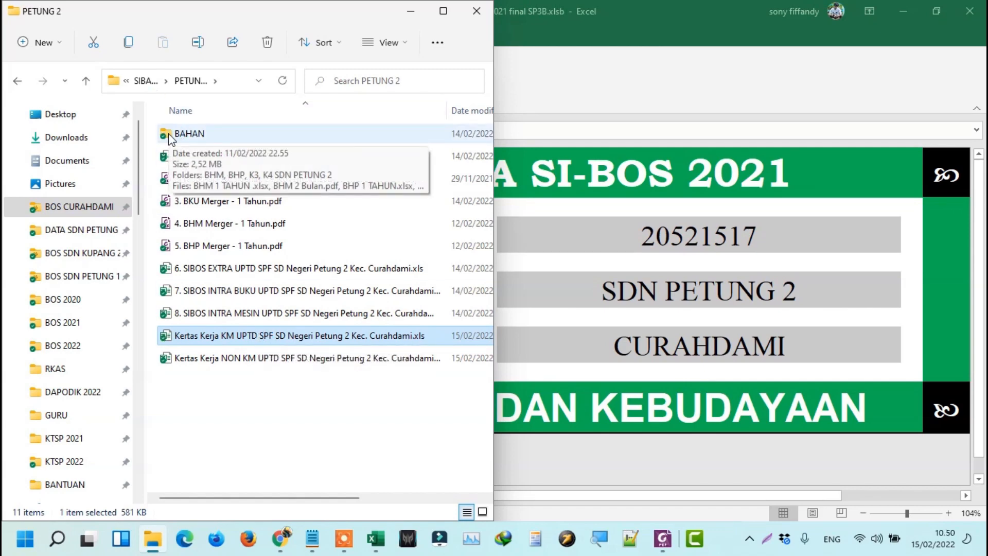
Open 'ok - Kertas Kerja KM' from the BAHAN folder and review its Persediaan Masuk and Keluar rows.
{"action": "double_click", "coordinate": [203, 136]}
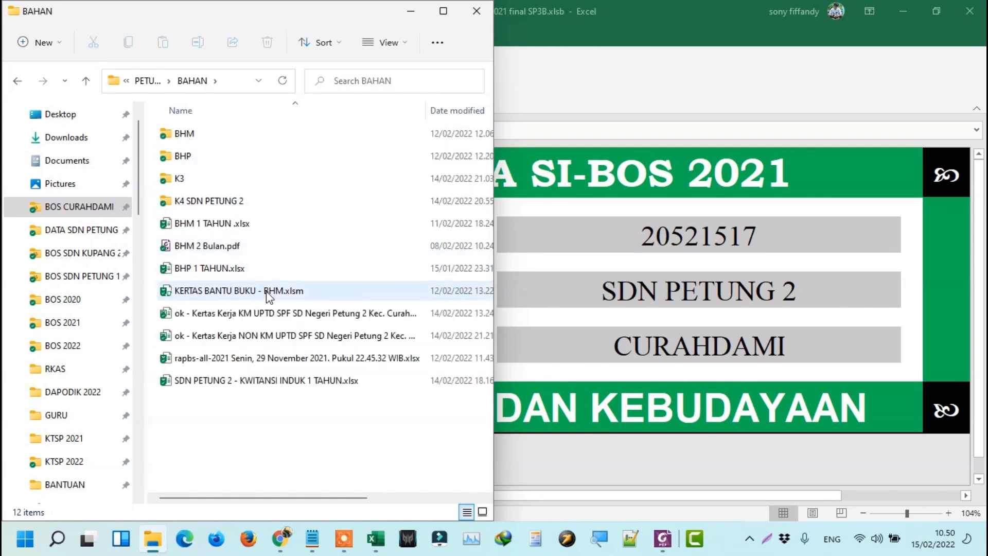
{"action": "double_click", "coordinate": [242, 312]}
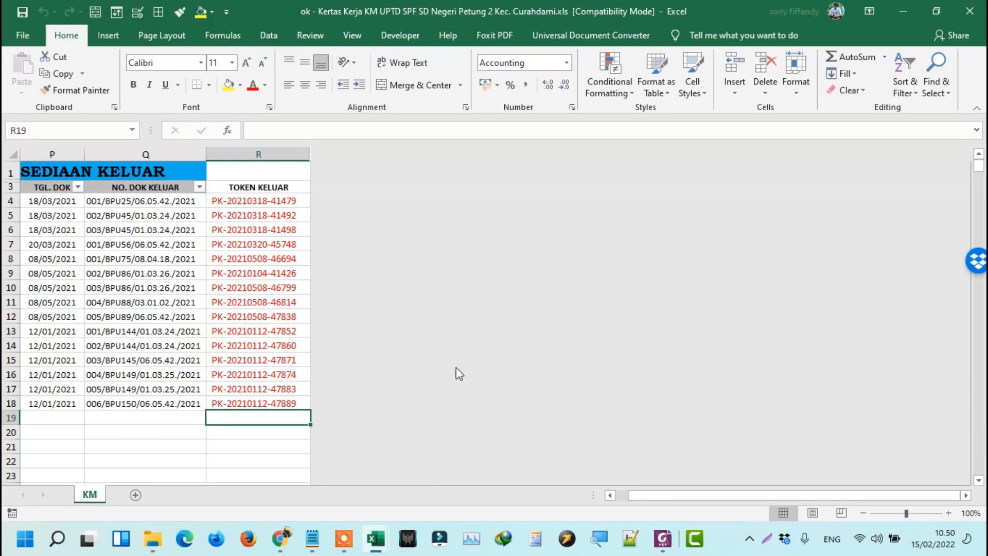
{"action": "key", "text": "Home"}
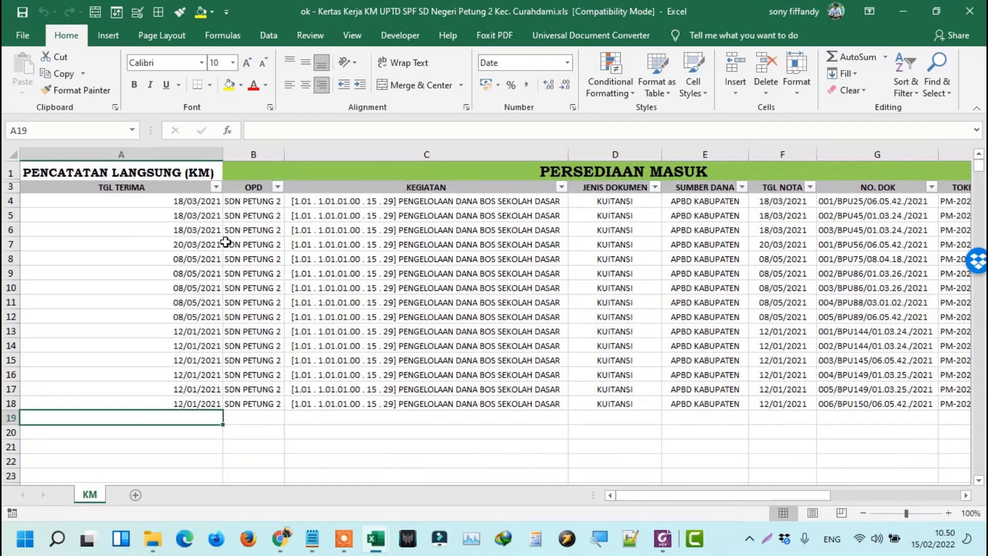
{"action": "key", "text": "Right"}
{"action": "key", "text": "Right"}
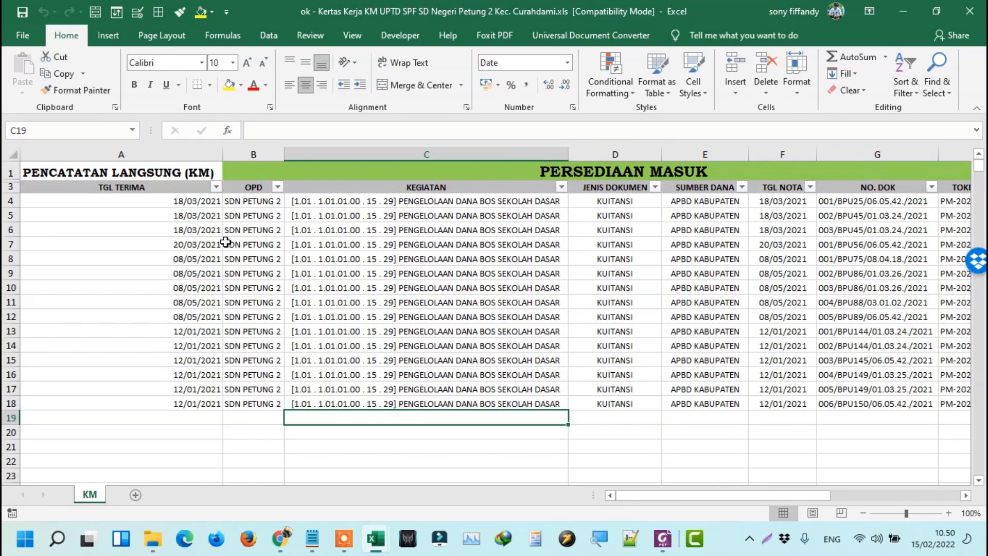
{"action": "key", "text": "alt+Tab"}
{"action": "key", "text": "alt+Tab"}
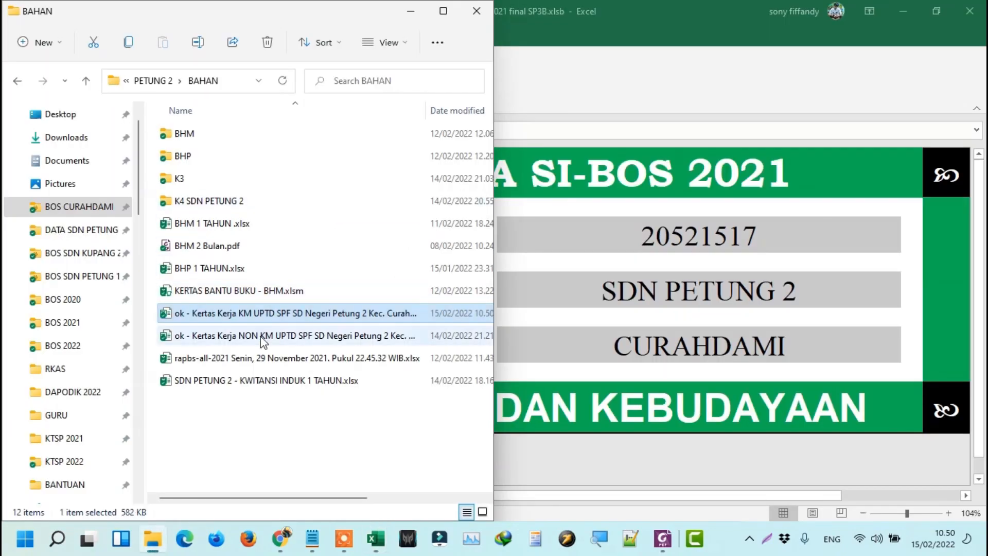
Open 'ok - Kertas Kerja NON KM' maximized, review its rows and columns, then minimize it.
{"action": "left_click", "coordinate": [264, 337]}
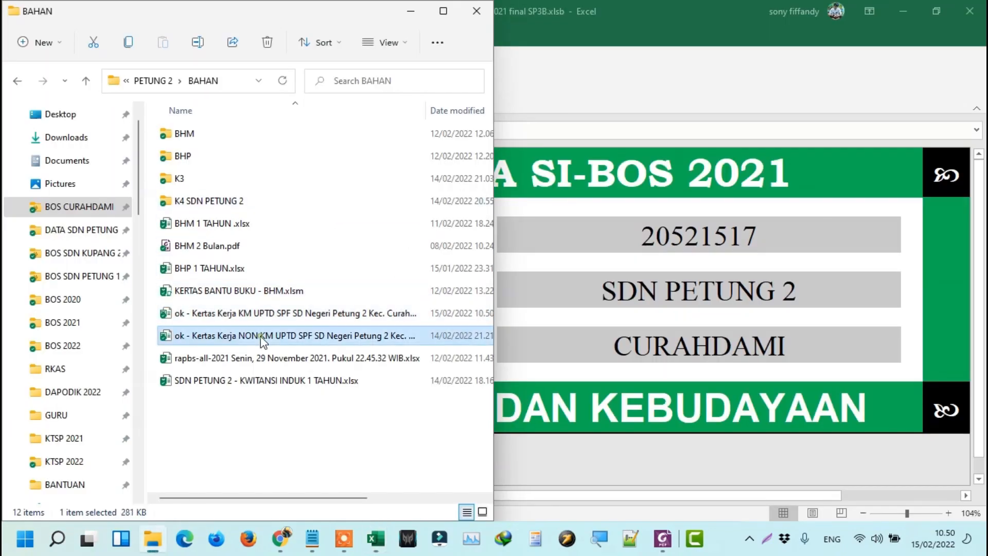
{"action": "key", "text": "alt+Tab"}
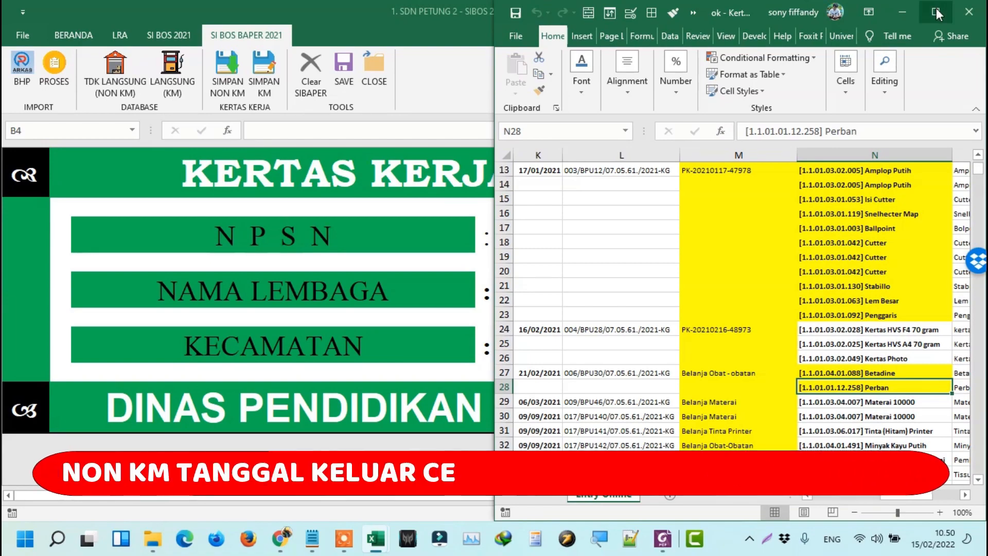
{"action": "left_click", "coordinate": [937, 8]}
{"action": "left_click", "coordinate": [415, 225]}
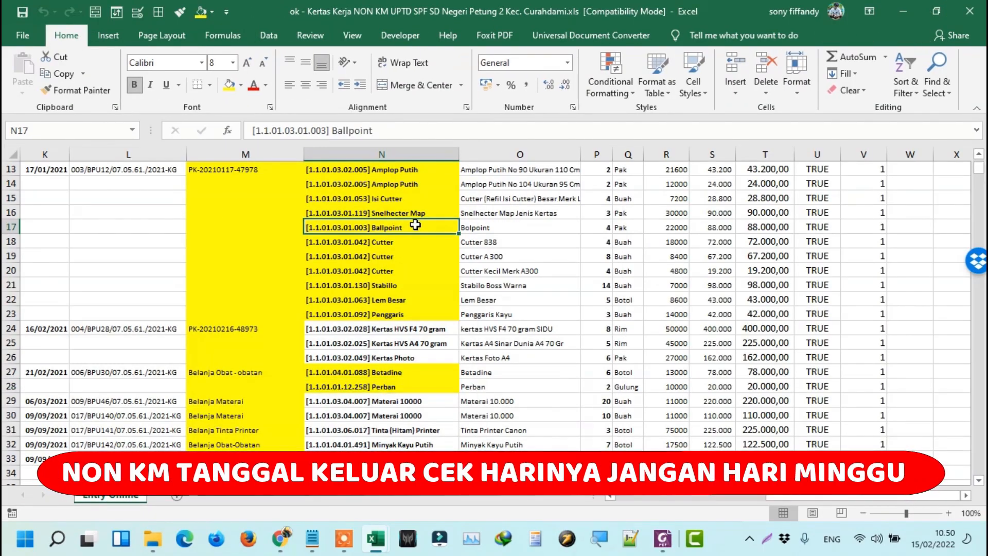
{"action": "key", "text": "Home"}
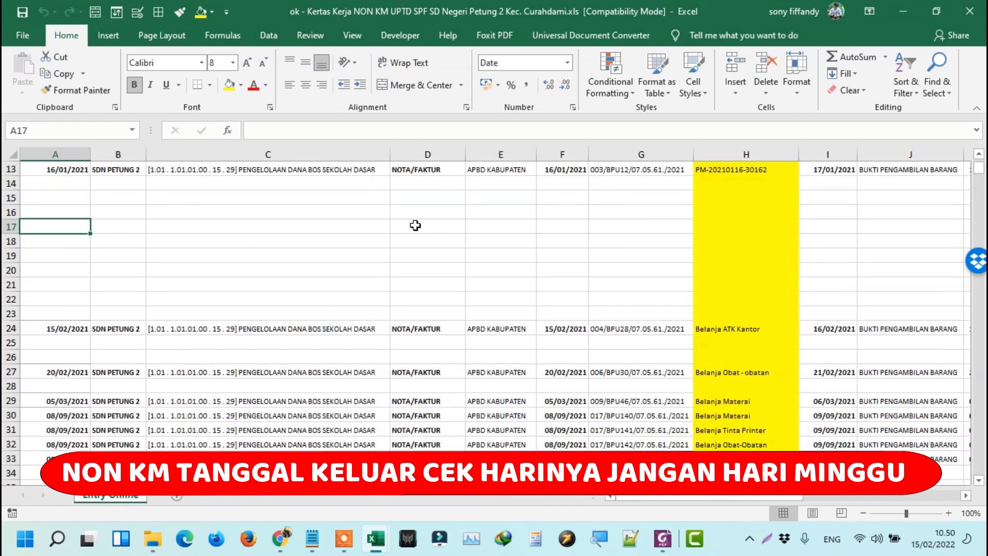
{"action": "scroll", "coordinate": [414, 226], "scroll_direction": "up", "scroll_amount": 4}
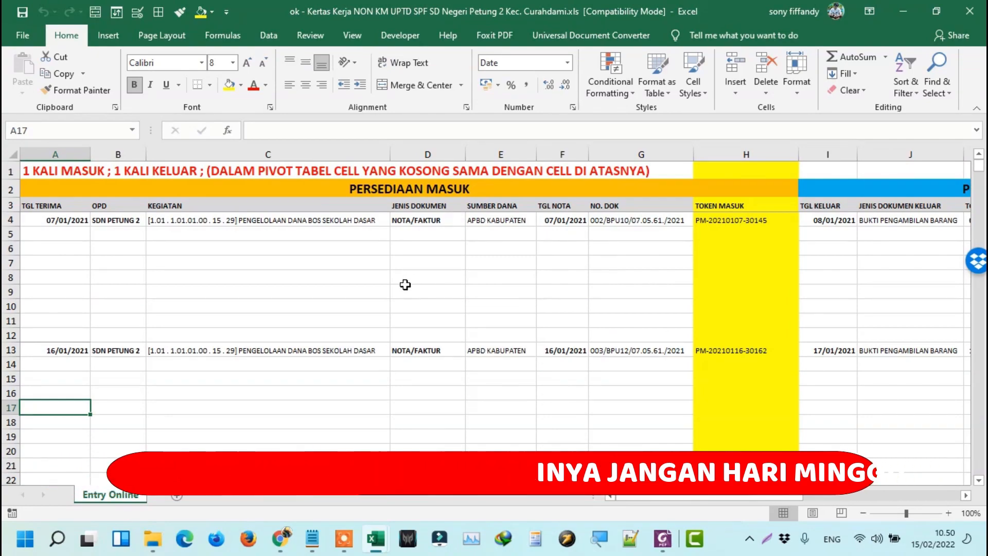
{"action": "scroll", "coordinate": [407, 280], "scroll_direction": "down", "scroll_amount": 1, "text": "ctrl"}
{"action": "left_click", "coordinate": [688, 227]}
{"action": "key", "text": "Right"}
{"action": "key", "text": "Right"}
{"action": "key", "text": "Right"}
{"action": "key", "text": "Right"}
{"action": "key", "text": "Right"}
{"action": "key", "text": "Right"}
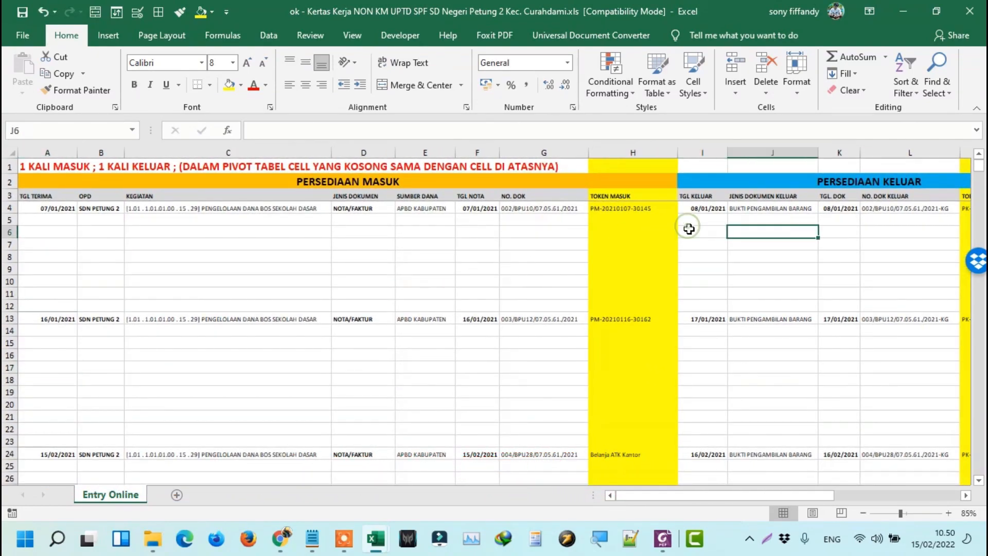
{"action": "scroll", "coordinate": [778, 261], "scroll_direction": "down", "scroll_amount": 5}
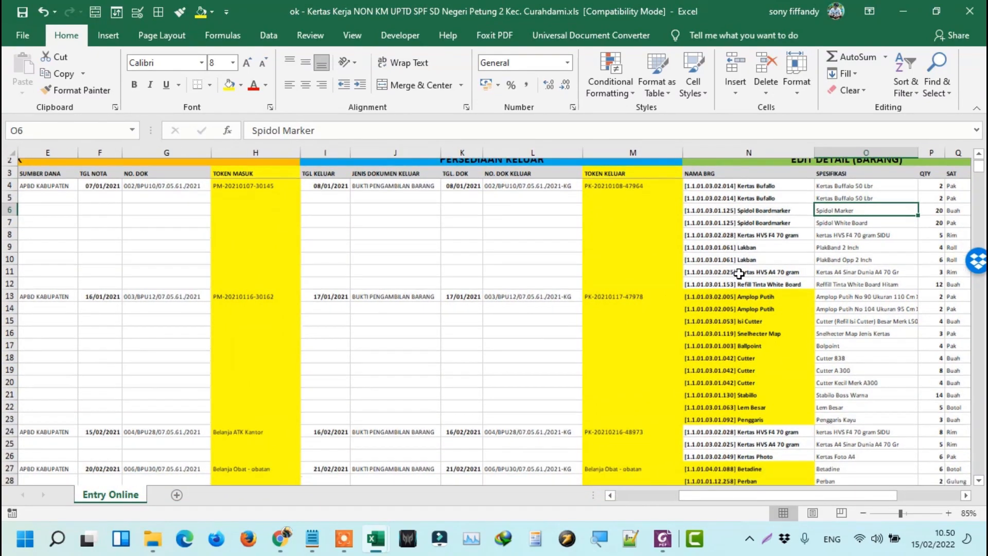
{"action": "scroll", "coordinate": [742, 253], "scroll_direction": "up", "scroll_amount": 1}
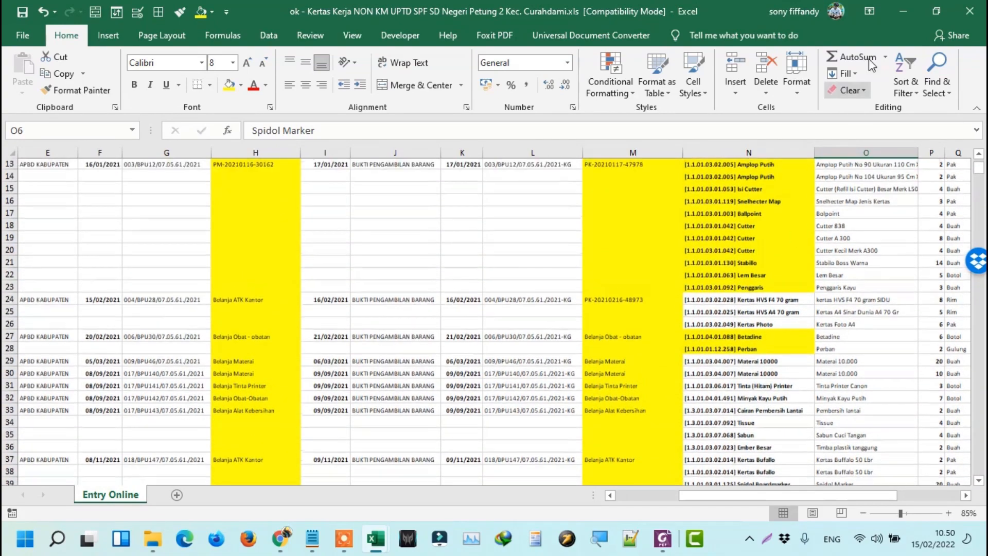
{"action": "left_click", "coordinate": [892, 15]}
Switch to SIBAPER 2.0 and expand the incoming record's details on the Persediaan Masuk page.
{"action": "mouse_move", "coordinate": [289, 545]}
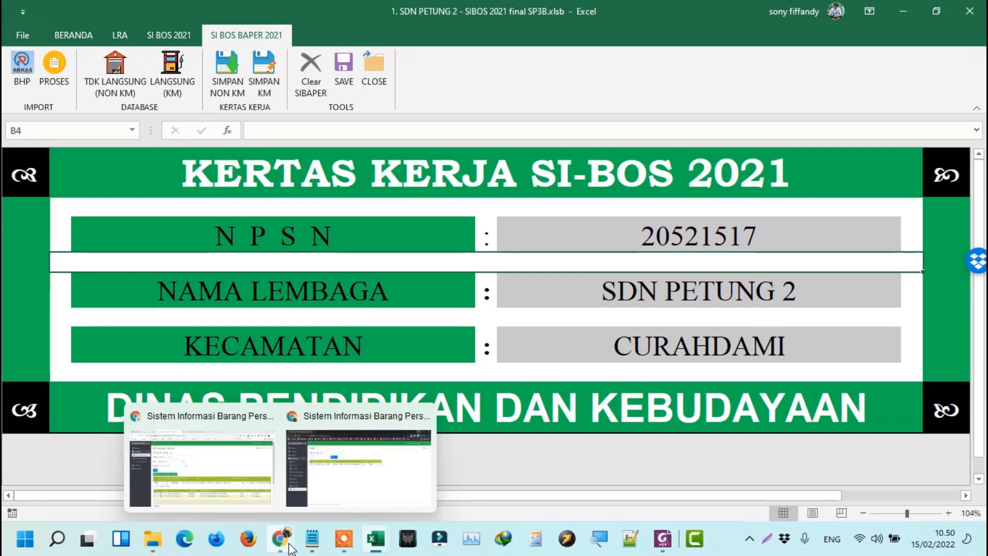
{"action": "left_click", "coordinate": [325, 468]}
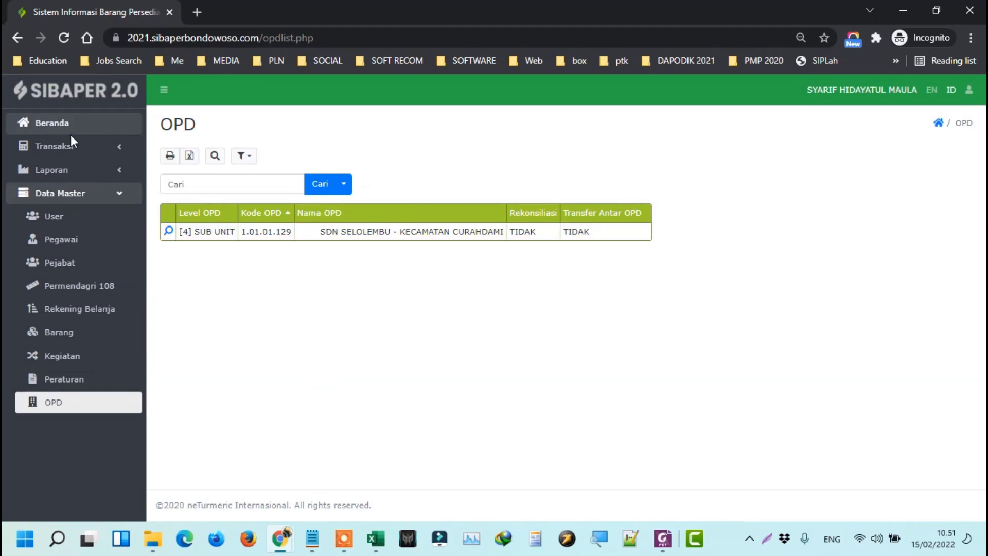
{"action": "left_click", "coordinate": [37, 150]}
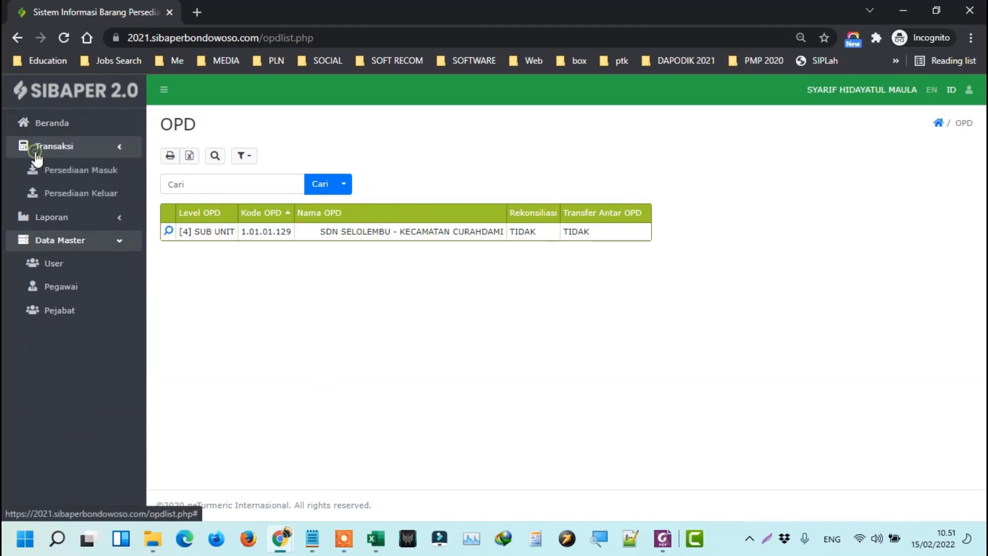
{"action": "left_click", "coordinate": [56, 175]}
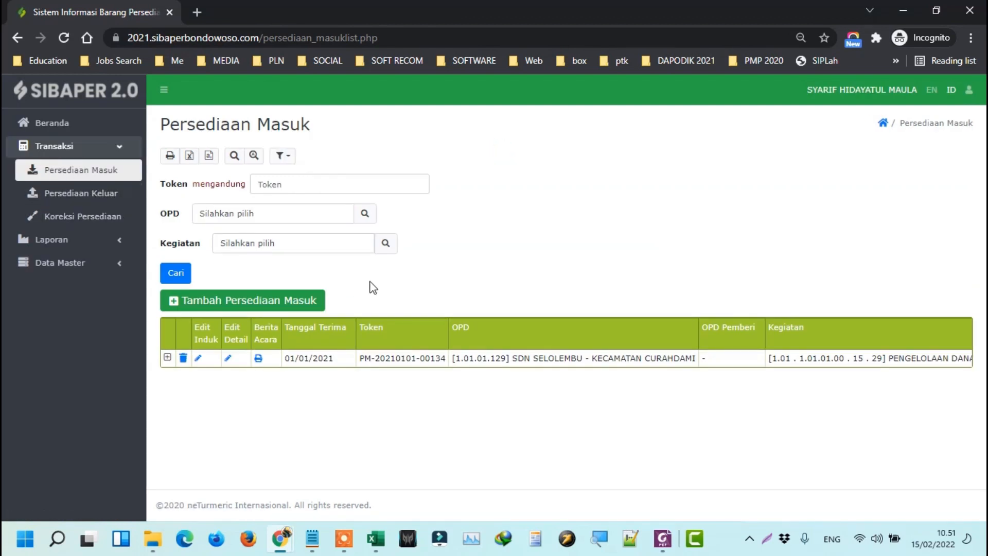
{"action": "left_click", "coordinate": [167, 358]}
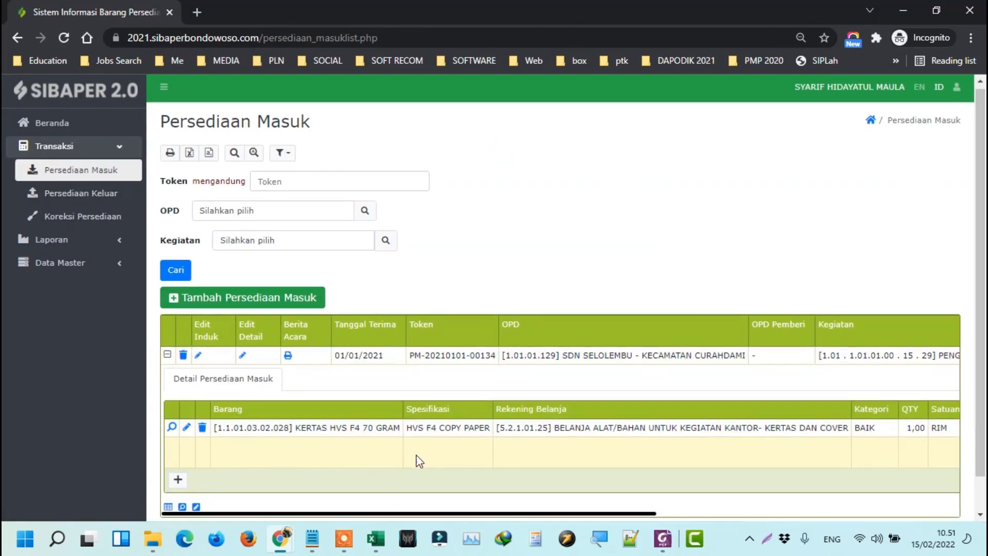
Review the incoming record's detail items, then go to the Persediaan Keluar list page.
{"action": "scroll", "coordinate": [419, 461], "scroll_direction": "down", "scroll_amount": 1}
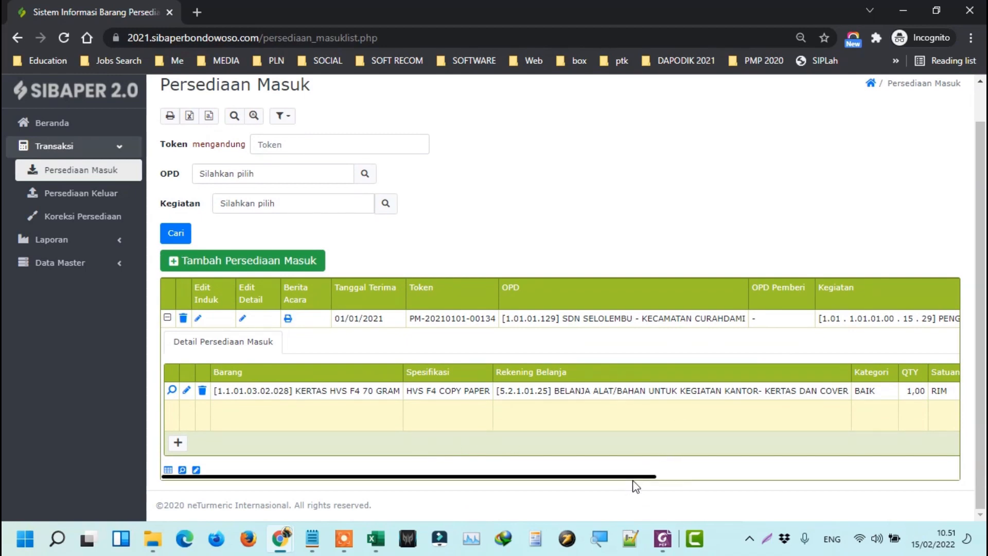
{"action": "left_click_drag", "start_coordinate": [638, 477], "coordinate": [478, 441]}
{"action": "scroll", "coordinate": [402, 385], "scroll_direction": "up", "scroll_amount": 1}
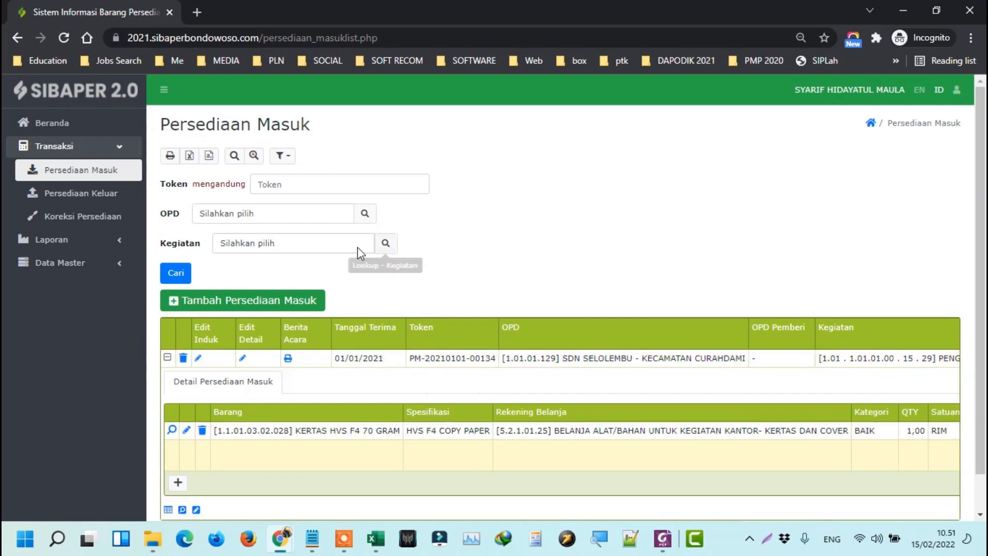
{"action": "left_click", "coordinate": [167, 359]}
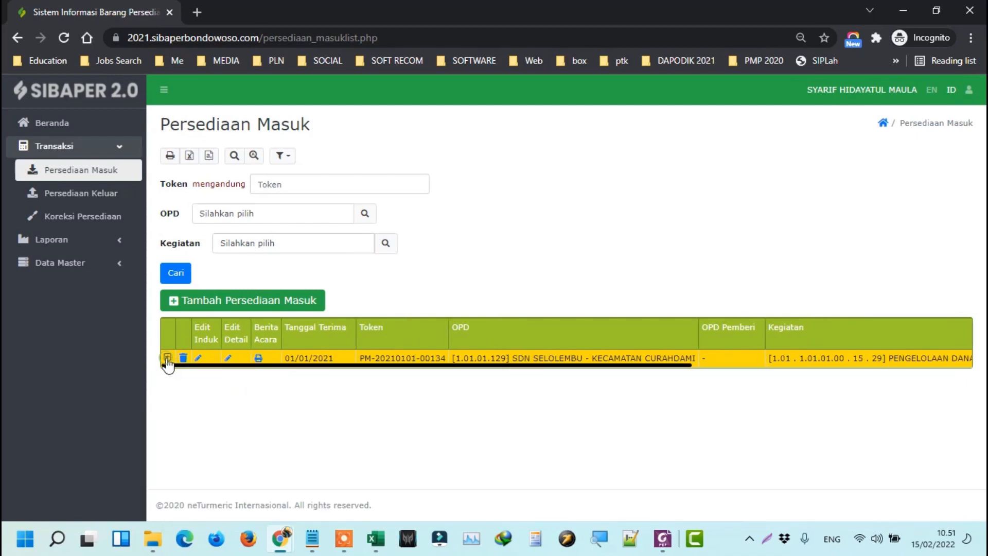
{"action": "left_click", "coordinate": [167, 359]}
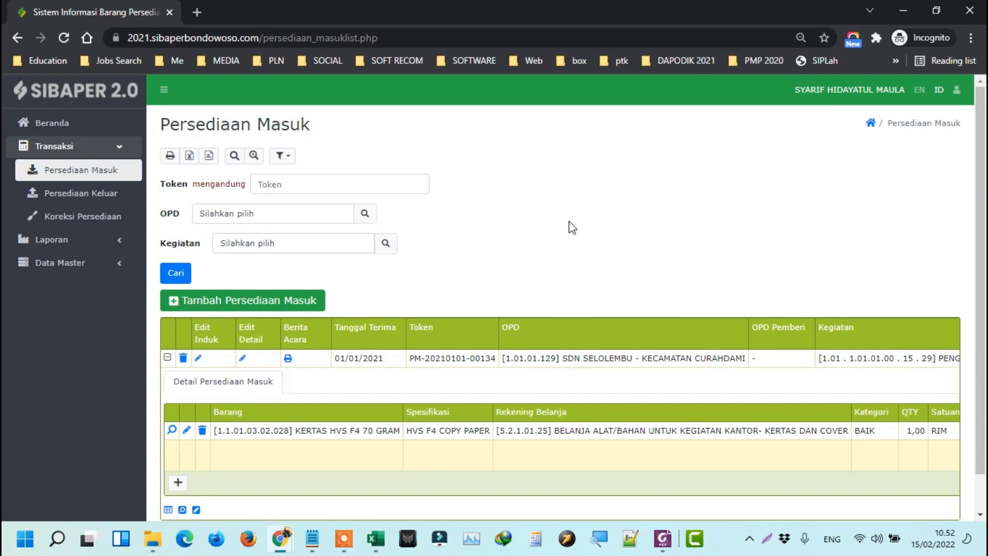
{"action": "left_click", "coordinate": [93, 194]}
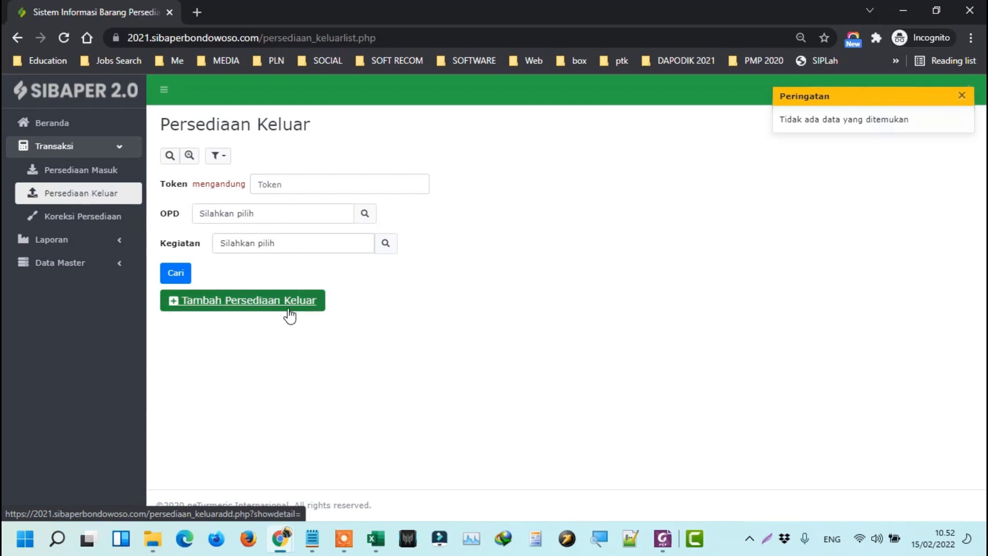
Start a new Persediaan Keluar entry and turn its Tanggal Keluar calendar to Januari 2021.
{"action": "left_click", "coordinate": [239, 310]}
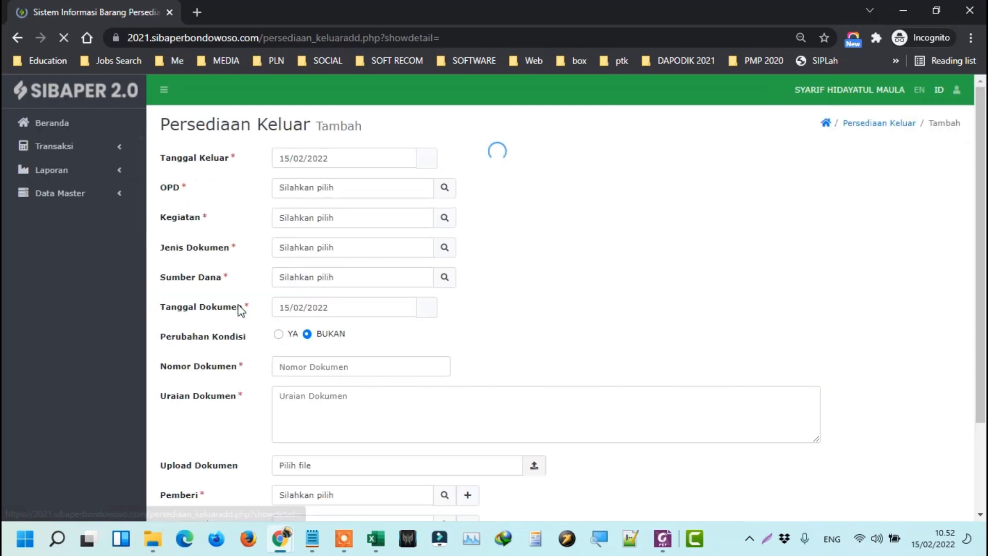
{"action": "left_click", "coordinate": [351, 166]}
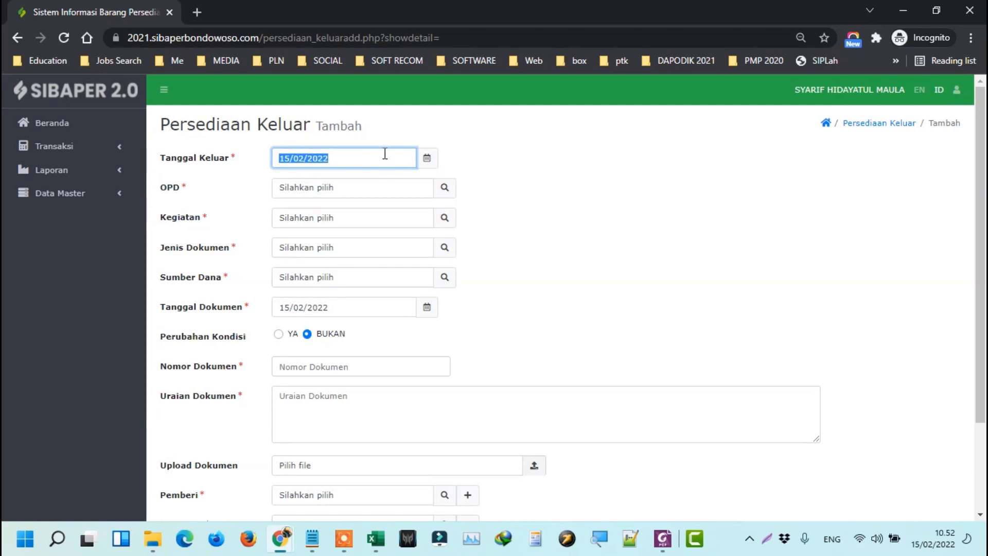
{"action": "left_click", "coordinate": [427, 159]}
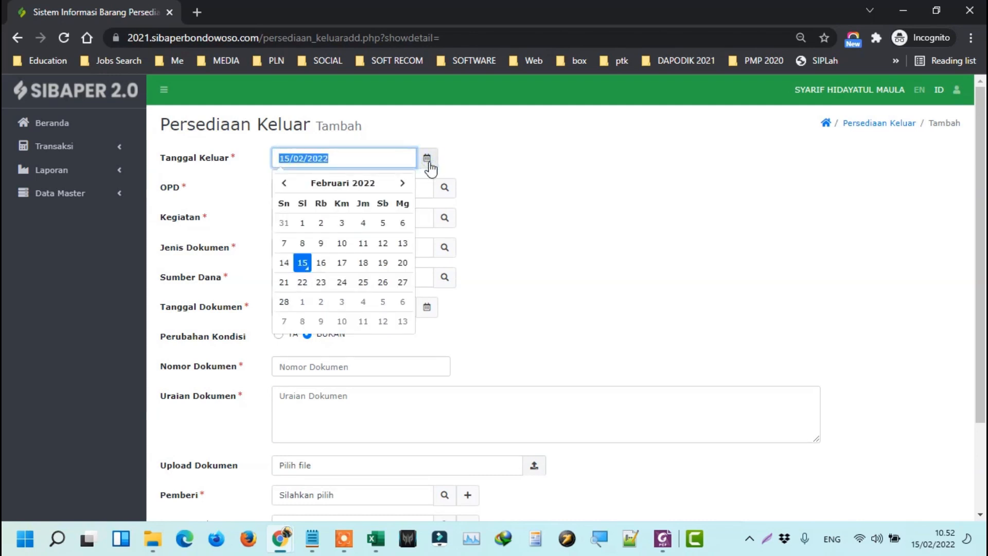
{"action": "left_click", "coordinate": [344, 189]}
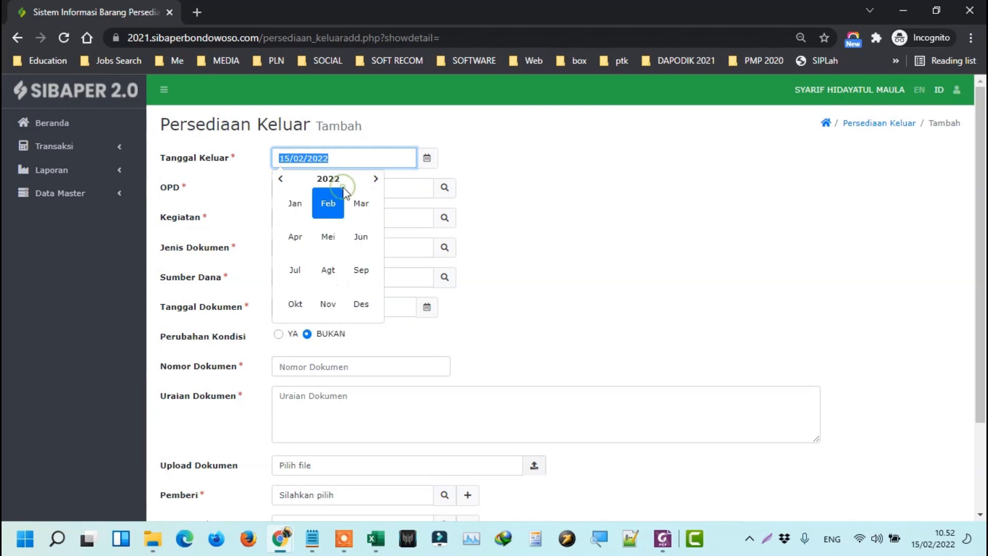
{"action": "left_click", "coordinate": [280, 179]}
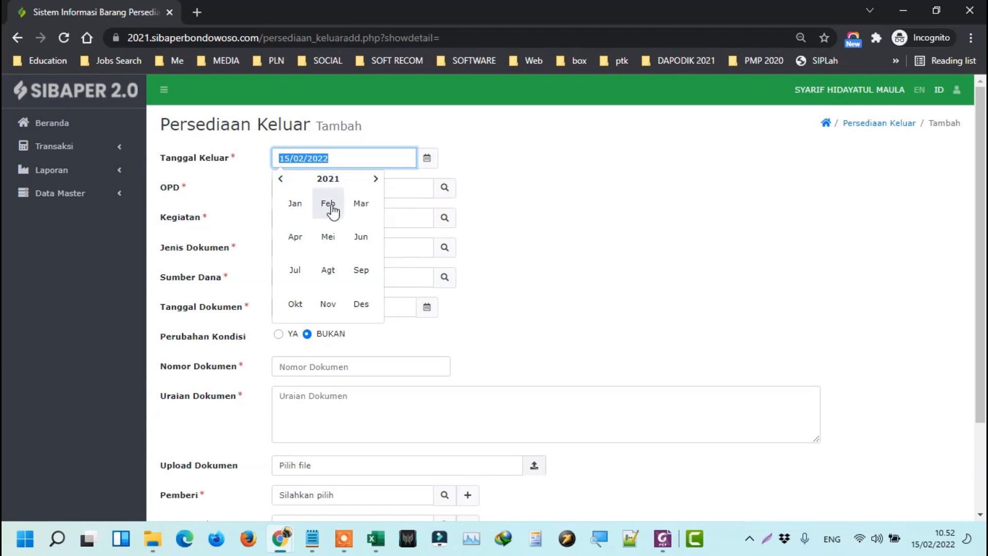
{"action": "left_click", "coordinate": [304, 209]}
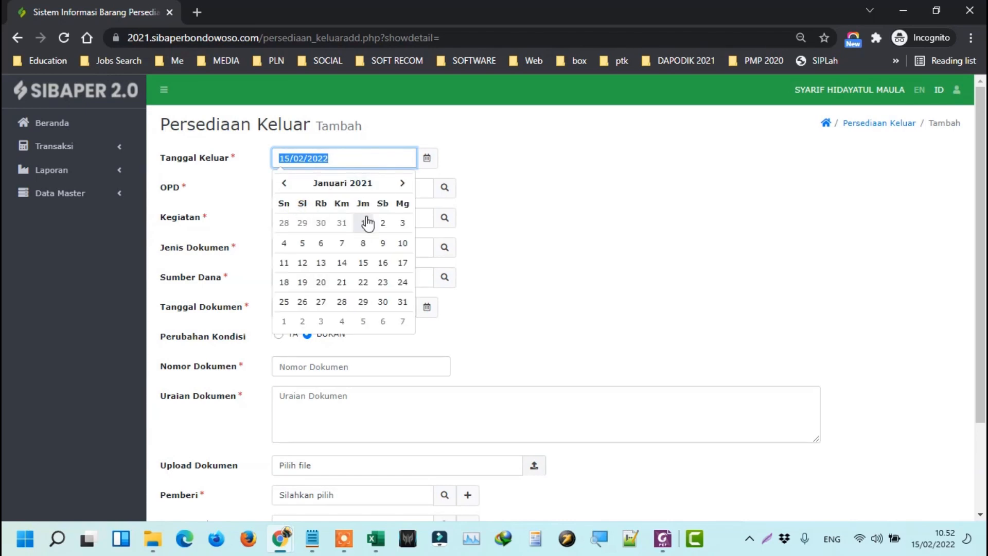
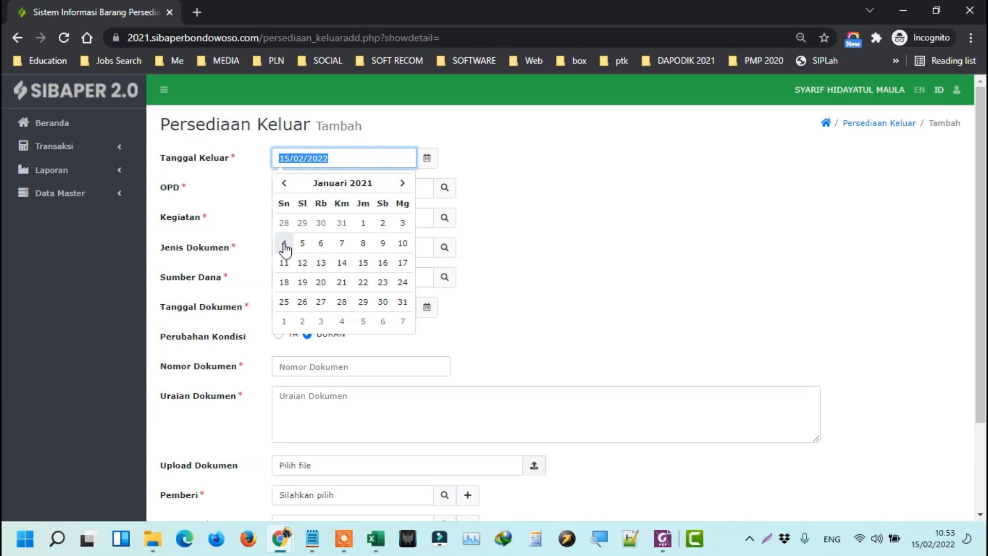
Pick 4 January 2021 as Tanggal Keluar and paste that date over Tanggal Dokumen.
{"action": "left_click", "coordinate": [284, 243]}
{"action": "triple_click", "coordinate": [357, 156]}
{"action": "key", "text": "ctrl+c"}
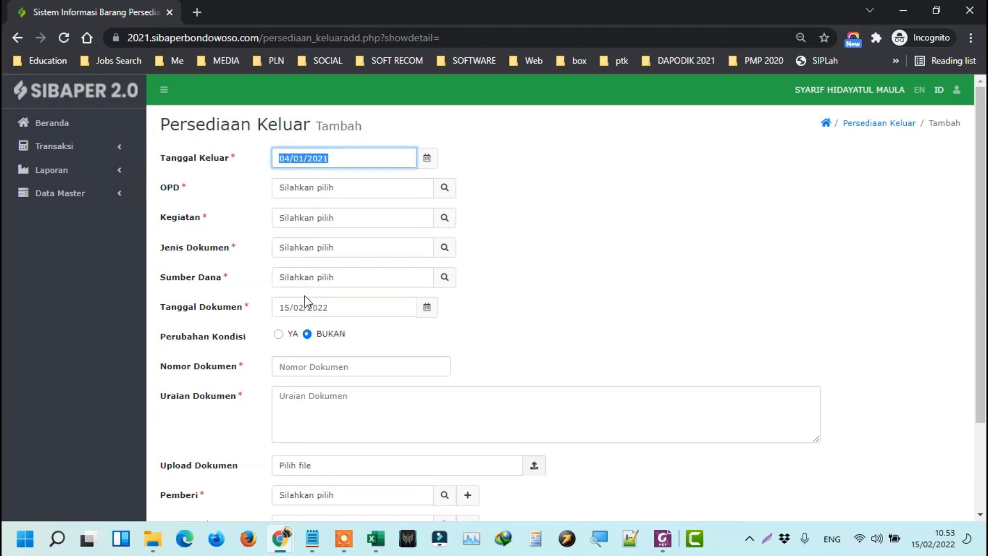
{"action": "left_click_drag", "start_coordinate": [353, 310], "coordinate": [271, 314]}
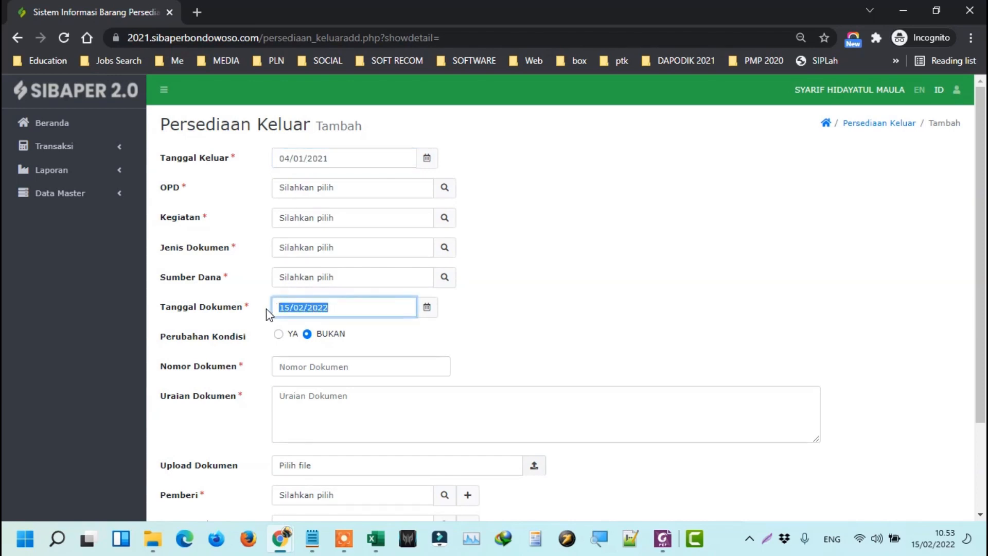
{"action": "key", "text": "ctrl+v"}
Choose SDN Selolembu as the OPD and BOS Sekolah Dasar as the Kegiatan.
{"action": "left_click", "coordinate": [445, 188]}
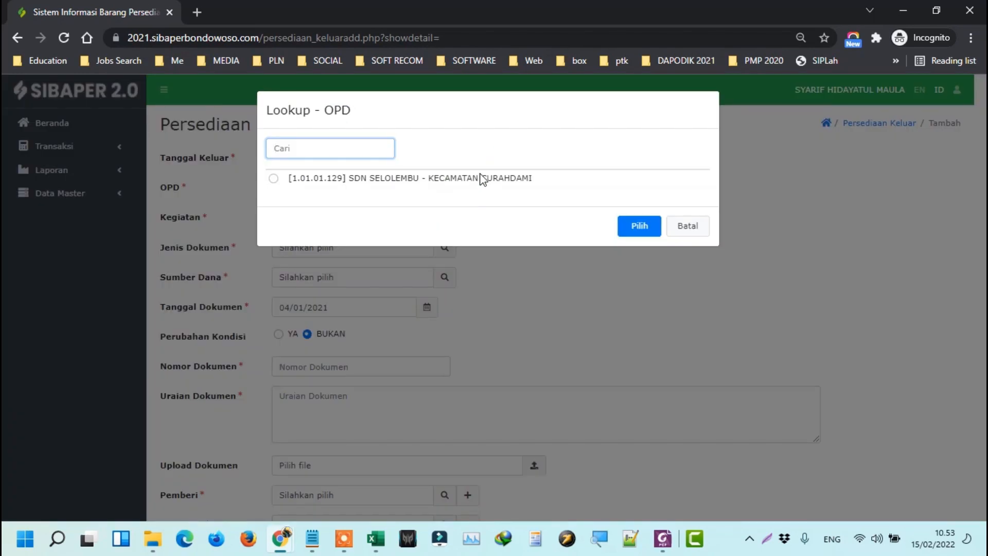
{"action": "left_click", "coordinate": [482, 178]}
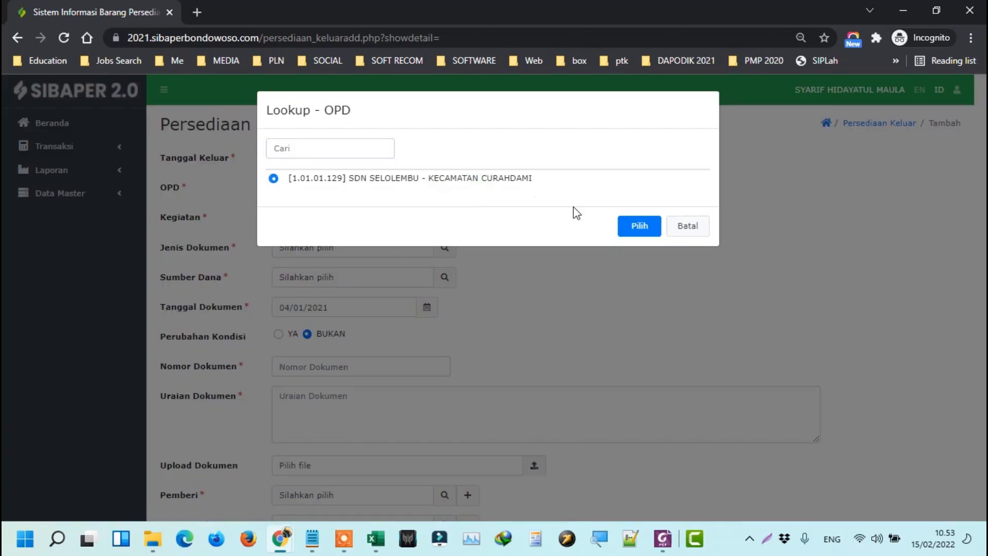
{"action": "left_click", "coordinate": [641, 226]}
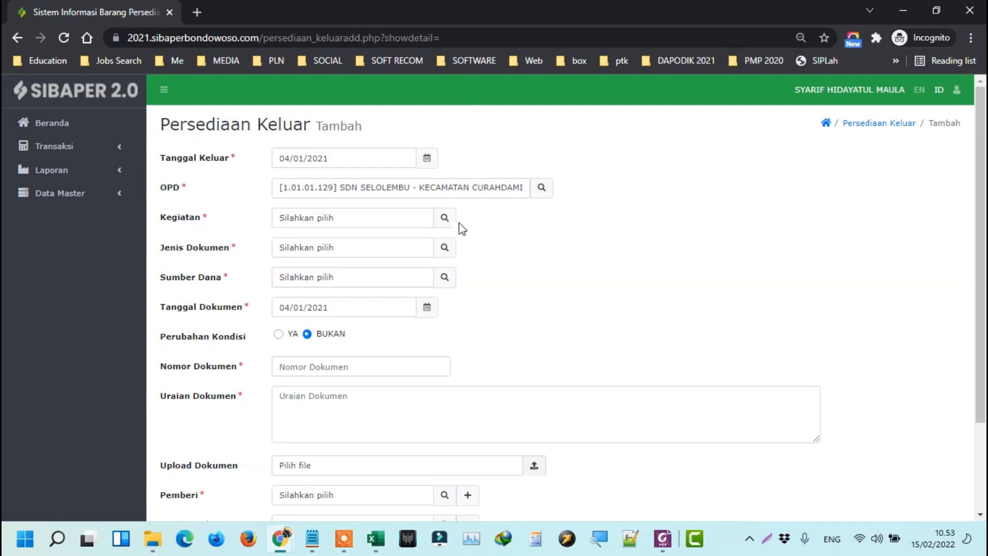
{"action": "left_click", "coordinate": [445, 218]}
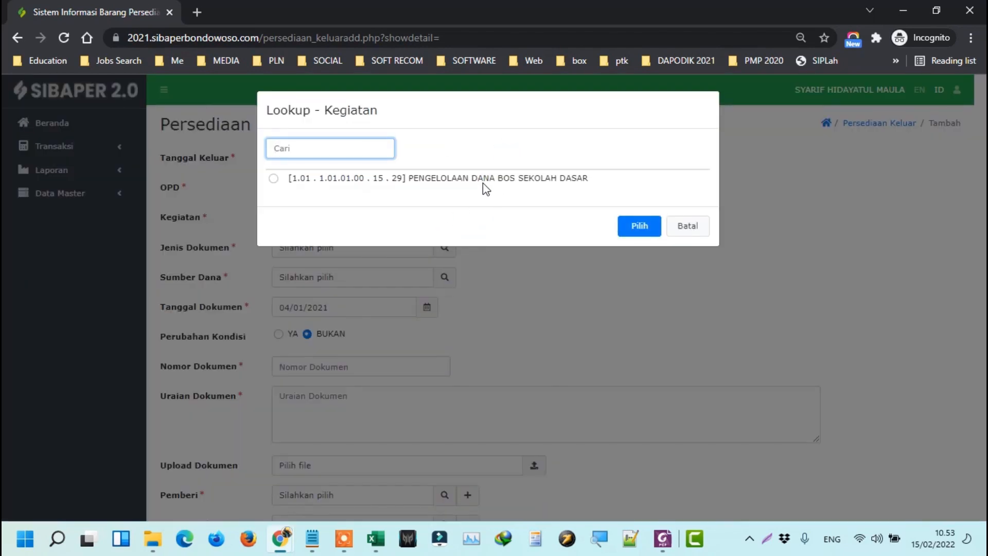
{"action": "left_click", "coordinate": [483, 182]}
{"action": "left_click", "coordinate": [640, 226]}
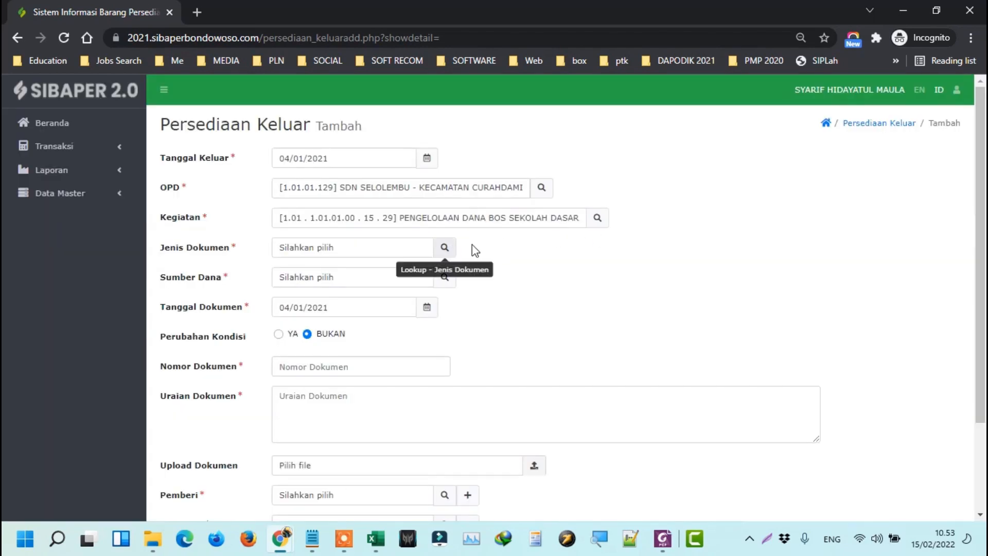
Set Jenis Dokumen to Bukti Pengambilan Barang dari Gudang and Sumber Dana to APBD Kabupaten.
{"action": "left_click", "coordinate": [443, 249]}
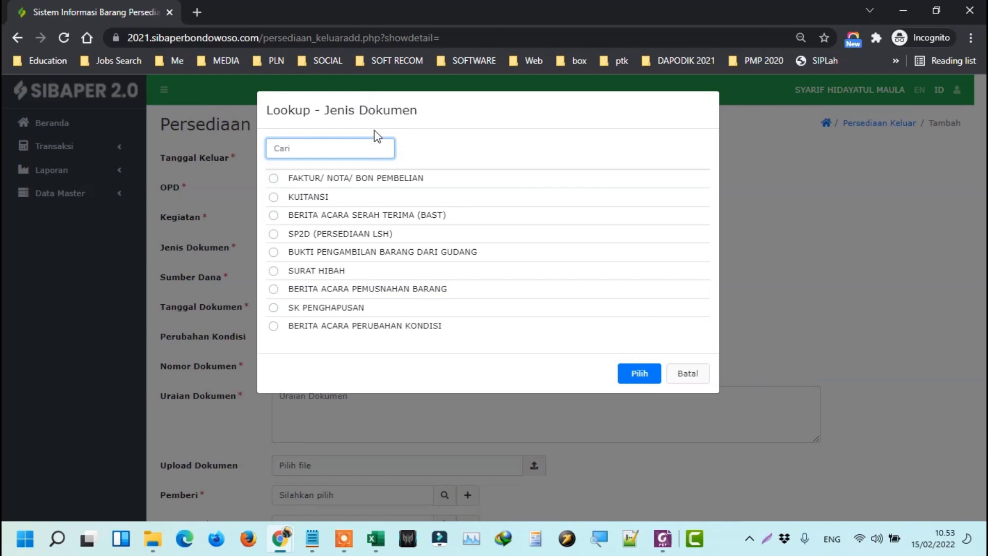
{"action": "left_click", "coordinate": [387, 253]}
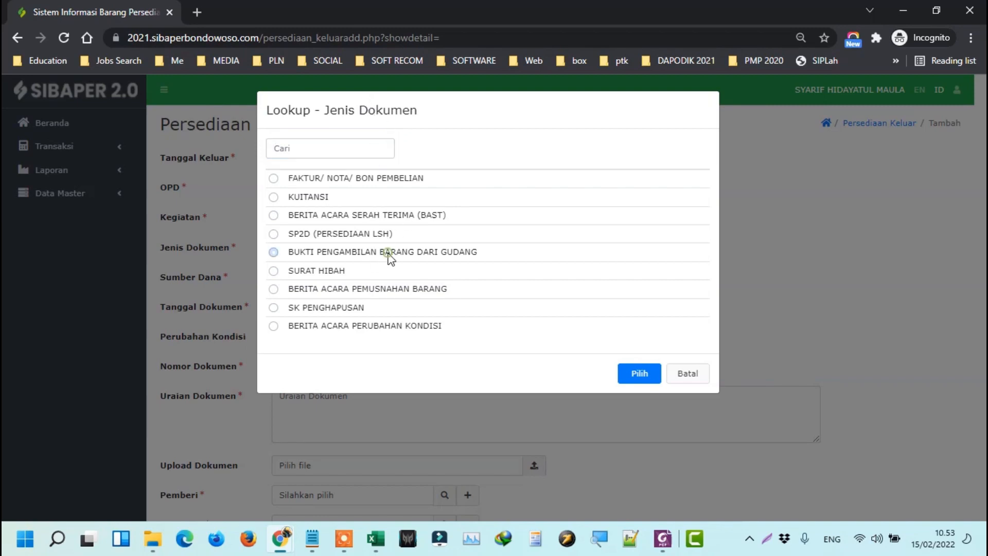
{"action": "left_click", "coordinate": [637, 374]}
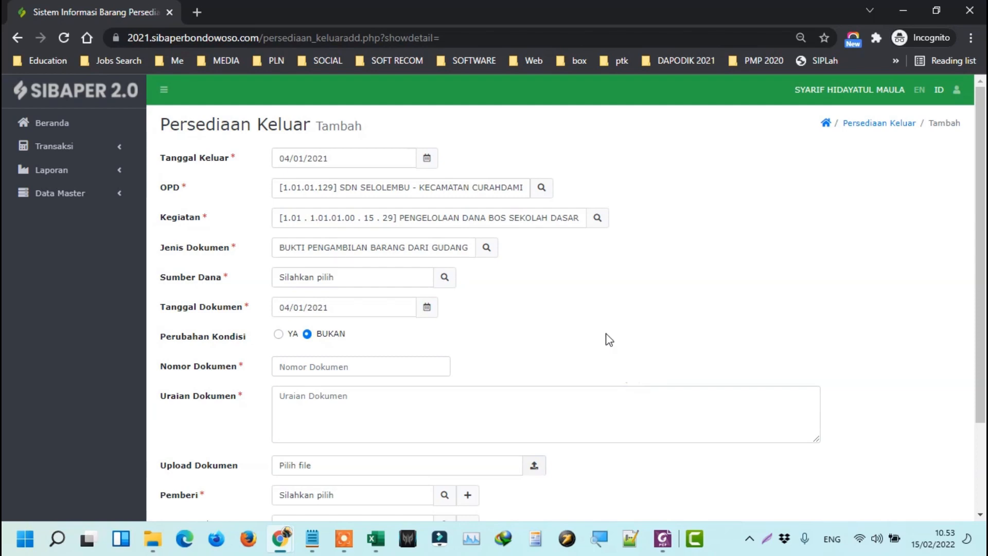
{"action": "left_click", "coordinate": [445, 276]}
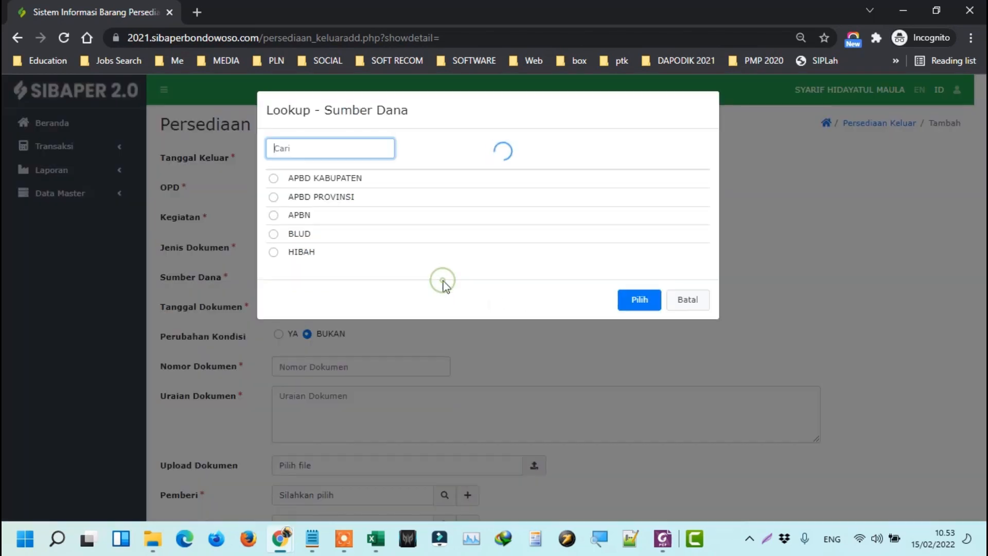
{"action": "left_click", "coordinate": [343, 180]}
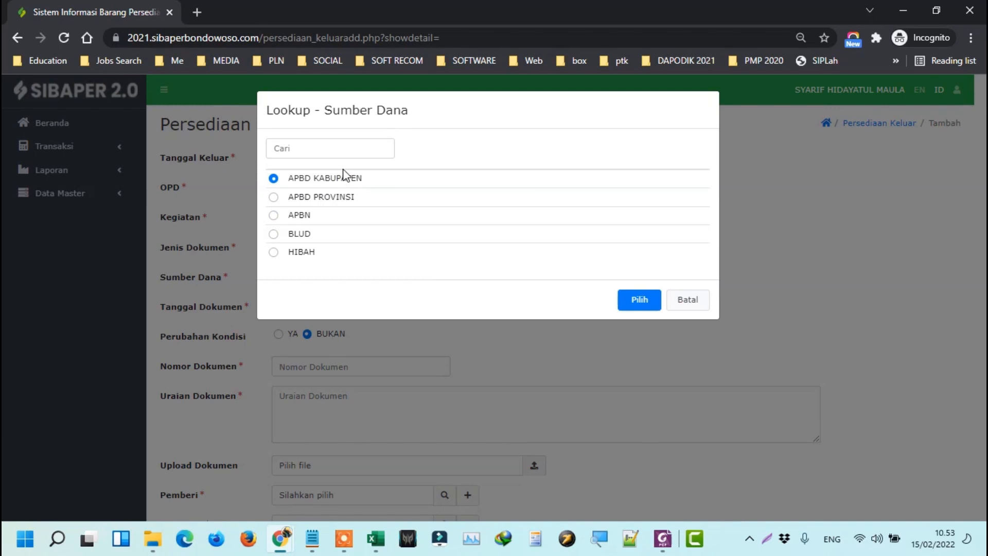
{"action": "left_click", "coordinate": [639, 300]}
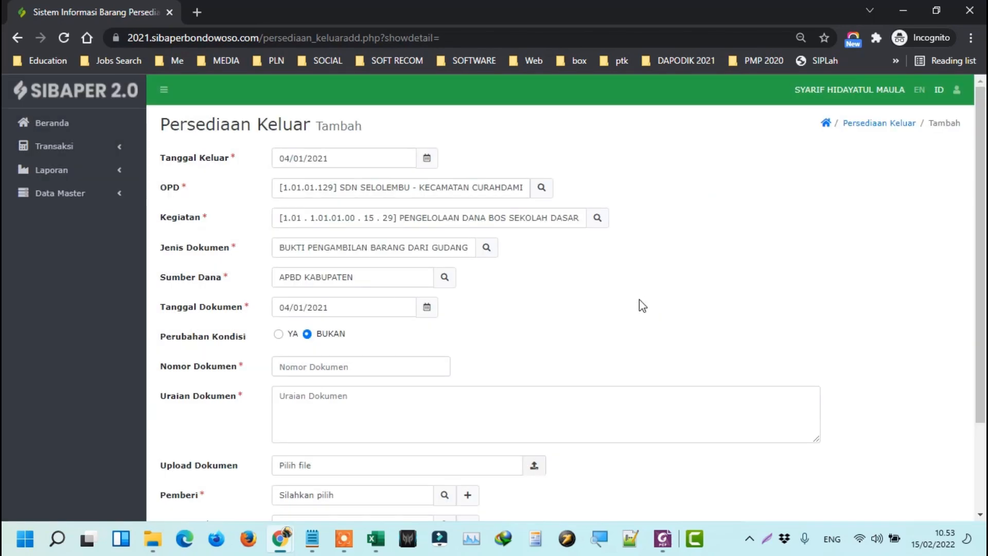
{"action": "left_click", "coordinate": [409, 369]}
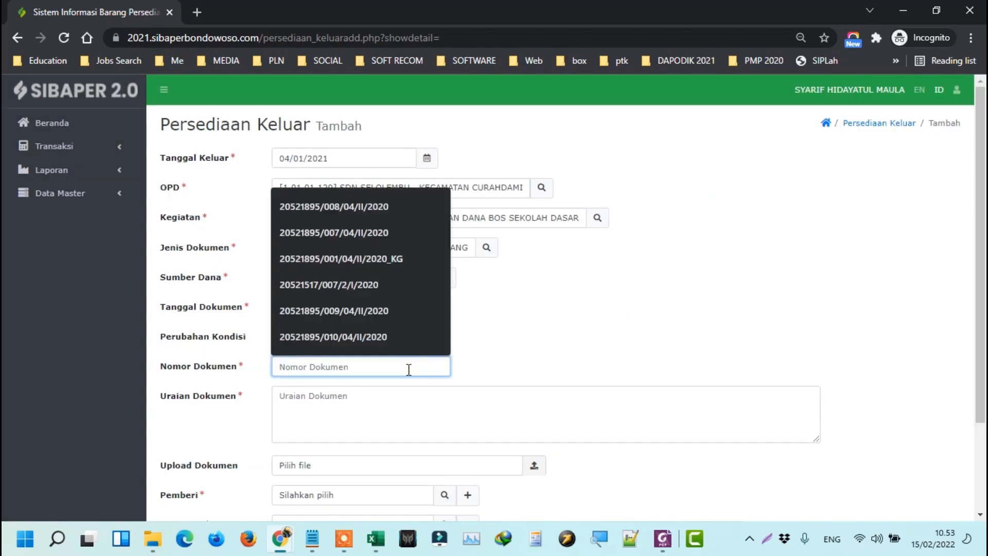
Pick BA STOK OPNAME 2020-KG from the Nomor Dokumen suggestions and enter SALDO AWAL as description.
{"action": "type", "text": "B"}
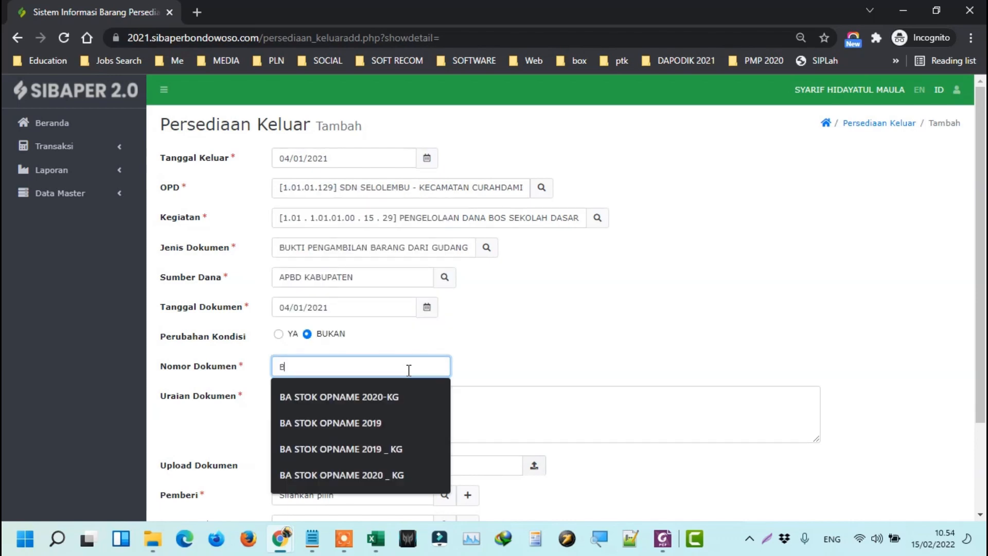
{"action": "type", "text": "A STOK OPNAME 2020-KG"}
{"action": "left_click", "coordinate": [379, 397]}
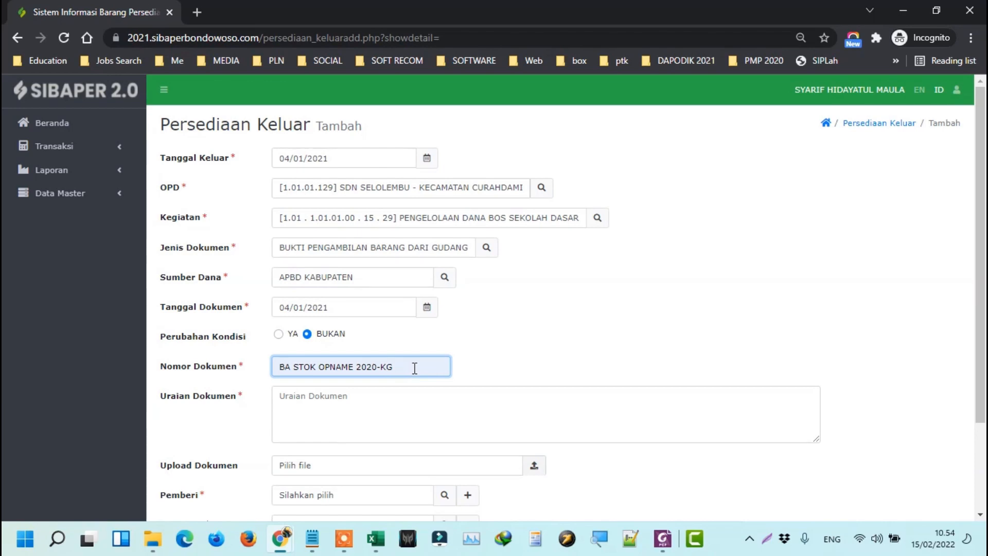
{"action": "left_click", "coordinate": [430, 404]}
{"action": "scroll", "coordinate": [504, 371], "scroll_direction": "down", "scroll_amount": 3}
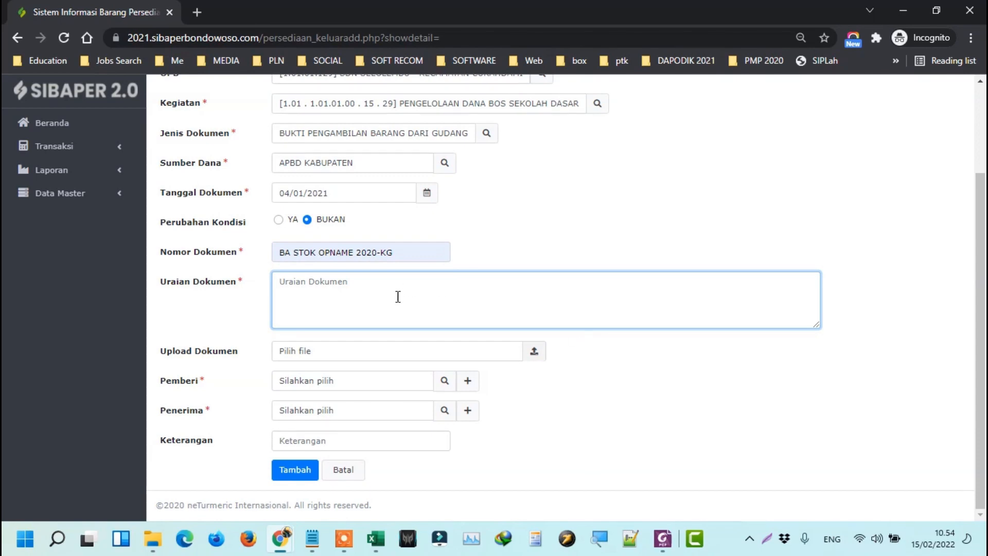
{"action": "type", "text": "SALDO AWAL"}
{"action": "key", "text": "ctrl+shift+Left"}
{"action": "key", "text": "ctrl+shift+Left"}
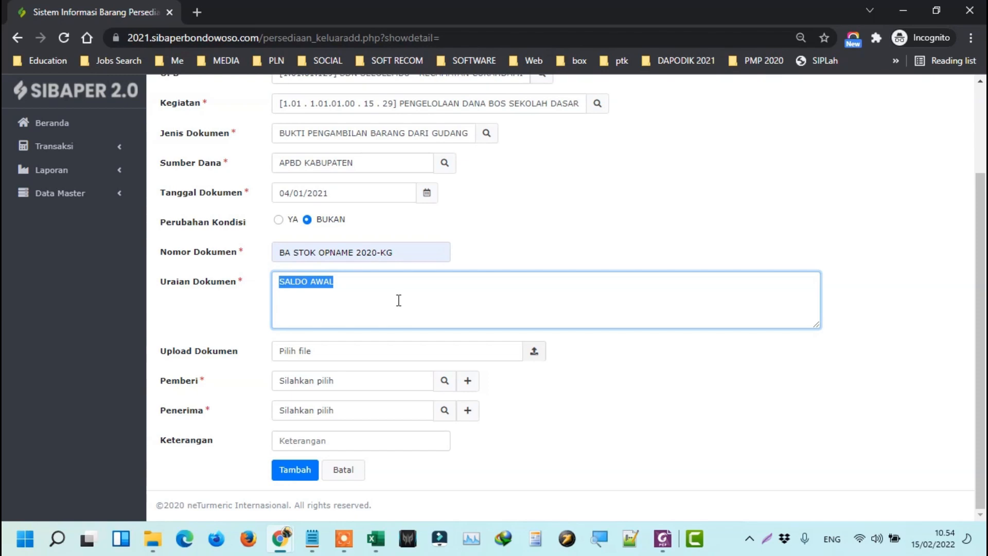
{"action": "key", "text": "ctrl+Right"}
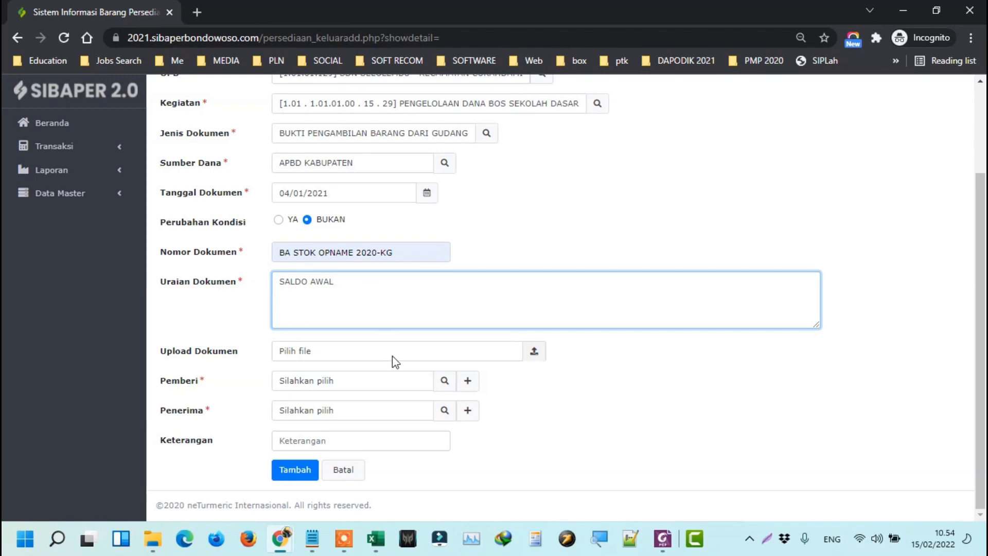
Select a staff member from the Pemberi lookup list and confirm with Pilih.
{"action": "left_click", "coordinate": [445, 381]}
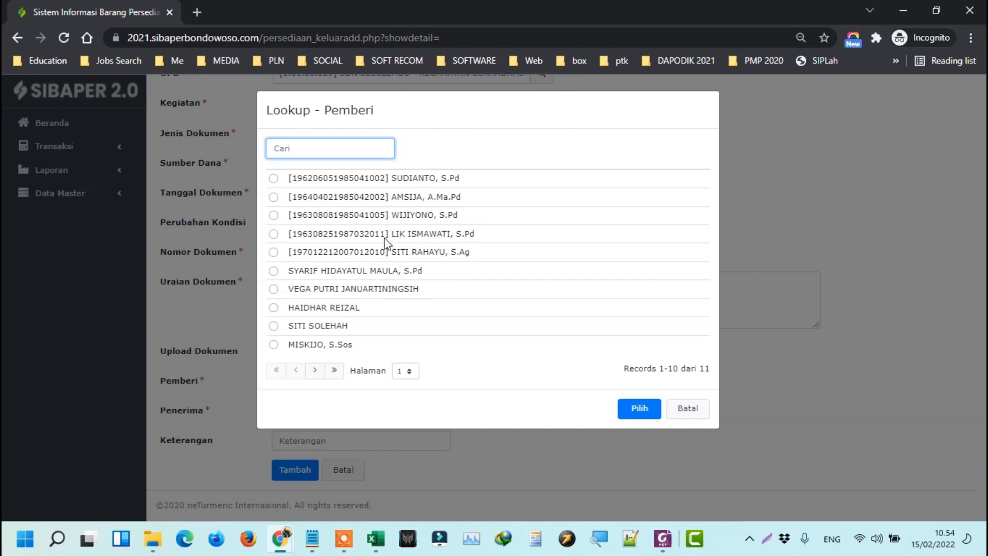
{"action": "left_click", "coordinate": [397, 255]}
{"action": "left_click", "coordinate": [639, 409]}
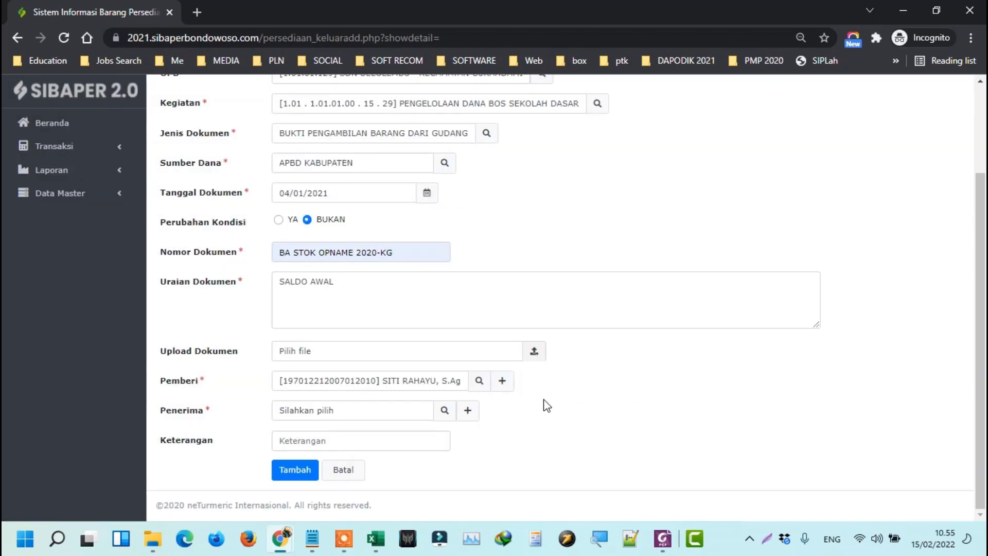
{"action": "scroll", "coordinate": [574, 347], "scroll_direction": "up", "scroll_amount": 3}
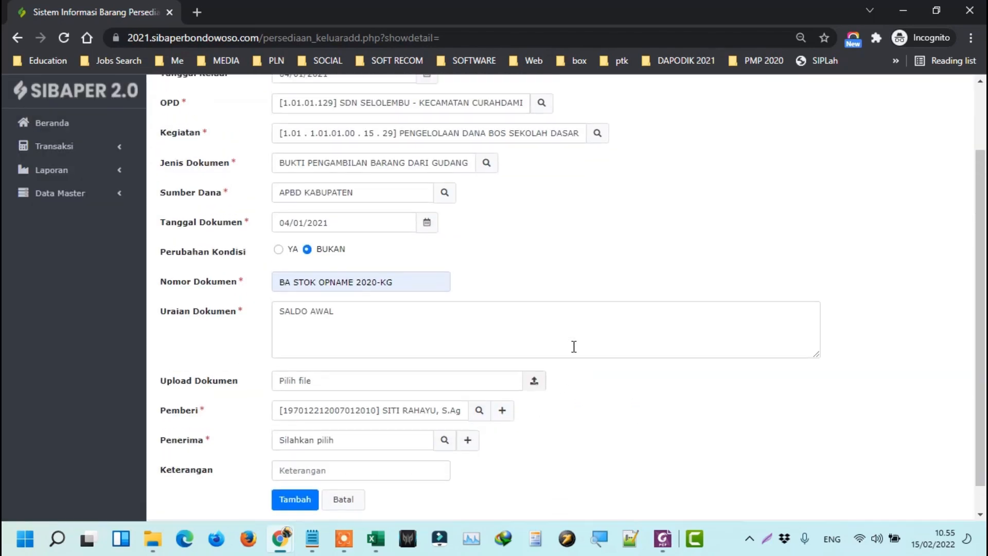
{"action": "scroll", "coordinate": [592, 280], "scroll_direction": "down", "scroll_amount": 2}
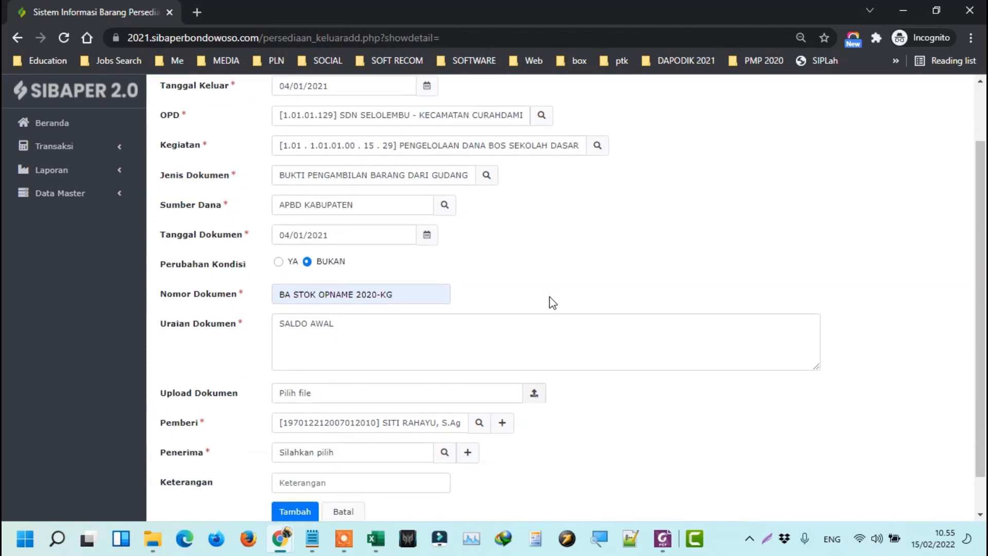
{"action": "scroll", "coordinate": [555, 304], "scroll_direction": "down", "scroll_amount": 1}
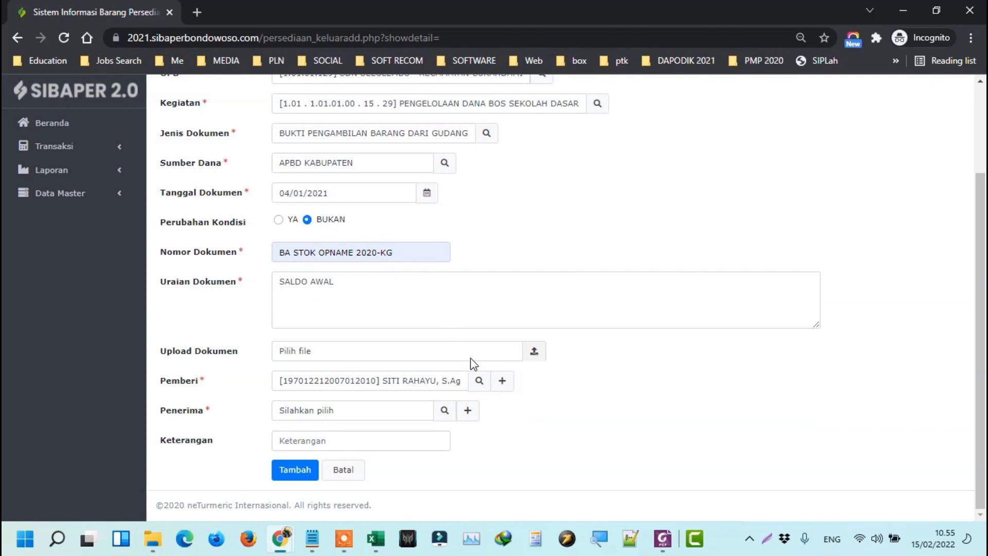
{"action": "scroll", "coordinate": [470, 360], "scroll_direction": "up", "scroll_amount": 3}
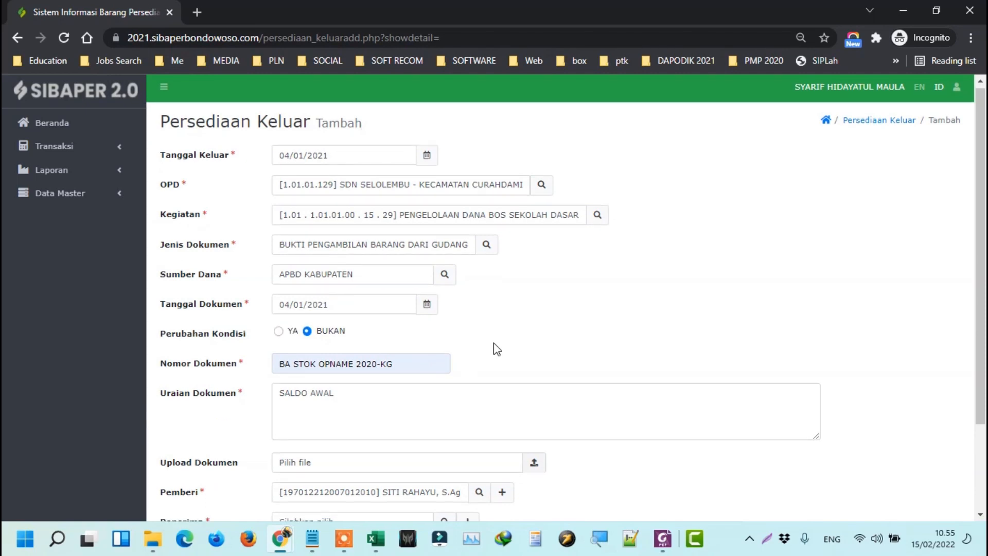
{"action": "scroll", "coordinate": [494, 343], "scroll_direction": "down", "scroll_amount": 2}
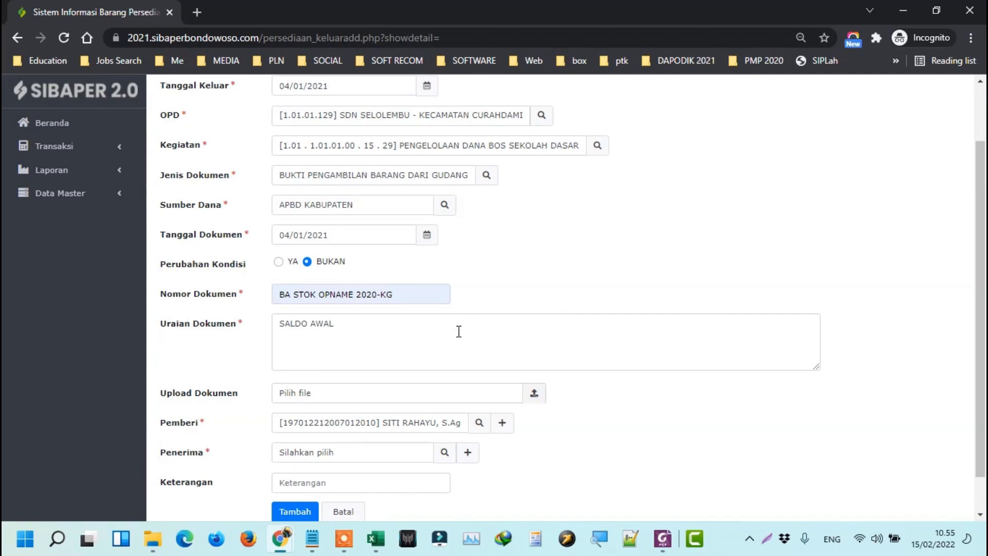
Bring the Book1 workbook forward and add a new blank Sheet2.
{"action": "mouse_move", "coordinate": [374, 539]}
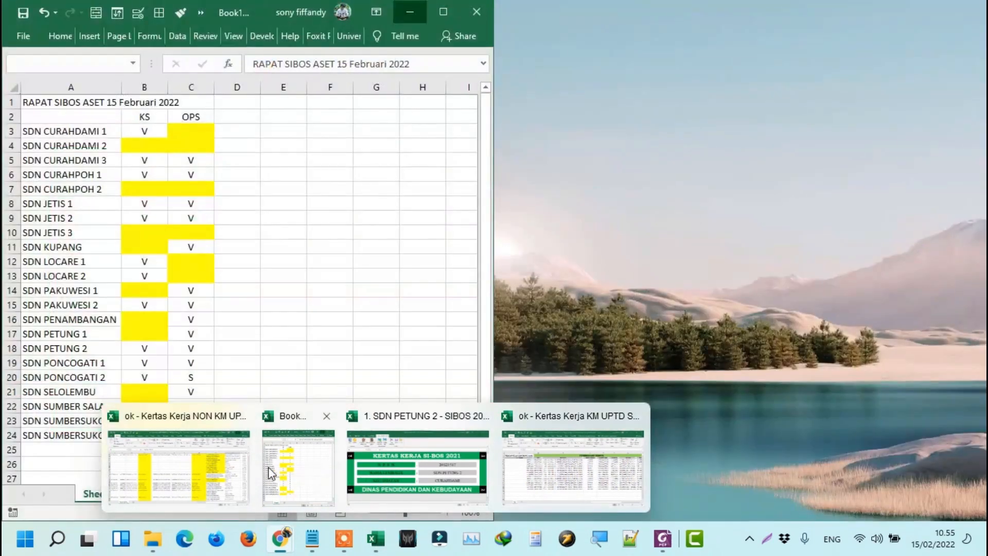
{"action": "left_click", "coordinate": [268, 467]}
{"action": "left_click", "coordinate": [151, 494]}
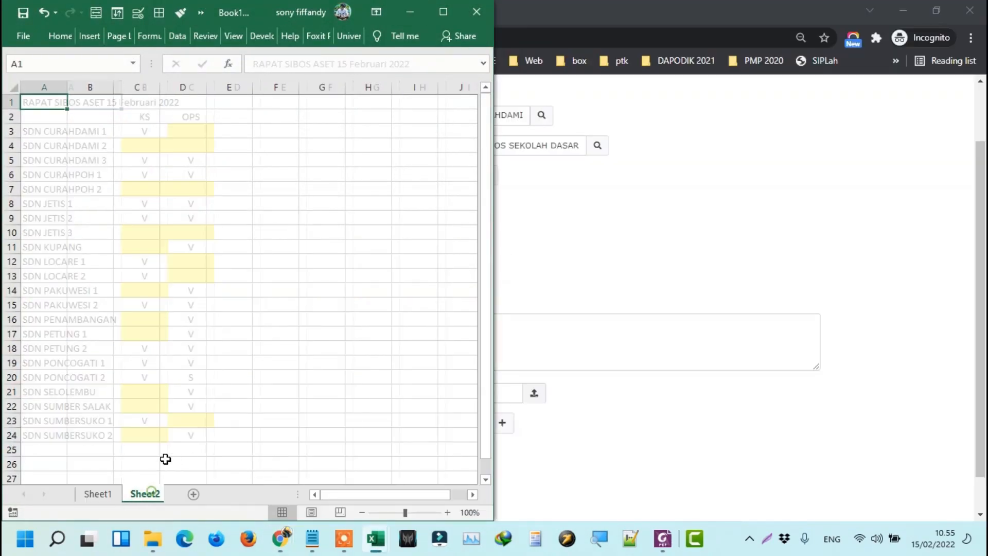
{"action": "scroll", "coordinate": [110, 134], "scroll_direction": "up", "scroll_amount": 4}
Enter MASUK in B3, then BELI–BENDAHARA in row 4 and GUDANG–OPS in row 5.
{"action": "left_click", "coordinate": [137, 153]}
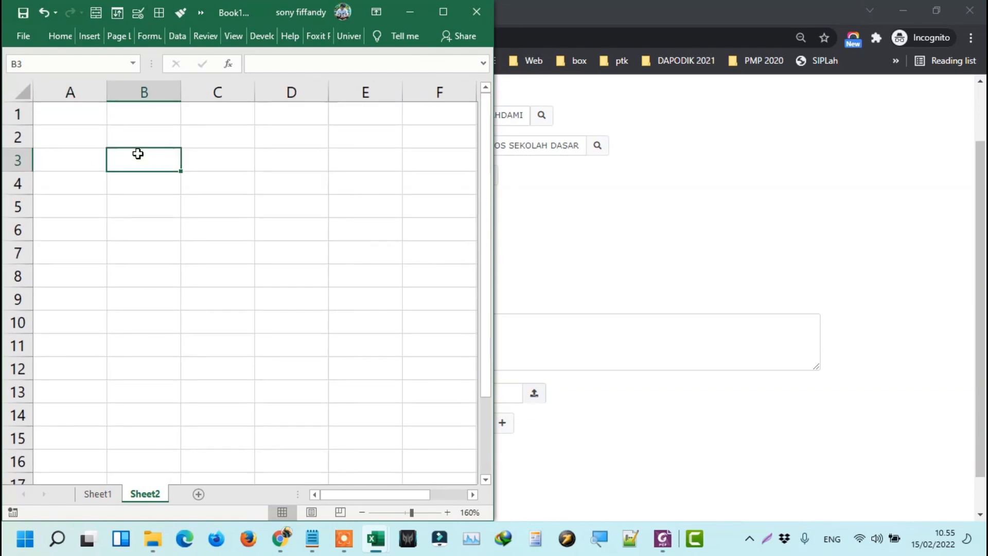
{"action": "type", "text": "MASUK"}
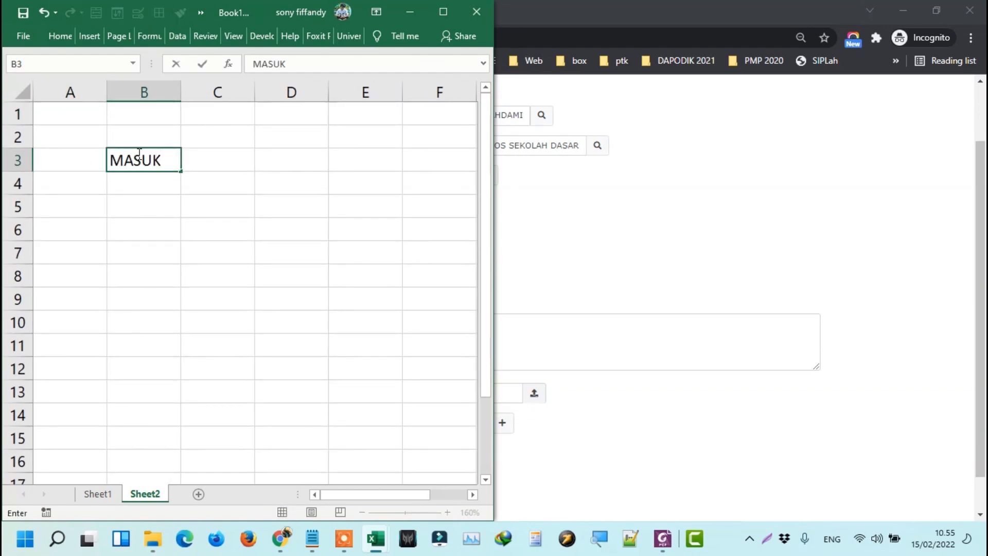
{"action": "key", "text": "Return"}
{"action": "type", "text": "BELI"}
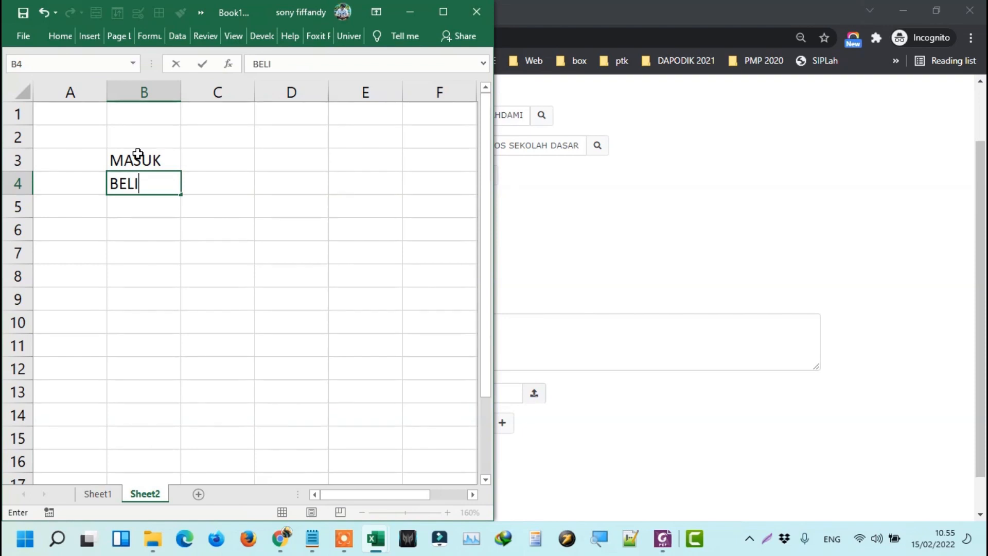
{"action": "key", "text": "Tab"}
{"action": "type", "text": "BENDAHARA"}
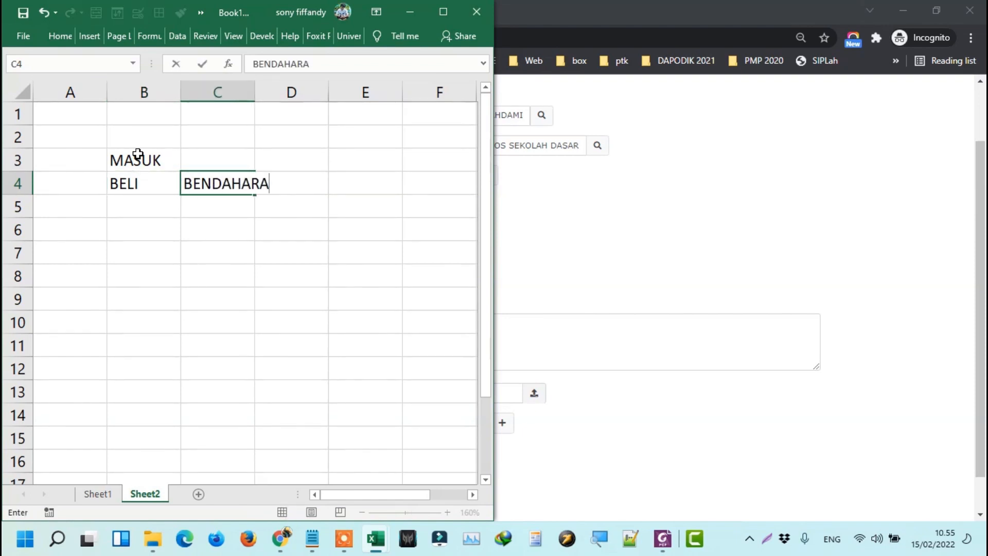
{"action": "key", "text": "Return"}
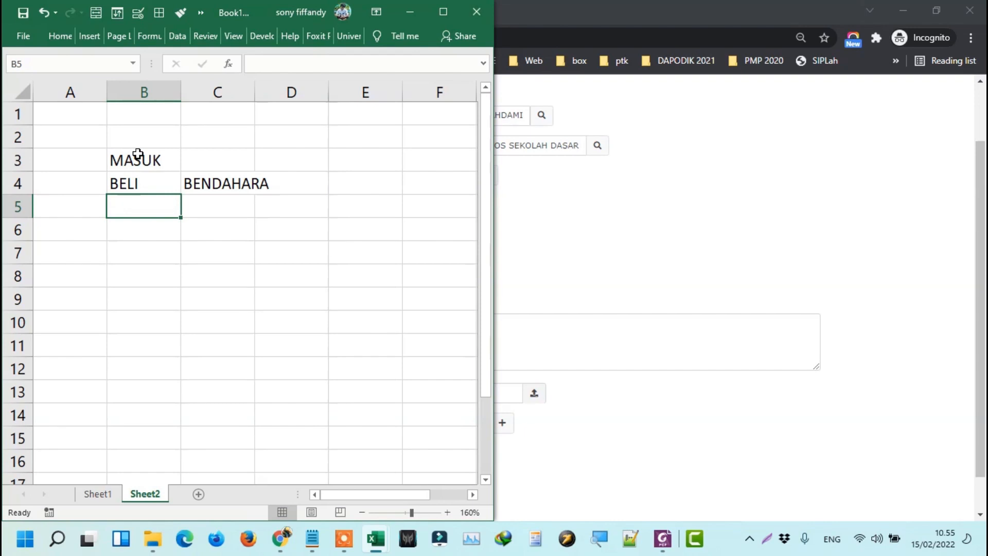
{"action": "type", "text": "GUDANG"}
{"action": "key", "text": "Tab"}
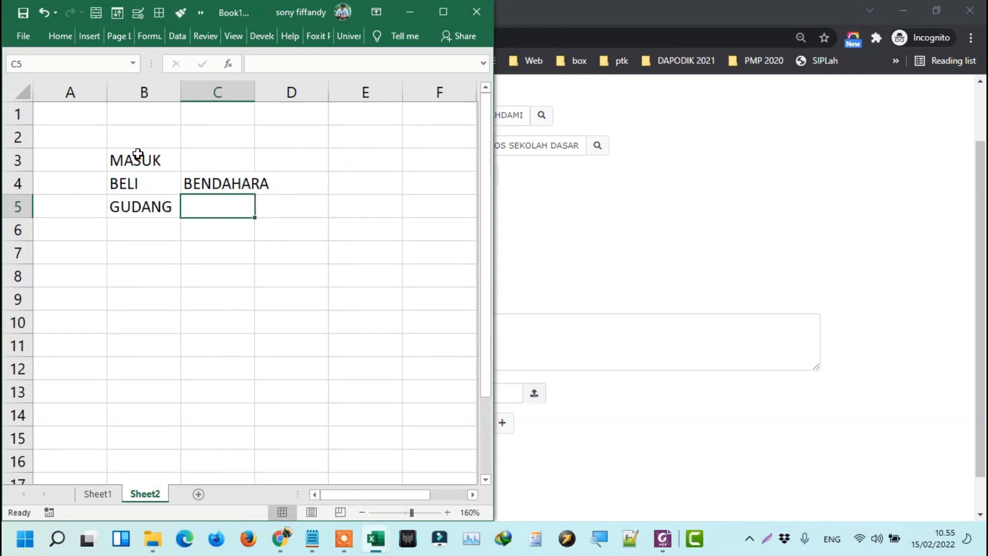
{"action": "type", "text": "OPS"}
{"action": "key", "text": "Return"}
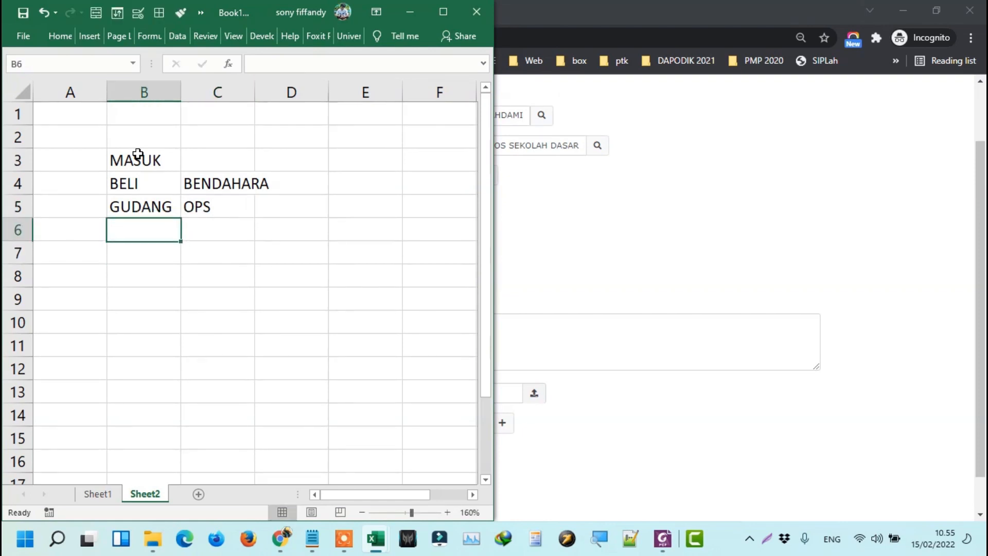
{"action": "key", "text": "Up"}
{"action": "key", "text": "Right"}
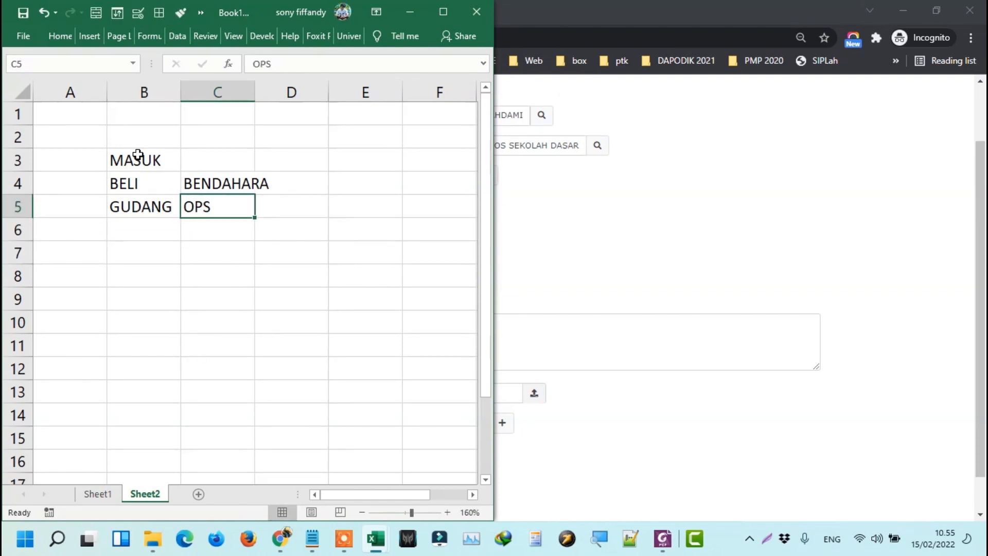
{"action": "key", "text": "Left"}
{"action": "key", "text": "Left"}
{"action": "key", "text": "Right"}
{"action": "key", "text": "Down"}
{"action": "key", "text": "Down"}
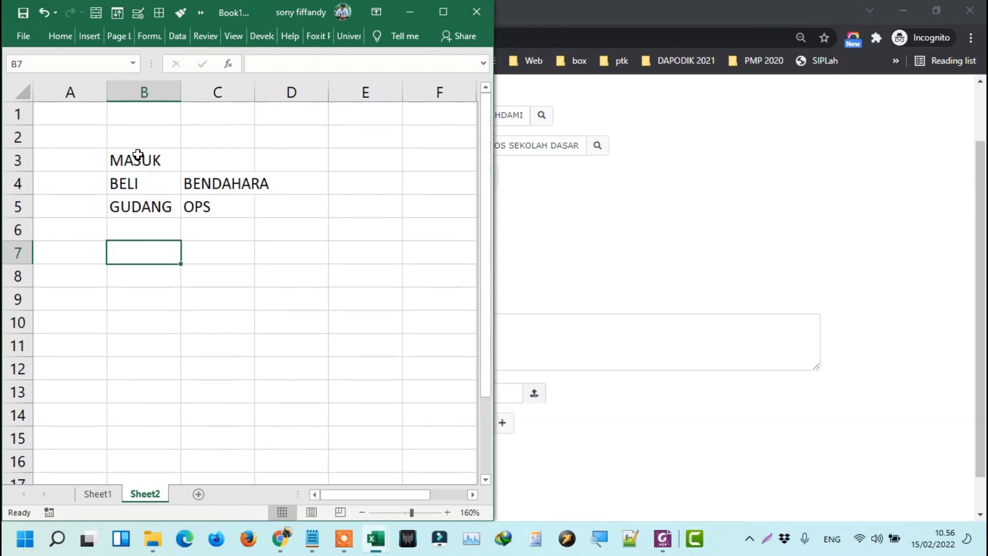
Enter KELUAR in B7, GUDANG–OPS in row 8 and BERI–GURU in row 9.
{"action": "type", "text": "KELUAR"}
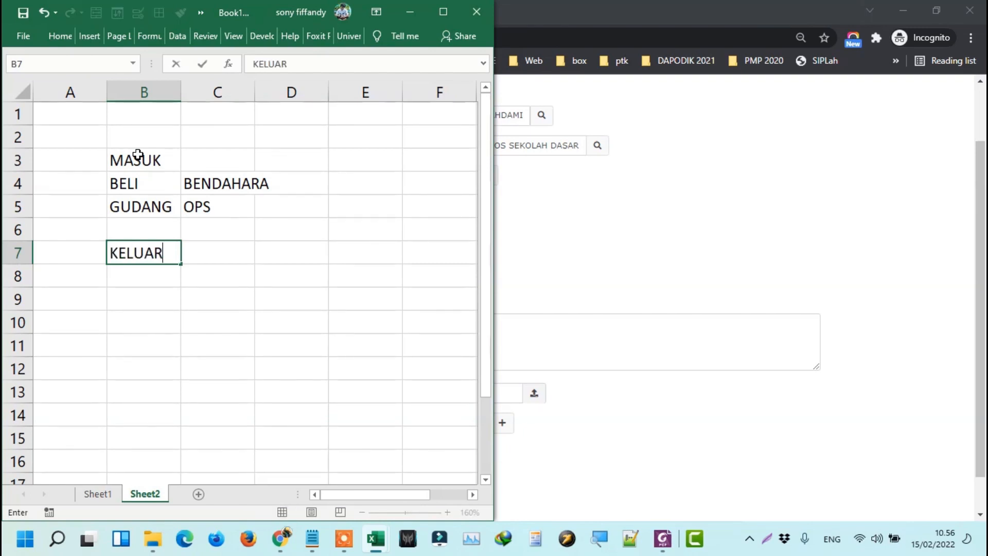
{"action": "key", "text": "Return"}
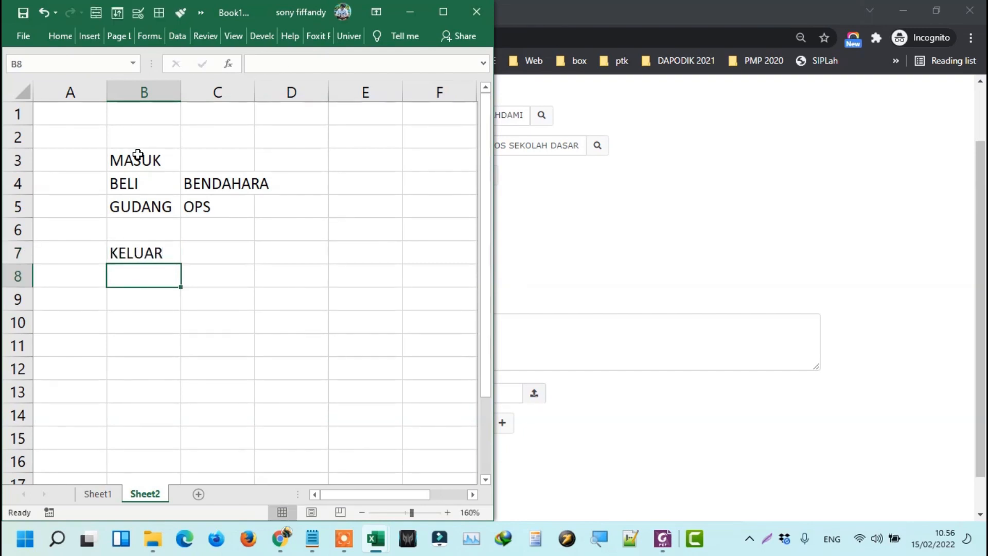
{"action": "type", "text": "GUDANG"}
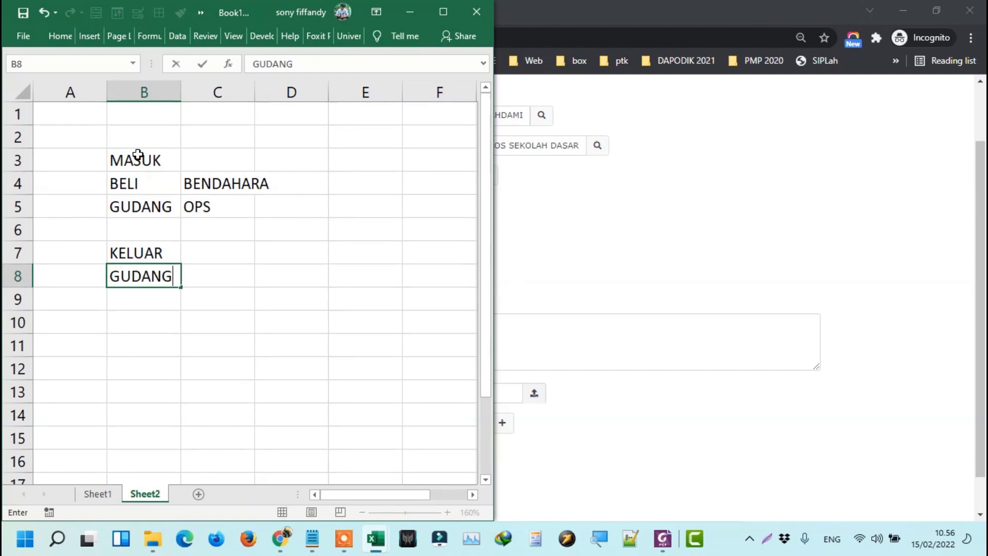
{"action": "key", "text": "Tab"}
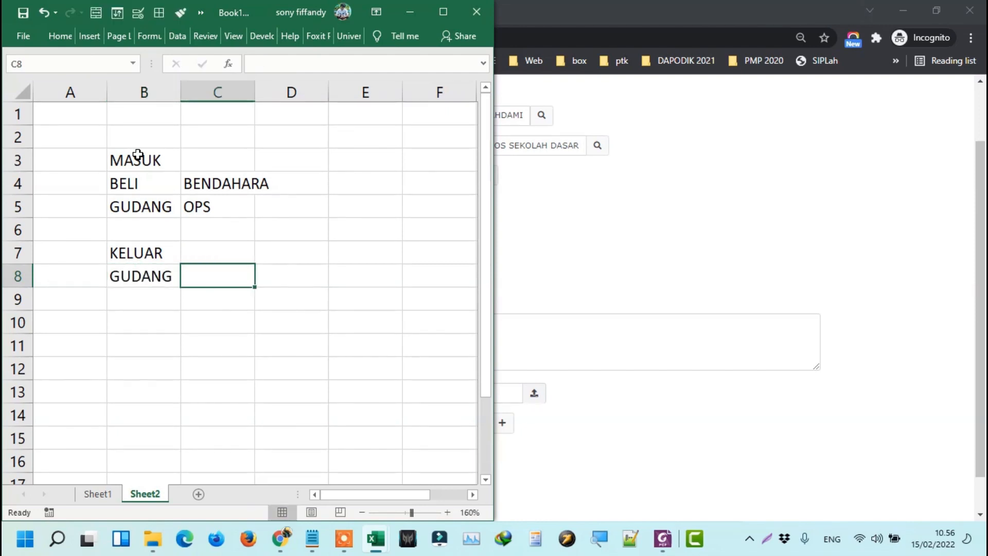
{"action": "type", "text": "OPS"}
{"action": "key", "text": "Return"}
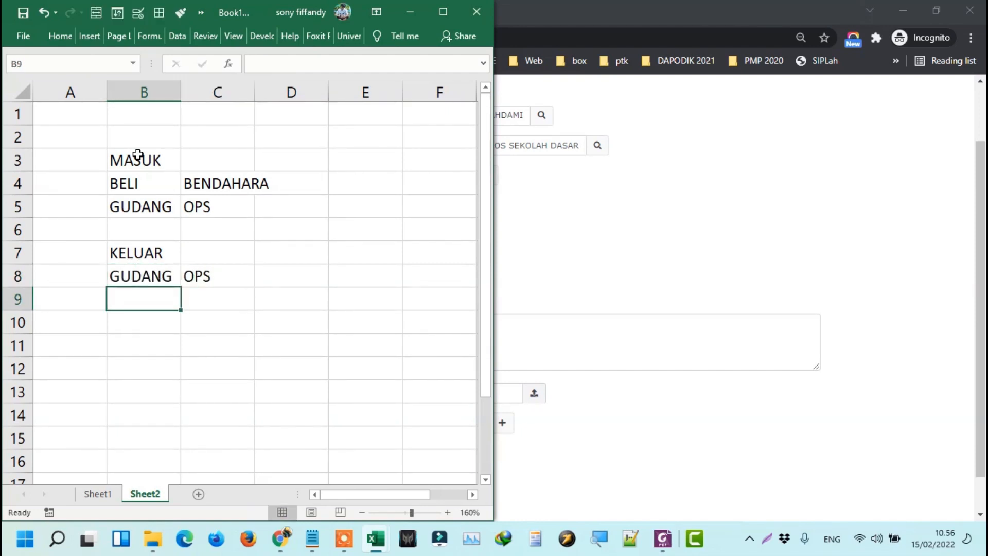
{"action": "type", "text": "D"}
{"action": "key", "text": "BackSpace"}
{"action": "type", "text": "BERI"}
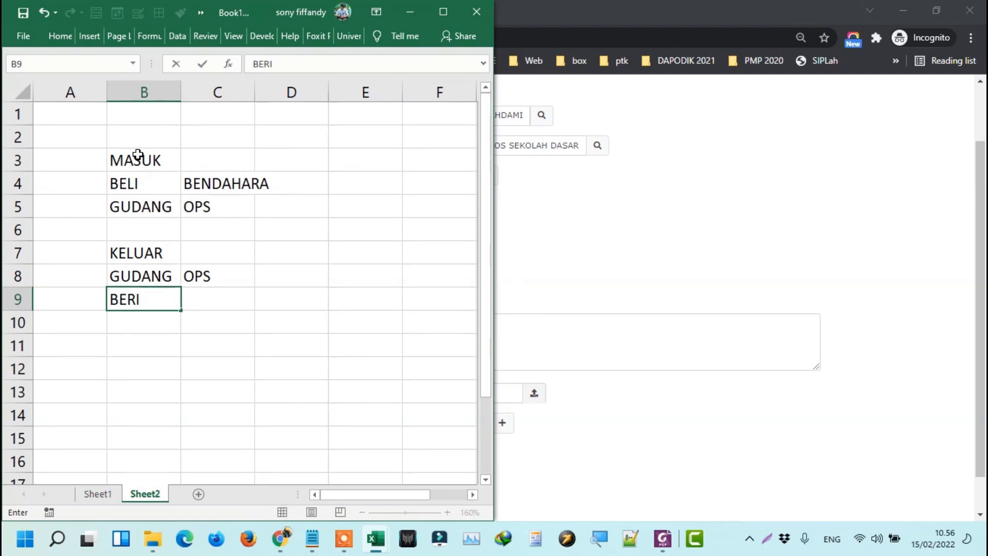
{"action": "key", "text": "Tab"}
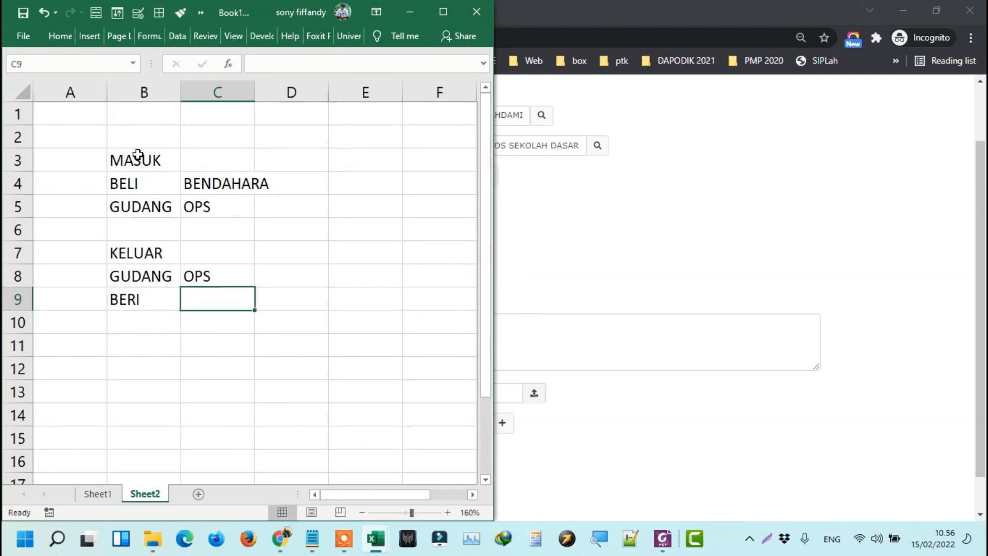
{"action": "type", "text": "GURU"}
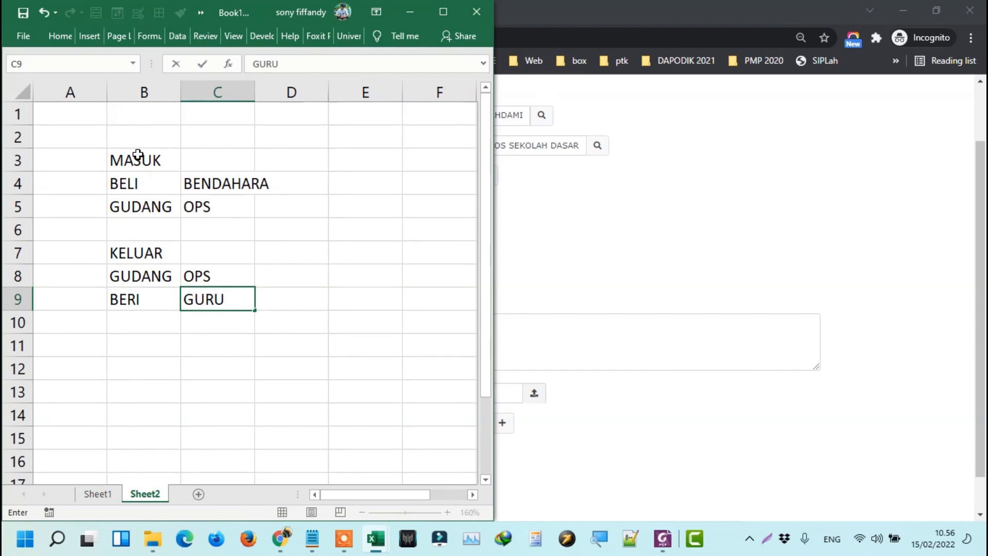
{"action": "key", "text": "Left"}
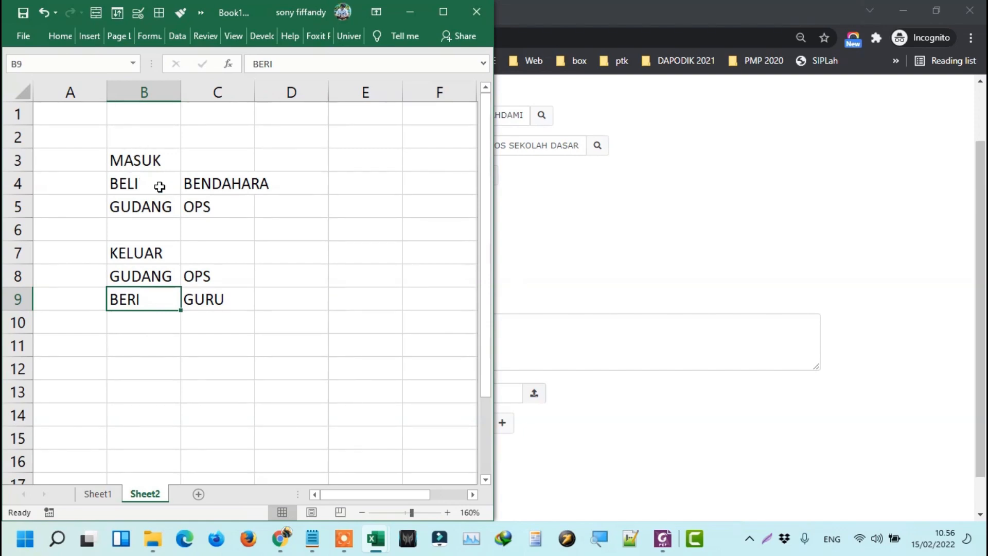
Review the entries in C4, C5, B8, C8 and C9.
{"action": "left_click", "coordinate": [212, 180]}
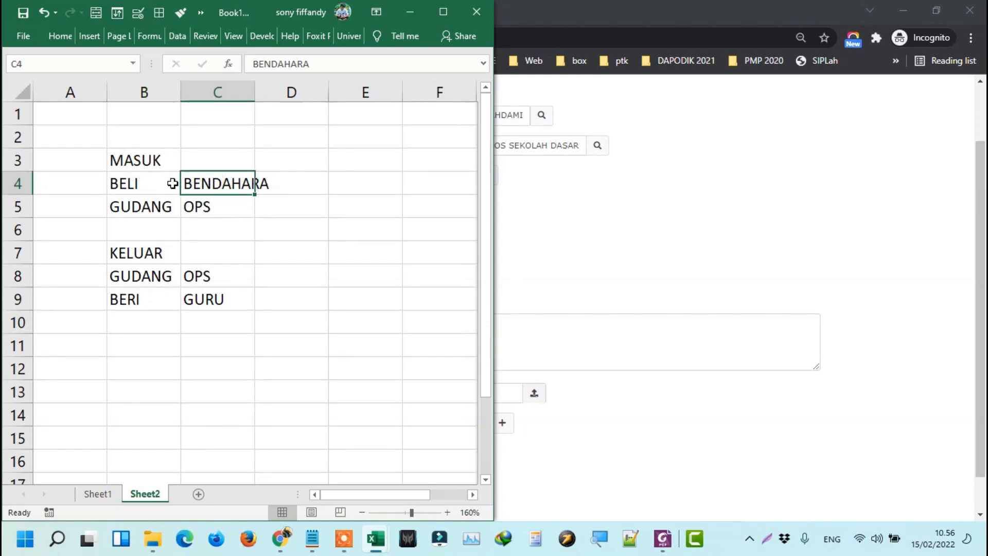
{"action": "left_click", "coordinate": [206, 206]}
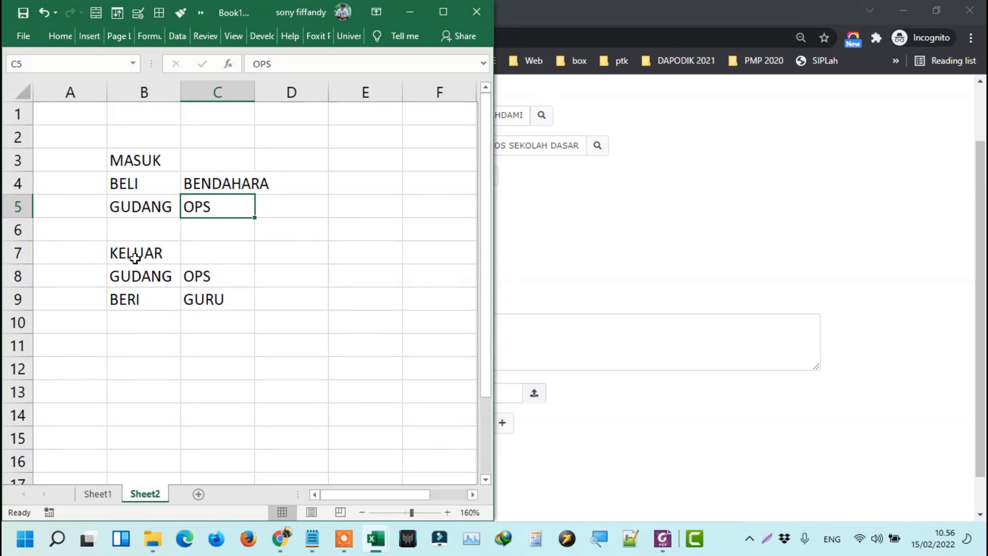
{"action": "left_click", "coordinate": [153, 275]}
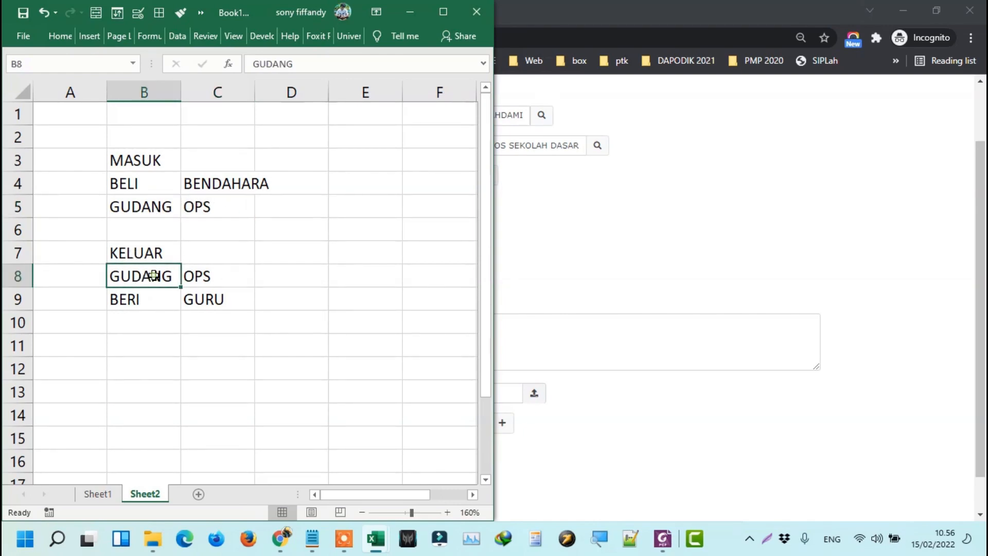
{"action": "left_click", "coordinate": [213, 274]}
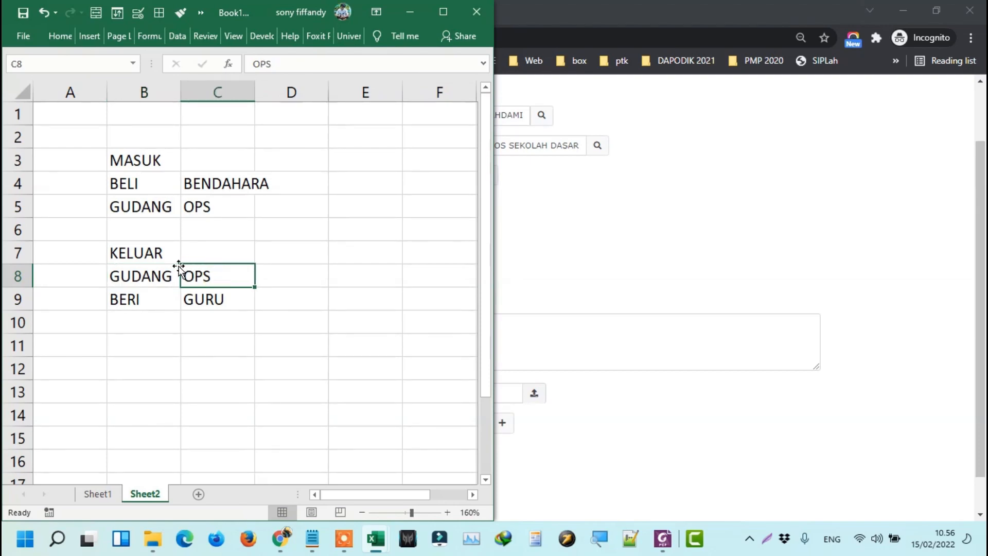
{"action": "left_click_drag", "start_coordinate": [152, 273], "coordinate": [194, 276]}
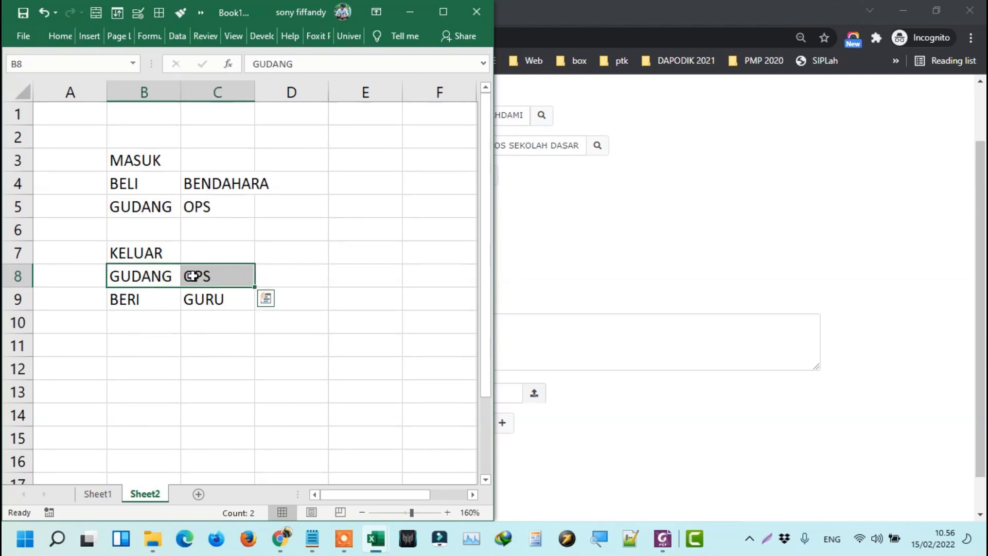
{"action": "left_click", "coordinate": [192, 276]}
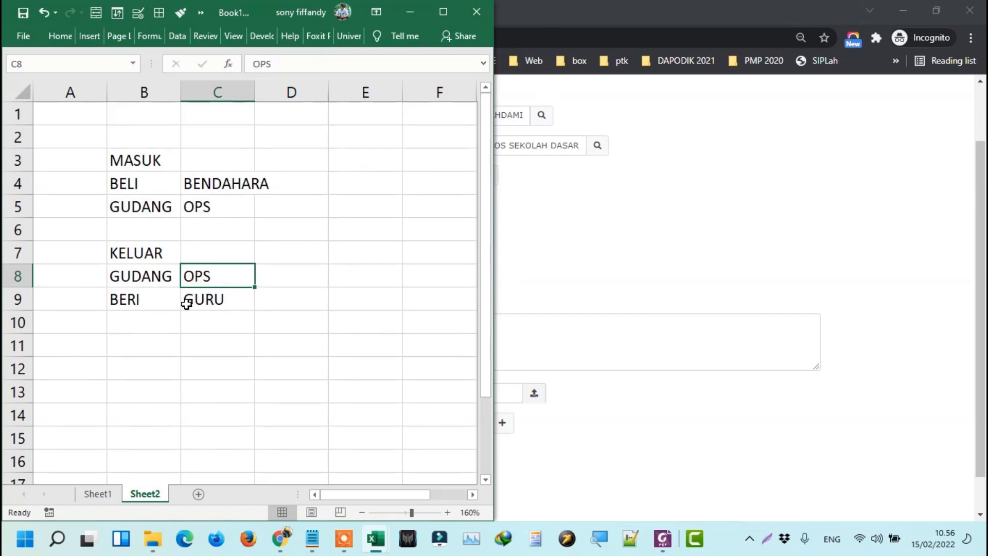
{"action": "left_click", "coordinate": [225, 298]}
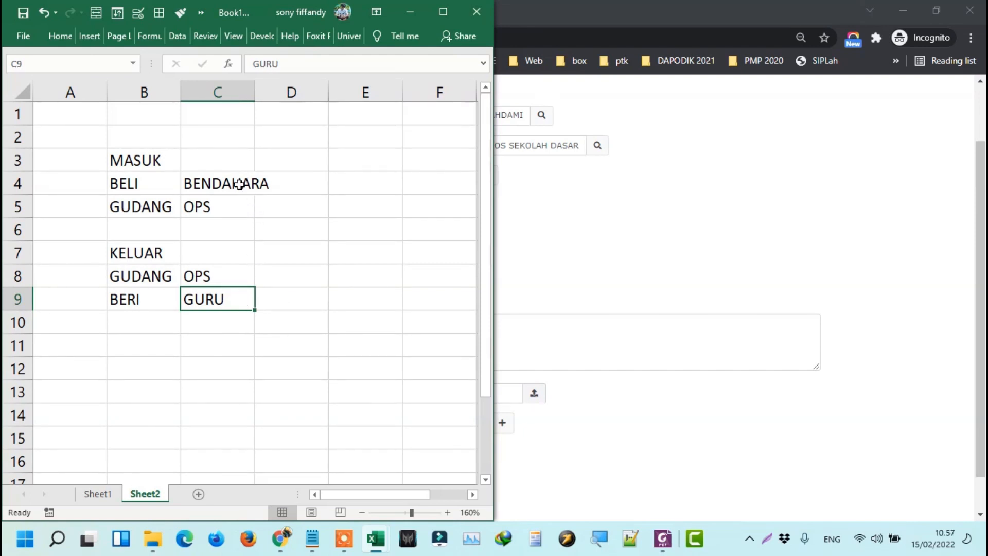
{"action": "left_click_drag", "start_coordinate": [239, 184], "coordinate": [232, 200]}
{"action": "key", "text": "ctrl+c"}
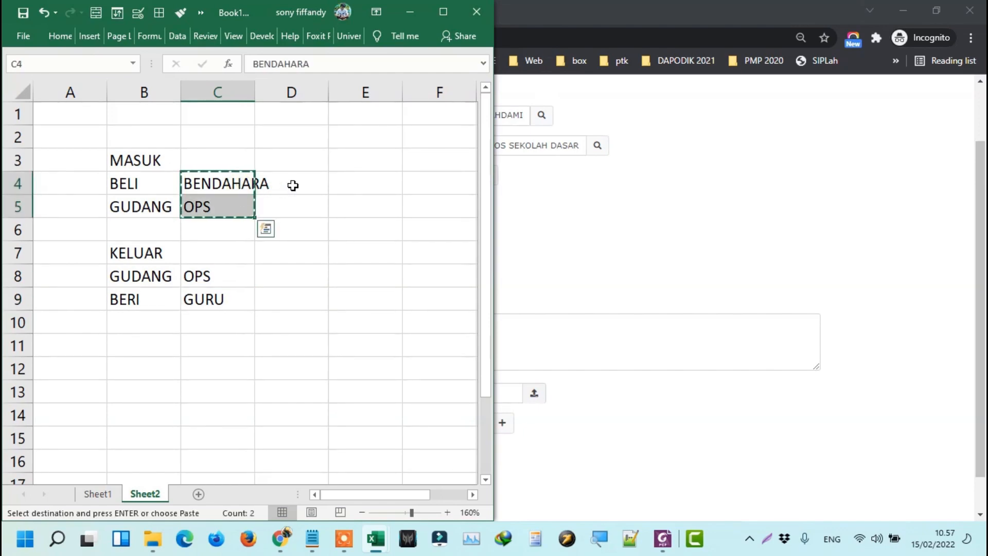
{"action": "left_click", "coordinate": [293, 186]}
{"action": "key", "text": "ctrl+v"}
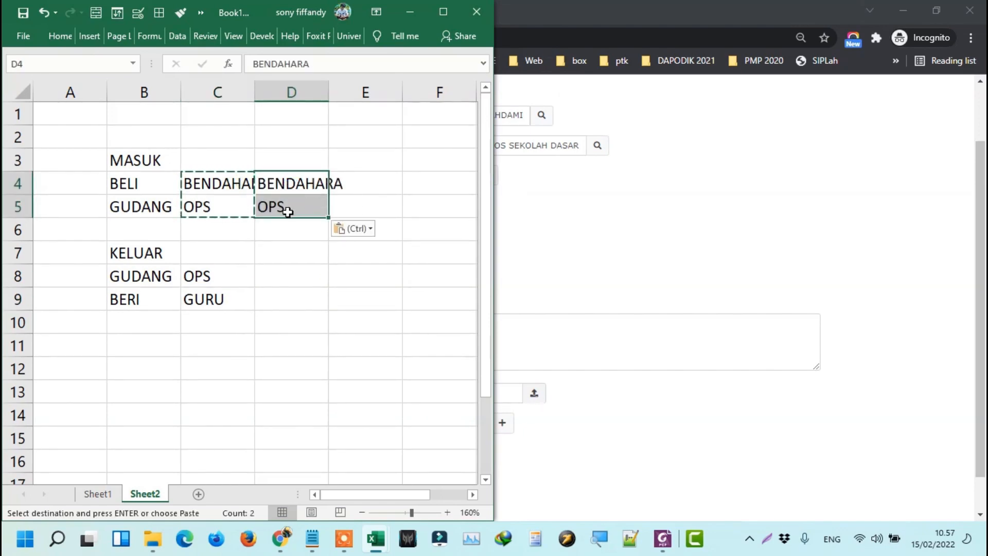
{"action": "left_click", "coordinate": [233, 278]}
{"action": "key", "text": "ctrl+c"}
{"action": "left_click", "coordinate": [303, 273]}
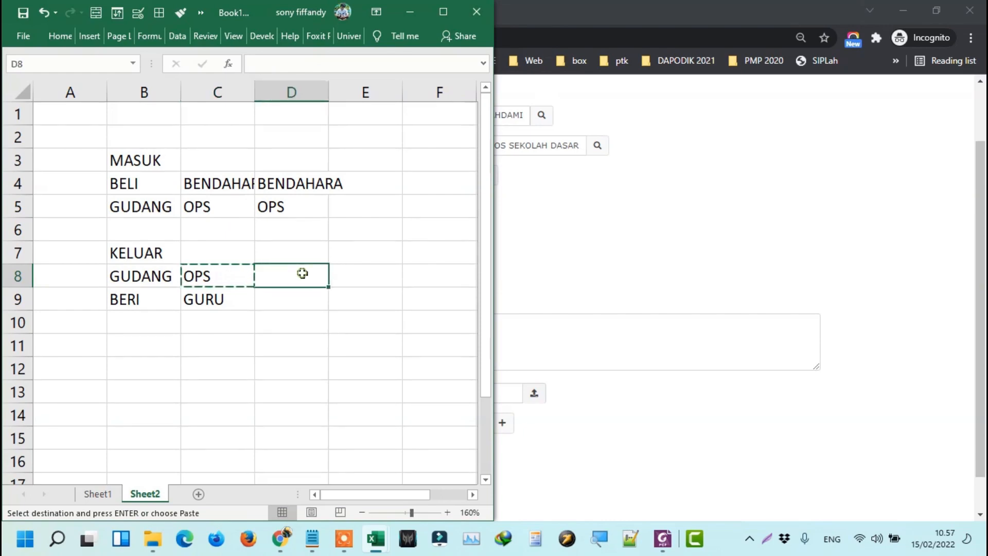
{"action": "key", "text": "ctrl+v"}
{"action": "left_click", "coordinate": [284, 186]}
{"action": "key", "text": "ctrl+c"}
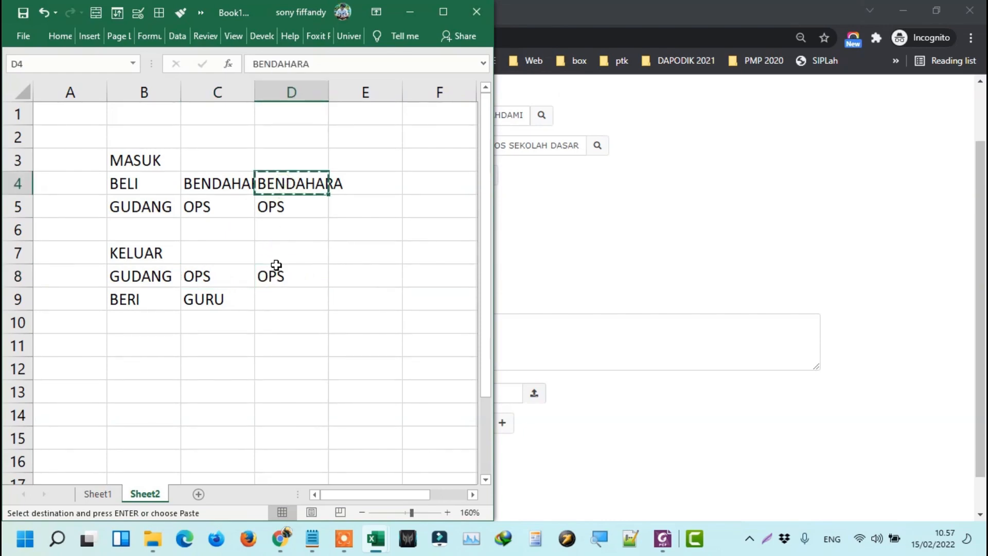
{"action": "left_click", "coordinate": [271, 293]}
{"action": "key", "text": "ctrl+v"}
{"action": "key", "text": "Escape"}
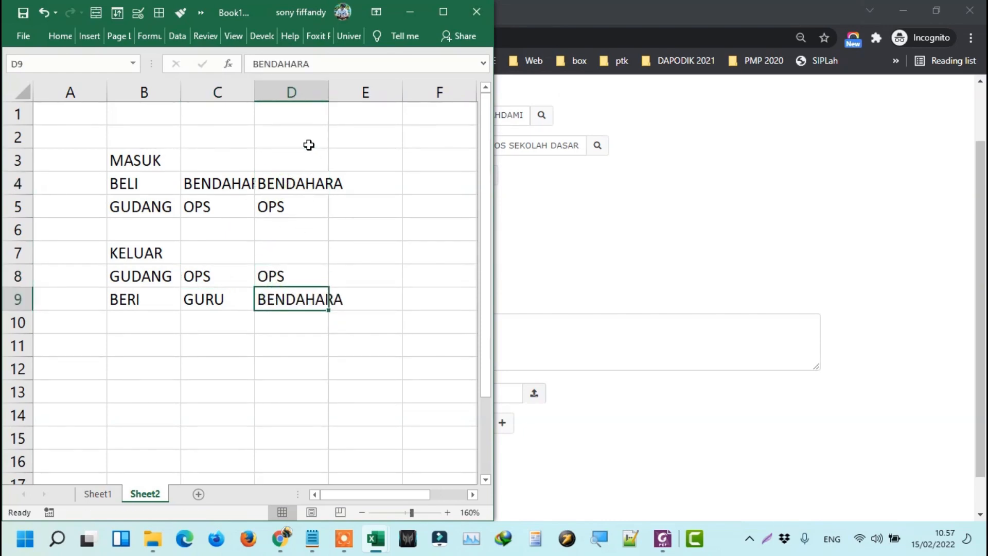
{"action": "left_click", "coordinate": [309, 150]}
{"action": "type", "text": "MAMI"}
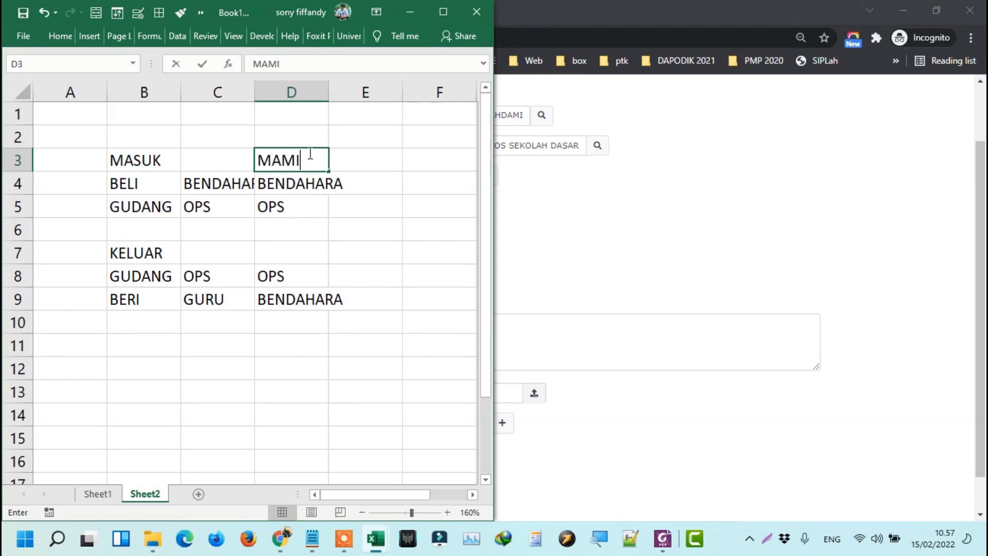
{"action": "type", "text": "N/FC"}
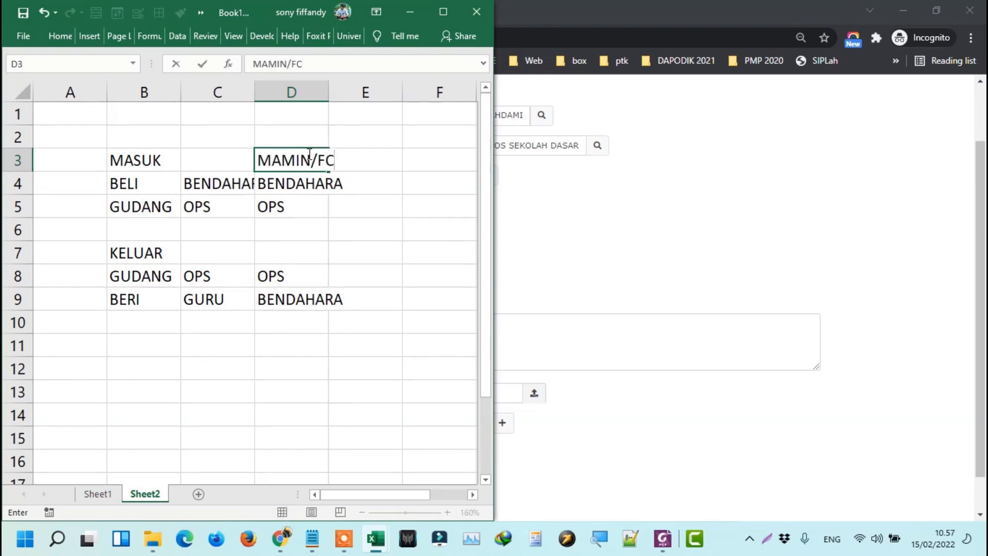
{"action": "key", "text": "Return"}
{"action": "left_click", "coordinate": [308, 153]}
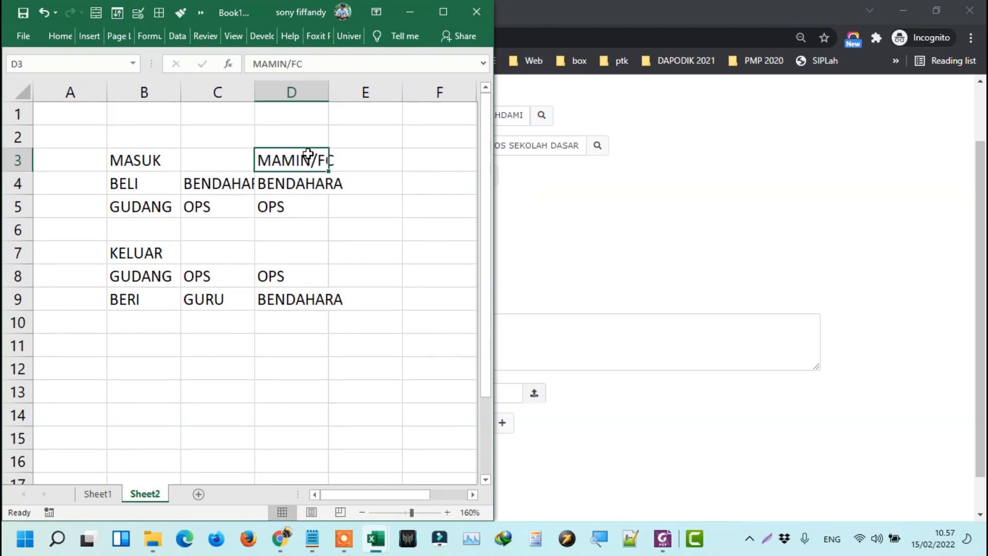
{"action": "left_click_drag", "start_coordinate": [254, 92], "coordinate": [279, 88]}
{"action": "left_click", "coordinate": [247, 162]}
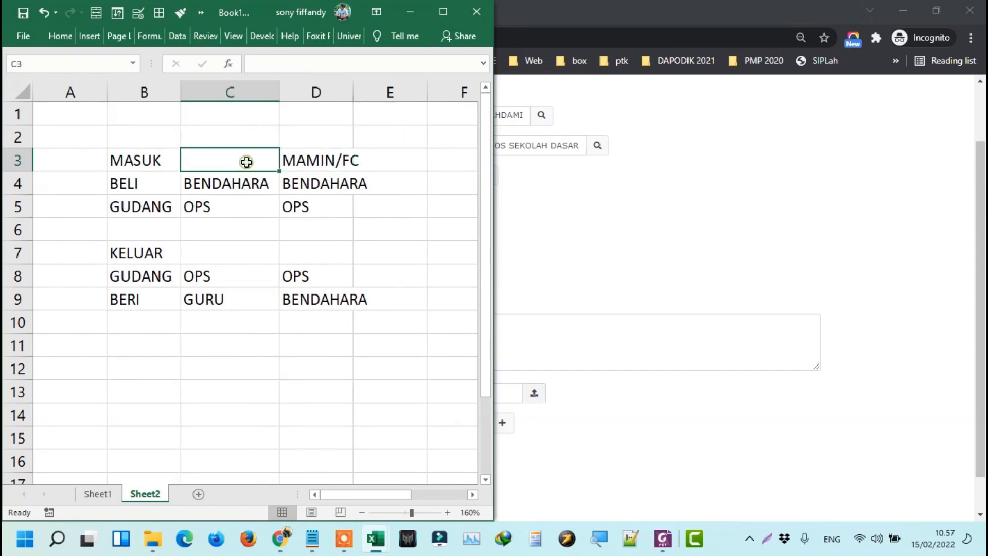
{"action": "type", "text": "ATK"}
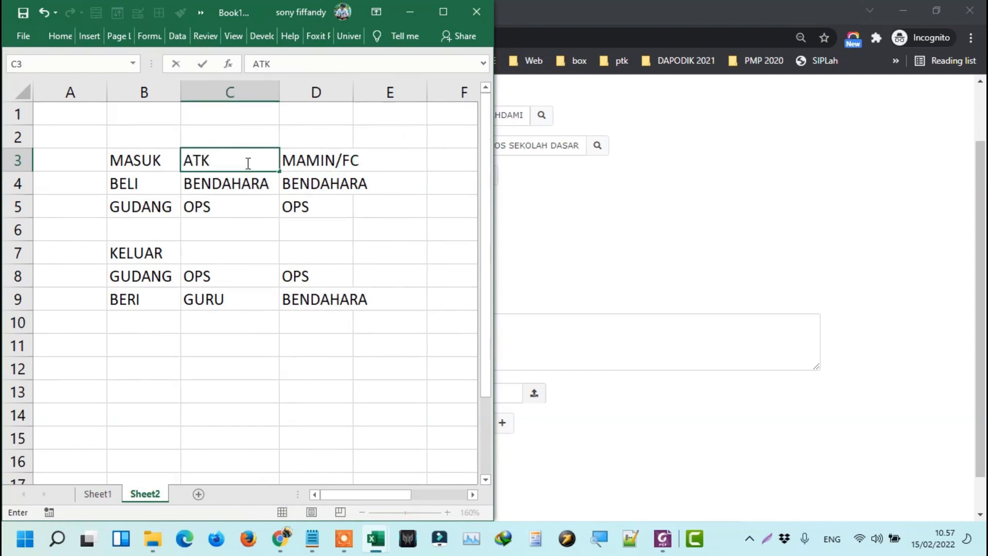
{"action": "key", "text": "Return"}
{"action": "key", "text": "Caps_Lock"}
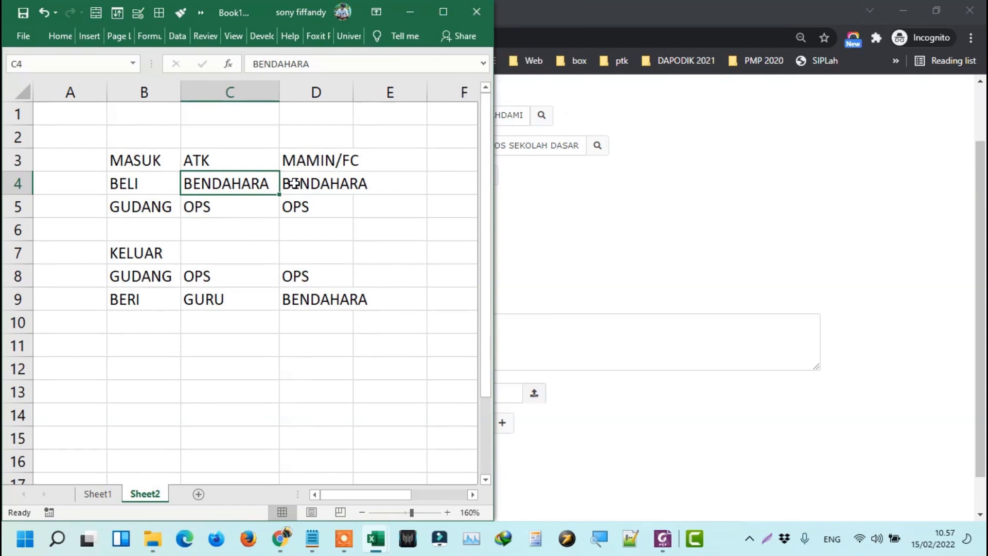
{"action": "left_click", "coordinate": [358, 92]}
Choose a different person as Pemberi through its lookup list.
{"action": "left_click", "coordinate": [661, 213]}
{"action": "scroll", "coordinate": [303, 136], "scroll_direction": "up", "scroll_amount": 1}
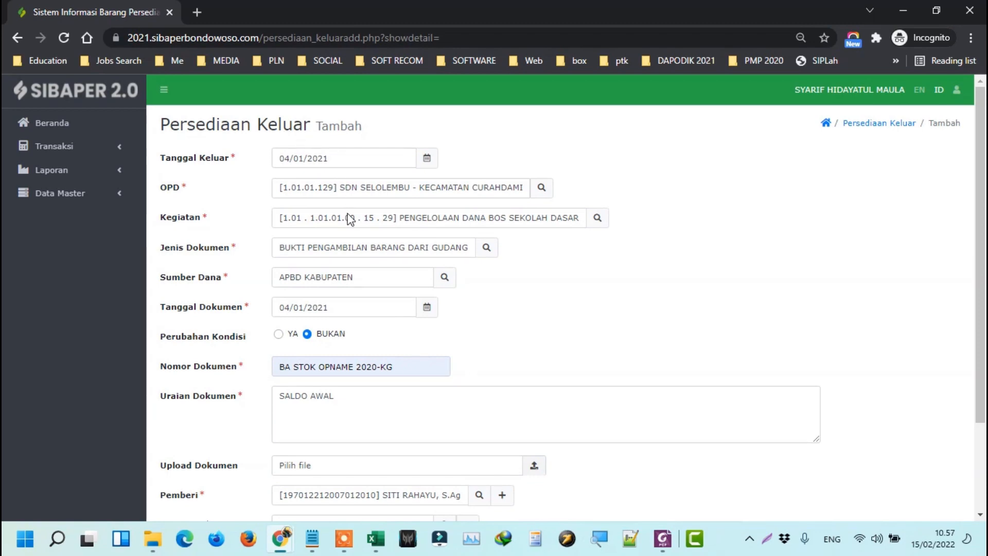
{"action": "scroll", "coordinate": [401, 307], "scroll_direction": "down", "scroll_amount": 2}
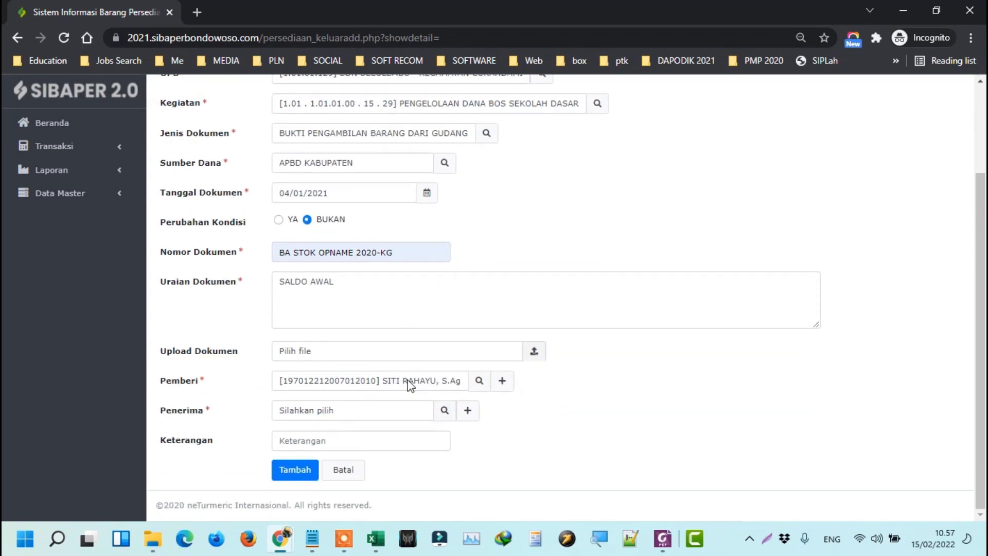
{"action": "left_click", "coordinate": [479, 380]}
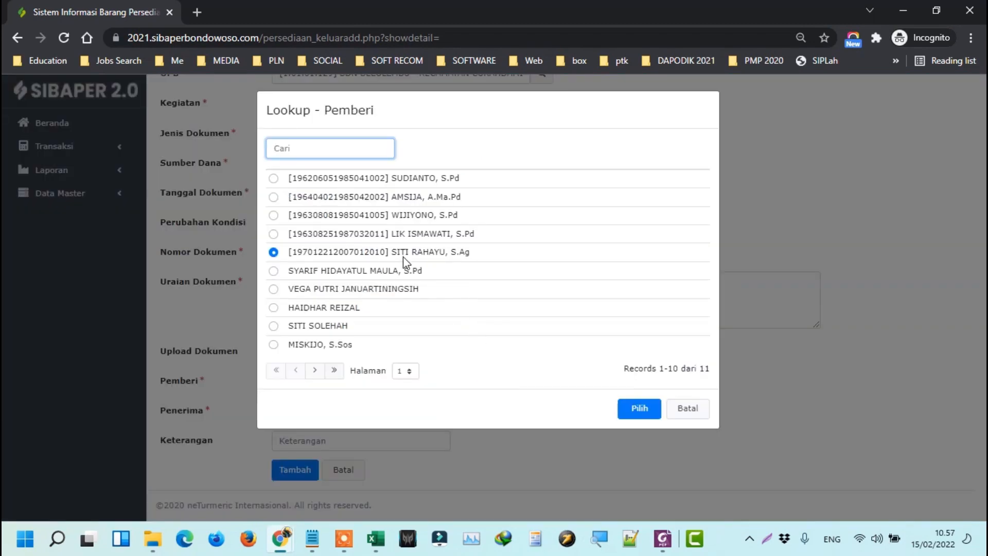
{"action": "left_click", "coordinate": [353, 272]}
{"action": "left_click", "coordinate": [629, 418]}
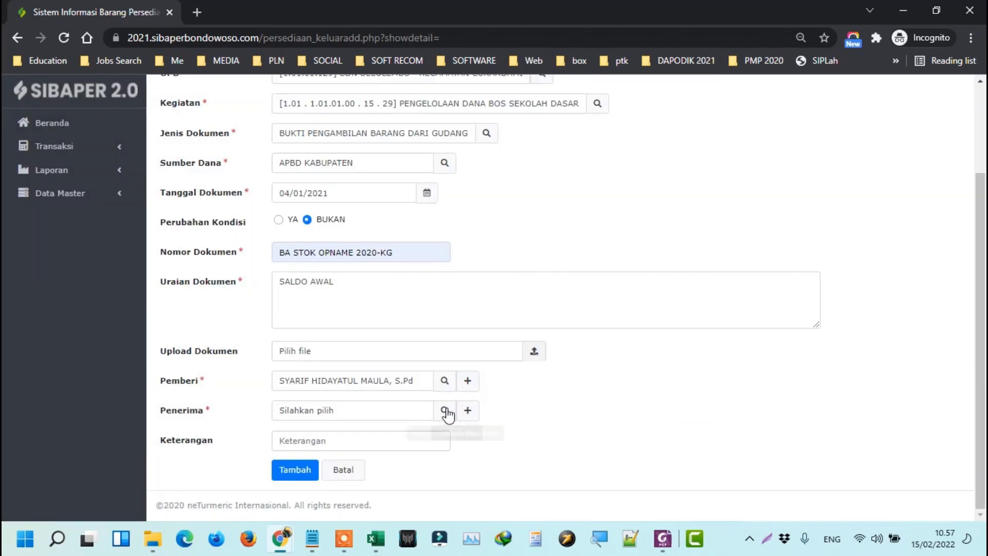
Pick the Penerima, save the 04/01/2021 entry with Tambah, and expand its row.
{"action": "left_click", "coordinate": [443, 411]}
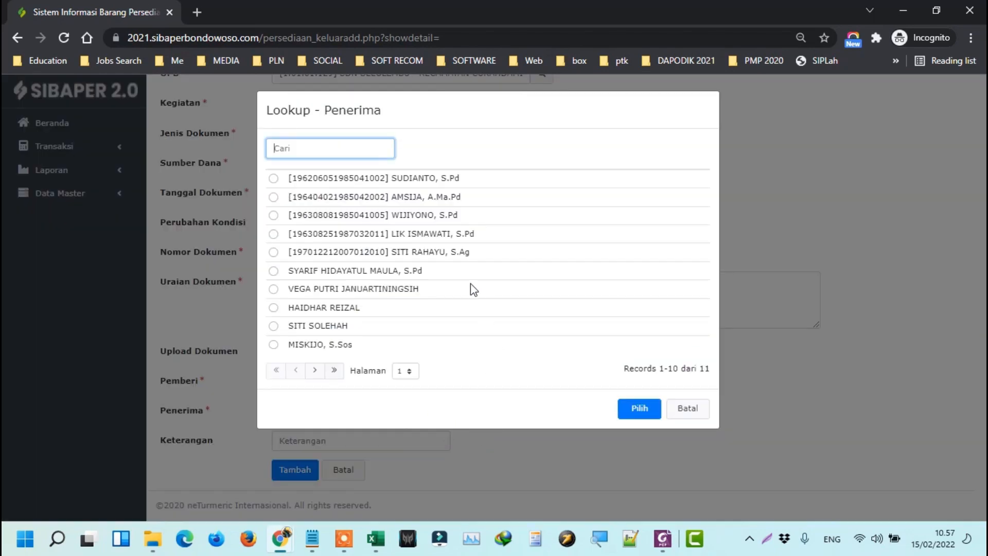
{"action": "left_click", "coordinate": [368, 253]}
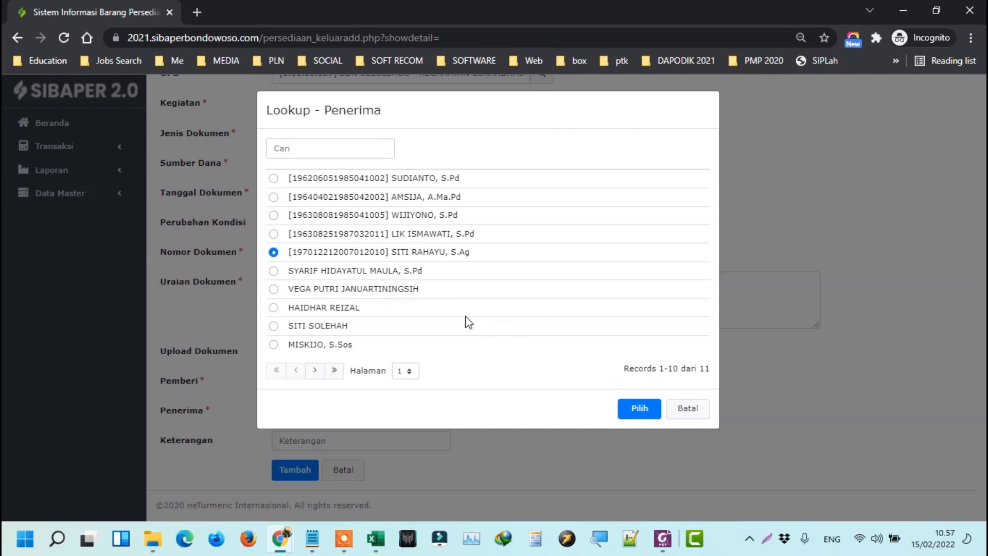
{"action": "left_click", "coordinate": [379, 291]}
{"action": "left_click", "coordinate": [635, 409]}
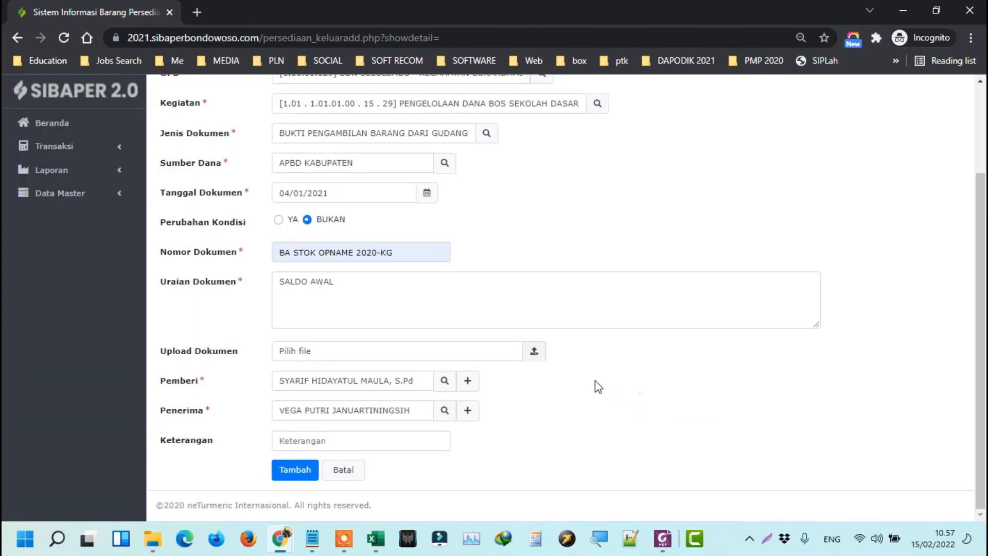
{"action": "left_click", "coordinate": [303, 469]}
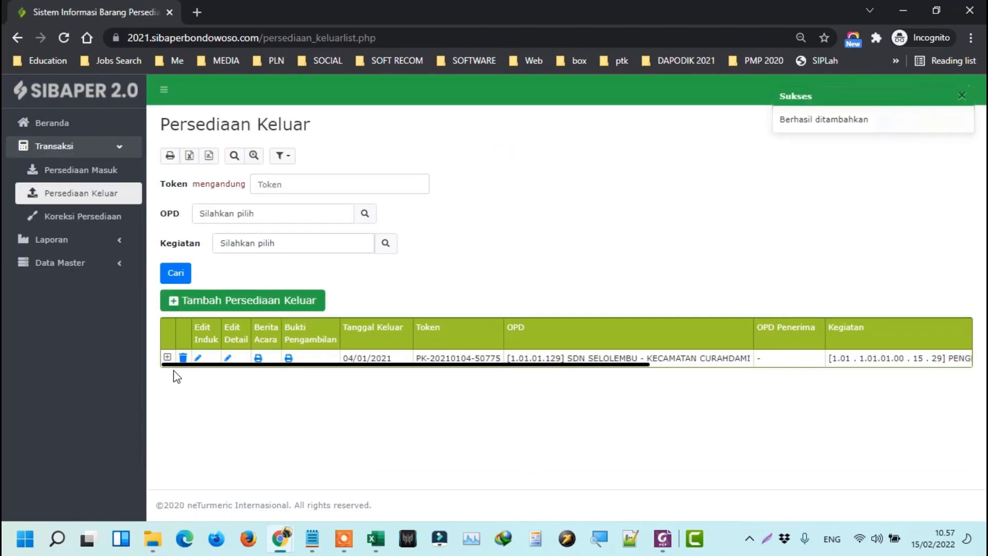
{"action": "left_click", "coordinate": [167, 357]}
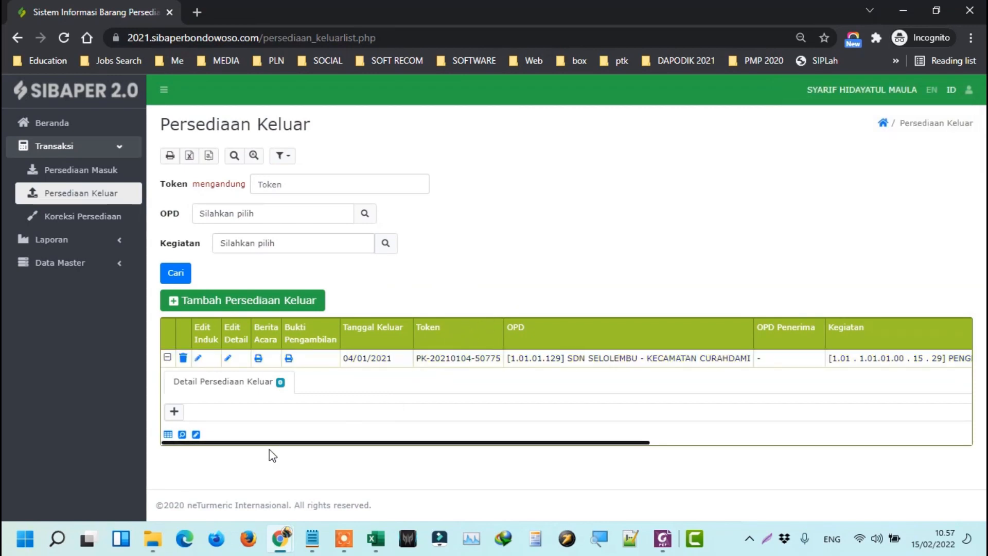
Put a thick outside border around C15:C21 on Sheet2.
{"action": "mouse_move", "coordinate": [371, 529]}
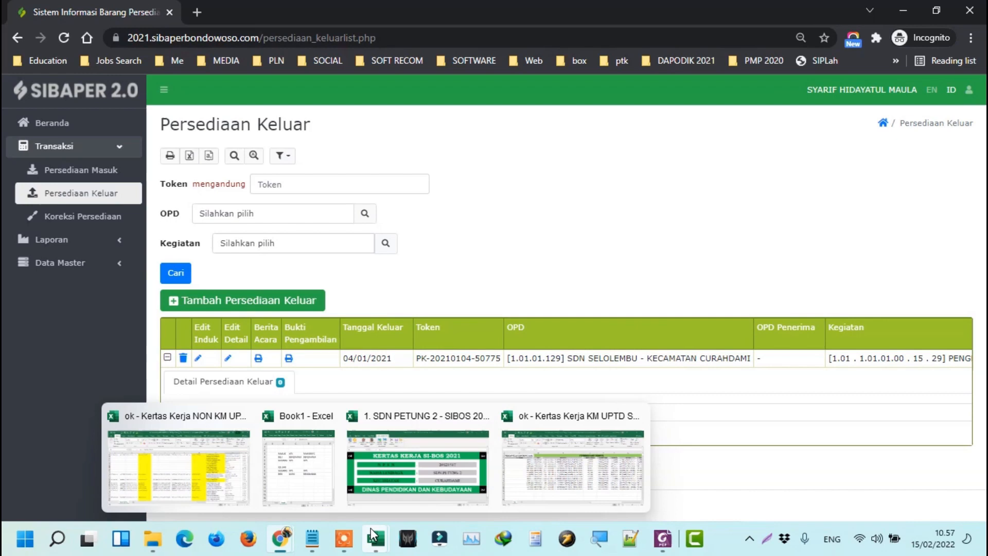
{"action": "left_click", "coordinate": [298, 465]}
{"action": "scroll", "coordinate": [330, 288], "scroll_direction": "down", "scroll_amount": 4}
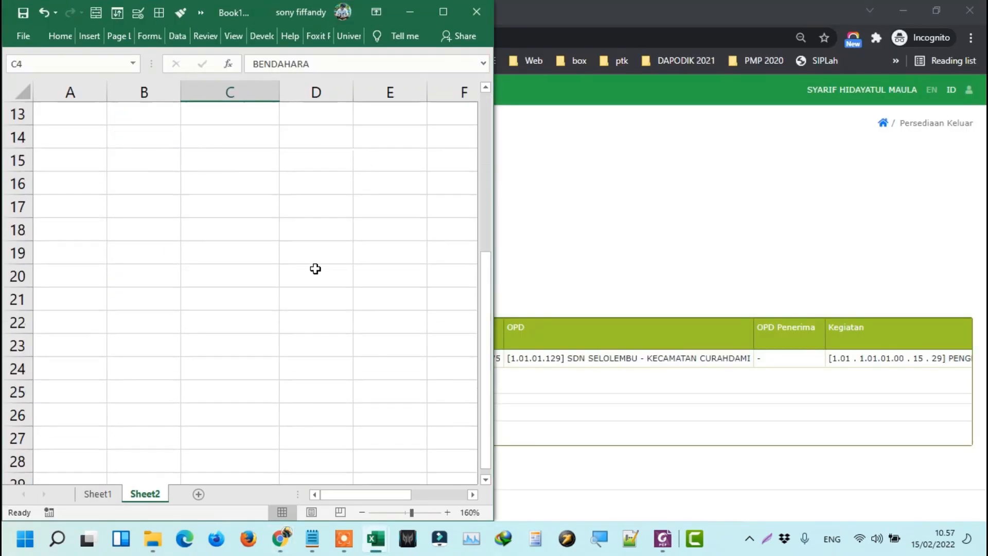
{"action": "left_click", "coordinate": [190, 166]}
{"action": "left_click_drag", "start_coordinate": [198, 158], "coordinate": [262, 298]}
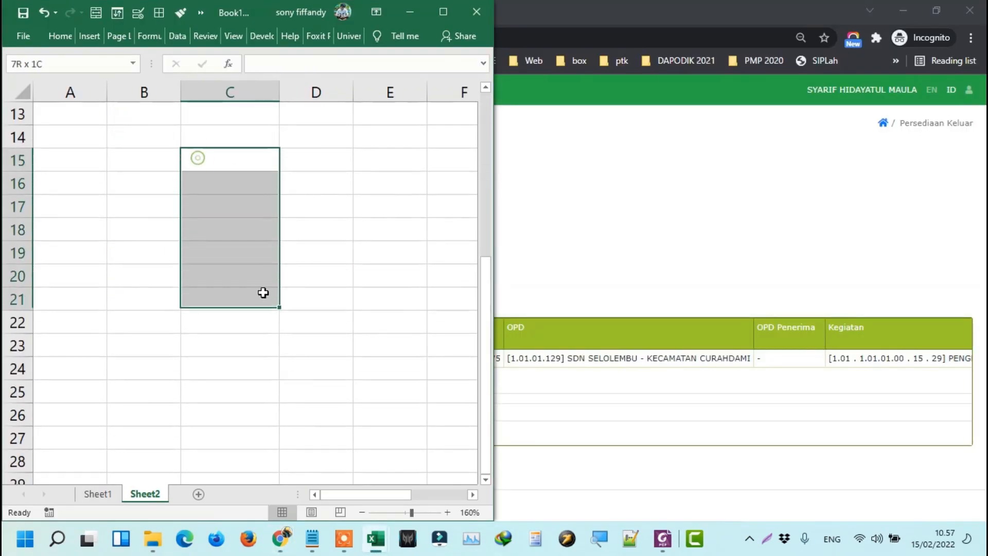
{"action": "left_click", "coordinate": [60, 35]}
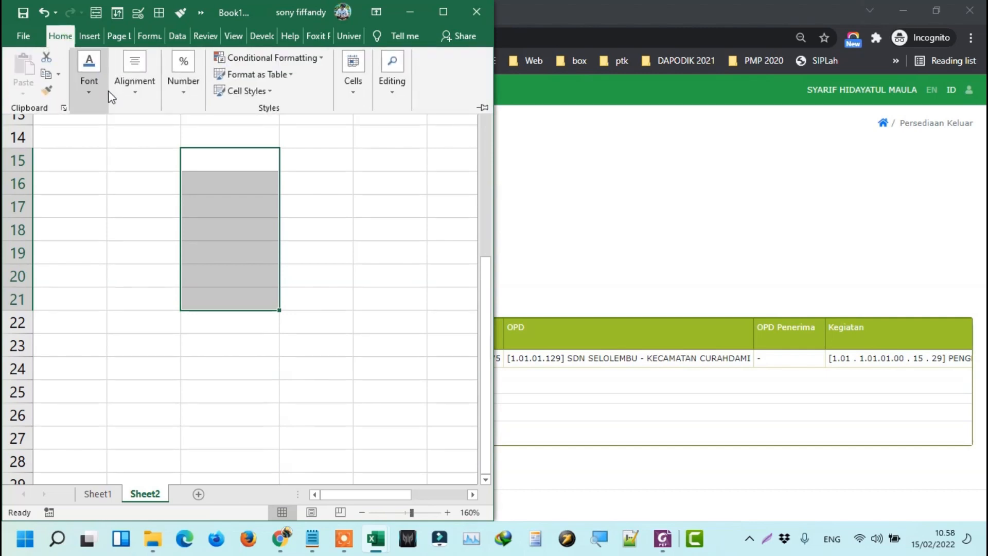
{"action": "left_click", "coordinate": [93, 94]}
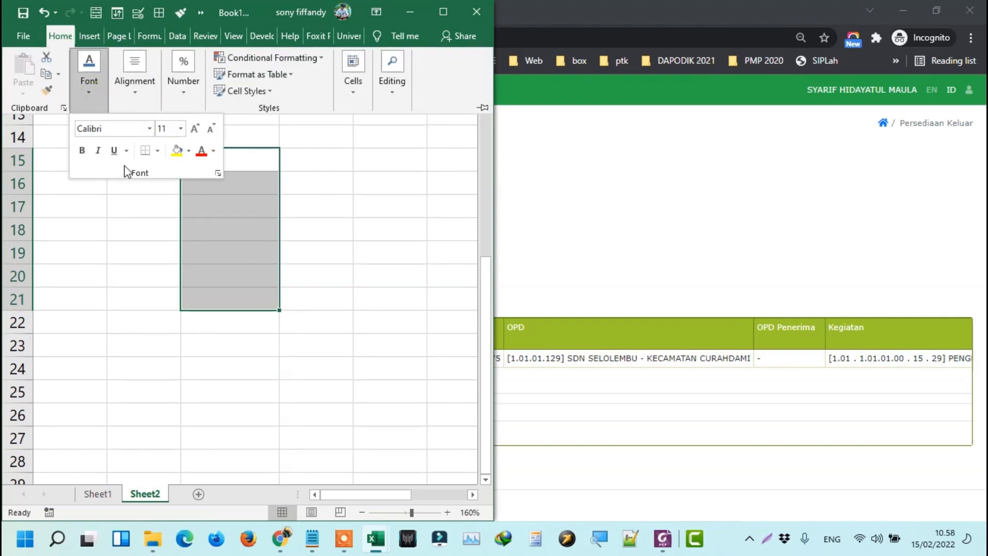
{"action": "left_click", "coordinate": [157, 151]}
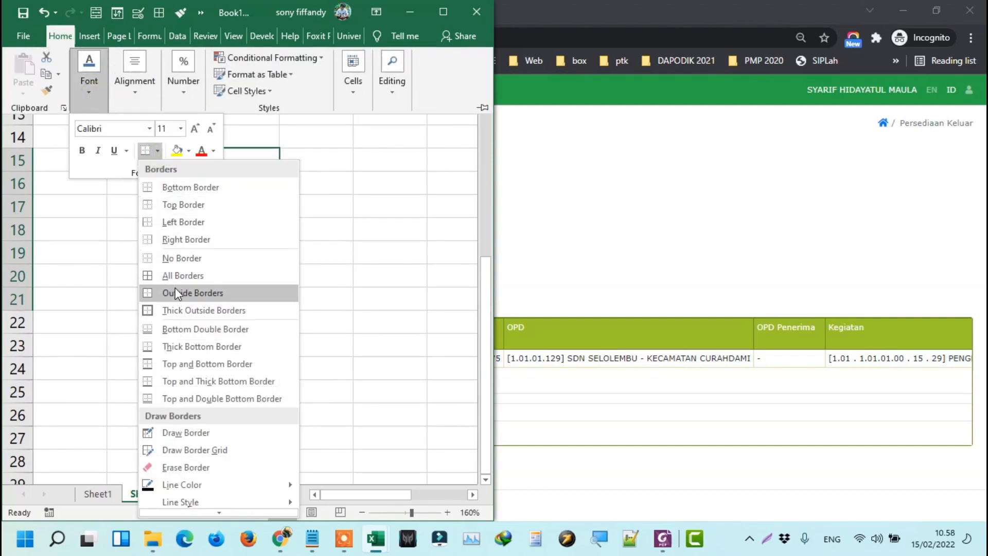
{"action": "left_click", "coordinate": [175, 310]}
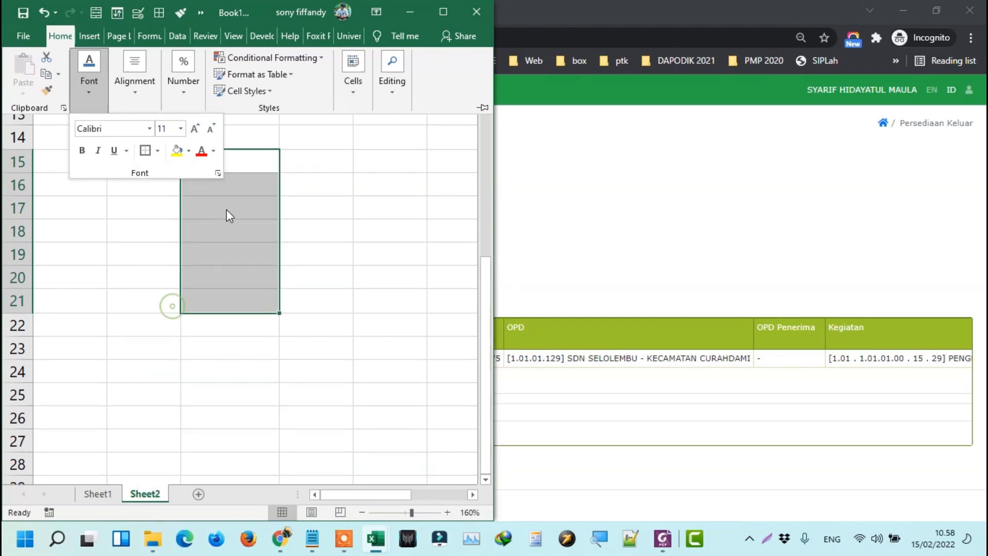
{"action": "left_click", "coordinate": [234, 183]}
Box C15:C16 with a thick outline and type kop in C15.
{"action": "left_click_drag", "start_coordinate": [222, 164], "coordinate": [220, 185]}
{"action": "left_click", "coordinate": [65, 36]}
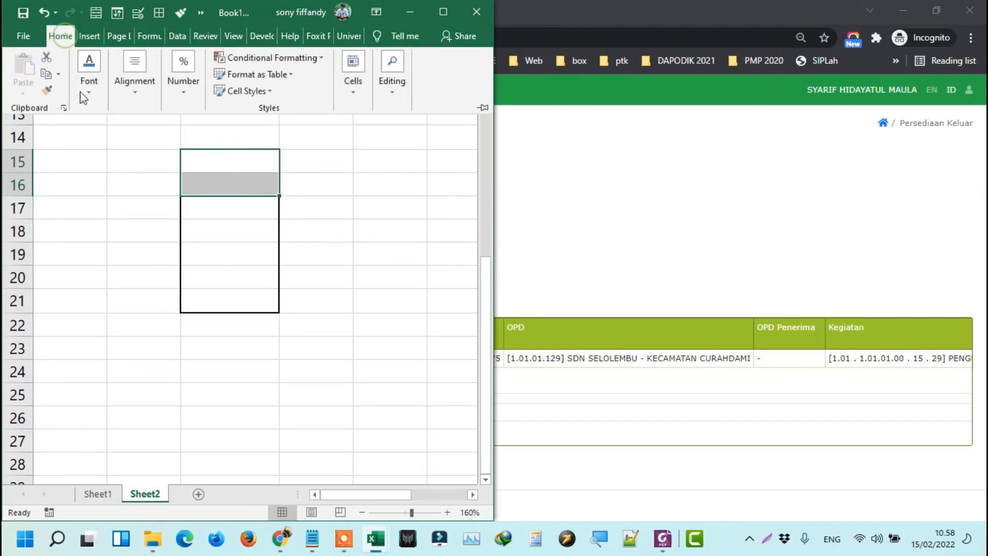
{"action": "left_click", "coordinate": [89, 92]}
{"action": "left_click", "coordinate": [139, 154]}
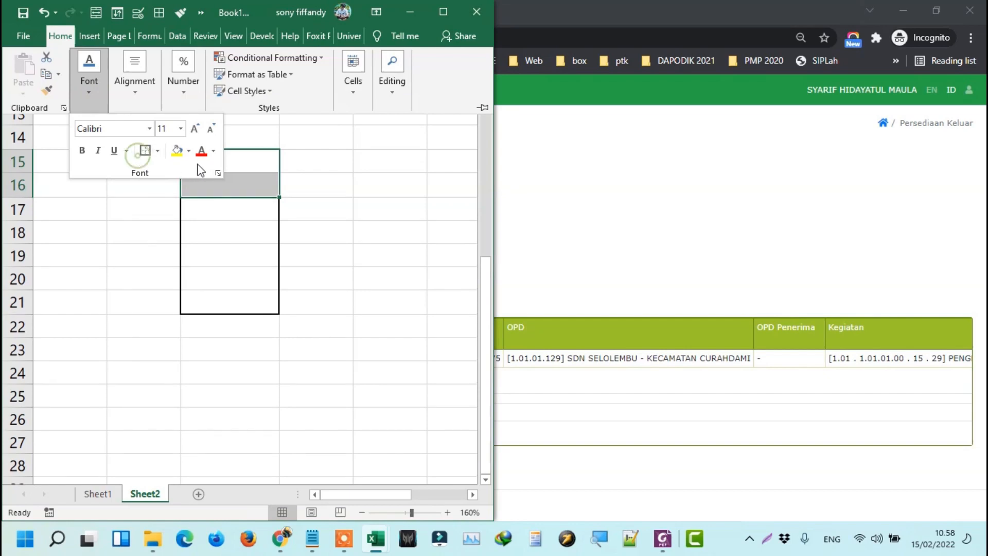
{"action": "left_click", "coordinate": [260, 168]}
{"action": "left_click", "coordinate": [245, 165]}
{"action": "scroll", "coordinate": [245, 164], "scroll_direction": "up", "scroll_amount": 2}
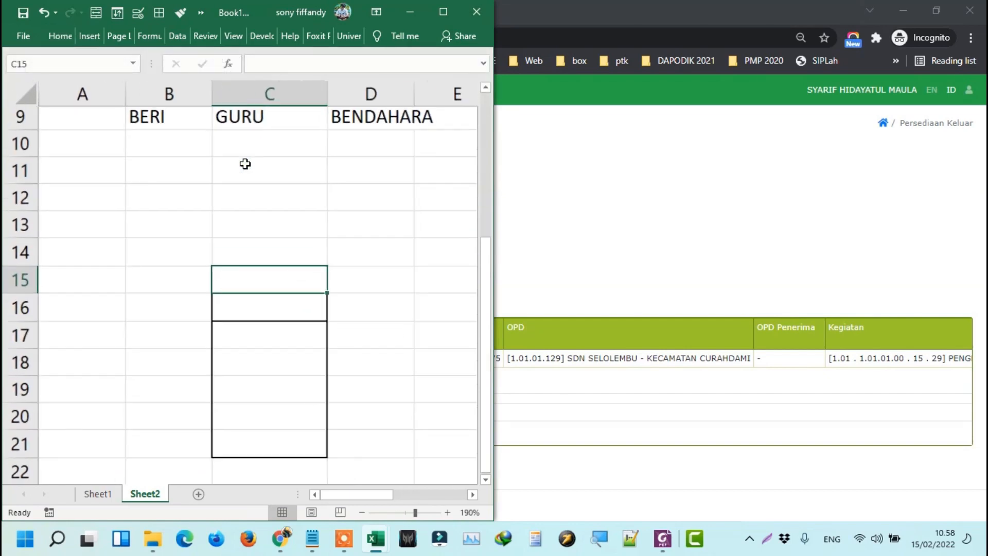
{"action": "scroll", "coordinate": [264, 214], "scroll_direction": "down", "scroll_amount": 1}
{"action": "type", "text": "kop"}
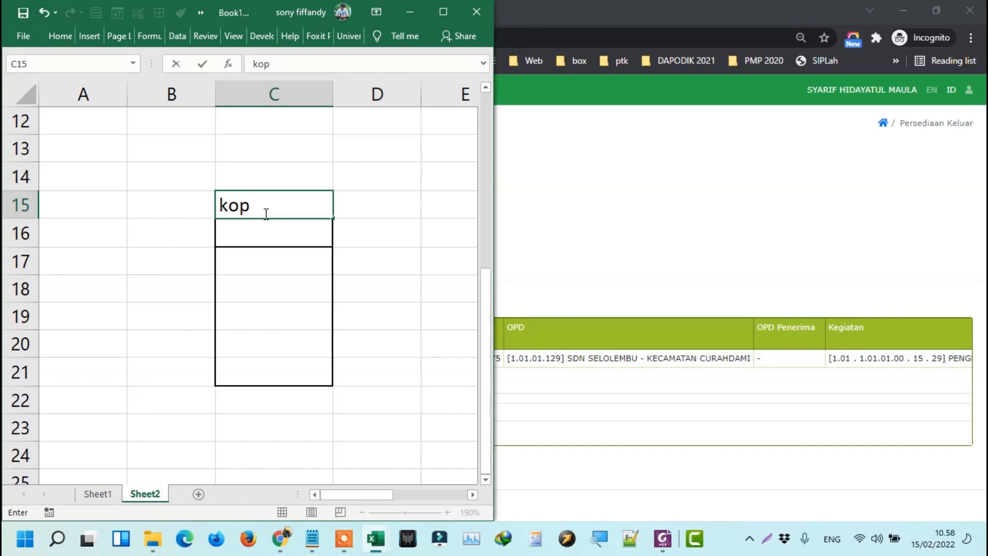
{"action": "key", "text": "Return"}
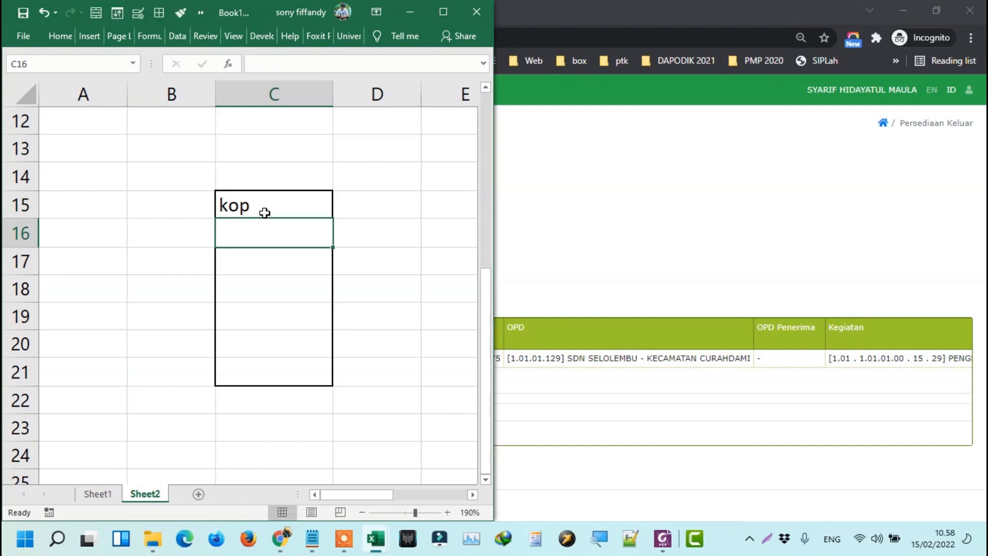
Open the 04/01/2021 entry's edit form, cancel it with Batal, and re-expand its details.
{"action": "left_click", "coordinate": [625, 210]}
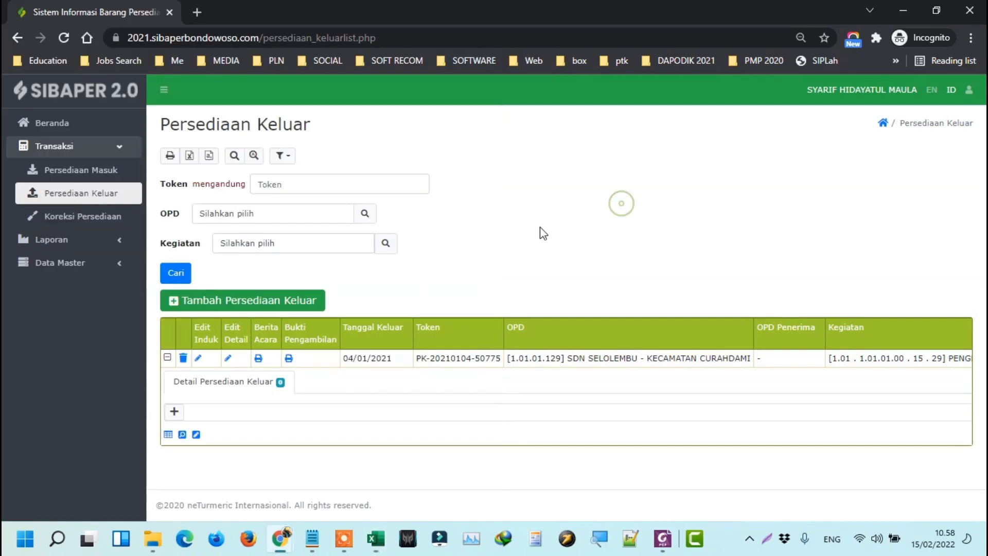
{"action": "left_click", "coordinate": [199, 360]}
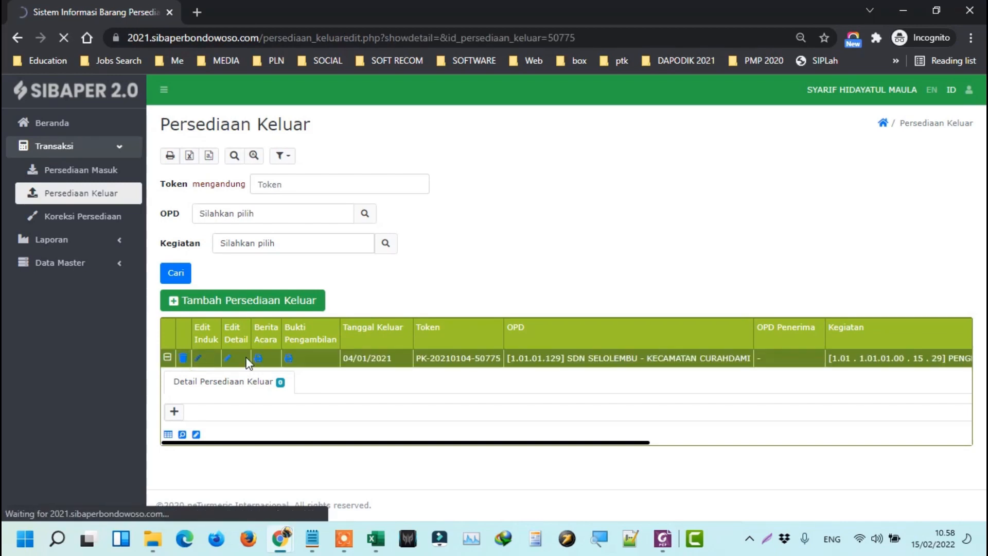
{"action": "scroll", "coordinate": [315, 257], "scroll_direction": "down", "scroll_amount": 3}
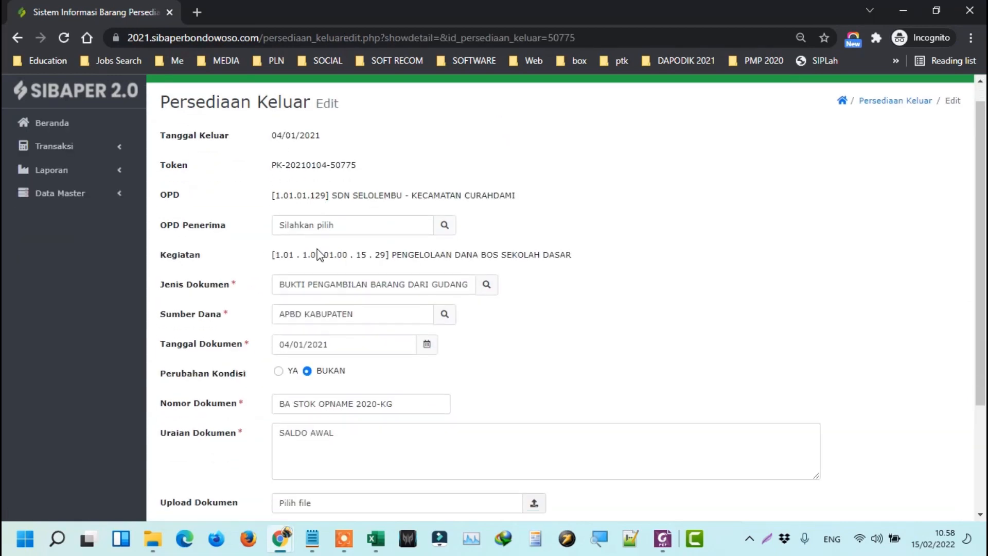
{"action": "scroll", "coordinate": [227, 214], "scroll_direction": "up", "scroll_amount": 3}
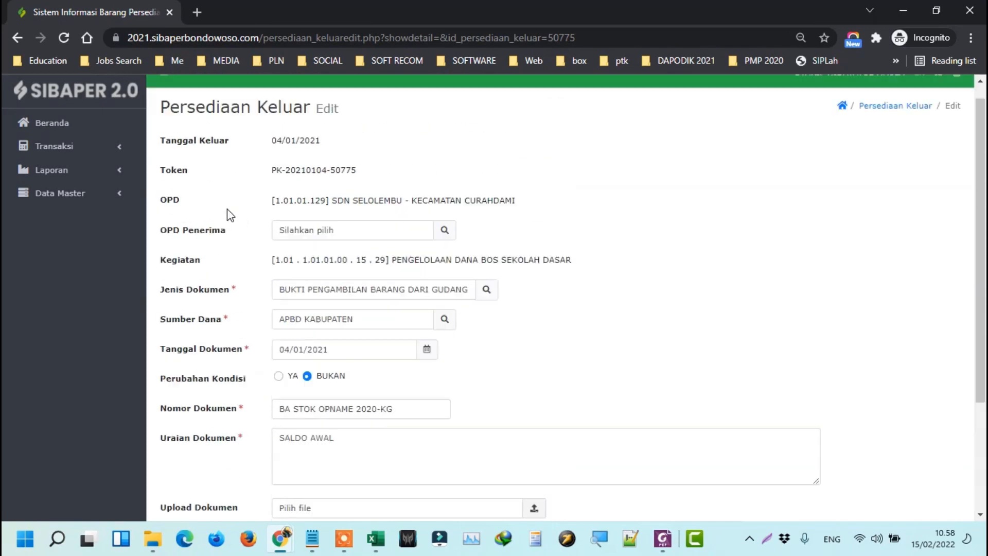
{"action": "scroll", "coordinate": [288, 350], "scroll_direction": "down", "scroll_amount": 3}
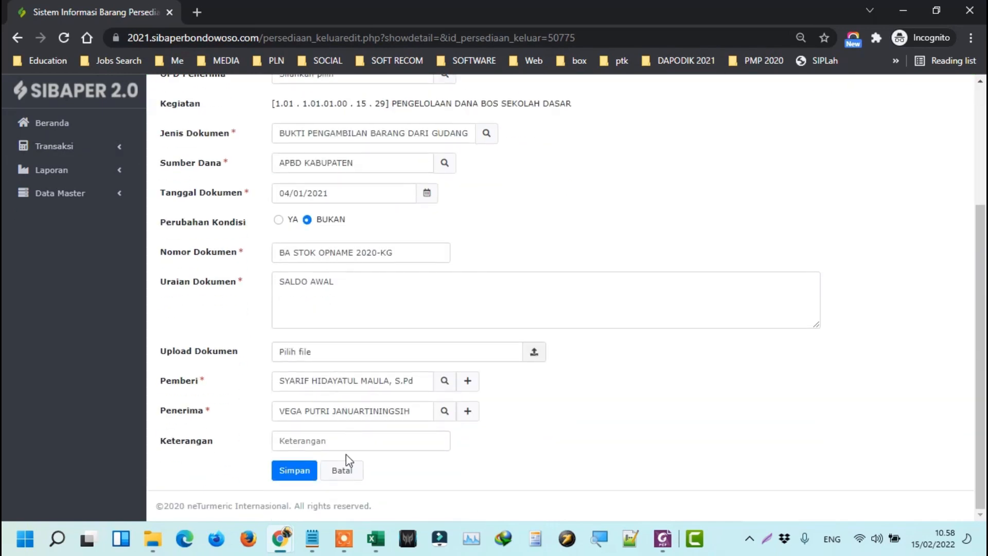
{"action": "left_click", "coordinate": [342, 469]}
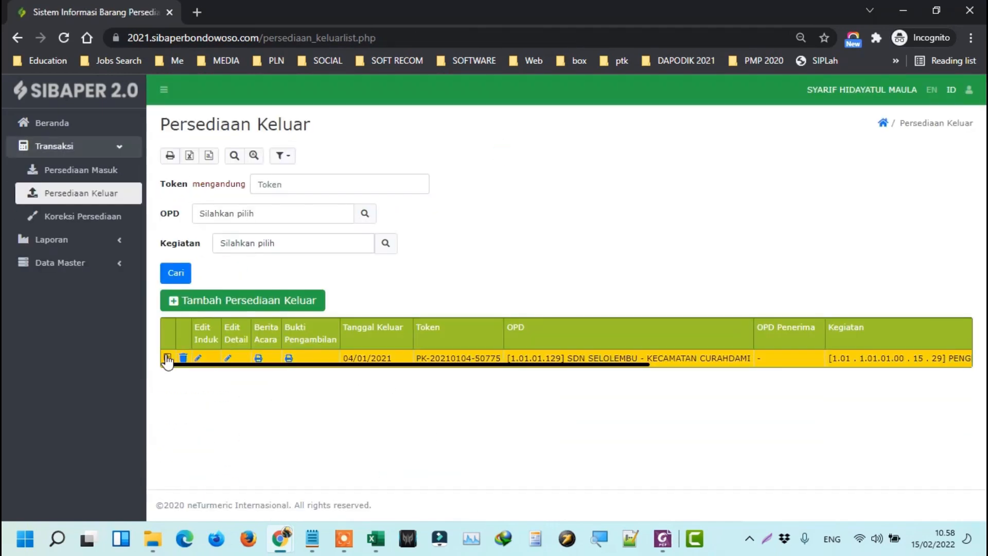
{"action": "left_click", "coordinate": [167, 359]}
Type barang into cell C17 below kop on Sheet2.
{"action": "key", "text": "alt+Tab"}
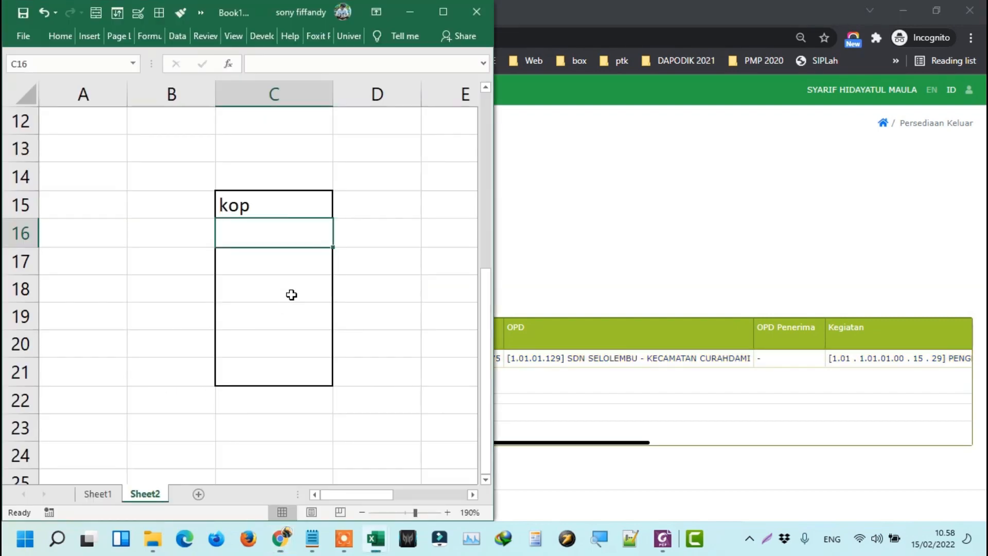
{"action": "left_click", "coordinate": [265, 265]}
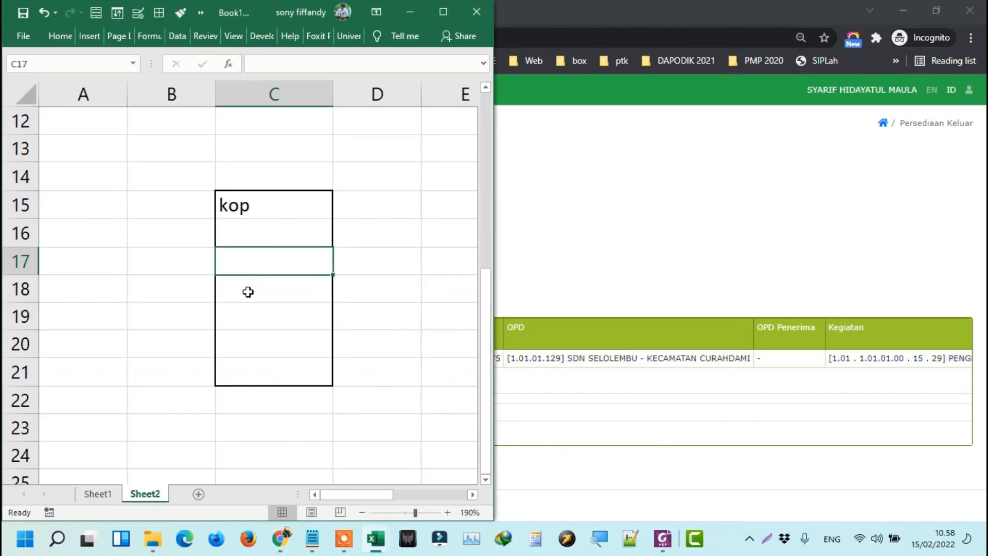
{"action": "type", "text": "brang"}
{"action": "key", "text": "BackSpace"}
{"action": "key", "text": "BackSpace"}
{"action": "key", "text": "BackSpace"}
{"action": "key", "text": "BackSpace"}
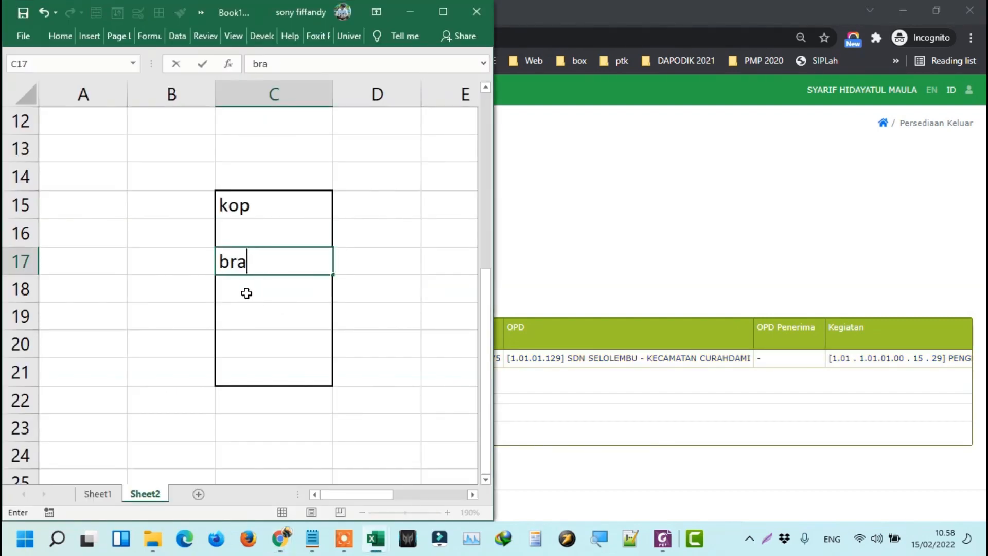
{"action": "type", "text": "arang"}
{"action": "left_click", "coordinate": [245, 291]}
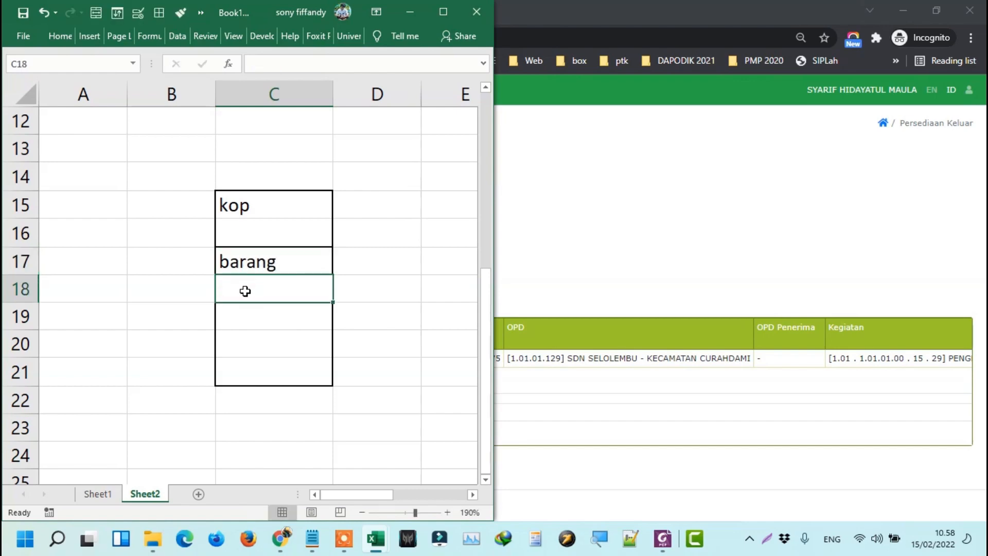
{"action": "left_click", "coordinate": [565, 251]}
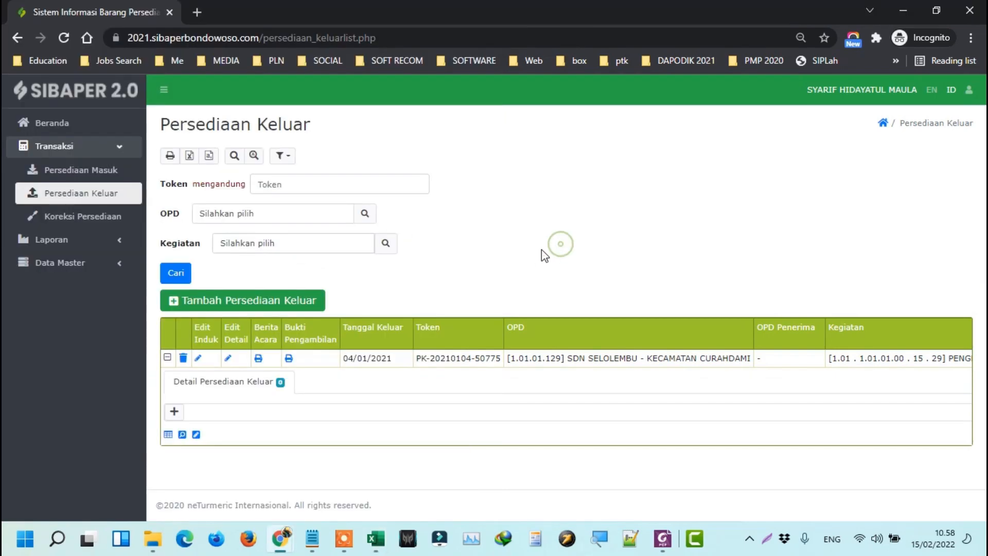
{"action": "left_click", "coordinate": [229, 359]}
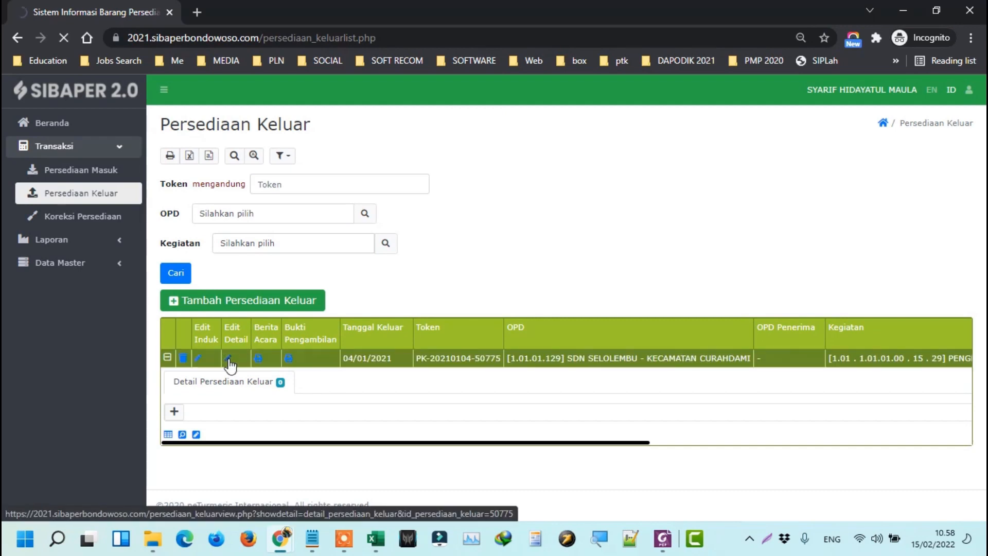
{"action": "scroll", "coordinate": [355, 268], "scroll_direction": "down", "scroll_amount": 2}
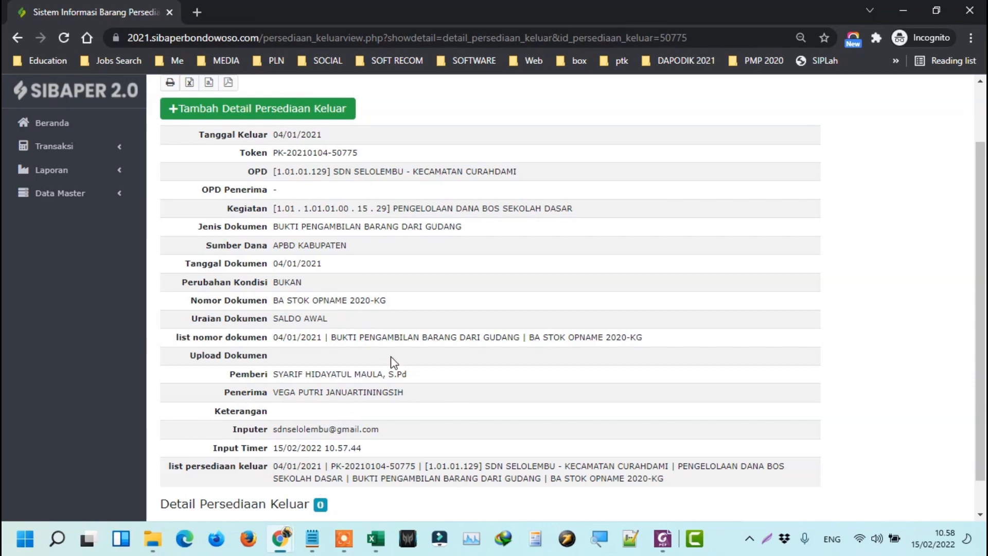
{"action": "left_click", "coordinate": [297, 110]}
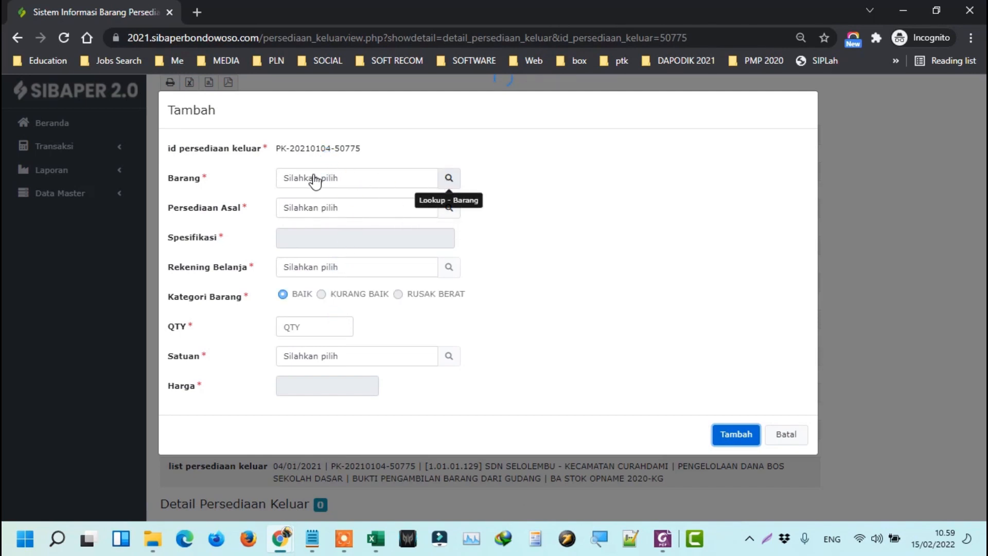
Pick KERTAS HVS F4 70 GRAM and its opening-balance stock record, giving QTY 1,00 RIM at 50.000,00.
{"action": "left_click", "coordinate": [446, 180]}
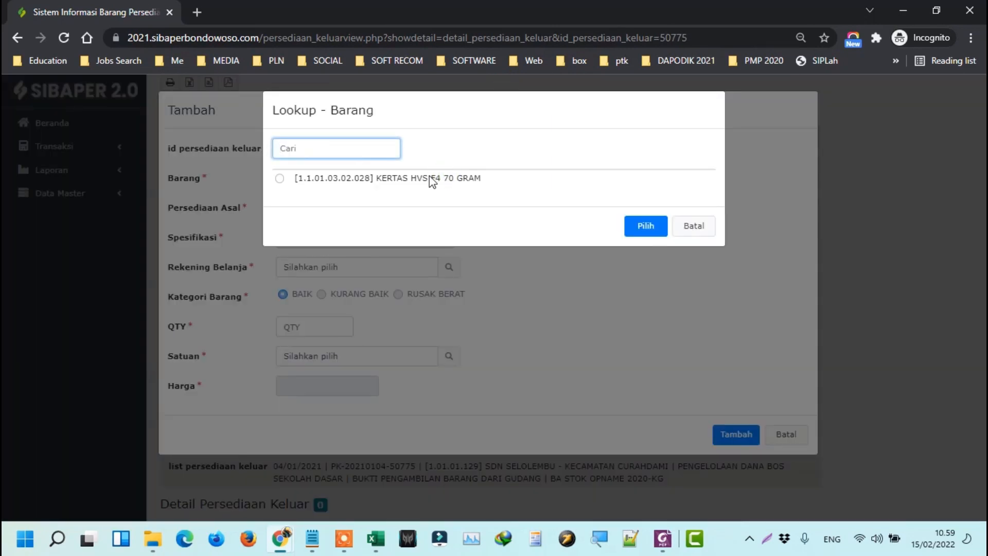
{"action": "left_click", "coordinate": [431, 180]}
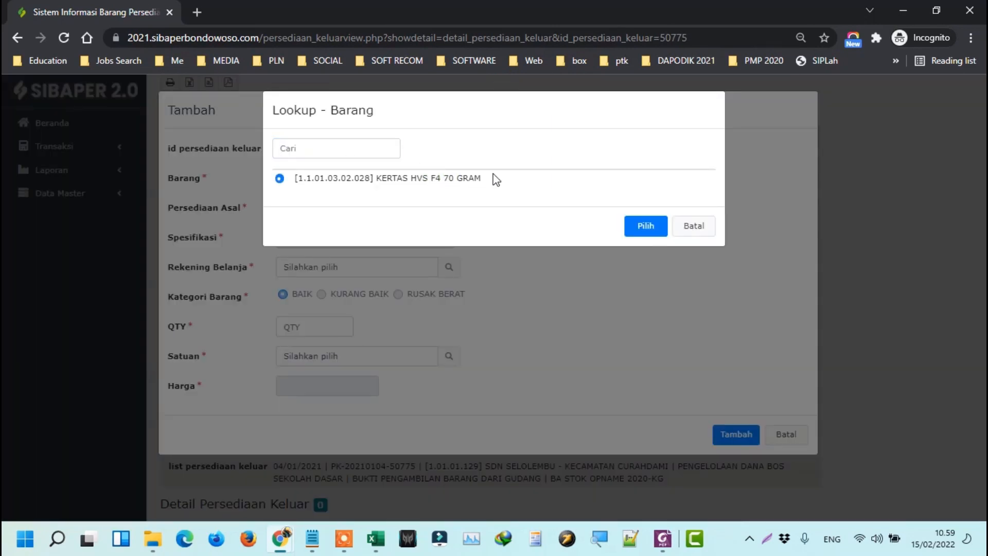
{"action": "left_click", "coordinate": [646, 226]}
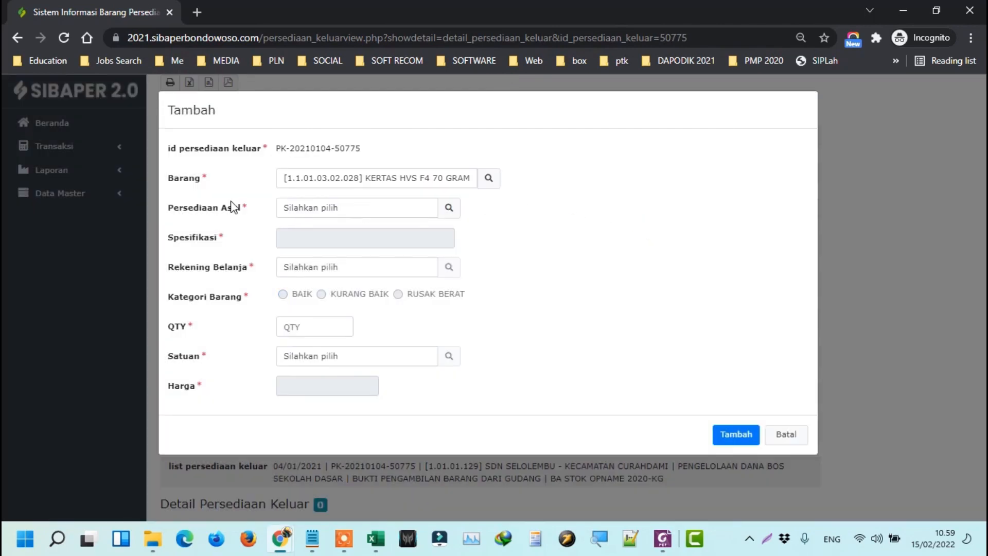
{"action": "left_click", "coordinate": [451, 207]}
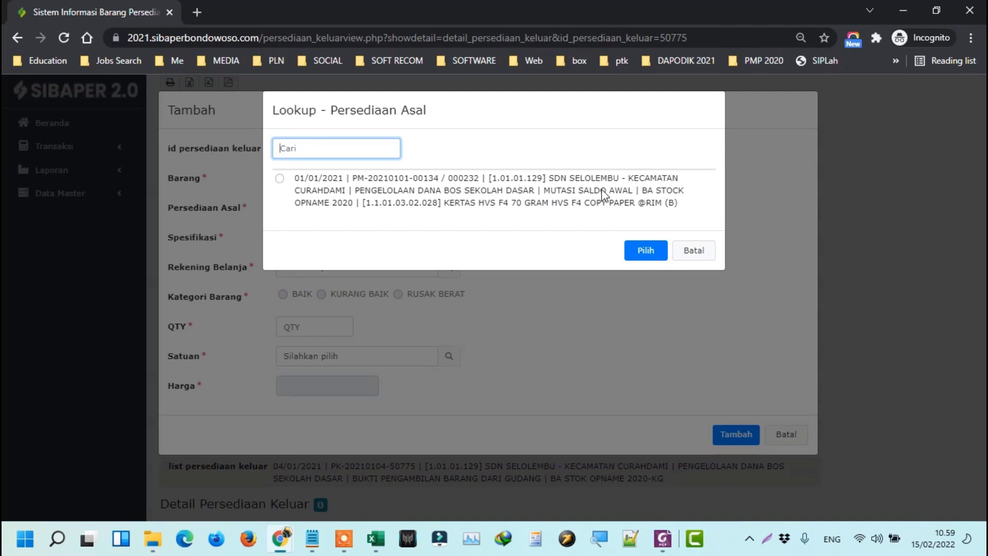
{"action": "left_click", "coordinate": [548, 204]}
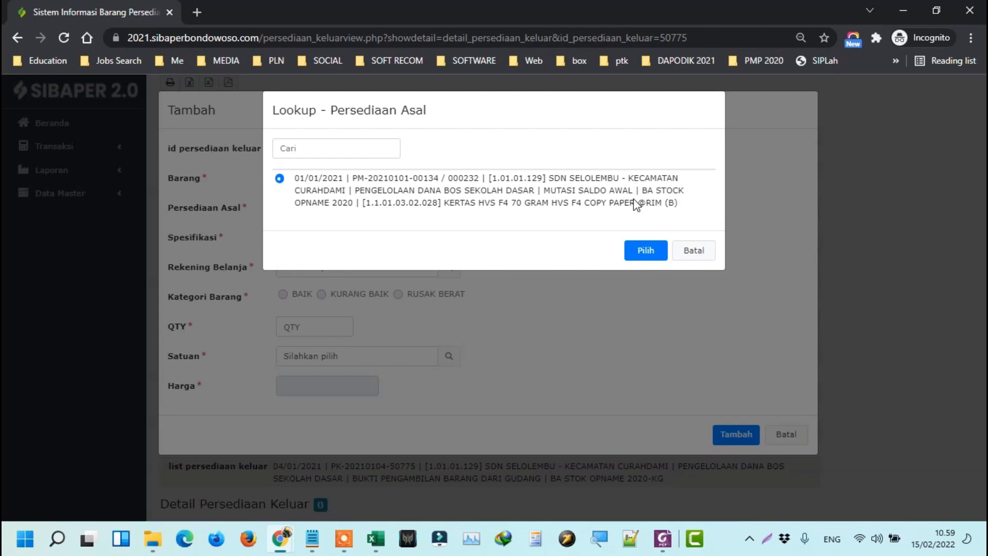
{"action": "left_click", "coordinate": [647, 250]}
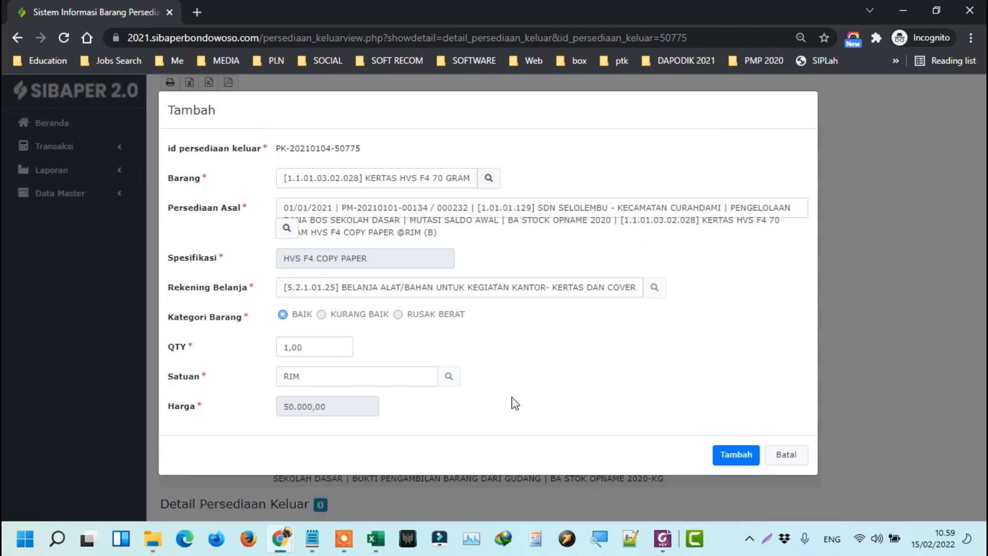
{"action": "double_click", "coordinate": [320, 347]}
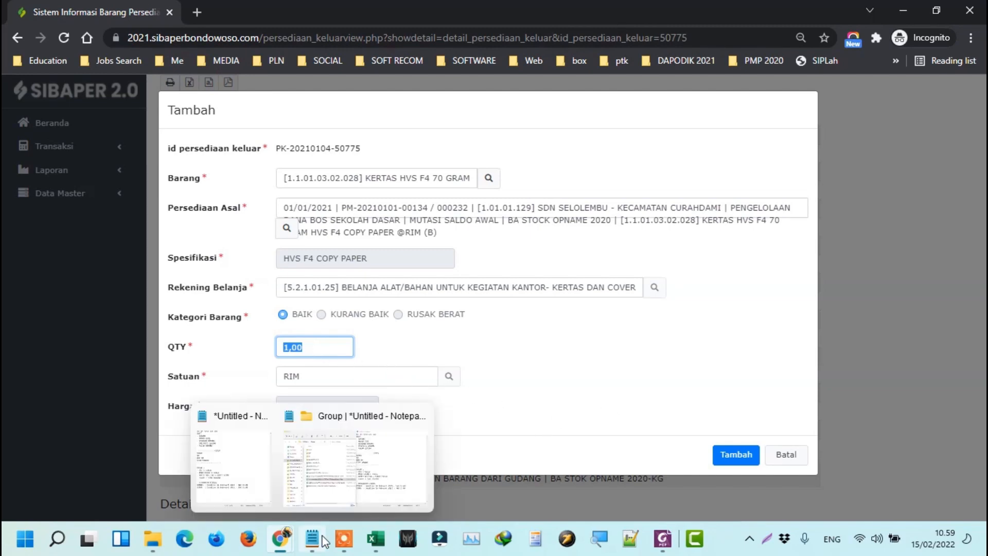
Select and copy the kop/barang box C15:C21 in Excel.
{"action": "mouse_move", "coordinate": [376, 539]}
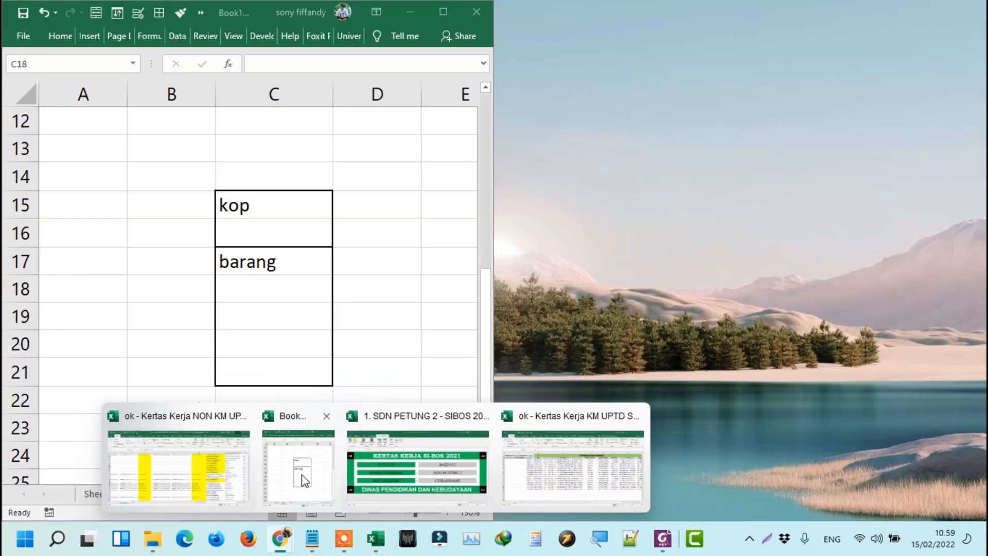
{"action": "left_click", "coordinate": [301, 474]}
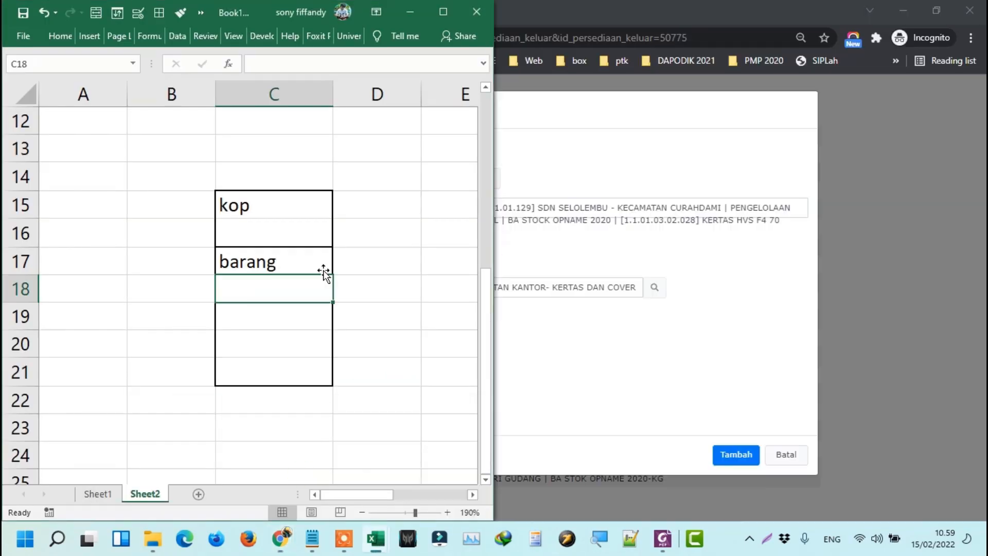
{"action": "left_click", "coordinate": [296, 260]}
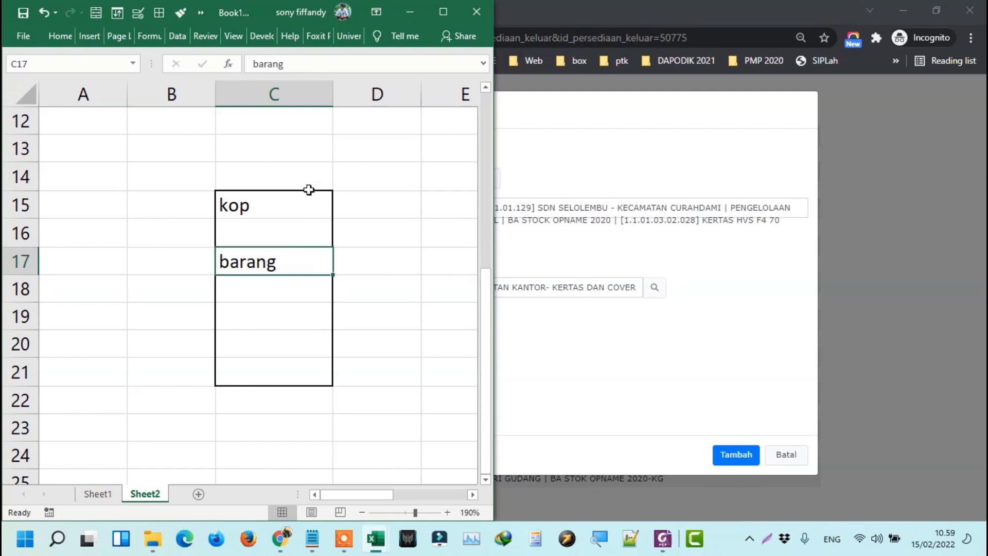
{"action": "left_click_drag", "start_coordinate": [308, 190], "coordinate": [287, 376]}
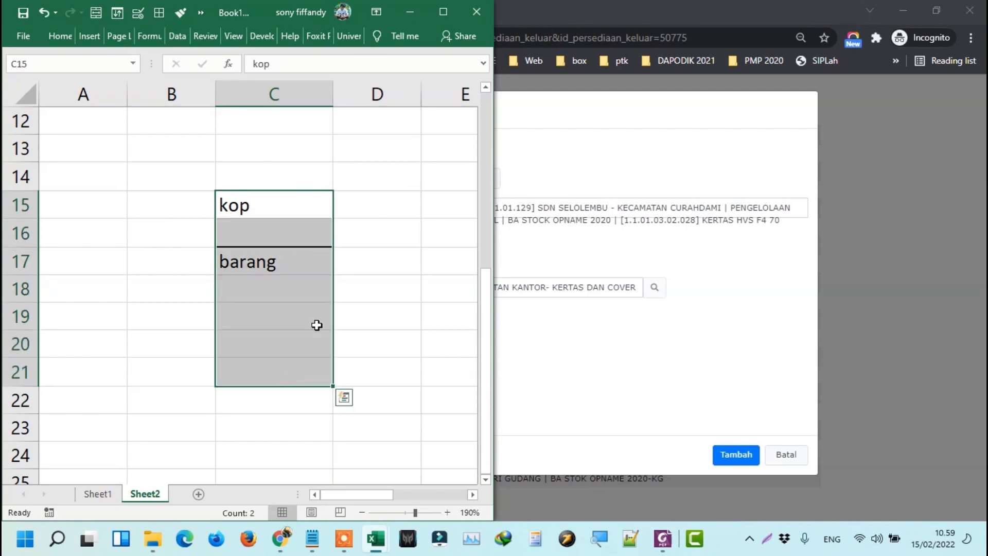
{"action": "left_click", "coordinate": [600, 357]}
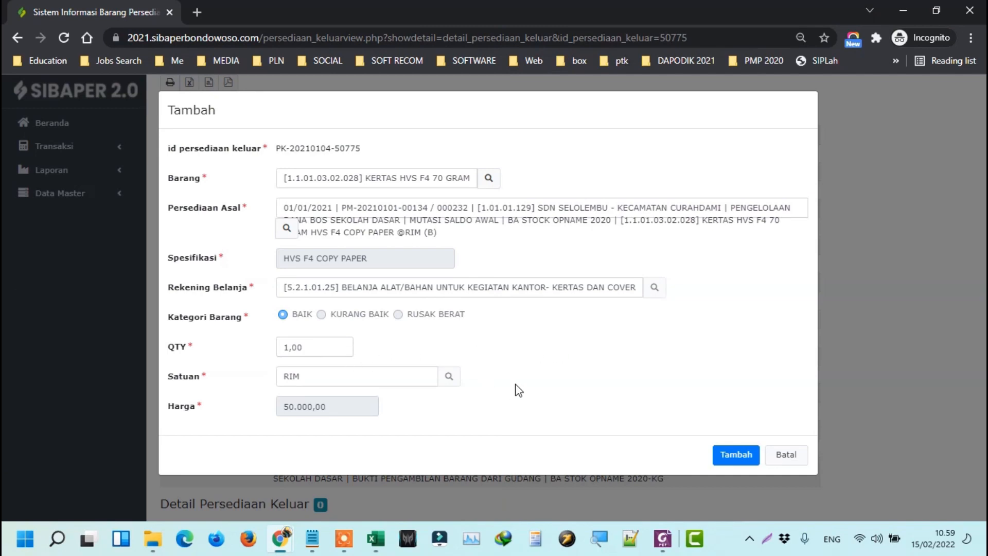
{"action": "key", "text": "alt+Tab"}
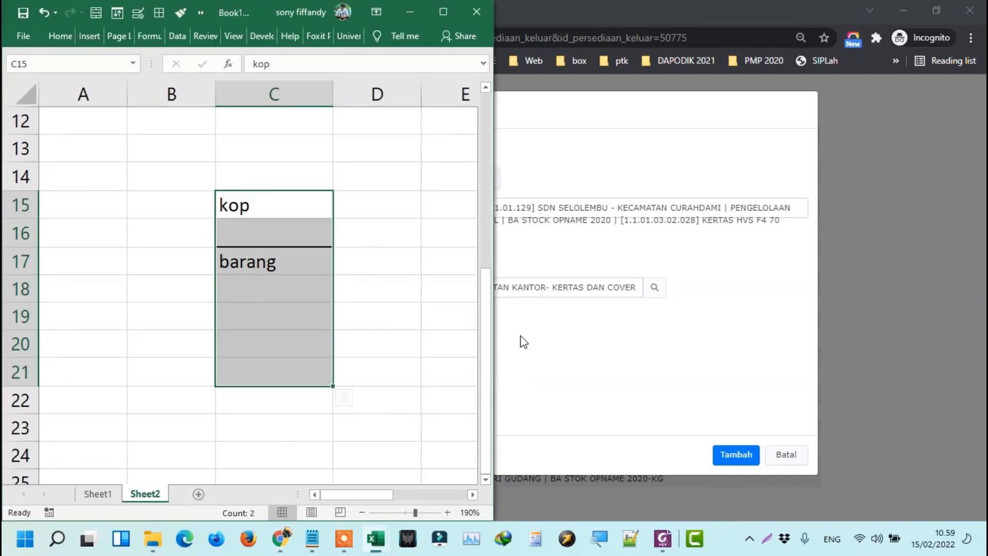
{"action": "key", "text": "ctrl+c"}
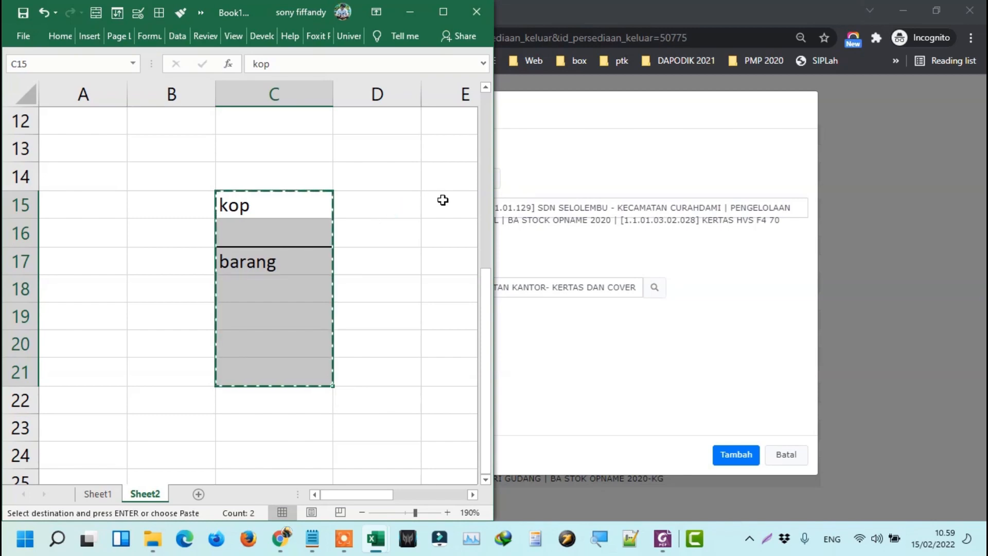
Paste the box into E15:E21 and G15:G21.
{"action": "left_click", "coordinate": [443, 200]}
{"action": "key", "text": "ctrl+v"}
{"action": "left_click", "coordinate": [430, 198]}
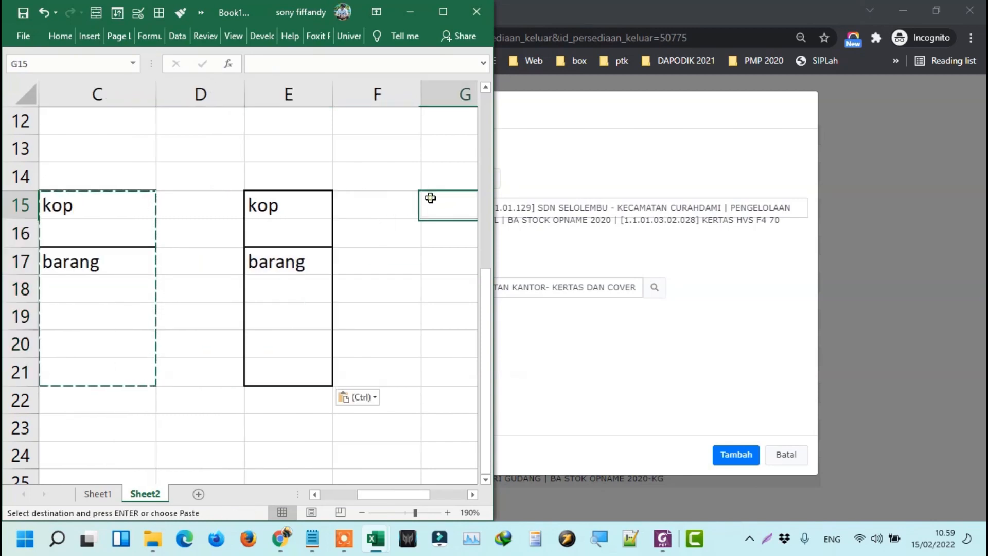
{"action": "key", "text": "ctrl+v"}
Review the pasted copies along row 17, then cancel SIBAPER's unfinished detail form.
{"action": "left_click", "coordinate": [121, 213]}
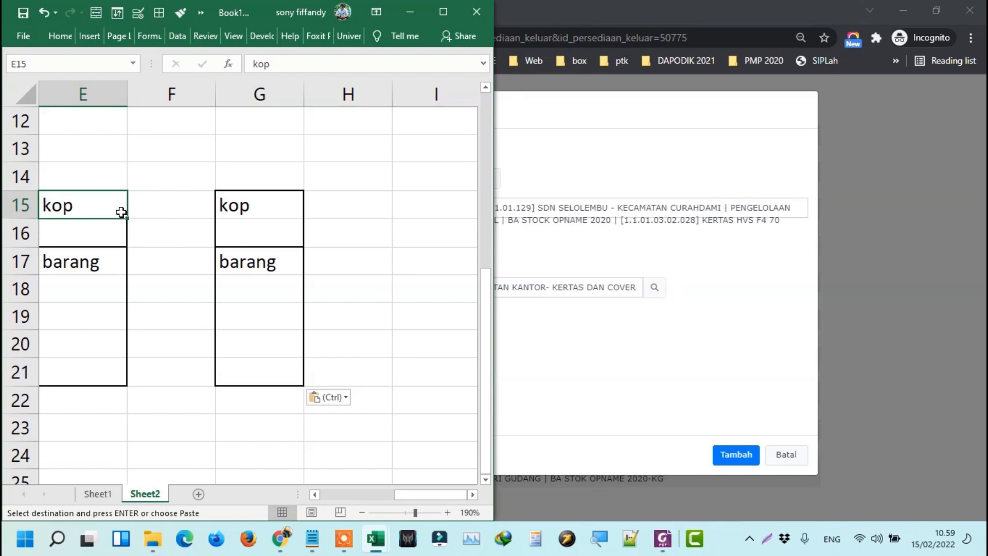
{"action": "scroll", "coordinate": [121, 211], "scroll_direction": "left", "scroll_amount": 3}
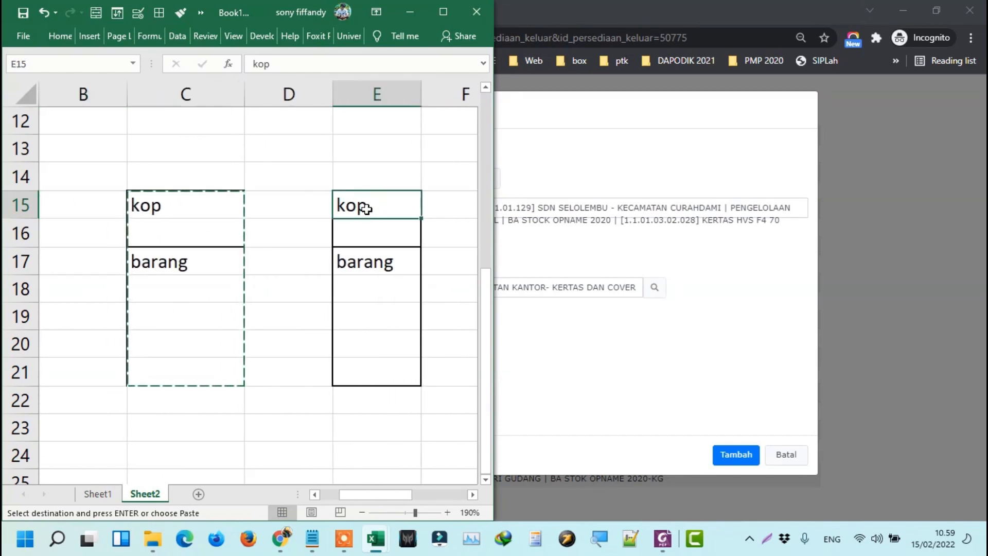
{"action": "left_click", "coordinate": [200, 204]}
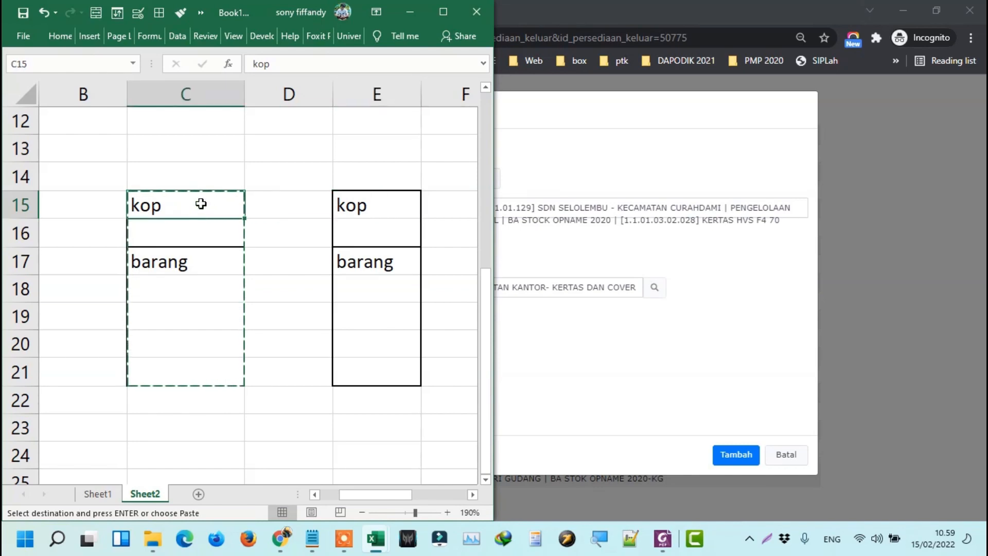
{"action": "left_click", "coordinate": [200, 260]}
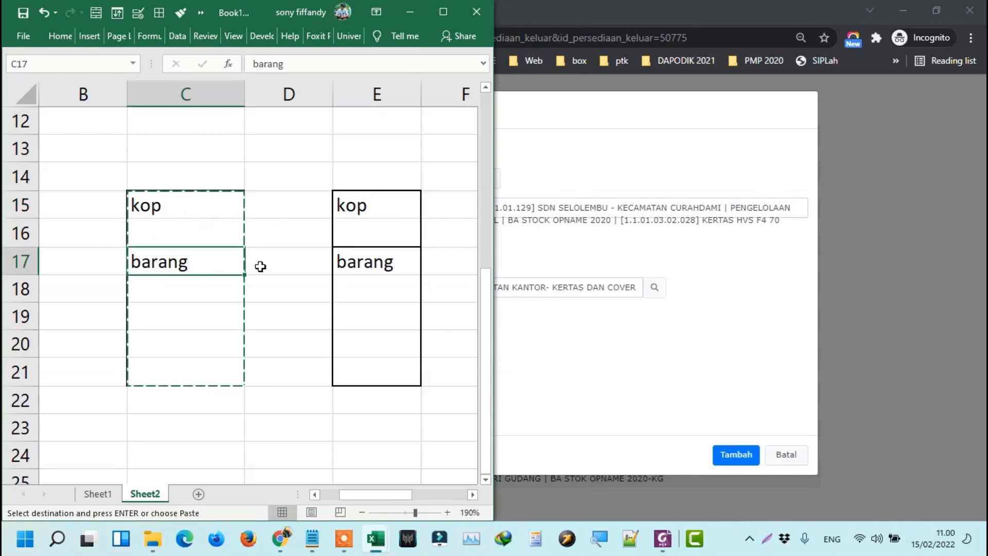
{"action": "key", "text": "Right"}
{"action": "key", "text": "Right"}
{"action": "key", "text": "Right"}
{"action": "key", "text": "Right"}
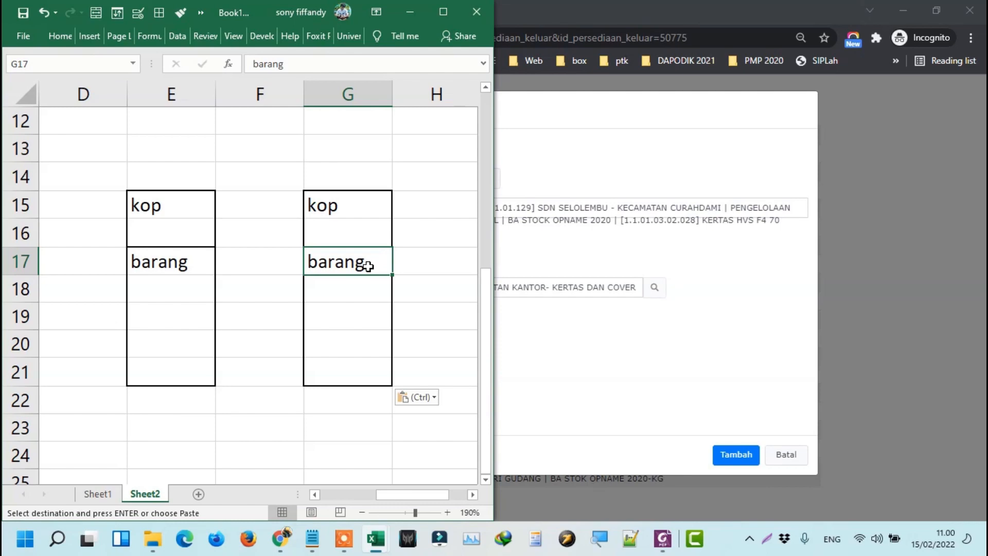
{"action": "key", "text": "Left"}
{"action": "key", "text": "Left"}
{"action": "key", "text": "Left"}
{"action": "key", "text": "Left"}
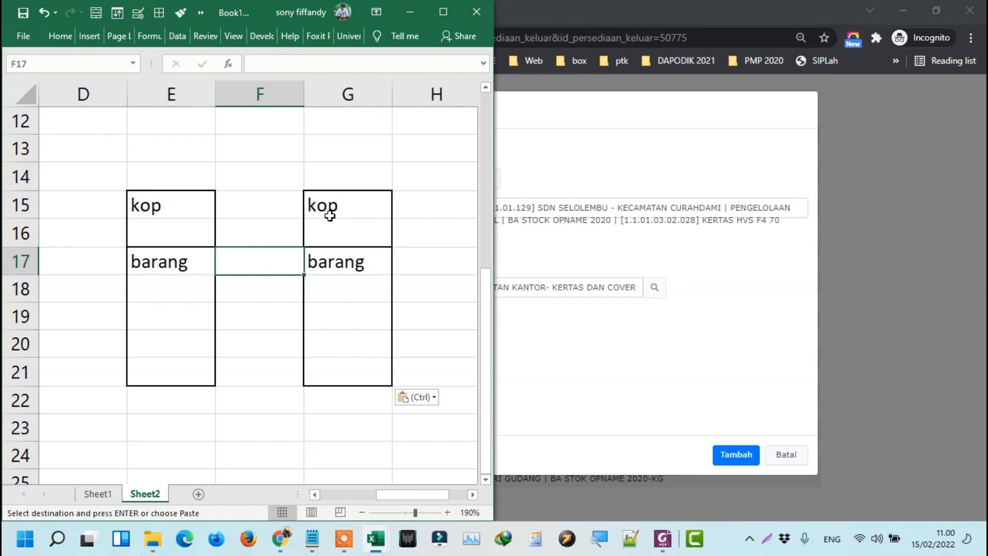
{"action": "left_click", "coordinate": [640, 349]}
{"action": "left_click", "coordinate": [800, 456]}
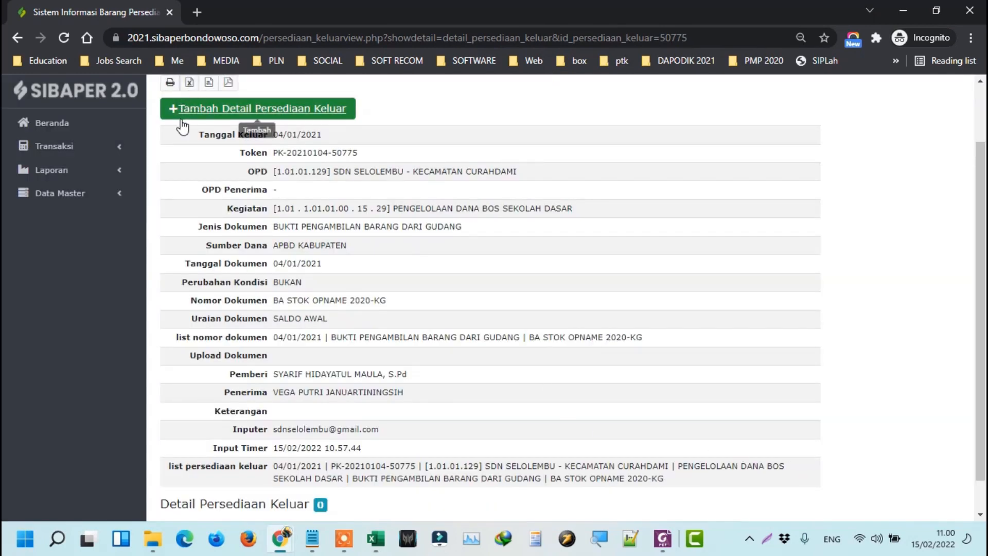
{"action": "scroll", "coordinate": [345, 162], "scroll_direction": "up", "scroll_amount": 2}
{"action": "left_click", "coordinate": [855, 125]}
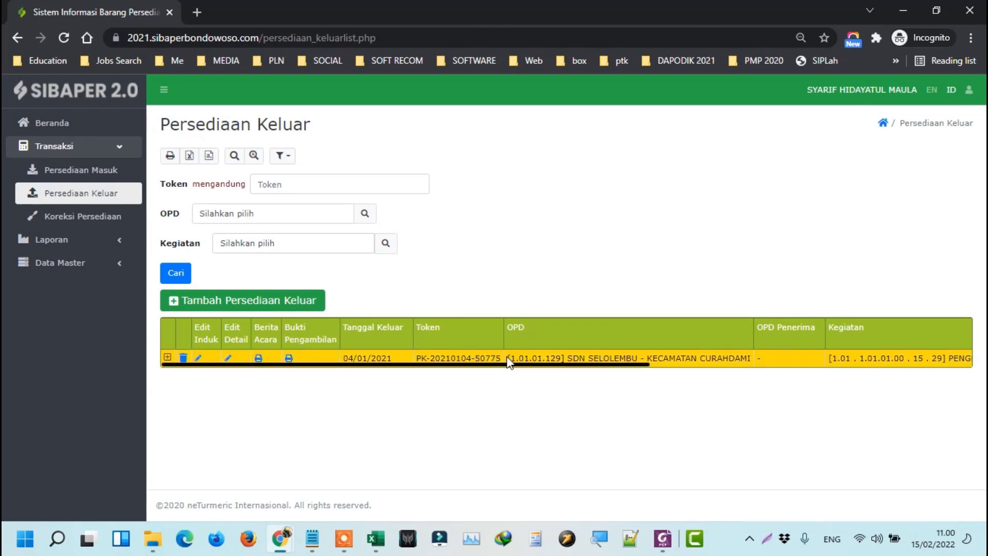
{"action": "left_click", "coordinate": [166, 358]}
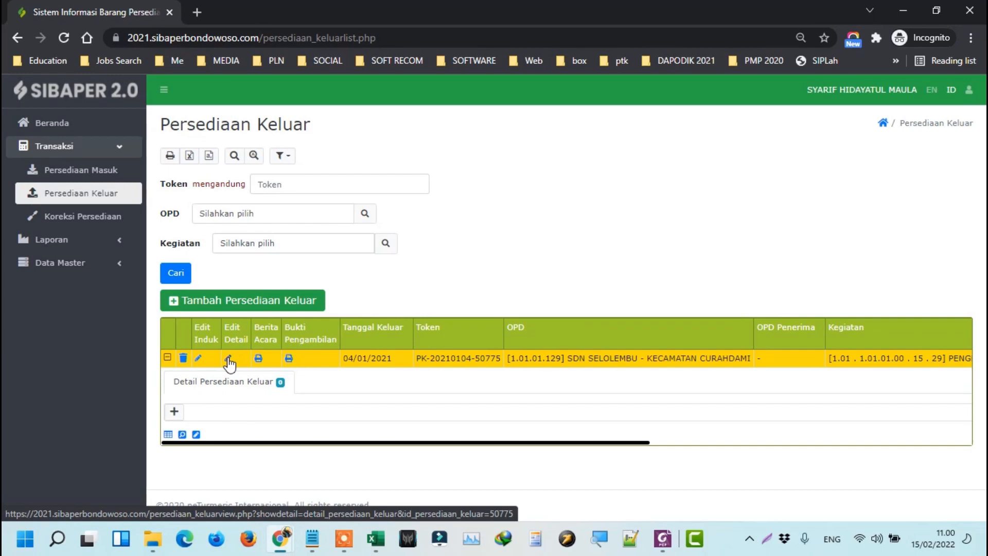
Clear Excel's pending copy of C15:C21 with Esc and return to the browser.
{"action": "key", "text": "alt+Tab"}
{"action": "left_click", "coordinate": [177, 227]}
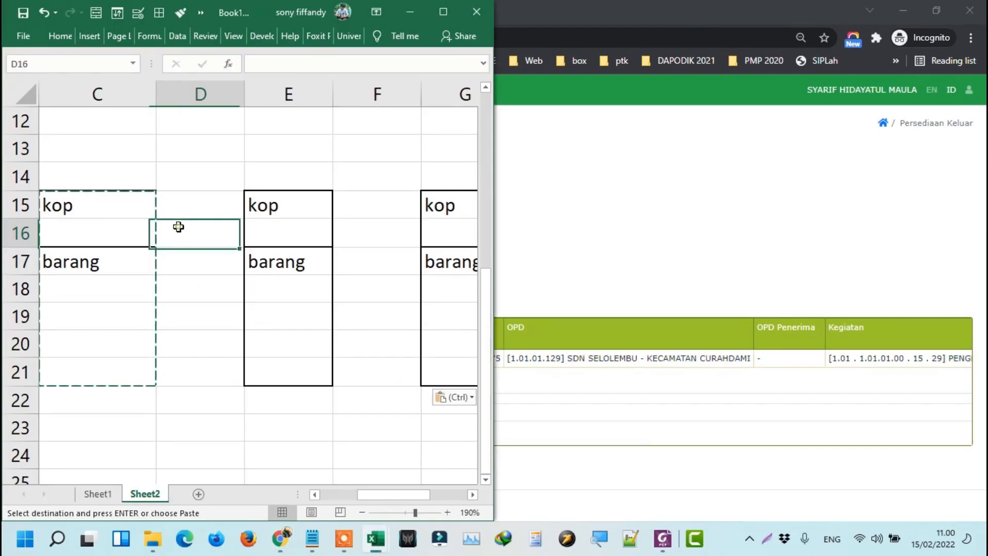
{"action": "key", "text": "Escape"}
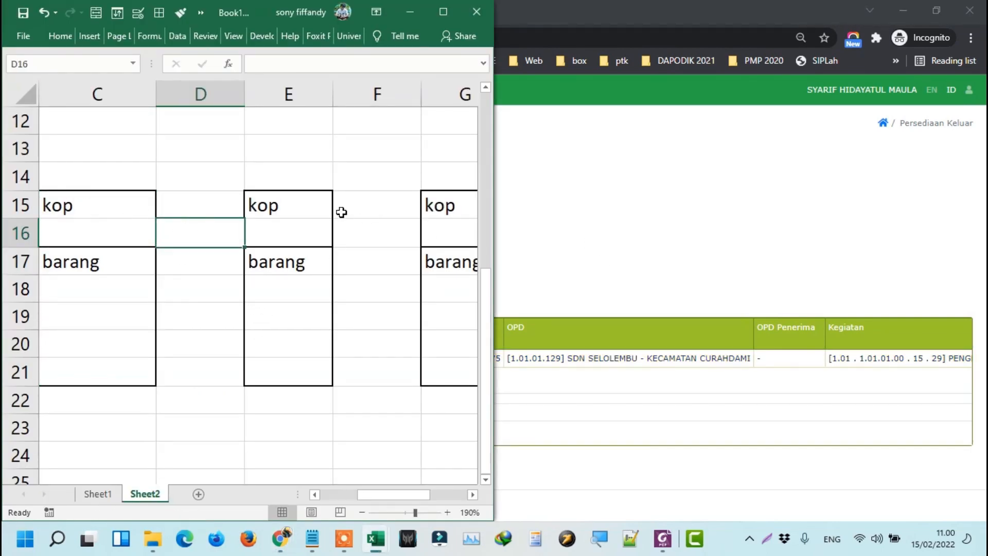
{"action": "left_click", "coordinate": [611, 235]}
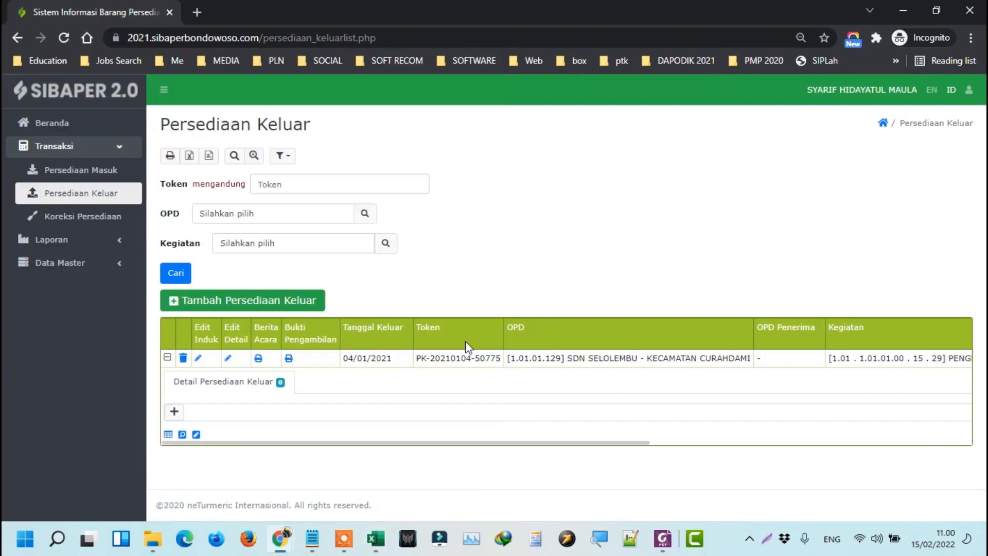
{"action": "left_click", "coordinate": [228, 359]}
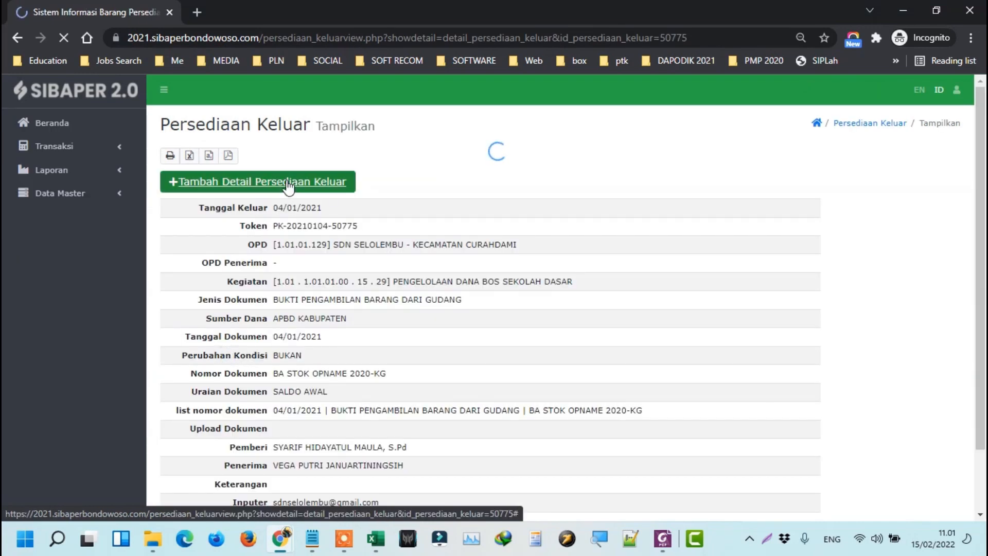
{"action": "left_click", "coordinate": [288, 186]}
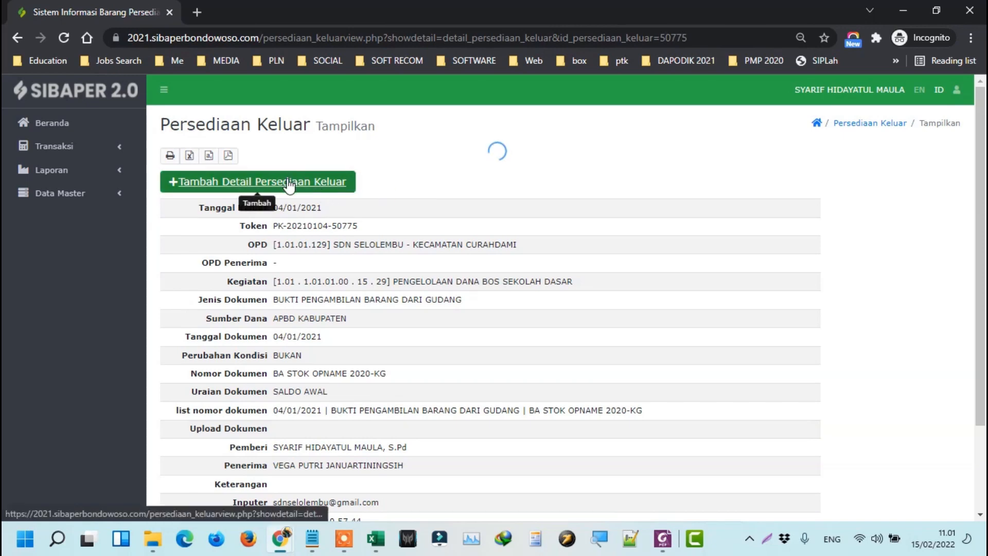
{"action": "left_click", "coordinate": [345, 190]}
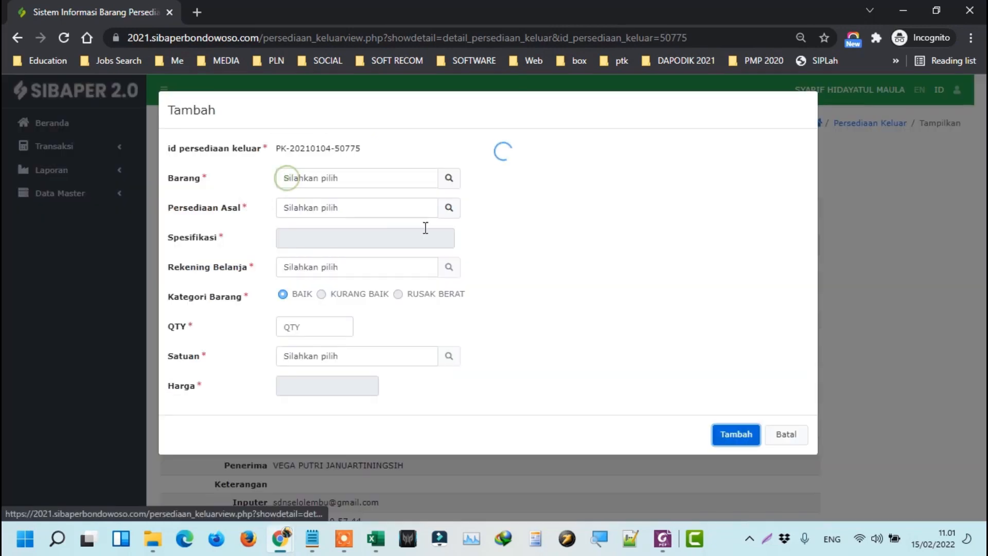
Add KERTAS HVS F4 70 GRAM from its only source stock entry and save the detail.
{"action": "left_click", "coordinate": [449, 178]}
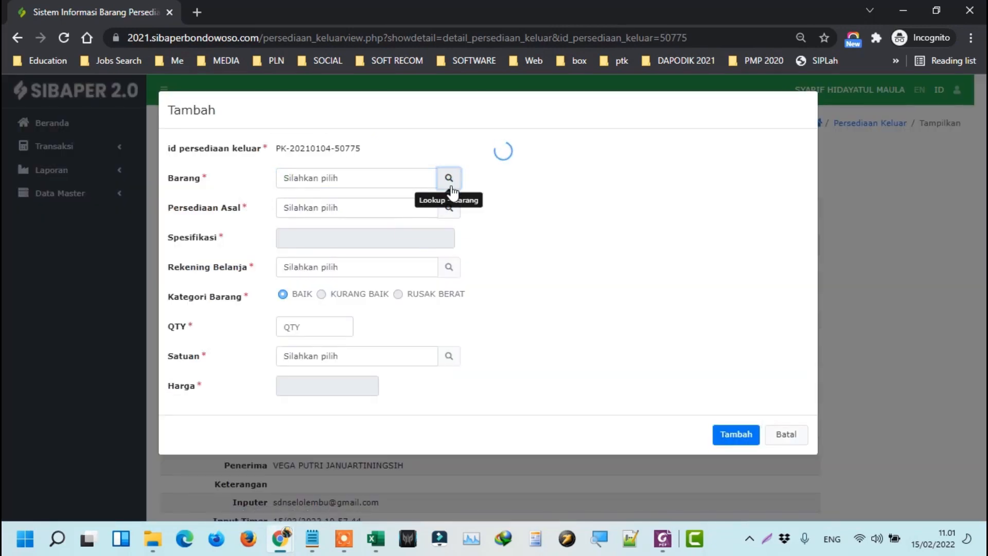
{"action": "left_click", "coordinate": [426, 183]}
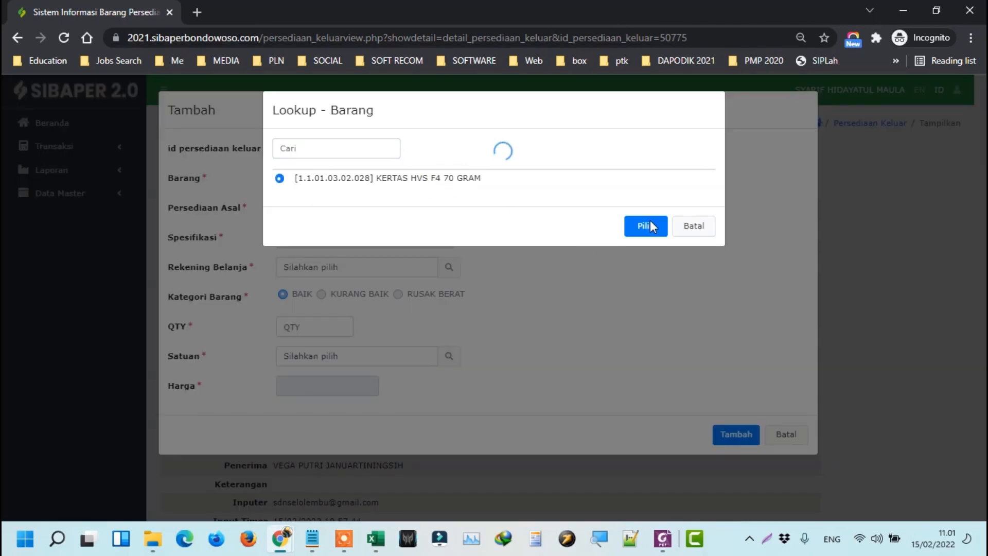
{"action": "left_click", "coordinate": [651, 226]}
{"action": "left_click", "coordinate": [449, 207]}
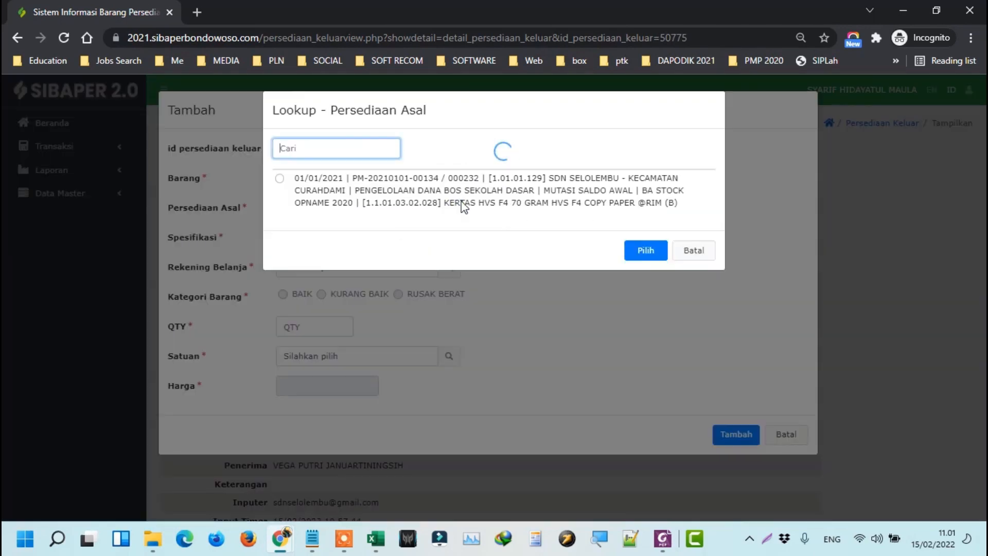
{"action": "left_click", "coordinate": [465, 204]}
{"action": "left_click", "coordinate": [650, 251]}
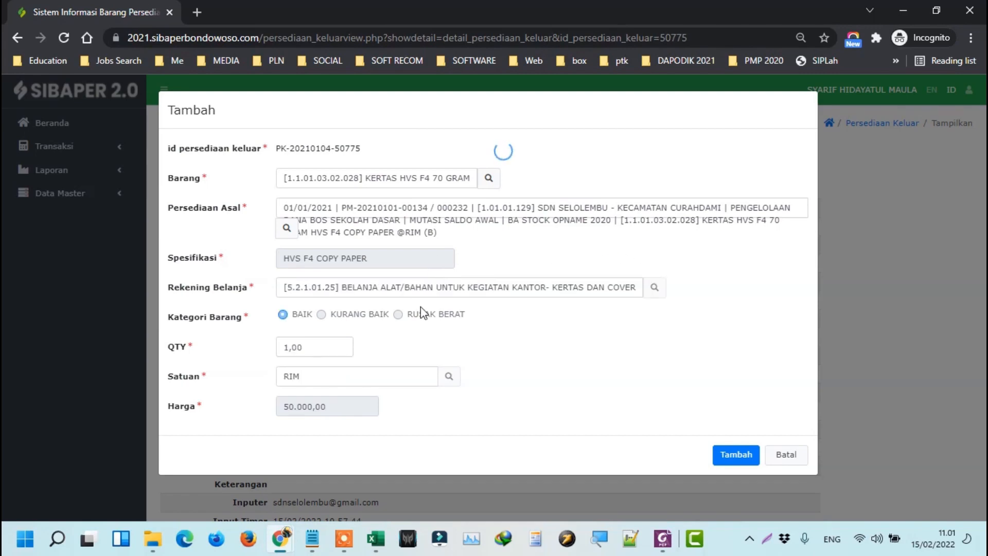
{"action": "left_click", "coordinate": [731, 455]}
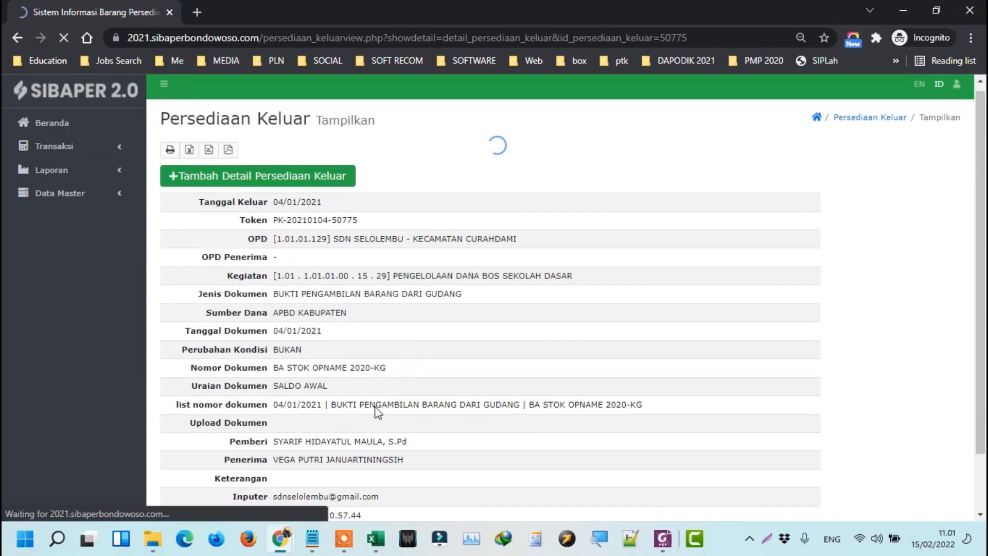
{"action": "scroll", "coordinate": [378, 413], "scroll_direction": "down", "scroll_amount": 2}
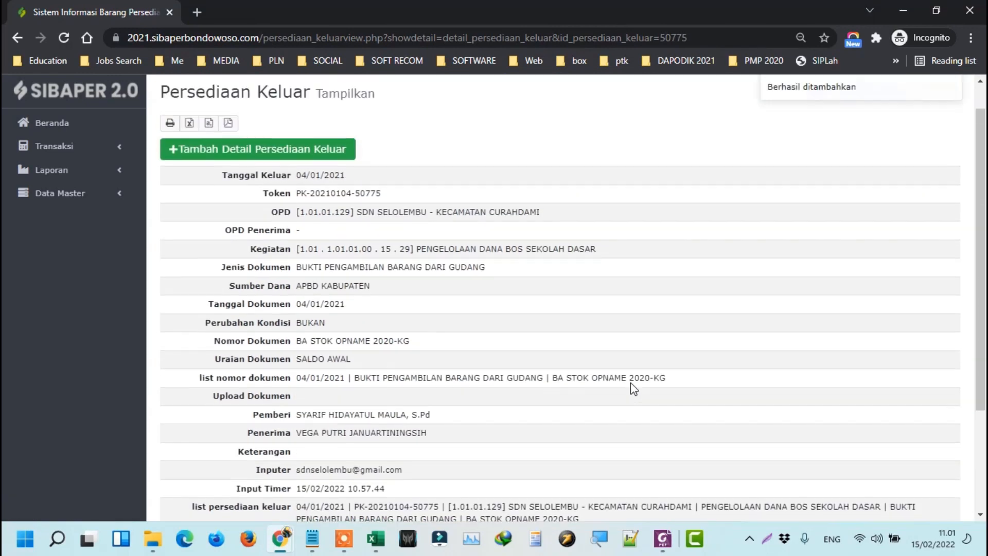
{"action": "scroll", "coordinate": [631, 381], "scroll_direction": "up", "scroll_amount": 1}
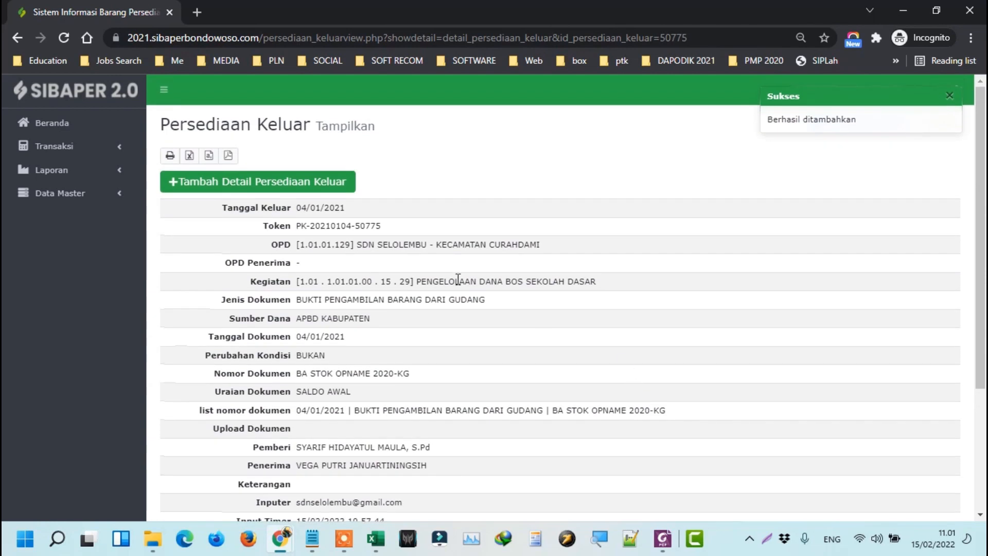
Open Laporan > Rekapitulasi > Rekap Mutasi Barang in a new tab.
{"action": "left_click", "coordinate": [103, 146]}
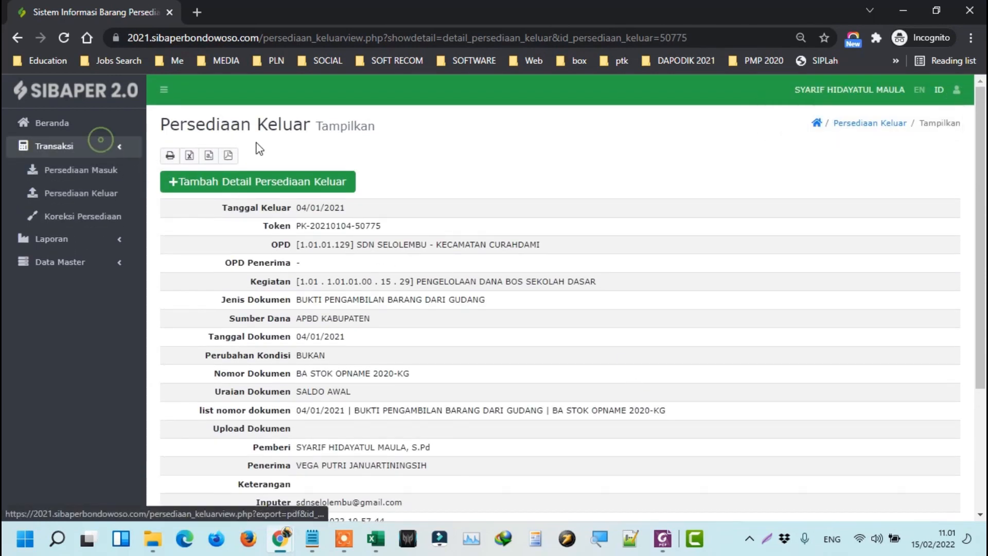
{"action": "left_click", "coordinate": [97, 241]}
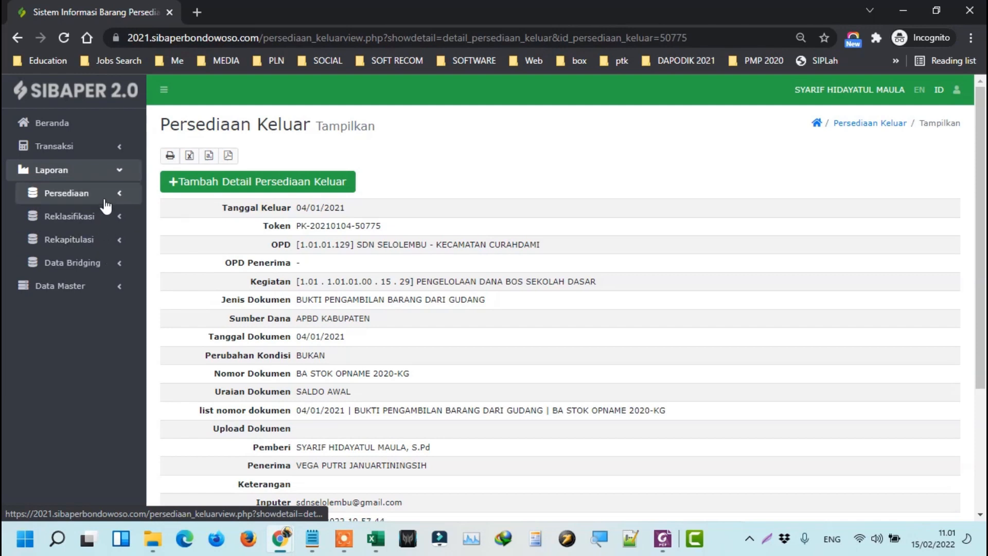
{"action": "left_click", "coordinate": [122, 196]}
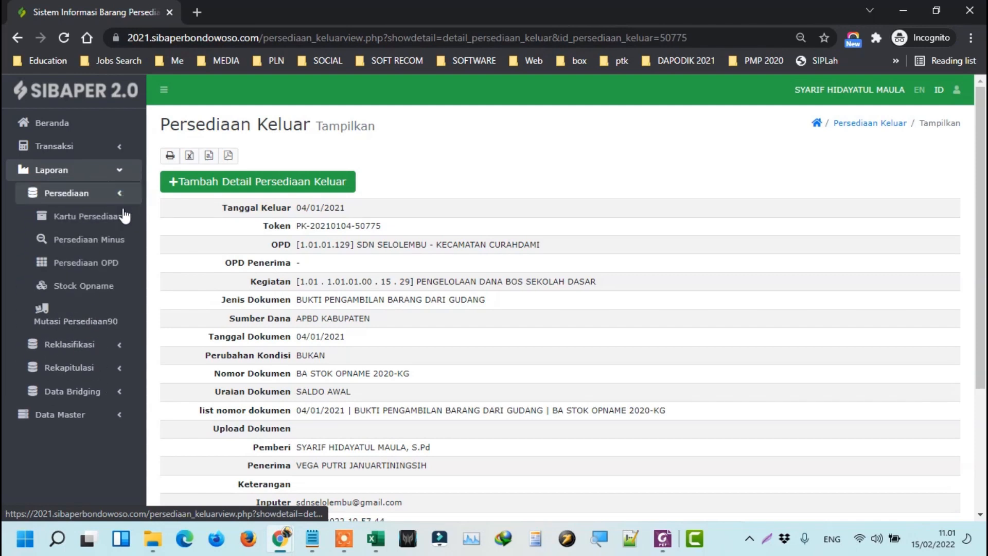
{"action": "left_click", "coordinate": [122, 368]}
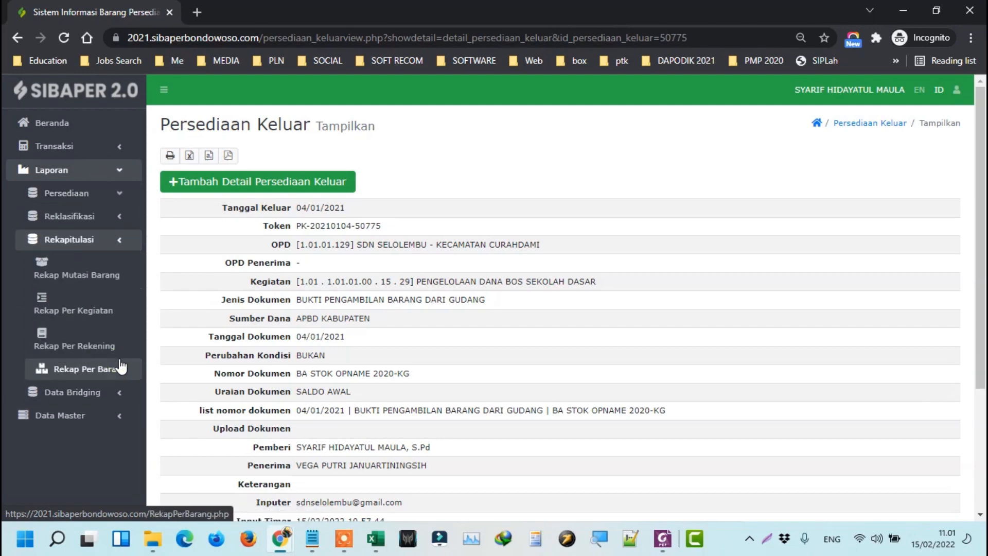
{"action": "right_click", "coordinate": [99, 278]}
{"action": "left_click", "coordinate": [134, 287]}
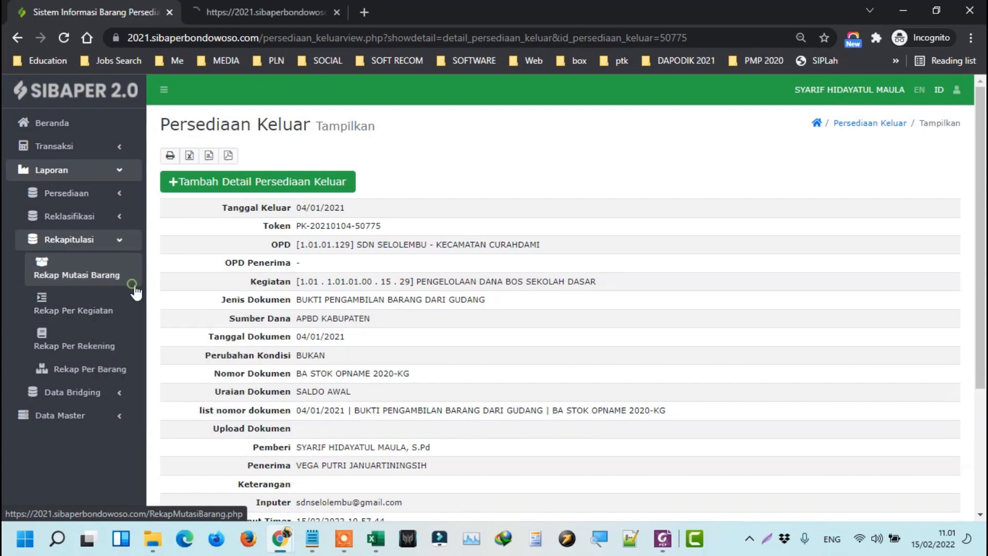
{"action": "left_click", "coordinate": [267, 8]}
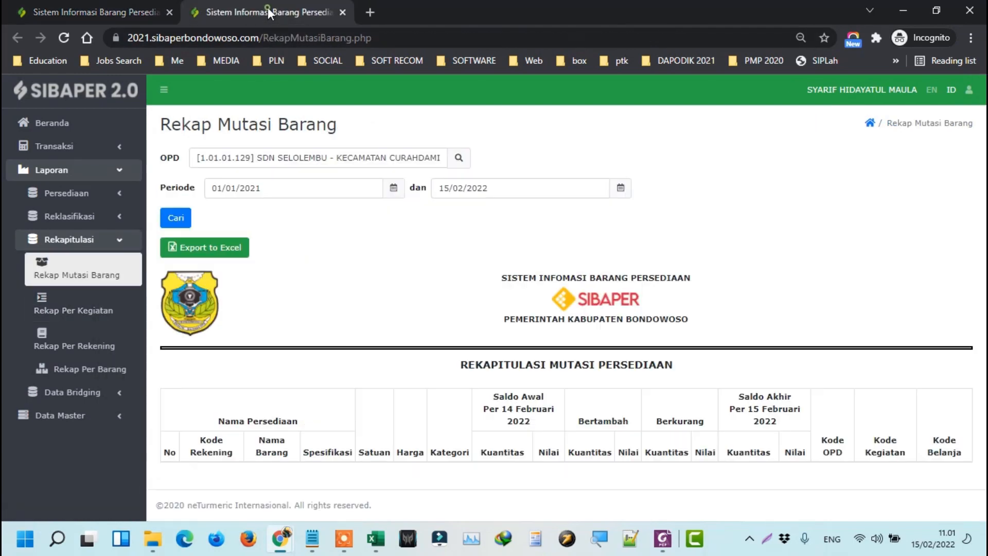
Run the recap for 01/01/2021–15/02/2022 and check totals: 50.000,00 in, 50.000,00 out, 0,00 ending.
{"action": "left_click", "coordinate": [175, 218]}
{"action": "scroll", "coordinate": [409, 305], "scroll_direction": "down", "scroll_amount": 6}
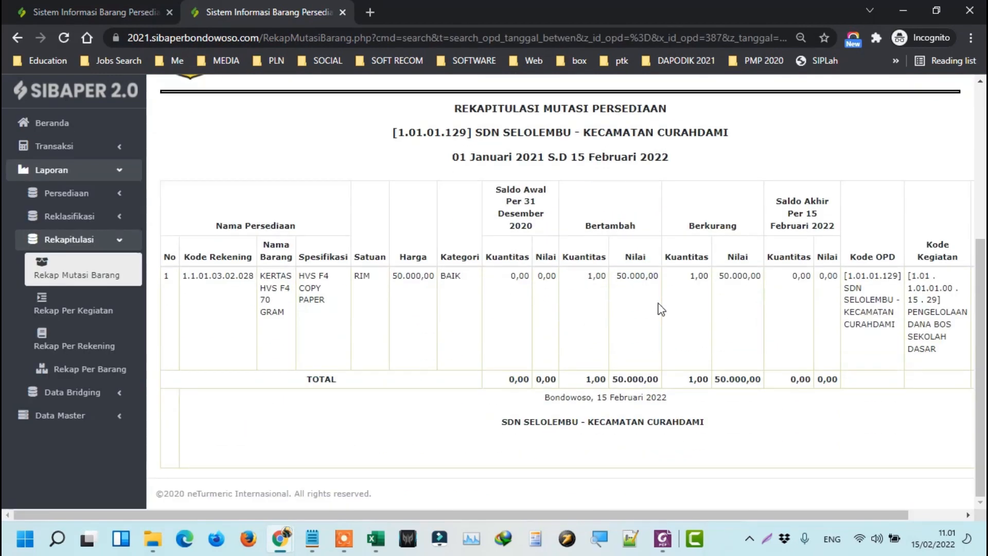
{"action": "left_click_drag", "start_coordinate": [640, 366], "coordinate": [645, 379]}
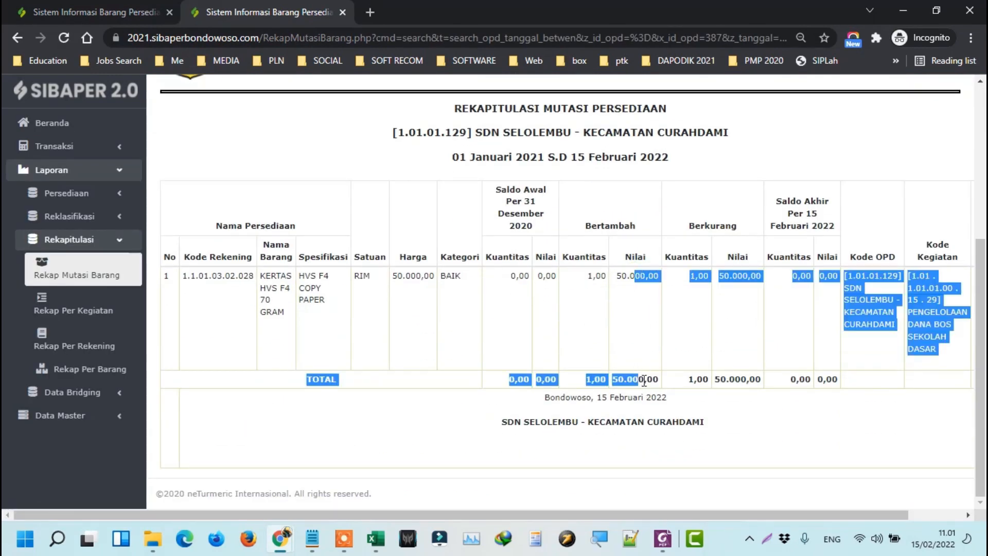
{"action": "double_click", "coordinate": [645, 379]}
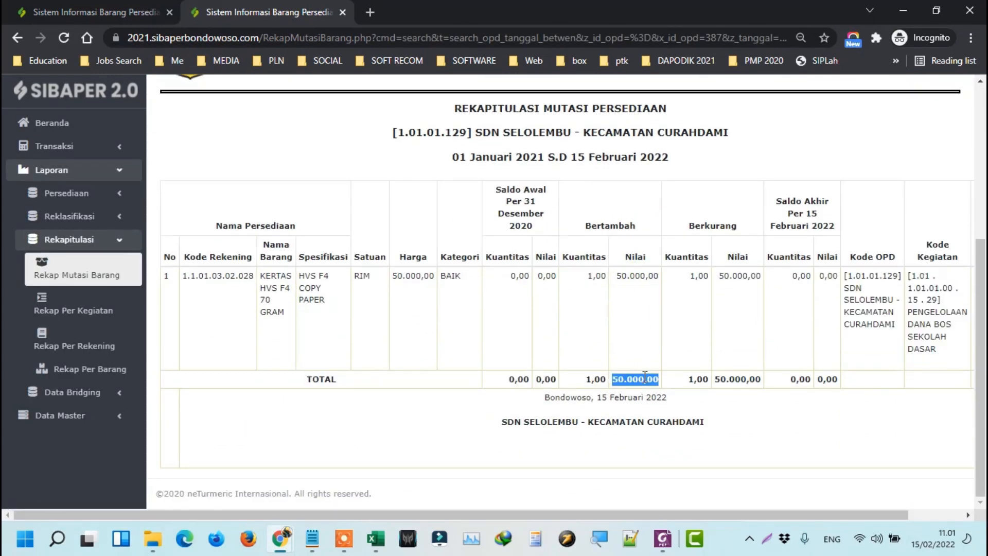
{"action": "double_click", "coordinate": [734, 379]}
{"action": "double_click", "coordinate": [827, 379]}
{"action": "left_click", "coordinate": [805, 337]}
{"action": "scroll", "coordinate": [725, 367], "scroll_direction": "up", "scroll_amount": 4}
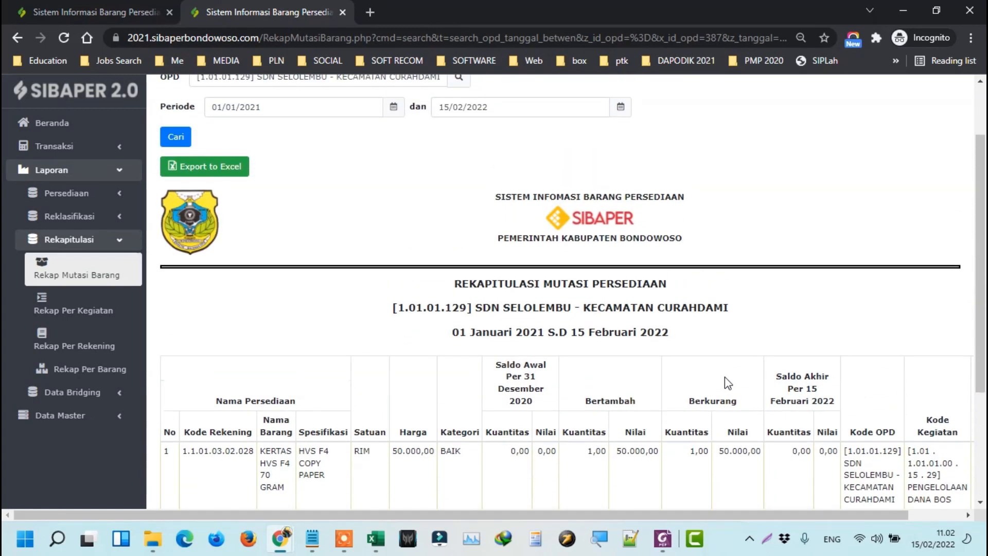
{"action": "scroll", "coordinate": [724, 376], "scroll_direction": "down", "scroll_amount": 4}
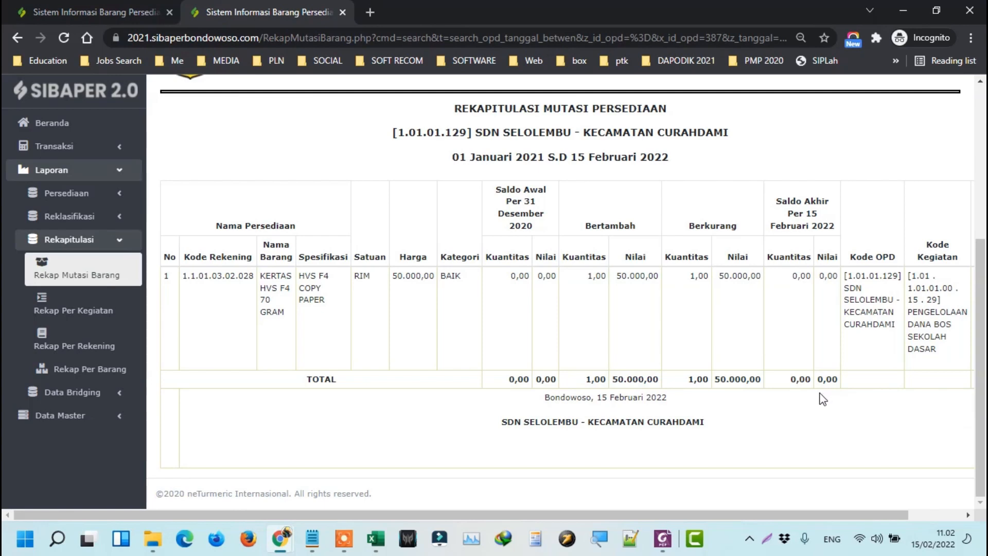
{"action": "scroll", "coordinate": [822, 399], "scroll_direction": "up", "scroll_amount": 4}
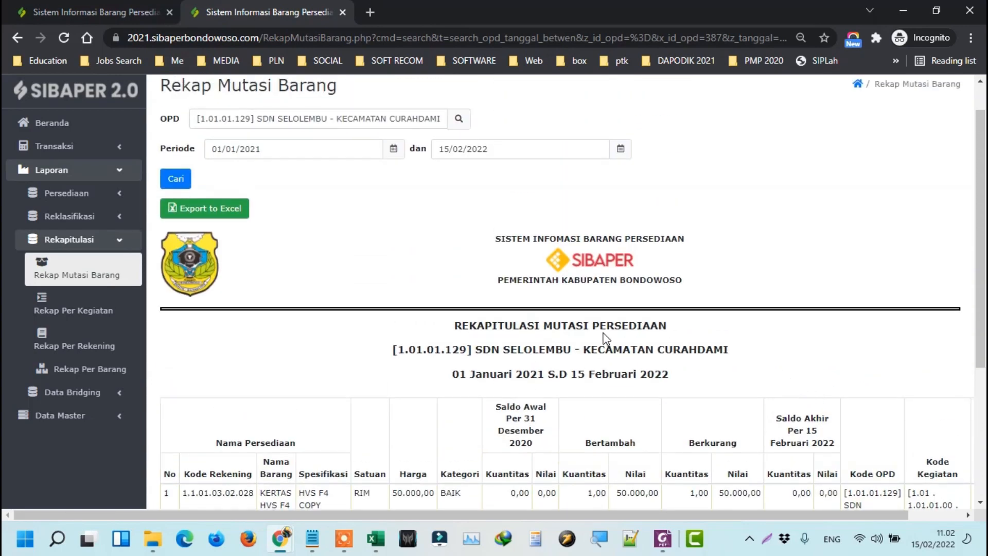
{"action": "left_click", "coordinate": [137, 8]}
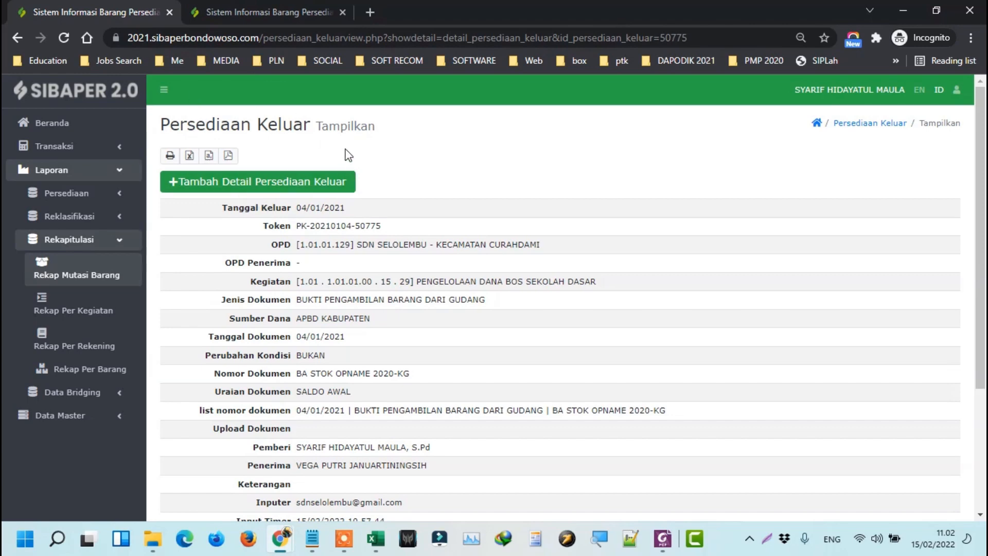
Expand Transaksi in the sidebar to list Persediaan Masuk, Persediaan Keluar and Koreksi Persediaan.
{"action": "left_click", "coordinate": [111, 149]}
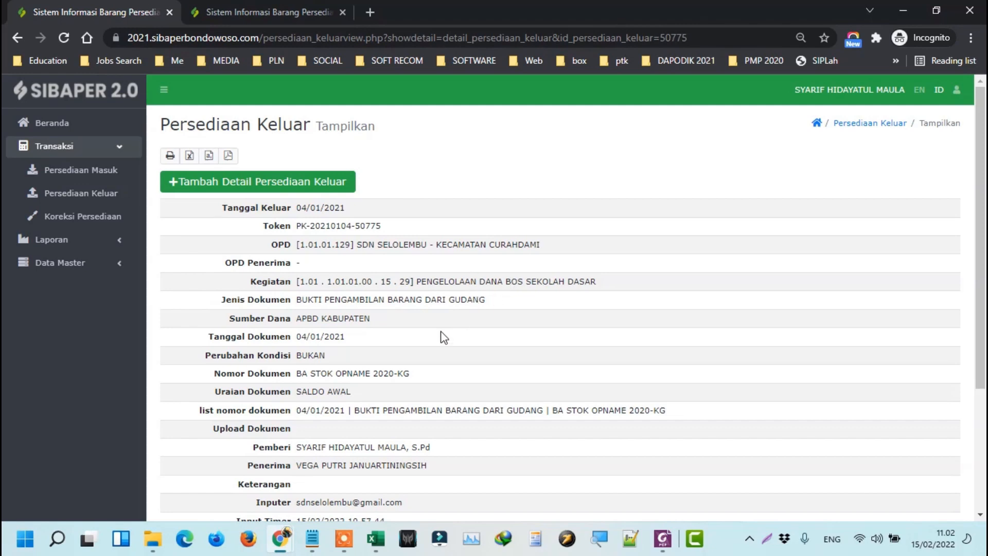
{"action": "mouse_move", "coordinate": [366, 553]}
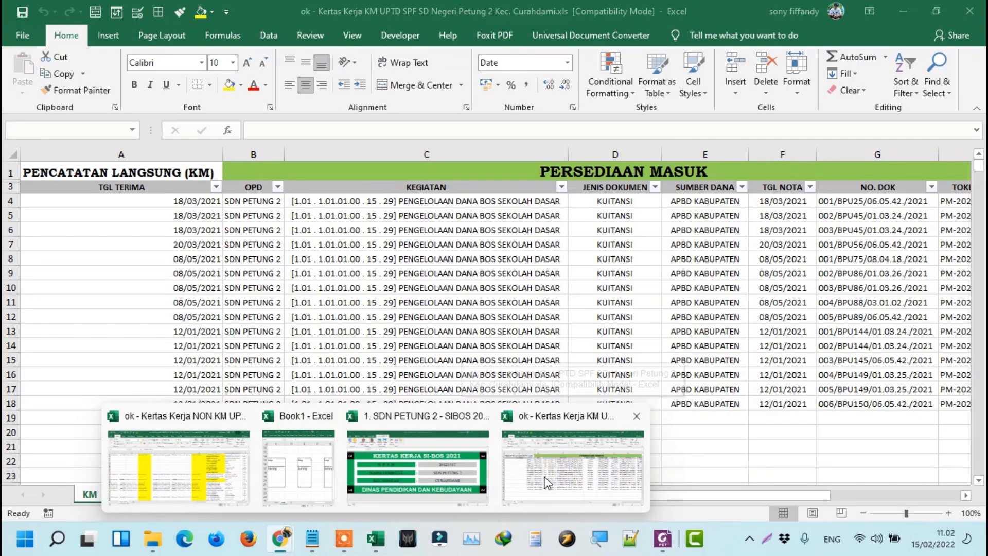
Bring up the Kertas Kerja KM workbook, inspect row 4's first record, and snap it right with Win+Right.
{"action": "left_click", "coordinate": [547, 483]}
{"action": "left_click", "coordinate": [259, 246]}
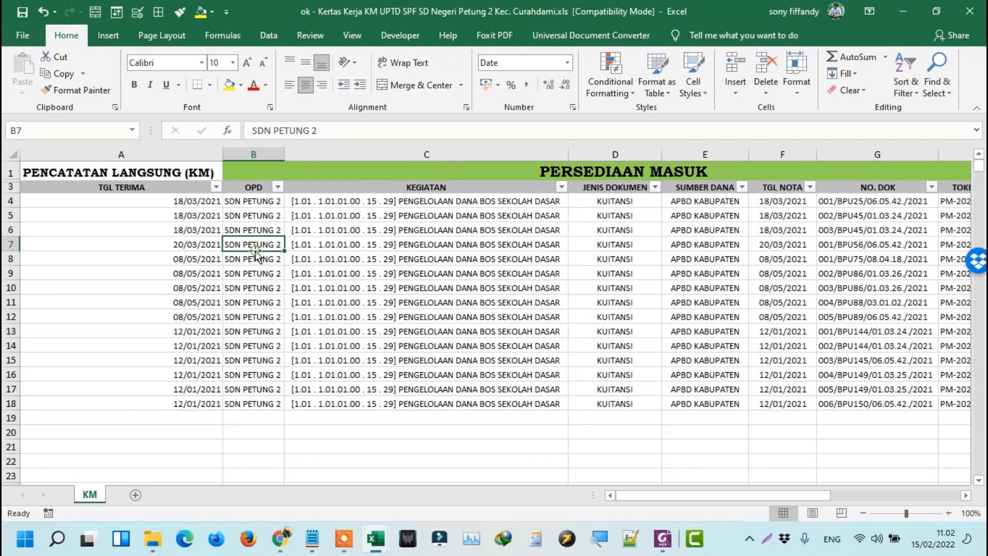
{"action": "mouse_move", "coordinate": [386, 538]}
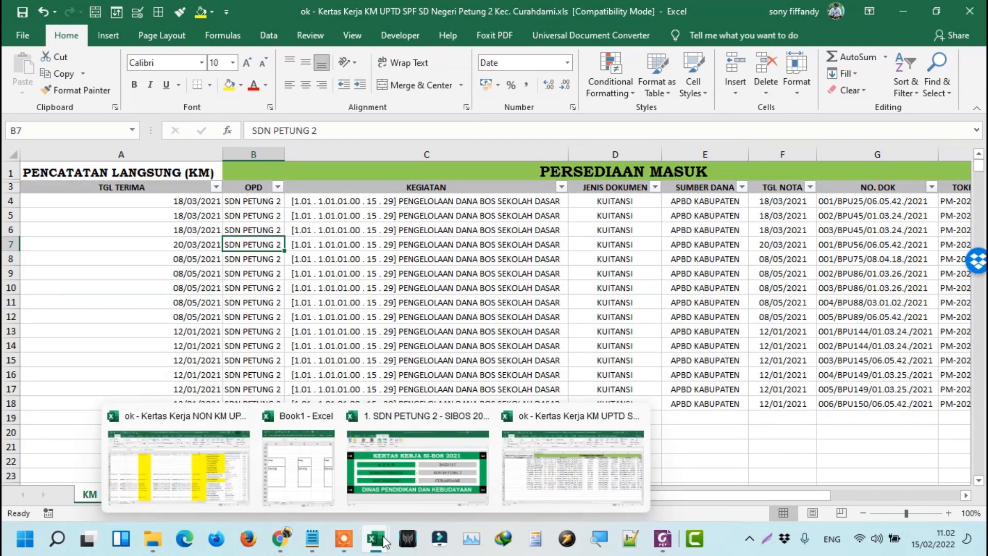
{"action": "left_click", "coordinate": [539, 480]}
{"action": "left_click", "coordinate": [196, 201]}
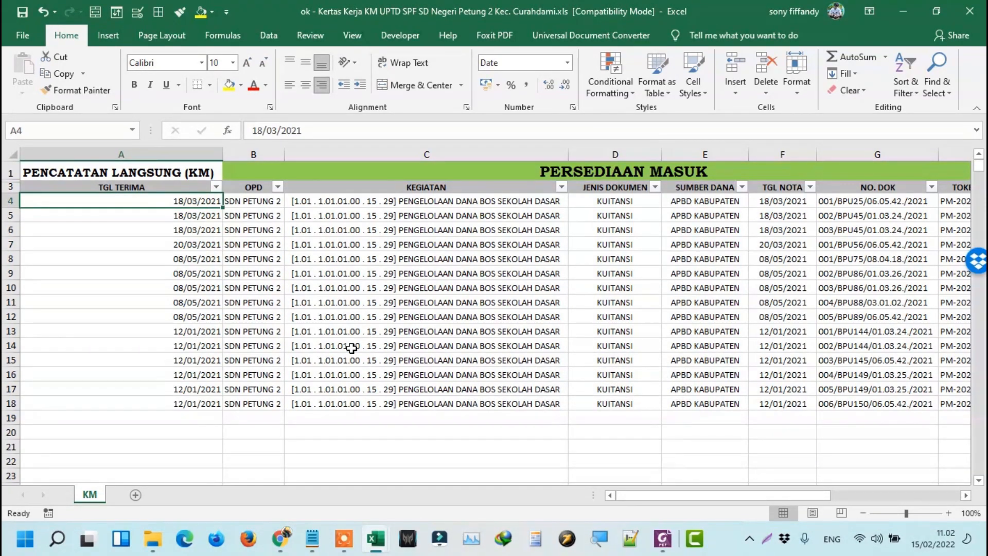
{"action": "left_click", "coordinate": [173, 170]}
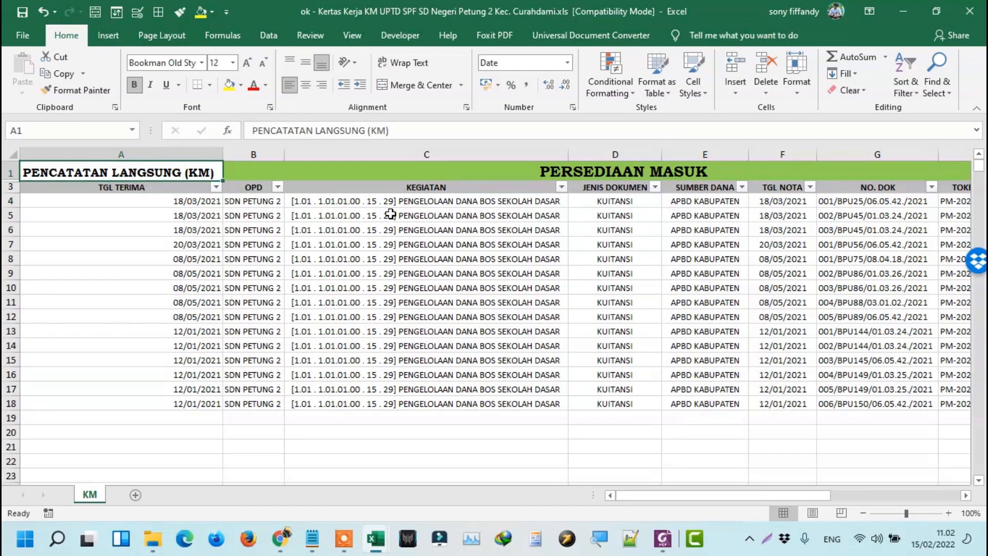
{"action": "left_click", "coordinate": [728, 202]}
{"action": "key", "text": "Right"}
{"action": "key", "text": "Right"}
{"action": "key", "text": "Right"}
{"action": "key", "text": "Right"}
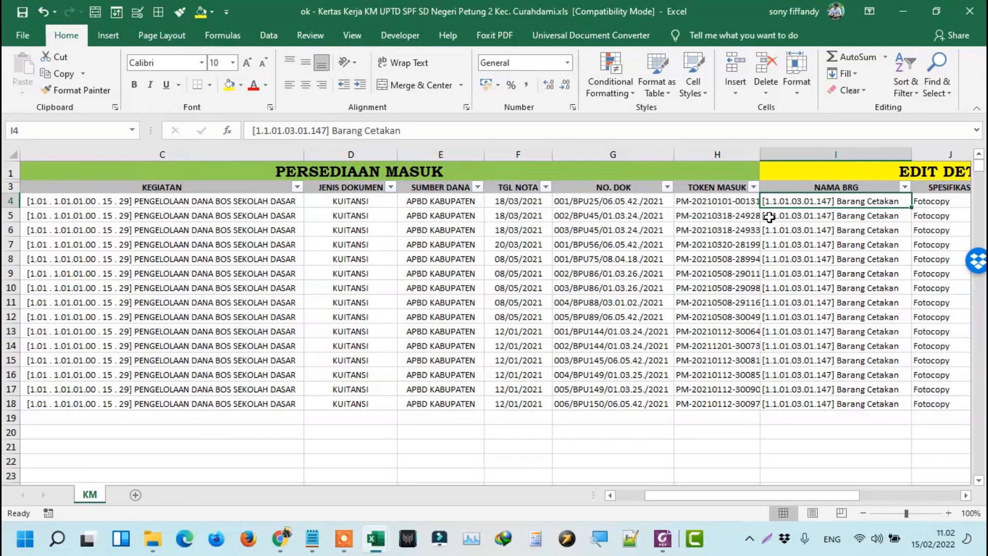
{"action": "key", "text": "Home"}
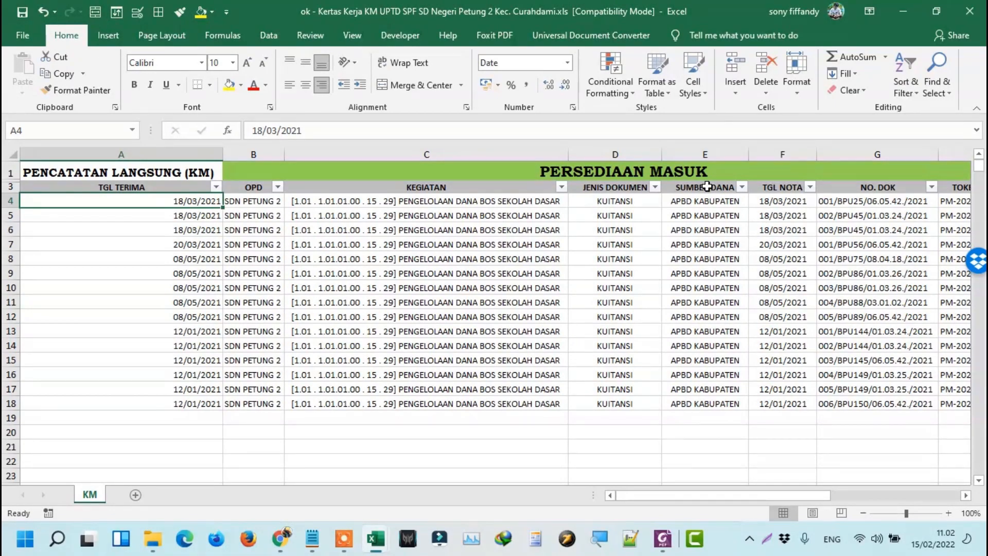
{"action": "key", "text": "super+Right"}
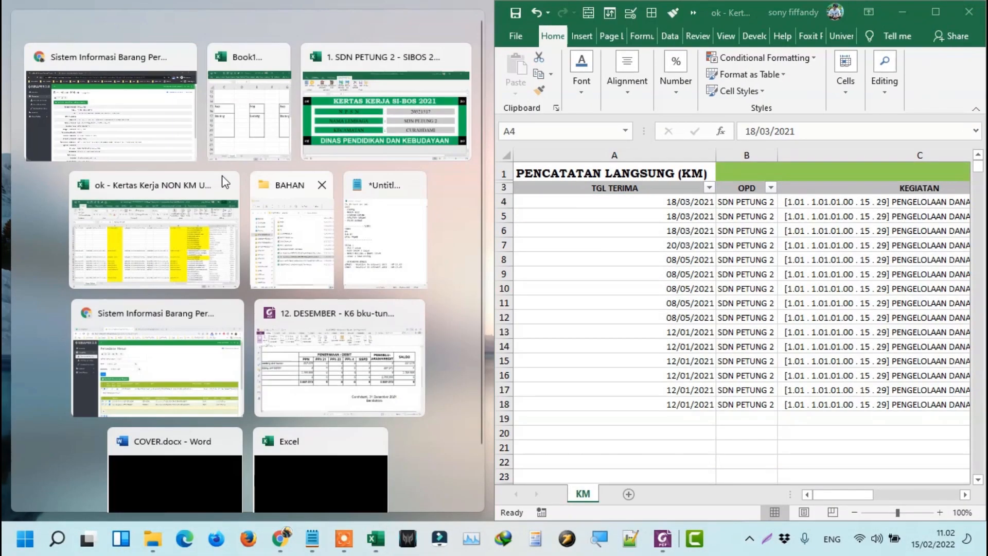
Place the browser in the left half and widen it beside the spreadsheet.
{"action": "left_click", "coordinate": [116, 128]}
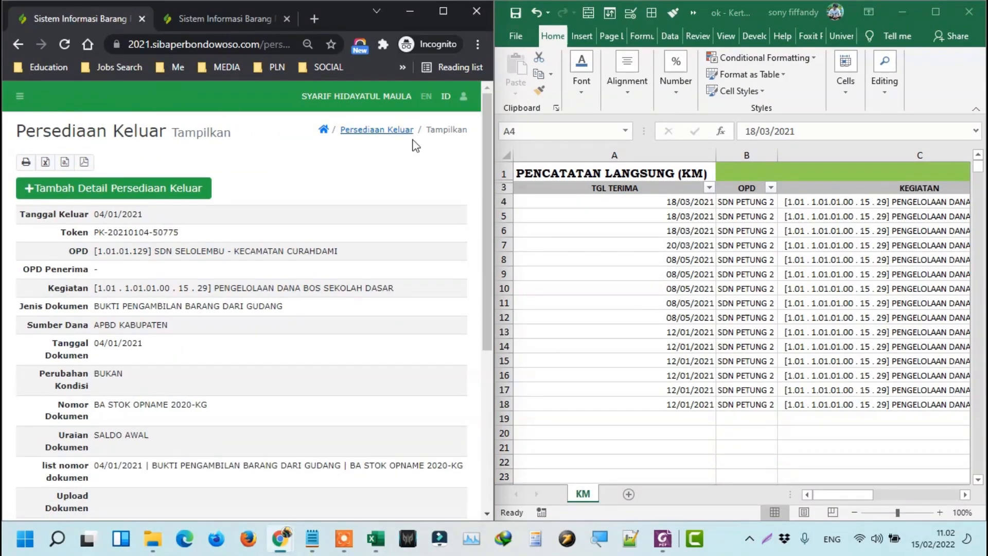
{"action": "left_click_drag", "start_coordinate": [495, 193], "coordinate": [778, 192]}
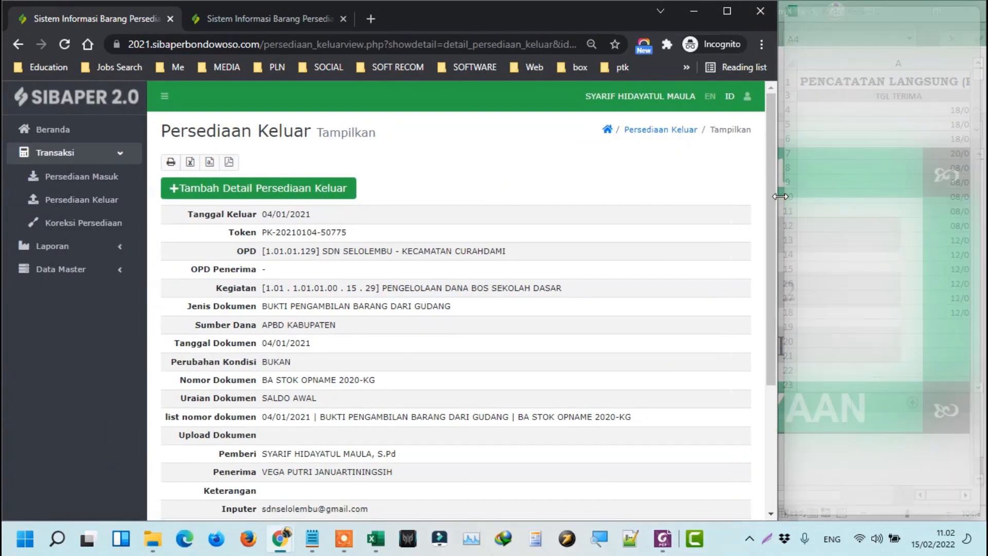
{"action": "left_click", "coordinate": [852, 122]}
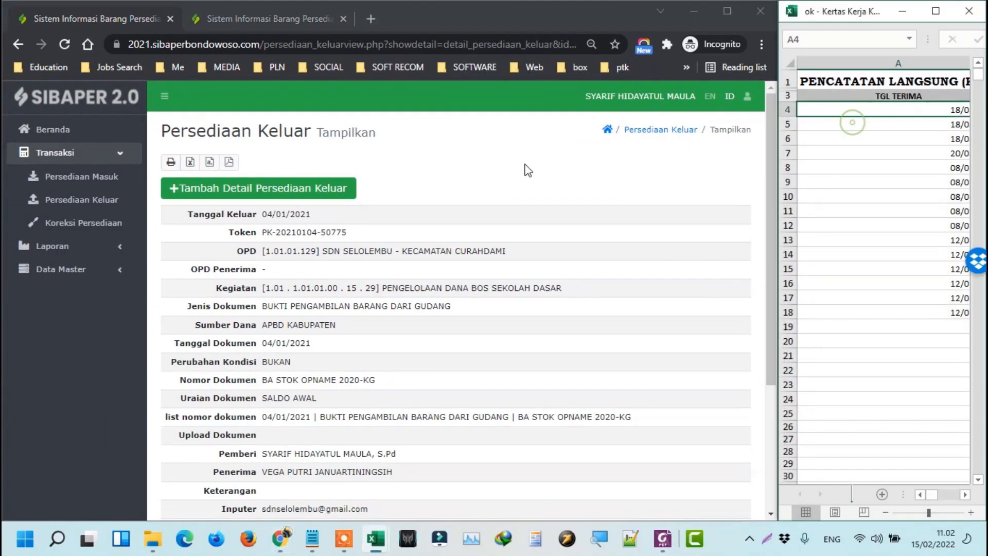
Go to Persediaan Masuk and open the Persediaan Keluar list in a new tab.
{"action": "left_click", "coordinate": [91, 179]}
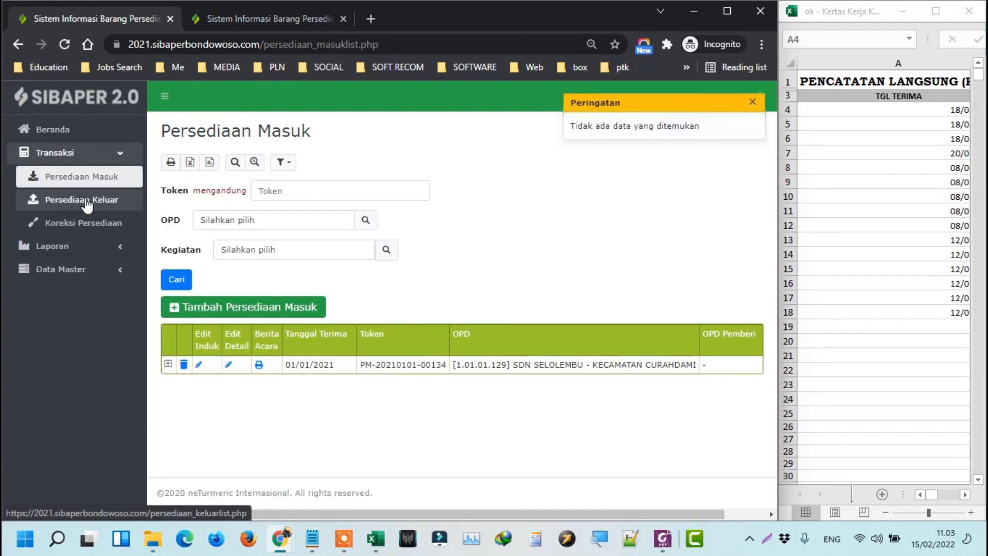
{"action": "right_click", "coordinate": [67, 209]}
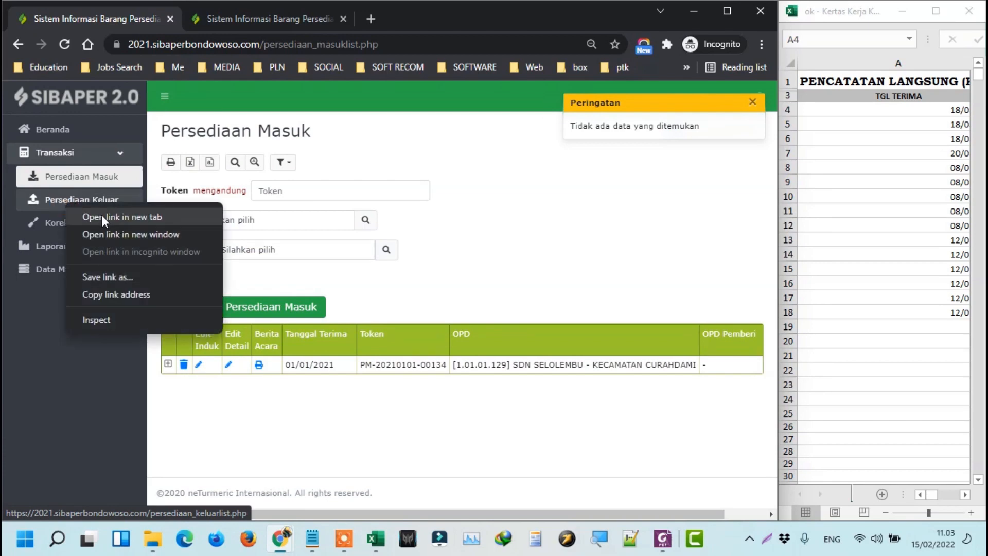
{"action": "left_click", "coordinate": [105, 217]}
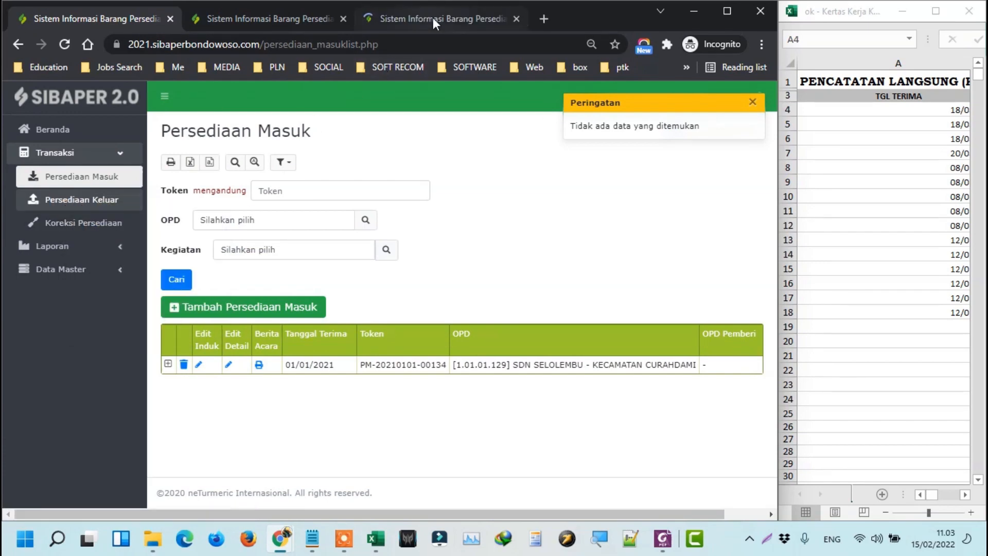
{"action": "left_click", "coordinate": [343, 22]}
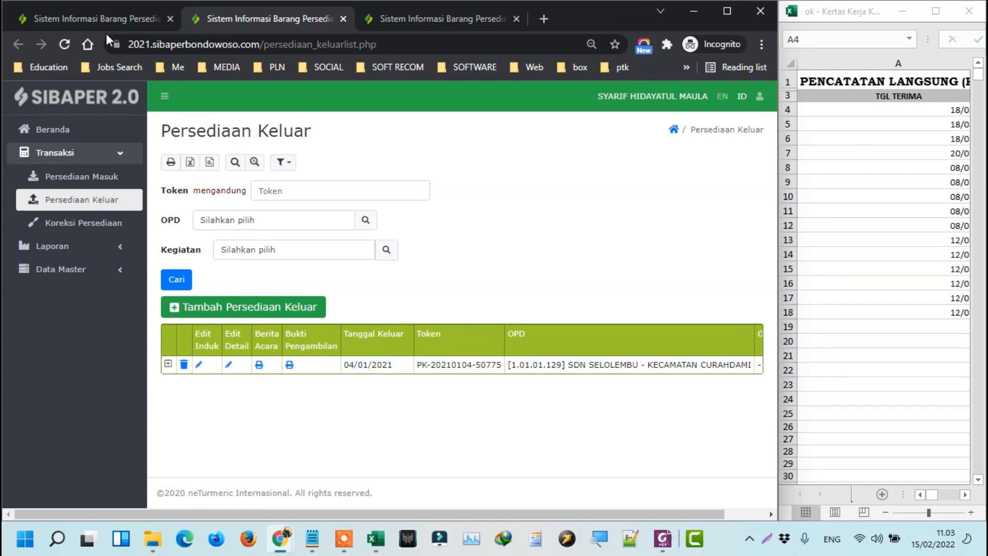
{"action": "left_click", "coordinate": [119, 15]}
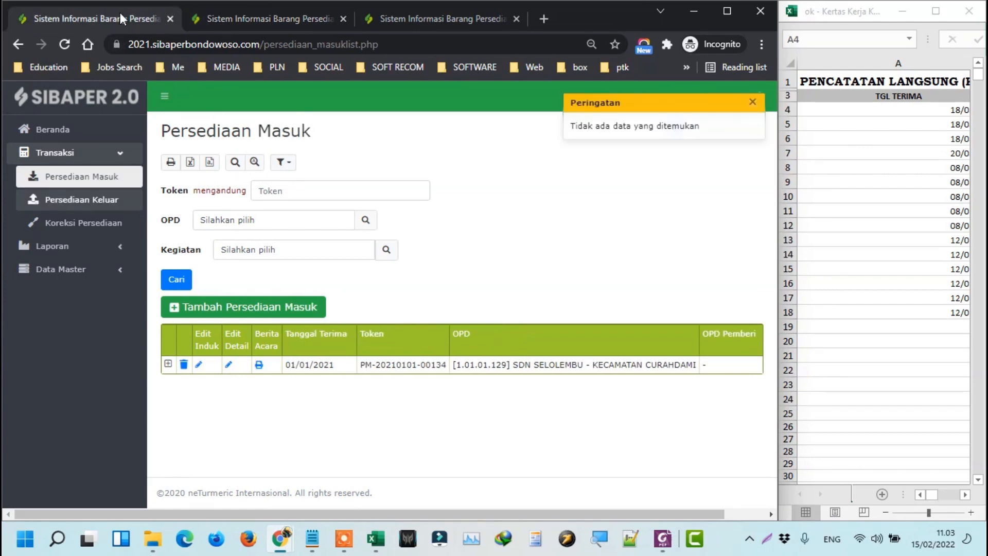
{"action": "left_click", "coordinate": [236, 17]}
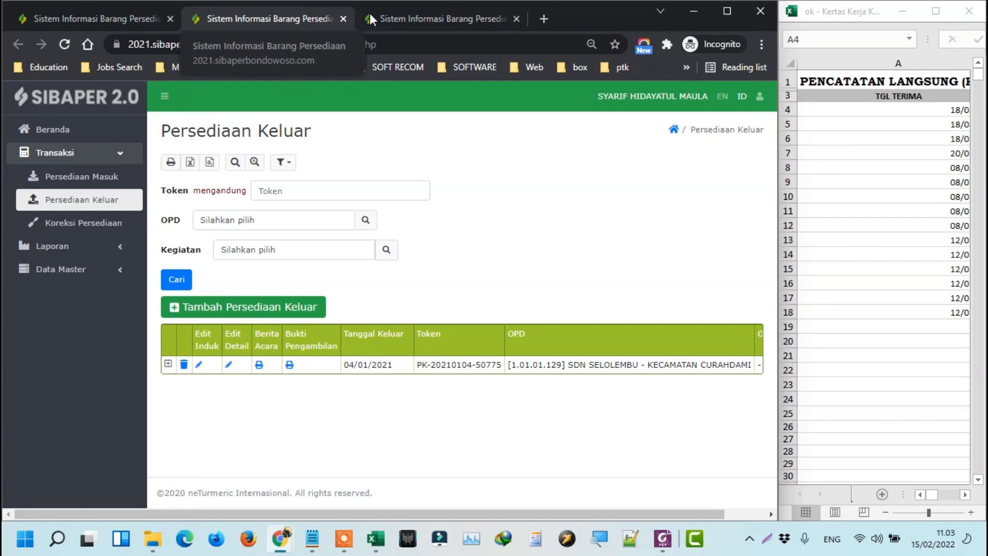
{"action": "left_click", "coordinate": [437, 23]}
{"action": "scroll", "coordinate": [319, 128], "scroll_direction": "up", "scroll_amount": 1}
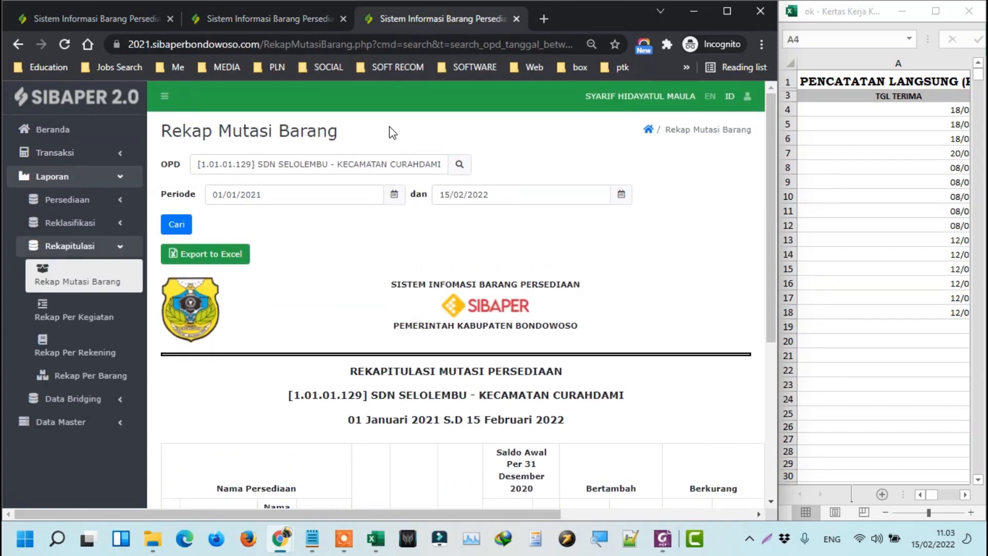
{"action": "left_click", "coordinate": [119, 18]}
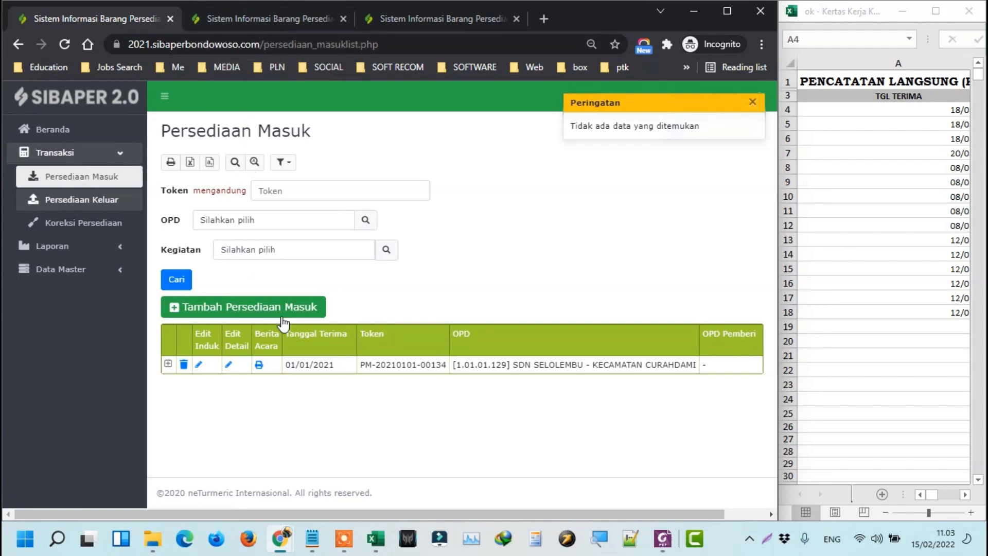
Narrow spreadsheet column A to see more columns, then start a new Persediaan Masuk entry.
{"action": "left_click", "coordinate": [869, 125]}
{"action": "key", "text": "Right"}
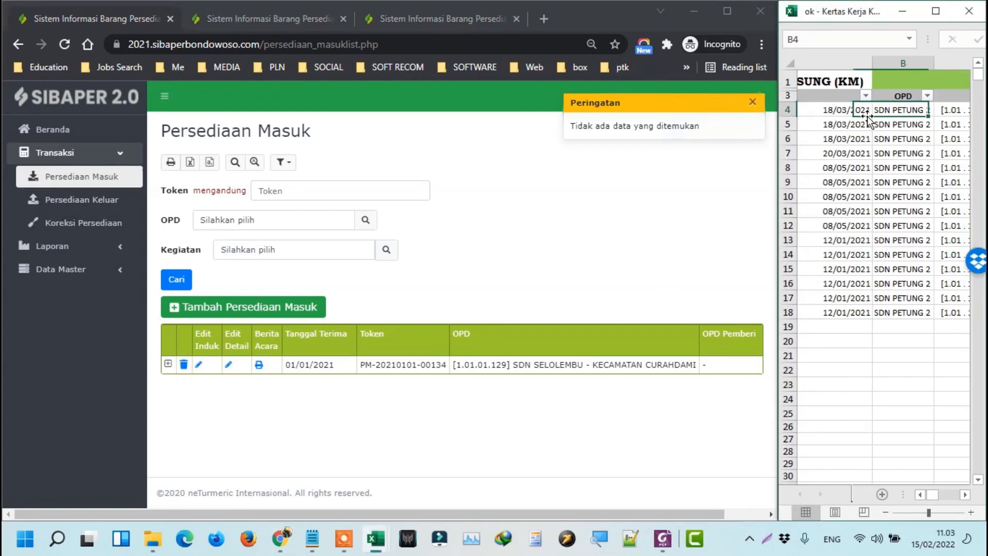
{"action": "key", "text": "Left"}
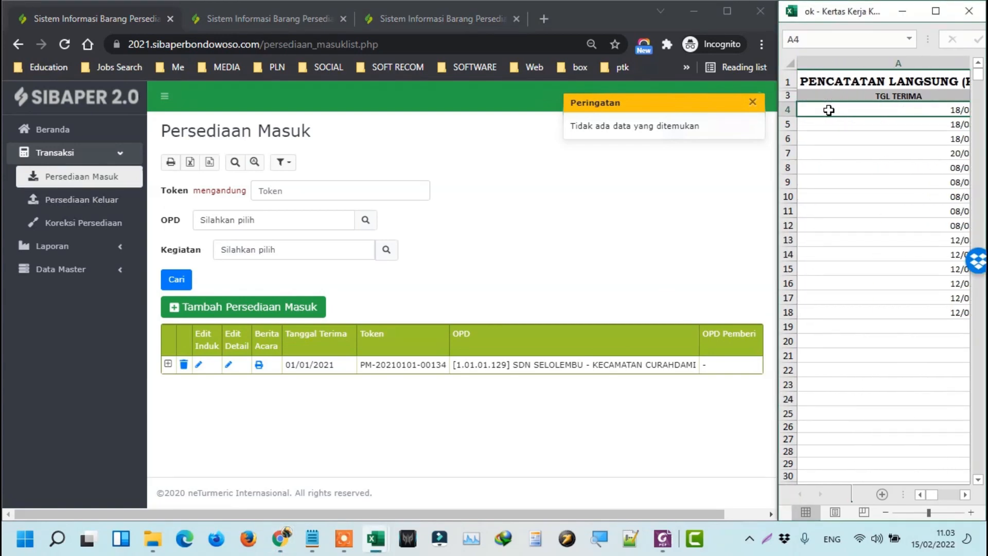
{"action": "scroll", "coordinate": [869, 119], "scroll_direction": "down", "scroll_amount": 3, "text": "ctrl"}
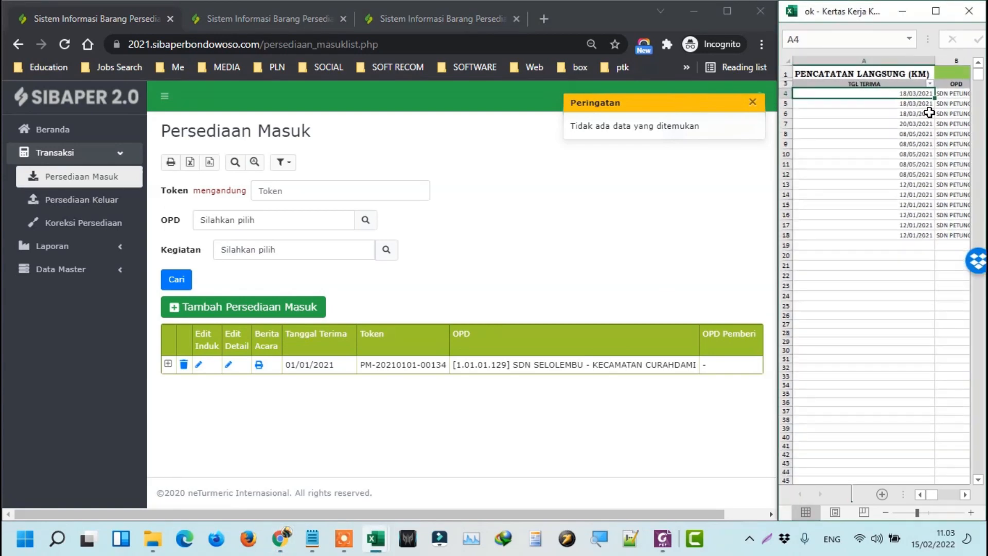
{"action": "left_click_drag", "start_coordinate": [937, 59], "coordinate": [854, 60]}
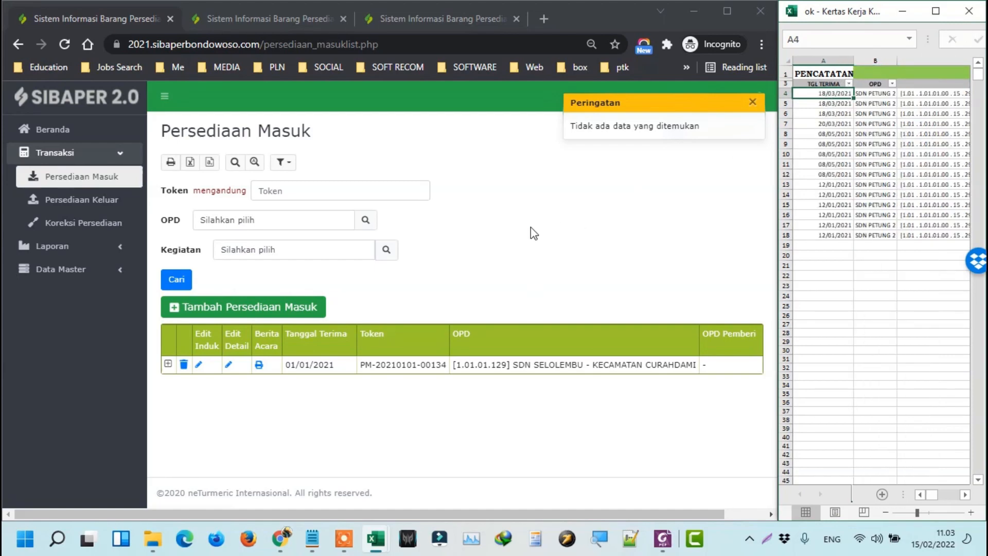
{"action": "left_click", "coordinate": [551, 227]}
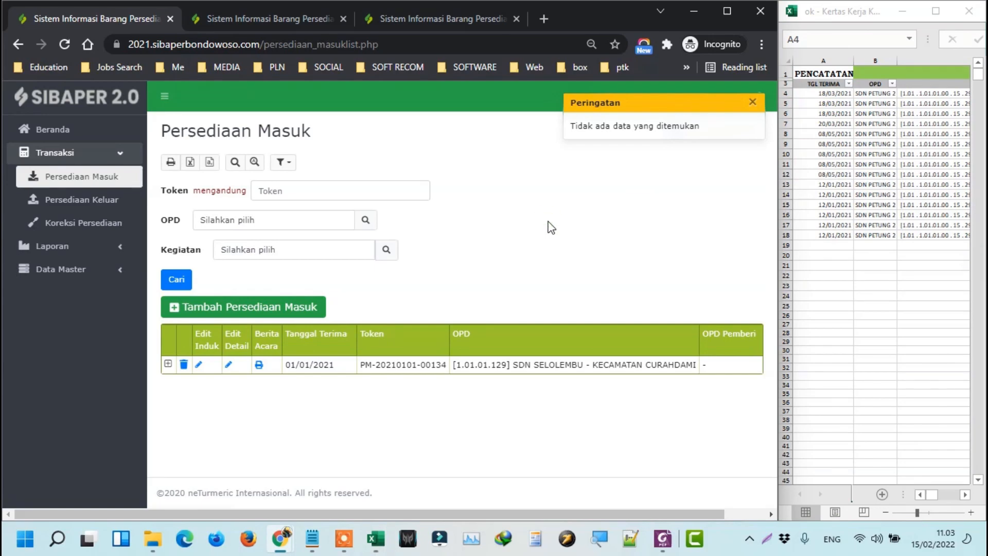
{"action": "left_click", "coordinate": [229, 312]}
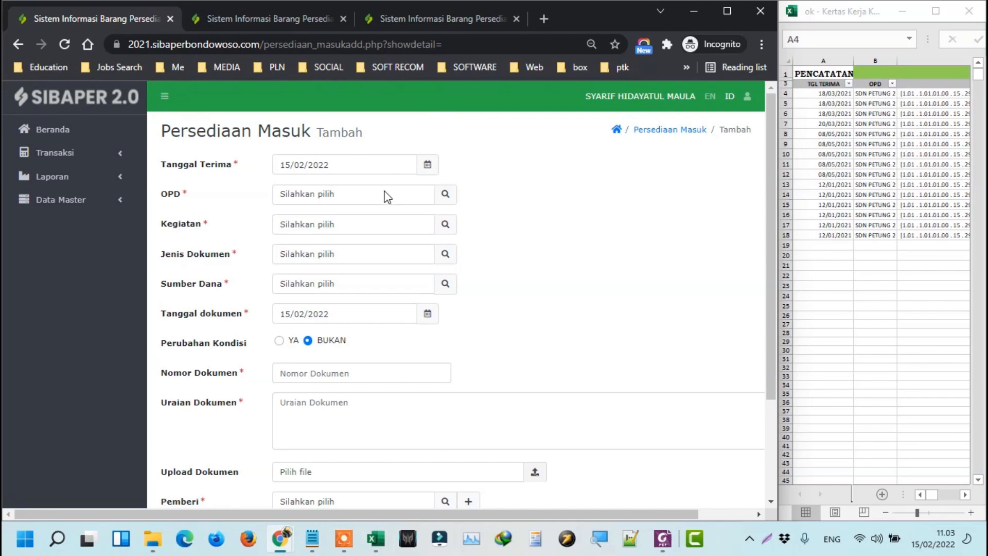
Set both the Tanggal Terima and document date to 18/03/2021, copied from the spreadsheet.
{"action": "left_click", "coordinate": [833, 92]}
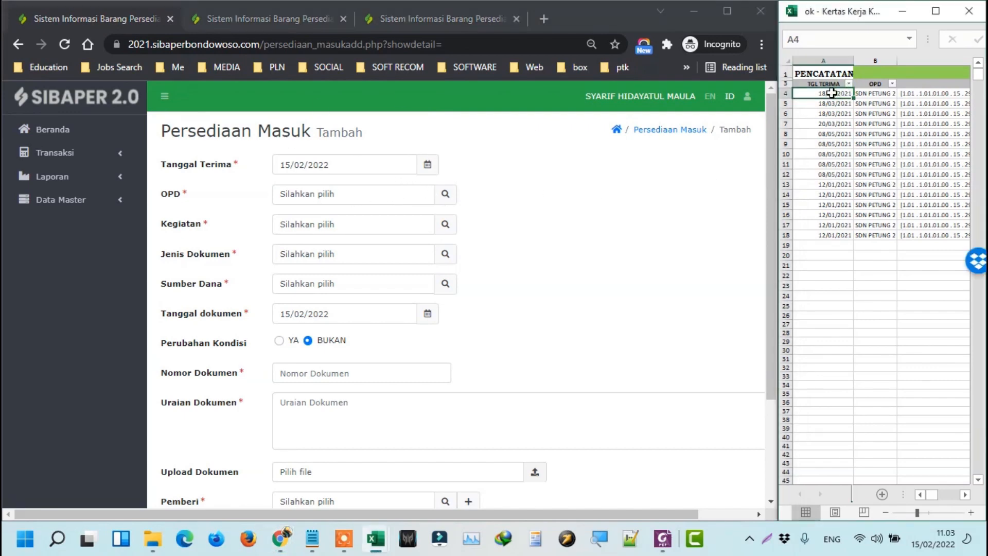
{"action": "key", "text": "ctrl+c"}
{"action": "left_click", "coordinate": [390, 160]}
{"action": "left_click_drag", "start_coordinate": [390, 160], "coordinate": [247, 159]}
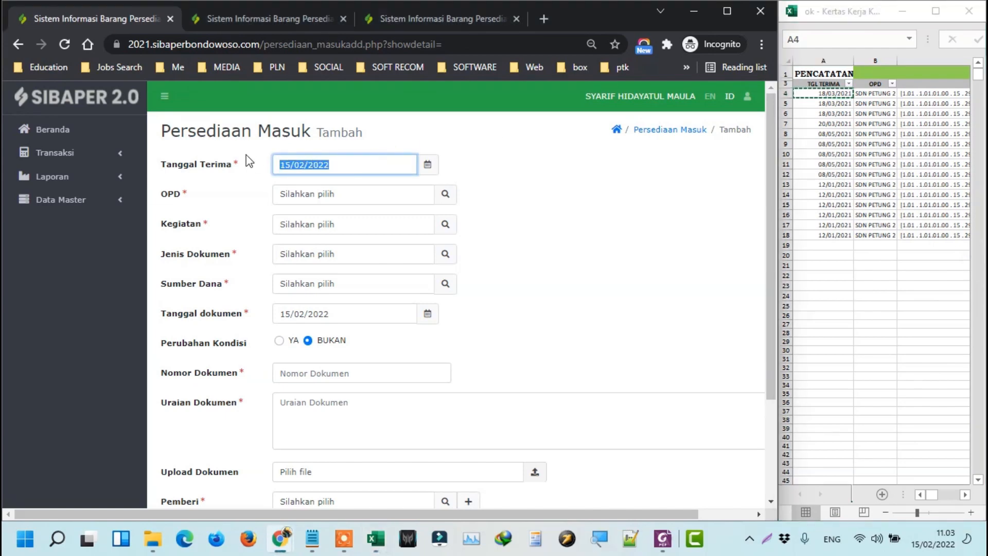
{"action": "key", "text": "ctrl+v"}
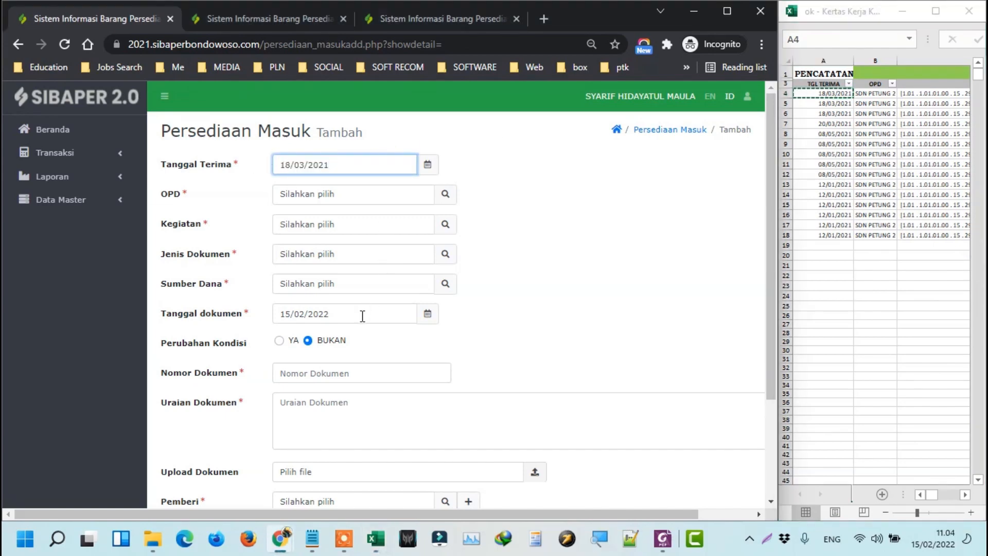
{"action": "left_click_drag", "start_coordinate": [361, 314], "coordinate": [243, 314]}
{"action": "key", "text": "ctrl+v"}
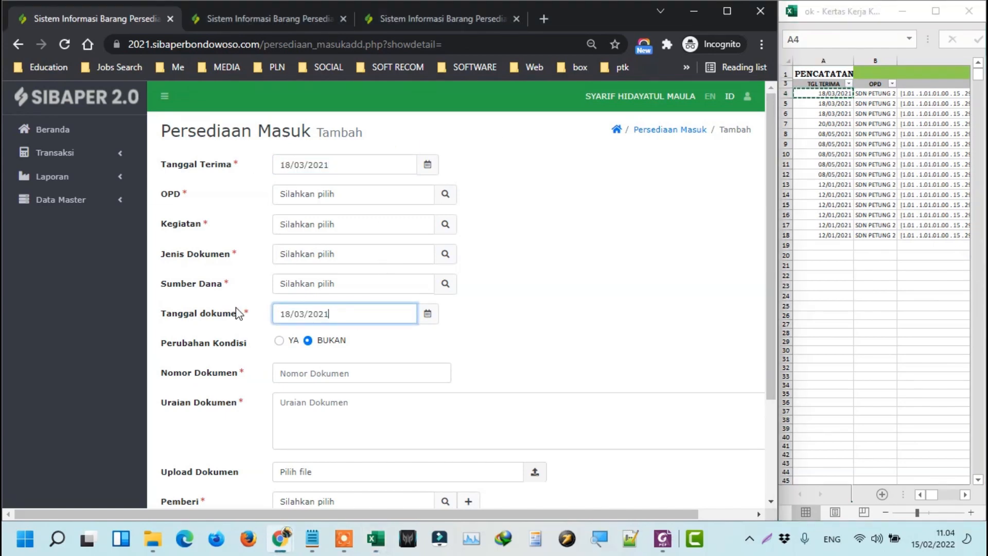
Choose SDN SELOLEMBU as the OPD and confirm its only Kegiatan option.
{"action": "left_click", "coordinate": [859, 94]}
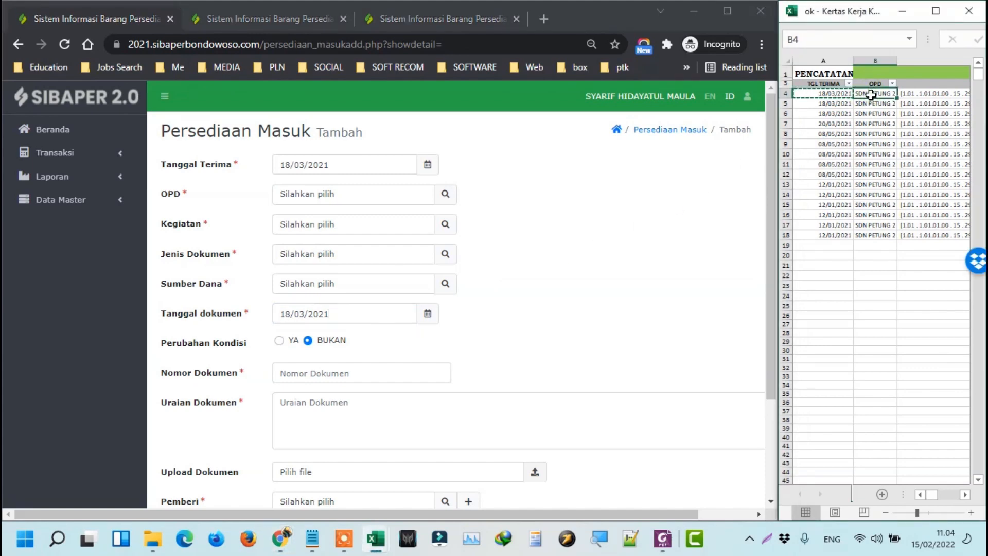
{"action": "left_click", "coordinate": [445, 199]}
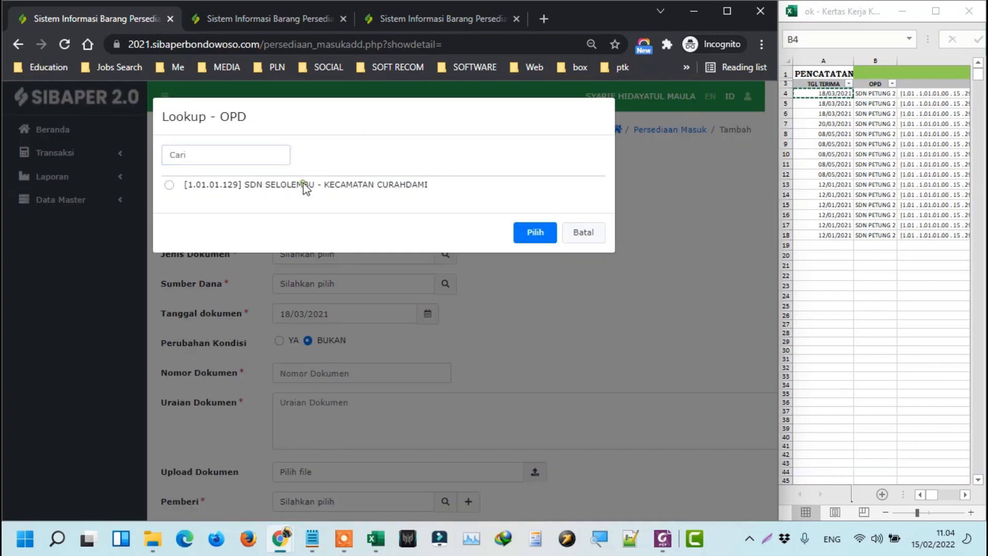
{"action": "left_click", "coordinate": [306, 186]}
{"action": "key", "text": "Return"}
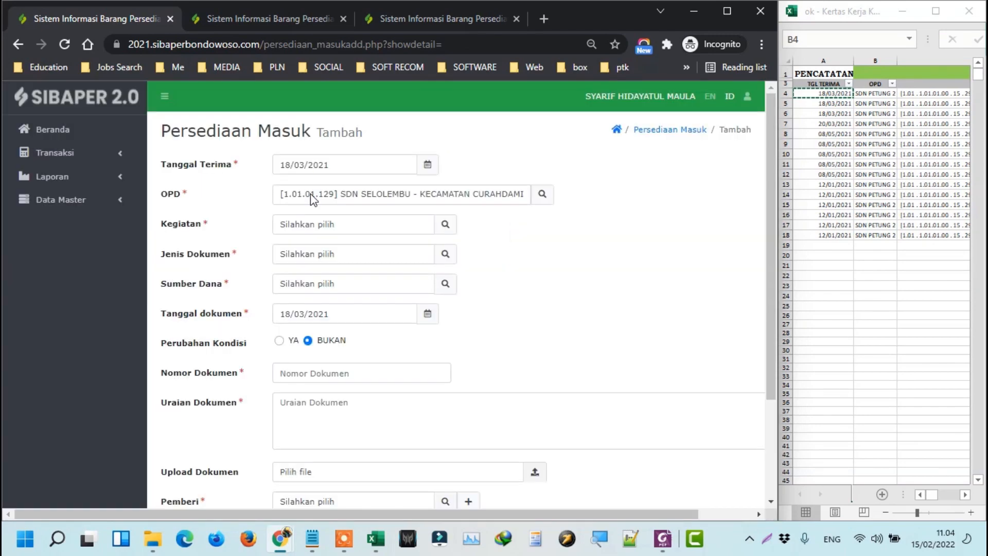
{"action": "left_click", "coordinate": [446, 229]}
{"action": "key", "text": "Return"}
Set the document type to KUITANSI, copied from the spreadsheet's JENIS DOKUMEN column.
{"action": "left_click", "coordinate": [445, 254]}
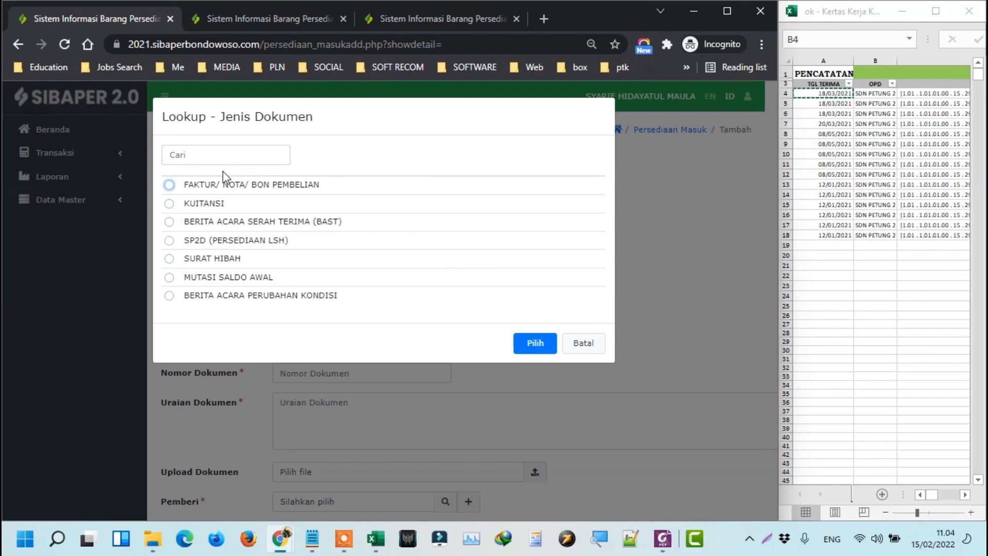
{"action": "left_click", "coordinate": [871, 135]}
{"action": "key", "text": "Right"}
{"action": "key", "text": "Right"}
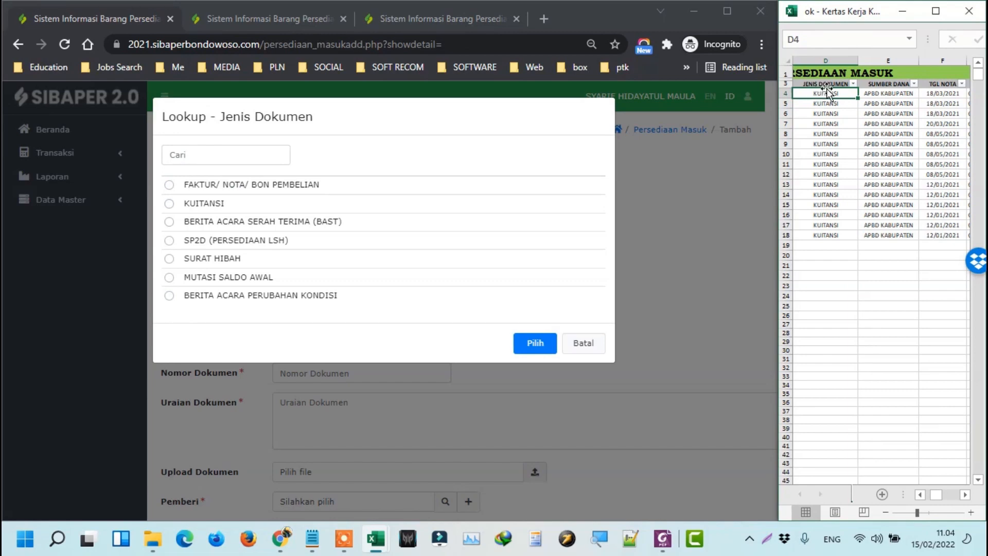
{"action": "scroll", "coordinate": [874, 99], "scroll_direction": "up", "scroll_amount": 3}
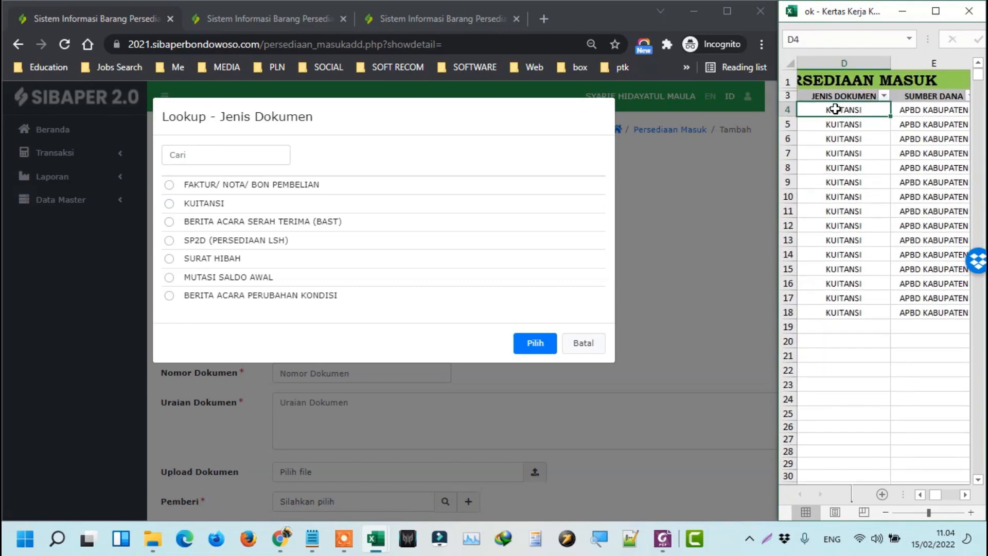
{"action": "key", "text": "ctrl+c"}
{"action": "left_click", "coordinate": [226, 155]}
{"action": "key", "text": "ctrl+v"}
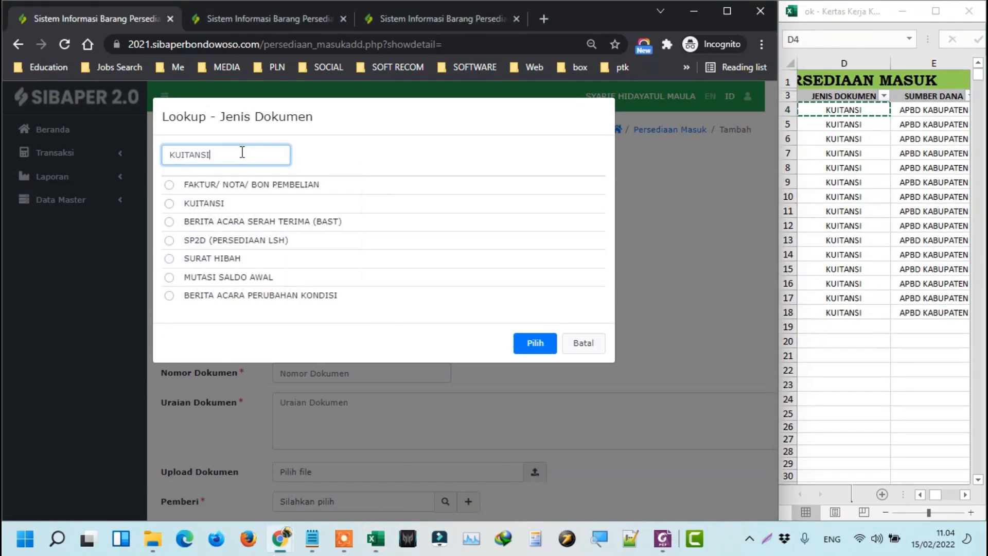
{"action": "left_click", "coordinate": [196, 189]}
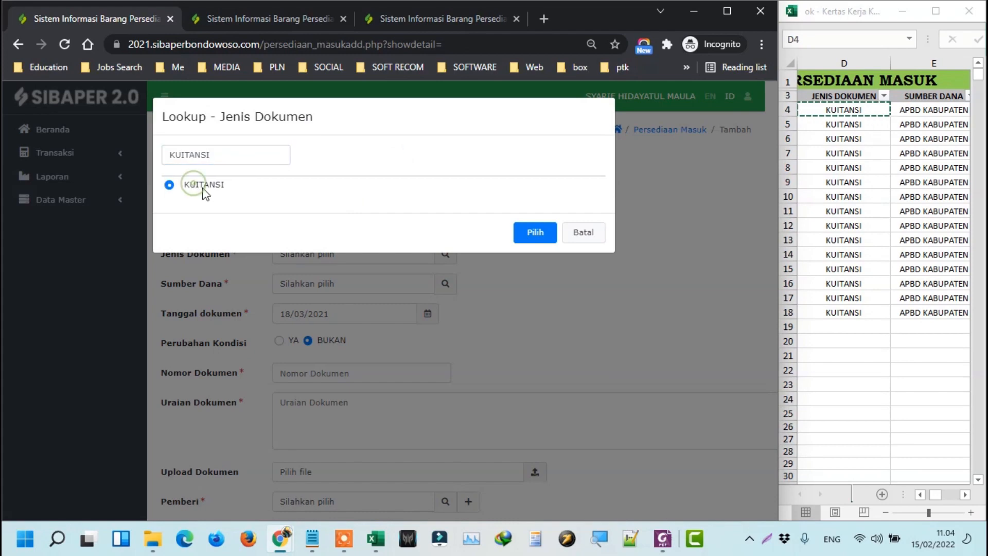
{"action": "left_click", "coordinate": [533, 238]}
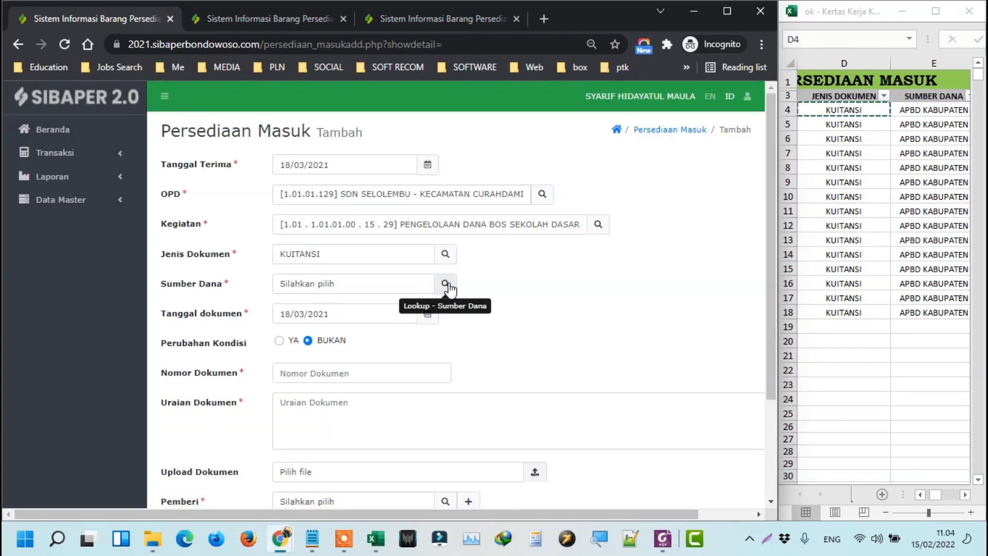
Select APBD KABUPATEN as the funding source.
{"action": "left_click", "coordinate": [878, 116]}
{"action": "key", "text": "Right"}
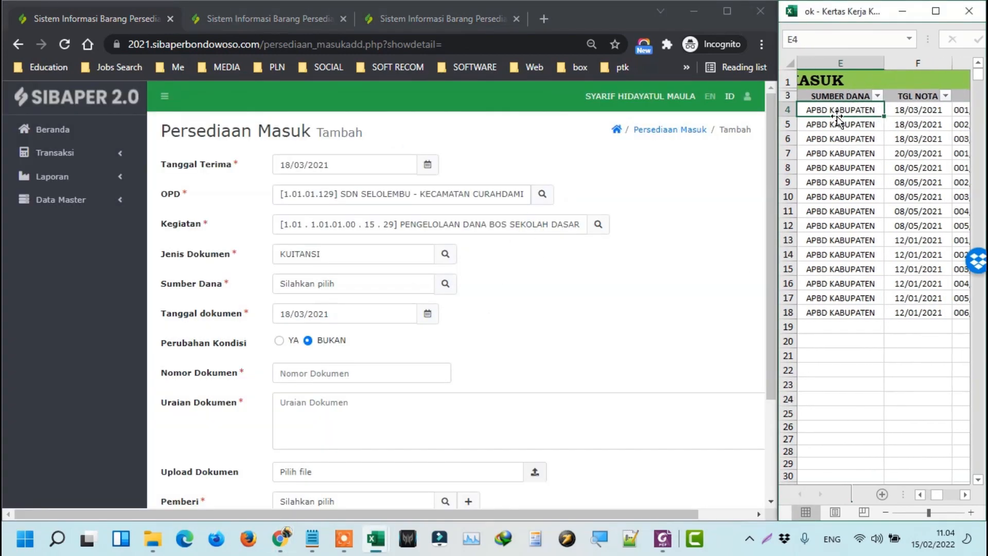
{"action": "left_click", "coordinate": [445, 283]}
{"action": "left_click", "coordinate": [222, 186]}
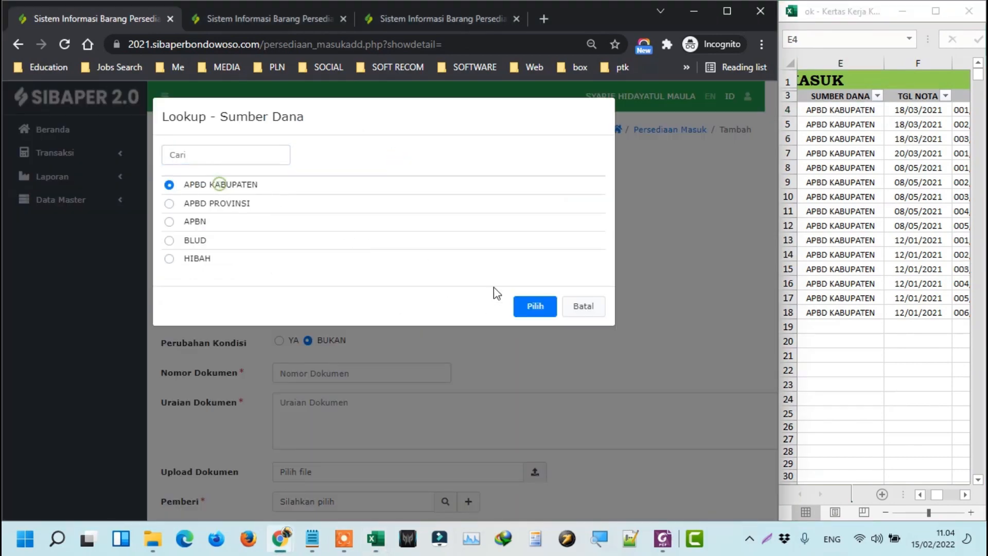
{"action": "left_click", "coordinate": [532, 309]}
{"action": "scroll", "coordinate": [550, 291], "scroll_direction": "down", "scroll_amount": 1}
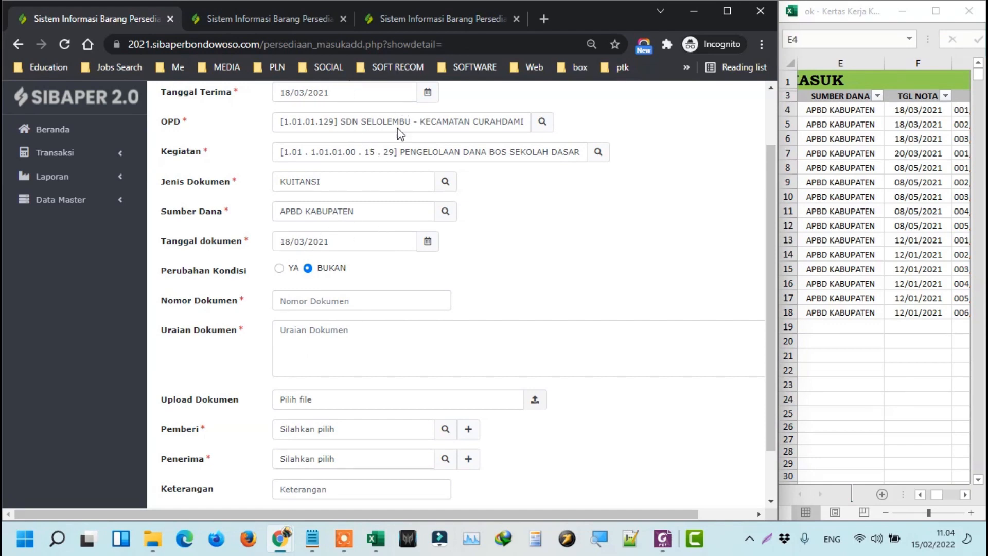
Paste 001/BPU25/06.05.42./2021 from the sheet's NO. DOK column into Nomor Dokumen.
{"action": "left_click", "coordinate": [893, 110]}
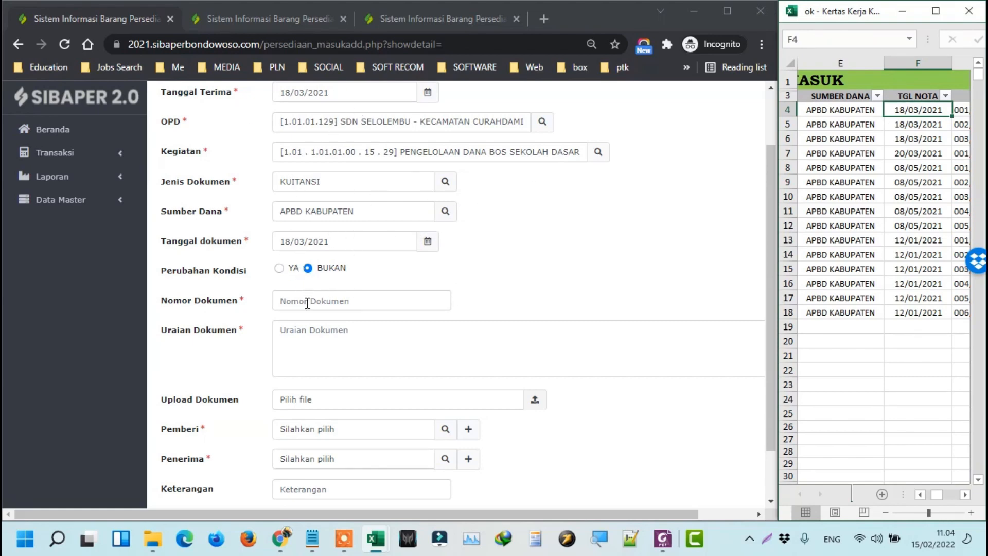
{"action": "key", "text": "Right"}
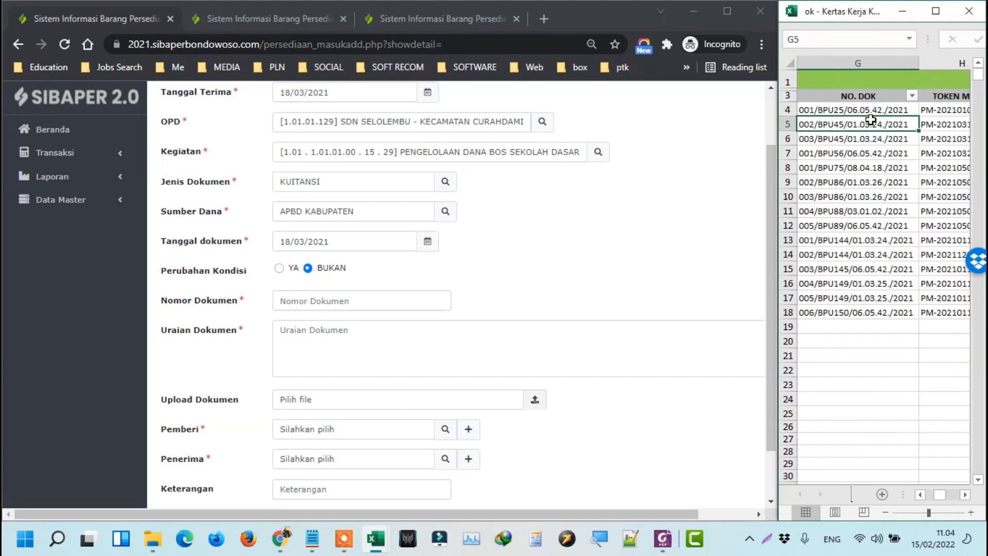
{"action": "left_click", "coordinate": [315, 300]}
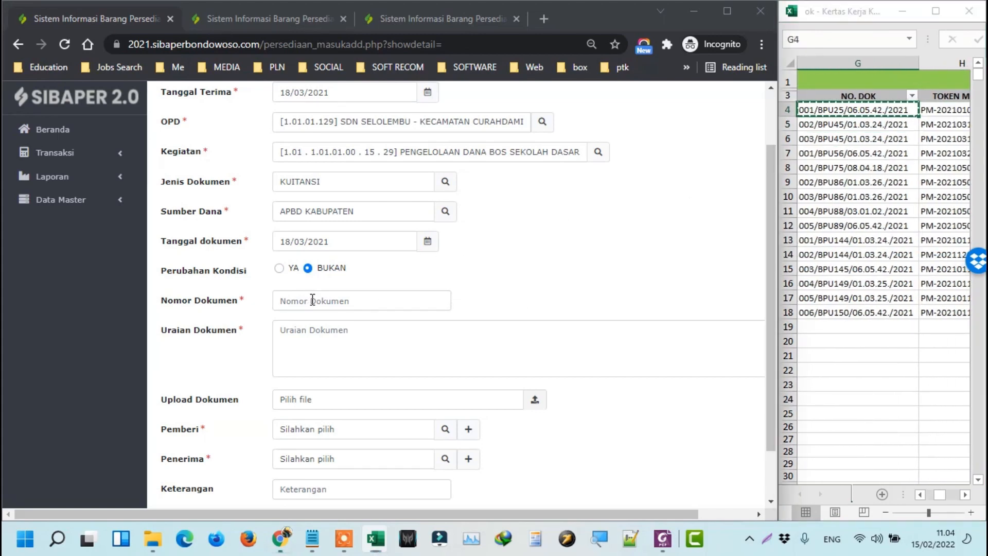
{"action": "type", "text": "001/BPU25/06.05.42./2021"}
{"action": "scroll", "coordinate": [278, 142], "scroll_direction": "up", "scroll_amount": 1}
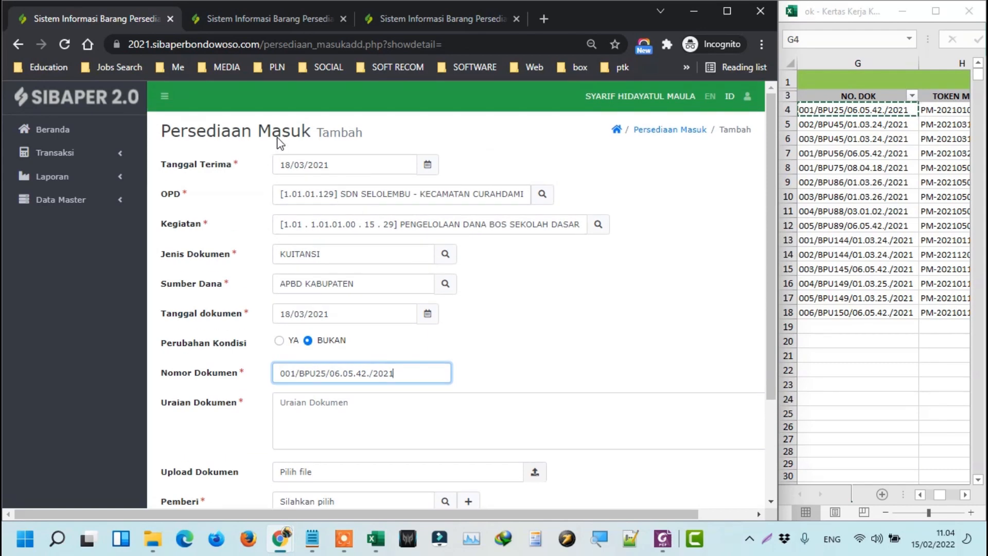
{"action": "scroll", "coordinate": [399, 345], "scroll_direction": "down", "scroll_amount": 1}
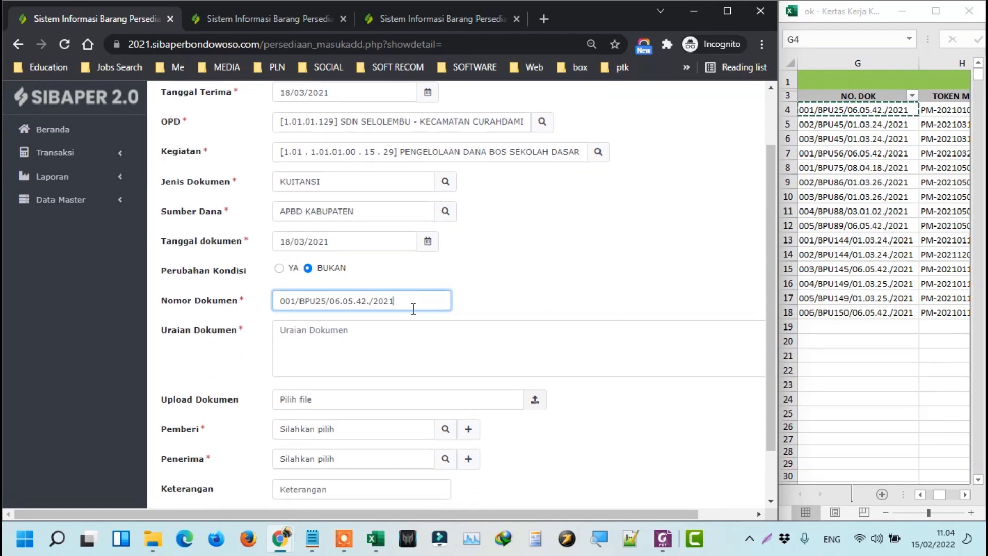
{"action": "scroll", "coordinate": [414, 307], "scroll_direction": "up", "scroll_amount": 1}
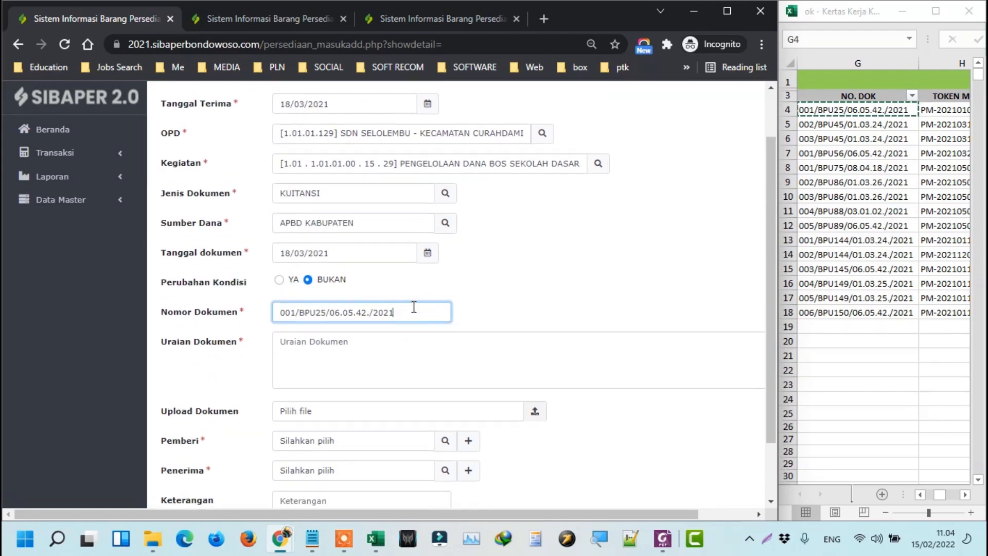
{"action": "scroll", "coordinate": [415, 314], "scroll_direction": "down", "scroll_amount": 1}
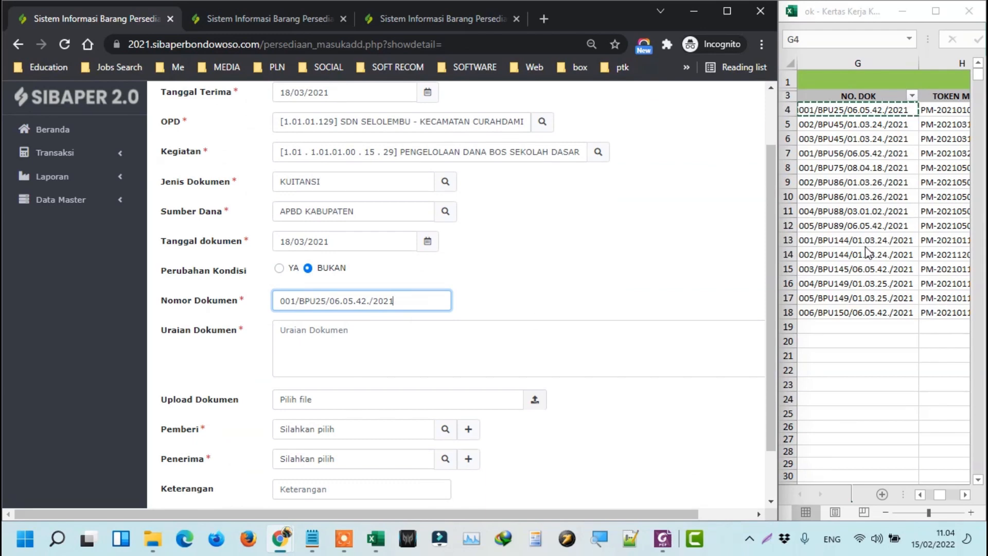
{"action": "left_click", "coordinate": [501, 319]}
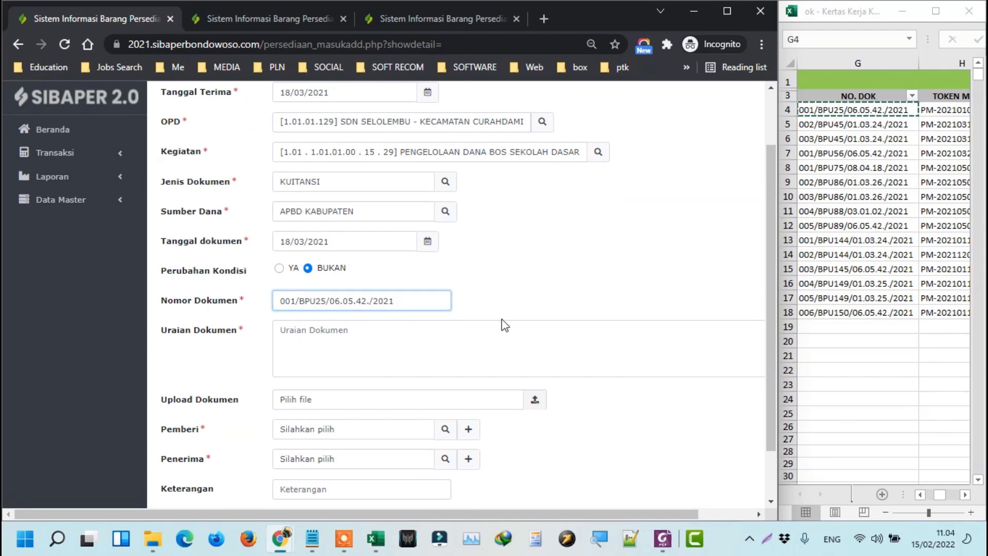
Check the TOKEN MASUK column, then zoom the form in to recheck Nomor Dokumen.
{"action": "left_click", "coordinate": [879, 116]}
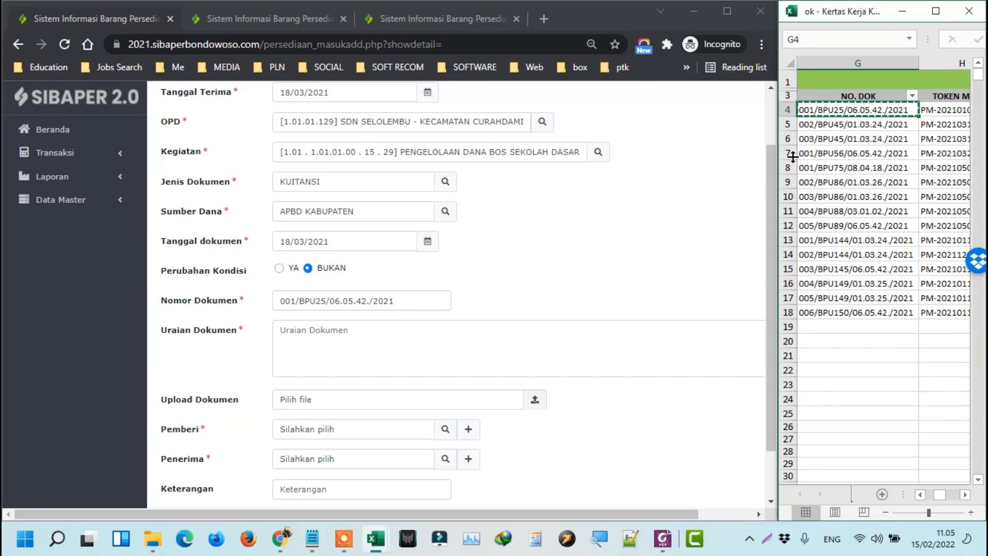
{"action": "key", "text": "Right"}
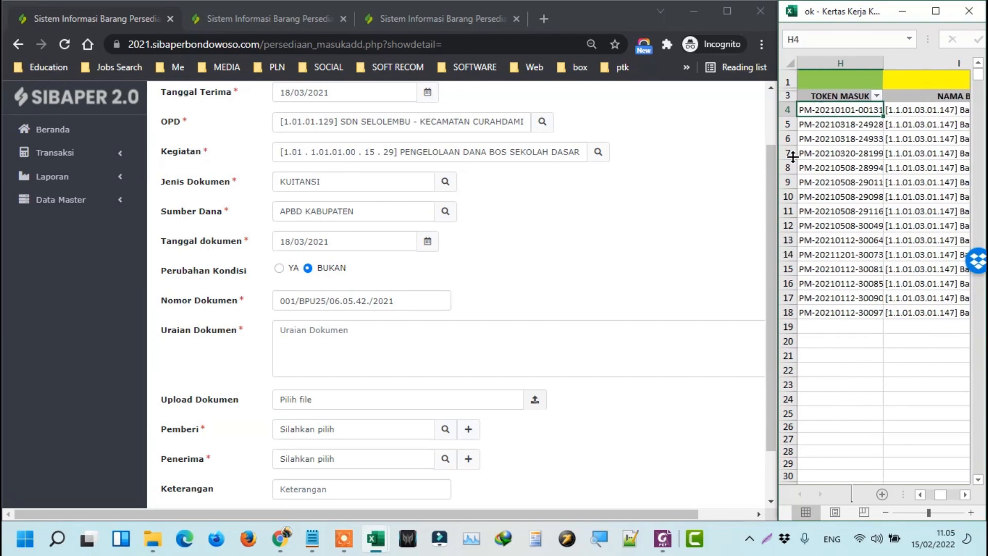
{"action": "left_click", "coordinate": [366, 331]}
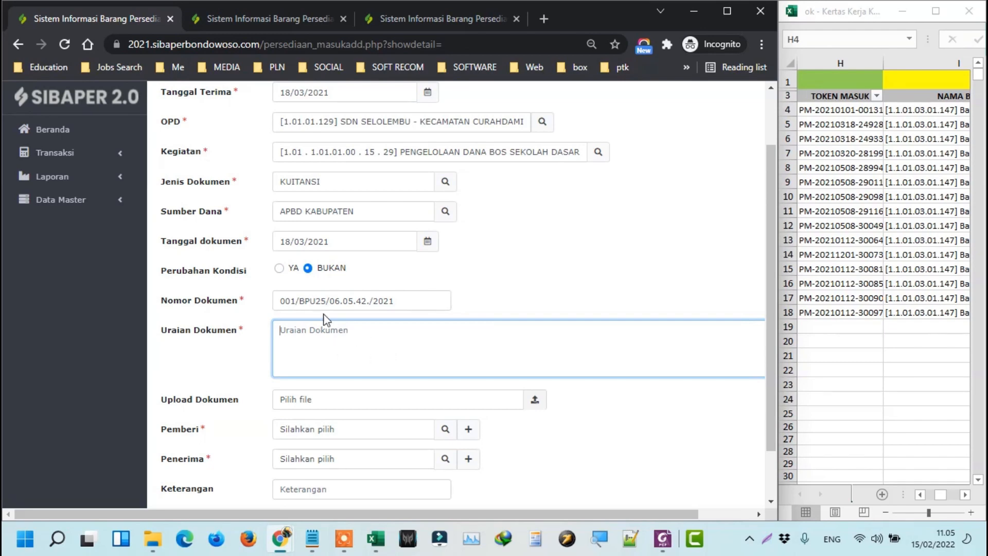
{"action": "left_click", "coordinate": [325, 294]}
{"action": "key", "text": "ctrl+plus"}
{"action": "key", "text": "ctrl+plus"}
{"action": "key", "text": "ctrl+plus"}
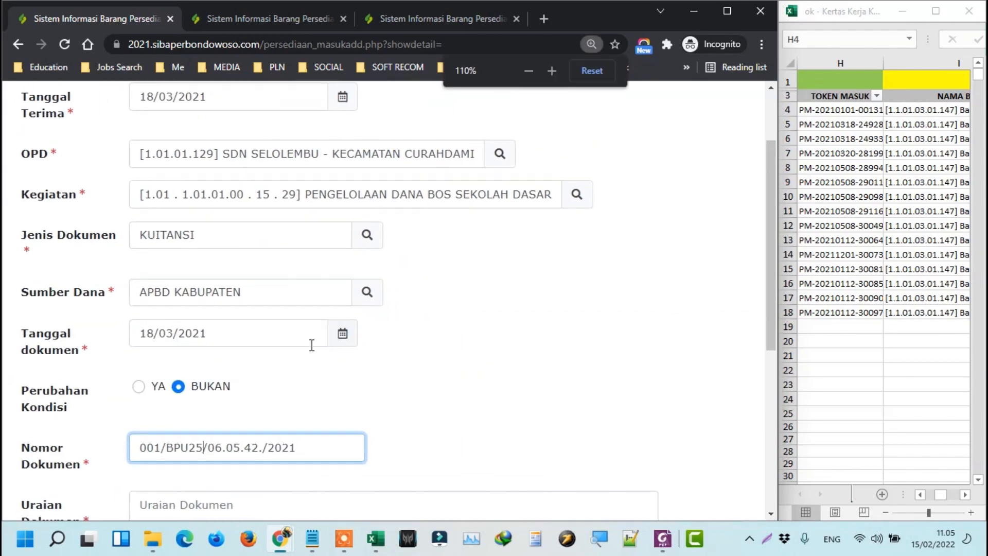
Enter 'Fotocopy Ulangan' as the Uraian Dokumen description, correcting the accidental capitals.
{"action": "double_click", "coordinate": [173, 304]}
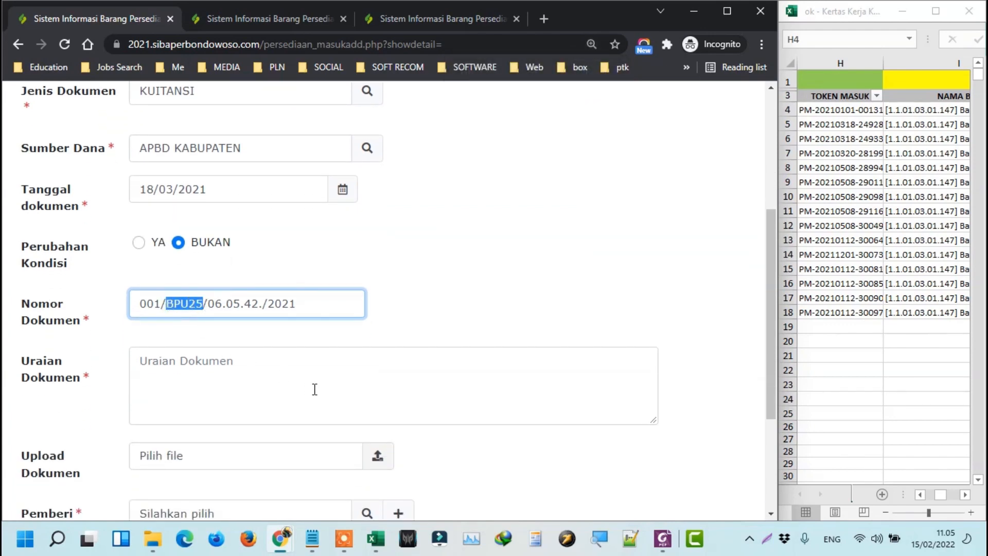
{"action": "left_click", "coordinate": [315, 366]}
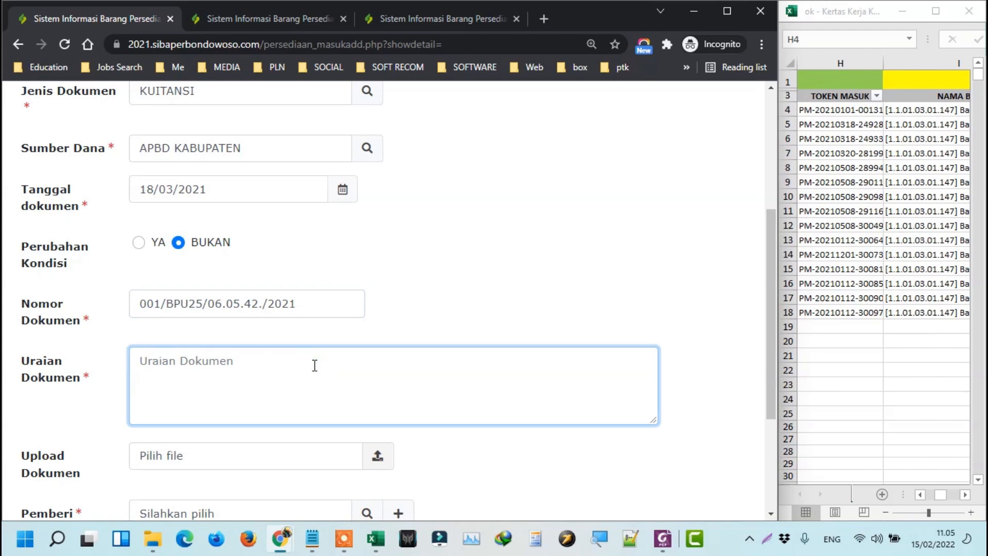
{"action": "type", "text": "f"}
{"action": "key", "text": "Caps_Lock"}
{"action": "type", "text": "OTO"}
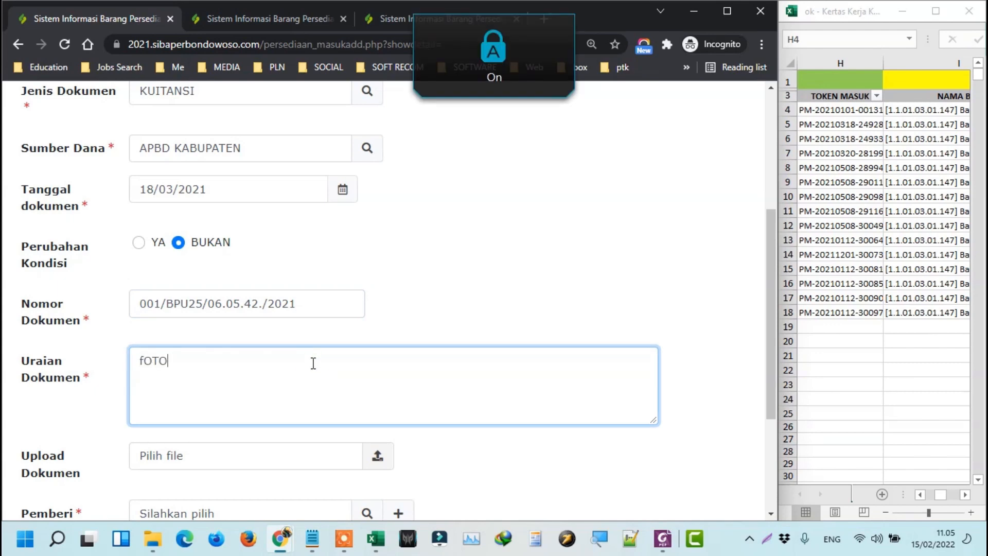
{"action": "key", "text": "BackSpace"}
{"action": "key", "text": "BackSpace"}
{"action": "key", "text": "BackSpace"}
{"action": "key", "text": "BackSpace"}
{"action": "type", "text": "F"}
{"action": "key", "text": "Caps_Lock"}
{"action": "type", "text": "otocopy"}
{"action": "key", "text": "Caps_Lock"}
{"action": "type", "text": "U"}
{"action": "key", "text": "Caps_Lock"}
{"action": "type", "text": "langan"}
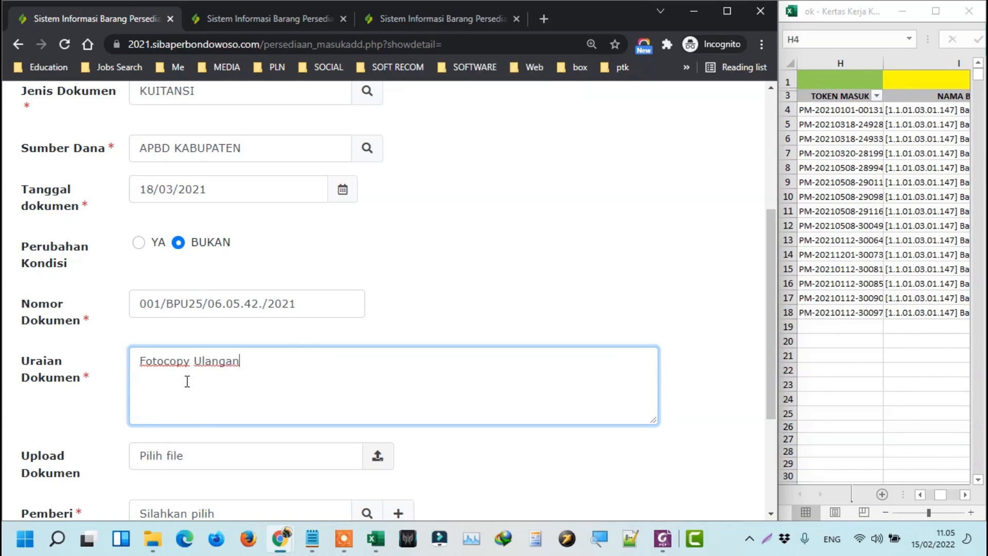
Restore the page to normal zoom and scroll through the Persediaan Masuk form.
{"action": "scroll", "coordinate": [219, 375], "scroll_direction": "down", "scroll_amount": 1}
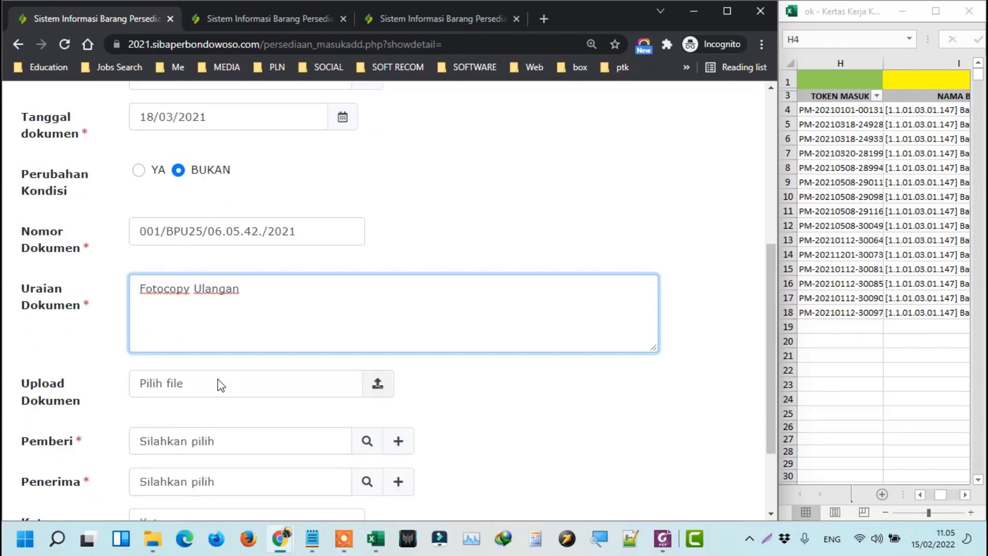
{"action": "key", "text": "ctrl+minus"}
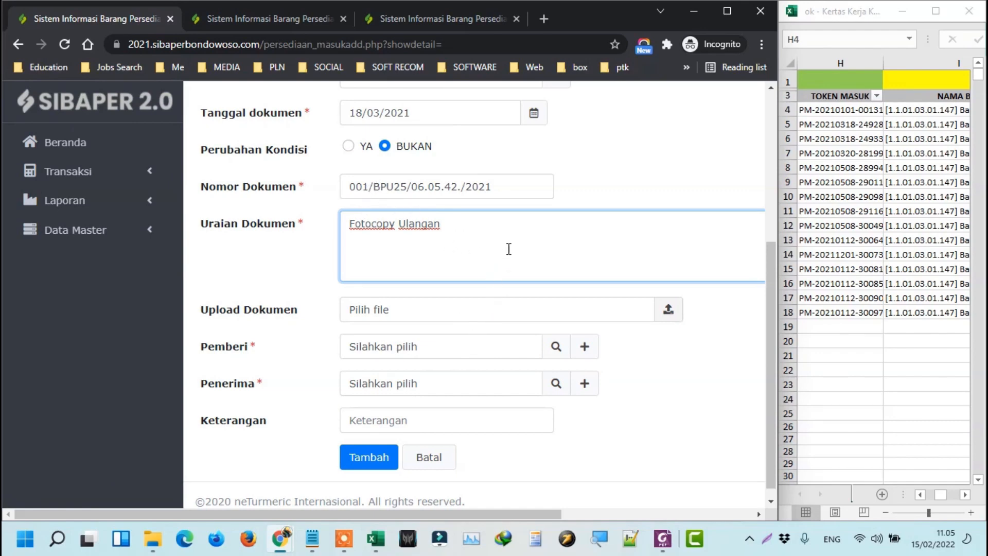
{"action": "scroll", "coordinate": [545, 233], "scroll_direction": "up", "scroll_amount": 1}
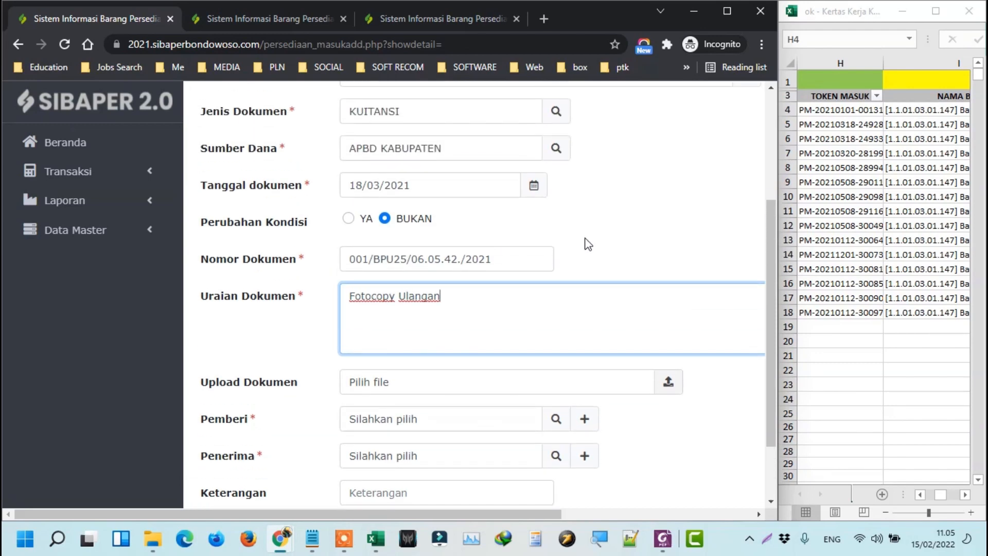
{"action": "scroll", "coordinate": [586, 244], "scroll_direction": "up", "scroll_amount": 1}
{"action": "scroll", "coordinate": [571, 278], "scroll_direction": "down", "scroll_amount": 2}
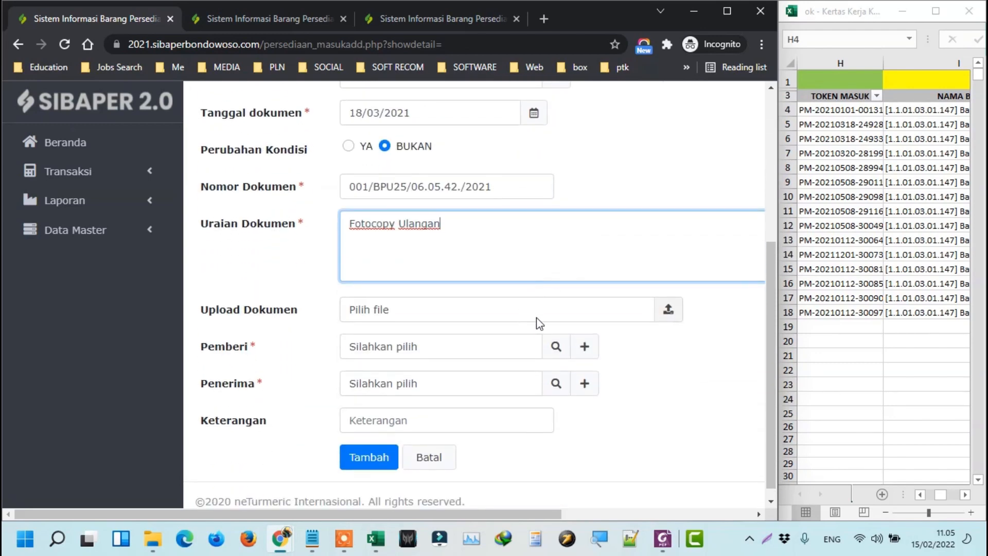
{"action": "scroll", "coordinate": [487, 215], "scroll_direction": "up", "scroll_amount": 4}
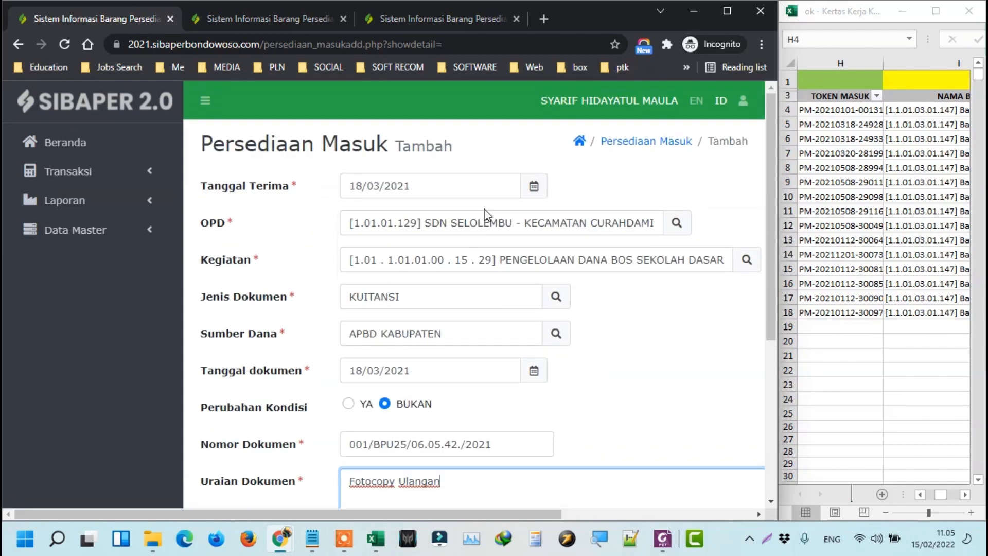
{"action": "scroll", "coordinate": [362, 152], "scroll_direction": "down", "scroll_amount": 5}
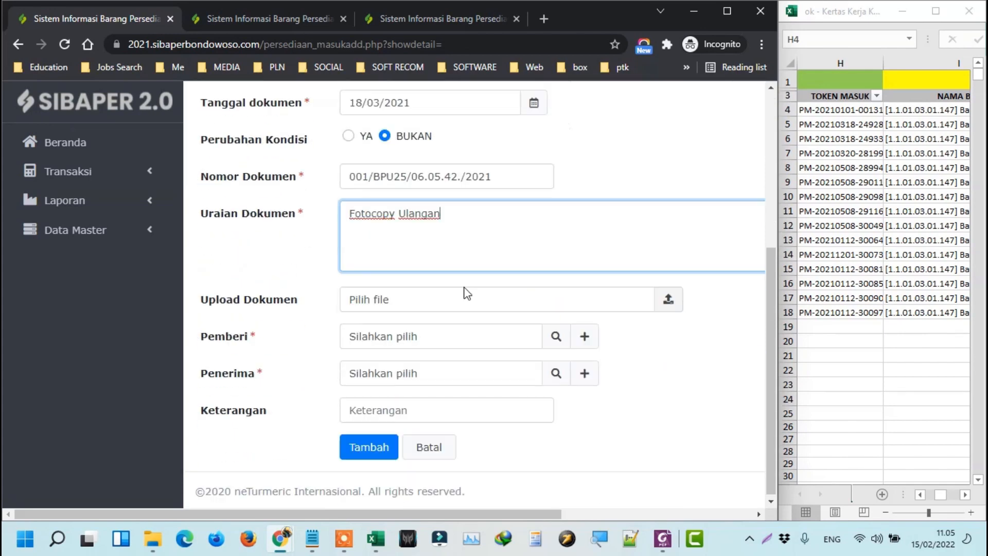
Choose the giving and receiving staff for Pemberi and Penerima, then save with Tambah.
{"action": "left_click", "coordinate": [553, 337]}
{"action": "left_click", "coordinate": [558, 337]}
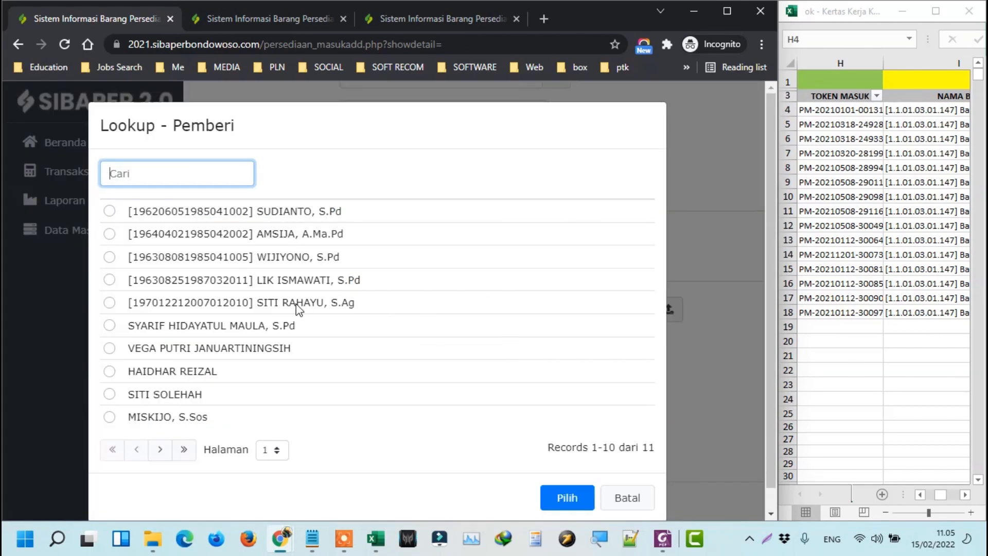
{"action": "left_click", "coordinate": [295, 303]}
{"action": "left_click", "coordinate": [570, 494]}
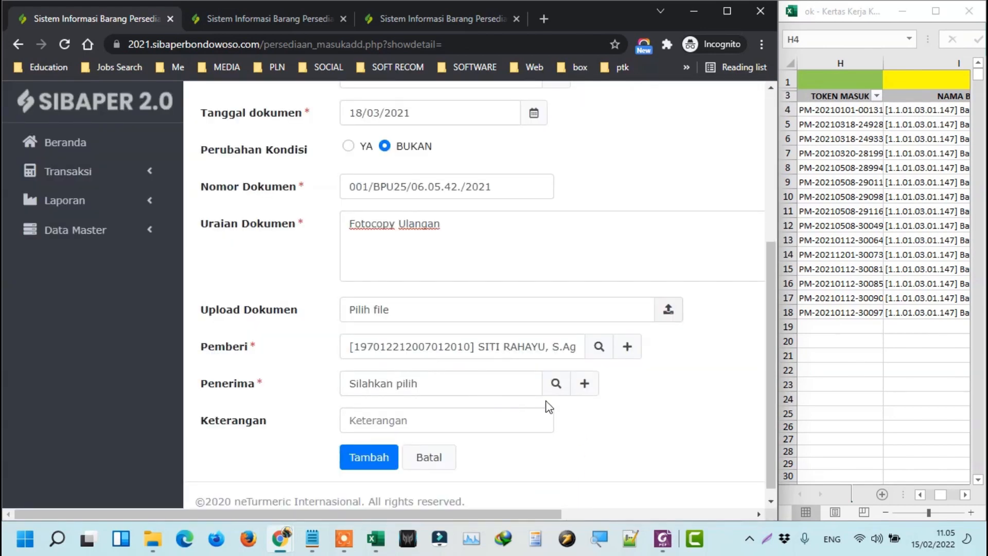
{"action": "left_click", "coordinate": [556, 386]}
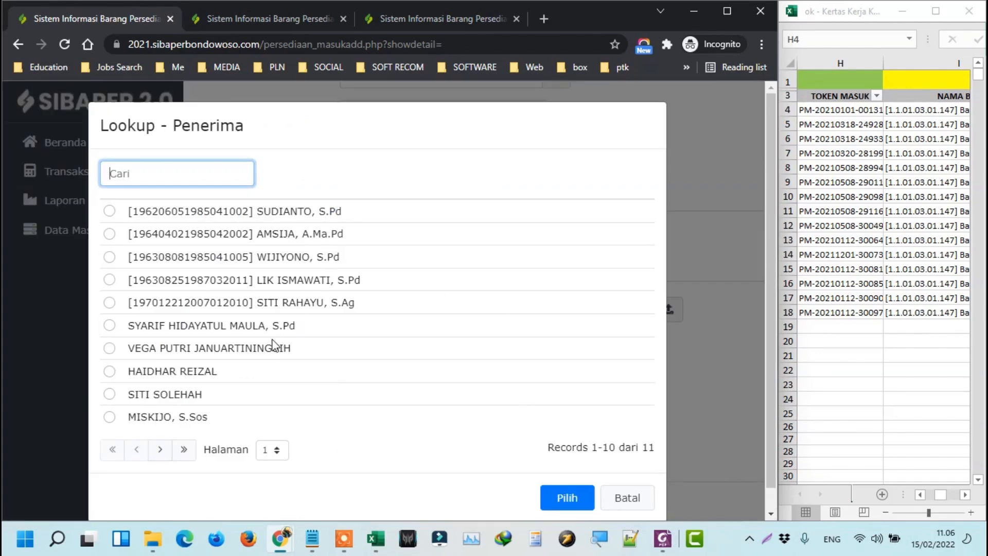
{"action": "left_click", "coordinate": [260, 328]}
{"action": "left_click", "coordinate": [567, 498]}
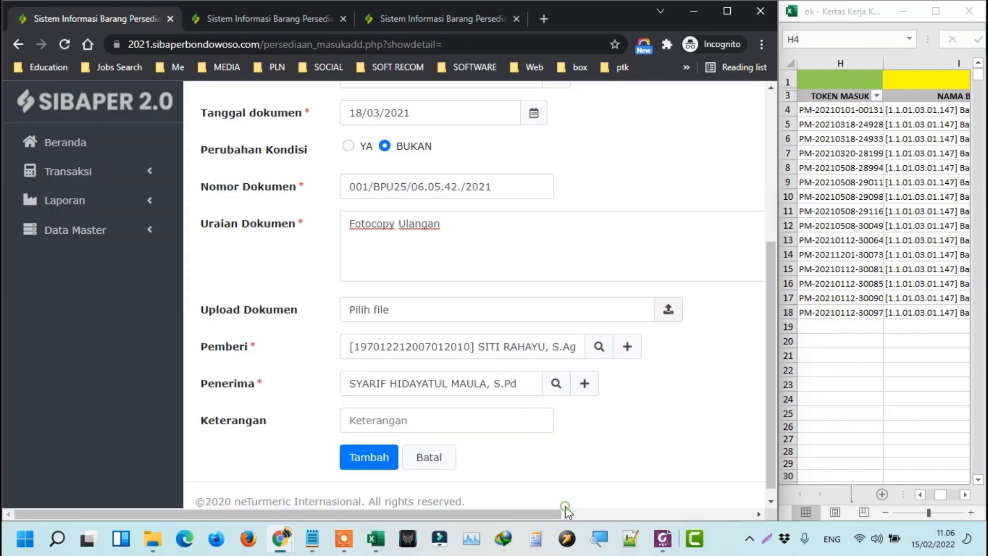
{"action": "scroll", "coordinate": [451, 408], "scroll_direction": "down", "scroll_amount": 1}
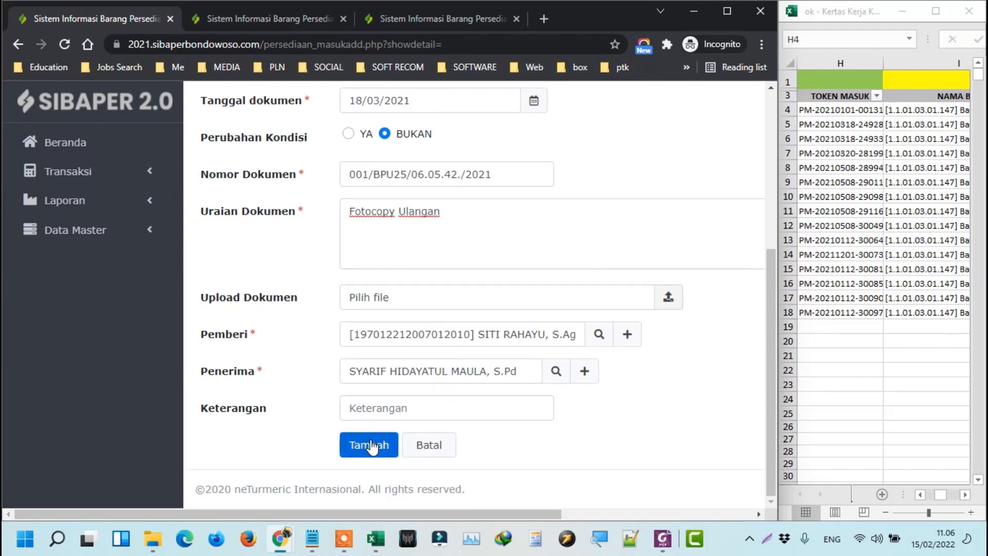
{"action": "left_click", "coordinate": [369, 445]}
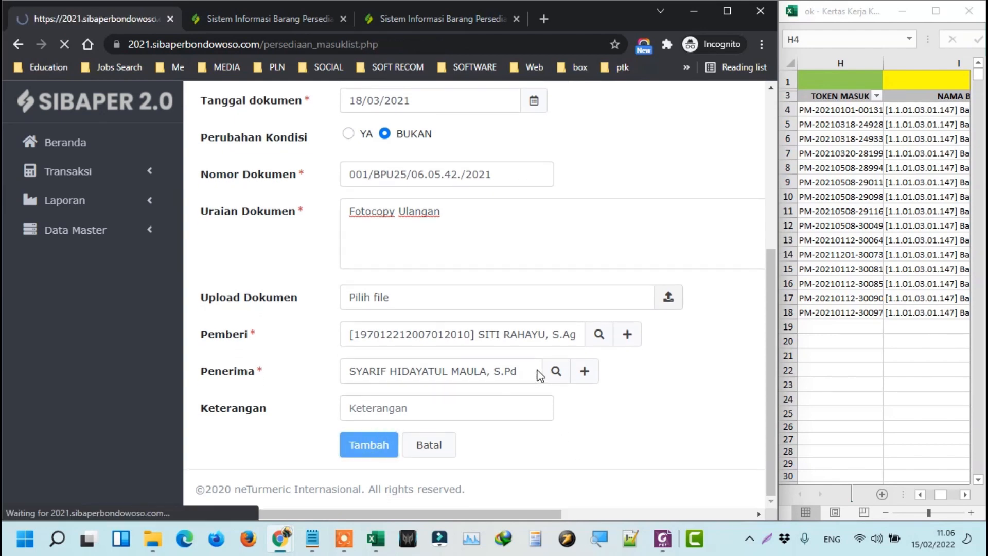
Expand the new record's detail panel and select its token.
{"action": "scroll", "coordinate": [330, 211], "scroll_direction": "down", "scroll_amount": 1}
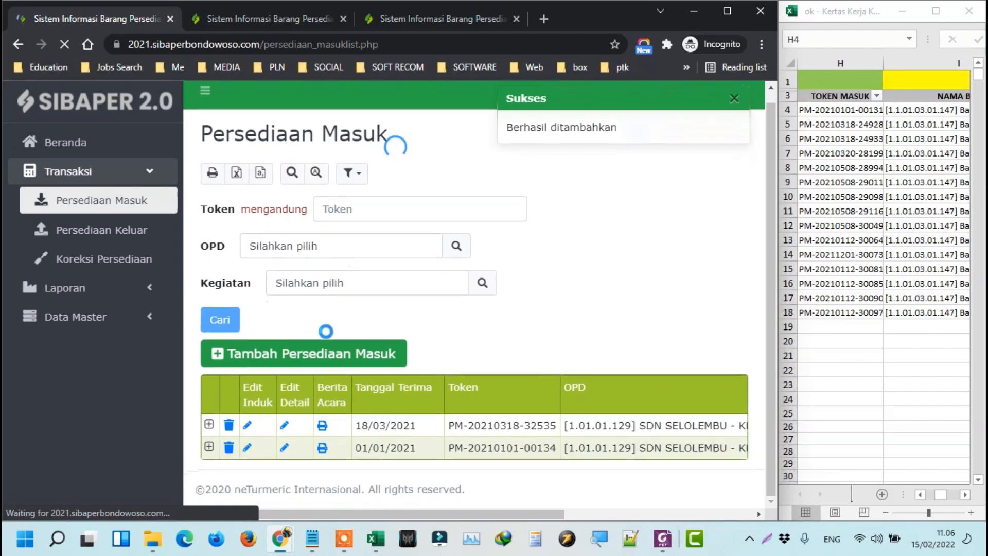
{"action": "left_click", "coordinate": [209, 424]}
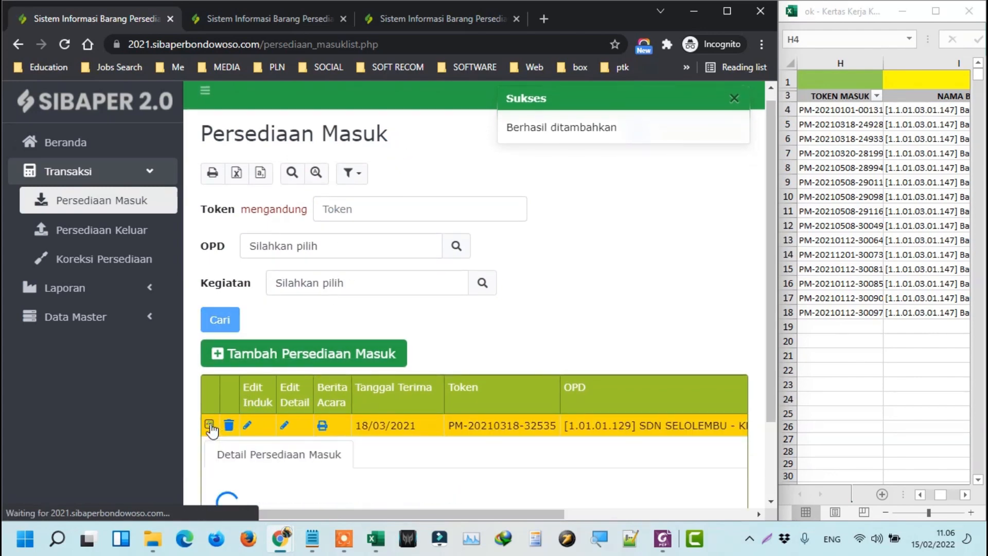
{"action": "scroll", "coordinate": [463, 326], "scroll_direction": "down", "scroll_amount": 2}
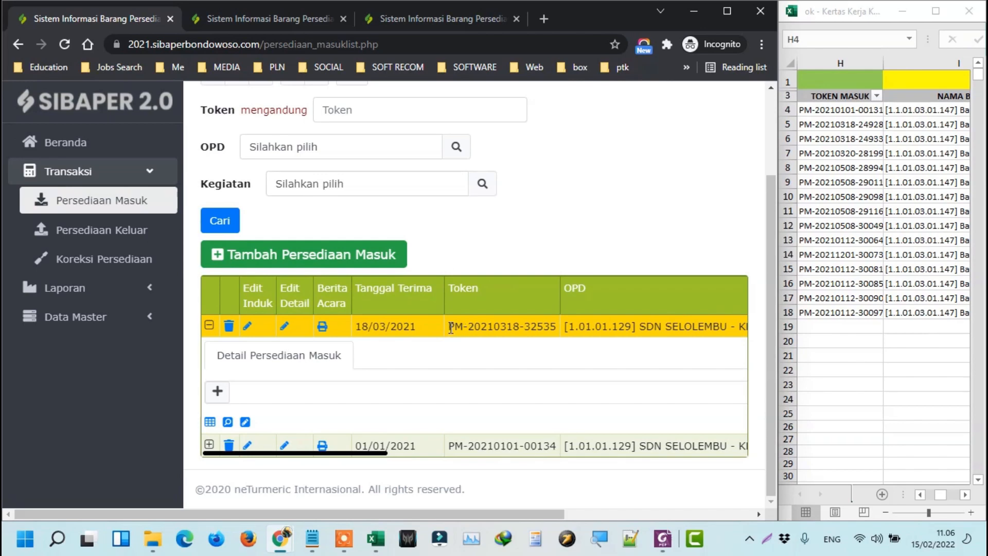
{"action": "left_click_drag", "start_coordinate": [453, 326], "coordinate": [556, 322]}
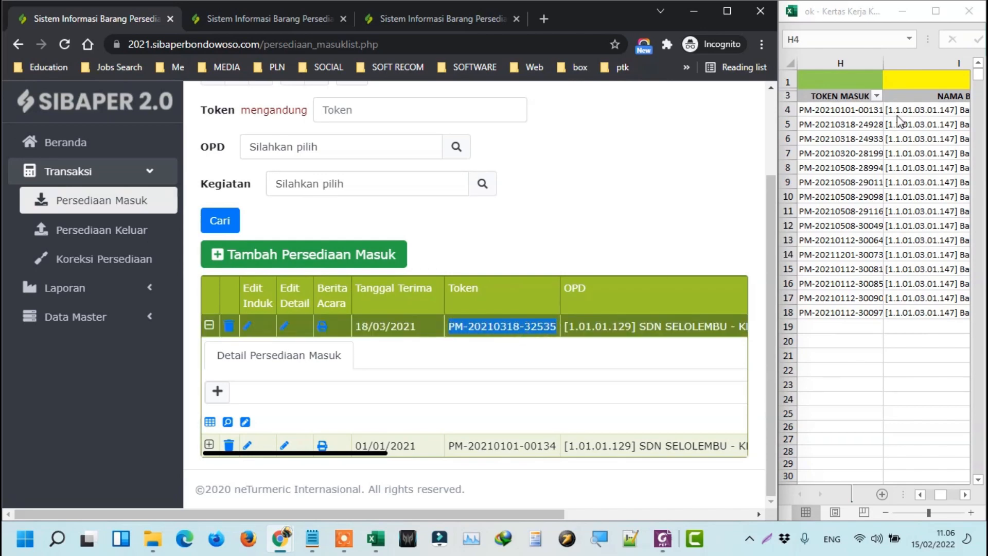
{"action": "left_click", "coordinate": [856, 109]}
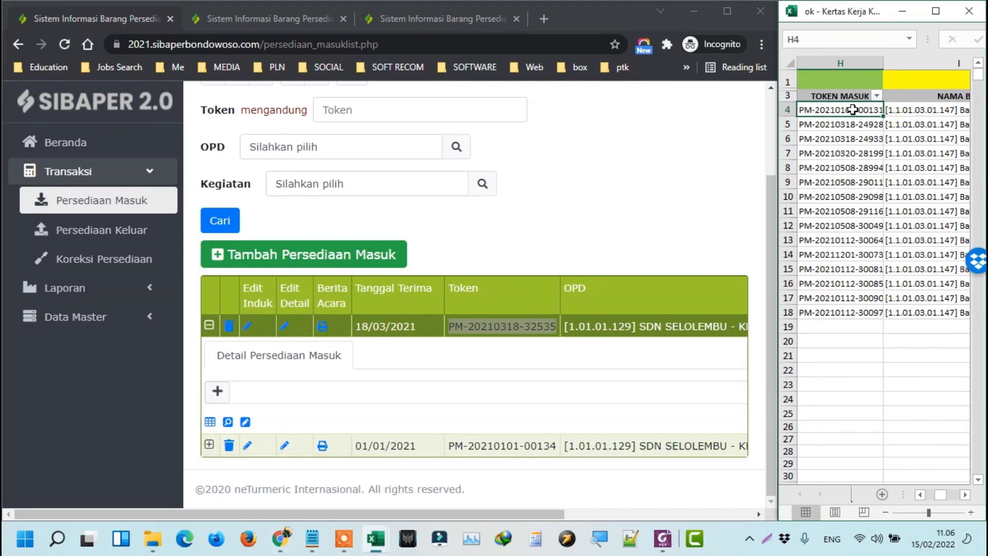
Open the detail page of the 18/03/2021 SDN SELOLEMBU record.
{"action": "scroll", "coordinate": [563, 240], "scroll_direction": "up", "scroll_amount": 2}
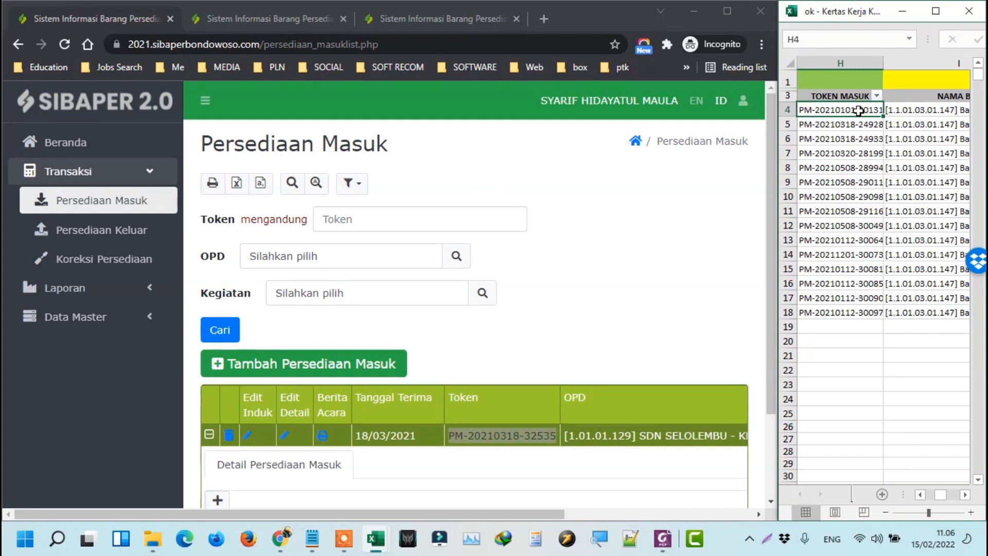
{"action": "scroll", "coordinate": [850, 139], "scroll_direction": "down", "scroll_amount": 1}
{"action": "scroll", "coordinate": [326, 362], "scroll_direction": "down", "scroll_amount": 2}
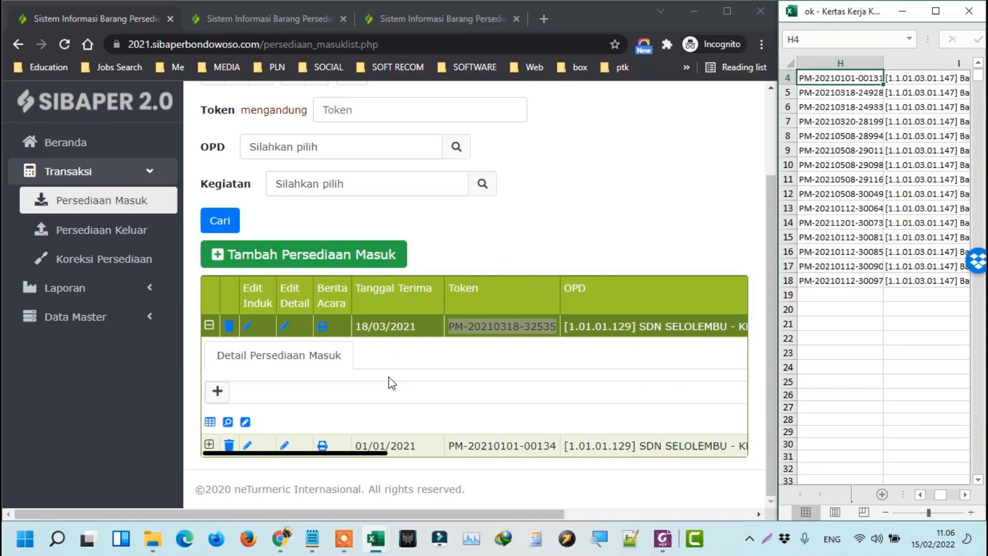
{"action": "left_click", "coordinate": [284, 327]}
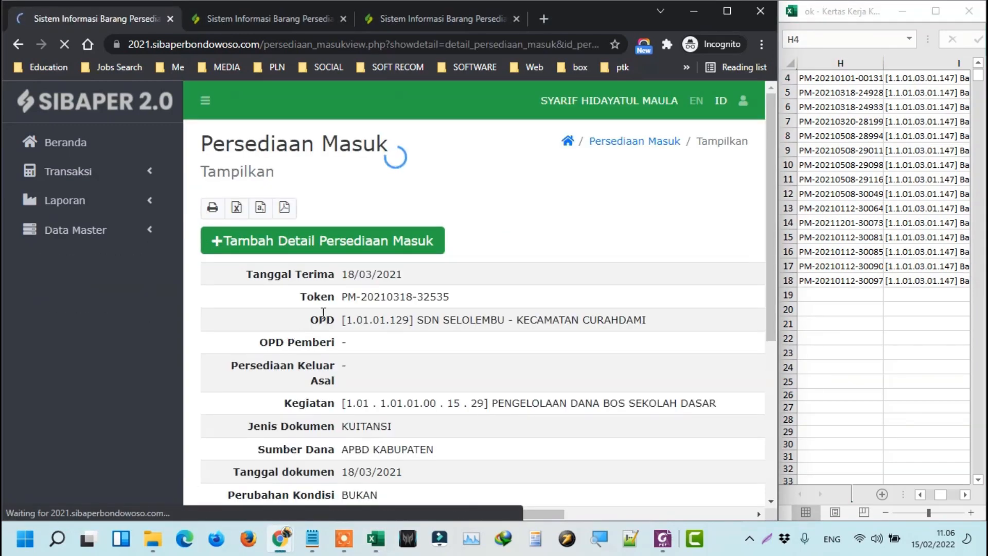
Start a new detail row and set Barang to BARANG CETAKAN.
{"action": "left_click", "coordinate": [348, 251]}
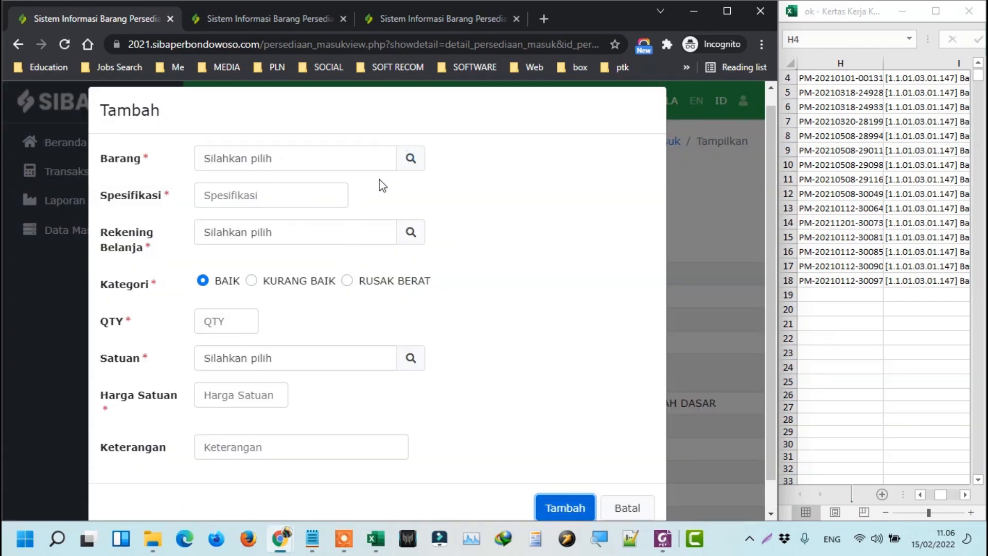
{"action": "left_click", "coordinate": [410, 160]}
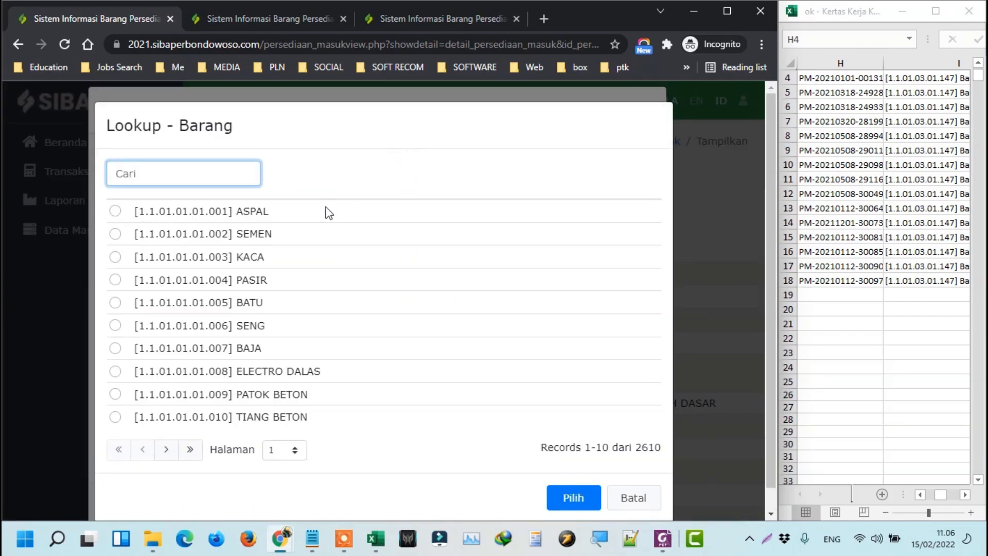
{"action": "left_click", "coordinate": [941, 106]}
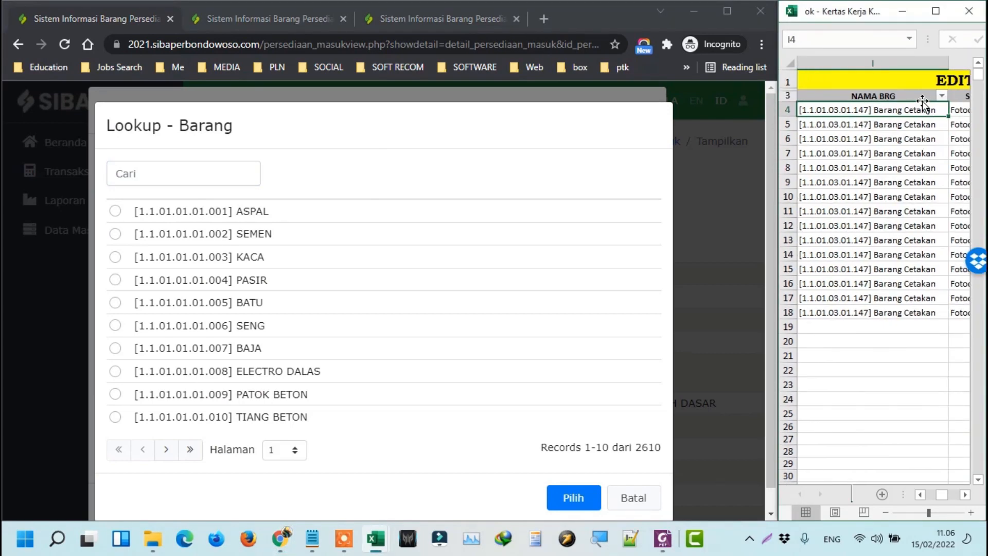
{"action": "scroll", "coordinate": [921, 105], "scroll_direction": "down", "scroll_amount": 2}
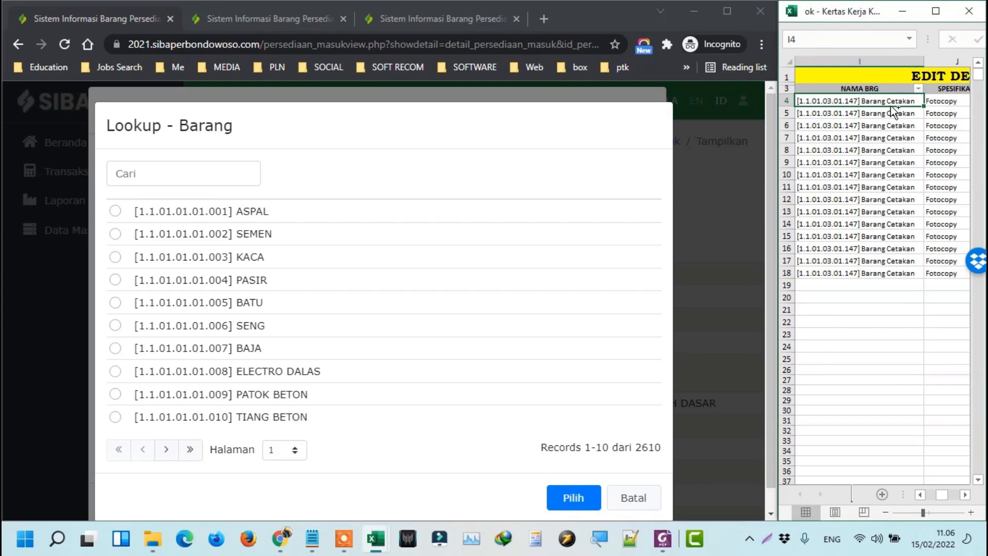
{"action": "key", "text": "ctrl+c"}
{"action": "left_click", "coordinate": [240, 170]}
{"action": "key", "text": "ctrl+v"}
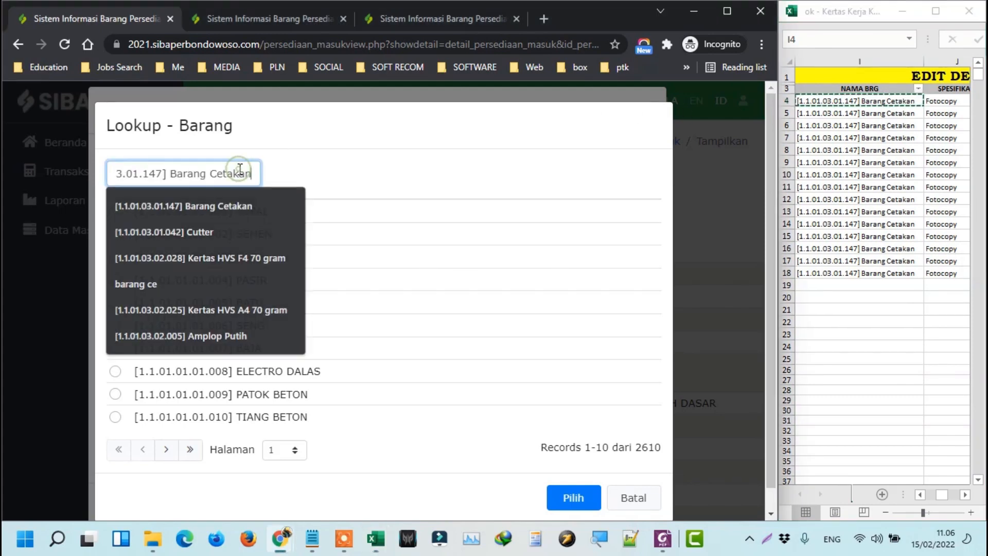
{"action": "key", "text": "Return"}
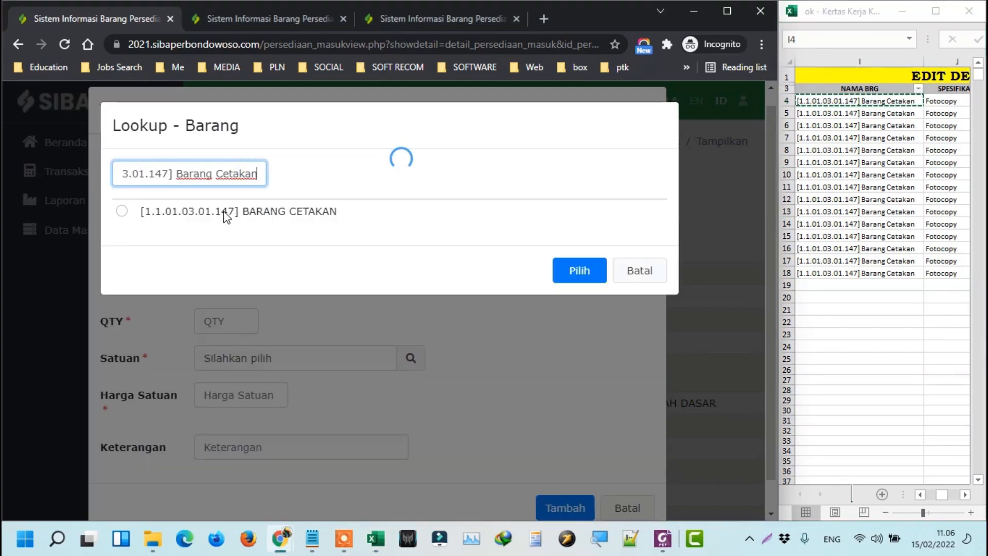
{"action": "left_click", "coordinate": [225, 216]}
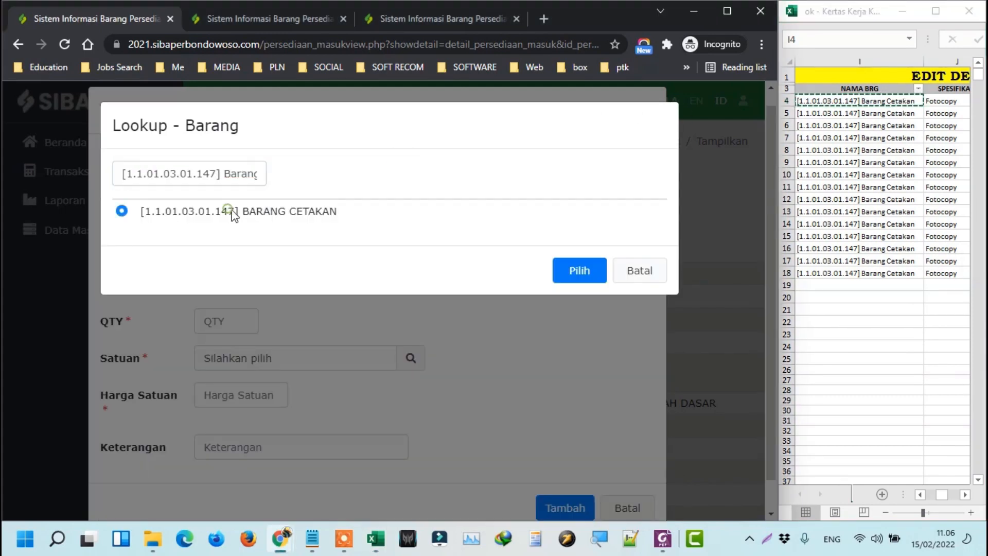
{"action": "left_click", "coordinate": [579, 271]}
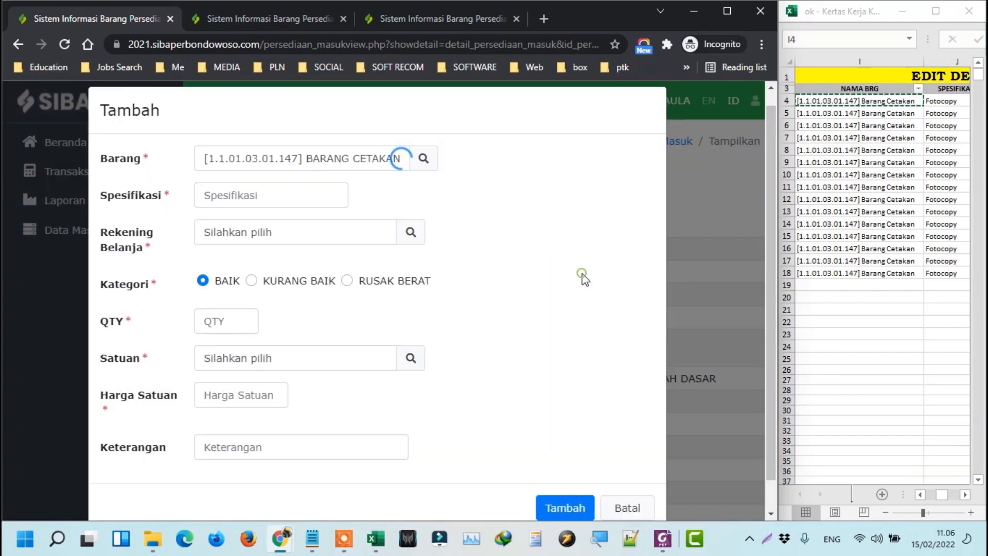
Fill Spesifikasi with the saved Fotocopy entry.
{"action": "left_click", "coordinate": [864, 105]}
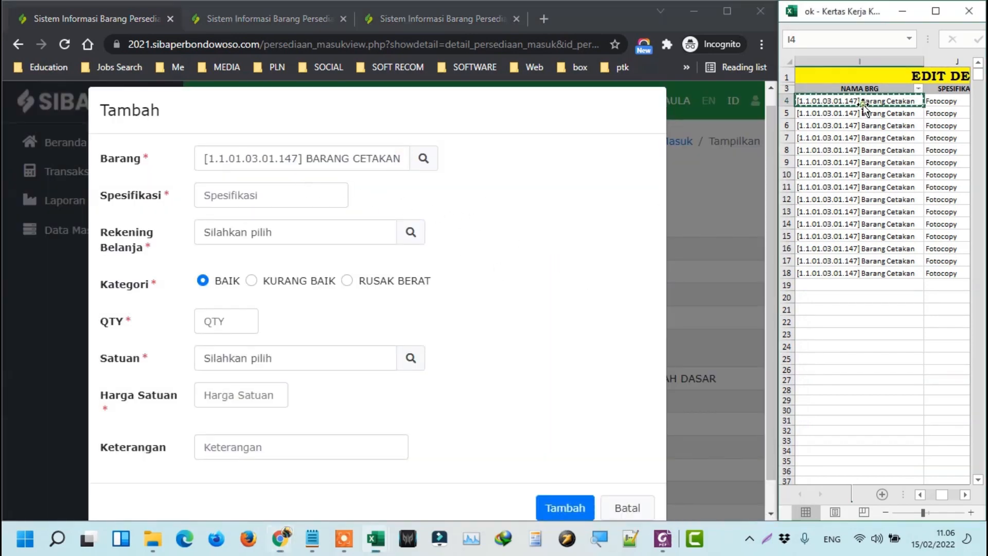
{"action": "key", "text": "Right"}
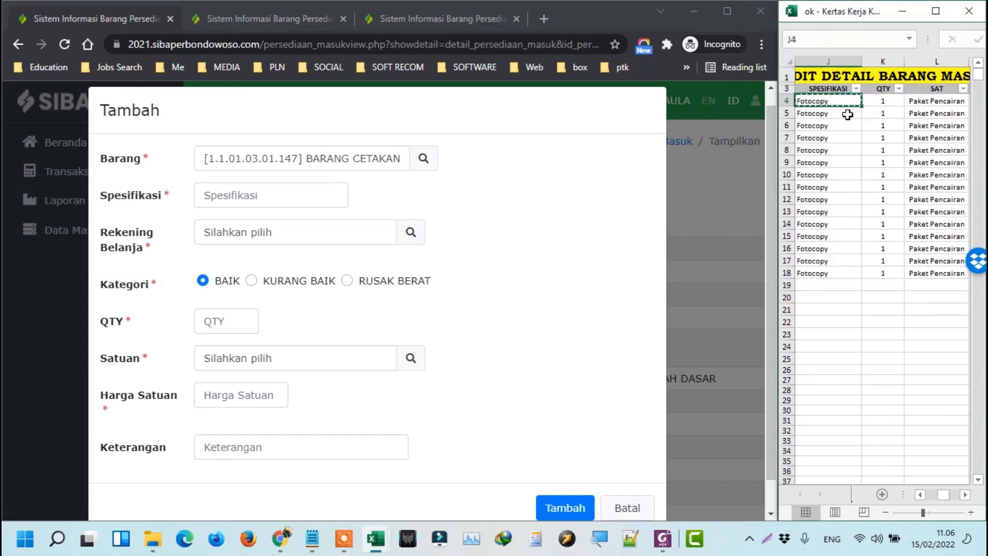
{"action": "left_click", "coordinate": [333, 197]}
{"action": "key", "text": "ctrl+v"}
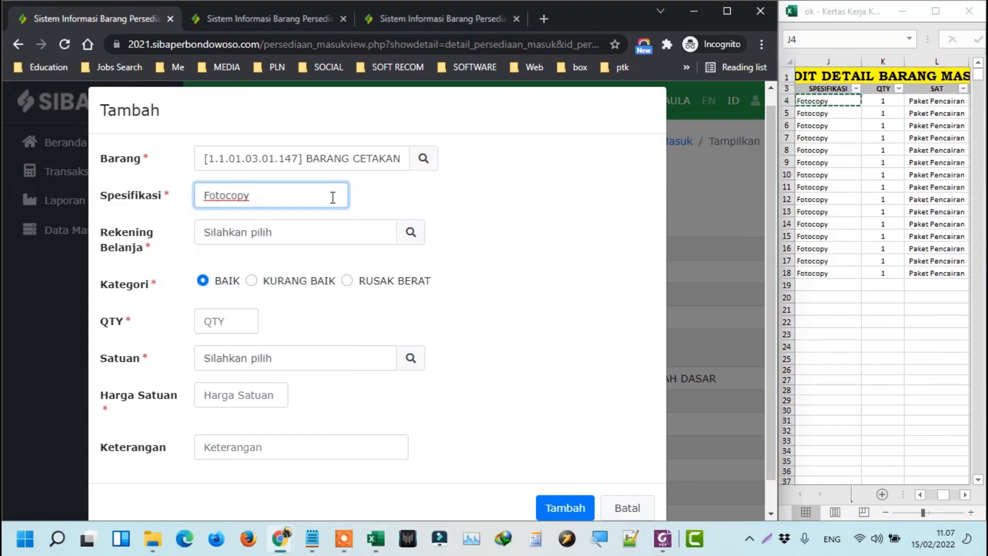
{"action": "left_click_drag", "start_coordinate": [333, 198], "coordinate": [147, 165]}
{"action": "key", "text": "BackSpace"}
{"action": "left_click", "coordinate": [238, 192]}
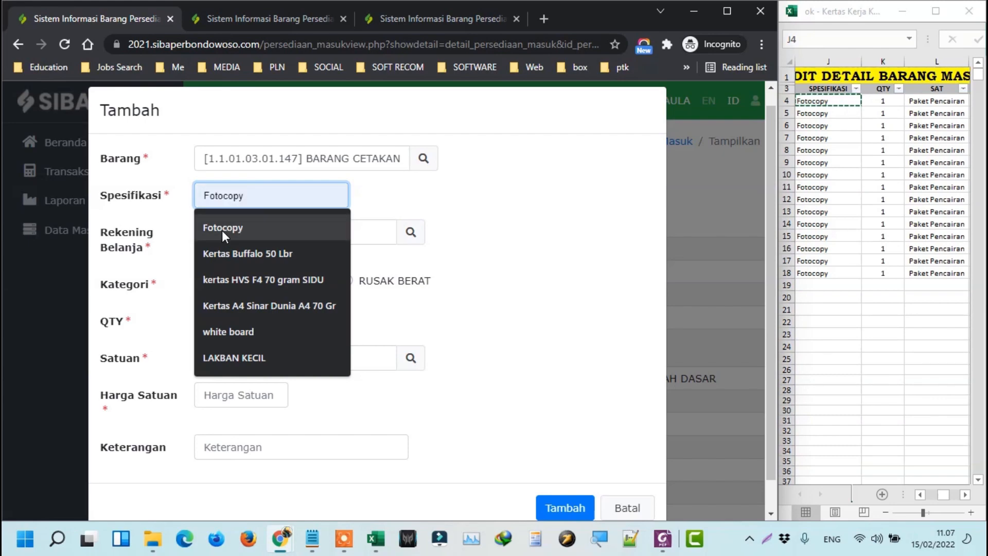
{"action": "left_click", "coordinate": [254, 225]}
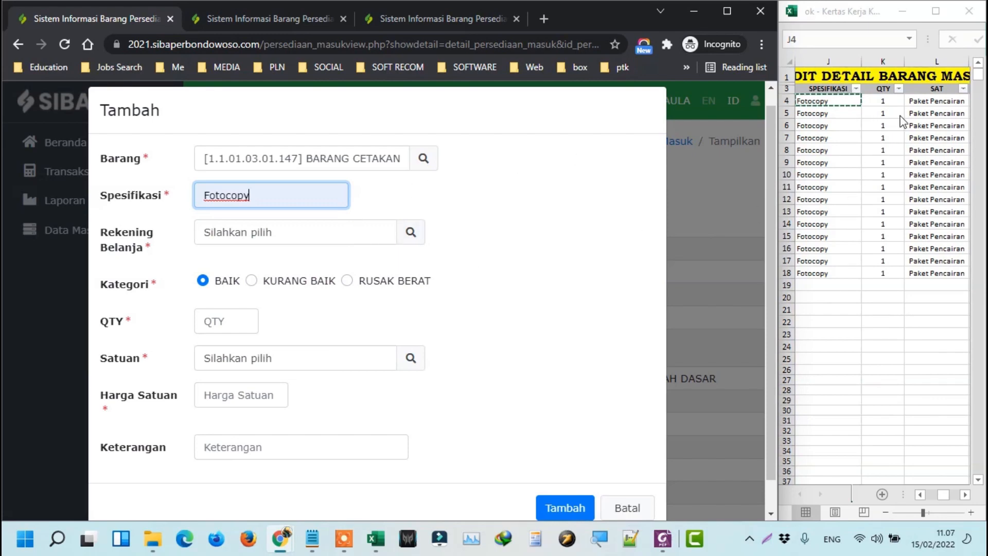
Choose the office-supplies spending account and enter QTY 1.
{"action": "left_click", "coordinate": [410, 232]}
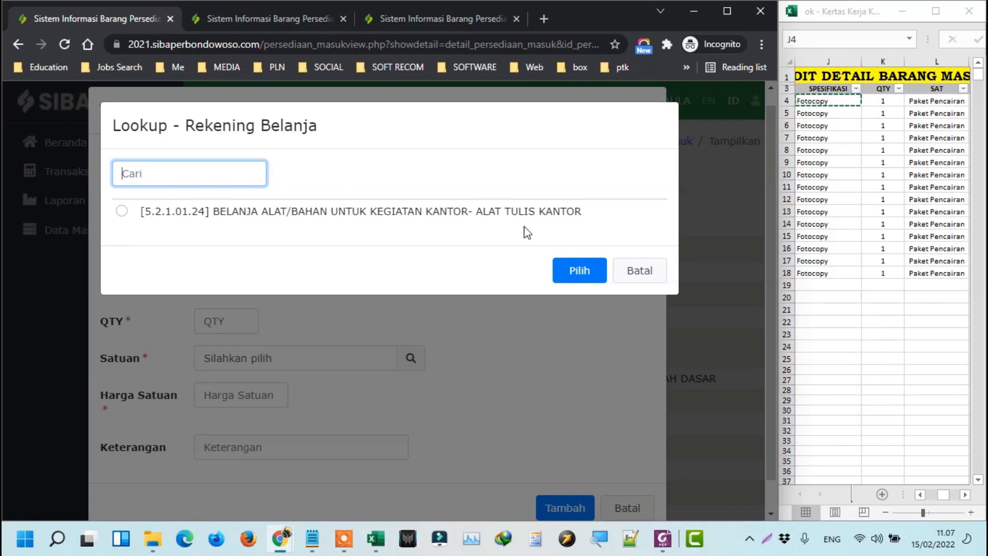
{"action": "left_click", "coordinate": [525, 215]}
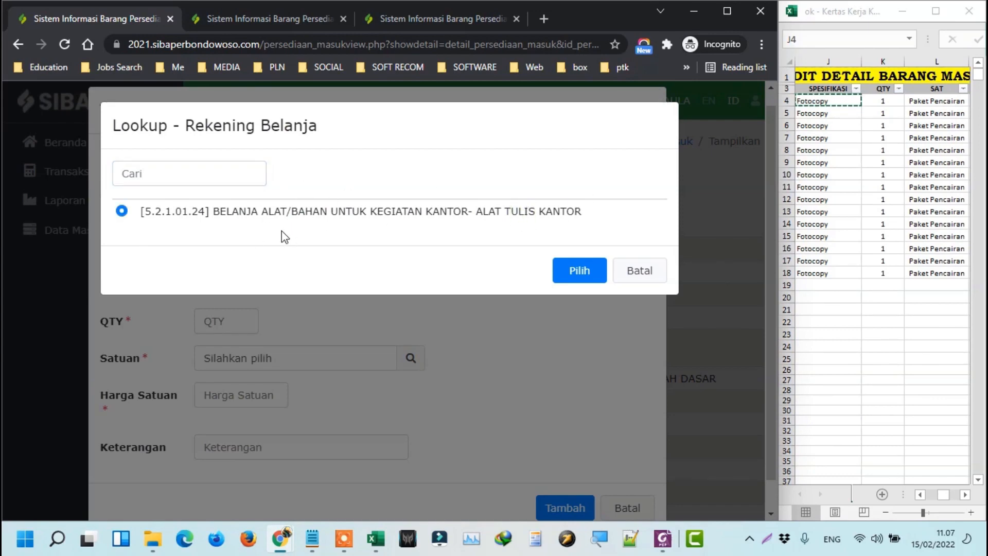
{"action": "left_click", "coordinate": [583, 272]}
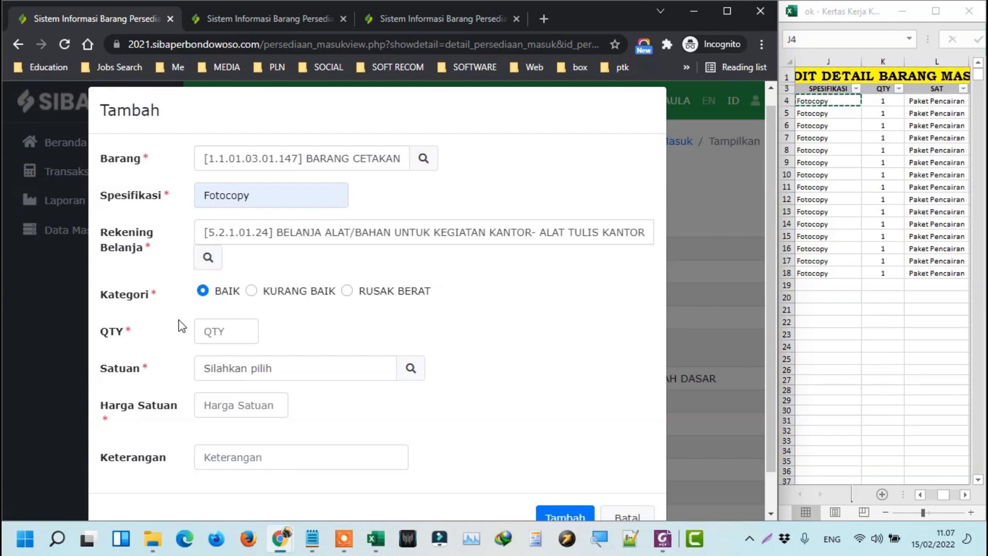
{"action": "left_click", "coordinate": [876, 101]}
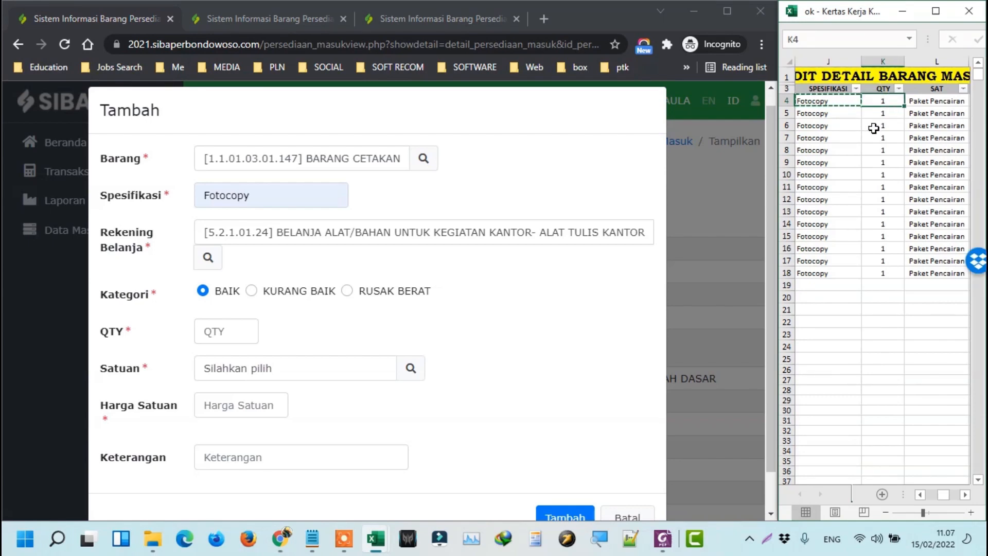
{"action": "key", "text": "ctrl+c"}
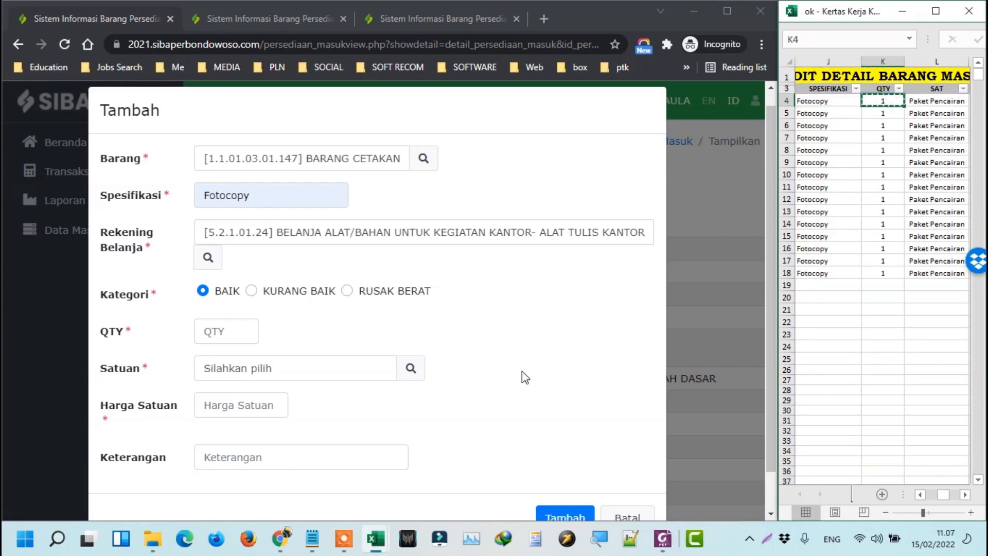
{"action": "left_click", "coordinate": [215, 337]}
{"action": "key", "text": "ctrl+v"}
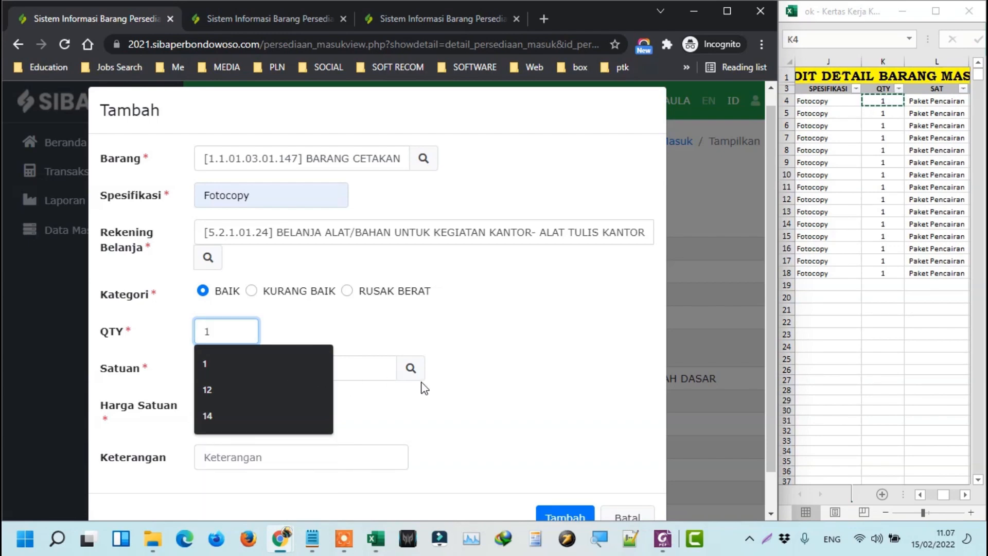
Set the Satuan unit to PAKET PENCAIRAN.
{"action": "left_click", "coordinate": [923, 101]}
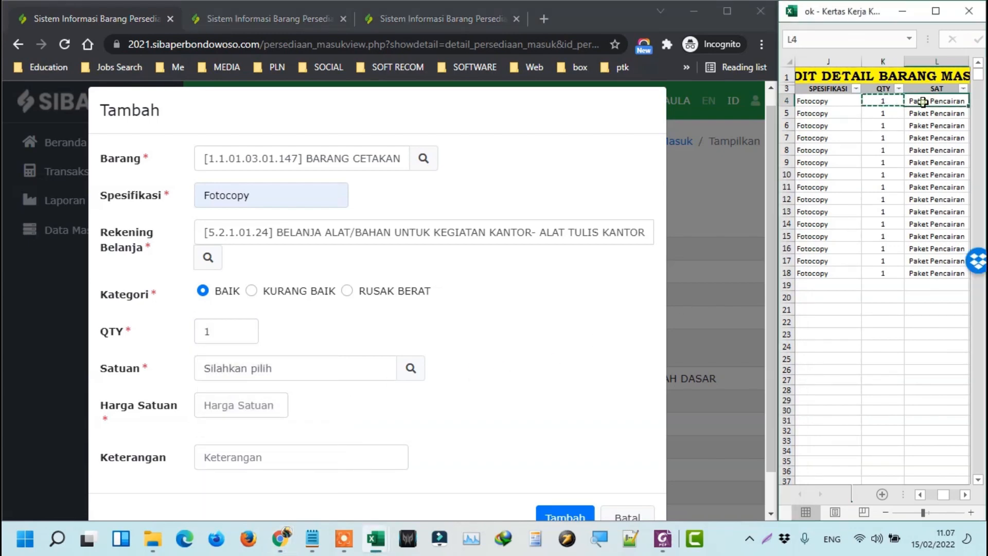
{"action": "key", "text": "ctrl+c"}
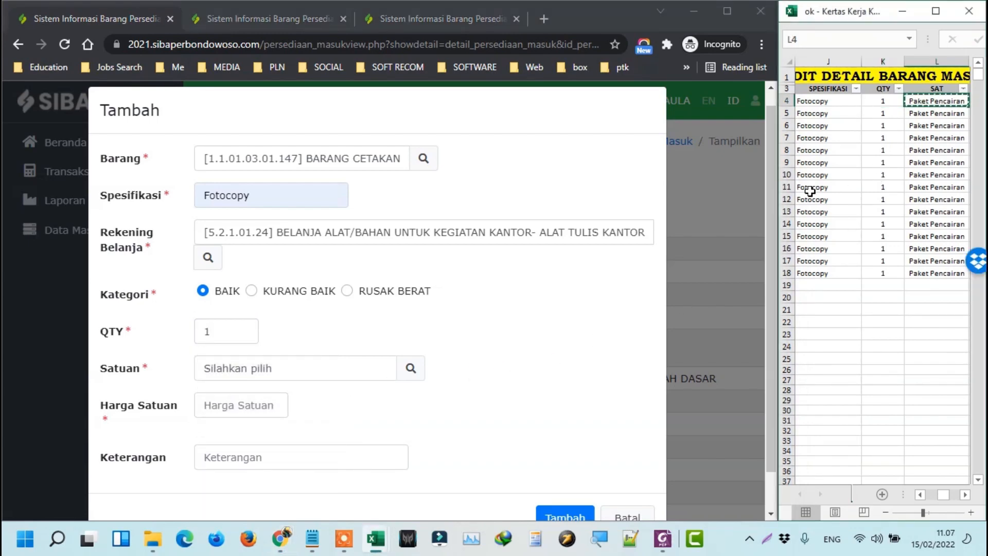
{"action": "left_click", "coordinate": [410, 370]}
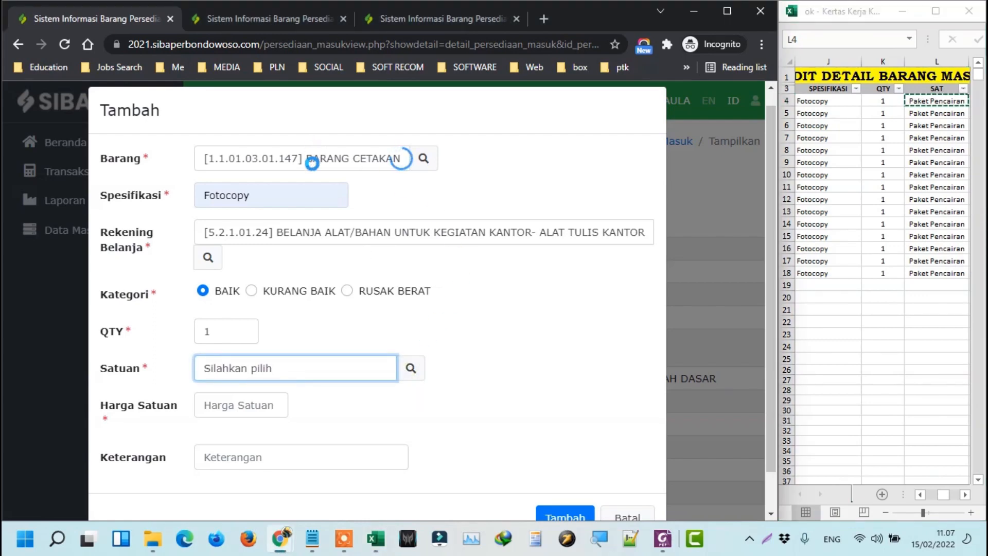
{"action": "left_click", "coordinate": [186, 175]}
{"action": "key", "text": "ctrl+v"}
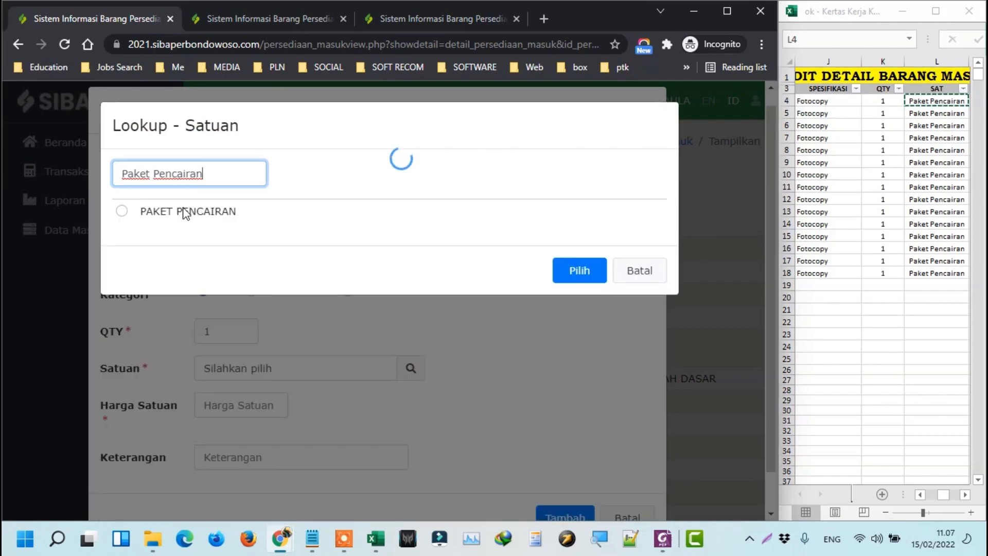
{"action": "left_click", "coordinate": [157, 212]}
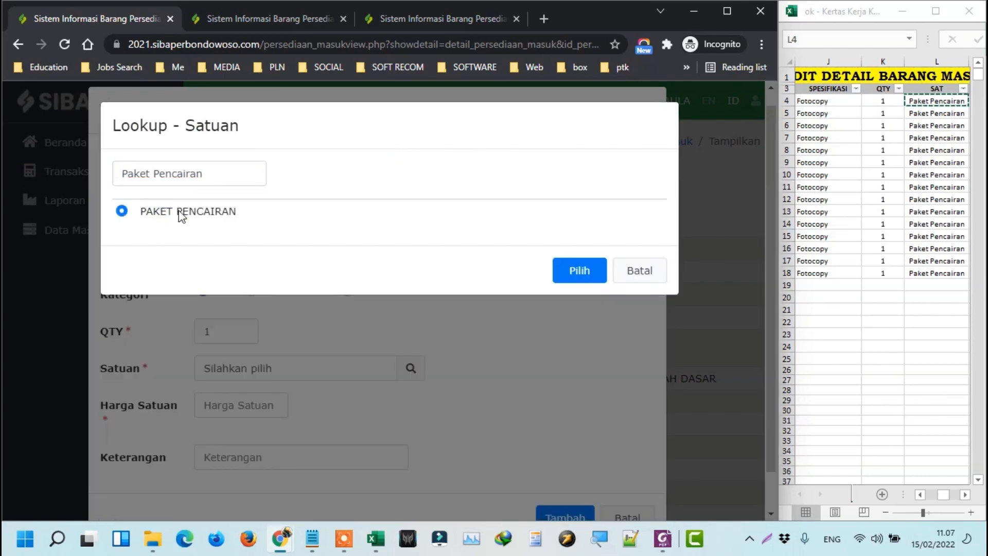
{"action": "left_click", "coordinate": [577, 271]}
Enter unit price 149000 and save the detail row.
{"action": "left_click", "coordinate": [899, 113]}
{"action": "key", "text": "Right"}
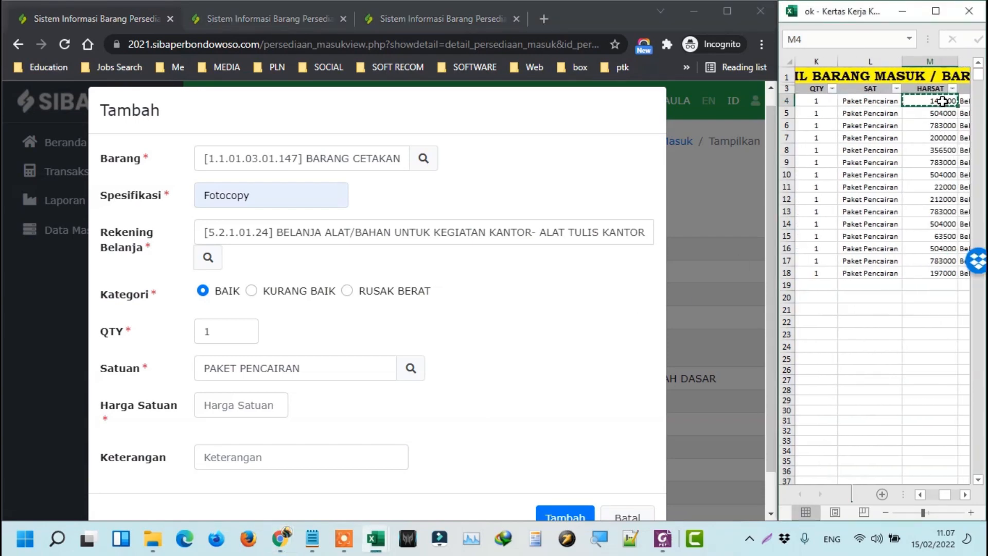
{"action": "left_click", "coordinate": [268, 402]}
{"action": "key", "text": "ctrl+v"}
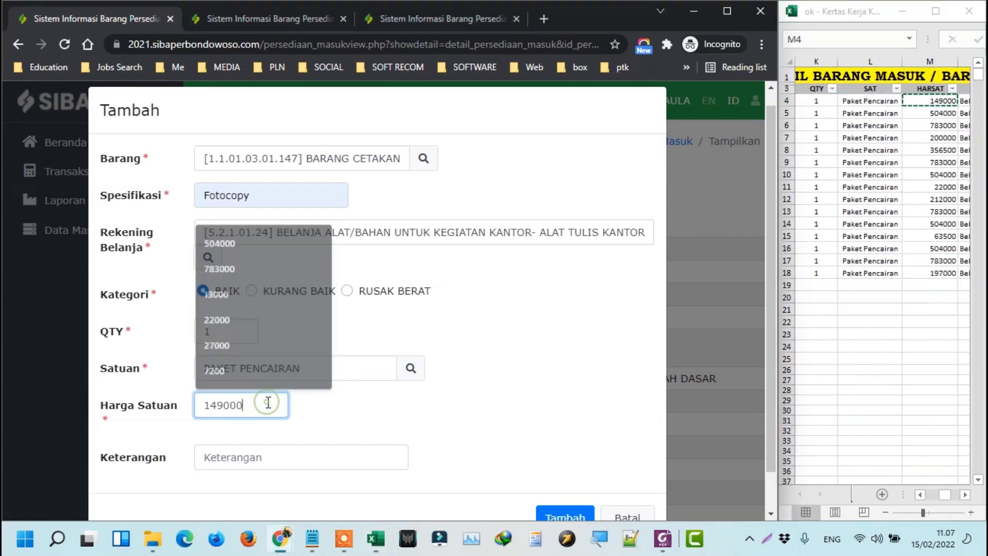
{"action": "scroll", "coordinate": [439, 429], "scroll_direction": "down", "scroll_amount": 2}
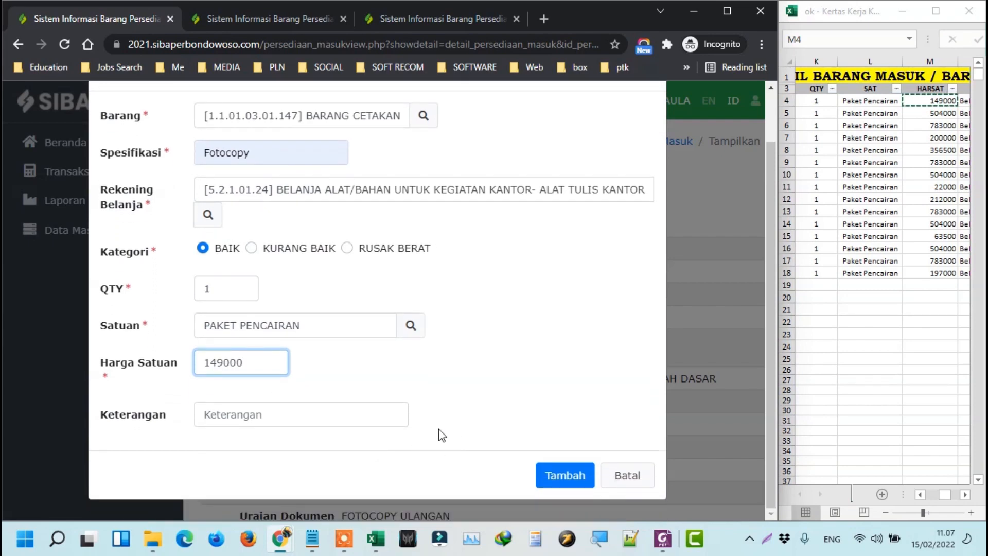
{"action": "left_click", "coordinate": [566, 475]}
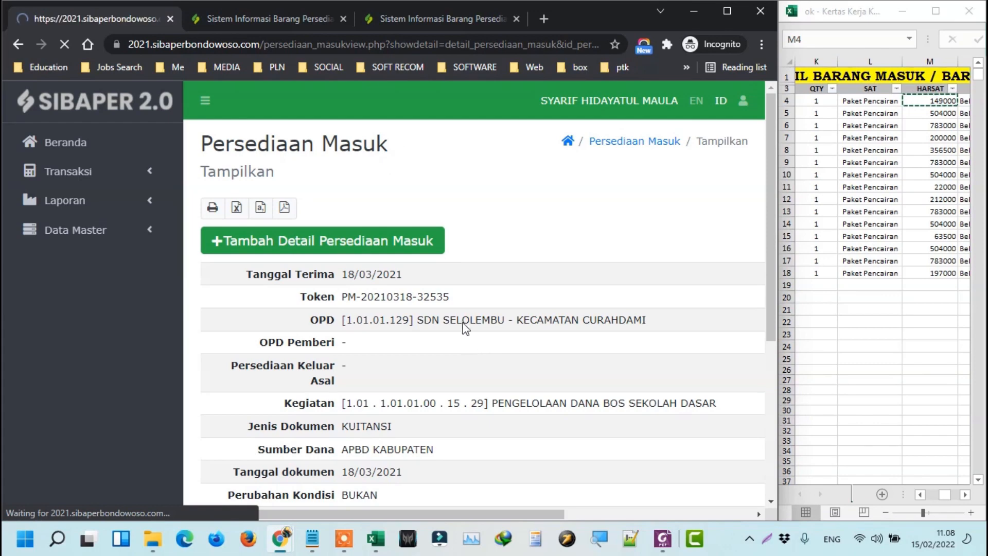
Zoom the page out and scroll down to the Detail Persediaan Masuk table.
{"action": "scroll", "coordinate": [433, 244], "scroll_direction": "down", "scroll_amount": 3}
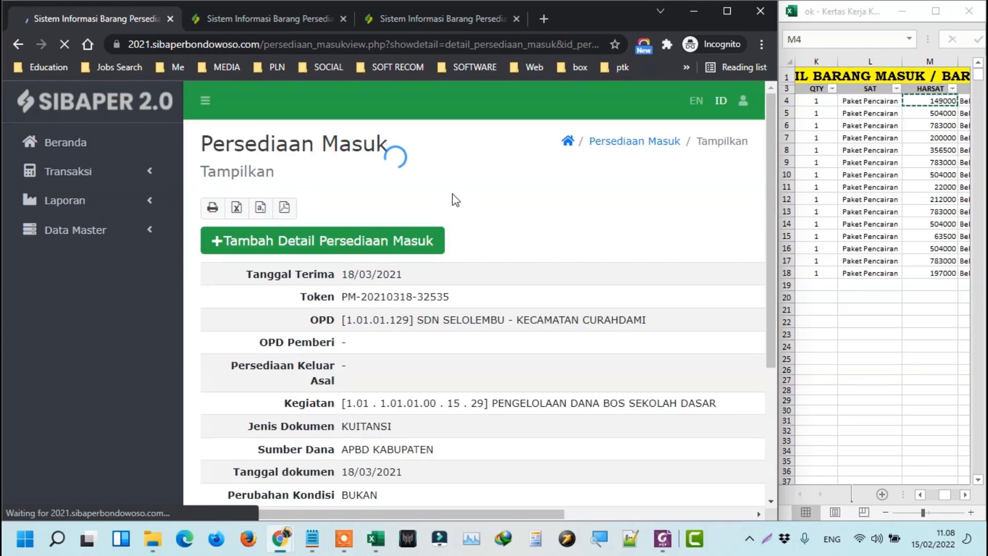
{"action": "scroll", "coordinate": [437, 273], "scroll_direction": "down", "scroll_amount": 4}
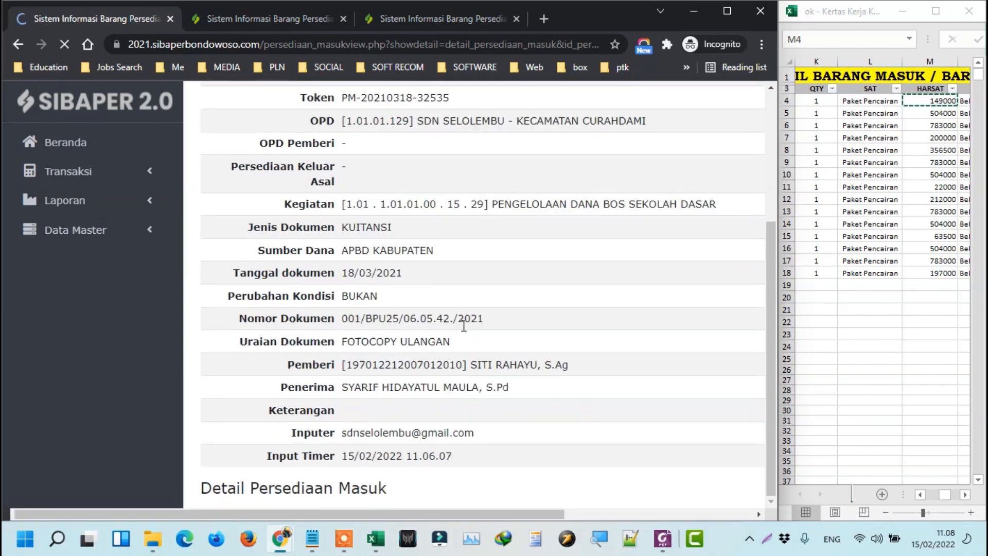
{"action": "left_click", "coordinate": [448, 431]}
{"action": "scroll", "coordinate": [446, 432], "scroll_direction": "up", "scroll_amount": 4}
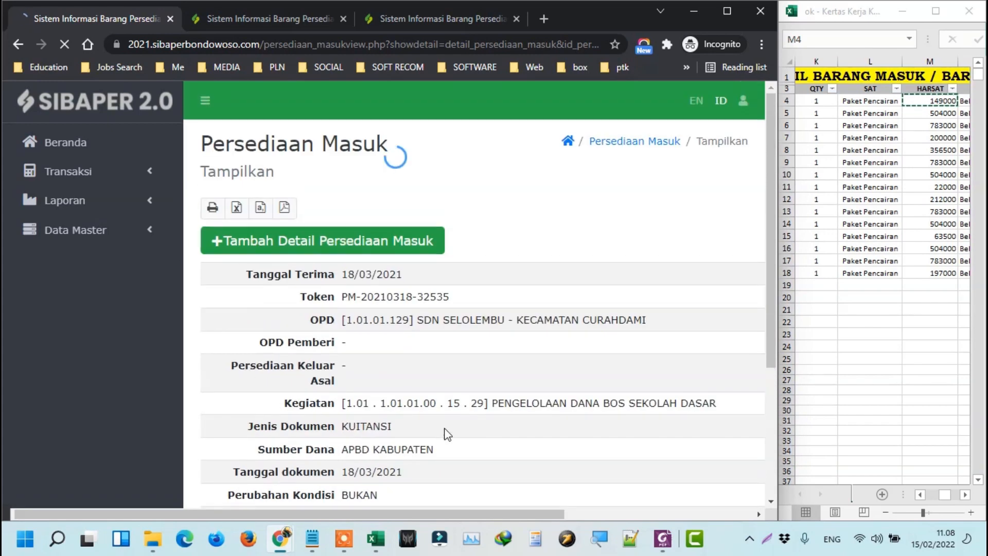
{"action": "key", "text": "ctrl+minus"}
{"action": "key", "text": "ctrl+minus"}
{"action": "scroll", "coordinate": [442, 422], "scroll_direction": "down", "scroll_amount": 2}
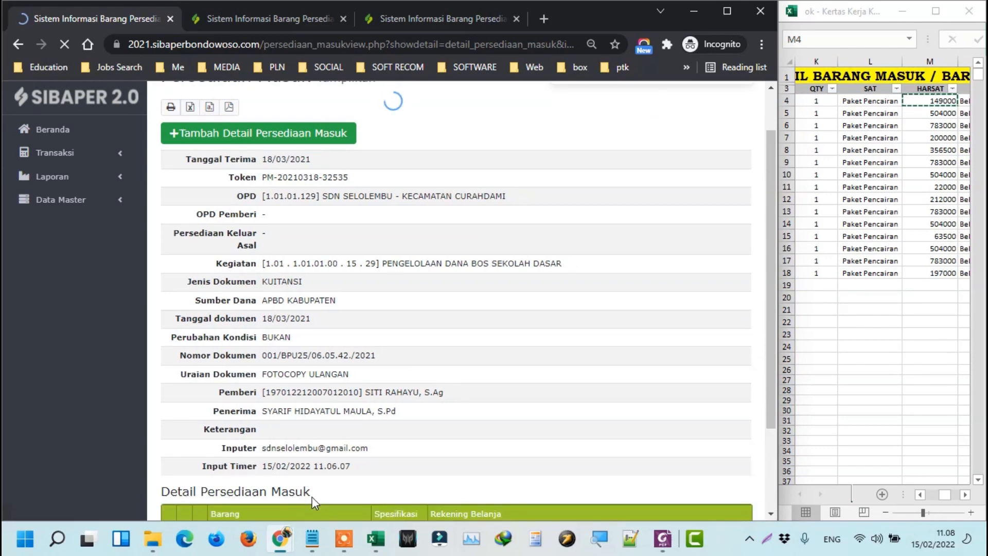
{"action": "scroll", "coordinate": [312, 496], "scroll_direction": "down", "scroll_amount": 2}
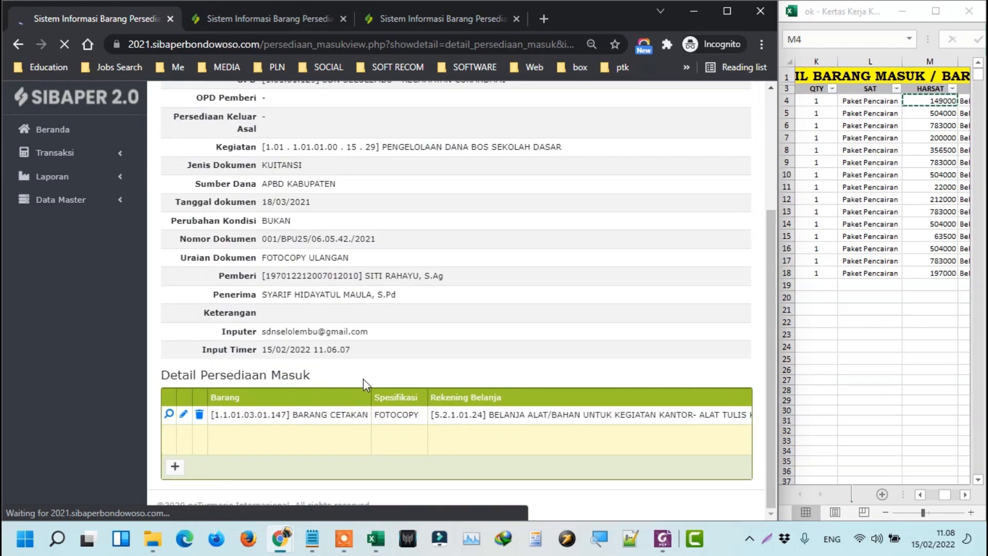
Check the HARSAT 149000, REKENING SIPD and TGL KELUAR columns in the worksheet.
{"action": "left_click", "coordinate": [821, 100]}
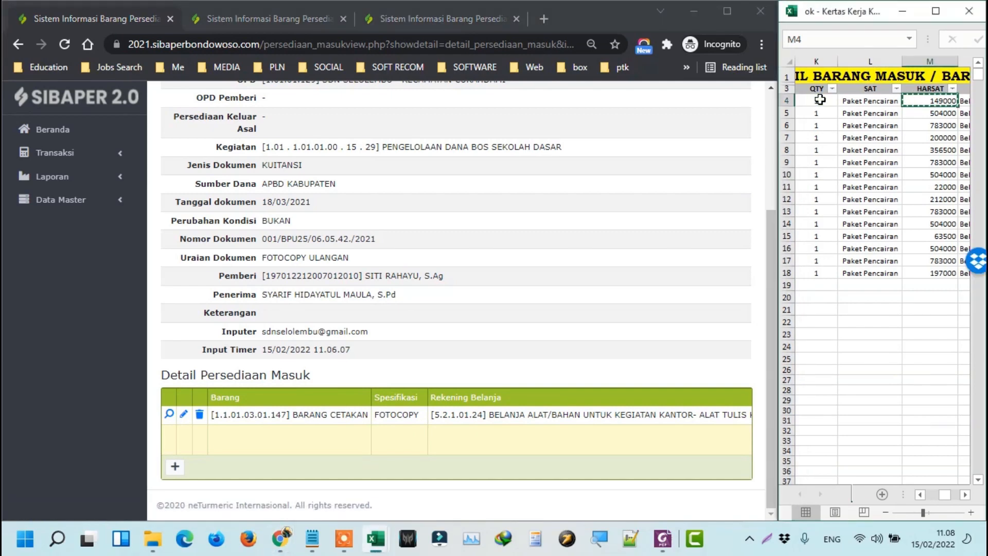
{"action": "key", "text": "Right"}
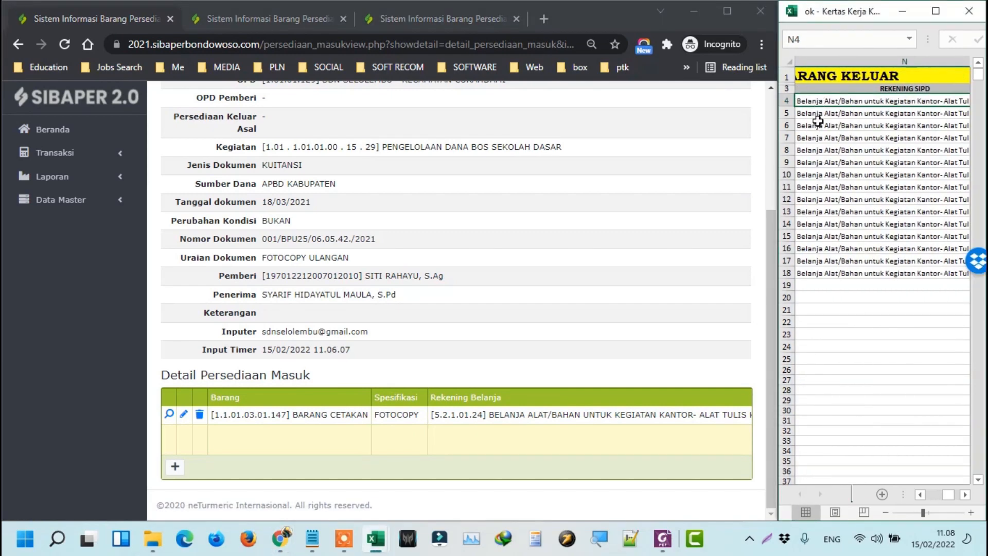
{"action": "key", "text": "Right"}
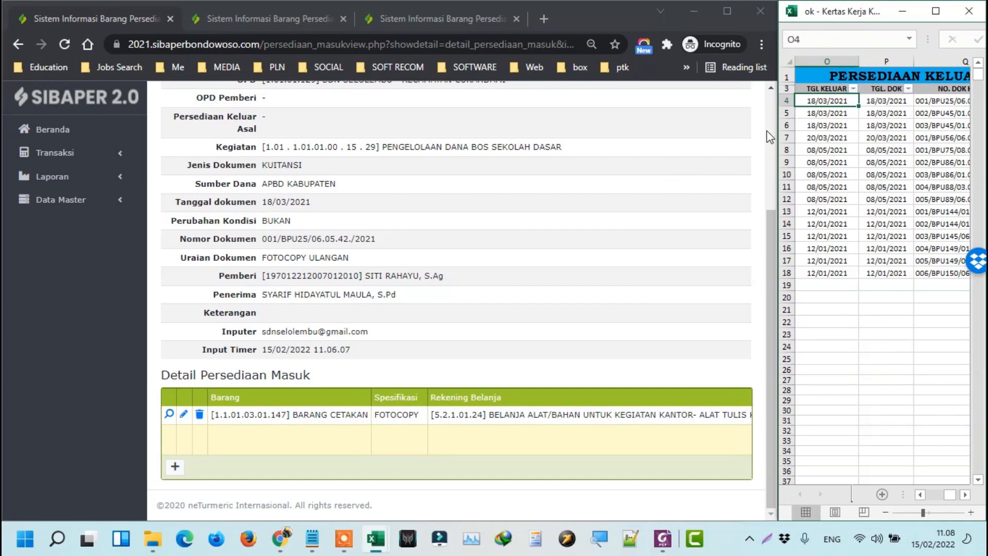
{"action": "key", "text": "Left"}
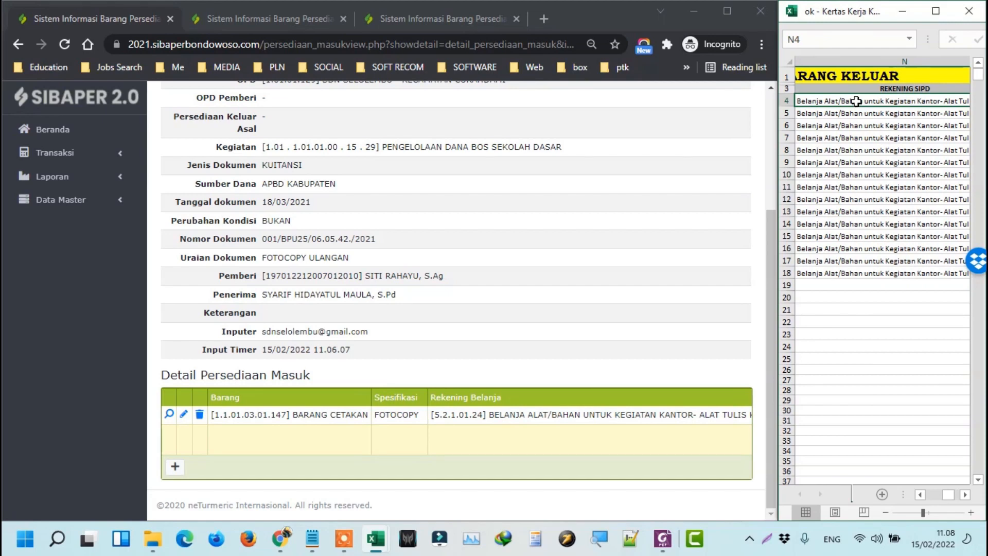
{"action": "key", "text": "Left"}
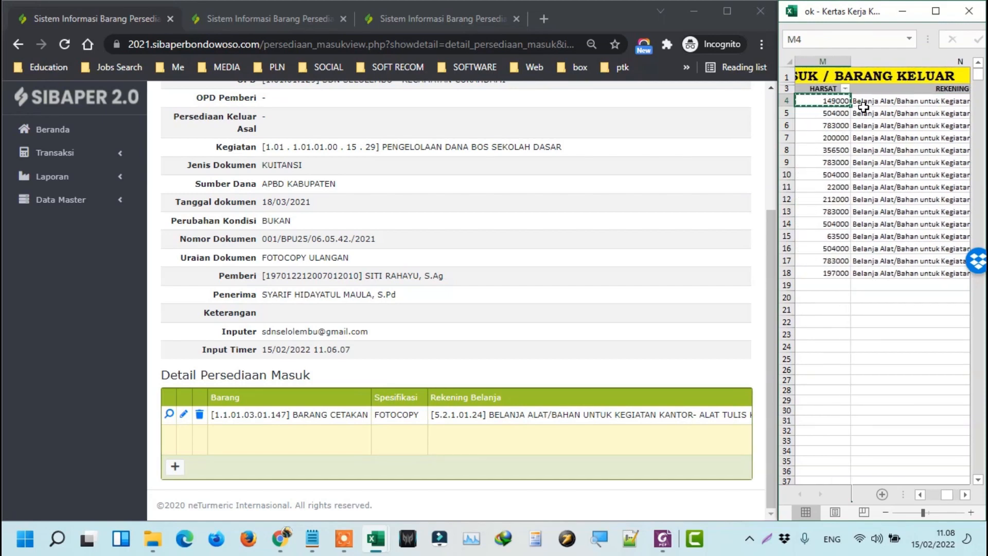
{"action": "key", "text": "Right"}
{"action": "key", "text": "Left"}
{"action": "key", "text": "ctrl+c"}
{"action": "left_click", "coordinate": [885, 108]}
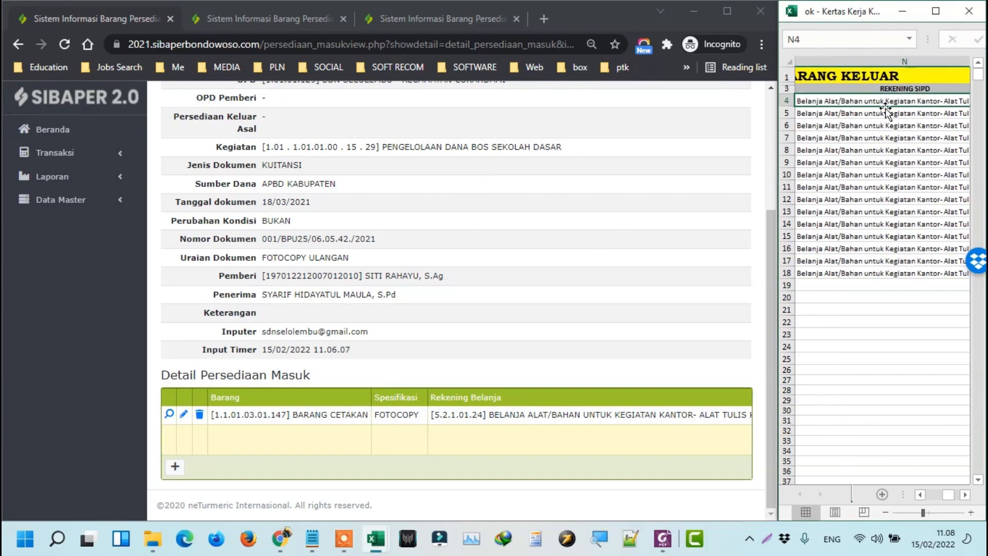
{"action": "key", "text": "Right"}
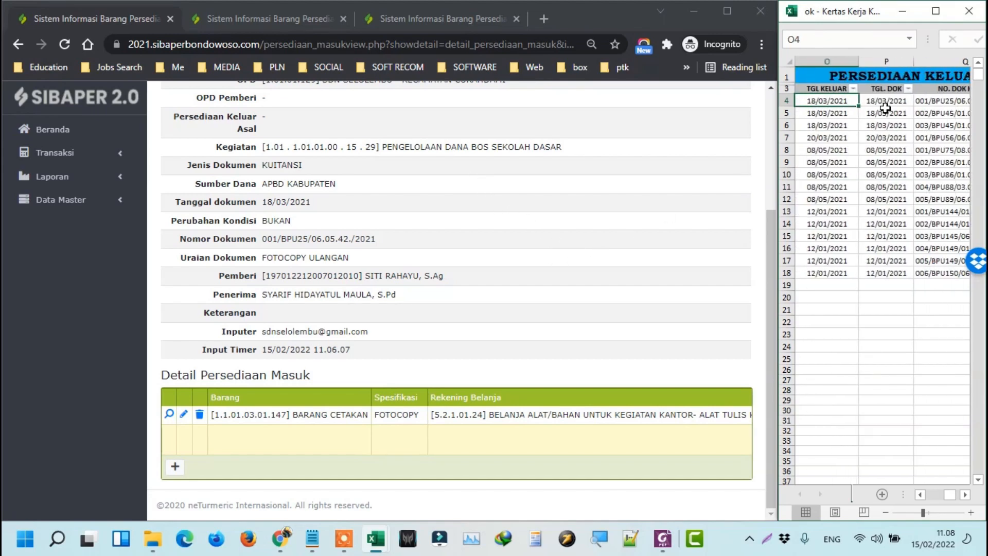
{"action": "left_click", "coordinate": [889, 77]}
{"action": "left_click", "coordinate": [507, 308]}
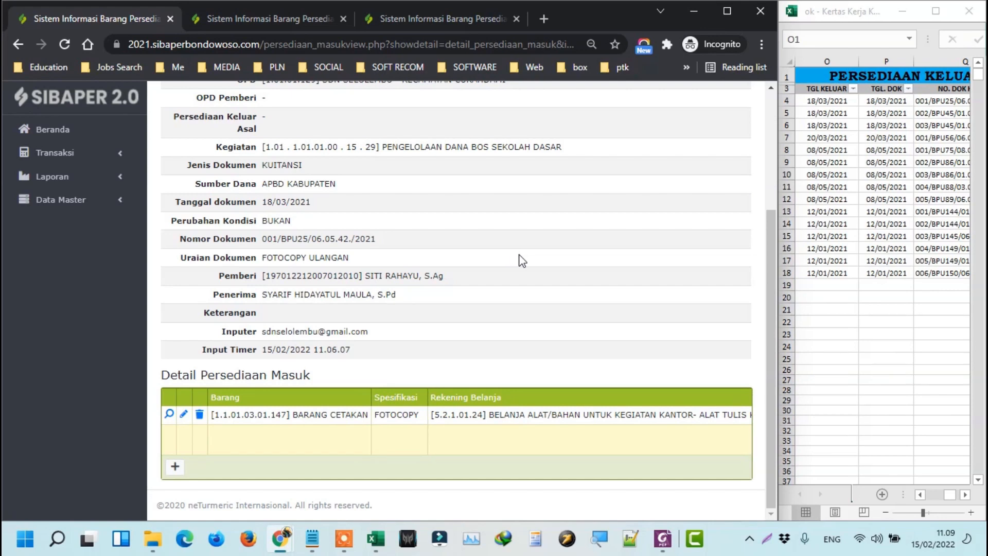
Locate the first TGL KELUAR date in the worksheet.
{"action": "scroll", "coordinate": [510, 227], "scroll_direction": "up", "scroll_amount": 3}
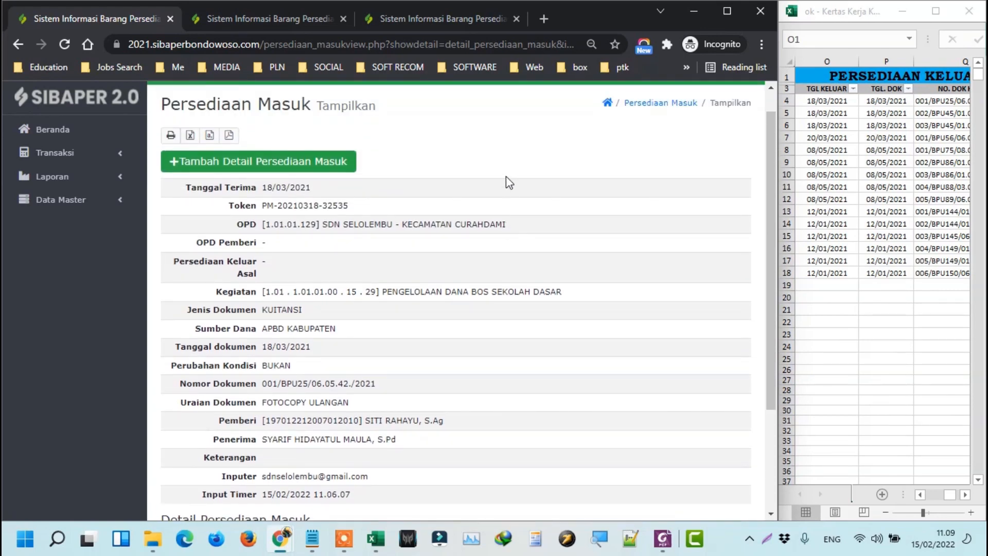
{"action": "left_click", "coordinate": [810, 98]}
{"action": "key", "text": "Right"}
{"action": "key", "text": "Right"}
{"action": "key", "text": "Right"}
{"action": "key", "text": "Right"}
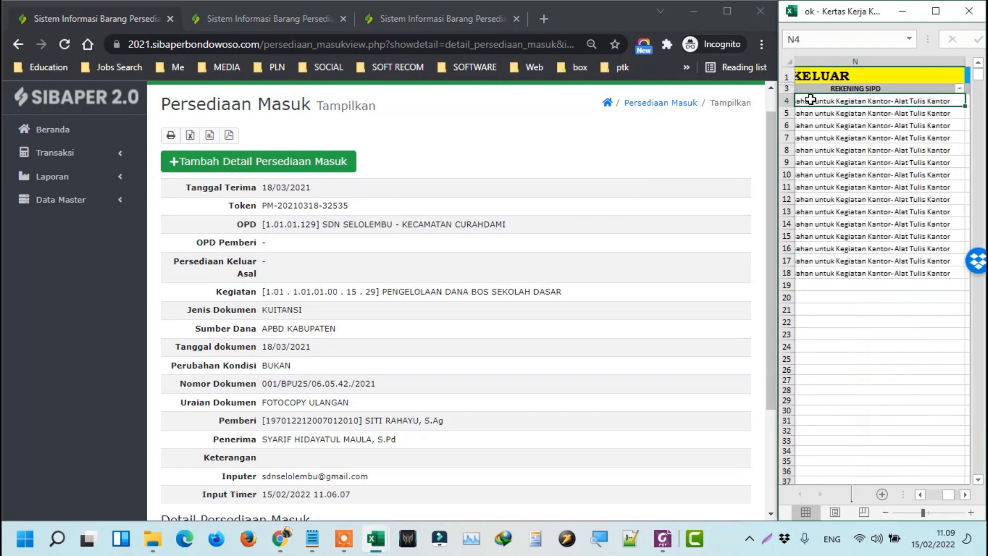
{"action": "key", "text": "Left"}
{"action": "key", "text": "Left"}
{"action": "key", "text": "Left"}
{"action": "key", "text": "Left"}
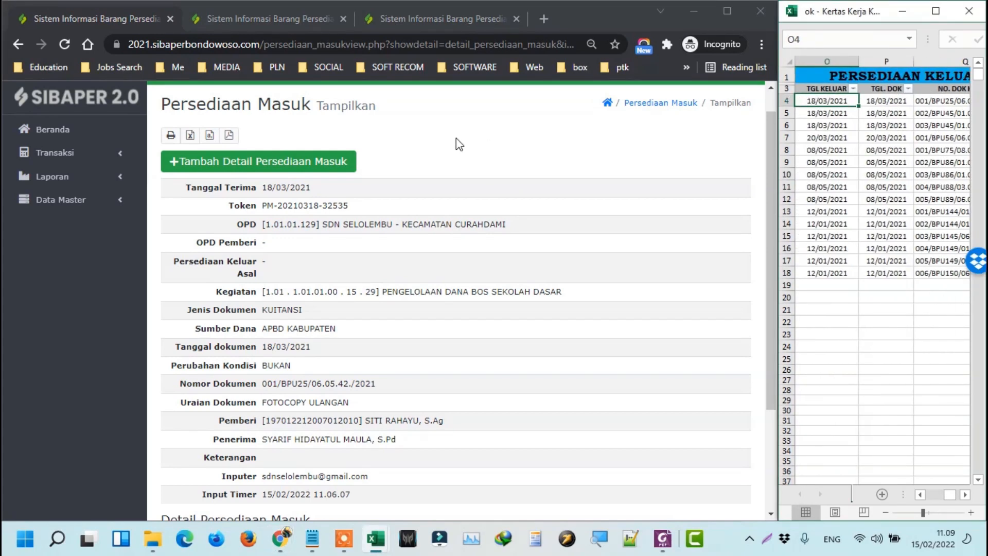
{"action": "scroll", "coordinate": [453, 155], "scroll_direction": "down", "scroll_amount": 2}
{"action": "scroll", "coordinate": [319, 169], "scroll_direction": "up", "scroll_amount": 1}
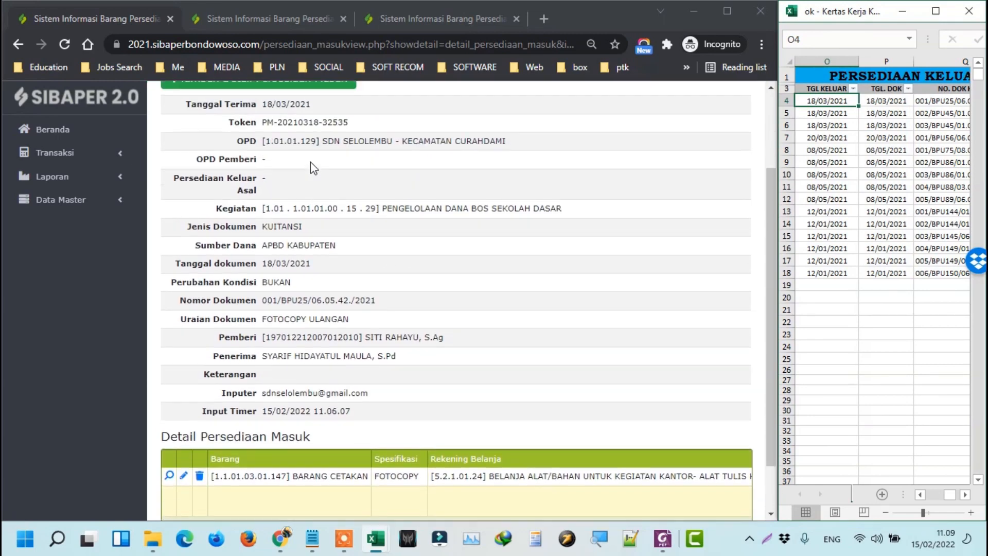
{"action": "scroll", "coordinate": [432, 435], "scroll_direction": "down", "scroll_amount": 2}
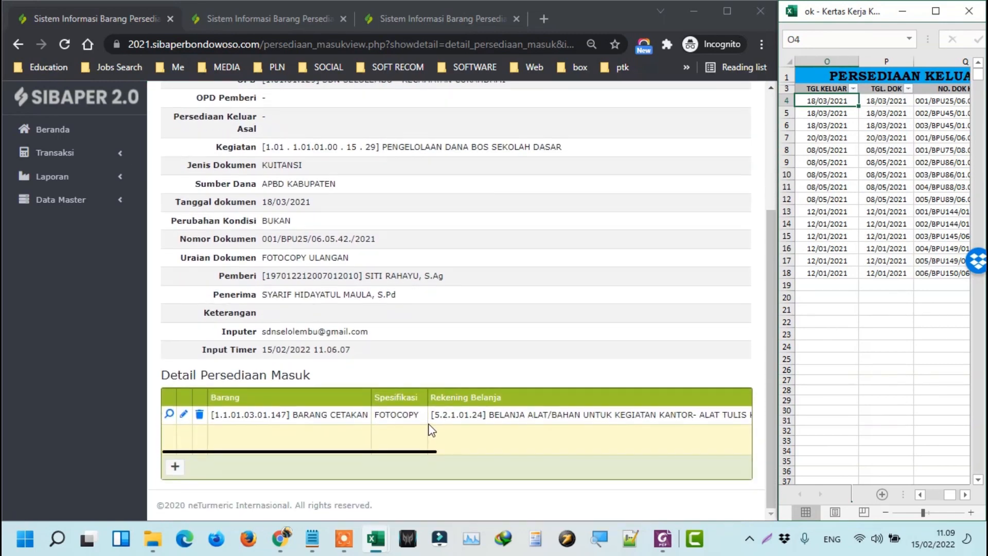
Start a new Persediaan Keluar entry with Tanggal Keluar and Tanggal Dokumen 18/03/2021.
{"action": "left_click", "coordinate": [291, 18]}
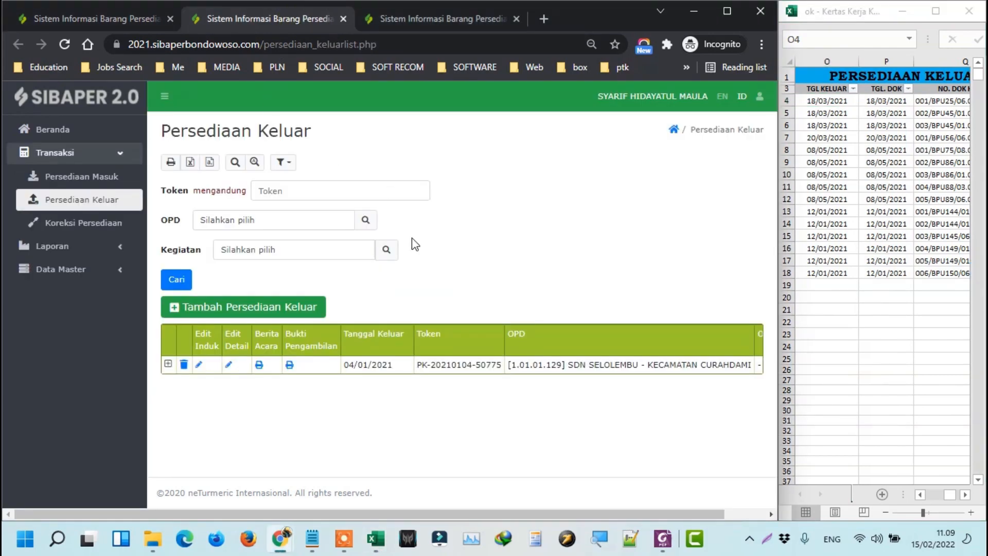
{"action": "left_click", "coordinate": [261, 309]}
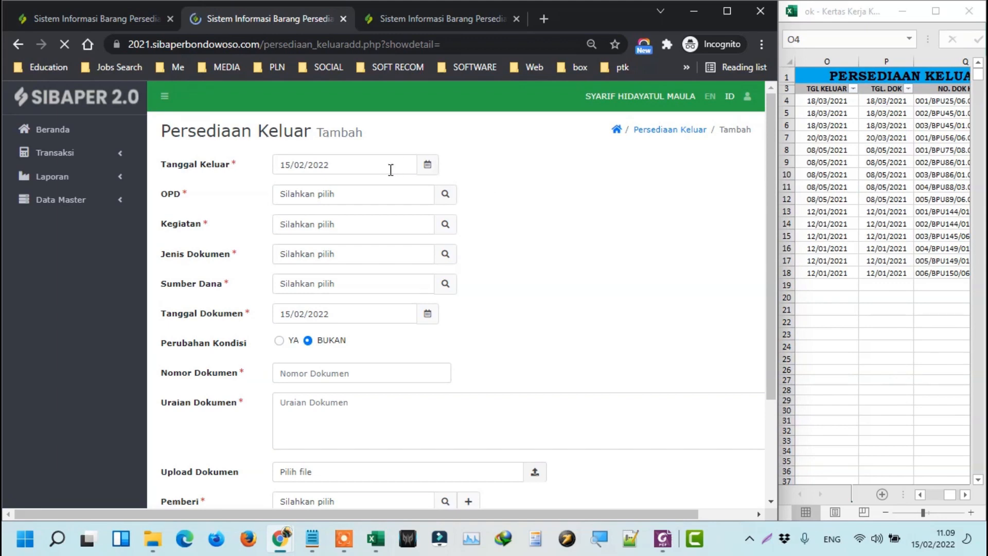
{"action": "left_click", "coordinate": [840, 100]}
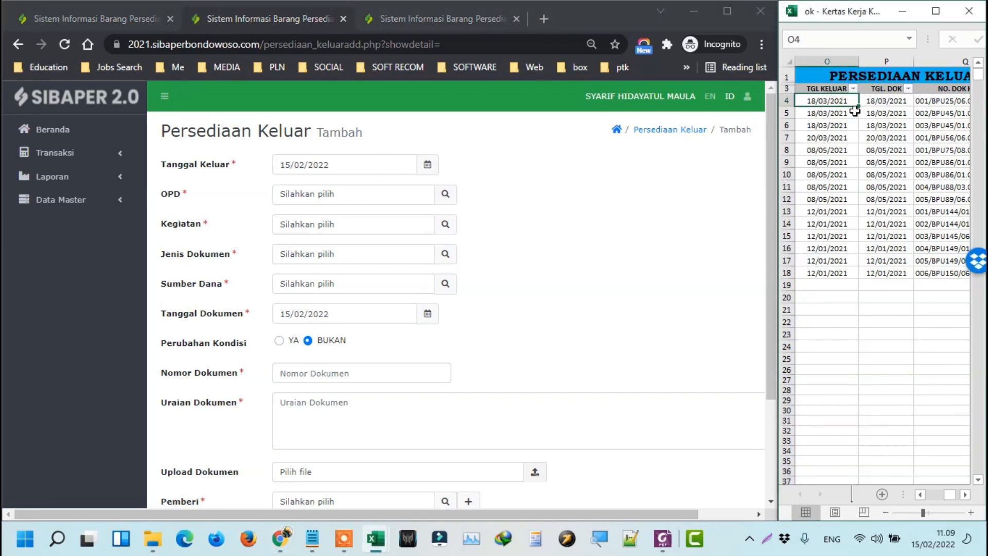
{"action": "key", "text": "ctrl+c"}
{"action": "triple_click", "coordinate": [371, 164]}
{"action": "key", "text": "ctrl+v"}
{"action": "left_click", "coordinate": [867, 105]}
{"action": "triple_click", "coordinate": [373, 313]}
{"action": "key", "text": "ctrl+v"}
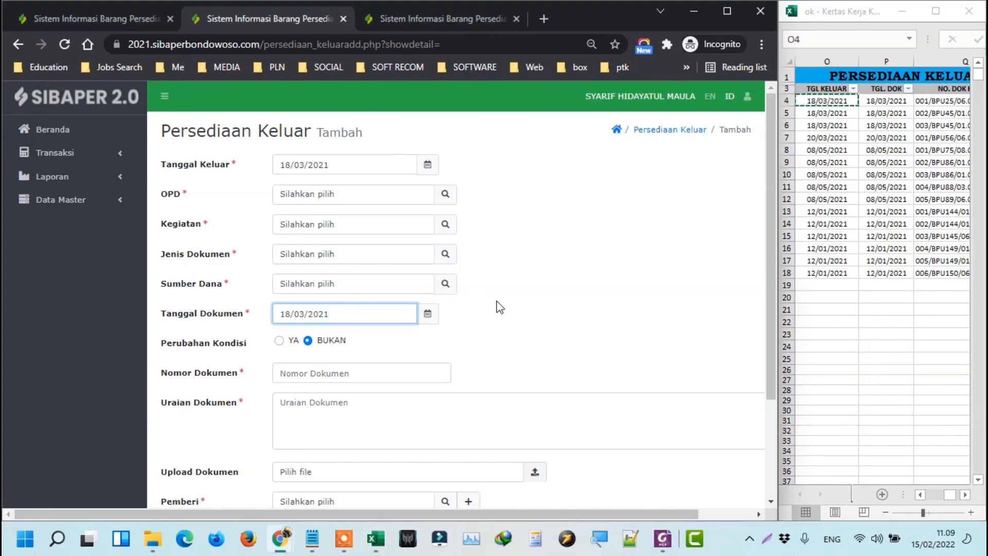
Set OPD to SDN SELOLEMBU, Kegiatan to the BOS activity, and document type KUITANSI.
{"action": "left_click", "coordinate": [455, 198]}
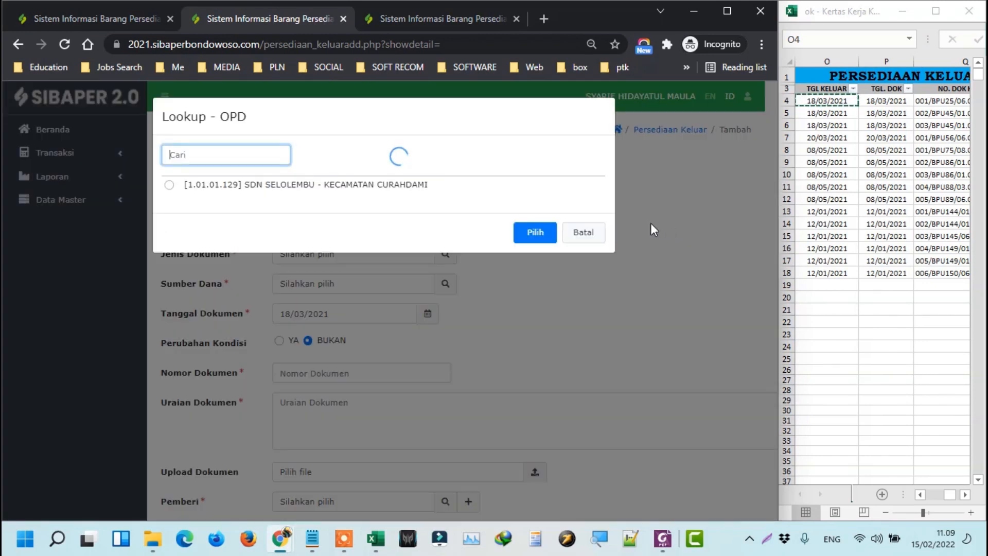
{"action": "left_click", "coordinate": [535, 229]}
{"action": "left_click", "coordinate": [445, 224]}
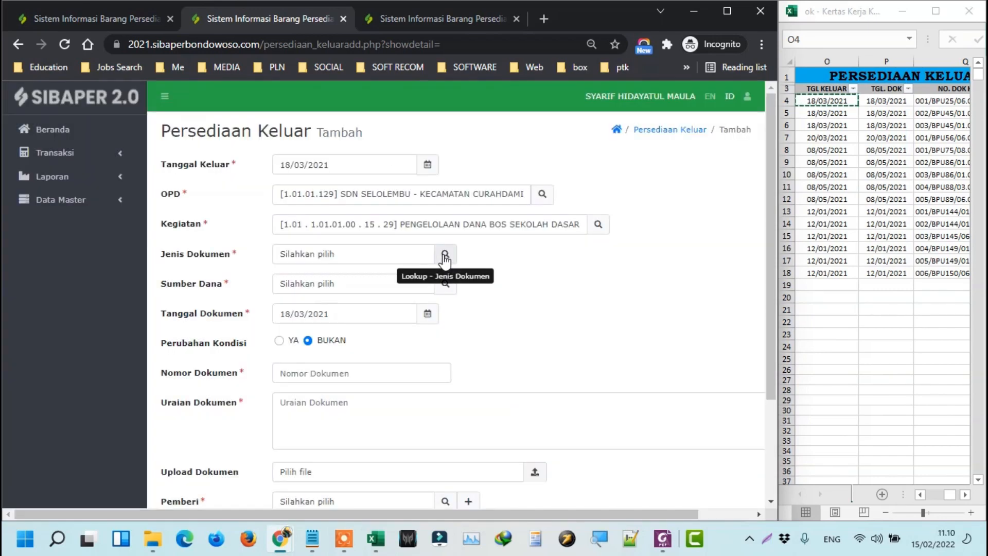
{"action": "left_click", "coordinate": [445, 254]}
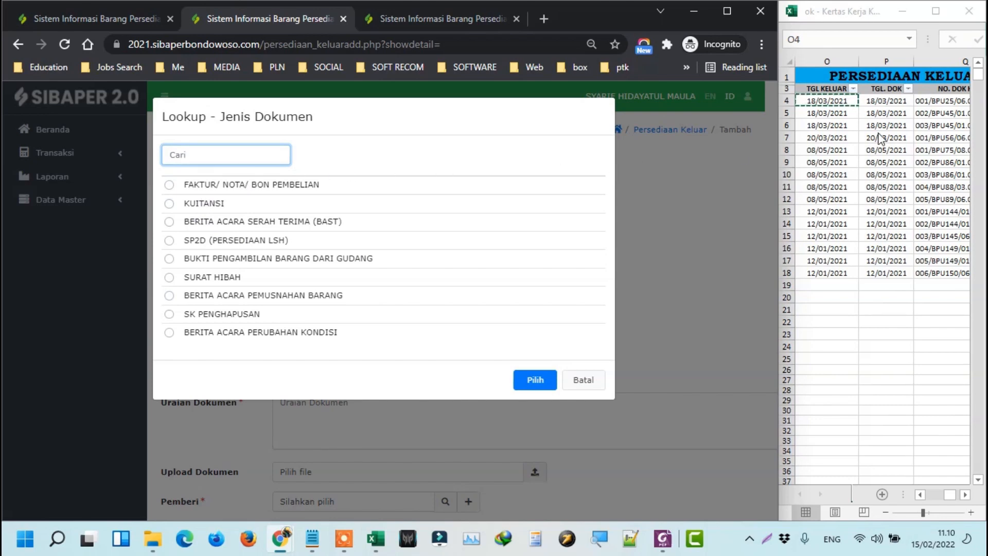
{"action": "left_click", "coordinate": [906, 98]}
{"action": "key", "text": "Right"}
{"action": "key", "text": "Right"}
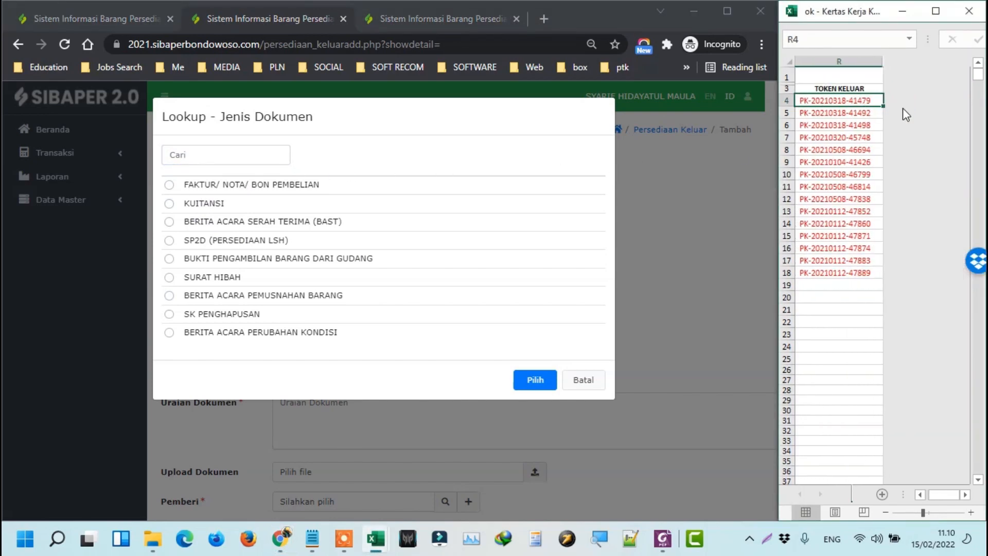
{"action": "key", "text": "Left"}
{"action": "key", "text": "Left"}
{"action": "key", "text": "ctrl+c"}
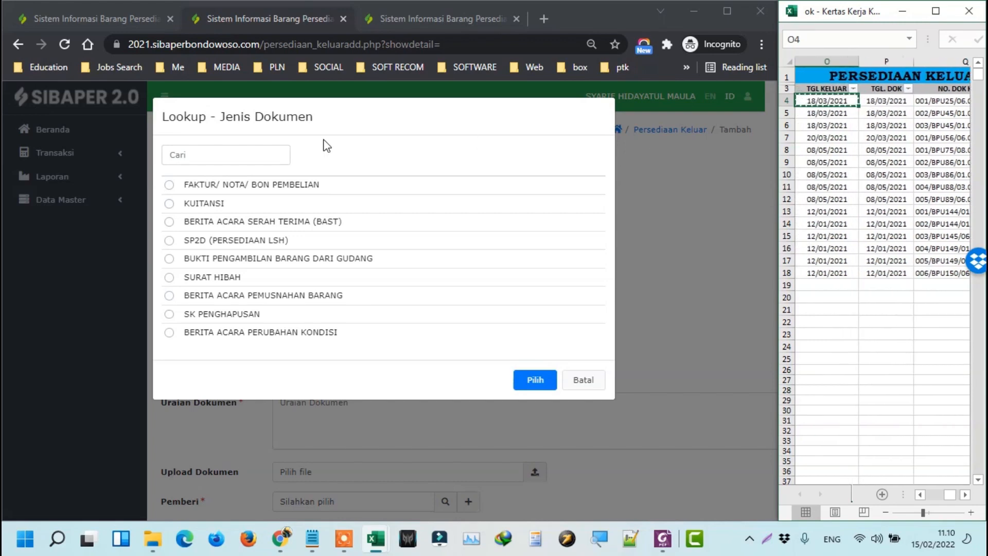
{"action": "left_click", "coordinate": [198, 205]}
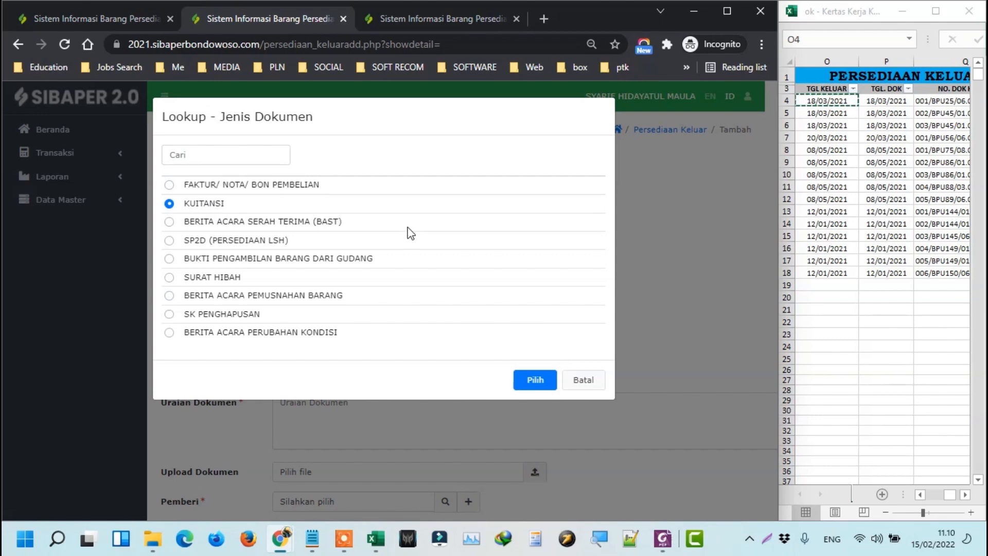
Confirm KUITANSI as the document type and set Sumber Dana to APBD KABUPATEN.
{"action": "left_click", "coordinate": [533, 378]}
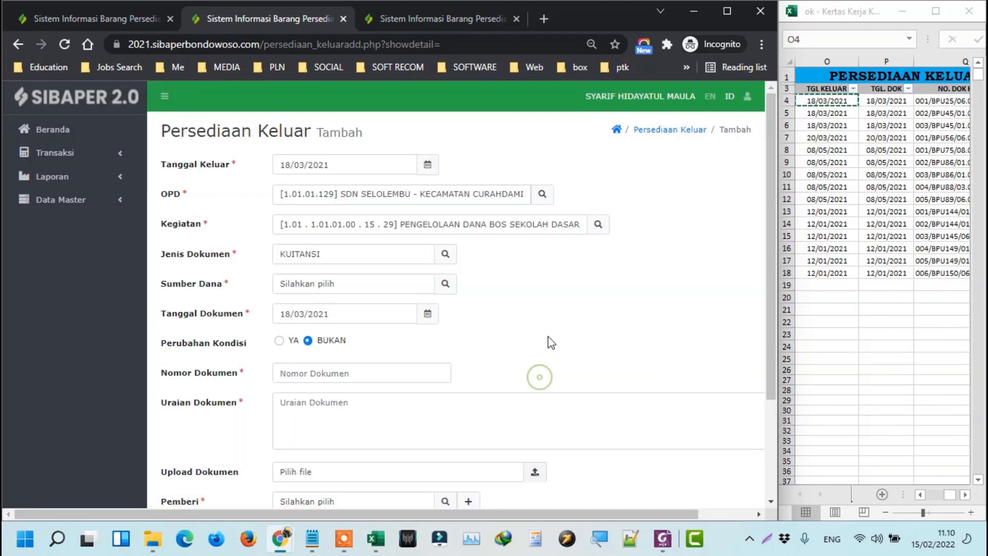
{"action": "left_click", "coordinate": [446, 285]}
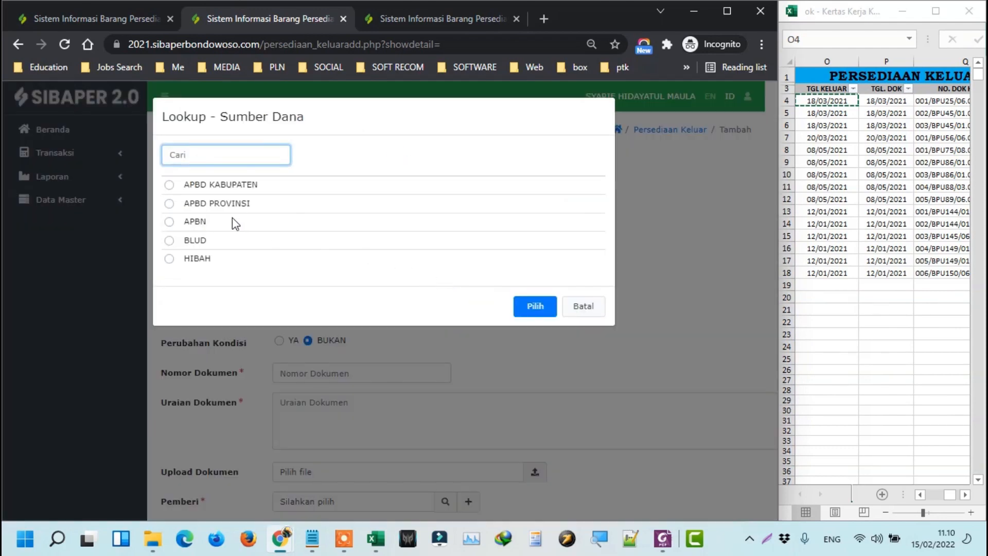
{"action": "left_click", "coordinate": [216, 184]}
{"action": "left_click", "coordinate": [535, 308]}
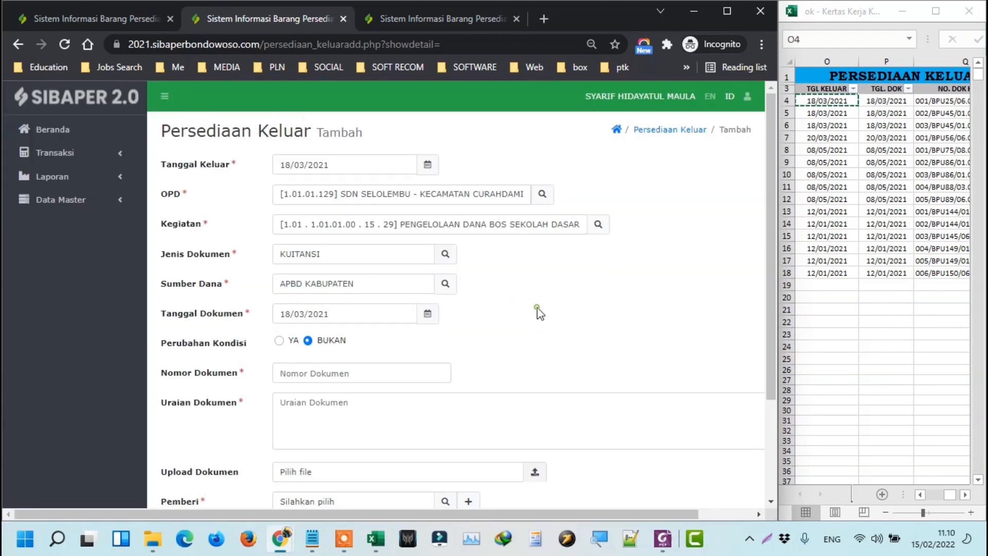
{"action": "scroll", "coordinate": [211, 355], "scroll_direction": "down", "scroll_amount": 1}
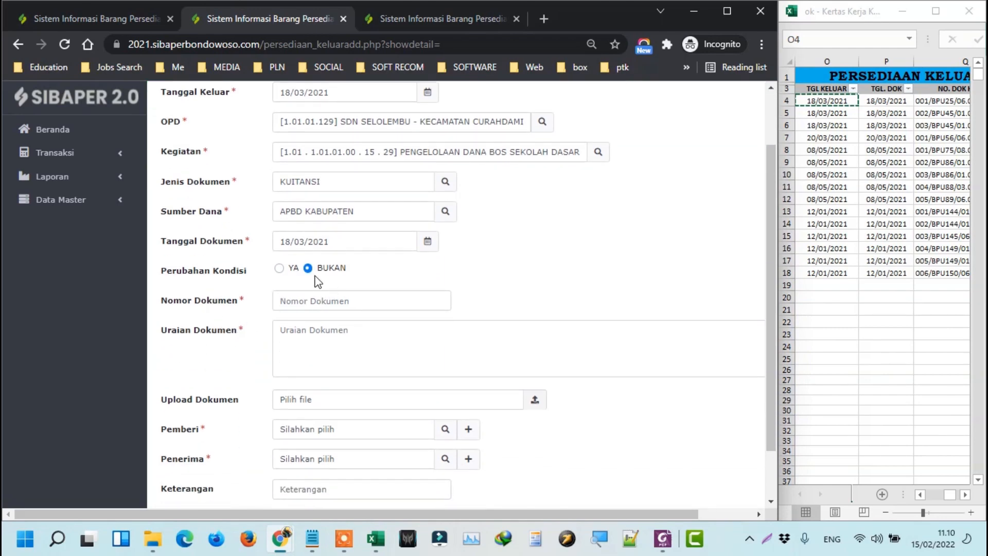
Copy row 4's document number from Excel into Nomor Dokumen: 001/BPU25/06.05.42./2021.
{"action": "left_click", "coordinate": [877, 130]}
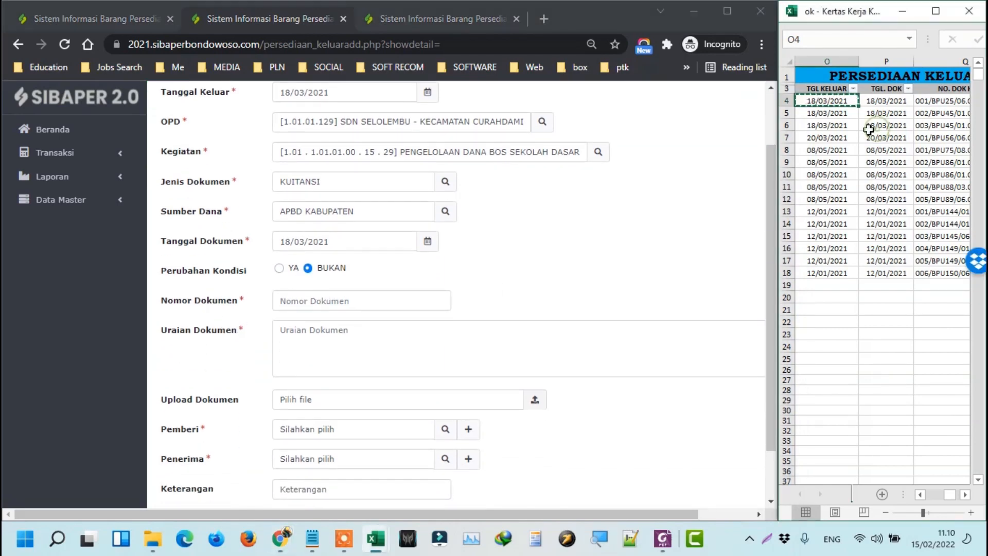
{"action": "left_click", "coordinate": [861, 113]}
{"action": "key", "text": "Right"}
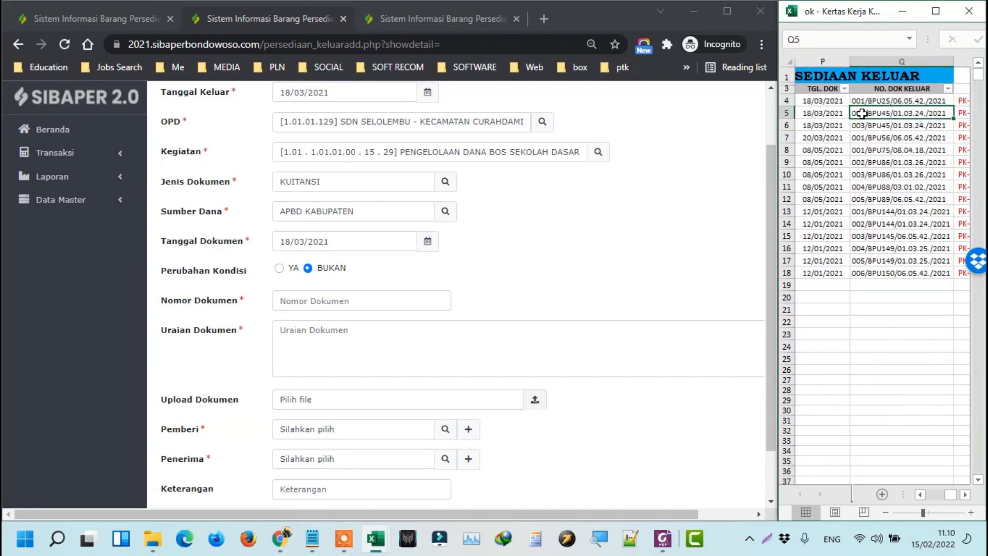
{"action": "left_click", "coordinate": [869, 100]}
{"action": "key", "text": "ctrl+c"}
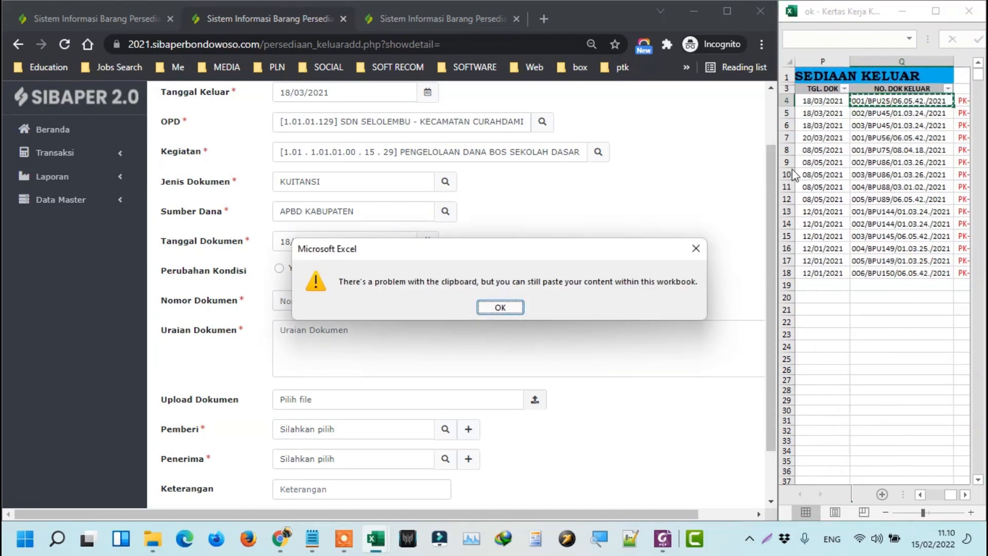
{"action": "left_click", "coordinate": [499, 306]}
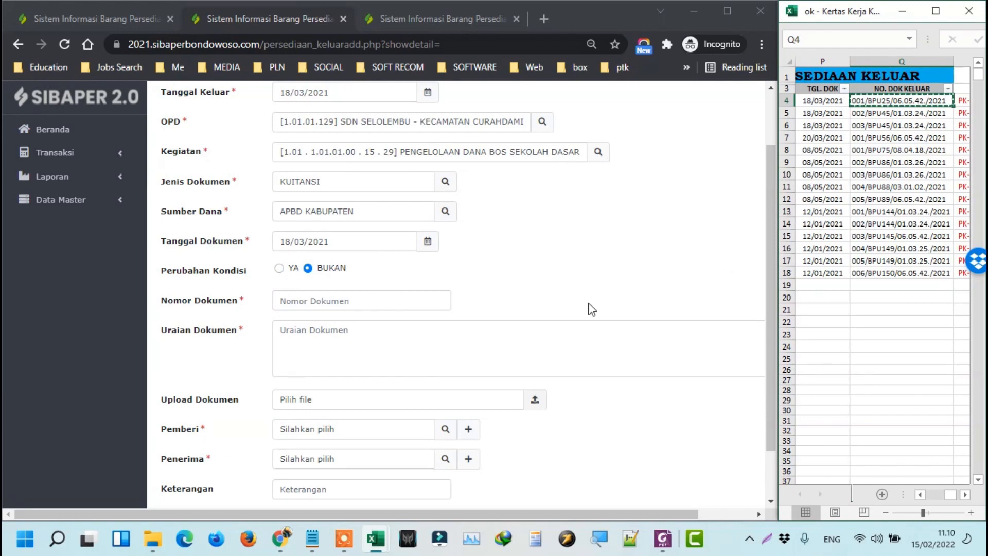
{"action": "left_click", "coordinate": [385, 304]}
{"action": "key", "text": "ctrl+v"}
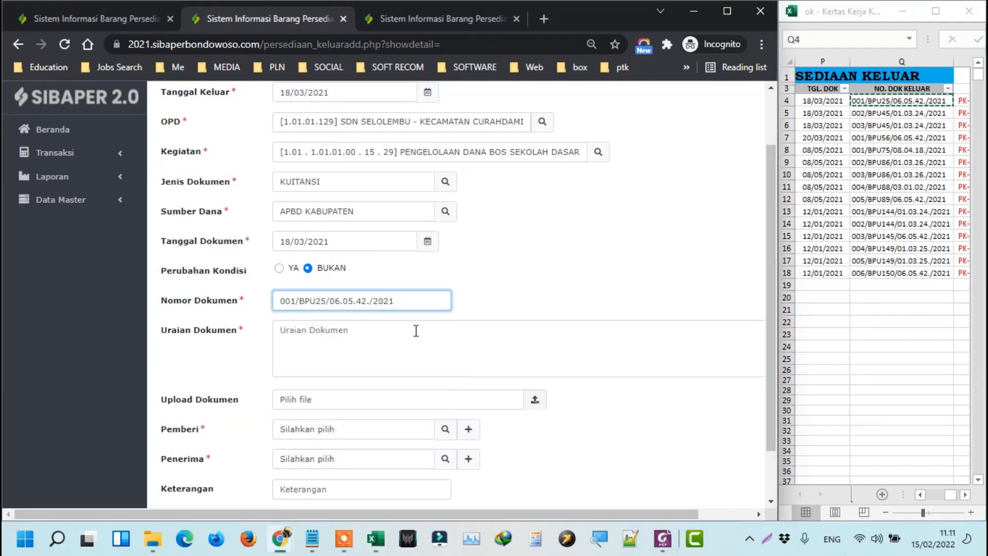
{"action": "left_click", "coordinate": [415, 329]}
Enter 'Fotocopy Ulangan' as the Uraian Dokumen.
{"action": "key", "text": "Caps_Lock"}
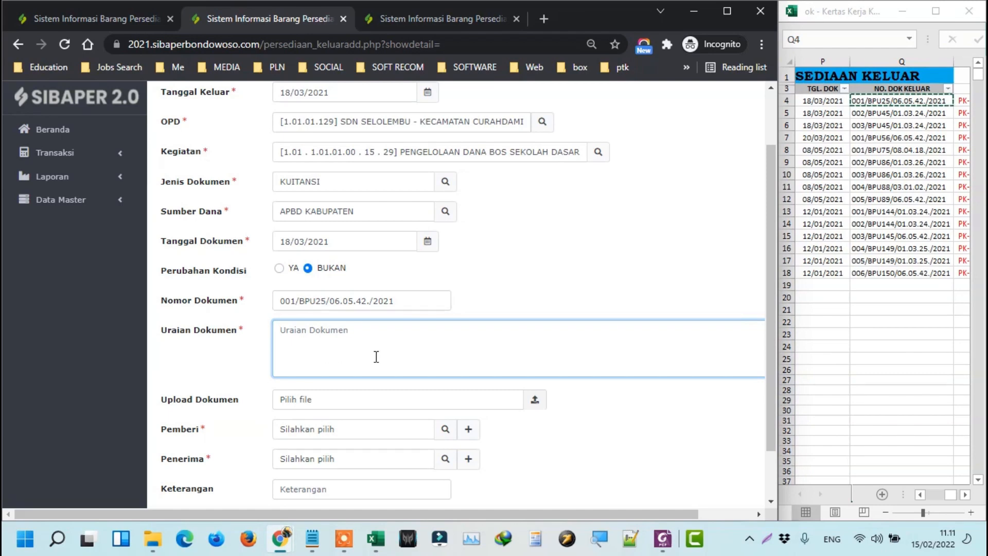
{"action": "type", "text": "P"}
{"action": "key", "text": "Caps_Lock"}
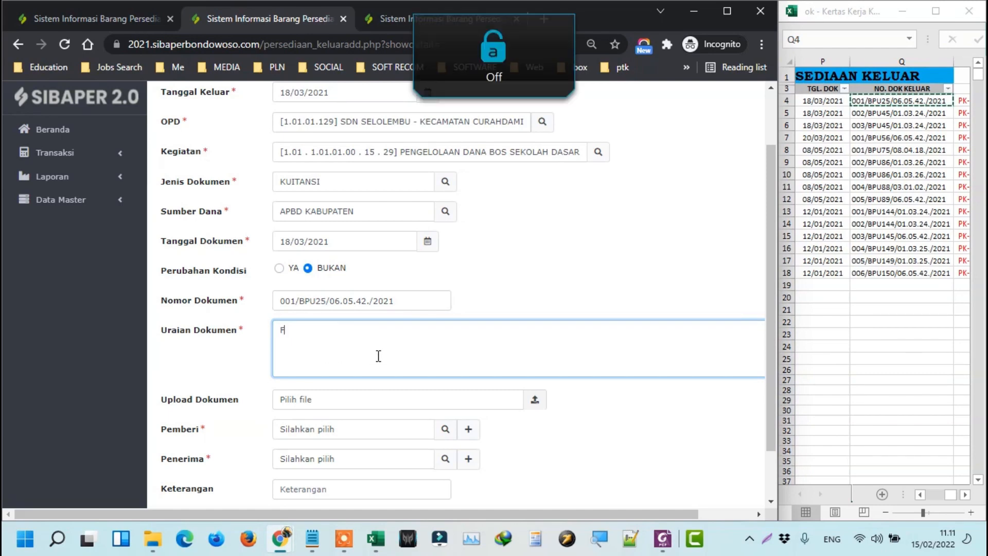
{"action": "type", "text": "otocopy"}
{"action": "key", "text": "Caps_Lock"}
{"action": "type", "text": "U"}
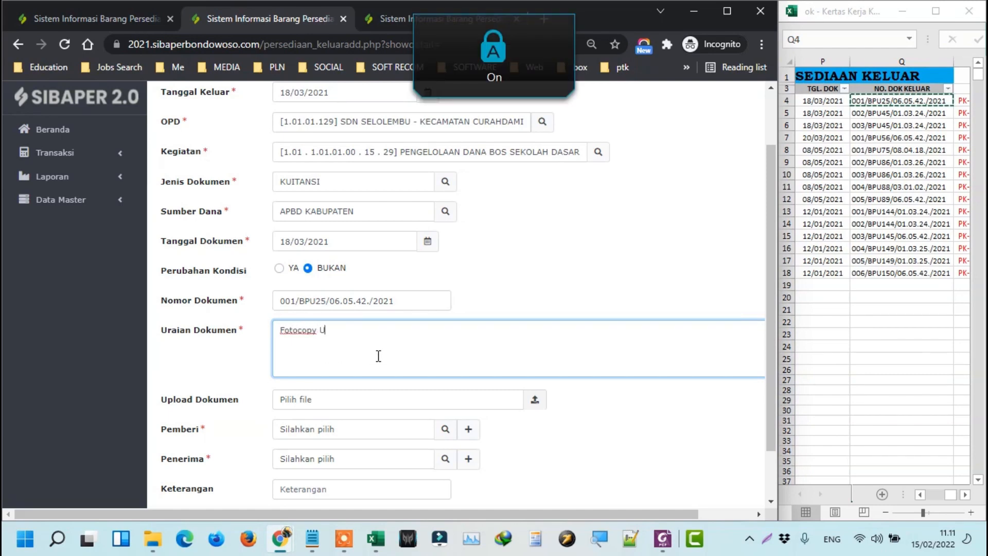
{"action": "key", "text": "Caps_Lock"}
{"action": "type", "text": "langan"}
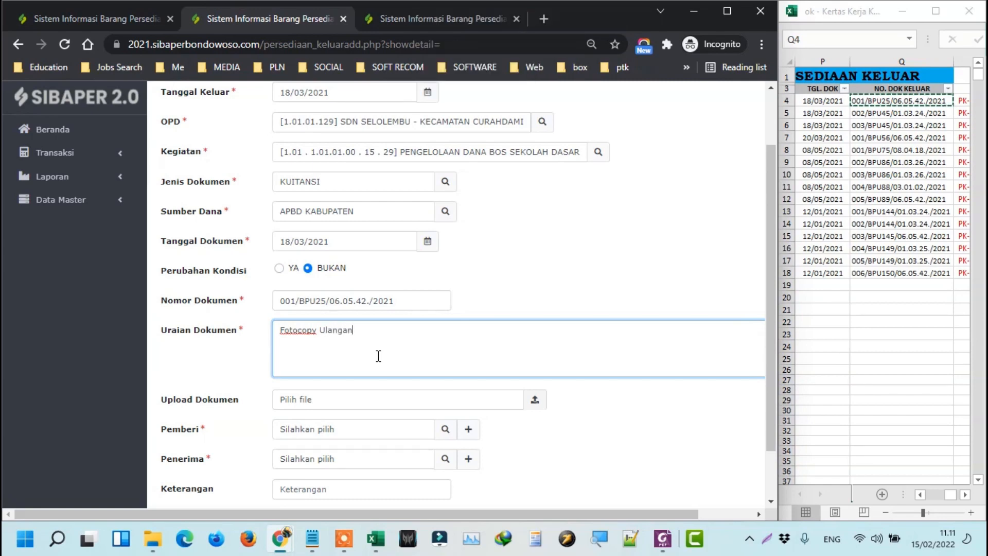
{"action": "left_click_drag", "start_coordinate": [375, 341], "coordinate": [284, 355]}
Choose the handing-over staff member as Pemberi and the receiving one as Penerima.
{"action": "scroll", "coordinate": [328, 391], "scroll_direction": "down", "scroll_amount": 1}
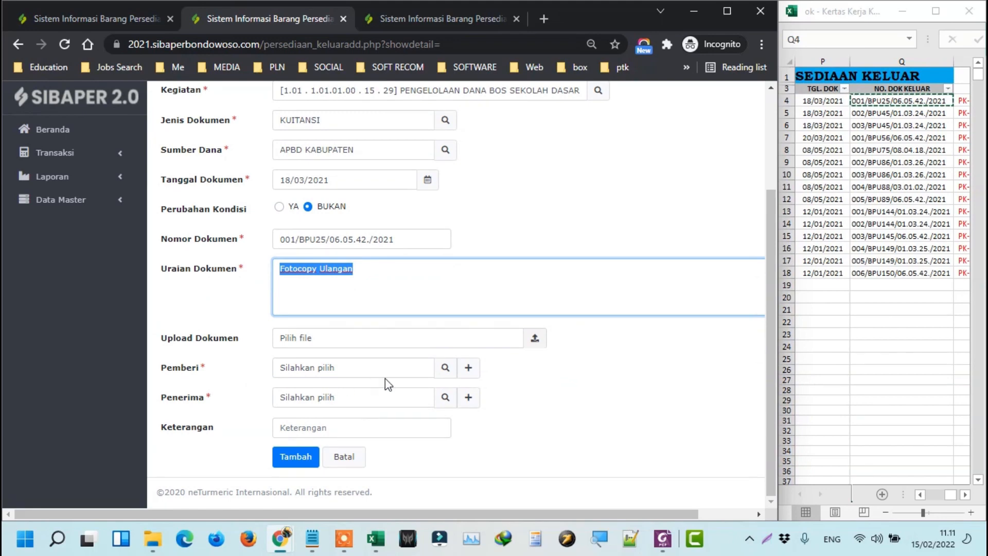
{"action": "left_click", "coordinate": [451, 376]}
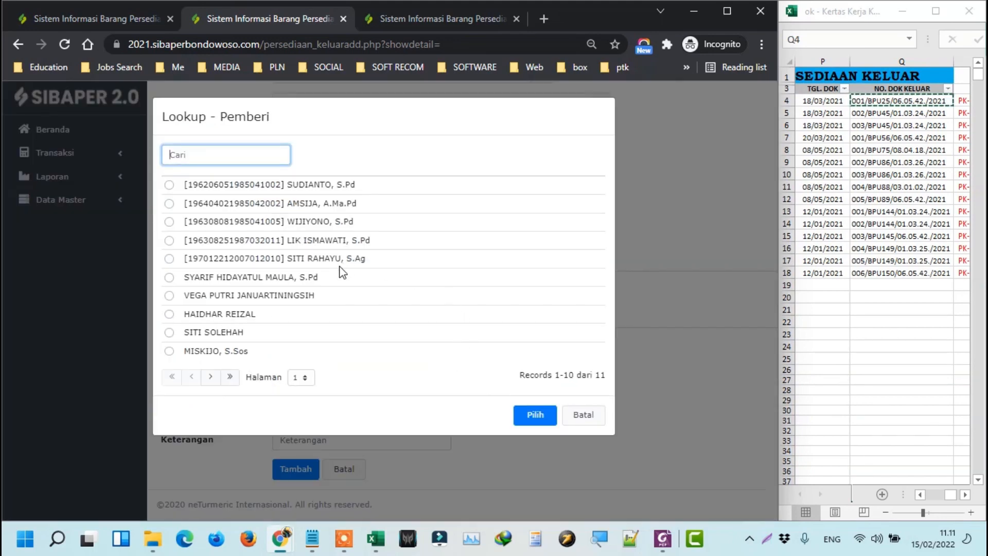
{"action": "left_click", "coordinate": [231, 278]}
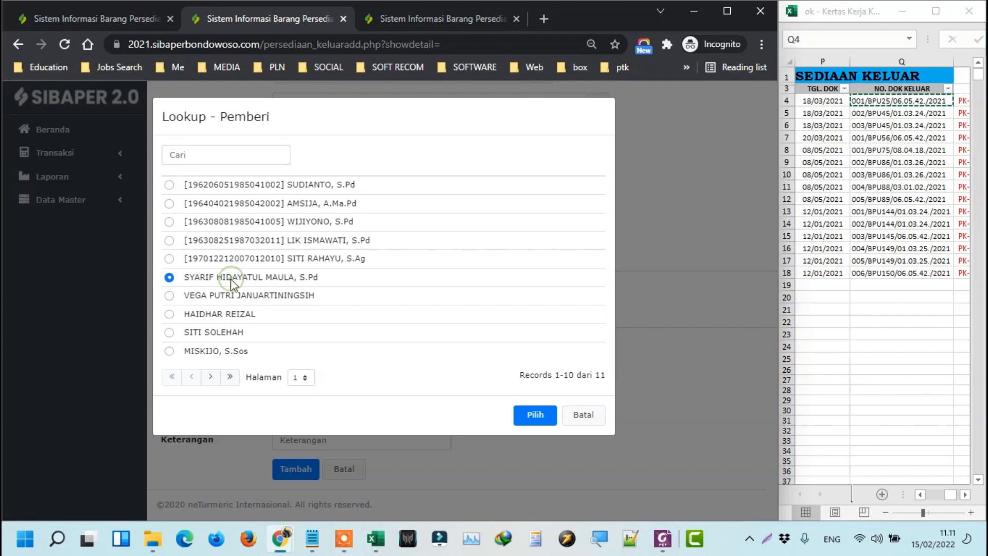
{"action": "left_click", "coordinate": [530, 413]}
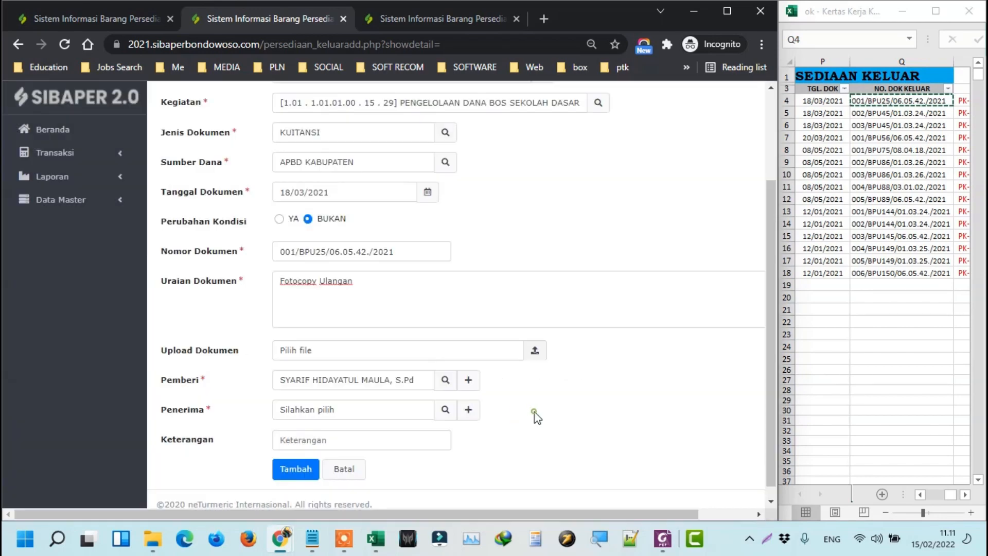
{"action": "left_click", "coordinate": [444, 410]}
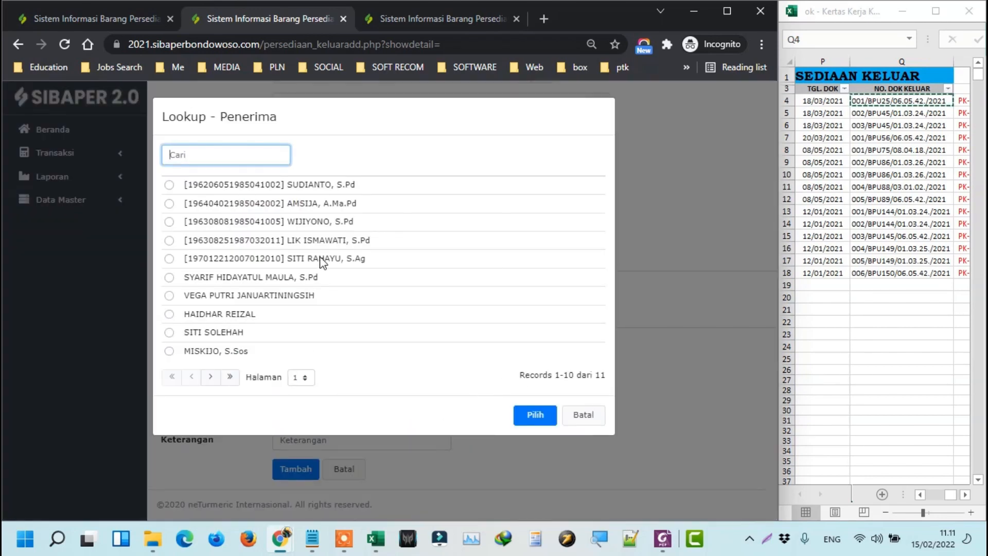
{"action": "left_click", "coordinate": [320, 258]}
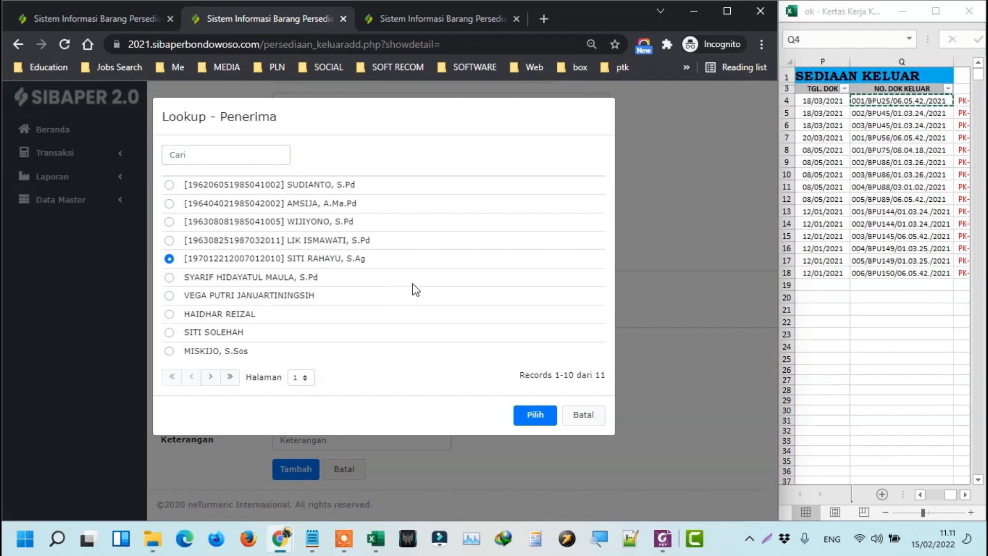
{"action": "left_click", "coordinate": [534, 416]}
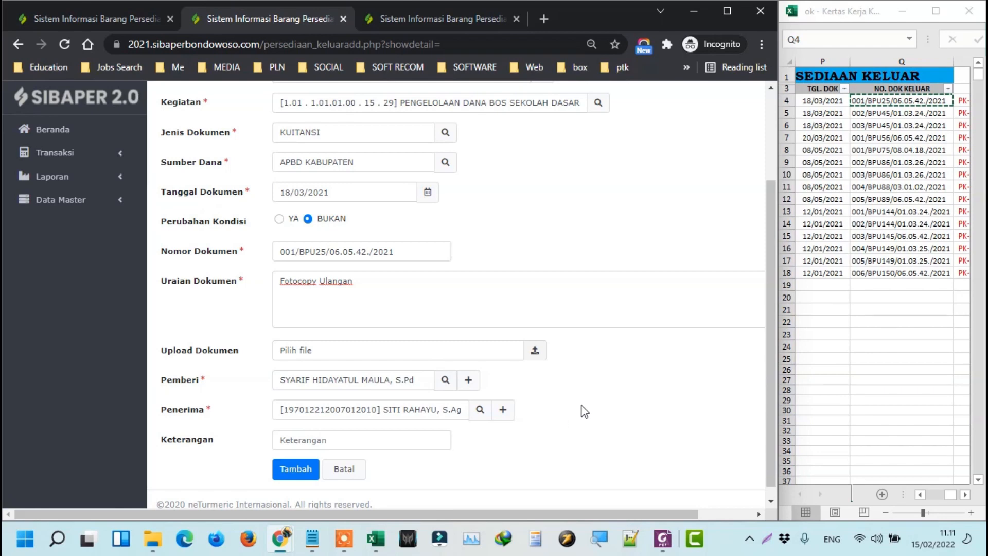
{"action": "scroll", "coordinate": [584, 411], "scroll_direction": "down", "scroll_amount": 1}
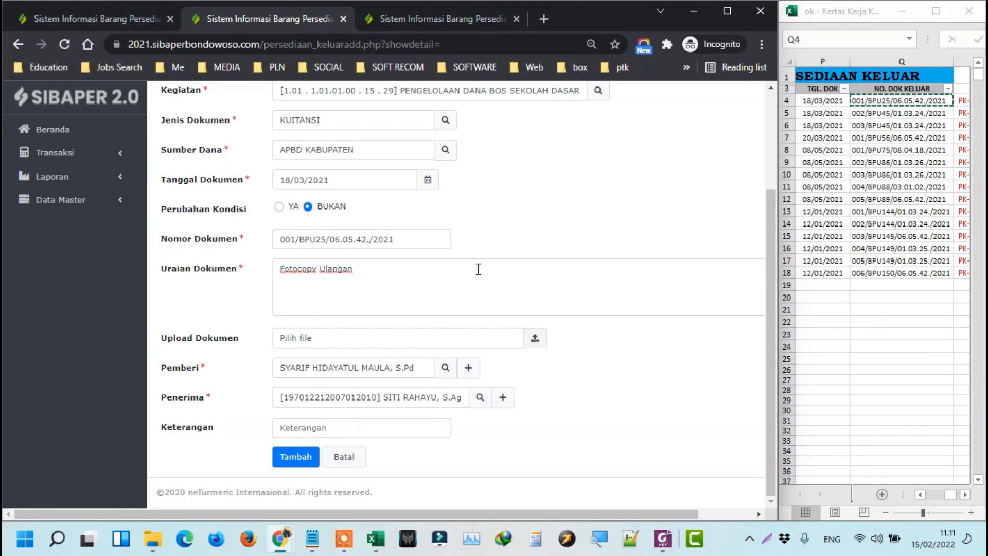
Check the form against row 4's TGL. DOK in the worksheet, then save the 18/03/2021 record.
{"action": "scroll", "coordinate": [481, 263], "scroll_direction": "up", "scroll_amount": 3}
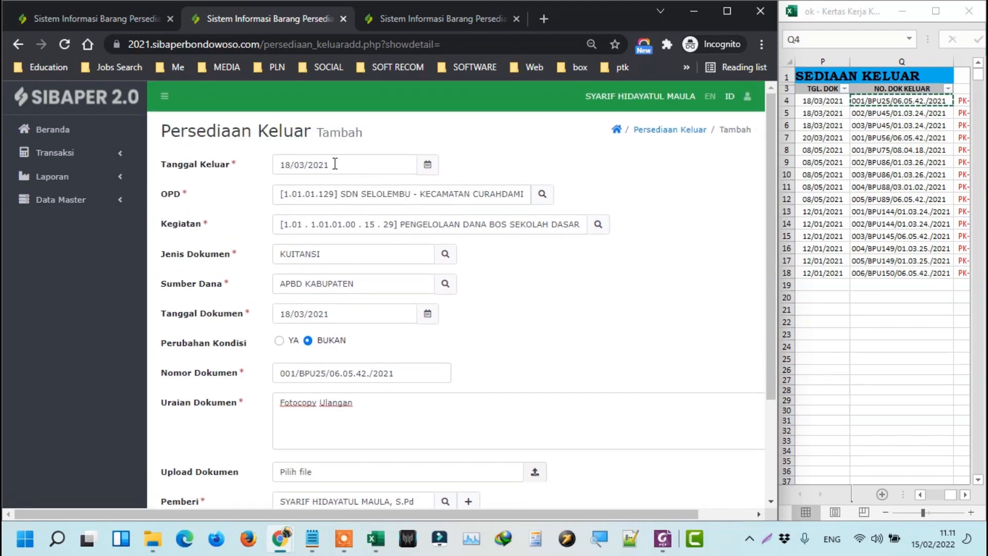
{"action": "scroll", "coordinate": [326, 160], "scroll_direction": "down", "scroll_amount": 3}
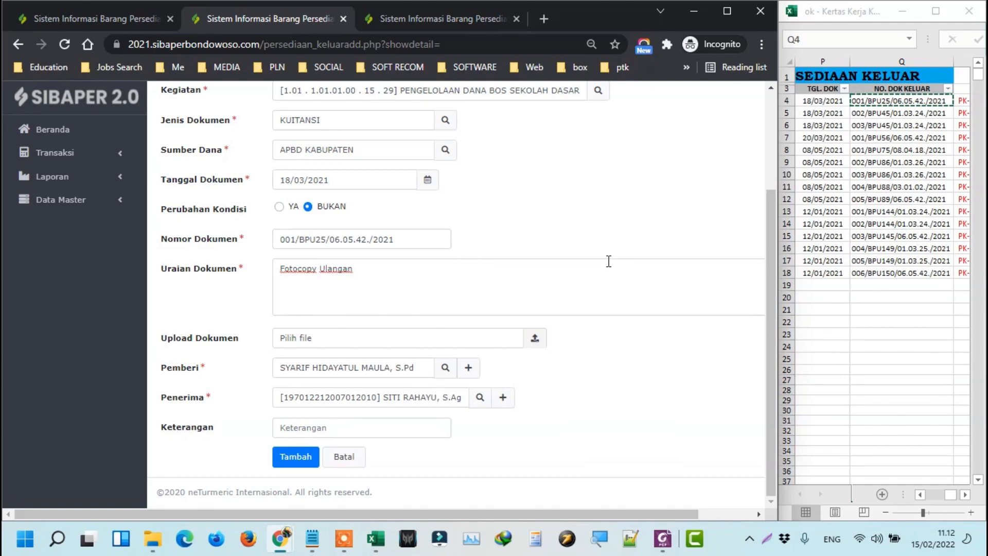
{"action": "scroll", "coordinate": [609, 261], "scroll_direction": "up", "scroll_amount": 1}
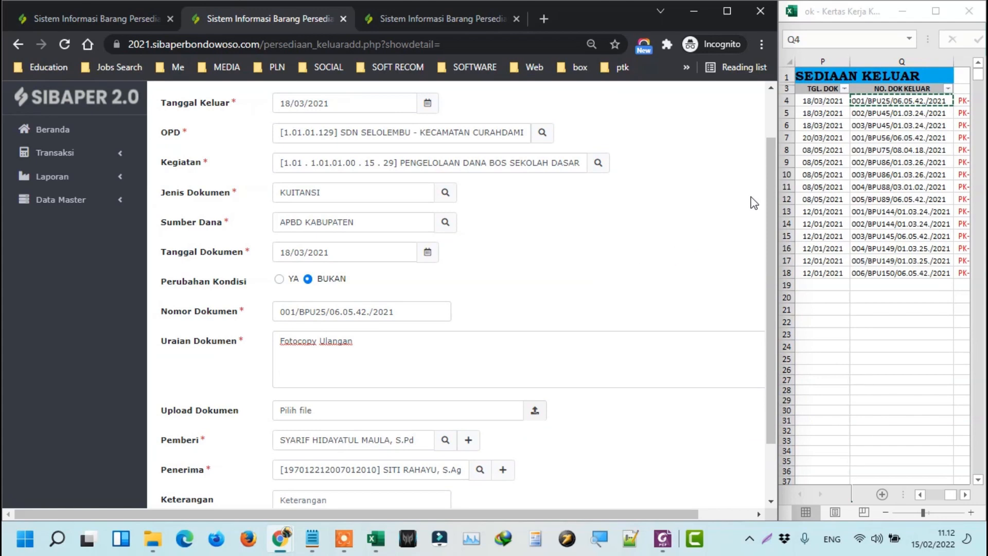
{"action": "left_click", "coordinate": [832, 101]}
{"action": "left_click", "coordinate": [832, 101]}
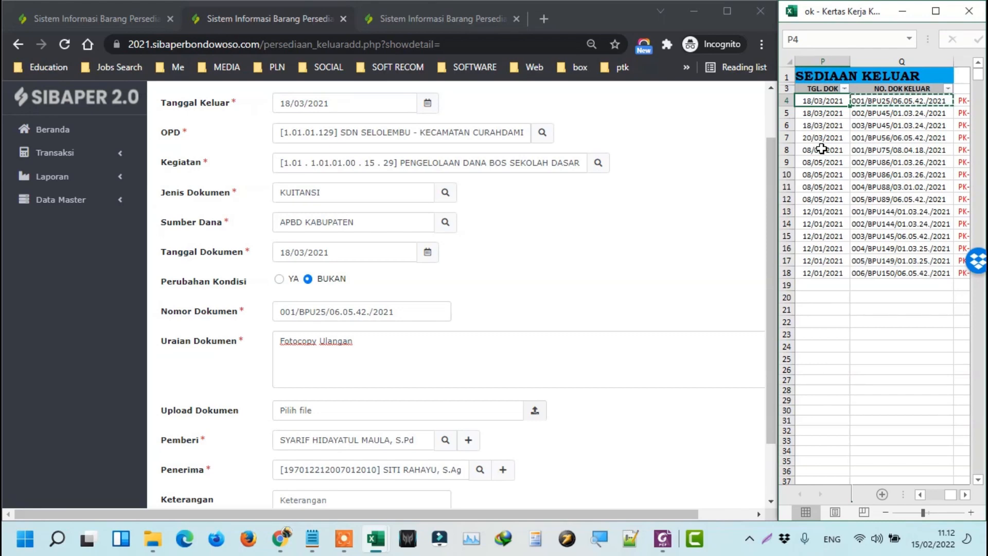
{"action": "left_click", "coordinate": [554, 228]}
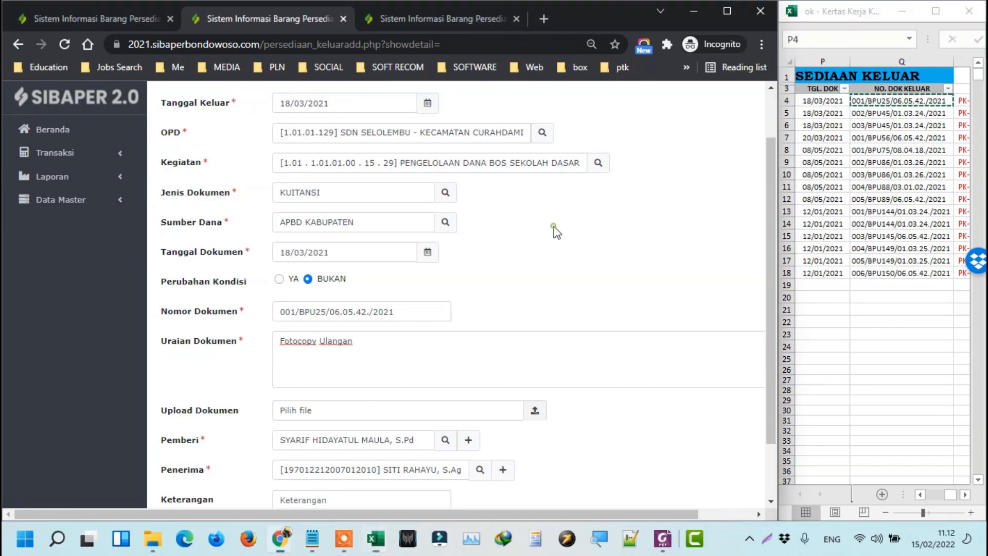
{"action": "scroll", "coordinate": [530, 231], "scroll_direction": "down", "scroll_amount": 2}
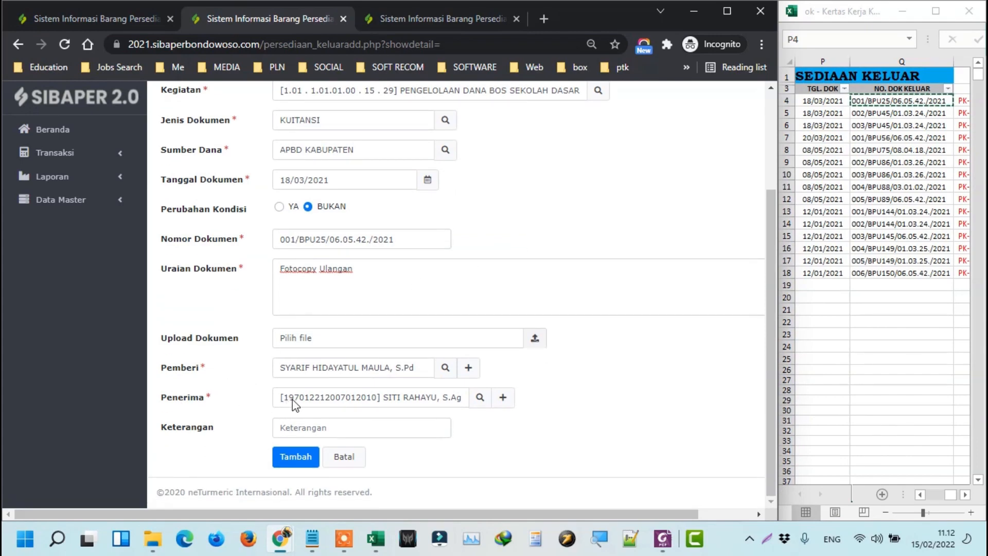
{"action": "left_click", "coordinate": [297, 459]}
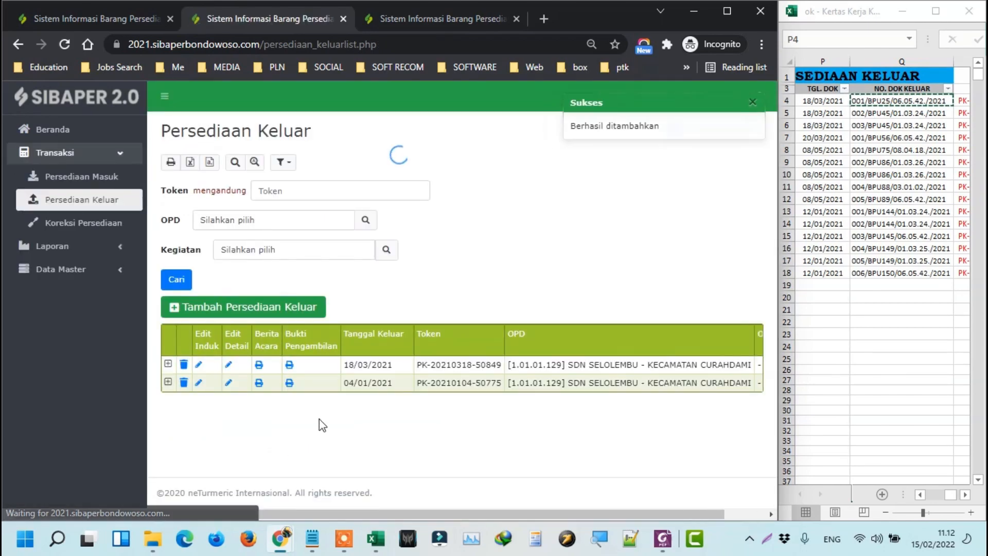
{"action": "left_click", "coordinate": [167, 365]}
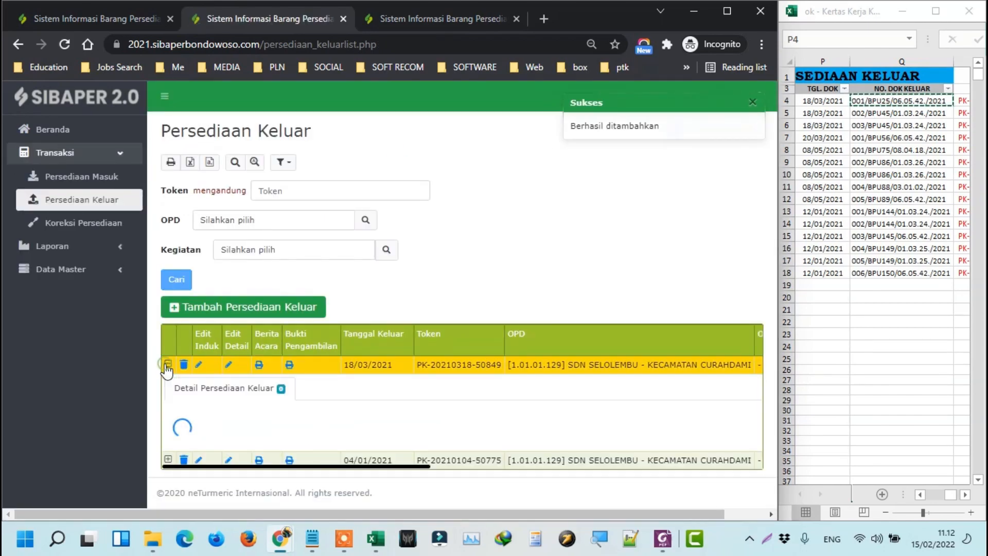
{"action": "left_click_drag", "start_coordinate": [417, 364], "coordinate": [506, 369]}
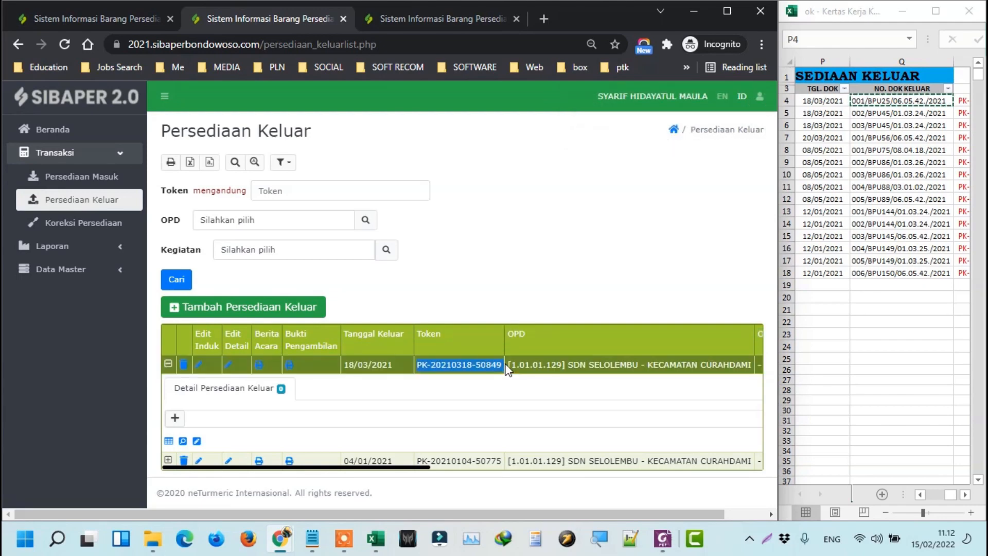
{"action": "left_click", "coordinate": [911, 101]}
{"action": "left_click", "coordinate": [960, 101]}
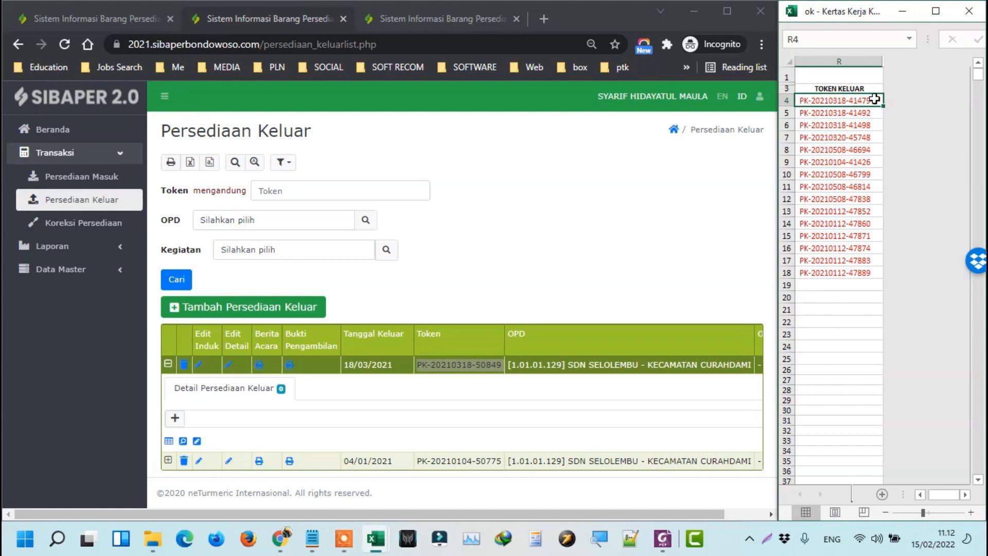
{"action": "left_click", "coordinate": [937, 10]}
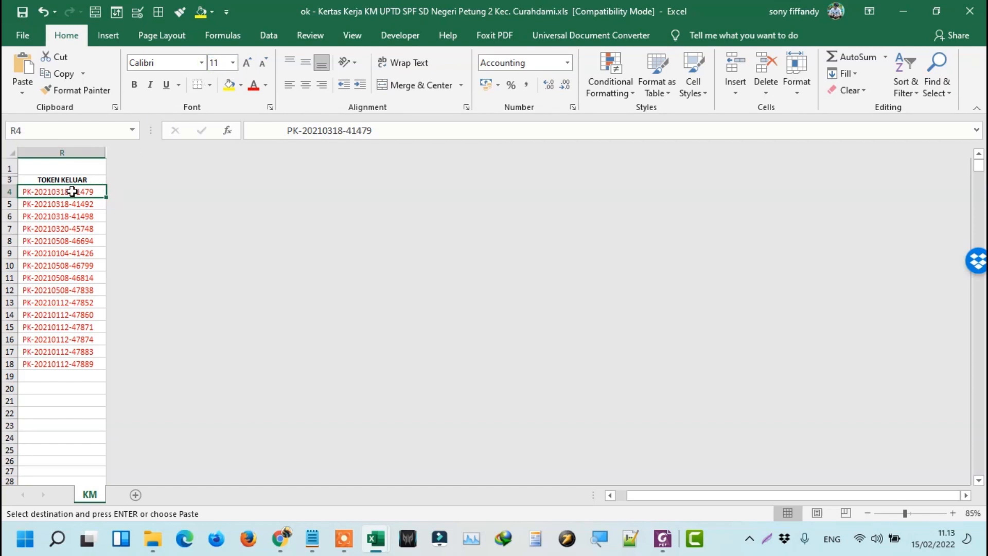
Select TOKEN KELUAR values R5:R18, then dock Excel back beside the SIBAPER page.
{"action": "left_click_drag", "start_coordinate": [72, 192], "coordinate": [75, 365]}
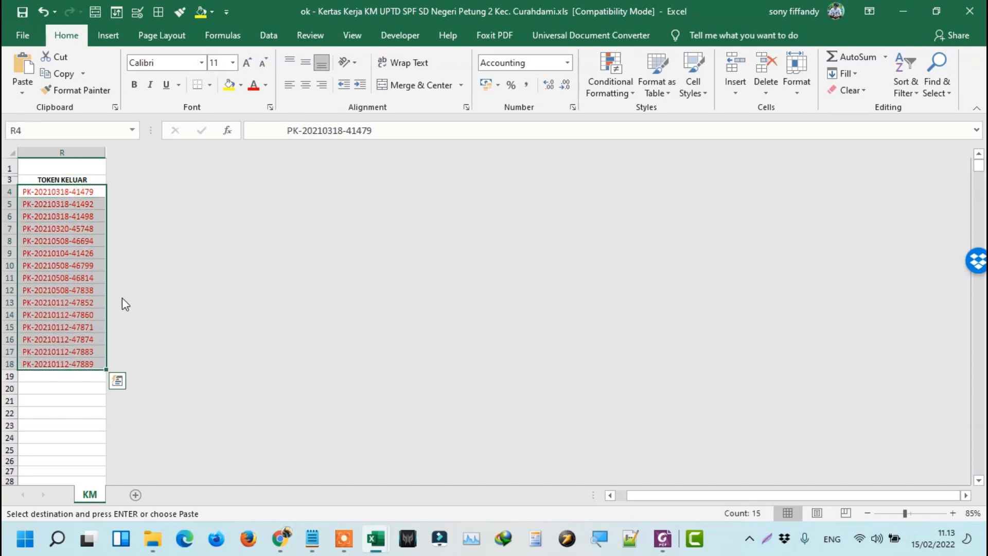
{"action": "left_click", "coordinate": [227, 62]}
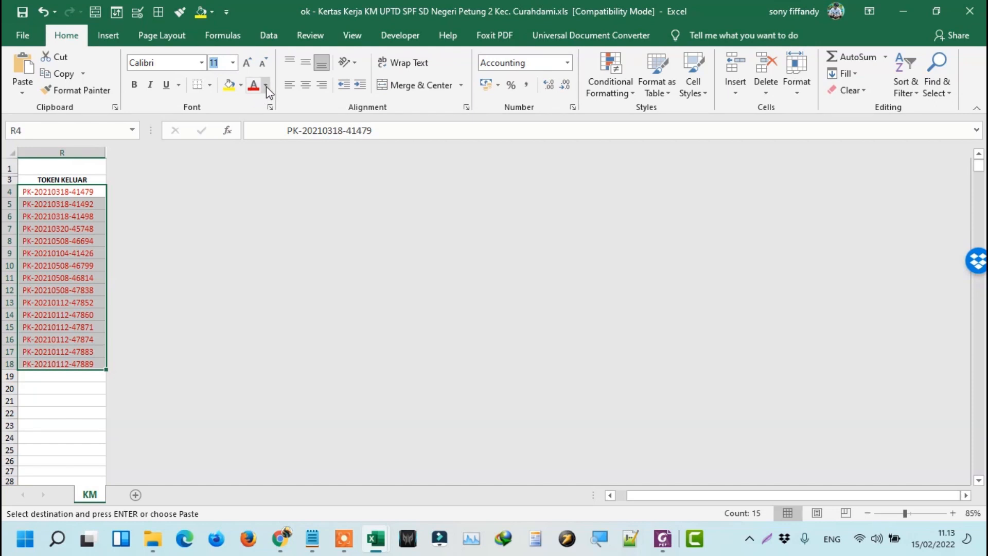
{"action": "left_click", "coordinate": [70, 228]}
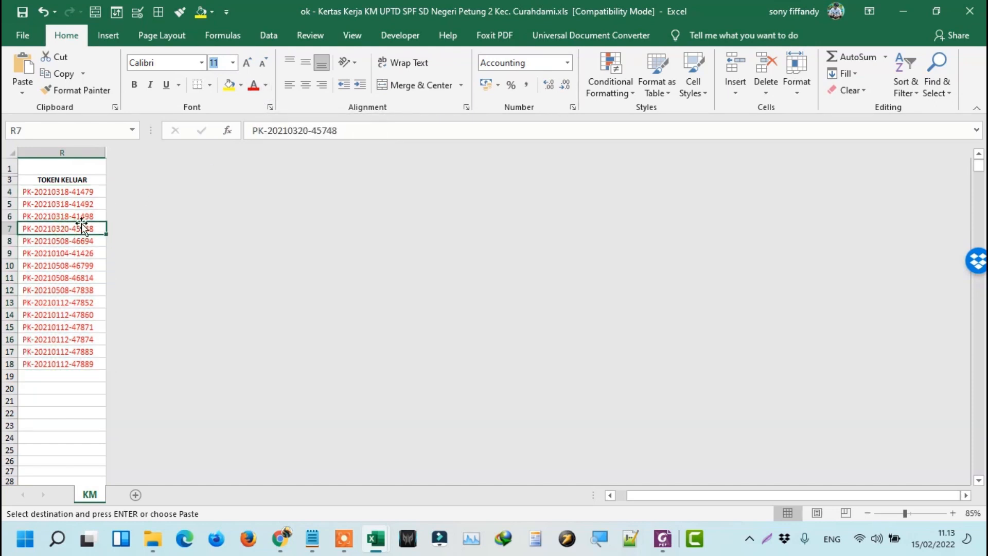
{"action": "left_click_drag", "start_coordinate": [80, 204], "coordinate": [72, 364]}
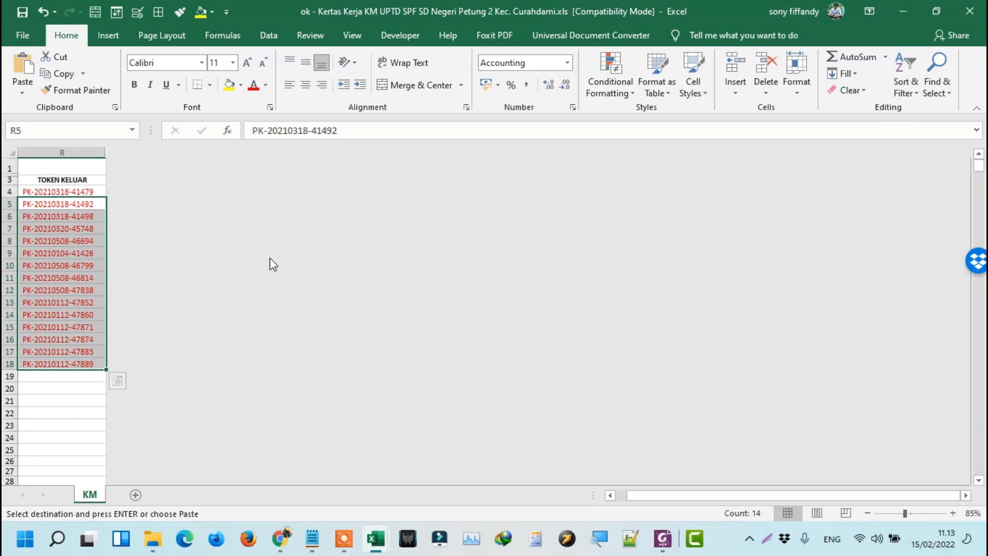
{"action": "left_click_drag", "start_coordinate": [677, 495], "coordinate": [657, 497]}
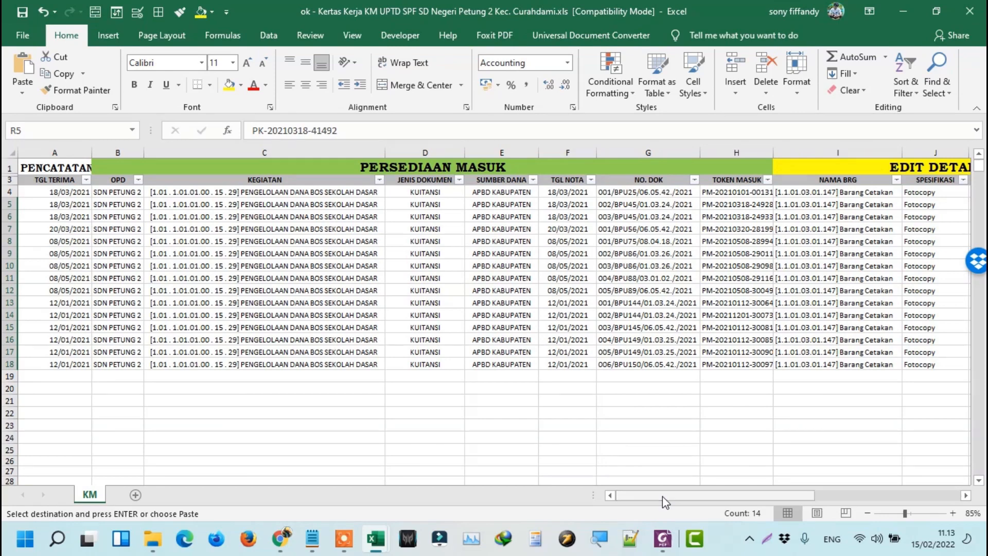
{"action": "scroll", "coordinate": [697, 410], "scroll_direction": "down", "scroll_amount": 1, "text": "ctrl"}
{"action": "left_click_drag", "start_coordinate": [707, 21], "coordinate": [987, 21]}
{"action": "left_click", "coordinate": [517, 267]}
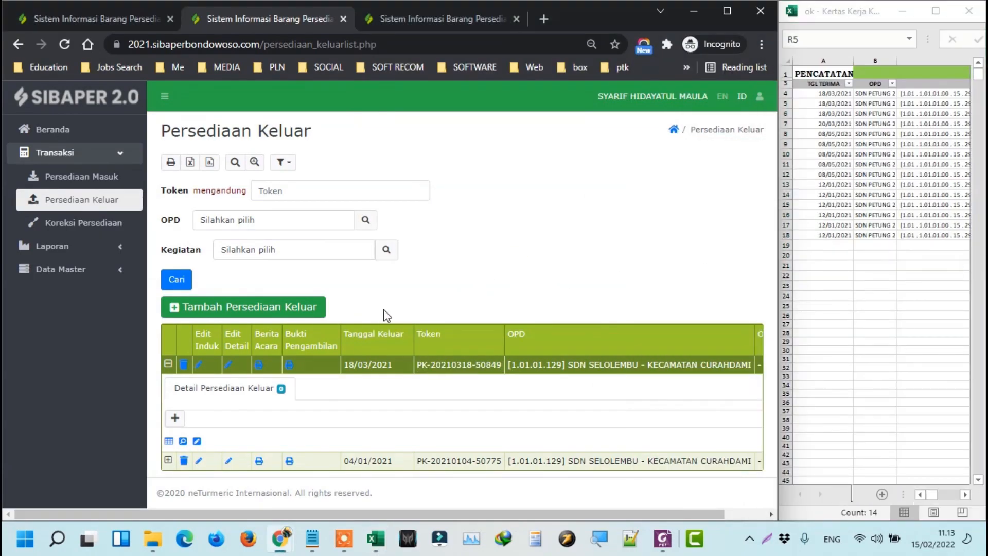
{"action": "left_click", "coordinate": [230, 366]}
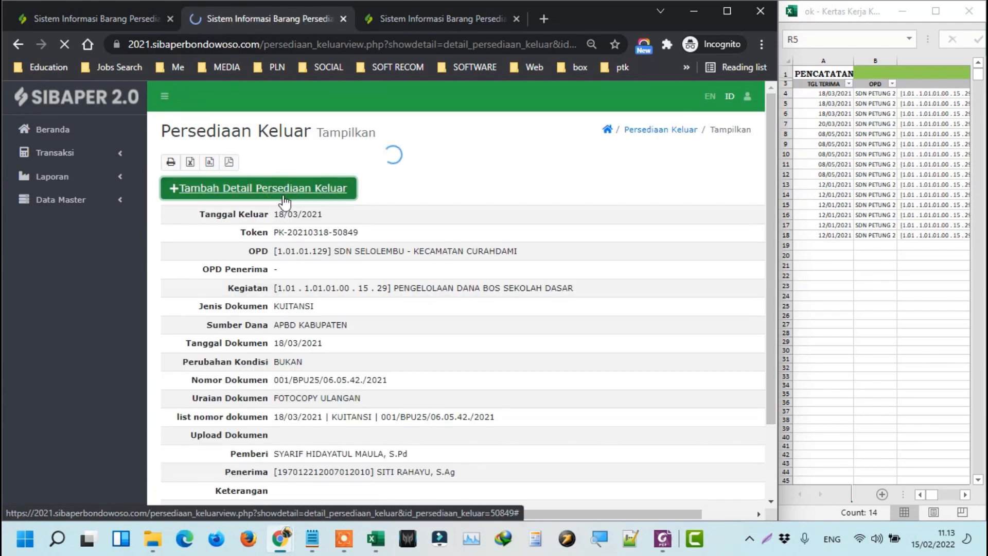
{"action": "scroll", "coordinate": [453, 253], "scroll_direction": "down", "scroll_amount": 2}
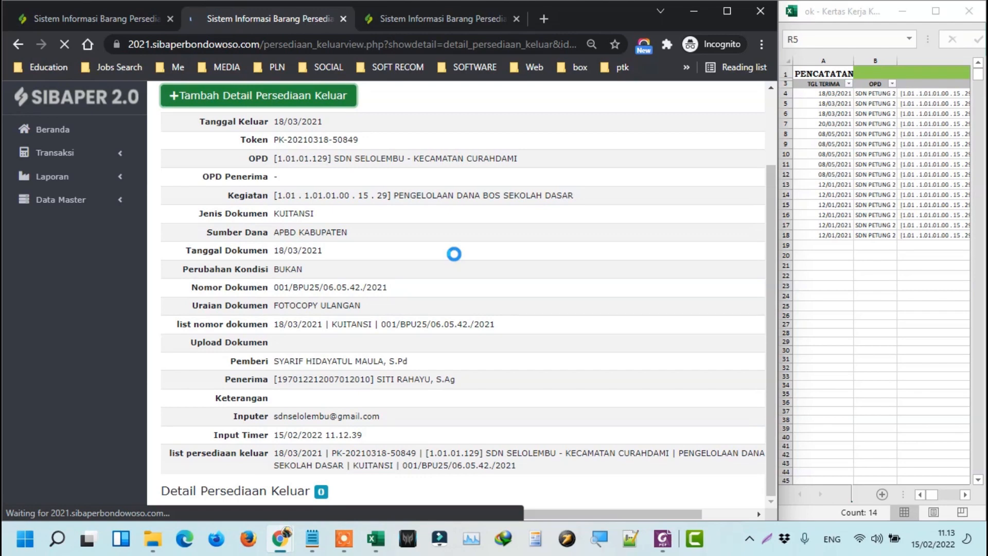
{"action": "scroll", "coordinate": [454, 254], "scroll_direction": "up", "scroll_amount": 2}
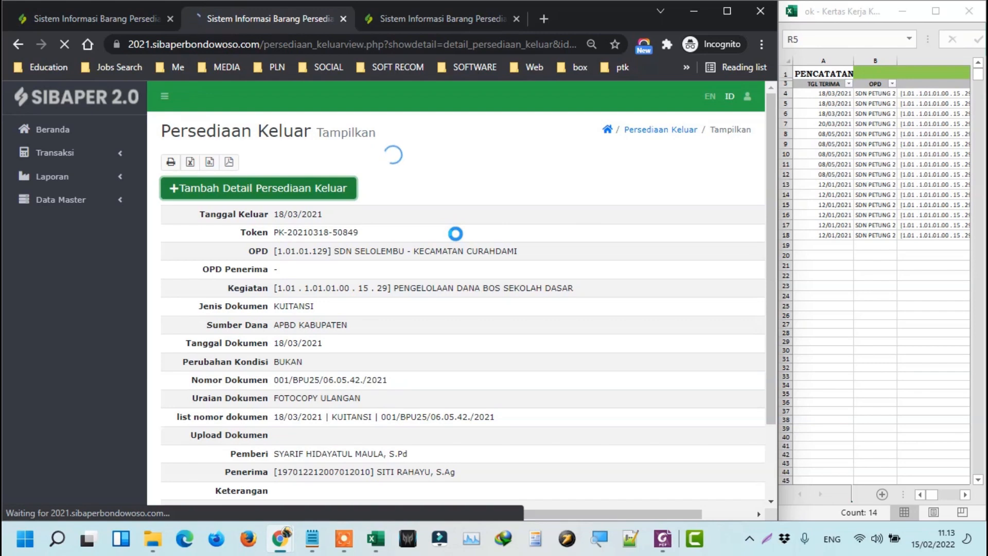
Try connecting Wi-Fi to the POCO X3 (NFC) hotspot and dismiss the can't-connect notice.
{"action": "left_click", "coordinate": [866, 536]}
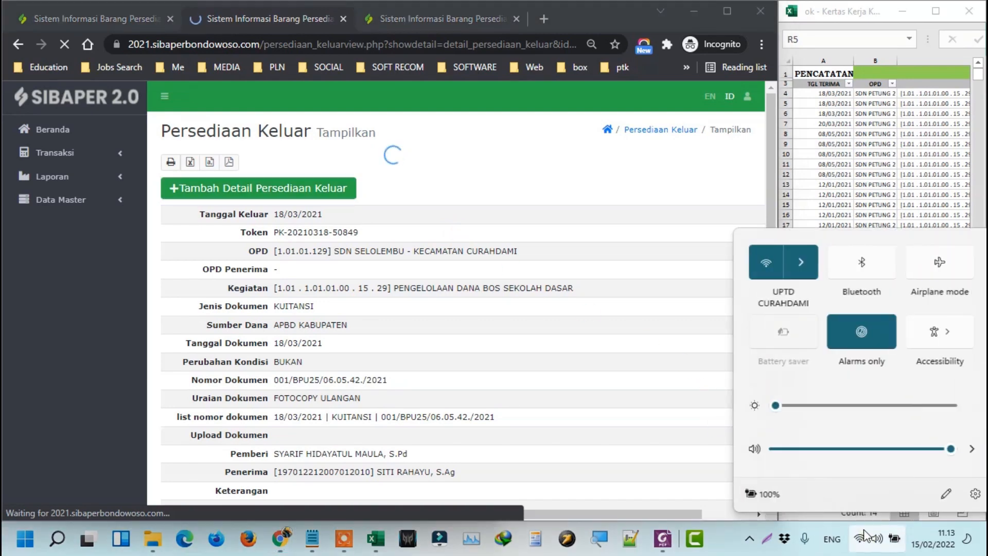
{"action": "left_click", "coordinate": [800, 262]}
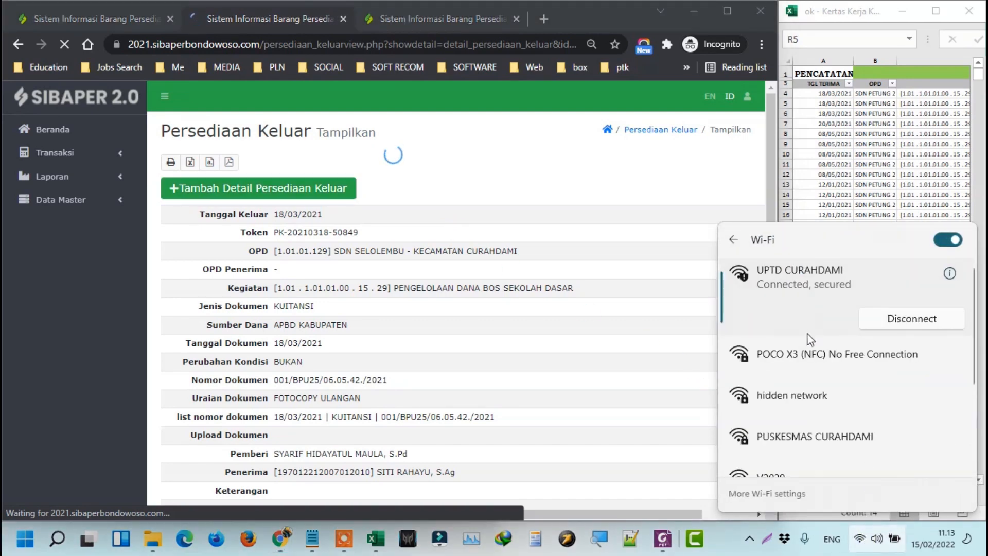
{"action": "left_click", "coordinate": [808, 360]}
{"action": "left_click", "coordinate": [911, 382]}
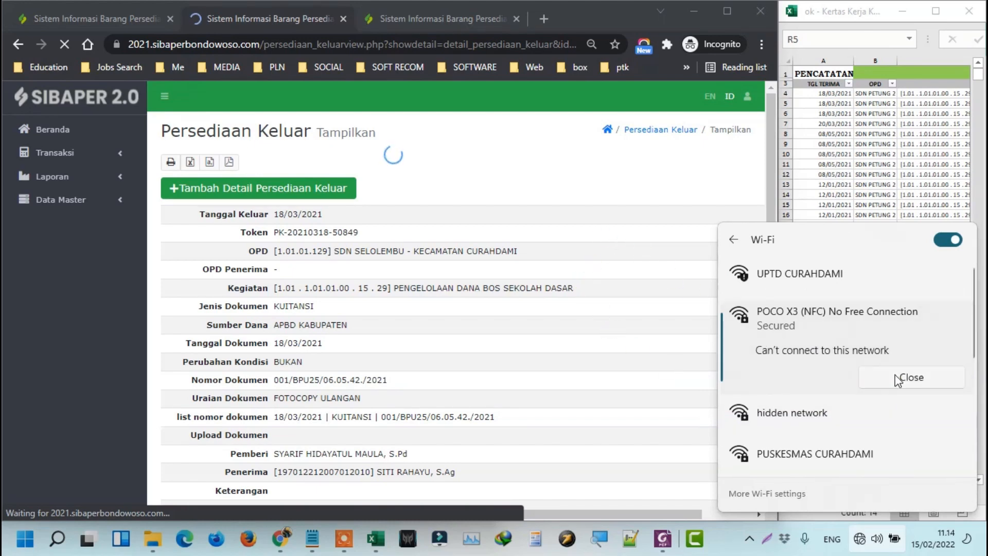
{"action": "left_click", "coordinate": [896, 380]}
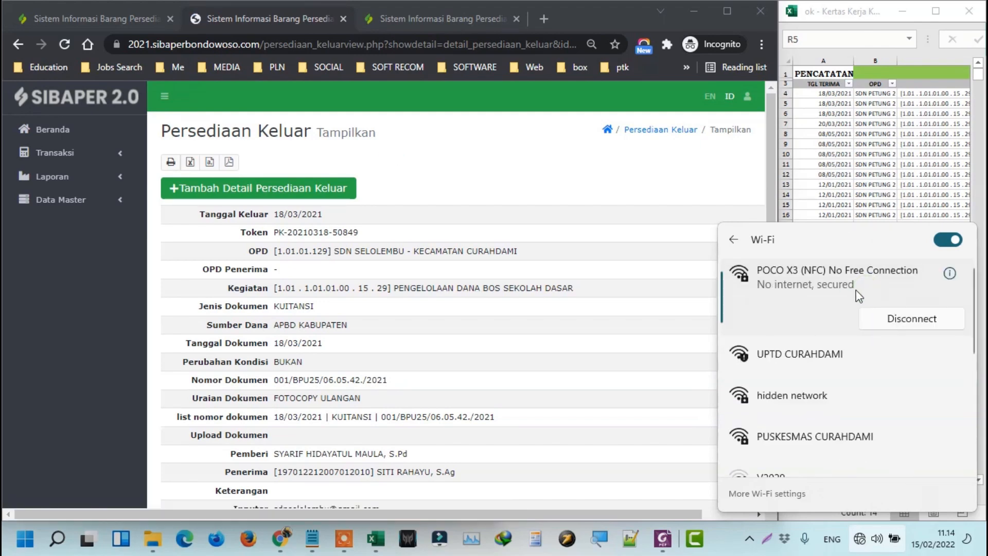
{"action": "left_click", "coordinate": [595, 265]}
{"action": "left_click", "coordinate": [309, 188]}
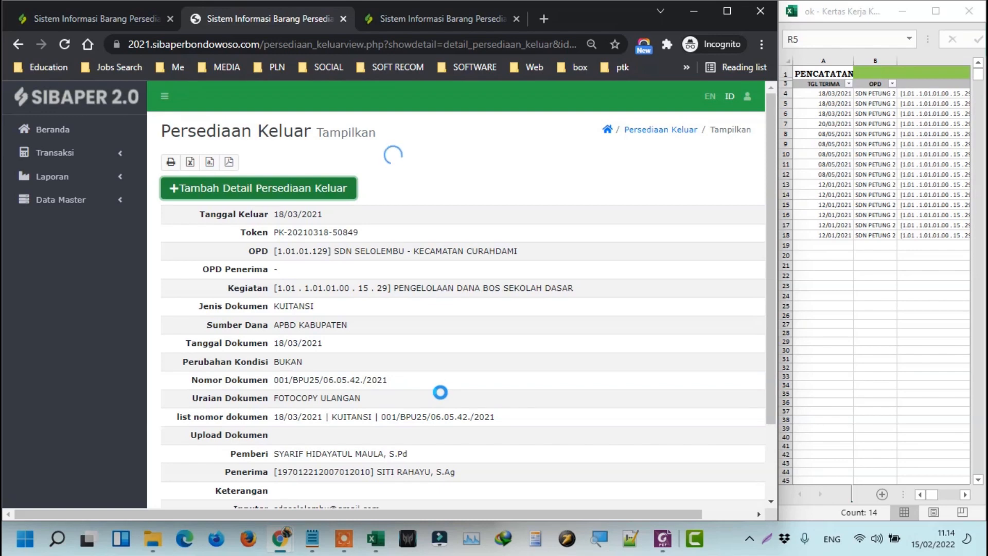
{"action": "left_click", "coordinate": [866, 550]}
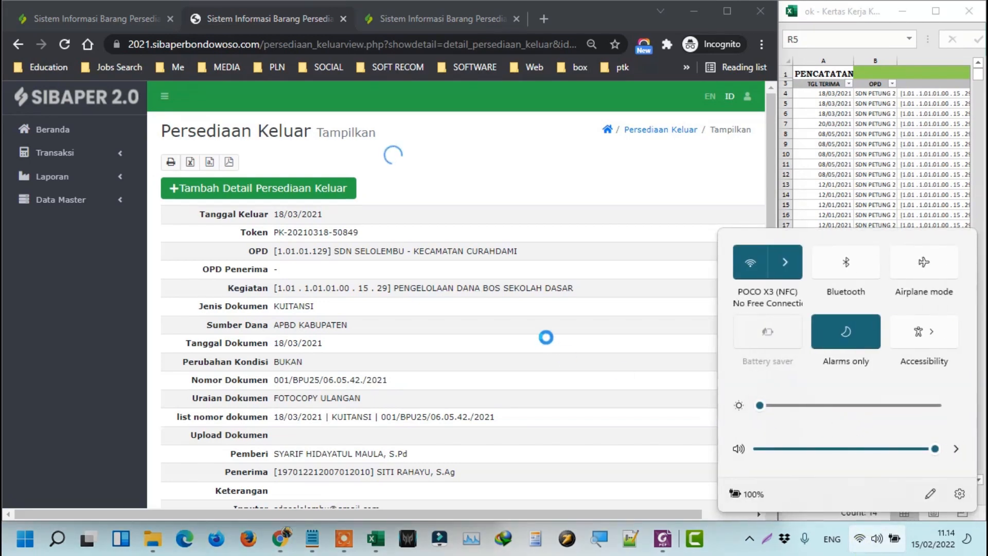
{"action": "left_click", "coordinate": [543, 327]}
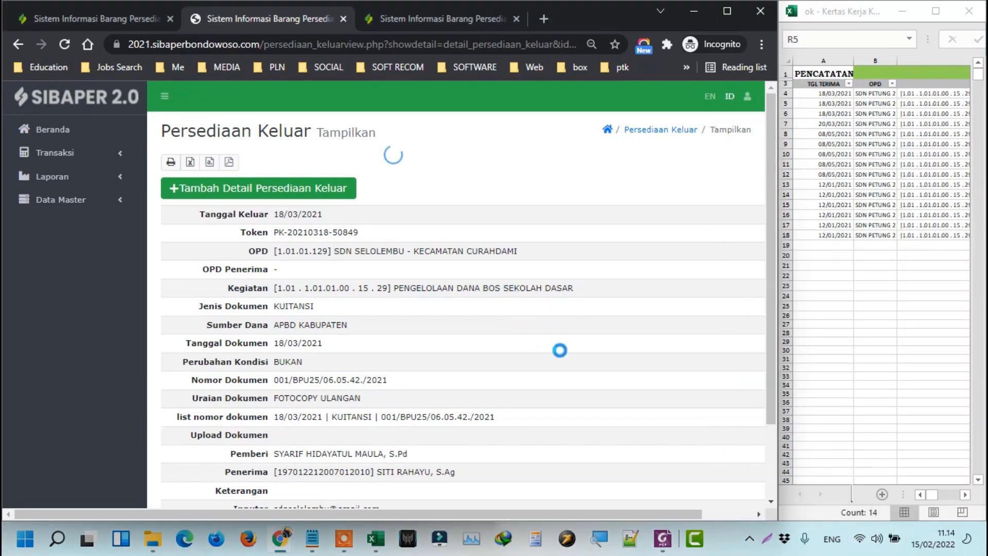
{"action": "left_click", "coordinate": [851, 205]}
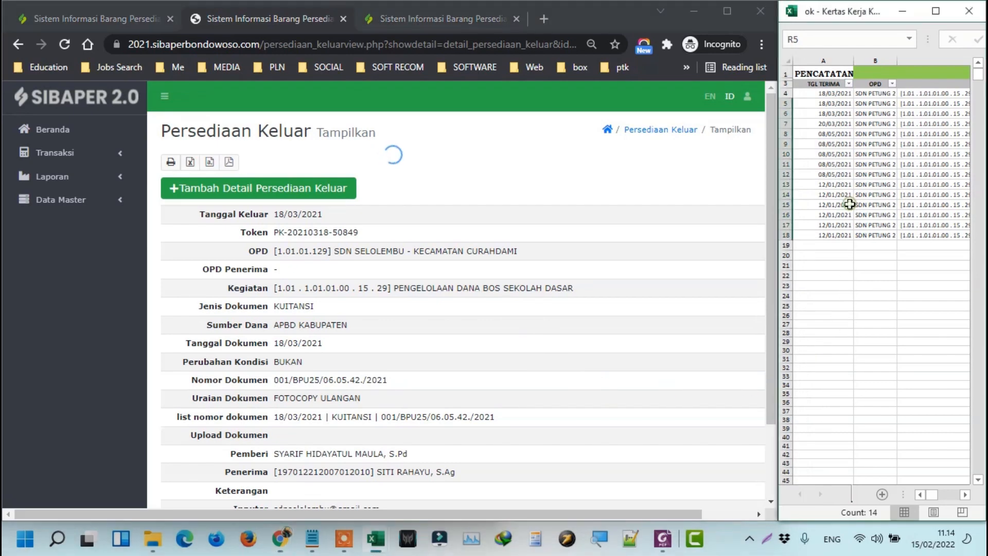
{"action": "left_click", "coordinate": [875, 543]}
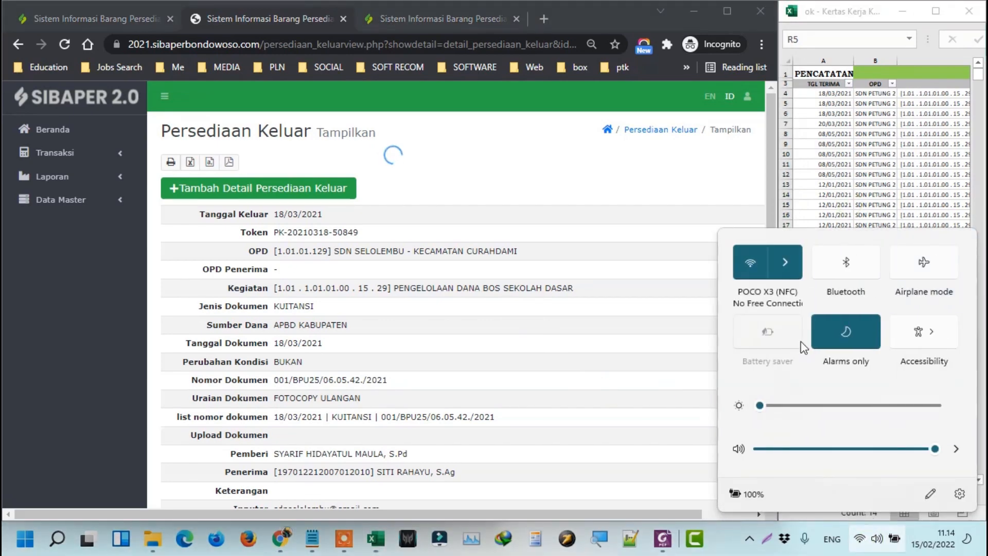
{"action": "left_click", "coordinate": [786, 260]}
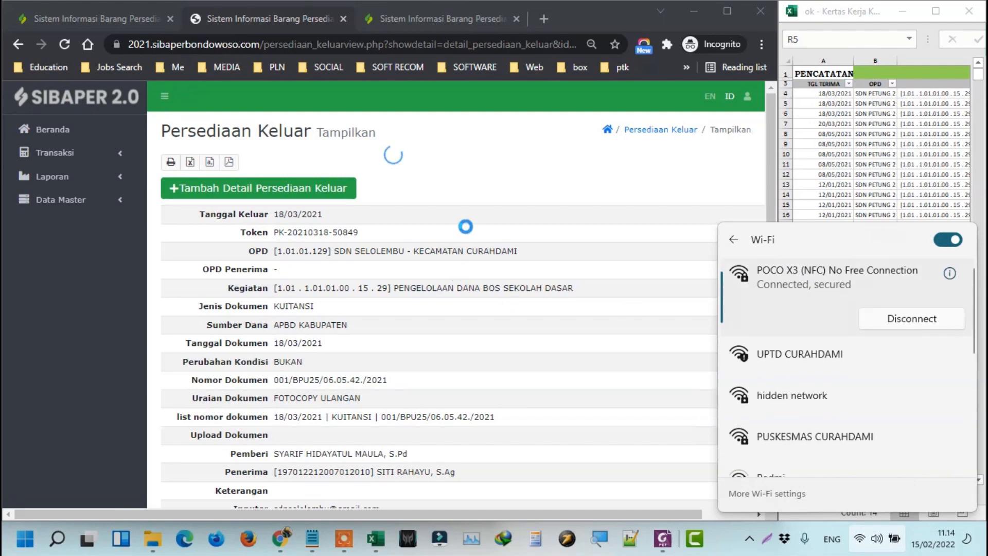
{"action": "left_click", "coordinate": [323, 189]}
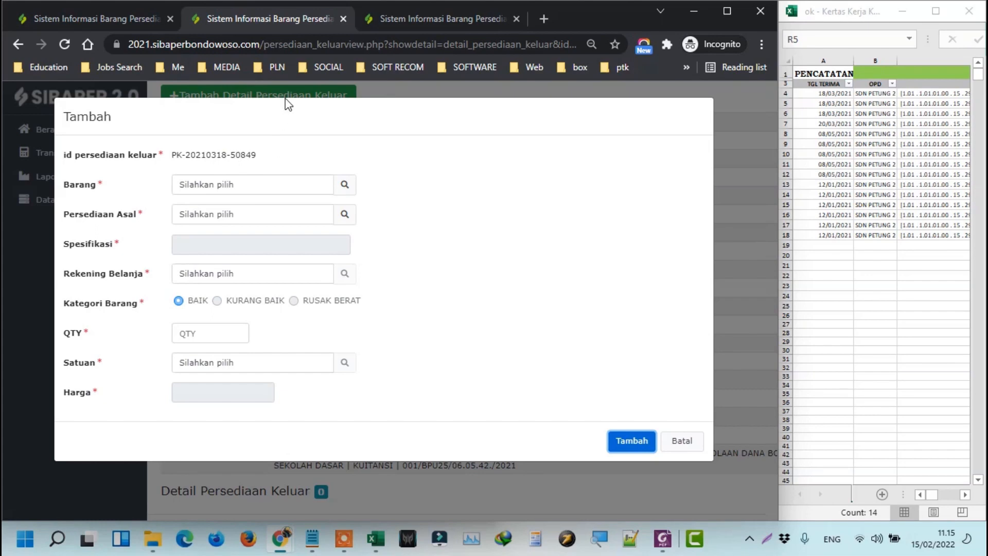
Check row 4's token and item columns in the worksheet, then open the Barang lookup.
{"action": "left_click", "coordinate": [914, 96]}
{"action": "key", "text": "Tab"}
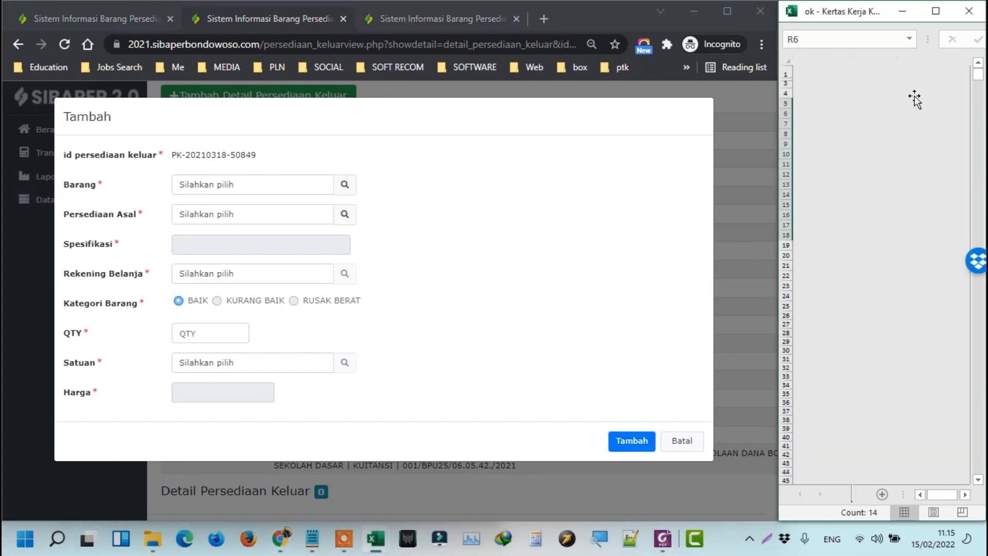
{"action": "left_click", "coordinate": [912, 94]}
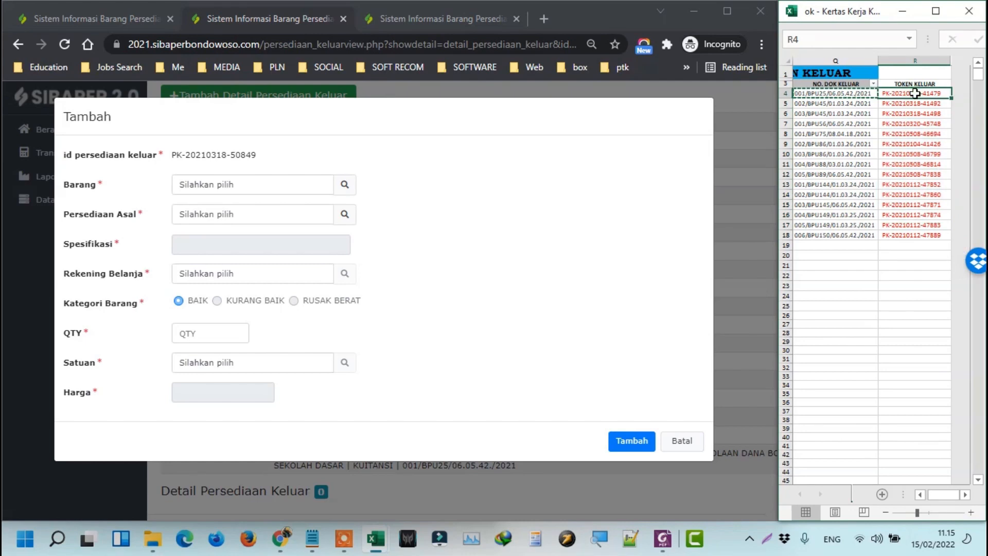
{"action": "key", "text": "Left"}
{"action": "key", "text": "Left"}
{"action": "key", "text": "Left"}
{"action": "key", "text": "Left"}
{"action": "key", "text": "Left"}
{"action": "key", "text": "Left"}
{"action": "key", "text": "Left"}
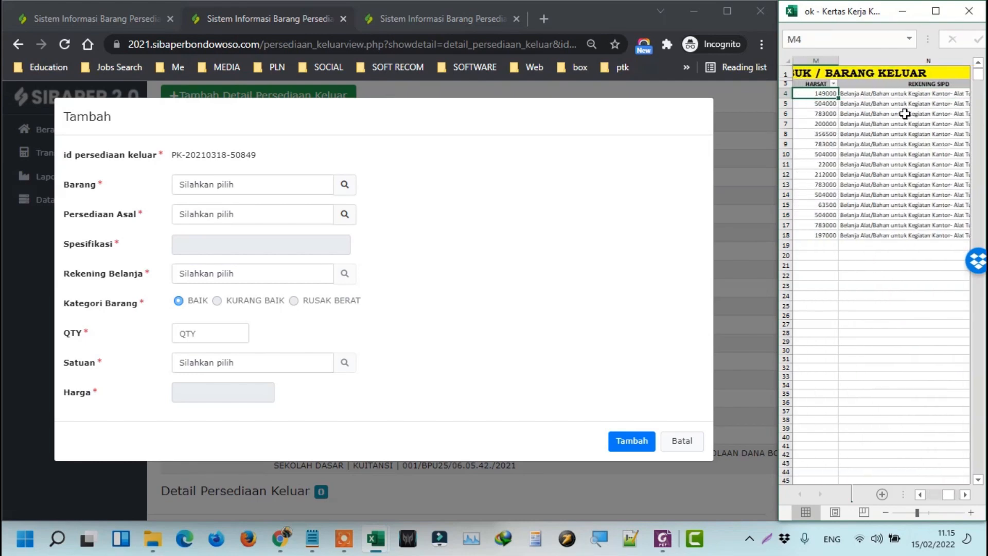
{"action": "key", "text": "Left"}
{"action": "key", "text": "Left"}
{"action": "key", "text": "Left"}
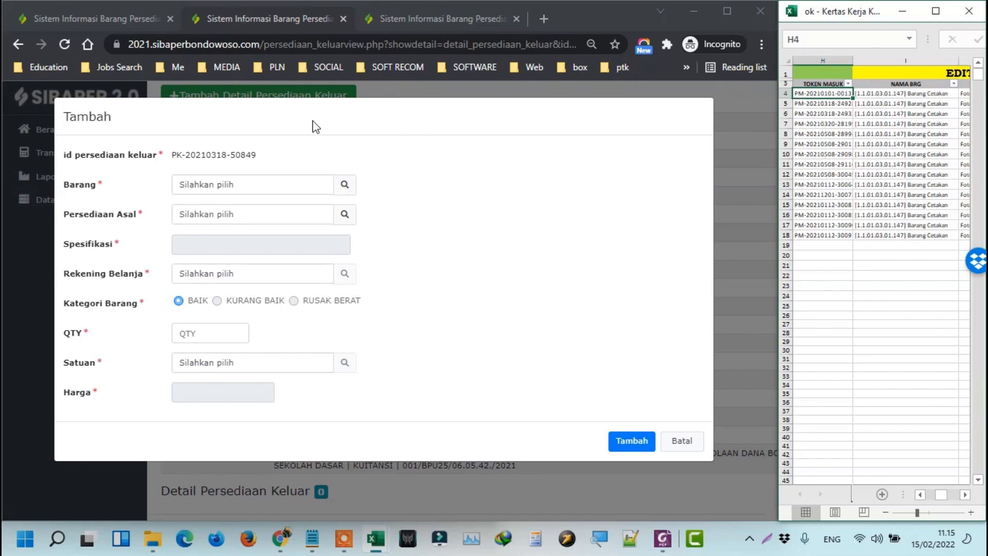
{"action": "left_click", "coordinate": [345, 185]}
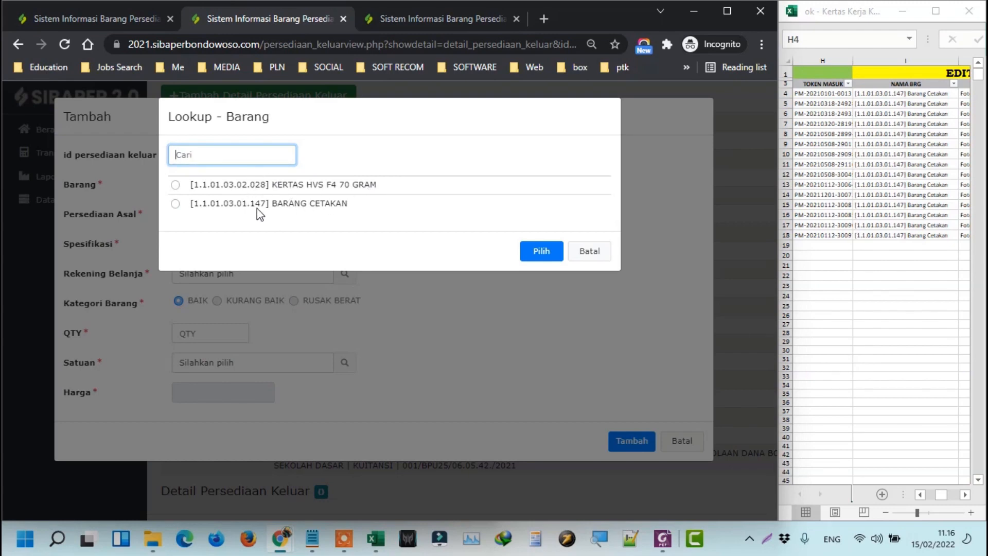
Pick BARANG CETAKAN as Barang after cross-checking the Persediaan Masuk record page.
{"action": "left_click", "coordinate": [334, 187]}
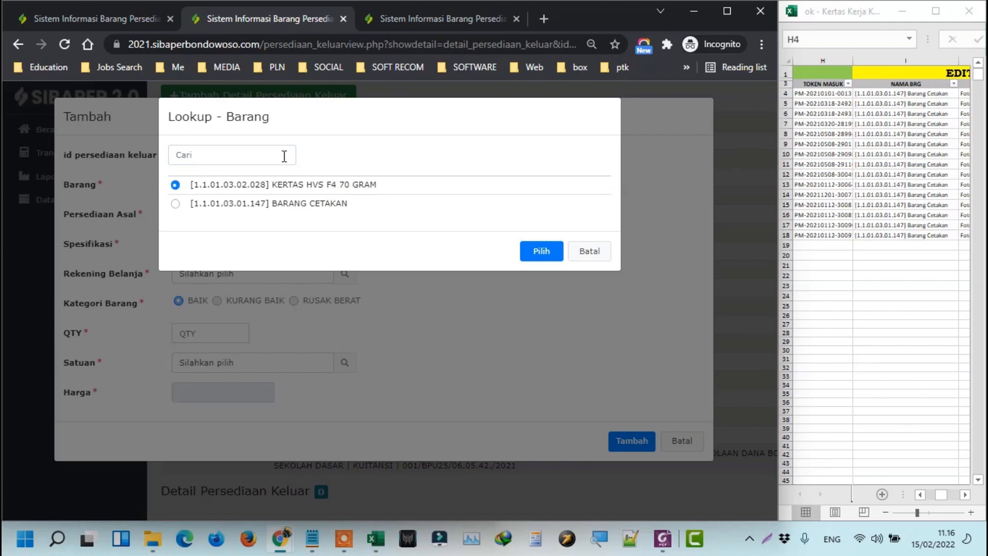
{"action": "left_click", "coordinate": [277, 203]}
{"action": "left_click", "coordinate": [112, 15]}
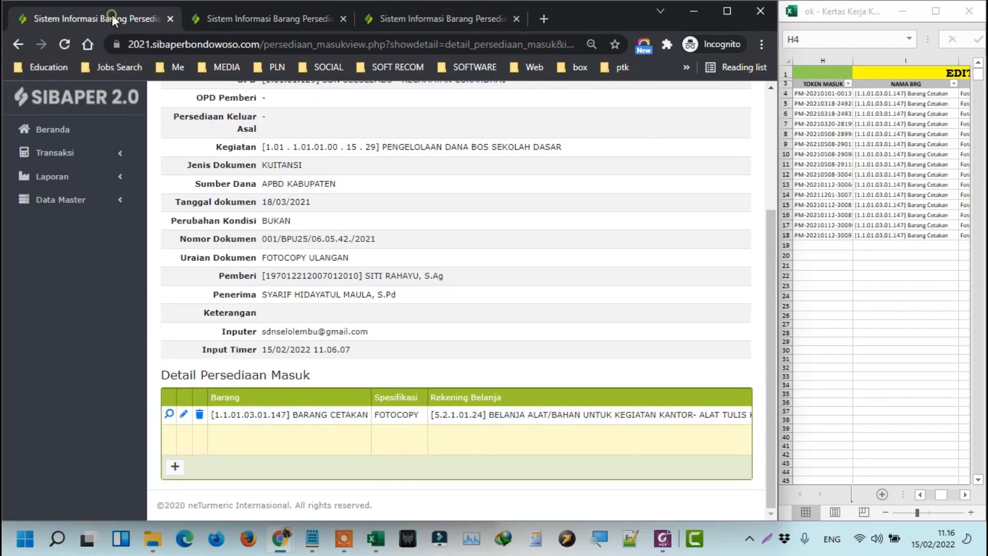
{"action": "scroll", "coordinate": [288, 175], "scroll_direction": "up", "scroll_amount": 3}
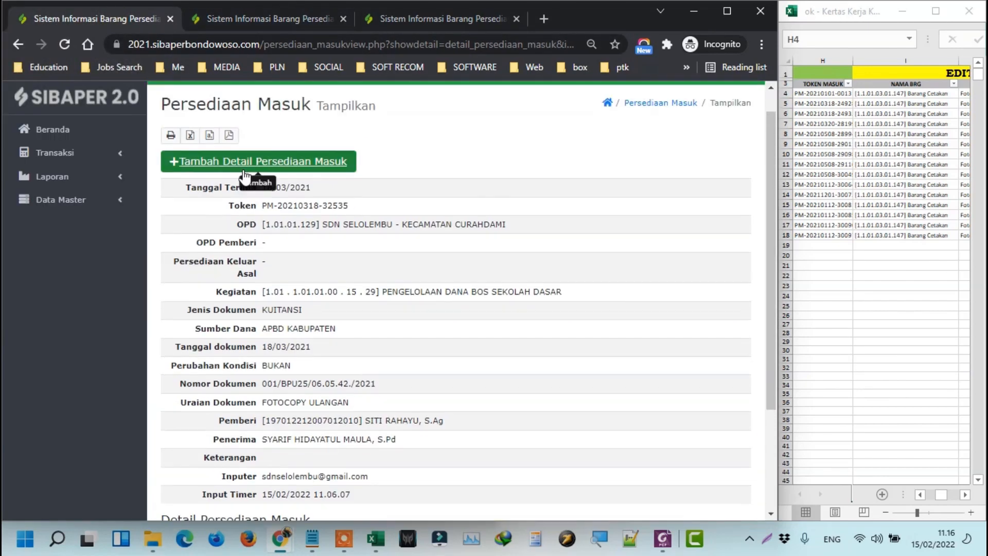
{"action": "scroll", "coordinate": [291, 178], "scroll_direction": "down", "scroll_amount": 3}
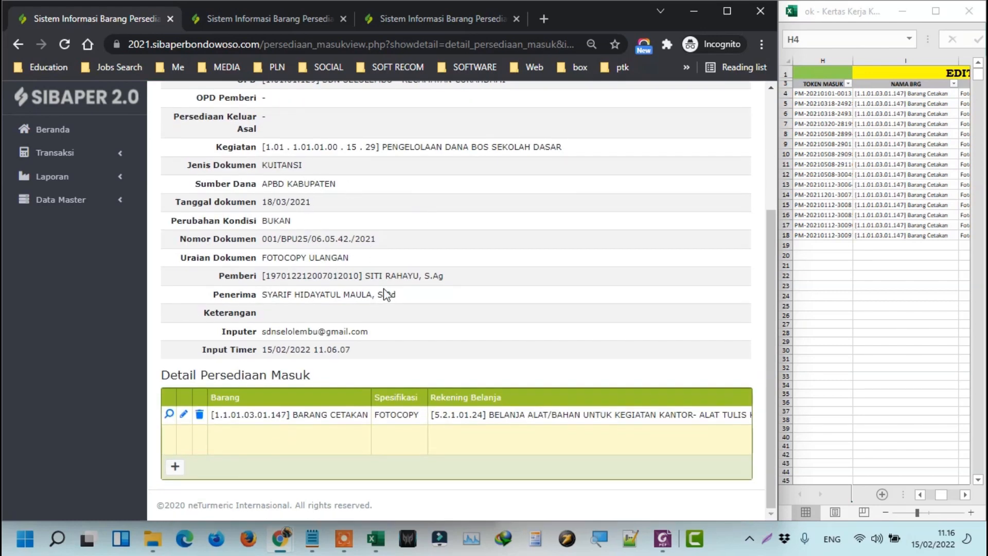
{"action": "left_click", "coordinate": [254, 19]}
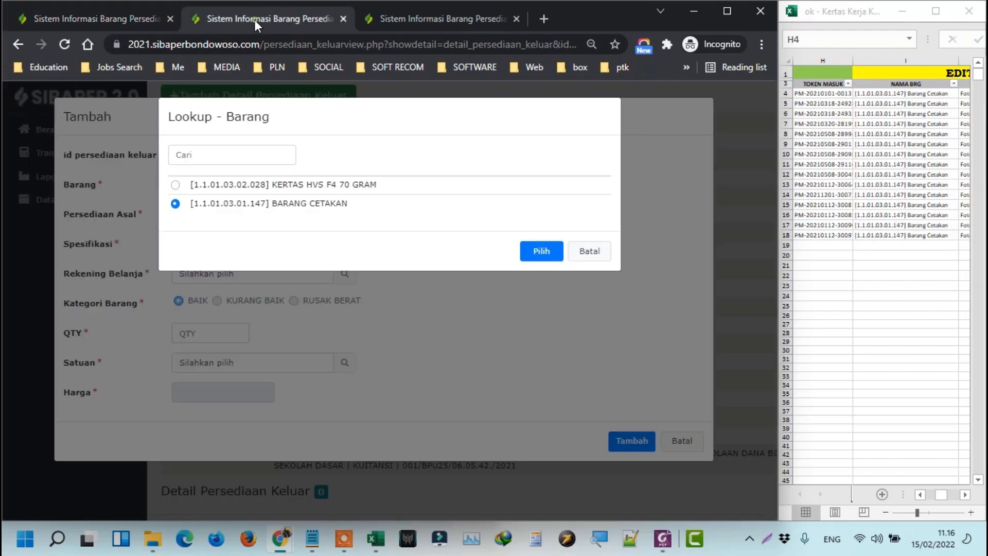
{"action": "left_click", "coordinate": [538, 250]}
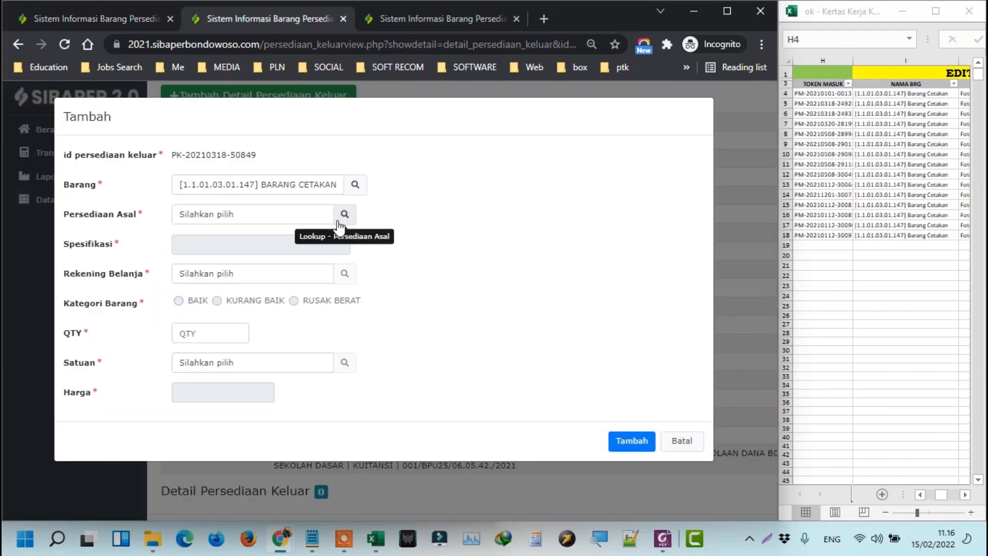
Try KERTAS HVS F4 70 GRAM, find Persediaan Asal empty, and revert Barang to BARANG CETAKAN.
{"action": "left_click", "coordinate": [345, 188]}
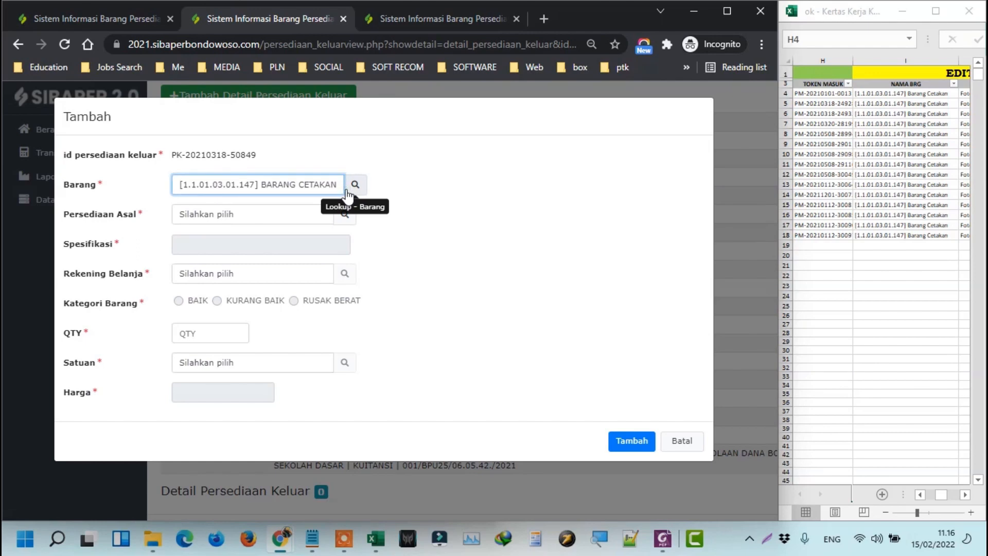
{"action": "left_click", "coordinate": [355, 185]}
{"action": "left_click", "coordinate": [318, 186]}
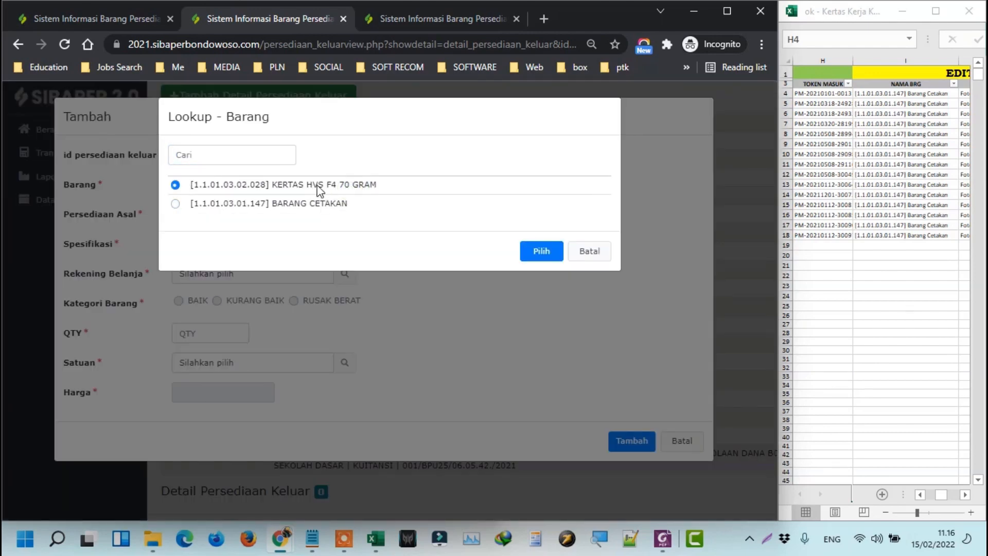
{"action": "left_click", "coordinate": [536, 251]}
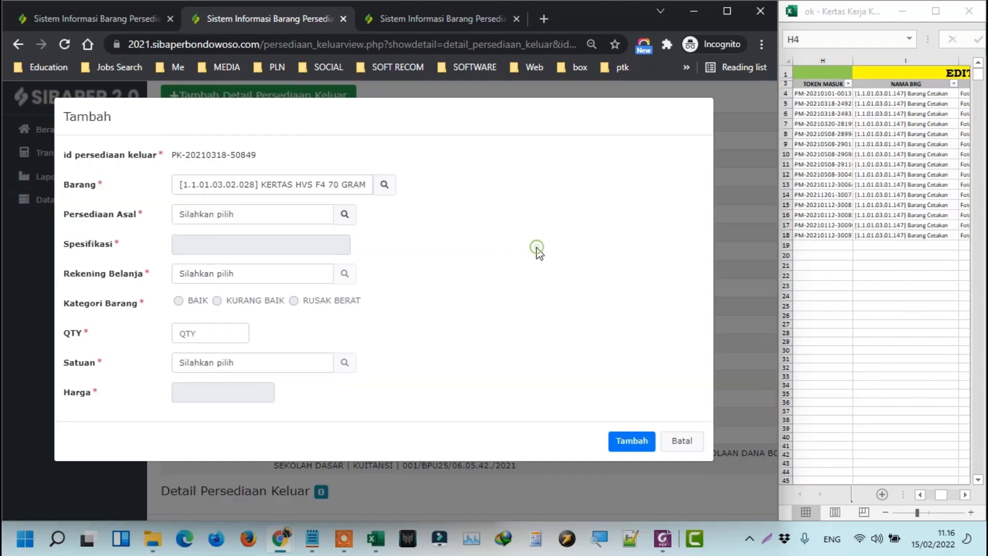
{"action": "left_click", "coordinate": [345, 215]}
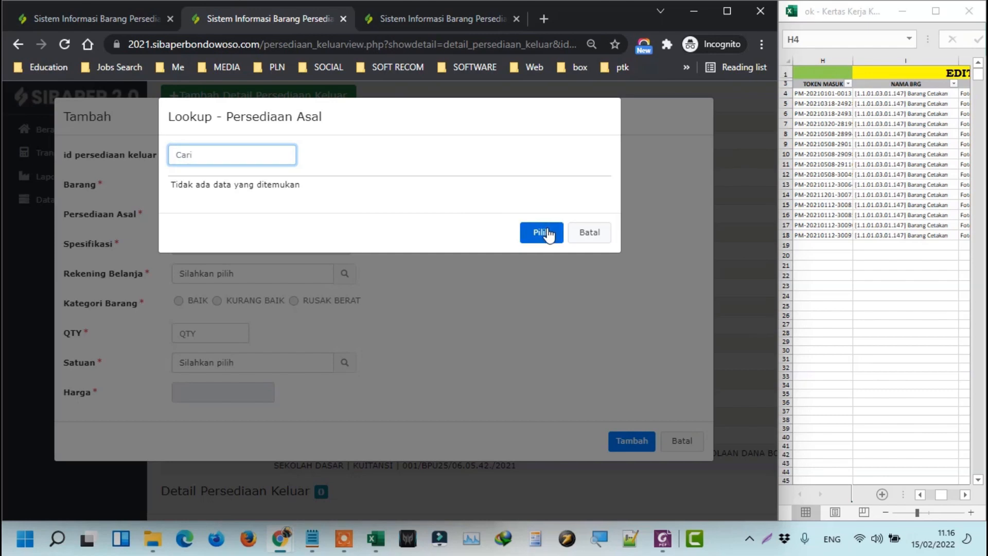
{"action": "left_click", "coordinate": [587, 235]}
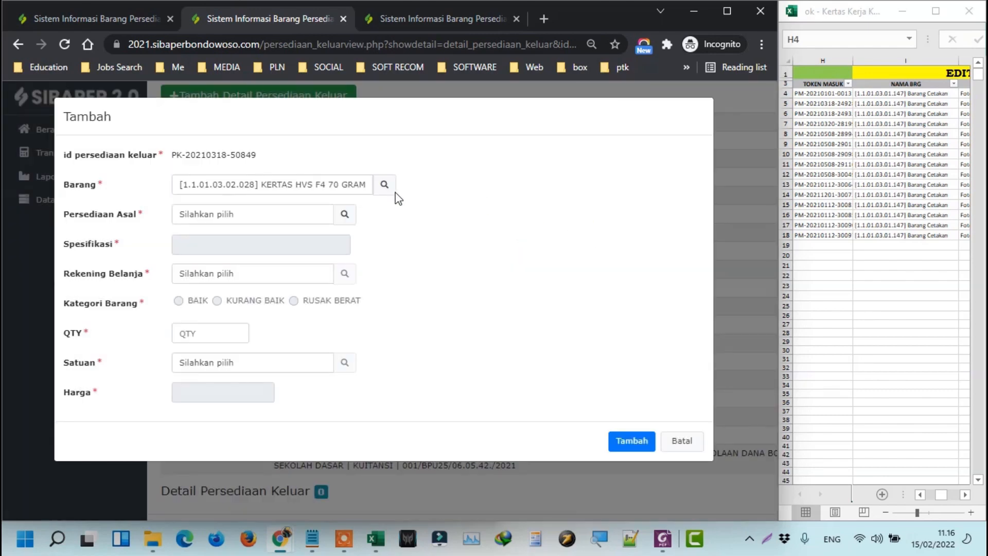
{"action": "left_click", "coordinate": [384, 185]}
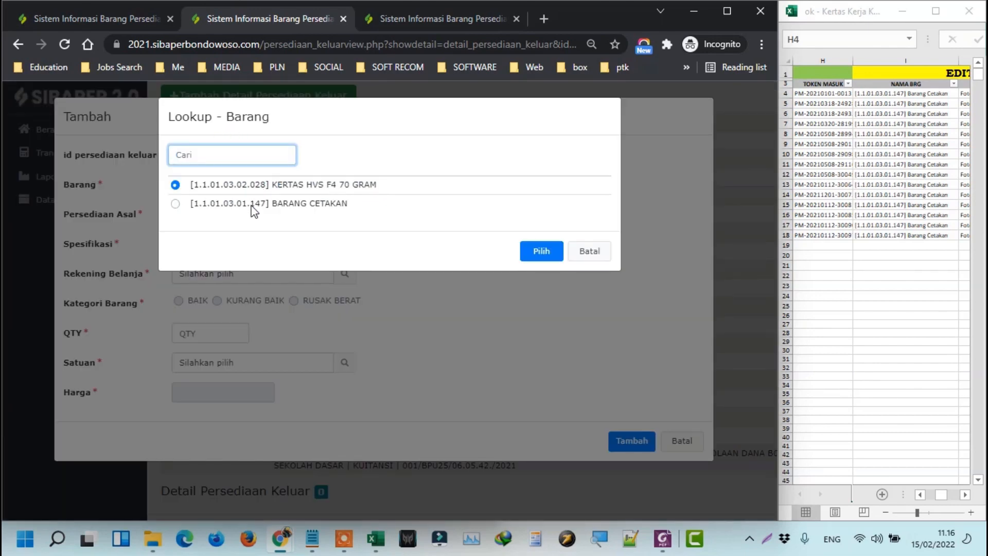
{"action": "left_click", "coordinate": [250, 208]}
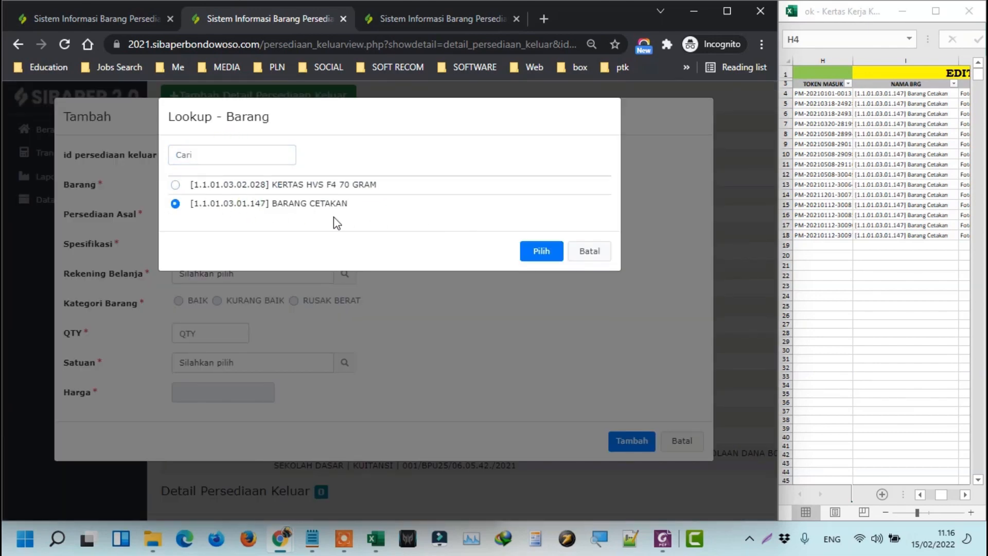
{"action": "left_click", "coordinate": [540, 252]}
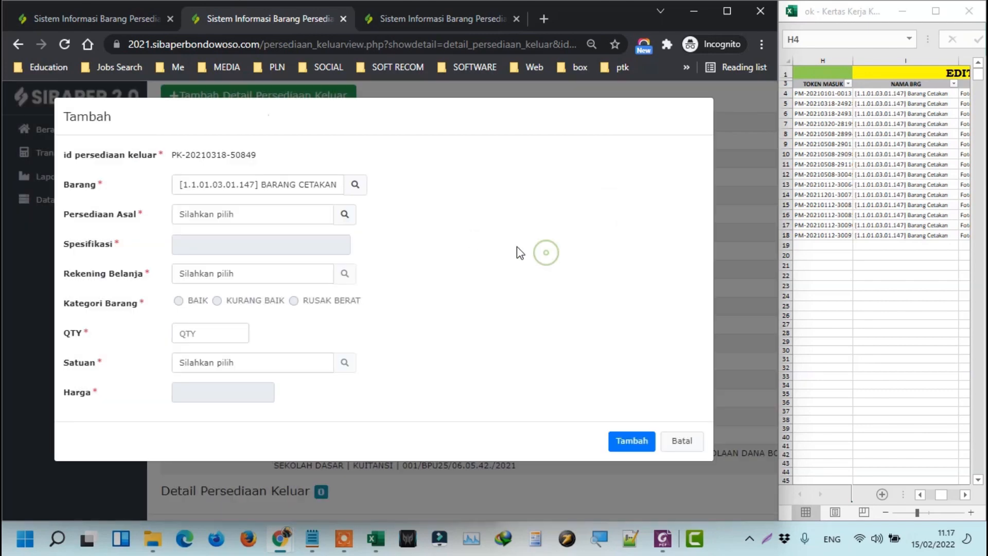
{"action": "left_click", "coordinate": [344, 215]}
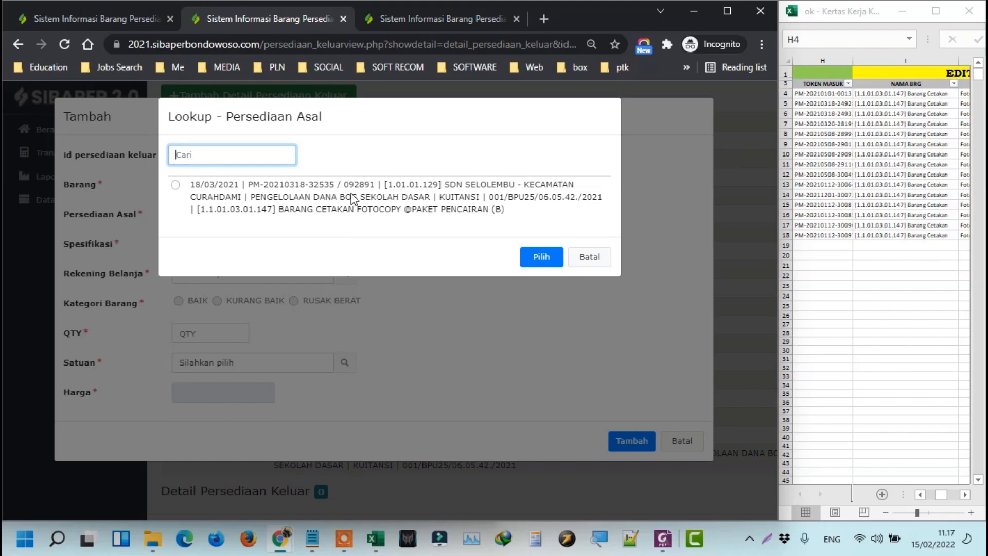
{"action": "left_click", "coordinate": [353, 193]}
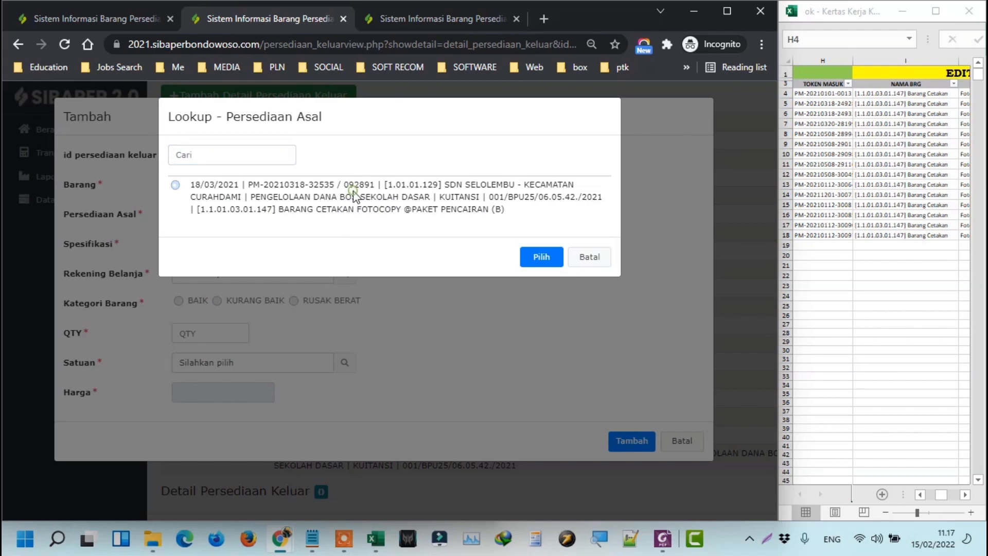
{"action": "left_click", "coordinate": [542, 257]}
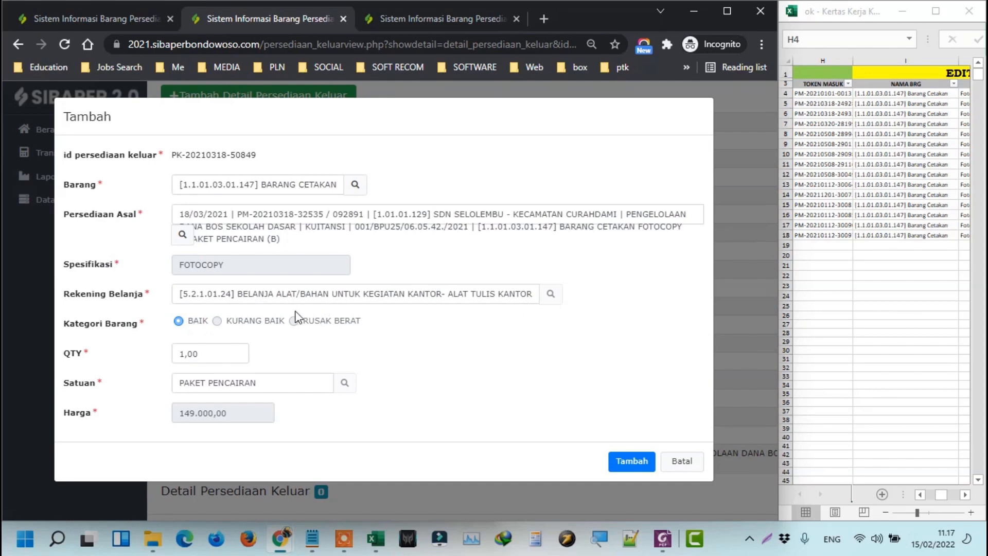
{"action": "left_click_drag", "start_coordinate": [237, 418], "coordinate": [173, 420]}
{"action": "left_click", "coordinate": [86, 20]}
{"action": "scroll", "coordinate": [441, 457], "scroll_direction": "right", "scroll_amount": 5}
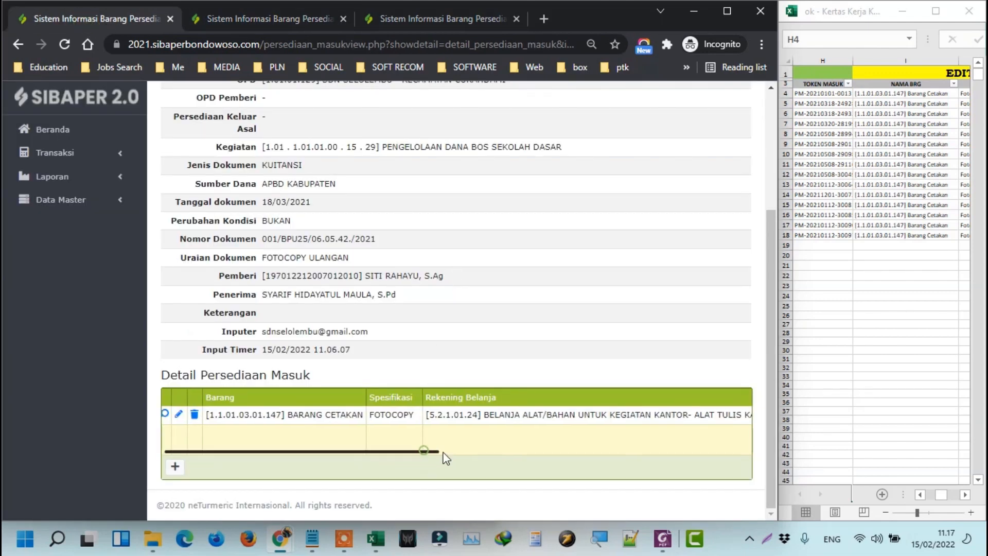
{"action": "left_click", "coordinate": [245, 17]}
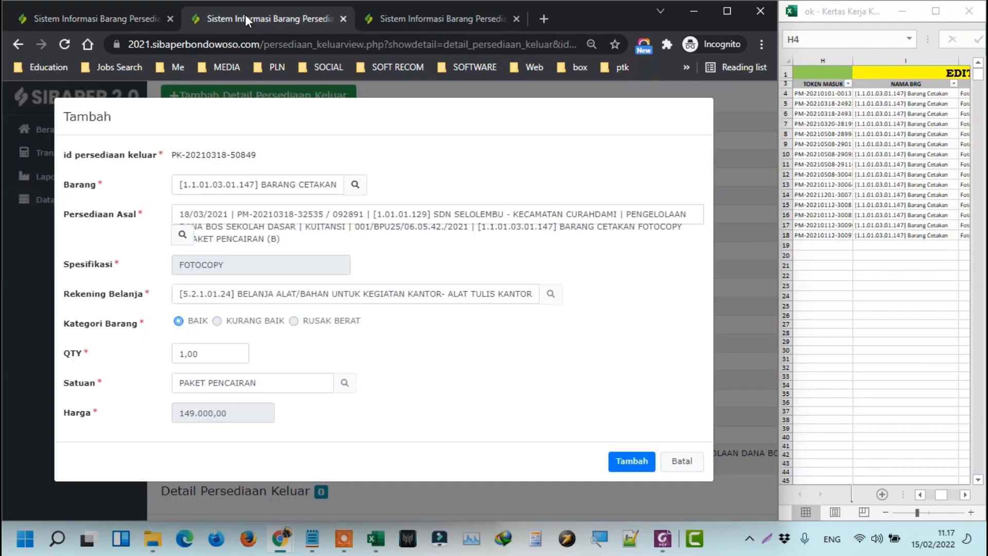
{"action": "left_click", "coordinate": [631, 463]}
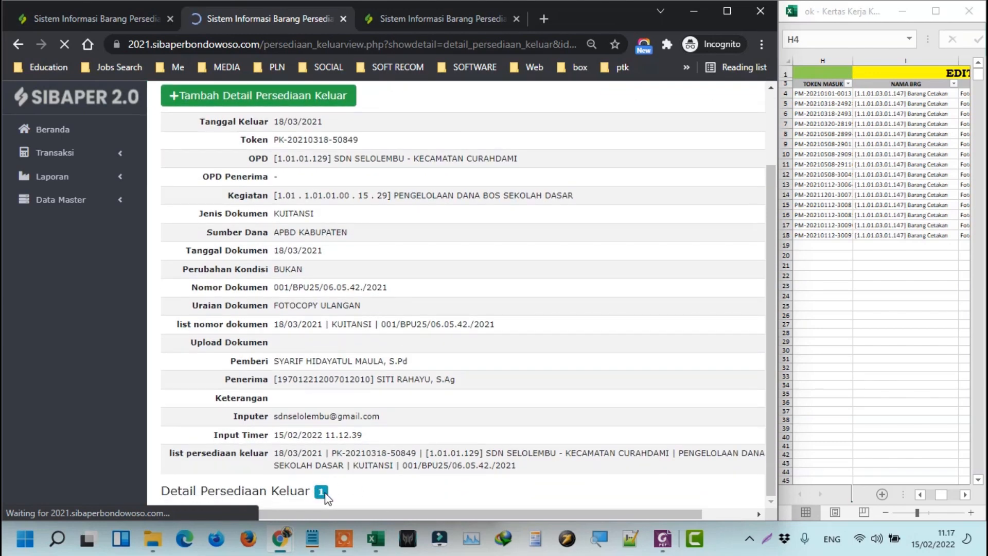
{"action": "scroll", "coordinate": [326, 496], "scroll_direction": "down", "scroll_amount": 3}
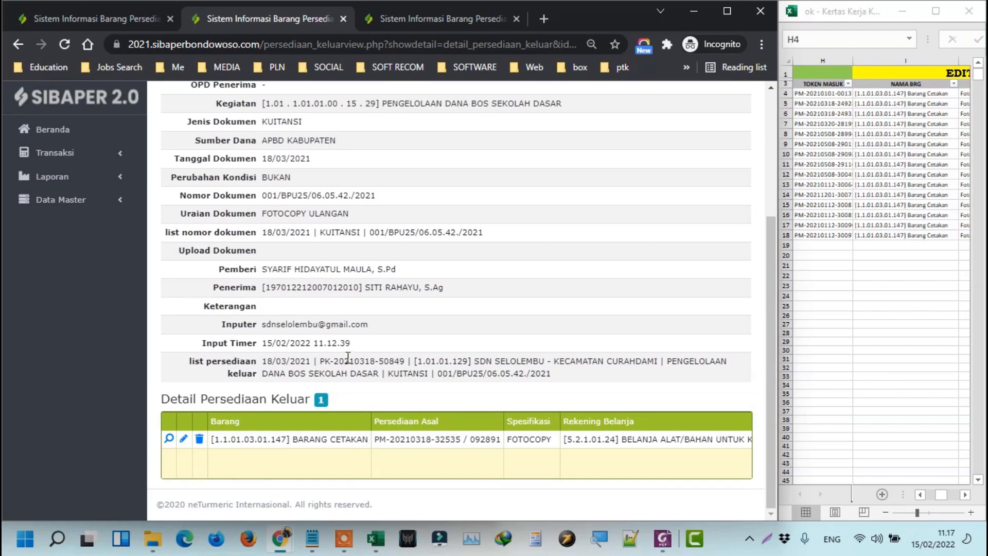
Refresh the Rekap Mutasi Barang report and check the HVS and TOTAL Berkurang value 199.000,00.
{"action": "left_click", "coordinate": [411, 20]}
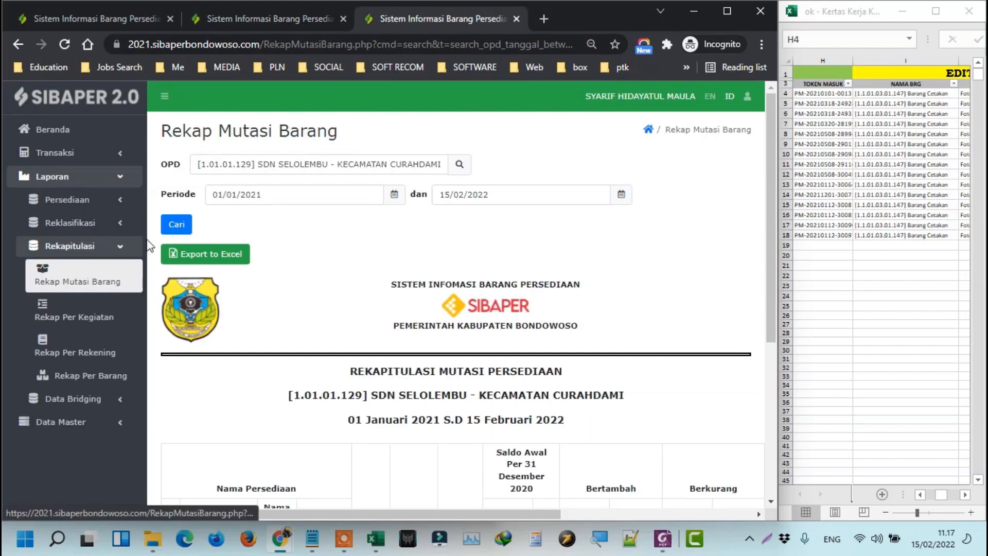
{"action": "left_click", "coordinate": [176, 225]}
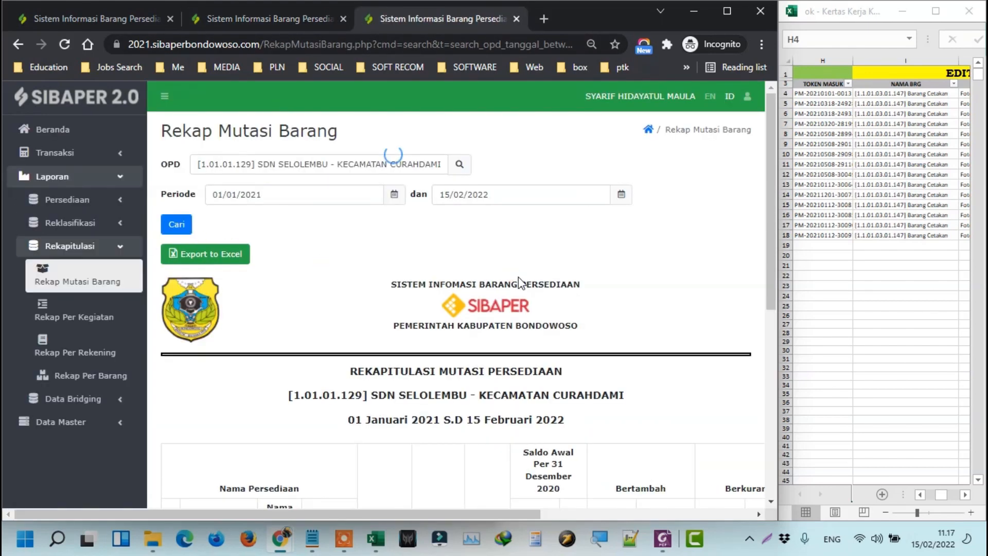
{"action": "scroll", "coordinate": [518, 277], "scroll_direction": "down", "scroll_amount": 7}
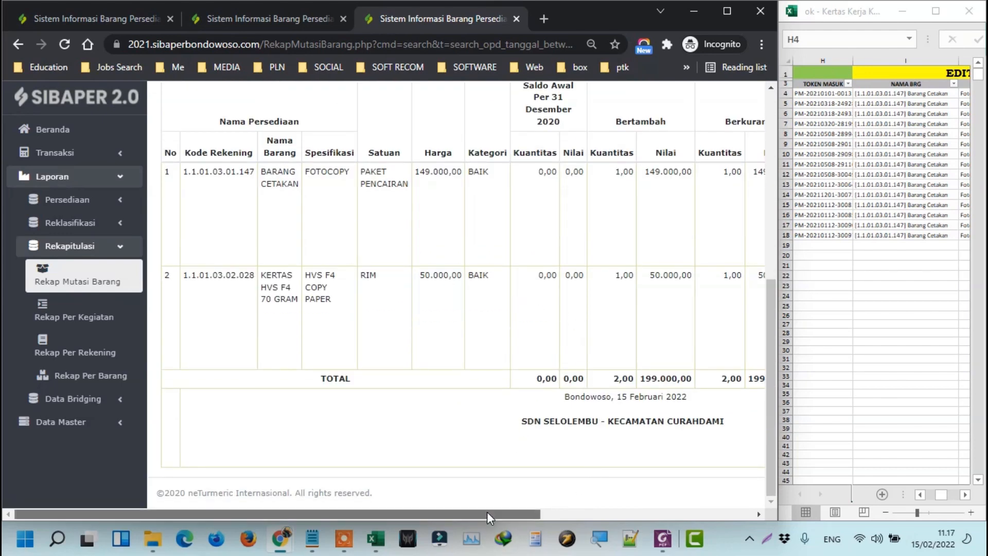
{"action": "left_click_drag", "start_coordinate": [487, 512], "coordinate": [594, 512]}
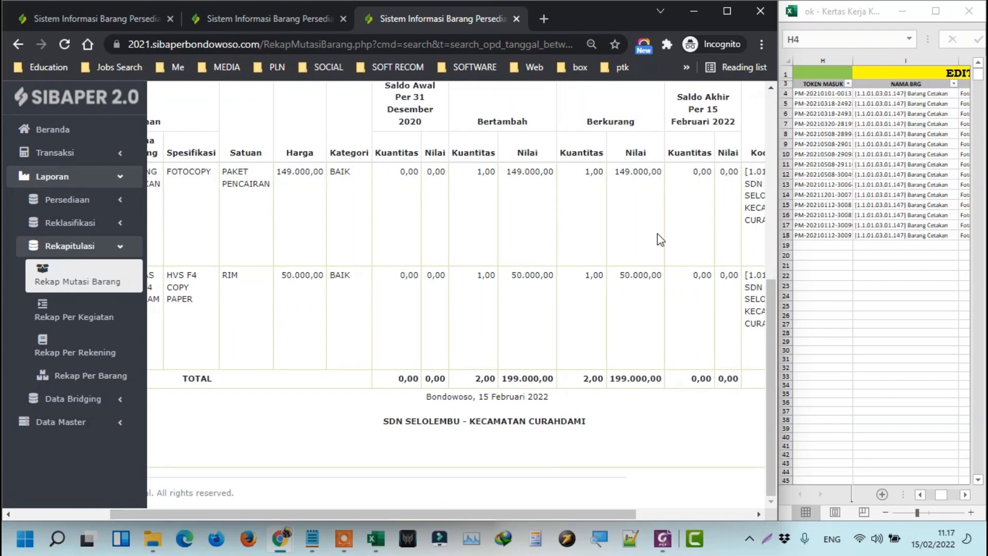
{"action": "double_click", "coordinate": [636, 382]}
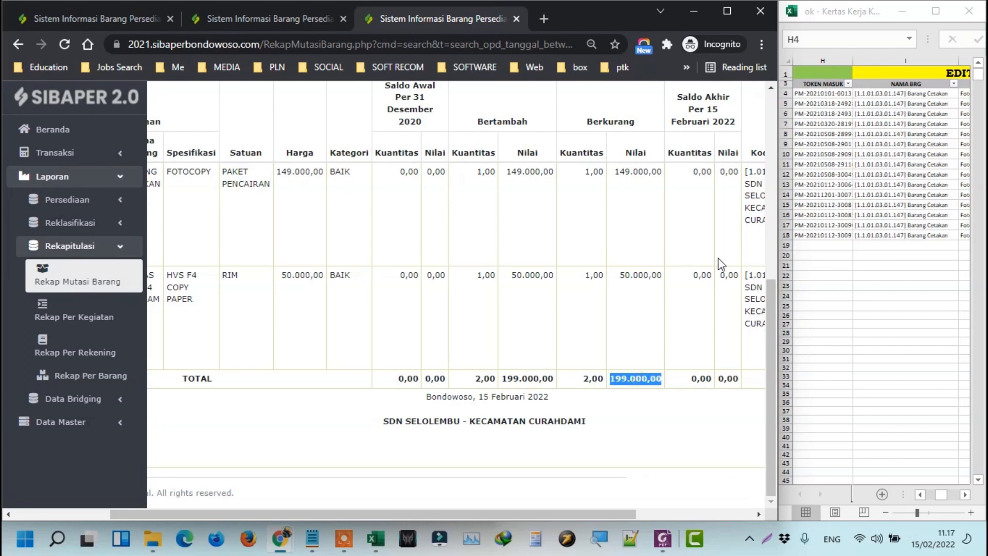
{"action": "left_click", "coordinate": [654, 279]}
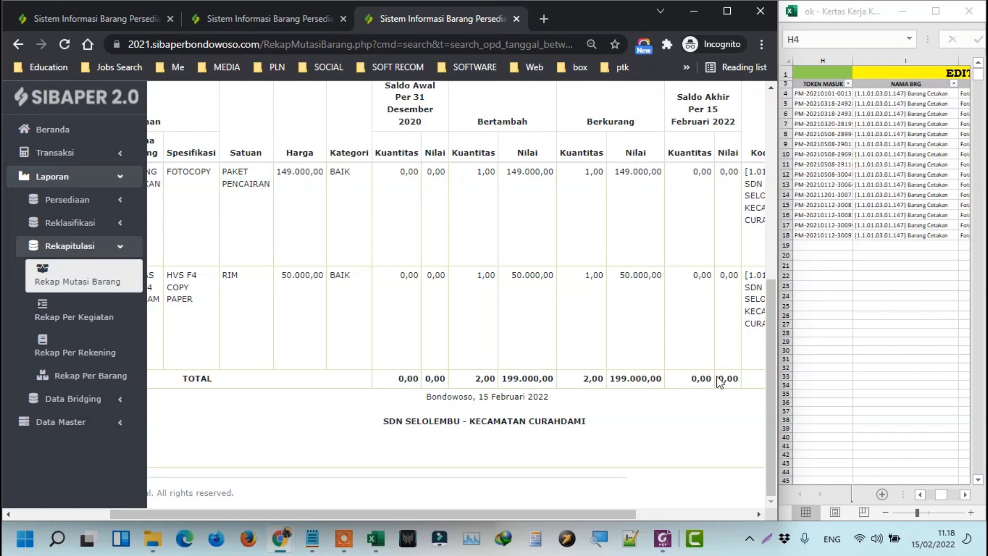
{"action": "left_click_drag", "start_coordinate": [736, 380], "coordinate": [714, 348]}
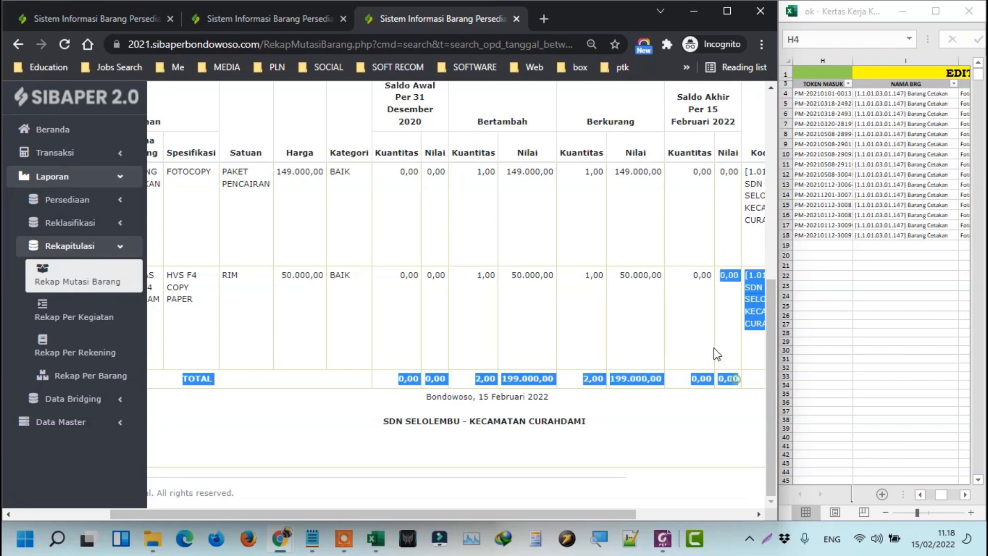
{"action": "left_click", "coordinate": [722, 339]}
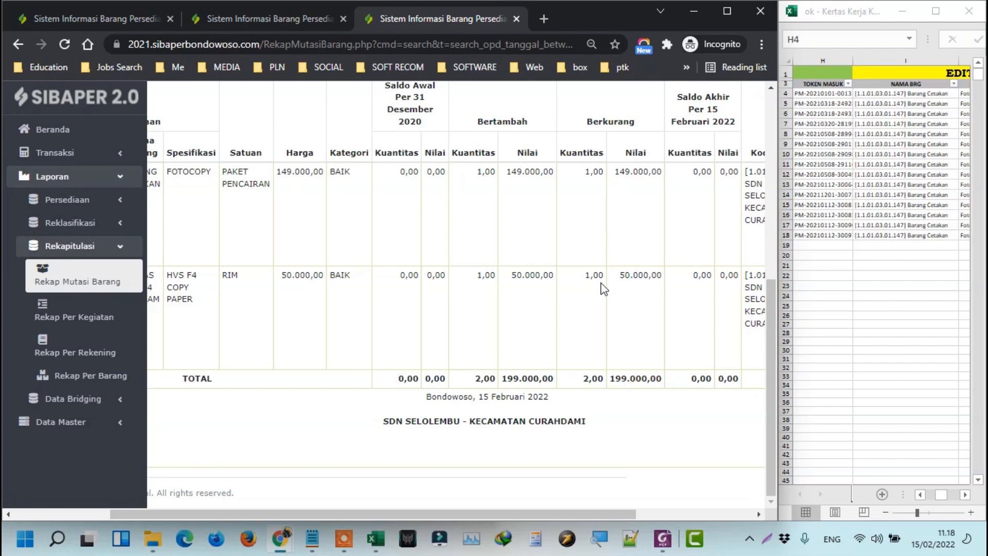
{"action": "scroll", "coordinate": [603, 290], "scroll_direction": "up", "scroll_amount": 3}
Check the last listed token in worksheet cell H18, then return to the Persediaan Masuk detail page.
{"action": "left_click", "coordinate": [50, 17]}
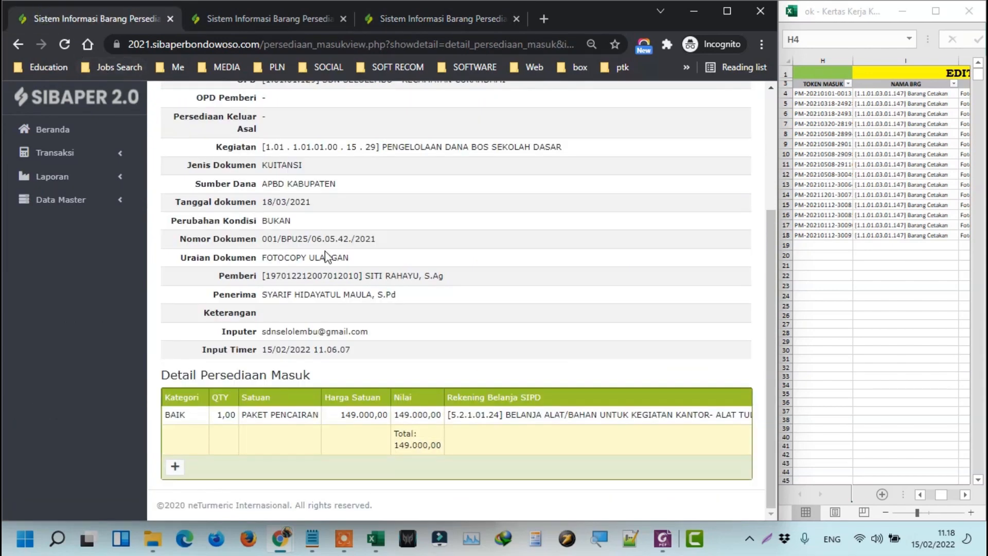
{"action": "scroll", "coordinate": [243, 194], "scroll_direction": "up", "scroll_amount": 3}
{"action": "left_click", "coordinate": [248, 23]}
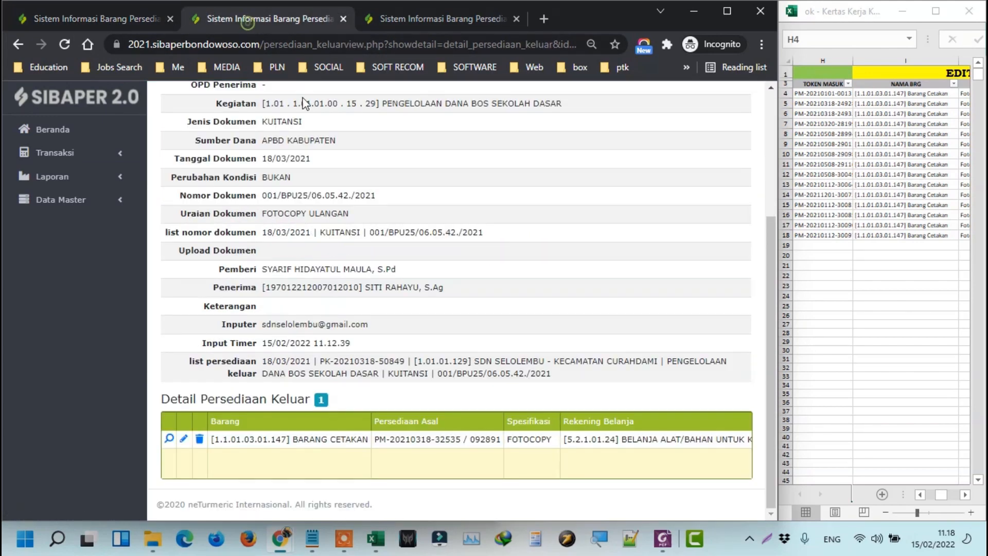
{"action": "scroll", "coordinate": [296, 163], "scroll_direction": "up", "scroll_amount": 5}
{"action": "left_click", "coordinate": [421, 20]}
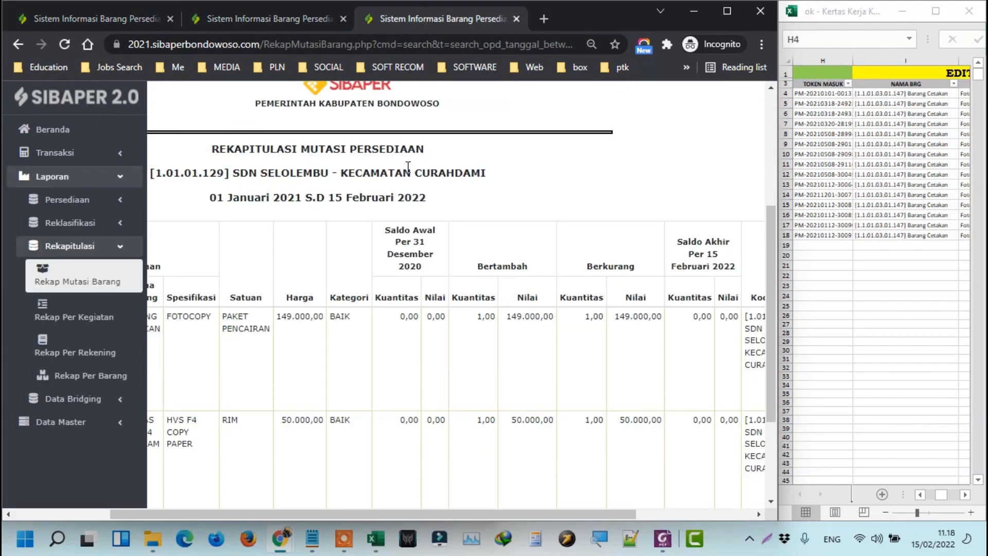
{"action": "scroll", "coordinate": [351, 232], "scroll_direction": "up", "scroll_amount": 4}
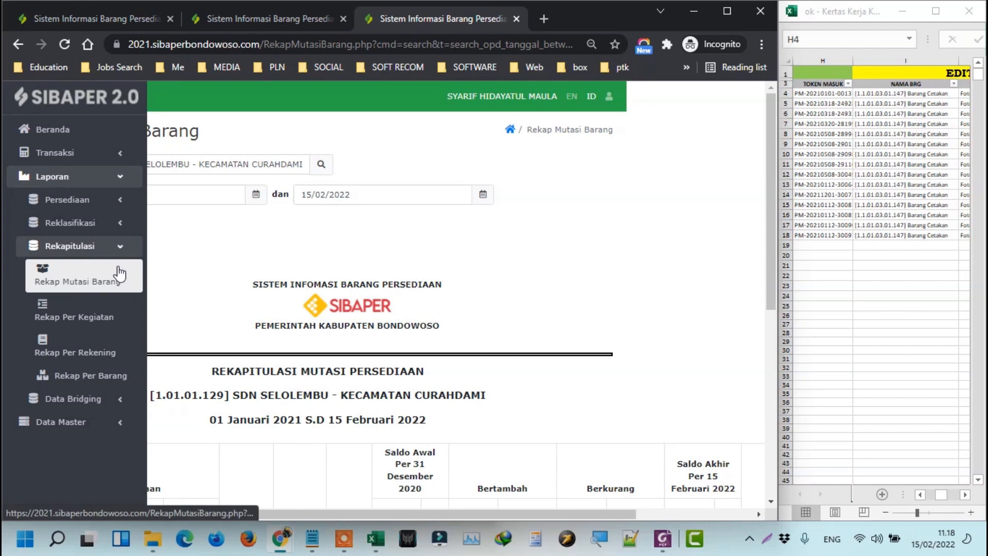
{"action": "left_click", "coordinate": [894, 214]}
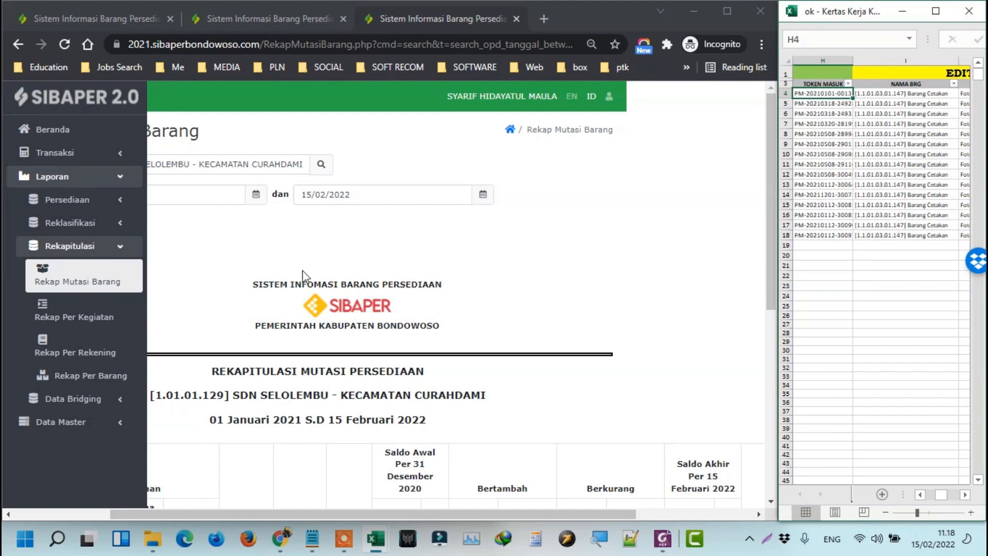
{"action": "left_click", "coordinate": [816, 237]}
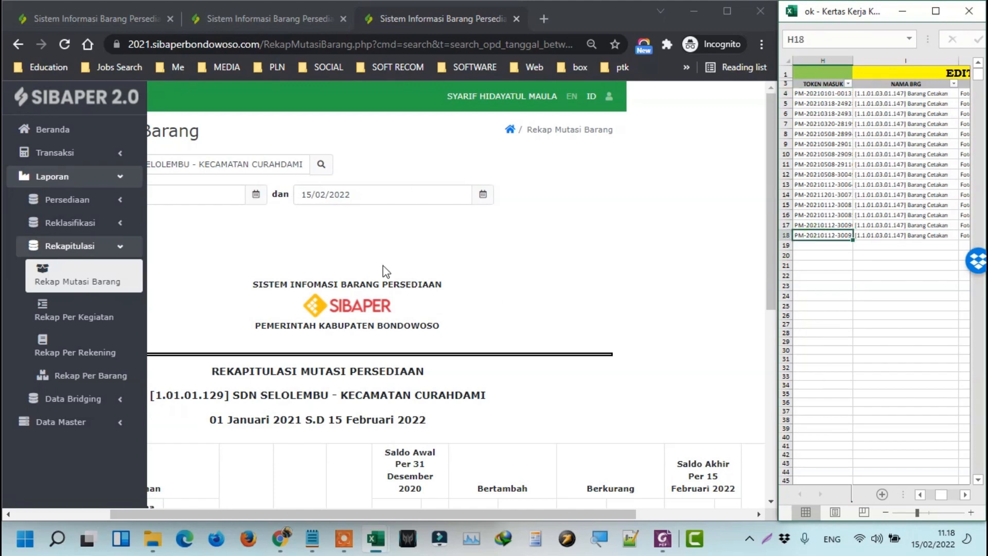
{"action": "left_click_drag", "start_coordinate": [267, 512], "coordinate": [103, 488]}
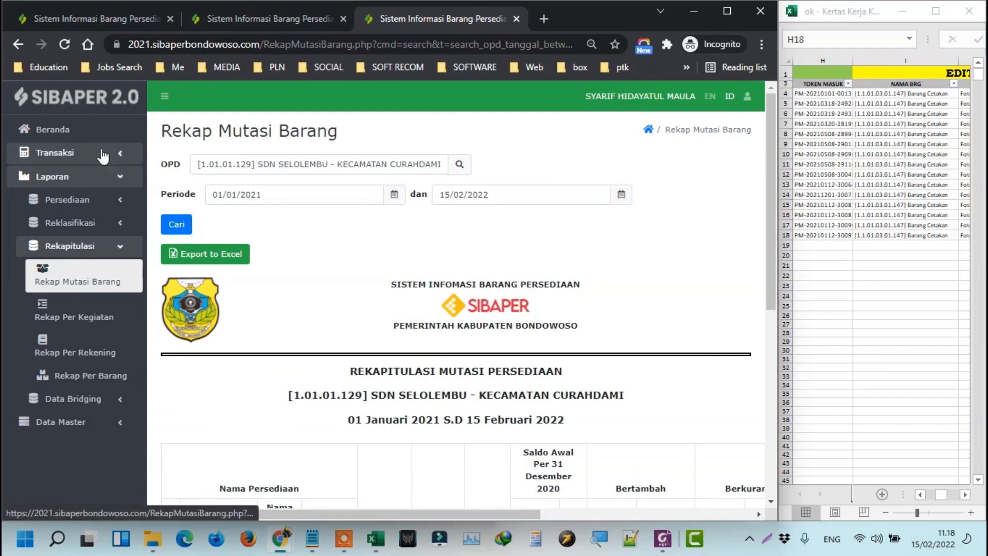
{"action": "left_click", "coordinate": [99, 18]}
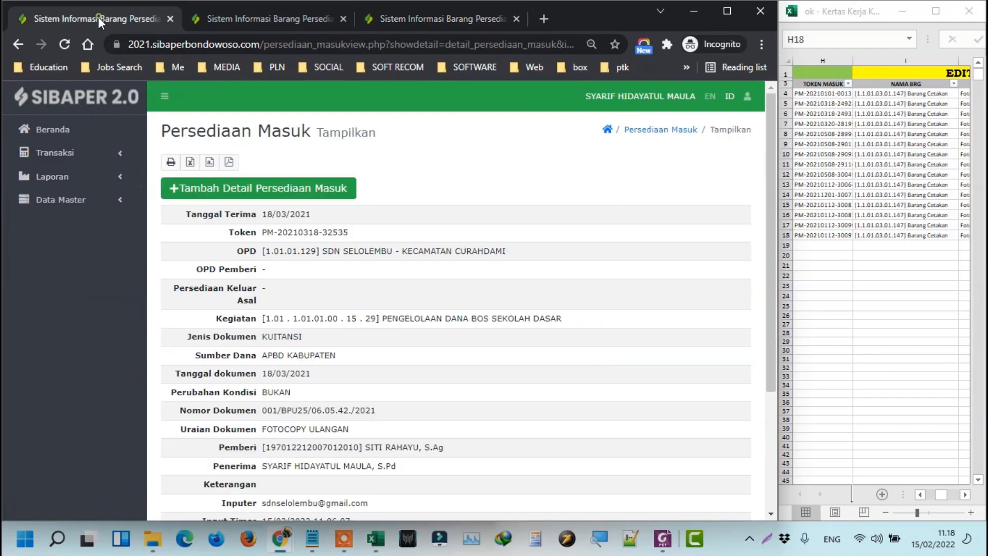
{"action": "left_click", "coordinate": [833, 205]}
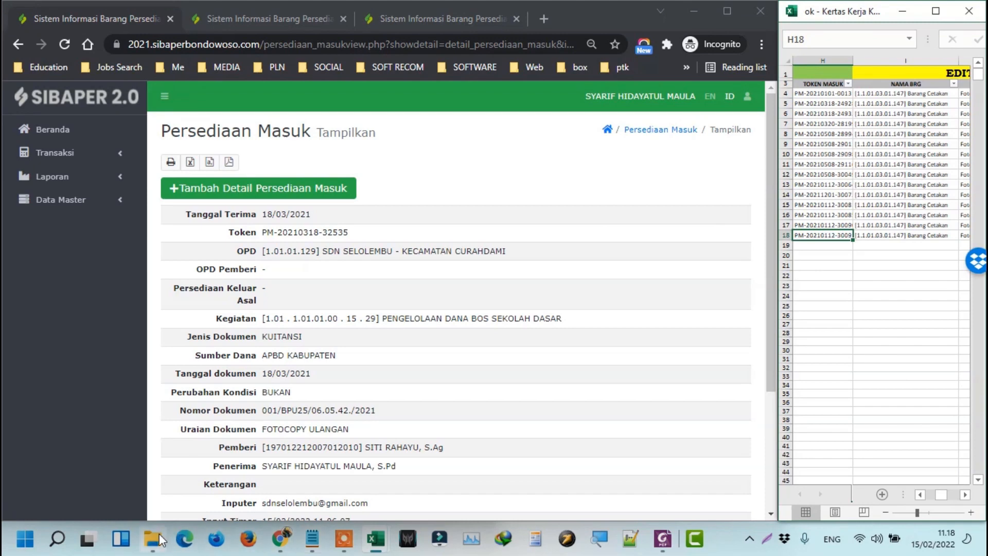
{"action": "mouse_move", "coordinate": [376, 538]}
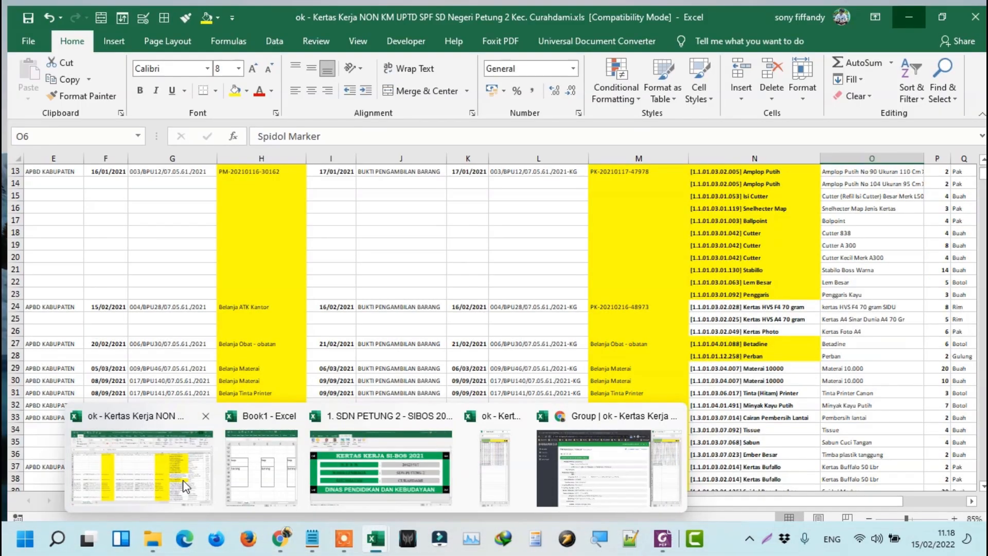
{"action": "left_click", "coordinate": [142, 465]}
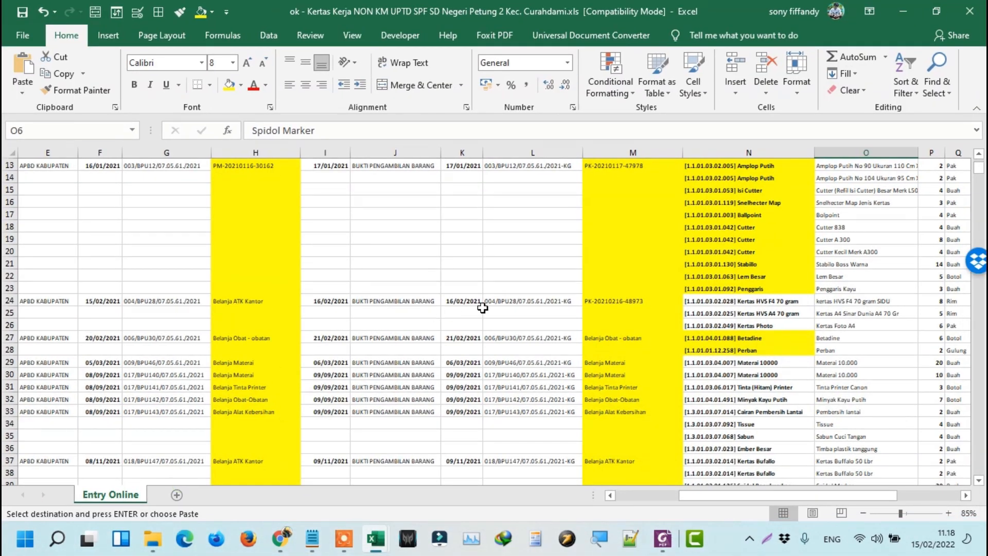
{"action": "scroll", "coordinate": [482, 307], "scroll_direction": "down", "scroll_amount": 3}
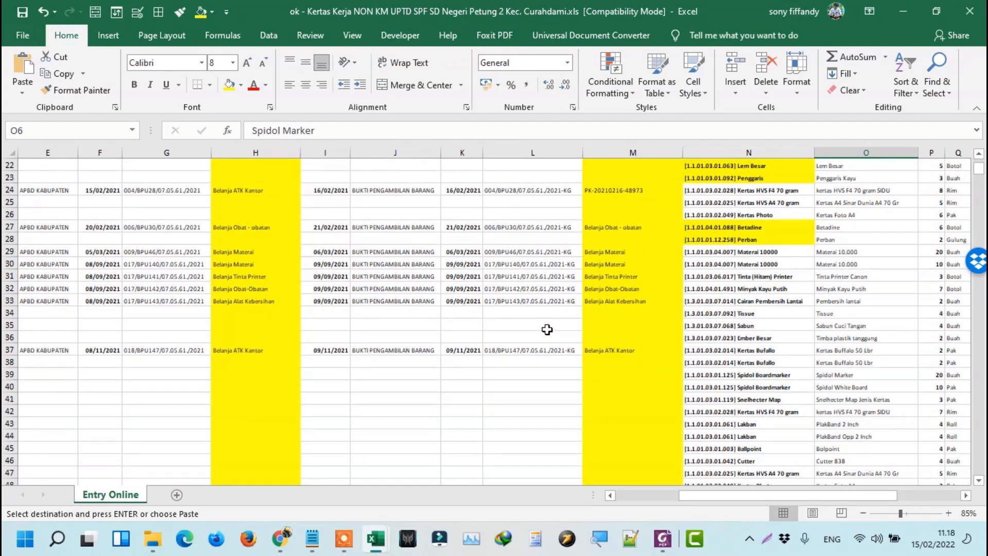
{"action": "scroll", "coordinate": [855, 356], "scroll_direction": "down", "scroll_amount": 8}
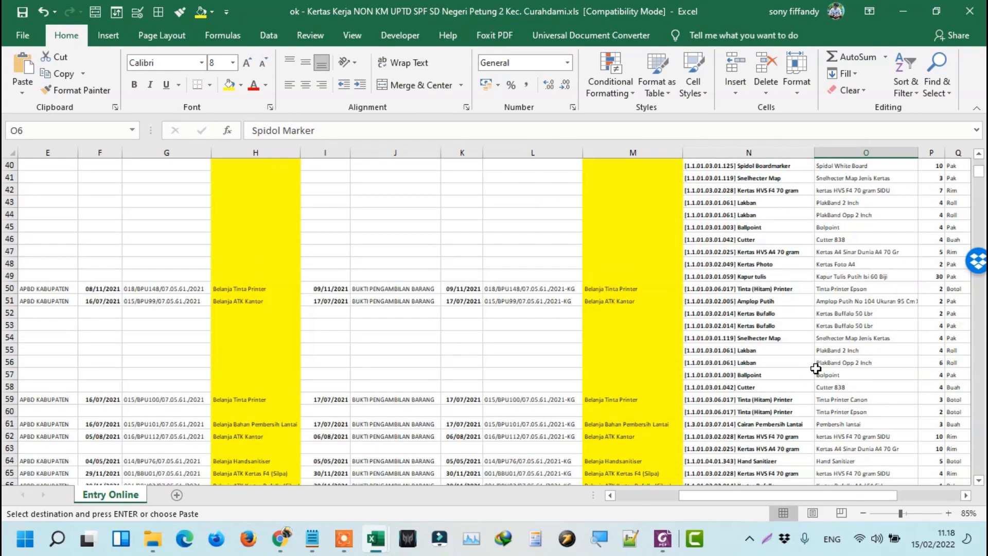
{"action": "scroll", "coordinate": [803, 374], "scroll_direction": "down", "scroll_amount": 2}
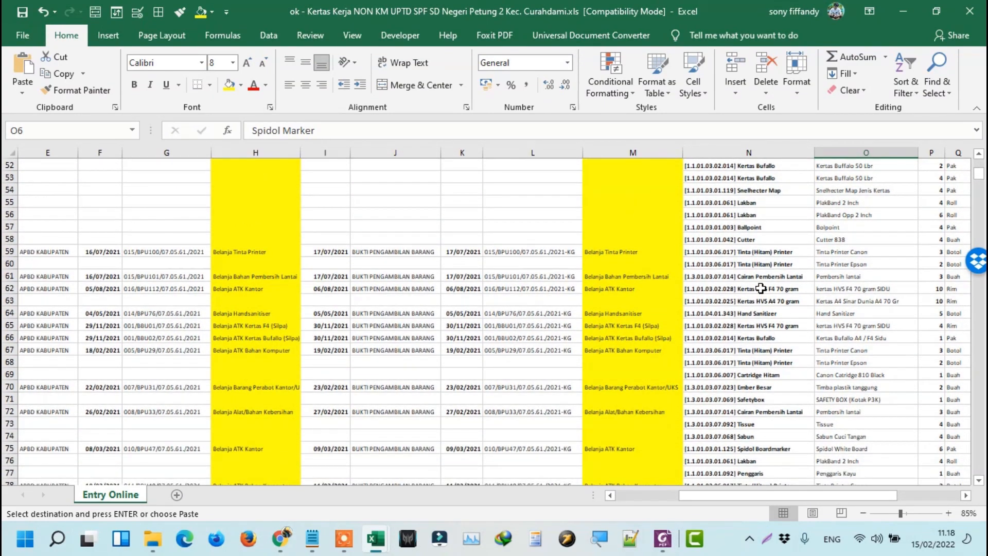
{"action": "left_click", "coordinate": [761, 288]}
{"action": "scroll", "coordinate": [749, 316], "scroll_direction": "up", "scroll_amount": 1, "text": "ctrl"}
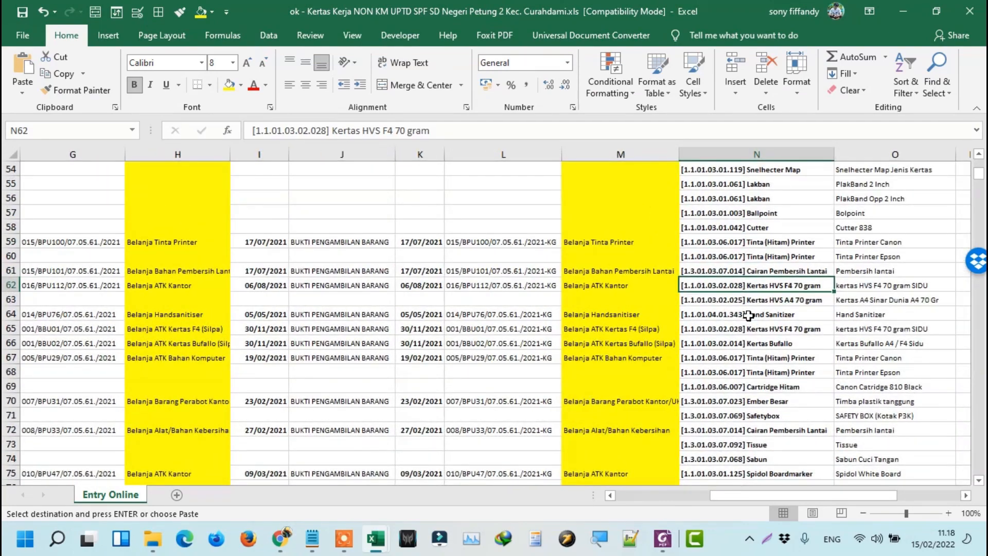
{"action": "key", "text": "Home"}
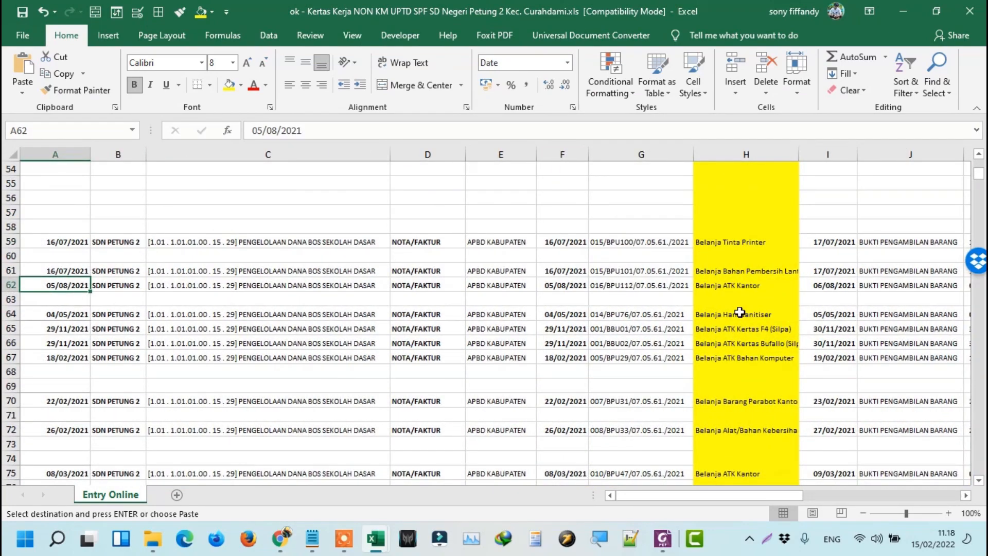
{"action": "scroll", "coordinate": [531, 253], "scroll_direction": "up", "scroll_amount": 9}
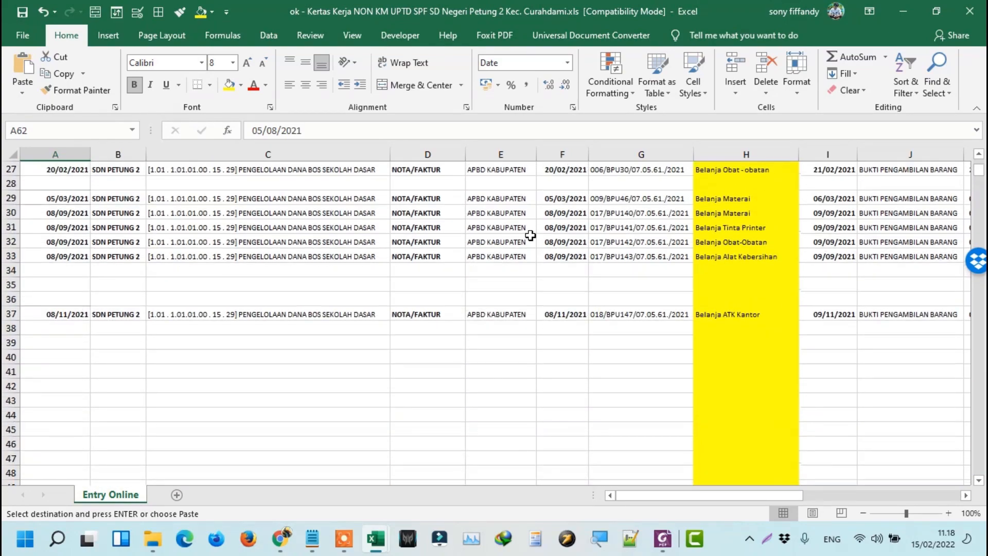
{"action": "scroll", "coordinate": [530, 236], "scroll_direction": "up", "scroll_amount": 8}
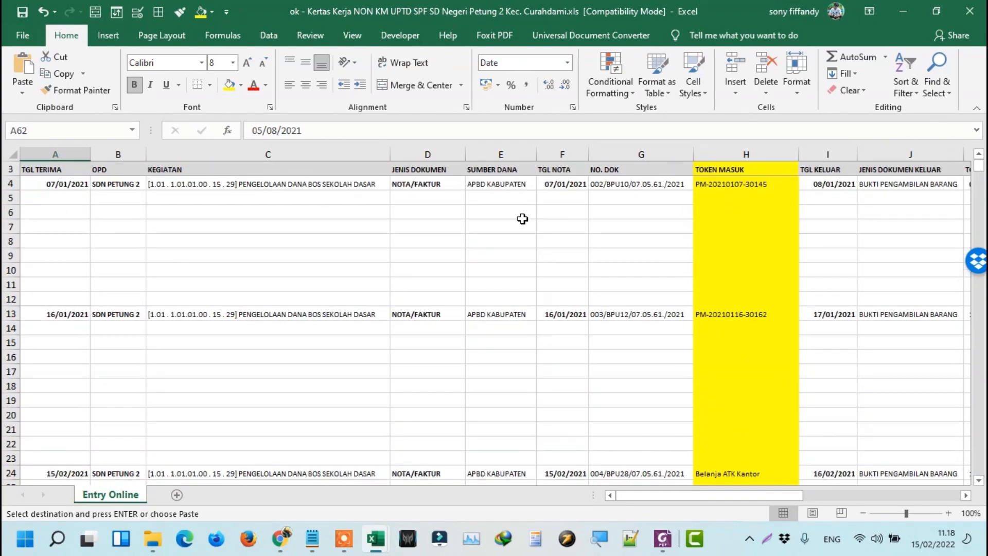
{"action": "scroll", "coordinate": [728, 234], "scroll_direction": "down", "scroll_amount": 1, "text": "ctrl"}
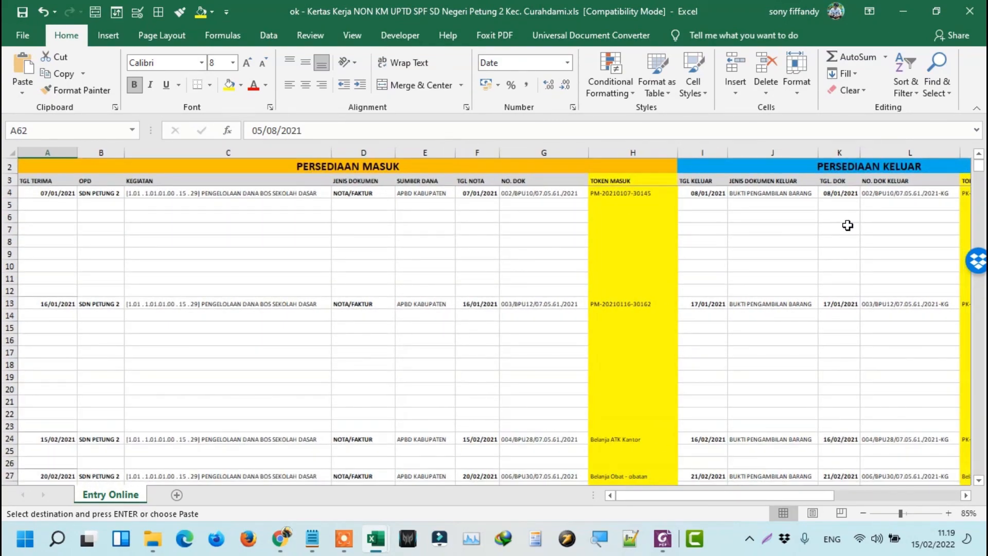
{"action": "scroll", "coordinate": [846, 224], "scroll_direction": "down", "scroll_amount": 1}
{"action": "left_click", "coordinate": [859, 264]}
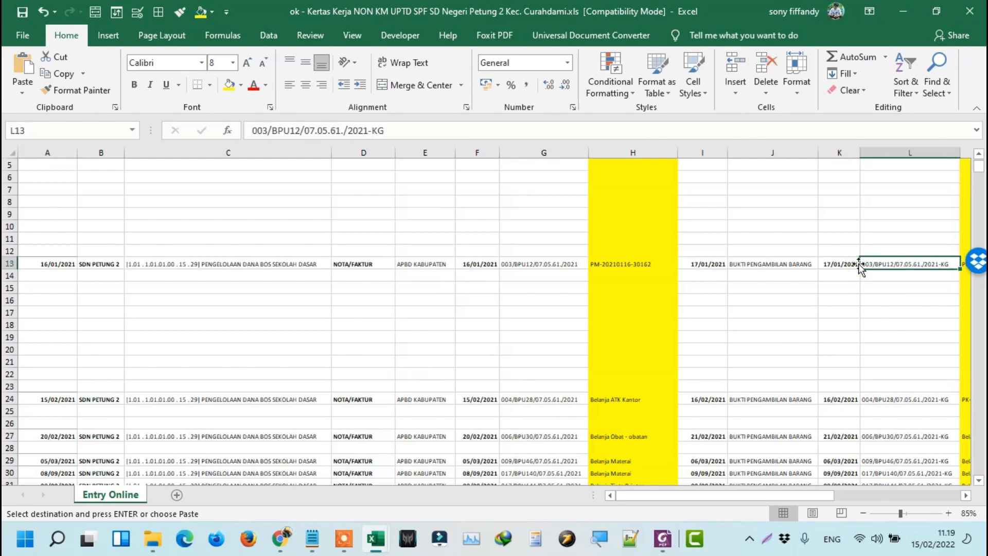
{"action": "key", "text": "Right"}
{"action": "key", "text": "Right"}
{"action": "key", "text": "Right"}
{"action": "key", "text": "Right"}
{"action": "key", "text": "Right"}
{"action": "key", "text": "Right"}
{"action": "key", "text": "Right"}
{"action": "key", "text": "Right"}
{"action": "key", "text": "Right"}
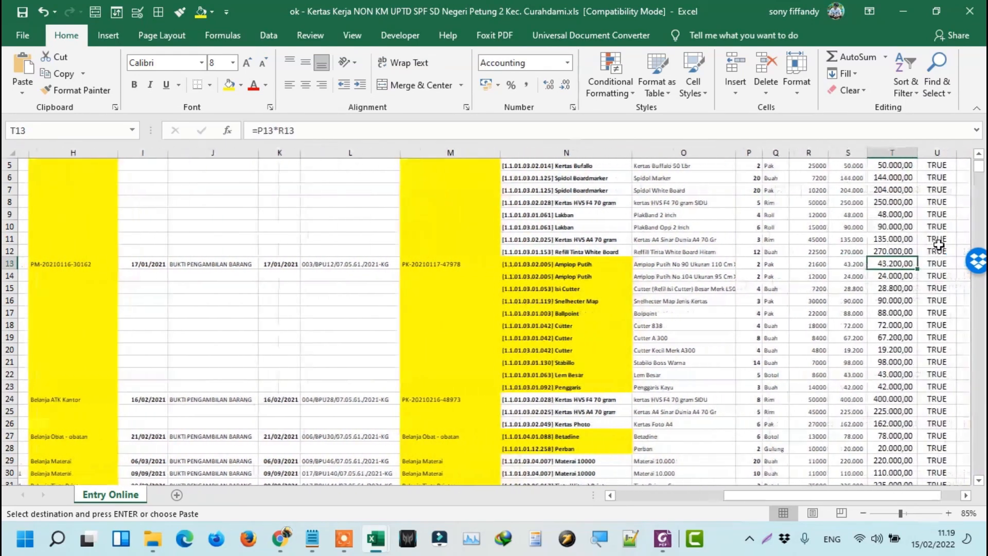
{"action": "scroll", "coordinate": [932, 179], "scroll_direction": "up", "scroll_amount": 2}
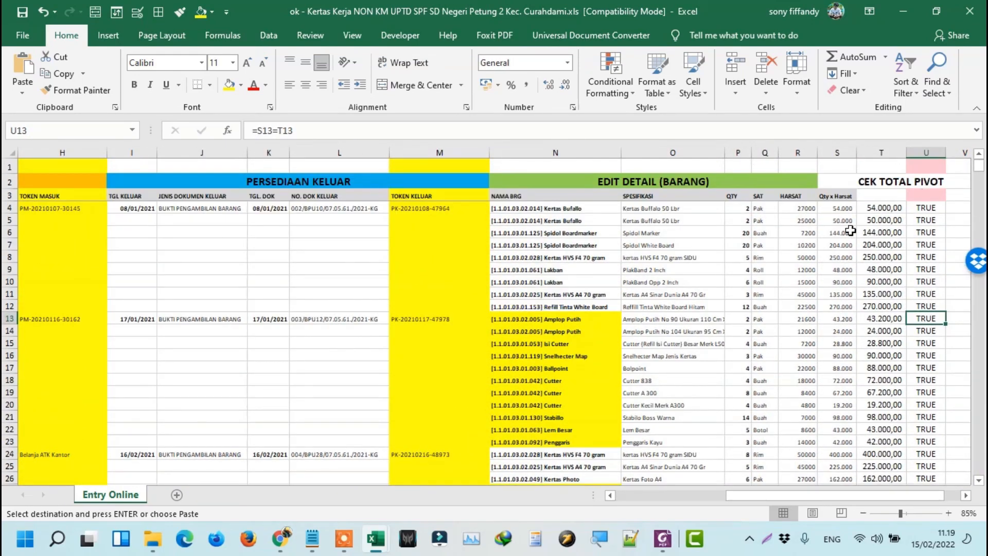
{"action": "scroll", "coordinate": [705, 223], "scroll_direction": "up", "scroll_amount": 2}
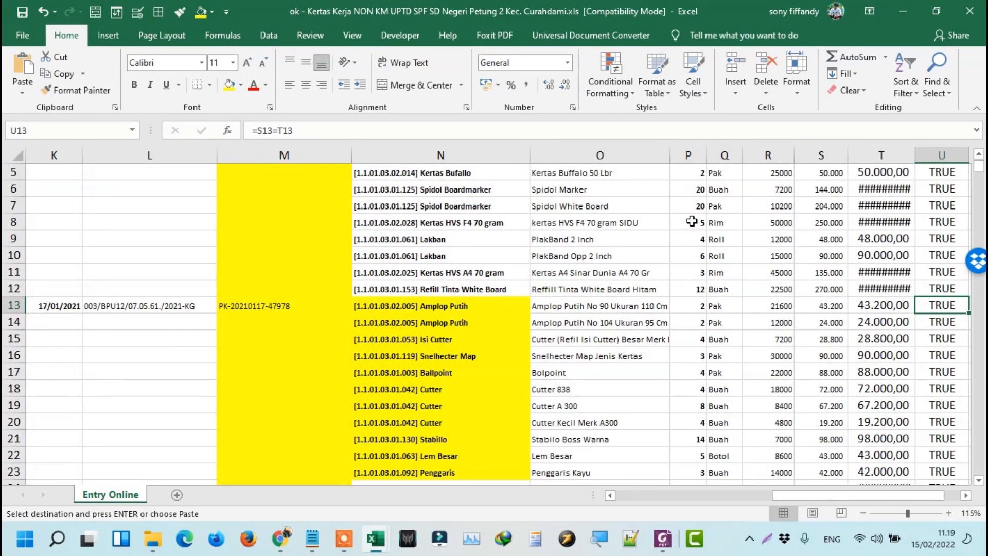
{"action": "scroll", "coordinate": [691, 221], "scroll_direction": "down", "scroll_amount": 11}
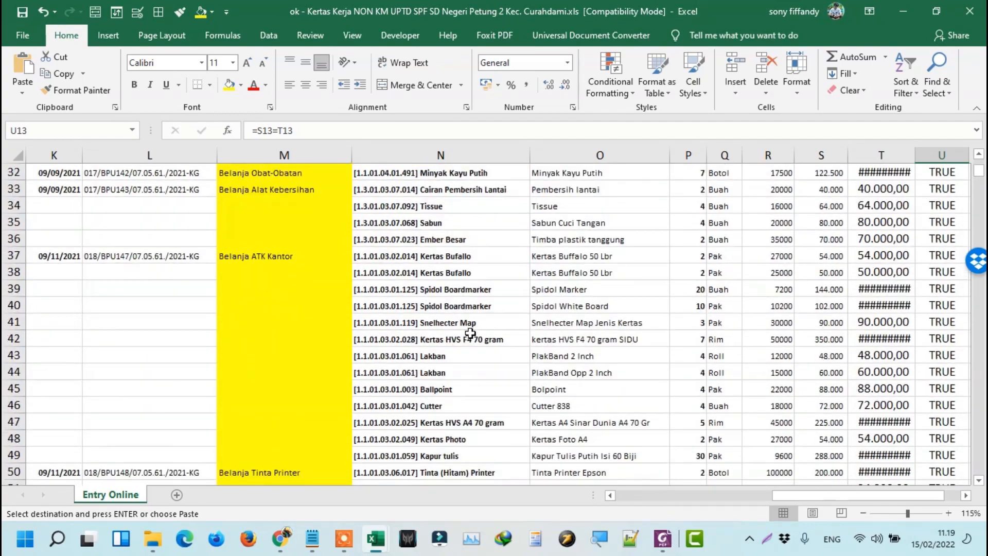
{"action": "scroll", "coordinate": [478, 362], "scroll_direction": "down", "scroll_amount": 6}
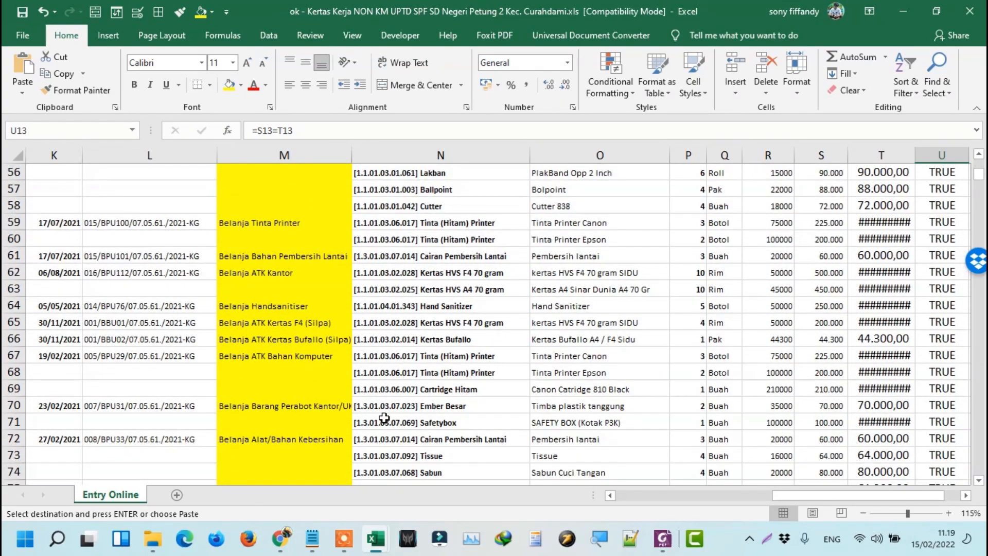
{"action": "left_click", "coordinate": [396, 410]}
{"action": "scroll", "coordinate": [407, 404], "scroll_direction": "down", "scroll_amount": 4}
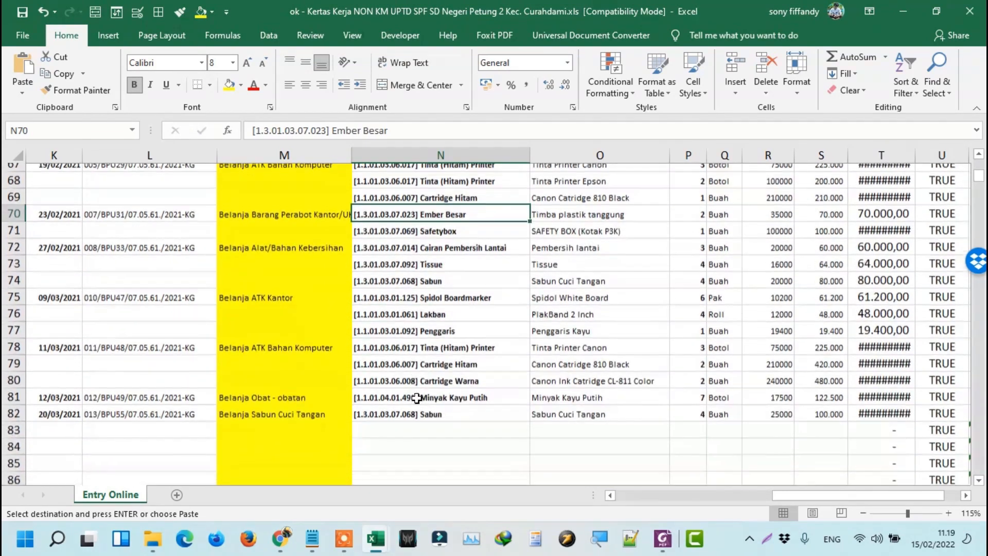
{"action": "scroll", "coordinate": [417, 397], "scroll_direction": "up", "scroll_amount": 3}
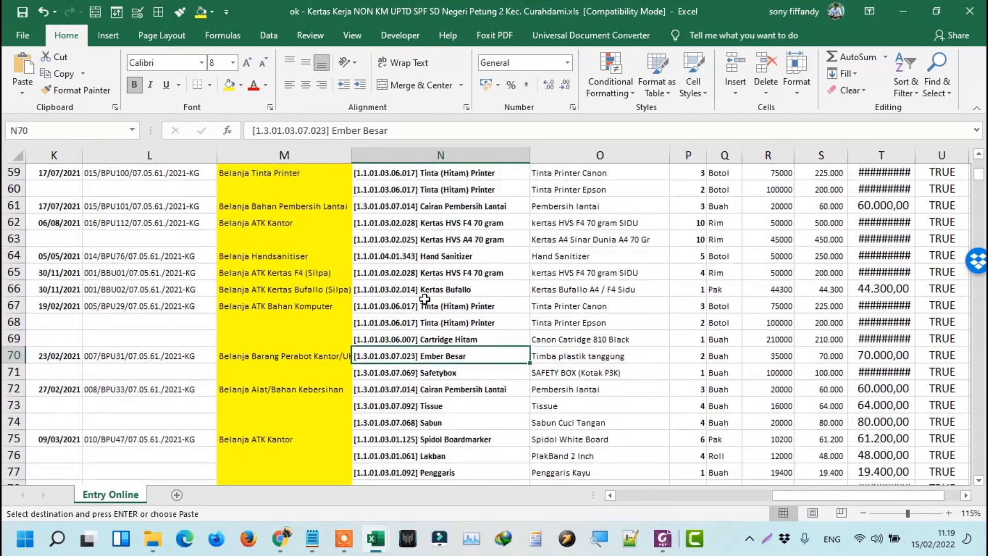
{"action": "key", "text": "Up"}
{"action": "key", "text": "Up"}
{"action": "key", "text": "Up"}
{"action": "key", "text": "Up"}
{"action": "key", "text": "Left"}
{"action": "key", "text": "Left"}
{"action": "key", "text": "Left"}
{"action": "key", "text": "Left"}
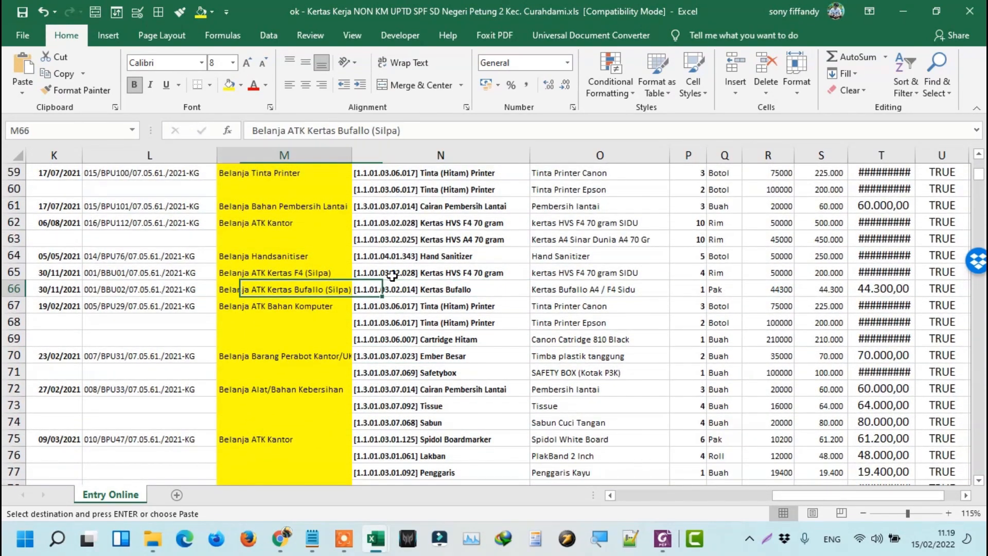
{"action": "key", "text": "Left"}
{"action": "key", "text": "Down"}
{"action": "key", "text": "Down"}
{"action": "key", "text": "Down"}
{"action": "key", "text": "Down"}
{"action": "key", "text": "Down"}
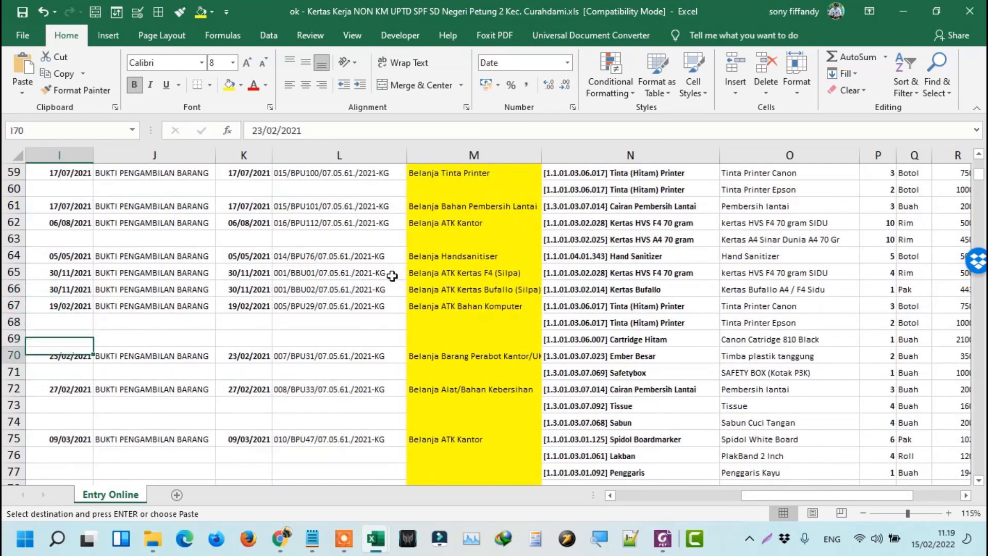
{"action": "key", "text": "Up"}
{"action": "key", "text": "Home"}
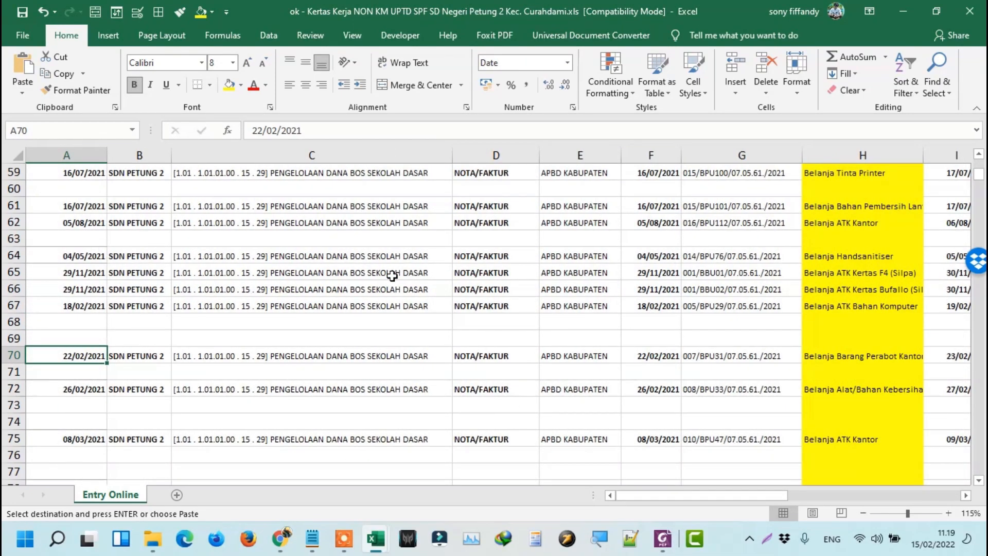
{"action": "scroll", "coordinate": [392, 276], "scroll_direction": "down", "scroll_amount": 3}
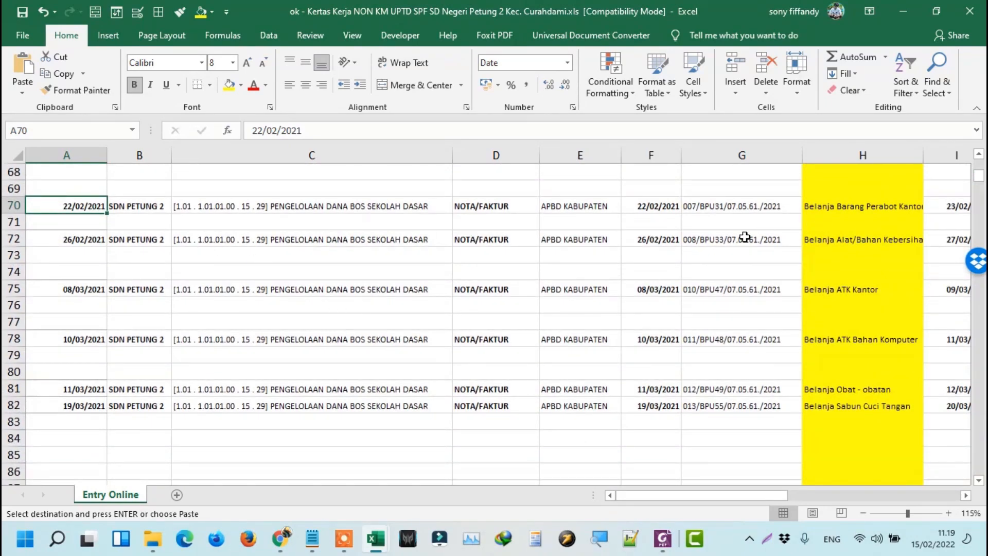
{"action": "mouse_move", "coordinate": [289, 536]}
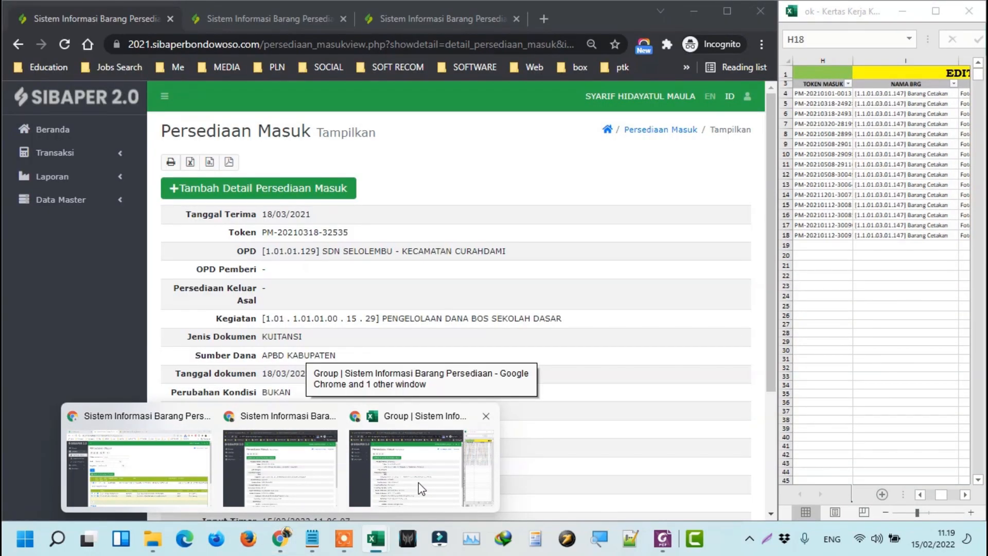
Return to the SIBAPER window, expand Transaksi, and open the Persediaan Masuk list.
{"action": "left_click", "coordinate": [420, 487]}
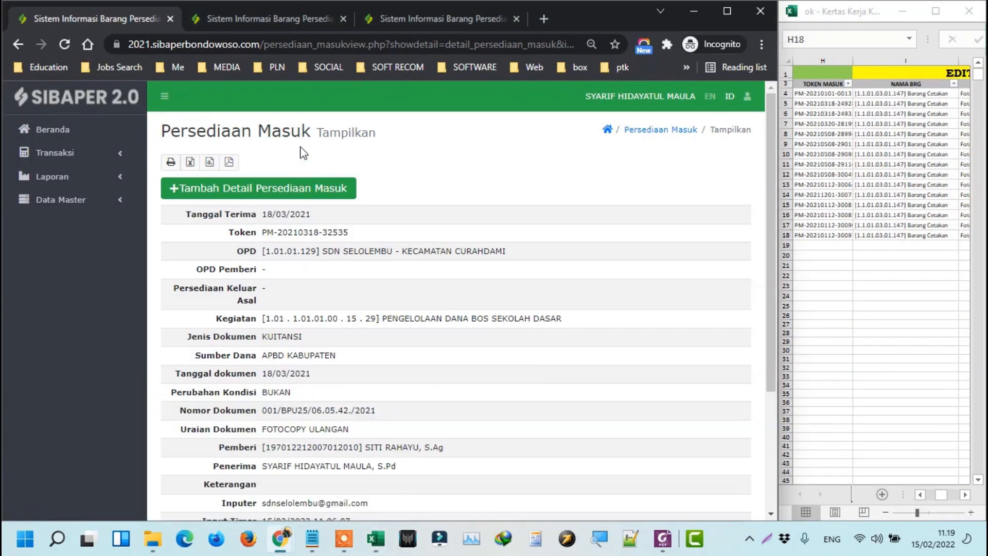
{"action": "left_click", "coordinate": [96, 153]}
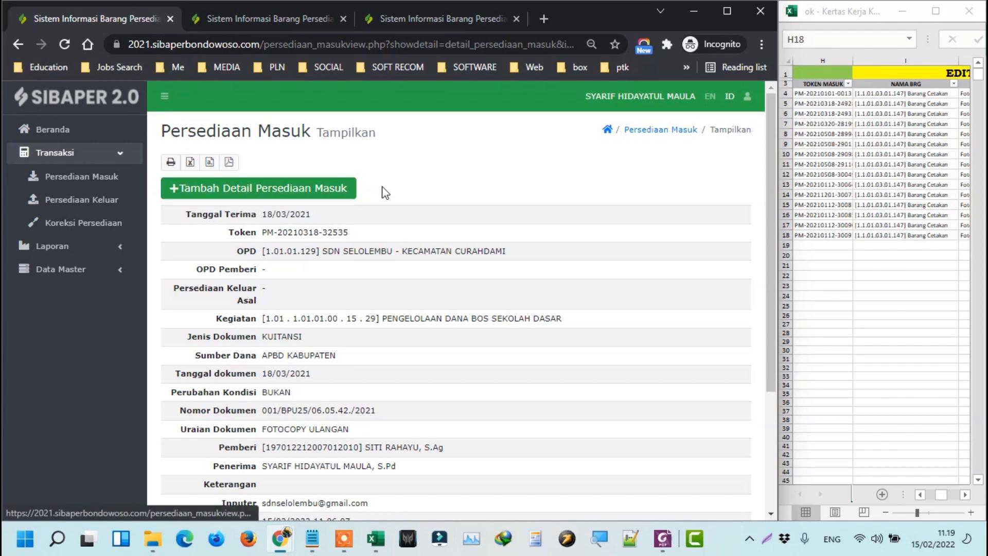
{"action": "left_click", "coordinate": [659, 129]}
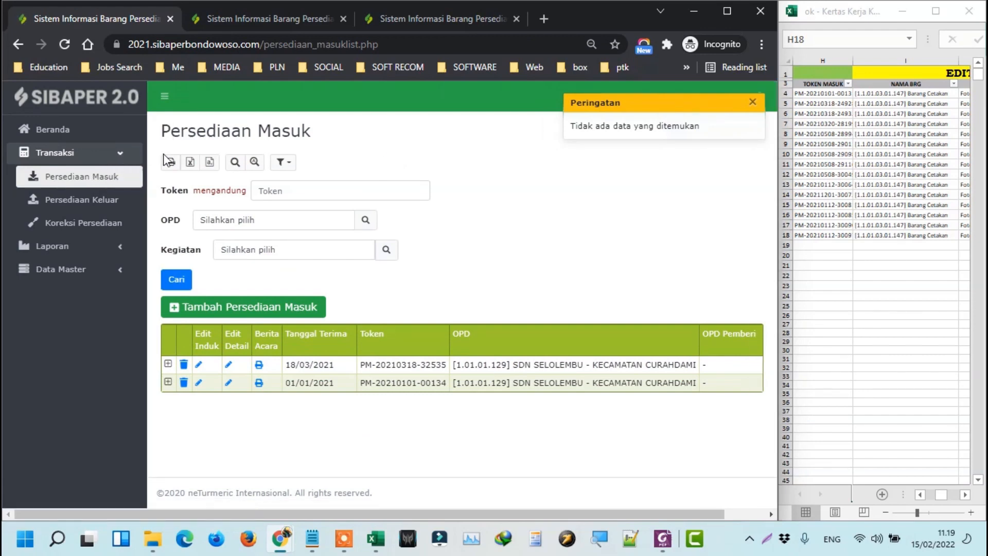
Start a new Persediaan Masuk entry with receipt and document dates 22/02/2021.
{"action": "left_click", "coordinate": [240, 308]}
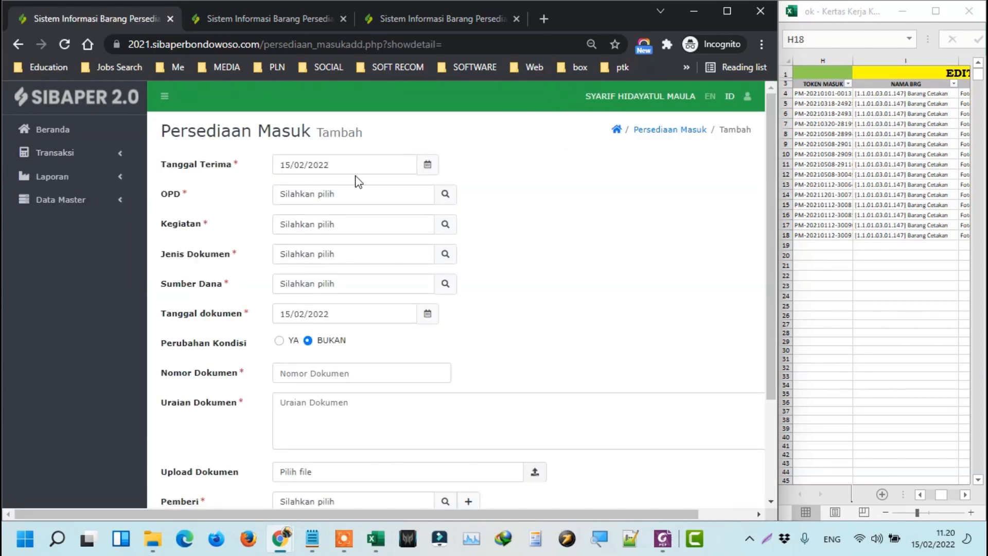
{"action": "left_click", "coordinate": [918, 10]}
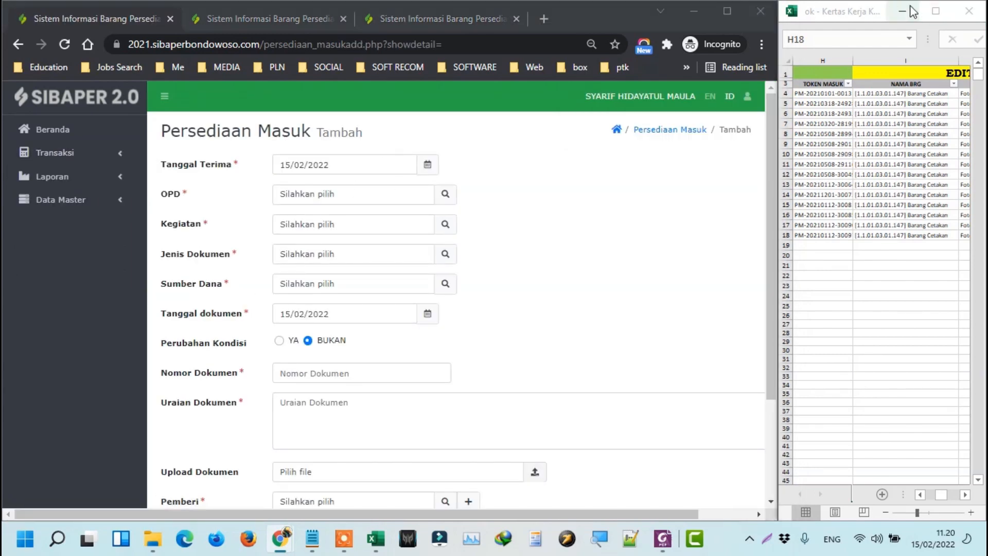
{"action": "left_click", "coordinate": [852, 34]}
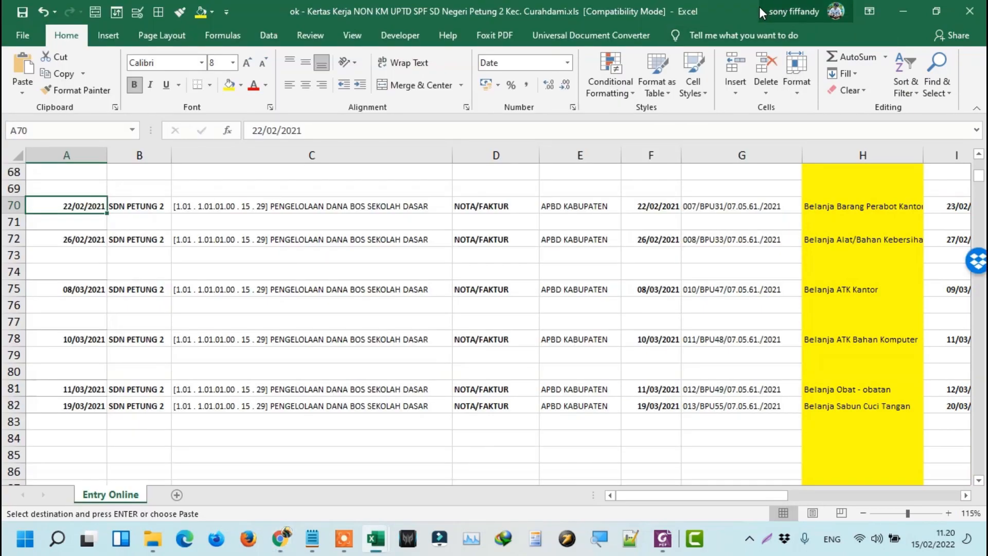
{"action": "double_click", "coordinate": [758, 6]}
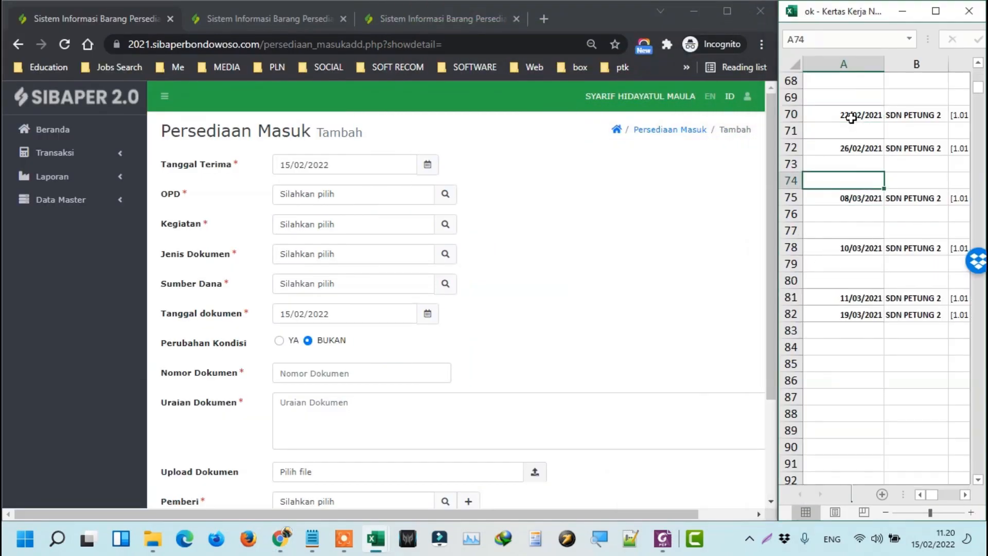
{"action": "scroll", "coordinate": [863, 140], "scroll_direction": "up", "scroll_amount": 5}
{"action": "scroll", "coordinate": [863, 140], "scroll_direction": "up", "scroll_amount": 17}
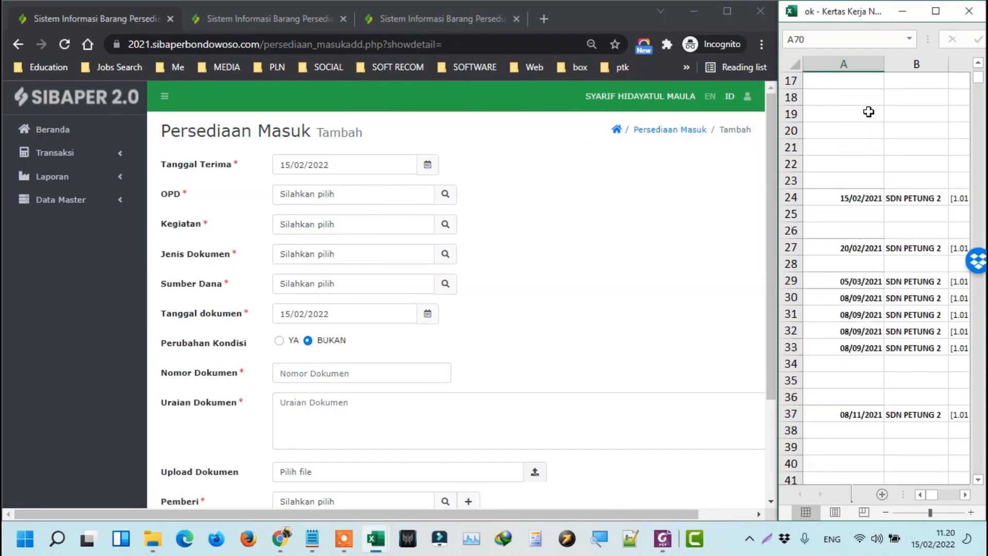
{"action": "scroll", "coordinate": [852, 138], "scroll_direction": "down", "scroll_amount": 18}
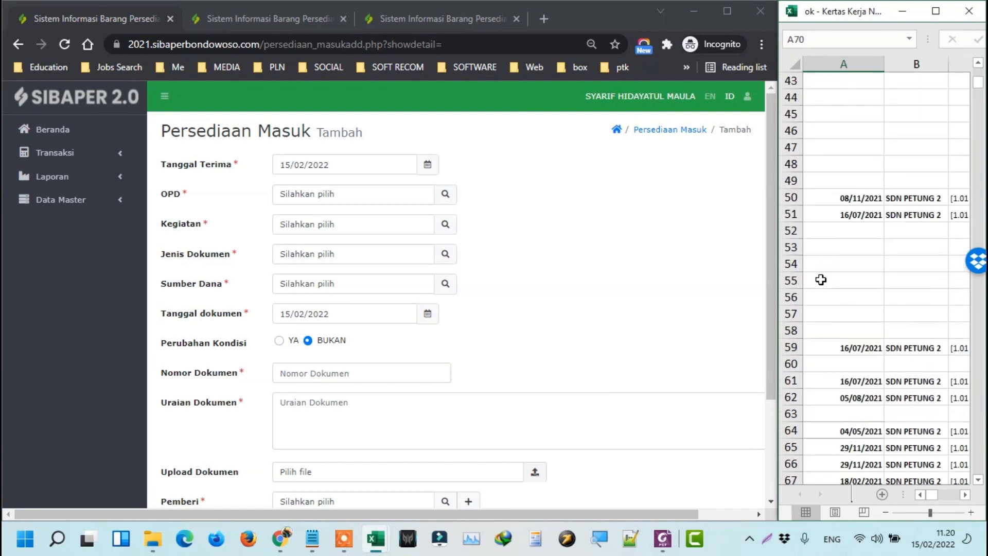
{"action": "left_click", "coordinate": [335, 166]}
{"action": "type", "text": "22/02/2021"}
{"action": "left_click", "coordinate": [348, 317]}
{"action": "type", "text": "22/02/2021"}
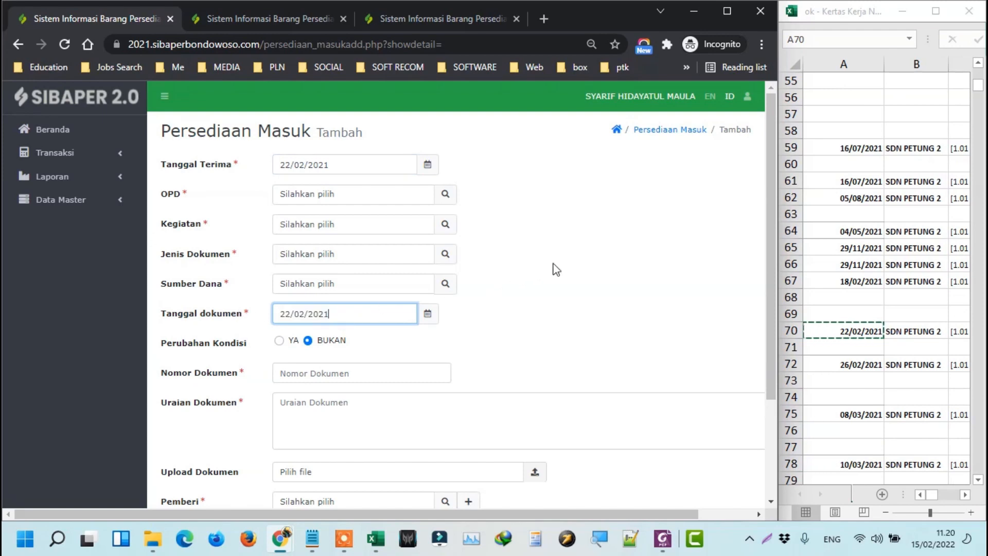
{"action": "left_click", "coordinate": [572, 262]}
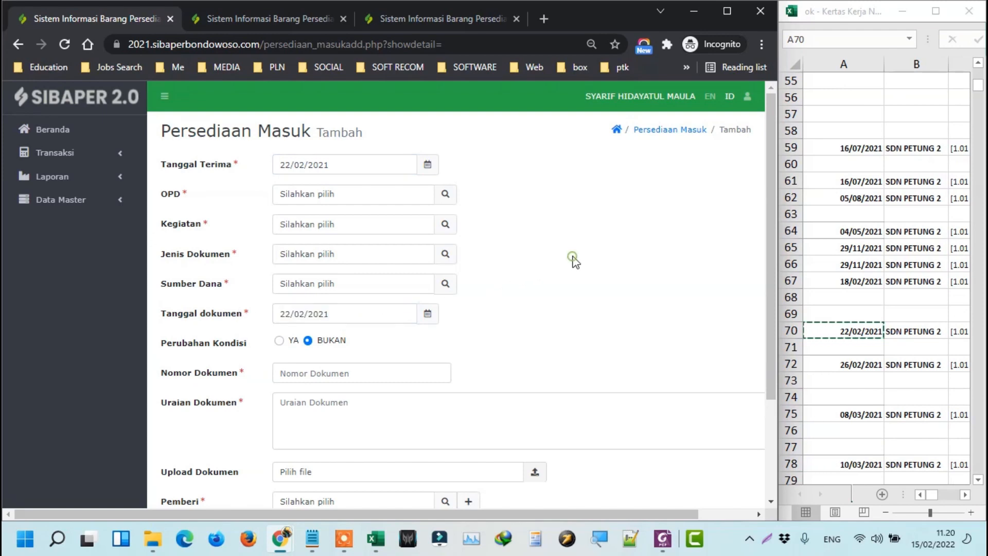
Set the OPD to SDN SELOLEMBU and confirm the Kegiatan.
{"action": "left_click", "coordinate": [445, 194]}
{"action": "left_click", "coordinate": [454, 195]}
{"action": "left_click", "coordinate": [533, 230]}
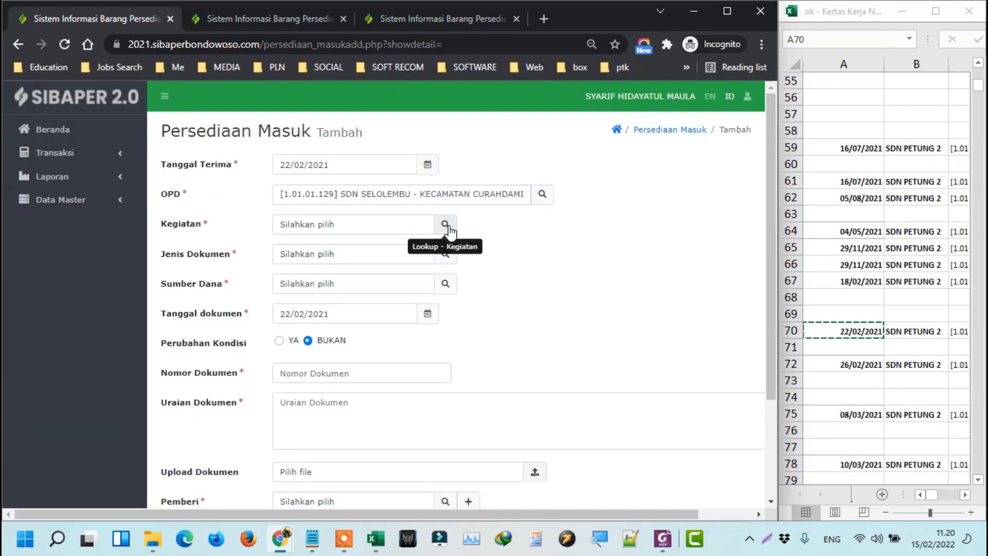
{"action": "left_click", "coordinate": [445, 225]}
{"action": "key", "text": "Return"}
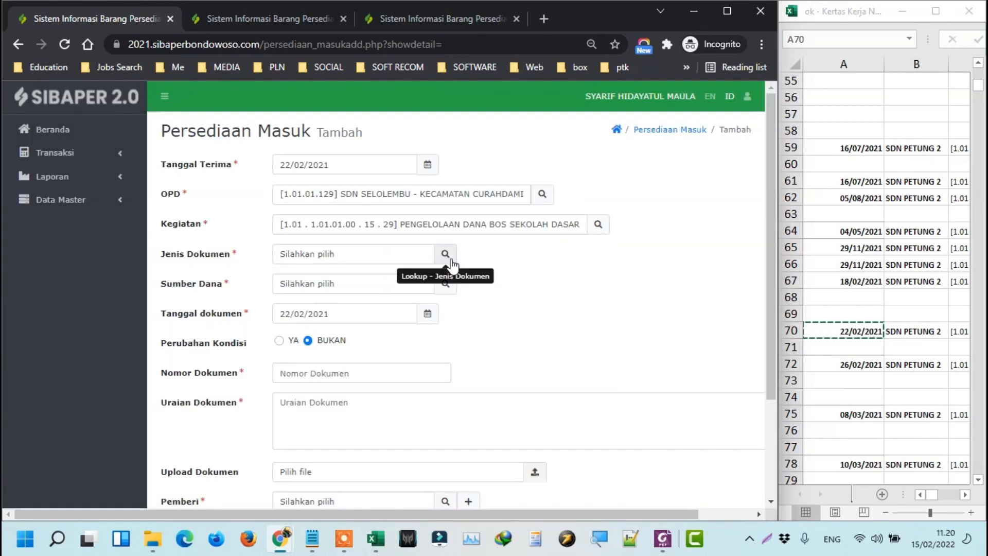
Choose document type FAKTUR/ NOTA/ BON PEMBELIAN and funding source APBD KABUPATEN.
{"action": "left_click", "coordinate": [445, 255]}
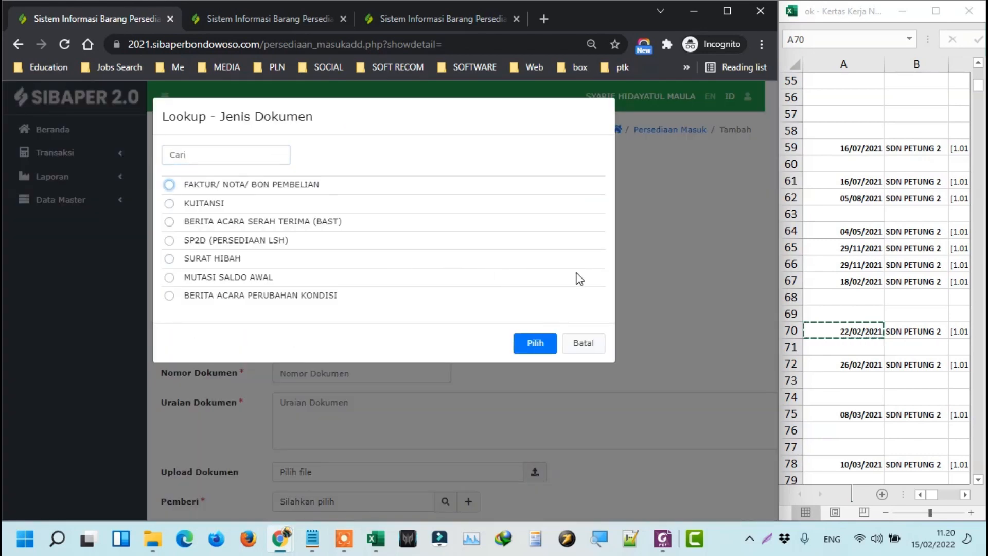
{"action": "left_click", "coordinate": [901, 309]}
{"action": "left_click", "coordinate": [890, 334]}
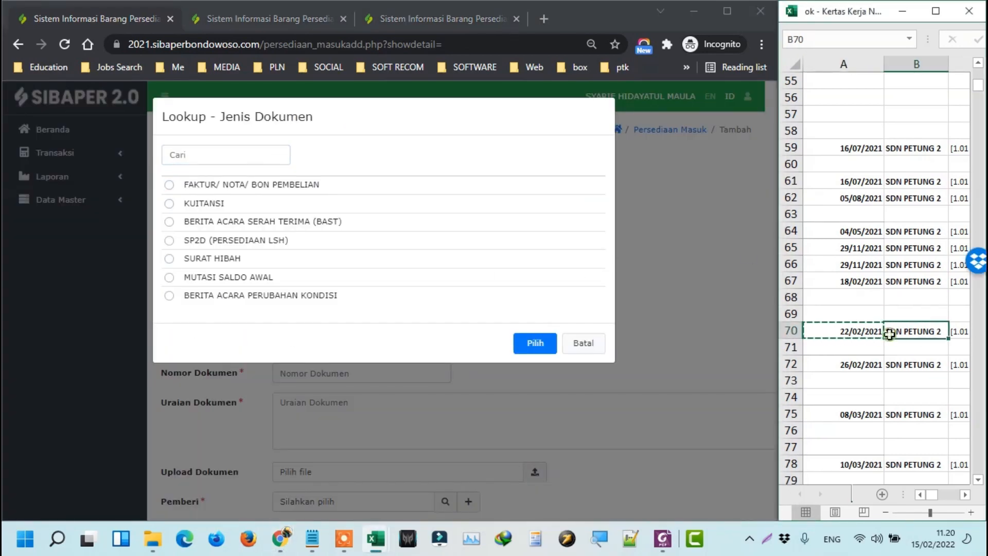
{"action": "key", "text": "Right"}
{"action": "key", "text": "Right"}
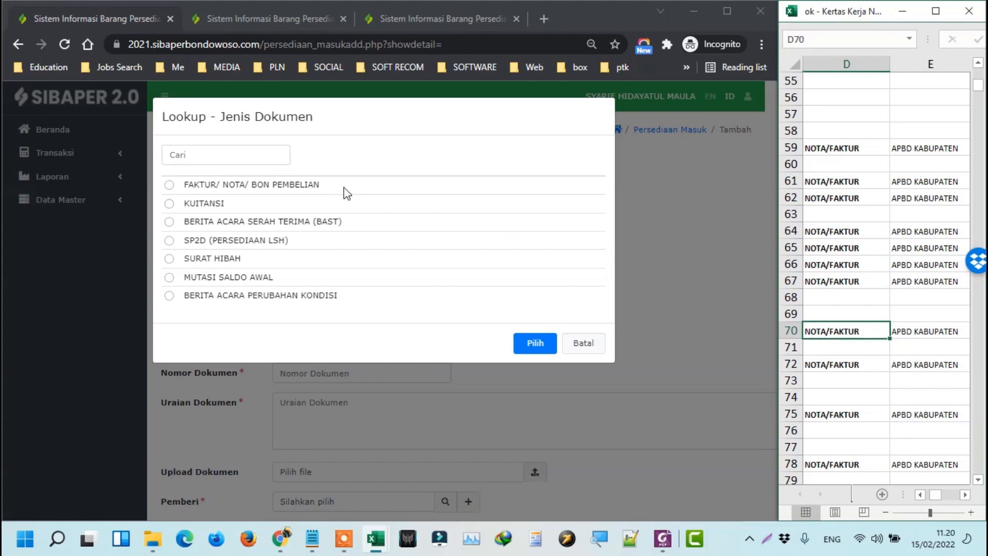
{"action": "left_click", "coordinate": [224, 186]}
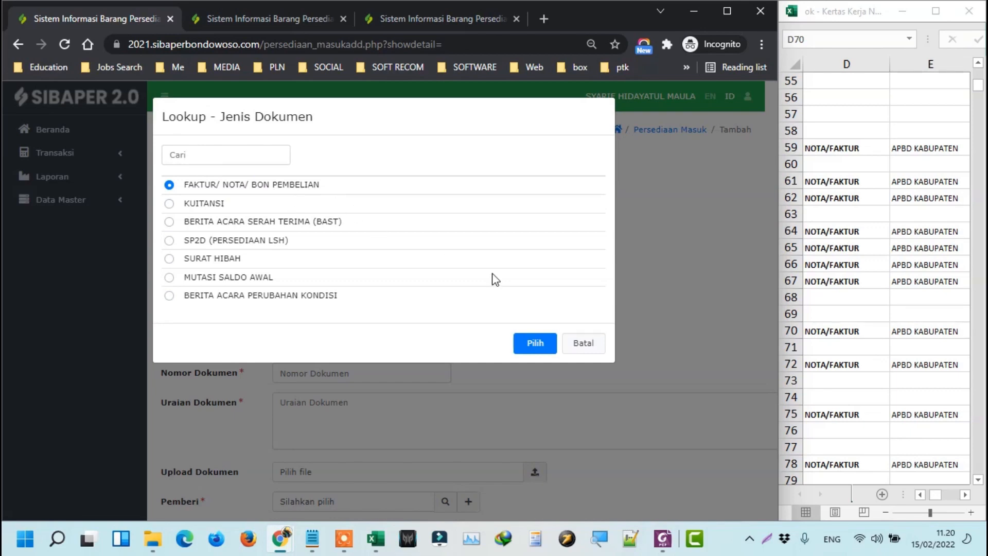
{"action": "left_click", "coordinate": [539, 347]}
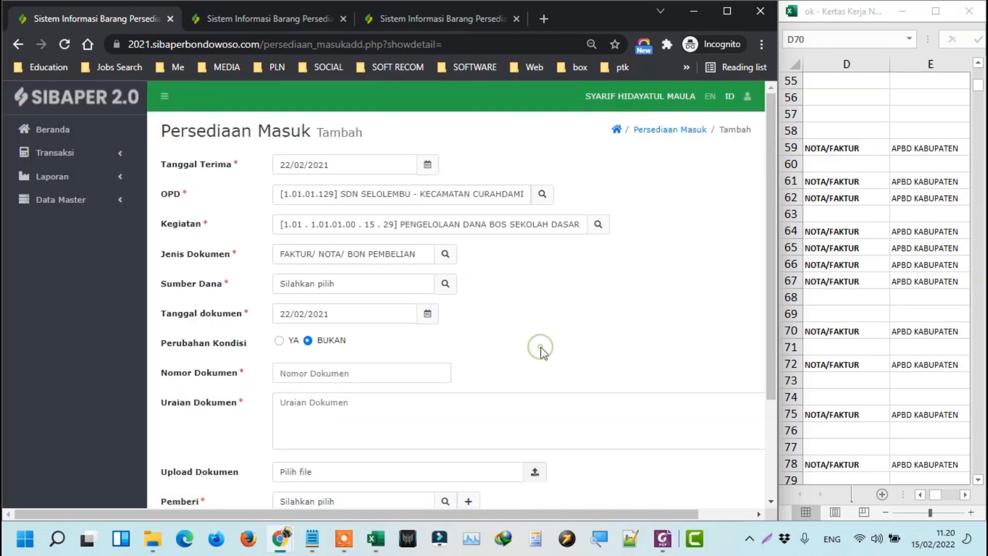
{"action": "left_click", "coordinate": [445, 284]}
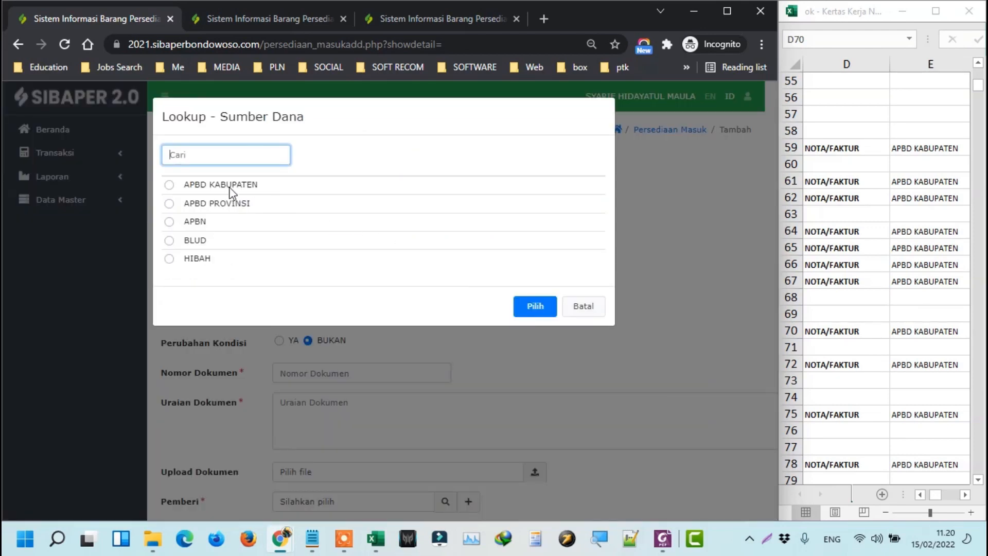
{"action": "left_click", "coordinate": [228, 188]}
{"action": "left_click", "coordinate": [536, 314]}
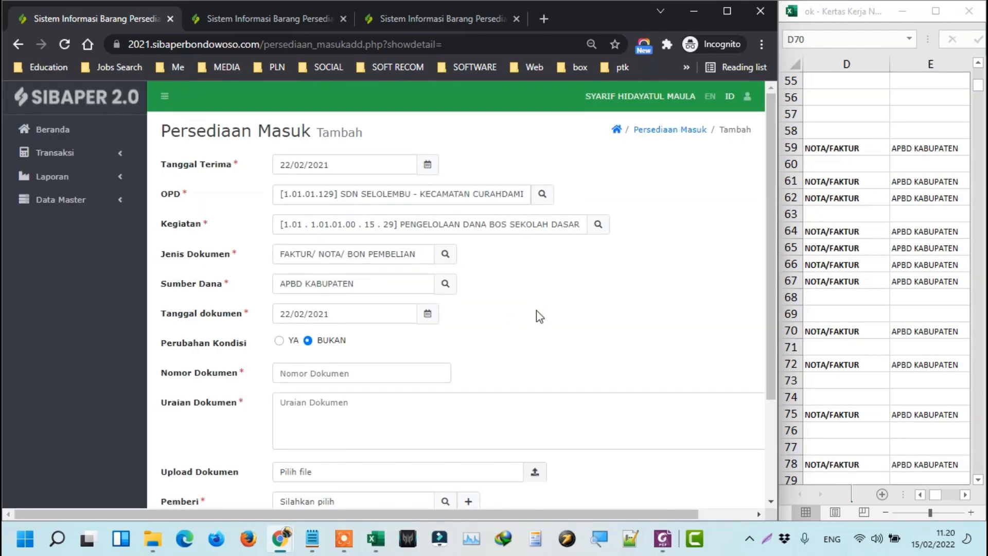
Fill document number 007/BPU31/07.05.61./2021 and description 'Belanja Barang Perabot Kantor/UKS' from row 70.
{"action": "left_click", "coordinate": [881, 341]}
{"action": "key", "text": "Right"}
{"action": "key", "text": "Right"}
{"action": "key", "text": "Right"}
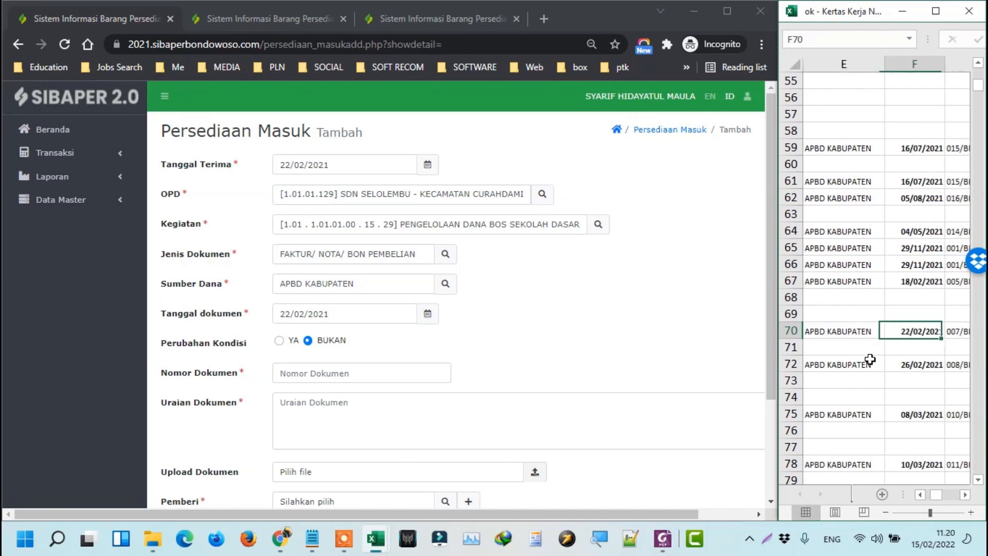
{"action": "key", "text": "ctrl+c"}
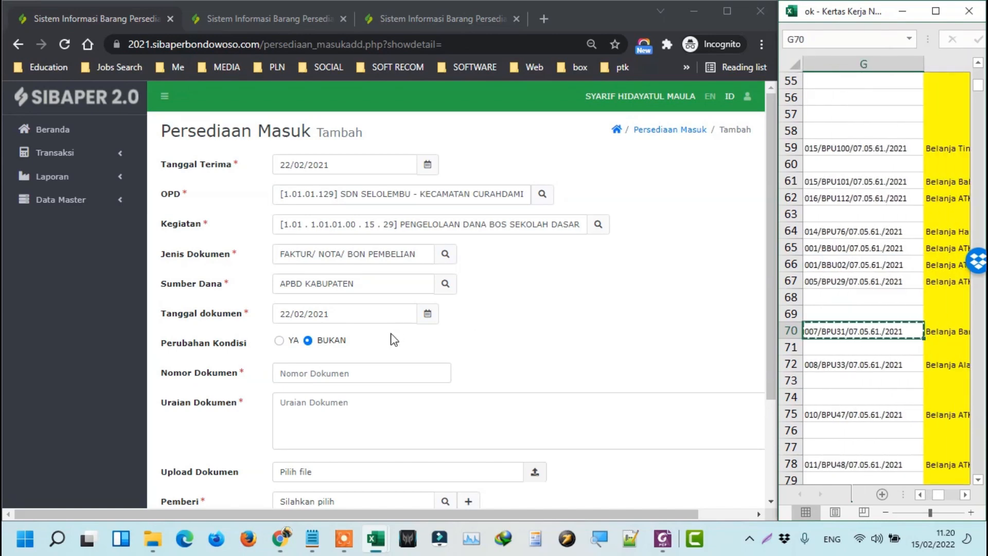
{"action": "left_click", "coordinate": [378, 371]}
{"action": "key", "text": "ctrl+v"}
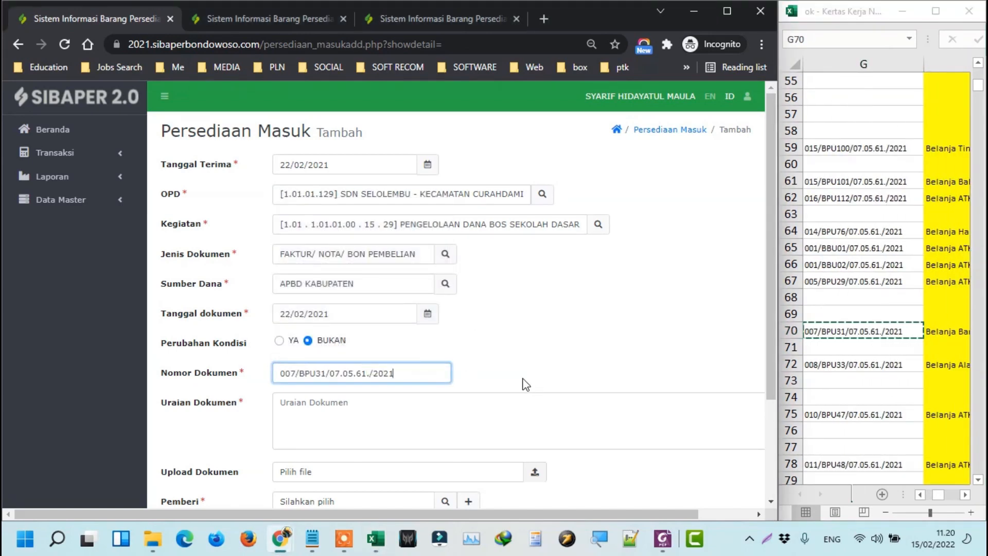
{"action": "key", "text": "ctrl+plus"}
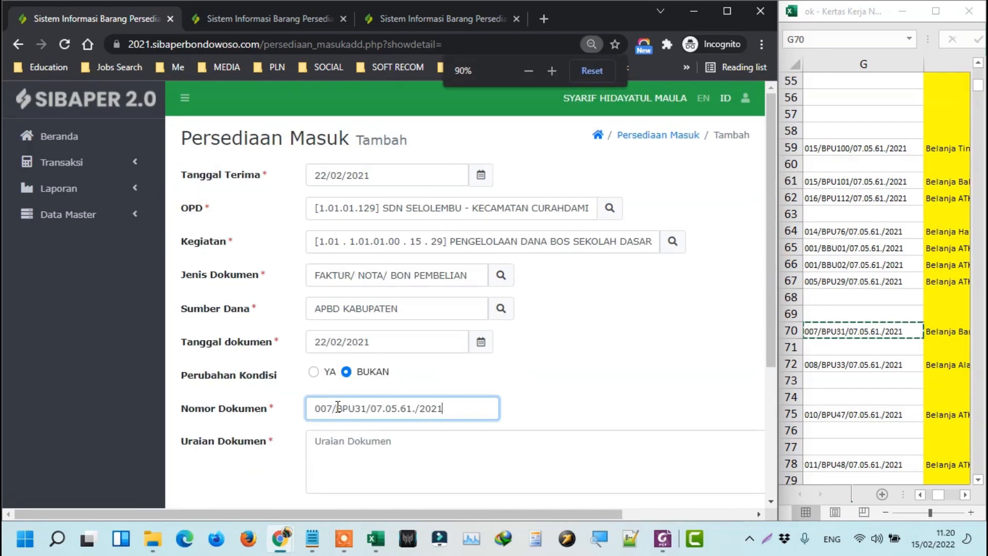
{"action": "scroll", "coordinate": [337, 407], "scroll_direction": "down", "scroll_amount": 4}
{"action": "left_click", "coordinate": [379, 241]}
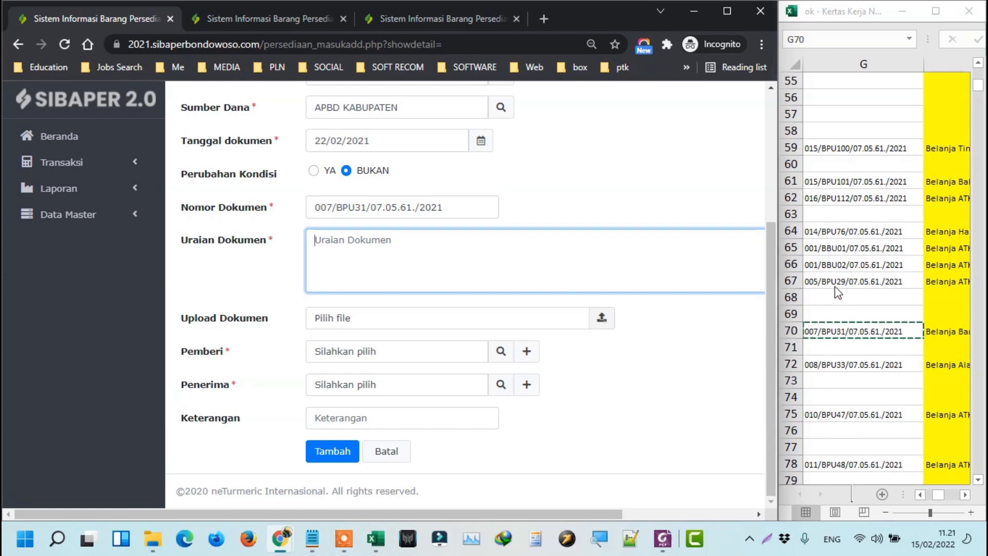
{"action": "left_click", "coordinate": [909, 327]}
{"action": "key", "text": "Right"}
{"action": "key", "text": "ctrl+c"}
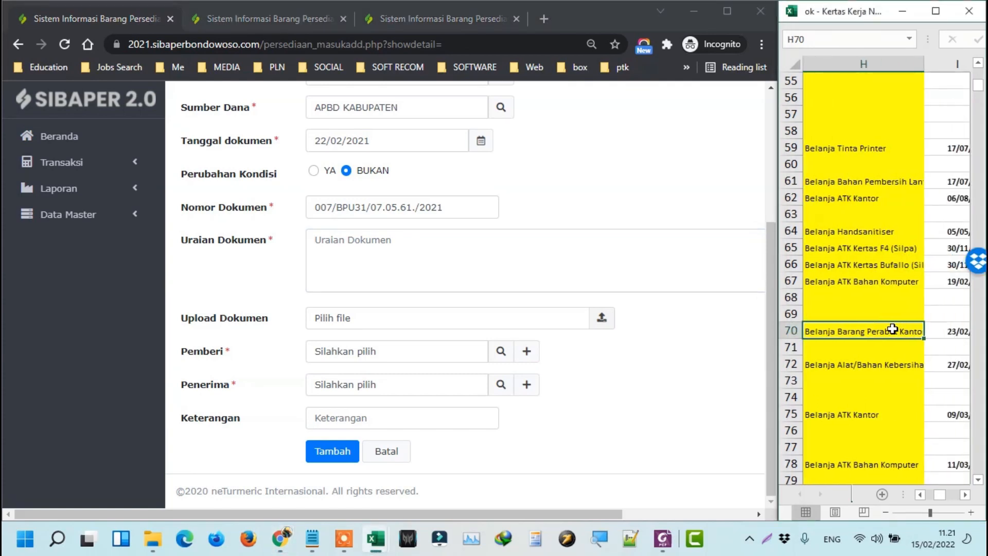
{"action": "left_click", "coordinate": [367, 238]}
{"action": "key", "text": "ctrl+v"}
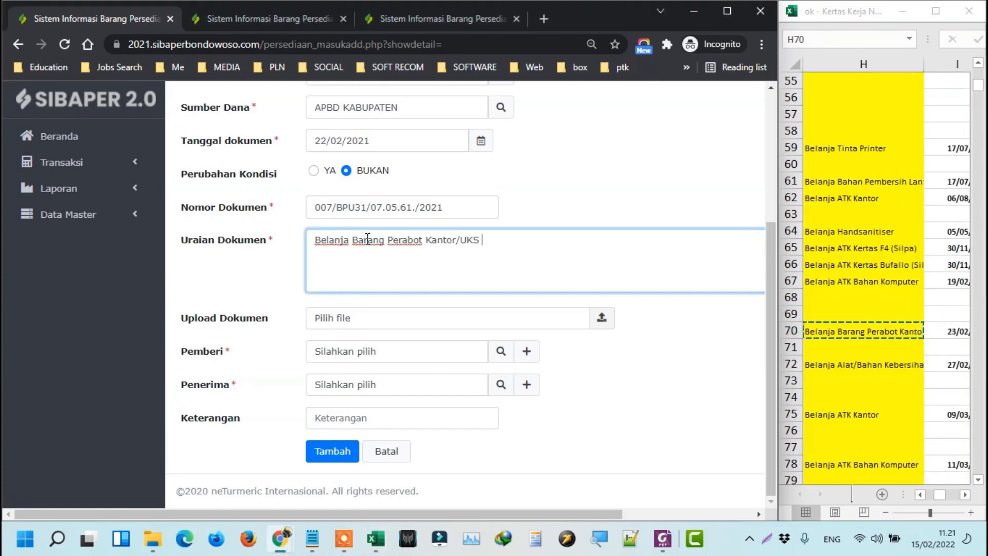
{"action": "left_click", "coordinate": [847, 299]}
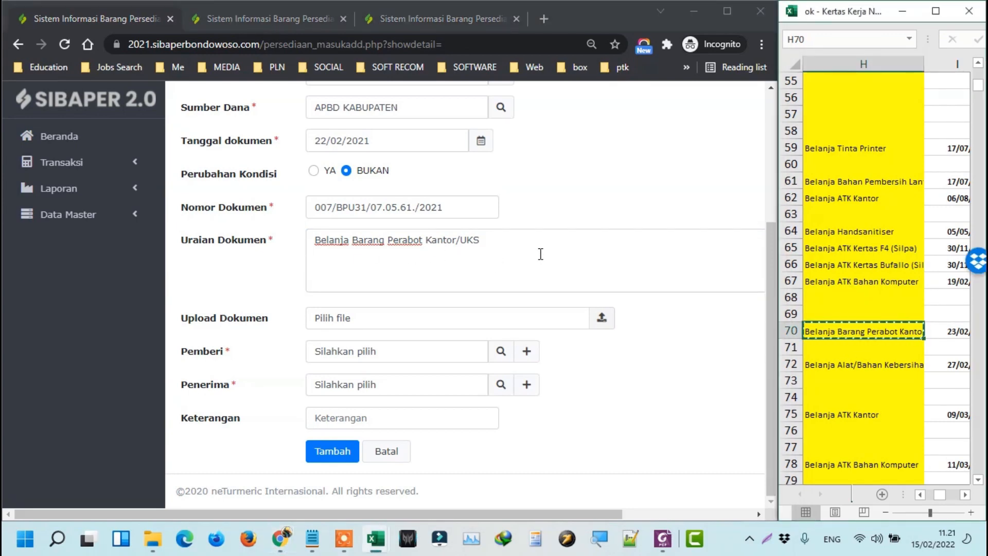
Pick the fifth listed person as Pemberi, the sixth as Penerima, and save the entry.
{"action": "left_click", "coordinate": [507, 355]}
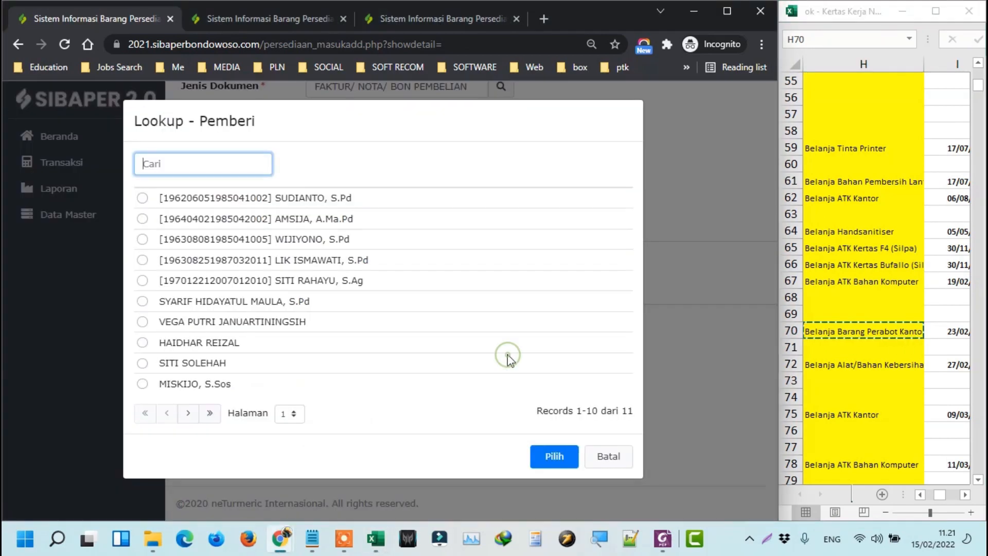
{"action": "left_click", "coordinate": [273, 279]}
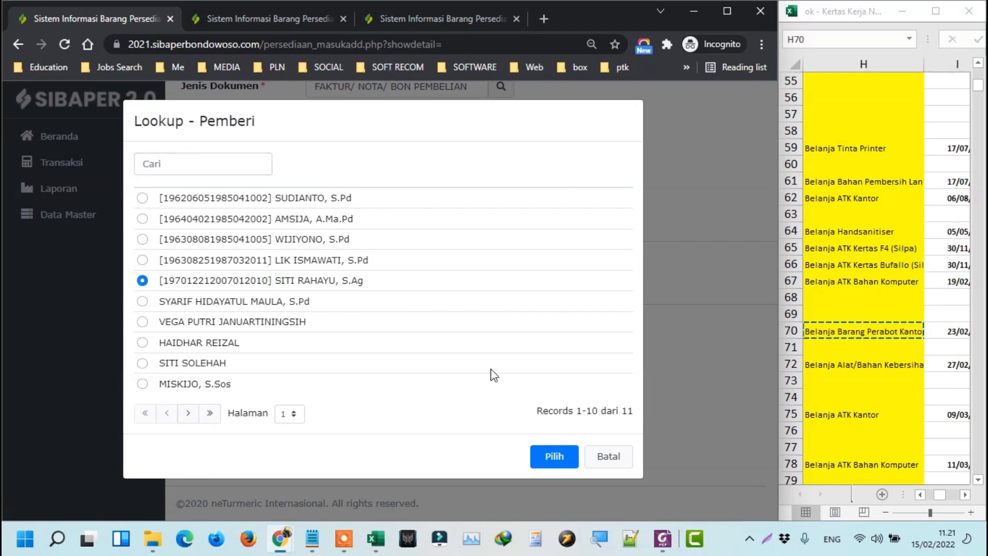
{"action": "left_click", "coordinate": [565, 454]}
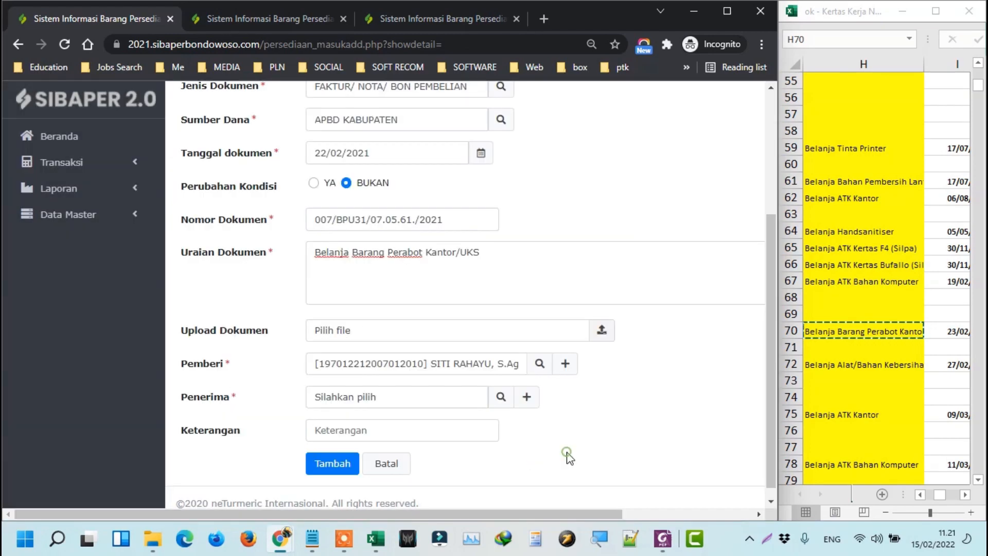
{"action": "left_click", "coordinate": [499, 401]}
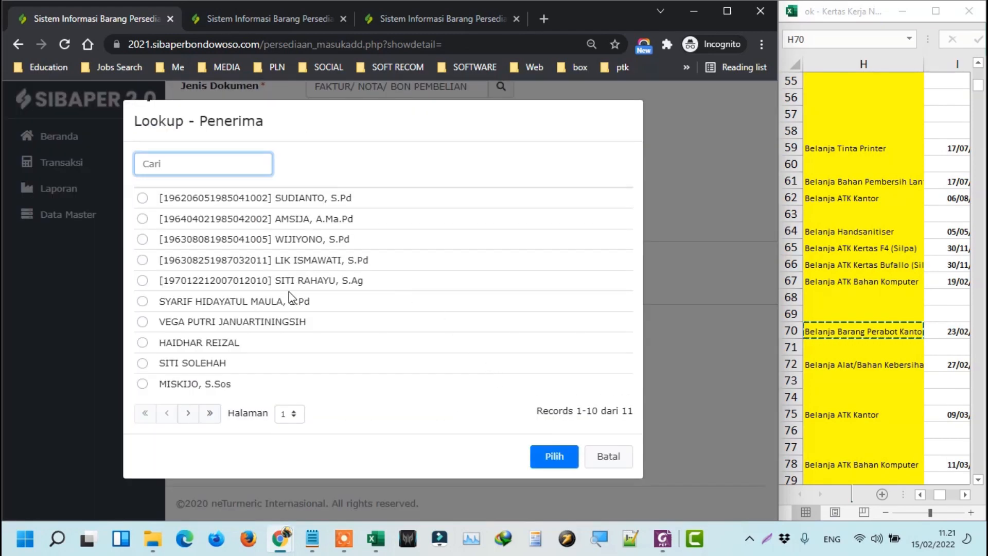
{"action": "left_click", "coordinate": [287, 302]}
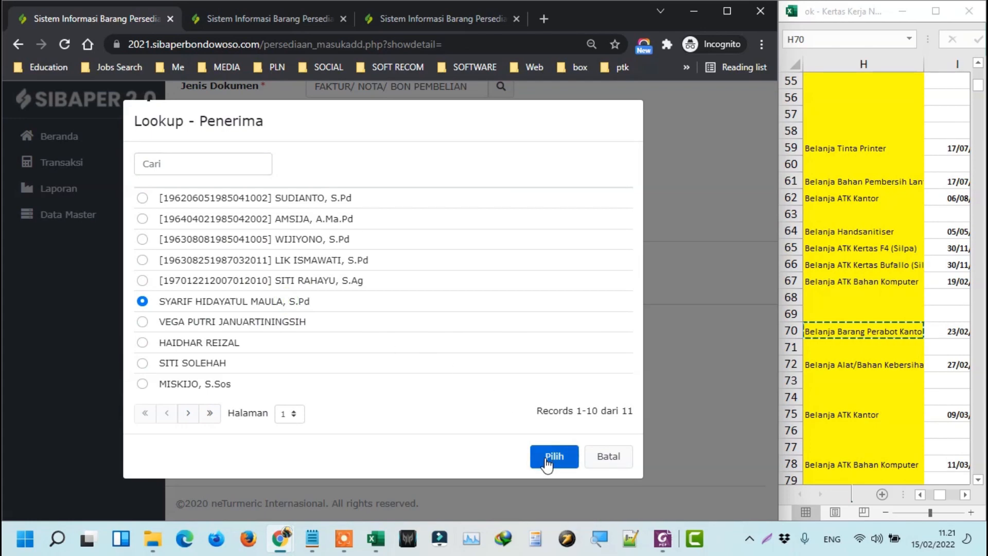
{"action": "left_click", "coordinate": [546, 458]}
{"action": "scroll", "coordinate": [341, 460], "scroll_direction": "down", "scroll_amount": 1}
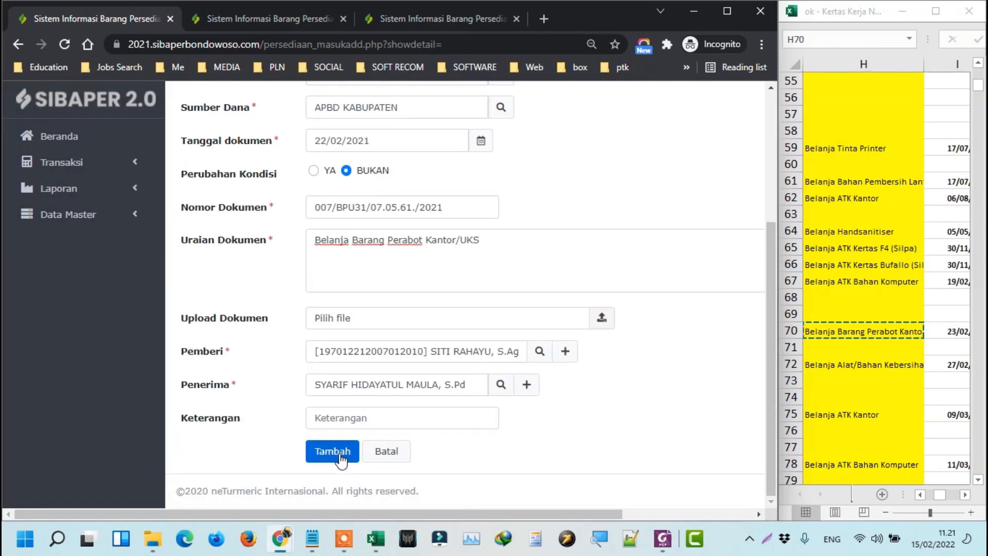
{"action": "left_click", "coordinate": [340, 457]}
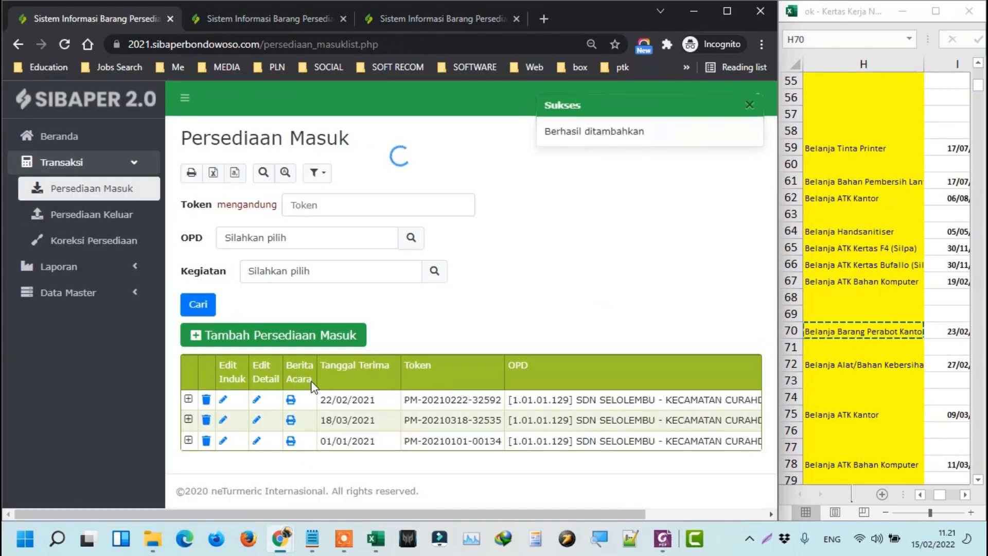
{"action": "left_click", "coordinate": [188, 399]}
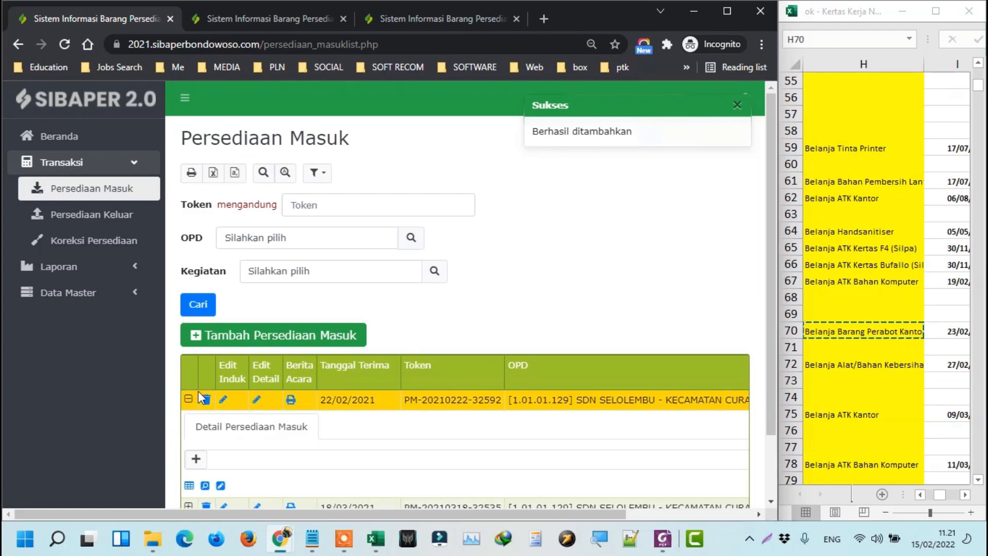
{"action": "left_click", "coordinate": [257, 403]}
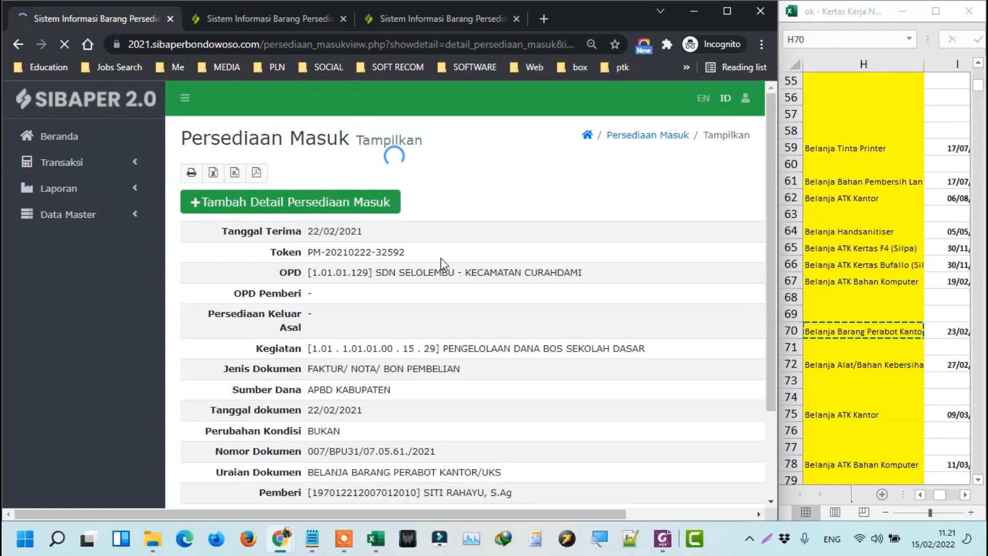
{"action": "left_click_drag", "start_coordinate": [432, 253], "coordinate": [311, 246]}
{"action": "key", "text": "ctrl+c"}
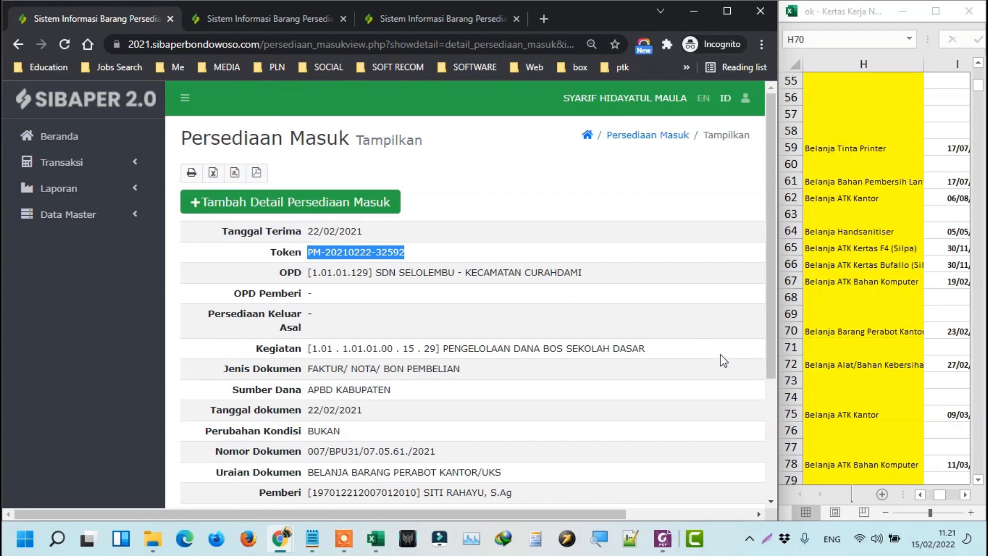
Replace the description in worksheet cell H70 with the copied token.
{"action": "left_click", "coordinate": [868, 367]}
{"action": "scroll", "coordinate": [873, 267], "scroll_direction": "up", "scroll_amount": 2}
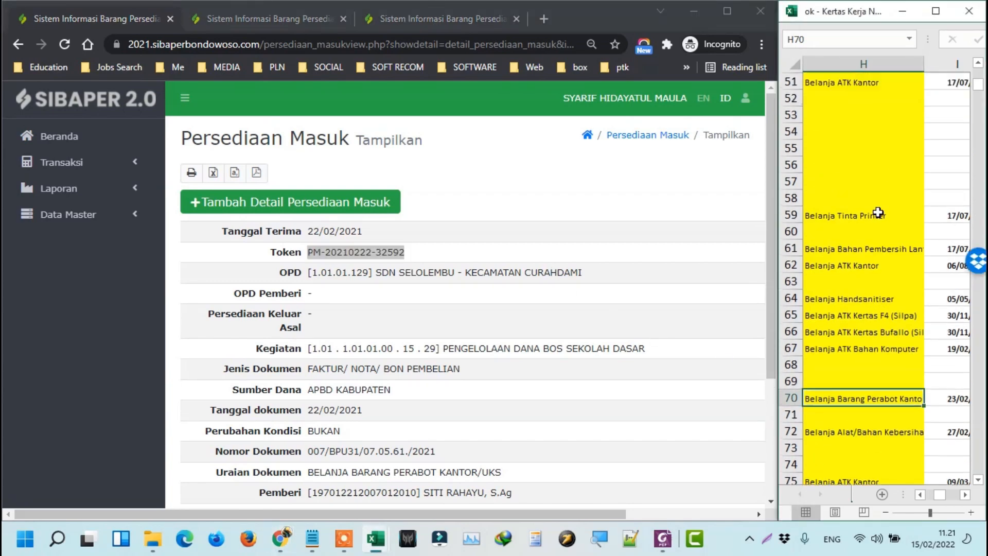
{"action": "scroll", "coordinate": [869, 229], "scroll_direction": "down", "scroll_amount": 2}
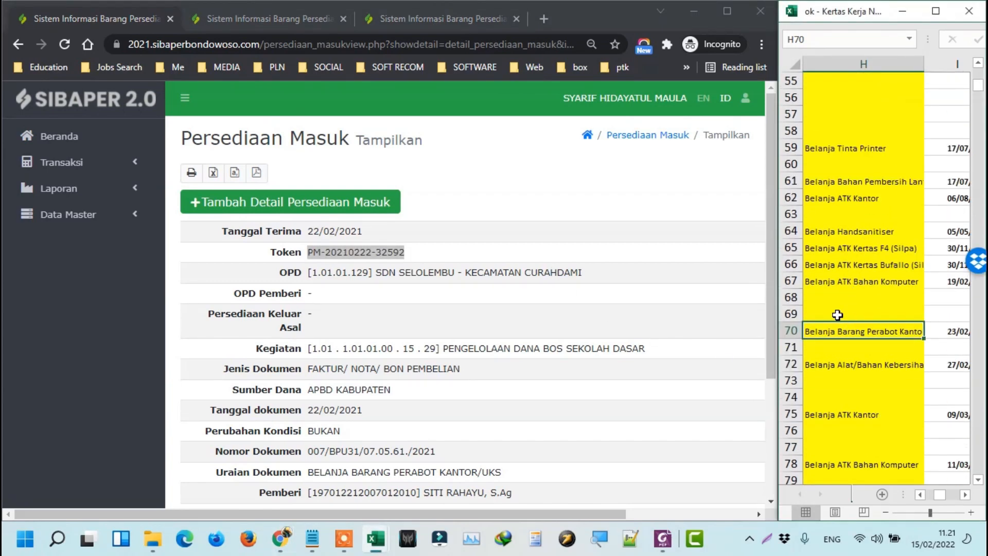
{"action": "key", "text": "BackSpace"}
{"action": "key", "text": "ctrl+v"}
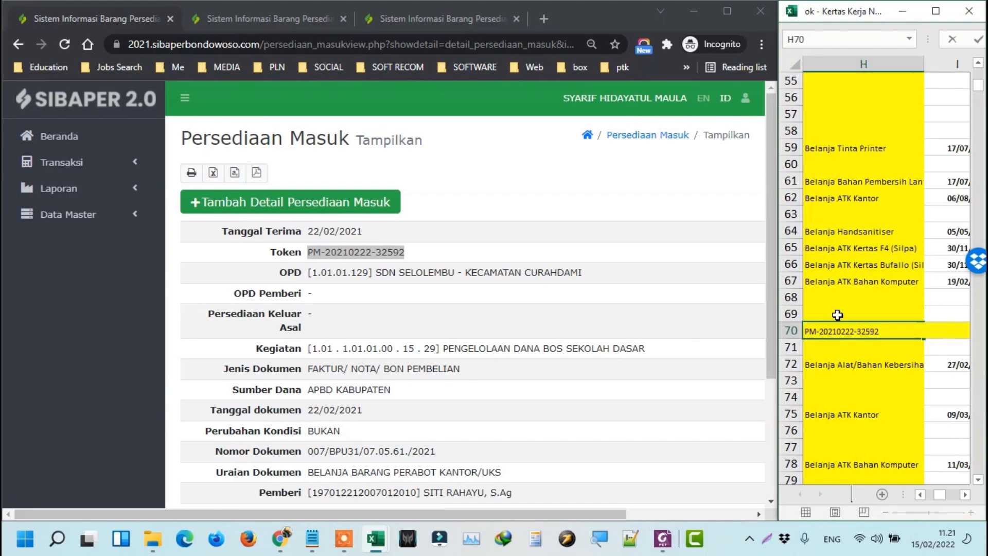
{"action": "key", "text": "Tab"}
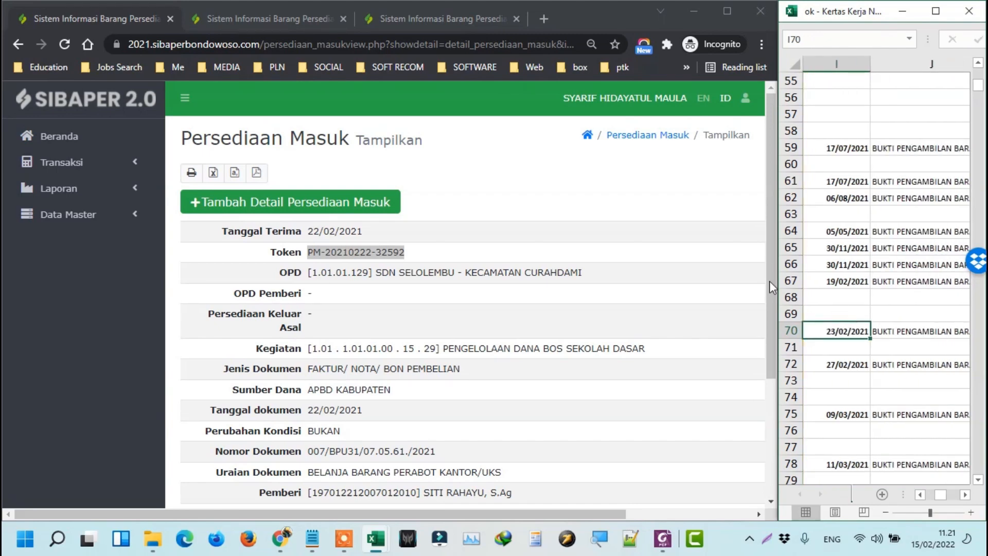
{"action": "scroll", "coordinate": [927, 165], "scroll_direction": "up", "scroll_amount": 15}
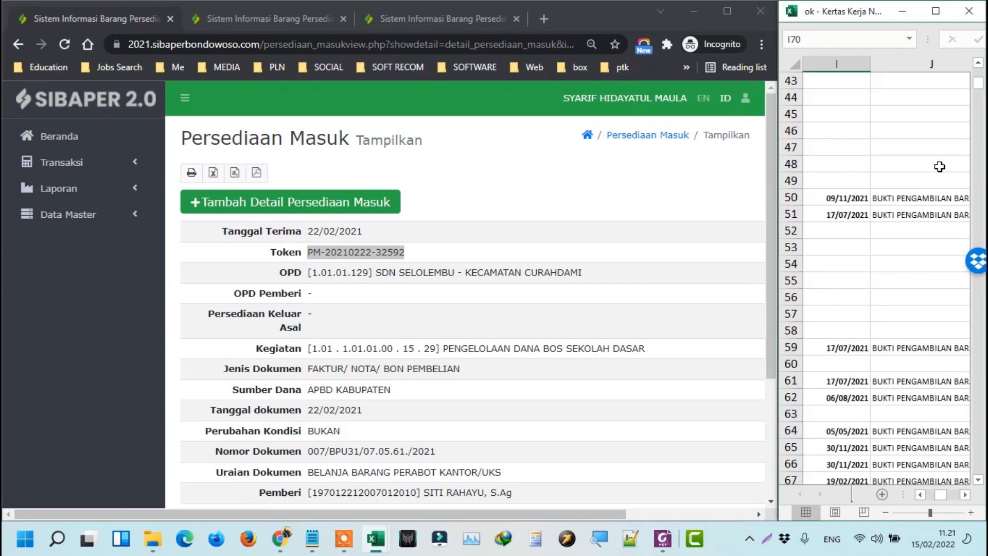
{"action": "scroll", "coordinate": [929, 125], "scroll_direction": "up", "scroll_amount": 3}
{"action": "left_click", "coordinate": [862, 101]}
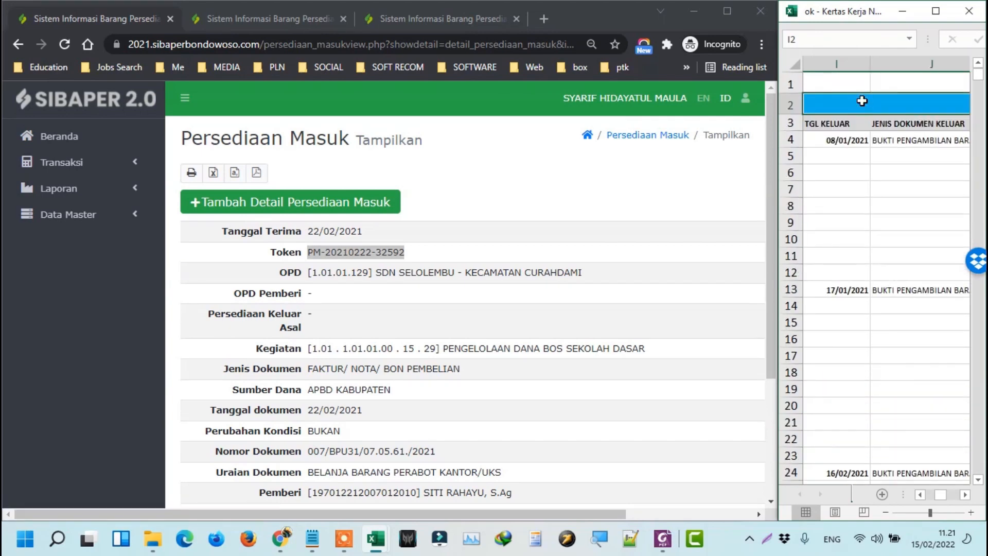
{"action": "left_click", "coordinate": [936, 11]}
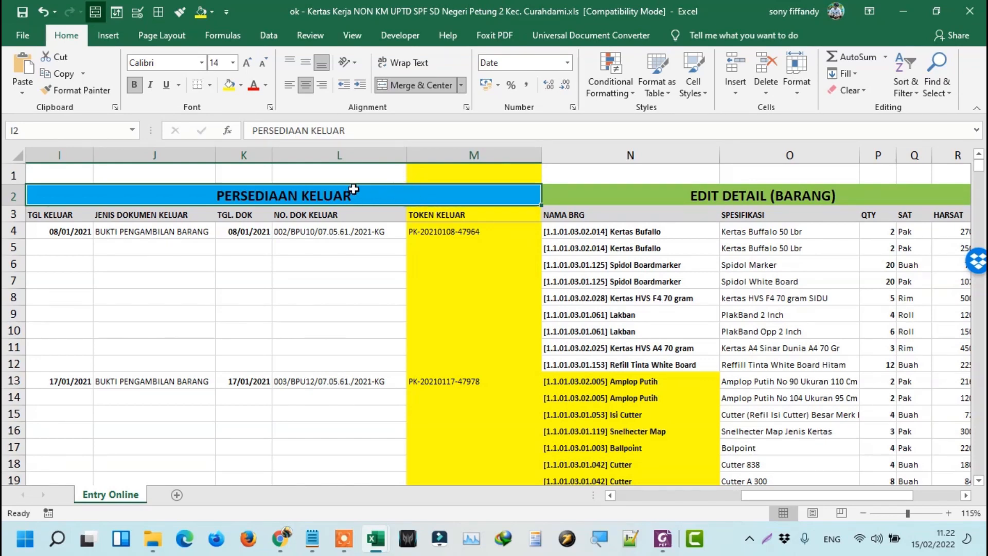
{"action": "scroll", "coordinate": [453, 226], "scroll_direction": "down", "scroll_amount": 7}
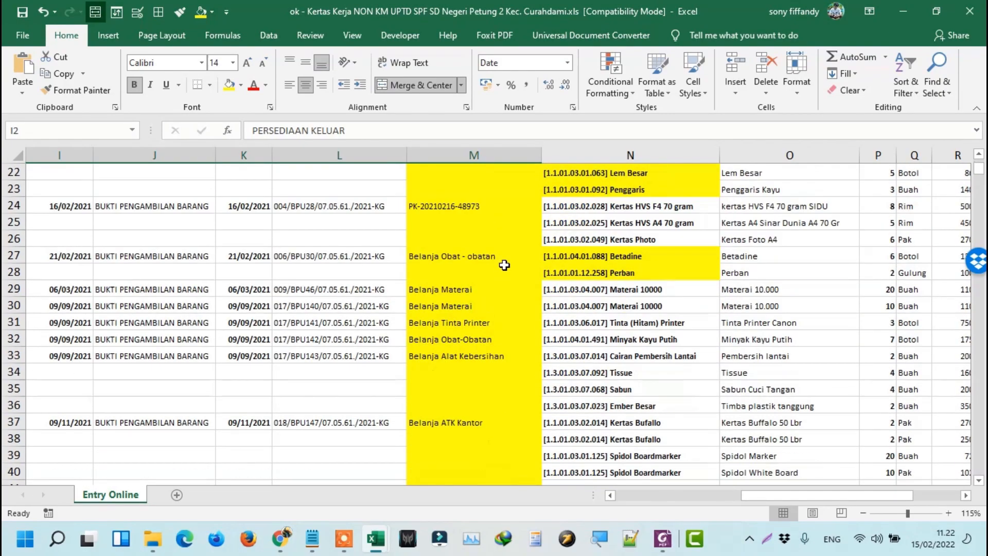
{"action": "scroll", "coordinate": [494, 265], "scroll_direction": "down", "scroll_amount": 10}
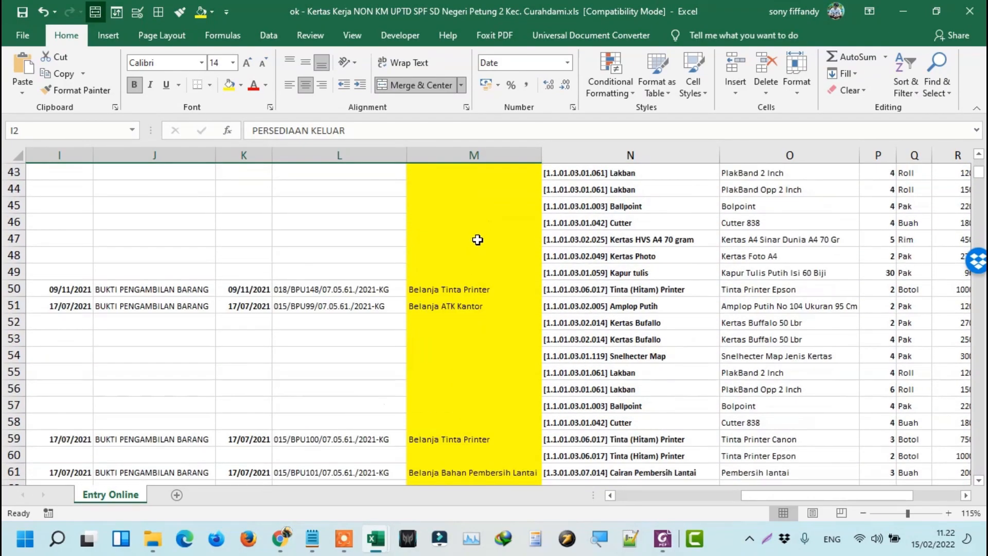
{"action": "scroll", "coordinate": [485, 269], "scroll_direction": "down", "scroll_amount": 6}
{"action": "scroll", "coordinate": [487, 286], "scroll_direction": "up", "scroll_amount": 4}
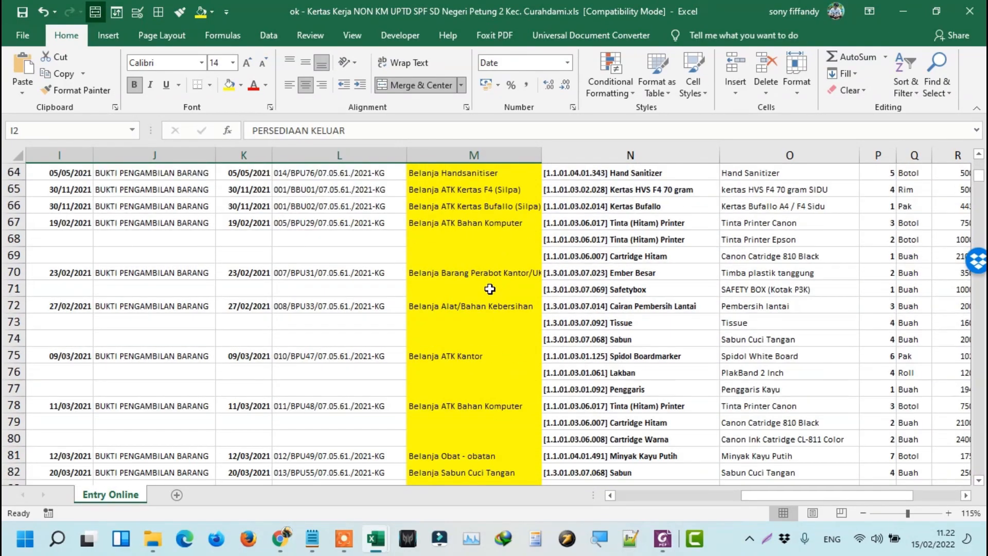
{"action": "scroll", "coordinate": [490, 289], "scroll_direction": "up", "scroll_amount": 10}
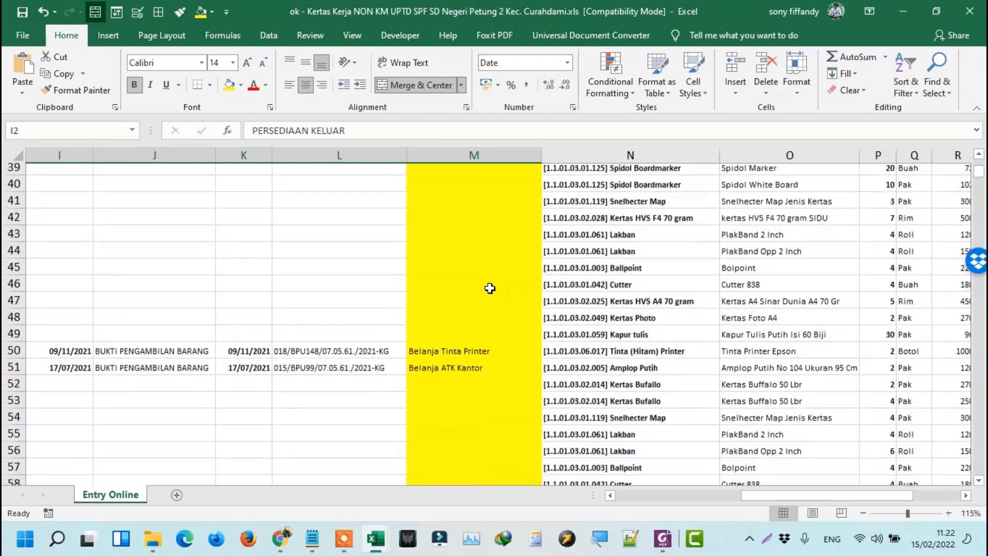
{"action": "scroll", "coordinate": [490, 289], "scroll_direction": "down", "scroll_amount": 15}
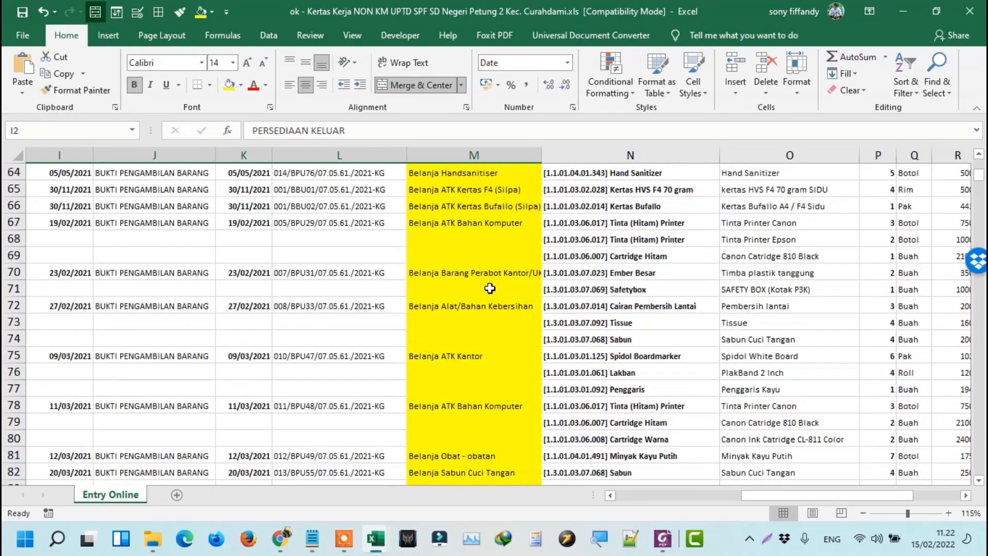
{"action": "scroll", "coordinate": [489, 288], "scroll_direction": "down", "scroll_amount": 2}
{"action": "scroll", "coordinate": [490, 288], "scroll_direction": "up", "scroll_amount": 13}
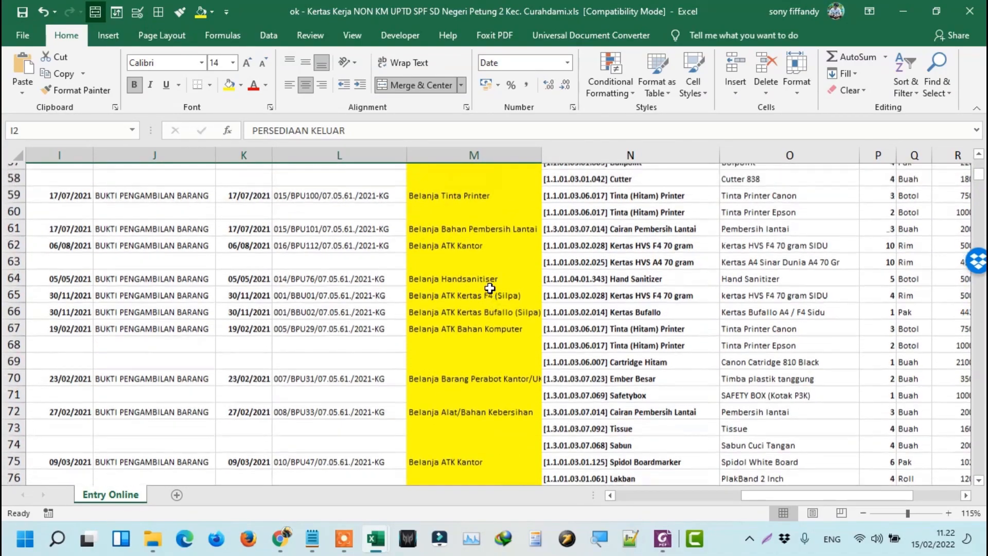
{"action": "scroll", "coordinate": [490, 289], "scroll_direction": "up", "scroll_amount": 7}
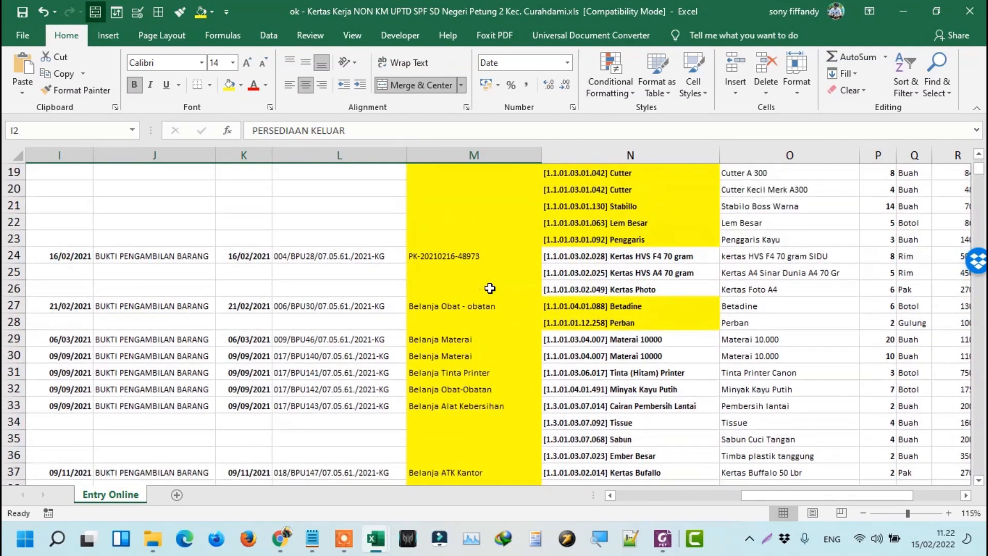
{"action": "left_click", "coordinate": [484, 257]}
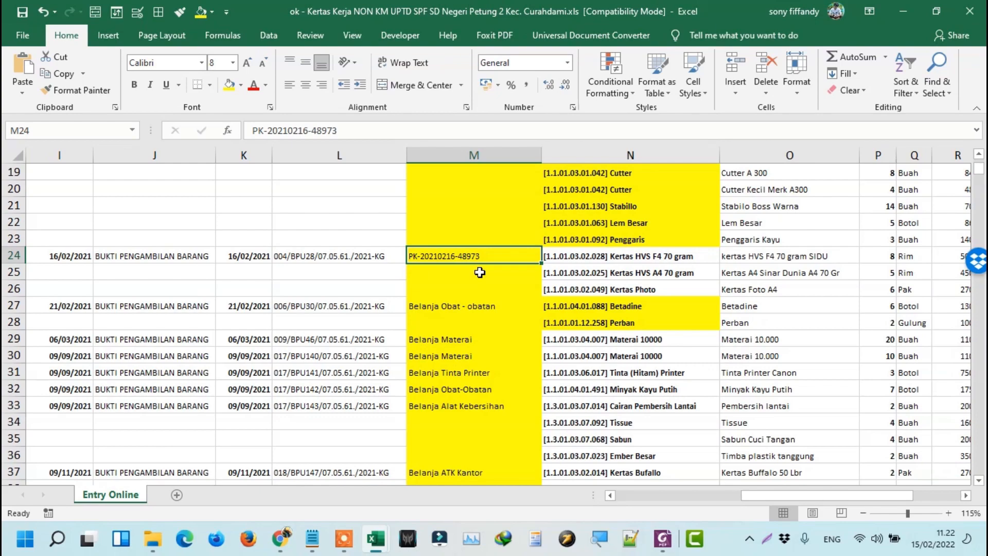
{"action": "scroll", "coordinate": [486, 286], "scroll_direction": "down", "scroll_amount": 4}
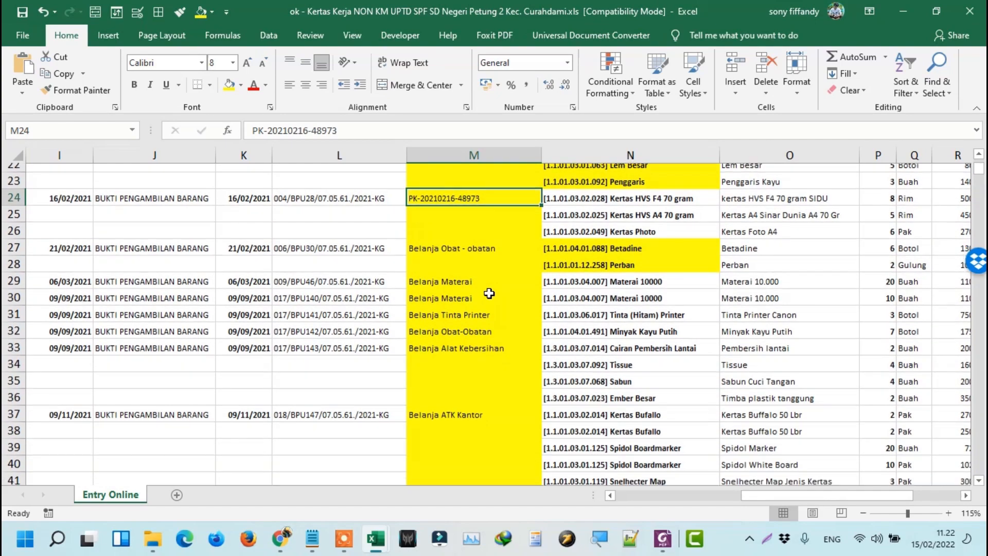
{"action": "scroll", "coordinate": [488, 293], "scroll_direction": "up", "scroll_amount": 4}
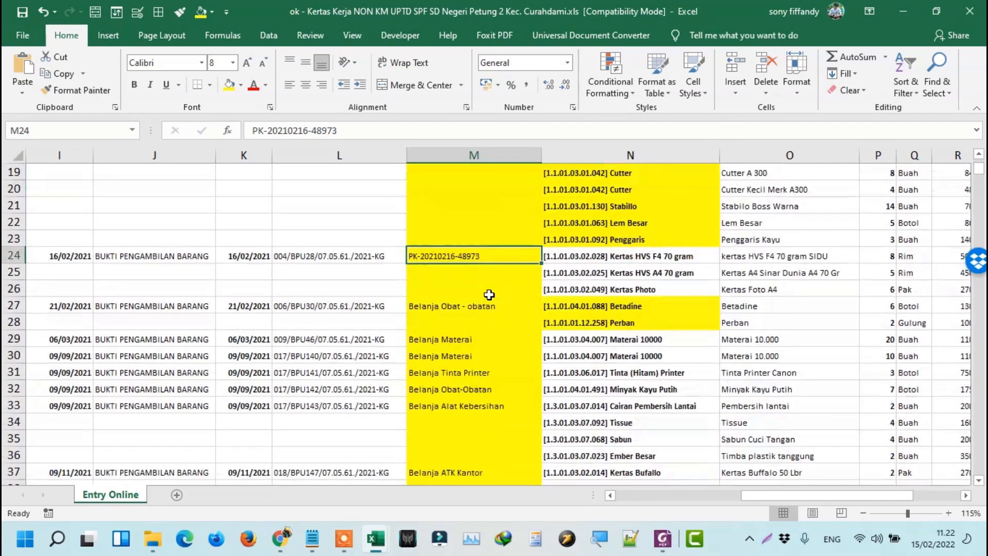
{"action": "key", "text": "Home"}
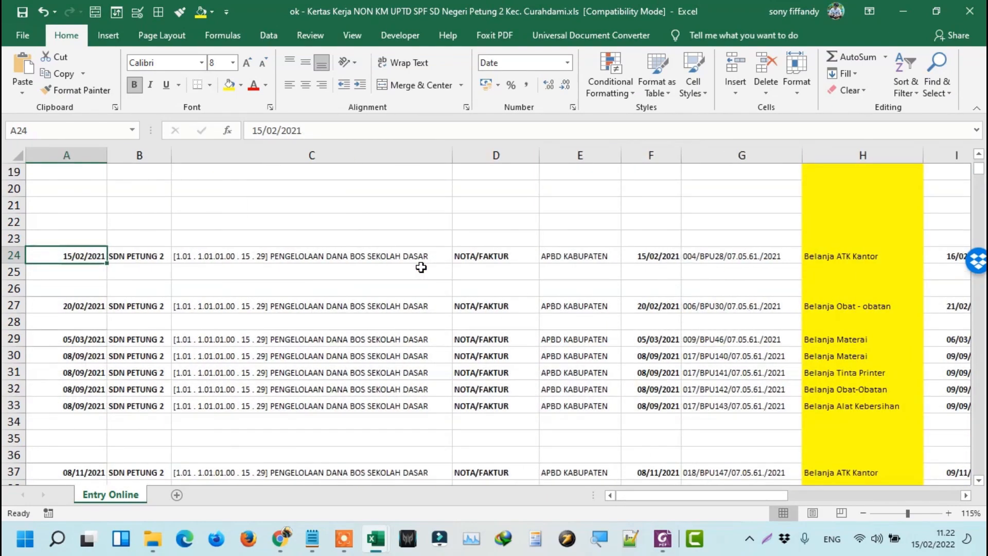
{"action": "key", "text": "Right"}
{"action": "key", "text": "Right"}
{"action": "key", "text": "Right"}
{"action": "key", "text": "Right"}
{"action": "key", "text": "alt+Tab"}
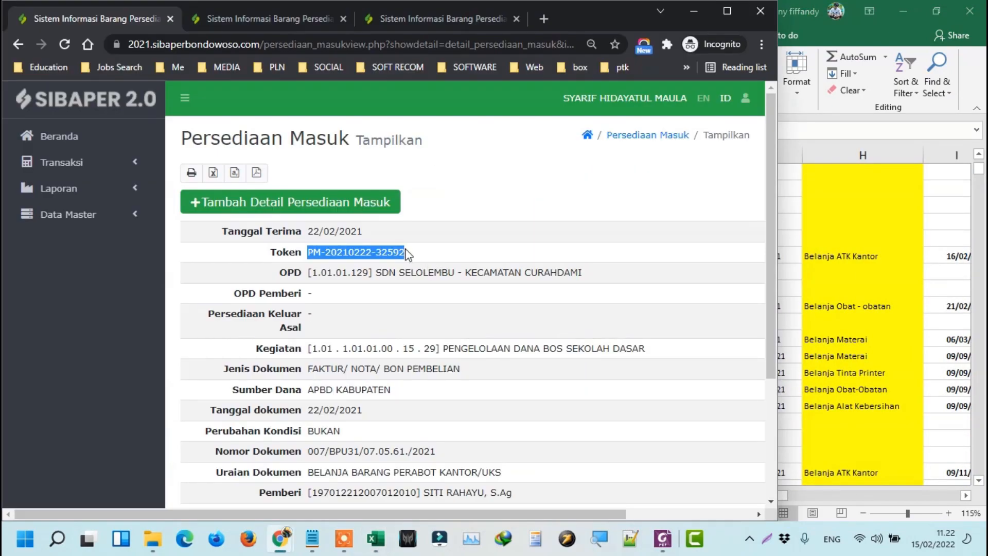
{"action": "key", "text": "alt+Tab"}
{"action": "scroll", "coordinate": [205, 309], "scroll_direction": "down", "scroll_amount": 9}
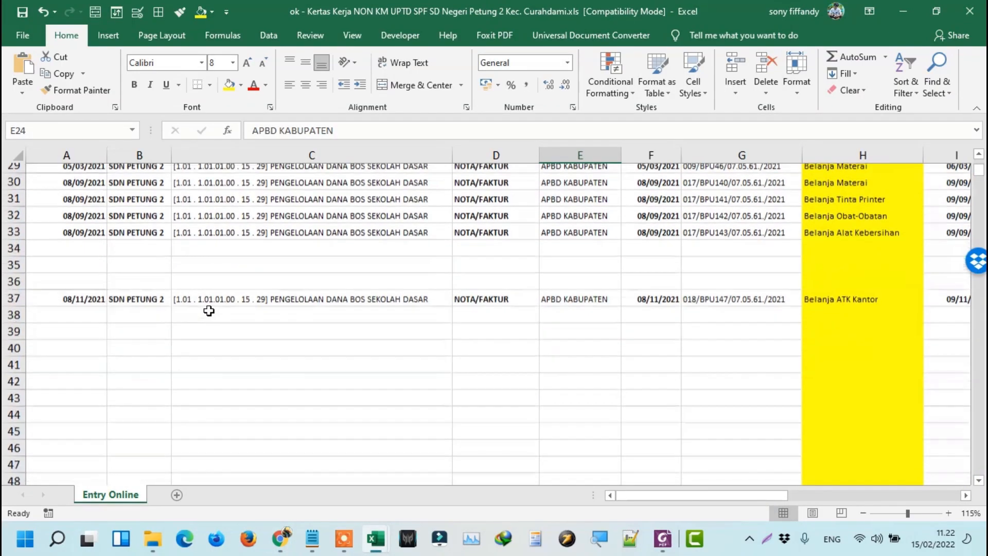
{"action": "scroll", "coordinate": [109, 389], "scroll_direction": "down", "scroll_amount": 4}
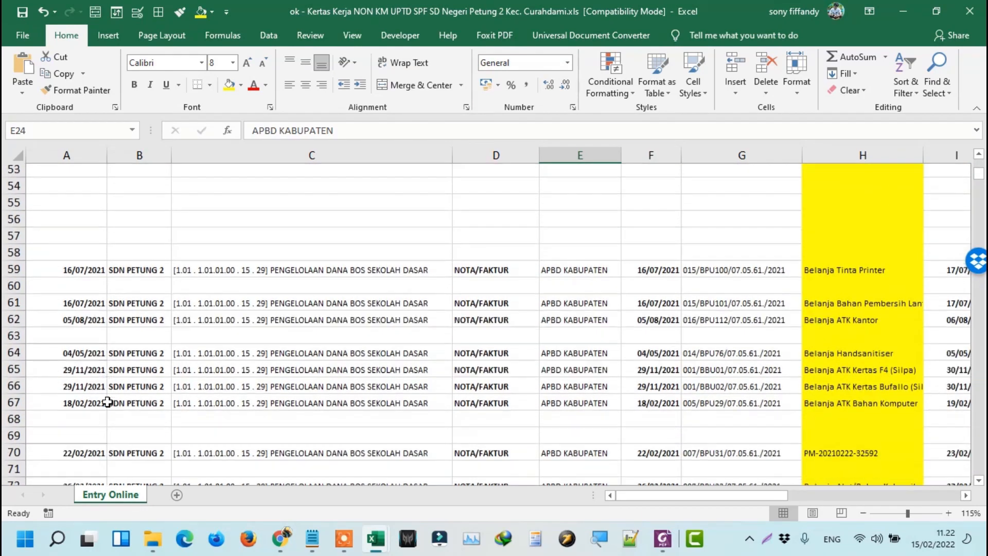
{"action": "left_click", "coordinate": [108, 373]}
{"action": "key", "text": "Right"}
{"action": "key", "text": "Right"}
{"action": "key", "text": "Right"}
{"action": "key", "text": "Right"}
{"action": "key", "text": "Right"}
{"action": "key", "text": "Right"}
{"action": "key", "text": "Right"}
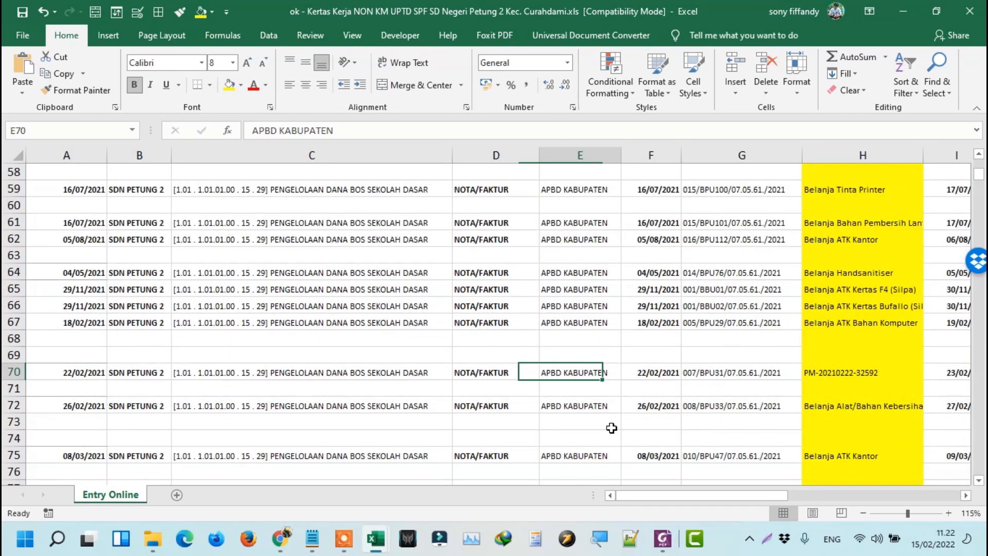
{"action": "left_click", "coordinate": [776, 370]}
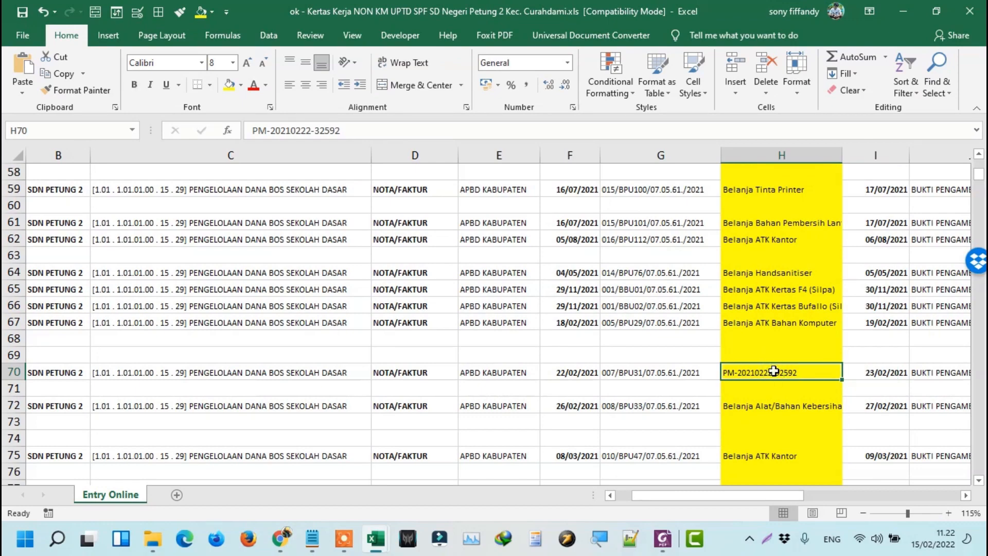
{"action": "left_click", "coordinate": [875, 370]}
{"action": "key", "text": "Right"}
{"action": "key", "text": "Right"}
{"action": "key", "text": "Right"}
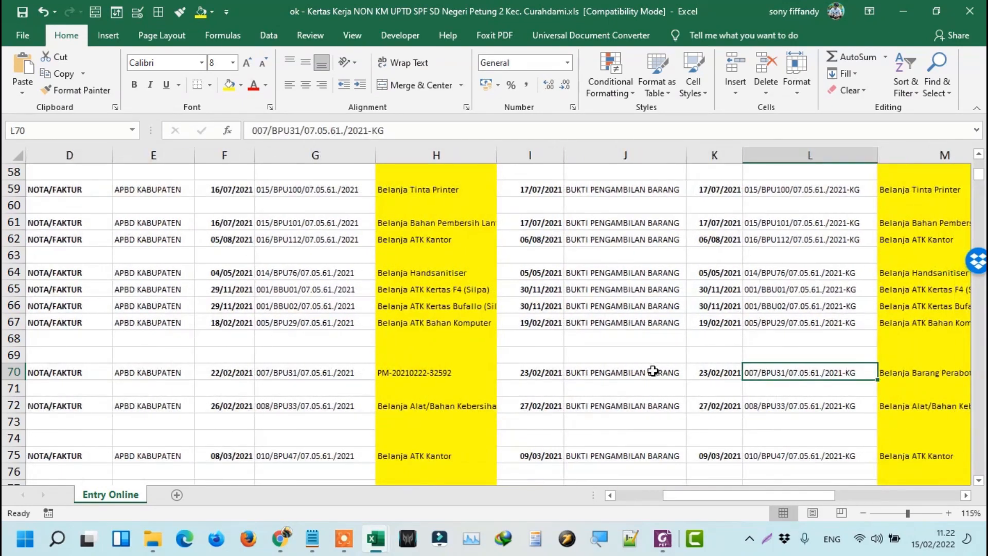
{"action": "left_click", "coordinate": [558, 372]}
{"action": "scroll", "coordinate": [590, 222], "scroll_direction": "up", "scroll_amount": 19}
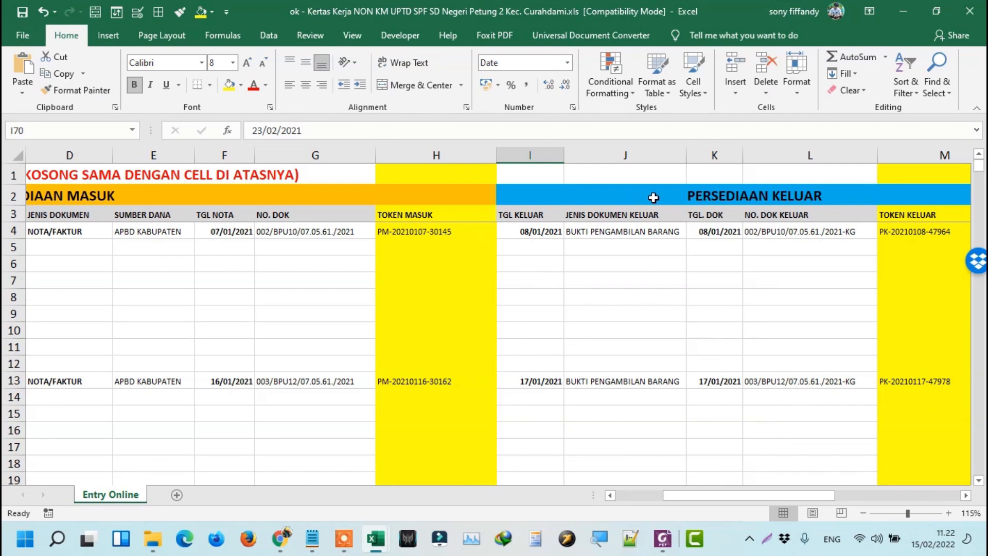
{"action": "scroll", "coordinate": [624, 215], "scroll_direction": "down", "scroll_amount": 14}
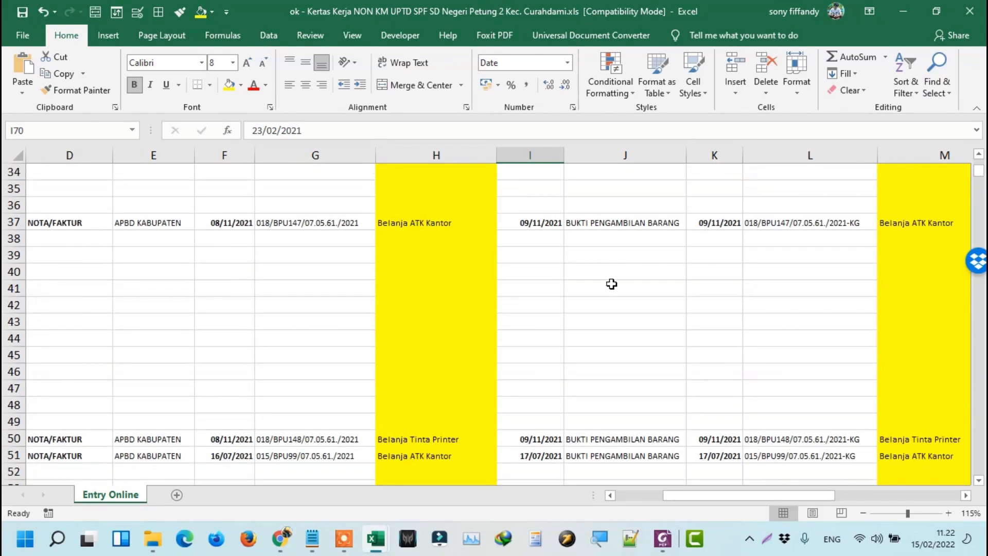
{"action": "scroll", "coordinate": [671, 378], "scroll_direction": "down", "scroll_amount": 3}
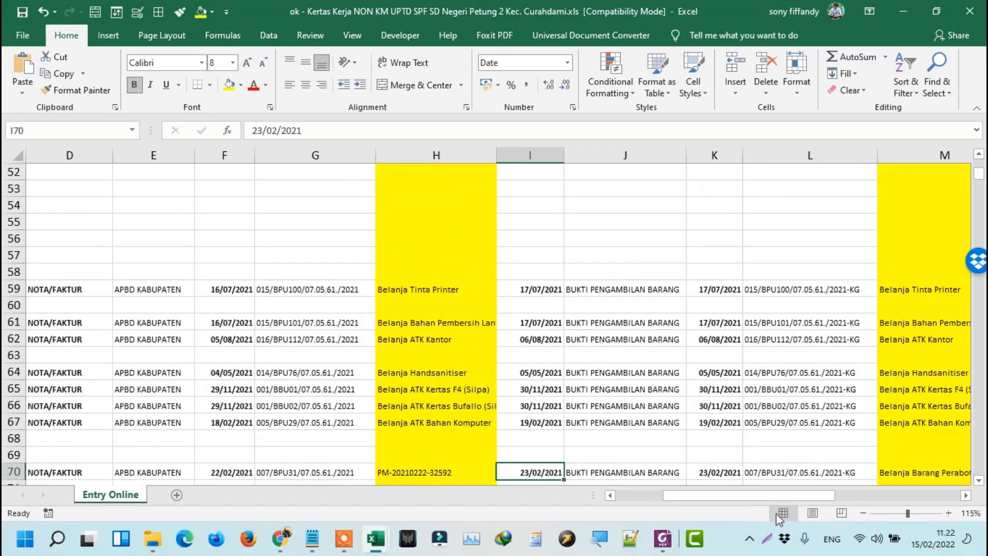
{"action": "left_click_drag", "start_coordinate": [714, 493], "coordinate": [698, 494]}
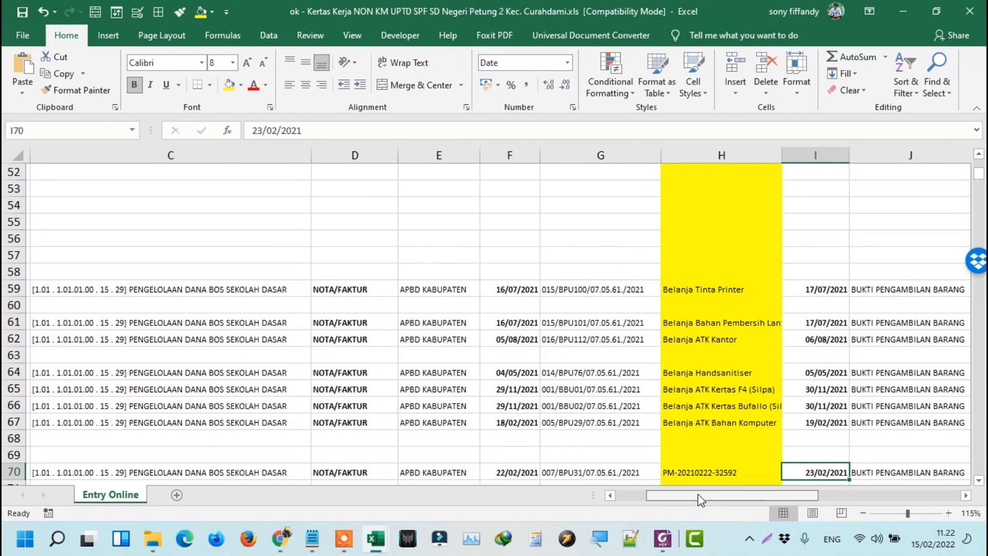
{"action": "scroll", "coordinate": [487, 328], "scroll_direction": "up", "scroll_amount": 4}
{"action": "scroll", "coordinate": [504, 288], "scroll_direction": "up", "scroll_amount": 13}
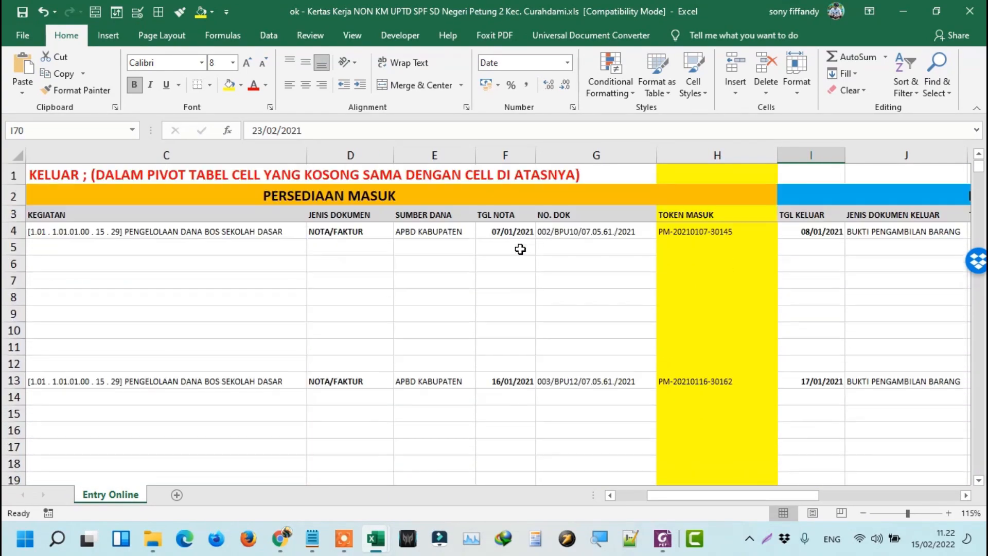
{"action": "left_click", "coordinate": [528, 216]}
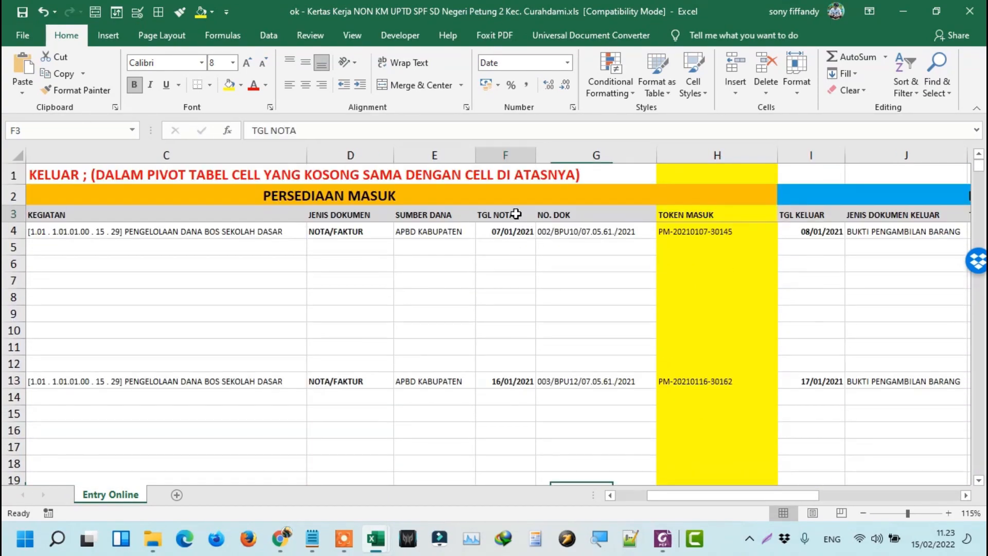
{"action": "left_click", "coordinate": [576, 217]}
{"action": "key", "text": "Right"}
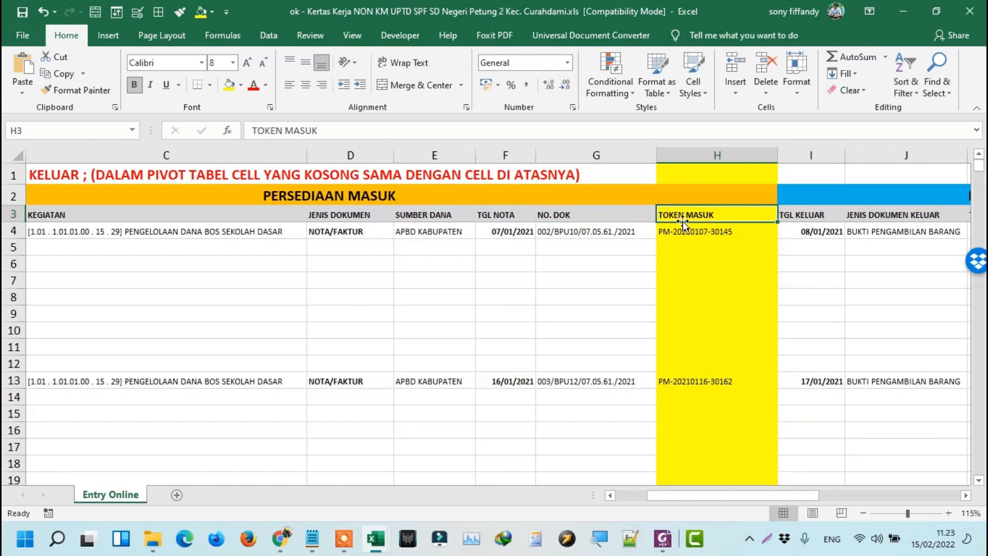
{"action": "key", "text": "Right"}
{"action": "key", "text": "Right"}
{"action": "key", "text": "Right"}
{"action": "key", "text": "Right"}
{"action": "key", "text": "Right"}
{"action": "key", "text": "Right"}
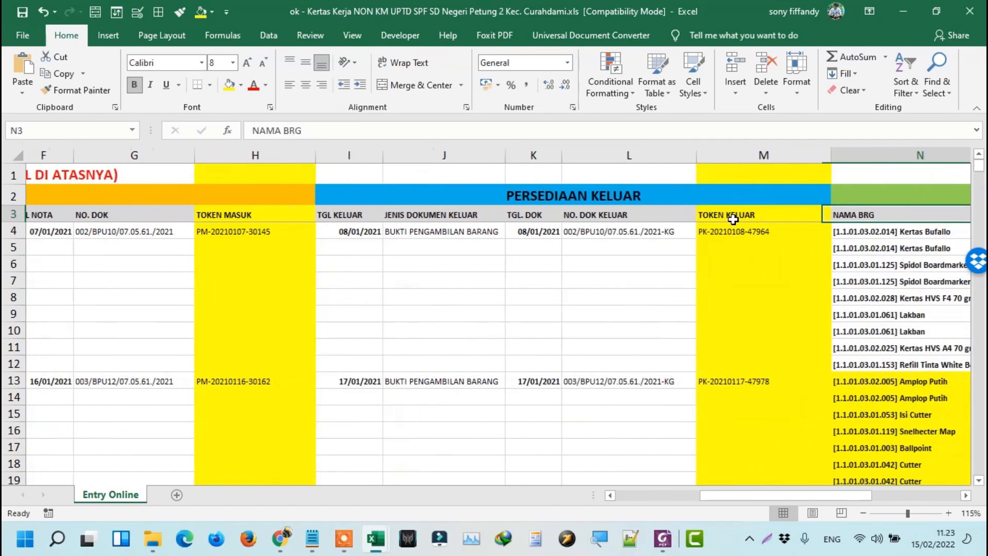
{"action": "key", "text": "Right"}
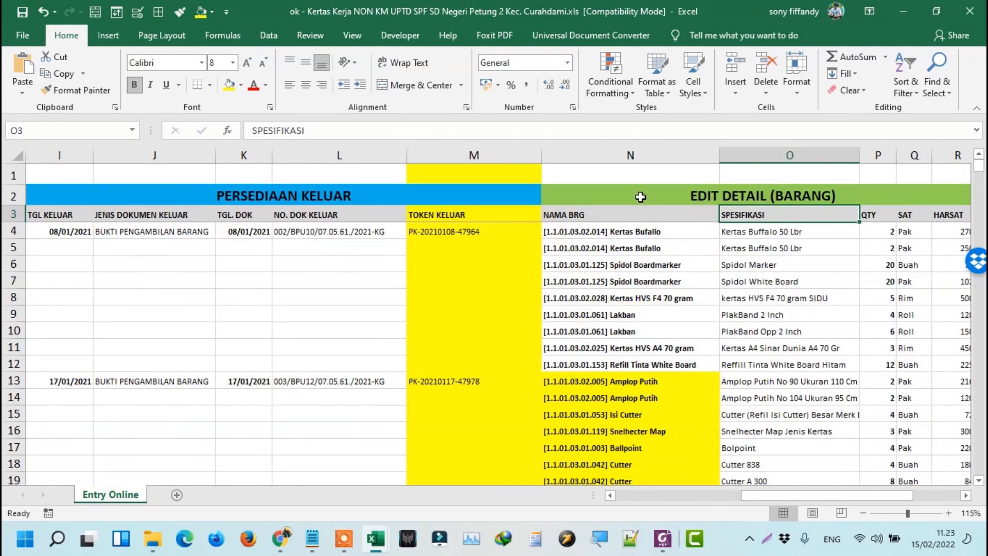
{"action": "left_click", "coordinate": [614, 197]}
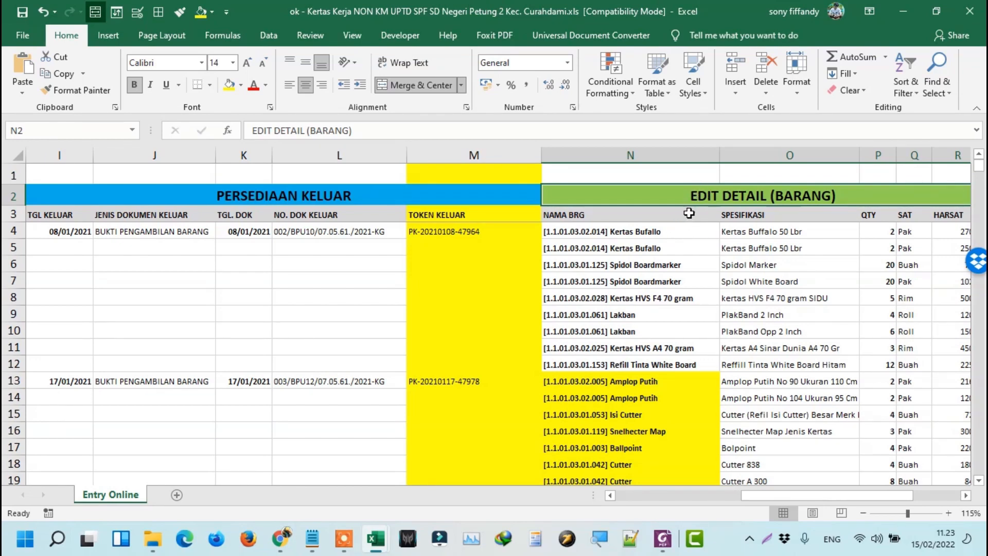
{"action": "scroll", "coordinate": [560, 292], "scroll_direction": "down", "scroll_amount": 20}
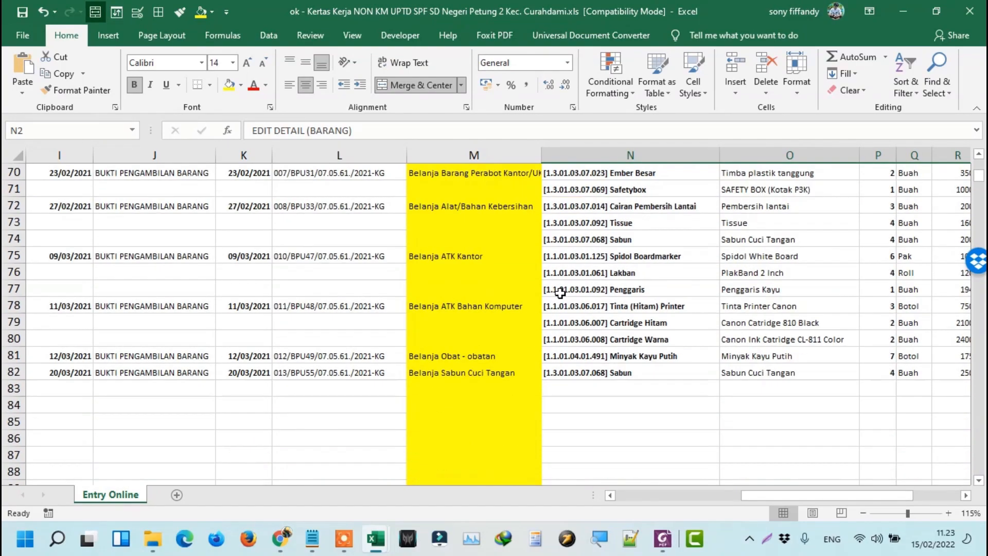
{"action": "scroll", "coordinate": [560, 293], "scroll_direction": "down", "scroll_amount": 3}
{"action": "scroll", "coordinate": [560, 292], "scroll_direction": "up", "scroll_amount": 8}
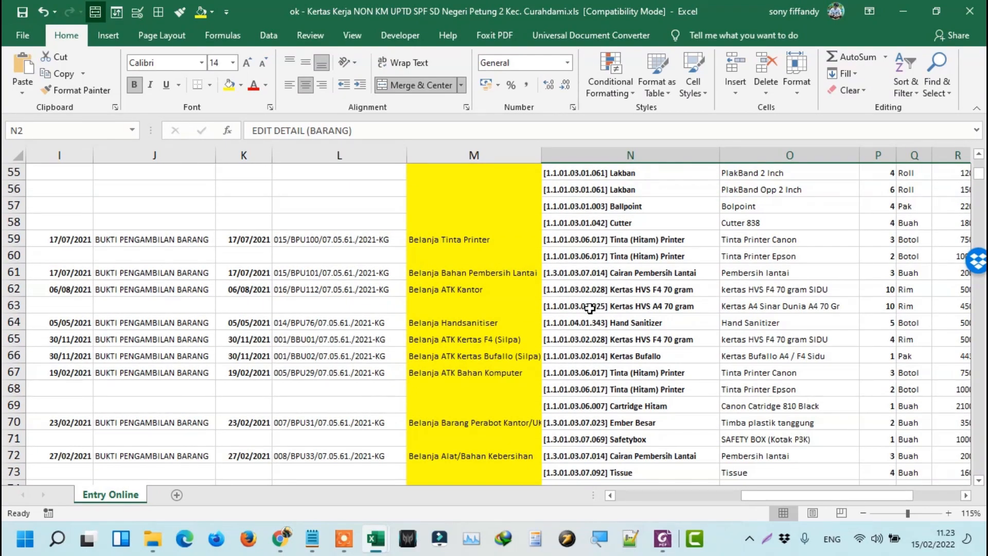
{"action": "scroll", "coordinate": [589, 308], "scroll_direction": "up", "scroll_amount": 7}
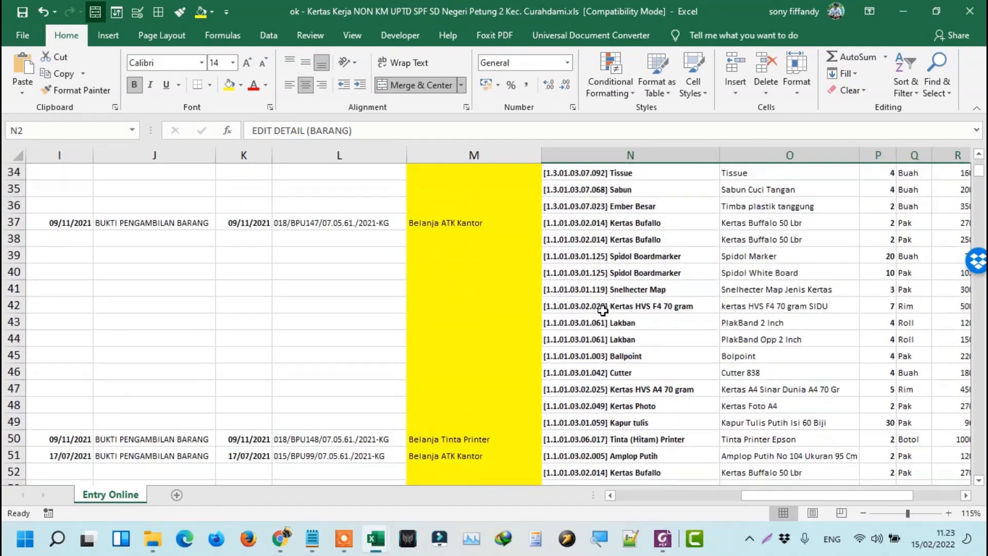
{"action": "scroll", "coordinate": [602, 309], "scroll_direction": "down", "scroll_amount": 13}
{"action": "scroll", "coordinate": [589, 320], "scroll_direction": "up", "scroll_amount": 4}
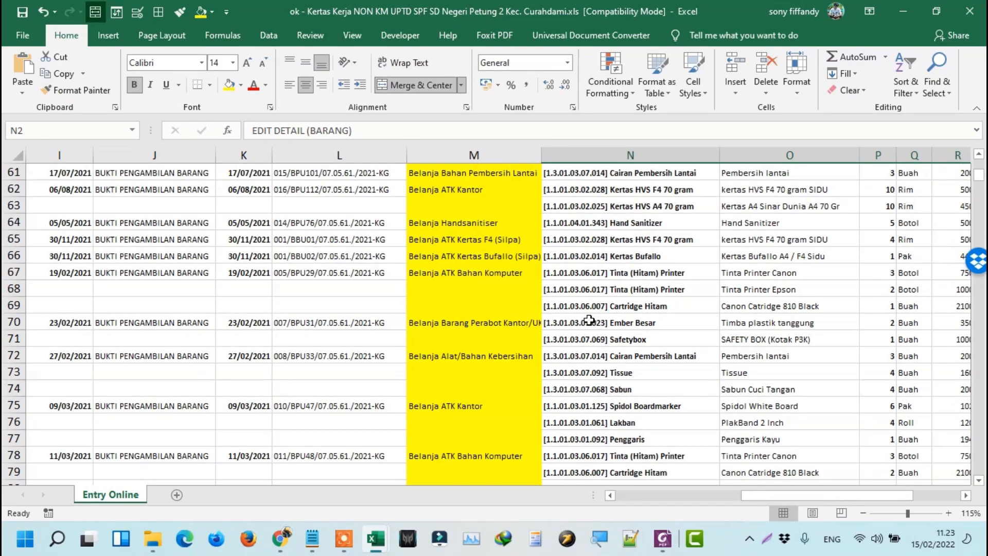
{"action": "scroll", "coordinate": [589, 320], "scroll_direction": "up", "scroll_amount": 4}
{"action": "left_click", "coordinate": [592, 305]}
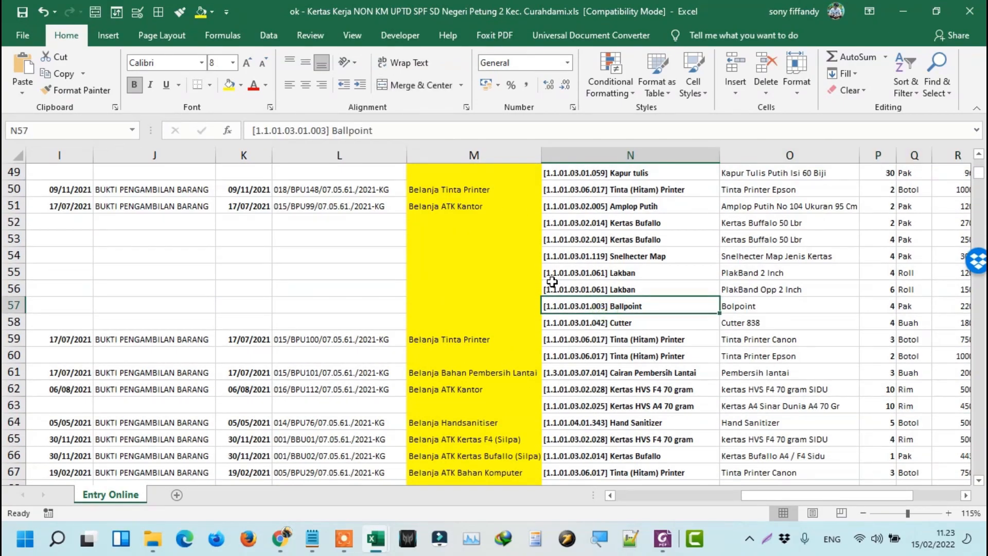
{"action": "key", "text": "Home"}
{"action": "scroll", "coordinate": [540, 276], "scroll_direction": "down", "scroll_amount": 6}
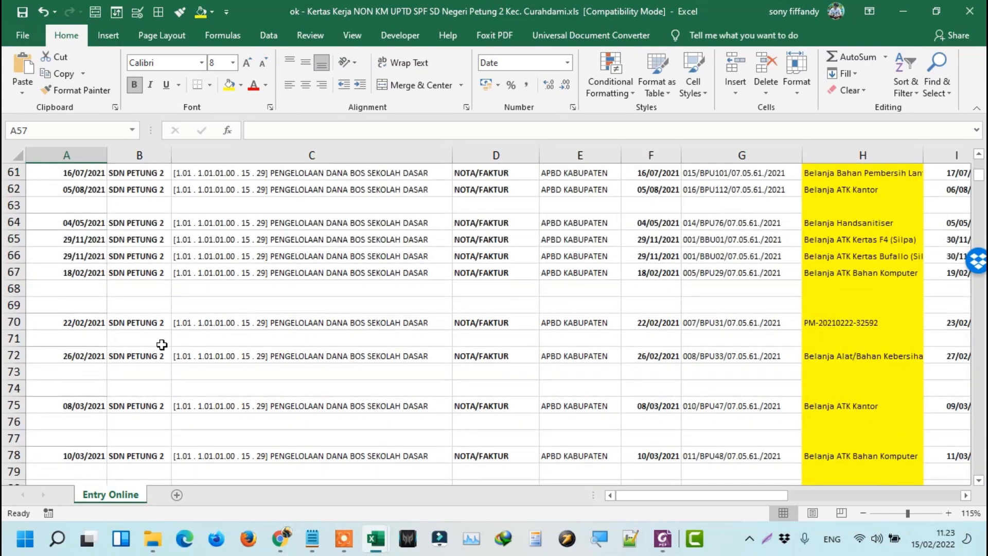
Copy item code [1.3.01.03.07.023] Ember Besar from cell N70 and switch to SIBAPER.
{"action": "left_click", "coordinate": [103, 220]}
{"action": "key", "text": "Right"}
{"action": "key", "text": "Right"}
{"action": "key", "text": "Right"}
{"action": "key", "text": "Right"}
{"action": "key", "text": "Right"}
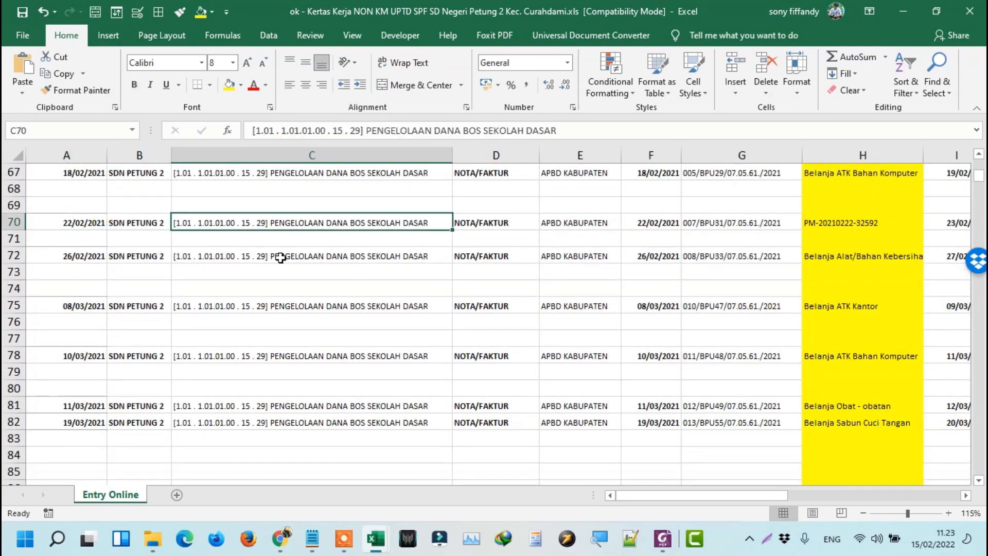
{"action": "key", "text": "Right"}
{"action": "key", "text": "Right"}
{"action": "key", "text": "Right"}
{"action": "key", "text": "Right"}
{"action": "key", "text": "Right"}
{"action": "key", "text": "Right"}
{"action": "key", "text": "Right"}
{"action": "key", "text": "Right"}
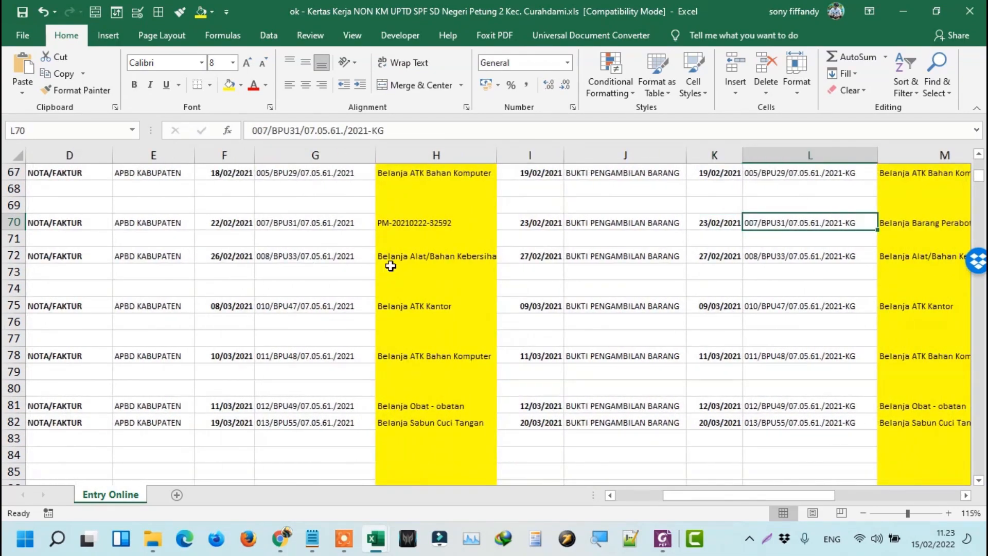
{"action": "key", "text": "Right"}
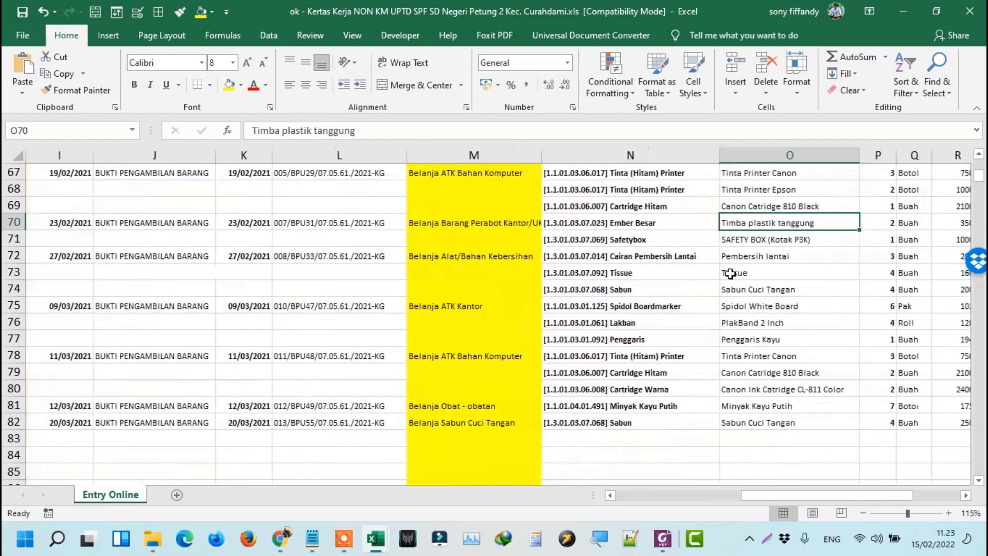
{"action": "left_click", "coordinate": [566, 225]}
{"action": "key", "text": "ctrl+c"}
{"action": "scroll", "coordinate": [716, 233], "scroll_direction": "up", "scroll_amount": 20}
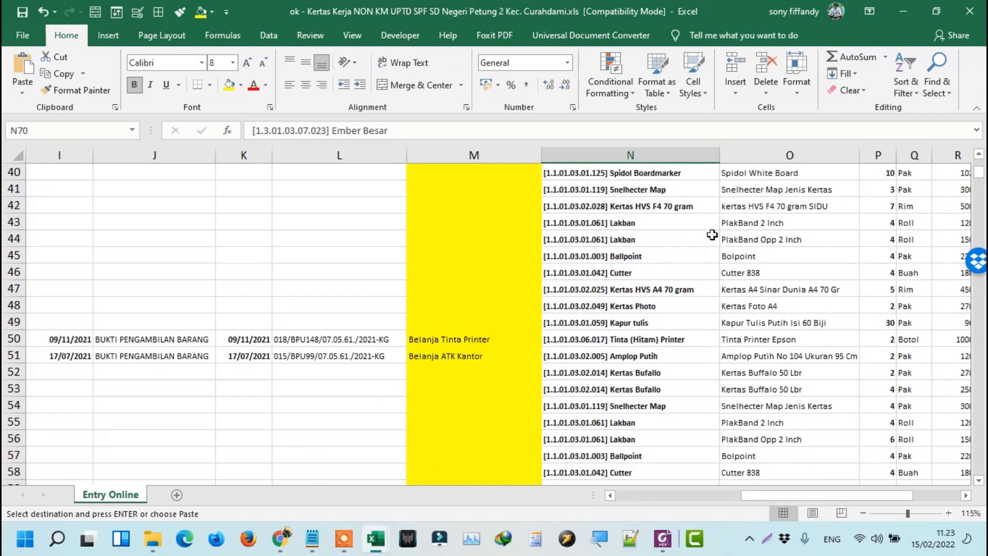
{"action": "scroll", "coordinate": [669, 257], "scroll_direction": "down", "scroll_amount": 19}
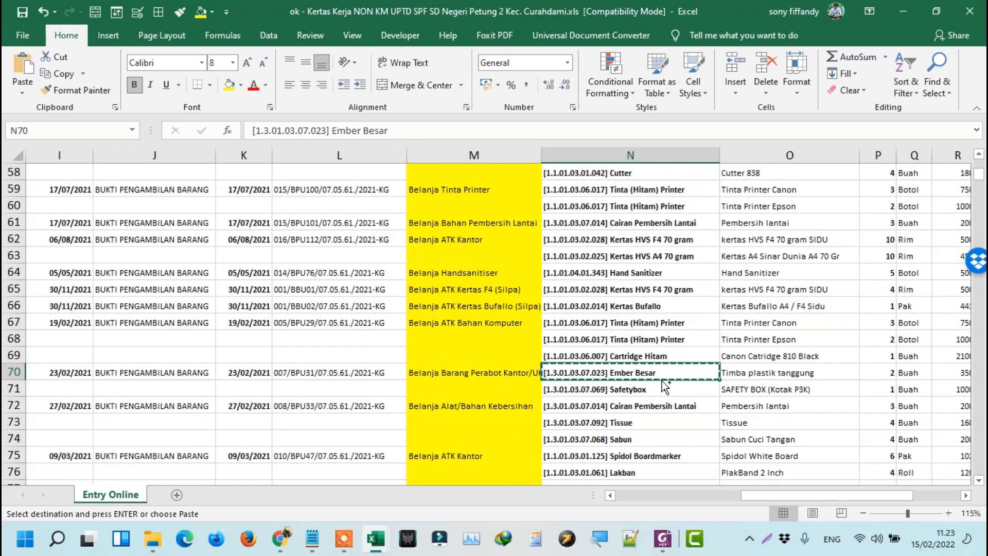
{"action": "scroll", "coordinate": [664, 379], "scroll_direction": "up", "scroll_amount": 1}
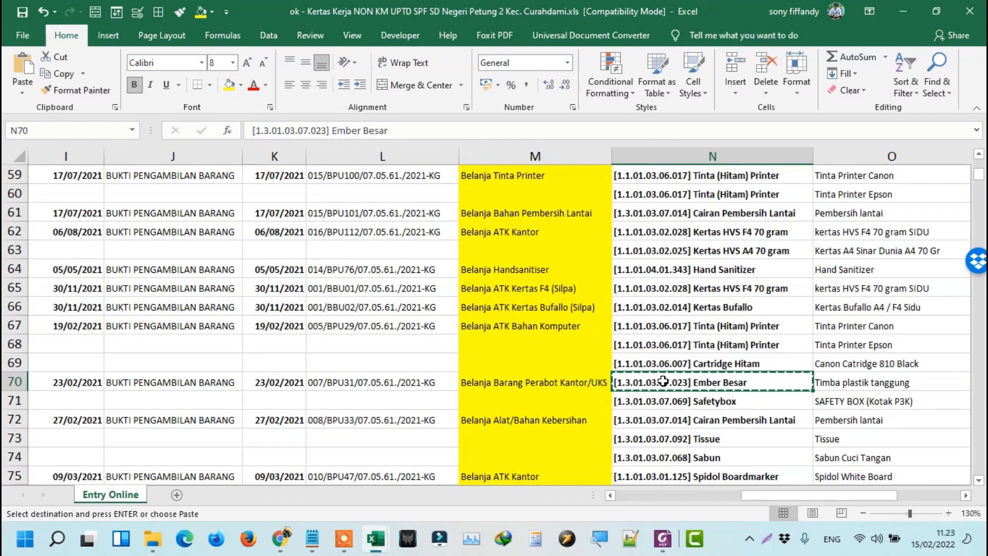
{"action": "key", "text": "alt+Tab"}
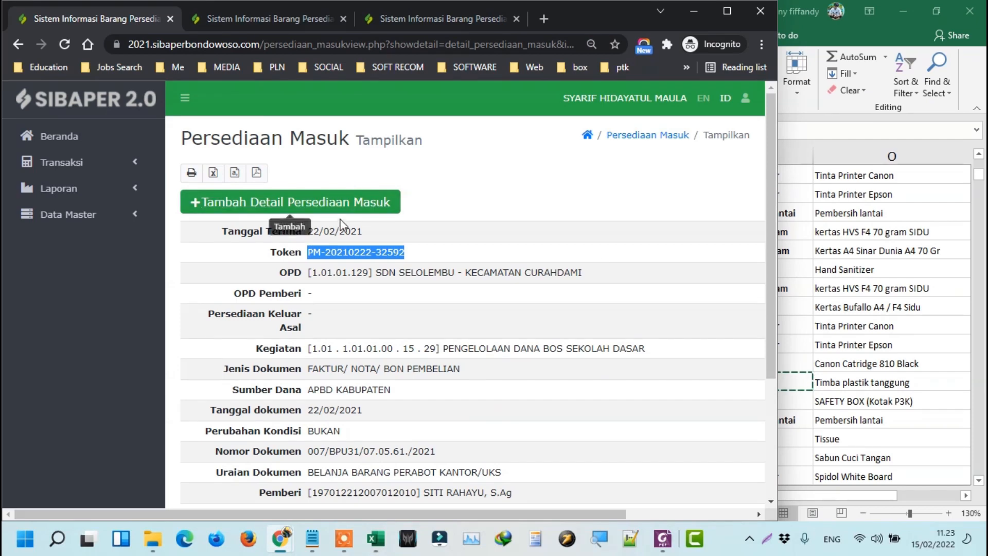
Add a detail item with Barang [1.3.01.03.07.023] EMBER BESAR found via the pasted code.
{"action": "left_click", "coordinate": [311, 206]}
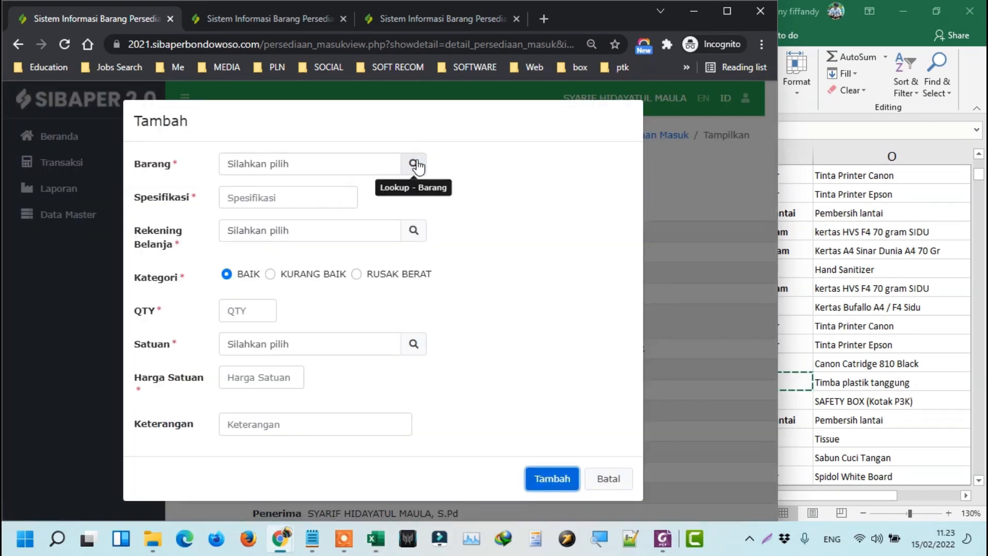
{"action": "left_click", "coordinate": [413, 164]}
{"action": "key", "text": "ctrl+v"}
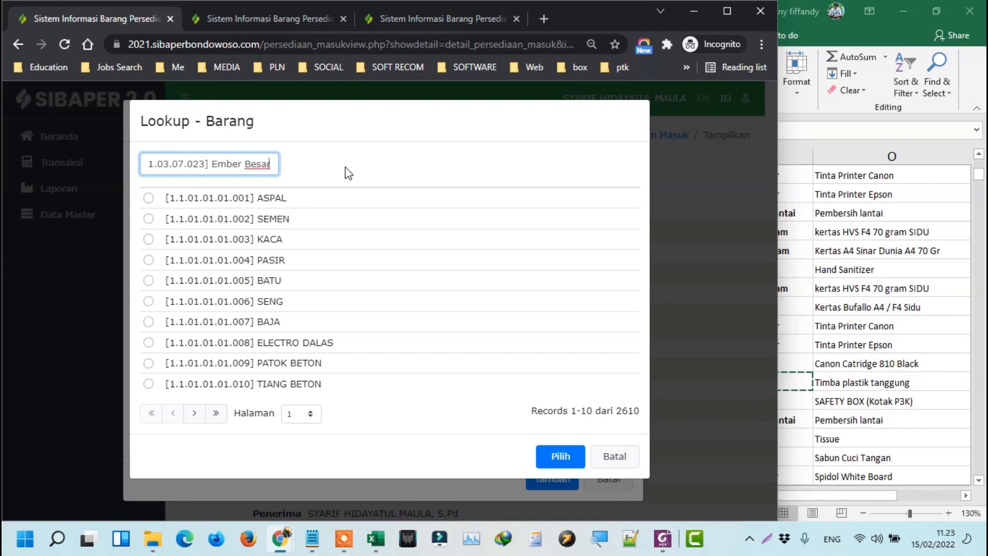
{"action": "left_click", "coordinate": [263, 200]}
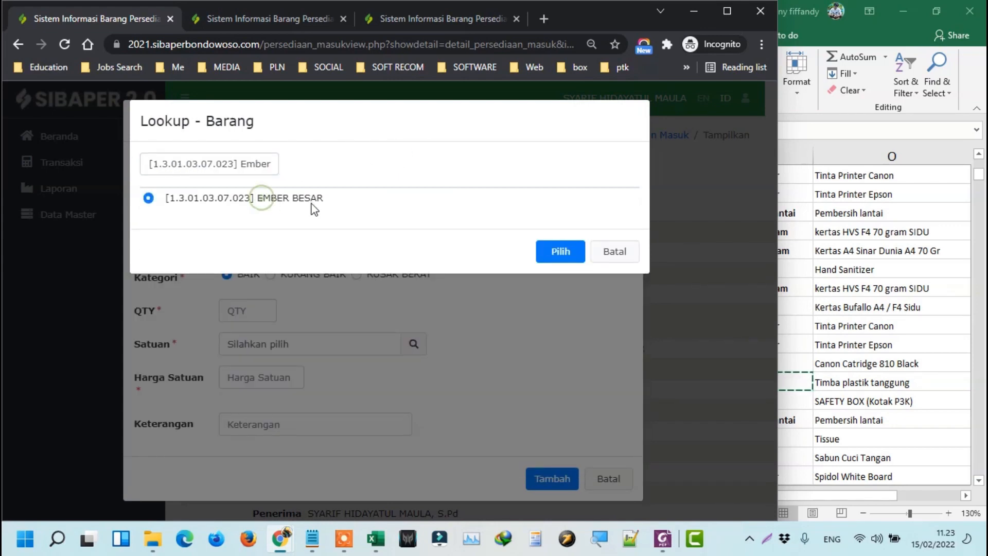
{"action": "left_click", "coordinate": [548, 253]}
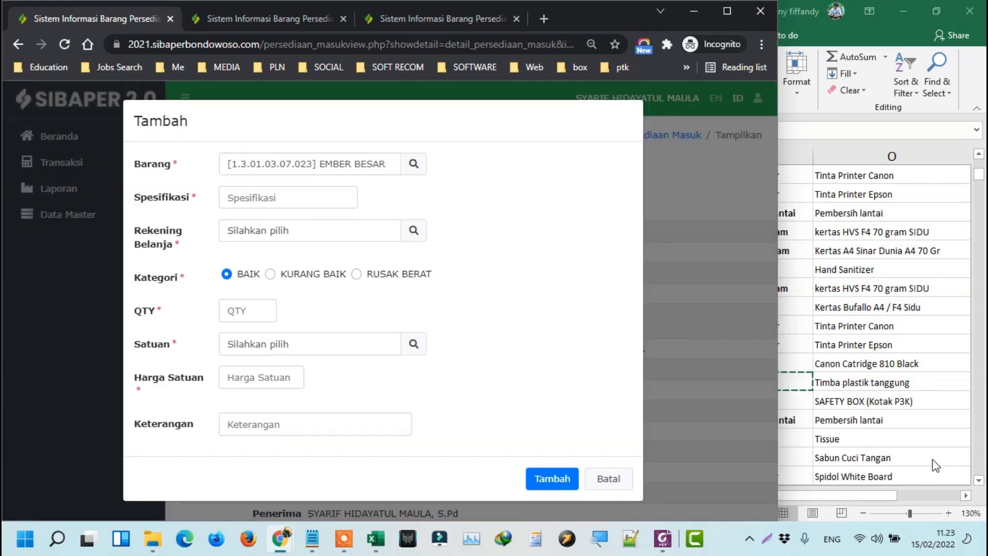
Copy 'Timba plastik tanggung' from the worksheet into the Spesifikasi field.
{"action": "key", "text": "alt+Tab"}
{"action": "left_click", "coordinate": [861, 382]}
{"action": "key", "text": "ctrl+c"}
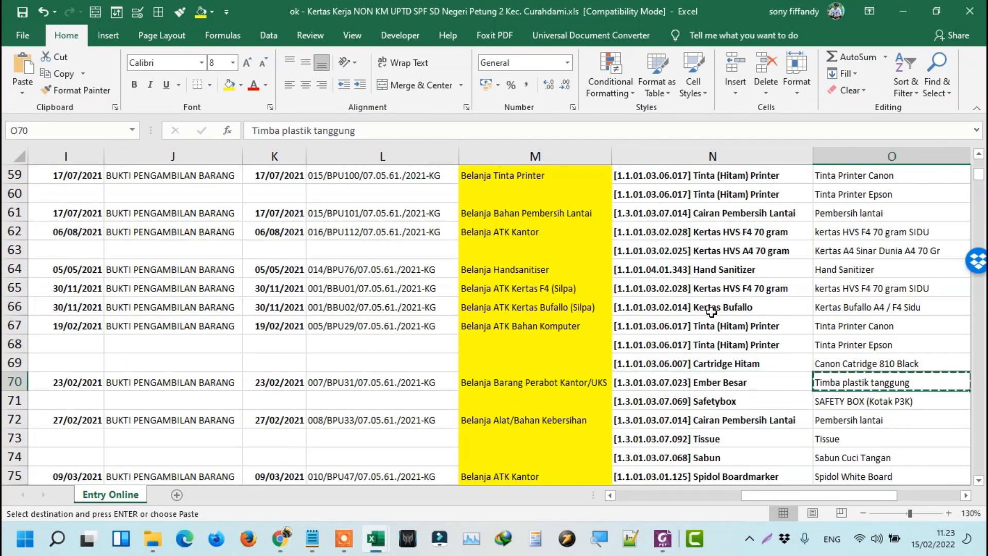
{"action": "key", "text": "alt+Tab"}
{"action": "left_click", "coordinate": [300, 199]}
{"action": "key", "text": "ctrl+v"}
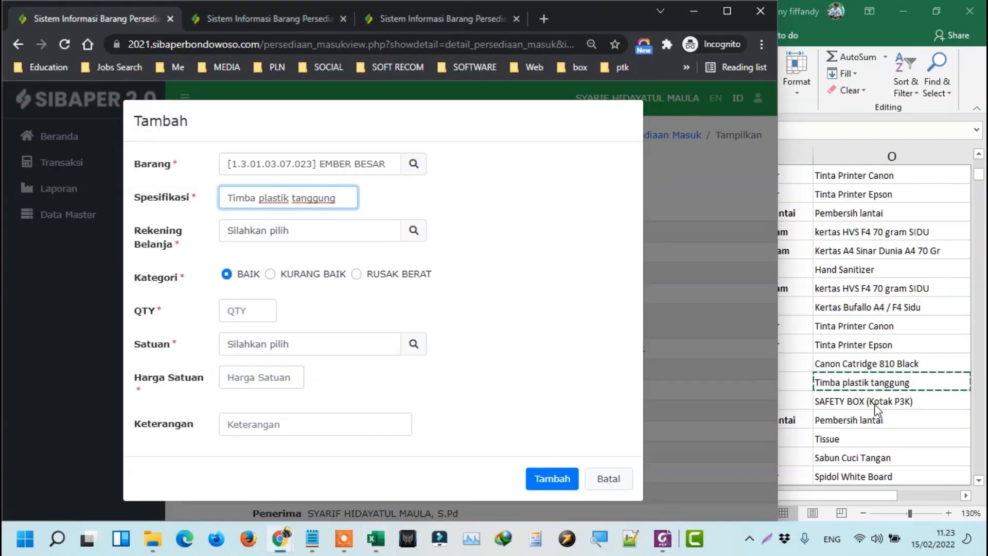
Copy quantity 2 from P70 and set Rekening Belanja 5.2.1.01.30, the office furniture account.
{"action": "key", "text": "alt+Tab"}
{"action": "key", "text": "Right"}
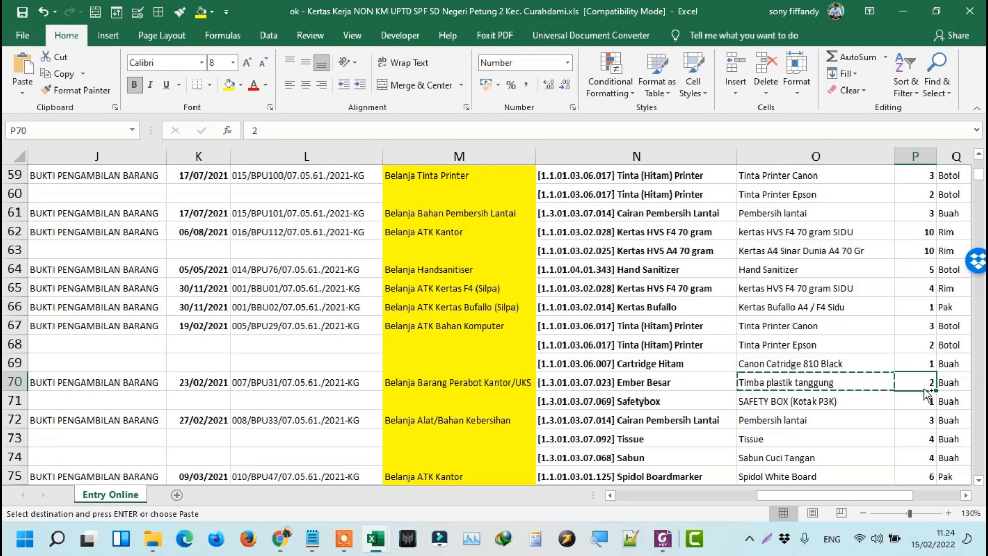
{"action": "key", "text": "ctrl+c"}
{"action": "key", "text": "alt+Tab"}
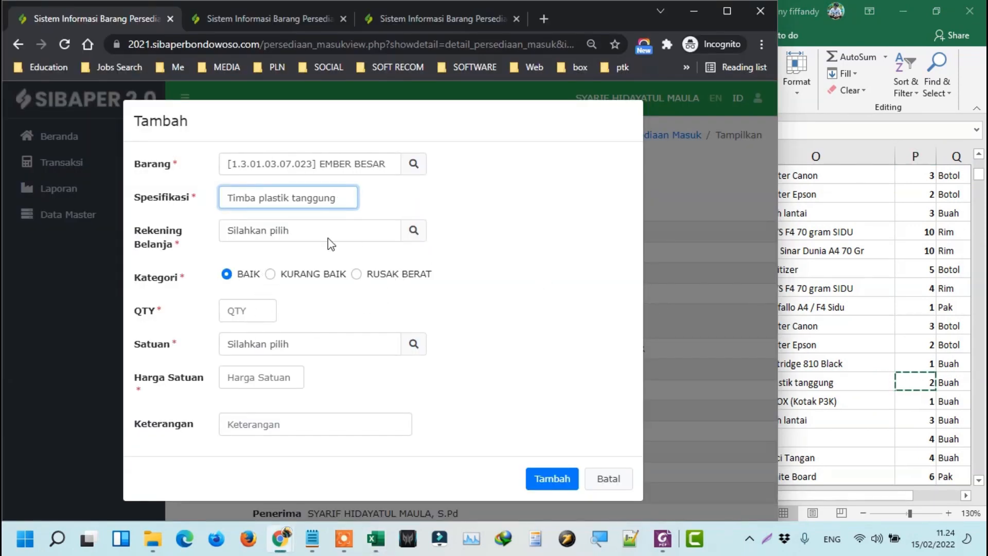
{"action": "left_click", "coordinate": [414, 230]}
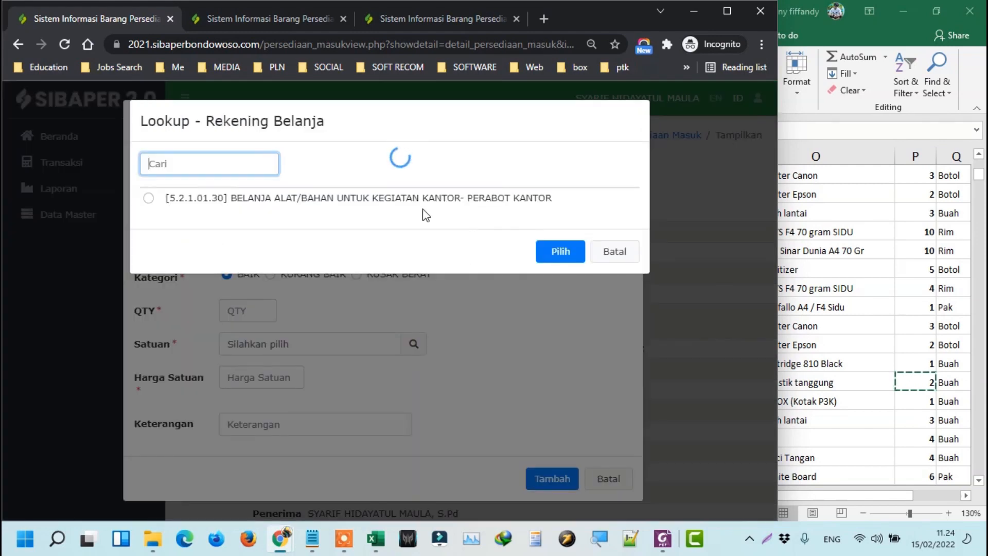
{"action": "left_click", "coordinate": [436, 197]}
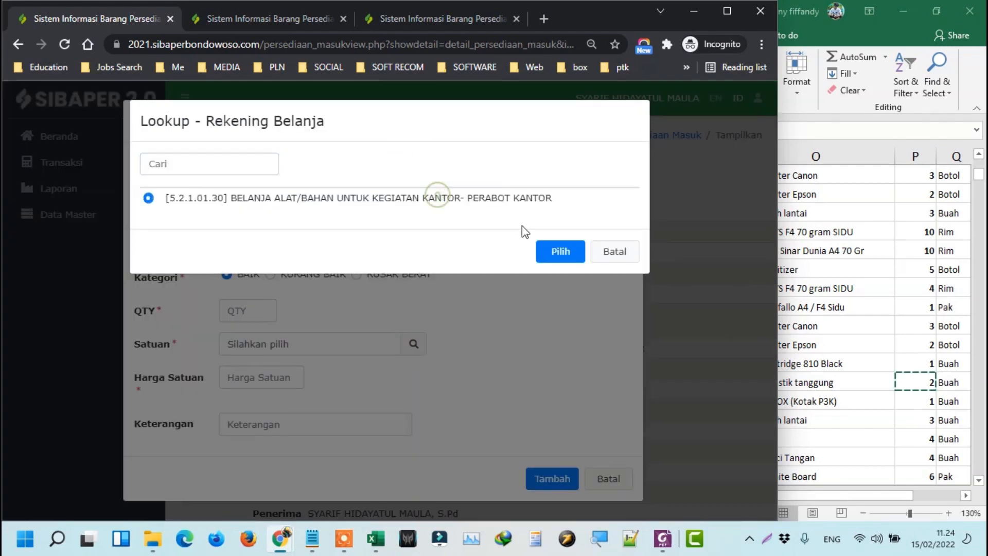
{"action": "left_click", "coordinate": [559, 252]}
{"action": "left_click", "coordinate": [934, 390]}
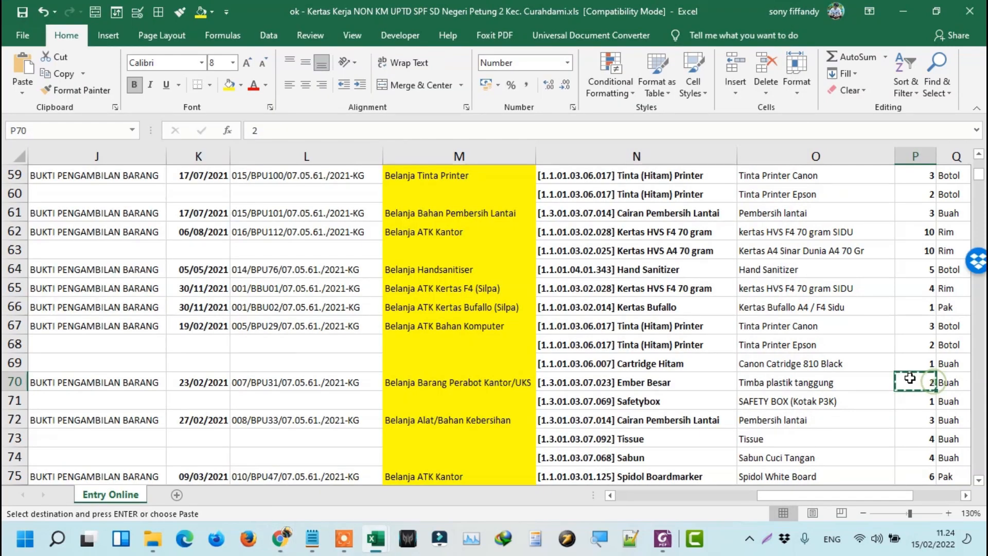
Enter quantity 2 from worksheet row 70 into the QTY field.
{"action": "key", "text": "Left"}
{"action": "key", "text": "Left"}
{"action": "key", "text": "Left"}
{"action": "key", "text": "Left"}
{"action": "key", "text": "Left"}
{"action": "key", "text": "Left"}
{"action": "key", "text": "Left"}
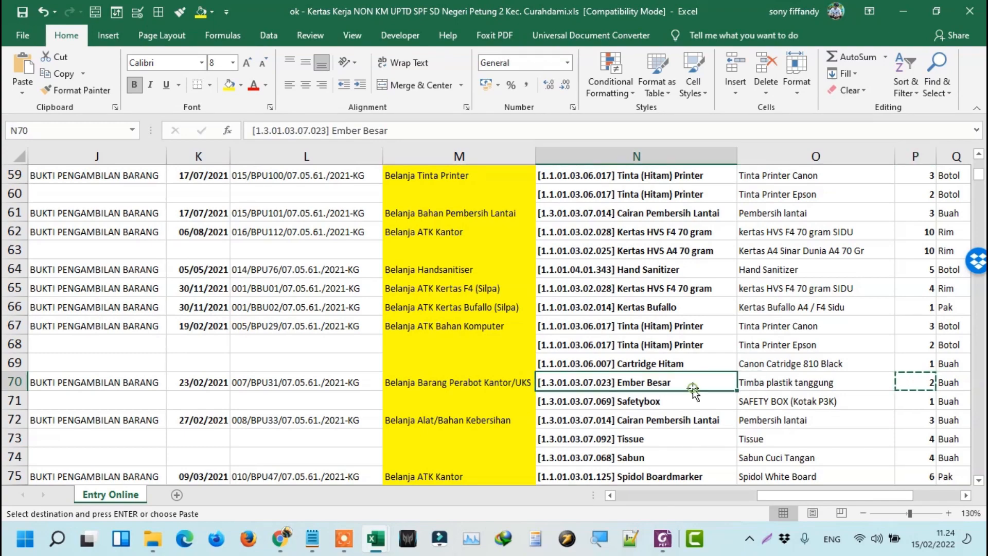
{"action": "key", "text": "Left"}
{"action": "key", "text": "Left"}
{"action": "key", "text": "Left"}
{"action": "key", "text": "Left"}
{"action": "key", "text": "Left"}
{"action": "key", "text": "Left"}
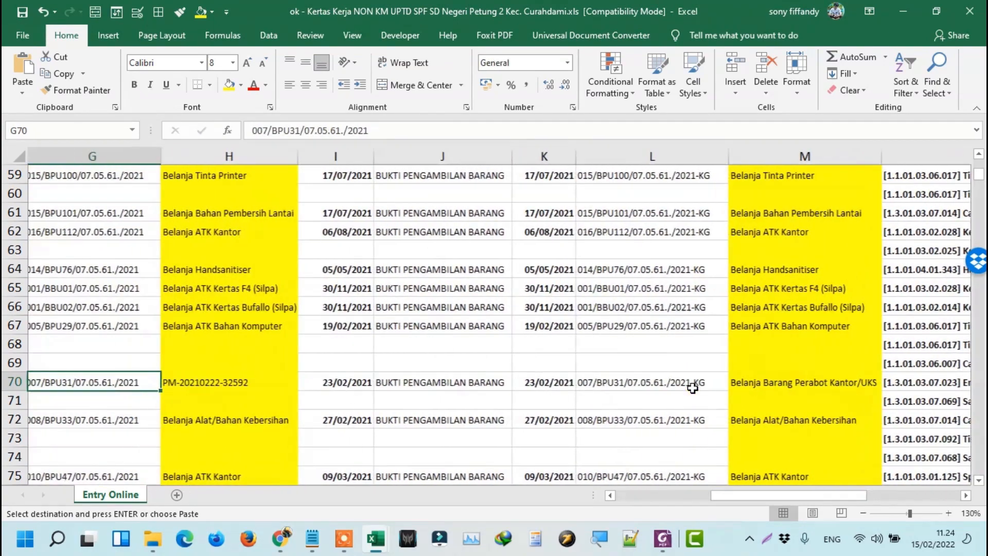
{"action": "key", "text": "Left"}
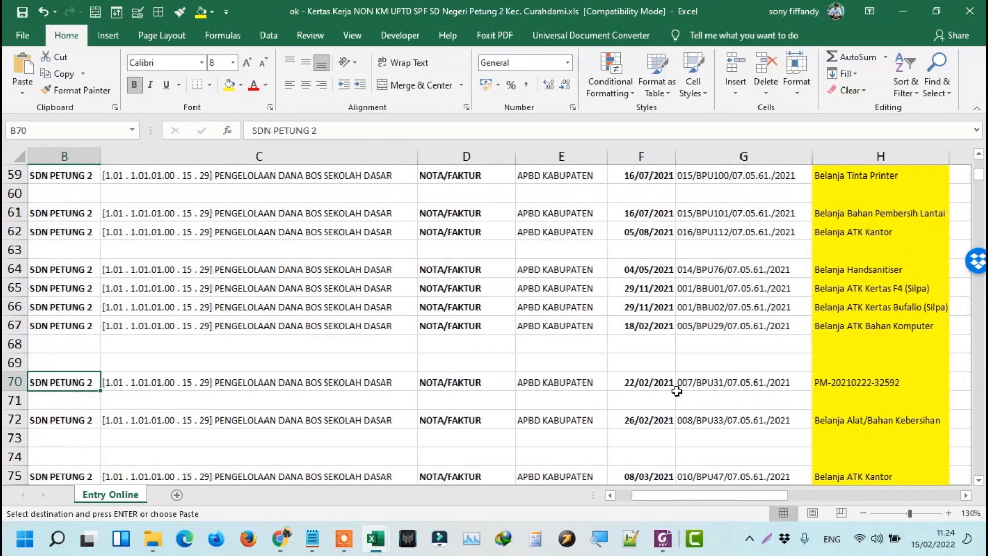
{"action": "key", "text": "Left"}
{"action": "key", "text": "Right"}
{"action": "key", "text": "Right"}
{"action": "key", "text": "Right"}
{"action": "key", "text": "Right"}
{"action": "key", "text": "Right"}
{"action": "key", "text": "Right"}
{"action": "key", "text": "Right"}
{"action": "key", "text": "Right"}
{"action": "key", "text": "Right"}
{"action": "key", "text": "Right"}
{"action": "key", "text": "Right"}
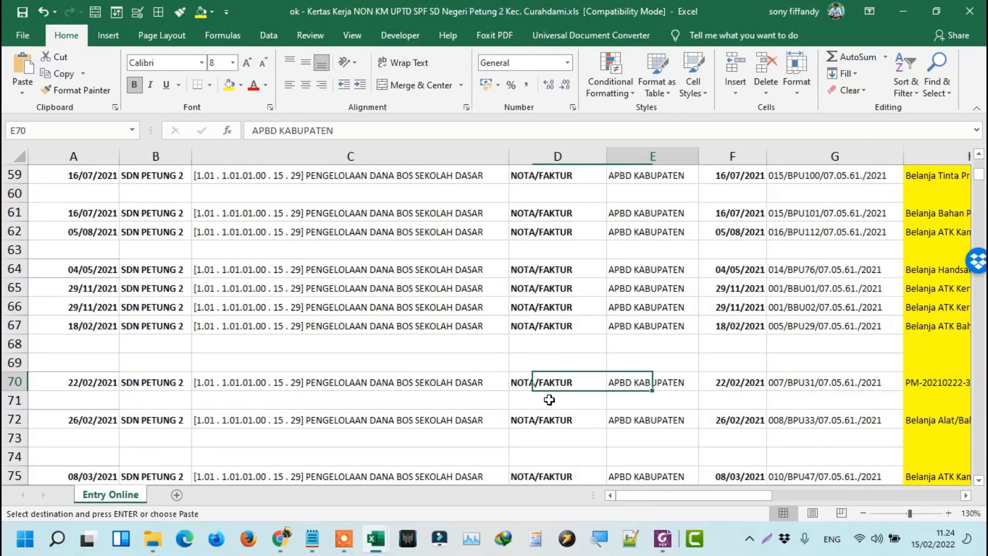
{"action": "key", "text": "Right"}
{"action": "key", "text": "Right"}
{"action": "key", "text": "Right"}
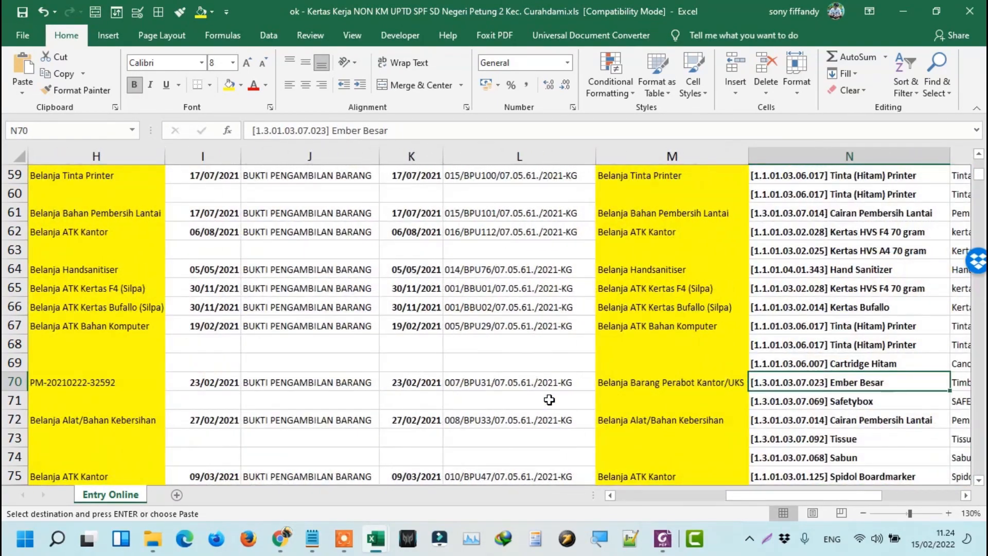
{"action": "key", "text": "Right"}
{"action": "key", "text": "alt+Tab"}
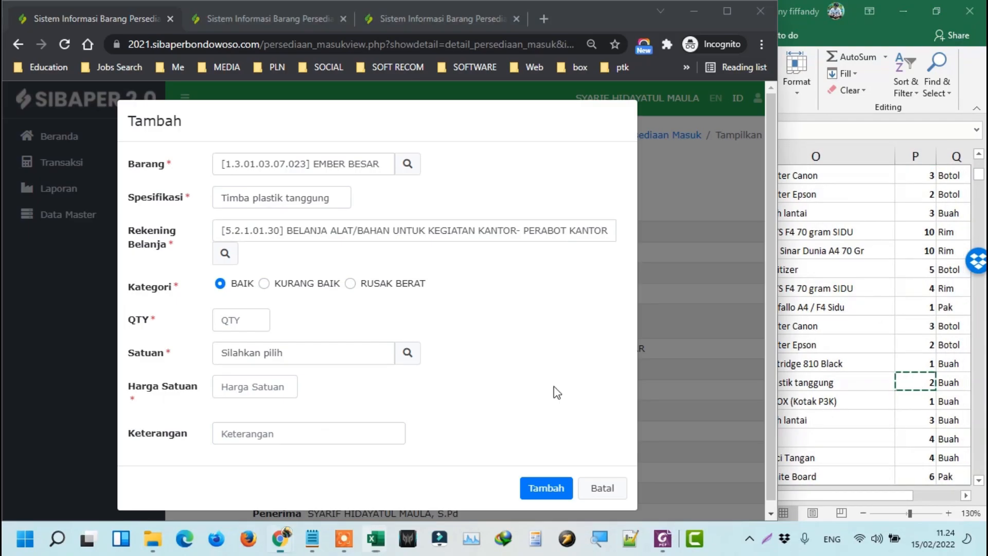
{"action": "left_click", "coordinate": [238, 320]}
{"action": "type", "text": "2"}
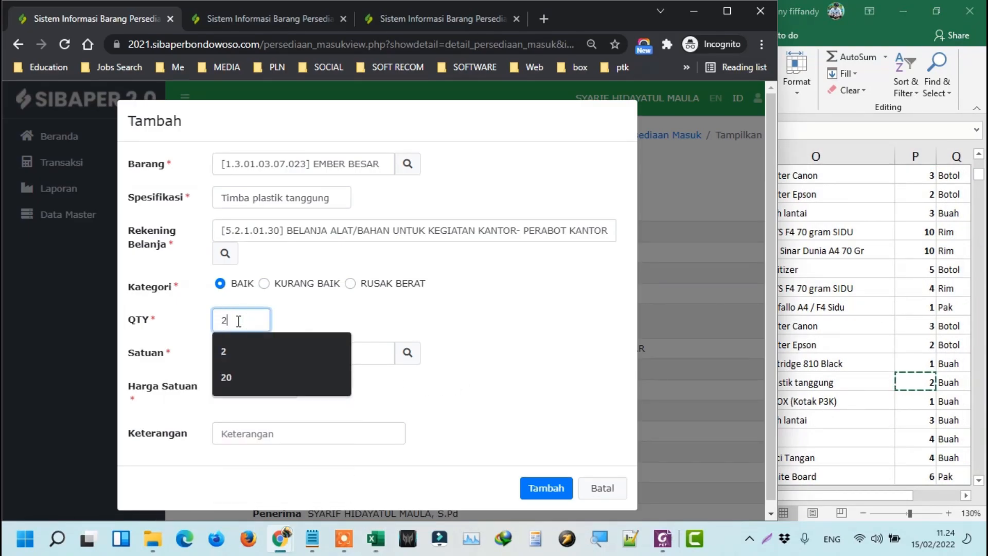
Set the Satuan to BUAH, matching row 70's unit.
{"action": "key", "text": "alt+Tab"}
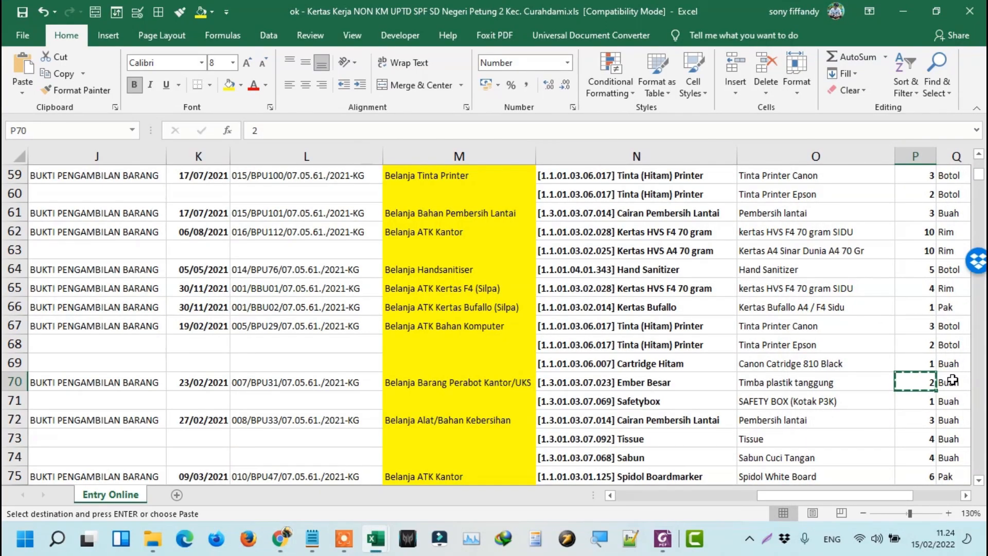
{"action": "left_click", "coordinate": [952, 381]}
{"action": "key", "text": "alt+Tab"}
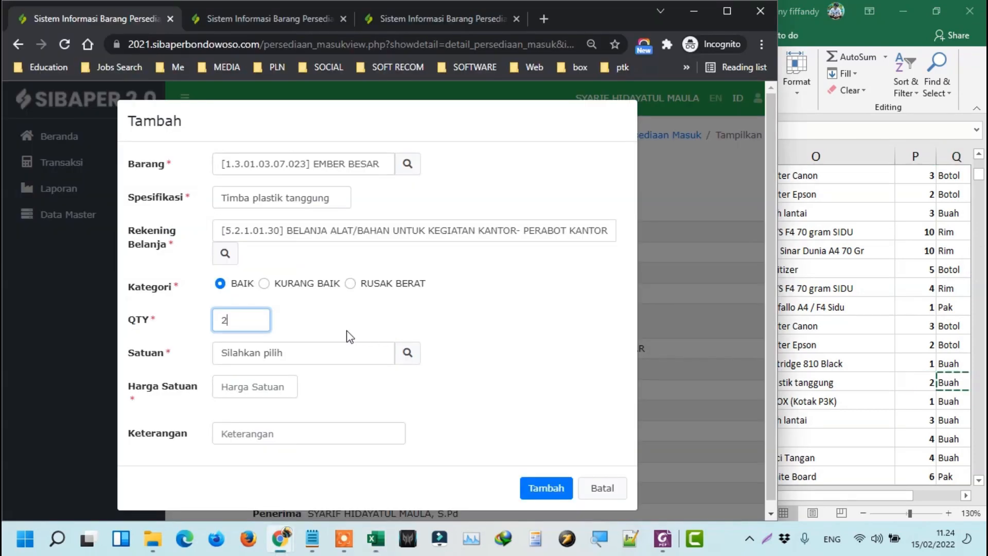
{"action": "left_click", "coordinate": [407, 353]}
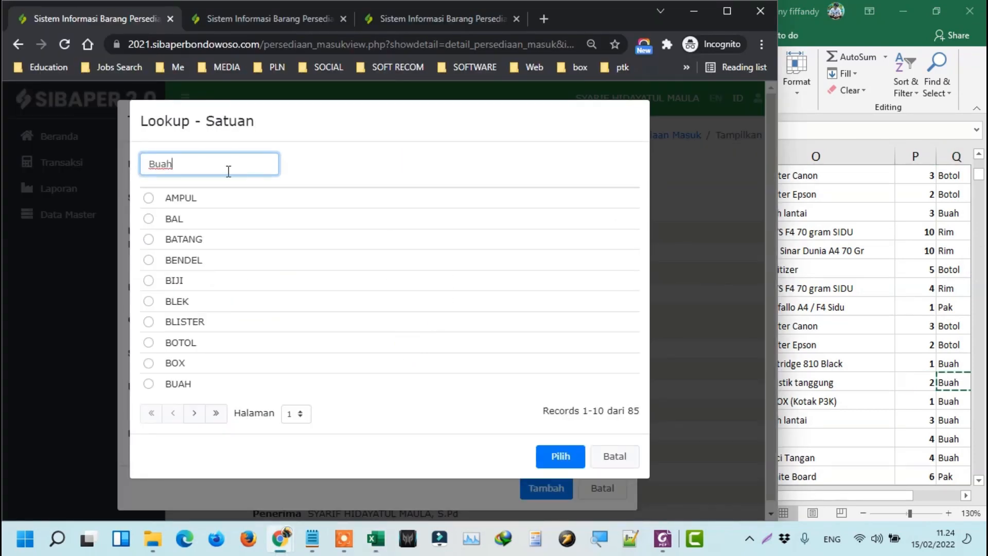
{"action": "left_click", "coordinate": [560, 251]}
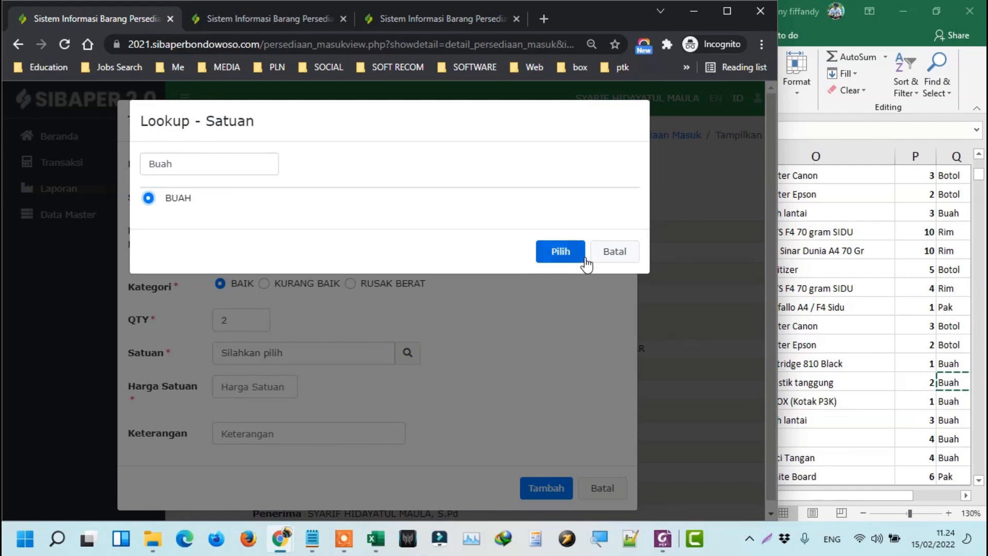
Enter unit price 35000 from row 70 and save the Ember Besar detail row.
{"action": "key", "text": "alt+Tab"}
{"action": "key", "text": "Right"}
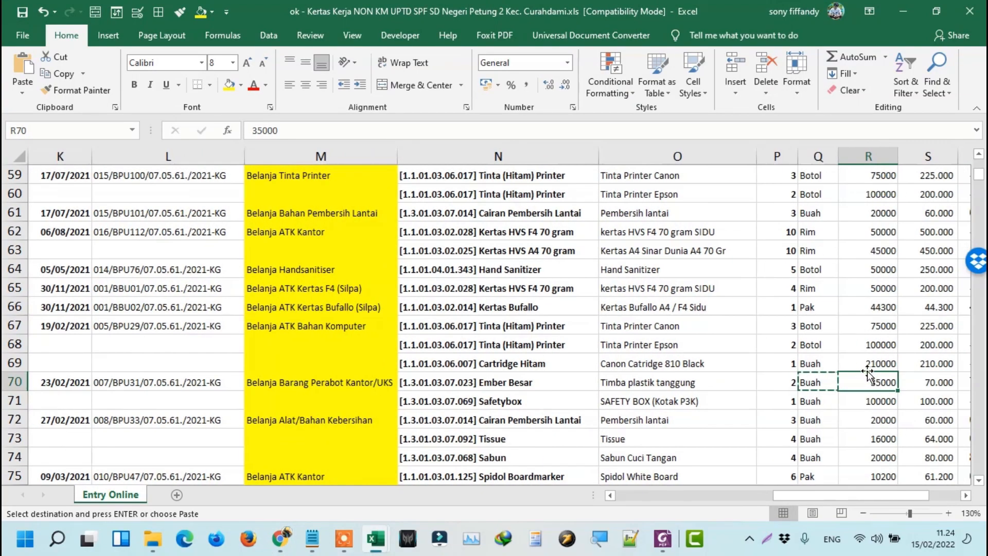
{"action": "key", "text": "Right"}
{"action": "key", "text": "Left"}
{"action": "key", "text": "alt+Tab"}
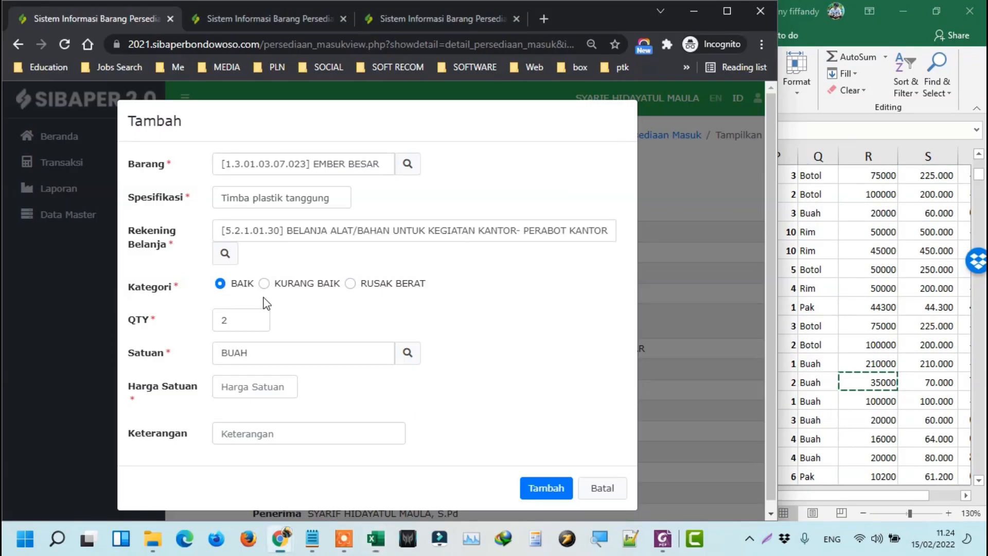
{"action": "left_click", "coordinate": [261, 383]}
{"action": "type", "text": "35000"}
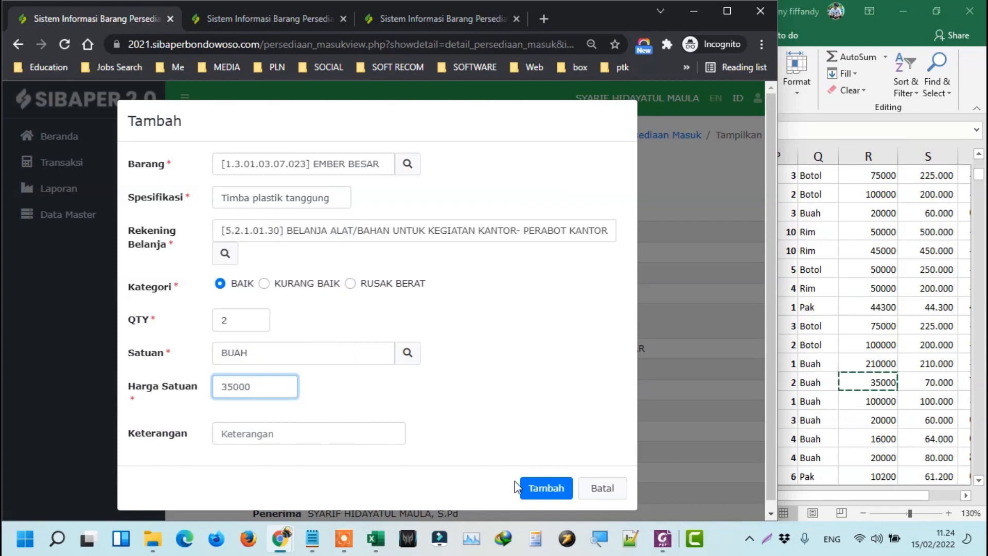
{"action": "left_click", "coordinate": [543, 487]}
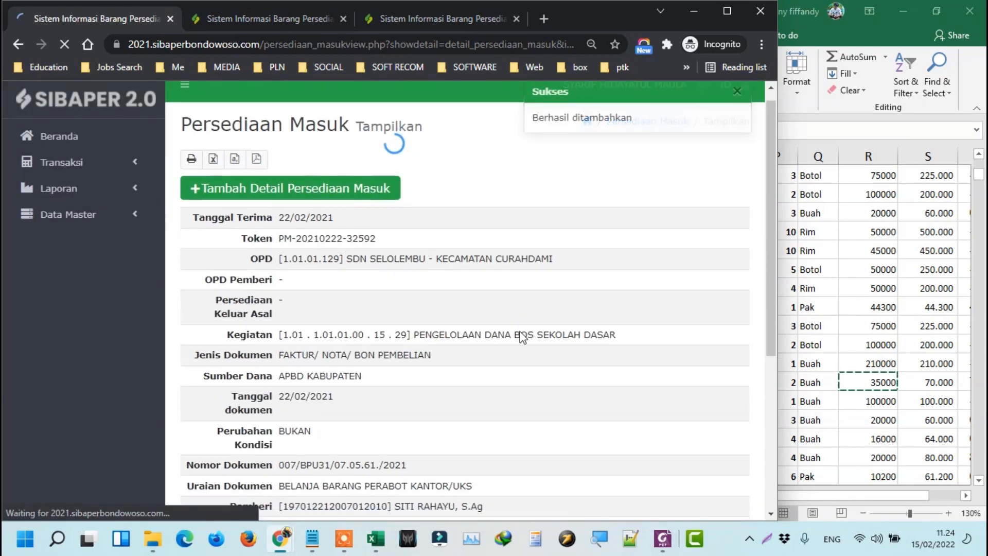
Add a new detail row and choose SAFETYBOX as the item, copying its code from Excel row 71.
{"action": "scroll", "coordinate": [518, 334], "scroll_direction": "down", "scroll_amount": 5}
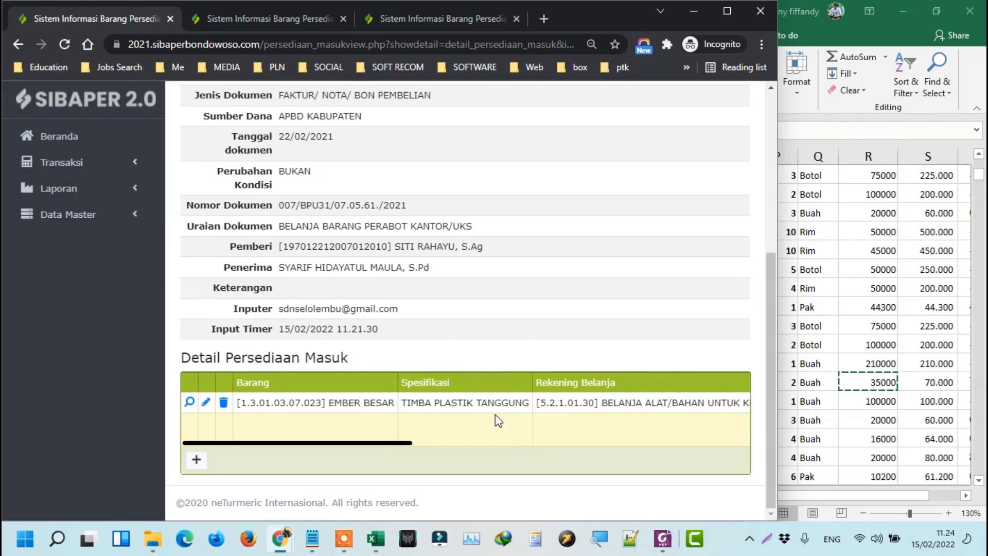
{"action": "key", "text": "alt+Tab"}
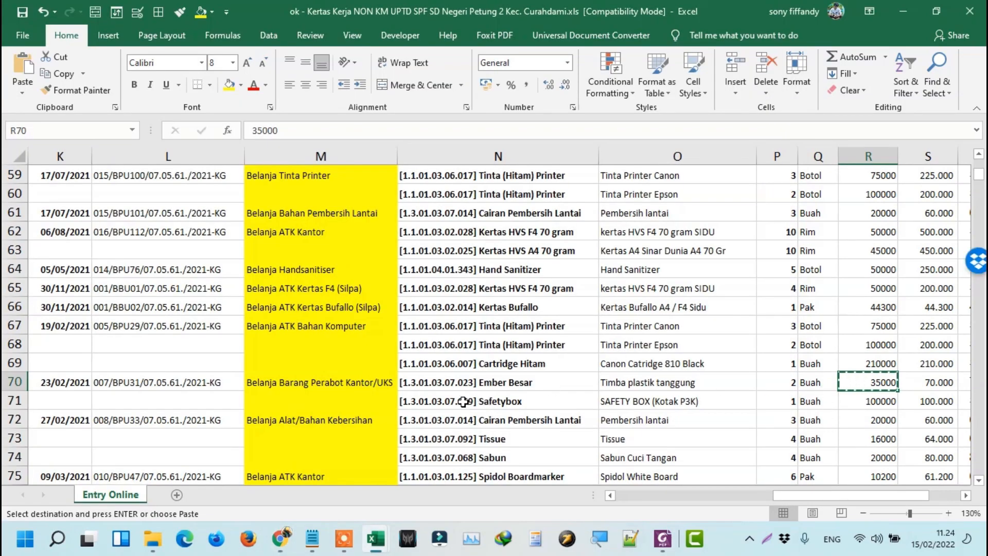
{"action": "left_click", "coordinate": [432, 399]}
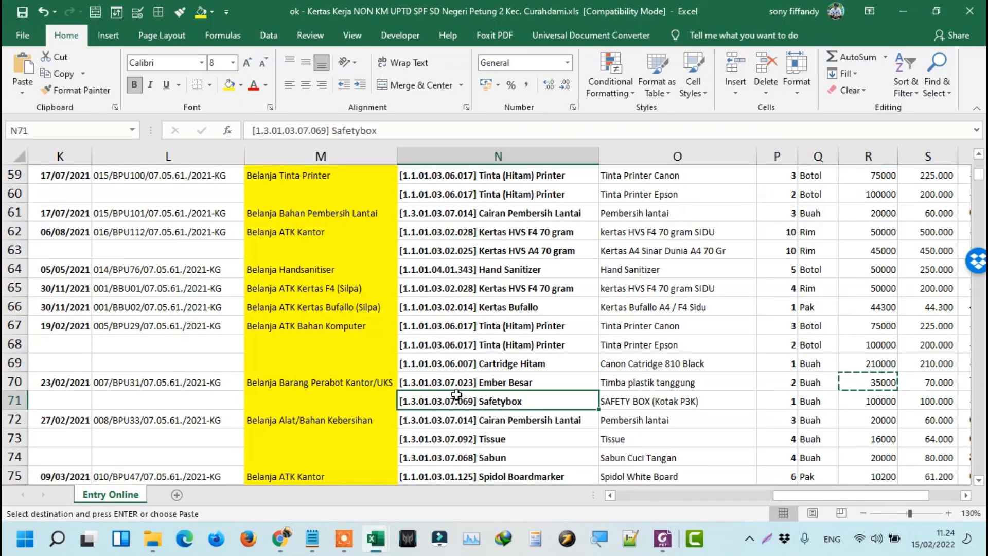
{"action": "key", "text": "ctrl+c"}
{"action": "key", "text": "alt+Tab"}
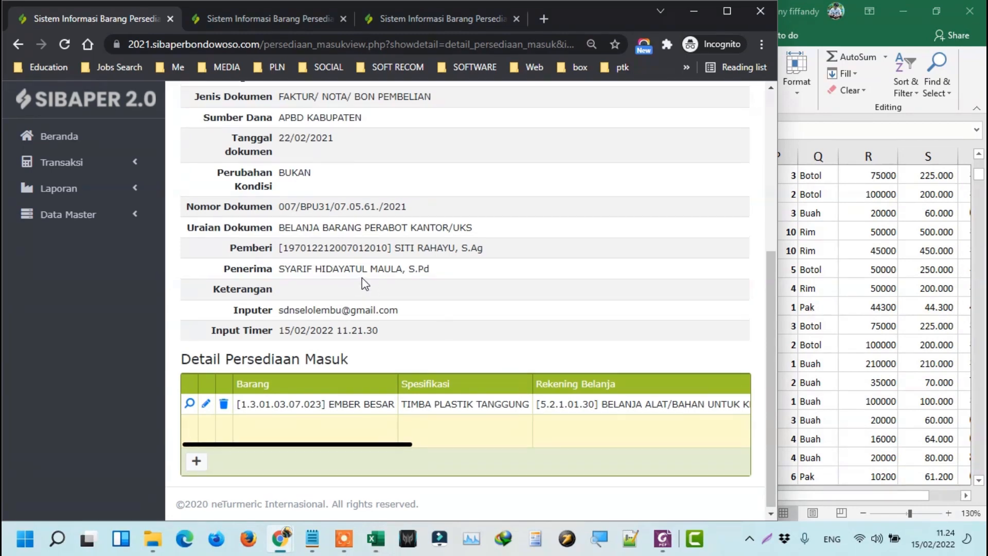
{"action": "scroll", "coordinate": [362, 277], "scroll_direction": "up", "scroll_amount": 5}
{"action": "left_click", "coordinate": [325, 211]}
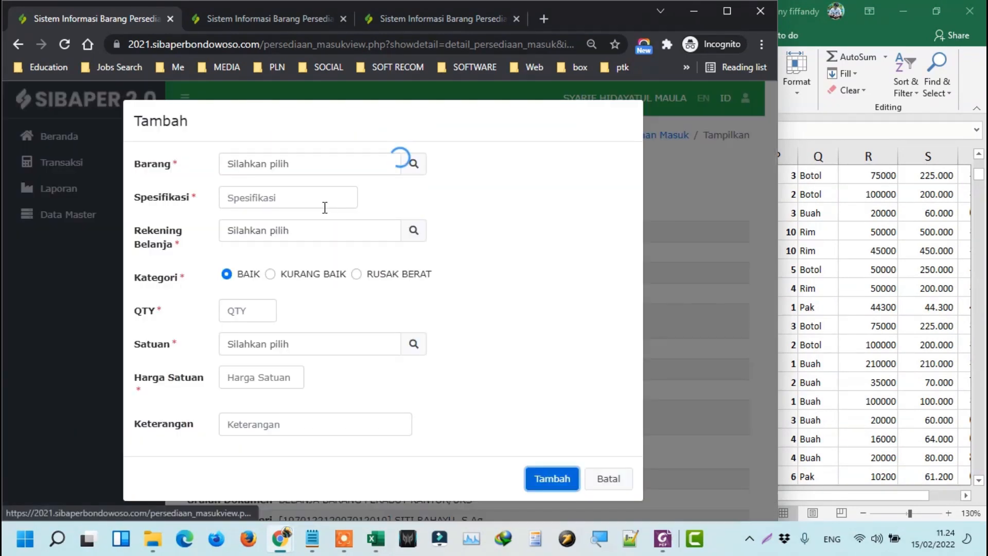
{"action": "left_click", "coordinate": [412, 165]}
{"action": "key", "text": "ctrl+v"}
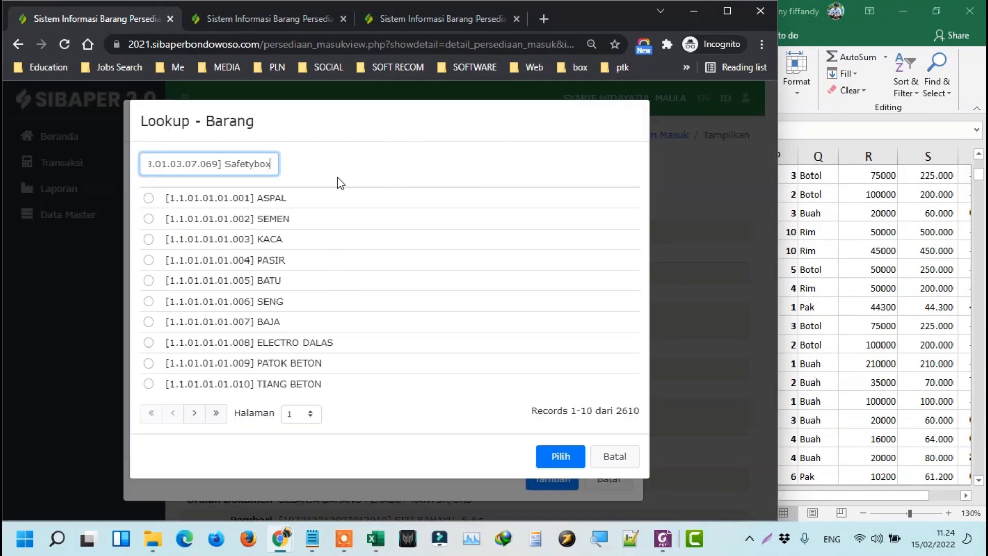
{"action": "double_click", "coordinate": [303, 197]}
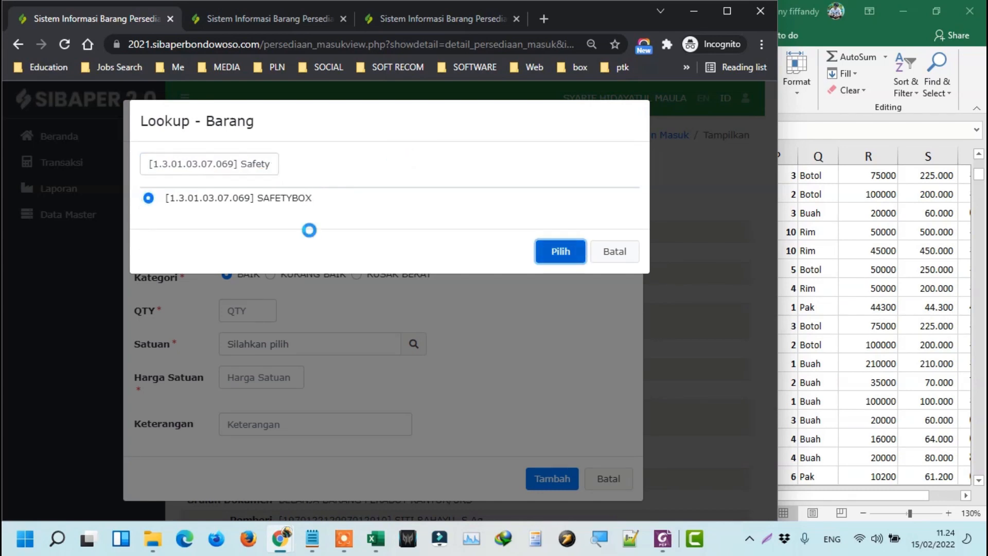
Fill the specification 'SAFETY BOX (Kotak P3K)' and select spending account 5.2.1.01.30.
{"action": "key", "text": "alt+Tab"}
{"action": "left_click", "coordinate": [664, 401]}
{"action": "key", "text": "ctrl+c"}
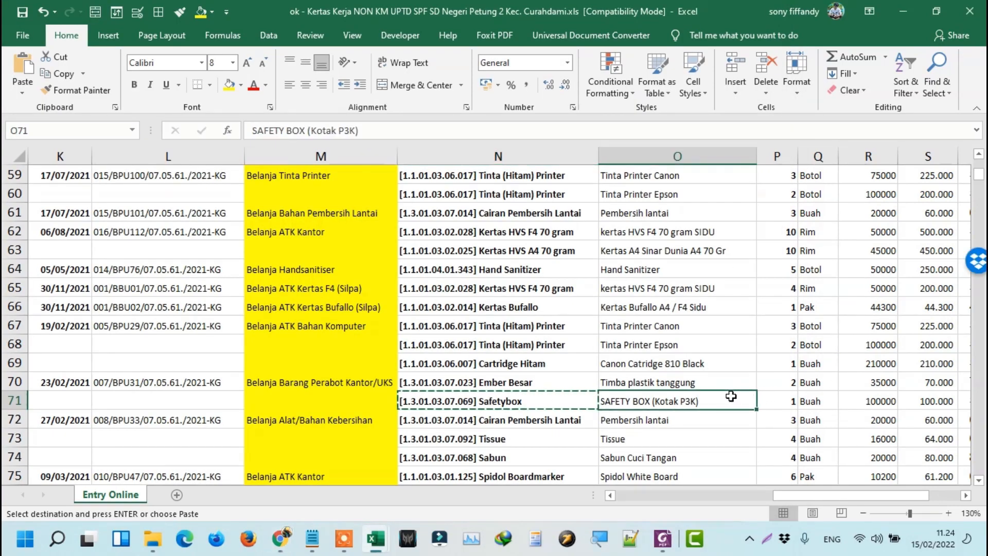
{"action": "key", "text": "alt+Tab"}
{"action": "left_click", "coordinate": [246, 201]}
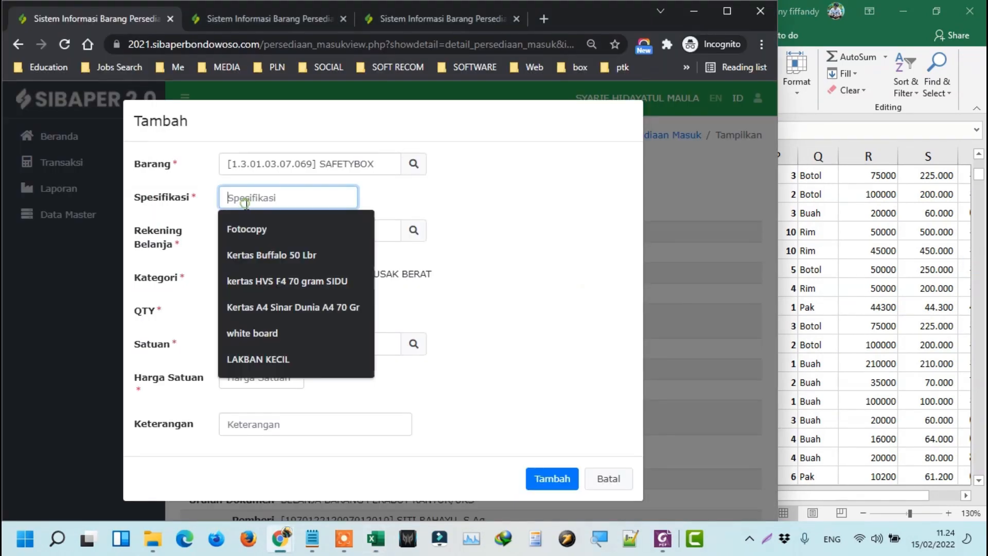
{"action": "key", "text": "ctrl+v"}
{"action": "key", "text": "Tab"}
{"action": "key", "text": "alt+Tab"}
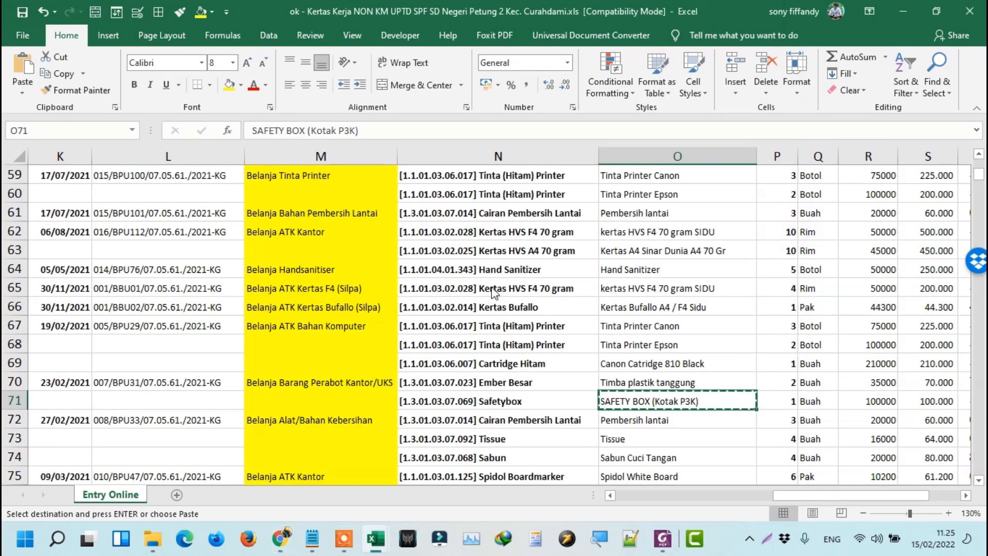
{"action": "key", "text": "alt+Tab"}
{"action": "left_click", "coordinate": [413, 235]}
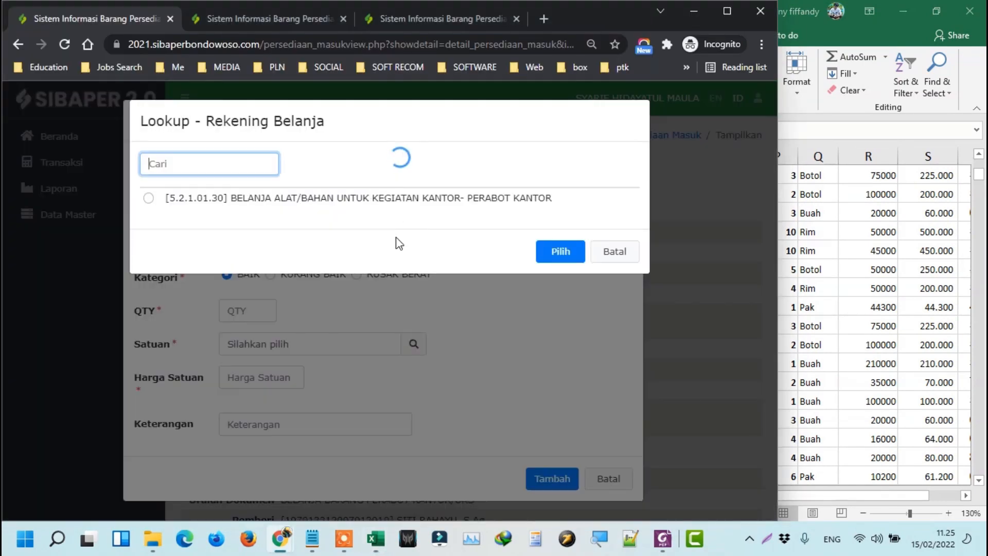
{"action": "left_click", "coordinate": [415, 199]}
{"action": "left_click", "coordinate": [561, 252]}
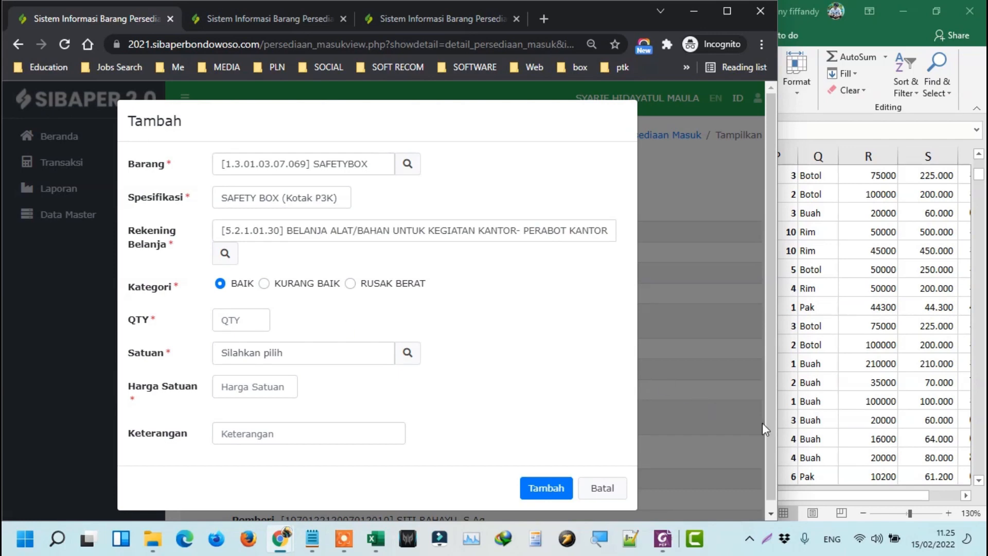
Enter quantity 1 and unit BUAH from the worksheet's row 71.
{"action": "left_click", "coordinate": [827, 421]}
{"action": "left_click", "coordinate": [791, 403]}
{"action": "key", "text": "ctrl+c"}
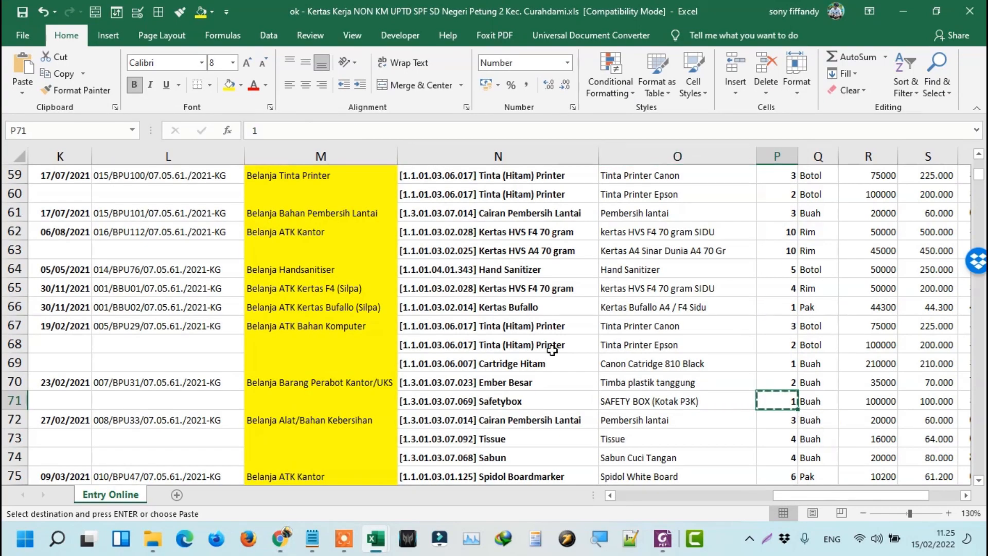
{"action": "key", "text": "alt+Tab"}
{"action": "left_click", "coordinate": [236, 323]}
{"action": "key", "text": "ctrl+v"}
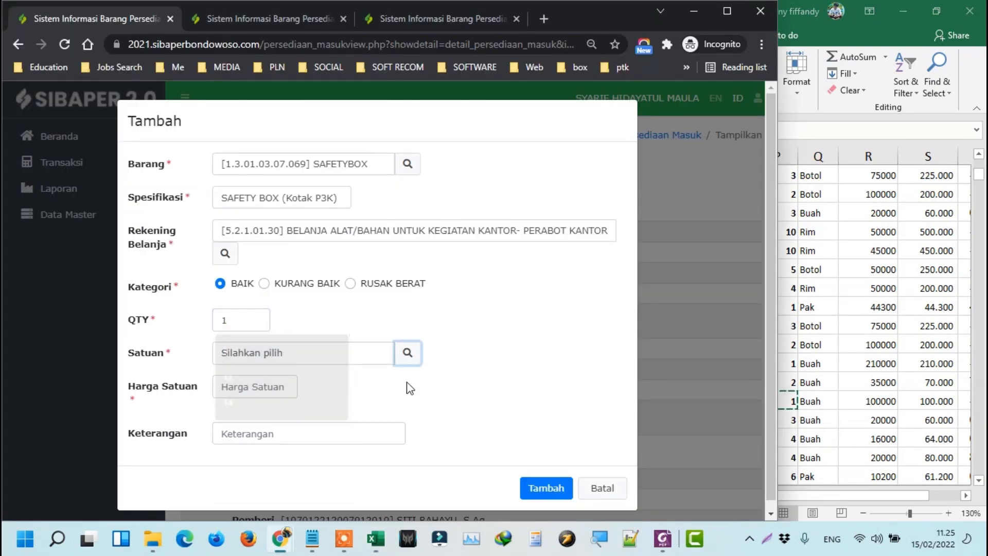
{"action": "left_click", "coordinate": [808, 399]}
{"action": "key", "text": "ctrl+c"}
{"action": "key", "text": "alt+Tab"}
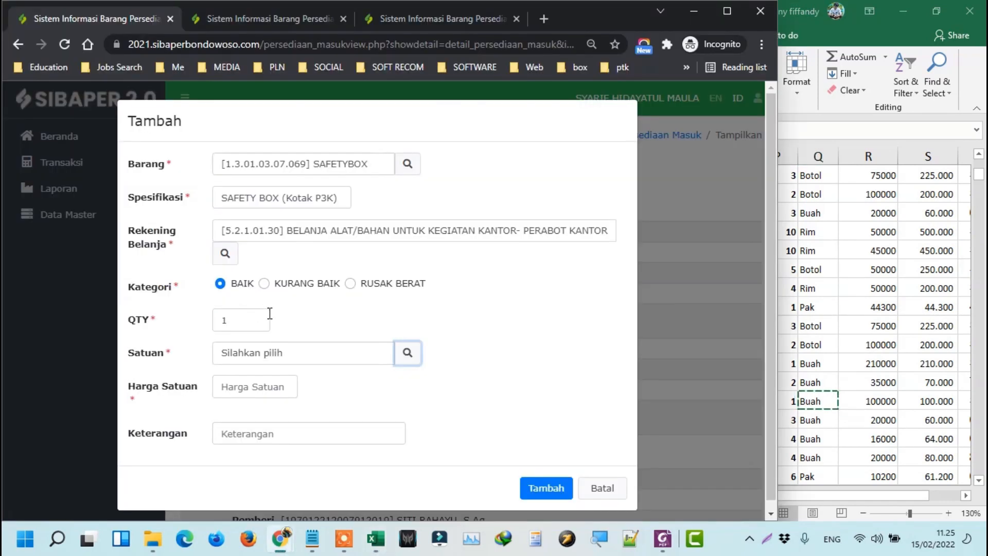
{"action": "left_click", "coordinate": [407, 353]}
{"action": "key", "text": "ctrl+v"}
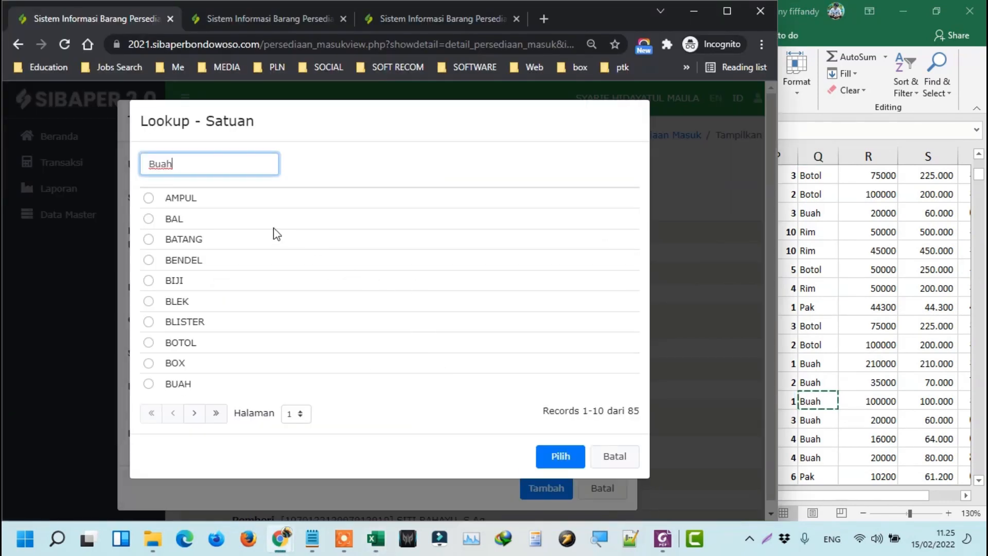
{"action": "key", "text": "Tab"}
{"action": "key", "text": "space"}
{"action": "key", "text": "Tab"}
{"action": "key", "text": "Return"}
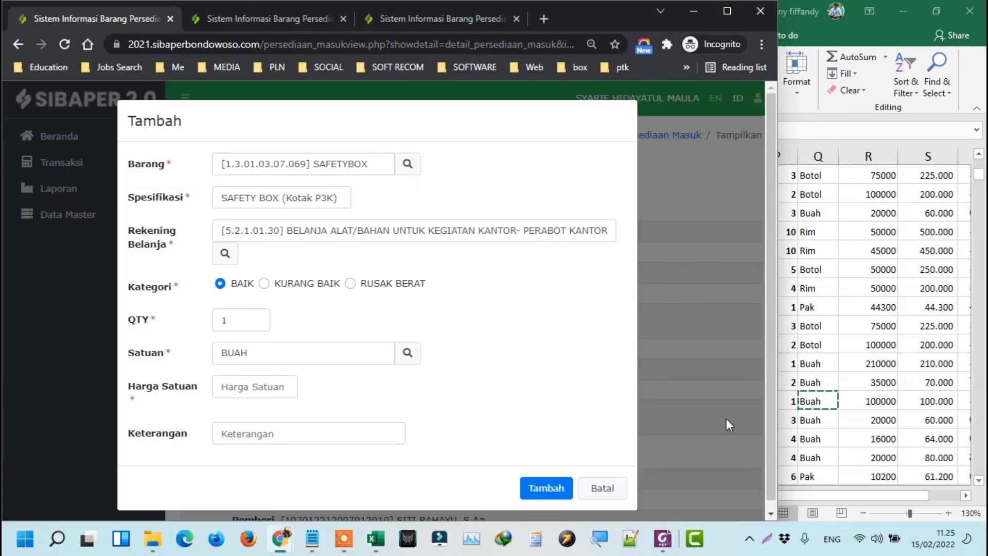
Enter unit price 100000 and save the SAFETYBOX detail row.
{"action": "left_click", "coordinate": [799, 412]}
{"action": "key", "text": "Right"}
{"action": "key", "text": "ctrl+c"}
{"action": "key", "text": "alt+Tab"}
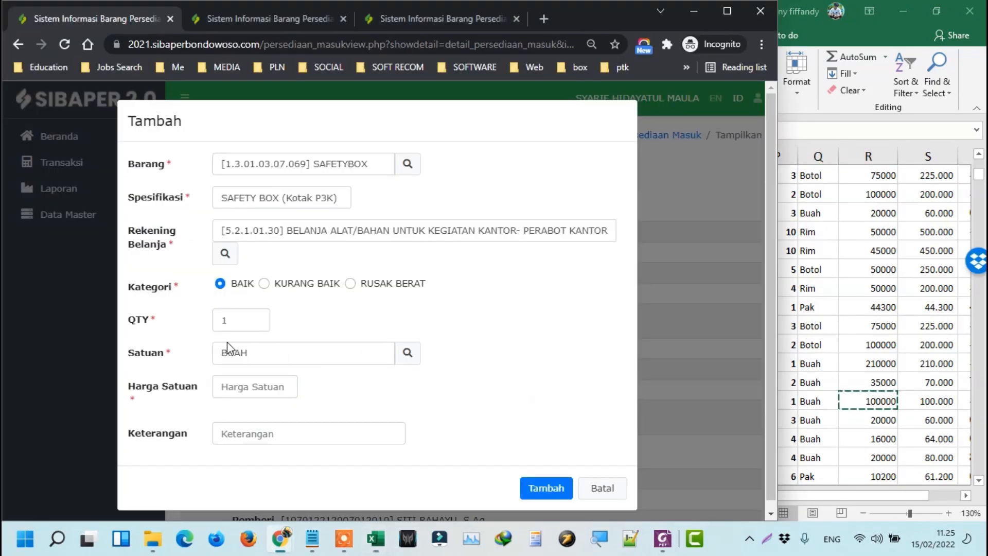
{"action": "left_click", "coordinate": [235, 384]}
{"action": "key", "text": "ctrl+v"}
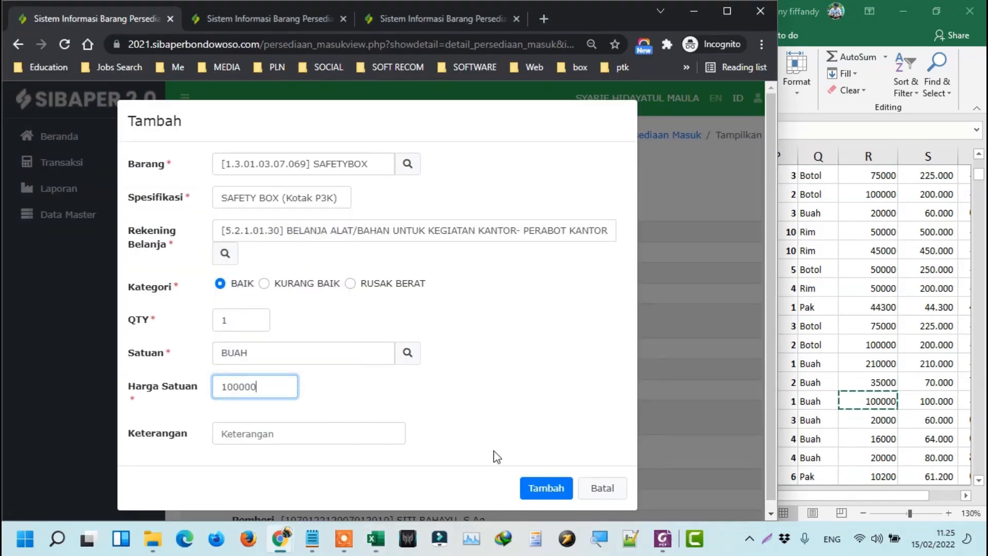
{"action": "left_click", "coordinate": [545, 487]}
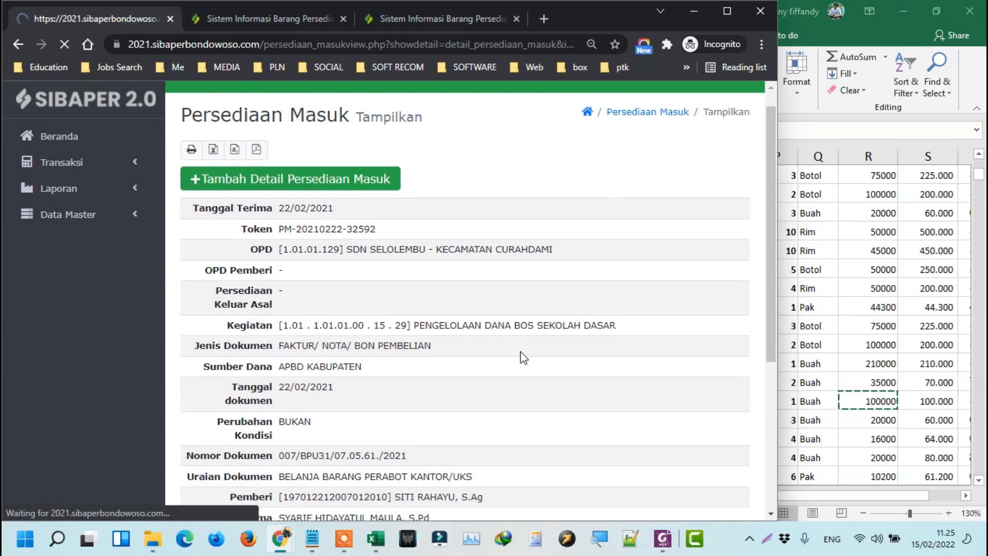
{"action": "scroll", "coordinate": [511, 369], "scroll_direction": "down", "scroll_amount": 4}
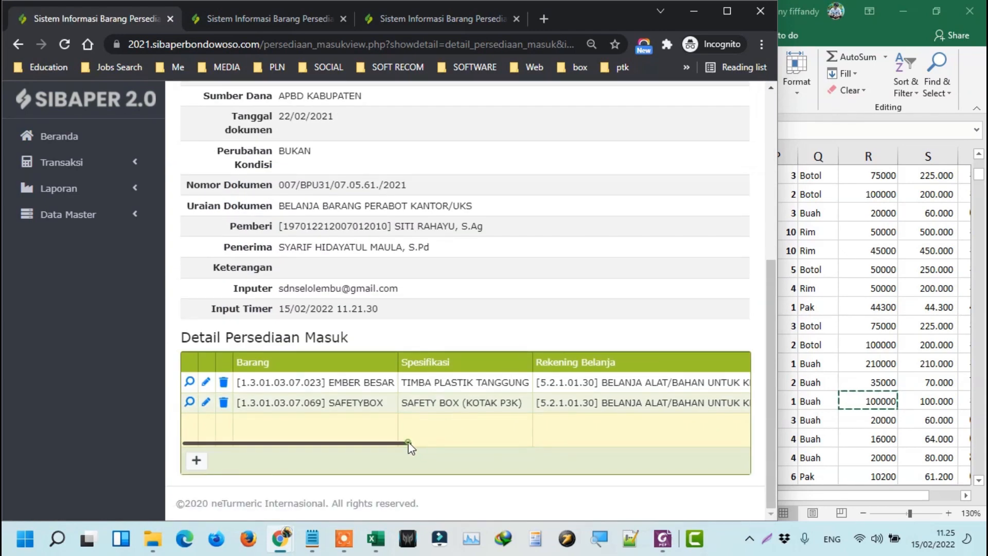
{"action": "left_click_drag", "start_coordinate": [410, 444], "coordinate": [668, 459]}
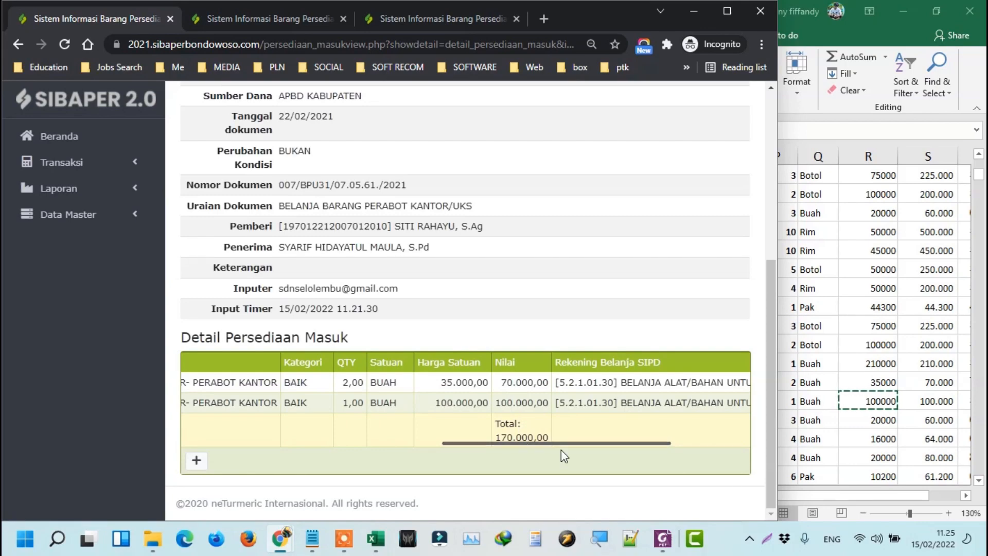
{"action": "left_click", "coordinate": [885, 401]}
{"action": "key", "text": "Right"}
{"action": "key", "text": "Right"}
{"action": "key", "text": "Right"}
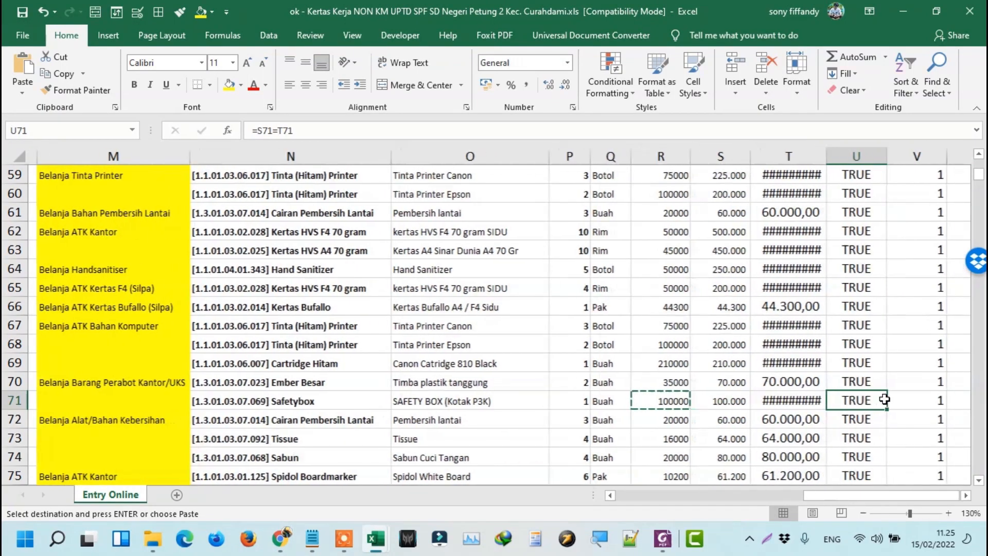
{"action": "left_click_drag", "start_coordinate": [841, 152], "coordinate": [841, 152]}
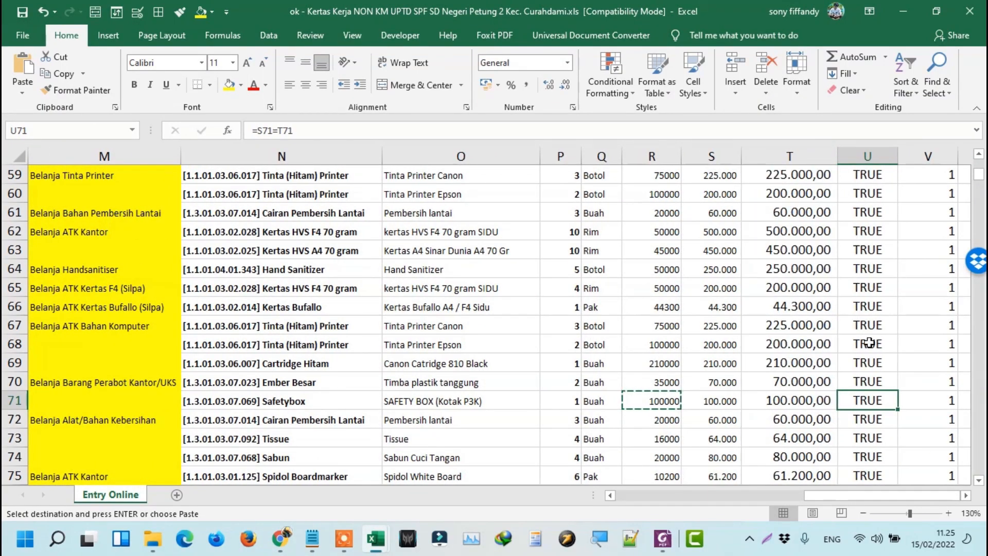
{"action": "left_click_drag", "start_coordinate": [273, 383], "coordinate": [772, 403]}
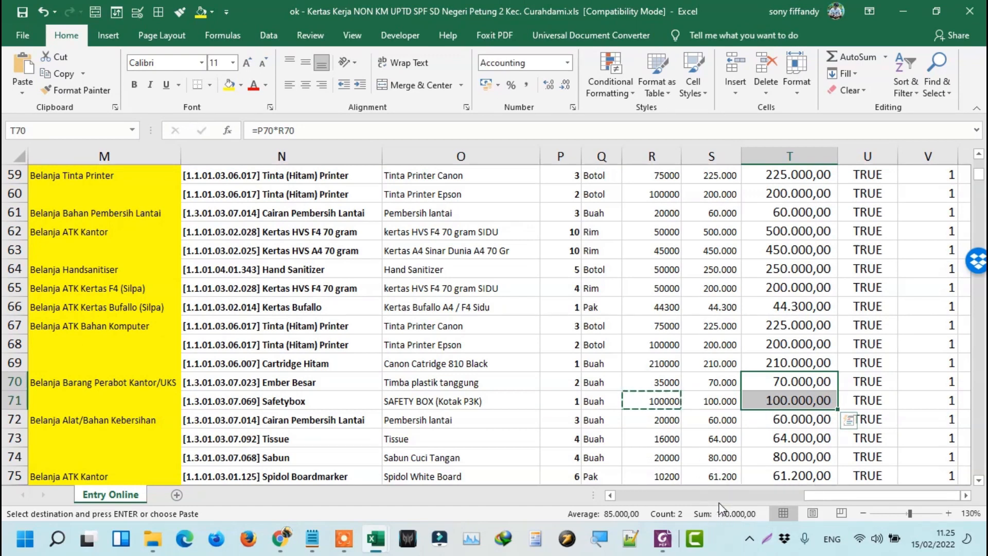
{"action": "key", "text": "alt+Tab"}
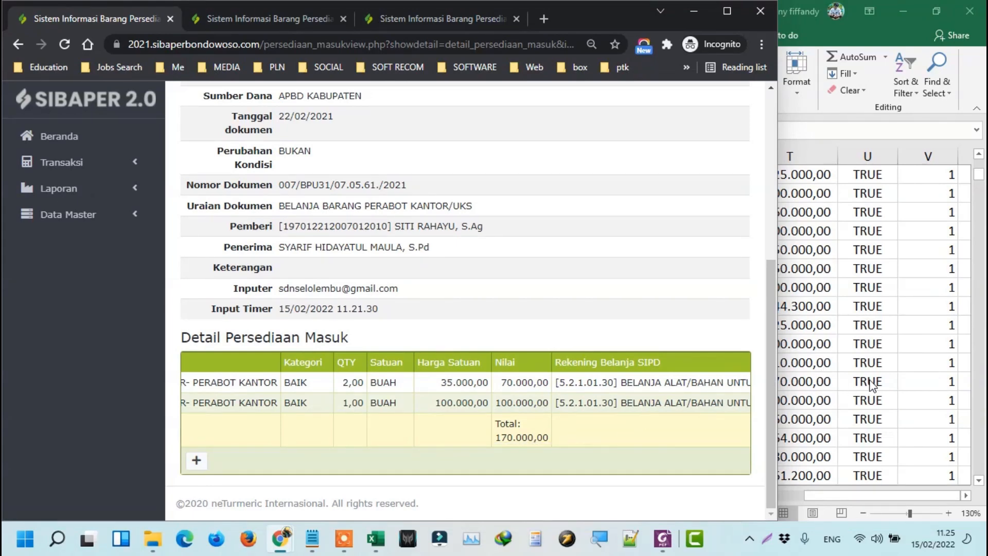
{"action": "key", "text": "alt+Tab"}
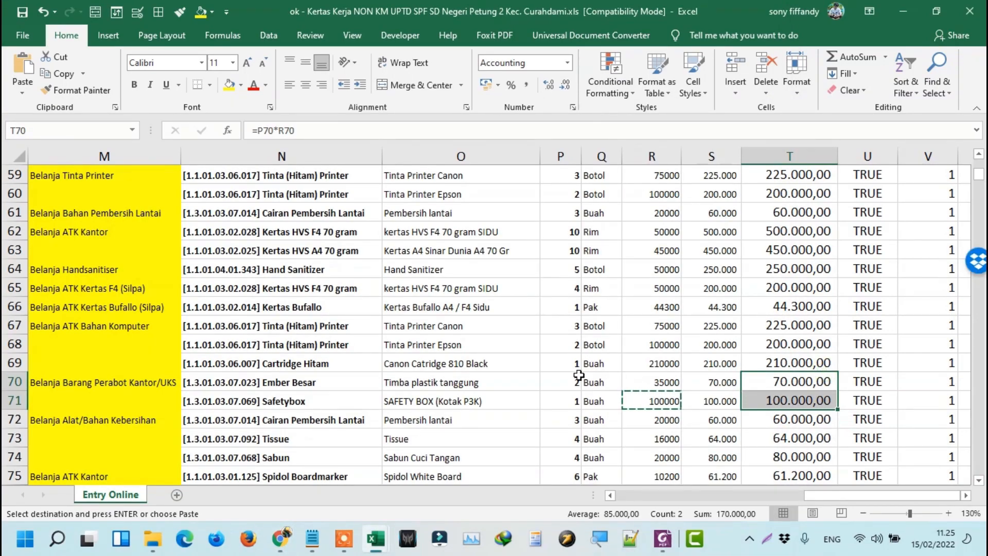
{"action": "key", "text": "alt+Tab"}
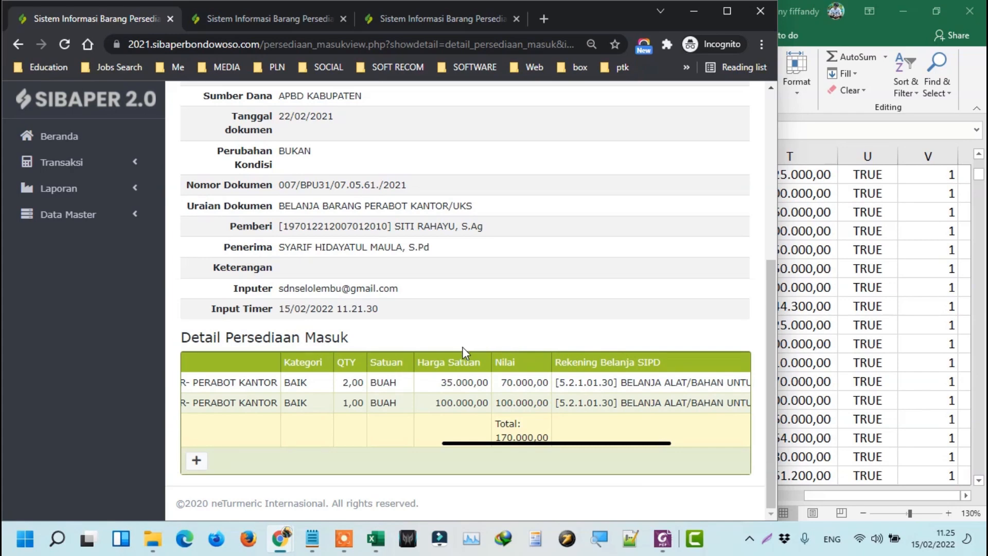
{"action": "scroll", "coordinate": [387, 337], "scroll_direction": "up", "scroll_amount": 5}
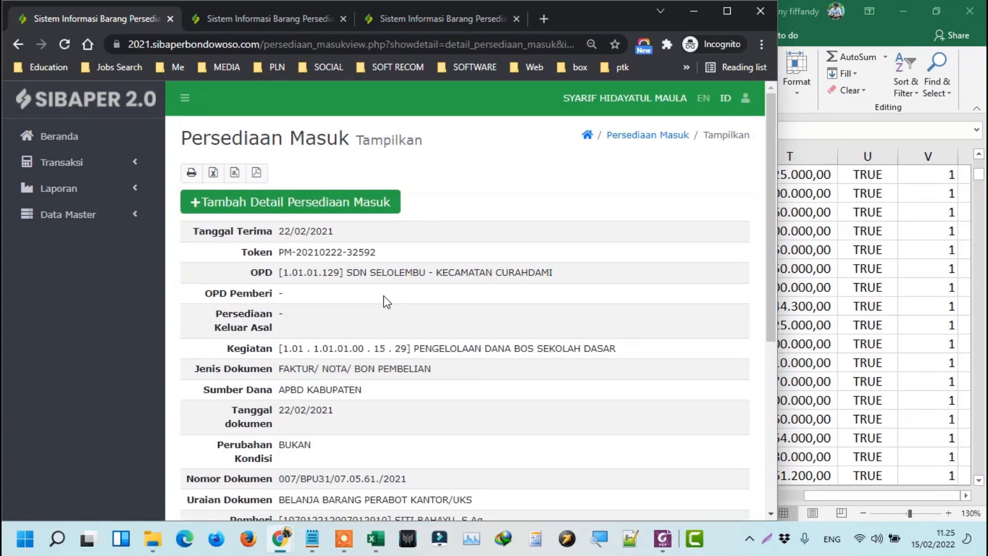
Open a new Persediaan Keluar entry from the Persediaan Keluar list.
{"action": "left_click", "coordinate": [271, 20]}
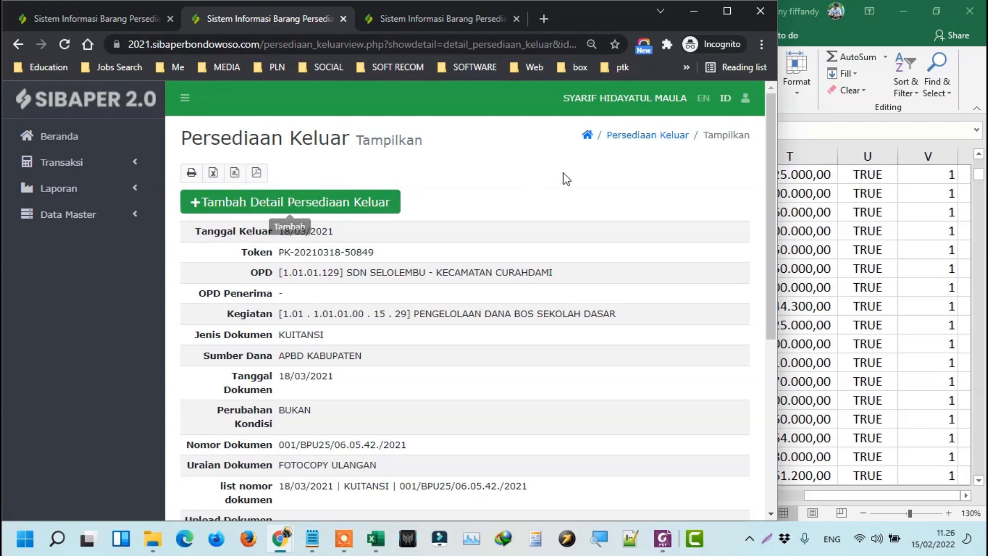
{"action": "left_click", "coordinate": [647, 137]}
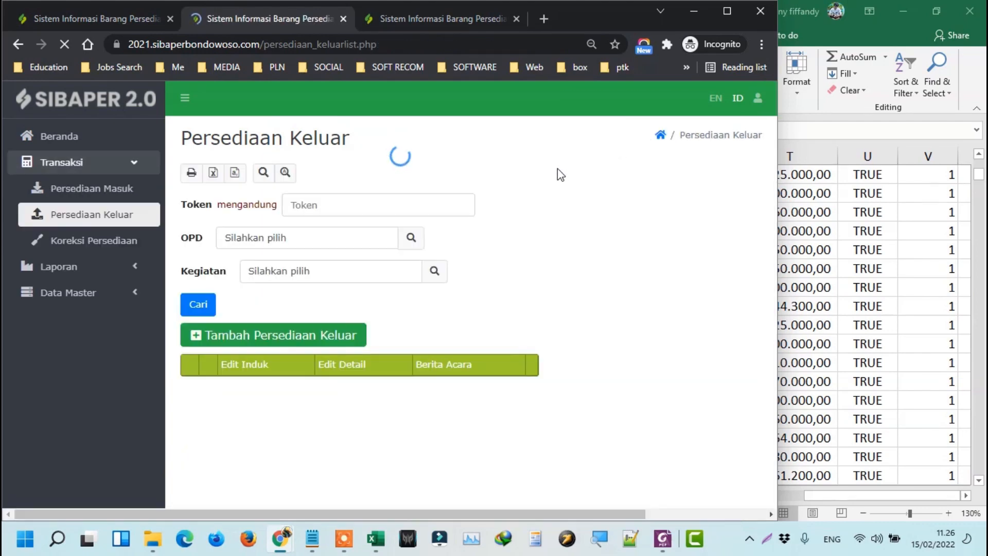
{"action": "left_click", "coordinate": [269, 340]}
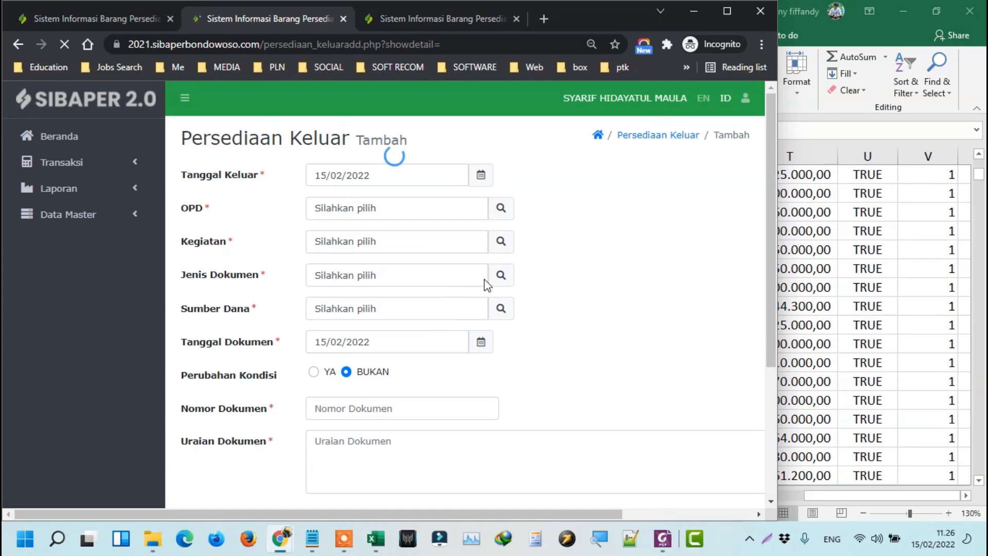
Copy the withdrawal date 23/02/2021 from cell I70 of the Excel worksheet.
{"action": "left_click", "coordinate": [811, 330]}
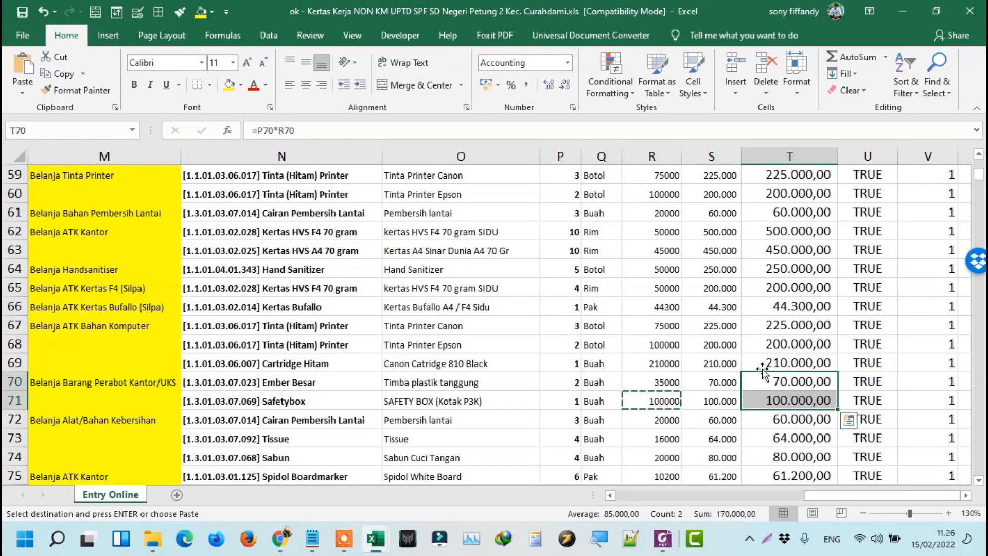
{"action": "left_click", "coordinate": [318, 380]}
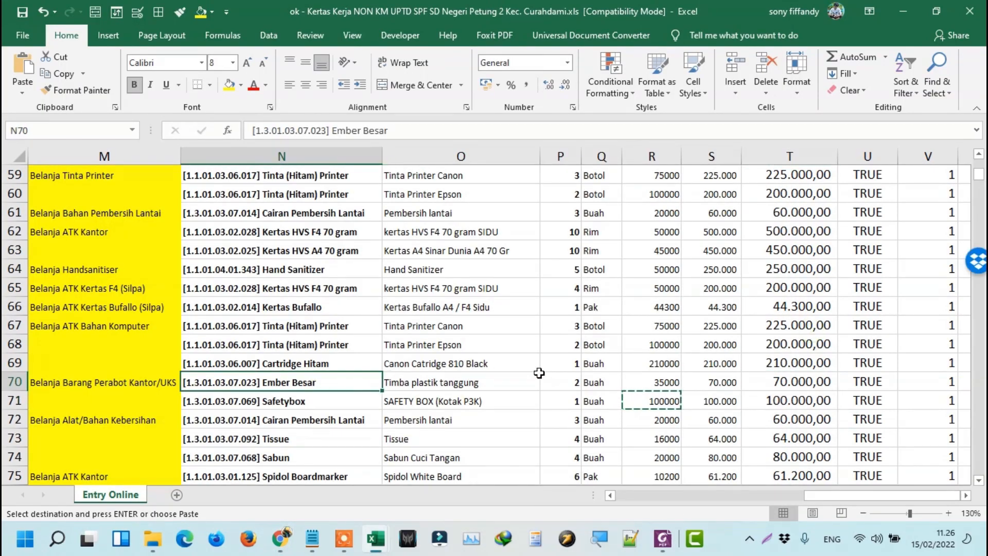
{"action": "key", "text": "Left"}
{"action": "key", "text": "Left"}
{"action": "key", "text": "Left"}
{"action": "key", "text": "Left"}
{"action": "key", "text": "Left"}
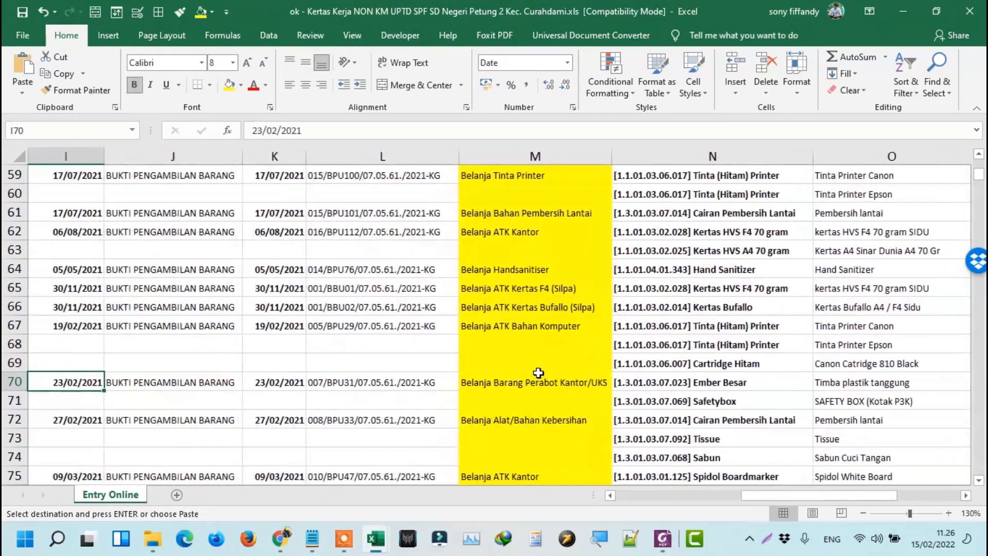
{"action": "key", "text": "Left"}
{"action": "key", "text": "Right"}
{"action": "scroll", "coordinate": [544, 374], "scroll_direction": "up", "scroll_amount": 20}
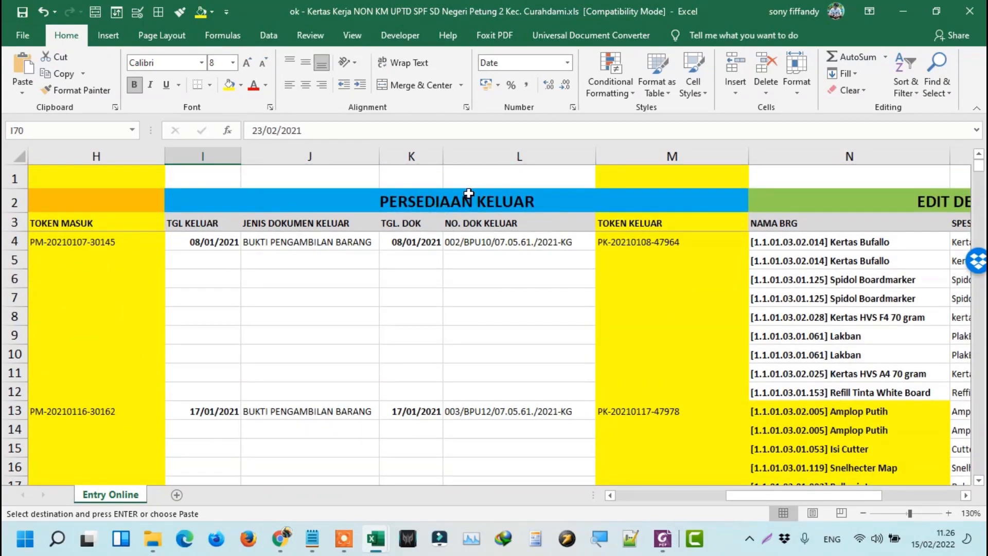
{"action": "scroll", "coordinate": [199, 241], "scroll_direction": "down", "scroll_amount": 18}
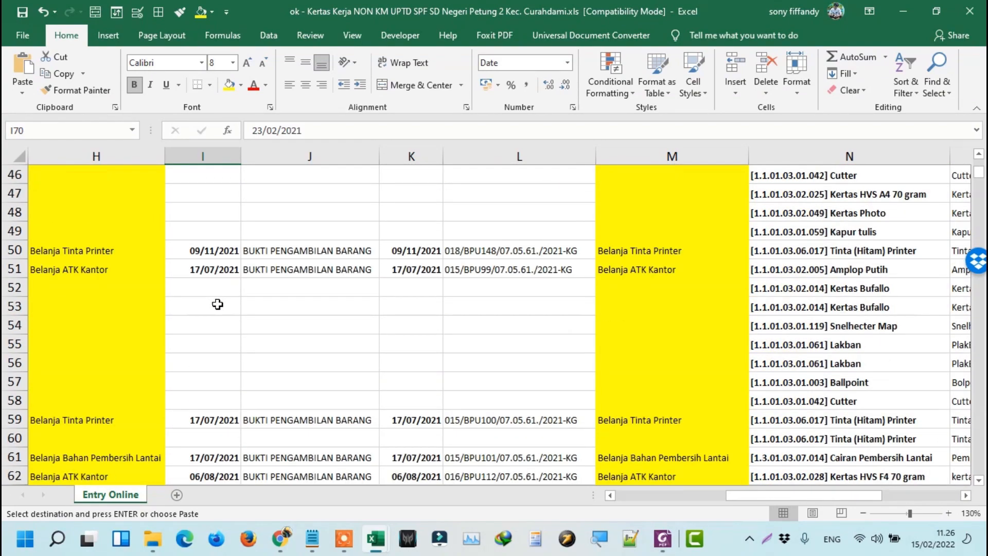
{"action": "scroll", "coordinate": [214, 319], "scroll_direction": "down", "scroll_amount": 1}
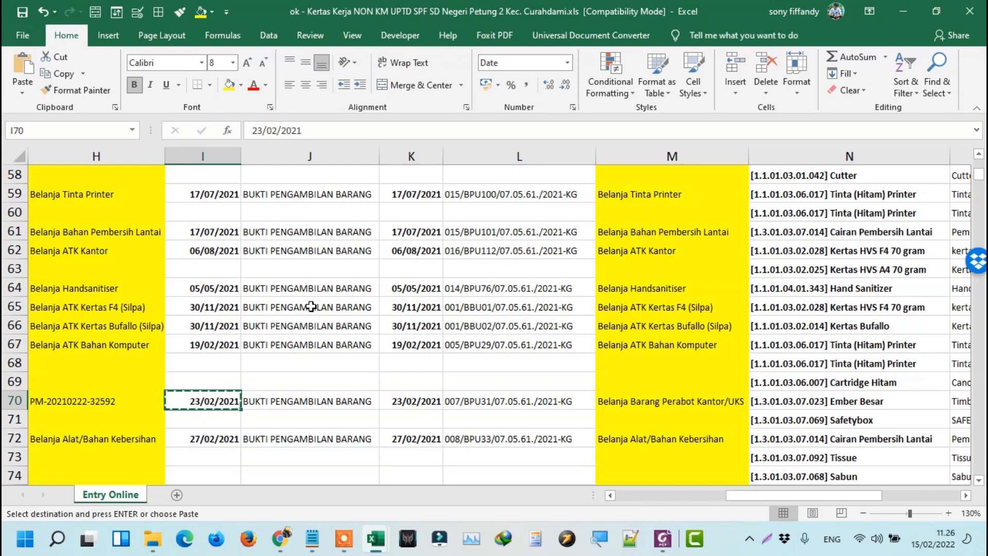
Set both Tanggal Keluar and Tanggal Dokumen to 23/02/2021.
{"action": "key", "text": "alt+Tab"}
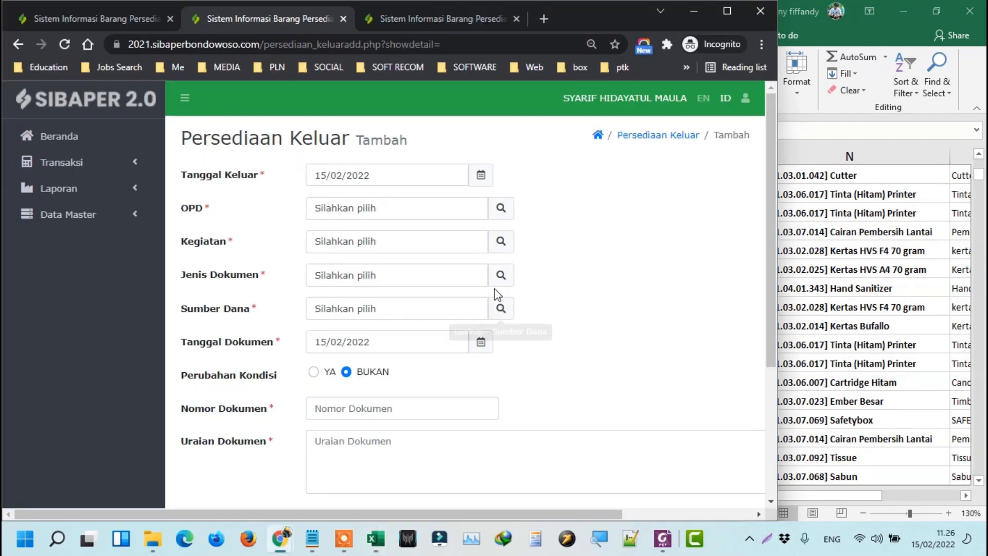
{"action": "triple_click", "coordinate": [390, 173]}
{"action": "type", "text": "23/02/2021"}
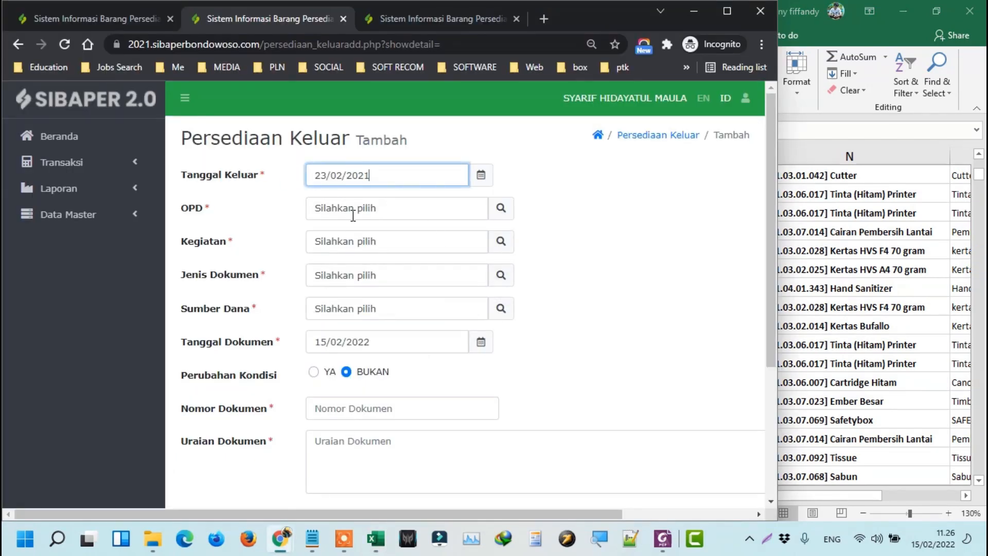
{"action": "triple_click", "coordinate": [409, 342]}
{"action": "type", "text": "23/02/2021"}
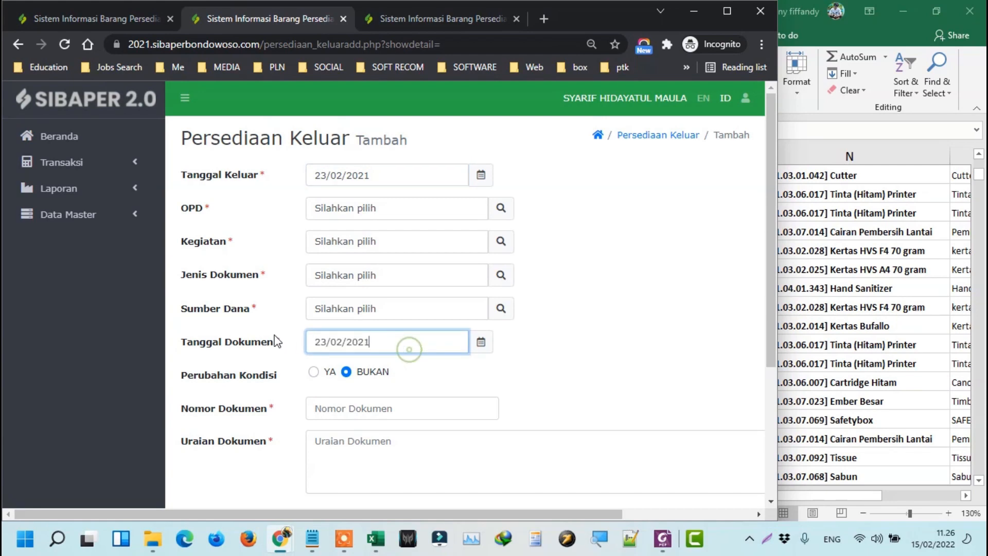
Choose OPD SDN SELOLEMBU, BOS Kegiatan, and document type BUKTI PENGAMBILAN BARANG DARI GUDANG.
{"action": "left_click", "coordinate": [494, 208]}
{"action": "key", "text": "Return"}
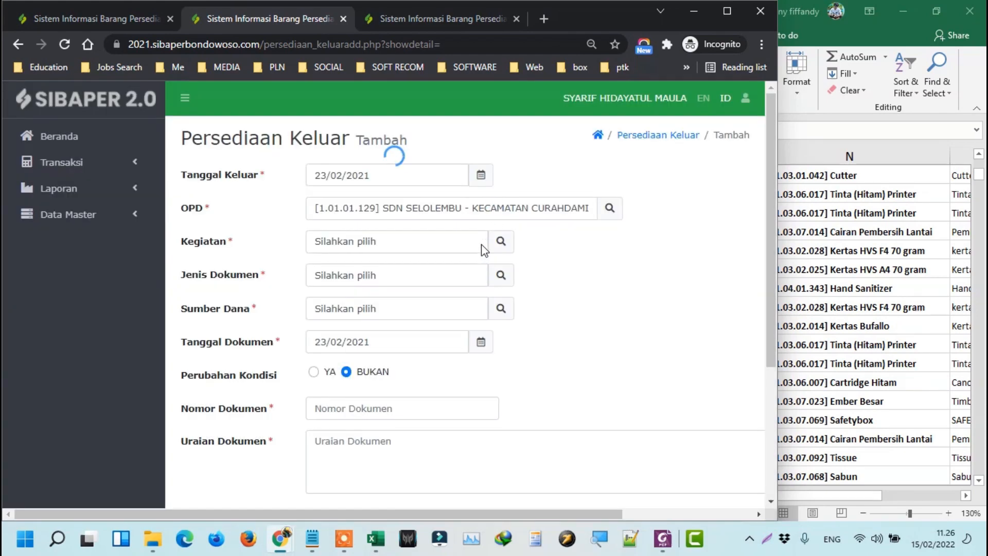
{"action": "left_click", "coordinate": [499, 239]}
{"action": "key", "text": "Return"}
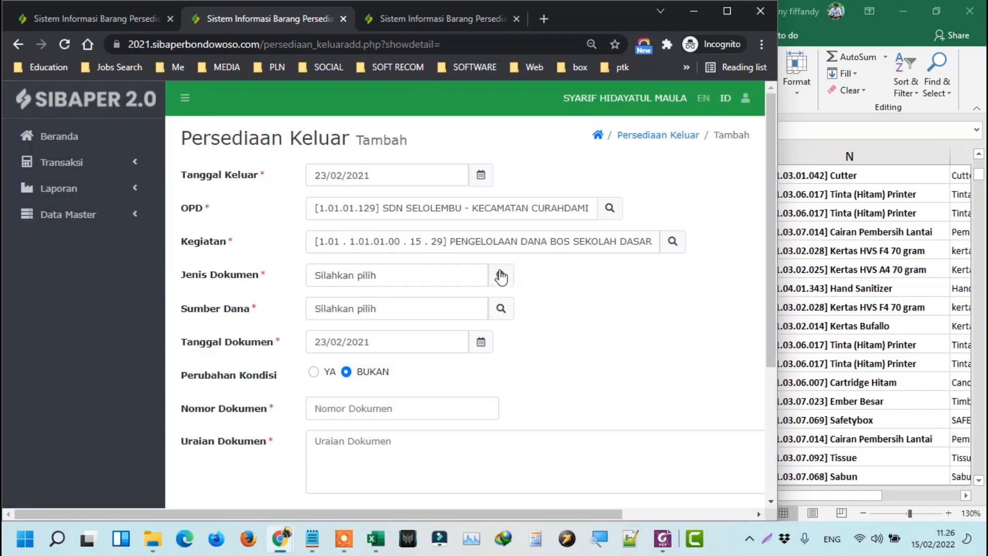
{"action": "left_click", "coordinate": [501, 276]}
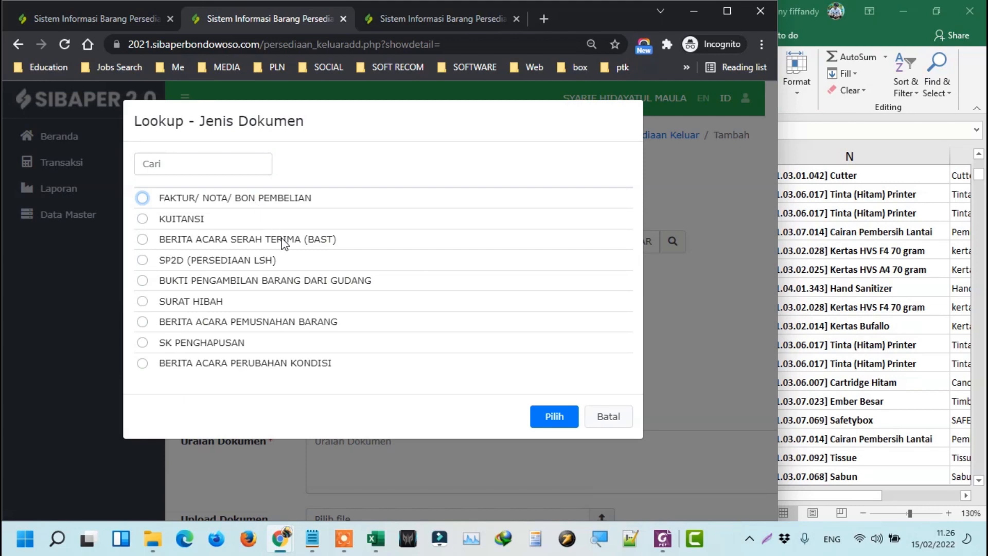
{"action": "left_click", "coordinate": [335, 283]}
{"action": "left_click", "coordinate": [566, 420]}
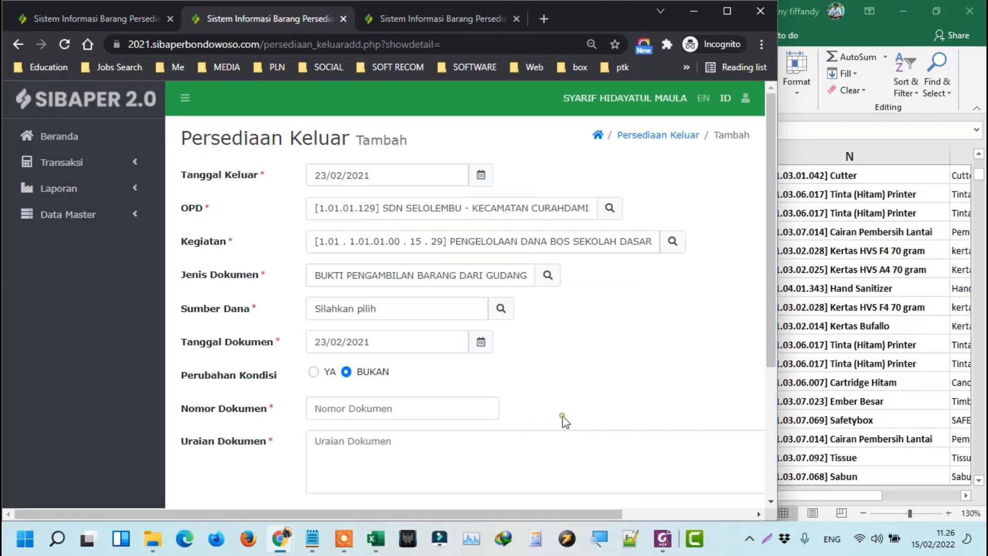
{"action": "left_click", "coordinate": [312, 538]}
{"action": "left_click", "coordinate": [617, 173]}
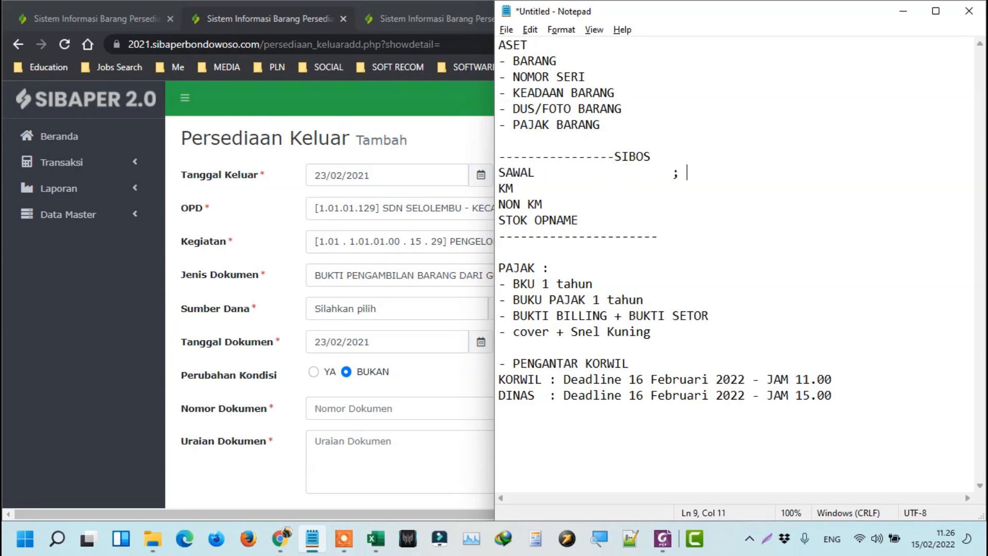
Add the note "; bukti GUDANG" after SAWAL in the Notepad notes.
{"action": "type", "text": "; bukti"}
{"action": "key", "text": "Caps_Lock"}
{"action": "type", "text": "GUDANG"}
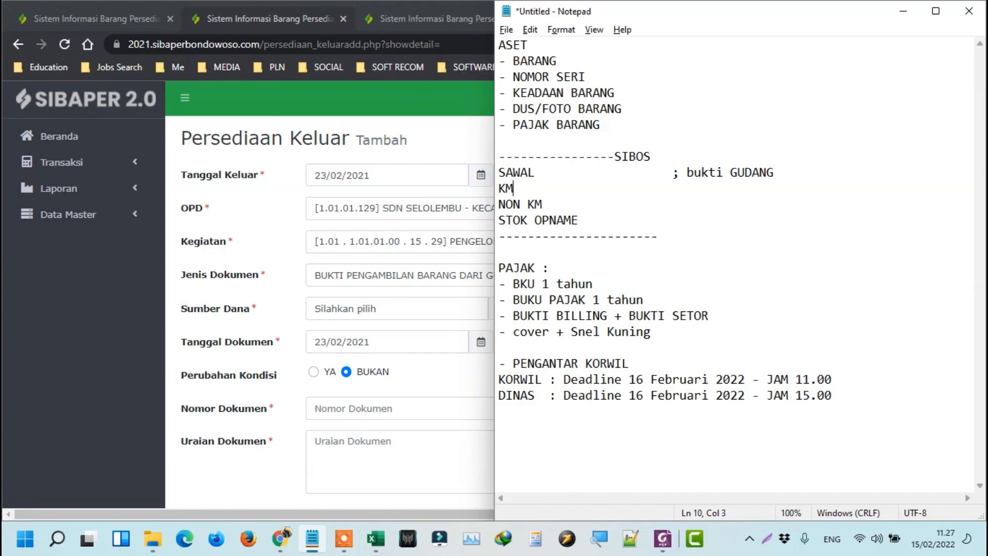
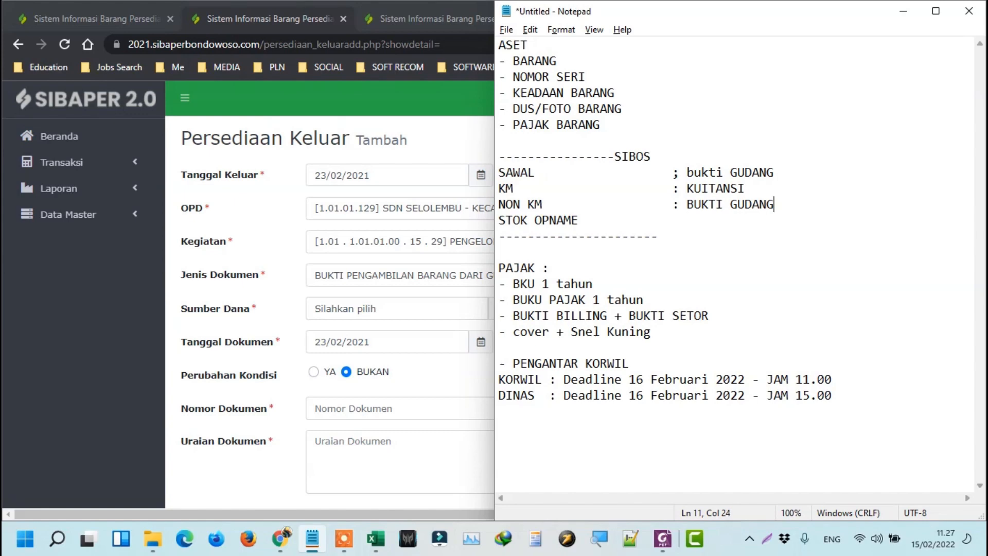
Dismiss the Nomor Dokumen suggestions and move to row 70 in the Excel NON KM work paper.
{"action": "left_click", "coordinate": [414, 402]}
{"action": "left_click", "coordinate": [540, 398]}
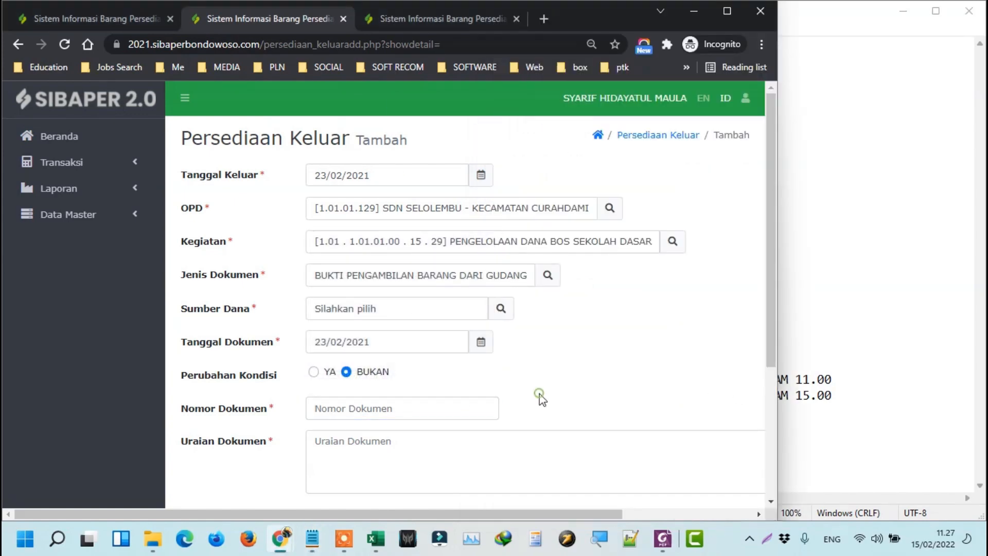
{"action": "key", "text": "alt+Tab"}
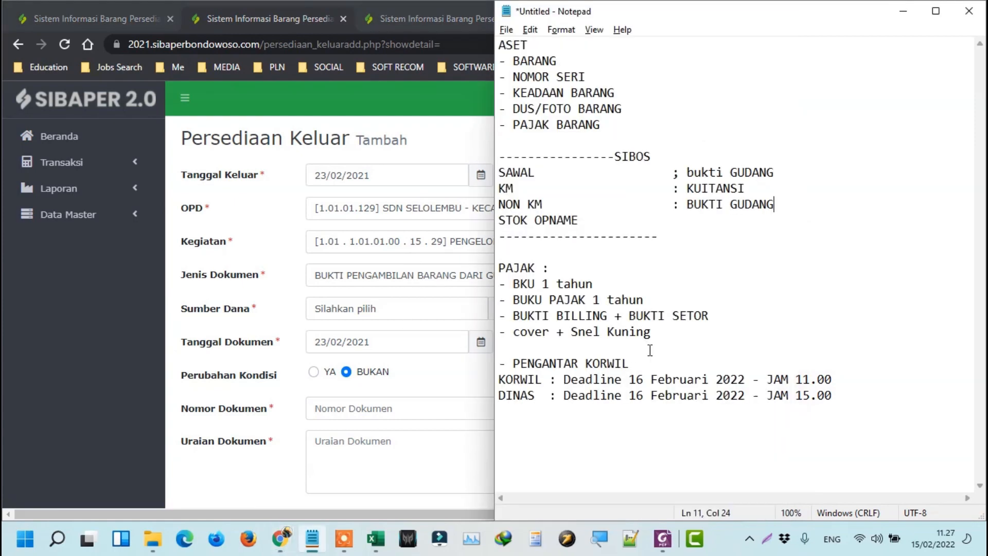
{"action": "key", "text": "alt+Tab"}
{"action": "key", "text": "alt+Tab"}
{"action": "key", "text": "Right"}
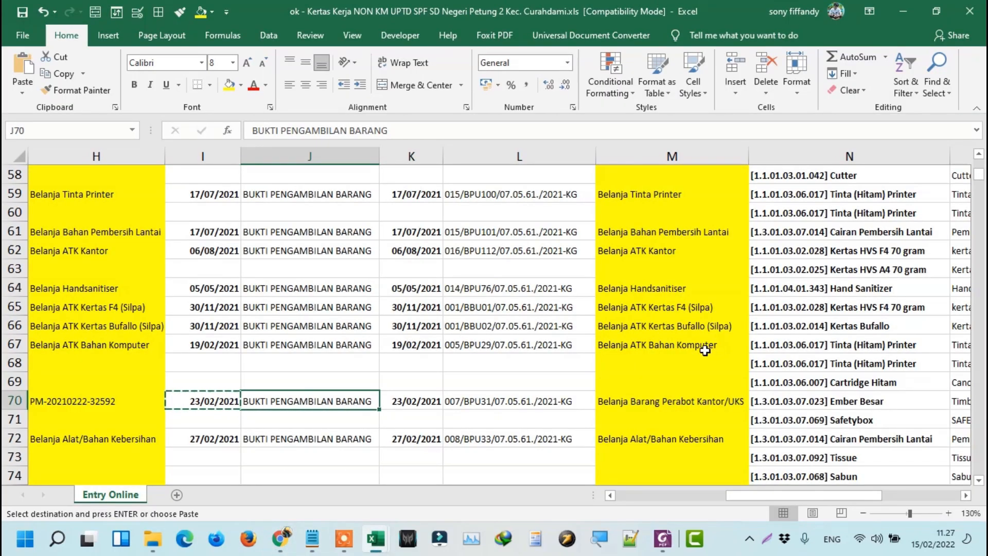
Copy L70's document number 007/BPU31/07.05.61./2021-KG into Nomor Dokumen.
{"action": "left_click", "coordinate": [539, 407]}
{"action": "key", "text": "ctrl+c"}
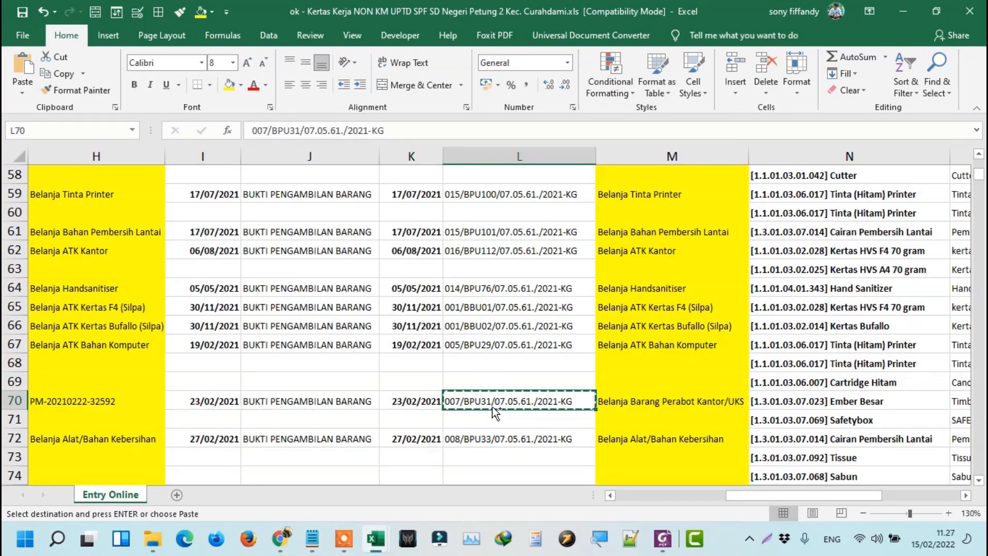
{"action": "key", "text": "alt+Tab"}
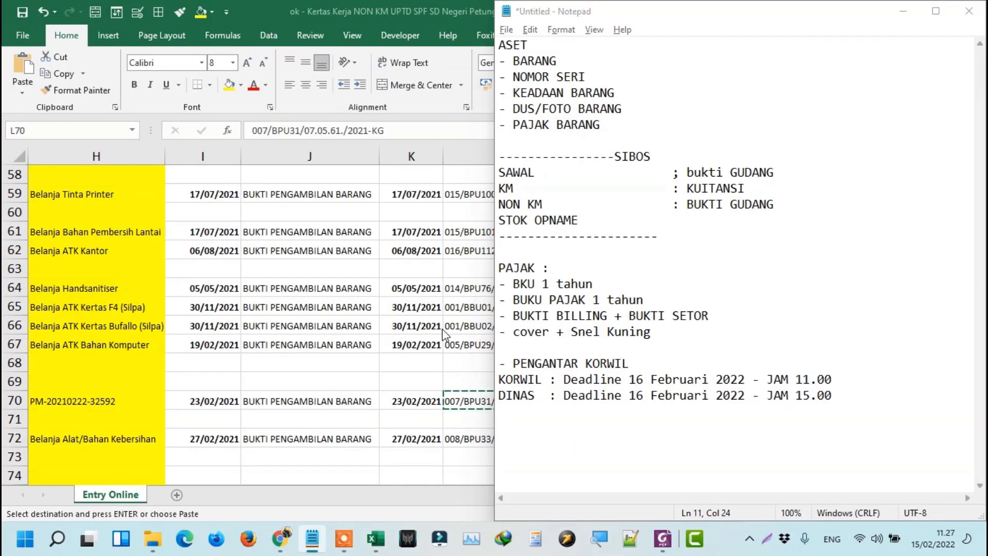
{"action": "key", "text": "alt+Tab"}
{"action": "key", "text": "alt+Tab"}
{"action": "left_click", "coordinate": [411, 407]}
{"action": "key", "text": "ctrl+v"}
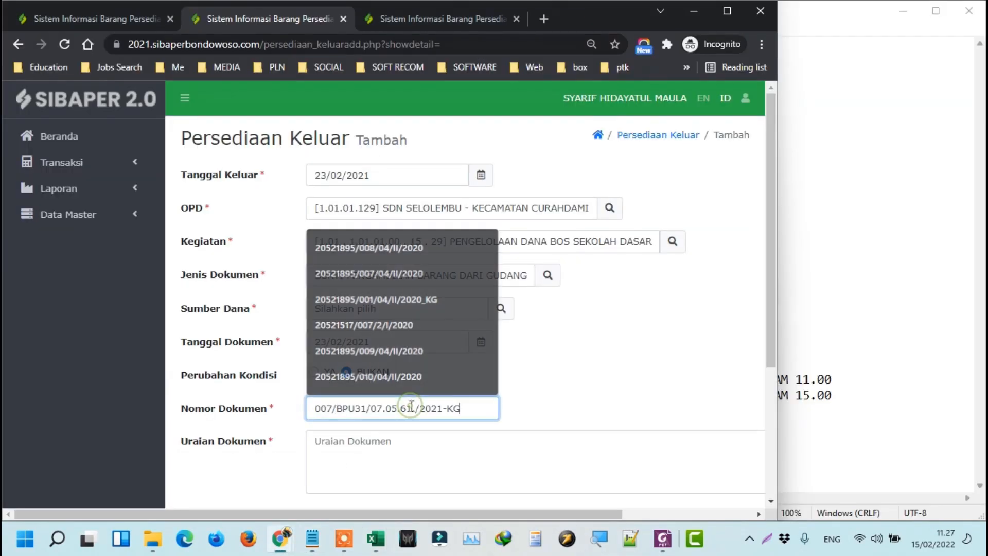
Paste 'Belanja Barang Perabot Kantor/UKS' from the clipboard history as Uraian Dokumen.
{"action": "scroll", "coordinate": [471, 391], "scroll_direction": "down", "scroll_amount": 4}
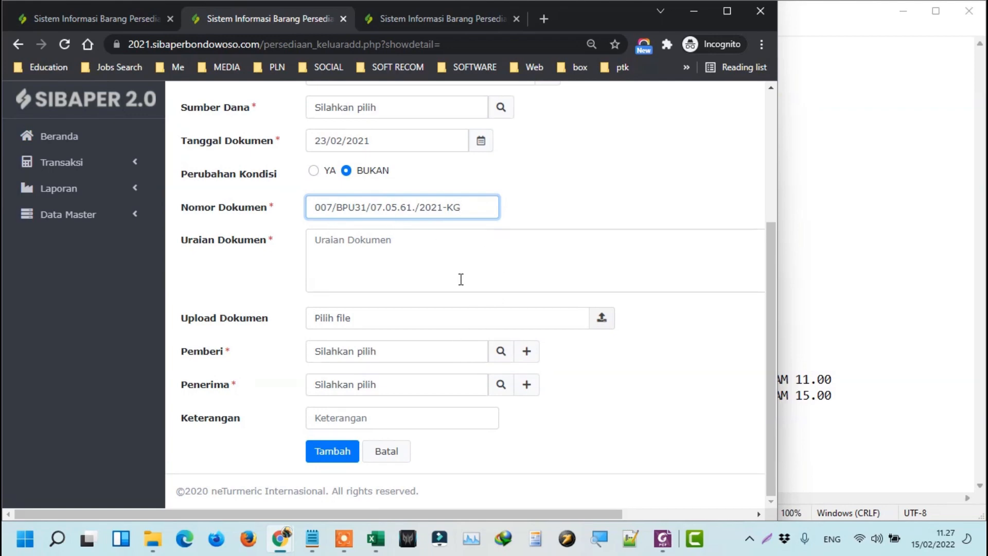
{"action": "left_click", "coordinate": [503, 258]}
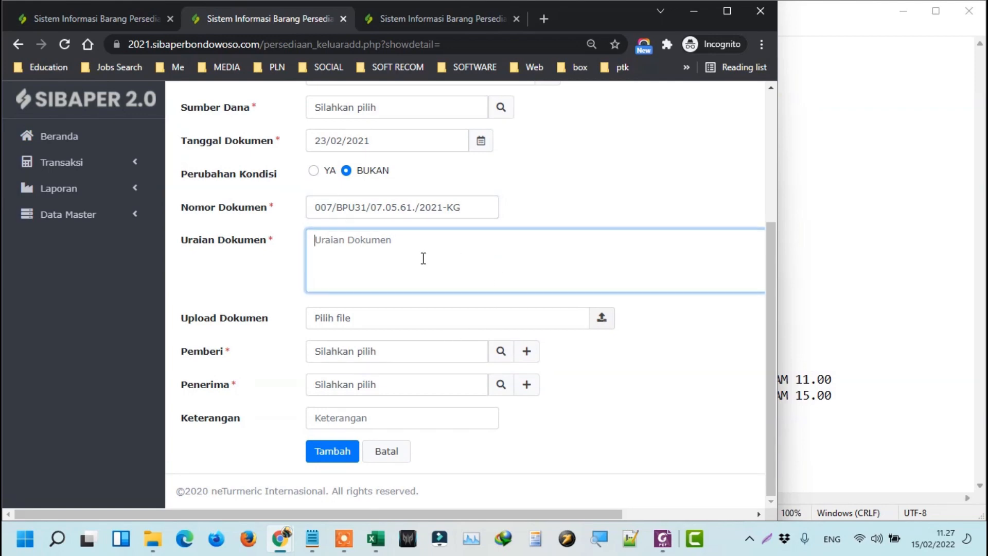
{"action": "key", "text": "ctrl+alt+v"}
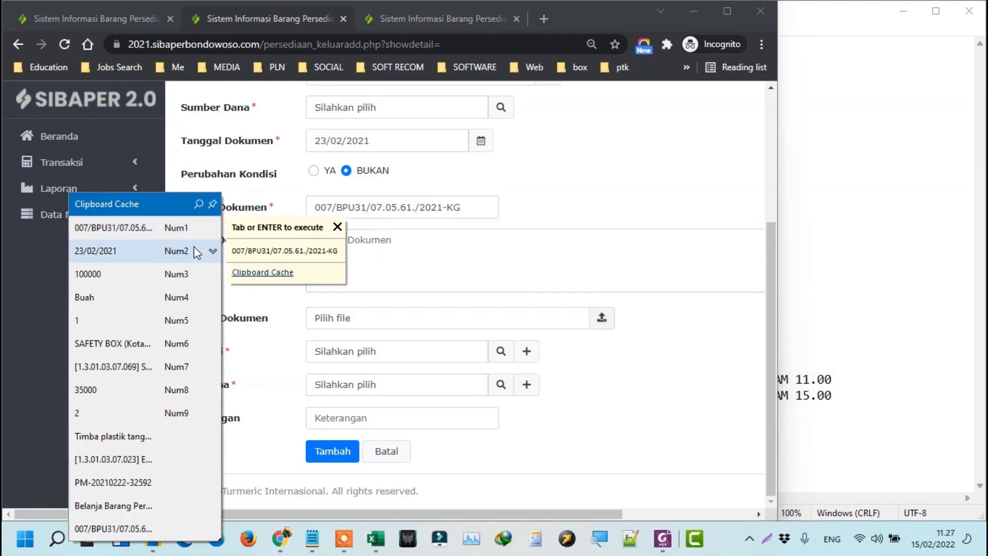
{"action": "left_click", "coordinate": [147, 502]}
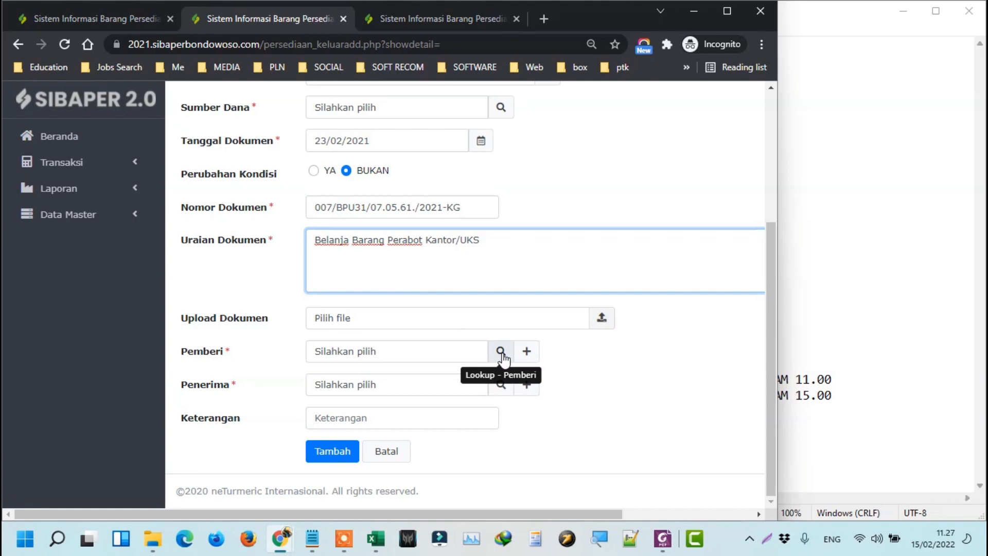
Choose the Pemberi and Penerima staff from their lookup lists.
{"action": "scroll", "coordinate": [483, 272], "scroll_direction": "up", "scroll_amount": 1}
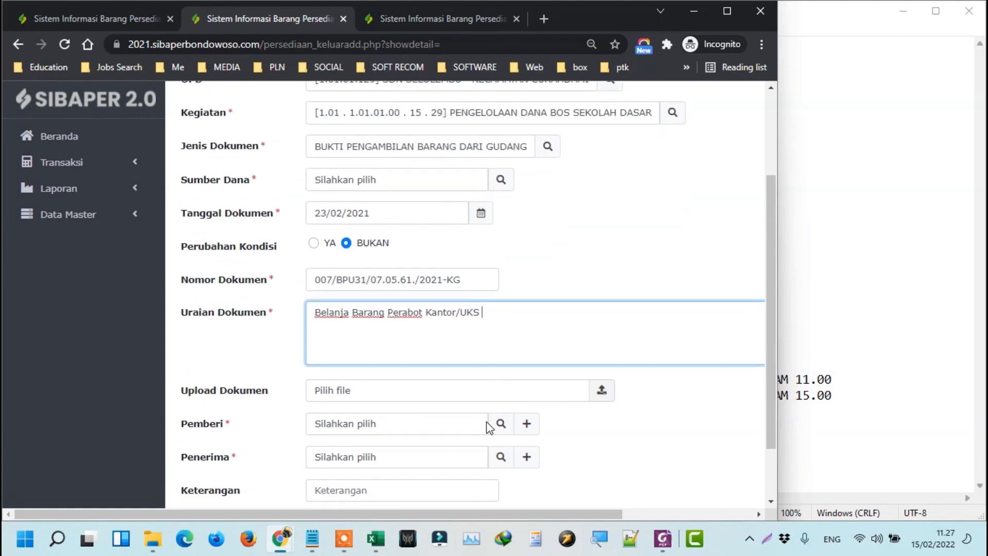
{"action": "left_click", "coordinate": [499, 420]}
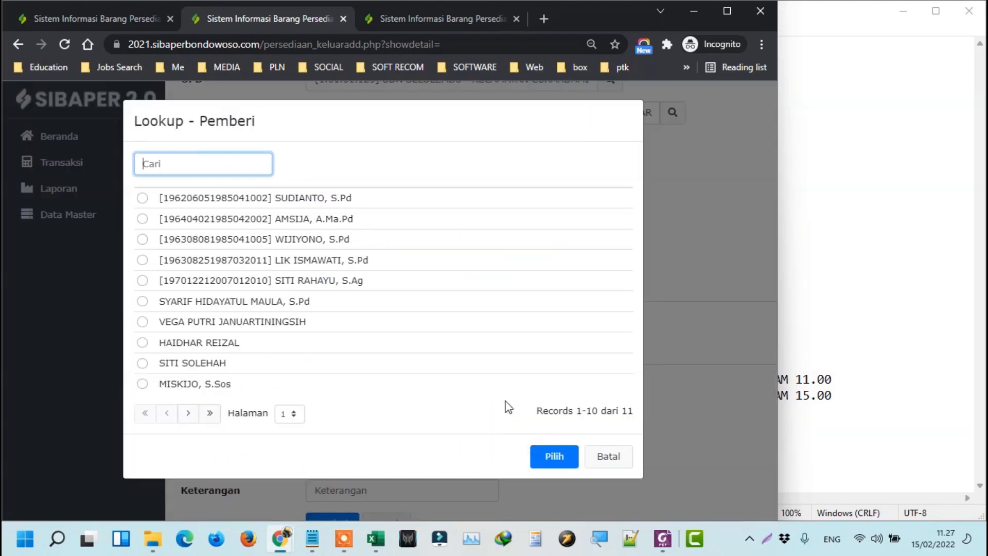
{"action": "left_click", "coordinate": [244, 303]}
{"action": "left_click", "coordinate": [570, 457]}
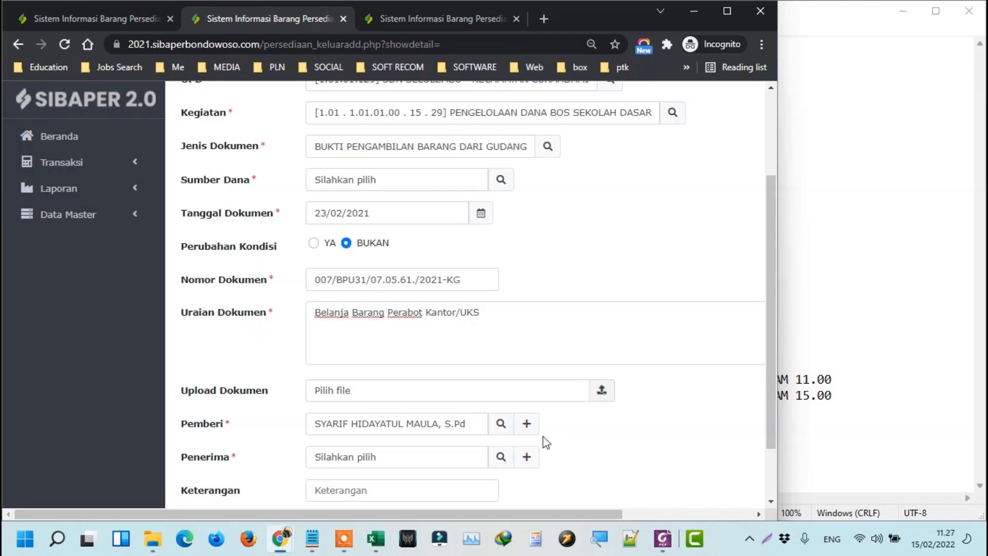
{"action": "left_click", "coordinate": [502, 458]}
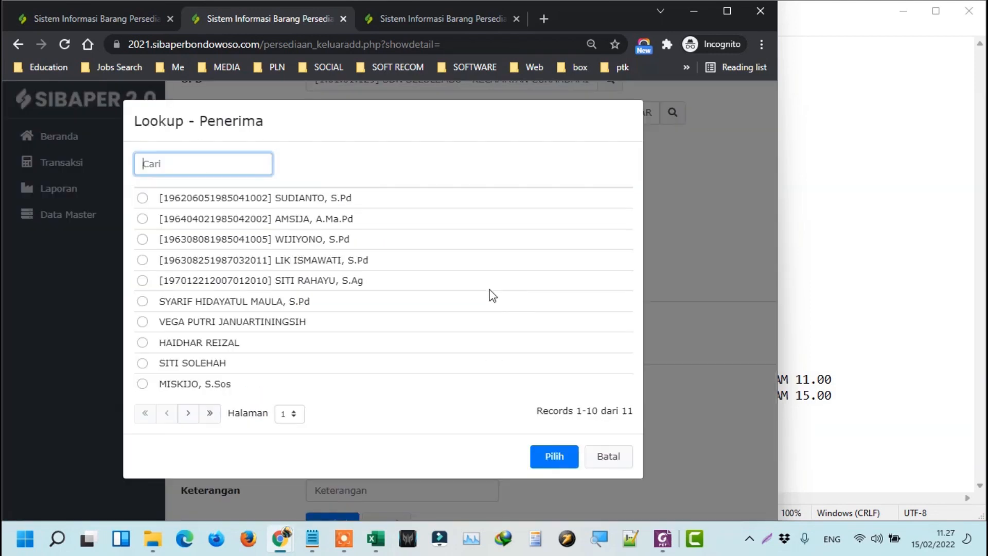
{"action": "left_click", "coordinate": [303, 282]}
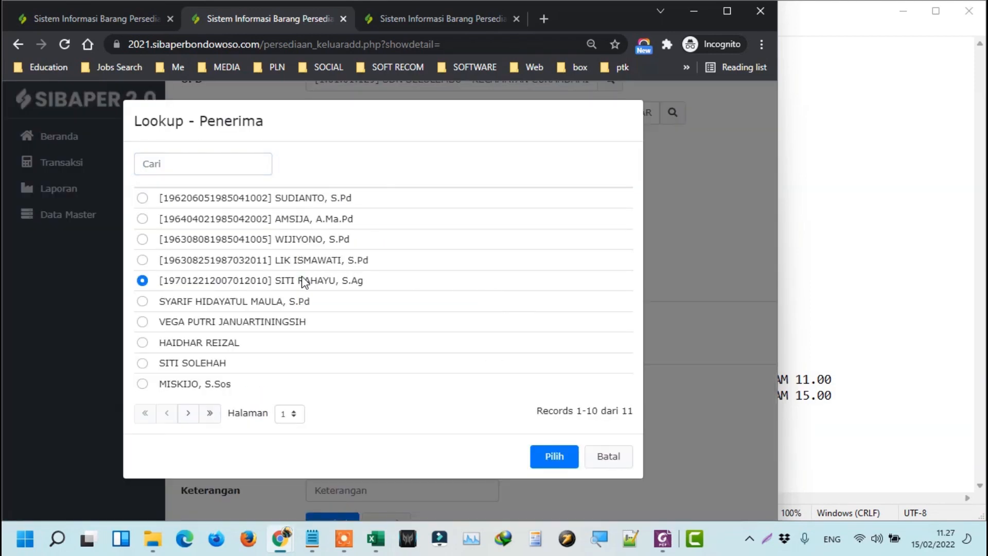
{"action": "left_click", "coordinate": [229, 320]}
{"action": "left_click", "coordinate": [560, 458]}
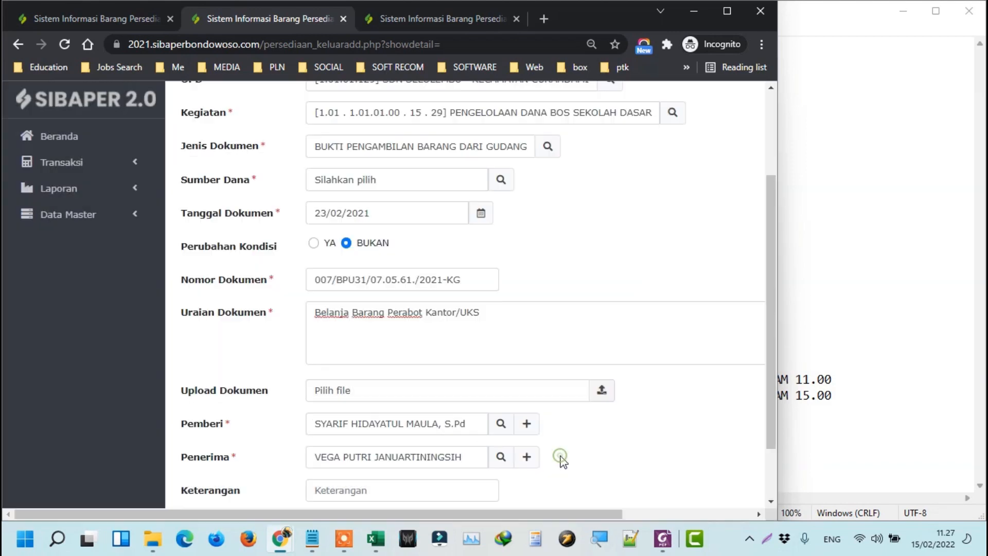
{"action": "scroll", "coordinate": [566, 461], "scroll_direction": "down", "scroll_amount": 2}
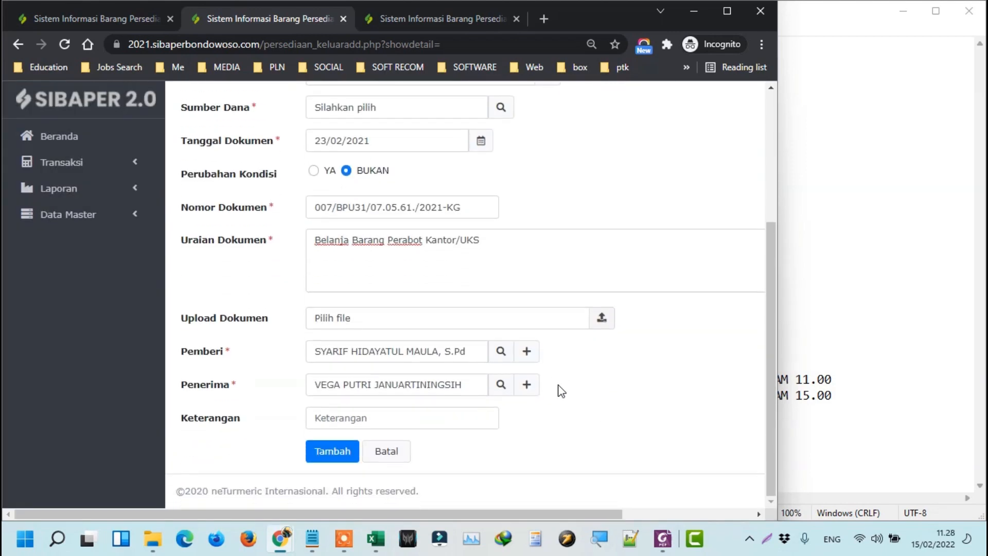
Set the missing funding source to APBD KABUPATEN after the Sumber Dana warning.
{"action": "left_click", "coordinate": [333, 451]}
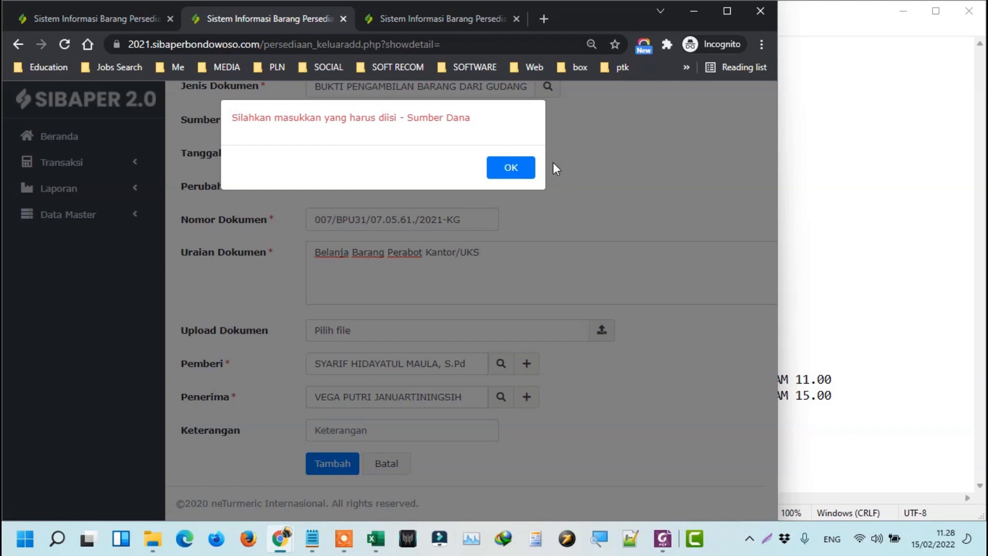
{"action": "left_click", "coordinate": [517, 170]}
{"action": "scroll", "coordinate": [569, 202], "scroll_direction": "up", "scroll_amount": 3}
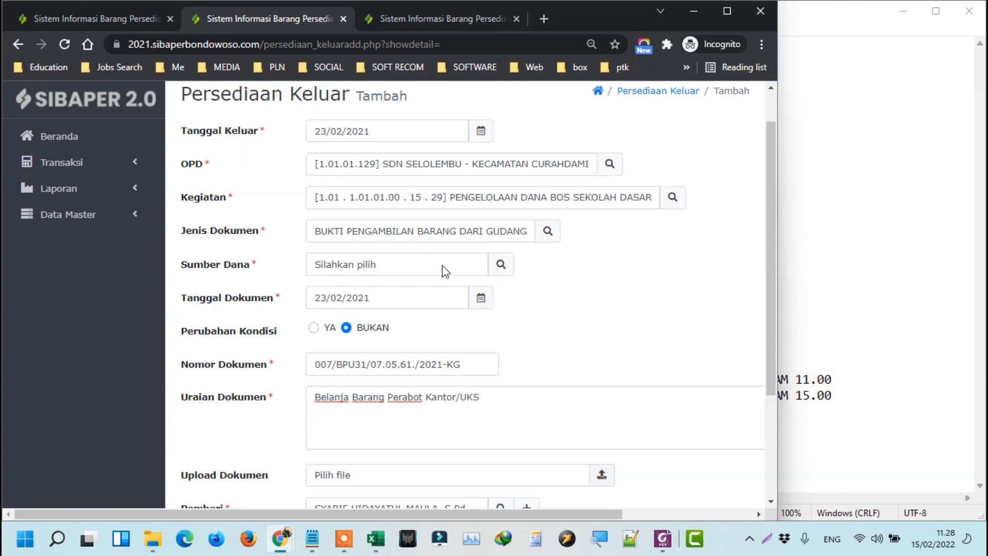
{"action": "left_click", "coordinate": [501, 265]}
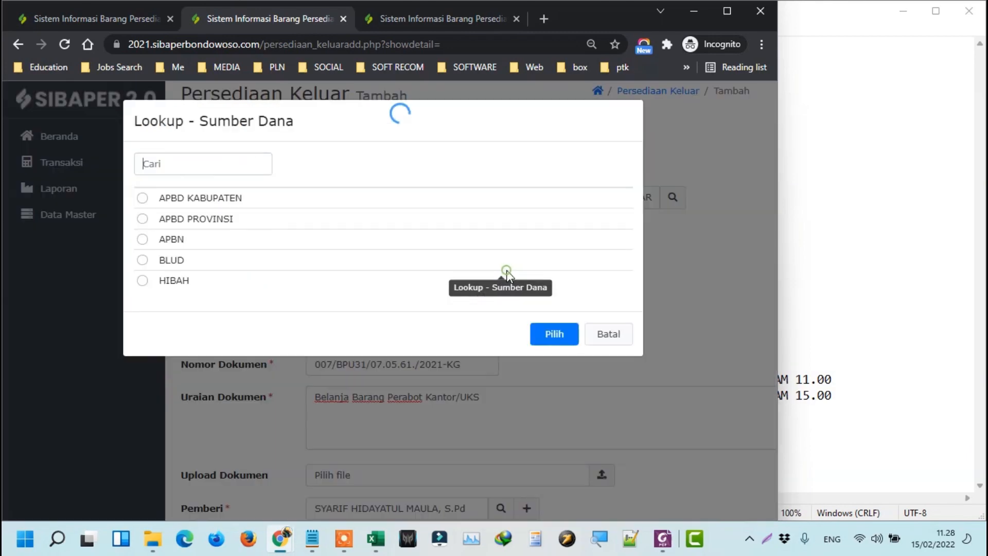
{"action": "left_click", "coordinate": [218, 199]}
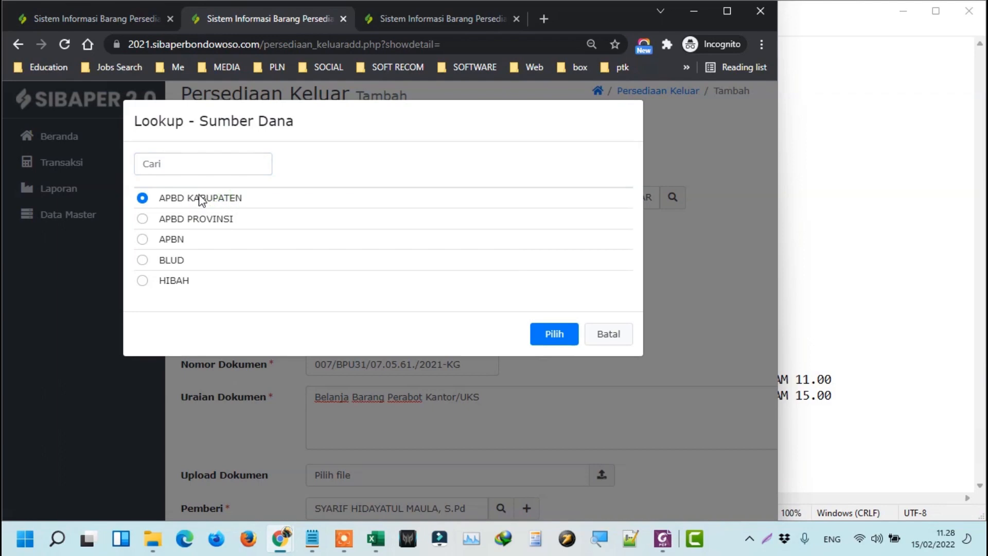
{"action": "left_click", "coordinate": [556, 338]}
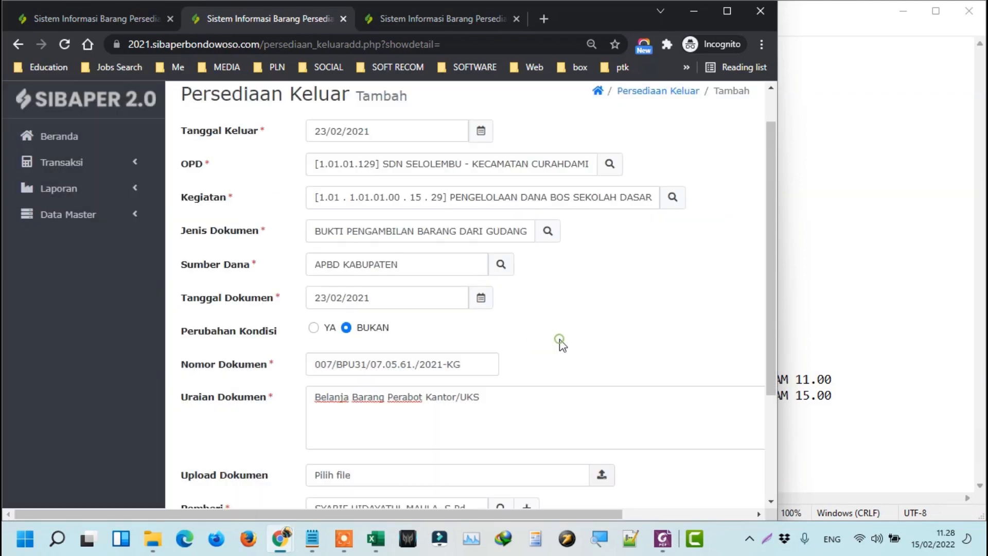
Save the outgoing entry and expand the new 23/02/2021 row's details.
{"action": "scroll", "coordinate": [539, 402], "scroll_direction": "down", "scroll_amount": 4}
{"action": "left_click", "coordinate": [323, 451]}
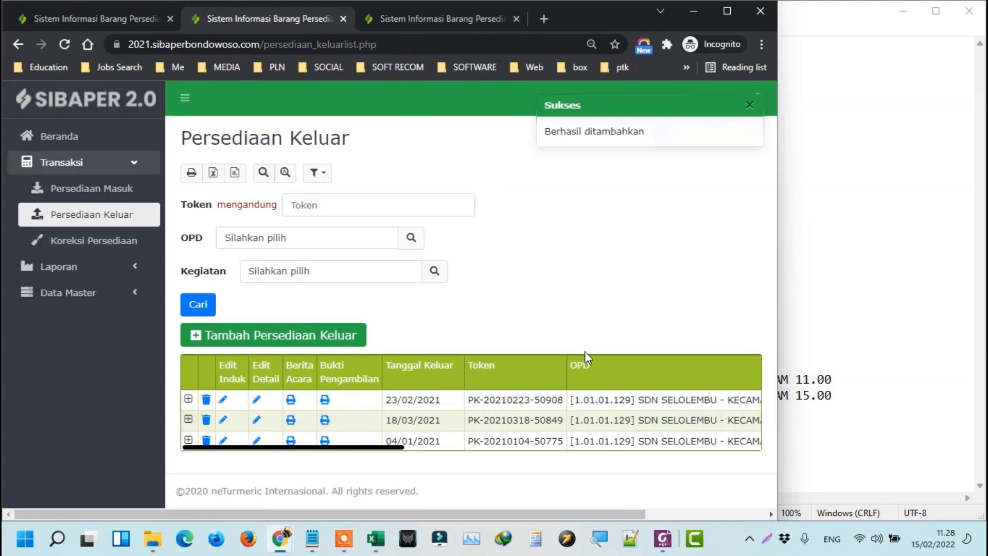
{"action": "left_click", "coordinate": [189, 399]}
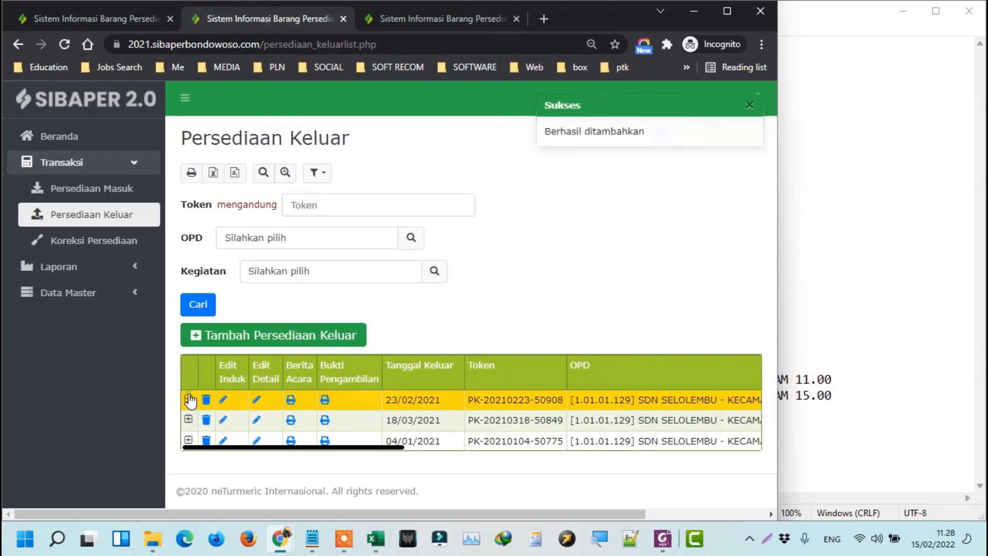
Copy the new entry's Token from Edit Detail into Excel cell M70.
{"action": "left_click", "coordinate": [257, 400]}
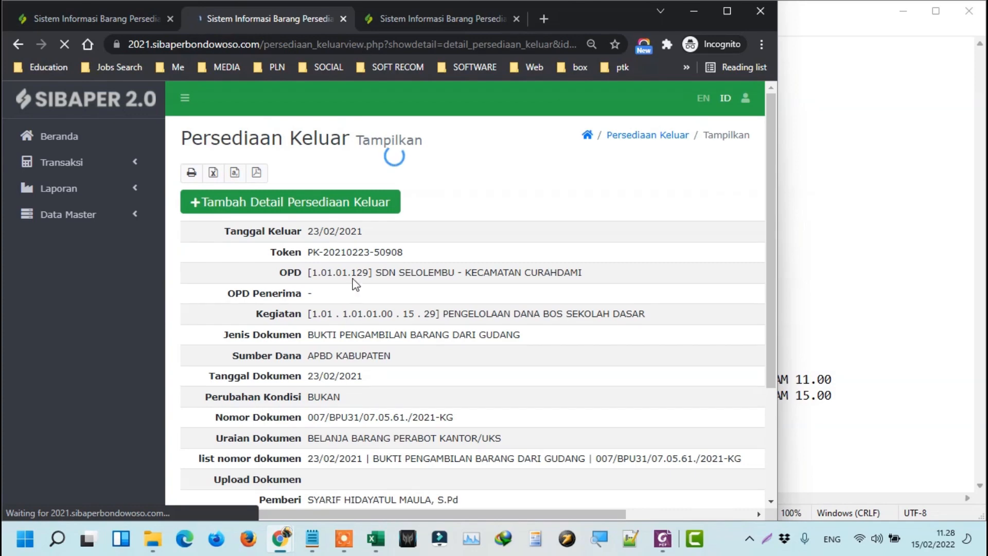
{"action": "triple_click", "coordinate": [313, 251]}
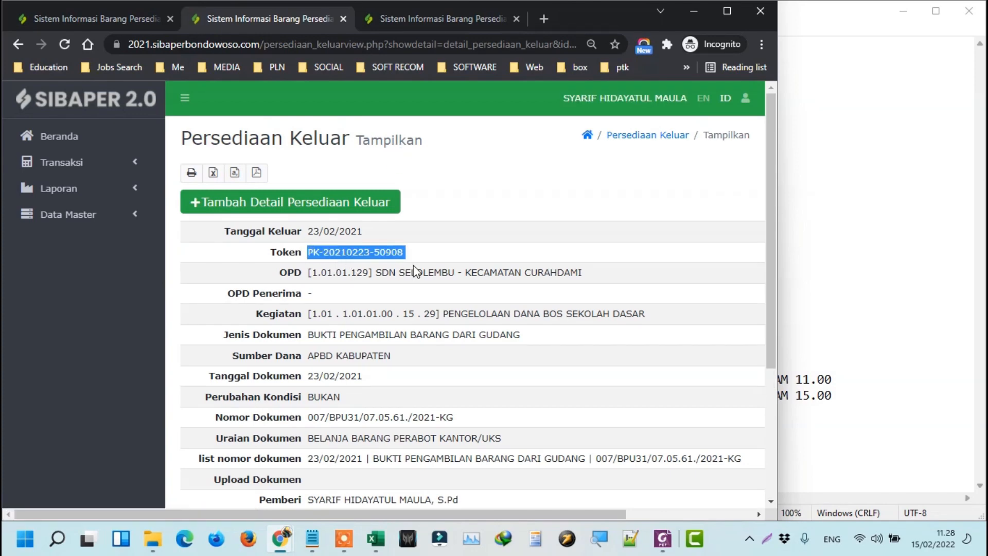
{"action": "key", "text": "alt+Tab"}
{"action": "key", "text": "Tab"}
{"action": "key", "text": "Right"}
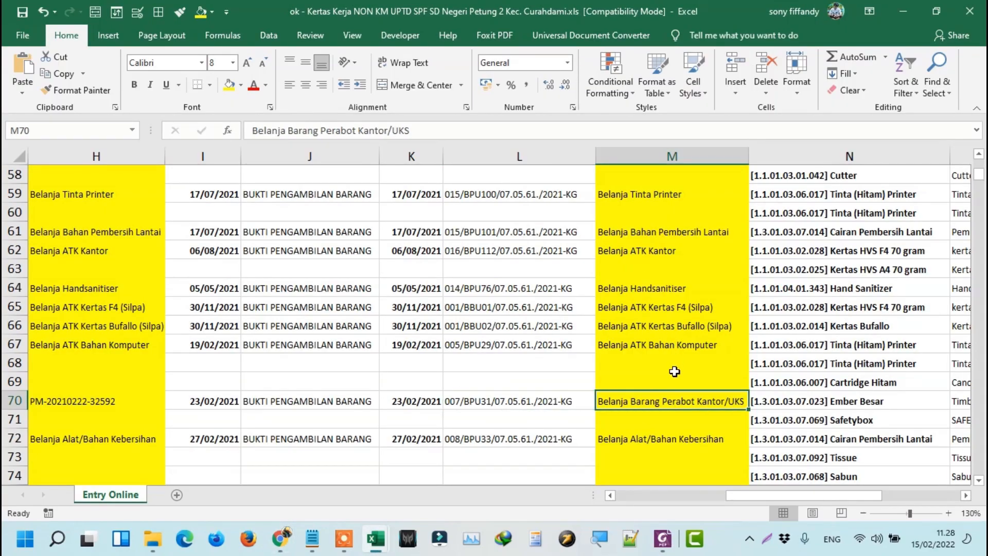
Apply M68's formatting to M70:M71 with Format Painter.
{"action": "scroll", "coordinate": [674, 371], "scroll_direction": "up", "scroll_amount": 19}
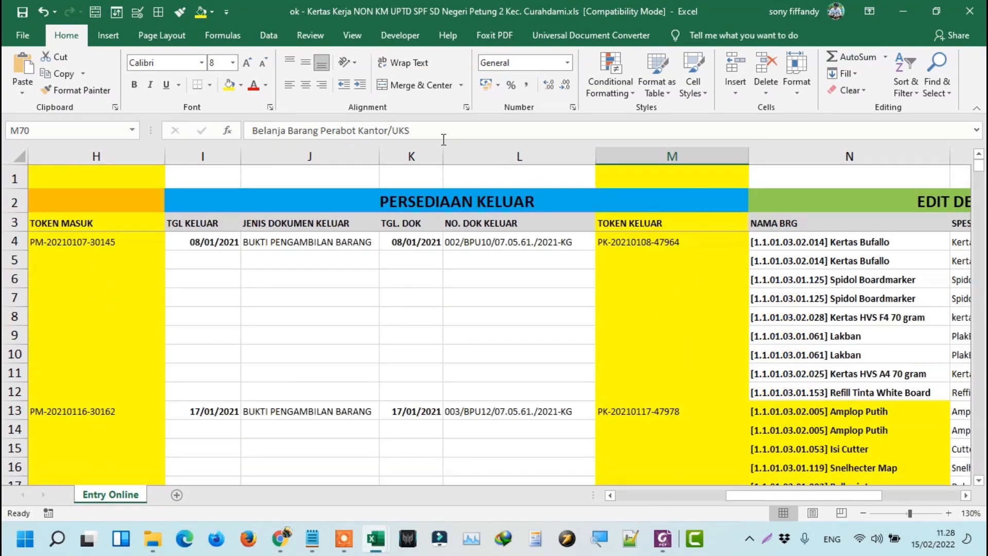
{"action": "scroll", "coordinate": [440, 137], "scroll_direction": "down", "scroll_amount": 20}
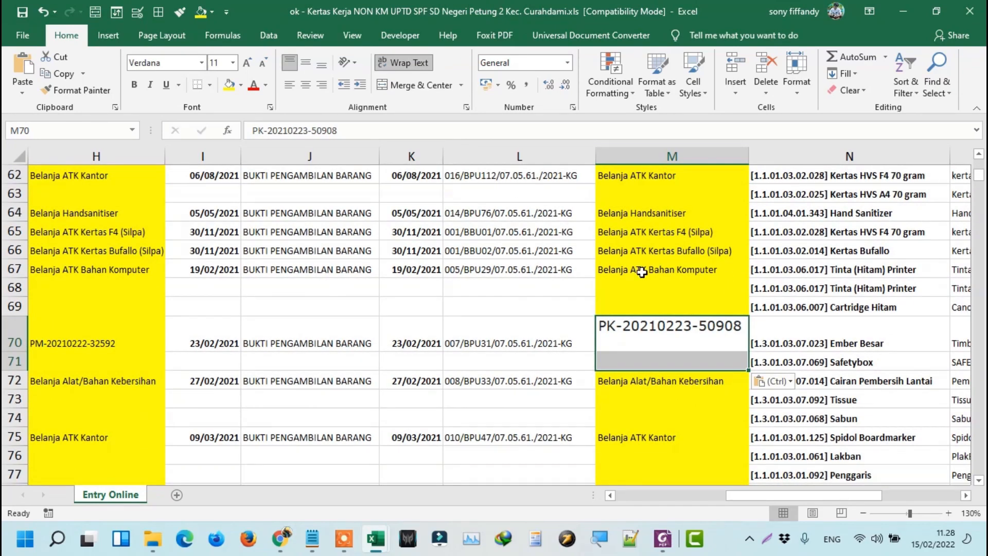
{"action": "left_click", "coordinate": [643, 288]}
{"action": "left_click", "coordinate": [76, 90]}
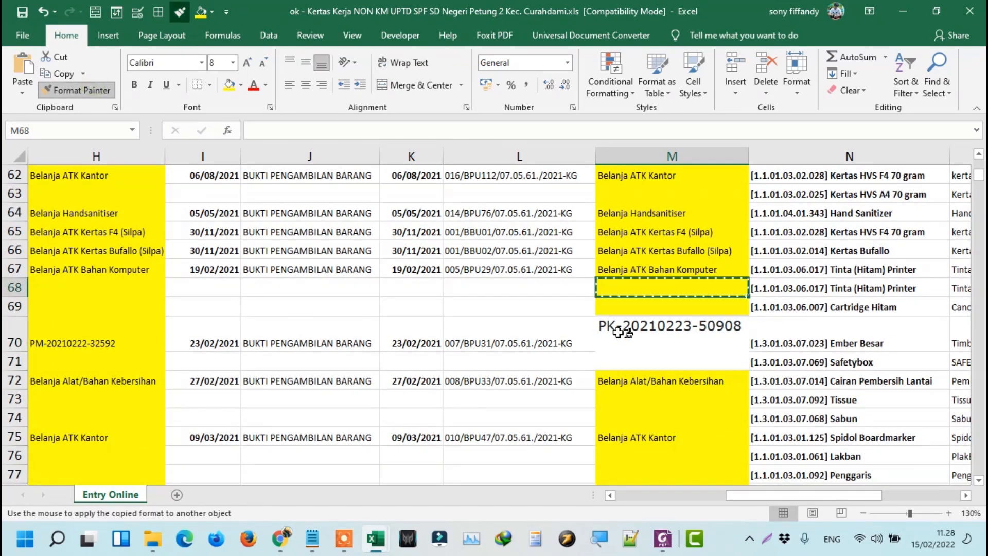
{"action": "left_click_drag", "start_coordinate": [617, 333], "coordinate": [616, 363]}
{"action": "left_click", "coordinate": [624, 381]}
{"action": "left_click", "coordinate": [646, 325]}
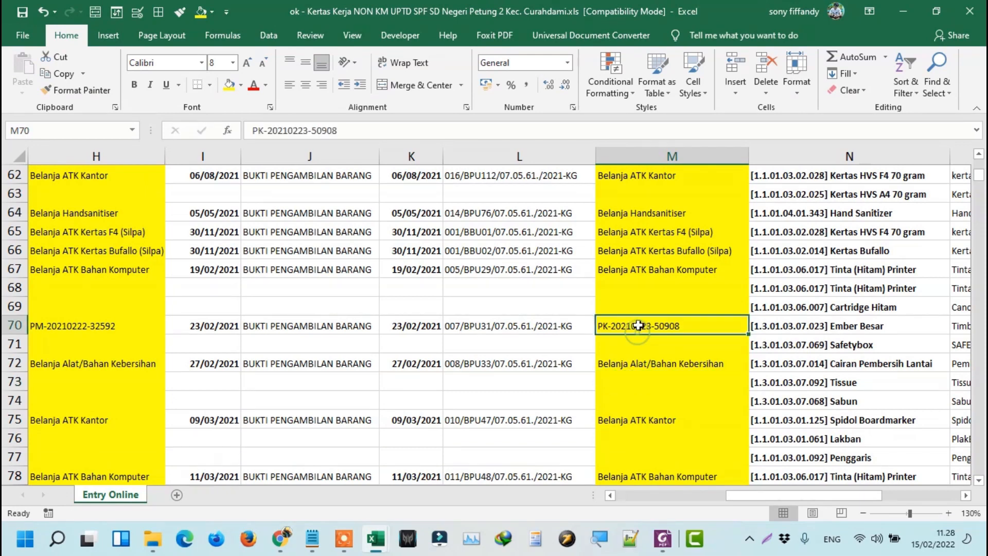
{"action": "key", "text": "alt+Tab"}
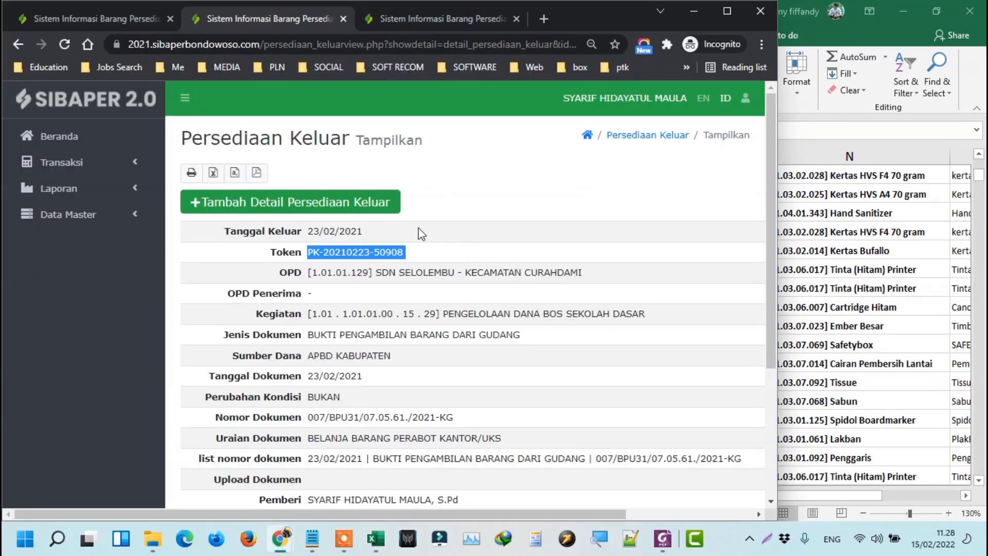
Add a detail item and select EMBER BESAR by searching with the code copied from N70.
{"action": "scroll", "coordinate": [420, 231], "scroll_direction": "down", "scroll_amount": 2}
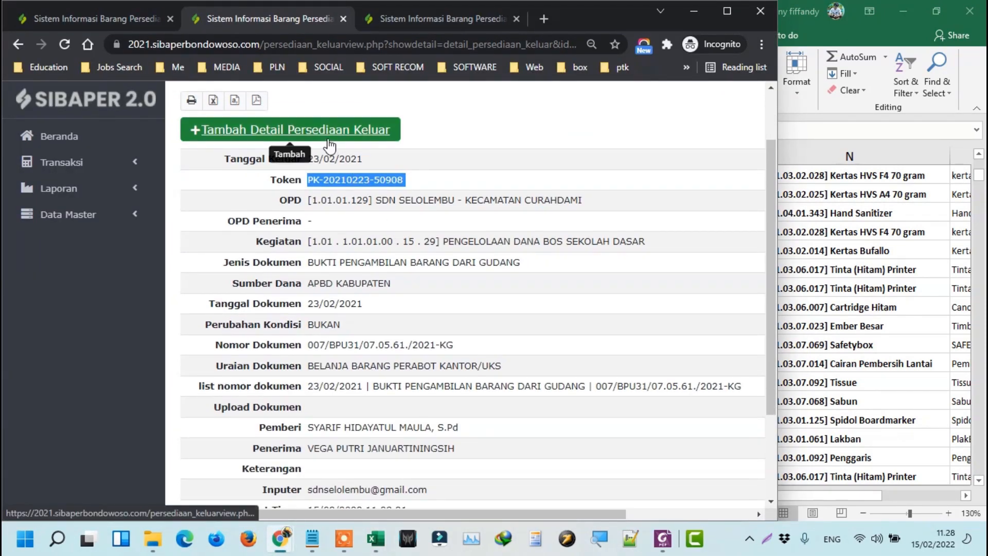
{"action": "left_click", "coordinate": [328, 142]}
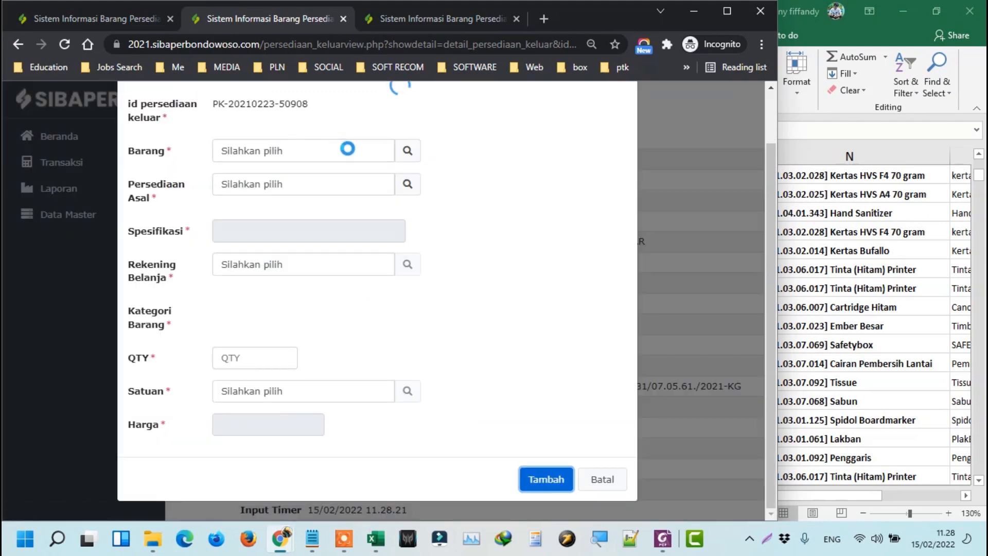
{"action": "left_click", "coordinate": [412, 159]}
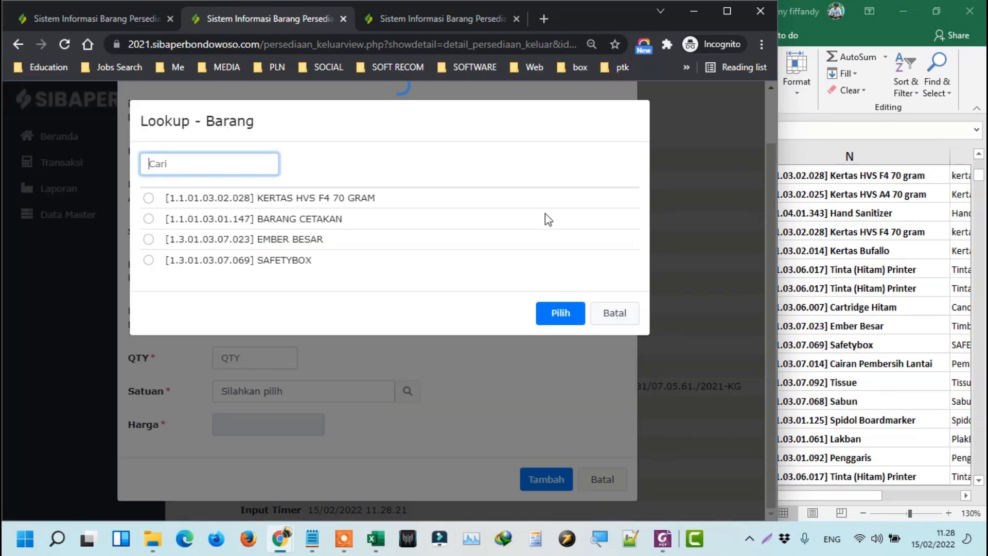
{"action": "left_click", "coordinate": [301, 242]}
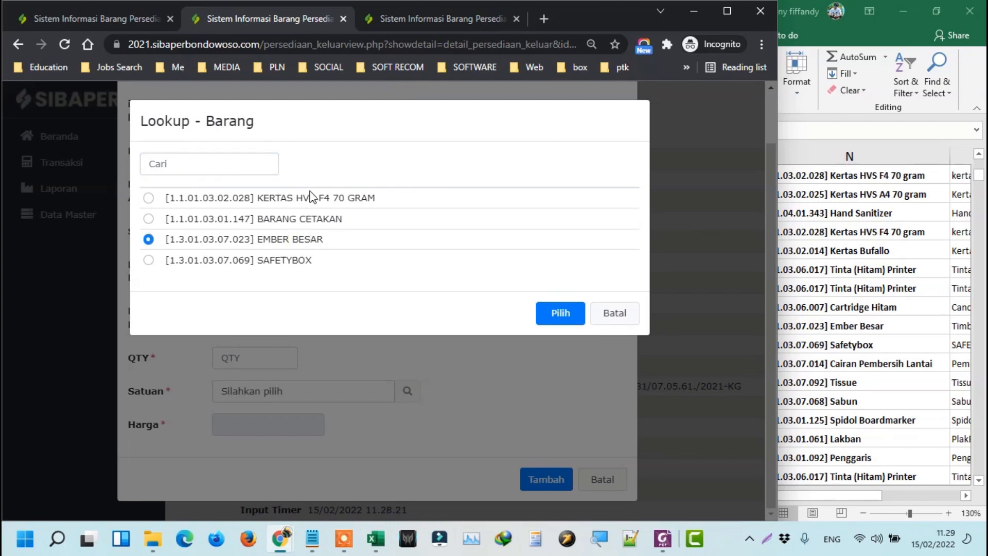
{"action": "left_click", "coordinate": [822, 456]}
{"action": "left_click", "coordinate": [803, 329]}
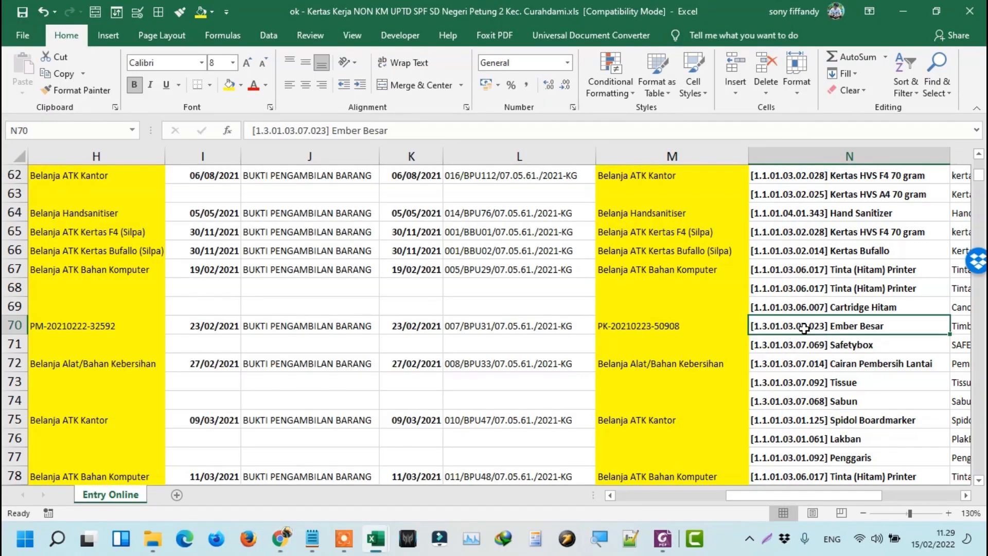
{"action": "key", "text": "ctrl+c"}
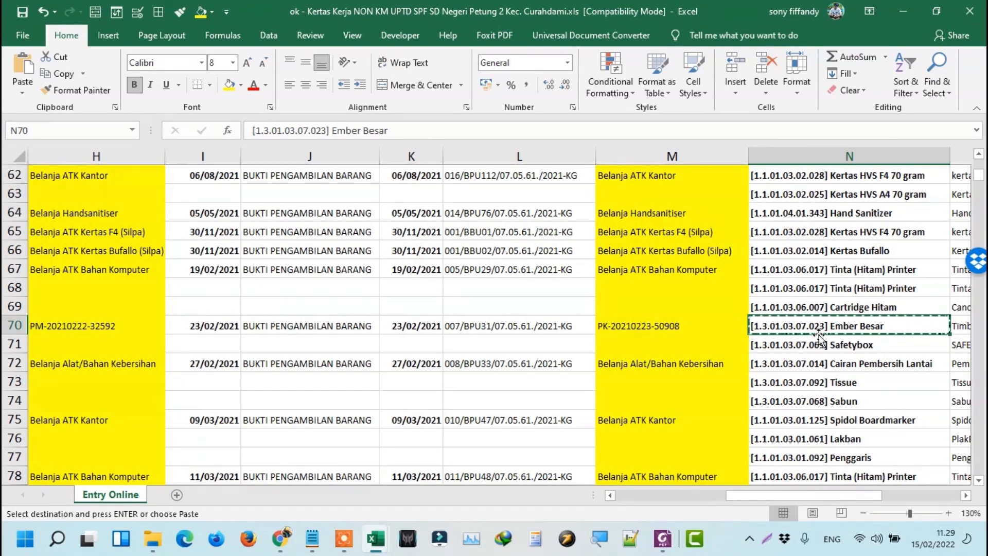
{"action": "key", "text": "alt+Tab"}
{"action": "left_click", "coordinate": [214, 162]}
{"action": "key", "text": "ctrl+v"}
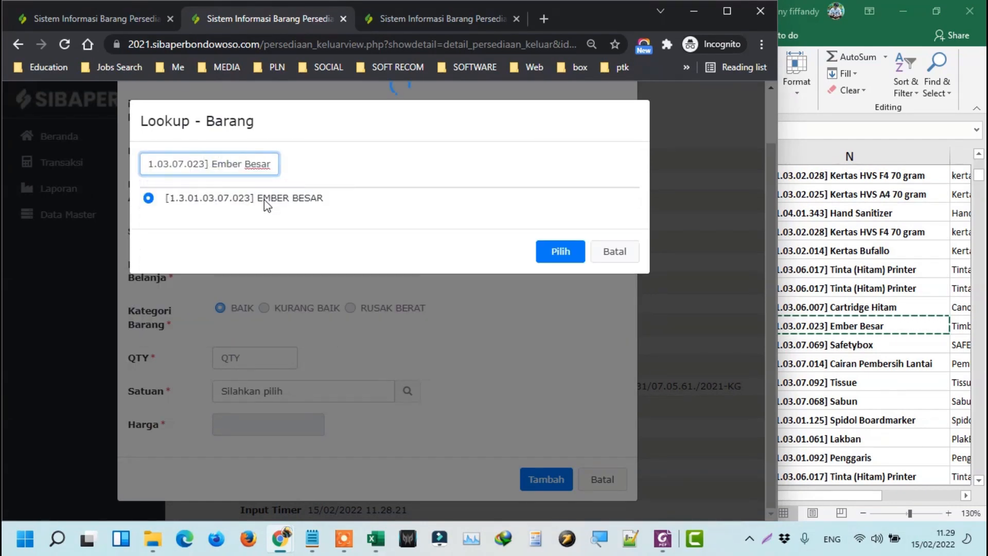
{"action": "left_click", "coordinate": [262, 197]}
{"action": "left_click", "coordinate": [251, 196]}
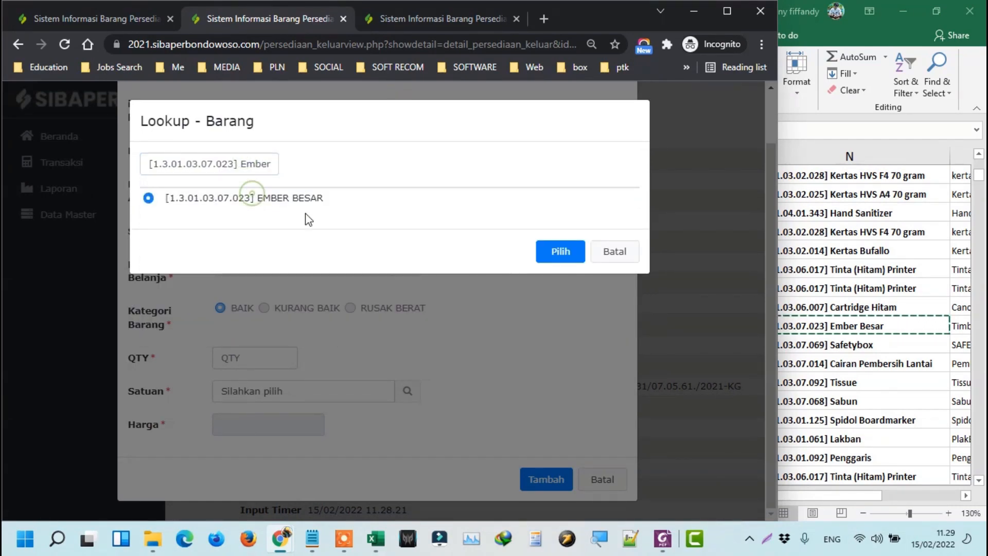
{"action": "left_click", "coordinate": [570, 254]}
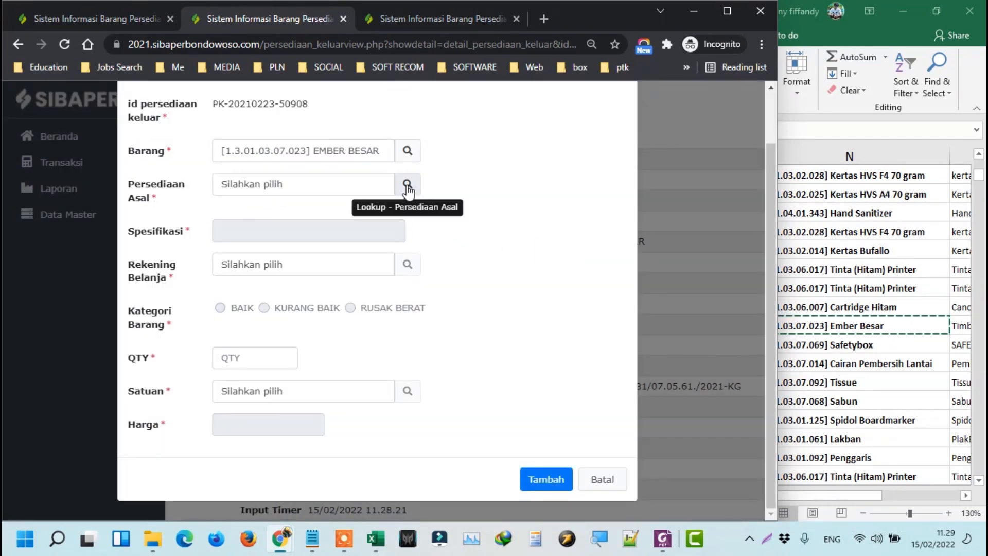
Choose its Persediaan Asal and save EMBER BESAR, qty 2 at 35.000,00.
{"action": "left_click", "coordinate": [407, 184]}
{"action": "left_click", "coordinate": [375, 210]}
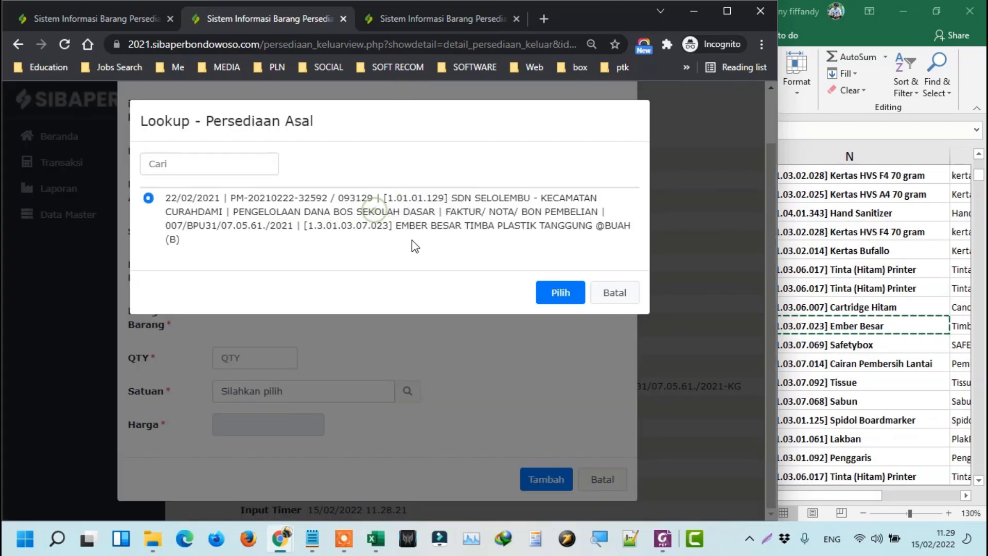
{"action": "left_click", "coordinate": [560, 292]}
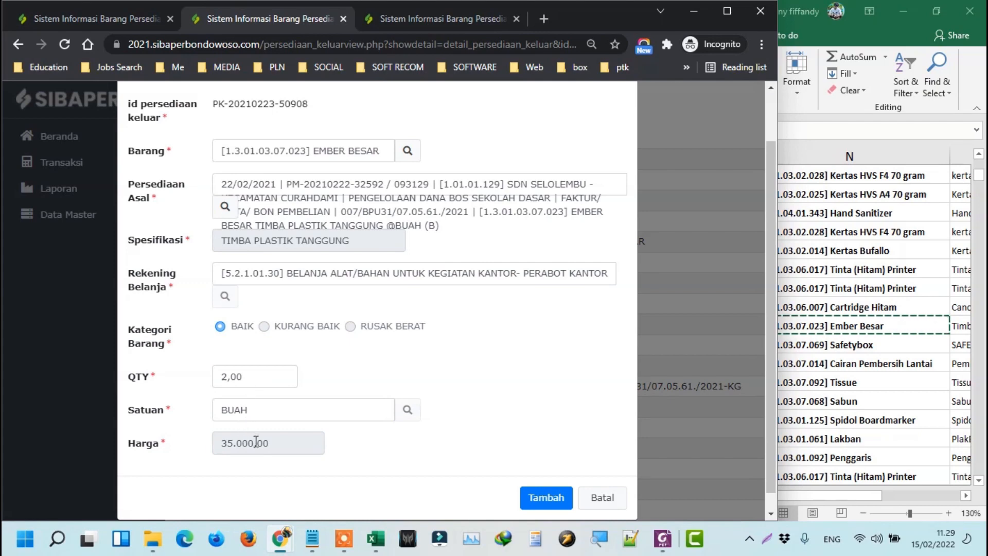
{"action": "left_click", "coordinate": [561, 503]}
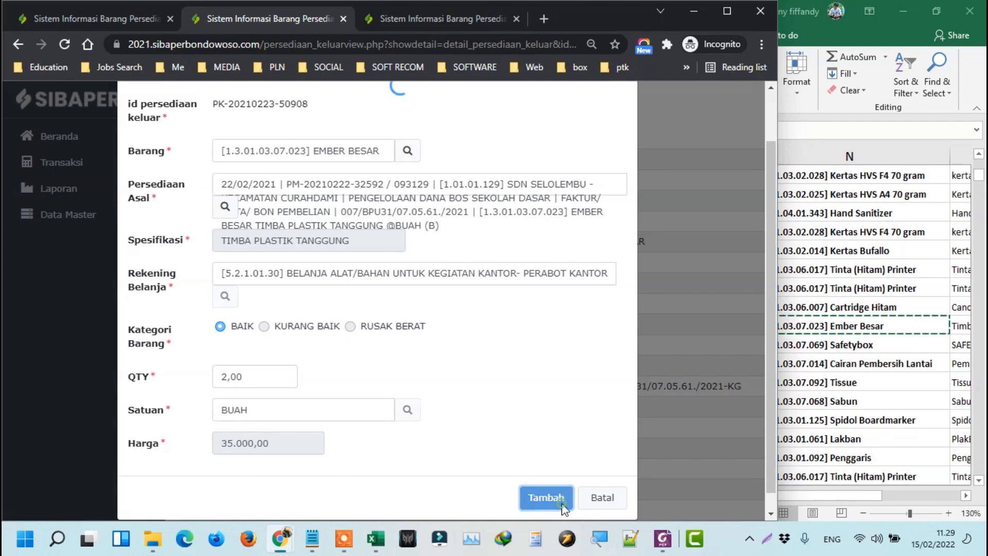
Select the Safetybox item cell N71 in the Excel work paper.
{"action": "scroll", "coordinate": [437, 391], "scroll_direction": "down", "scroll_amount": 3}
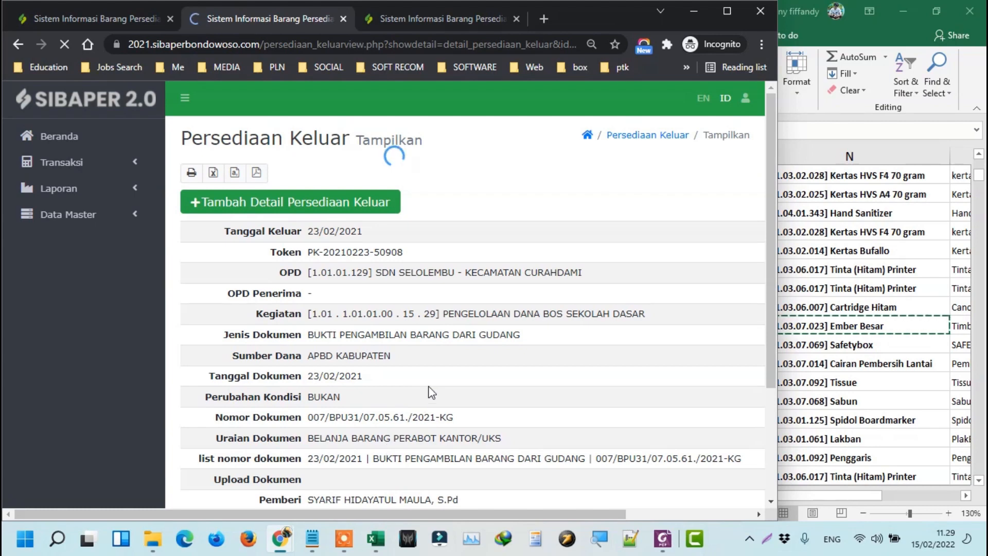
{"action": "scroll", "coordinate": [431, 387], "scroll_direction": "down", "scroll_amount": 6}
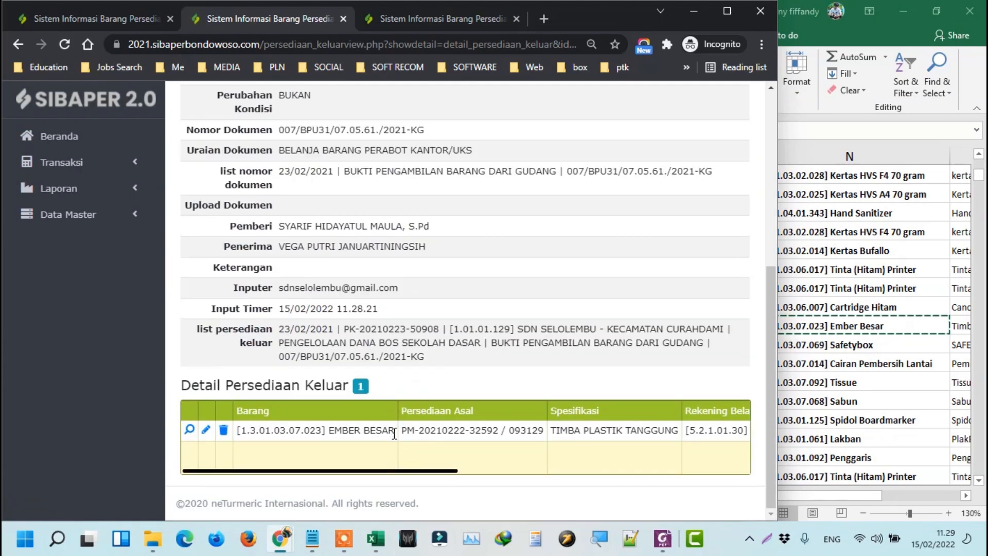
{"action": "left_click", "coordinate": [839, 338]}
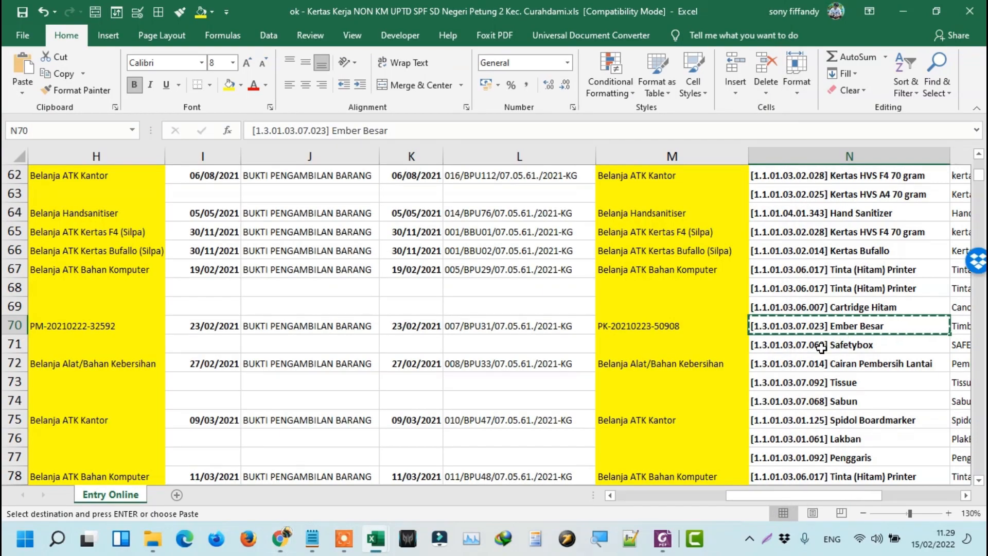
{"action": "left_click", "coordinate": [822, 347]}
Add another detail item and select SAFETYBOX by pasting its code into Lookup Barang.
{"action": "key", "text": "alt+Tab"}
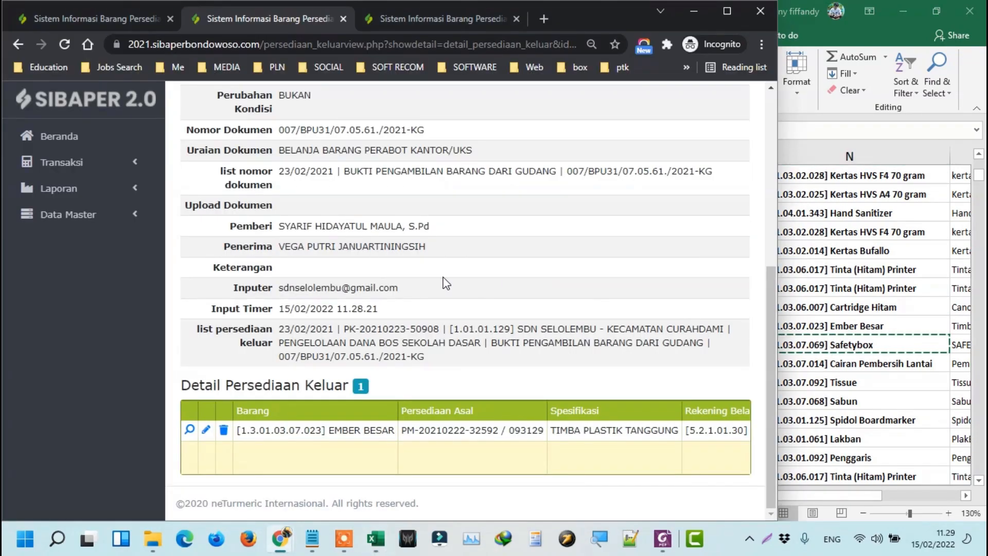
{"action": "scroll", "coordinate": [412, 268], "scroll_direction": "up", "scroll_amount": 6}
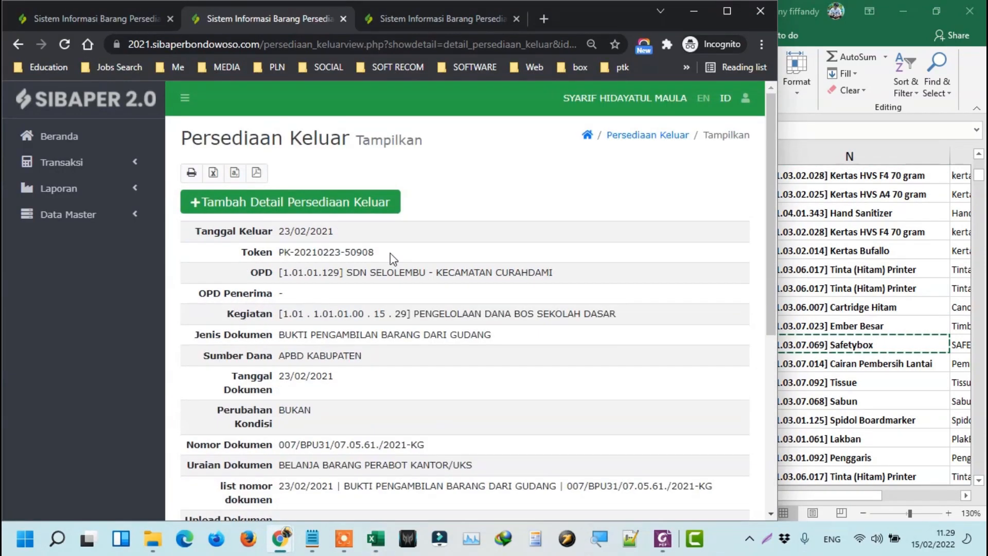
{"action": "left_click", "coordinate": [274, 213]}
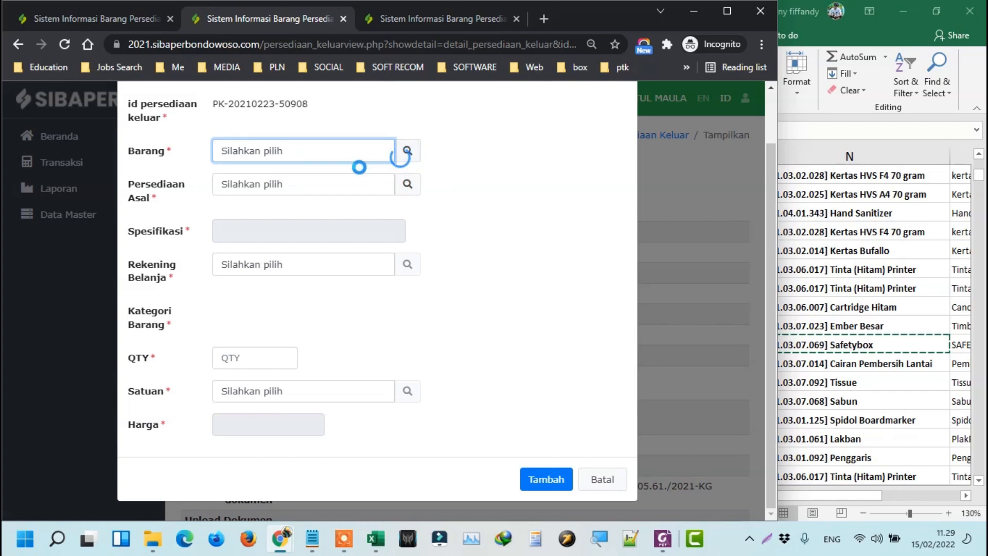
{"action": "left_click", "coordinate": [407, 154]}
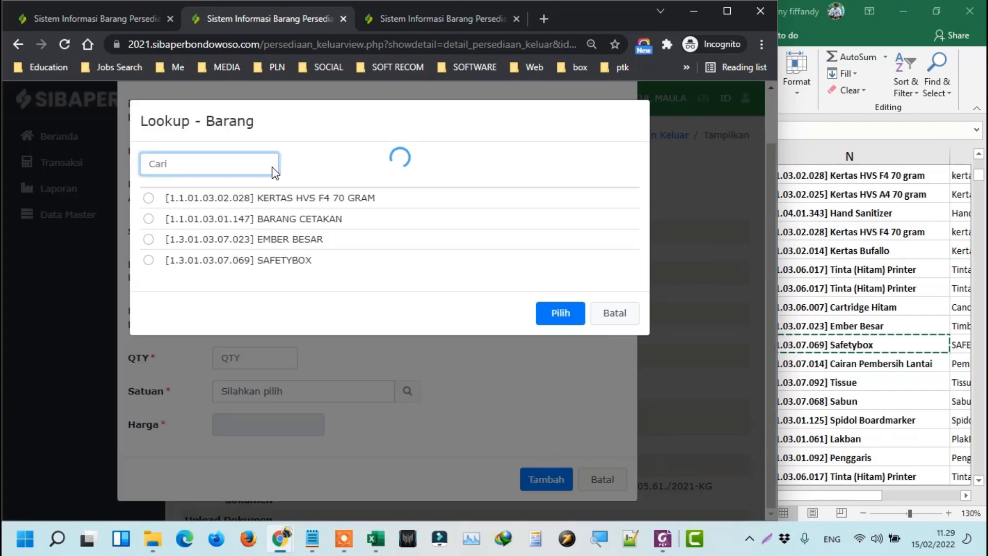
{"action": "type", "text": "[1.3.01.03.07.069] Safetybox"}
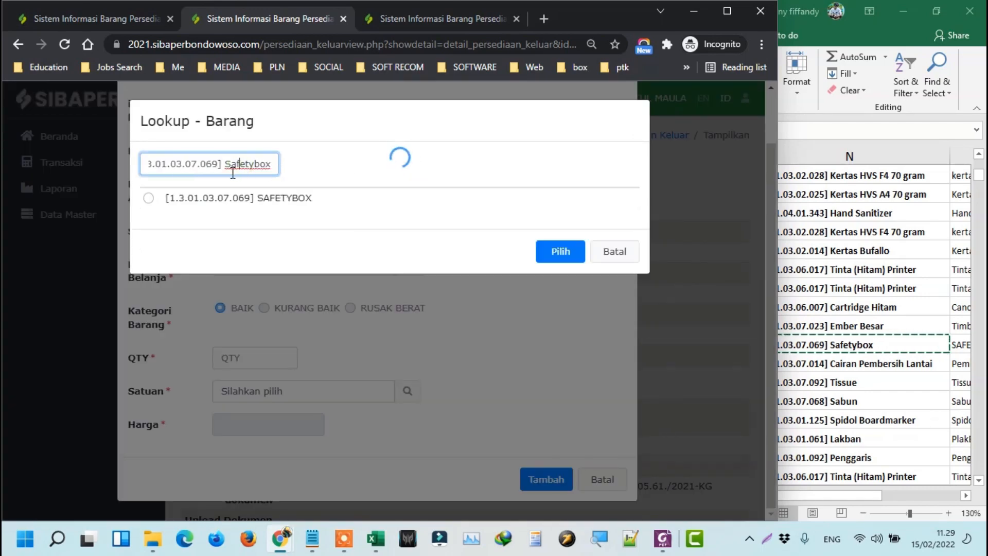
{"action": "left_click", "coordinate": [298, 198]}
{"action": "left_click", "coordinate": [546, 250]}
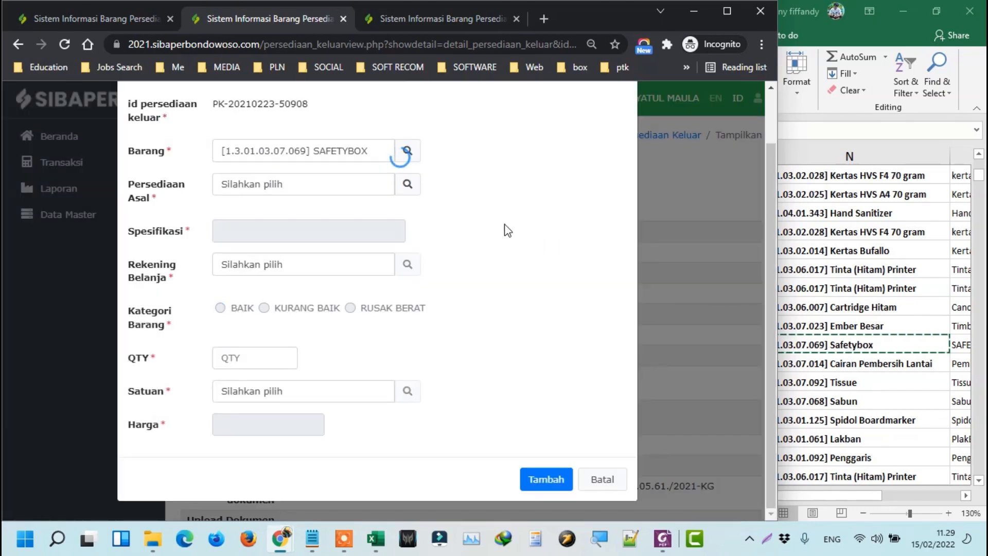
Choose SAFETYBOX's Persediaan Asal and save it, qty 1 at 100.000,00.
{"action": "left_click", "coordinate": [408, 183]}
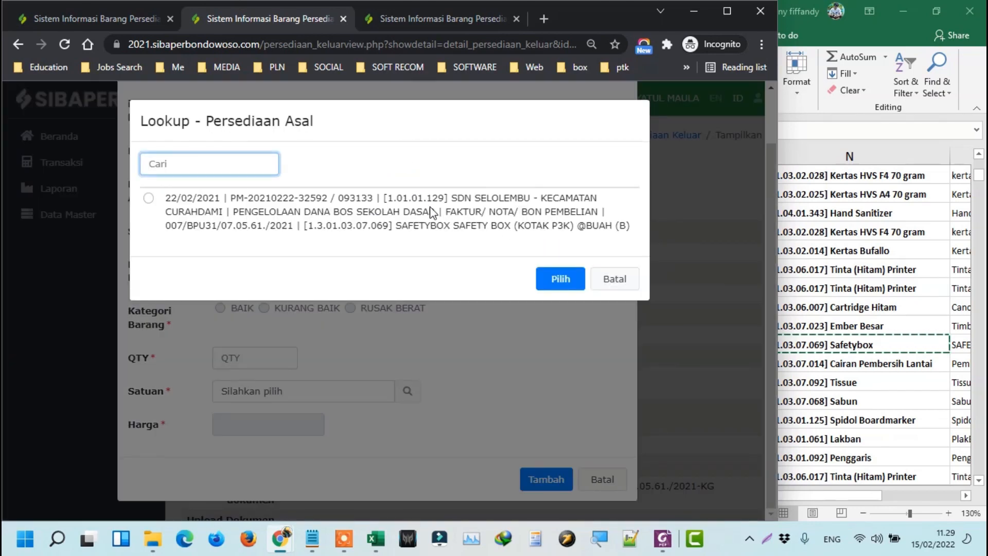
{"action": "left_click", "coordinate": [435, 211]}
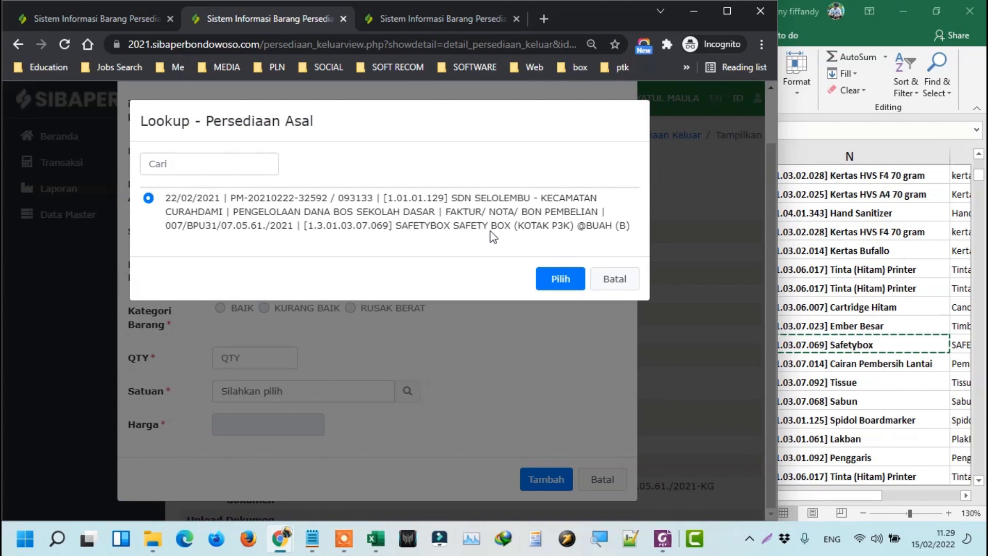
{"action": "left_click", "coordinate": [573, 282]}
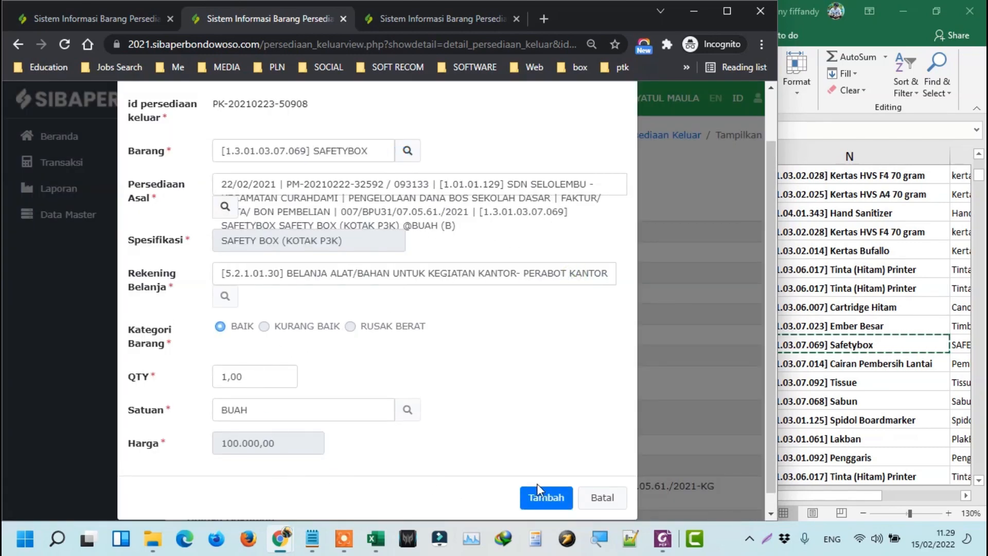
{"action": "left_click", "coordinate": [545, 497]}
{"action": "scroll", "coordinate": [551, 379], "scroll_direction": "down", "scroll_amount": 10}
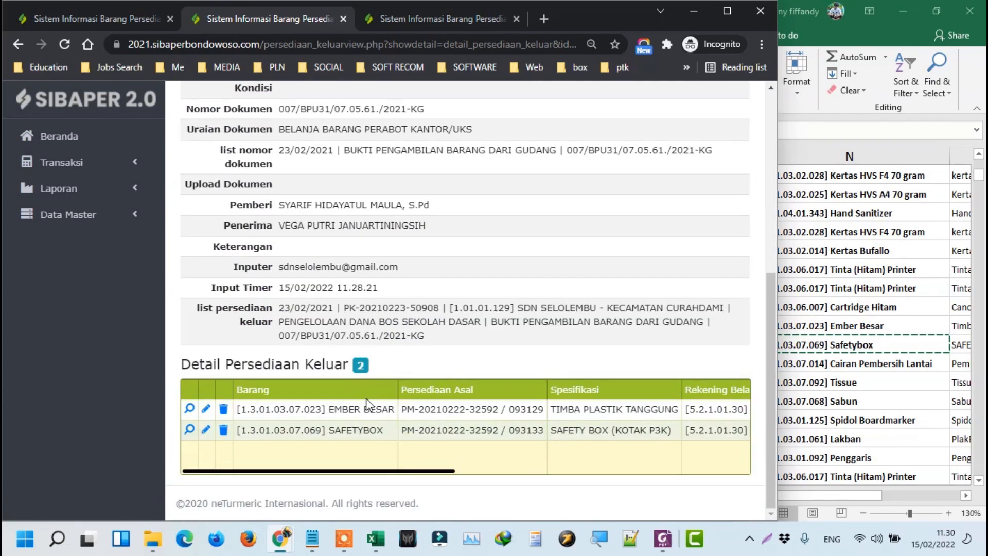
Review the Persediaan Masuk and Persediaan Keluar entry pages.
{"action": "left_click", "coordinate": [82, 19]}
{"action": "scroll", "coordinate": [347, 344], "scroll_direction": "down", "scroll_amount": 5}
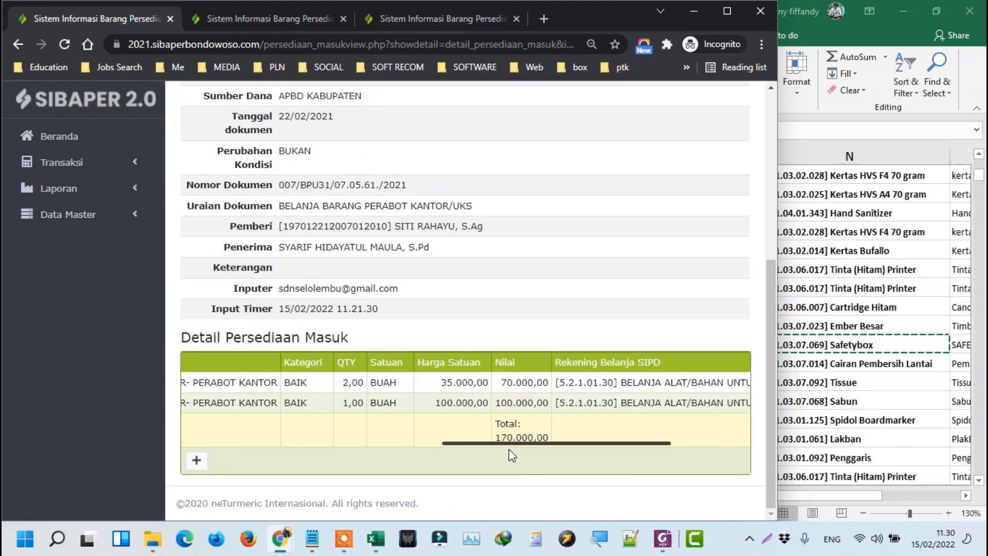
{"action": "left_click", "coordinate": [284, 20]}
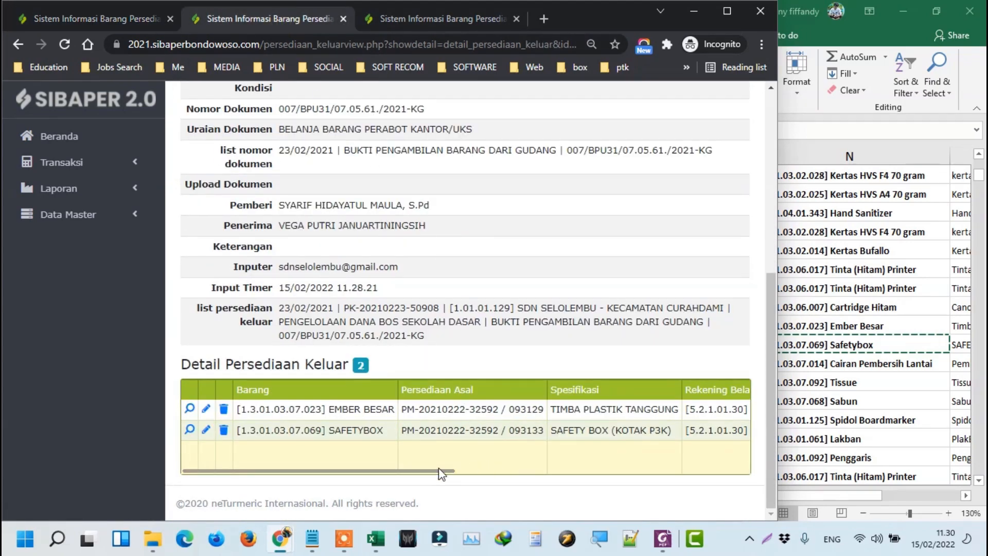
{"action": "left_click_drag", "start_coordinate": [438, 468], "coordinate": [737, 489]}
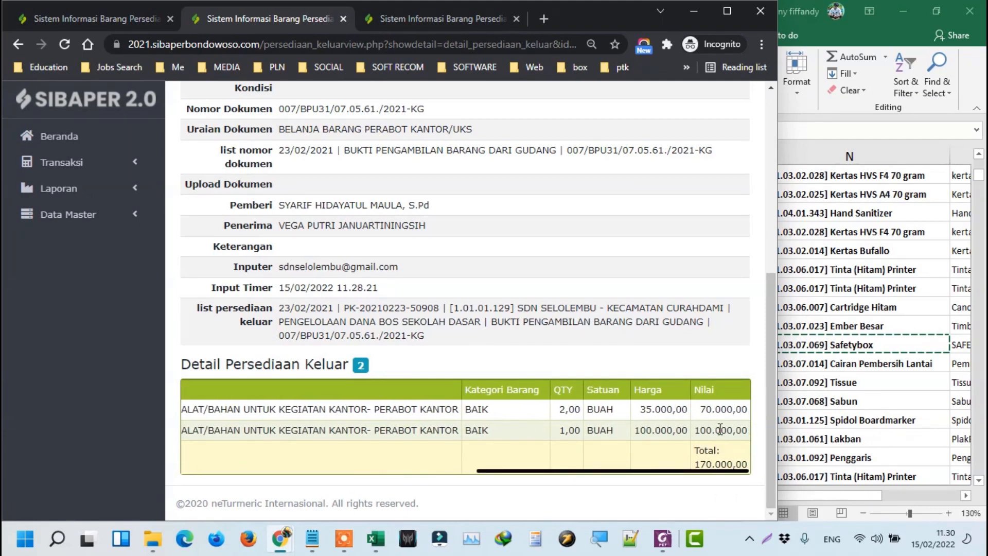
Refresh Rekap Mutasi Barang and check totals of 5,00 items worth 369.000,00.
{"action": "left_click", "coordinate": [428, 16]}
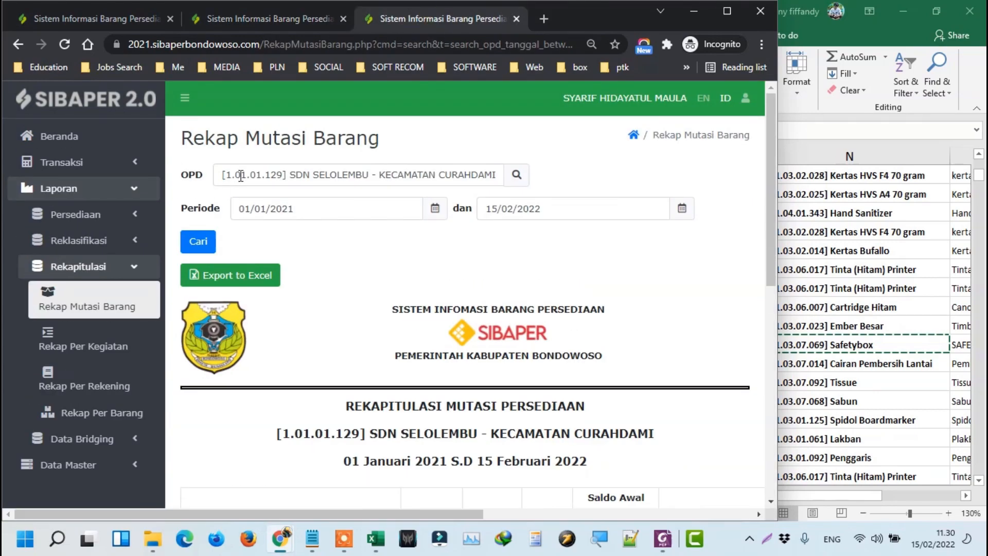
{"action": "left_click", "coordinate": [200, 242]}
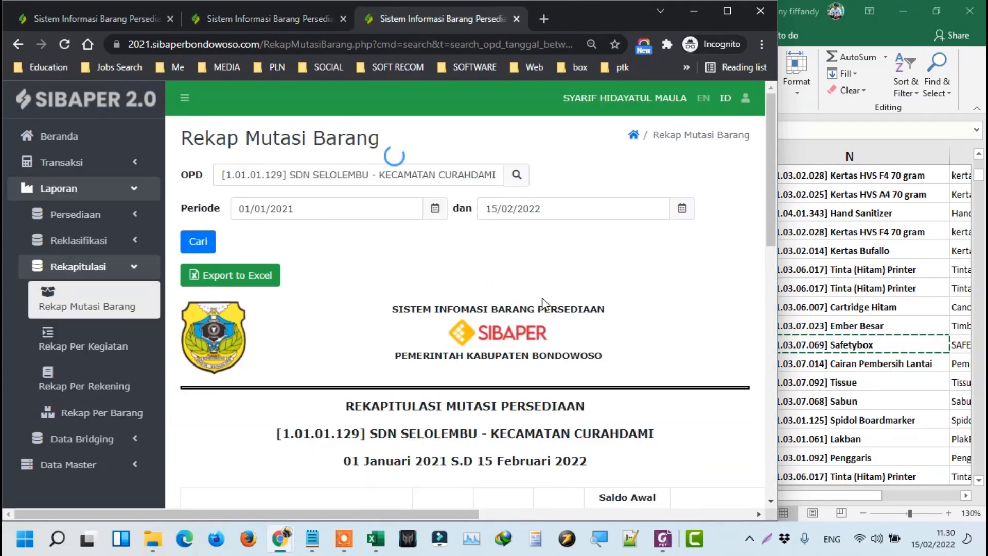
{"action": "scroll", "coordinate": [517, 304], "scroll_direction": "down", "scroll_amount": 12}
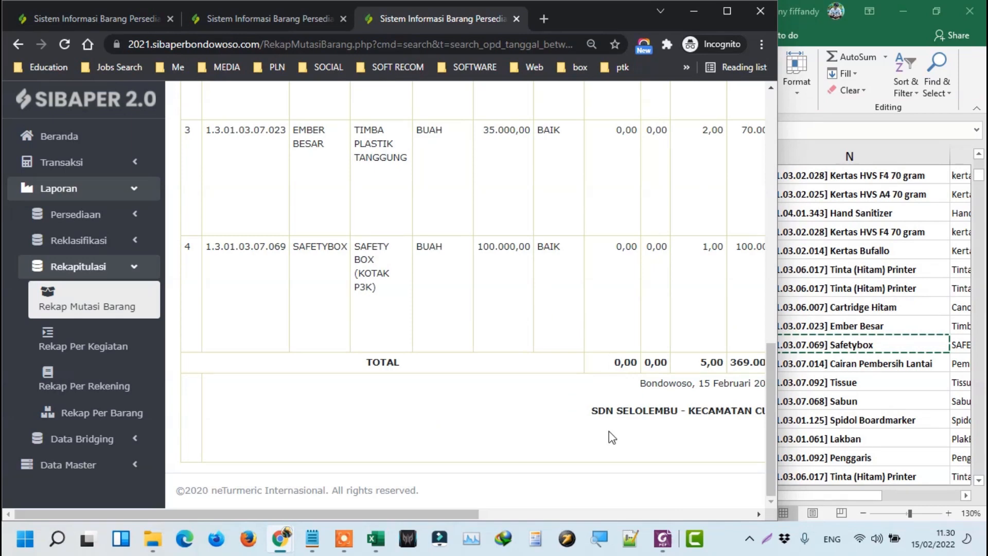
{"action": "left_click_drag", "start_coordinate": [456, 511], "coordinate": [646, 509]}
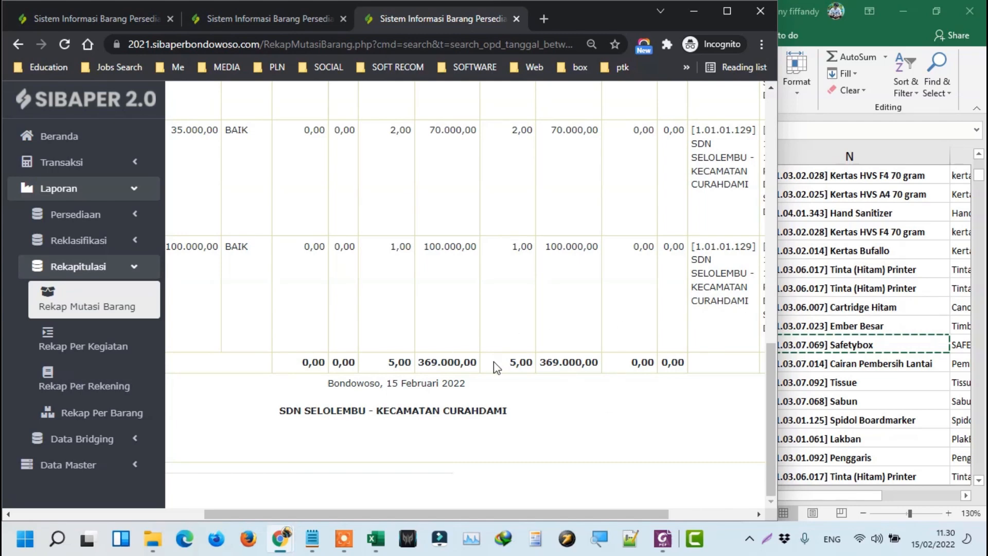
{"action": "left_click", "coordinate": [857, 344]}
{"action": "key", "text": "Right"}
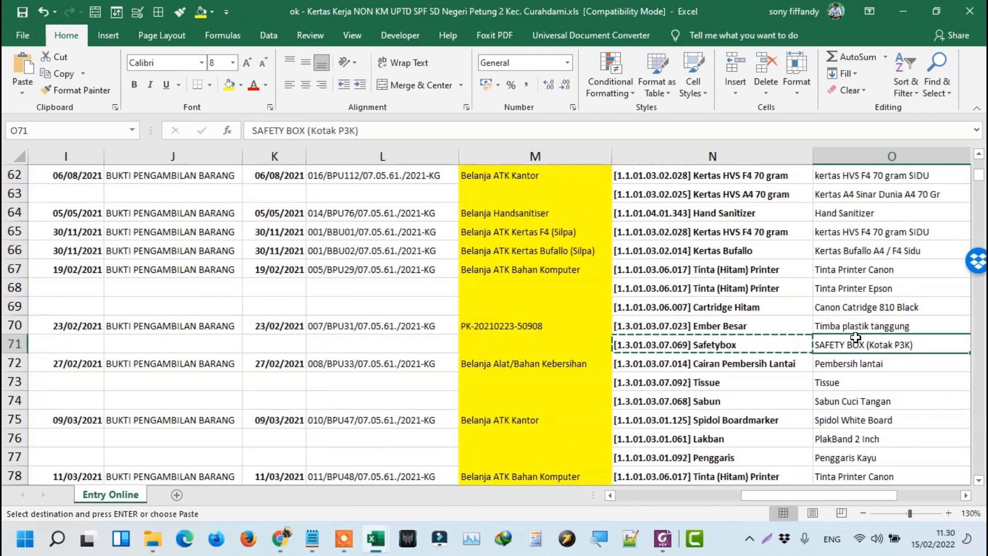
{"action": "key", "text": "Right"}
{"action": "key", "text": "Right"}
{"action": "key", "text": "Right"}
{"action": "key", "text": "Right"}
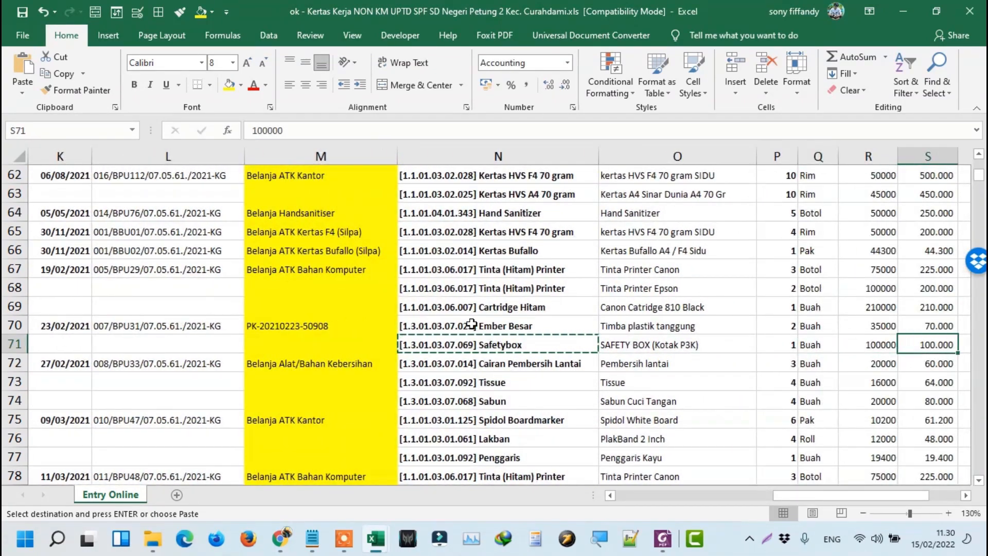
{"action": "key", "text": "alt+Tab"}
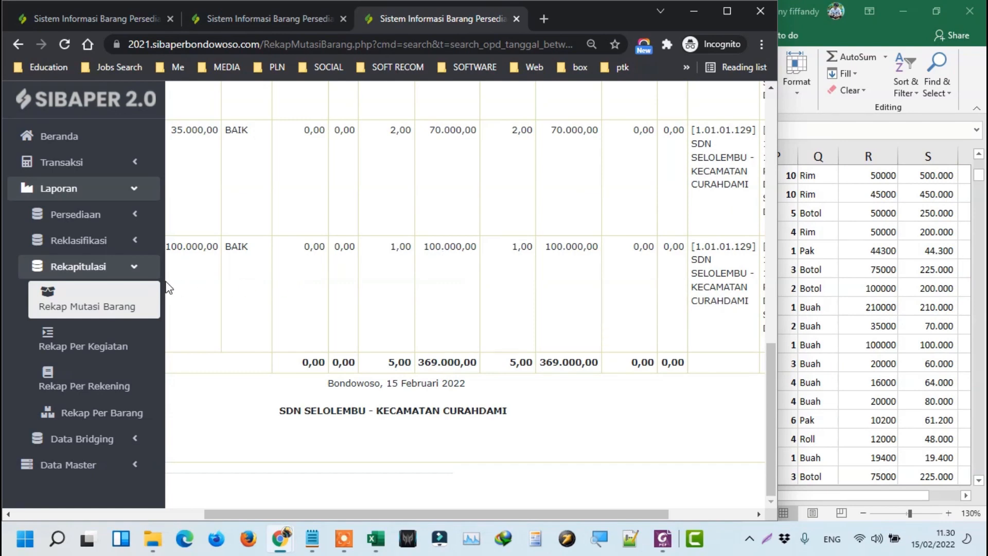
{"action": "scroll", "coordinate": [289, 249], "scroll_direction": "up", "scroll_amount": 15}
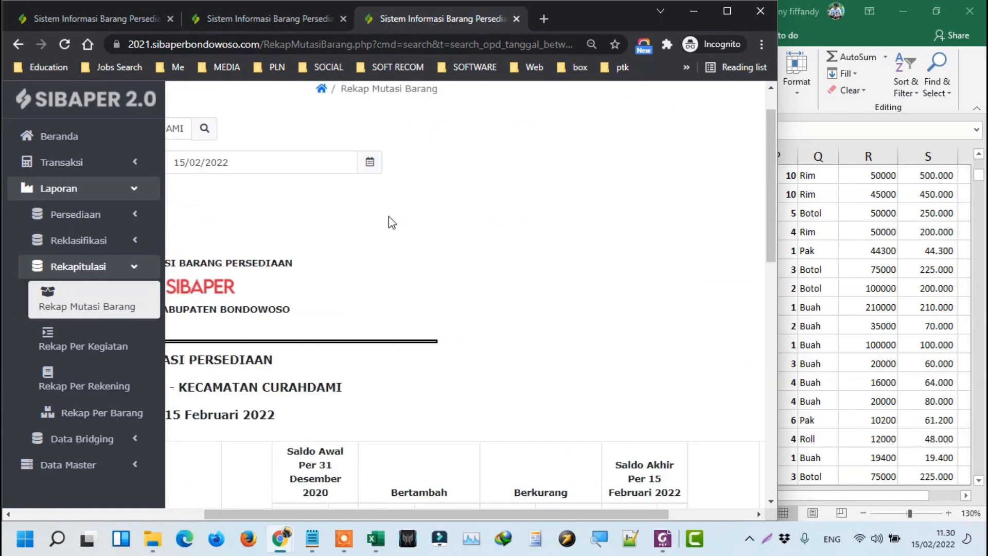
{"action": "left_click_drag", "start_coordinate": [268, 513], "coordinate": [81, 512]}
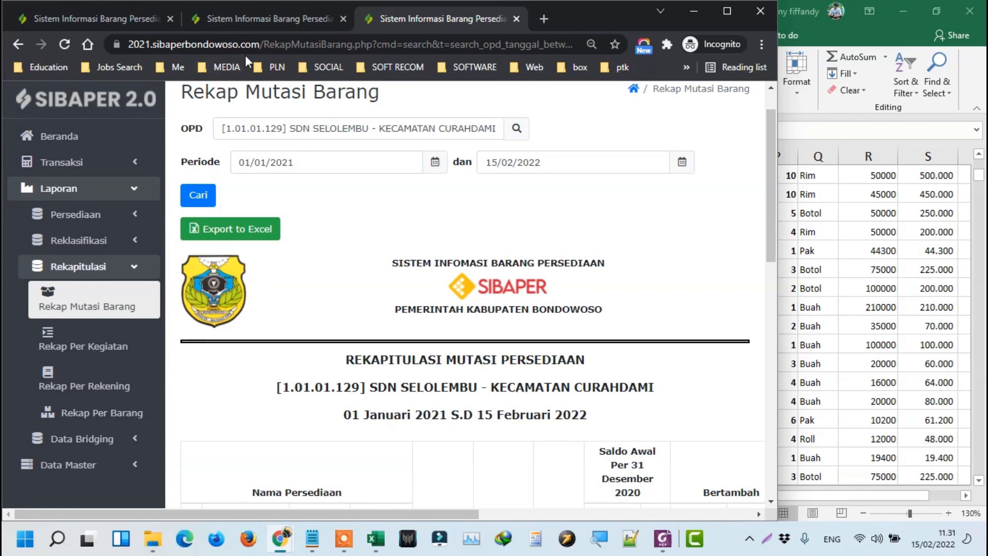
Change the EMBER BESAR detail line's quantity from 2,00 to 1 and save.
{"action": "left_click", "coordinate": [258, 16]}
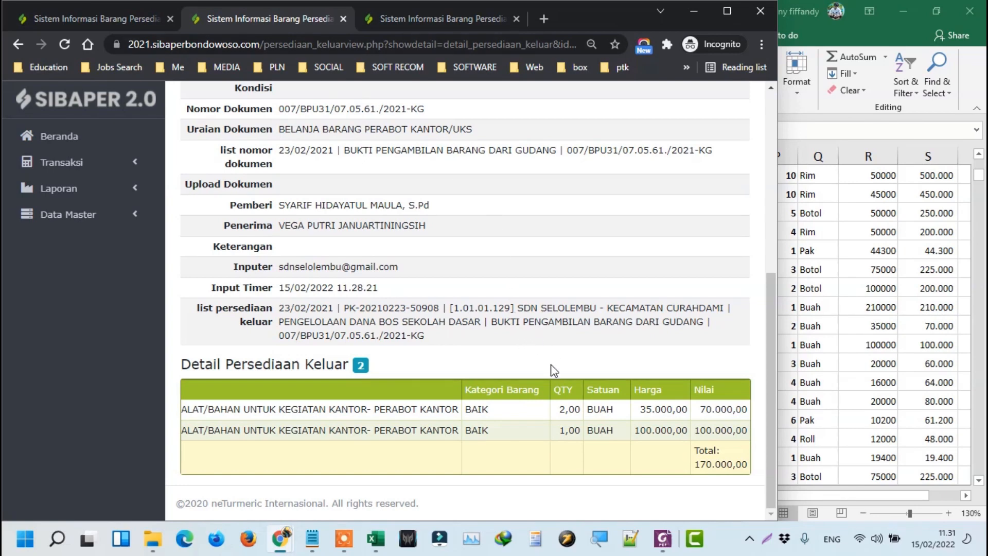
{"action": "left_click_drag", "start_coordinate": [484, 470], "coordinate": [394, 470]}
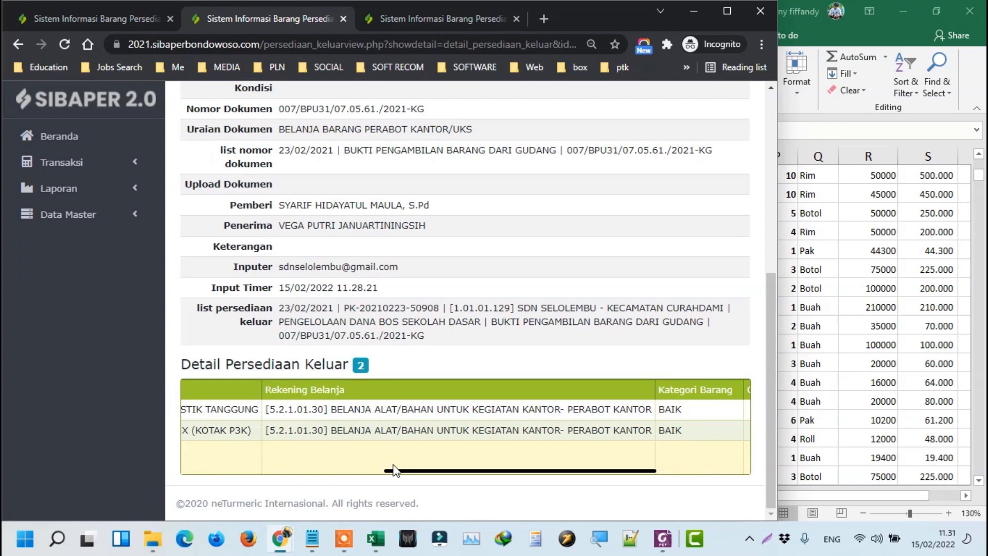
{"action": "left_click_drag", "start_coordinate": [394, 470], "coordinate": [167, 471]}
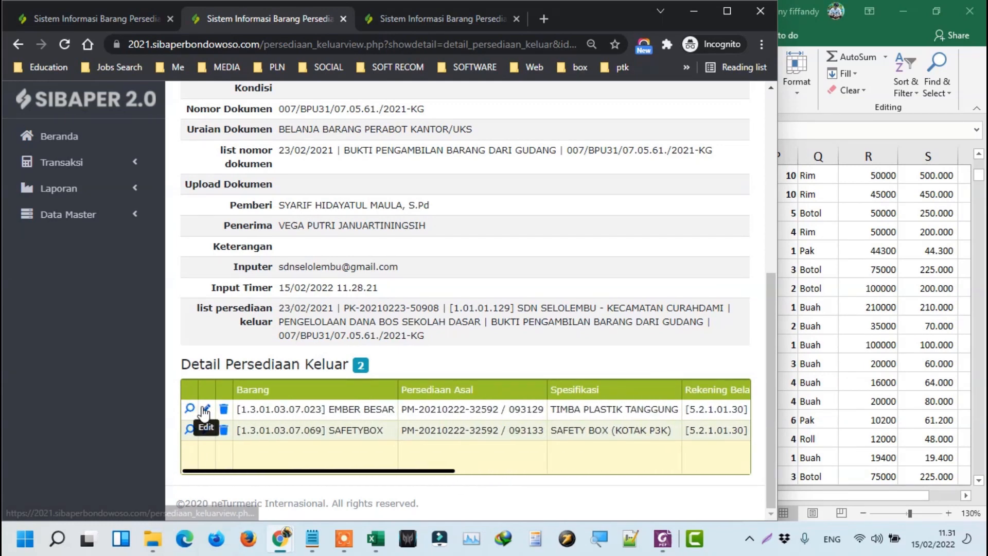
{"action": "left_click", "coordinate": [206, 411]}
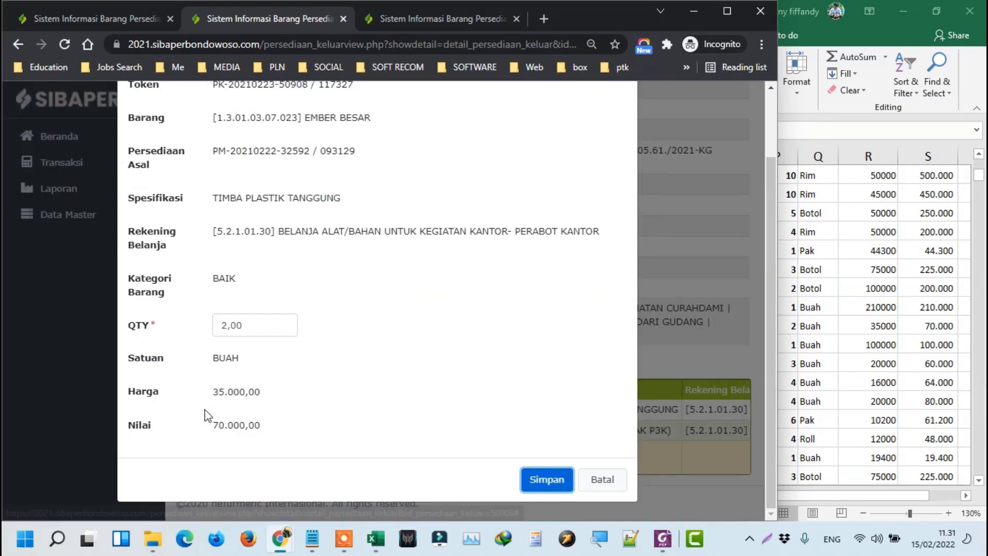
{"action": "left_click", "coordinate": [258, 324]}
{"action": "left_click_drag", "start_coordinate": [259, 323], "coordinate": [204, 329]}
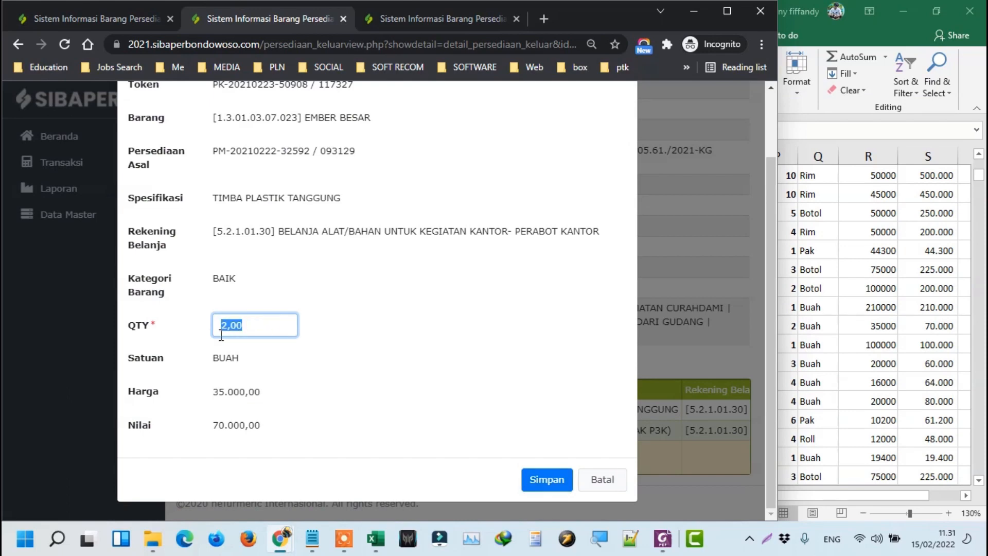
{"action": "type", "text": "1"}
{"action": "left_click", "coordinate": [527, 484]}
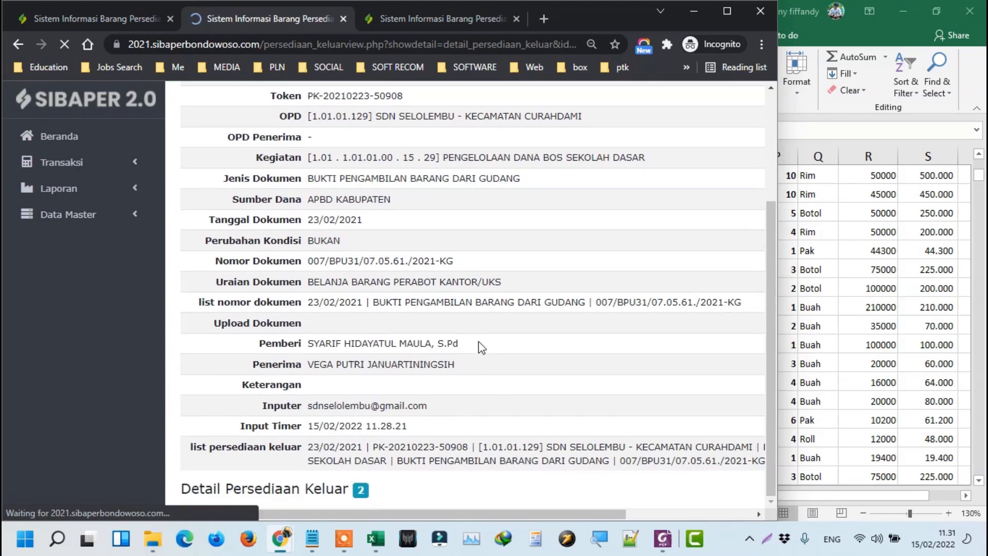
Rerun the report and verify EMBER BESAR's remaining 1,00 worth 35.000,00.
{"action": "left_click", "coordinate": [395, 21]}
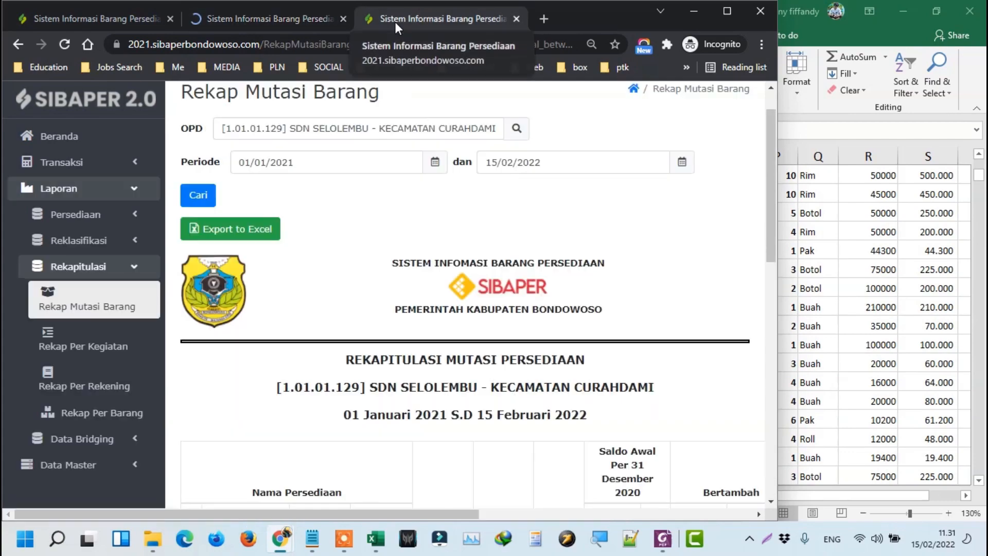
{"action": "left_click", "coordinate": [195, 197]}
{"action": "scroll", "coordinate": [581, 310], "scroll_direction": "down", "scroll_amount": 10}
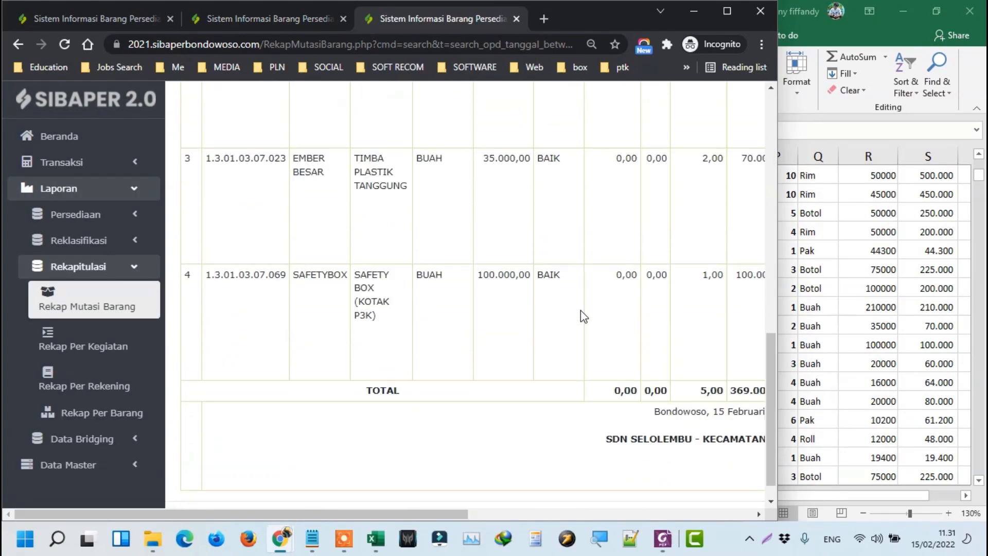
{"action": "left_click", "coordinate": [556, 513]}
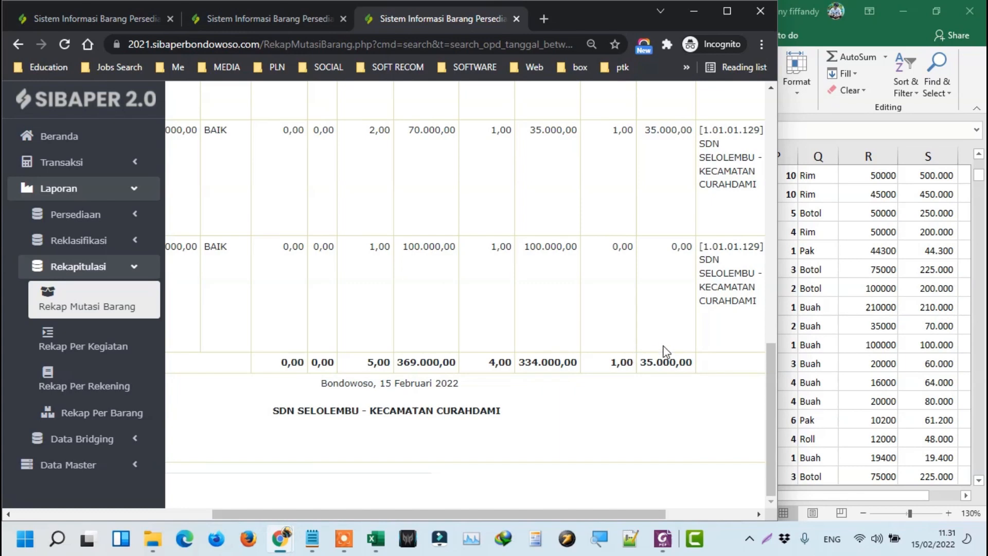
{"action": "scroll", "coordinate": [655, 387], "scroll_direction": "up", "scroll_amount": 3}
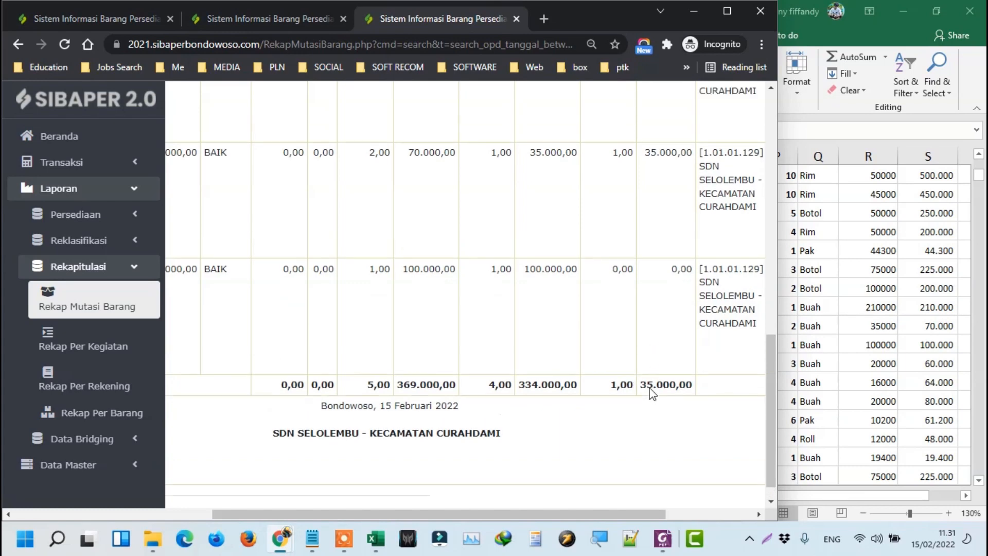
{"action": "double_click", "coordinate": [647, 278]}
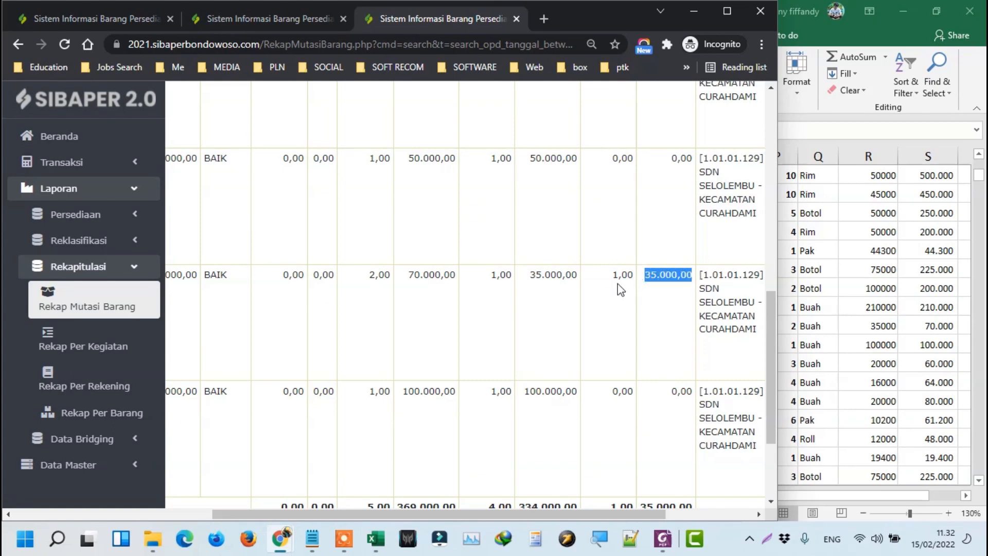
{"action": "left_click_drag", "start_coordinate": [612, 278], "coordinate": [625, 269]}
{"action": "left_click_drag", "start_coordinate": [515, 513], "coordinate": [322, 512]}
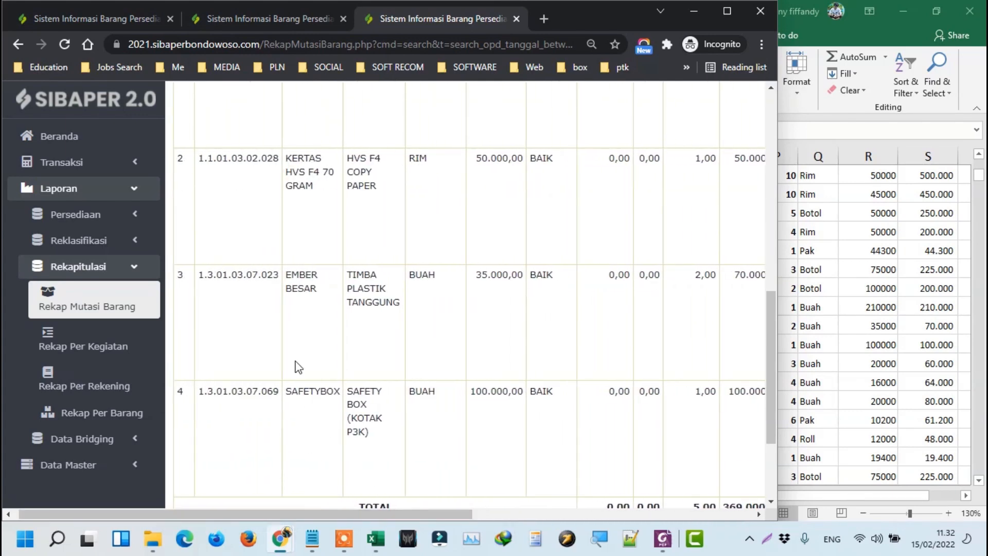
{"action": "triple_click", "coordinate": [305, 287]}
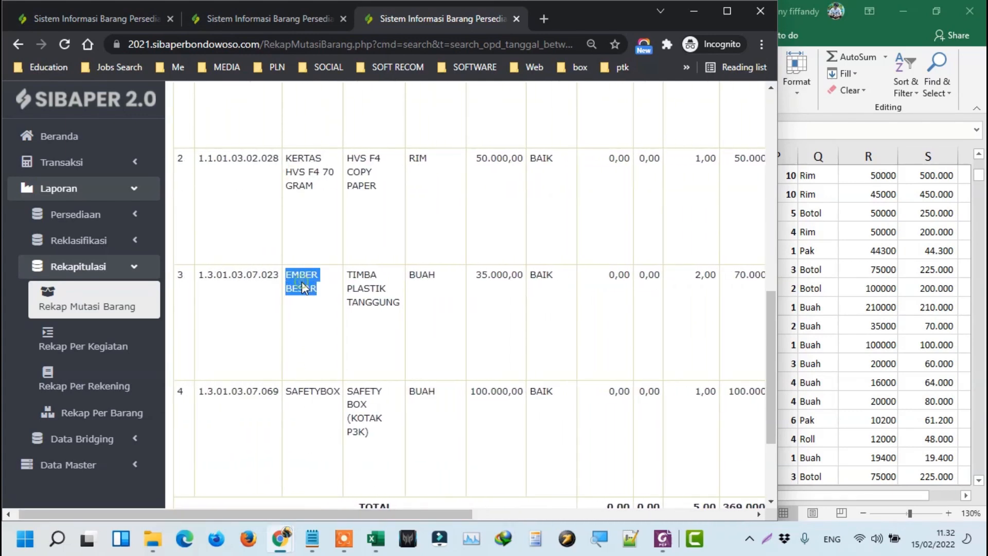
{"action": "left_click", "coordinate": [383, 287]}
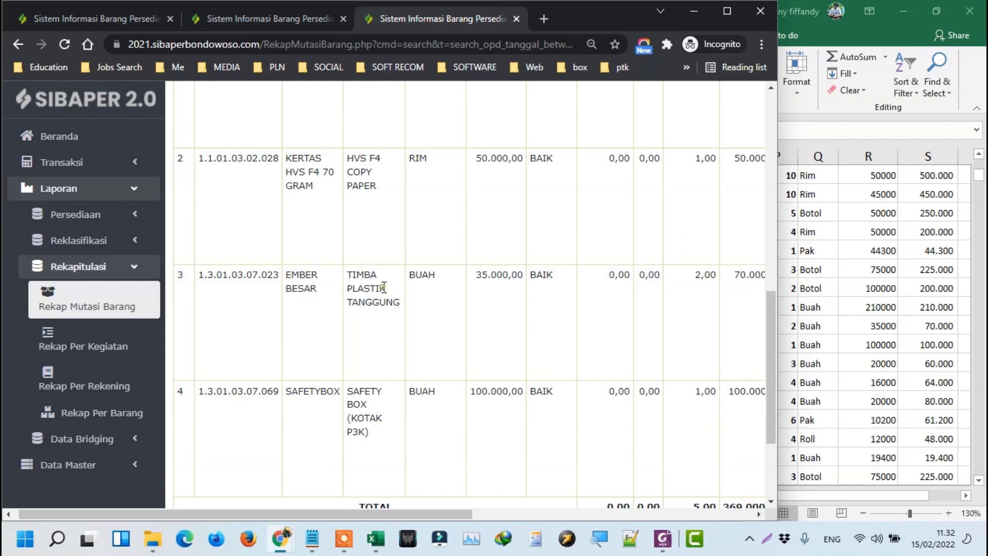
Expand Transaksi in the sidebar and open the Persediaan Masuk list.
{"action": "left_click", "coordinate": [282, 16]}
{"action": "scroll", "coordinate": [445, 272], "scroll_direction": "down", "scroll_amount": 1}
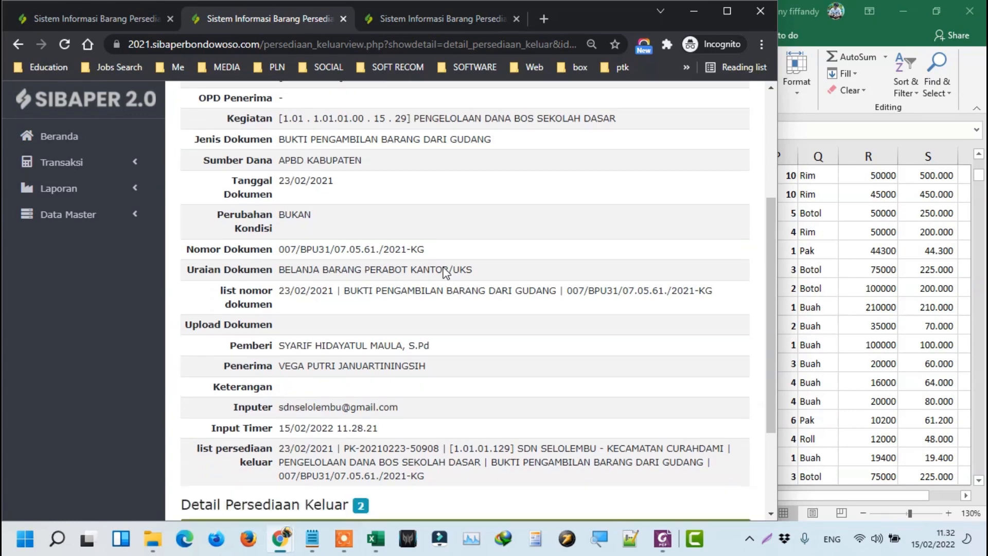
{"action": "scroll", "coordinate": [446, 273], "scroll_direction": "down", "scroll_amount": 3}
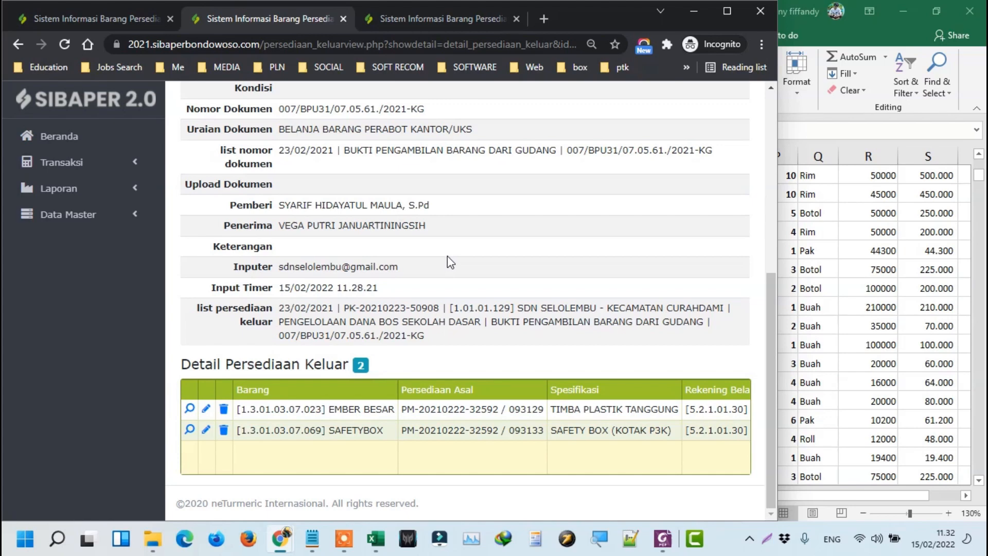
{"action": "scroll", "coordinate": [517, 299], "scroll_direction": "up", "scroll_amount": 6}
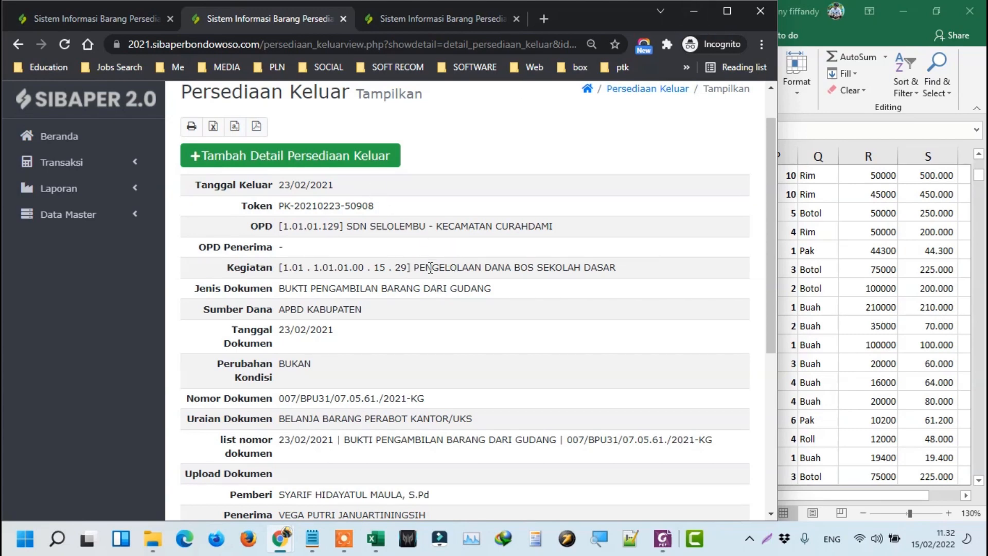
{"action": "scroll", "coordinate": [137, 206], "scroll_direction": "up", "scroll_amount": 1}
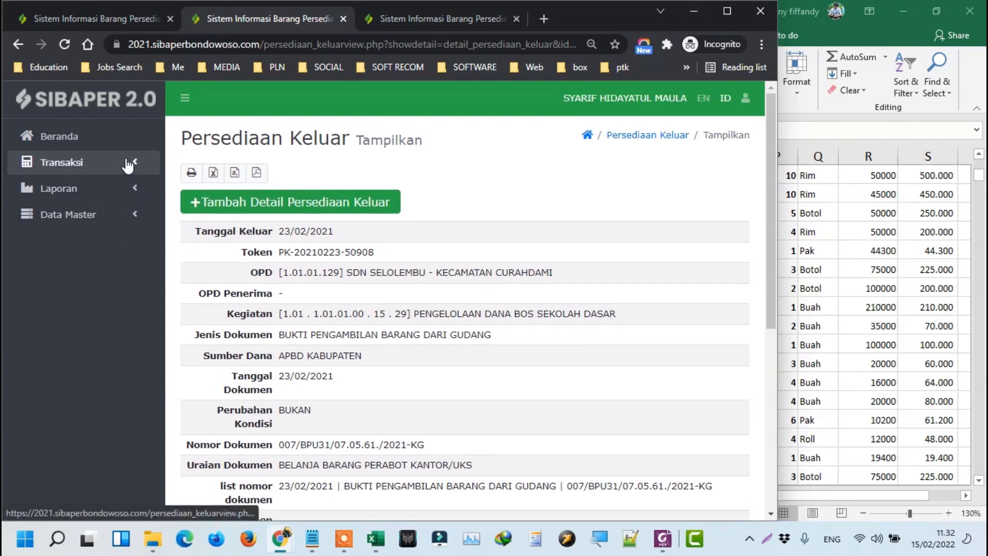
{"action": "left_click", "coordinate": [126, 163]}
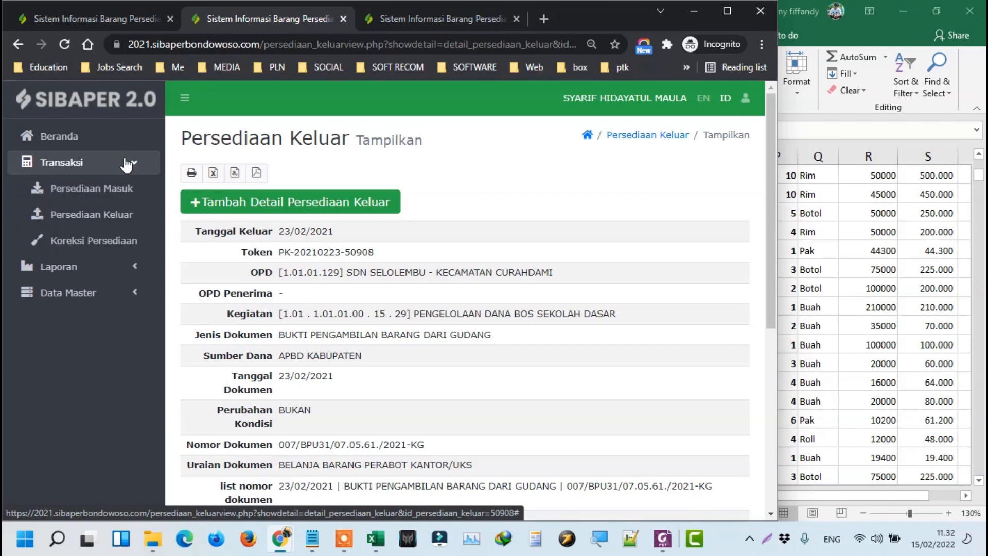
{"action": "left_click", "coordinate": [140, 21]}
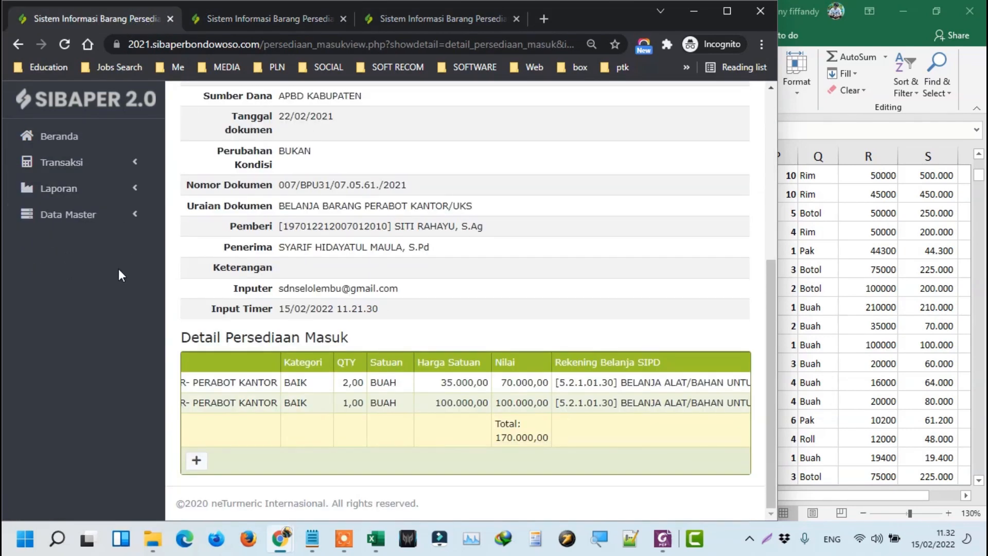
{"action": "scroll", "coordinate": [128, 232], "scroll_direction": "up", "scroll_amount": 5}
{"action": "left_click", "coordinate": [135, 162]}
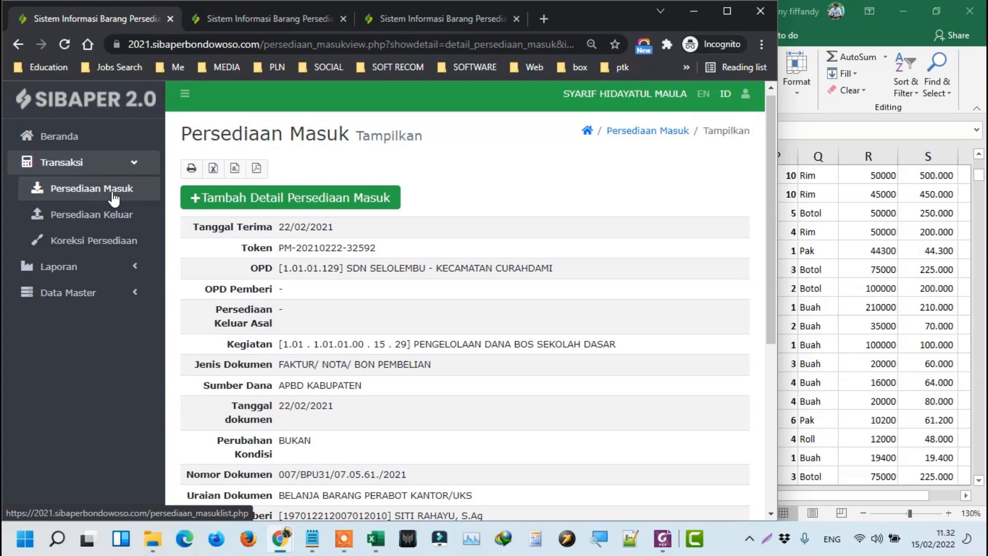
{"action": "left_click", "coordinate": [113, 196]}
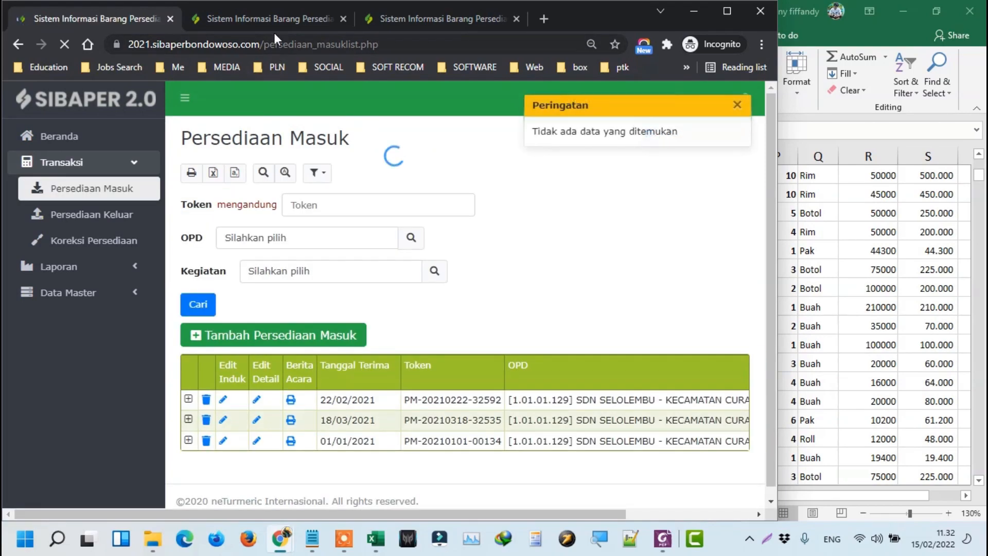
Select the 08/11/2021 date in cell A50 and restore Excel to a narrow window beside the browser.
{"action": "left_click", "coordinate": [918, 340]}
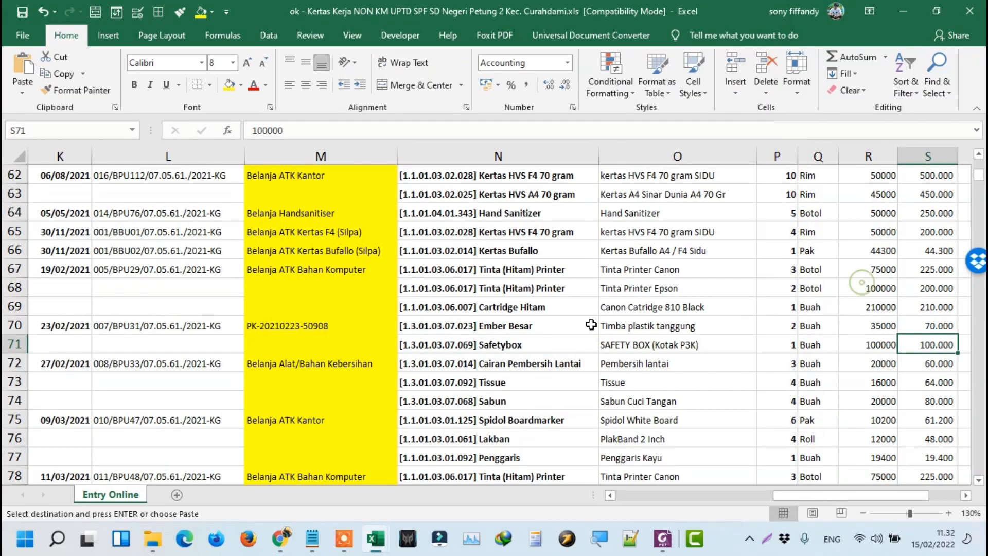
{"action": "scroll", "coordinate": [530, 356], "scroll_direction": "down", "scroll_amount": 2}
{"action": "scroll", "coordinate": [533, 341], "scroll_direction": "up", "scroll_amount": 5}
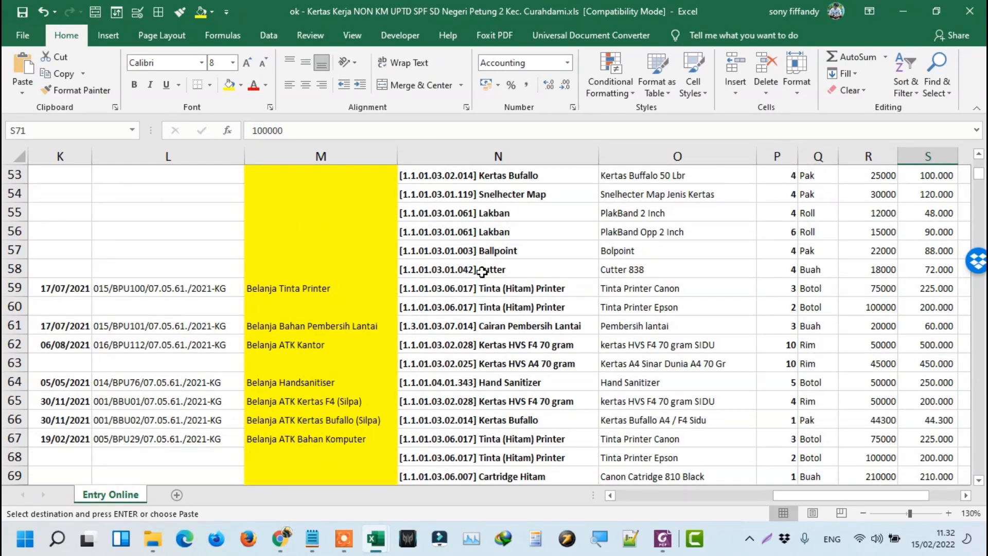
{"action": "left_click", "coordinate": [453, 293]}
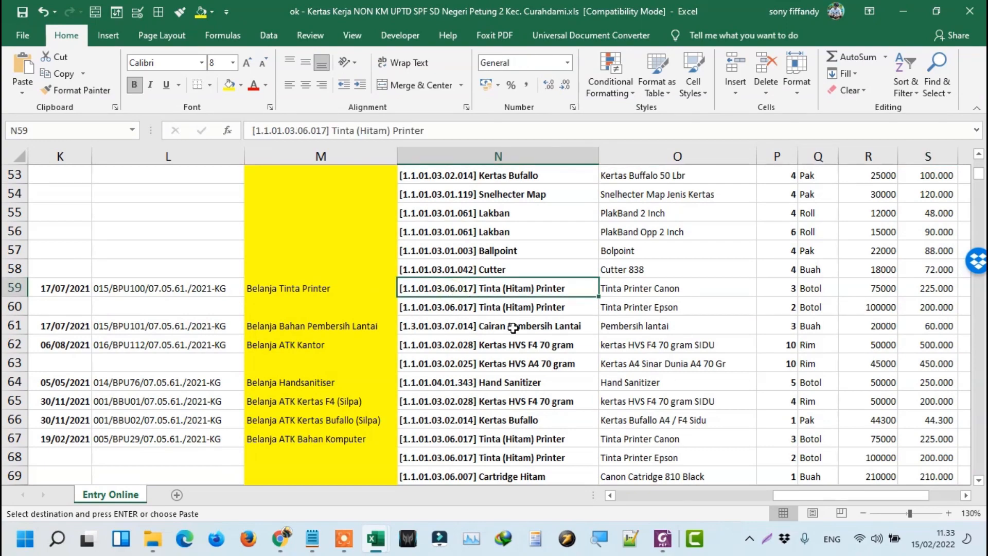
{"action": "key", "text": "Home"}
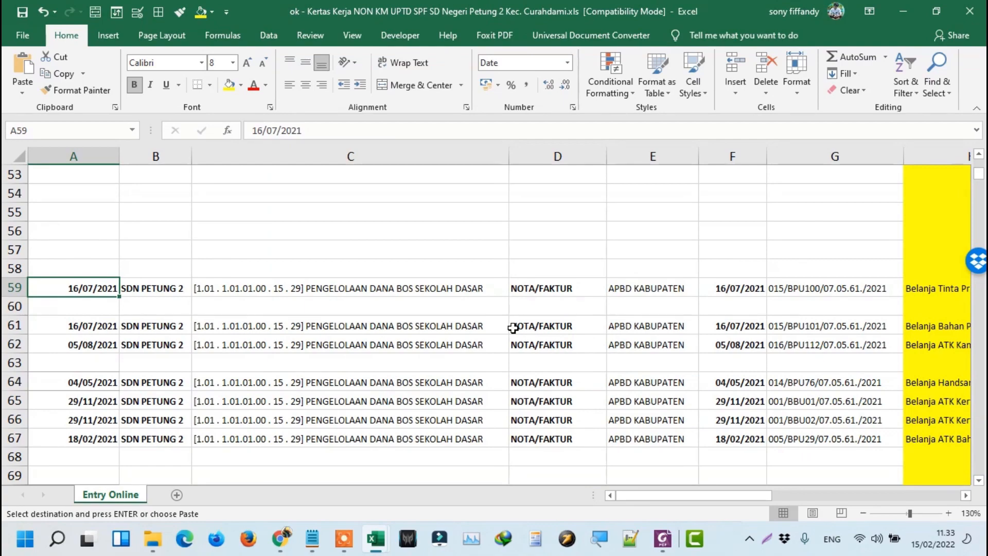
{"action": "scroll", "coordinate": [513, 328], "scroll_direction": "up", "scroll_amount": 3}
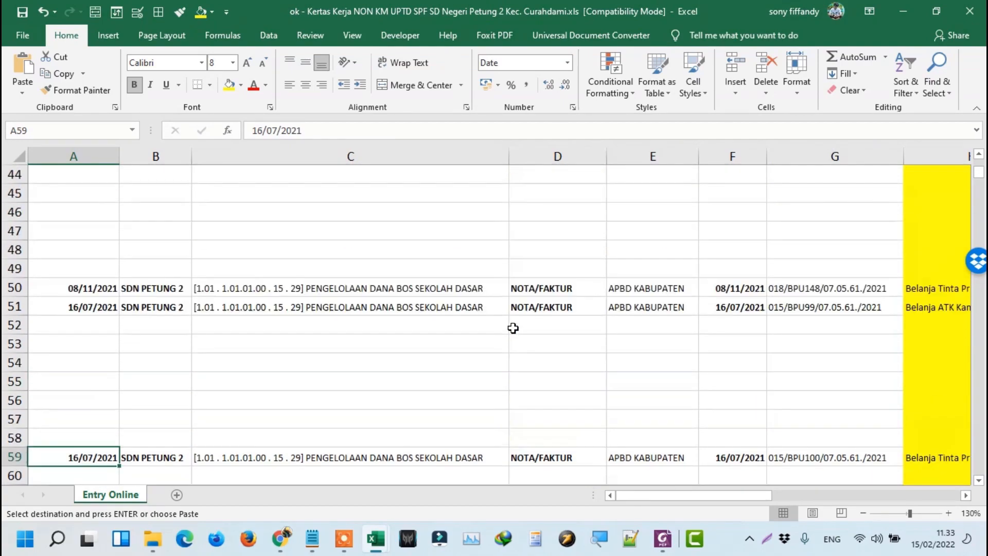
{"action": "left_click", "coordinate": [101, 284]}
{"action": "double_click", "coordinate": [557, 7]}
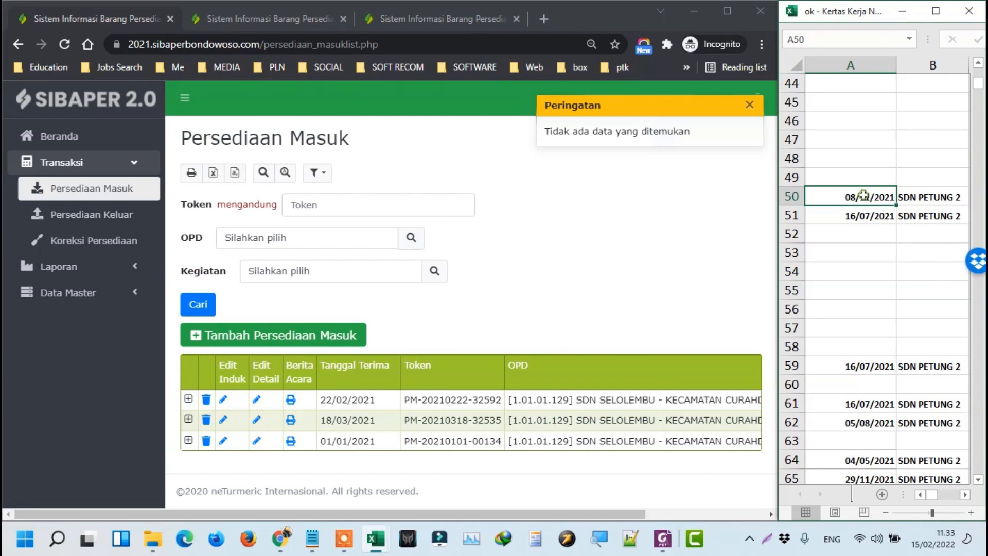
Dismiss the no-data warning and open new Persediaan Masuk and Persediaan Keluar forms in two tabs.
{"action": "left_click", "coordinate": [450, 298]}
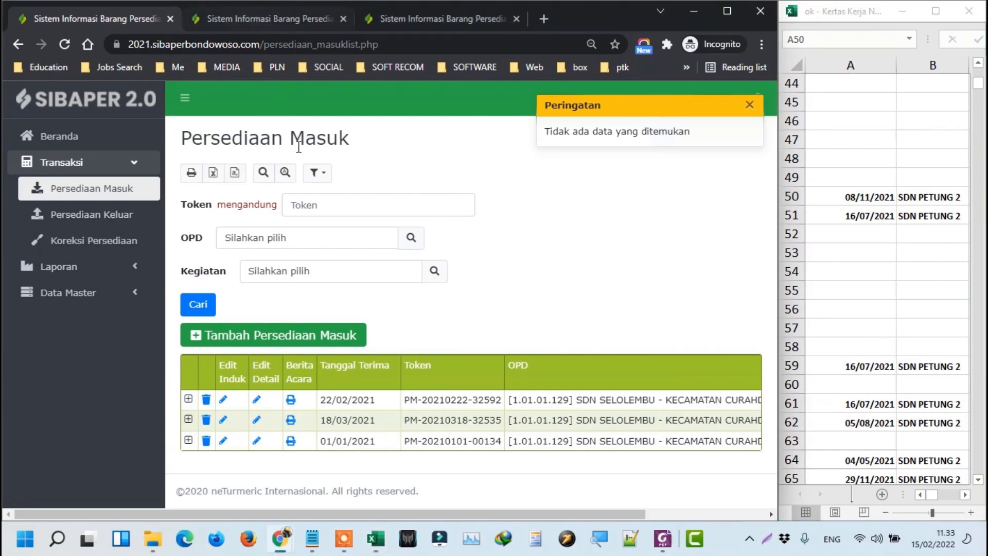
{"action": "left_click", "coordinate": [747, 105]}
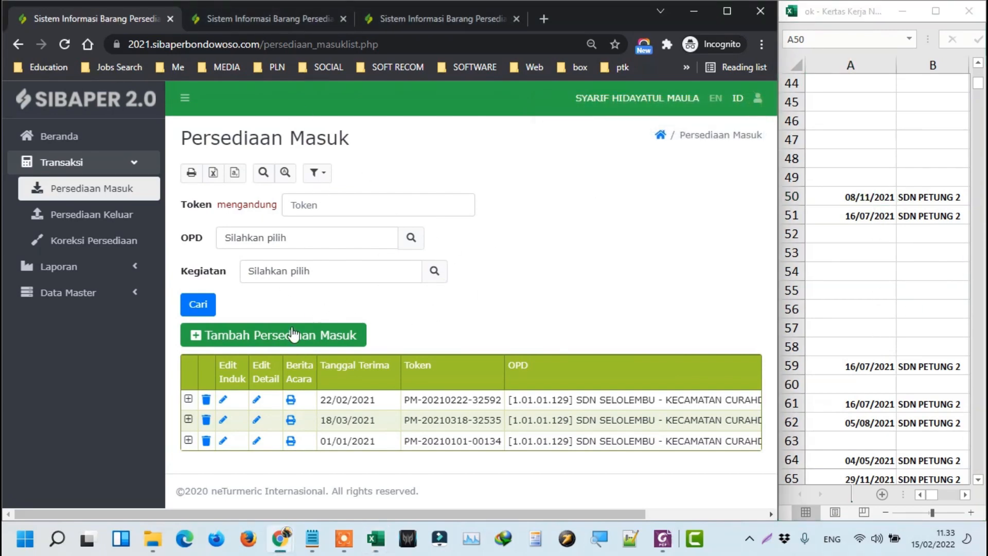
{"action": "left_click", "coordinate": [270, 336]}
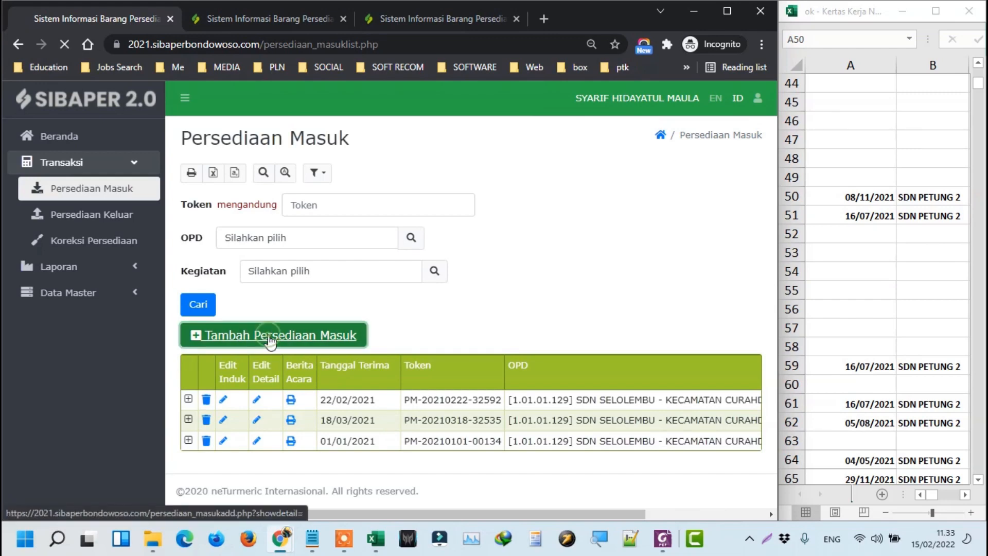
{"action": "left_click", "coordinate": [236, 15]}
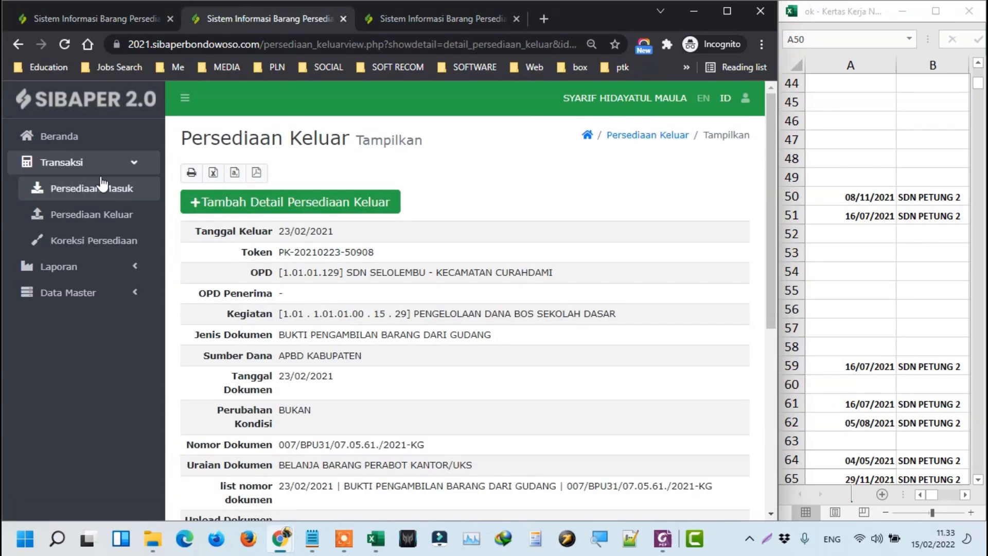
{"action": "left_click", "coordinate": [93, 215]}
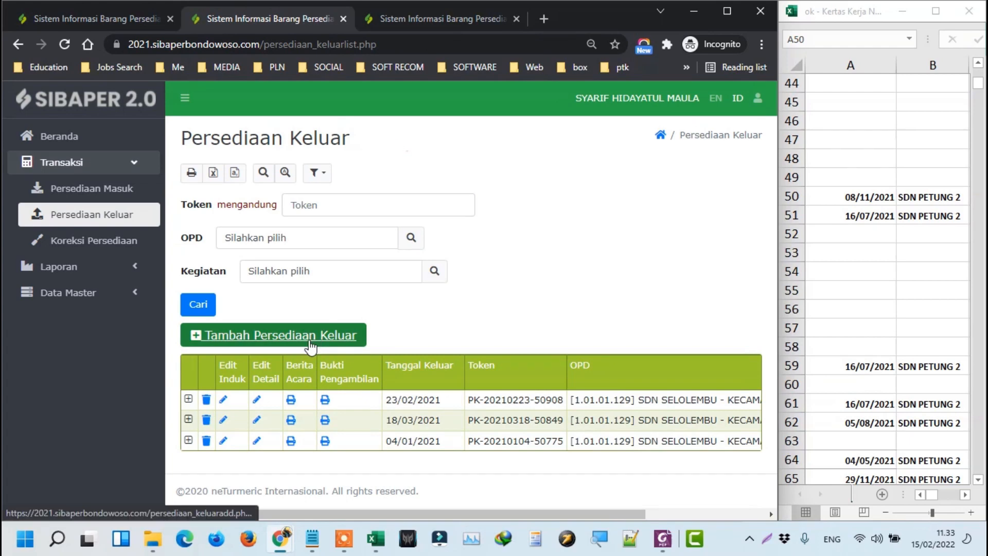
{"action": "left_click", "coordinate": [320, 334]}
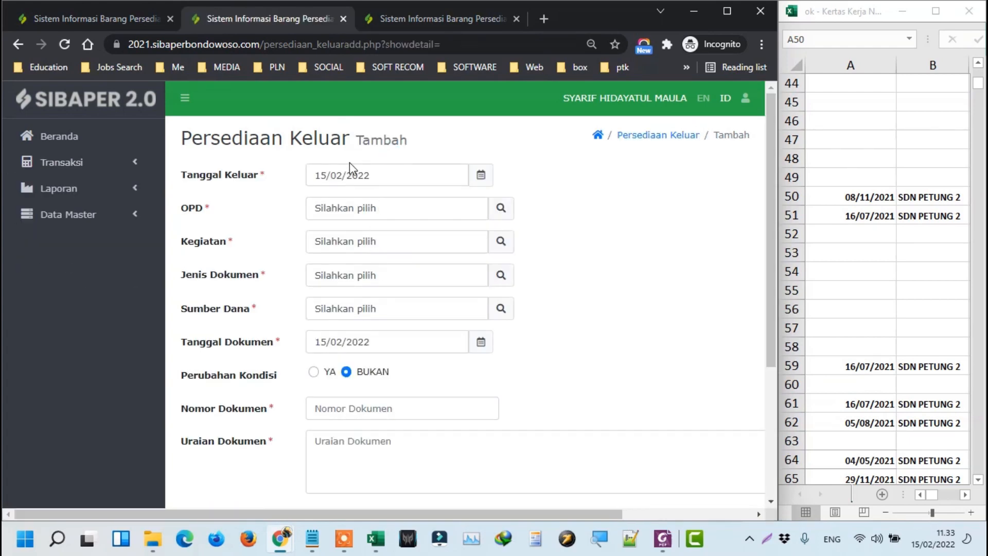
Copy the 08/11/2021 date from A50 into the Keluar form's Tanggal Keluar field.
{"action": "left_click", "coordinate": [71, 17]}
{"action": "left_click", "coordinate": [276, 18]}
{"action": "left_click", "coordinate": [109, 16]}
{"action": "left_click", "coordinate": [215, 18]}
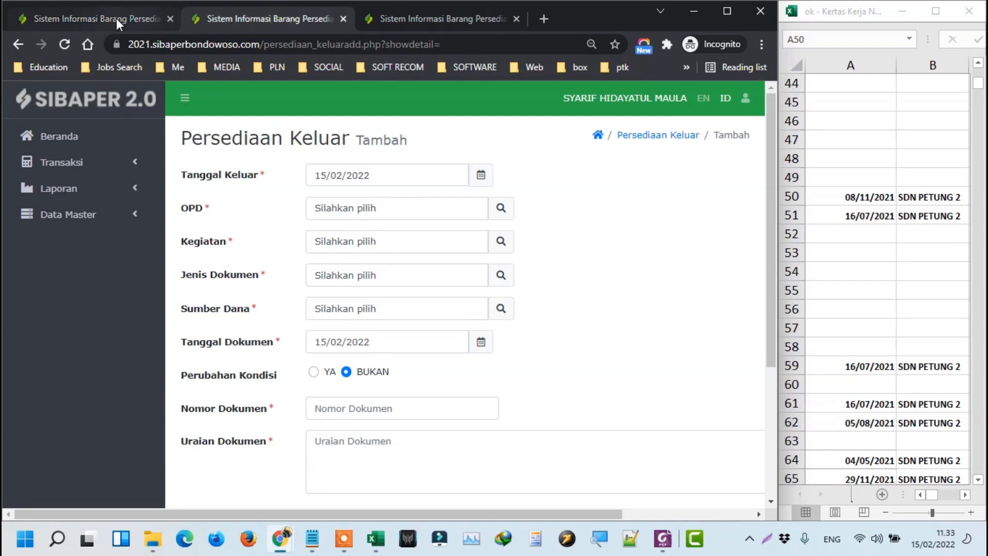
{"action": "left_click", "coordinate": [116, 17]}
{"action": "left_click", "coordinate": [240, 16]}
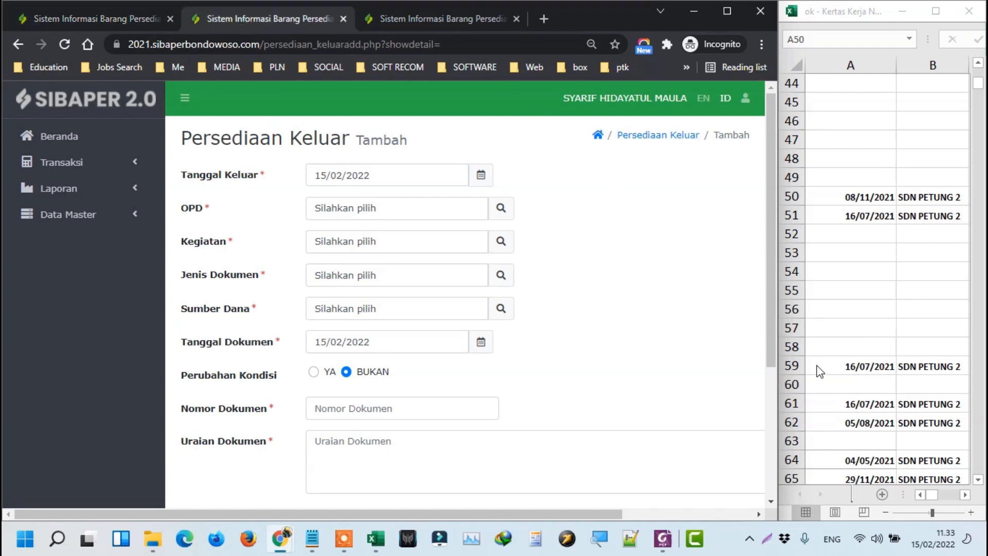
{"action": "key", "text": "alt+Tab"}
{"action": "left_click", "coordinate": [857, 196]}
{"action": "key", "text": "ctrl+c"}
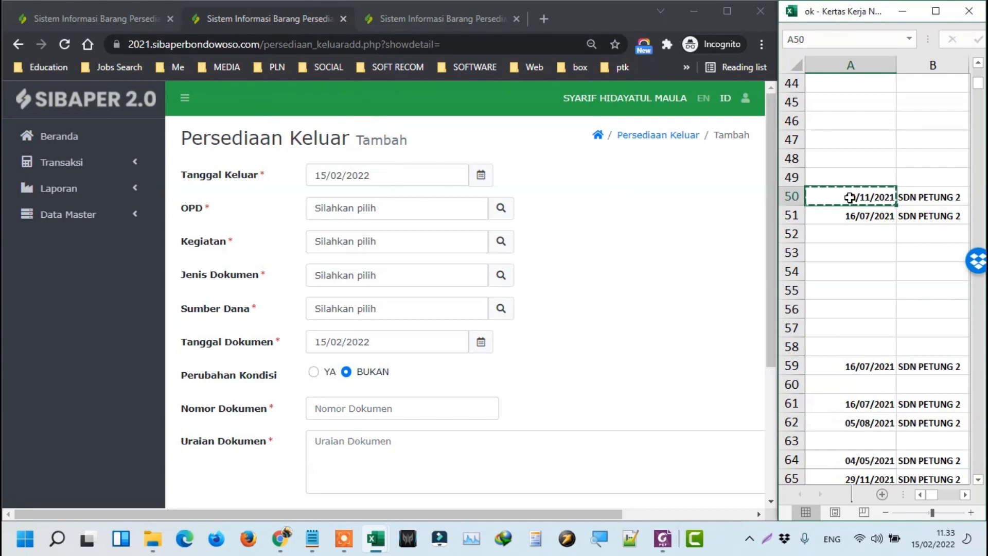
{"action": "triple_click", "coordinate": [448, 175]}
{"action": "key", "text": "ctrl+v"}
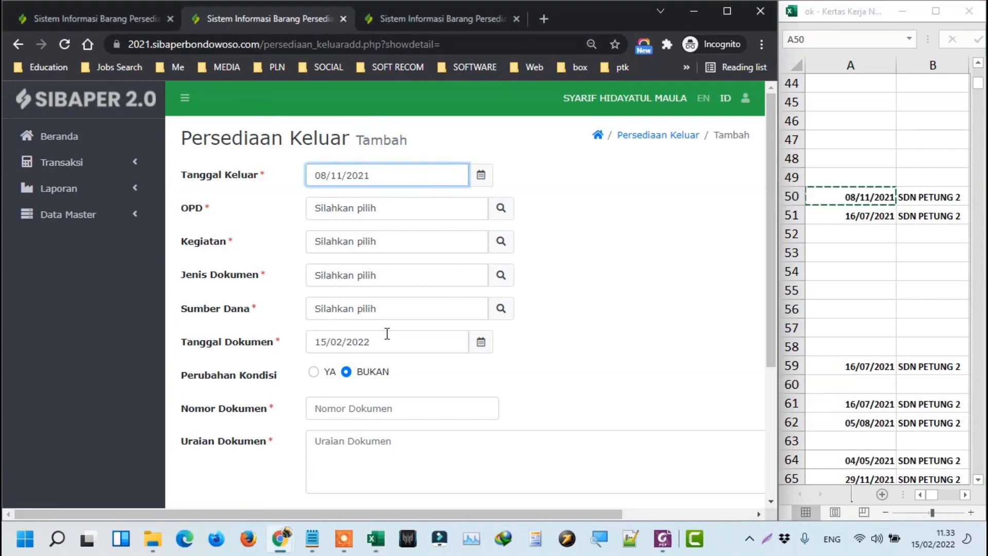
{"action": "left_click", "coordinate": [145, 19]}
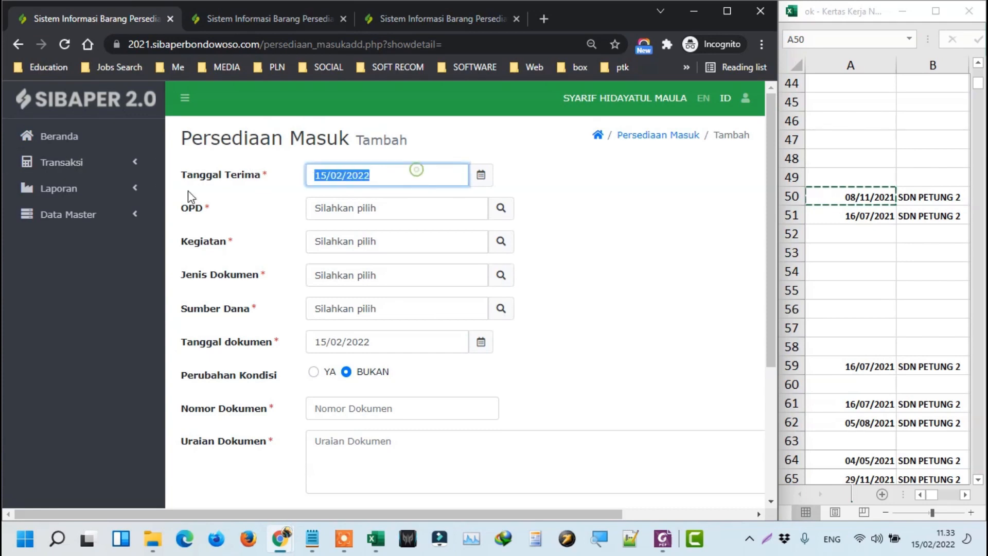
Paste 08/11/2021 as the Masuk form's Tanggal Terima and Tanggal dokumen.
{"action": "key", "text": "ctrl+v"}
{"action": "triple_click", "coordinate": [400, 343]}
{"action": "key", "text": "ctrl+v"}
Copy 09/11/2021 from I50 into the Keluar form's Tanggal Keluar and Tanggal Dokumen.
{"action": "left_click", "coordinate": [842, 187]}
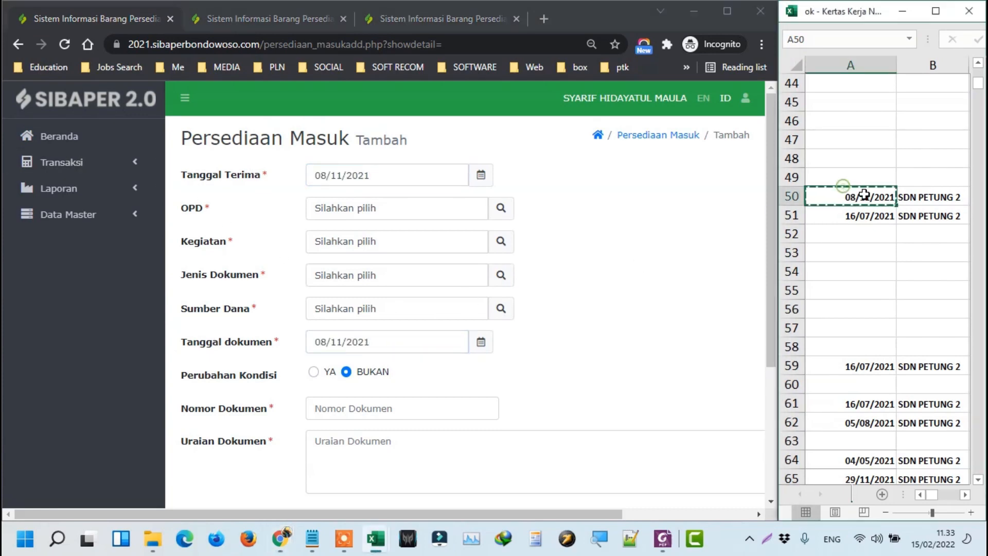
{"action": "key", "text": "Right"}
{"action": "key", "text": "Right"}
{"action": "key", "text": "Right"}
{"action": "key", "text": "Right"}
{"action": "key", "text": "Right"}
{"action": "key", "text": "Right"}
{"action": "key", "text": "Right"}
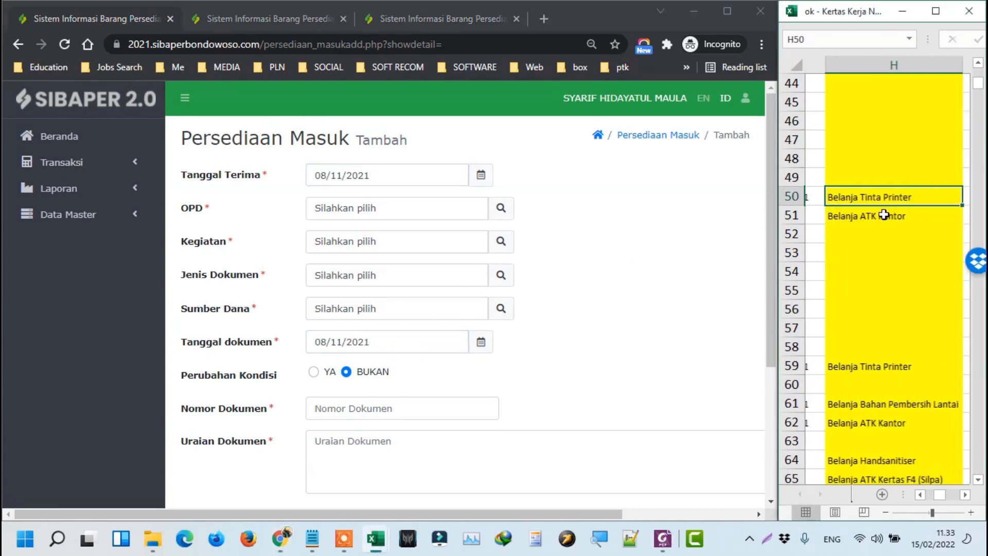
{"action": "key", "text": "Right"}
{"action": "key", "text": "ctrl+c"}
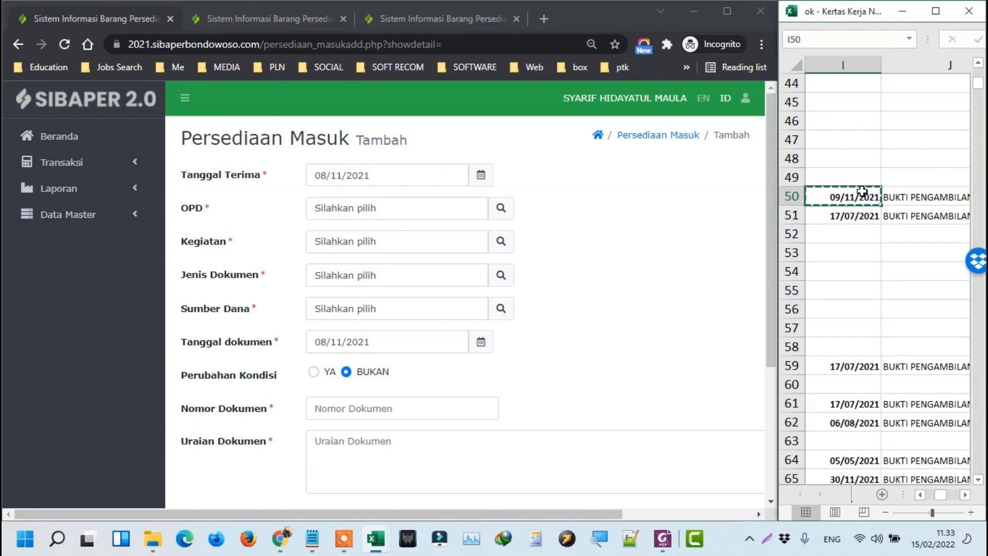
{"action": "left_click", "coordinate": [238, 22]}
{"action": "left_click", "coordinate": [432, 174]}
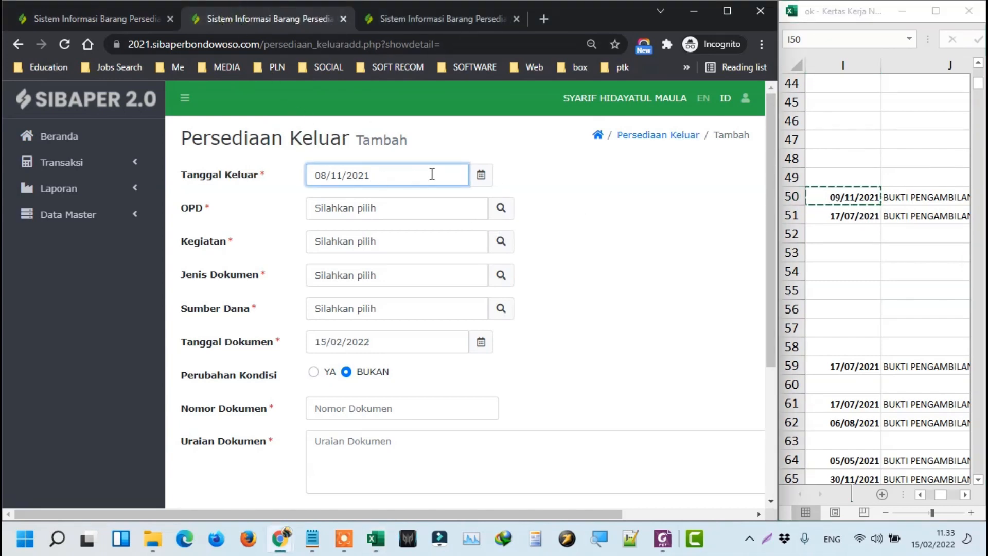
{"action": "key", "text": "ctrl+a"}
{"action": "key", "text": "ctrl+v"}
{"action": "left_click", "coordinate": [404, 341]}
{"action": "key", "text": "ctrl+a"}
{"action": "key", "text": "ctrl+v"}
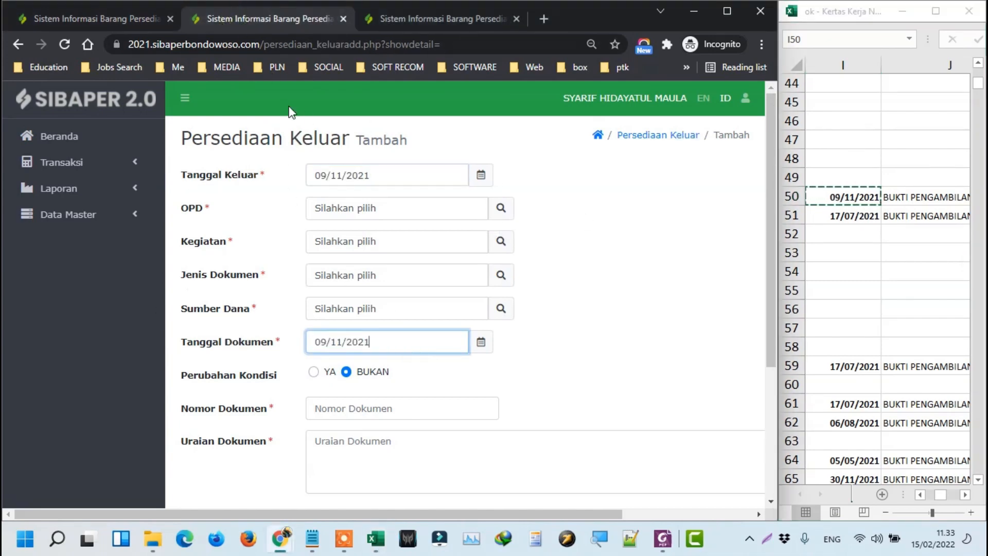
On the Masuk form choose OPD SDN SELOLEMBU, BOS Kegiatan, FAKTUR/ NOTA/ BON PEMBELIAN and APBD KABUPATEN.
{"action": "left_click", "coordinate": [89, 26]}
{"action": "left_click", "coordinate": [501, 207]}
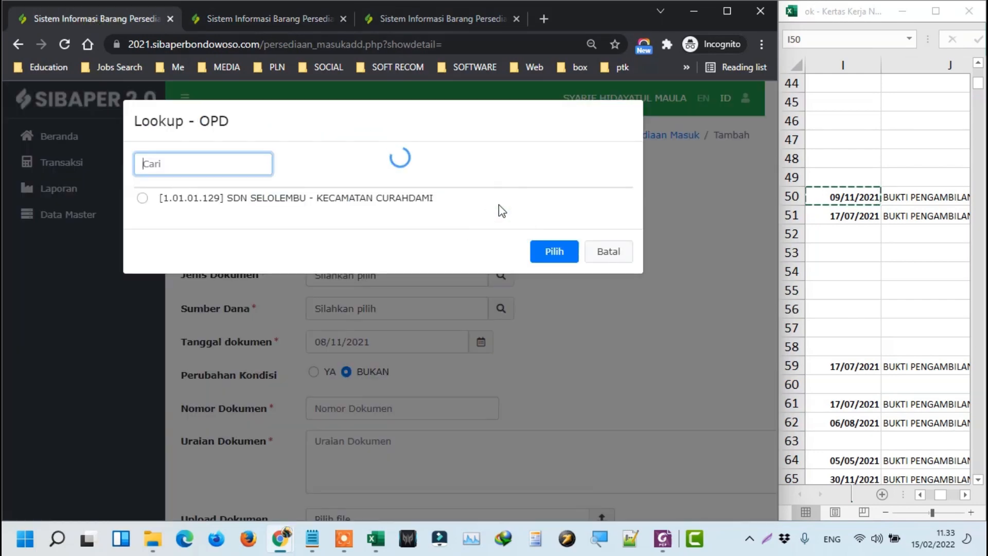
{"action": "left_click", "coordinate": [502, 211]}
{"action": "left_click", "coordinate": [499, 242]}
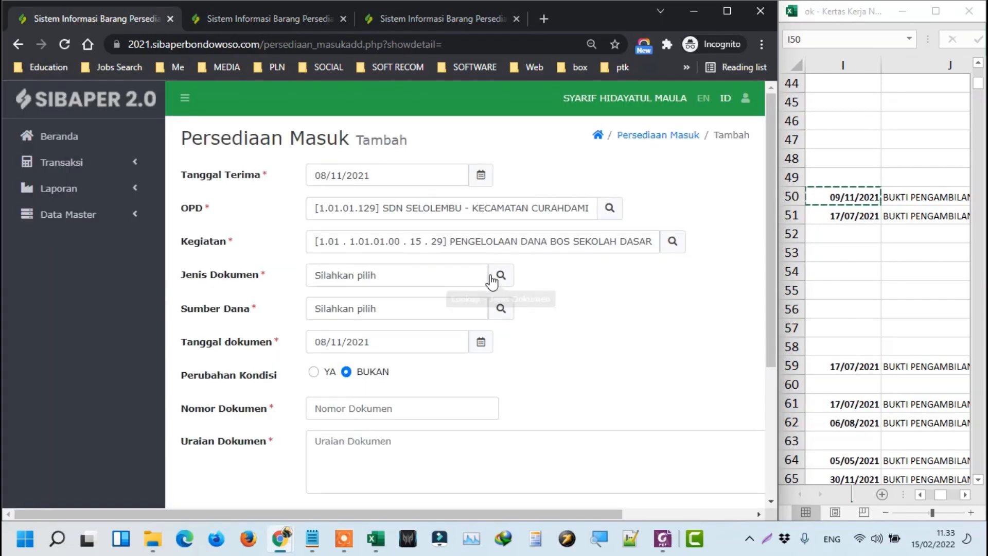
{"action": "left_click", "coordinate": [499, 275]}
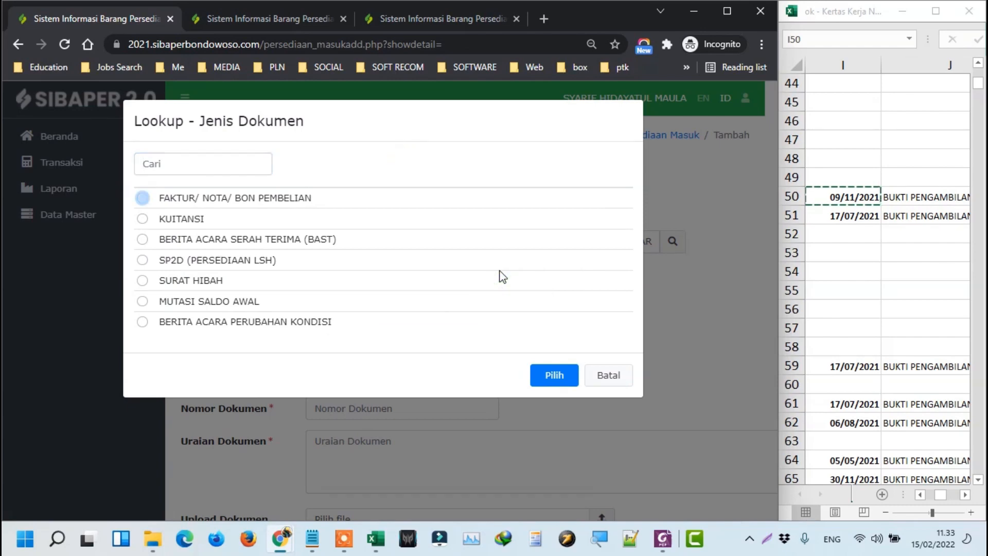
{"action": "left_click", "coordinate": [538, 376]}
{"action": "left_click", "coordinate": [497, 307]}
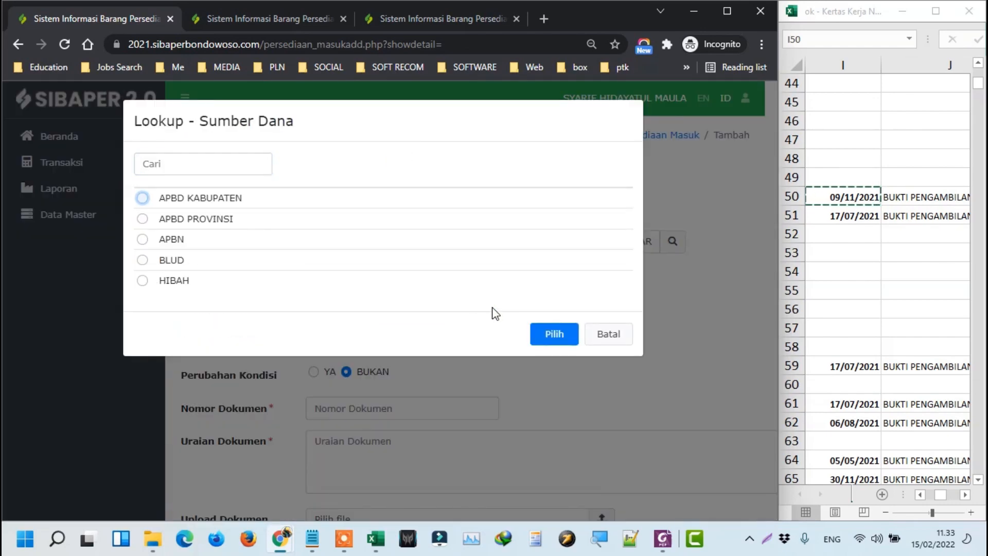
{"action": "left_click", "coordinate": [547, 339]}
Fill Nomor Dokumen with 018/BPU148/07.05.61./2021 copied from G50.
{"action": "left_click", "coordinate": [474, 406]}
{"action": "left_click", "coordinate": [854, 206]}
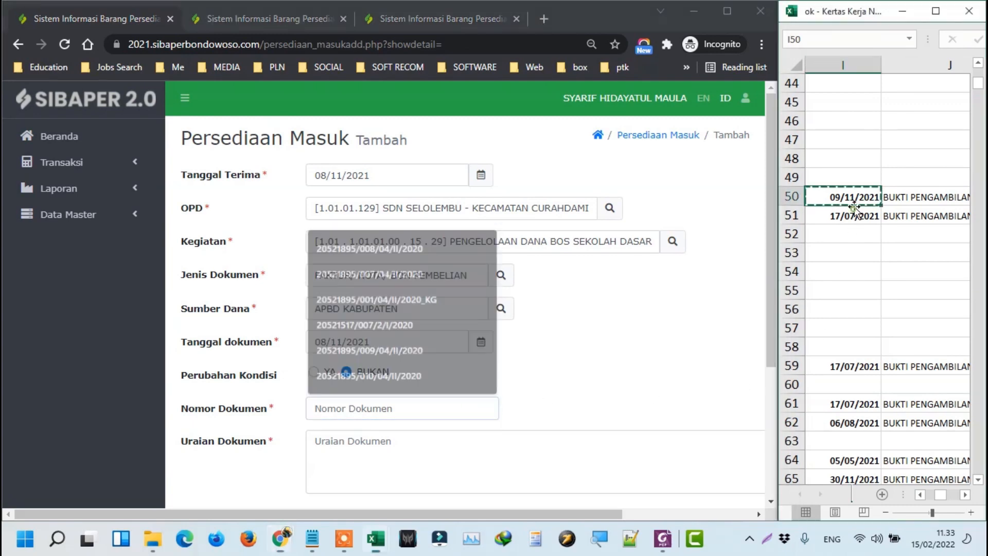
{"action": "key", "text": "Right"}
{"action": "key", "text": "Right"}
{"action": "key", "text": "Right"}
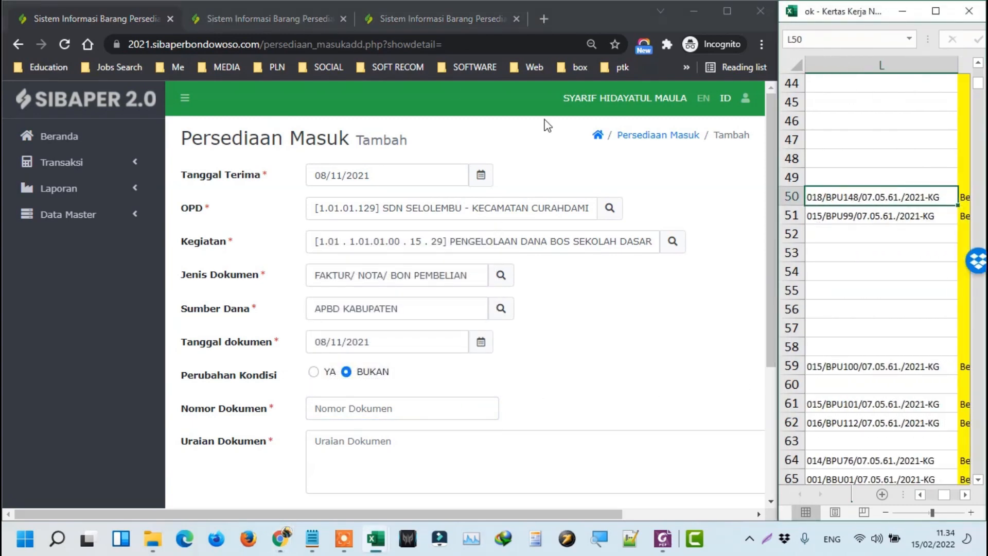
{"action": "key", "text": "Home"}
{"action": "key", "text": "Right"}
{"action": "key", "text": "Right"}
{"action": "key", "text": "Right"}
{"action": "key", "text": "Right"}
{"action": "key", "text": "Right"}
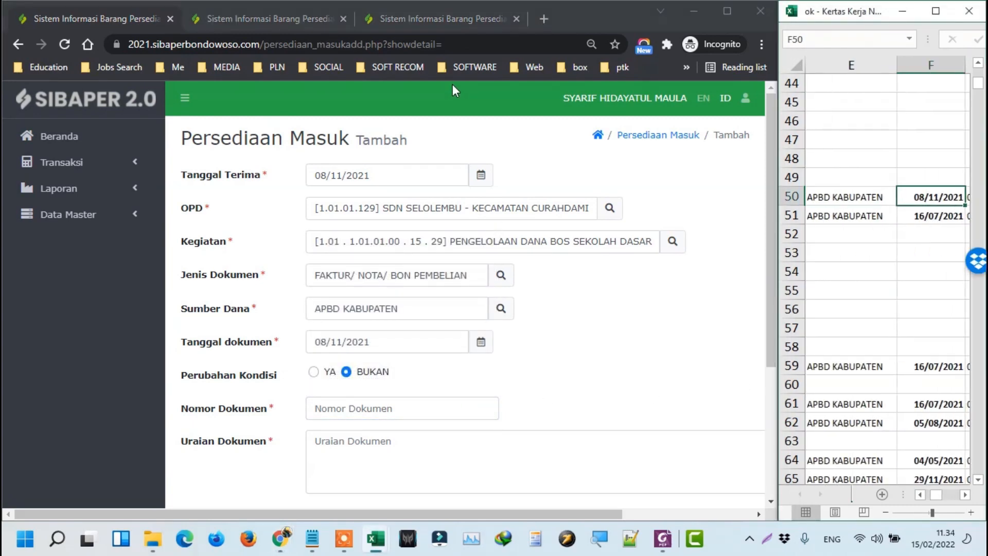
{"action": "key", "text": "Right"}
{"action": "key", "text": "ctrl+c"}
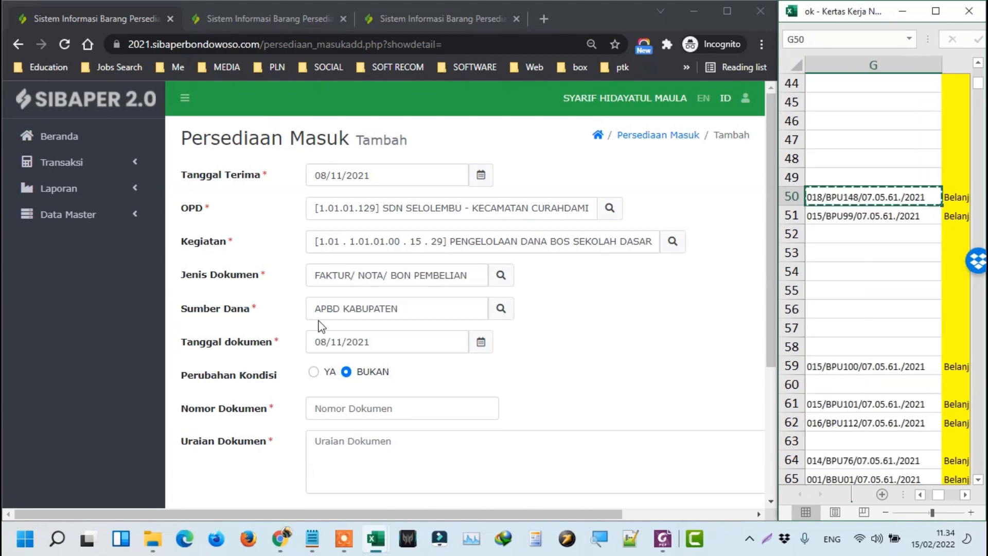
{"action": "left_click", "coordinate": [384, 417]}
{"action": "key", "text": "ctrl+v"}
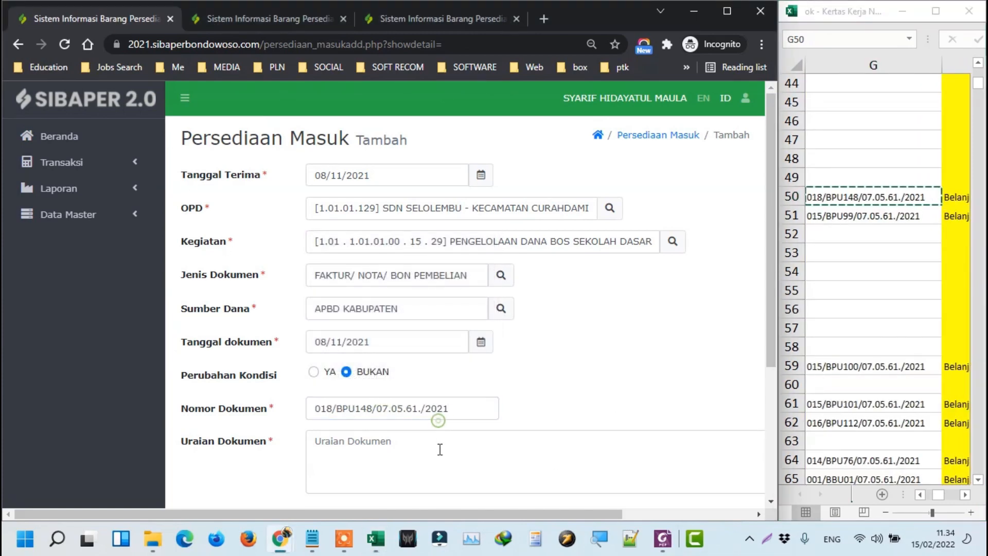
Fill Uraian Dokumen with 'Belanja Tinta Printer' copied from the spreadsheet.
{"action": "left_click", "coordinate": [438, 449]}
{"action": "left_click", "coordinate": [867, 202]}
{"action": "key", "text": "Right"}
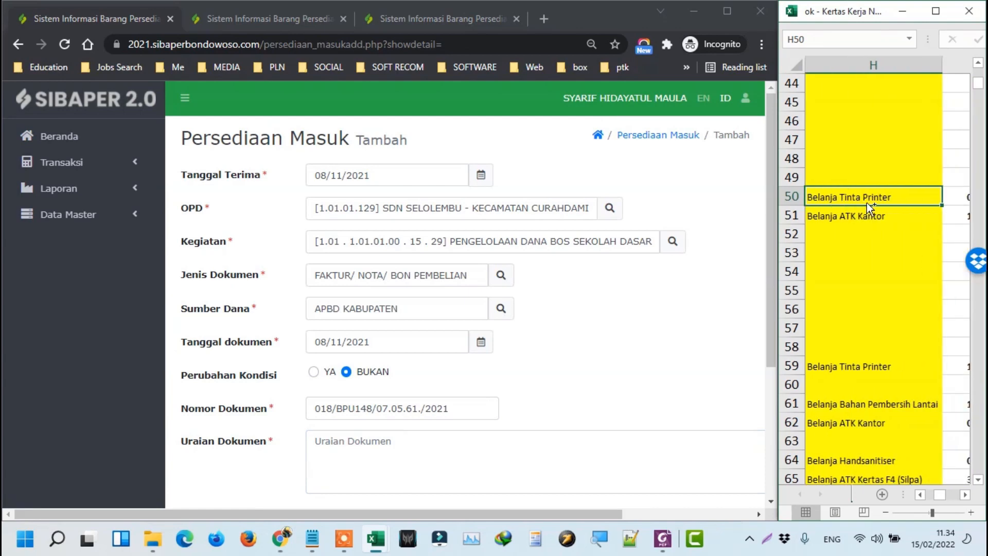
{"action": "left_click", "coordinate": [437, 485]}
{"action": "key", "text": "ctrl+v"}
{"action": "scroll", "coordinate": [443, 411], "scroll_direction": "down", "scroll_amount": 3}
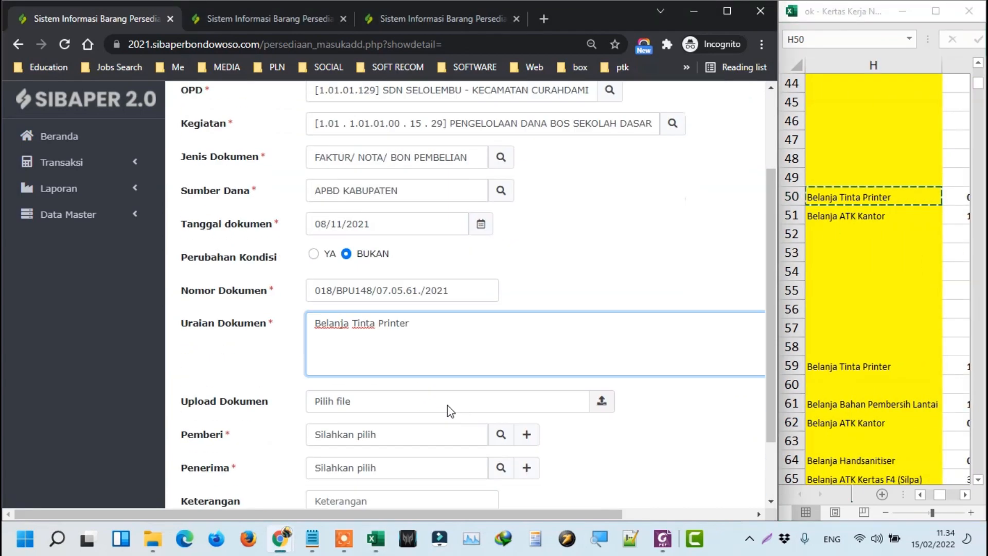
Choose the Pemberi and Penerima staff members from their lookup lists.
{"action": "left_click", "coordinate": [853, 197]}
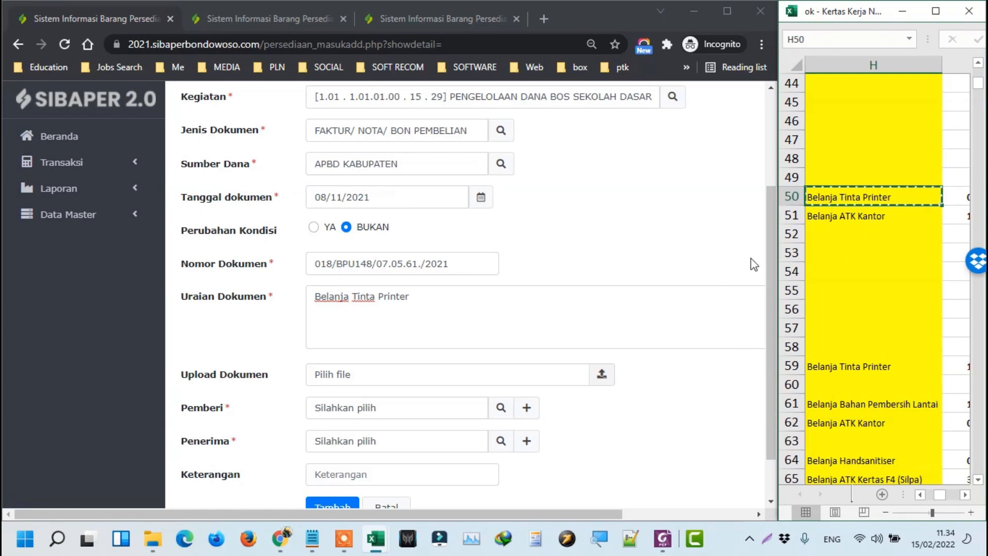
{"action": "left_click", "coordinate": [502, 408]}
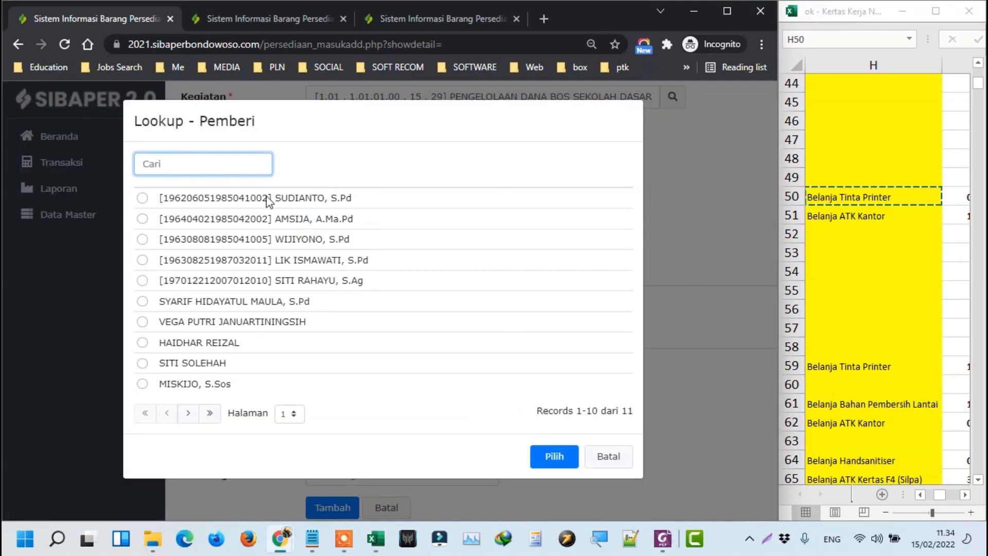
{"action": "left_click", "coordinate": [305, 281]}
{"action": "left_click", "coordinate": [554, 457]}
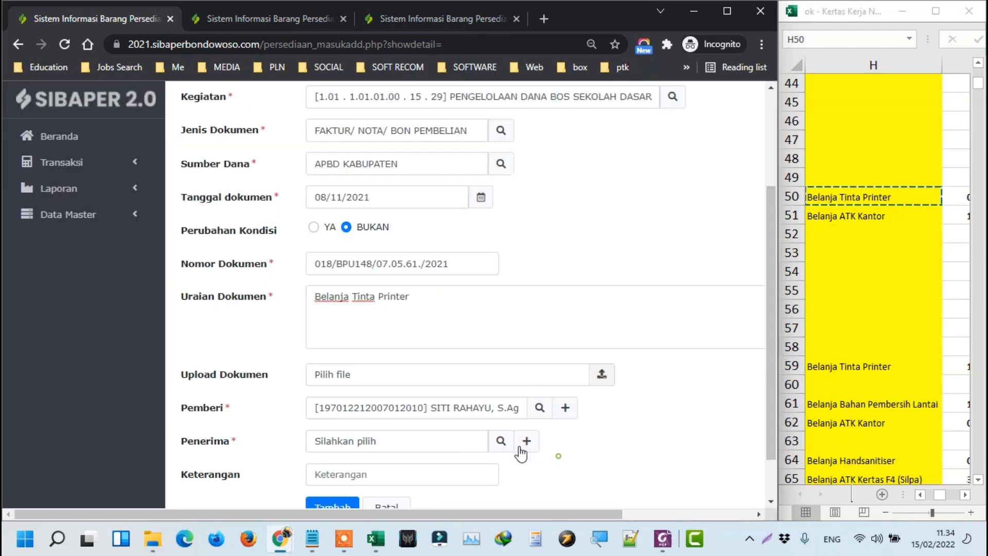
{"action": "left_click", "coordinate": [499, 442]}
{"action": "left_click", "coordinate": [234, 301]}
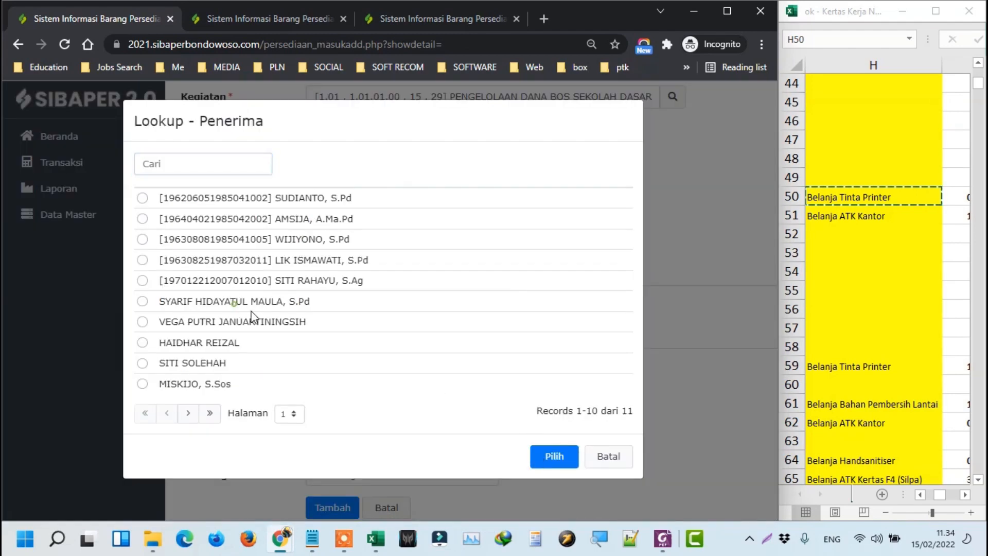
{"action": "left_click", "coordinate": [580, 462]}
{"action": "scroll", "coordinate": [353, 423], "scroll_direction": "down", "scroll_amount": 2}
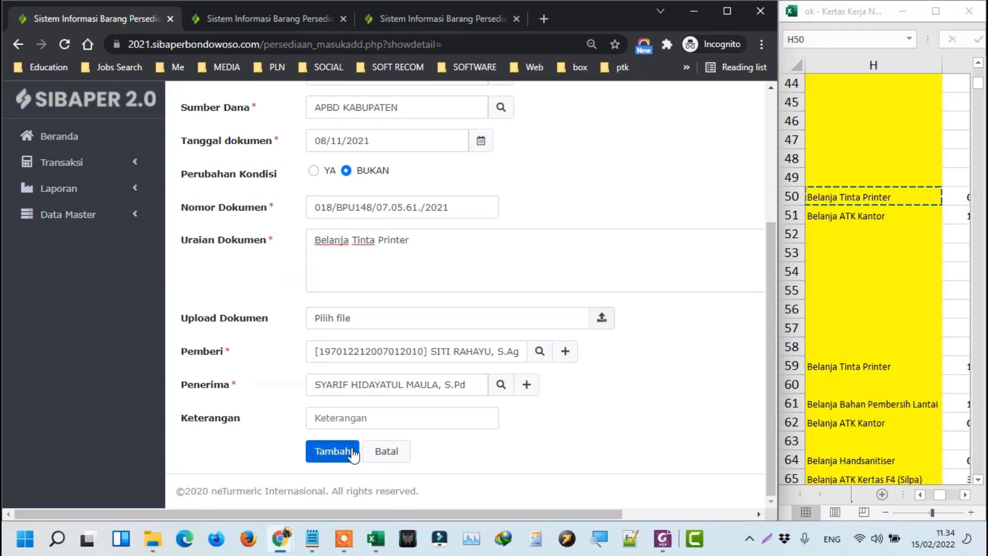
Save the Masuk entry, then give the Keluar form SDN SELOLEMBU, BOS Kegiatan, FAKTUR/ NOTA/ BON PEMBELIAN, APBD KABUPATEN.
{"action": "left_click", "coordinate": [342, 456]}
{"action": "left_click", "coordinate": [261, 21]}
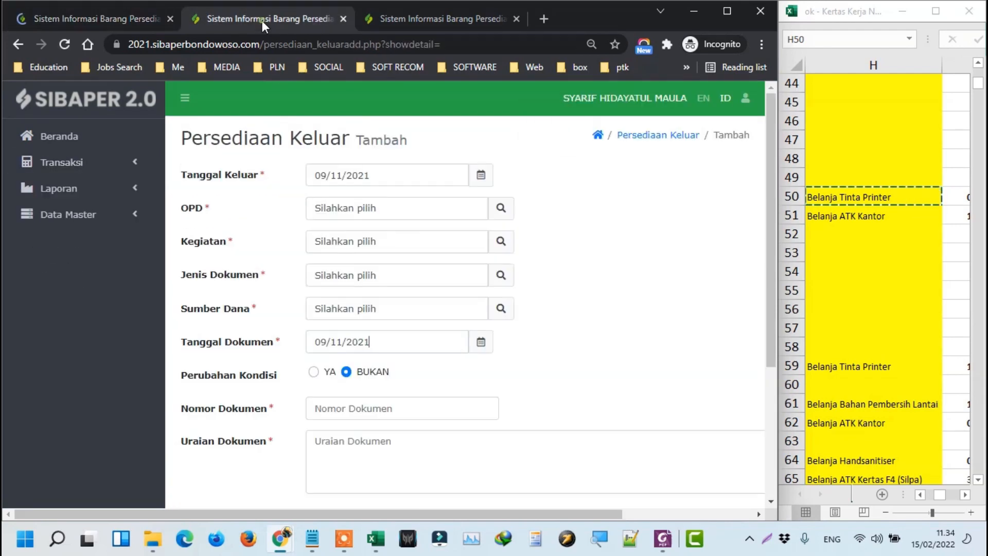
{"action": "left_click", "coordinate": [501, 208]}
{"action": "left_click", "coordinate": [512, 209]}
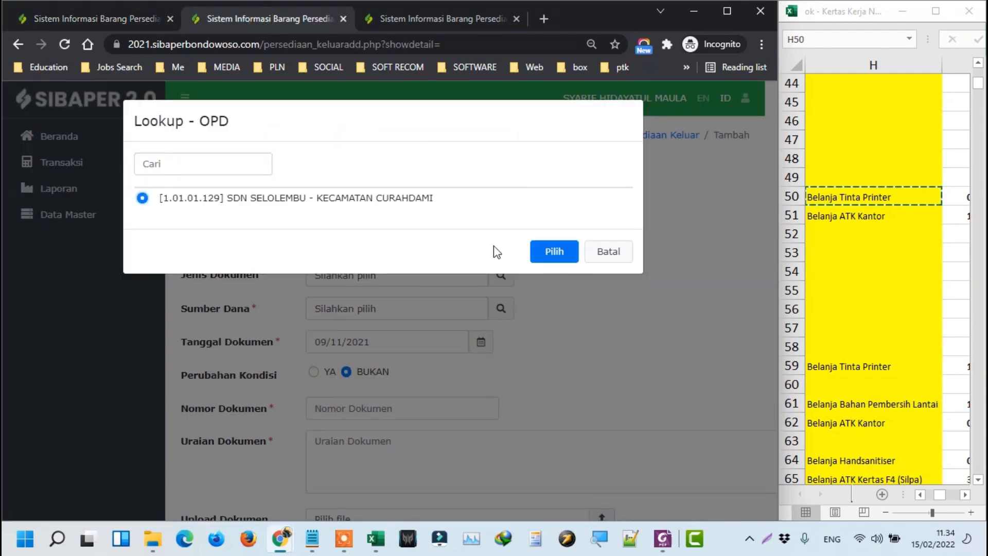
{"action": "left_click", "coordinate": [556, 249]}
{"action": "left_click", "coordinate": [499, 246]}
{"action": "left_click", "coordinate": [494, 198]}
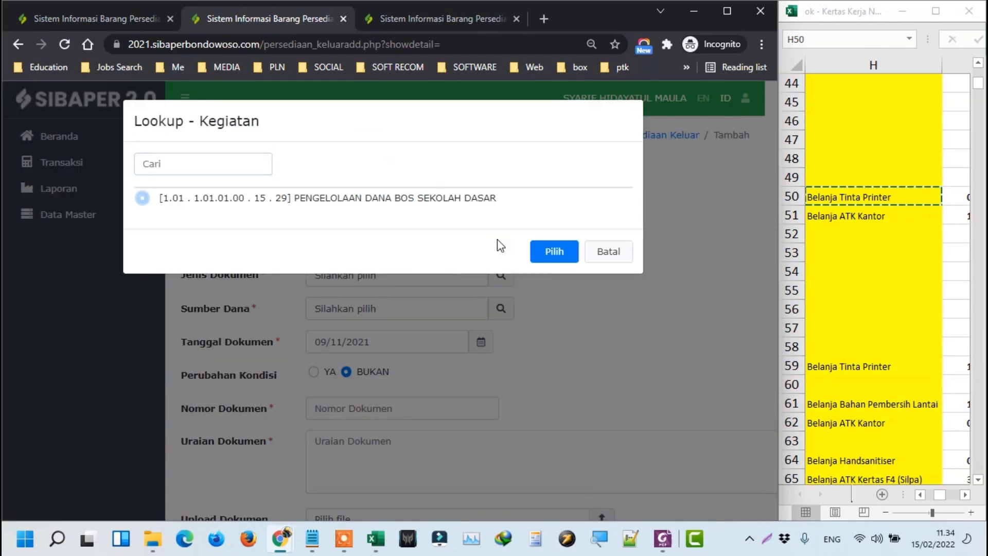
{"action": "left_click", "coordinate": [551, 249]}
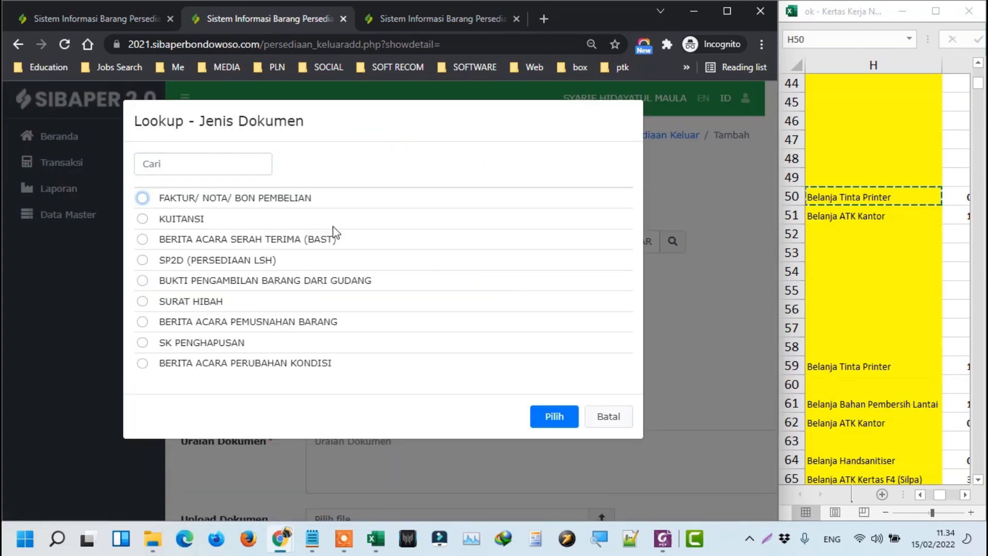
{"action": "left_click", "coordinate": [554, 416]}
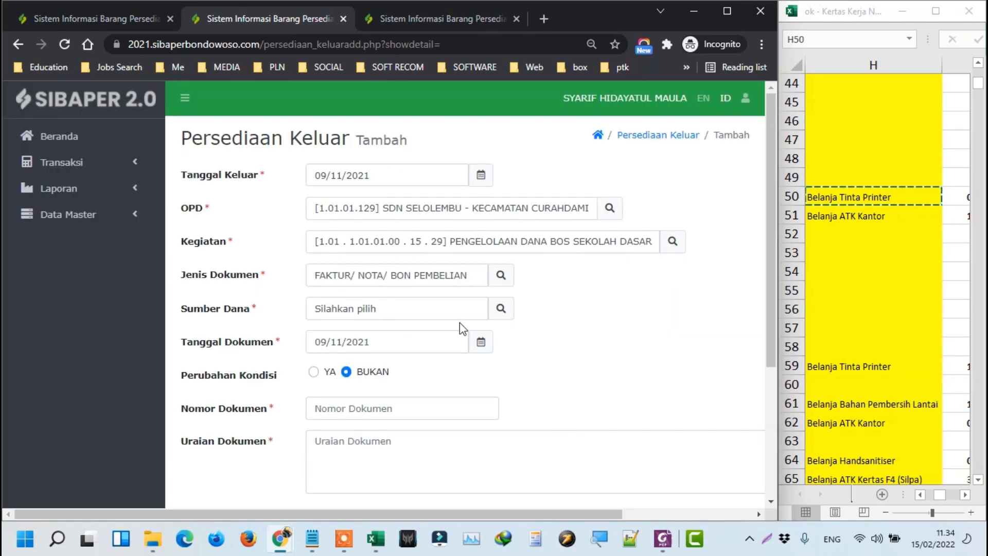
{"action": "left_click", "coordinate": [505, 308]}
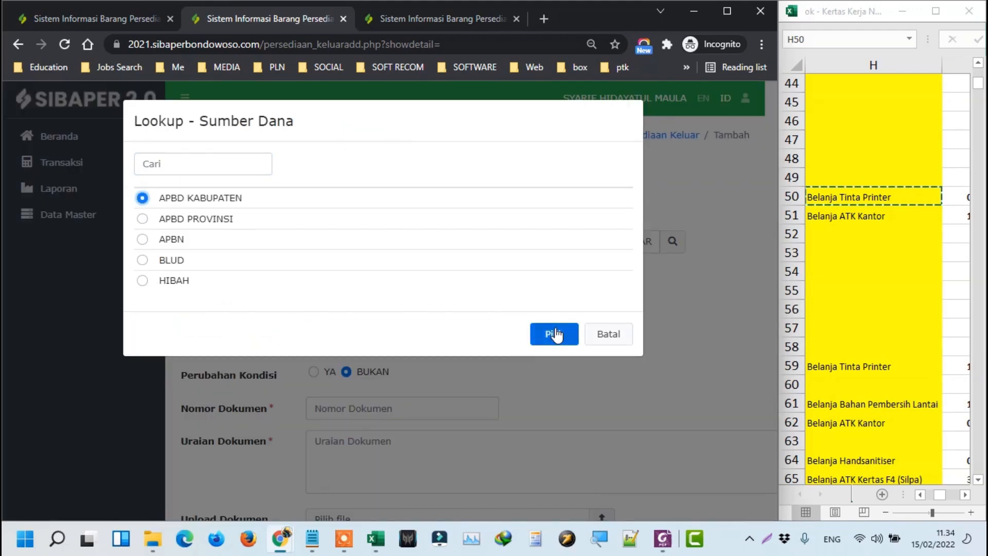
{"action": "left_click", "coordinate": [555, 334]}
Paste the document number 018/BPU148/07.05.61./2021-KG from the spreadsheet into Nomor Dokumen.
{"action": "left_click", "coordinate": [375, 412]}
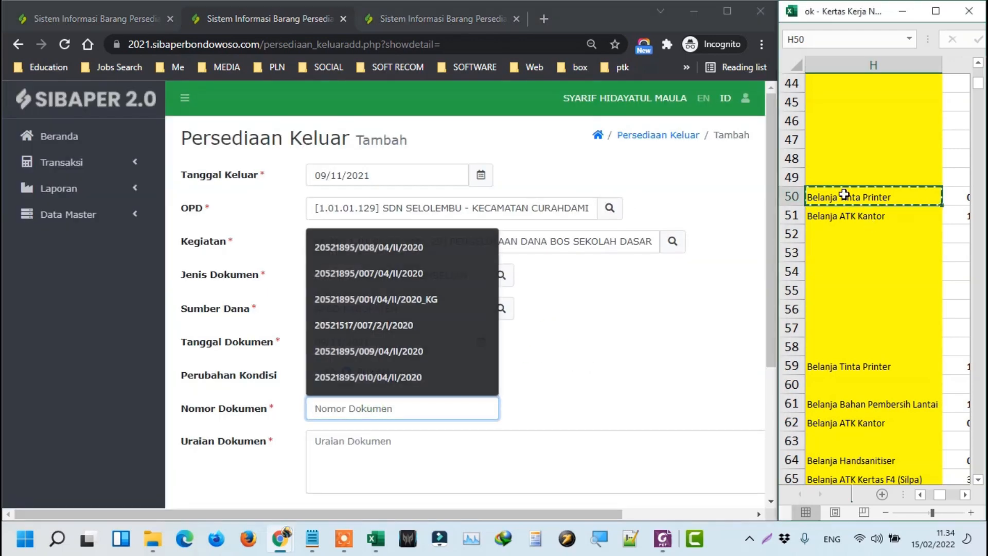
{"action": "left_click", "coordinate": [844, 195]}
{"action": "key", "text": "ctrl+c"}
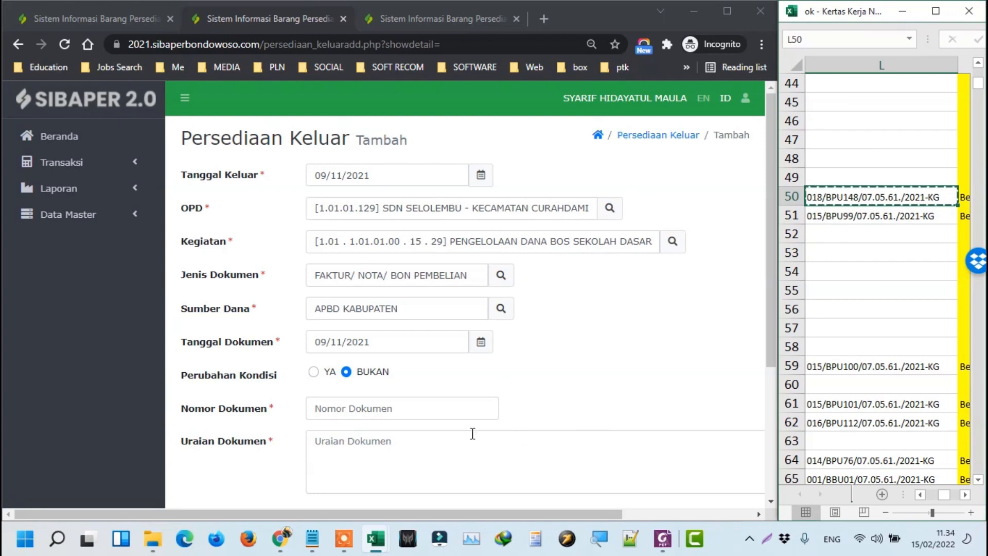
{"action": "left_click", "coordinate": [370, 412]}
{"action": "key", "text": "ctrl+v"}
Paste 'Belanja Tinta Printer' from the spreadsheet as the Keluar document description.
{"action": "left_click", "coordinate": [436, 451]}
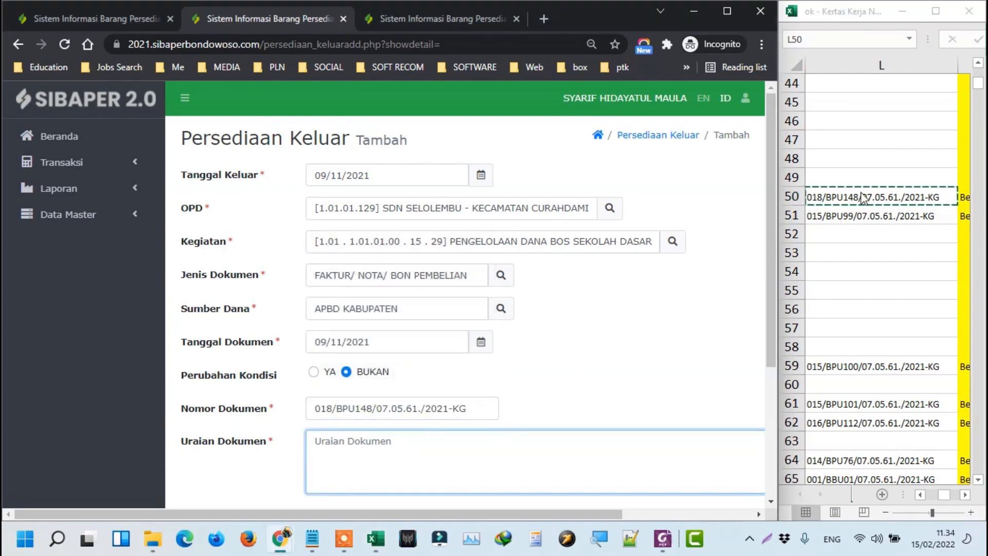
{"action": "left_click", "coordinate": [910, 196]}
{"action": "key", "text": "Right"}
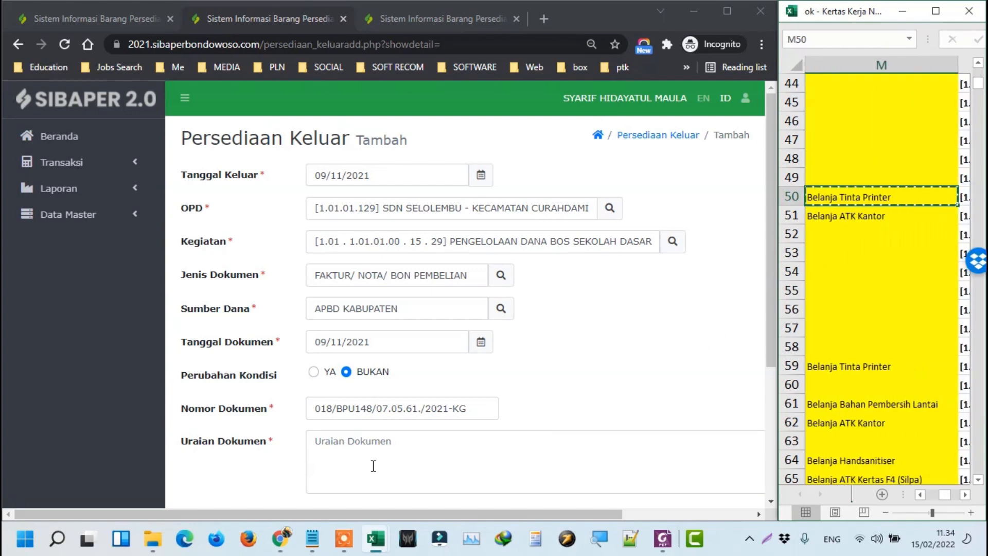
{"action": "left_click", "coordinate": [379, 436]}
{"action": "key", "text": "ctrl+v"}
{"action": "scroll", "coordinate": [304, 446], "scroll_direction": "down", "scroll_amount": 4}
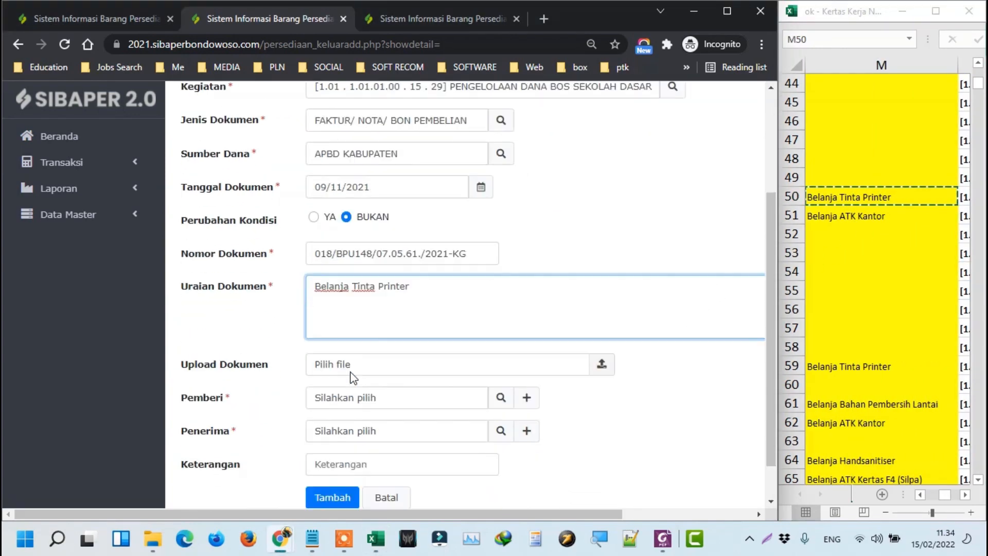
Choose the Keluar giver and recipient from the staff lists and submit the outgoing entry.
{"action": "left_click", "coordinate": [112, 17]}
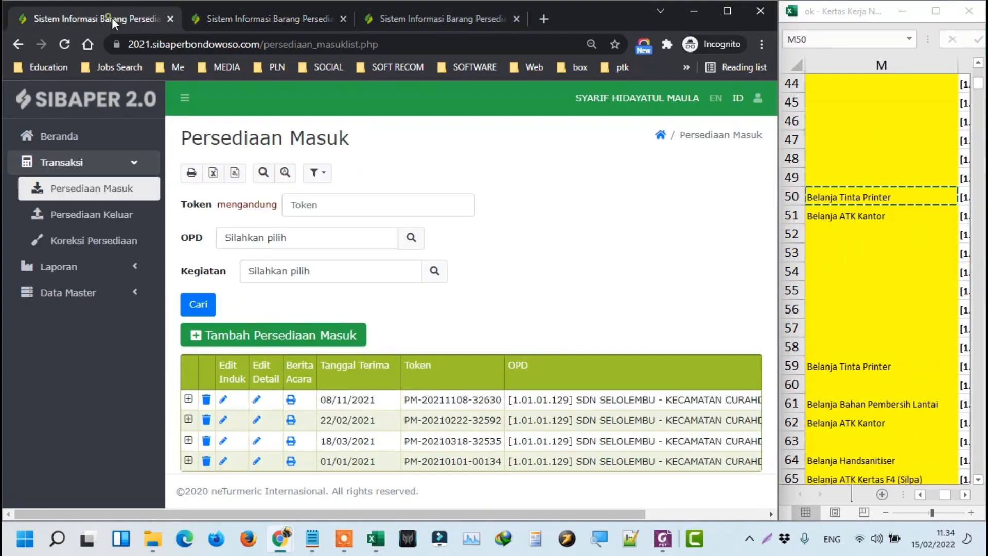
{"action": "left_click", "coordinate": [282, 20]}
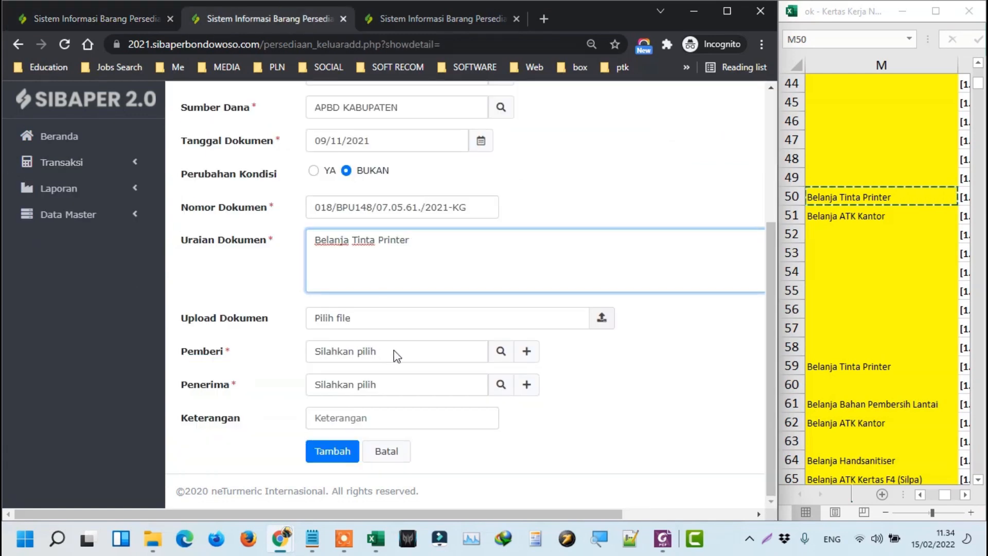
{"action": "left_click", "coordinate": [501, 351]}
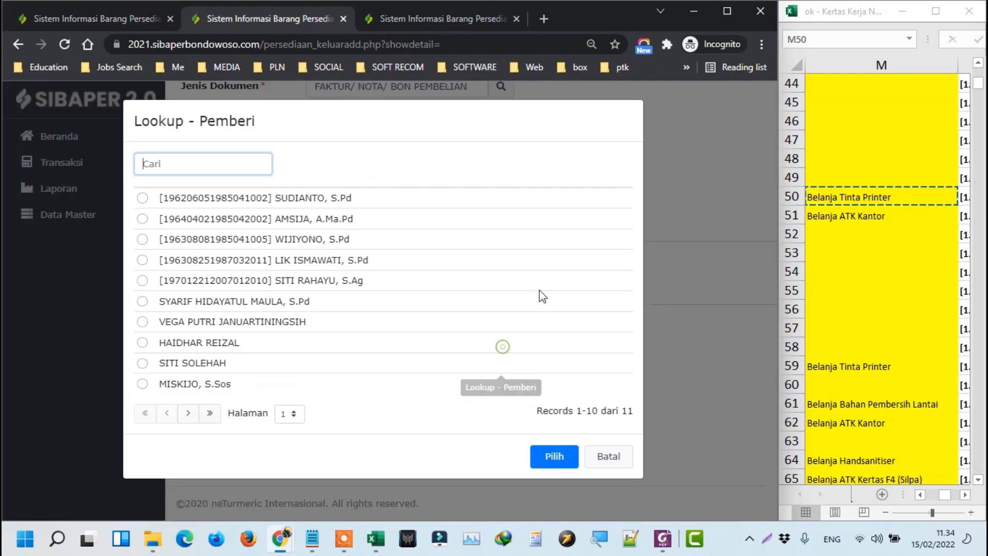
{"action": "left_click", "coordinate": [294, 299]}
{"action": "left_click", "coordinate": [561, 456]}
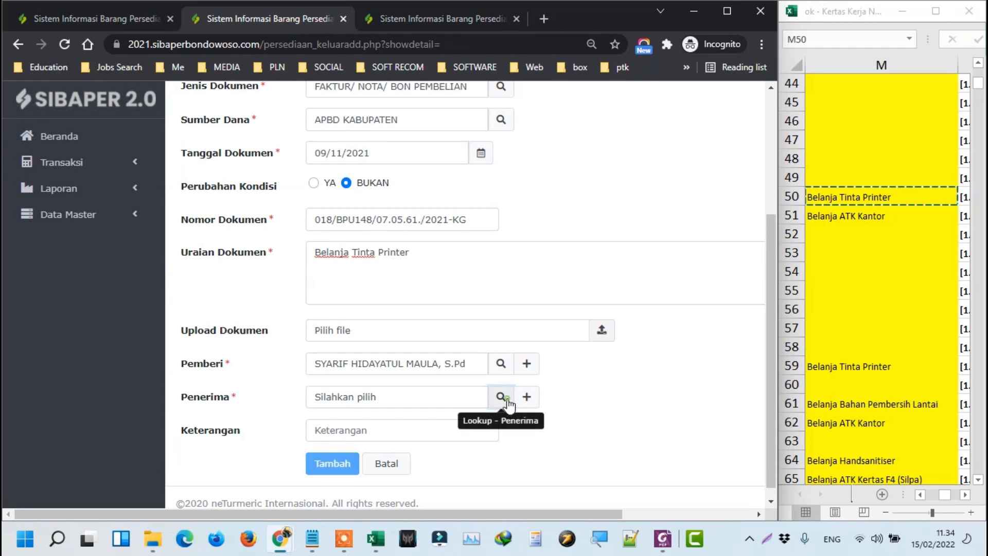
{"action": "left_click", "coordinate": [500, 397]}
{"action": "left_click", "coordinate": [280, 308]}
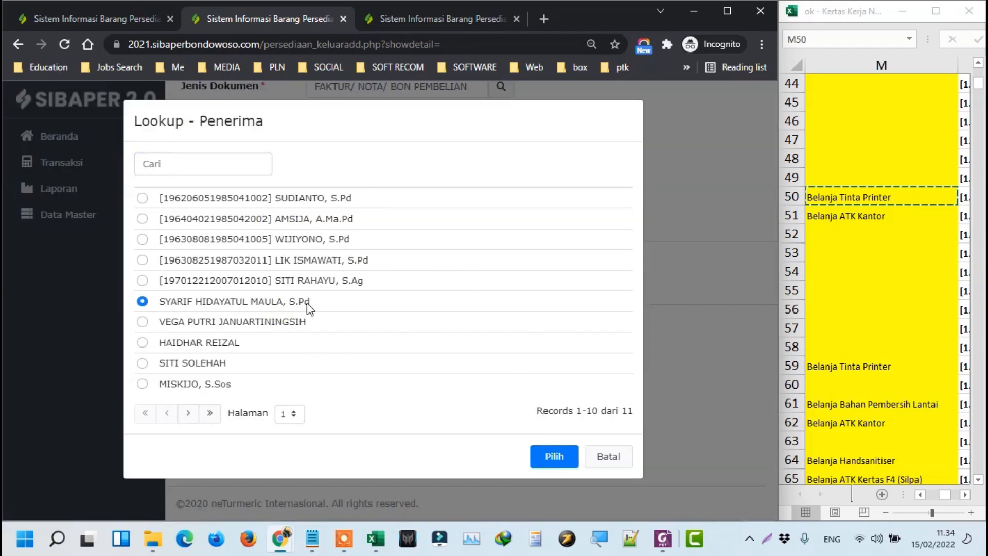
{"action": "left_click_drag", "start_coordinate": [306, 303], "coordinate": [301, 322]}
{"action": "left_click", "coordinate": [301, 321]}
{"action": "left_click", "coordinate": [544, 456]}
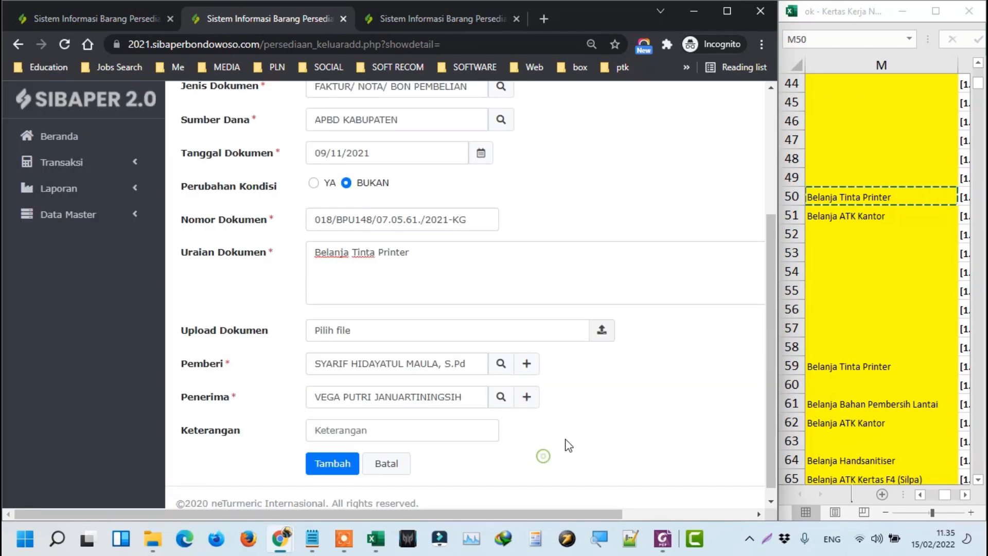
{"action": "left_click", "coordinate": [333, 451]}
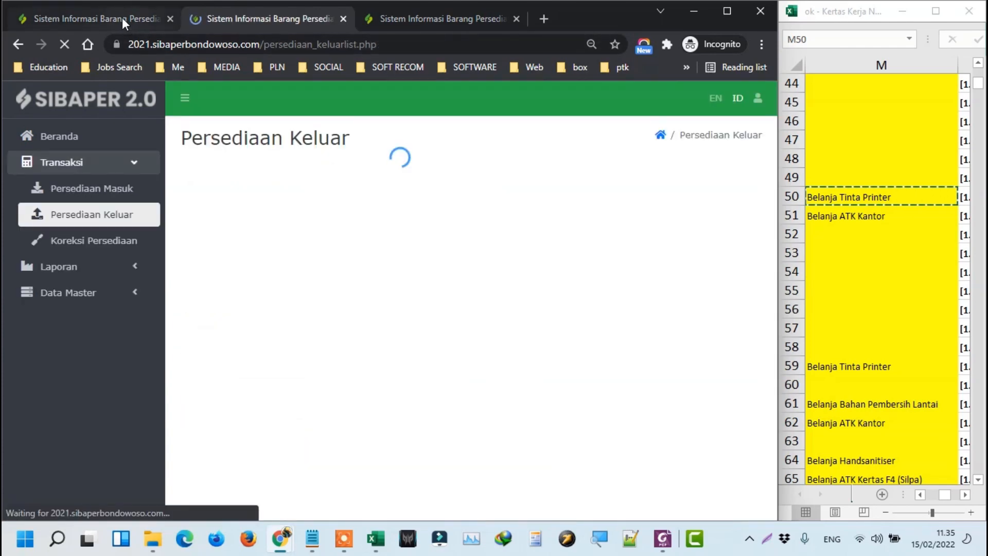
Open the detail pages of the 08/11/2021 incoming and 09/11/2021 outgoing ink entries.
{"action": "left_click", "coordinate": [122, 17]}
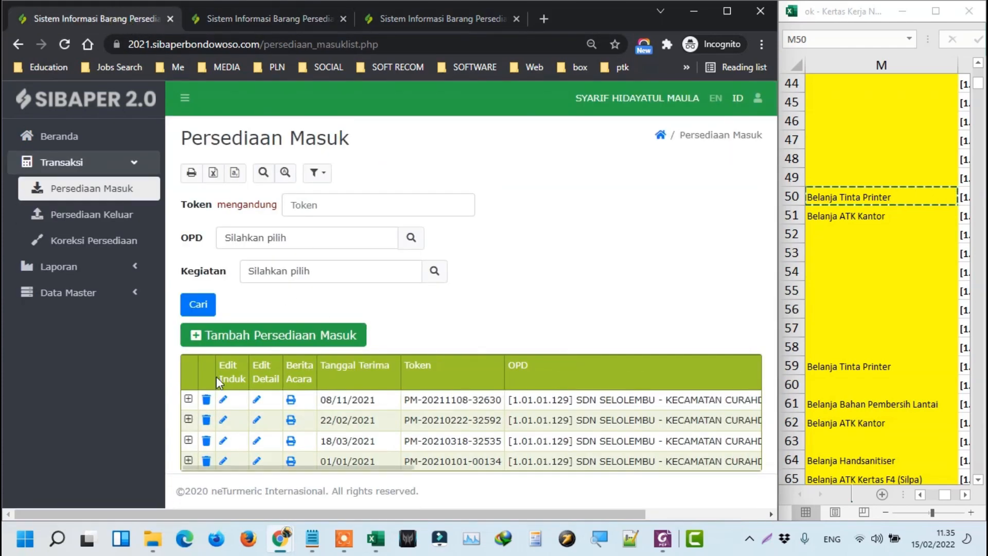
{"action": "left_click", "coordinate": [189, 399]}
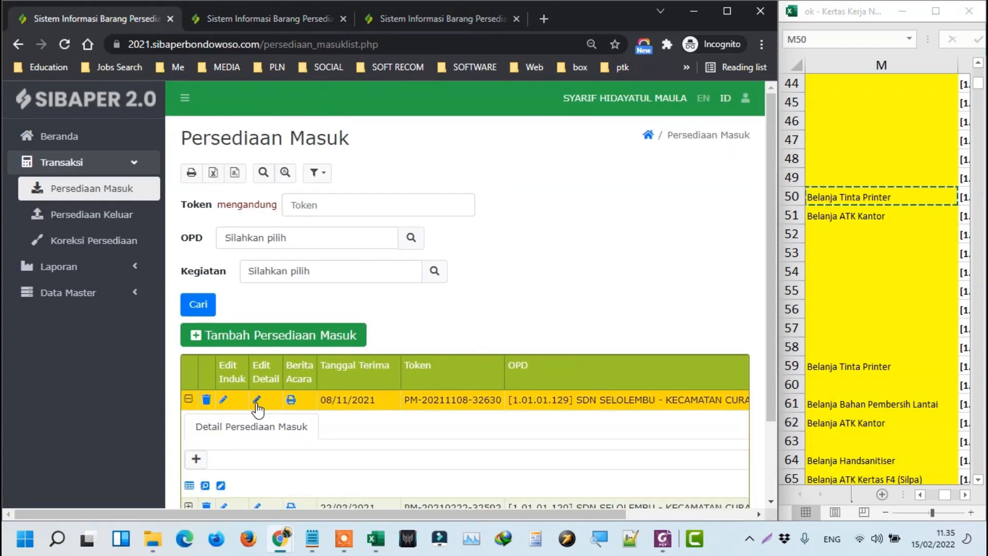
{"action": "left_click", "coordinate": [256, 401]}
{"action": "left_click", "coordinate": [242, 12]}
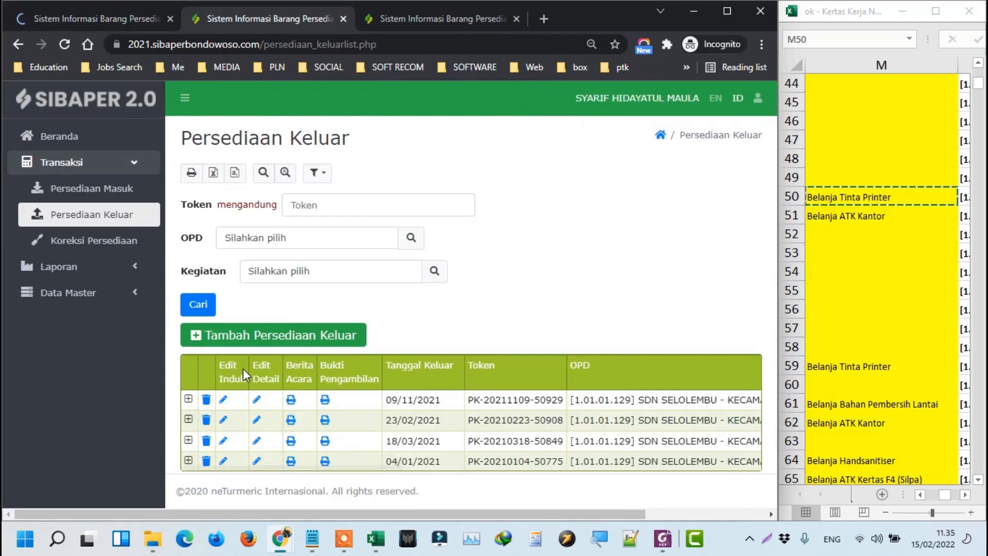
{"action": "left_click", "coordinate": [255, 399]}
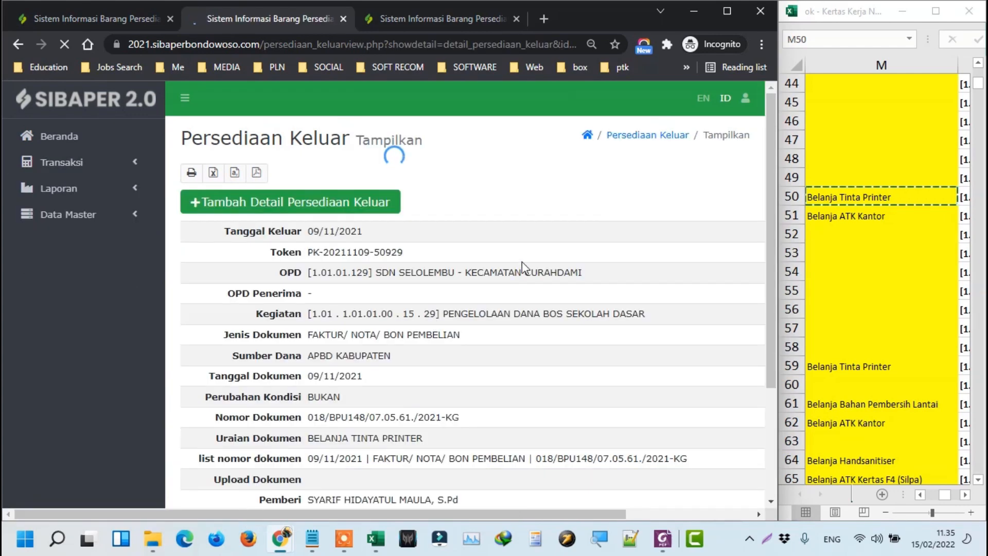
{"action": "left_click", "coordinate": [125, 18]}
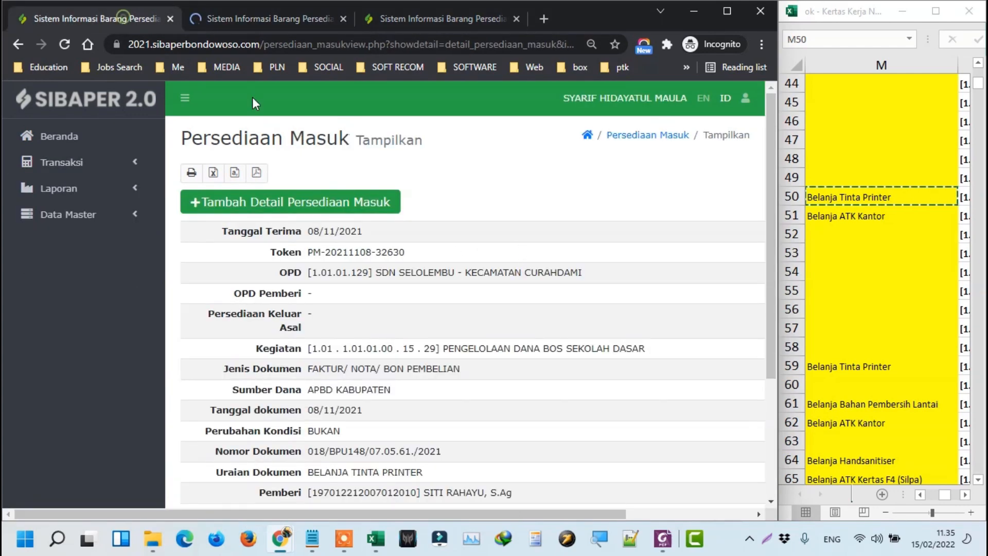
{"action": "triple_click", "coordinate": [338, 252]}
{"action": "key", "text": "ctrl+c"}
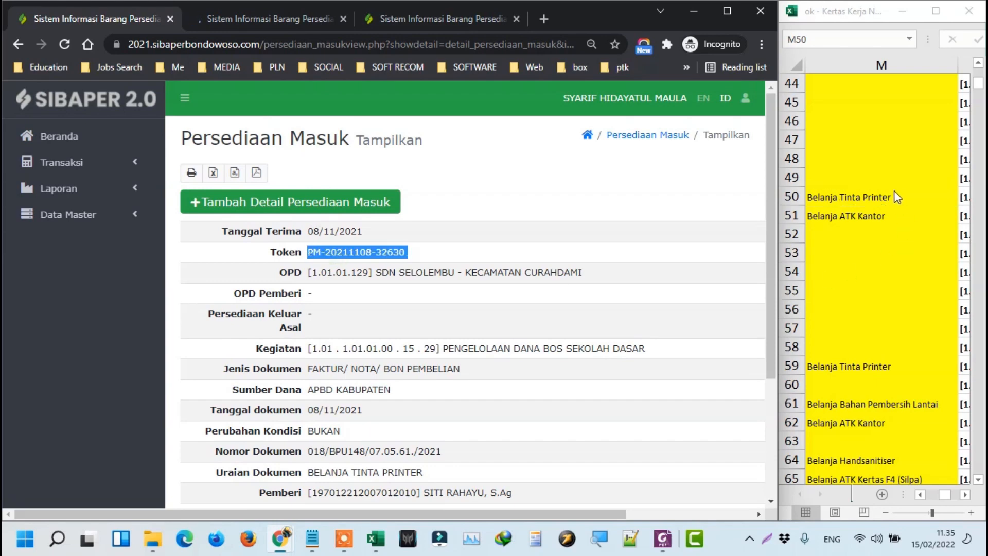
{"action": "left_click", "coordinate": [894, 191]}
{"action": "key", "text": "Left"}
{"action": "key", "text": "Left"}
{"action": "key", "text": "Left"}
{"action": "key", "text": "Left"}
{"action": "key", "text": "Left"}
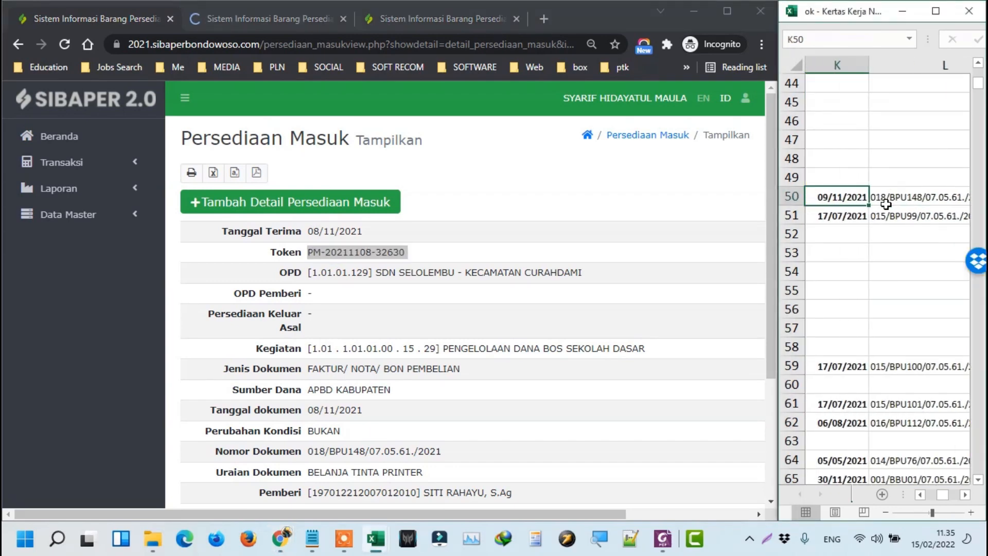
{"action": "key", "text": "BackSpace"}
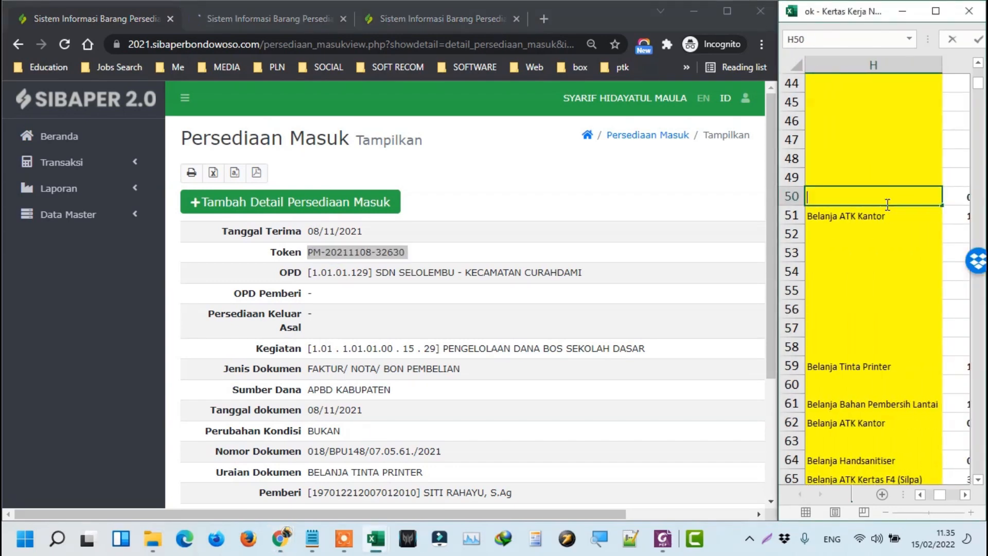
{"action": "key", "text": "ctrl+v"}
{"action": "key", "text": "Right"}
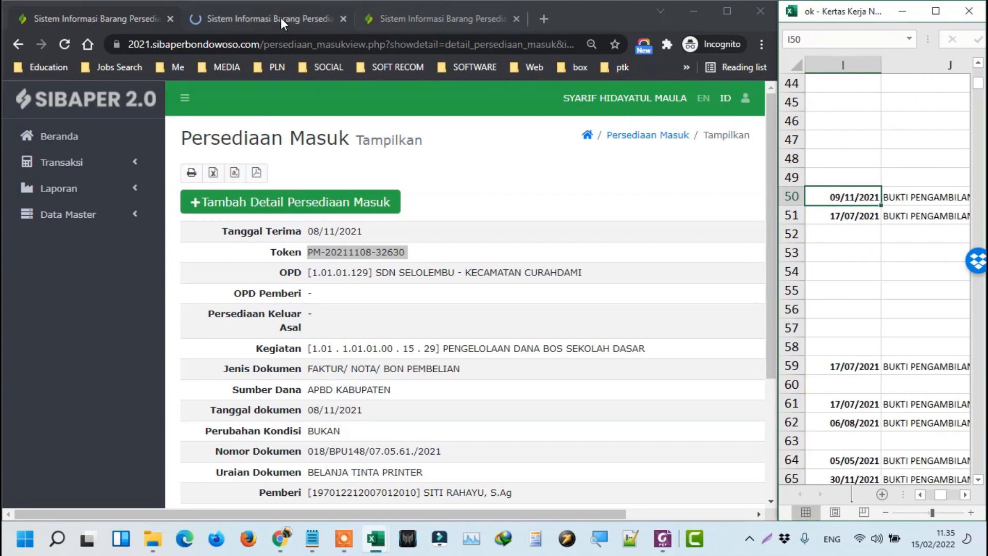
{"action": "left_click", "coordinate": [280, 17]}
{"action": "triple_click", "coordinate": [390, 252]}
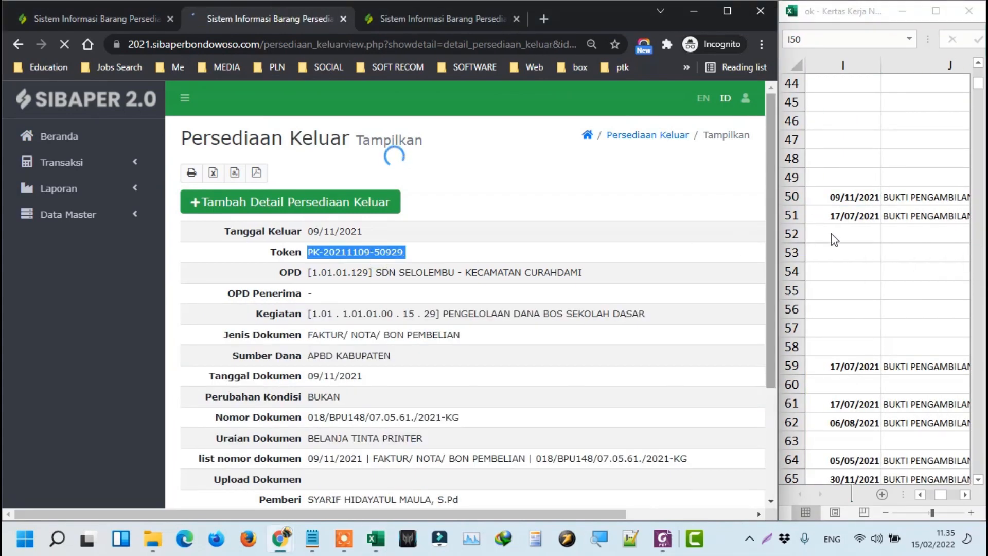
{"action": "left_click", "coordinate": [867, 205]}
{"action": "key", "text": "Right"}
{"action": "key", "text": "Right"}
{"action": "key", "text": "Right"}
{"action": "key", "text": "Right"}
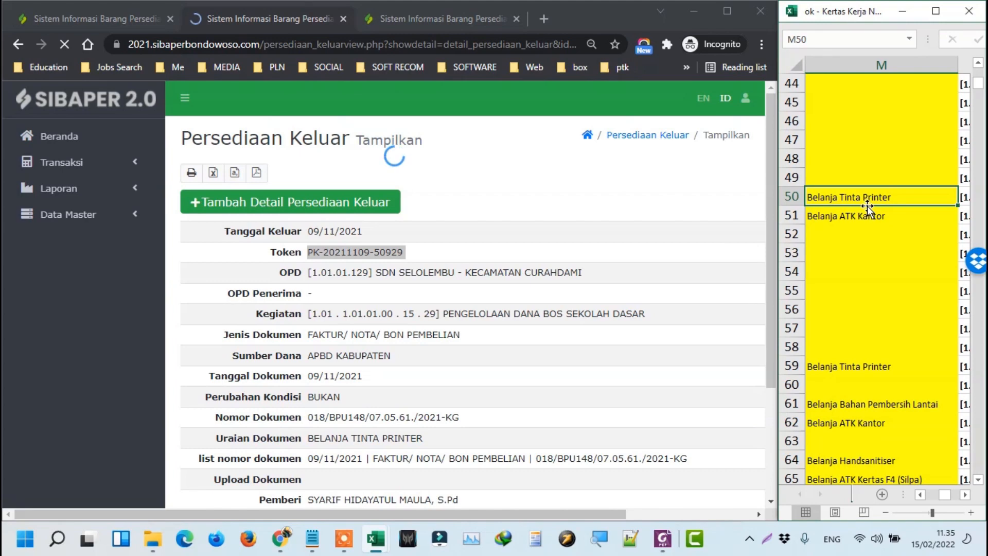
{"action": "key", "text": "BackSpace"}
{"action": "key", "text": "ctrl+v"}
{"action": "key", "text": "Return"}
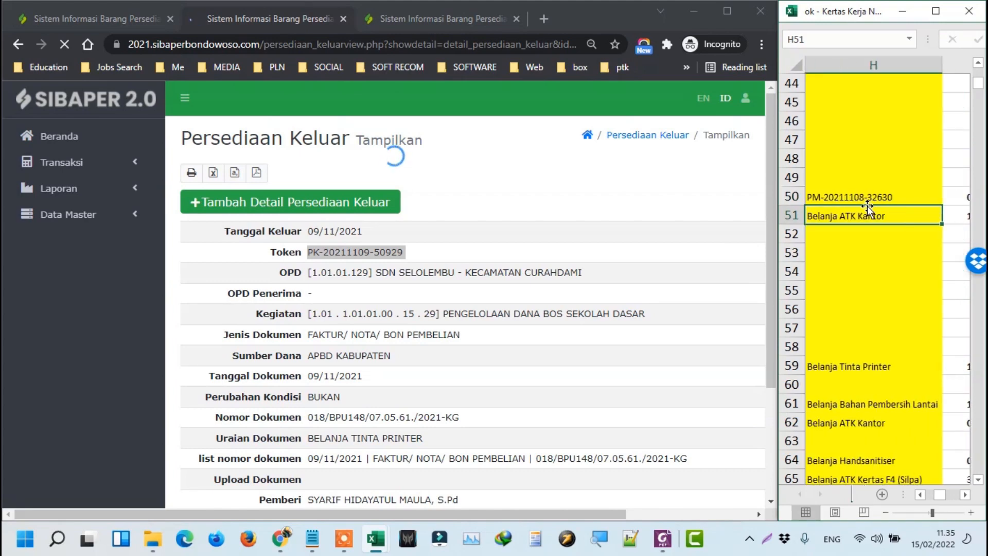
Return to the 08/11/2021 Persediaan Masuk printer ink record page.
{"action": "left_click", "coordinate": [118, 16]}
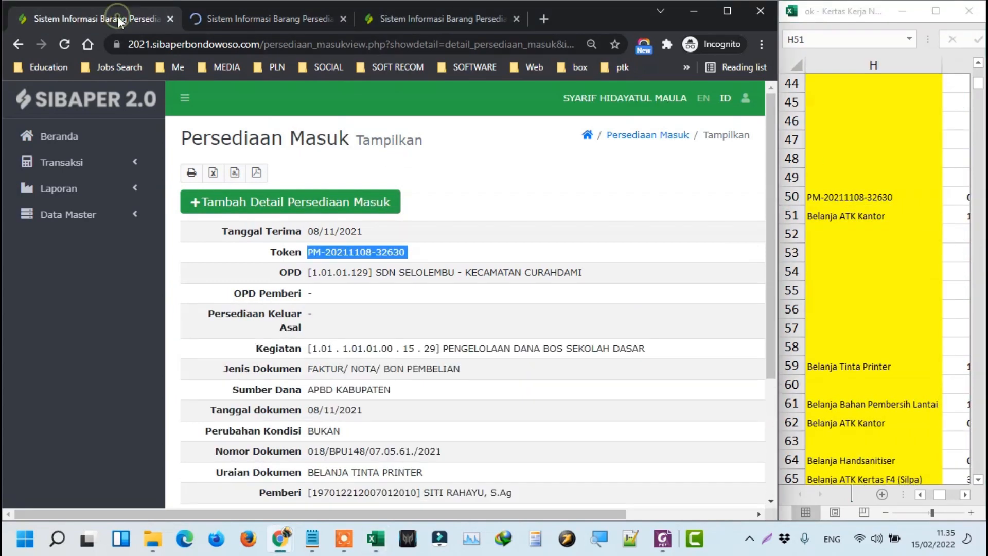
{"action": "scroll", "coordinate": [323, 265], "scroll_direction": "down", "scroll_amount": 5}
{"action": "scroll", "coordinate": [323, 265], "scroll_direction": "up", "scroll_amount": 5}
Start a new detail item and pick TINTA (HITAM) PRINTER as Barang via its Excel item code.
{"action": "left_click", "coordinate": [277, 204]}
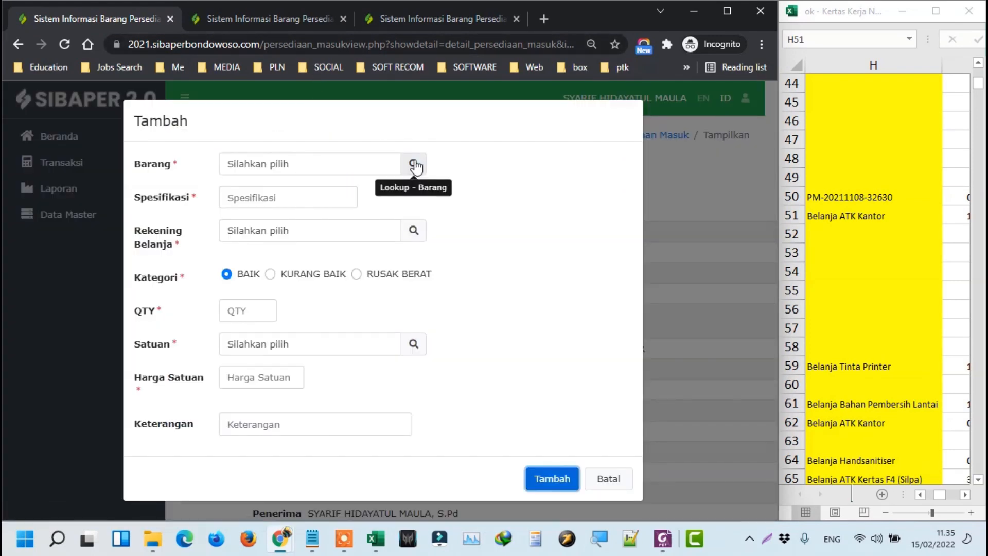
{"action": "left_click", "coordinate": [830, 210]}
{"action": "key", "text": "Right"}
{"action": "key", "text": "Right"}
{"action": "key", "text": "Right"}
{"action": "key", "text": "Right"}
{"action": "key", "text": "Right"}
{"action": "key", "text": "Right"}
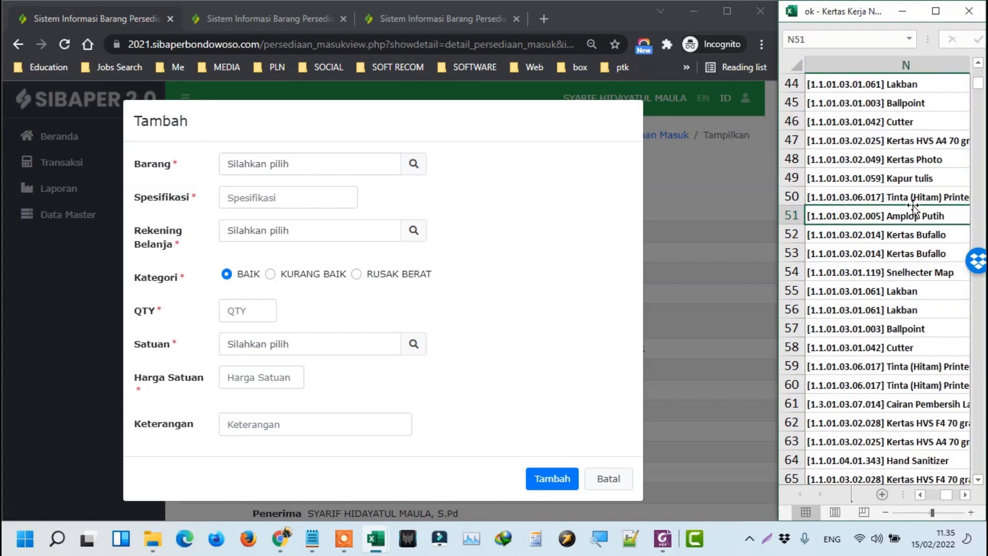
{"action": "left_click", "coordinate": [912, 202]}
{"action": "key", "text": "ctrl+c"}
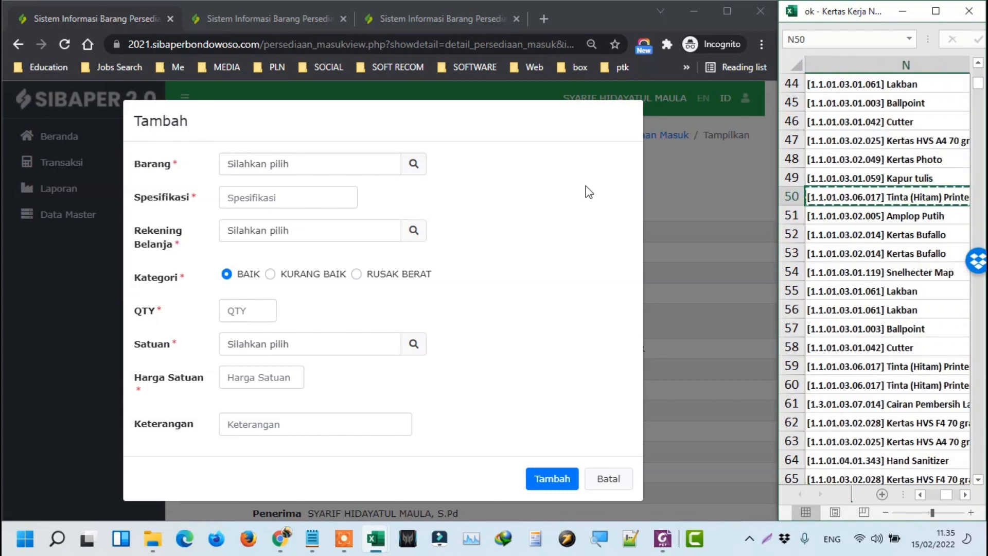
{"action": "left_click", "coordinate": [422, 164]}
{"action": "key", "text": "ctrl+v"}
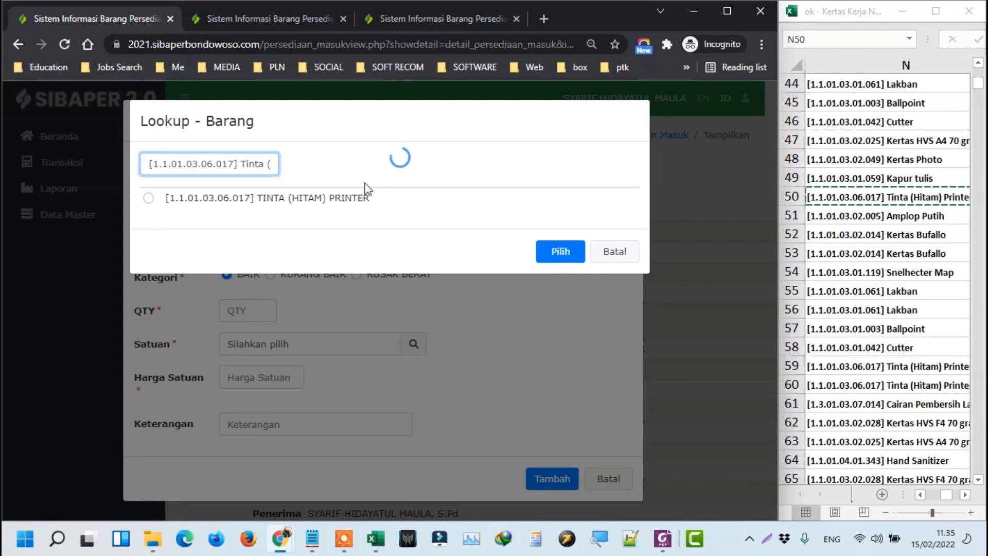
{"action": "double_click", "coordinate": [366, 197]}
Set Spesifikasi to 'Tinta Printer Epson' and the spending account to BAHAN KOMPUTER.
{"action": "left_click", "coordinate": [336, 197]}
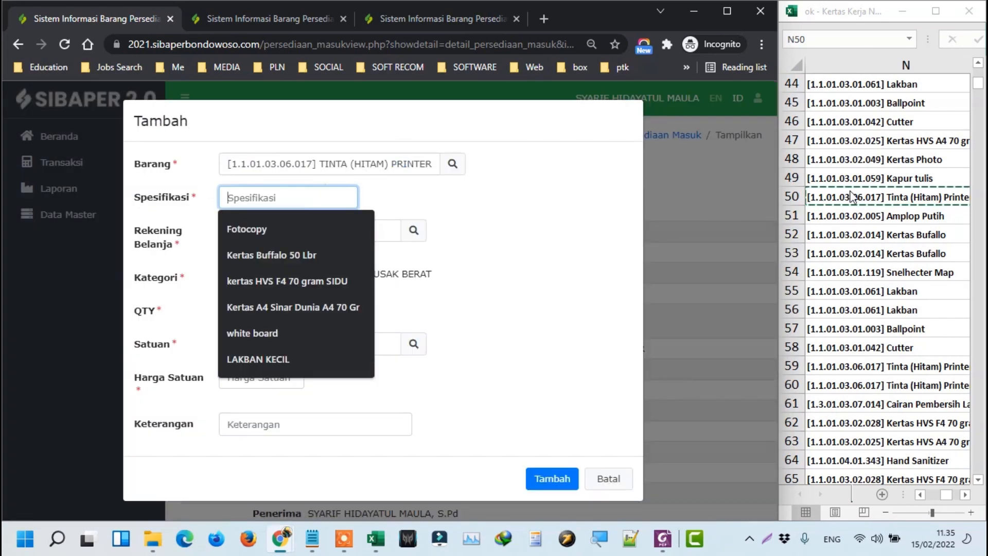
{"action": "left_click", "coordinate": [878, 200]}
{"action": "key", "text": "Right"}
{"action": "key", "text": "ctrl+c"}
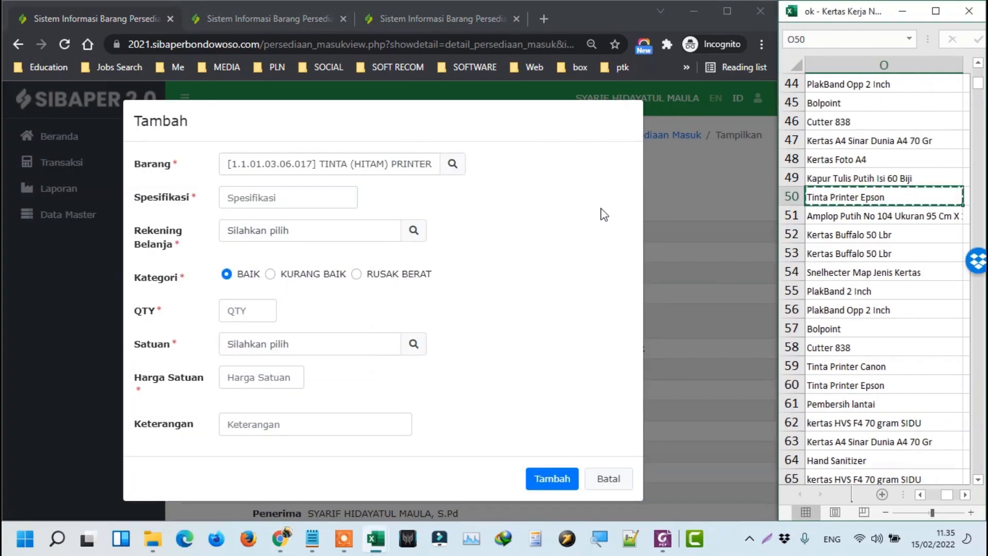
{"action": "left_click", "coordinate": [353, 198]}
{"action": "key", "text": "ctrl+v"}
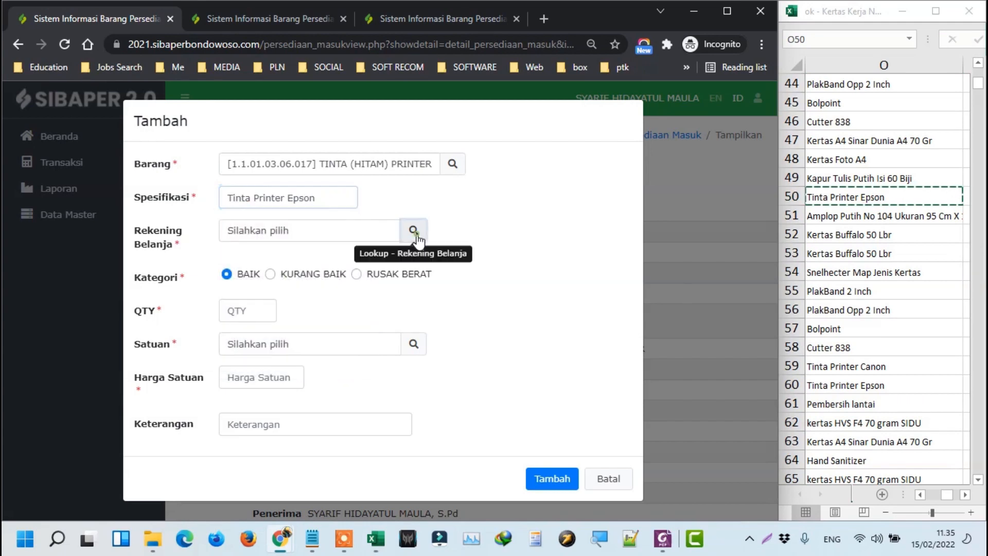
{"action": "left_click", "coordinate": [413, 230]}
{"action": "left_click", "coordinate": [411, 197]}
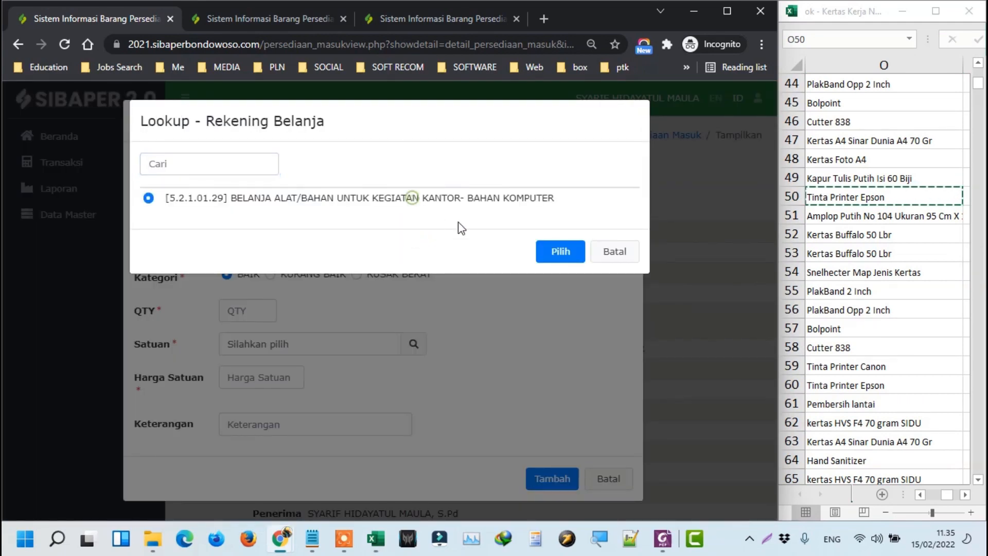
{"action": "left_click", "coordinate": [568, 250]}
Set QTY to 2 and Satuan to BOTOL.
{"action": "left_click", "coordinate": [892, 204]}
{"action": "key", "text": "Right"}
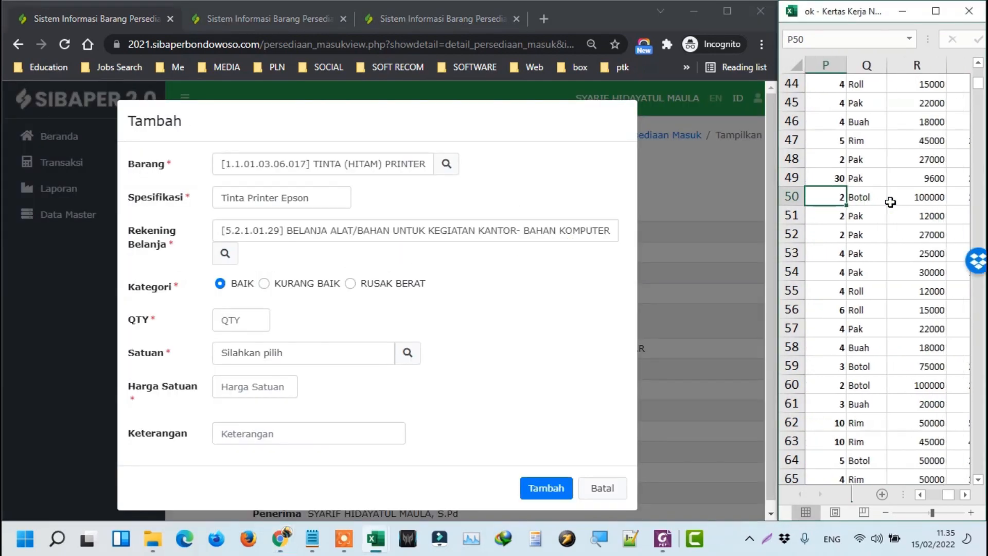
{"action": "left_click", "coordinate": [215, 313]}
{"action": "type", "text": "2"}
{"action": "left_click", "coordinate": [407, 353]}
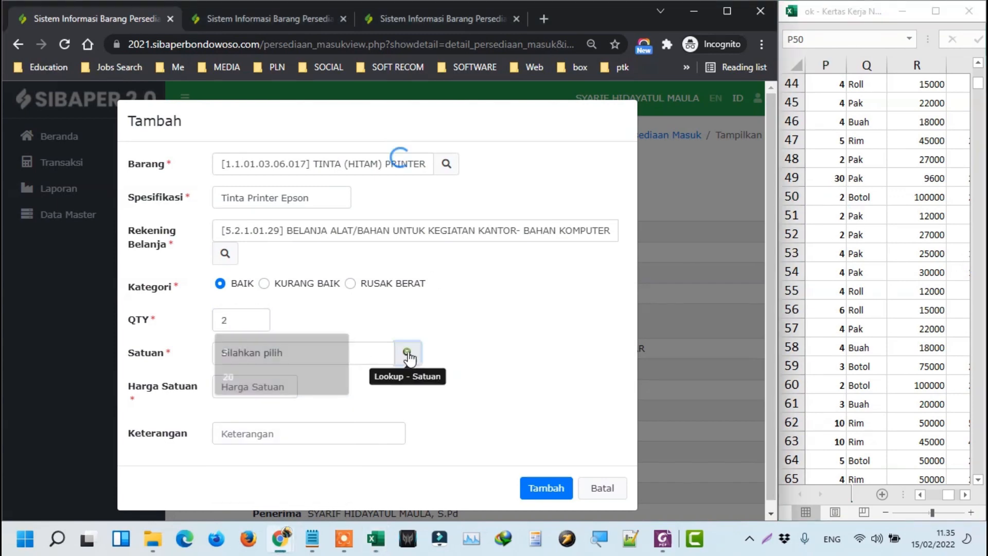
{"action": "left_click", "coordinate": [870, 205]}
{"action": "key", "text": "ctrl+c"}
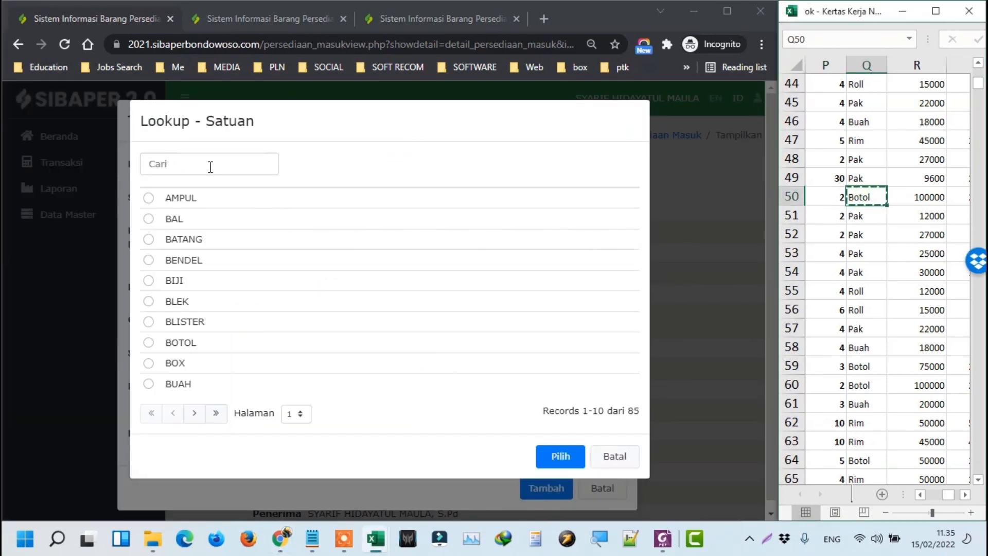
{"action": "left_click", "coordinate": [209, 166]}
{"action": "key", "text": "ctrl+v"}
{"action": "key", "text": "Tab"}
{"action": "key", "text": "space"}
{"action": "key", "text": "Return"}
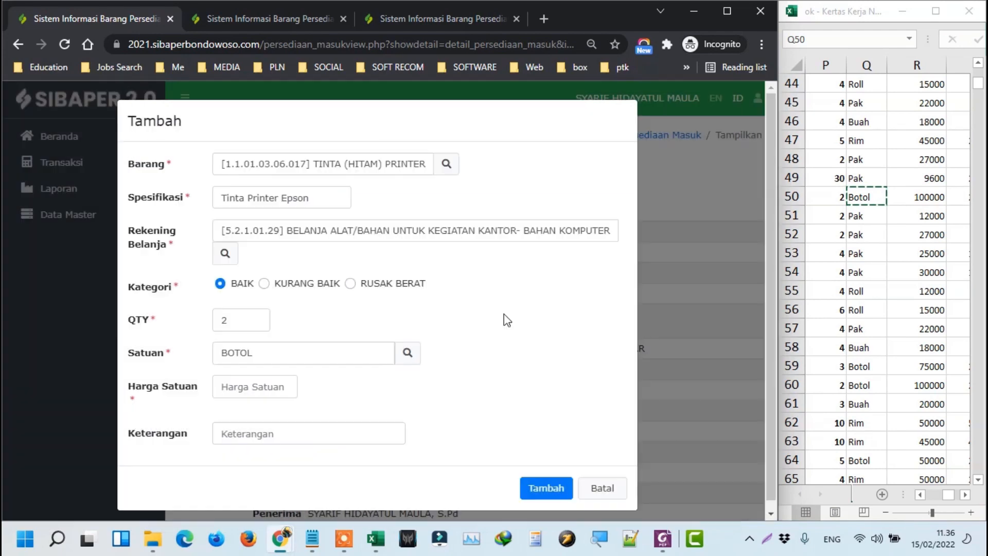
Enter 100000 as Harga Satuan, save the ink detail, and move to the Persediaan Keluar page.
{"action": "left_click", "coordinate": [905, 196]}
{"action": "key", "text": "ctrl+c"}
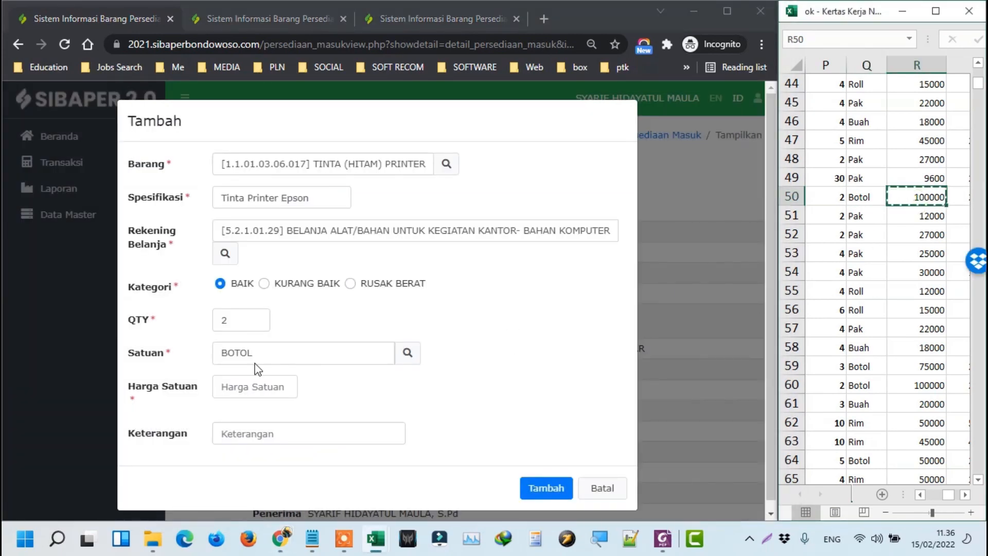
{"action": "left_click", "coordinate": [247, 383]}
{"action": "key", "text": "ctrl+v"}
{"action": "left_click", "coordinate": [546, 487]}
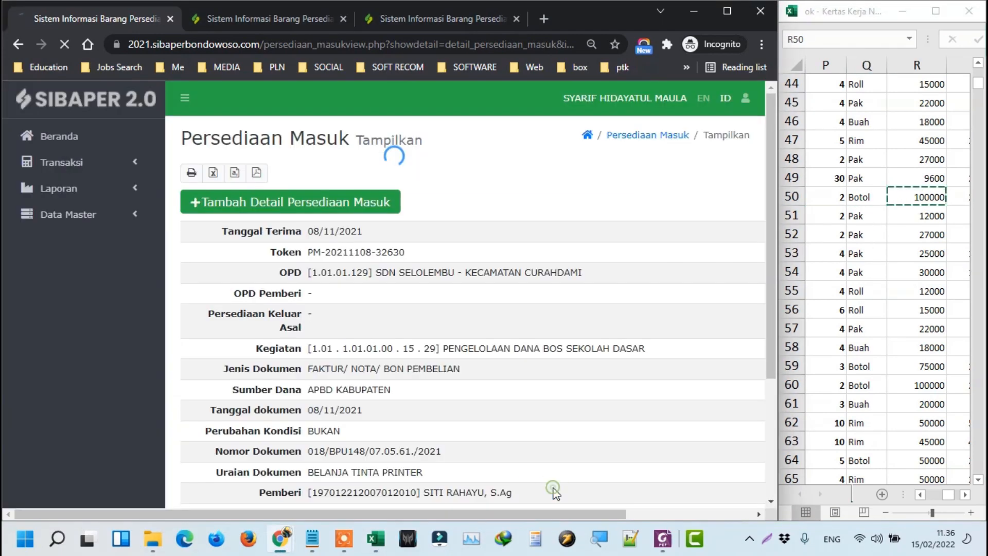
{"action": "scroll", "coordinate": [314, 257], "scroll_direction": "down", "scroll_amount": 3}
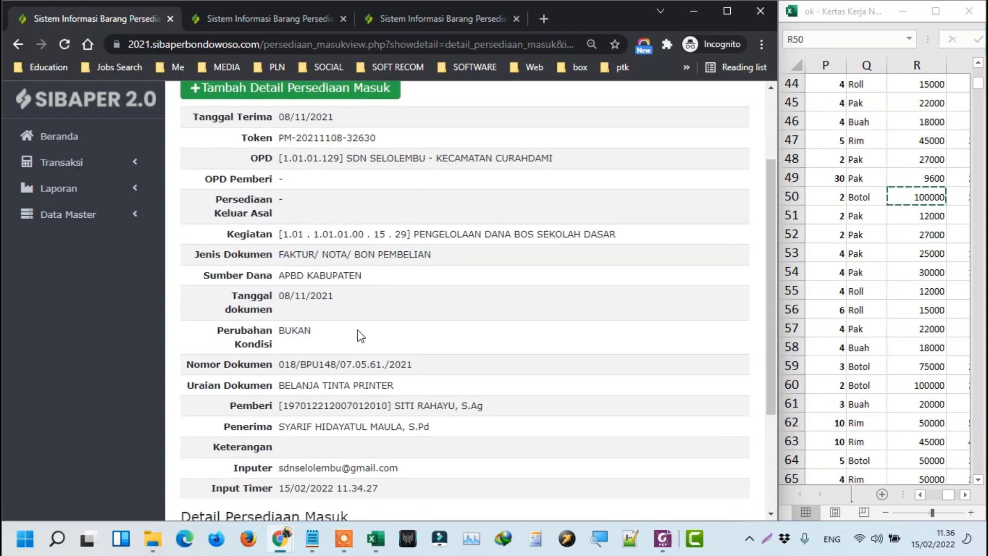
{"action": "scroll", "coordinate": [371, 303], "scroll_direction": "down", "scroll_amount": 3}
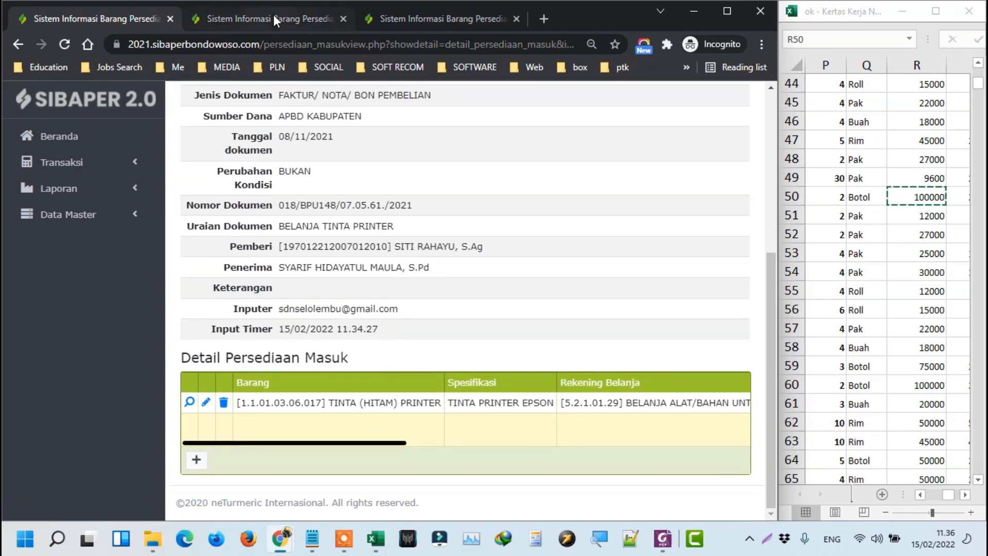
{"action": "left_click", "coordinate": [274, 15]}
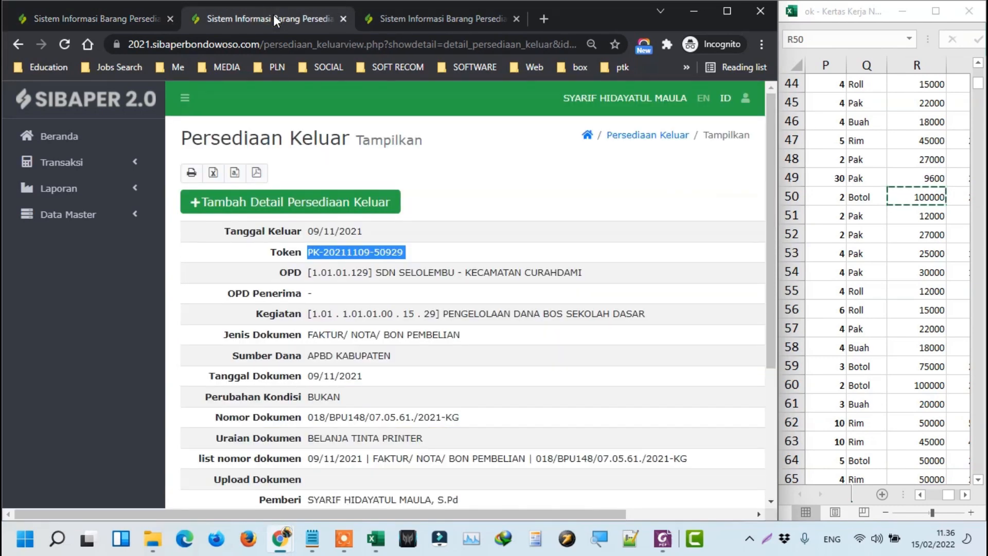
{"action": "left_click", "coordinate": [314, 208]}
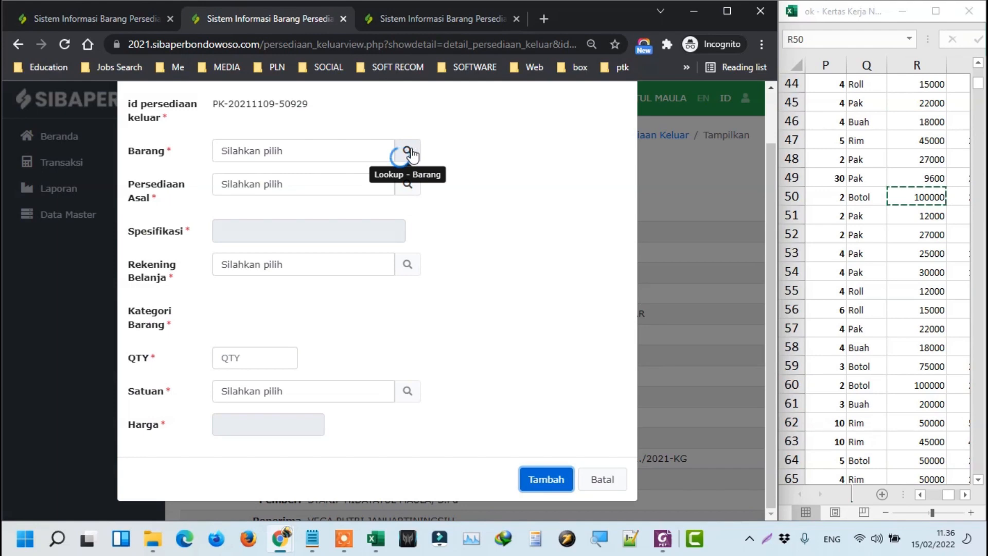
{"action": "left_click", "coordinate": [412, 154]}
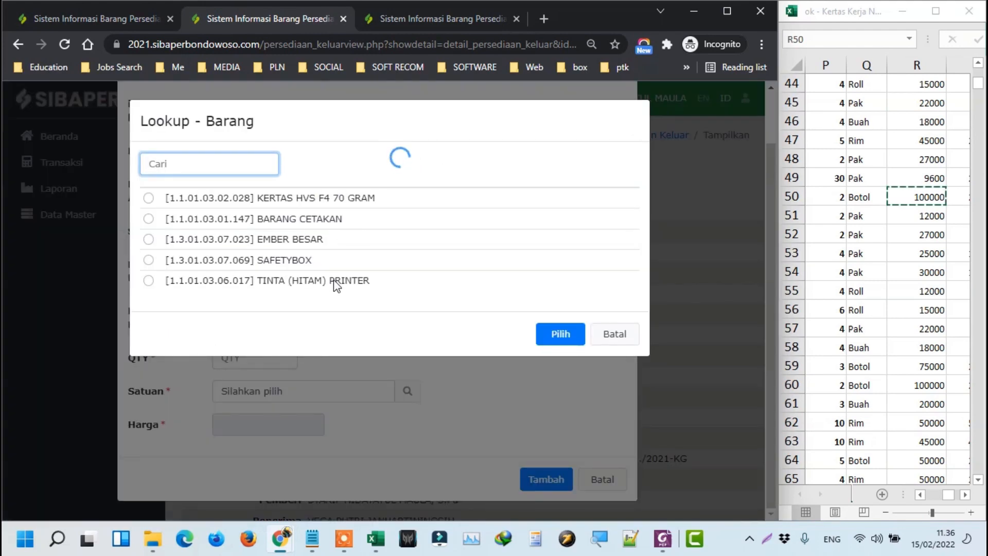
{"action": "left_click", "coordinate": [267, 281]}
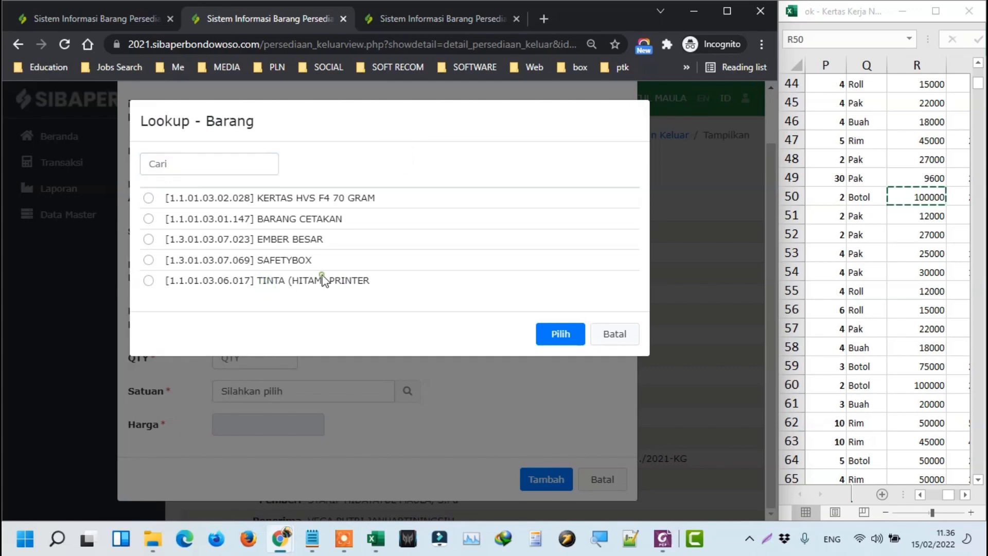
{"action": "left_click", "coordinate": [544, 344]}
{"action": "left_click", "coordinate": [405, 184]}
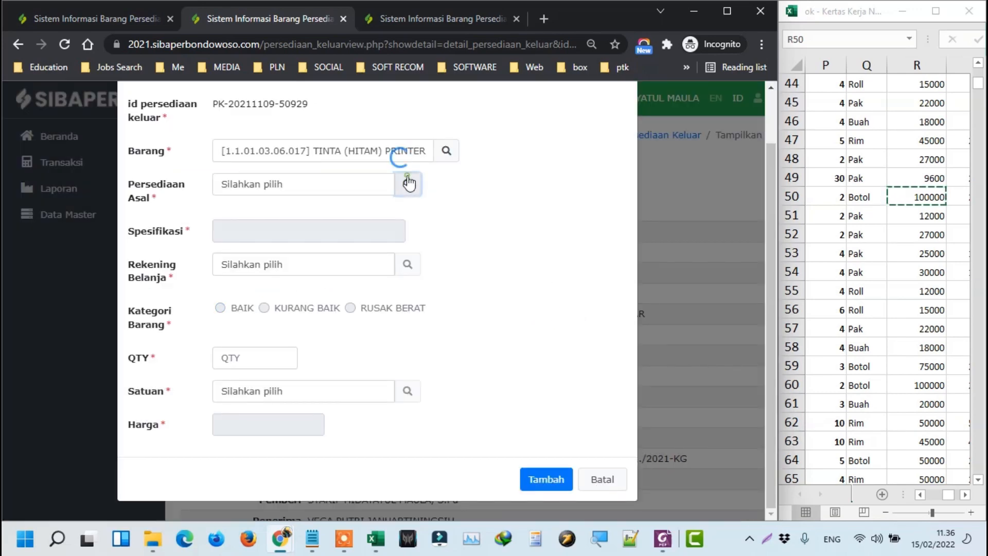
{"action": "left_click", "coordinate": [411, 198]}
{"action": "left_click", "coordinate": [551, 292]}
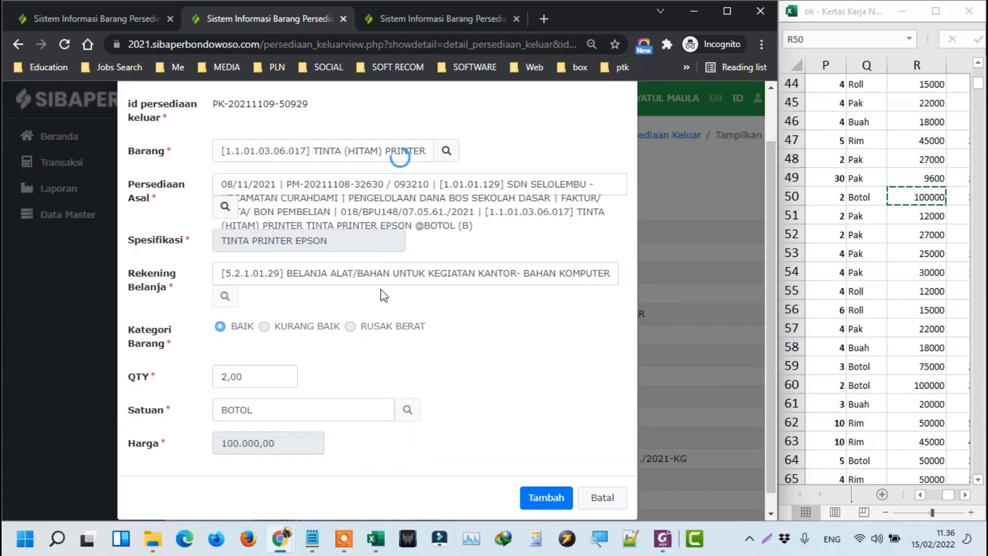
{"action": "left_click", "coordinate": [558, 498]}
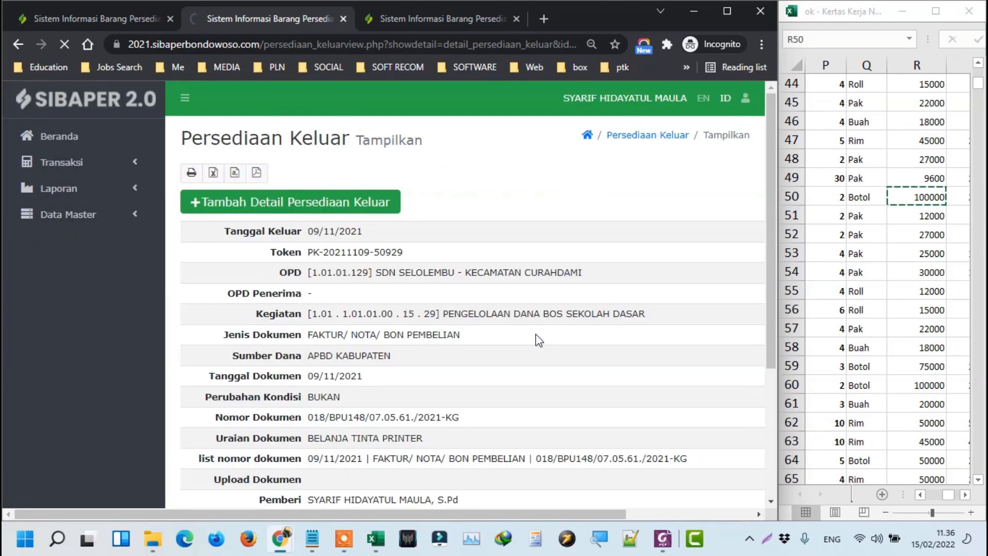
Review both record pages, then expand Transaksi to show Persediaan Masuk, Keluar and Koreksi Persediaan.
{"action": "scroll", "coordinate": [540, 309], "scroll_direction": "down", "scroll_amount": 4}
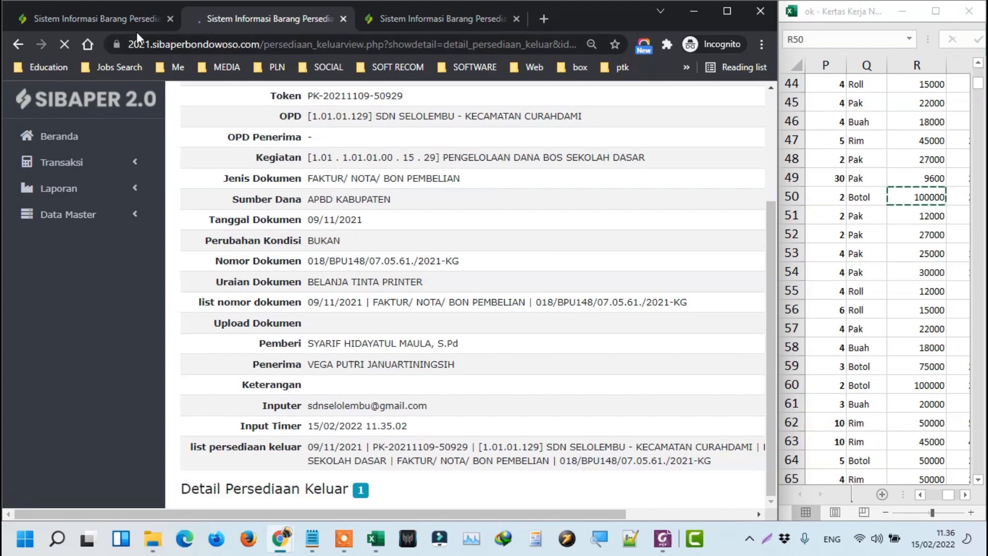
{"action": "left_click", "coordinate": [96, 18]}
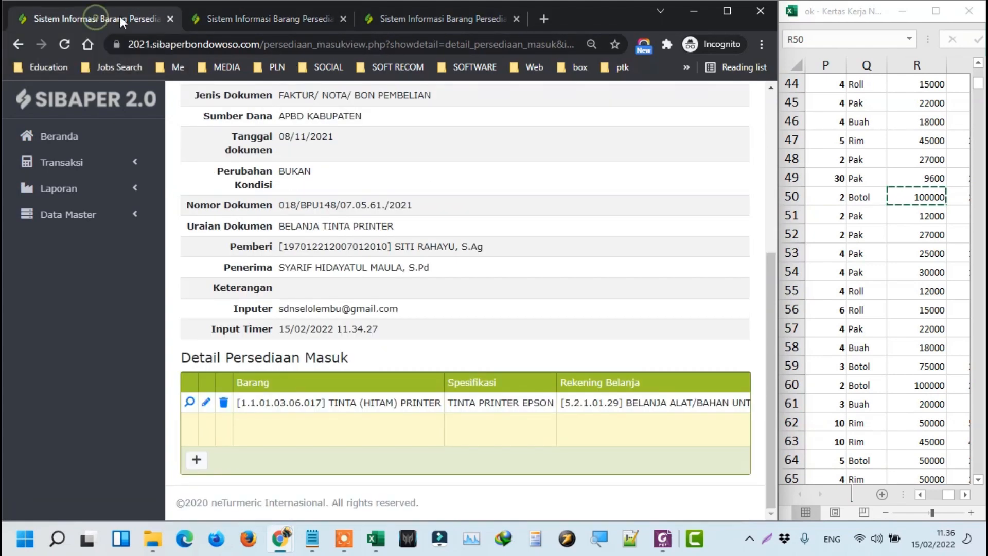
{"action": "left_click", "coordinate": [226, 14]}
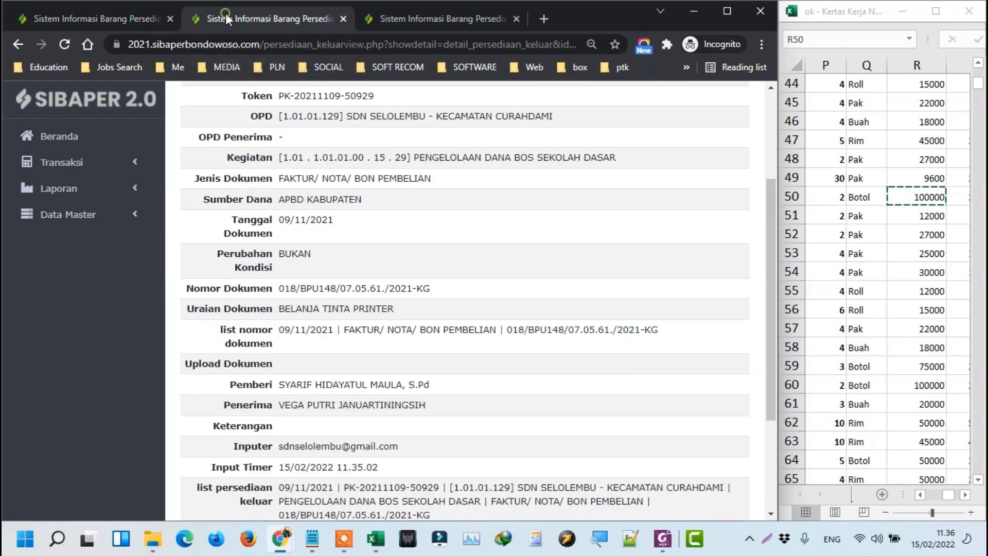
{"action": "scroll", "coordinate": [490, 295], "scroll_direction": "up", "scroll_amount": 3}
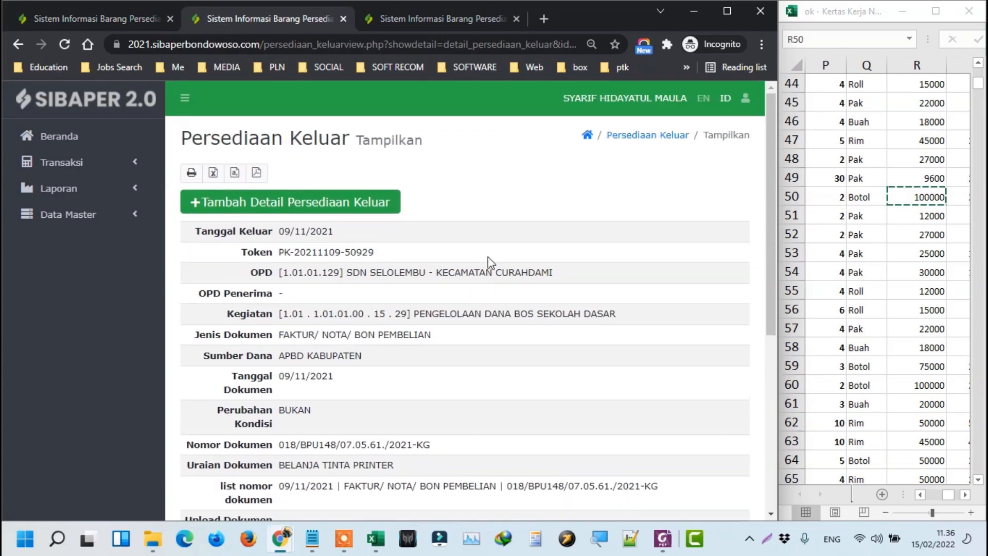
{"action": "left_click", "coordinate": [80, 162]}
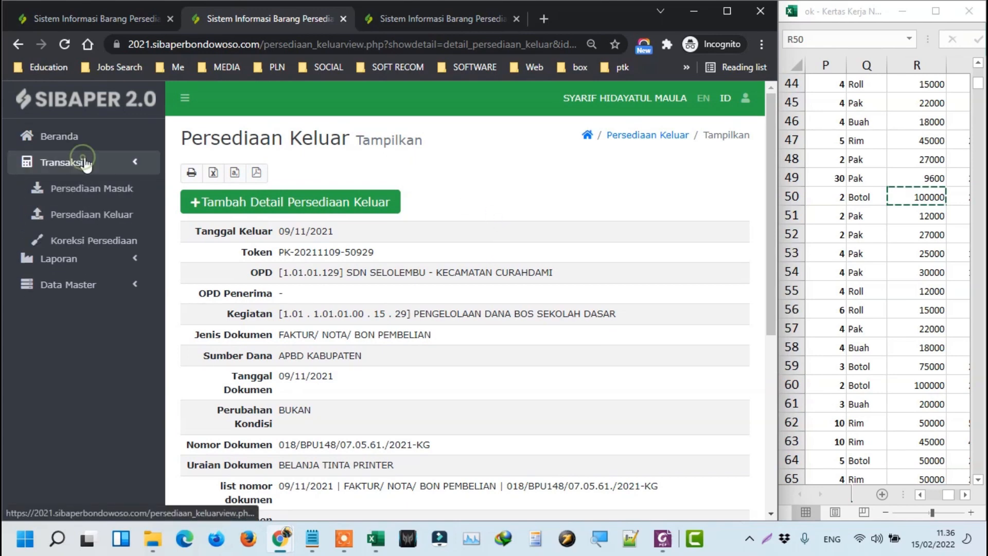